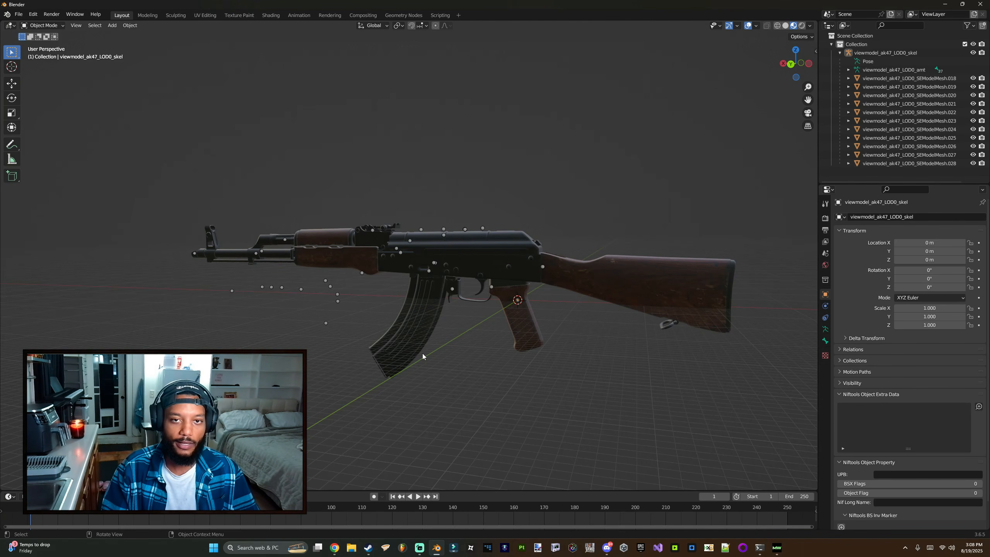
Step: Examine the imported AK-47 viewmodel in the viewport from several angles
left_click(18, 14)
mouse_move(45, 130)
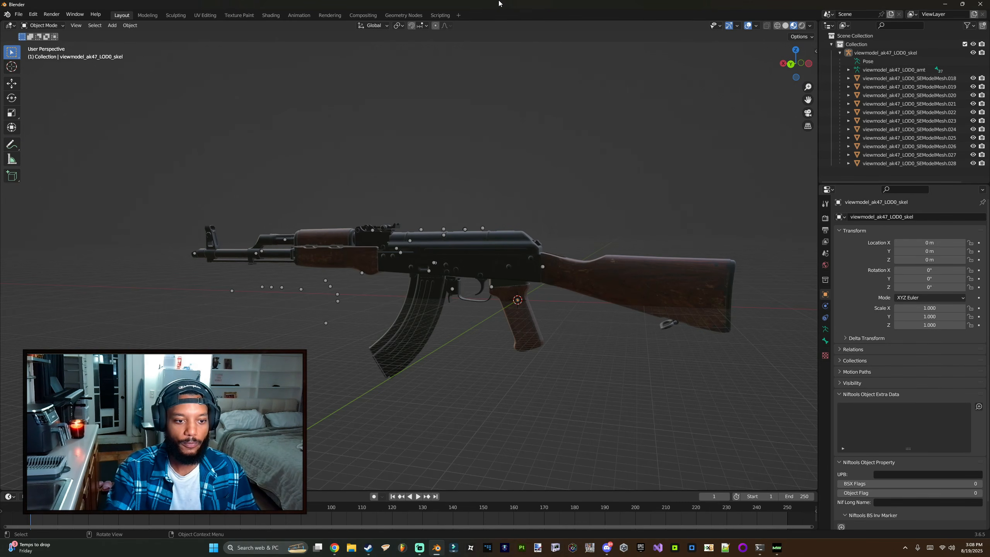
middle_click_drag(469, 125, 531, 156)
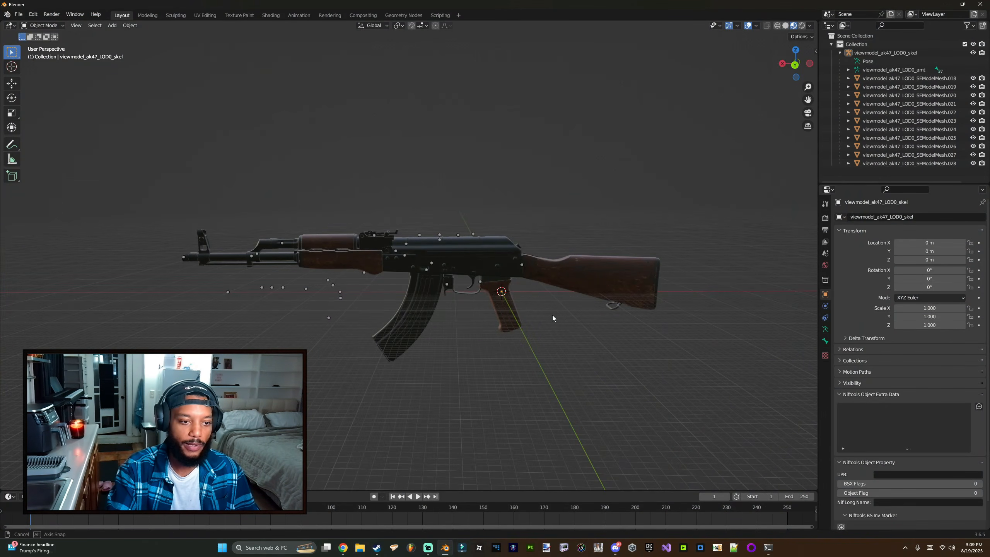
mouse_move(552, 317)
middle_mouse_down()
mouse_move(541, 311)
mouse_move(550, 320)
middle_mouse_up()
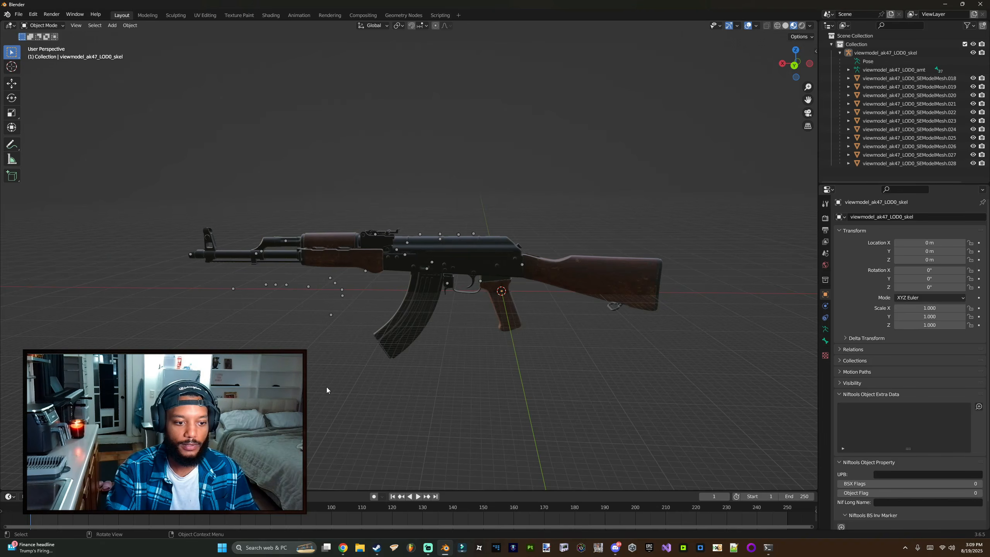
middle_click_drag(326, 387, 430, 317)
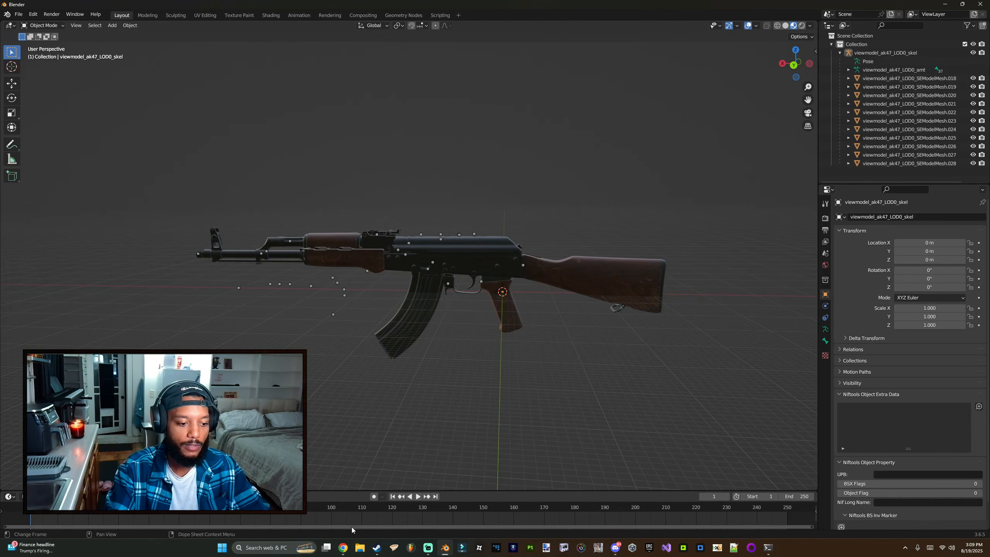
middle_click_drag(495, 317, 457, 311)
scroll(457, 311, "up", 2)
middle_click_drag(414, 379, 436, 386)
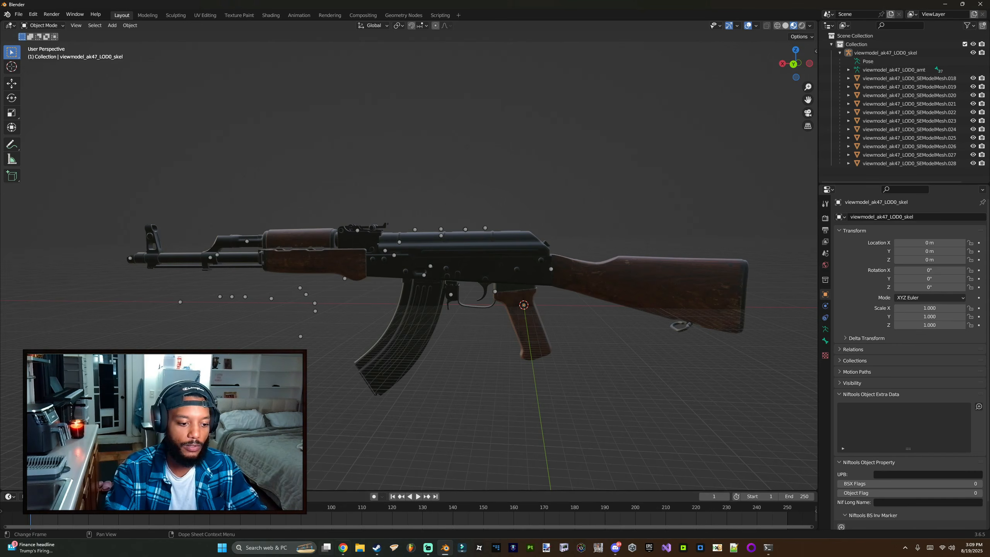
Step: Switch to the browser and watch the Starfield weapons video at the Old Earth Assault Rifle
left_click(343, 547)
left_click(57, 11)
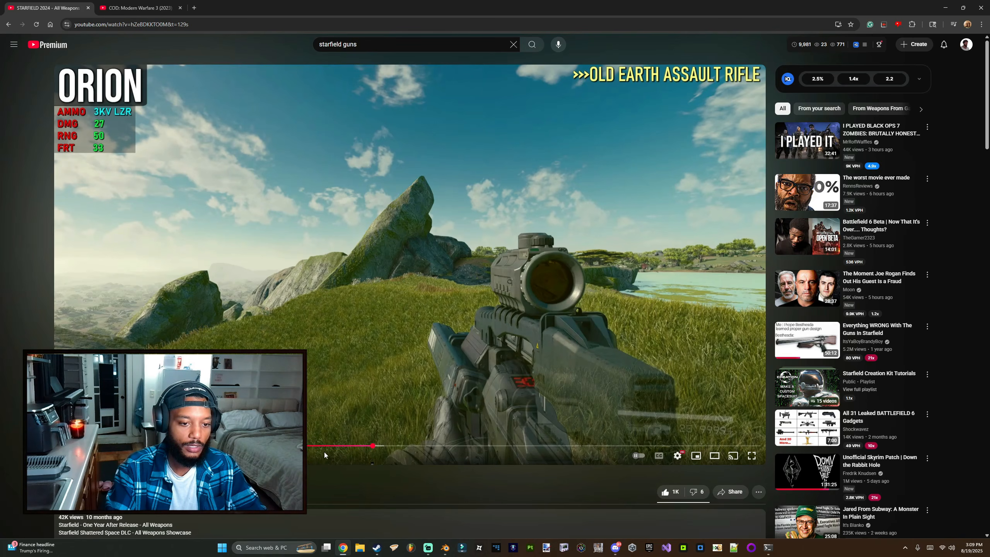
left_click(345, 372)
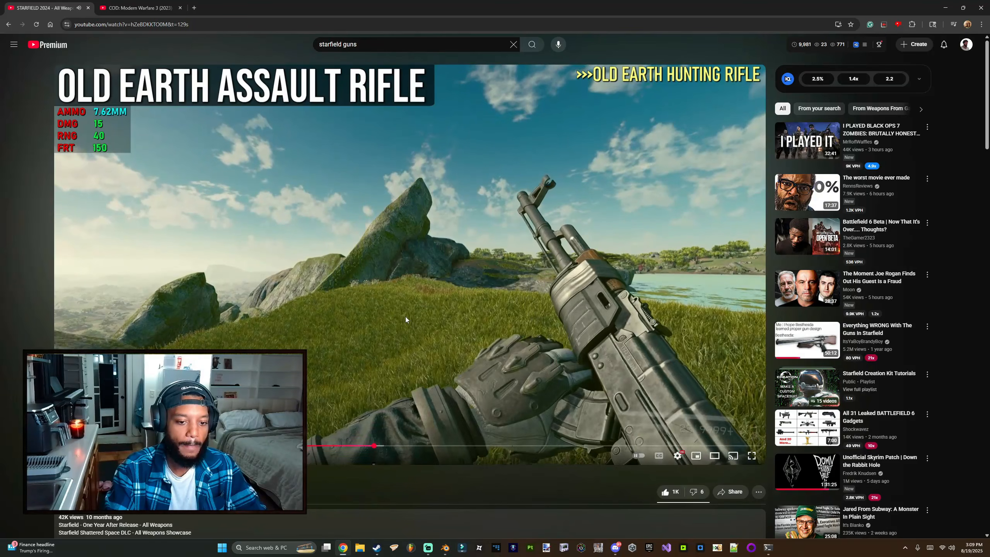
left_click(406, 319)
left_click(436, 361)
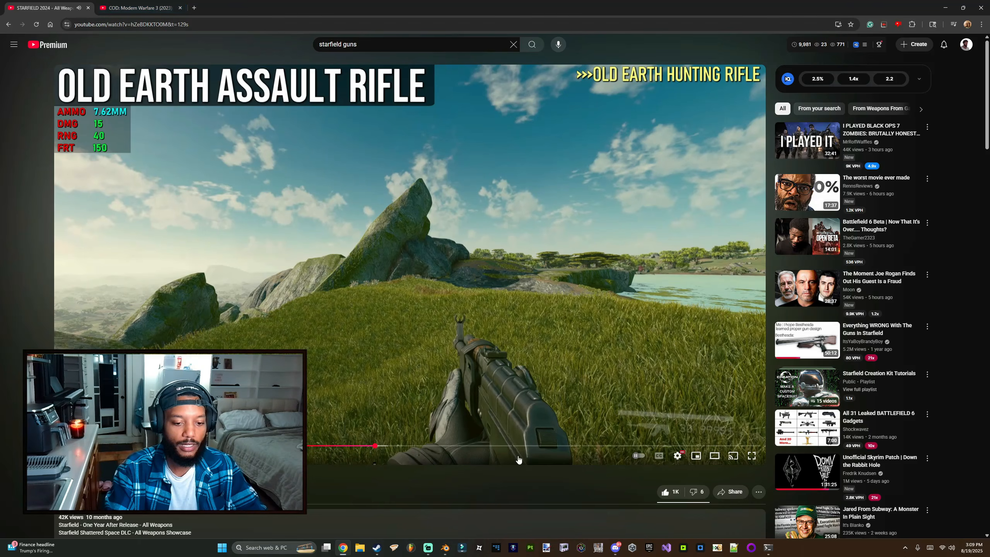
Step: Compare against the Call of Duty: Modern Warfare 3 weapons showcase video in the other browser tab
left_click(444, 547)
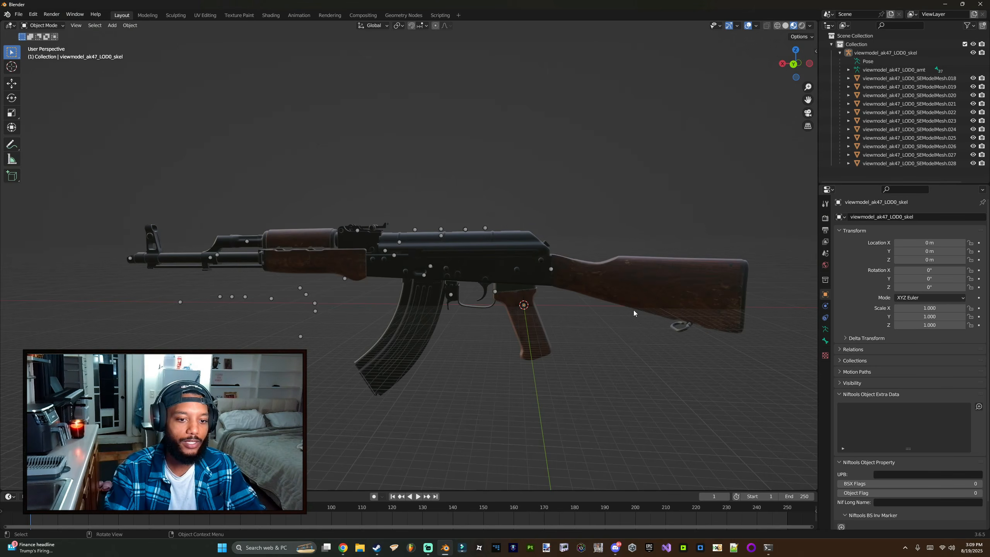
key("alt+Tab")
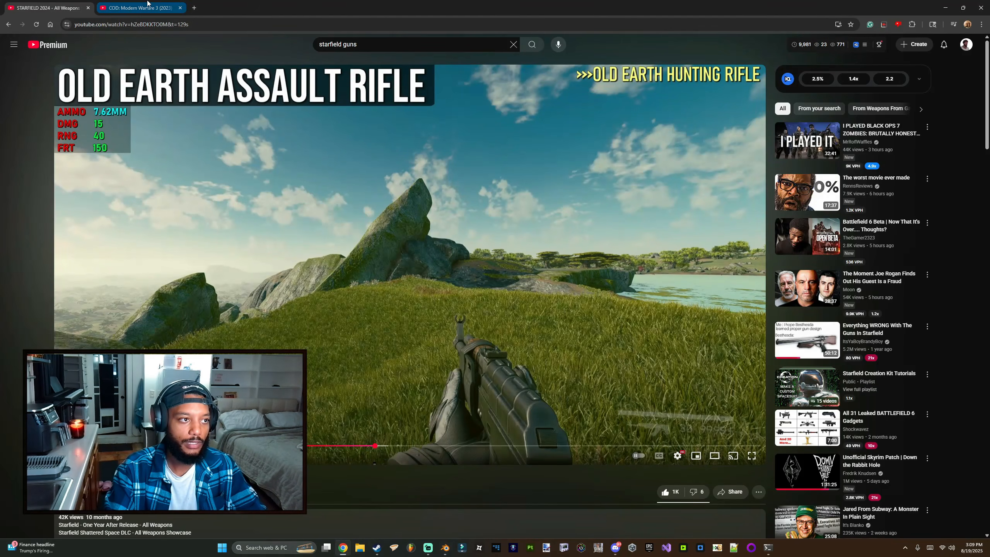
left_click(168, 8)
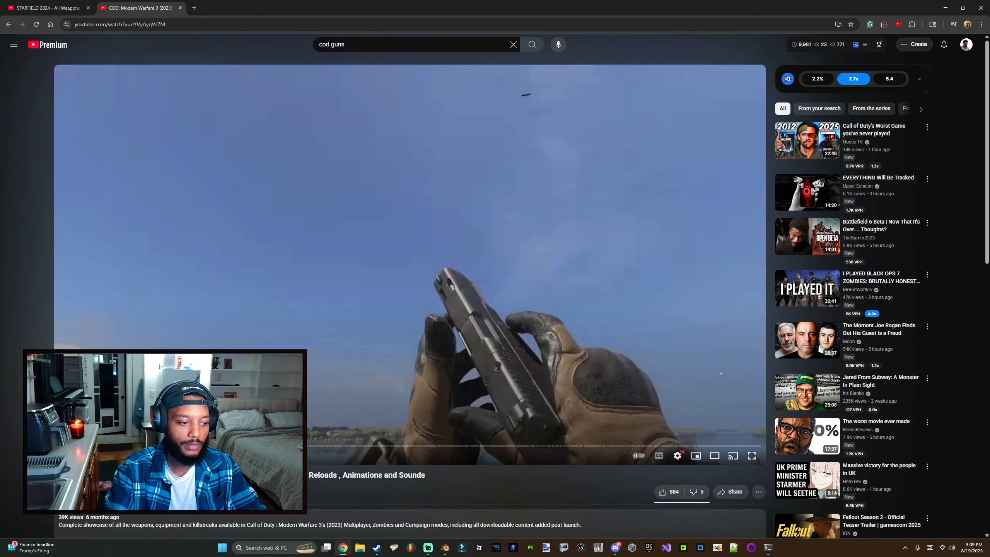
left_click(513, 342)
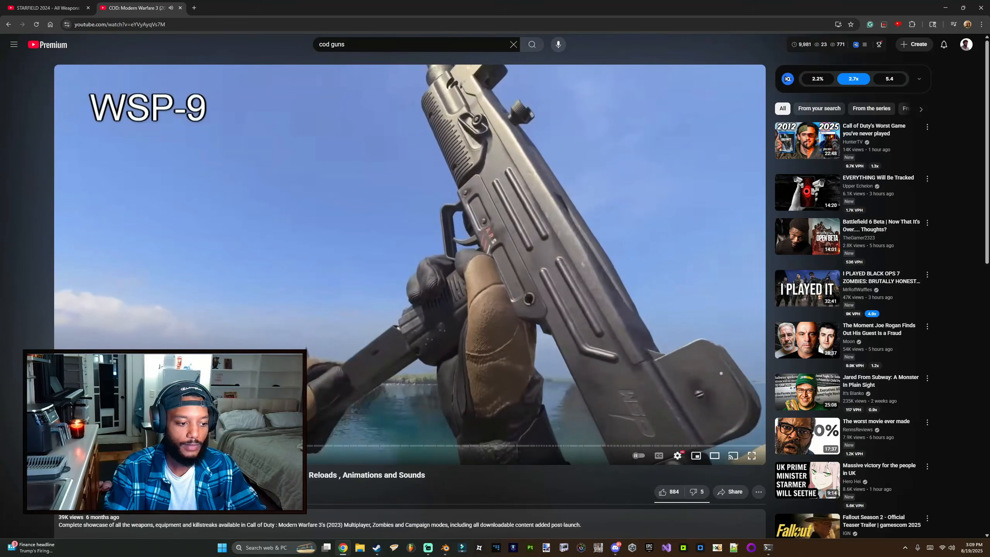
left_click(224, 446)
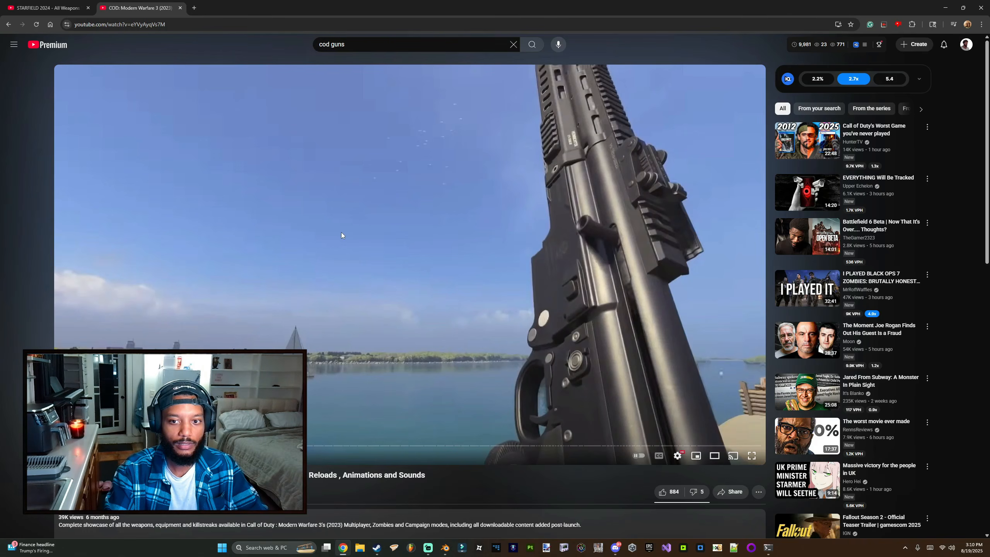
left_click(321, 445)
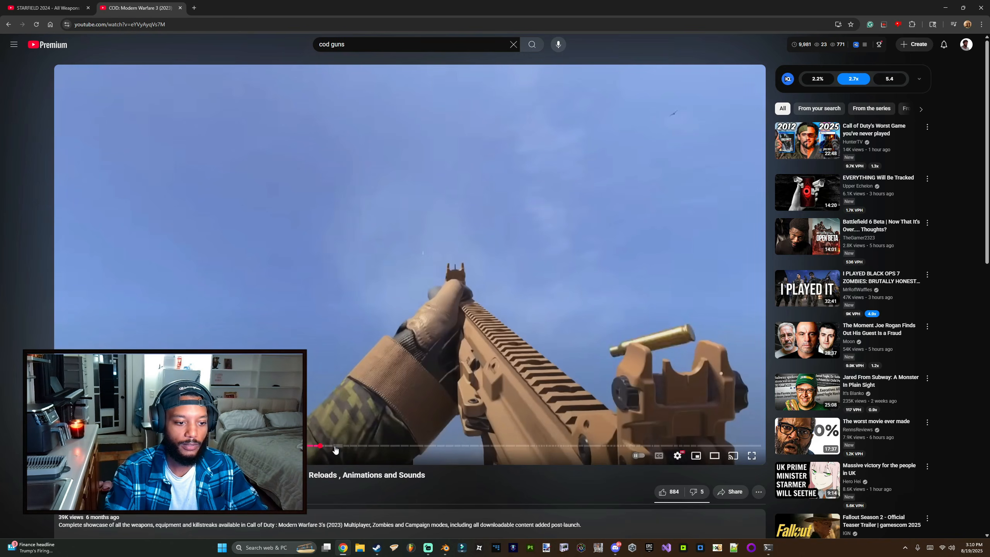
Step: Close the Modern Warfare 3 video tab and then close the browser window to return to Blender
key("ctrl+w")
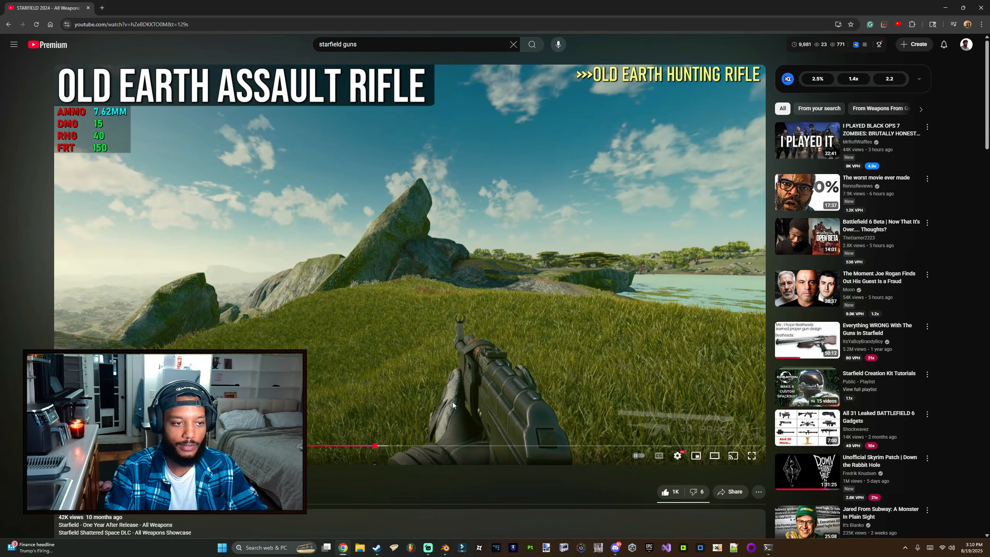
left_click(395, 425)
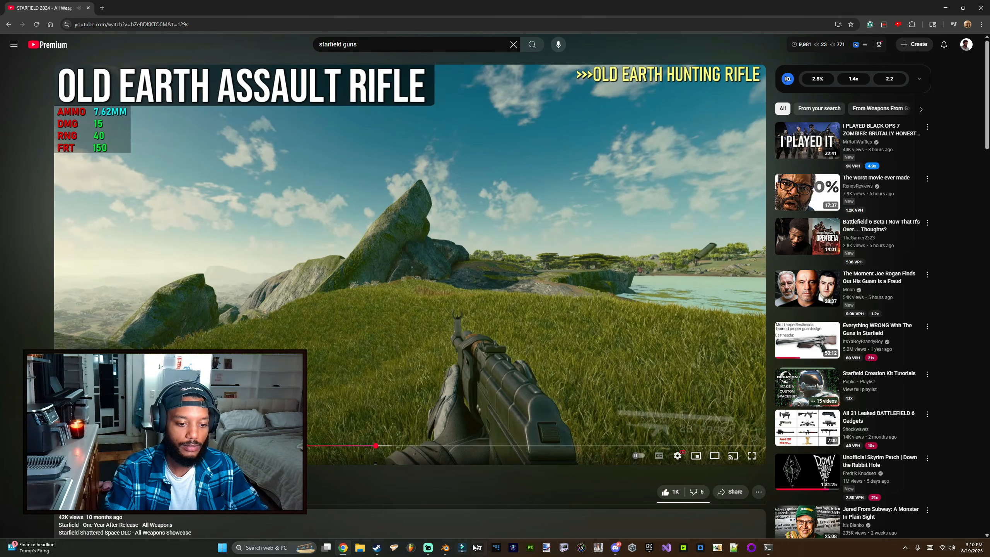
left_click(445, 548)
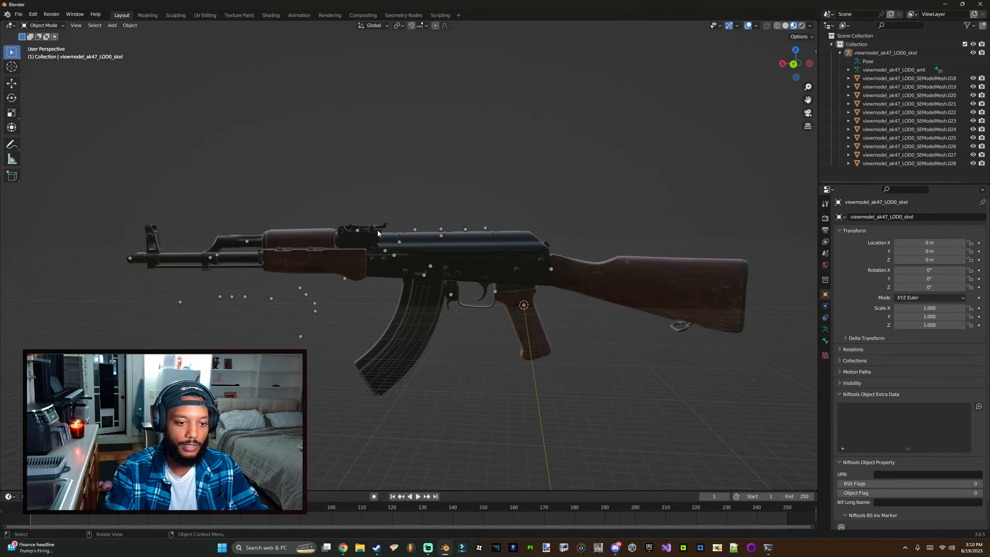
left_click(443, 547)
mouse_move(343, 548)
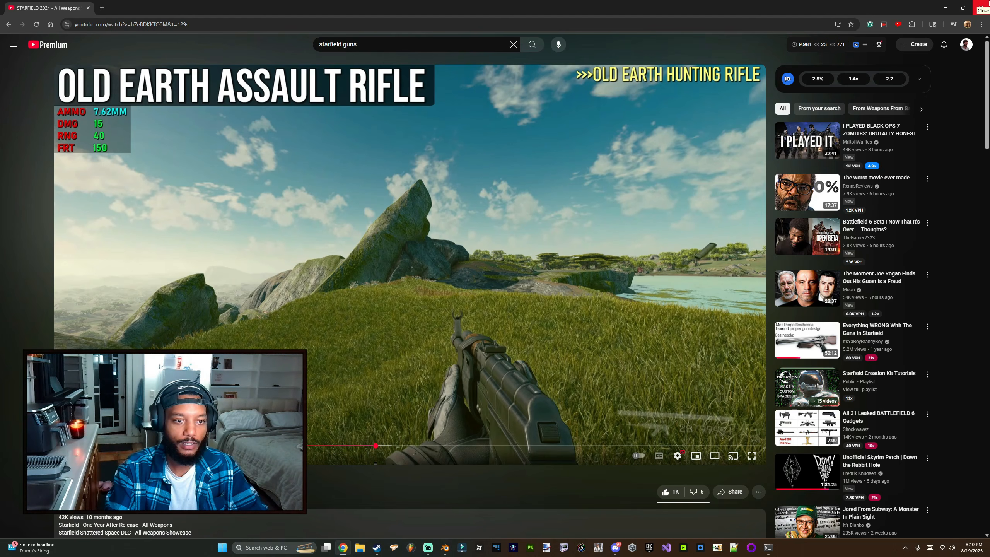
left_click(980, 8)
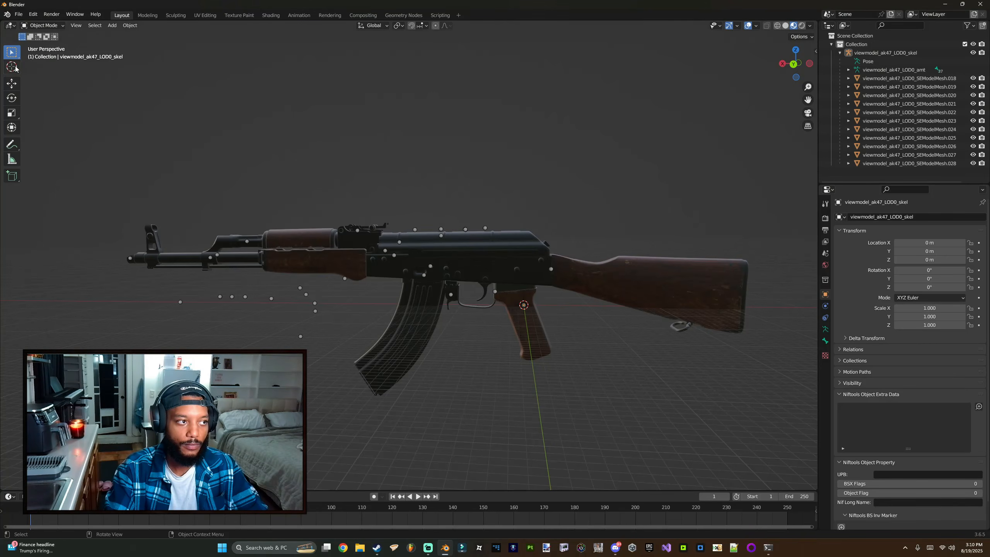
left_click(18, 14)
mouse_move(53, 130)
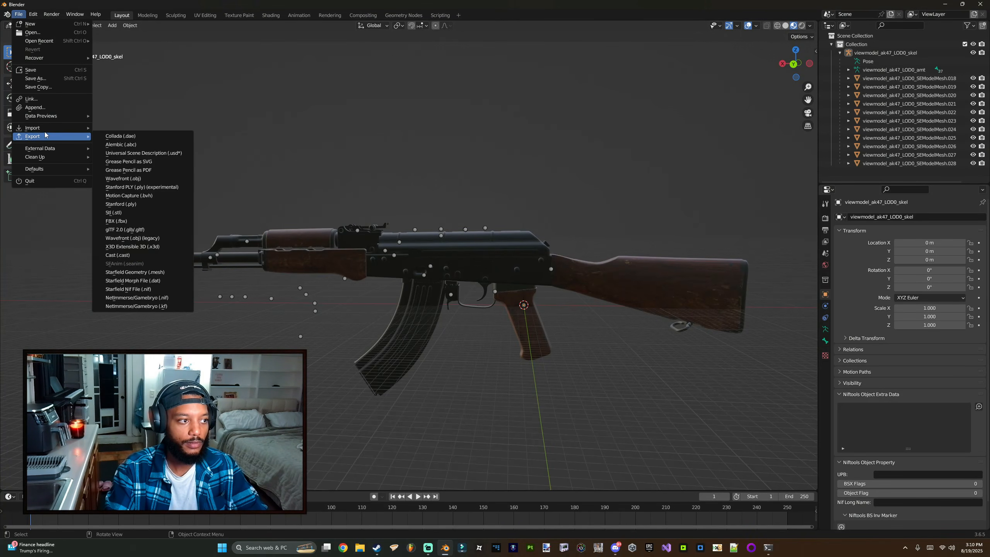
left_click(18, 14)
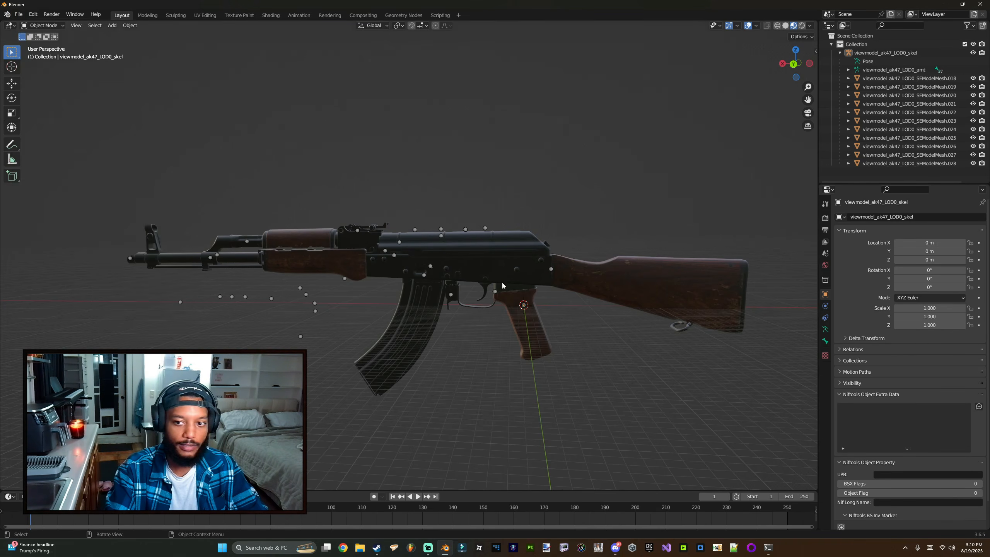
Step: Open the Starfield Nif File import dialog and browse to STARFIELD_UNPACKED\Data\meshes
middle_click_drag(498, 229, 493, 236)
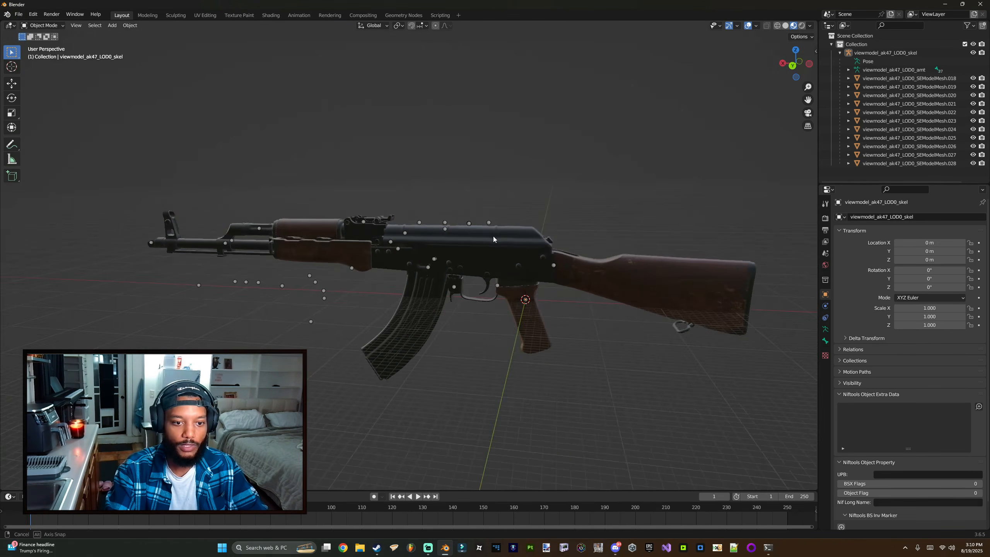
left_click(18, 13)
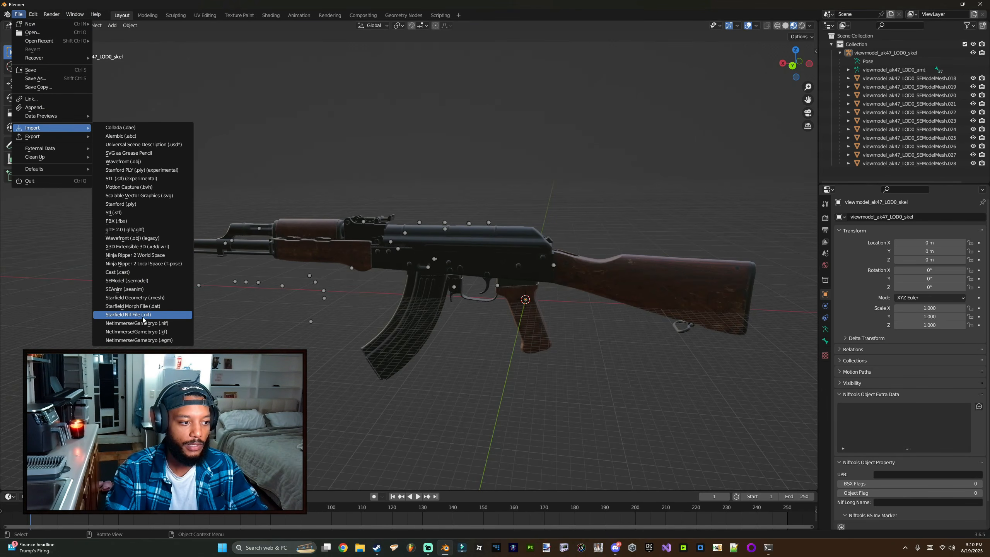
left_click(129, 317)
left_click(270, 333)
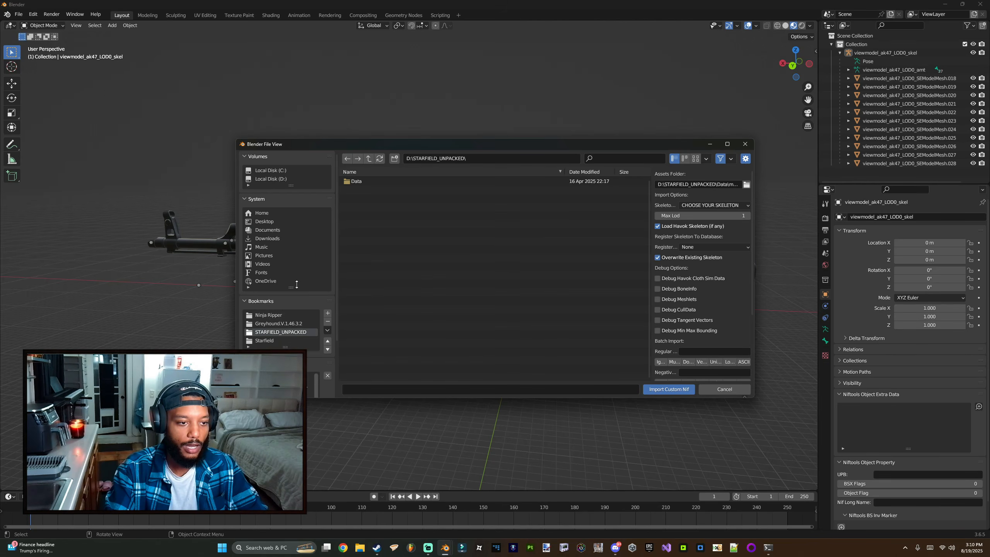
left_click(363, 186)
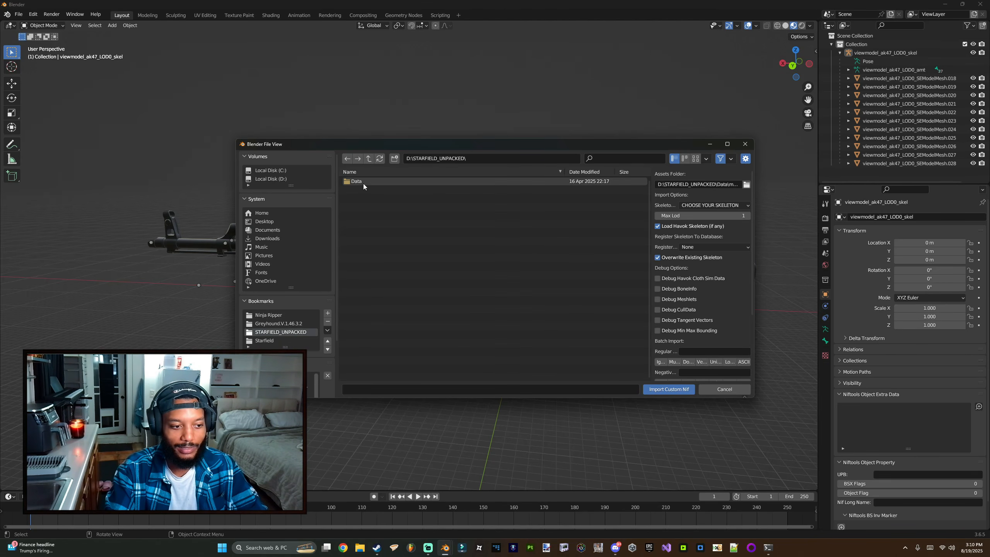
double_click(363, 183)
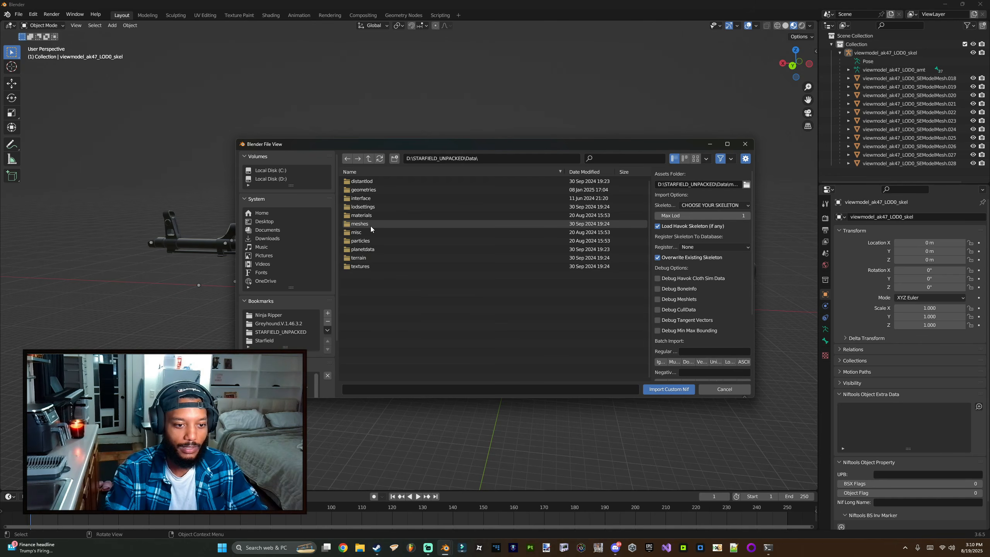
double_click(366, 224)
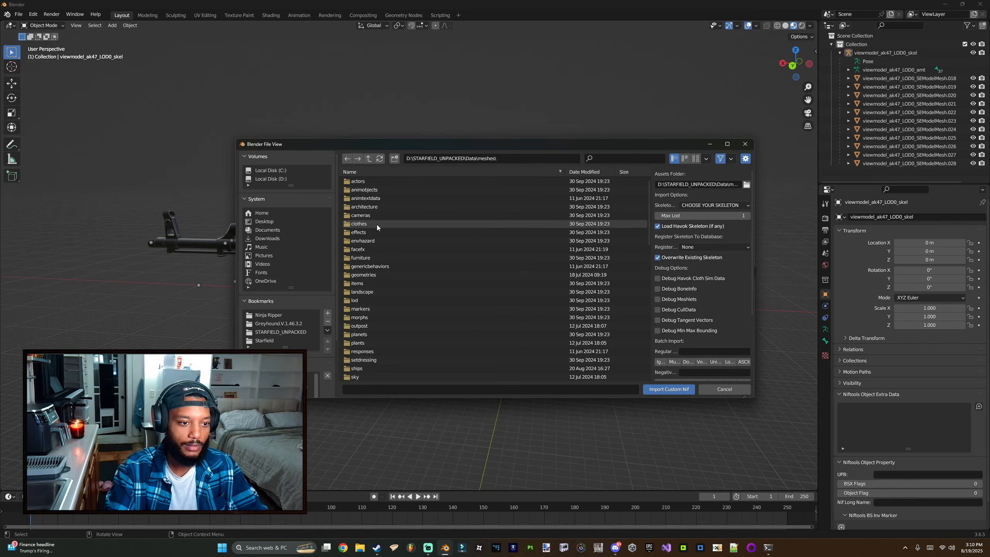
Step: Browse into the weapons\russianassaultrifle folder and import russianassaultrifle.nif
scroll(368, 234, "down", 5)
scroll(390, 296, "down", 5)
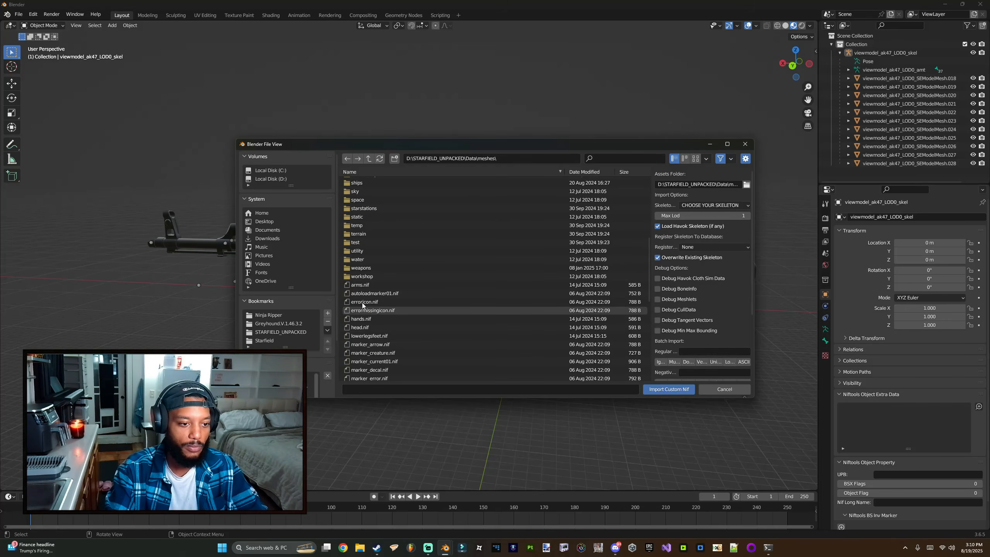
left_click(366, 268)
double_click(365, 268)
scroll(389, 297, "down", 10)
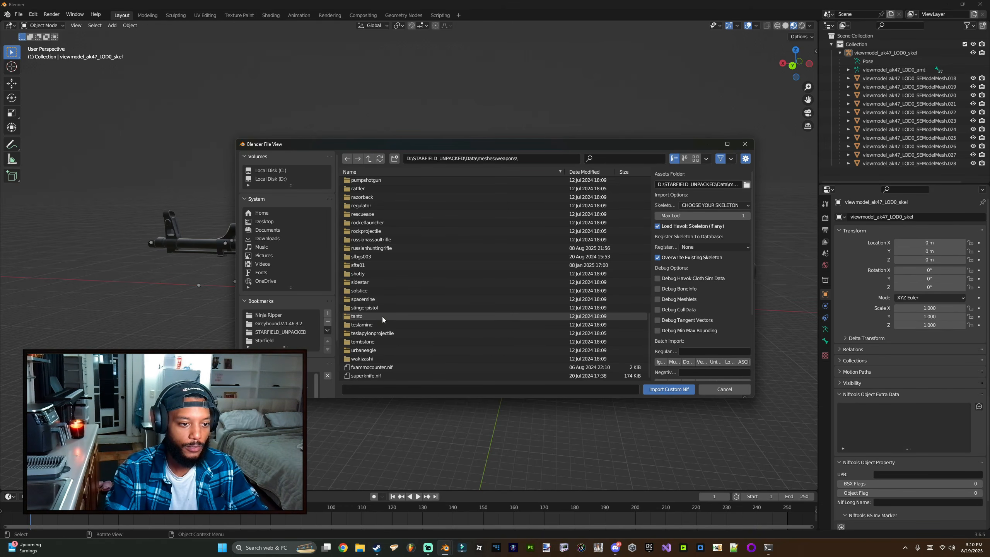
scroll(382, 317, "up", 3)
scroll(379, 316, "up", 3)
double_click(366, 303)
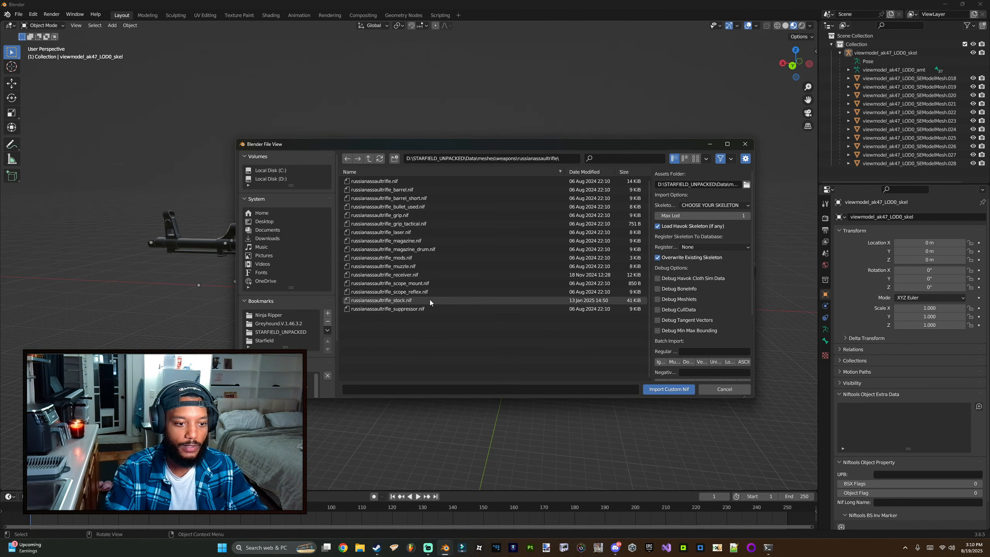
left_click_drag(428, 146, 376, 146)
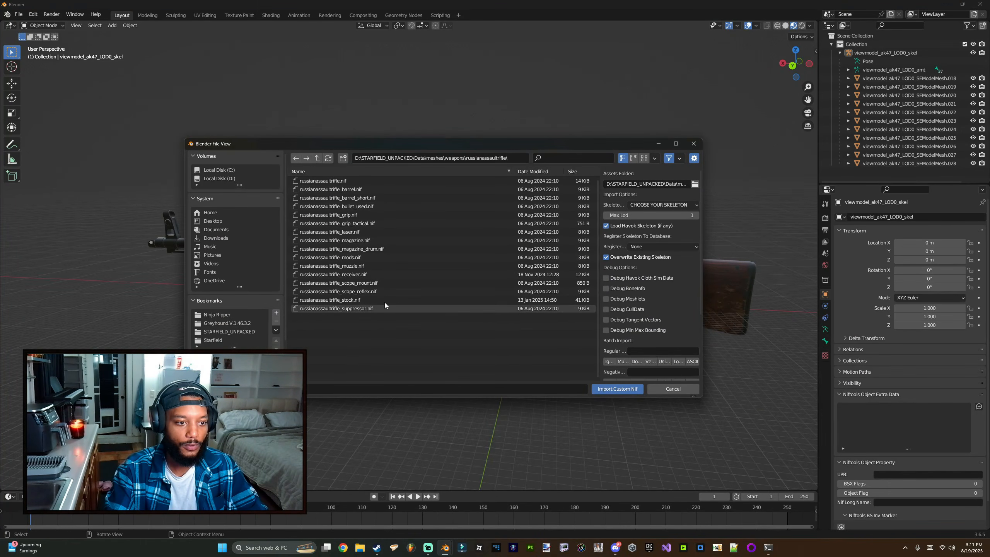
double_click(338, 181)
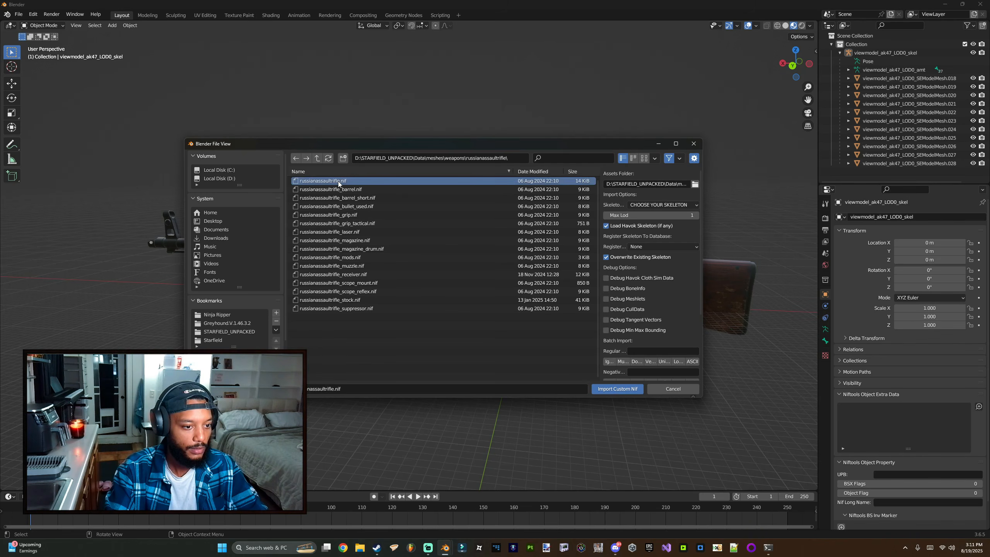
Step: Exclude the original AK-47 Collection from the view layer
left_click(965, 44)
middle_click_drag(418, 251, 211, 261)
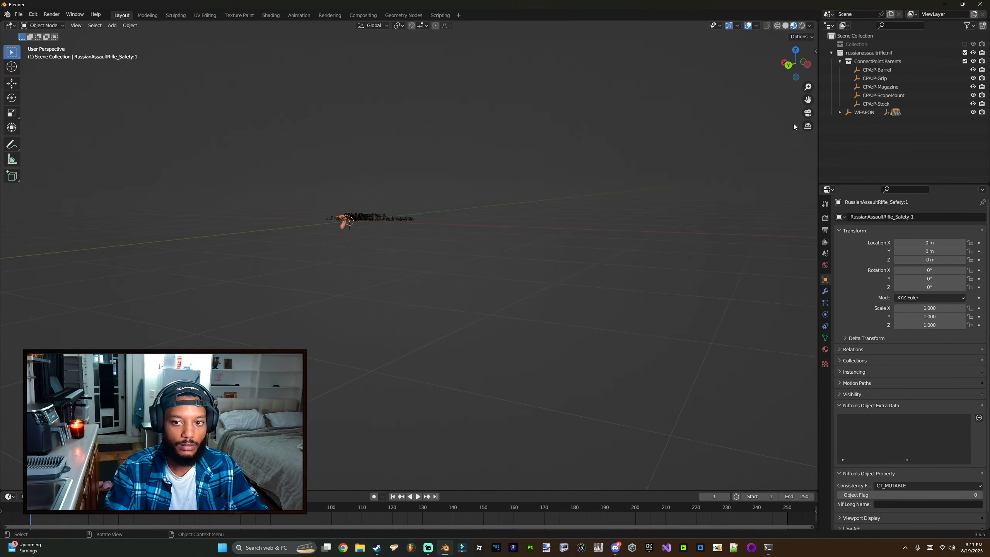
Step: Inspect the imported Russian assault rifle parts, such as the magazine, up close in the viewport
scroll(405, 141, "up", 1)
left_click(338, 222)
scroll(336, 216, "up", 4)
middle_click_drag(335, 215, 425, 299)
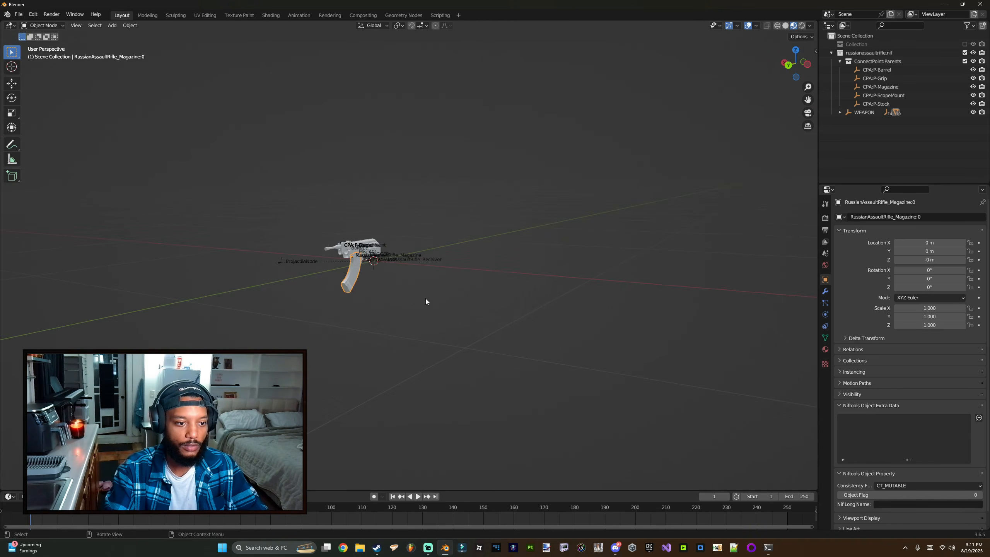
scroll(425, 299, "up", 3)
middle_click_drag(309, 276, 460, 280)
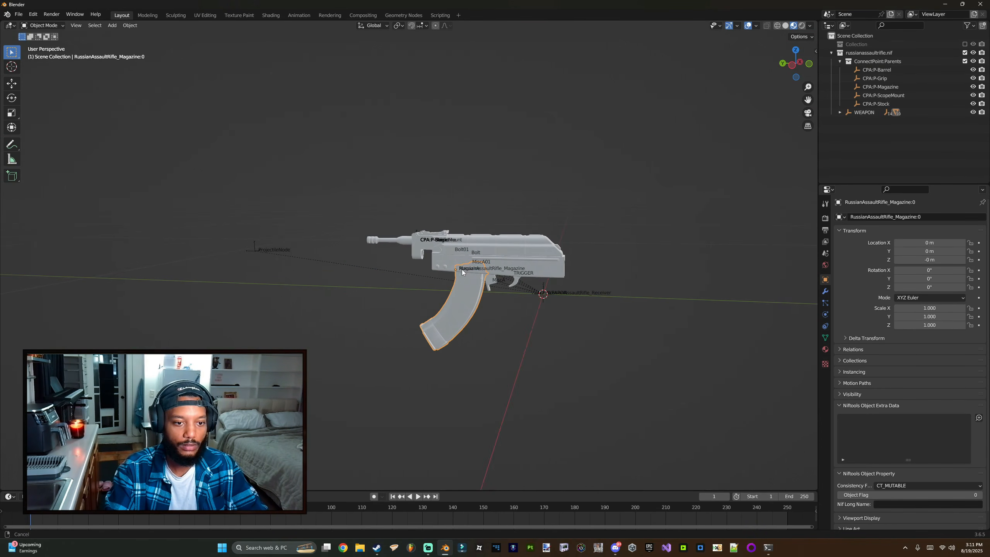
Step: Delete the imported russianassaultrifle.nif hierarchy from the scene
right_click(871, 52)
left_click(826, 106)
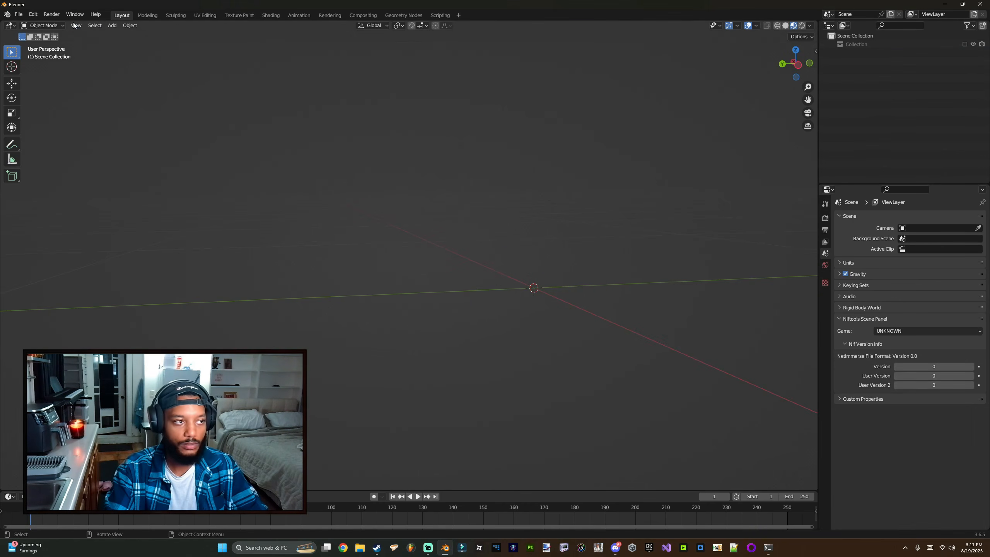
Step: Import russianassaultrifle_receiver.nif from the russianassaultrifle folder with the Starfield Nif File importer
left_click(18, 14)
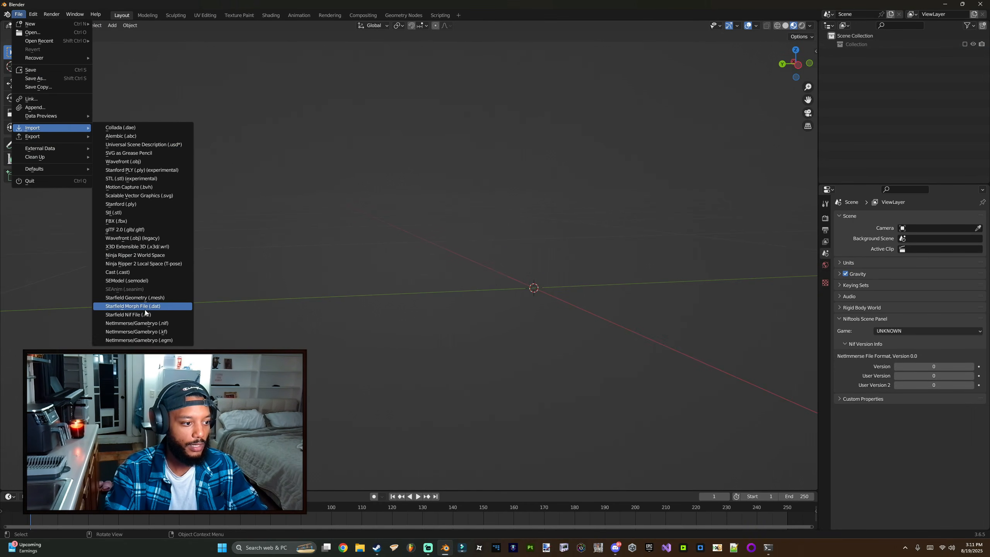
left_click(130, 315)
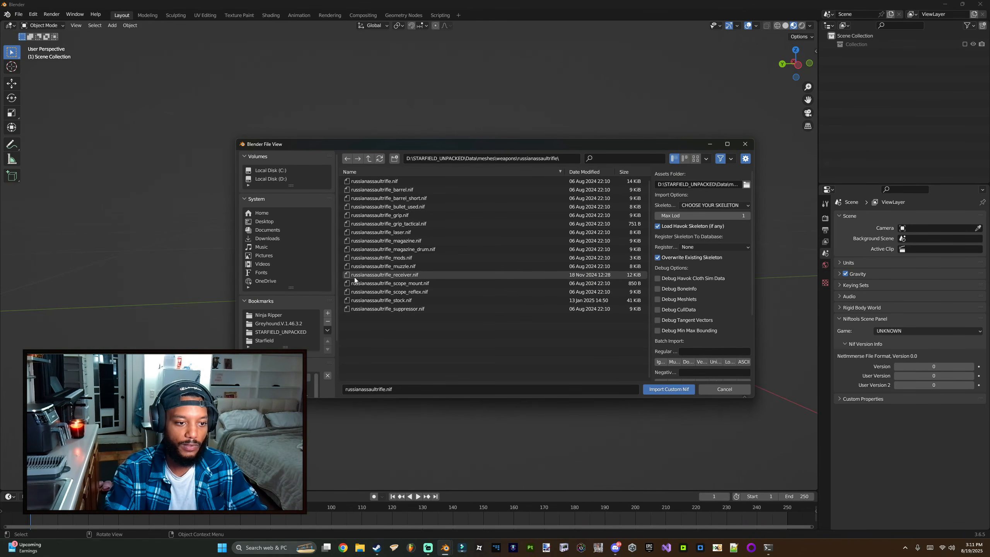
double_click(401, 277)
mouse_move(414, 274)
middle_mouse_down()
mouse_move(435, 273)
mouse_move(423, 276)
middle_mouse_up()
right_click(865, 53)
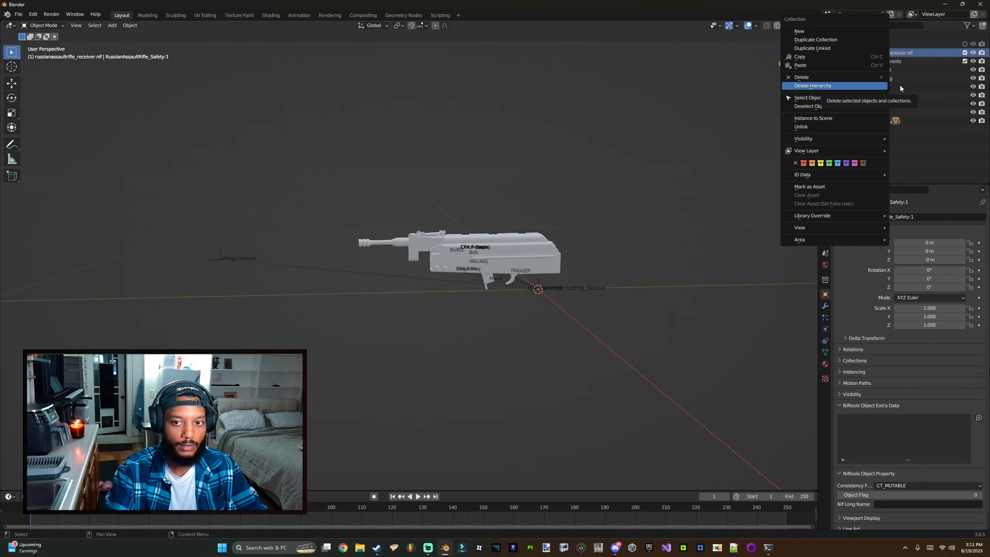
left_click(907, 51)
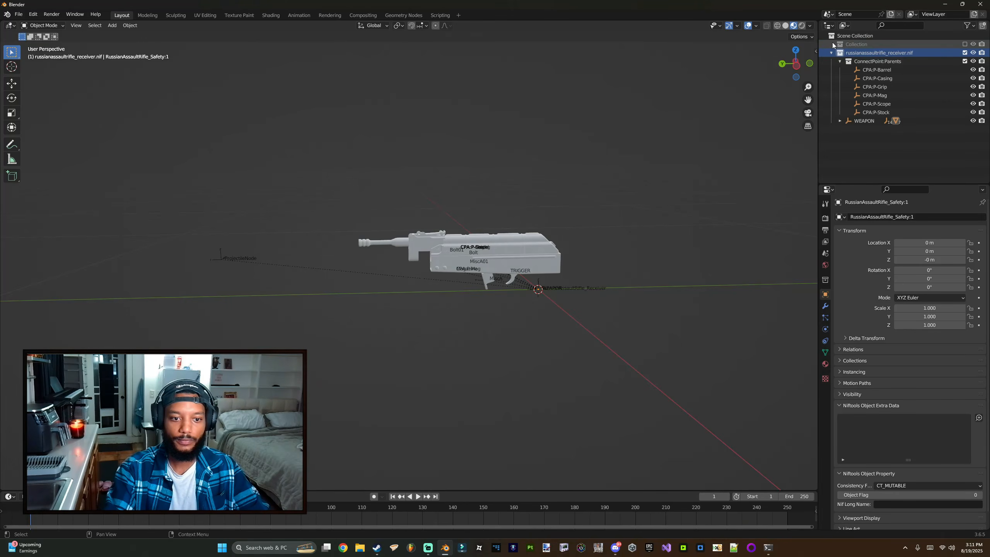
left_click(831, 53)
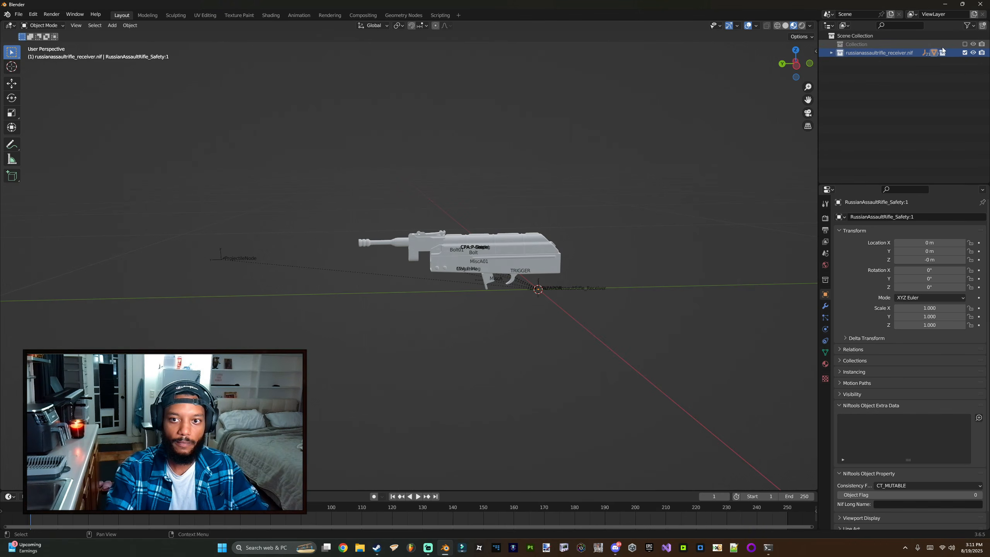
Step: Re-include the AK-47 Collection in the view layer and delete its viewmodel_ak47_LOD0_armt armature
left_click(964, 45)
left_click(848, 70)
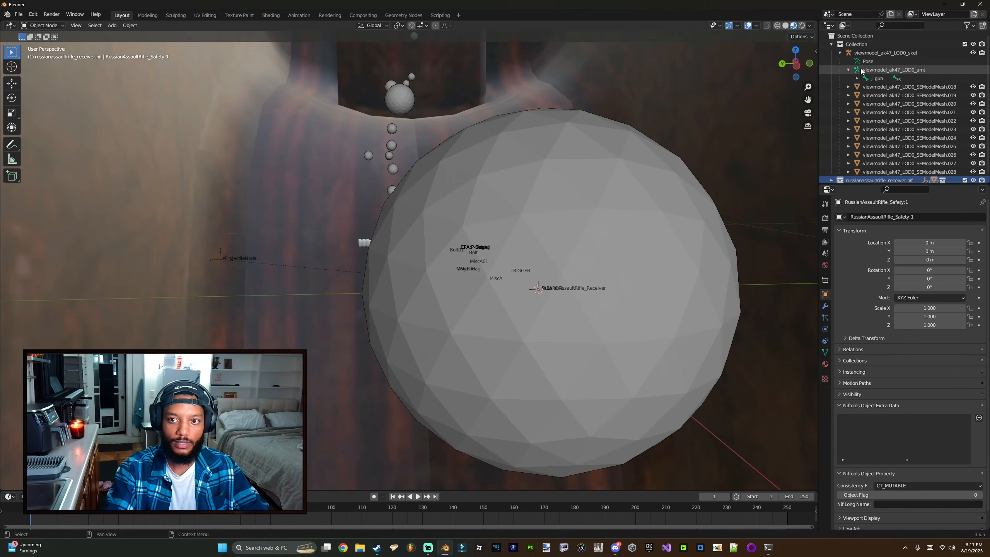
left_click(857, 71)
key("Delete")
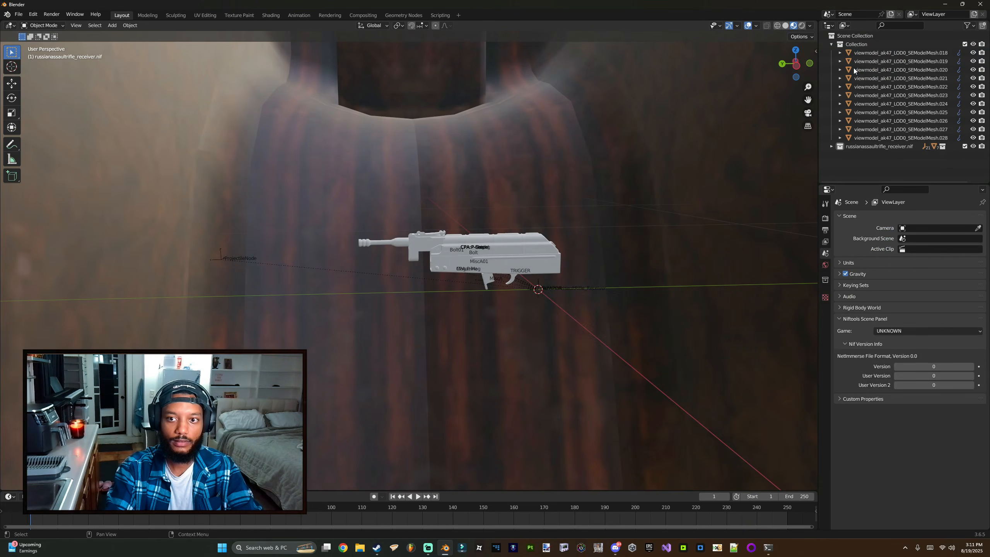
Step: Delete all vertex groups from the viewmodel_ak47_LOD0_SEModelMesh.018 mesh
left_click(875, 54)
left_click(978, 262)
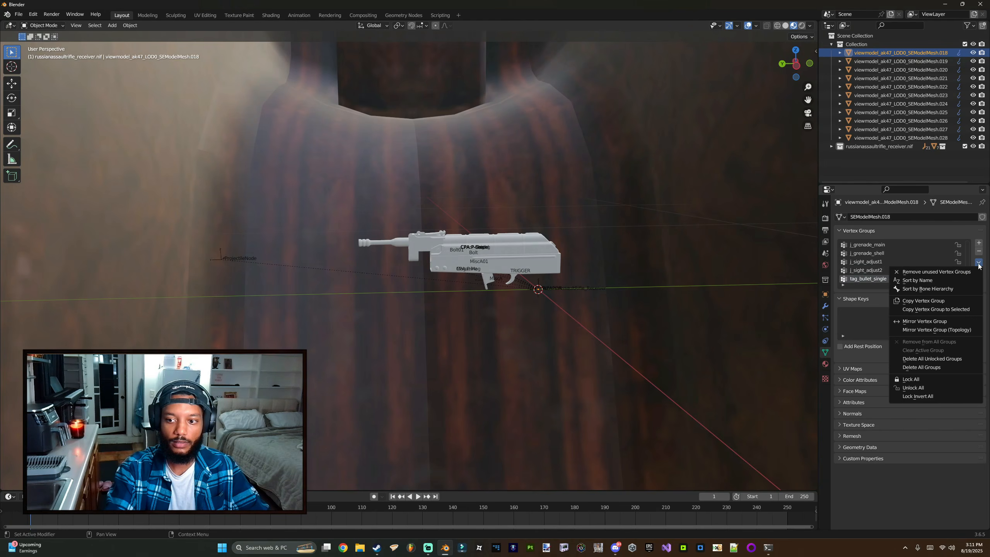
left_click(913, 366)
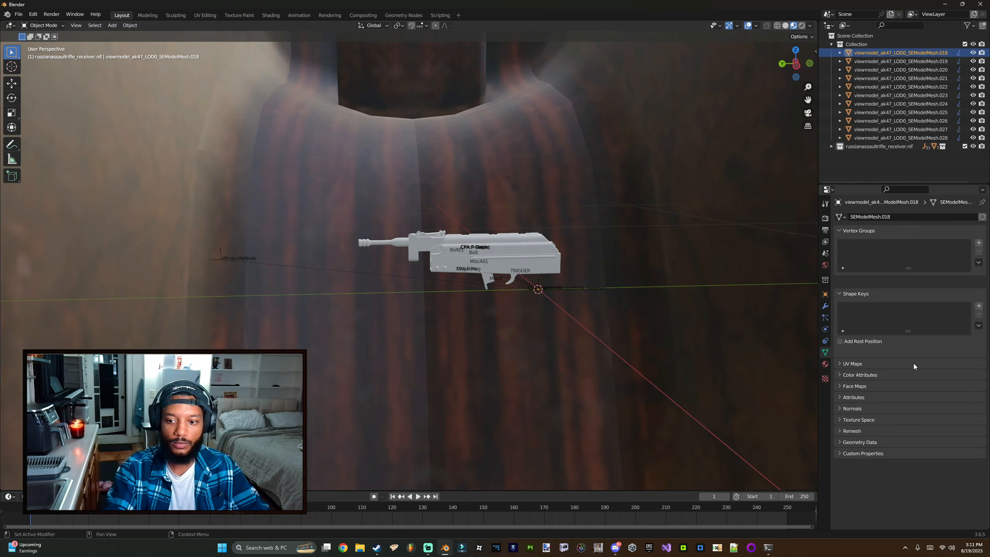
Step: Remove the Armature Rig modifier from the viewmodel_ak47_LOD0_SEModelMesh.019 mesh
left_click(877, 61)
left_click(825, 307)
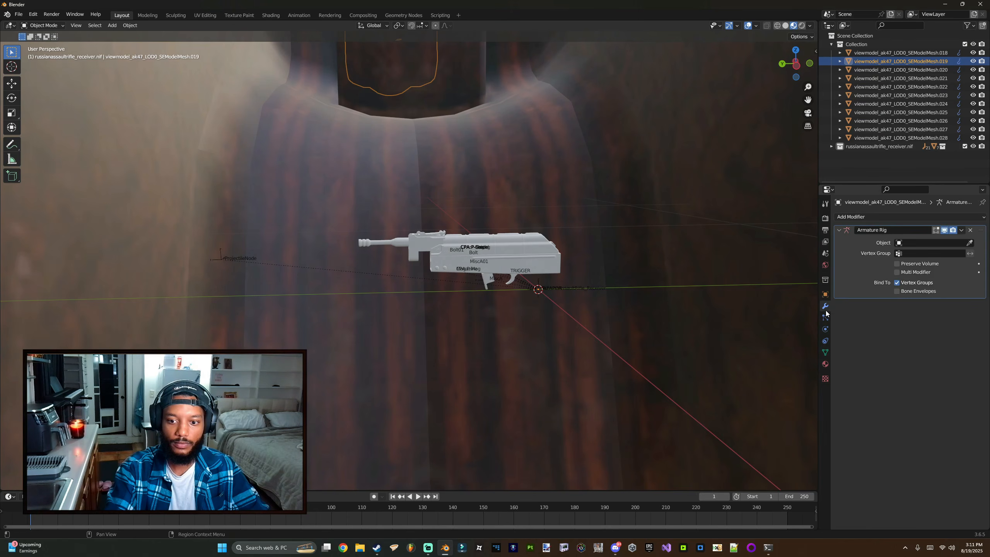
left_click(970, 230)
Step: Select all objects in the AK-47 Collection and scale them down to about 0.011
left_click(896, 138)
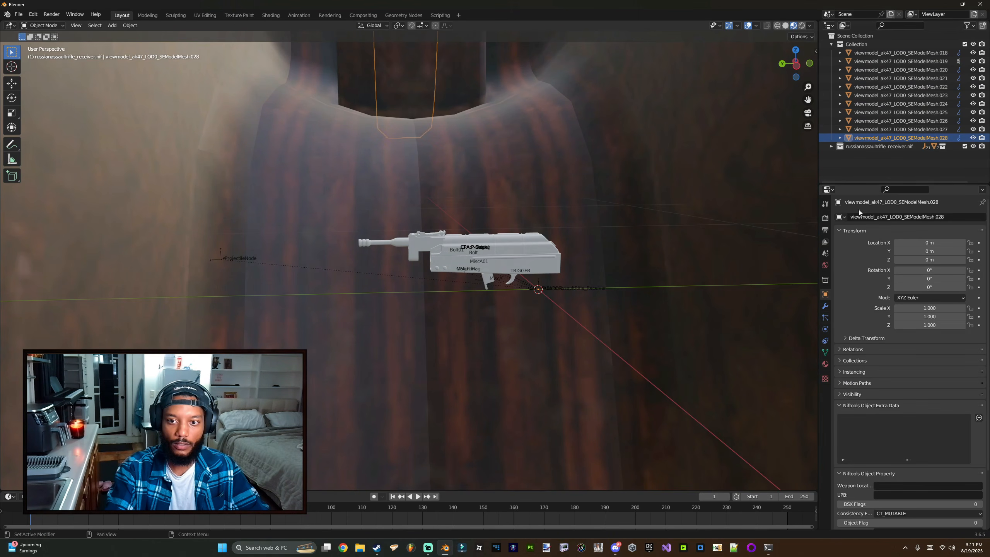
right_click(846, 45)
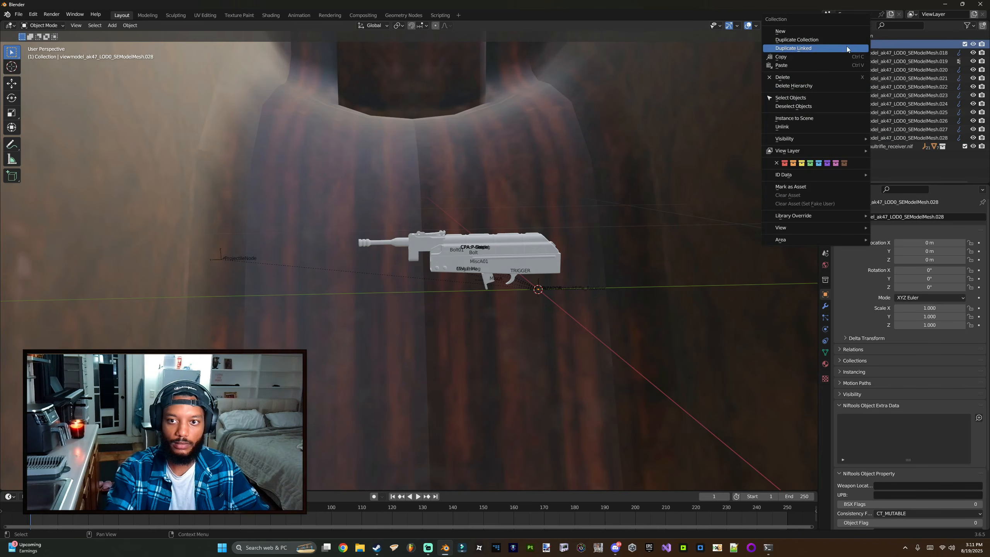
left_click(811, 99)
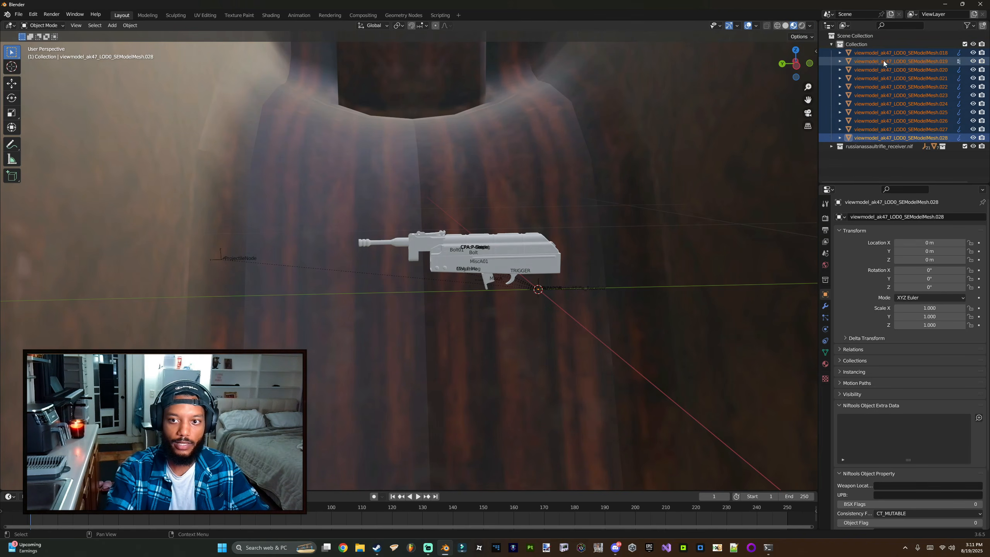
key("s")
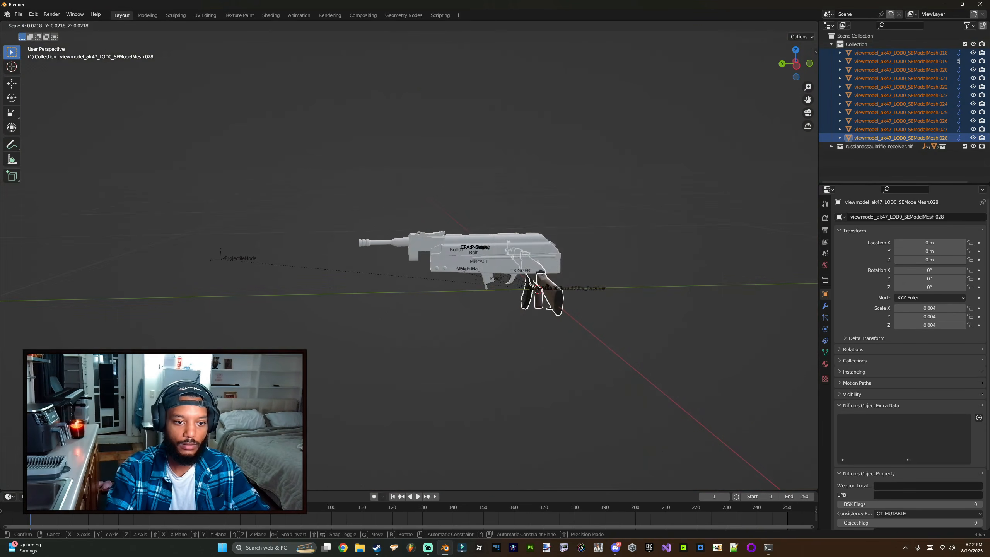
left_click(552, 287)
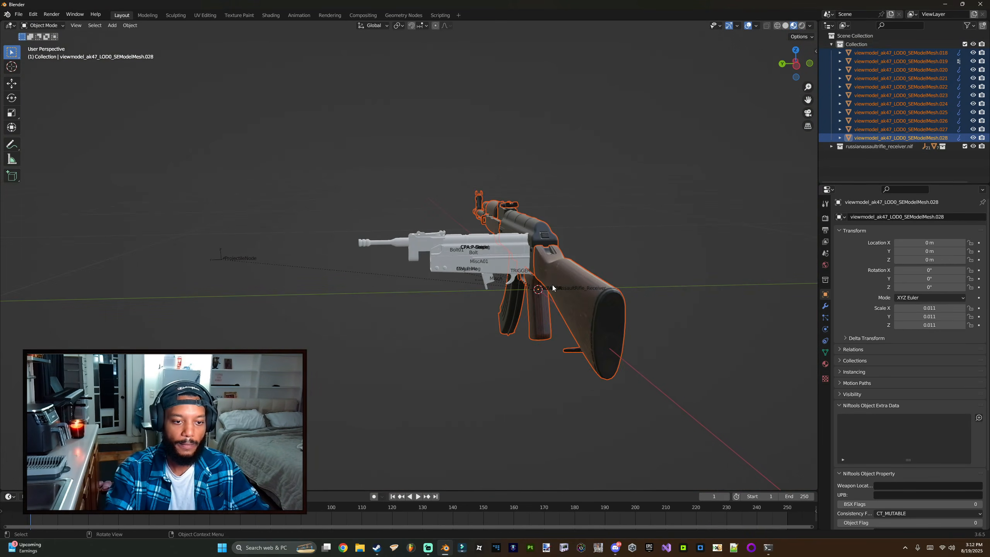
Step: Rotate the selected AK-47 meshes 90° about the Z axis in top view to match the receiver's orientation
left_click(16, 127)
key("KP_7")
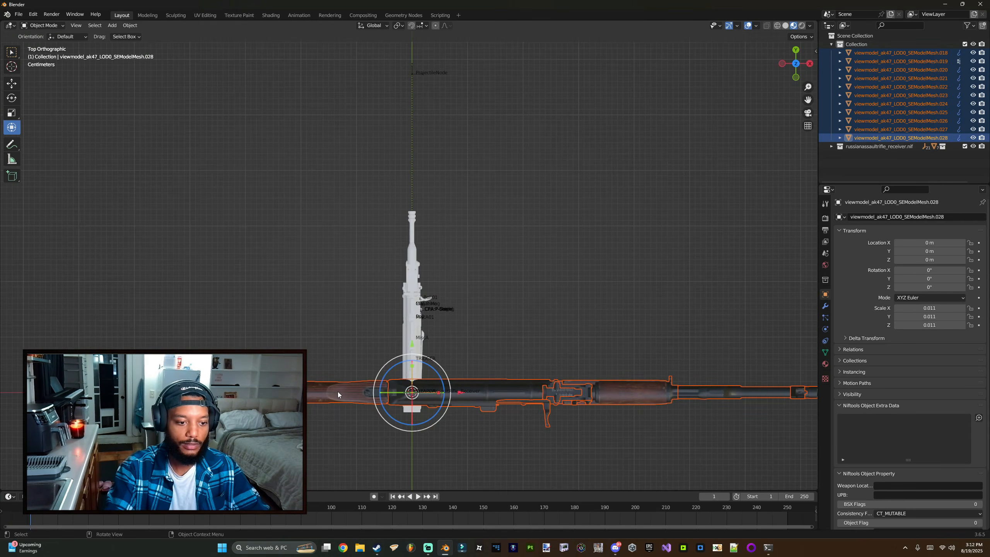
left_click_drag(396, 356, 399, 411)
right_click(393, 399)
middle_click_drag(338, 136, 408, 95)
scroll(469, 142, "up", 5)
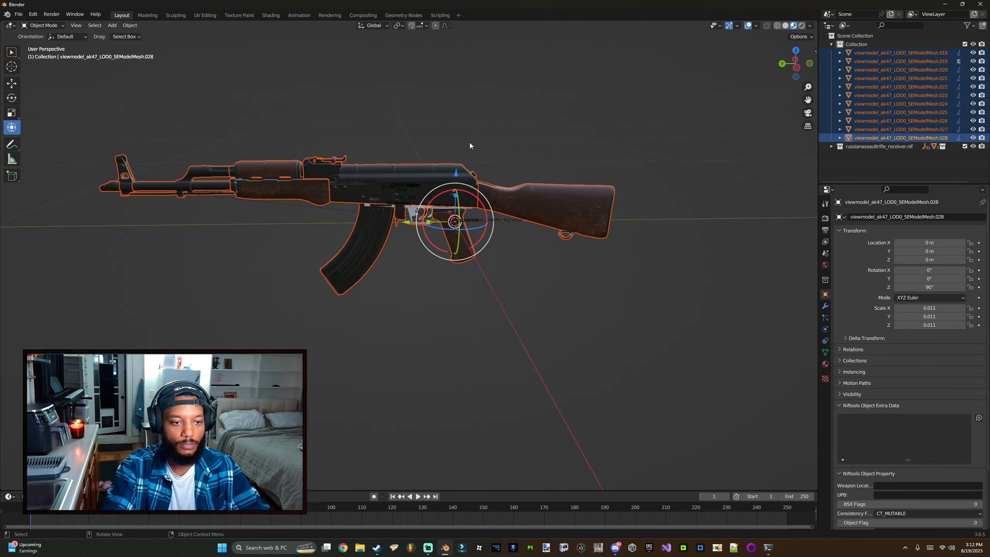
Step: Scale the AK-47 meshes to about 0.008 so they match the receiver's size
key("s")
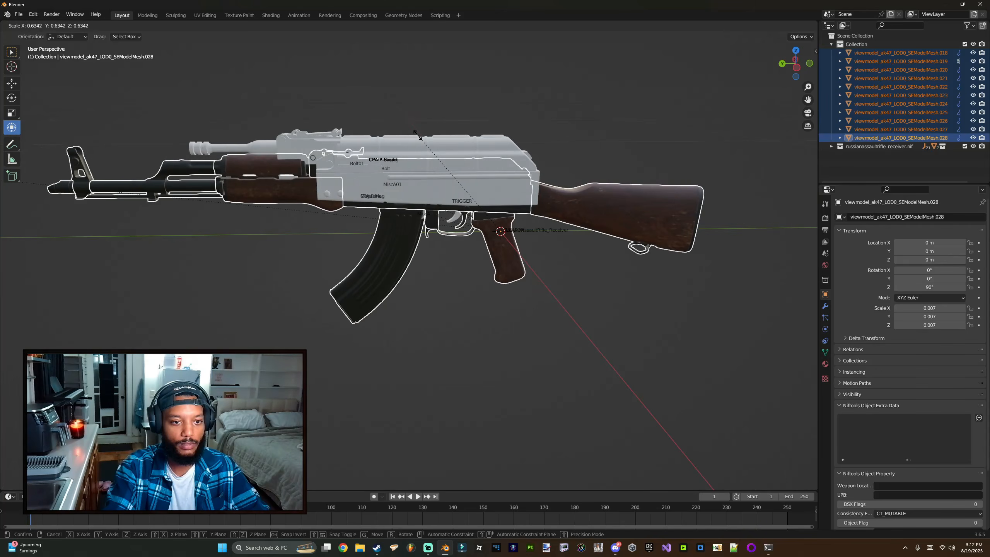
left_click(424, 206)
left_click_drag(500, 184, 505, 183)
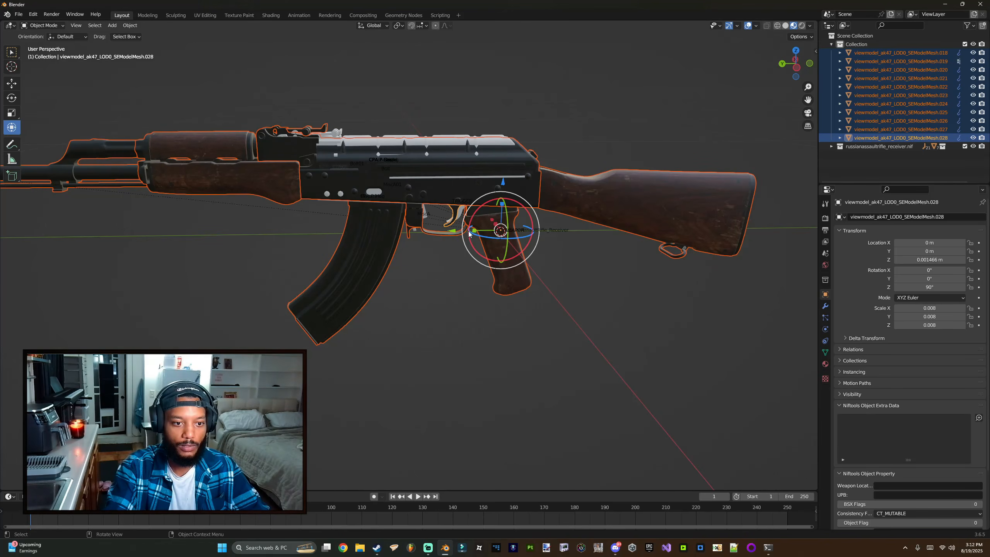
Step: Move the AK-47 meshes to align with the receiver, at about Y -0.0014 m and Z 0.0052 m
left_click_drag(453, 231, 459, 230)
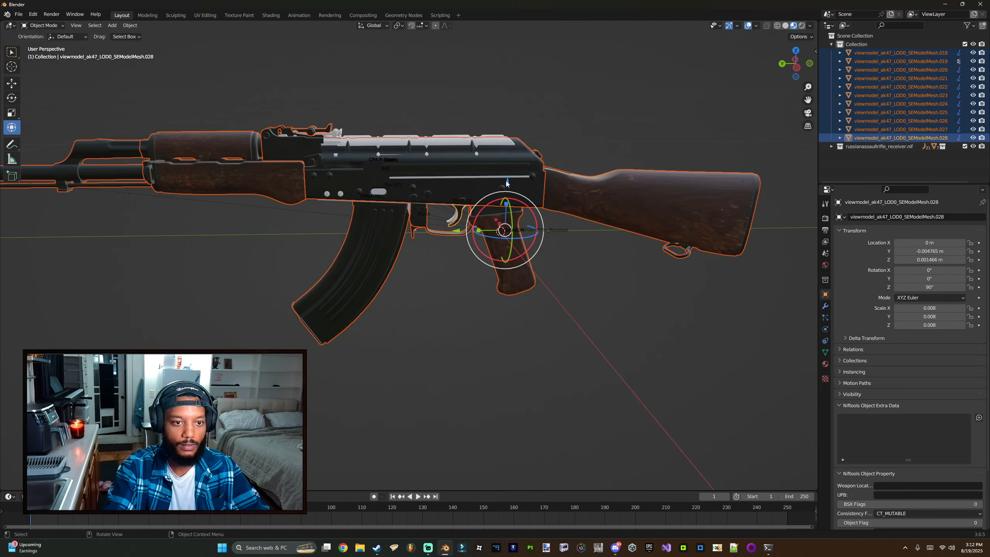
left_click_drag(506, 183, 507, 181)
middle_click_drag(506, 181, 433, 239)
left_click_drag(424, 278, 434, 261)
left_click_drag(470, 227, 470, 225)
key("s")
key("Escape")
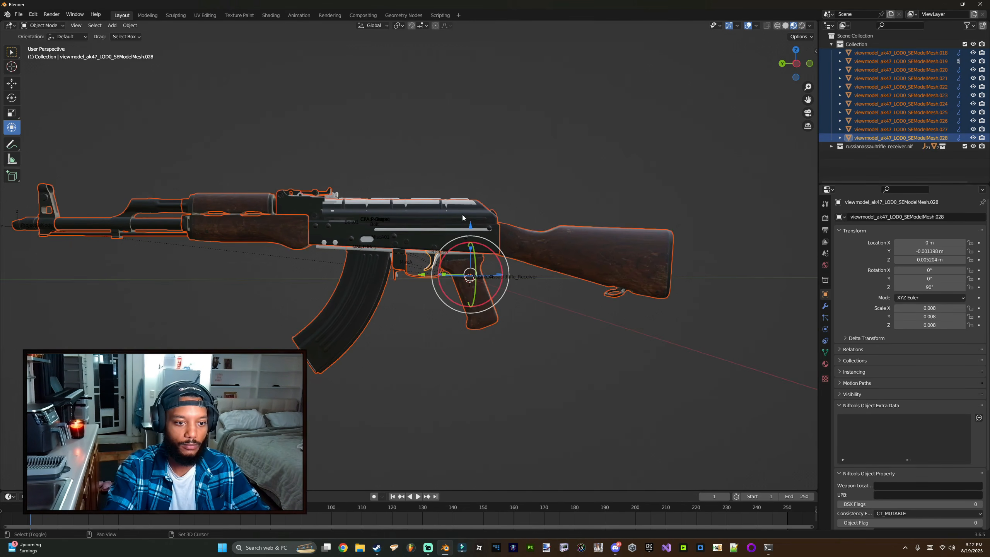
Step: Examine up close how the AK-47 meshes overlap the Russian receiver
middle_click_drag(457, 218, 446, 245)
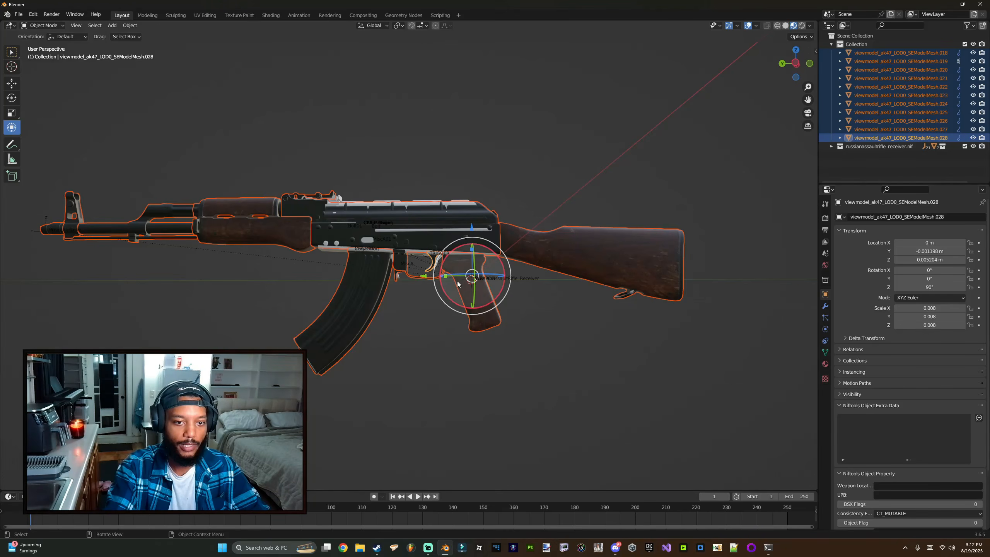
middle_click_drag(494, 296, 338, 296)
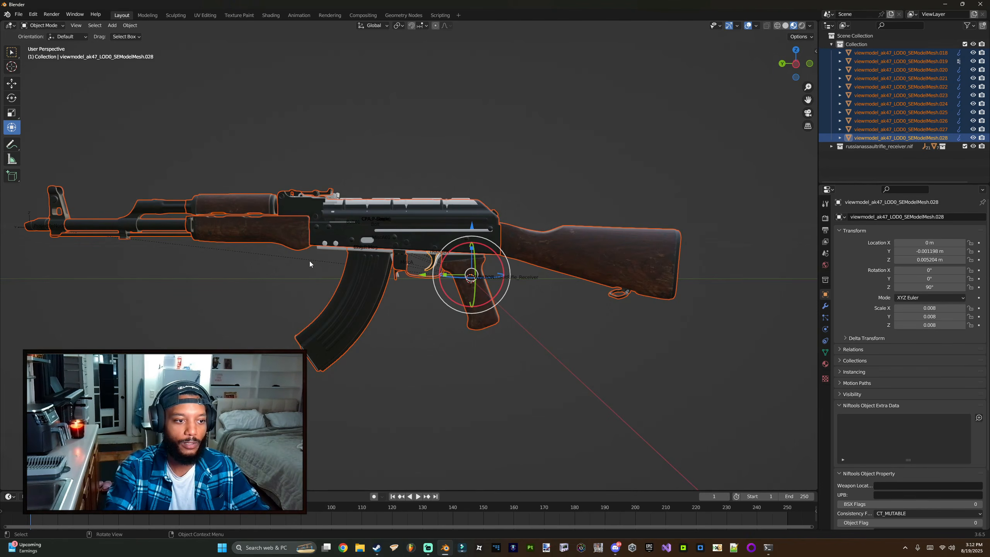
middle_click_drag(308, 269, 202, 269)
scroll(443, 263, "up", 3)
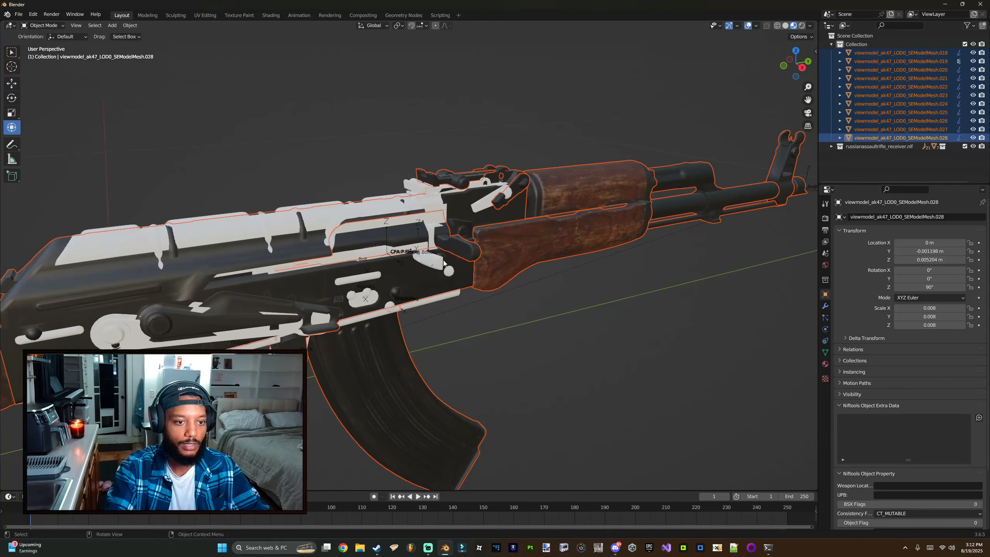
left_click(470, 249)
middle_click_drag(474, 247, 448, 255)
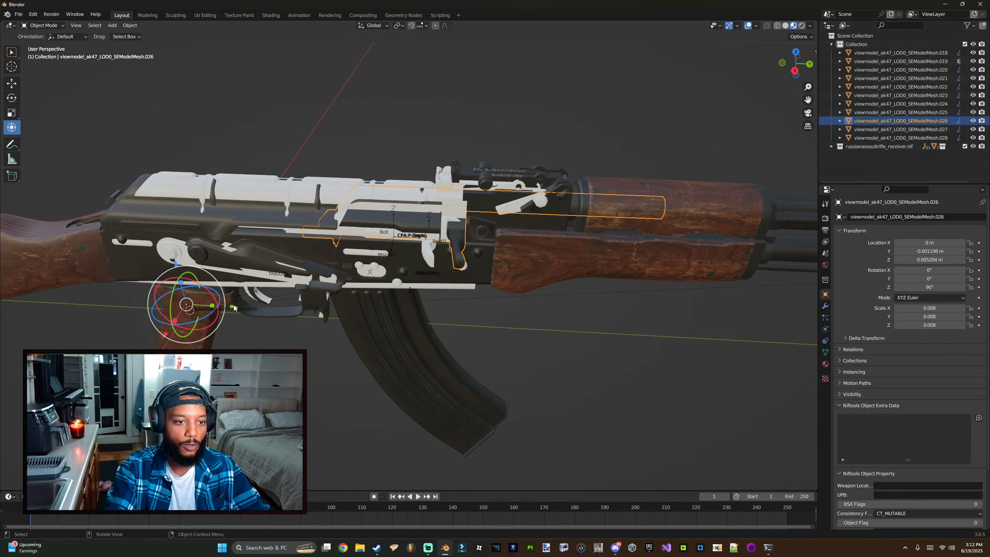
mouse_move(234, 308)
left_mouse_down()
mouse_move(290, 308)
mouse_move(235, 307)
left_mouse_up()
key("ctrl+z")
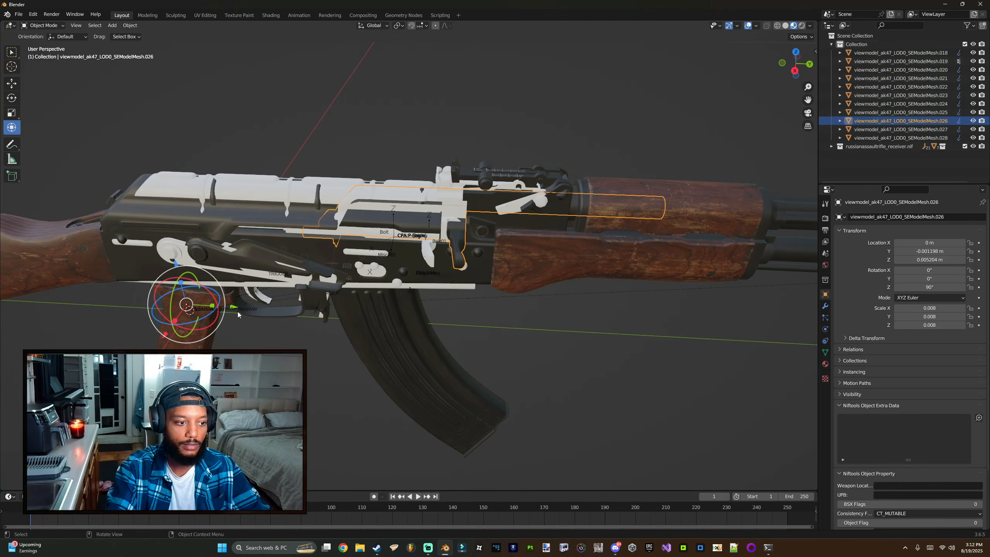
left_click(424, 263)
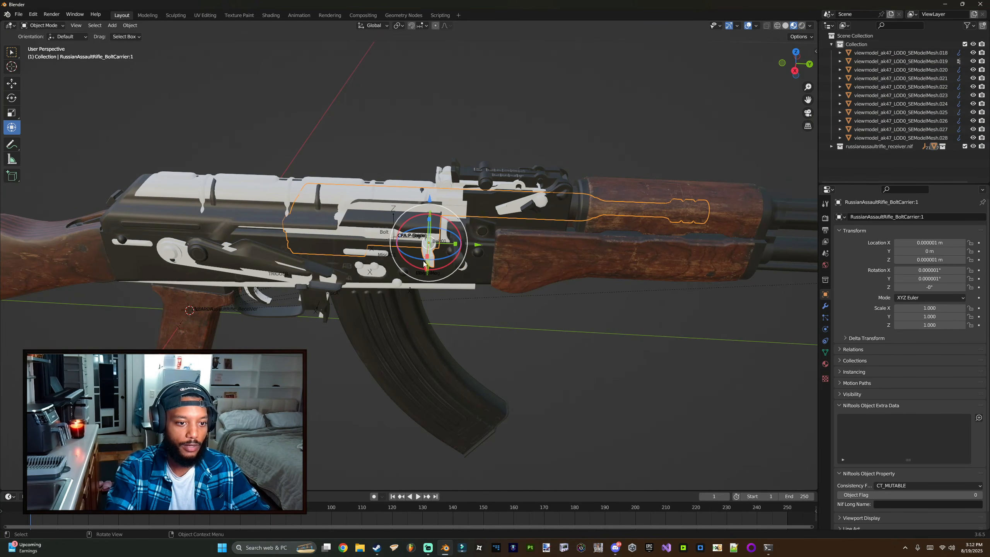
left_click_drag(475, 246, 432, 244)
key("ctrl+z")
Step: Select the AK-47 meshes one by one — grip, stock, handguard, sights, magazine — to identify each part
middle_click_drag(365, 257, 334, 236)
left_click(280, 322)
middle_click_drag(280, 322, 461, 251)
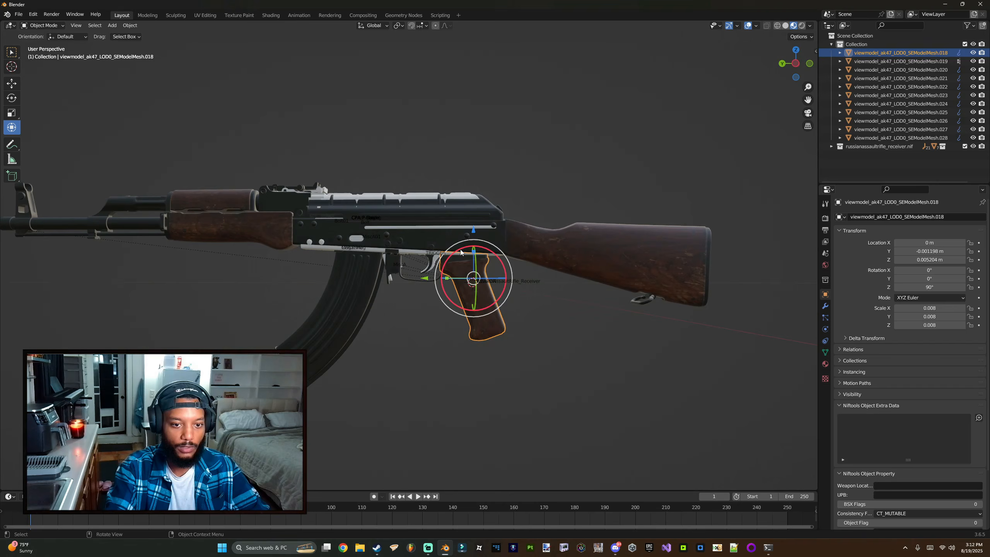
left_click(521, 248)
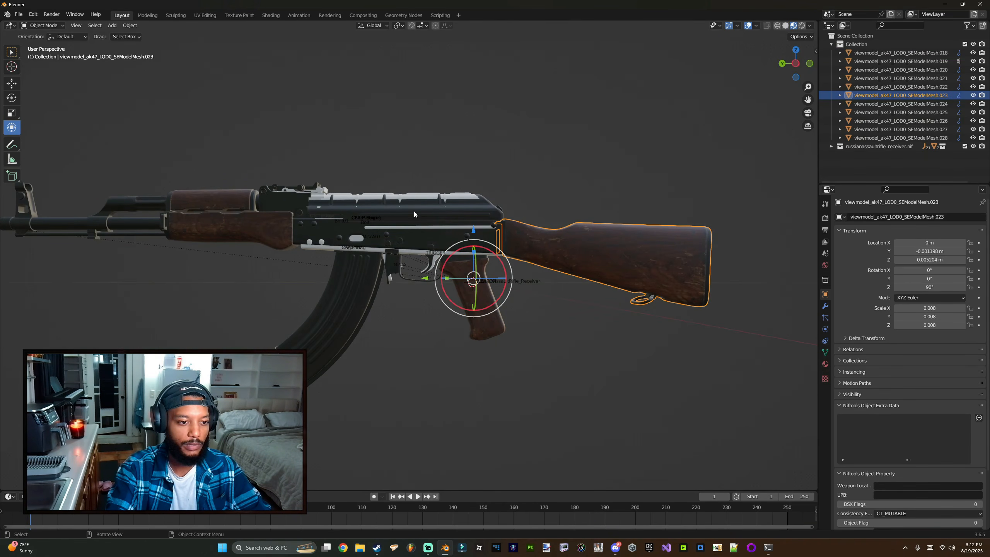
left_click(229, 230)
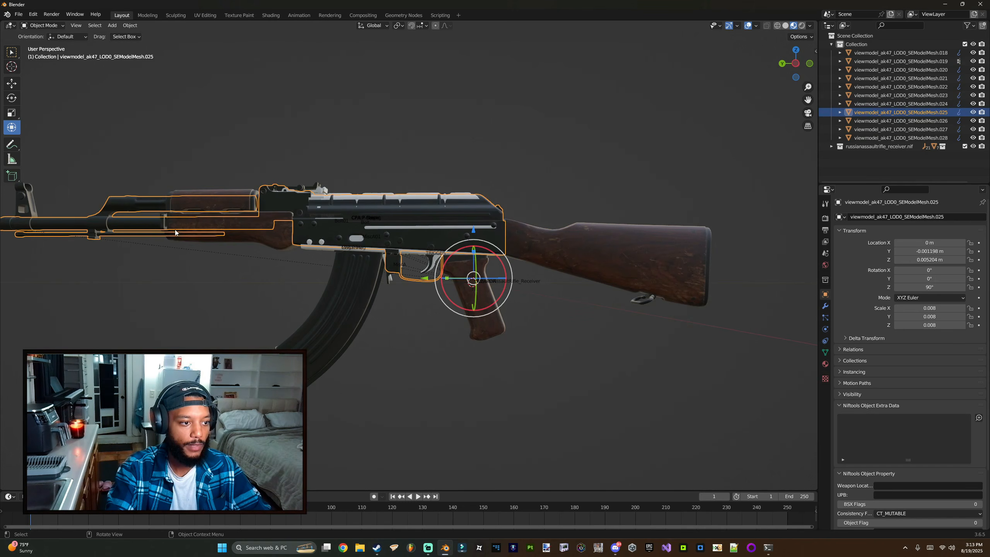
middle_click_drag(325, 186, 414, 191, "shift")
left_click(414, 191)
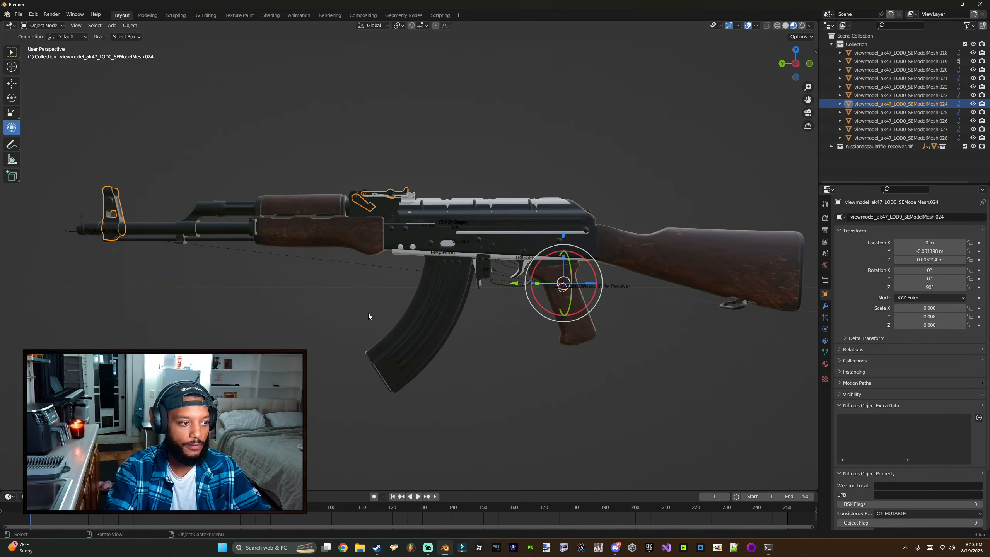
left_click(428, 325)
middle_click_drag(404, 317, 288, 278, "shift")
middle_click_drag(343, 257, 414, 298, "shift")
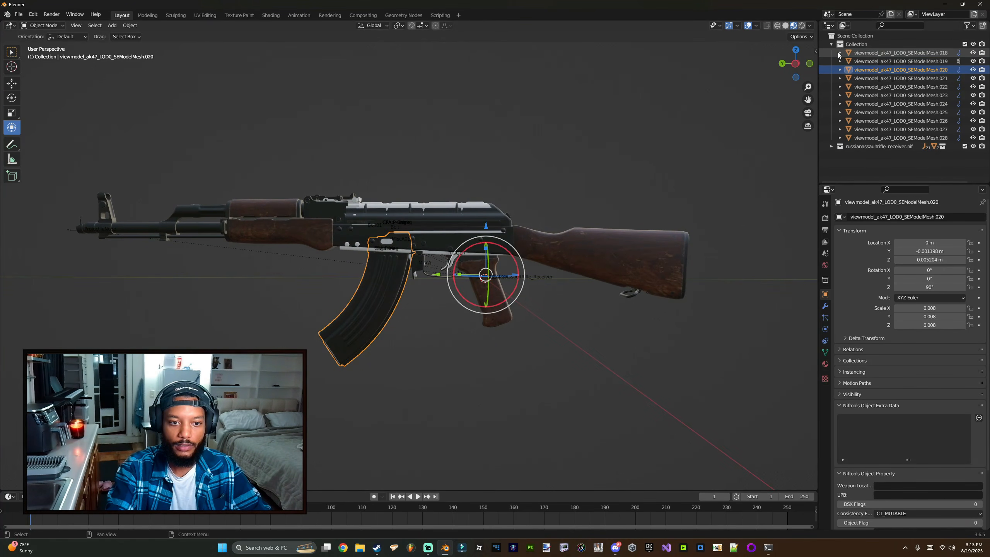
Step: Save the project to the Desktop as Ak_47_Starfield.blend
key("ctrl+s")
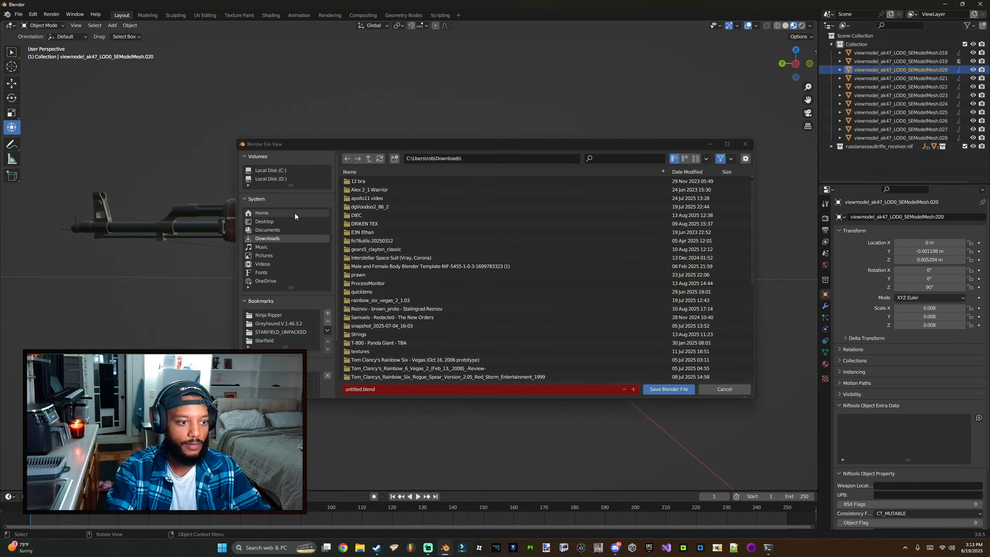
left_click(285, 222)
left_click(374, 390)
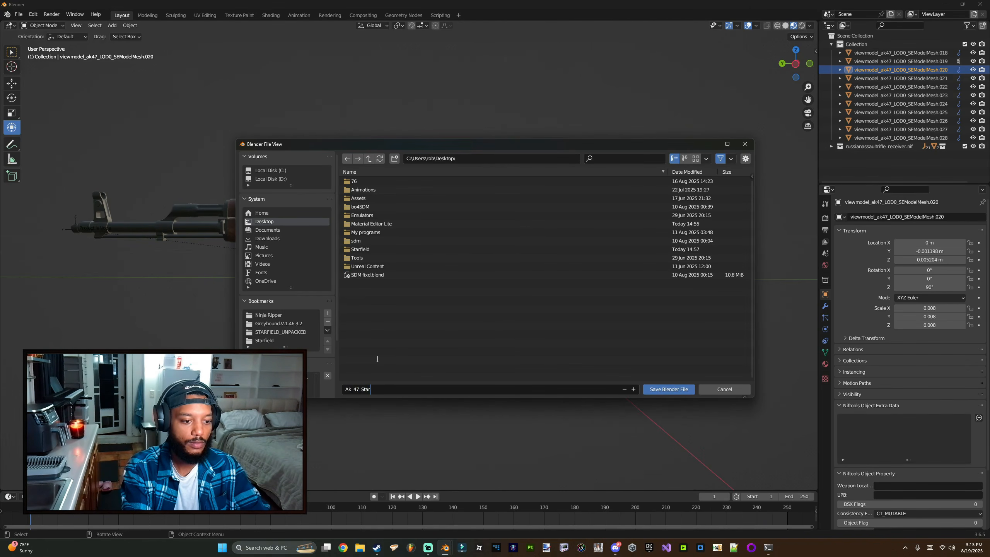
key("Return")
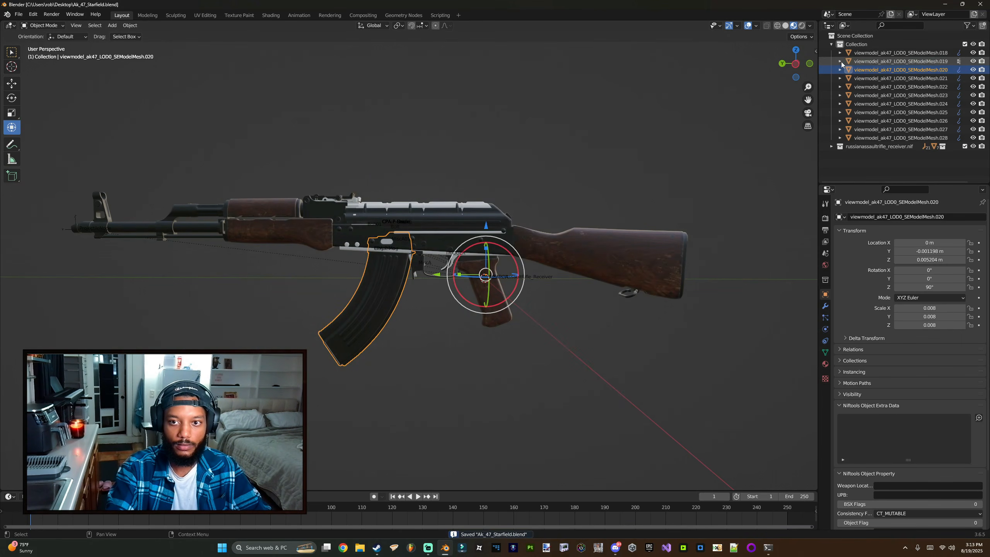
Step: Remove the Armature Rig modifier from every AK-47 viewmodel mesh
left_click_drag(817, 91, 787, 93)
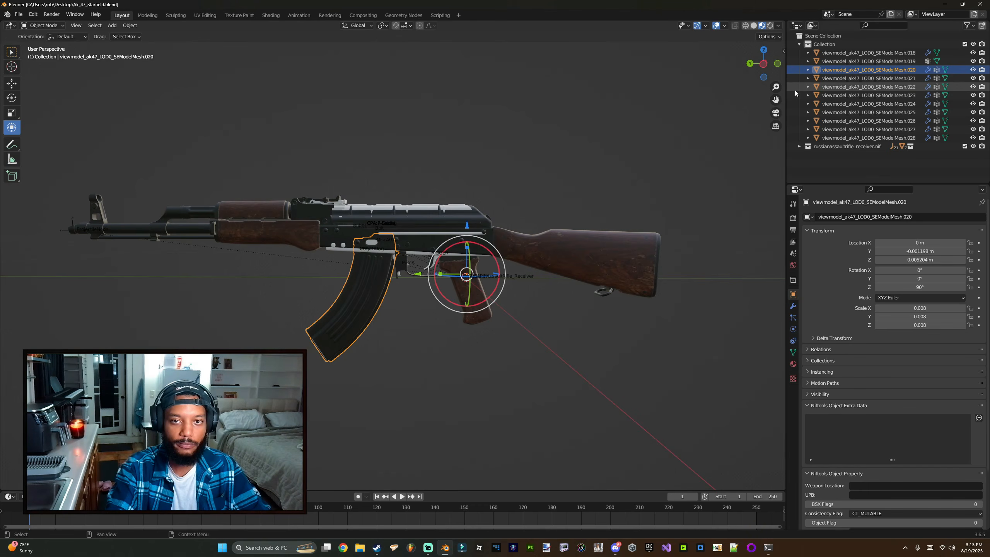
left_click(928, 53)
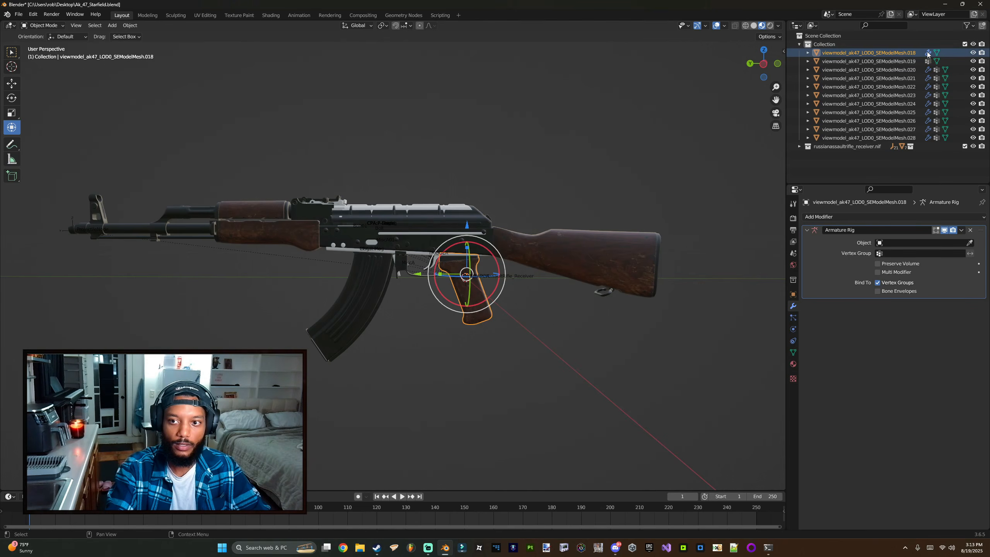
left_click(971, 230)
left_click(928, 70)
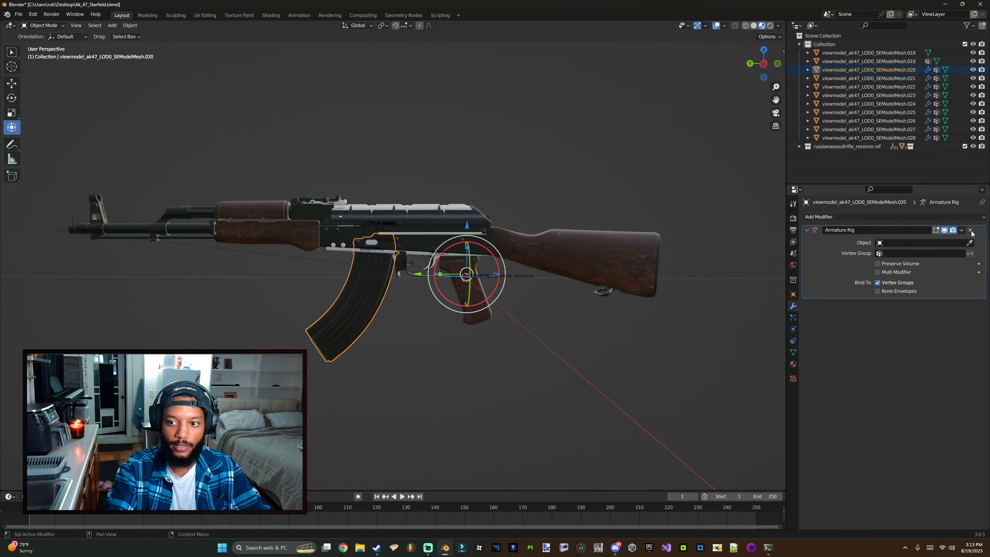
left_click(970, 231)
left_click(928, 79)
left_click(970, 230)
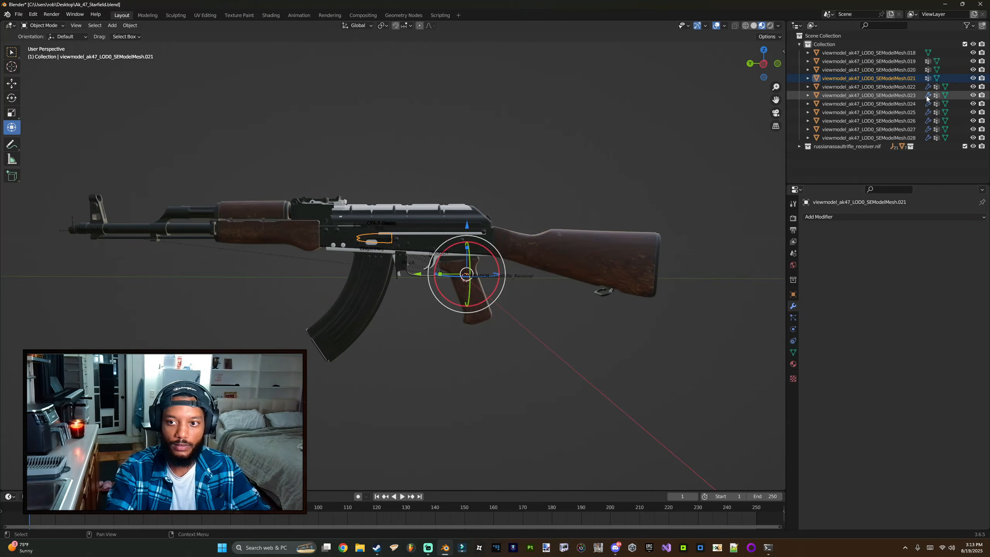
left_click(928, 87)
left_click(970, 230)
left_click(927, 96)
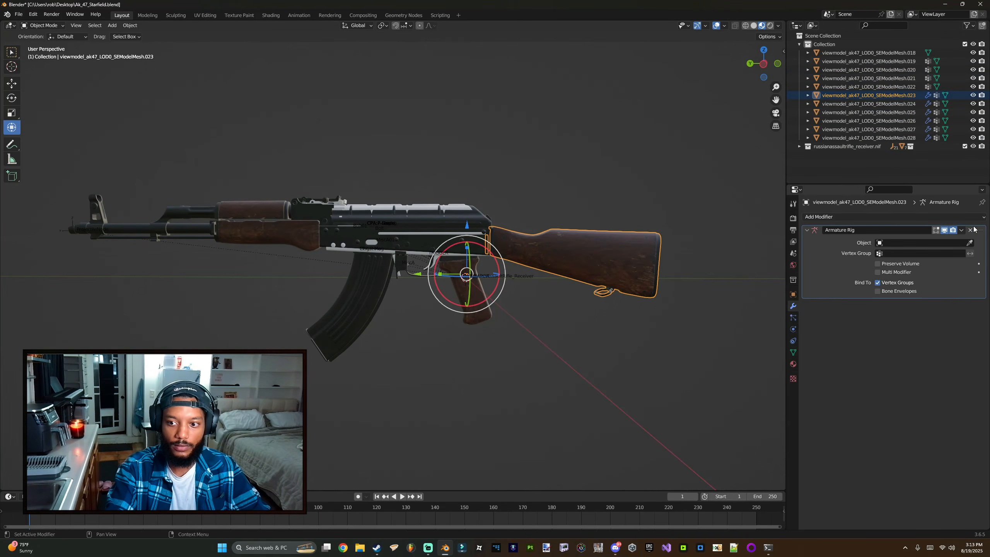
left_click(970, 230)
left_click(928, 104)
left_click(970, 230)
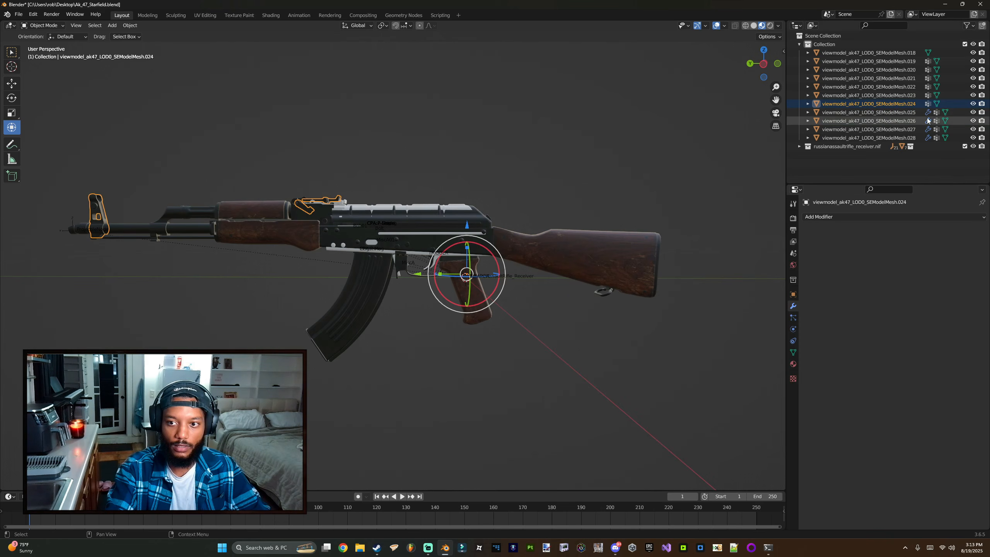
left_click(928, 112)
left_click(970, 230)
left_click(928, 121)
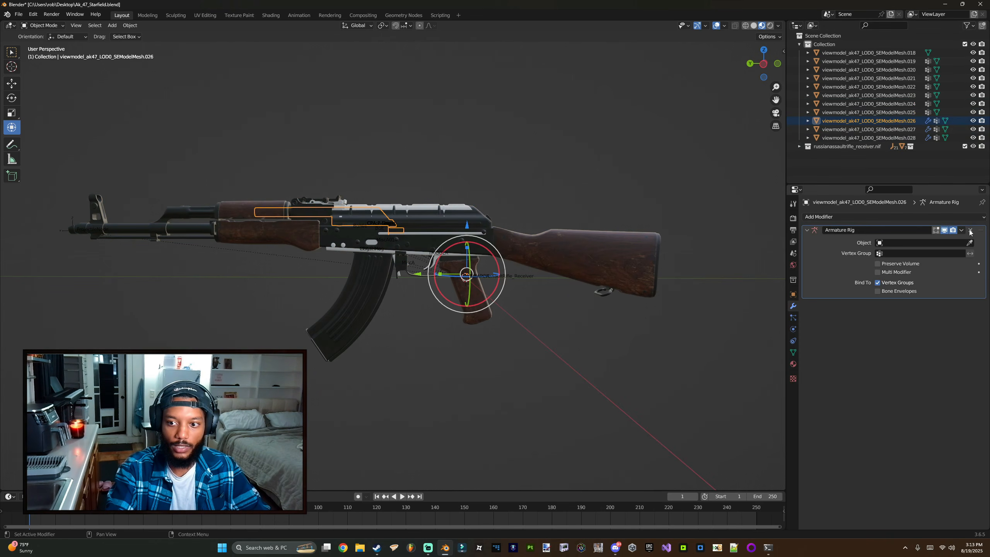
left_click(970, 230)
left_click(927, 130)
left_click(970, 231)
left_click(928, 138)
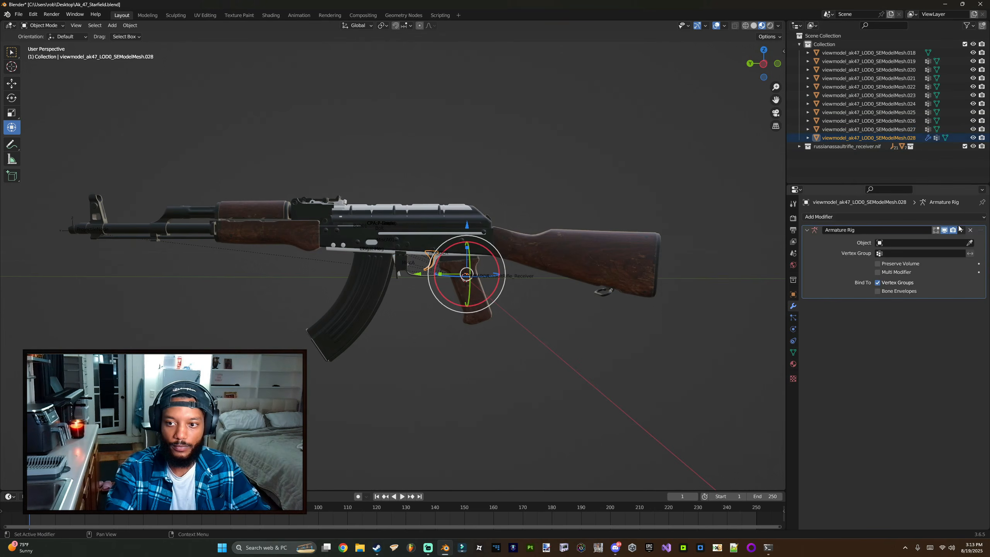
left_click(970, 231)
Step: Delete all vertex groups from each AK-47 viewmodel mesh
left_click(928, 61)
left_click(978, 262)
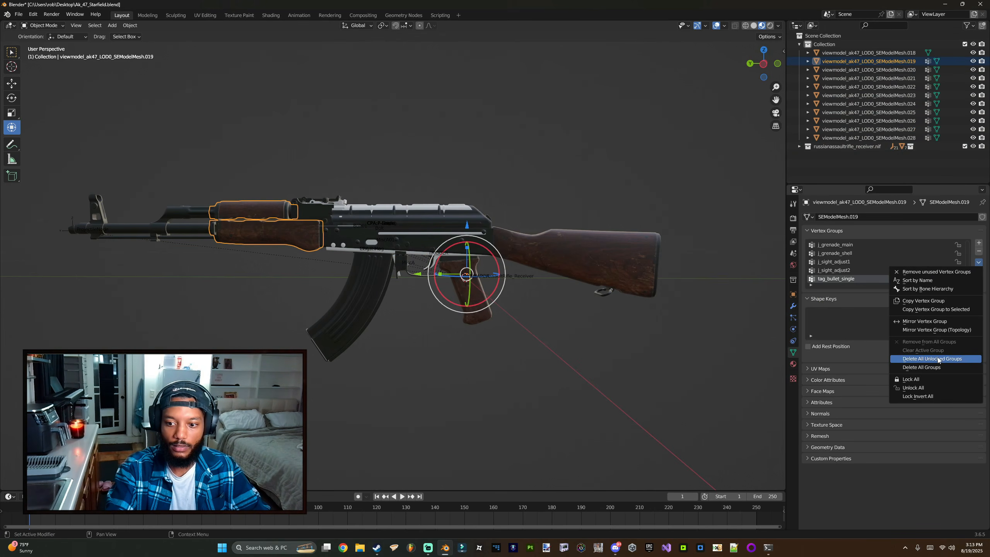
left_click(933, 366)
left_click(928, 70)
left_click(978, 262)
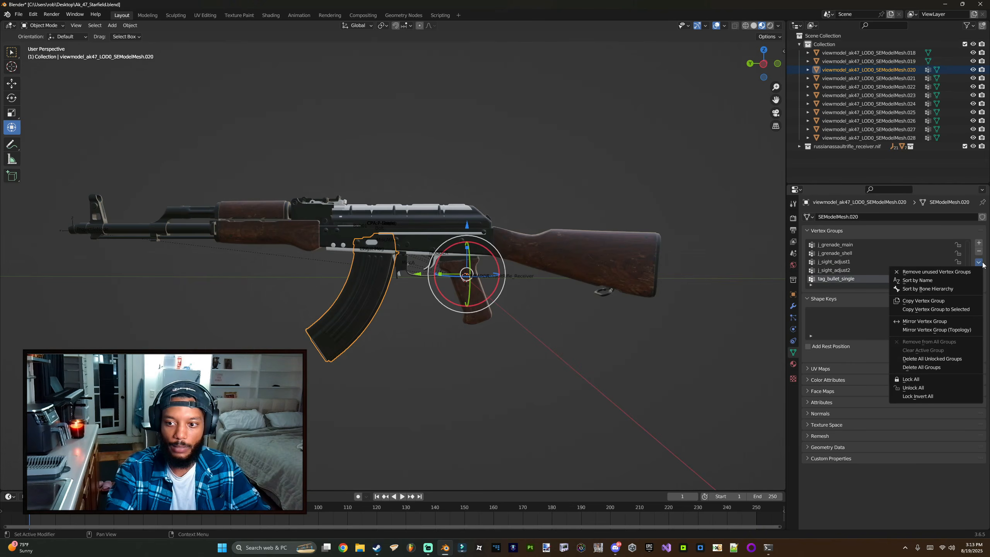
left_click(933, 367)
left_click(928, 78)
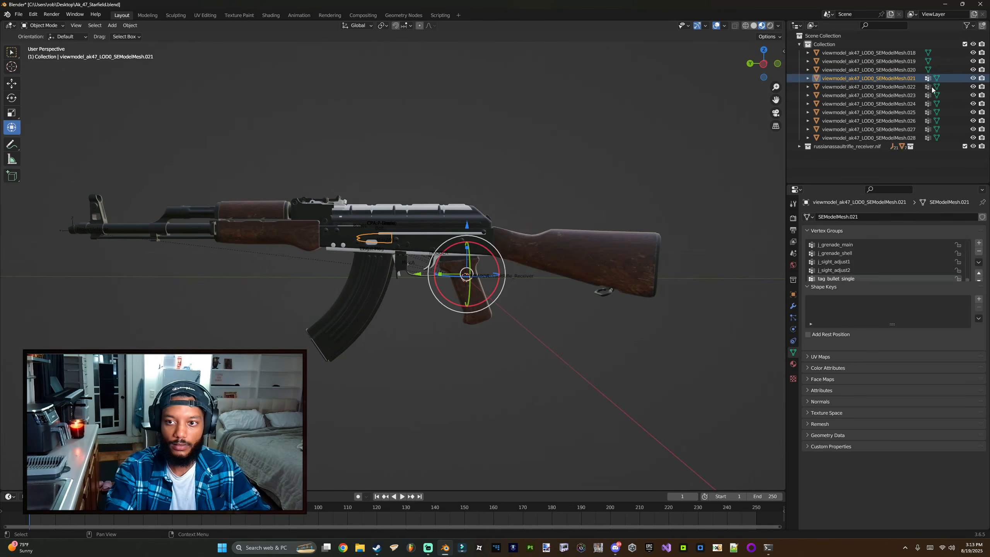
left_click(978, 262)
left_click(934, 367)
left_click(928, 86)
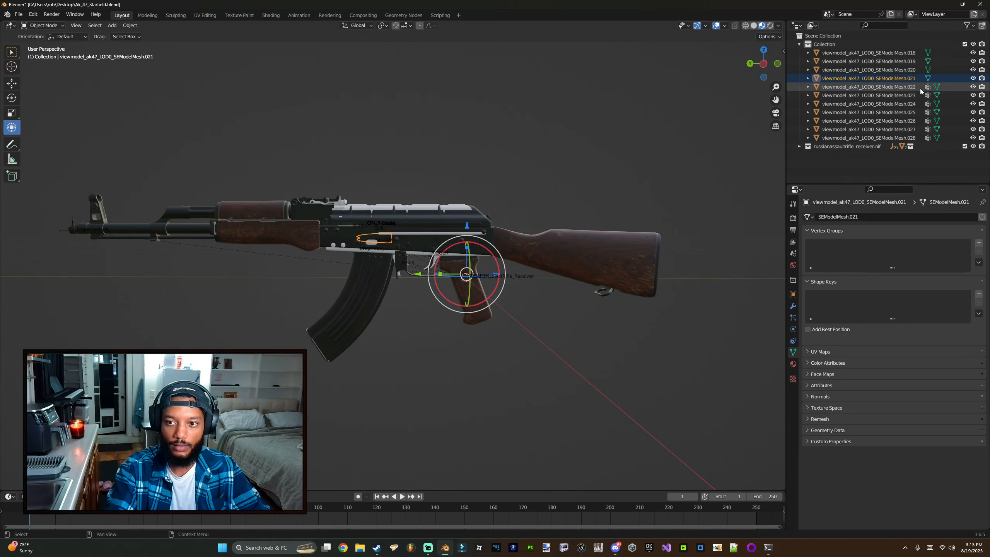
left_click(978, 262)
left_click(933, 367)
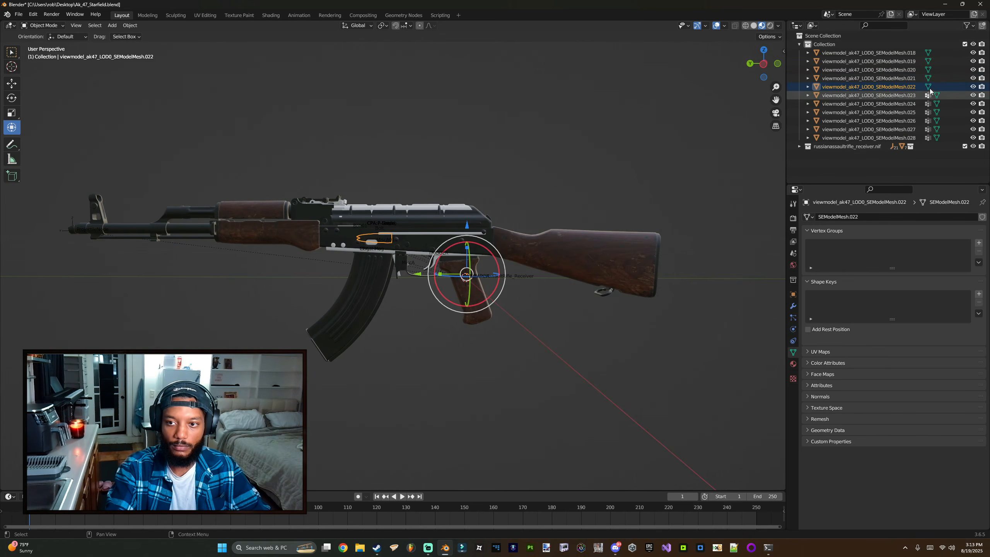
left_click(927, 96)
left_click(978, 262)
left_click(933, 366)
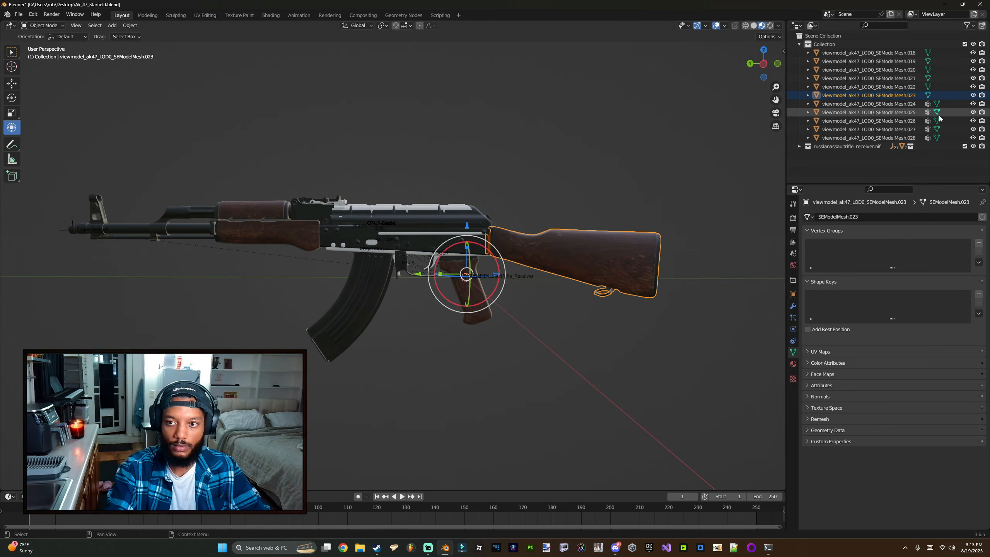
left_click(927, 104)
left_click(978, 263)
left_click(931, 367)
left_click(928, 112)
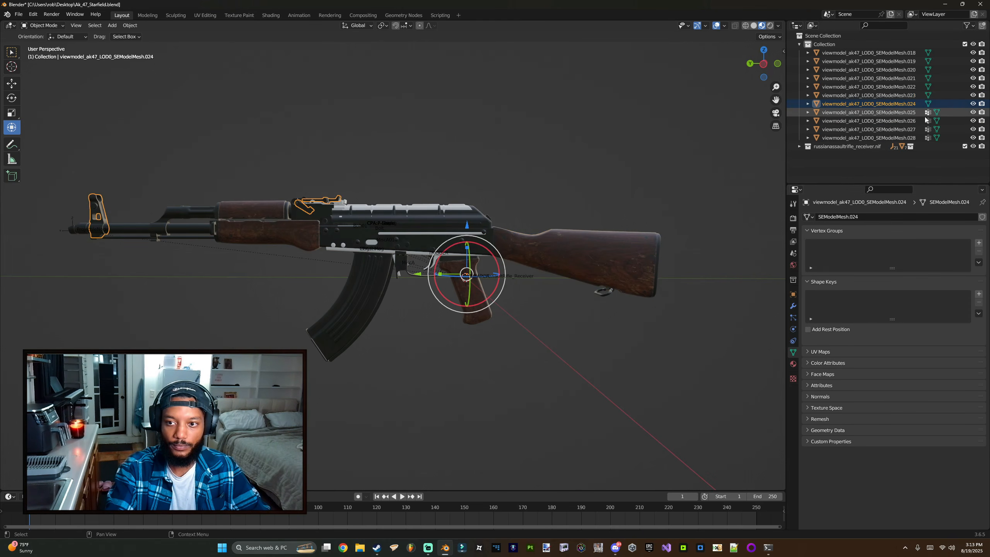
left_click(978, 262)
left_click(914, 367)
left_click(927, 121)
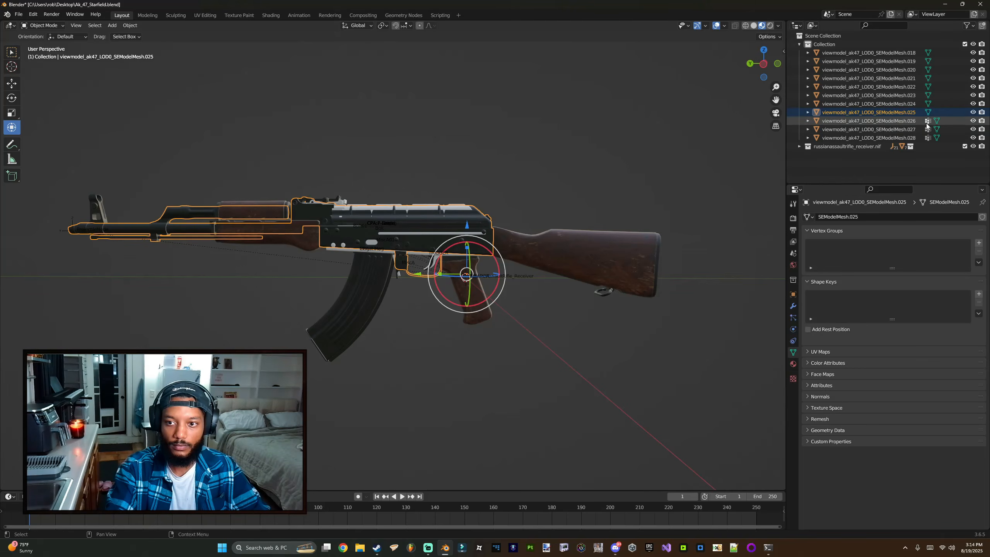
left_click(978, 262)
left_click(921, 366)
left_click(928, 129)
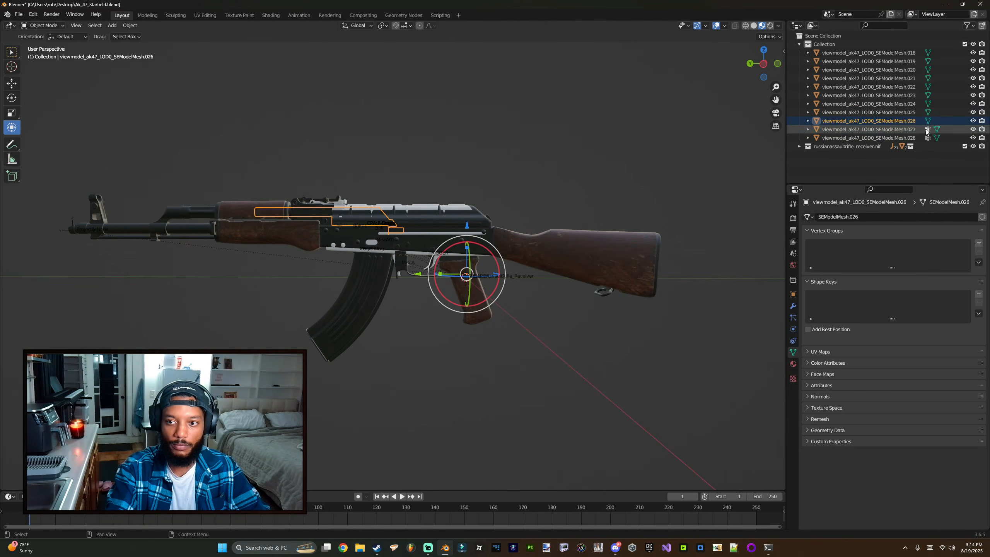
left_click(978, 263)
left_click(943, 368)
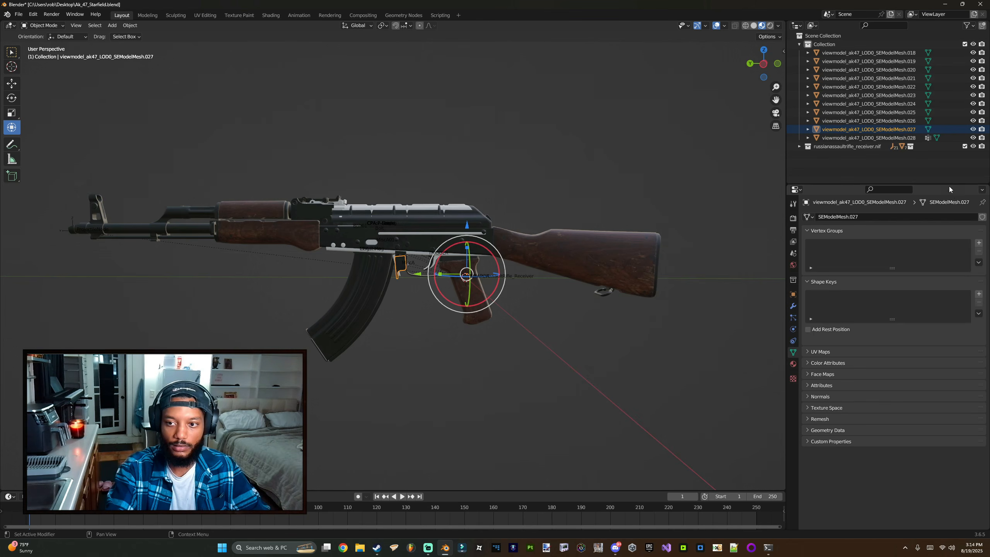
left_click(928, 137)
left_click(978, 262)
left_click(934, 369)
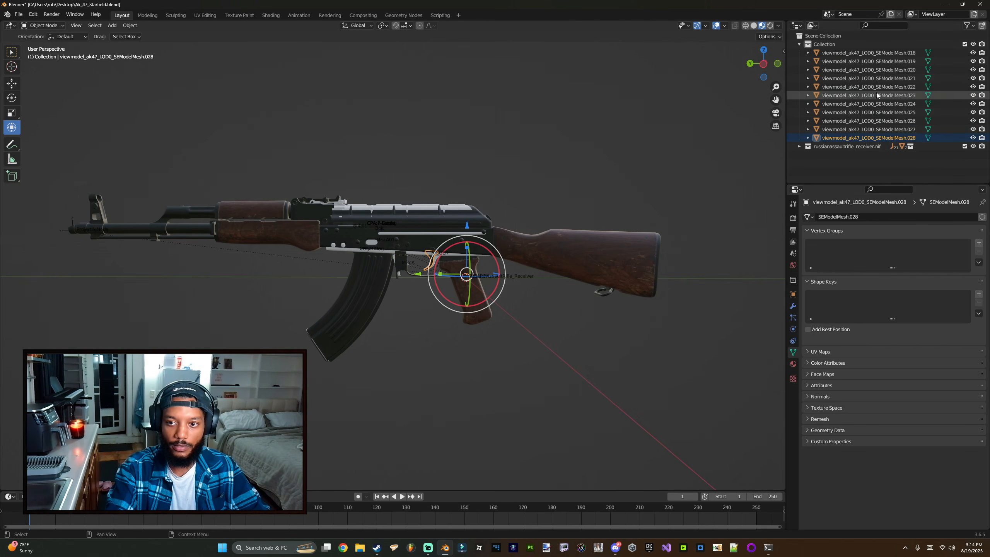
Step: Expand the AK-47 objects in the outliner to inspect their mesh data and materials
left_click(816, 61)
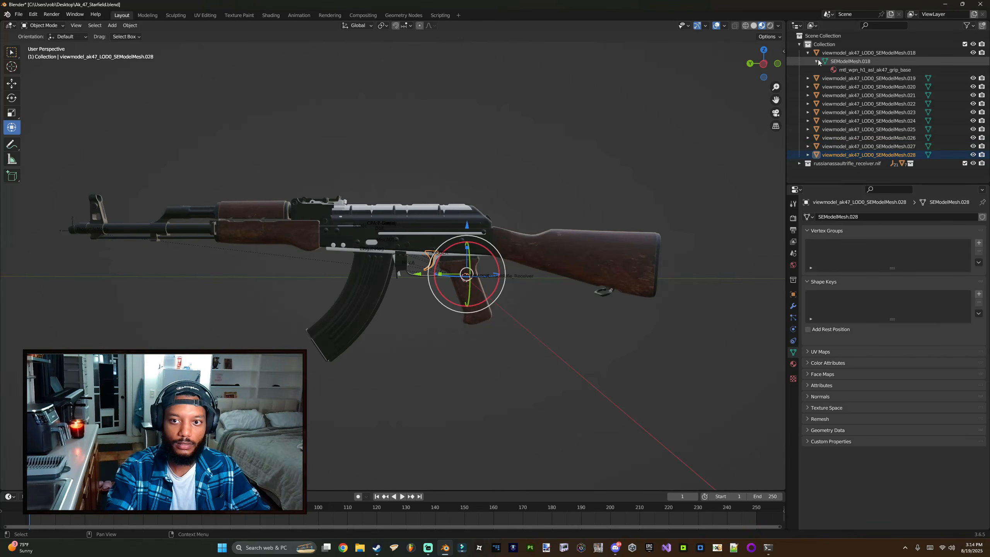
left_click(843, 61)
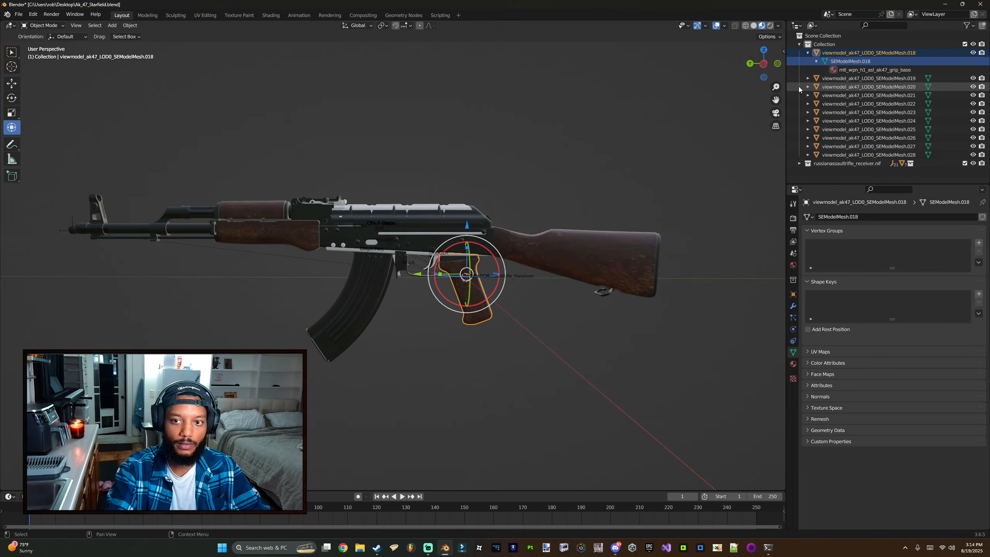
left_click(808, 78)
left_click(808, 95)
left_click(808, 112)
left_click(808, 129)
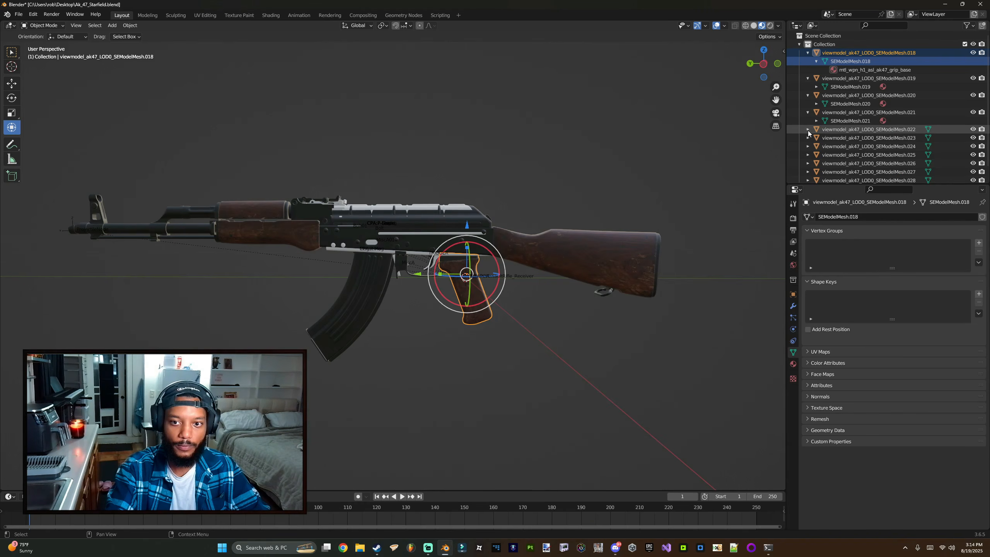
left_click(808, 146)
left_click(807, 163)
scroll(808, 164, "down", 2)
left_click(807, 150)
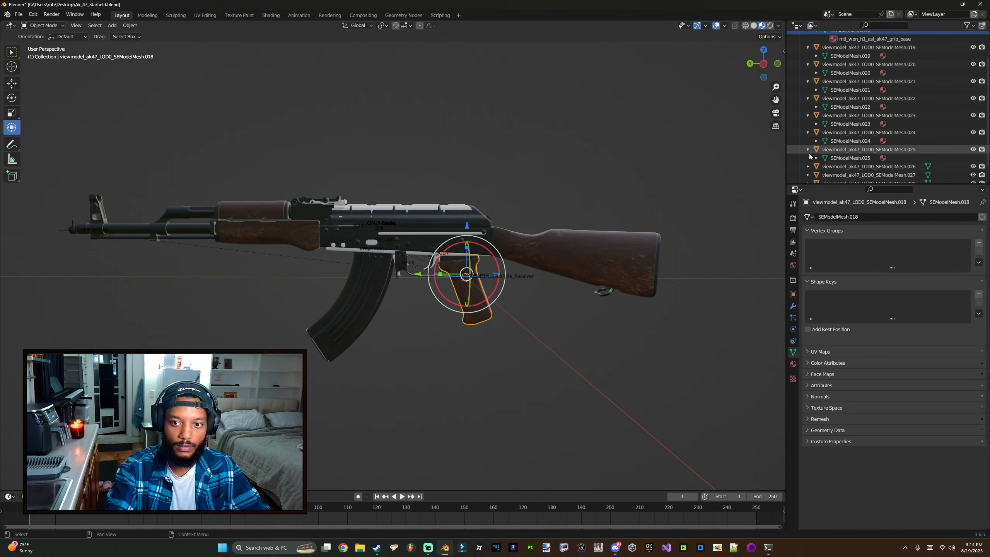
left_click(807, 166)
scroll(808, 183, "down", 1)
scroll(818, 117, "up", 3)
Step: Join the two meshes that use the mtl_wpn_h1_asl_ak47_mag_base material into one magazine object
left_click(816, 87)
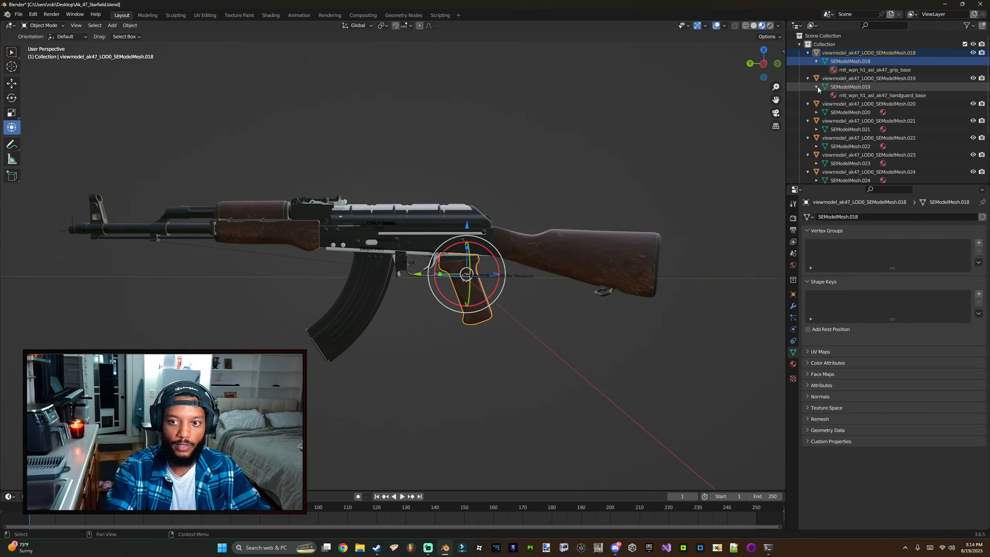
left_click(846, 95)
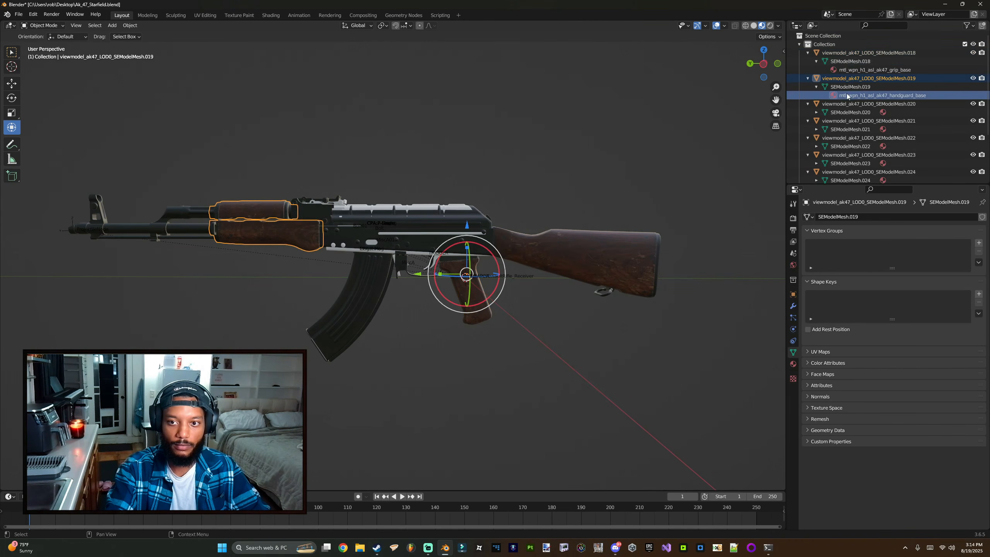
left_click(816, 112)
left_click(847, 121)
left_click(816, 137)
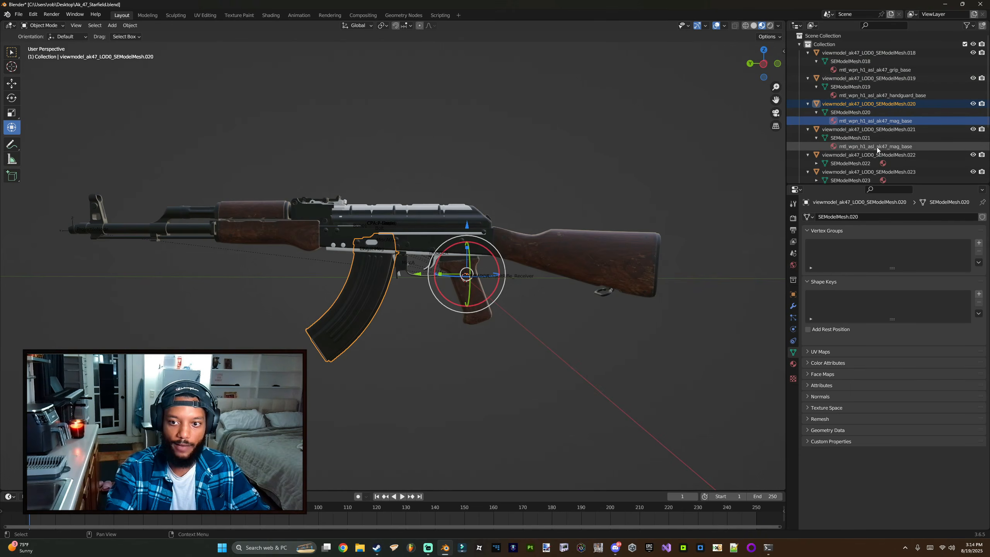
left_click(875, 147)
left_click(881, 122)
left_click(875, 146)
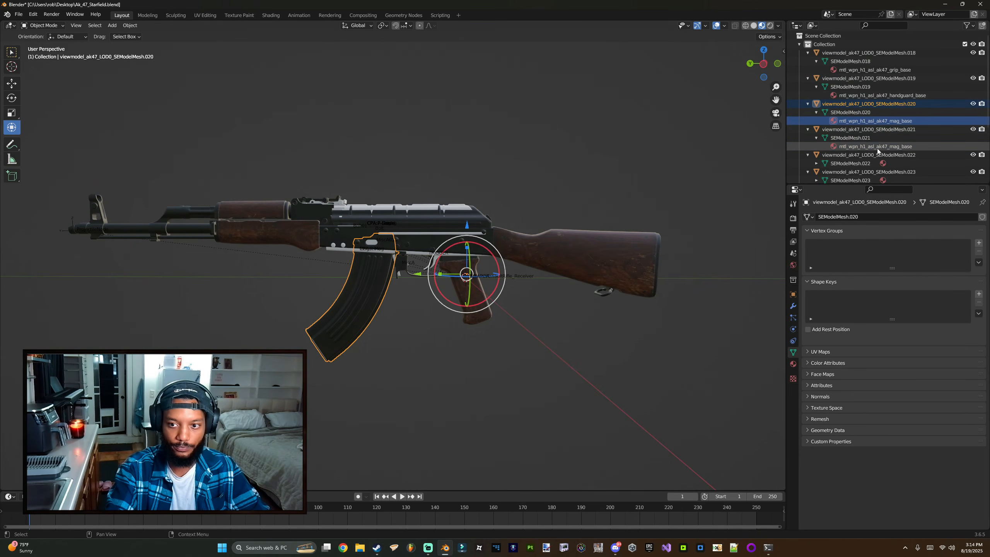
left_click(869, 103, "ctrl")
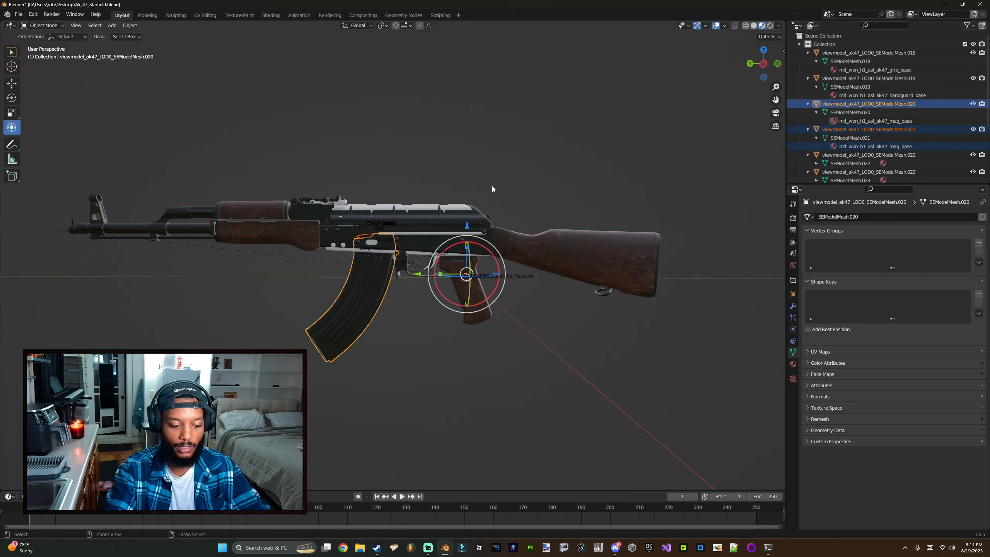
key("ctrl+j")
Step: Join the remaining mesh with the mag_base material into the magazine object
middle_click_drag(831, 133, 823, 117)
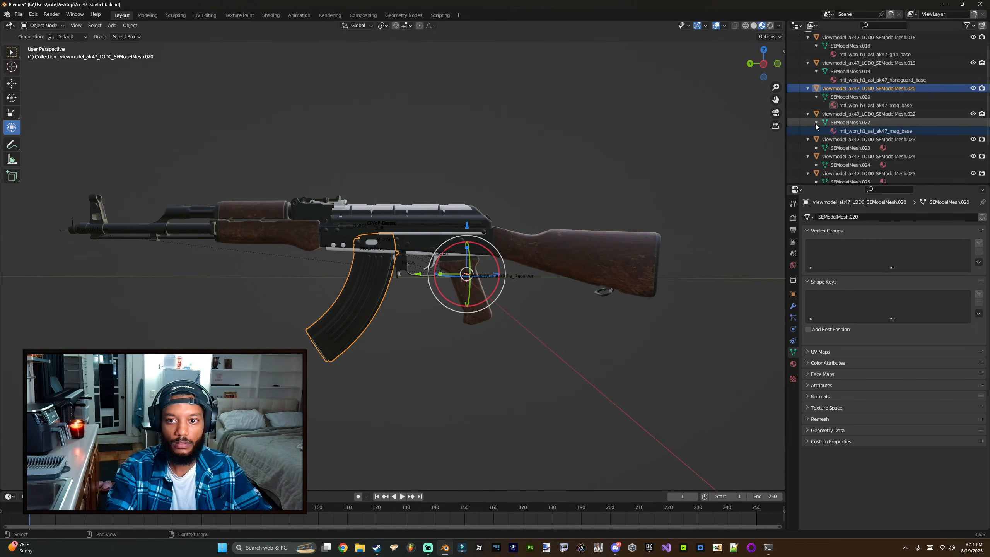
left_click(854, 133)
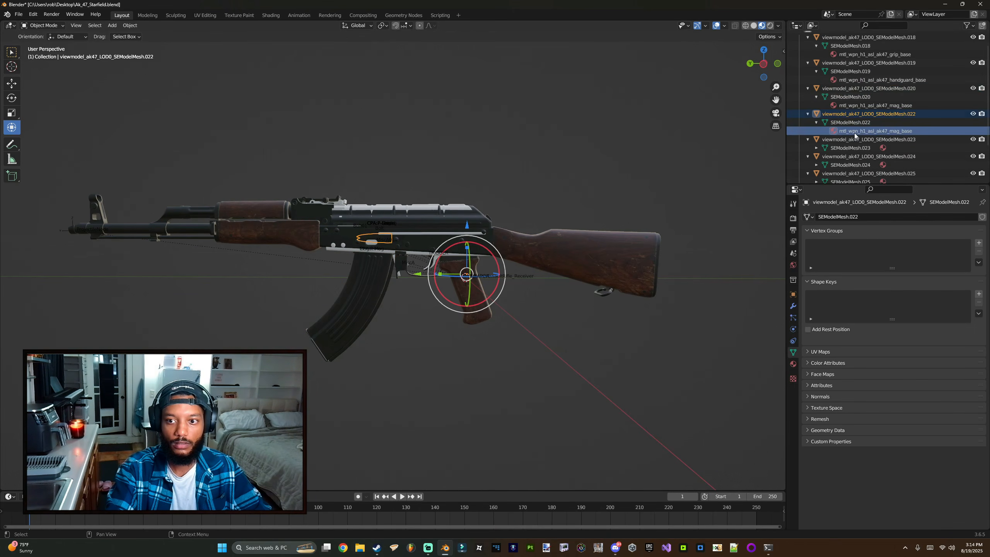
left_click(851, 98, "ctrl")
key("ctrl+j")
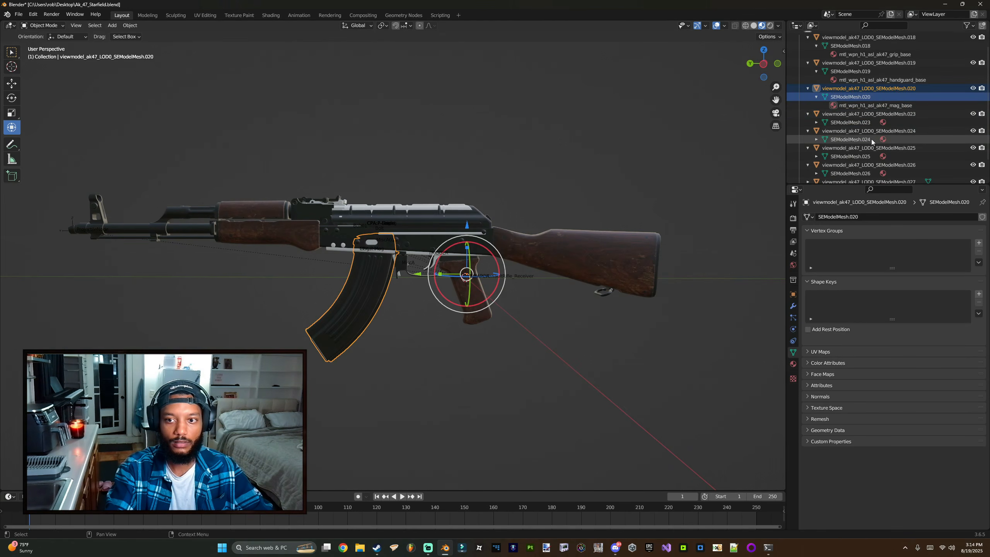
Step: Expand the remaining AK-47 objects in the outliner to inspect their mesh data and materials
left_click(815, 123)
left_click(815, 148)
scroll(817, 150, "down", 2)
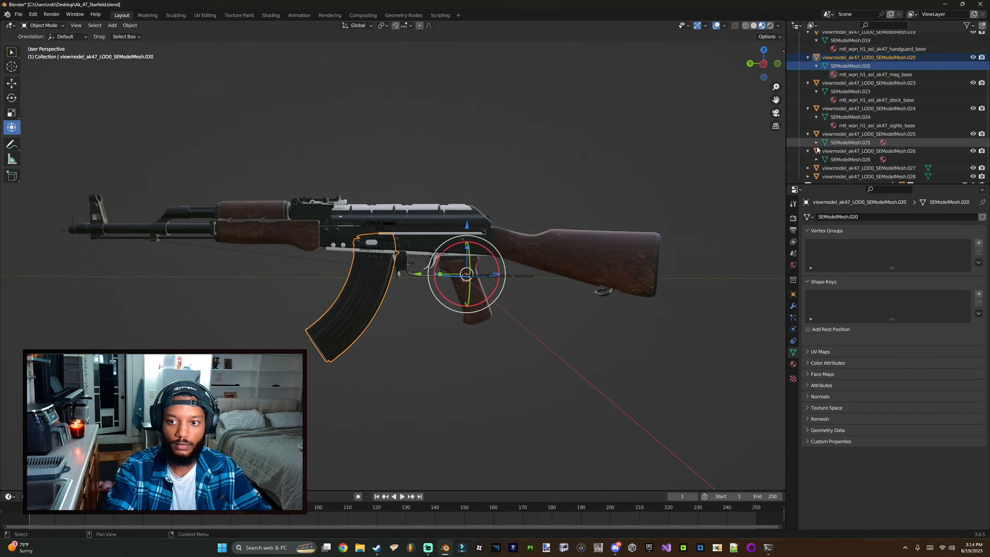
left_click(815, 142)
left_click(816, 159)
scroll(814, 152, "down", 1)
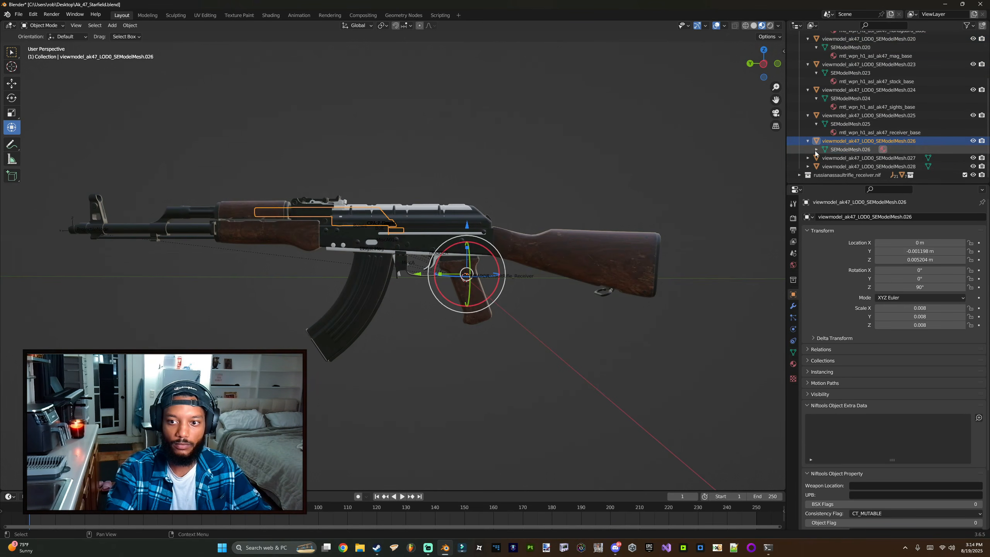
left_click(816, 149)
scroll(815, 157, "down", 1)
left_click(815, 167)
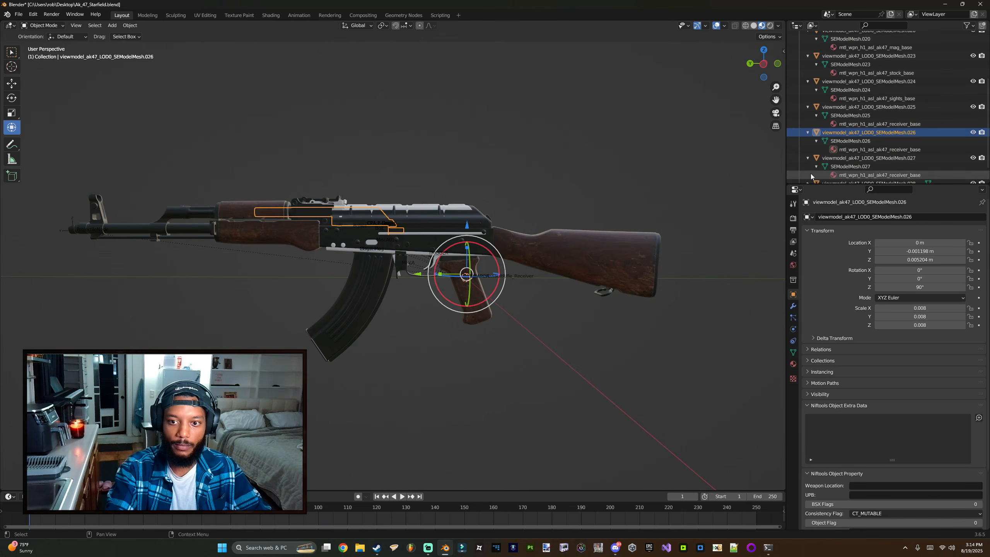
scroll(812, 164, "down", 2)
left_click(816, 175)
scroll(819, 168, "down", 2)
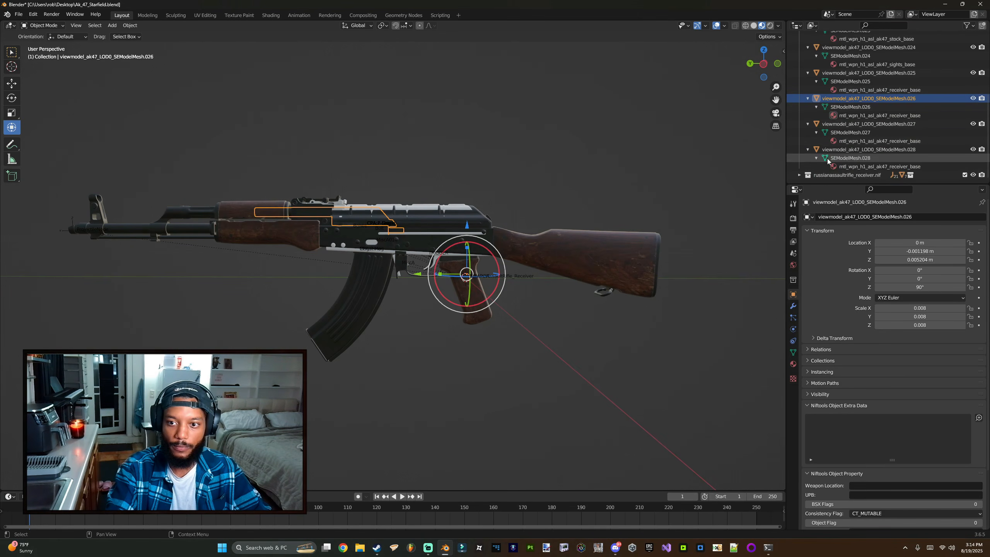
Step: Join two meshes that use the mtl_wpn_h1_asl_ak47_receiver_base material into one receiver object
left_click(838, 167)
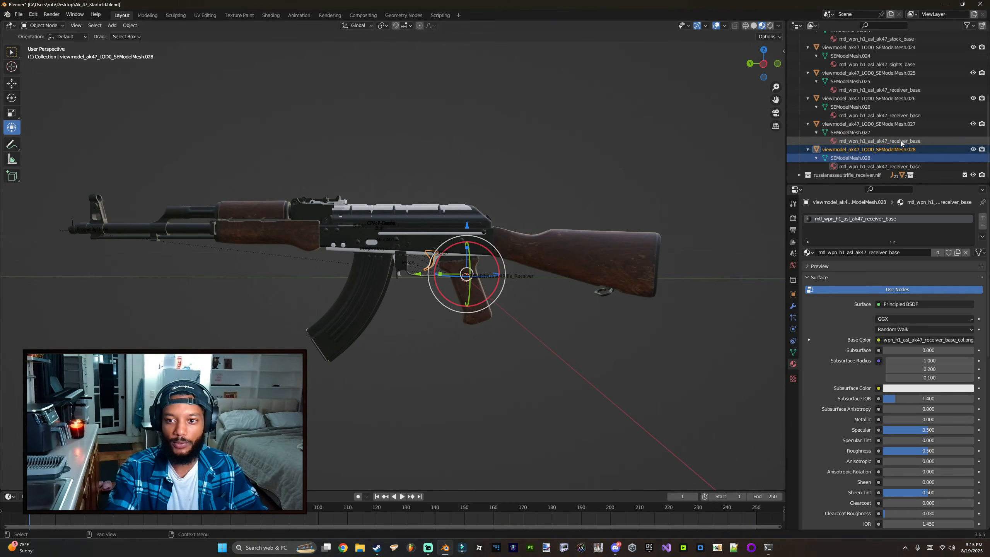
left_click(845, 129)
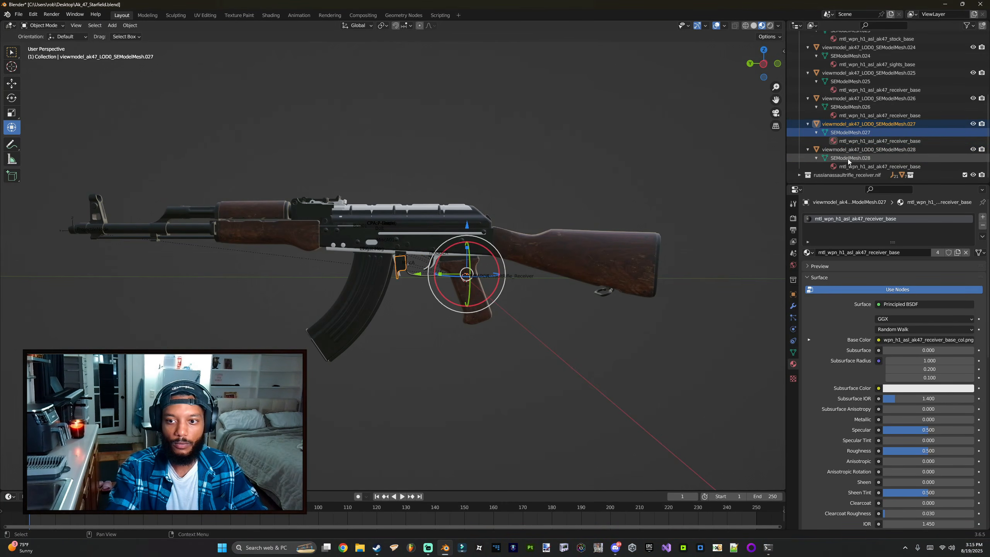
left_click(847, 158, "ctrl")
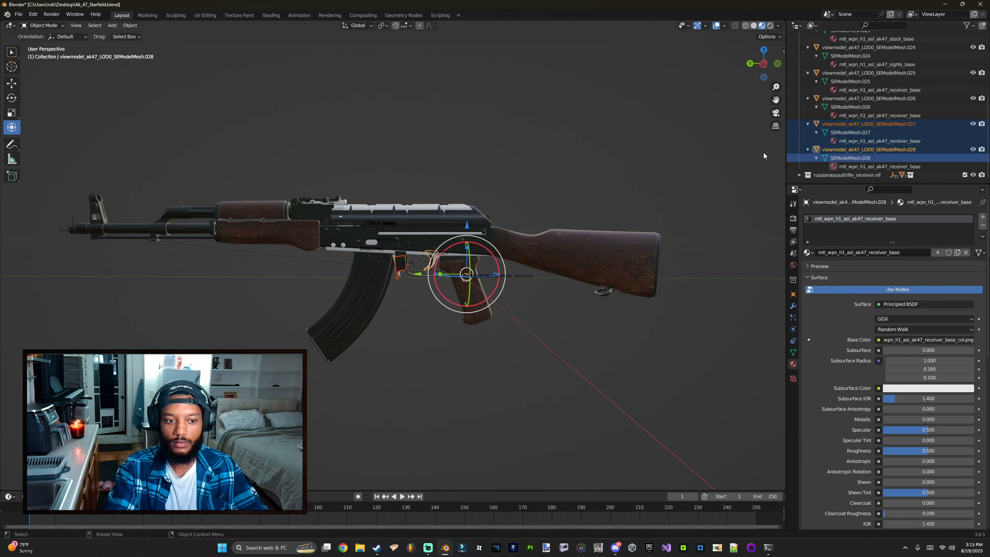
left_click(403, 267)
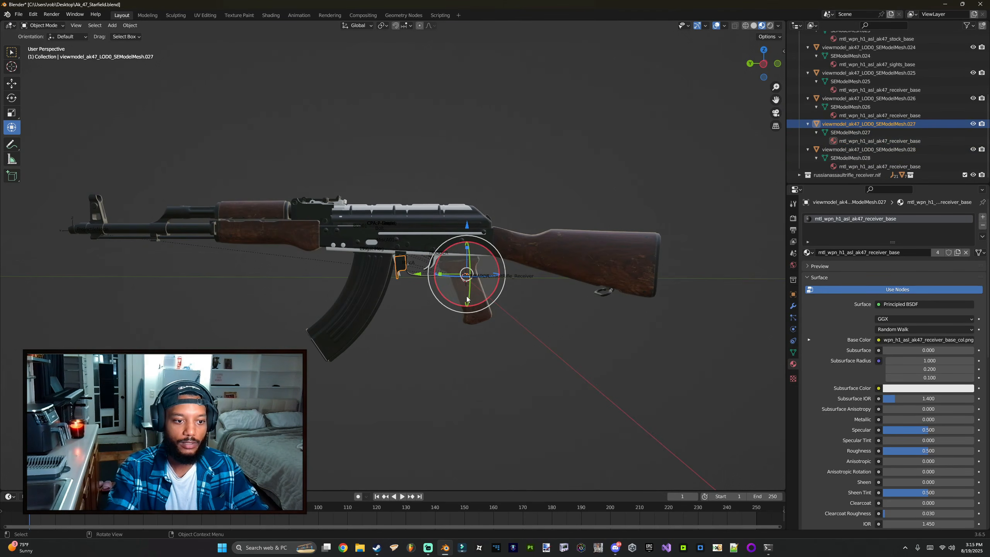
left_click_drag(475, 305, 483, 357)
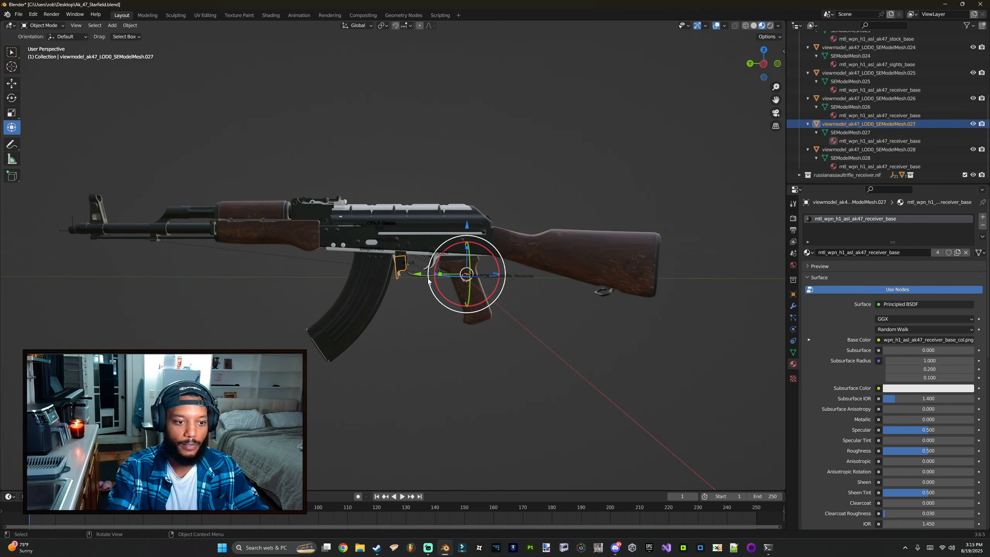
left_click(848, 133)
left_click(848, 159, "shift")
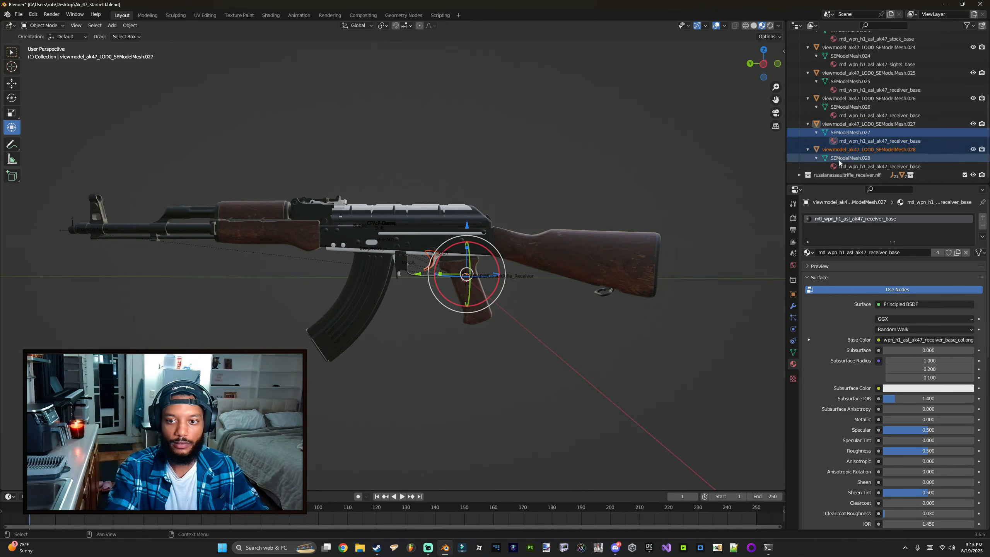
key("ctrl+j")
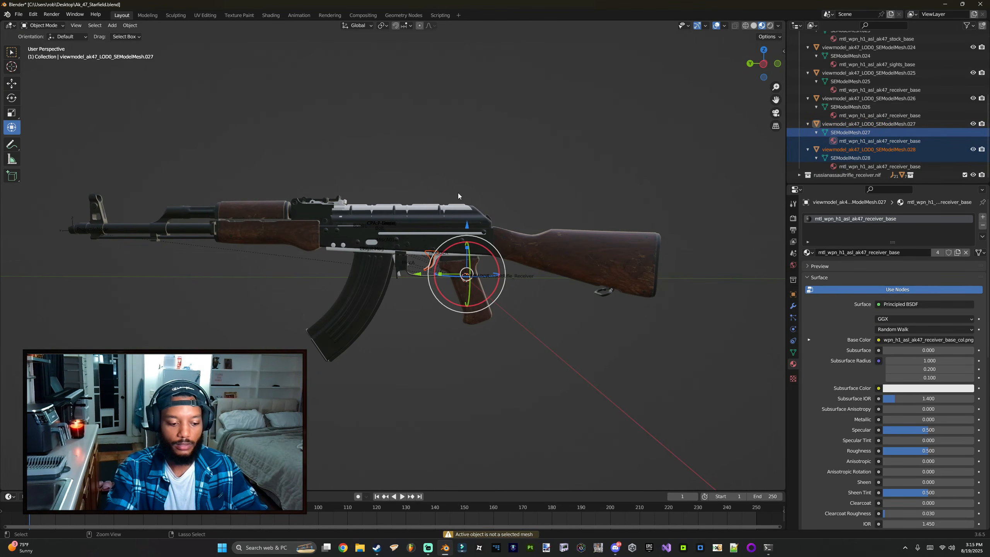
left_click(845, 132)
left_click(835, 160, "ctrl")
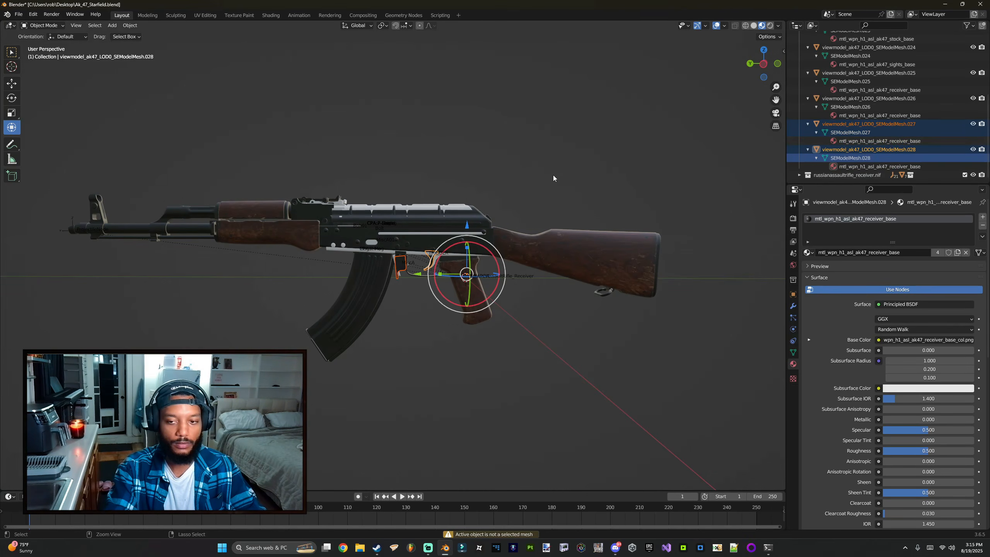
key("ctrl+j")
Step: Join another receiver_base mesh into the combined receiver object
left_click(842, 134)
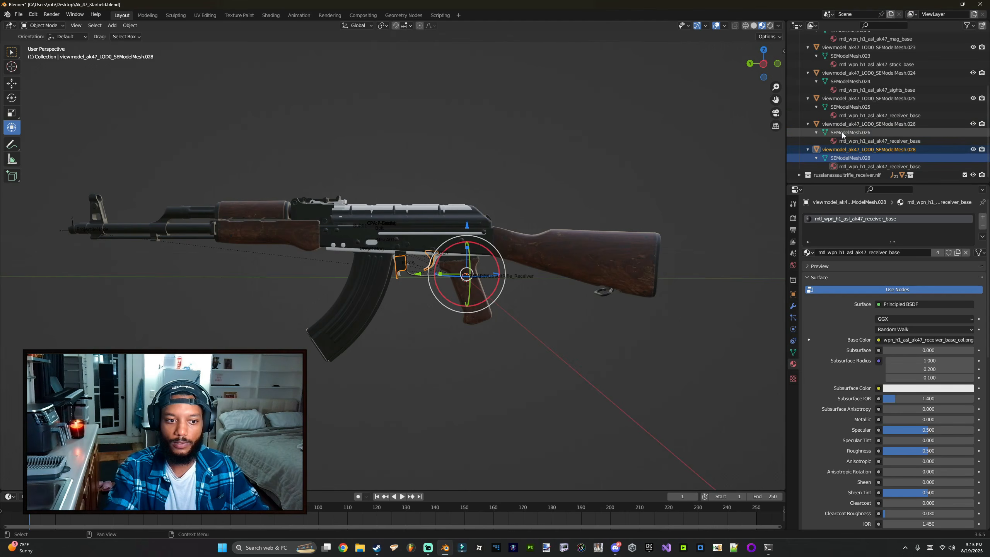
middle_click_drag(390, 234, 128, 272)
scroll(408, 252, "up", 4)
middle_click_drag(408, 252, 506, 210, "shift")
scroll(530, 213, "down", 3)
mouse_move(343, 281)
left_mouse_down()
mouse_move(280, 279)
mouse_move(337, 272)
left_mouse_up()
key("ctrl+z")
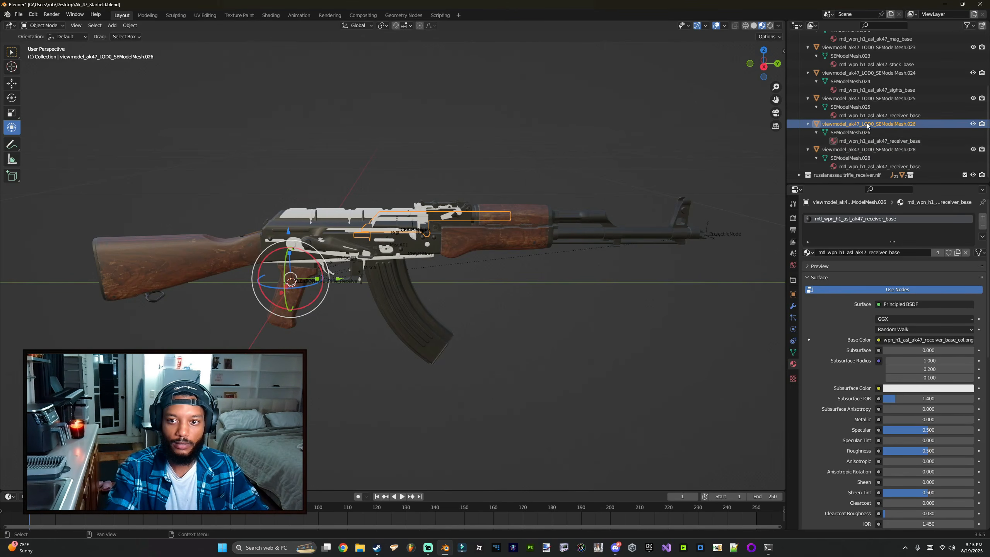
left_click(853, 106)
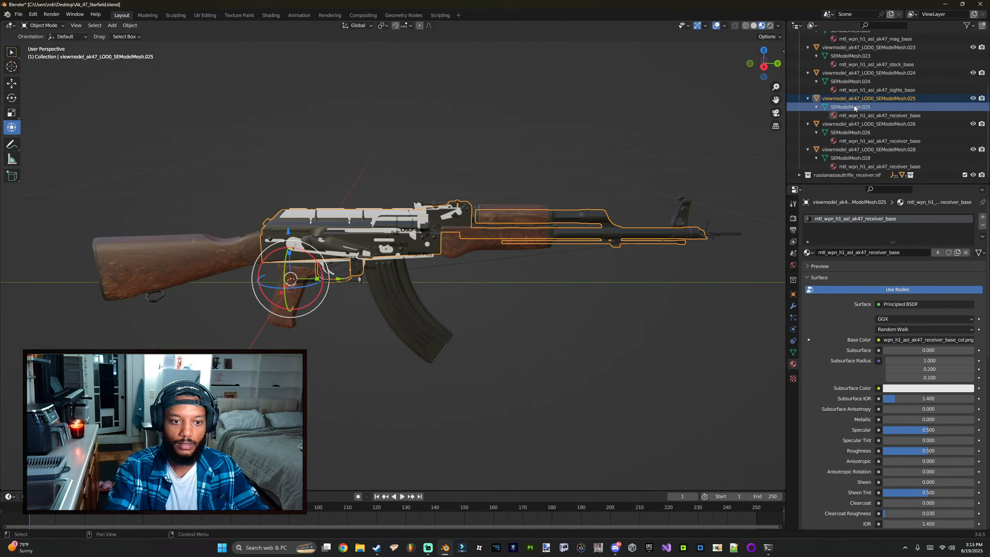
left_click(849, 158, "ctrl")
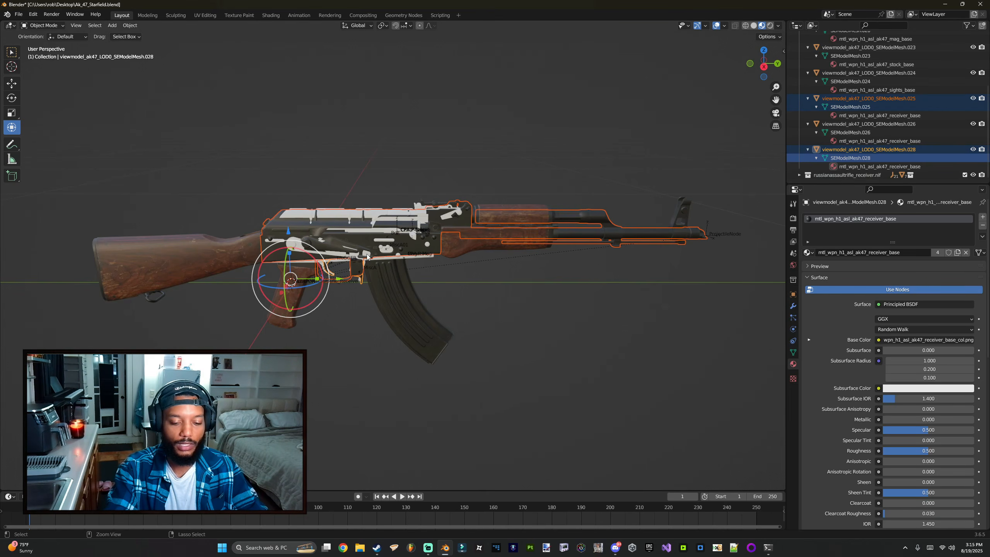
key("ctrl+j")
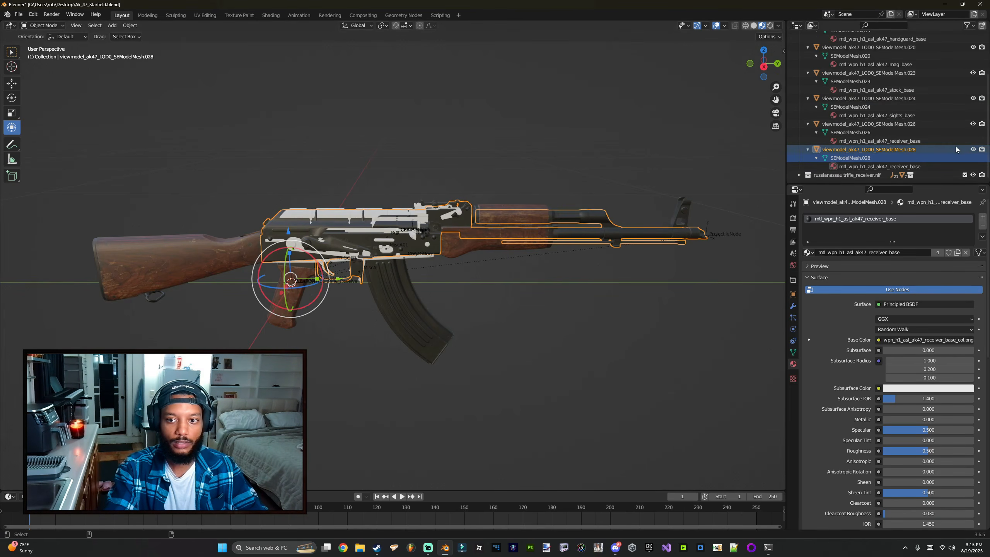
Step: Select each remaining part mesh to check its material, and save the file
left_click(849, 108)
left_click(852, 81)
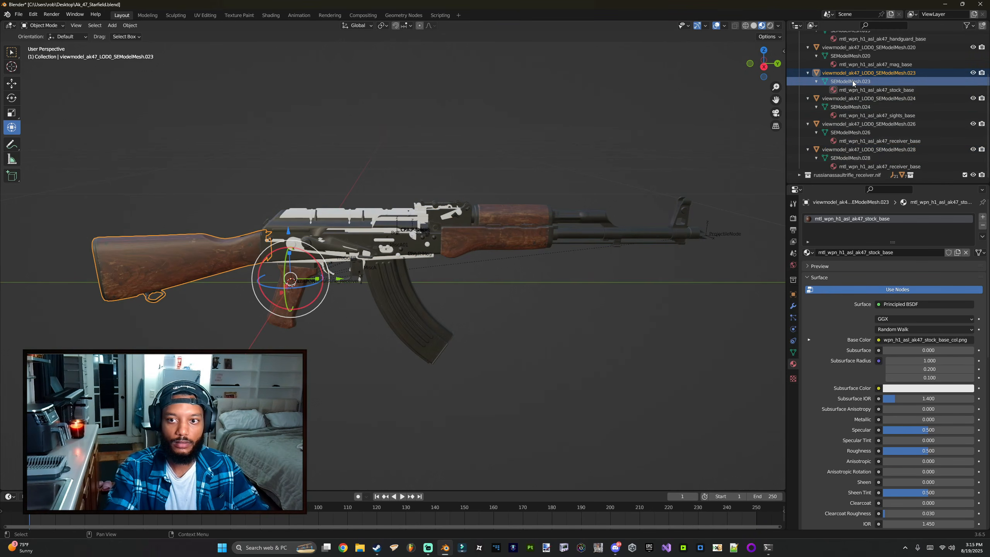
left_click(849, 56)
scroll(848, 98, "up", 3)
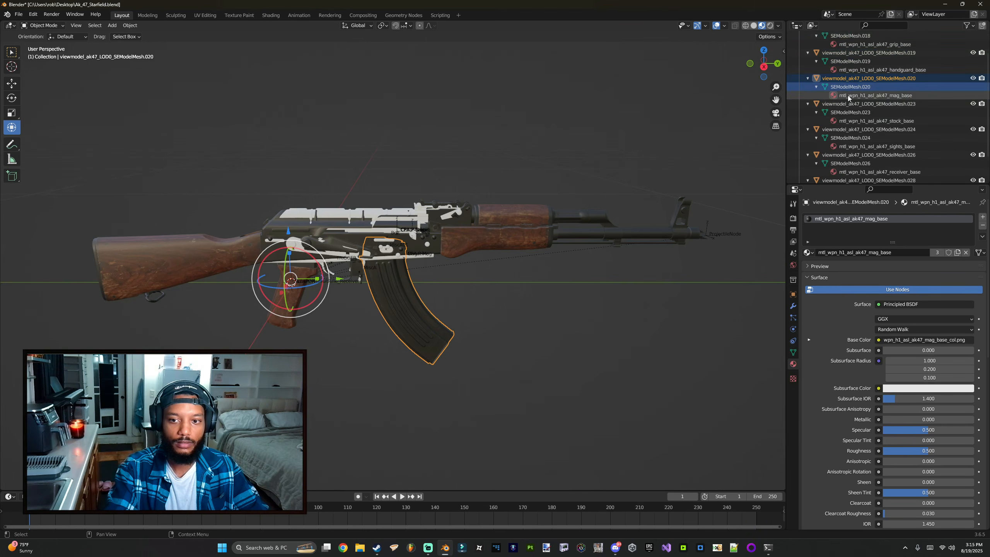
scroll(847, 96, "up", 1)
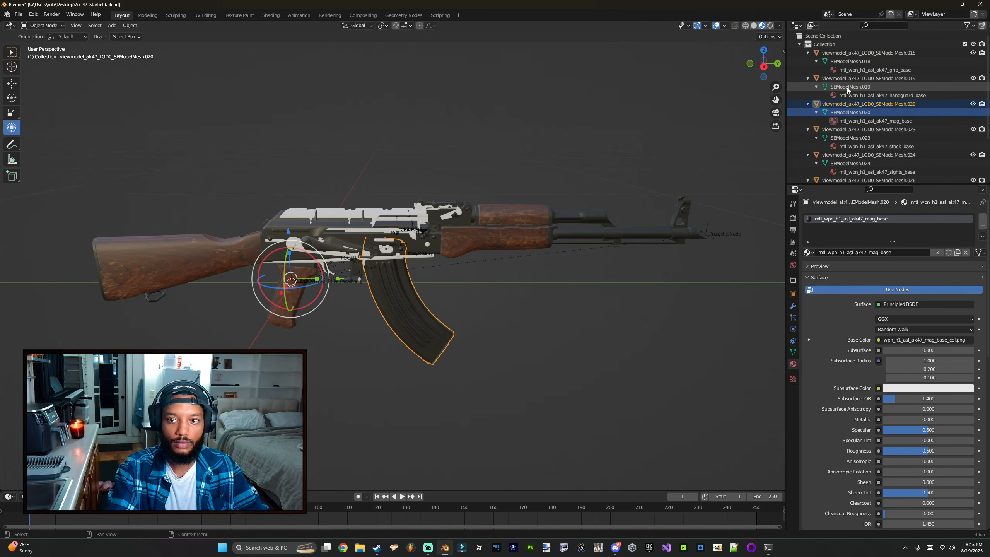
left_click(847, 89)
left_click(826, 64)
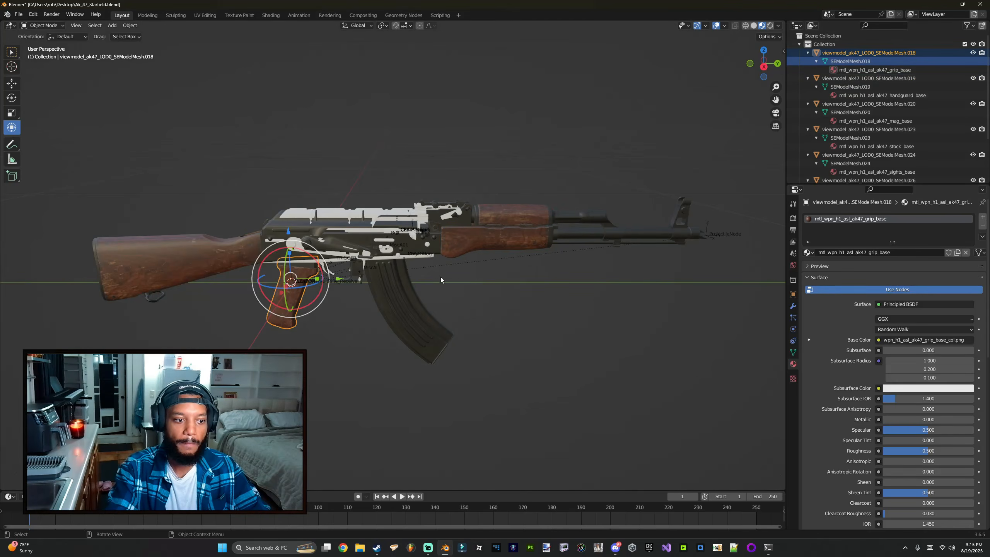
middle_click_drag(441, 277, 554, 259)
key("ctrl+s")
scroll(883, 144, "down", 3)
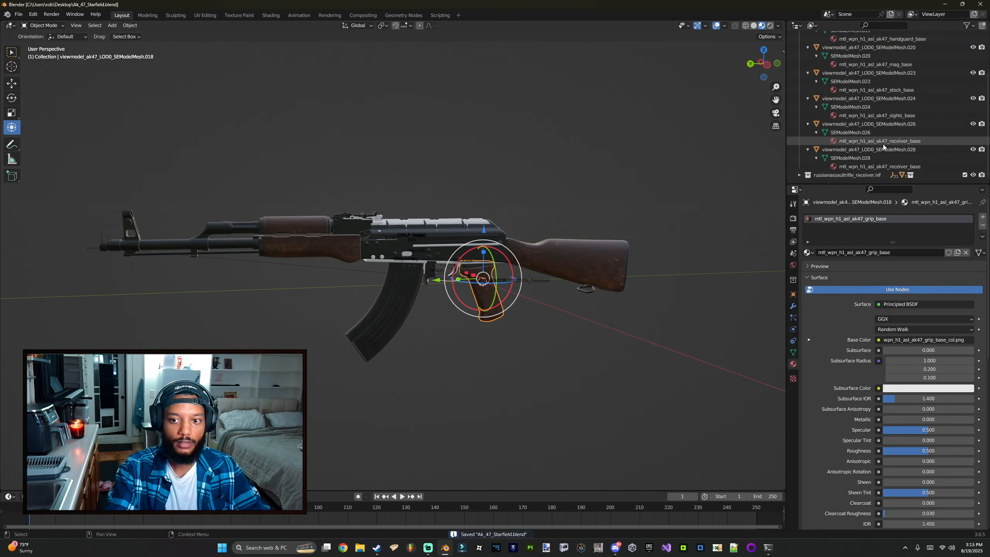
left_click(850, 158)
middle_click_drag(652, 198, 338, 212)
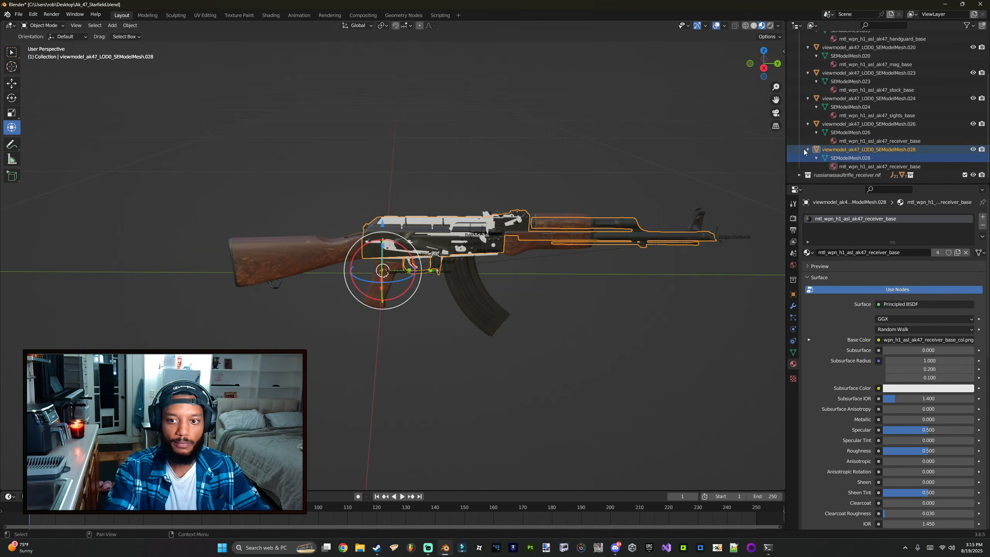
double_click(858, 160)
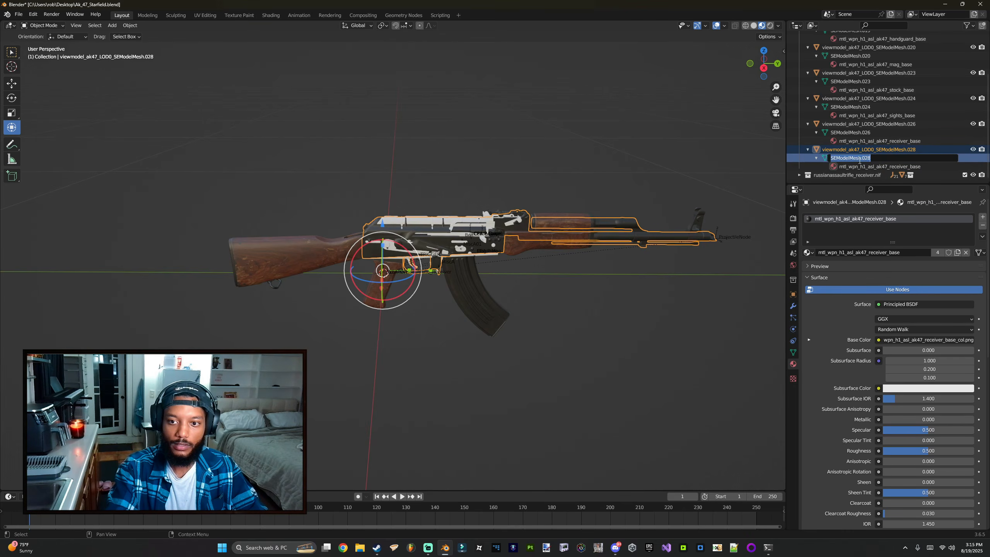
left_click(837, 154)
key("ctrl+a")
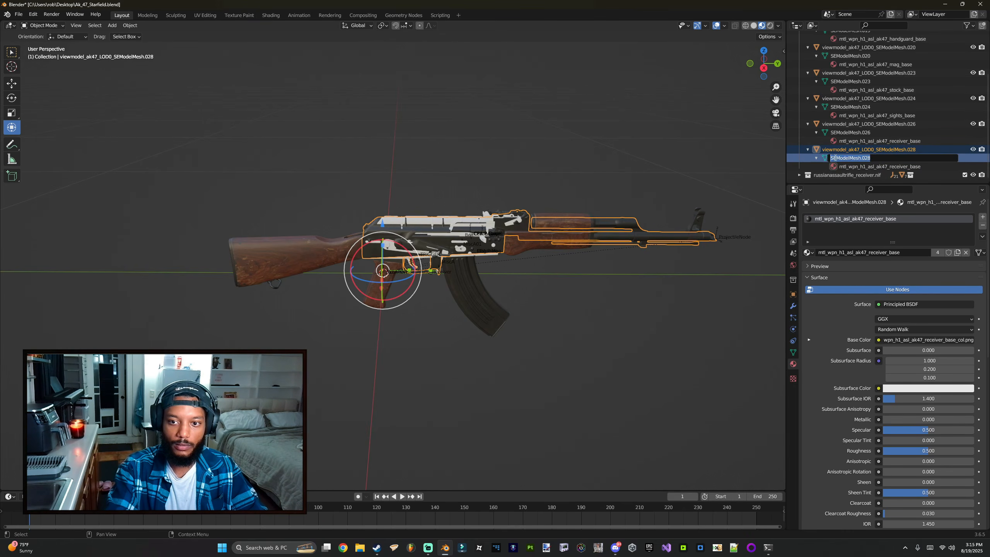
left_click(851, 152)
middle_click_drag(524, 160, 481, 177, "shift")
key("g")
left_click(469, 74)
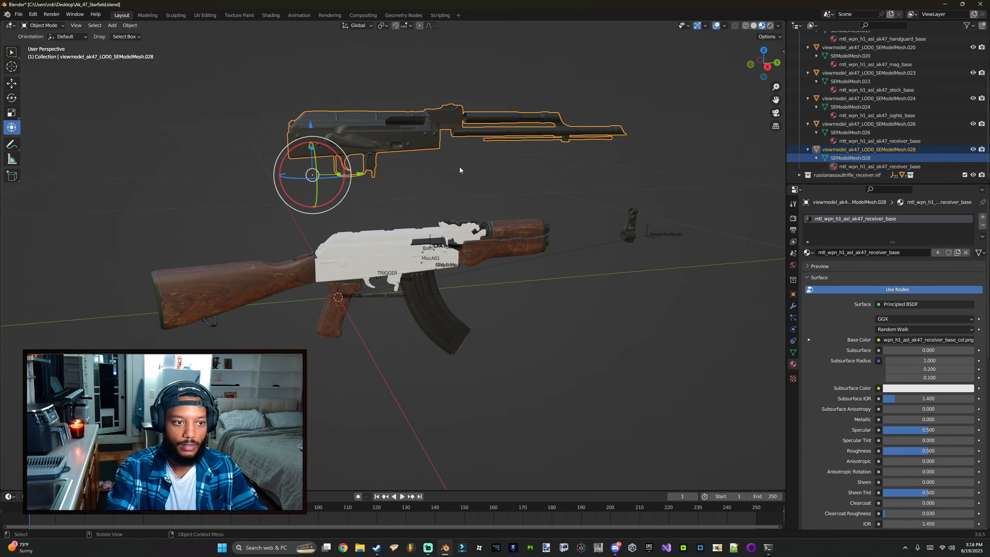
key("ctrl+z")
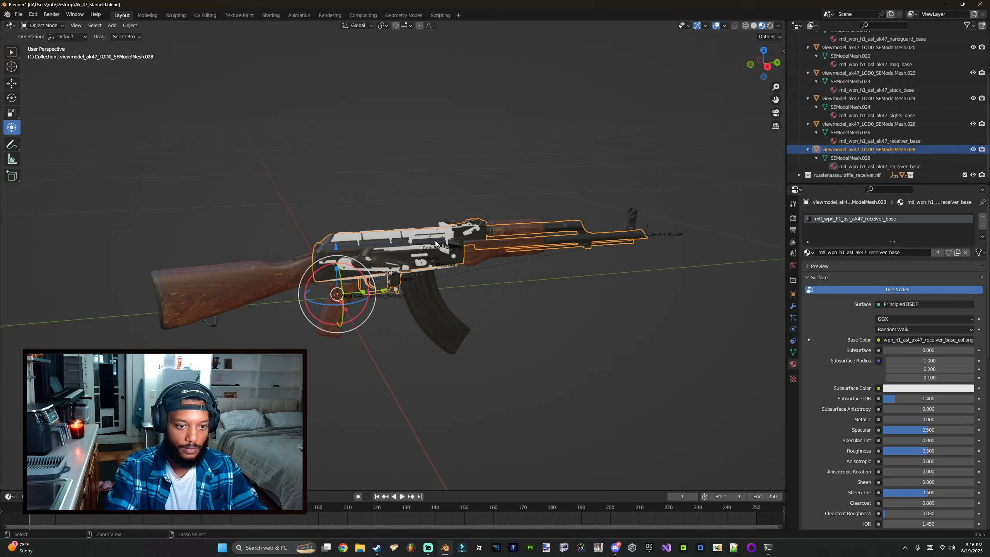
Step: Rename the receiver's mesh data and its object to ak_receiver
double_click(868, 158)
type("ak_receiver")
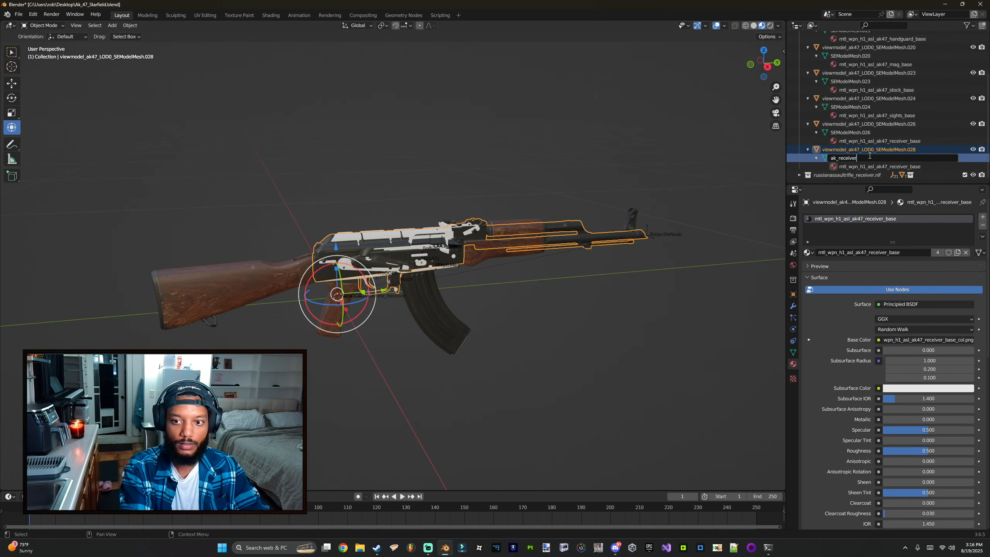
key("ctrl+a")
key("ctrl+c")
key("Return")
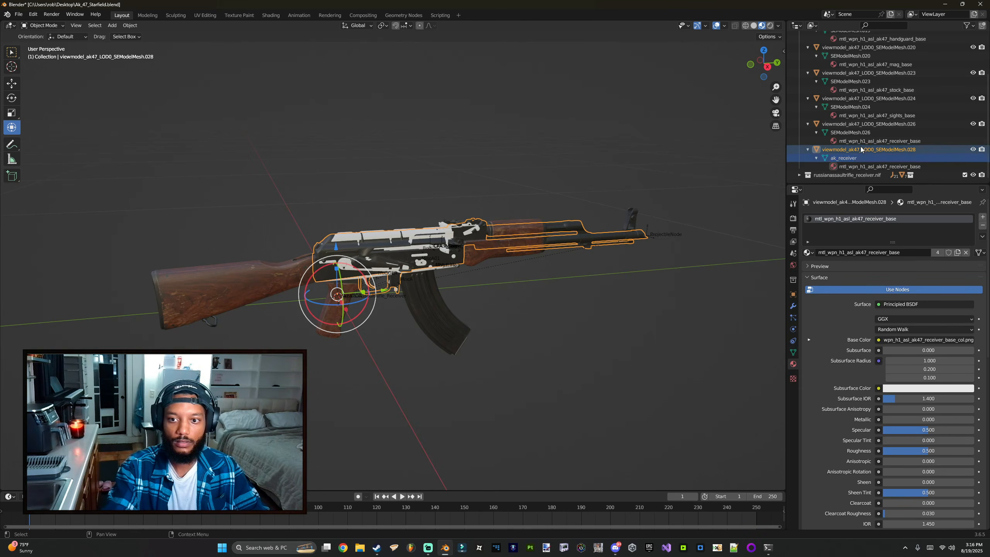
double_click(859, 148)
key("ctrl+v")
key("Return")
Step: Rename the other receiver_base mesh and its object to ak_bolt, and save the file
left_click(849, 158)
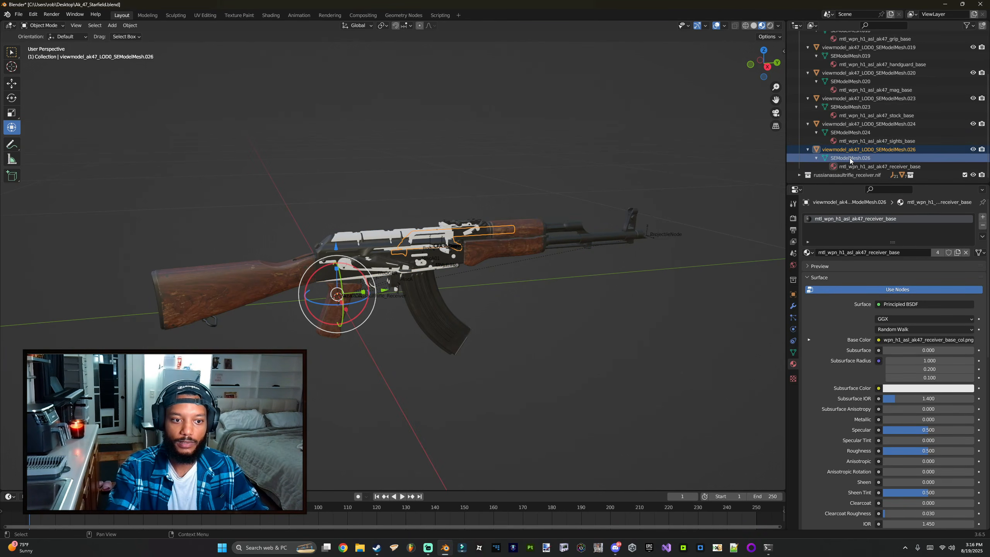
double_click(849, 157)
type("ak_bolt")
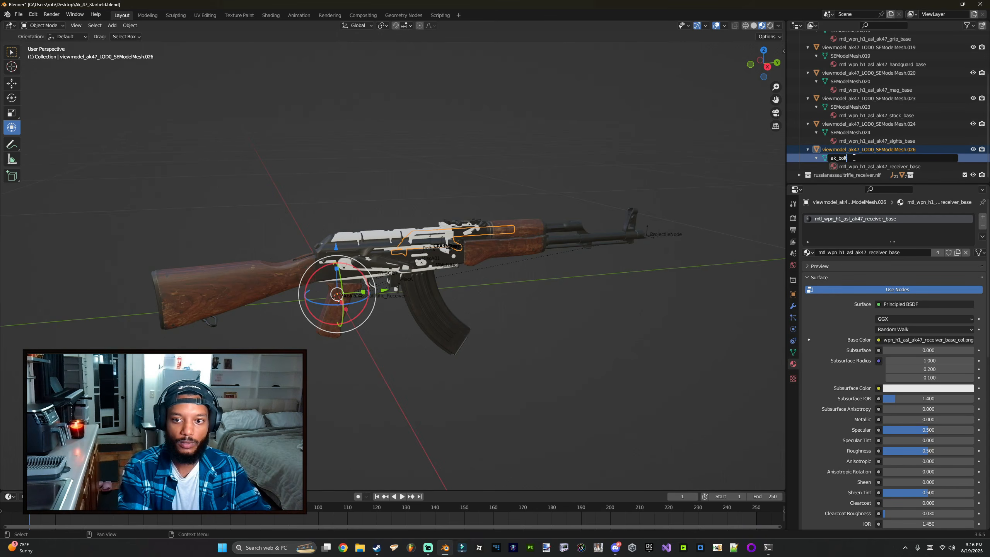
key("ctrl+c")
key("Return")
double_click(869, 149)
key("ctrl+v")
key("Return")
key("ctrl+s")
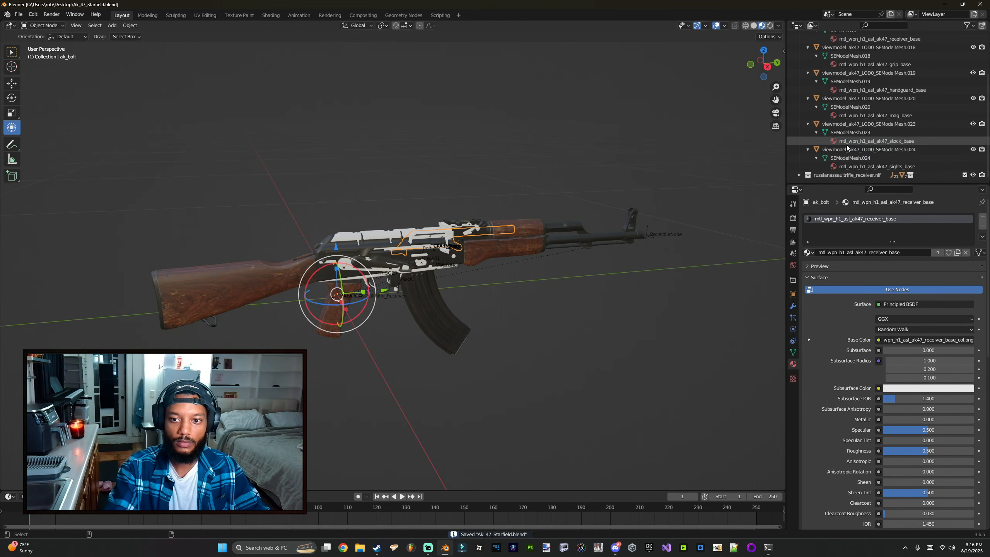
Step: Rename the sights mesh data and its object to ak_ironsights, and save the file
left_click(848, 161)
double_click(847, 159)
type("ak")
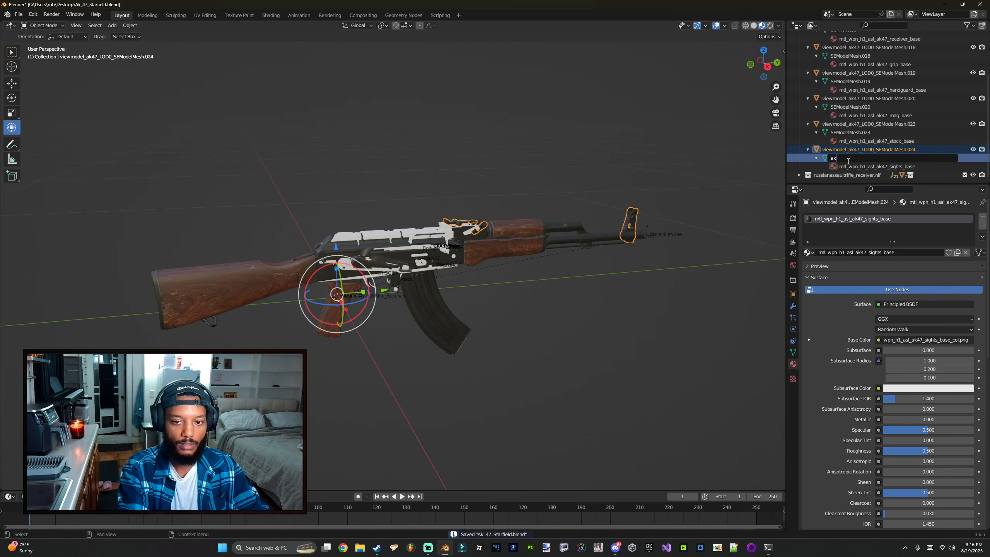
type("_ironsight")
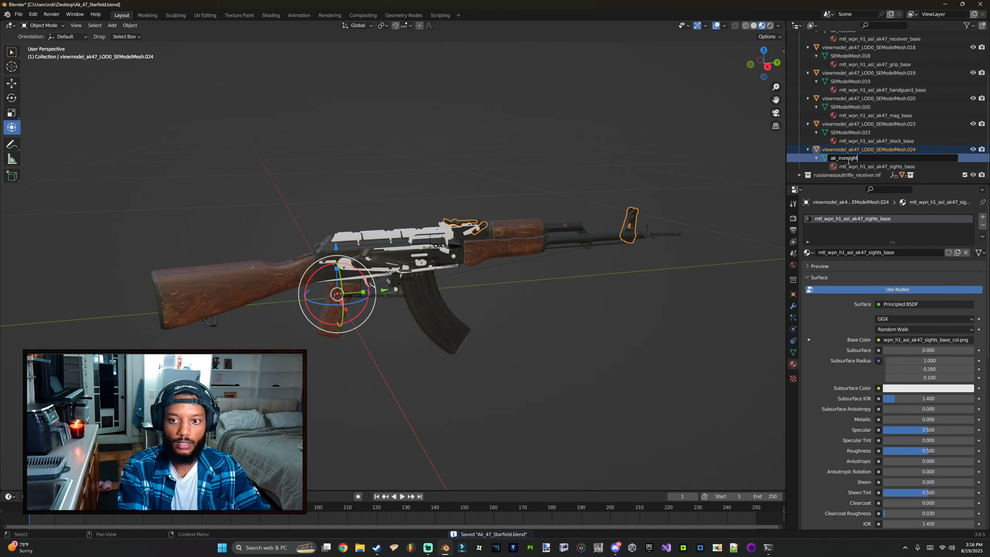
type("s")
key("ctrl+a")
key("ctrl+c")
key("Return")
double_click(847, 148)
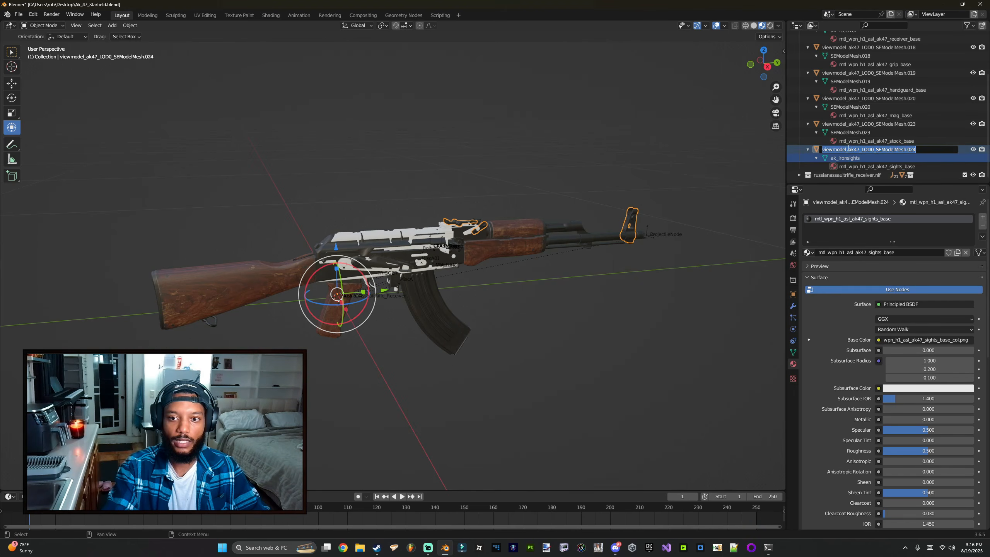
key("ctrl+v")
key("Return")
key("ctrl+s")
Step: Rename the stock mesh data and its object to ak_stock
left_click(844, 161)
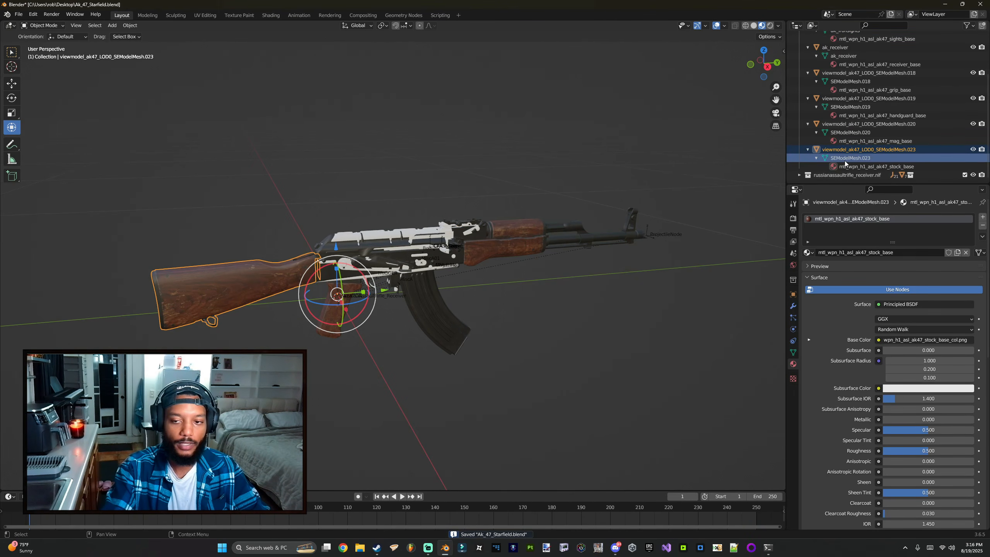
double_click(844, 161)
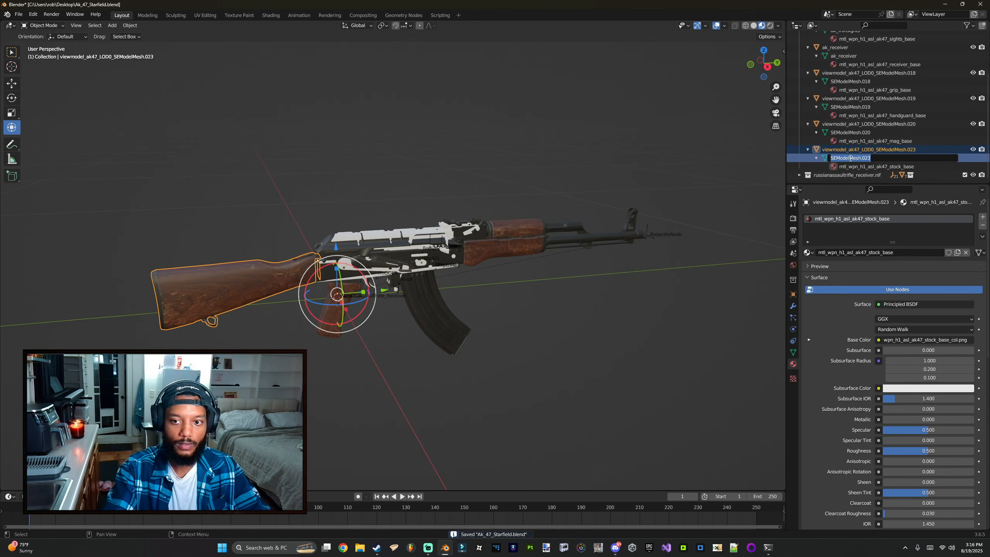
type("ak_stock")
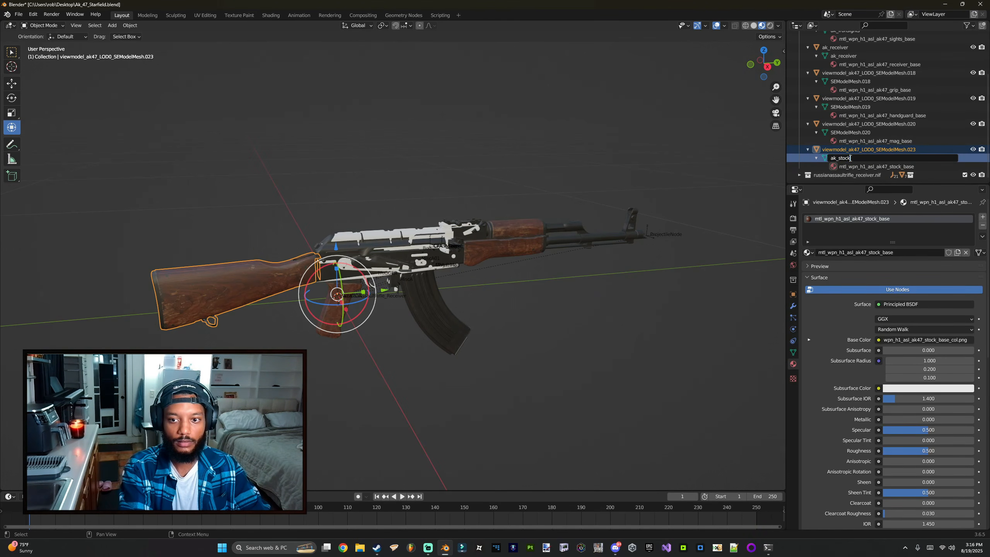
key("Return")
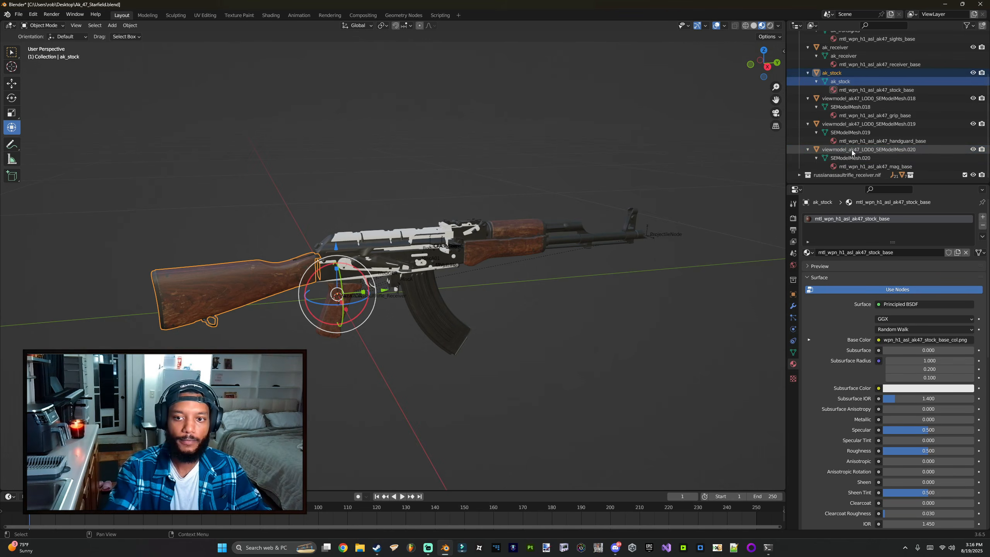
Step: Rename the magazine mesh data and its object to ak_magazine, and save the file
left_click(847, 158)
double_click(847, 157)
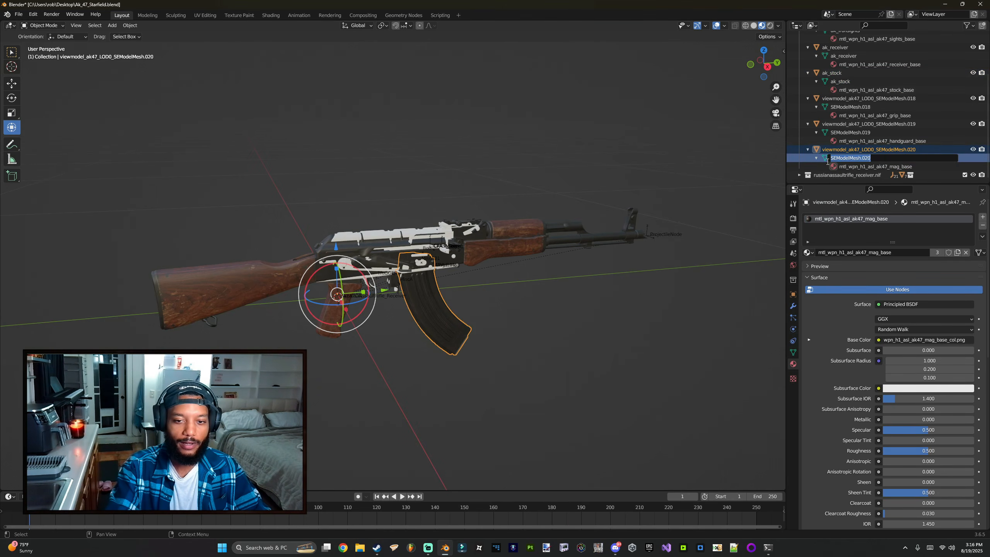
type("ak_magazine")
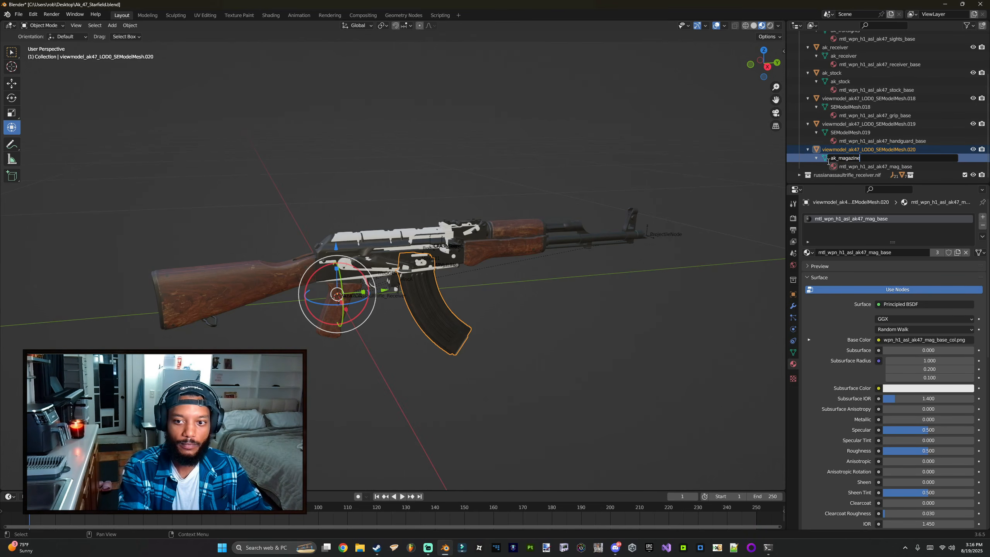
key("Return")
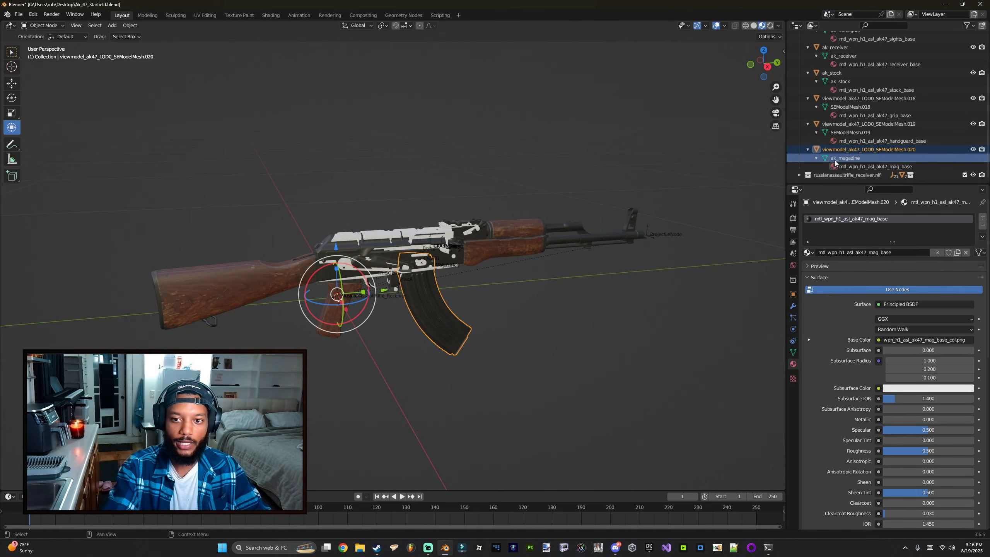
double_click(839, 156)
double_click(843, 149)
key("ctrl+v")
key("Return")
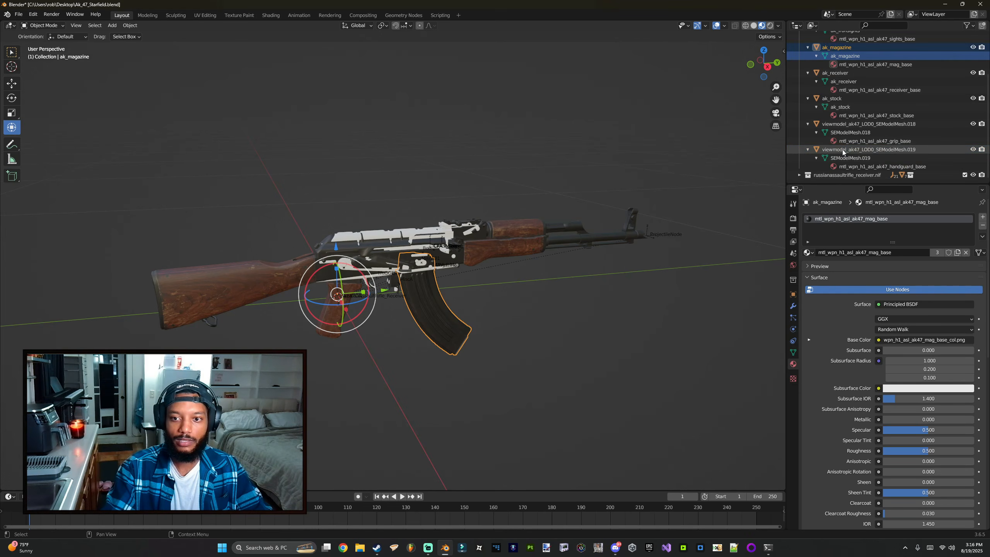
key("ctrl+s")
Step: Rename the handguard mesh data and its object to ak_handguard, and save the file
left_click(823, 150)
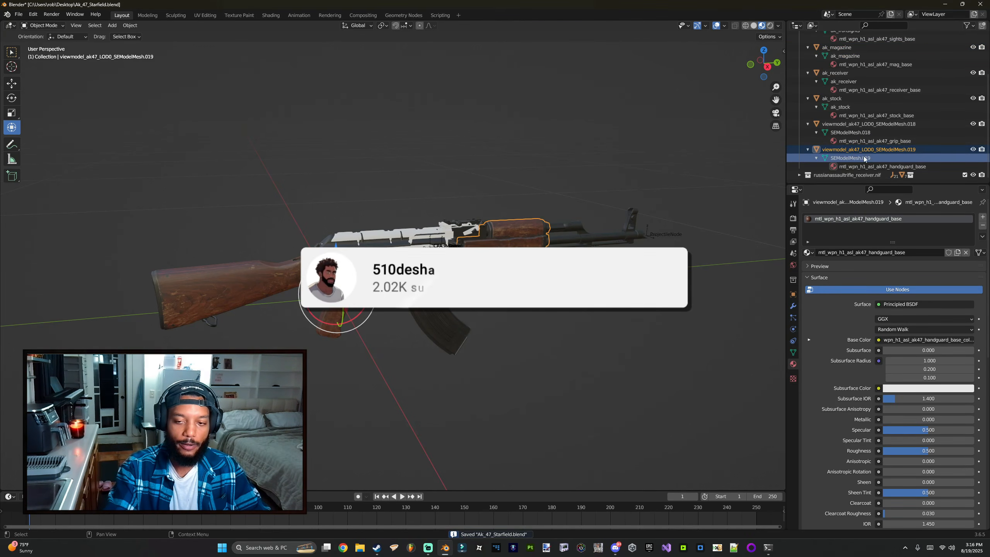
double_click(857, 158)
type("ak")
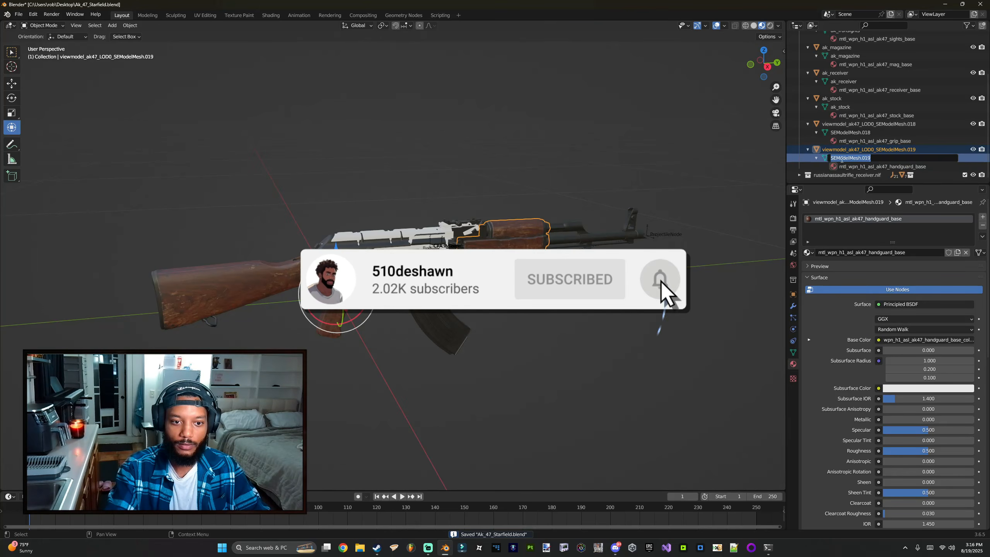
type("_")
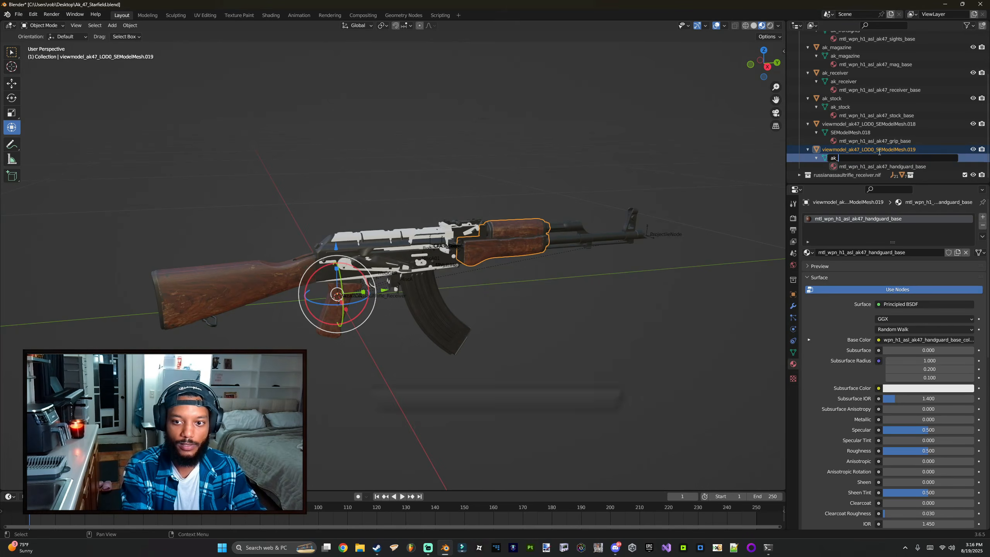
type("handguard")
key("Return")
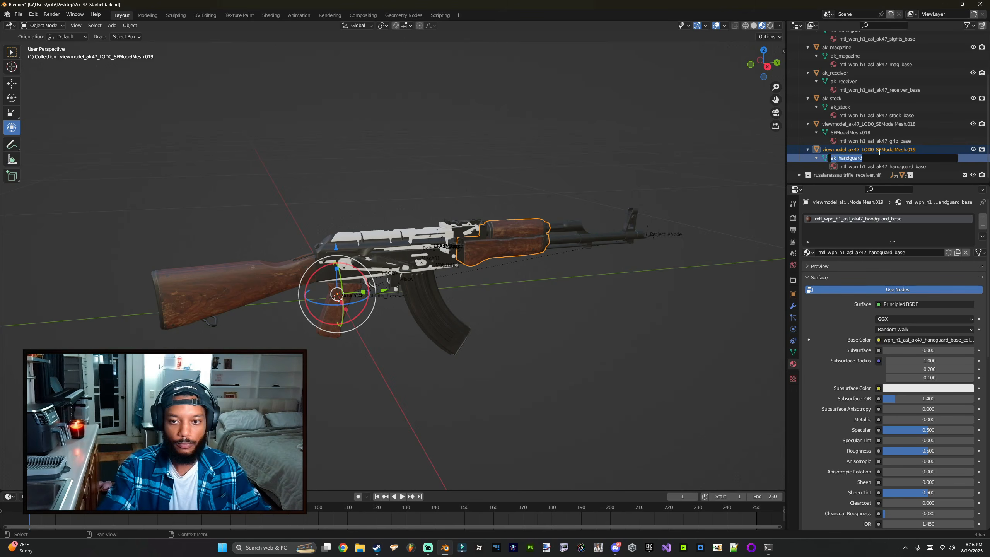
key("ctrl+s")
Step: Rename the grip mesh data and its object to ak_grip, and save the file
left_click(852, 157)
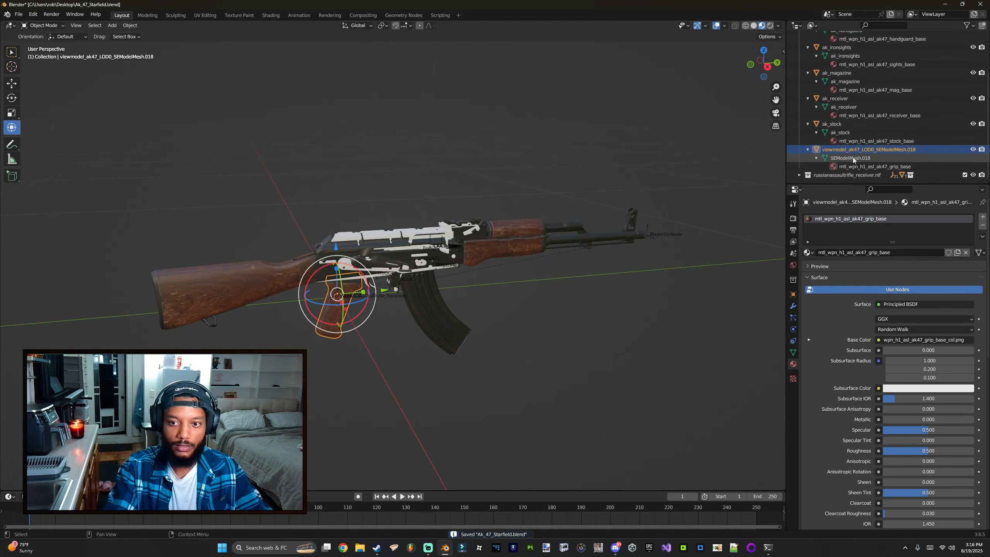
double_click(852, 158)
type("ak")
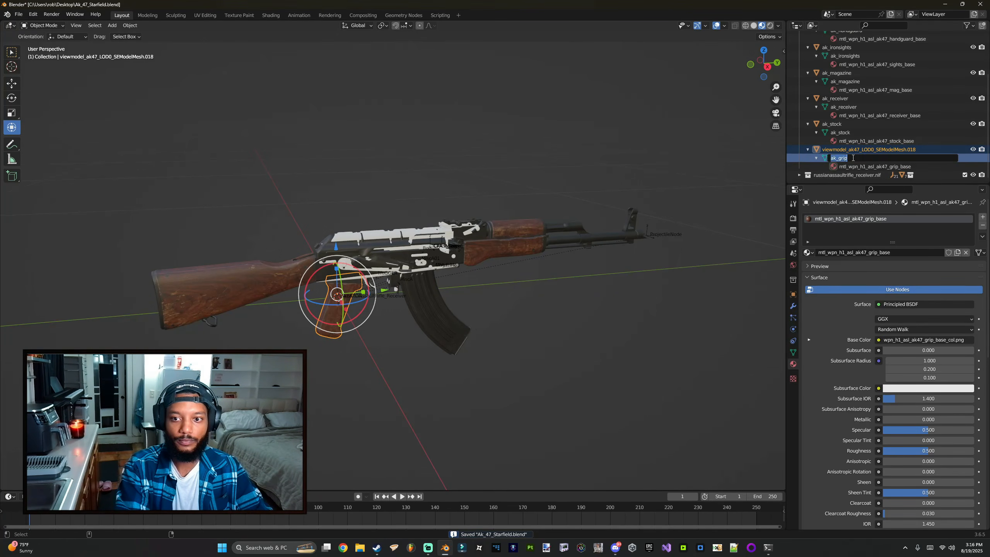
type("_grip")
key("Return")
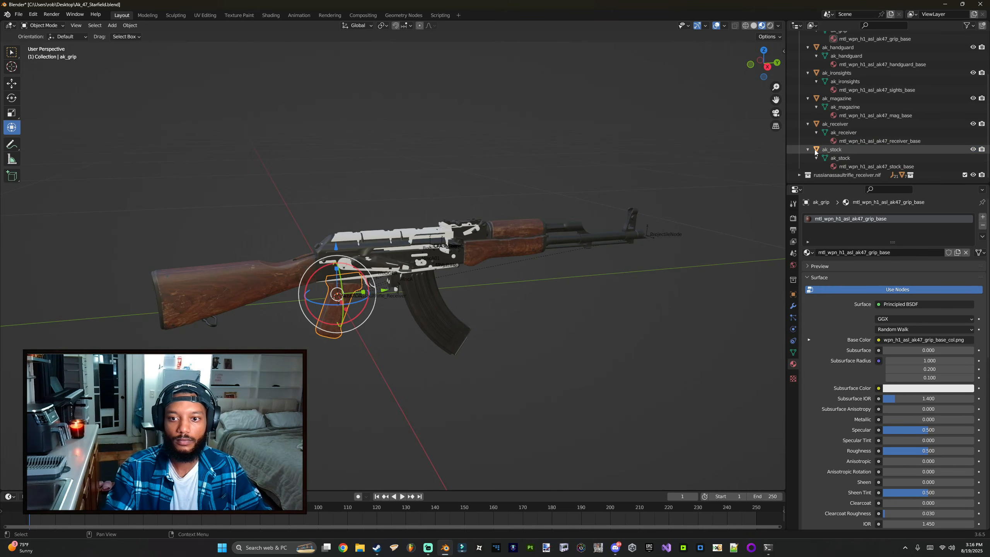
key("ctrl+s")
Step: Select all the ak_ objects in the collection and apply all transforms to them
scroll(812, 98, "up", 2)
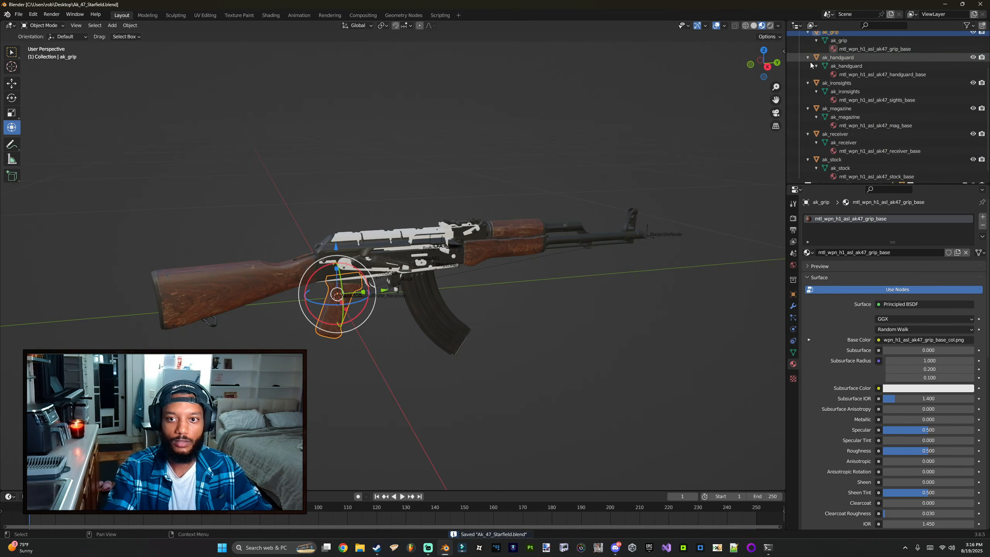
left_click_drag(846, 184, 847, 294)
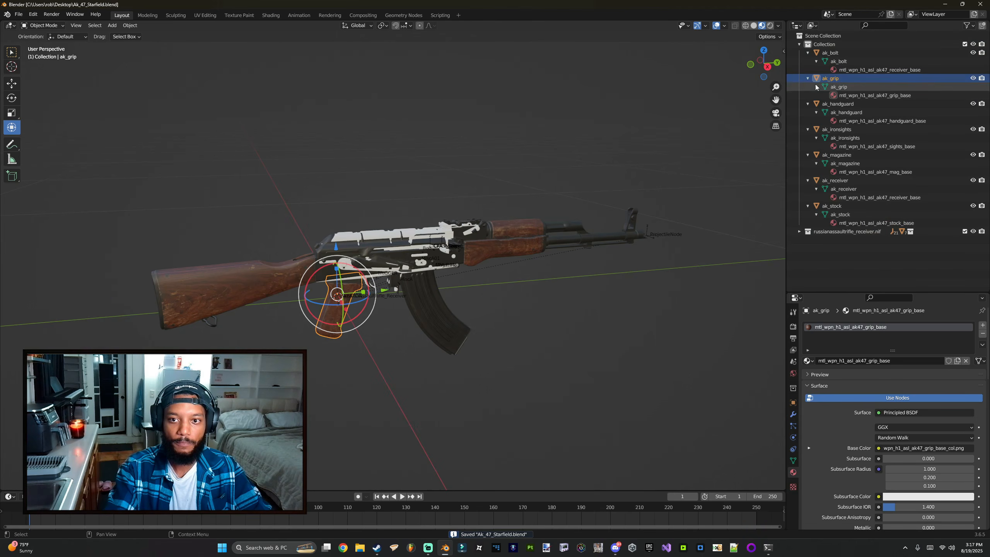
middle_click_drag(586, 194, 712, 189)
middle_click_drag(362, 188, 409, 189)
scroll(409, 189, "down", 2)
middle_click_drag(537, 261, 393, 265, "shift")
scroll(394, 265, "up", 2)
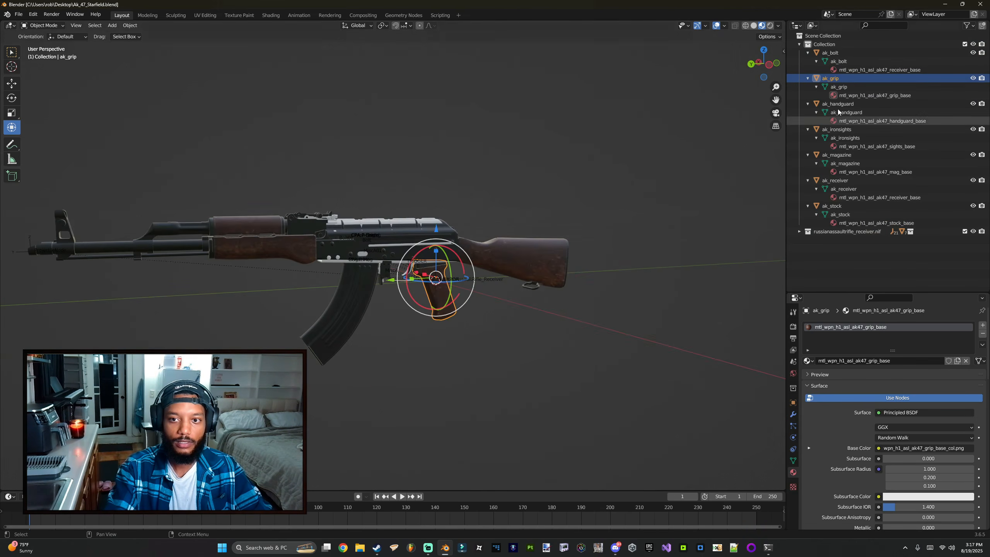
right_click(822, 44)
left_click(810, 97)
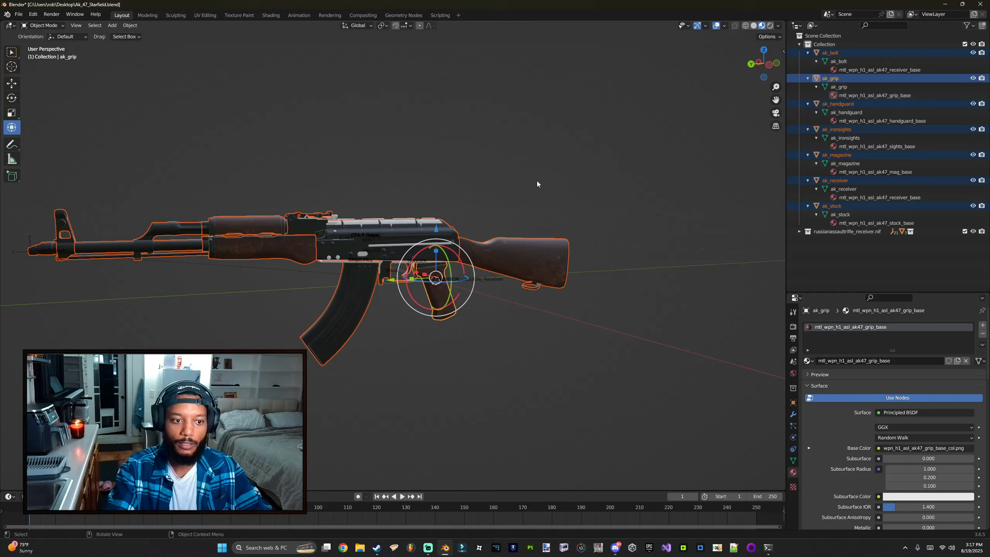
right_click(818, 61)
left_click(759, 102)
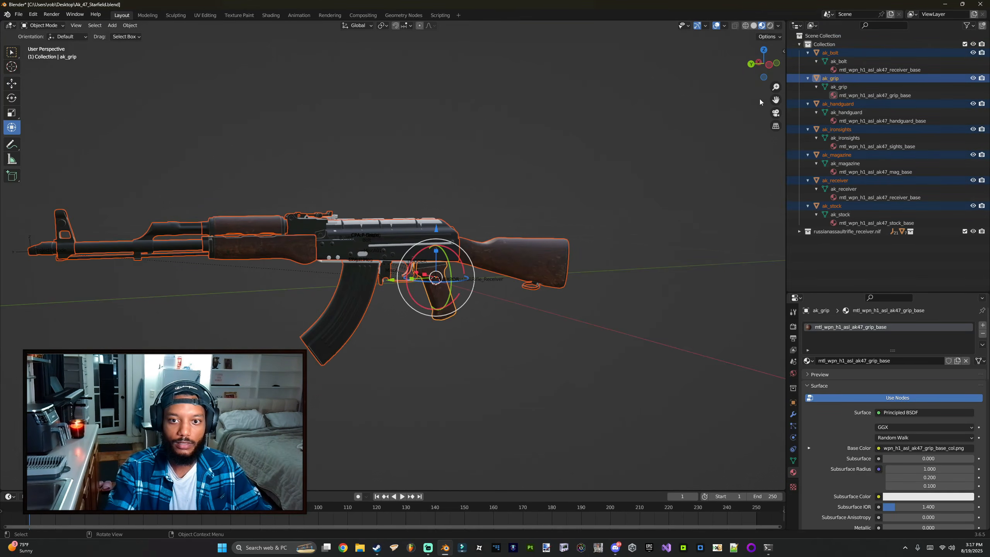
left_click(793, 403)
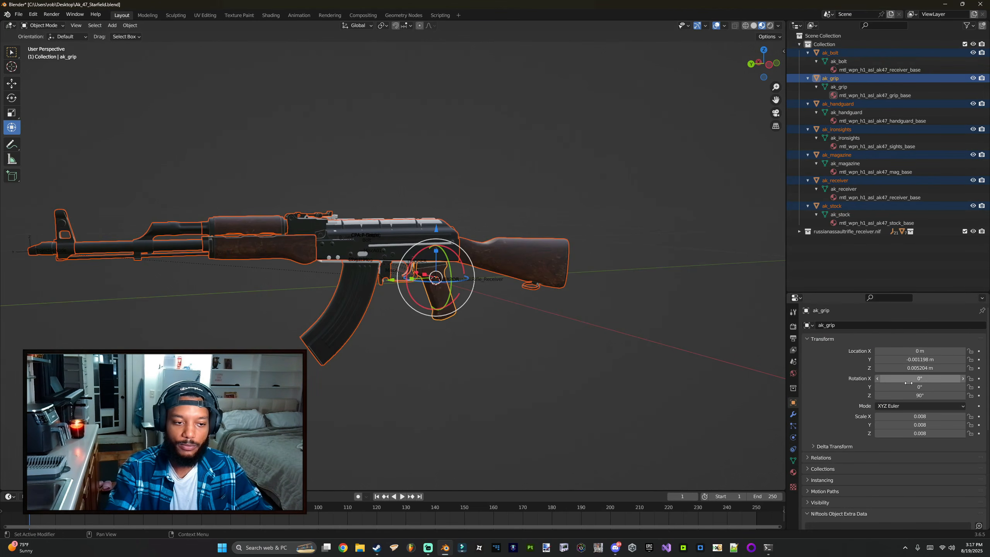
left_click(131, 25)
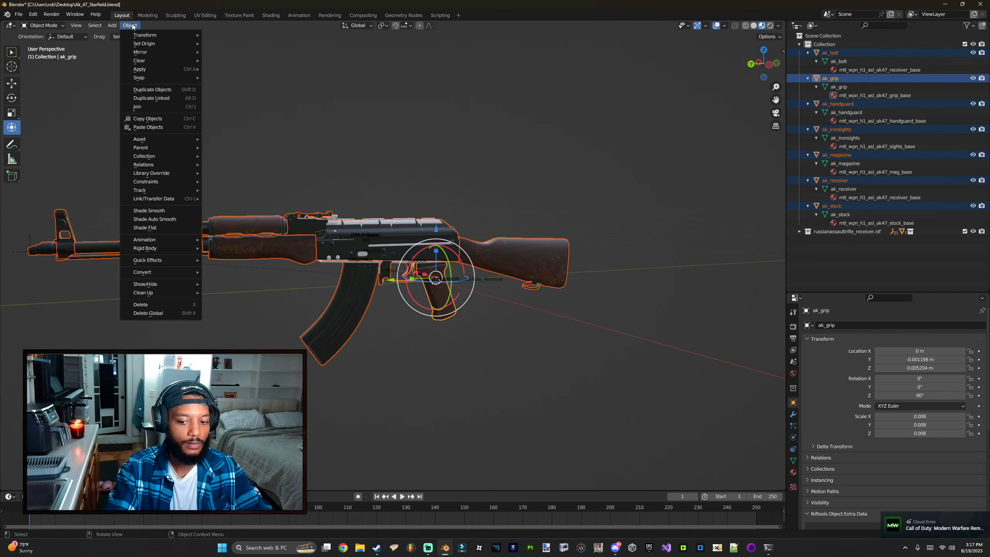
mouse_move(165, 68)
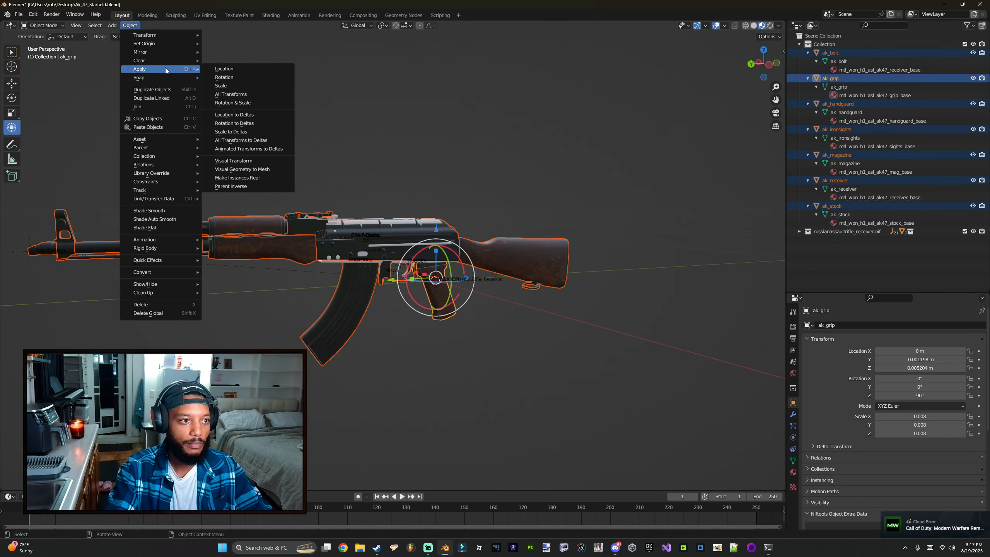
left_click(226, 94)
middle_click_drag(511, 264, 499, 268)
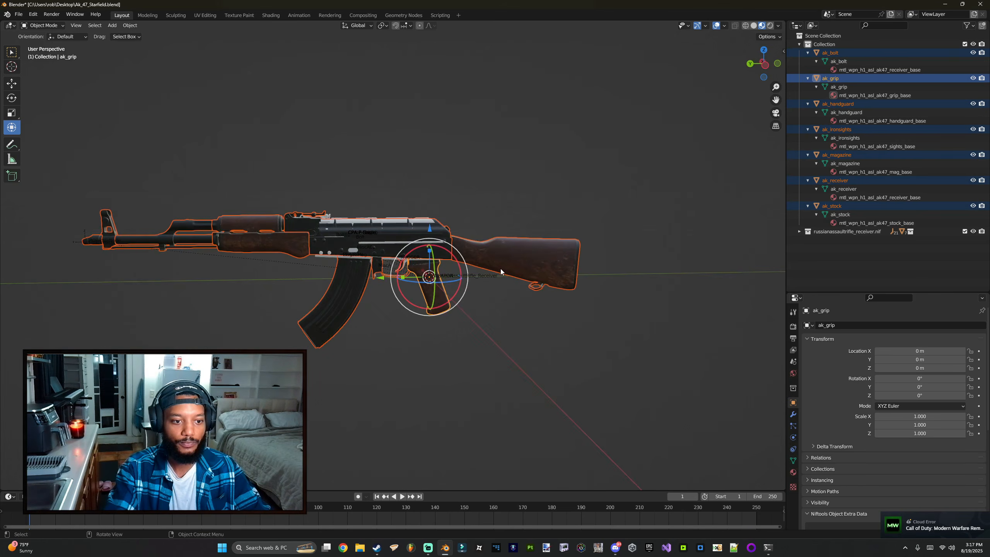
key("g")
left_click(526, 213)
key("ctrl+z")
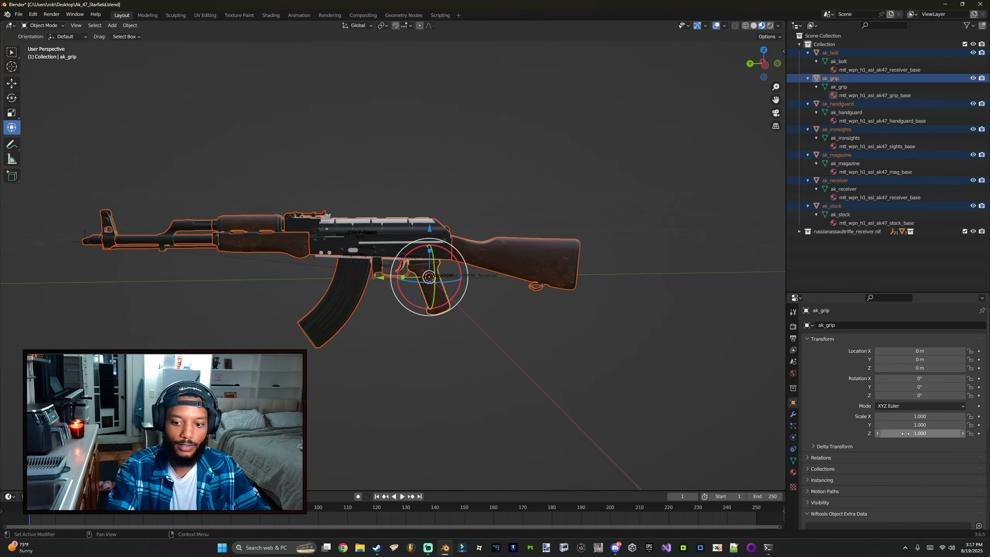
Step: Save the file and expand the imported russianassaultrifle_receiver.nif reference collection
key("ctrl+s")
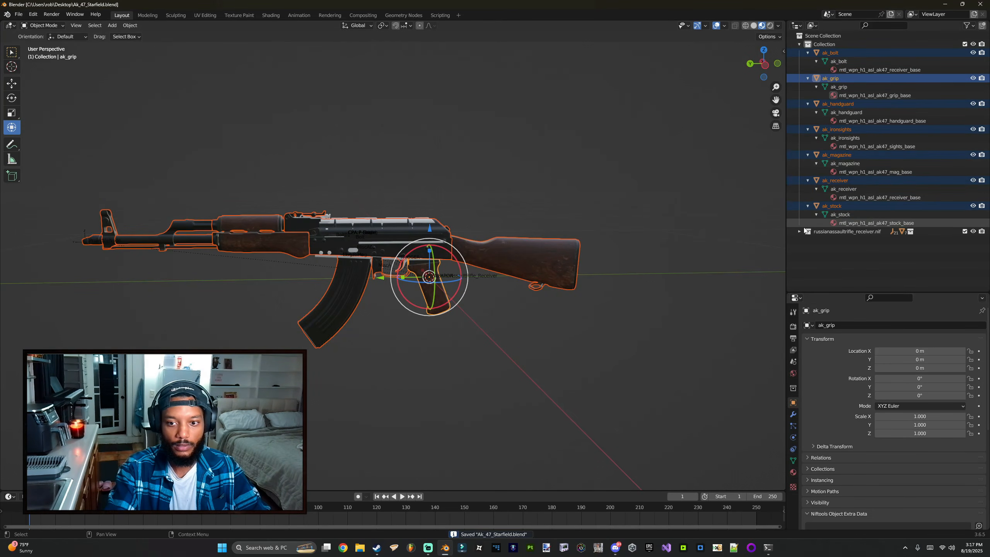
left_click(799, 232)
key("g")
left_click(465, 201)
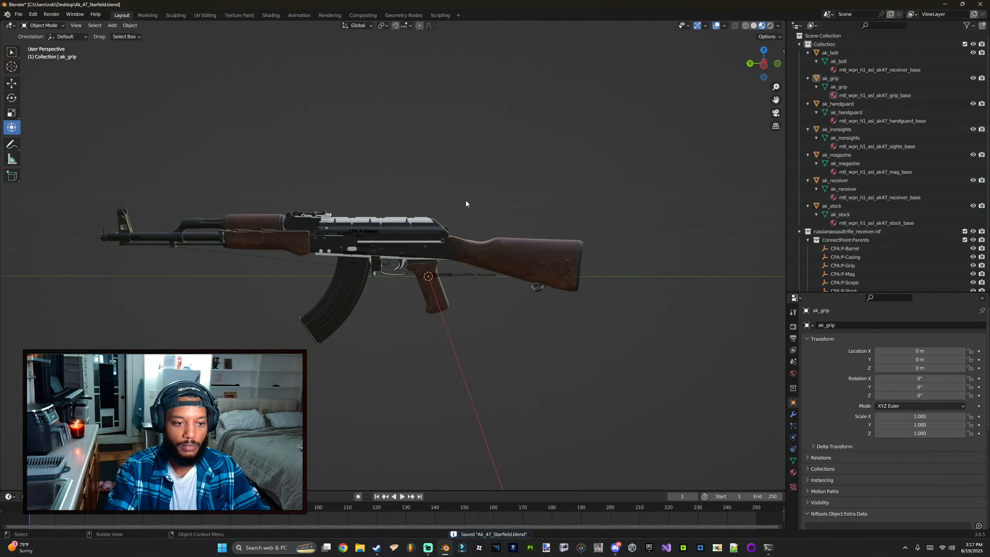
middle_click_drag(466, 201, 501, 205)
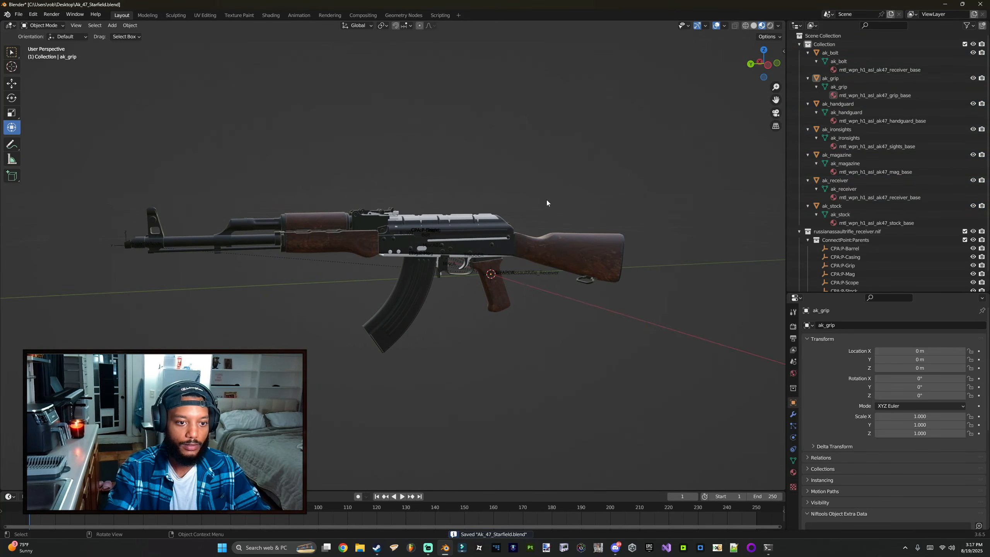
Step: Hide all ak_ parts except ak_receiver, select the receiver and open its mesh data properties
left_click(973, 44, "shift")
left_click(972, 44)
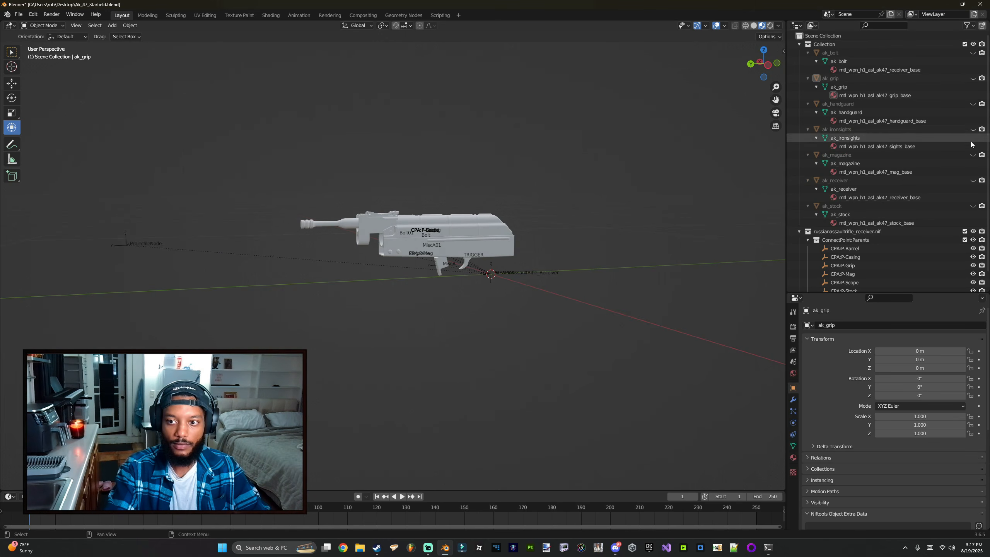
left_click(973, 180)
middle_click_drag(437, 222, 413, 212)
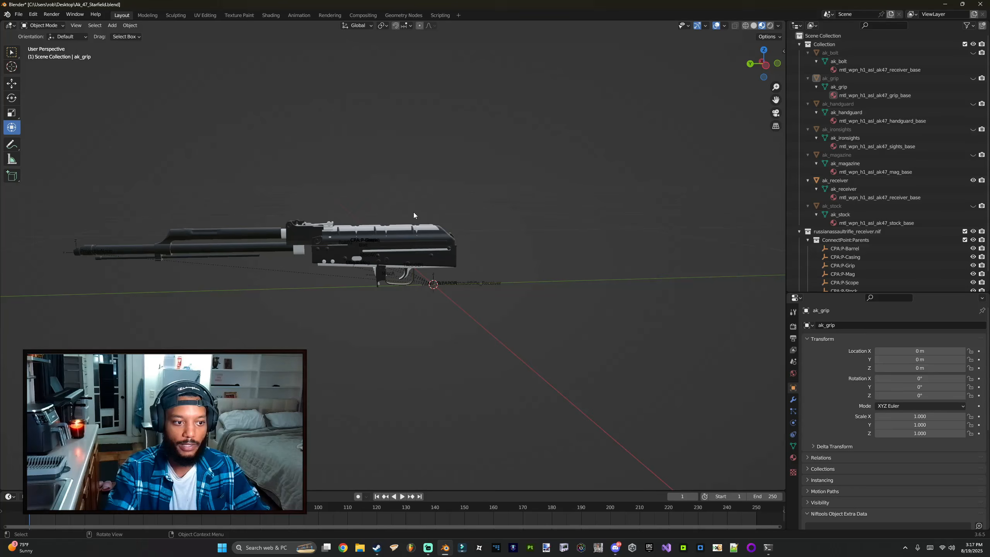
left_click(214, 253)
middle_click_drag(300, 245, 308, 241, "shift")
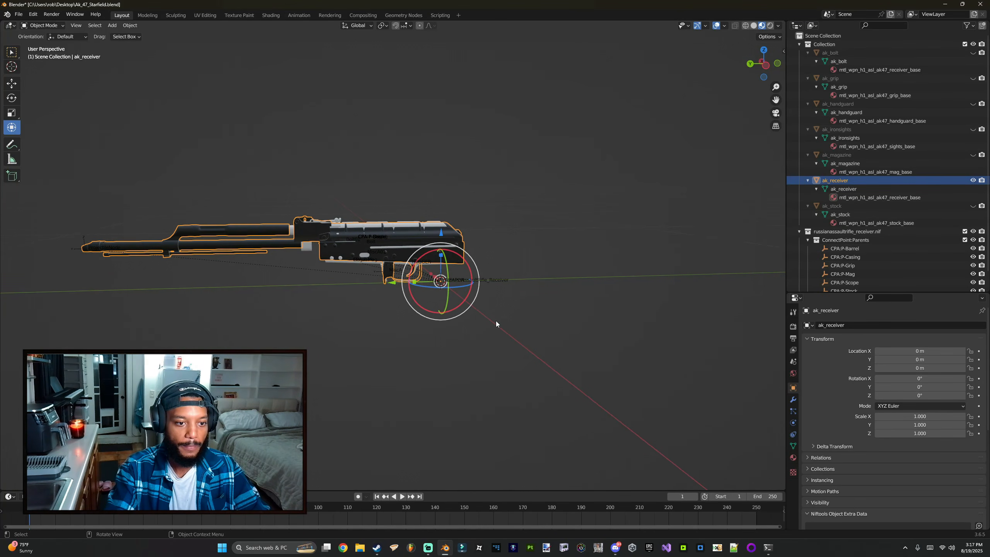
left_click(853, 189)
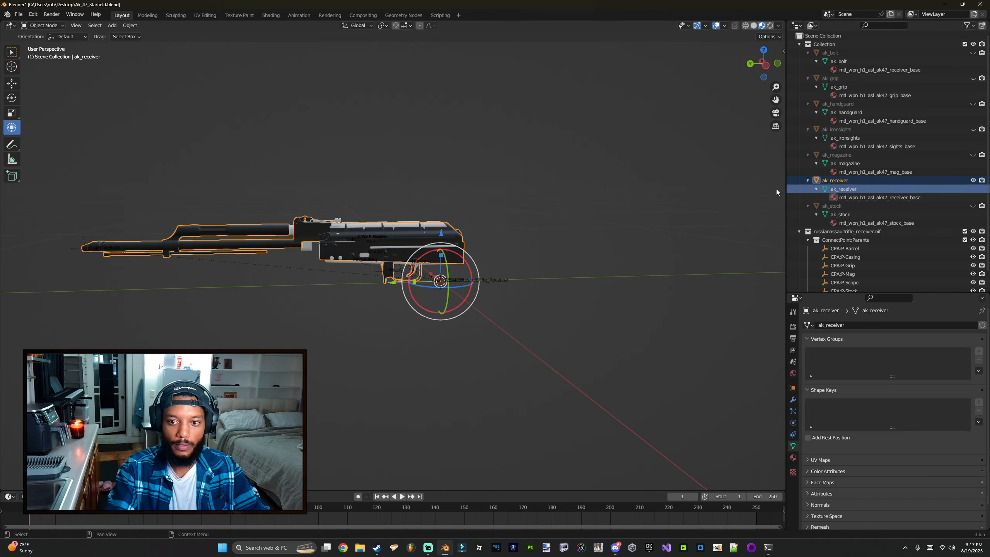
Step: Export ak_receiver as a Starfield Nif file named ak_receiver.nif into a new Desktop folder called ak47_starfield
left_click(18, 14)
mouse_move(50, 136)
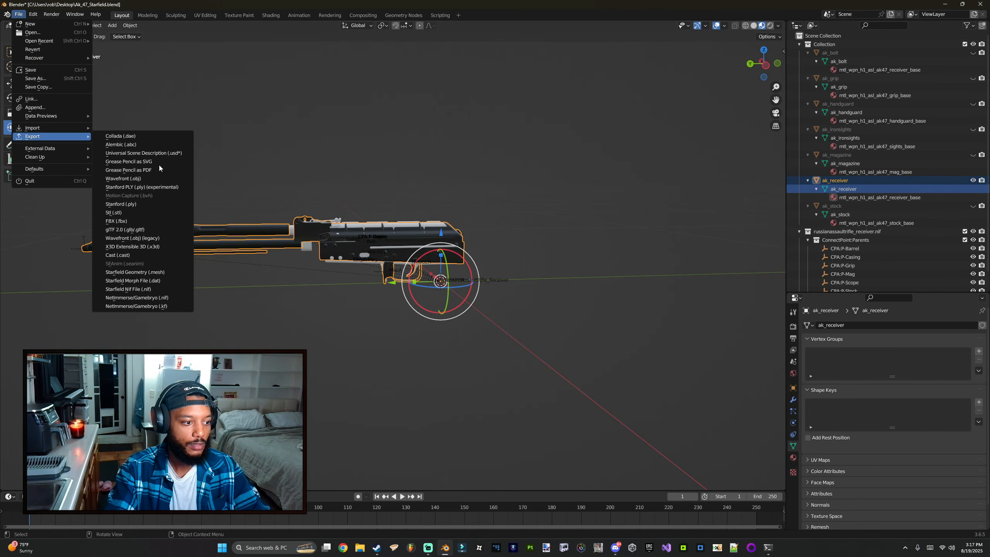
left_click(131, 289)
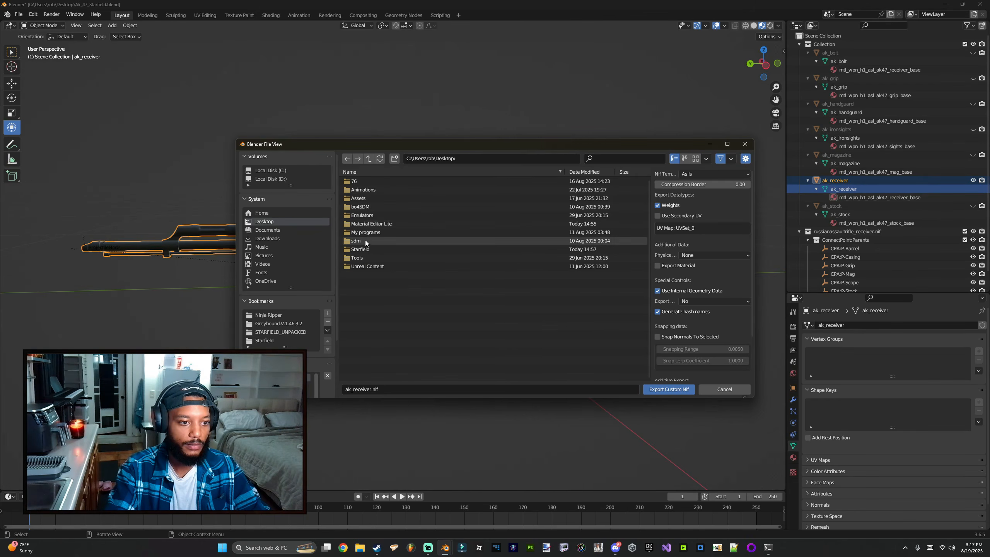
left_click(394, 159)
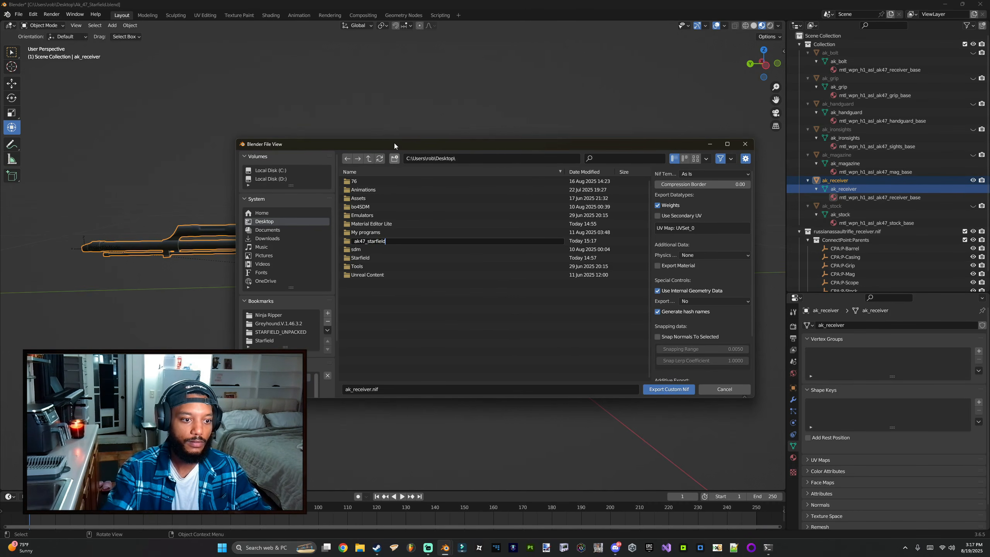
key("Return")
key("Return")
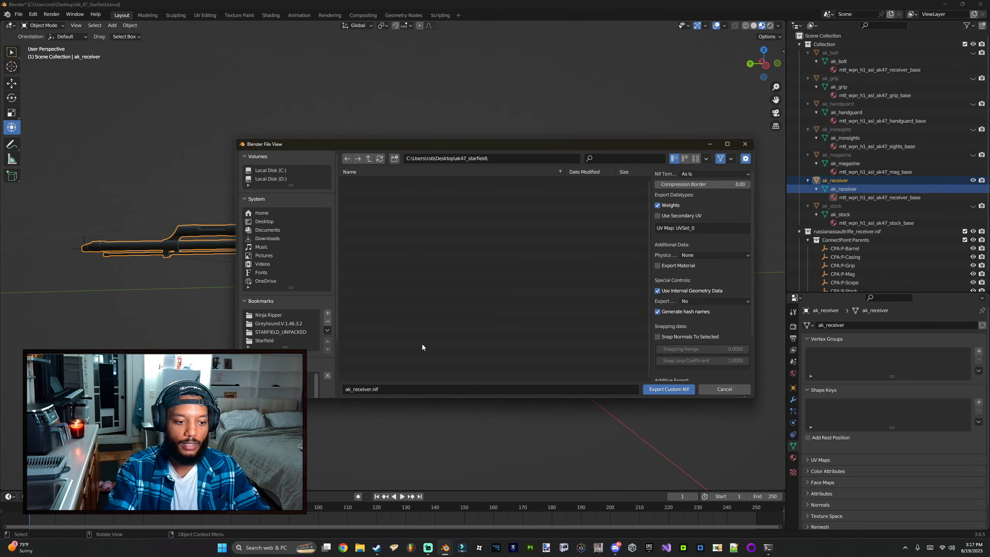
mouse_move(391, 147)
left_mouse_down()
mouse_move(453, 328)
mouse_move(348, 121)
mouse_move(452, 165)
mouse_move(408, 156)
left_mouse_up()
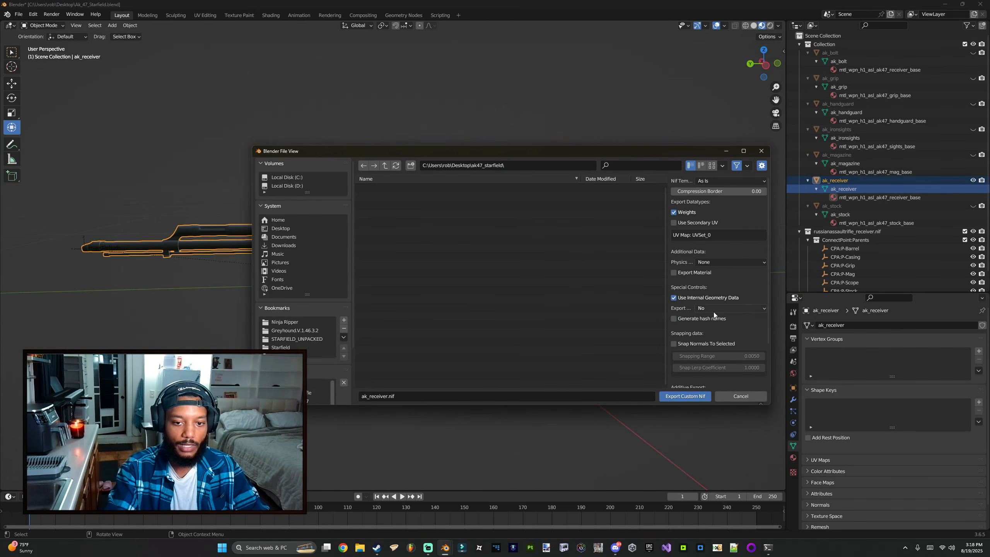
scroll(712, 312, "down", 2)
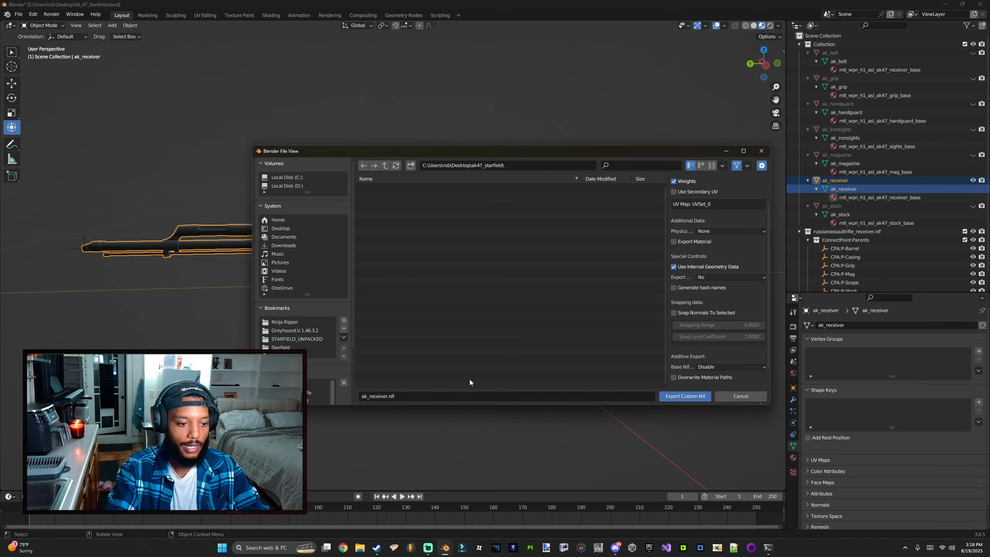
left_click(680, 396)
Step: Open a second NifSkope window and arrange both NifSkope windows side by side
middle_click_drag(411, 294, 400, 298)
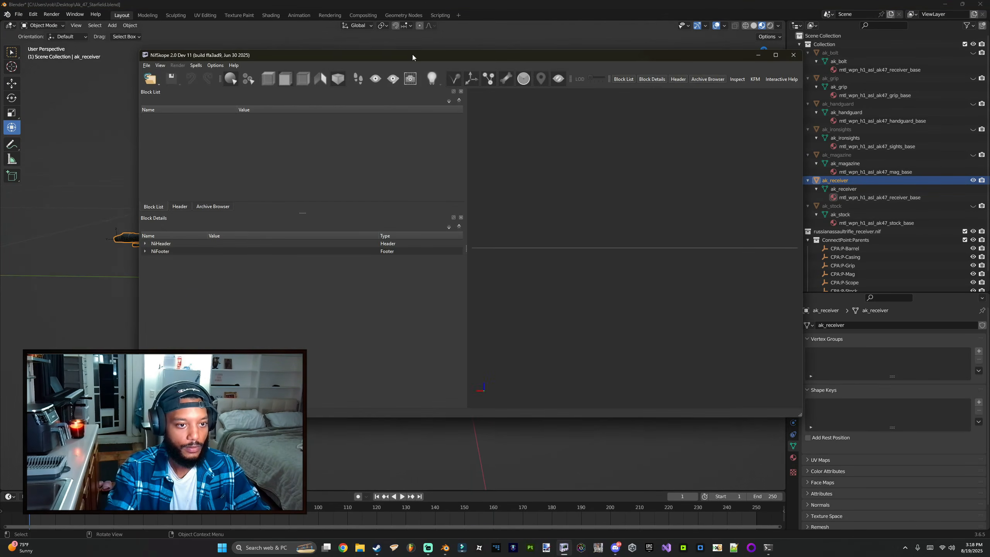
left_click_drag(417, 62, 986, 117)
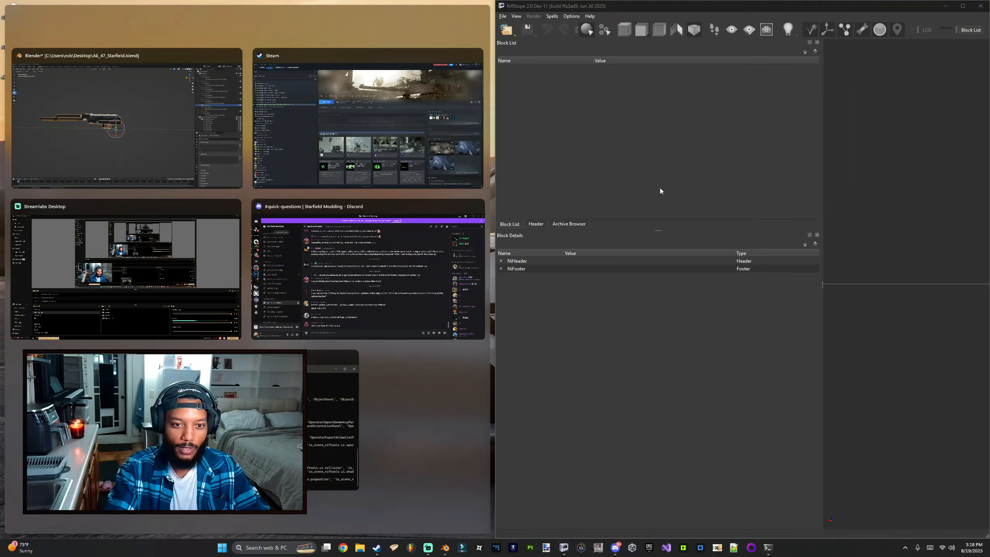
left_click(605, 327)
right_click(562, 548)
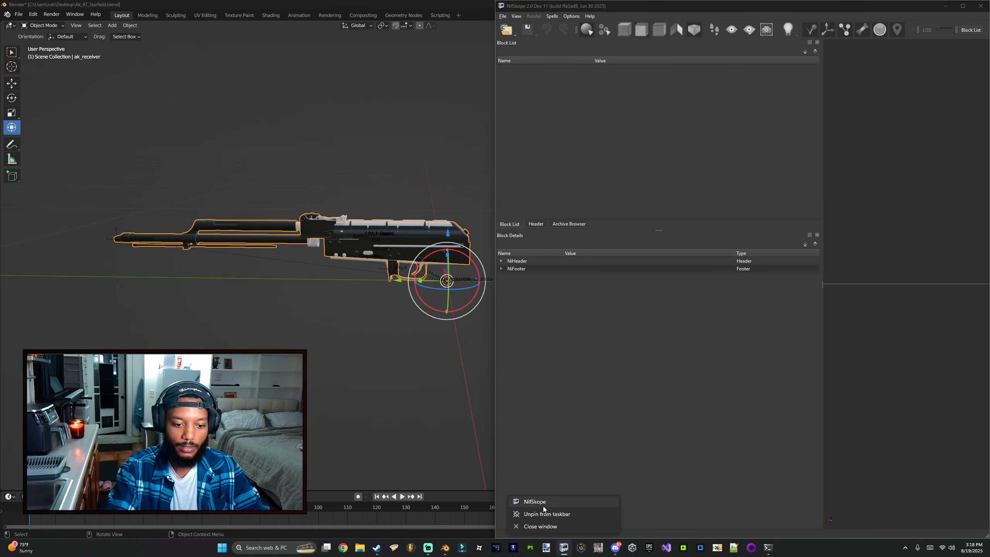
left_click(544, 504)
left_click_drag(503, 79, 988, 168)
left_click(252, 124)
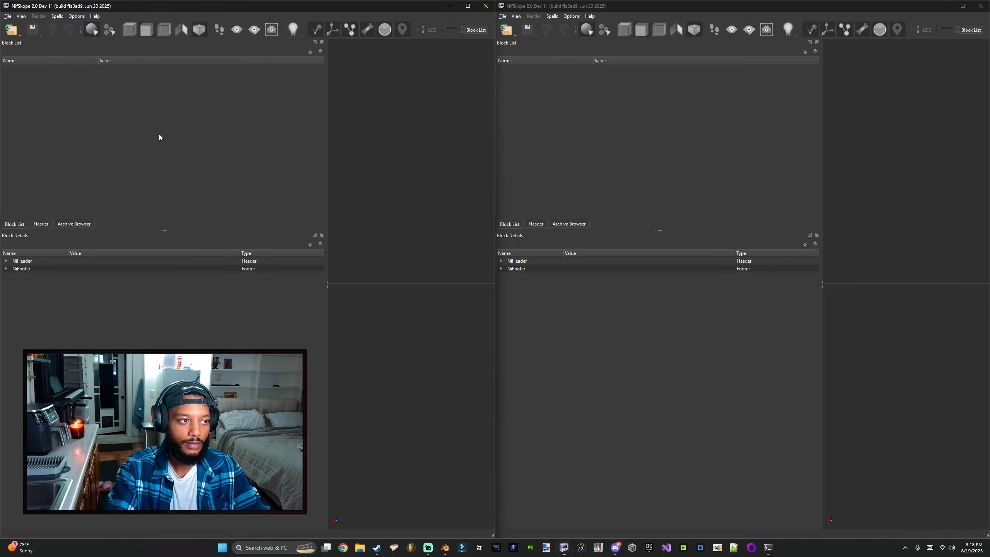
Step: Open russianassaultrifle_receiver.nif from STARFIELD_UNPACKED\Data\meshes\weapons\russianassaultrifle in the right NifSkope window
left_click(507, 30)
left_click(510, 43)
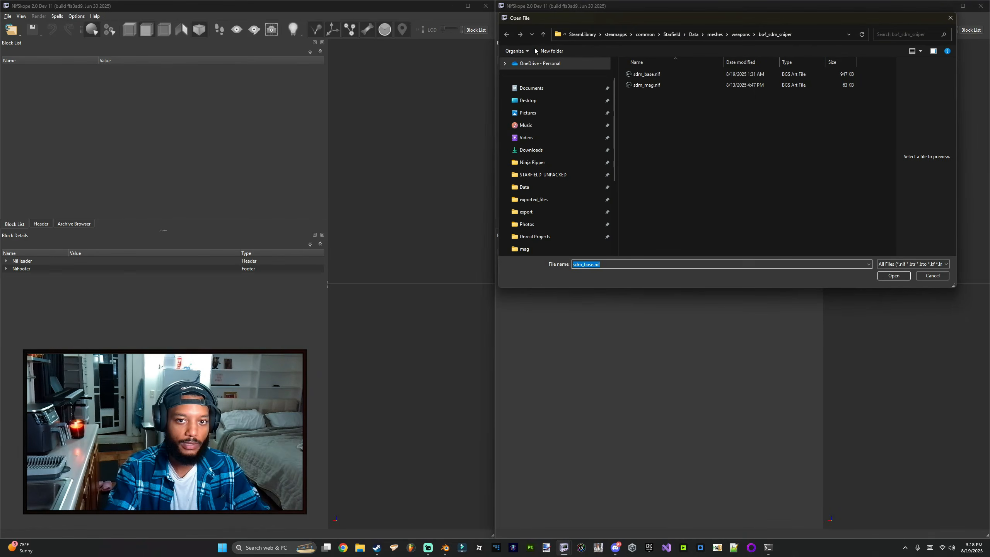
left_click(550, 176)
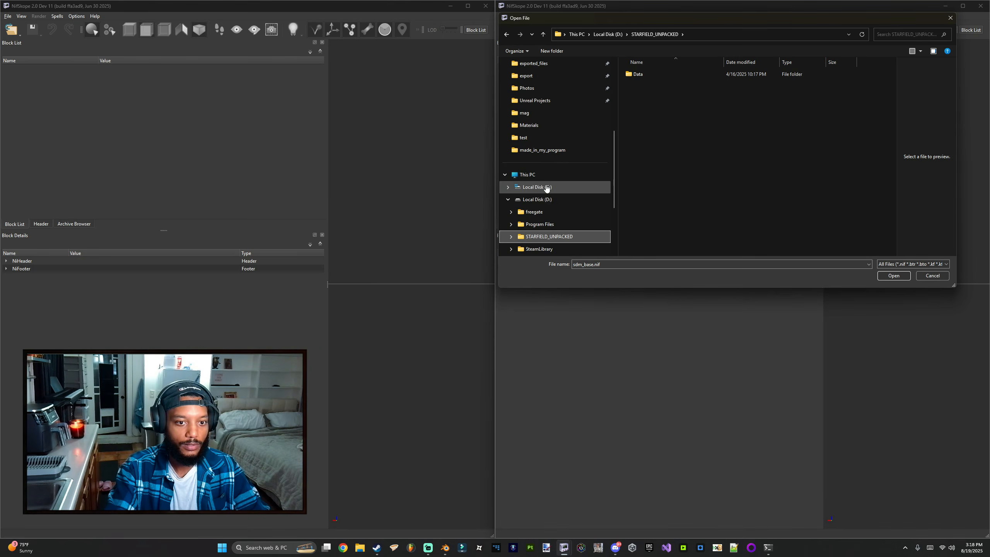
double_click(641, 75)
double_click(641, 129)
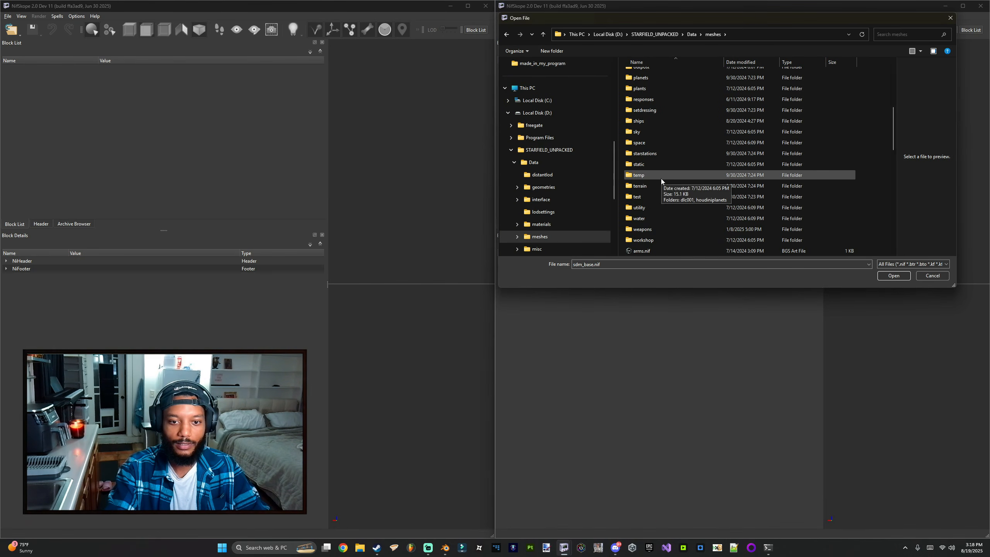
scroll(660, 187, "down", 5)
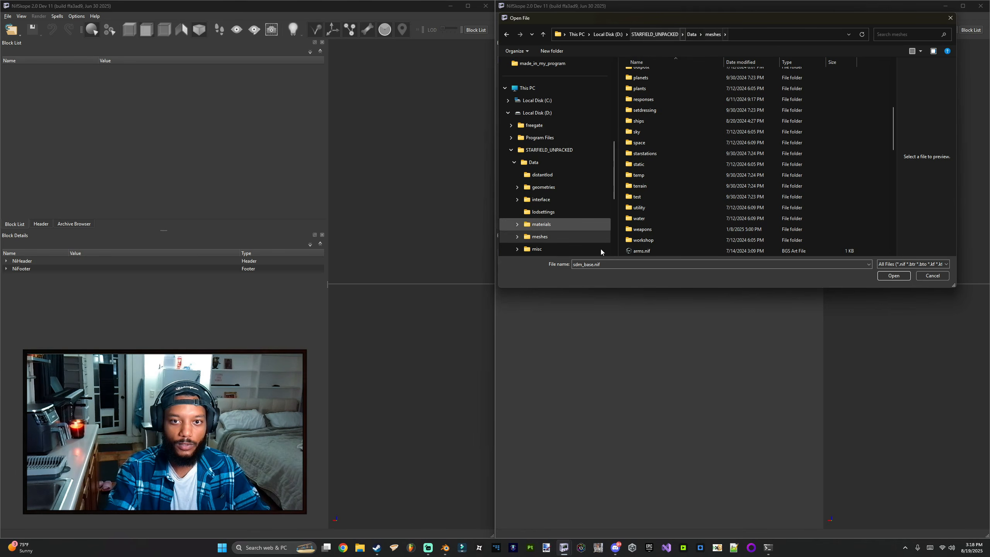
double_click(657, 230)
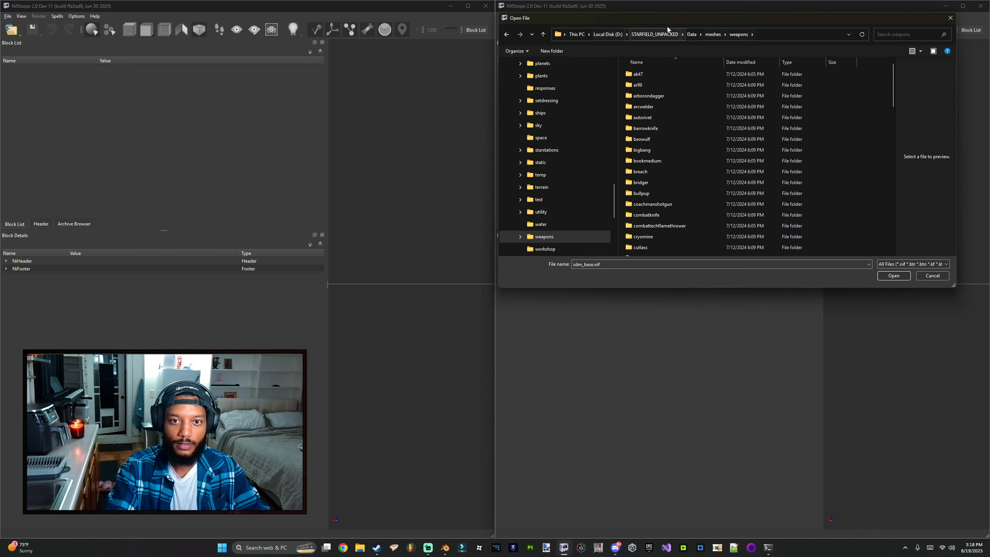
scroll(667, 193, "down", 15)
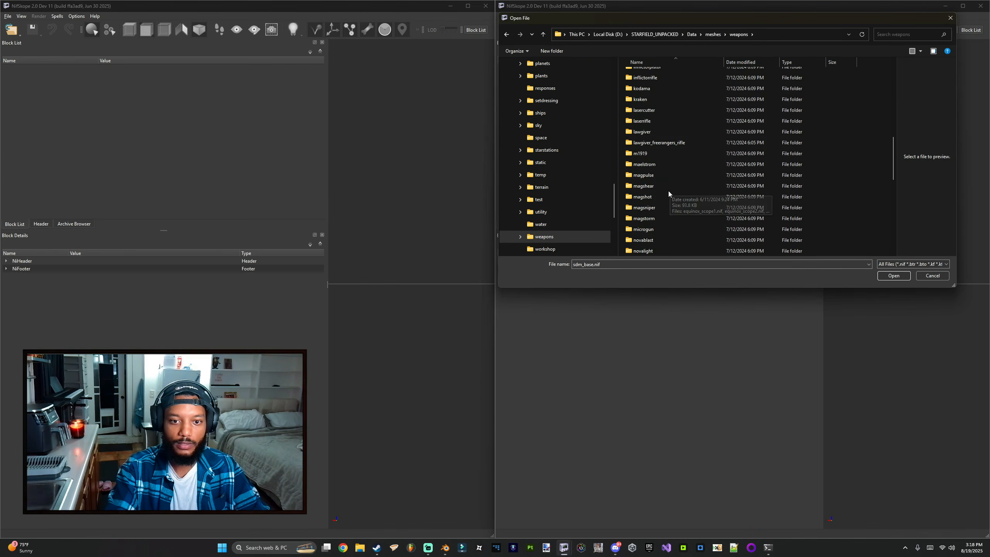
double_click(651, 218)
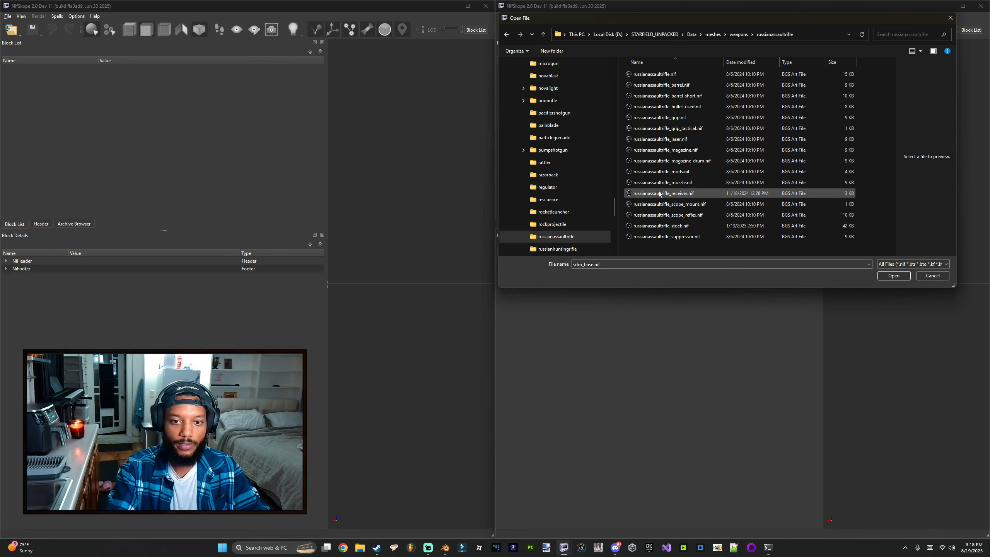
double_click(678, 193)
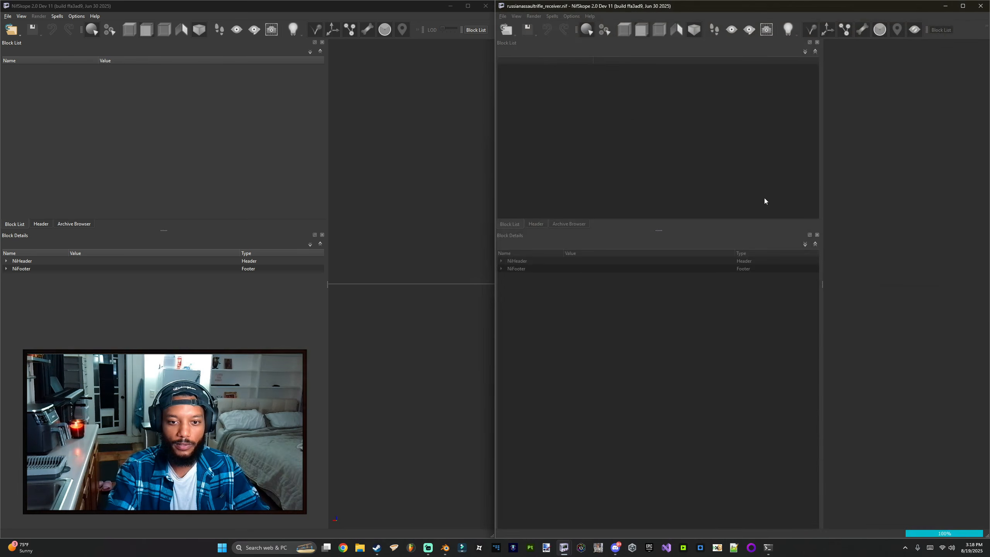
left_click(445, 549)
key("alt+Tab")
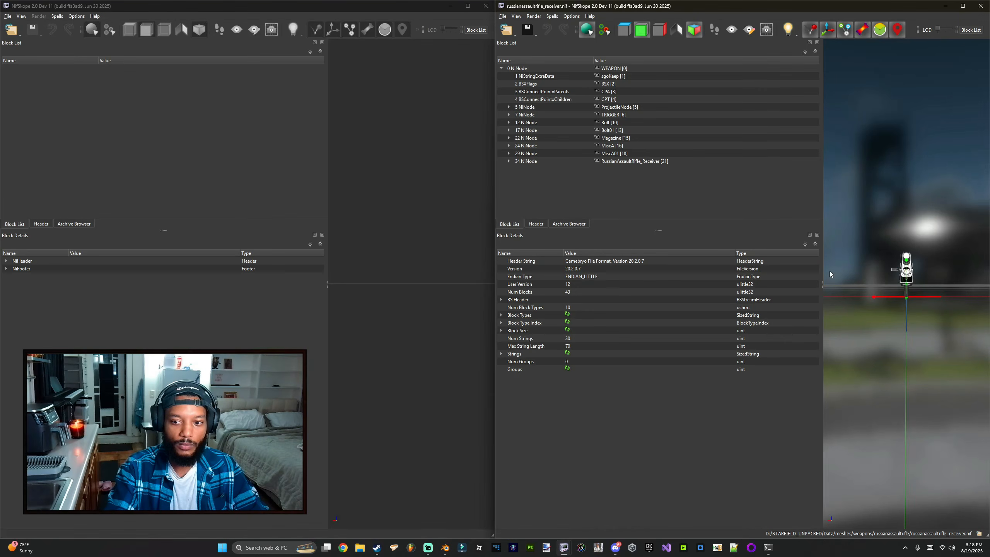
Step: Open the exported ak_receiver.nif from the Desktop ak47_starfield folder in the left NifSkope window
left_click_drag(830, 274, 706, 280)
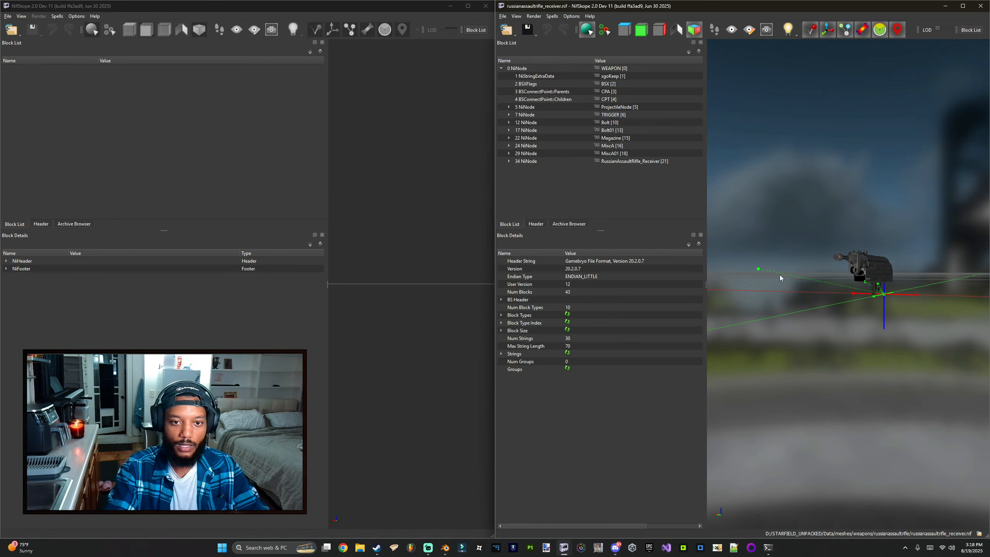
left_click_drag(780, 277, 794, 264)
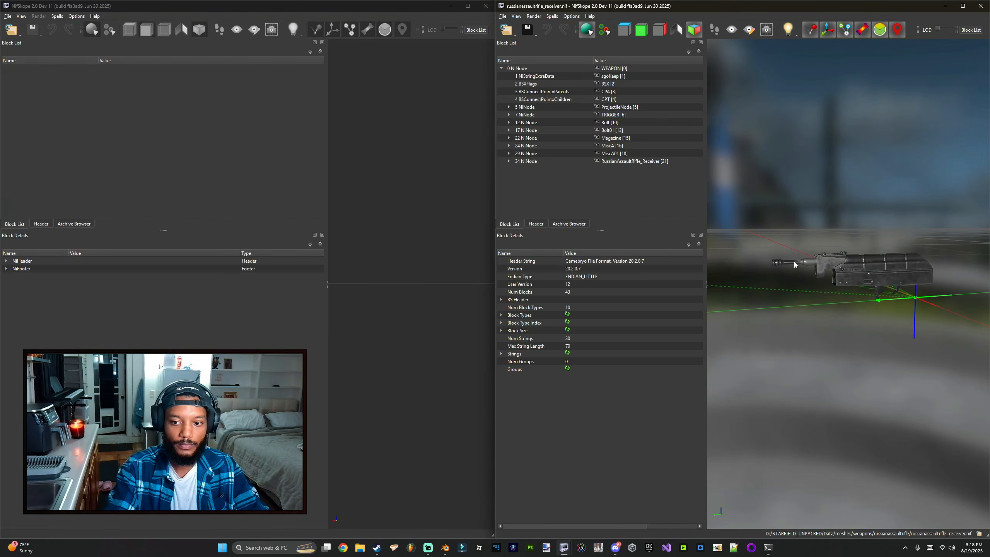
left_click(12, 33)
left_click(41, 42)
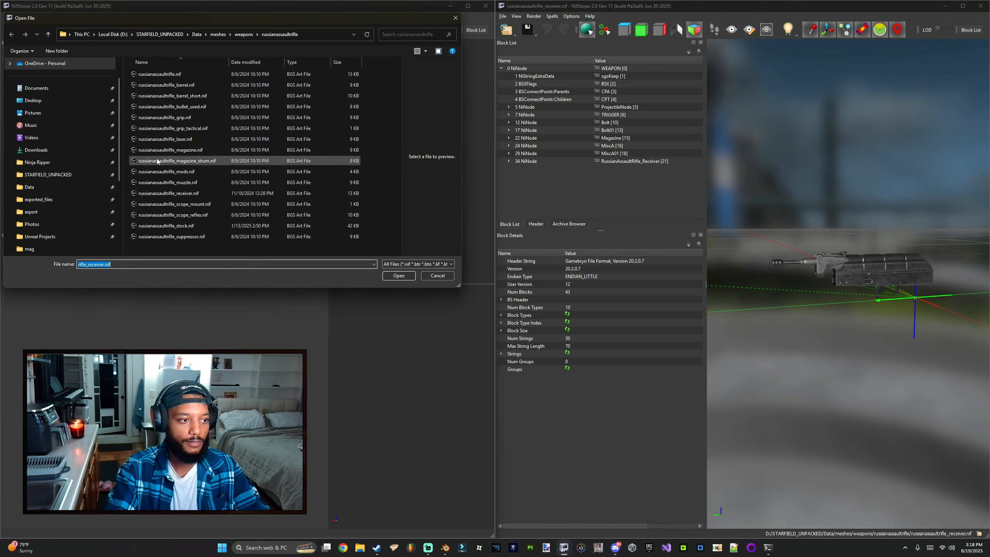
left_click(33, 100)
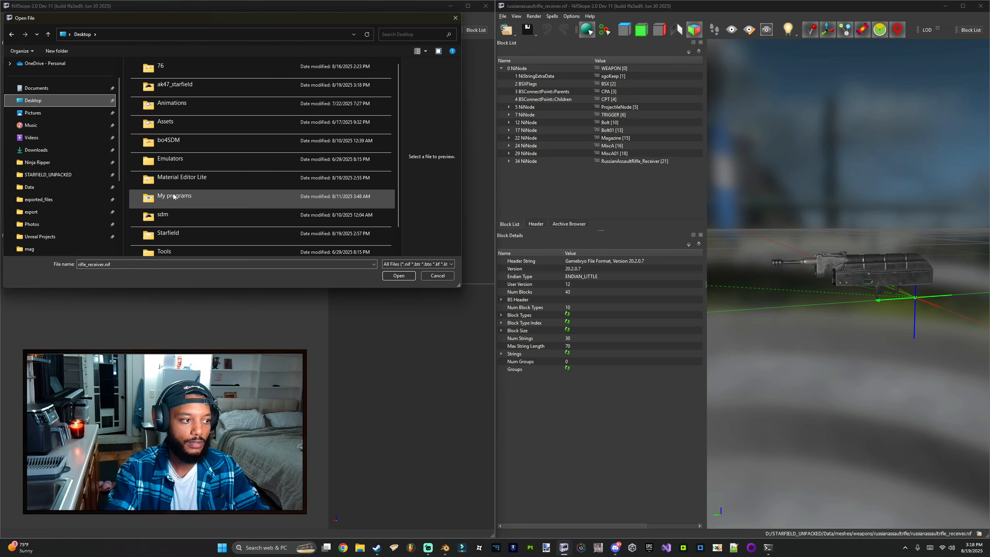
double_click(171, 86)
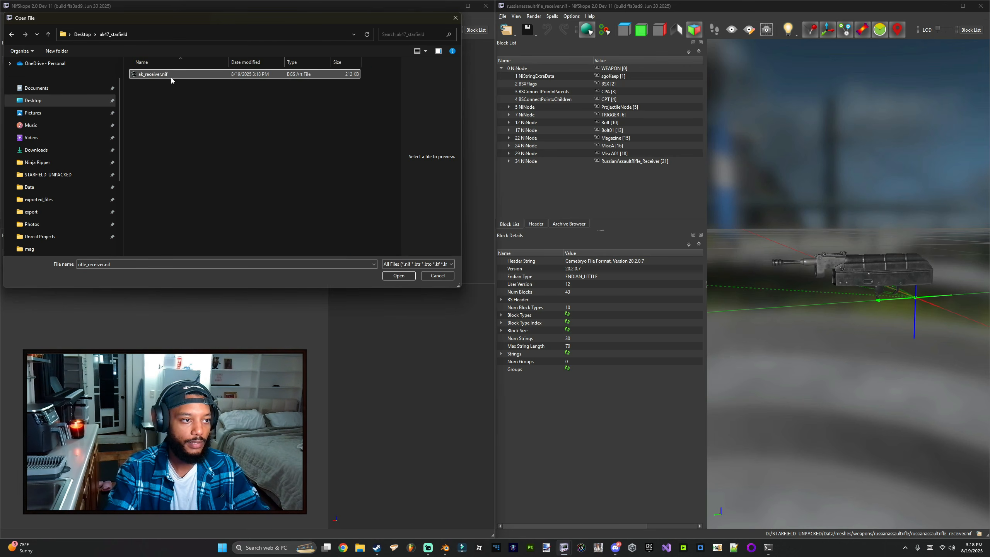
double_click(171, 75)
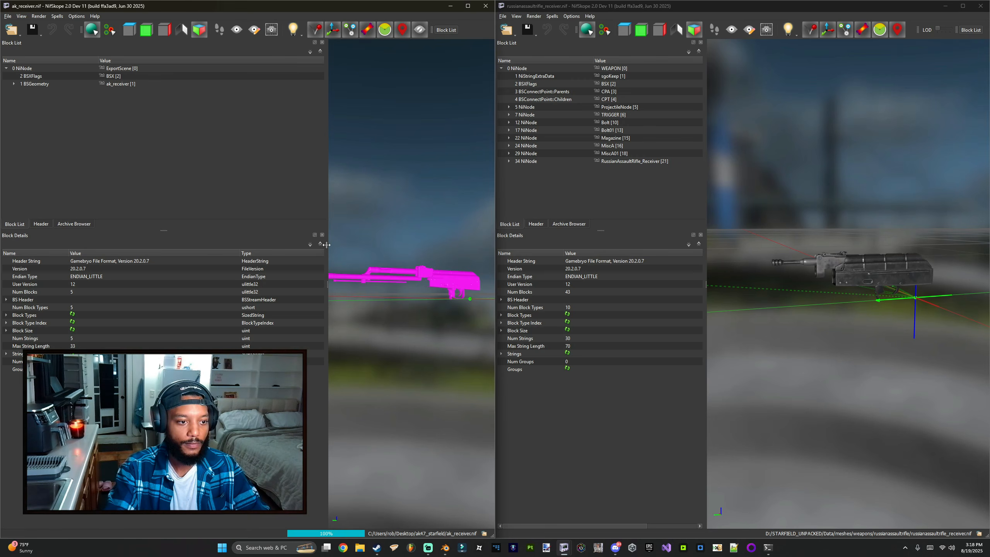
Step: Select the reference receiver mesh and open its BSConnectPoint::Parents block to inspect the connect points
left_click_drag(327, 244, 351, 234)
left_click(876, 291)
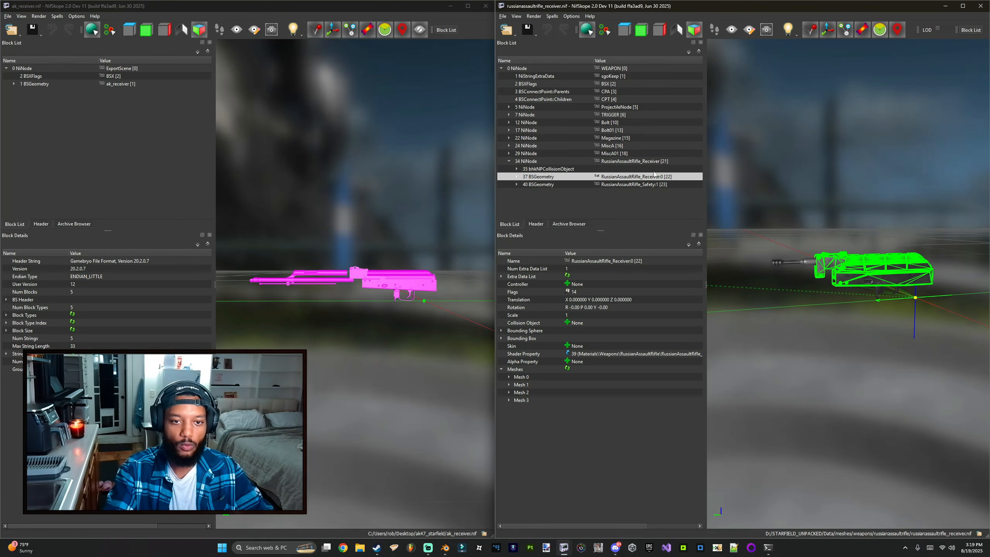
left_click(542, 92)
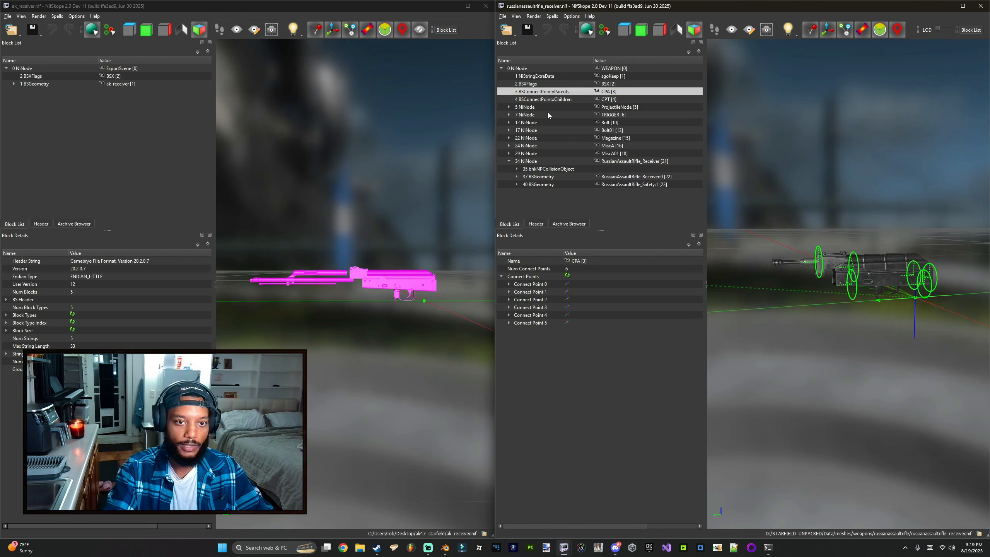
left_click_drag(793, 292, 779, 293)
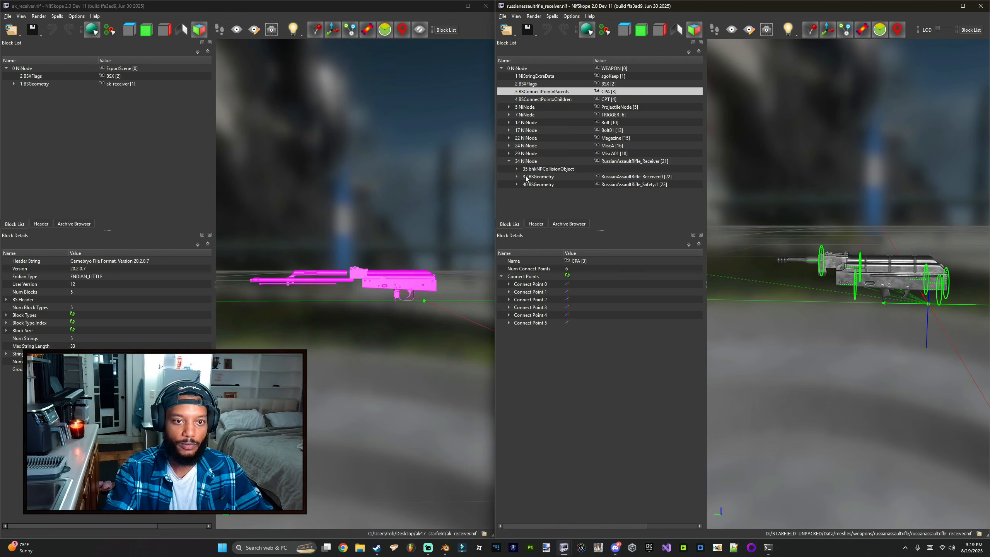
Step: Expand Connect Points 0 through 5 to read their parent, name, rotation and translation values
left_click(508, 284)
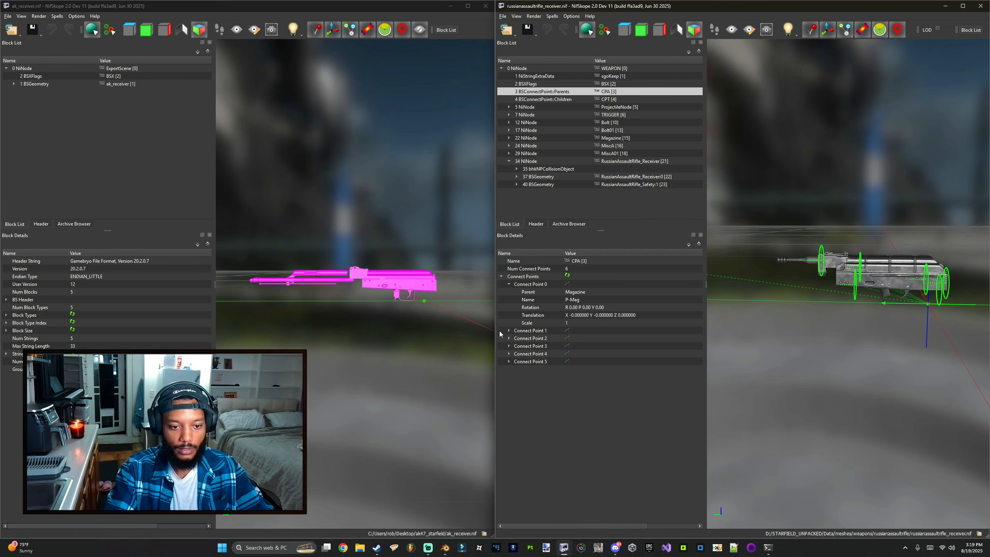
left_click(509, 330)
left_click(508, 376)
left_click(509, 423)
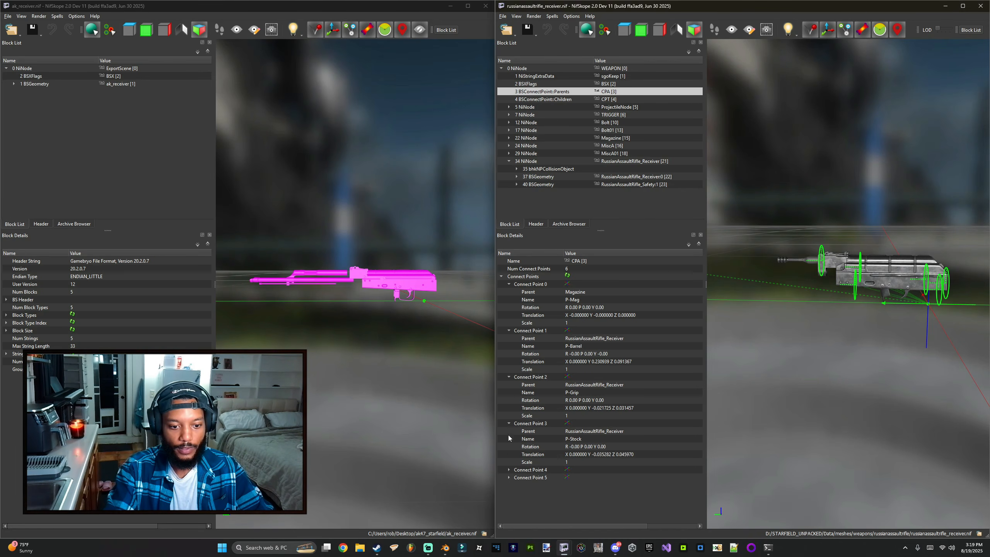
left_click(509, 469)
left_click(509, 515)
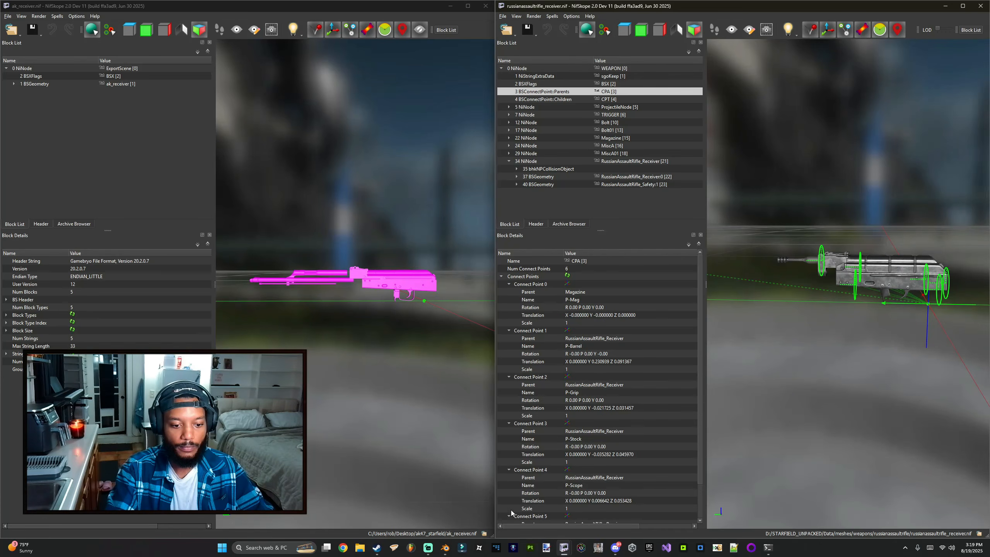
scroll(515, 450, "down", 3)
scroll(514, 449, "up", 3)
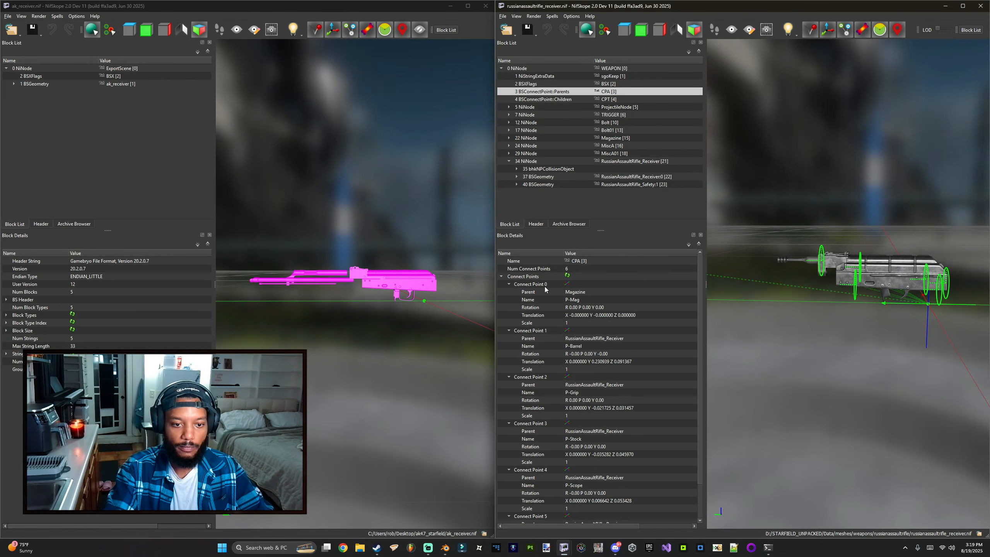
Step: Select each of the reference receiver's connect points in turn to locate them on the model
left_click(608, 284)
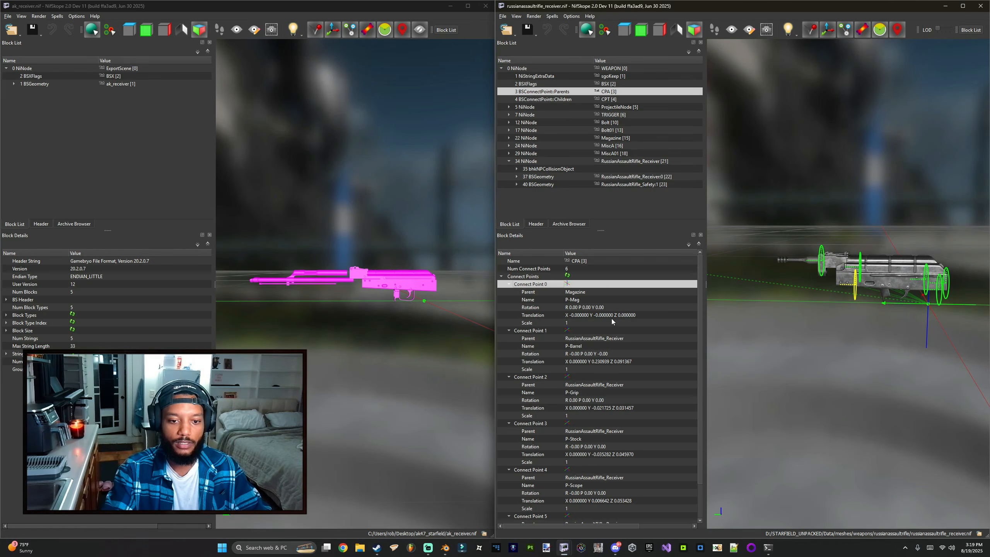
left_click(545, 331)
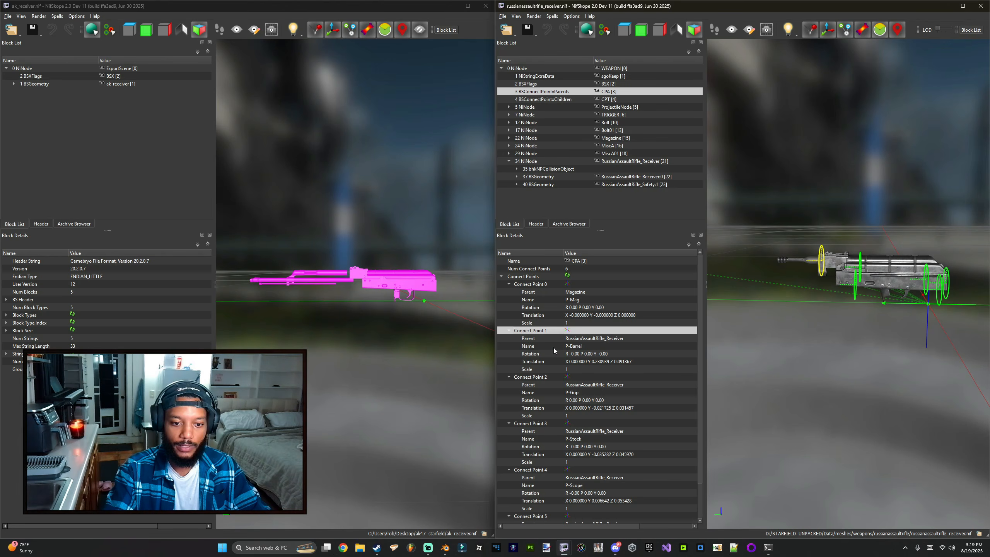
scroll(568, 376, "down", 1)
left_click(543, 353)
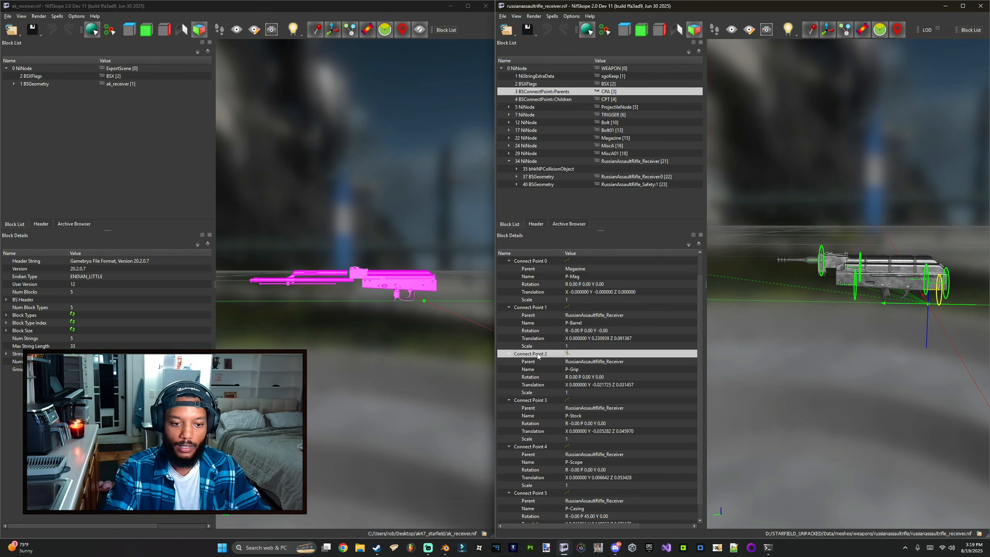
scroll(558, 371, "down", 1)
left_click(548, 385)
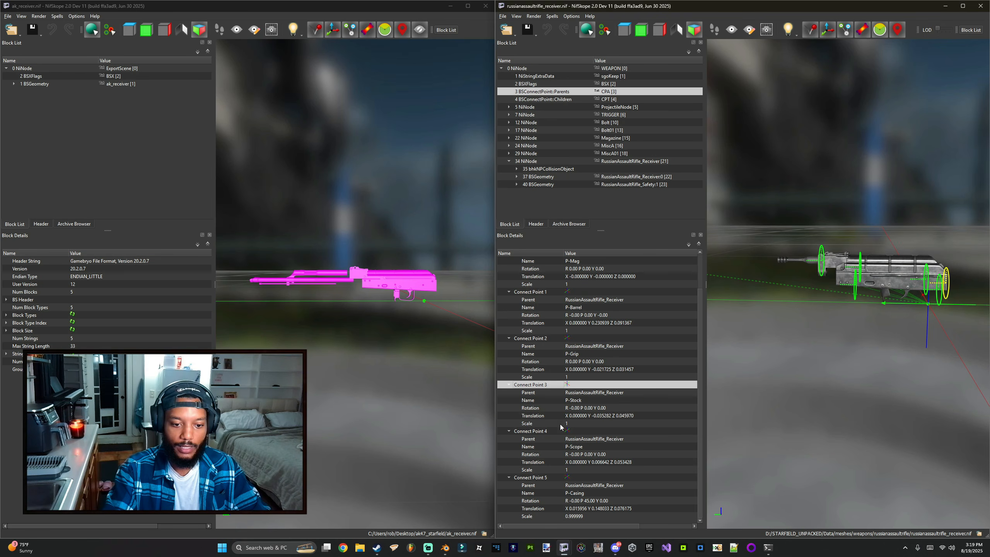
left_click(544, 432)
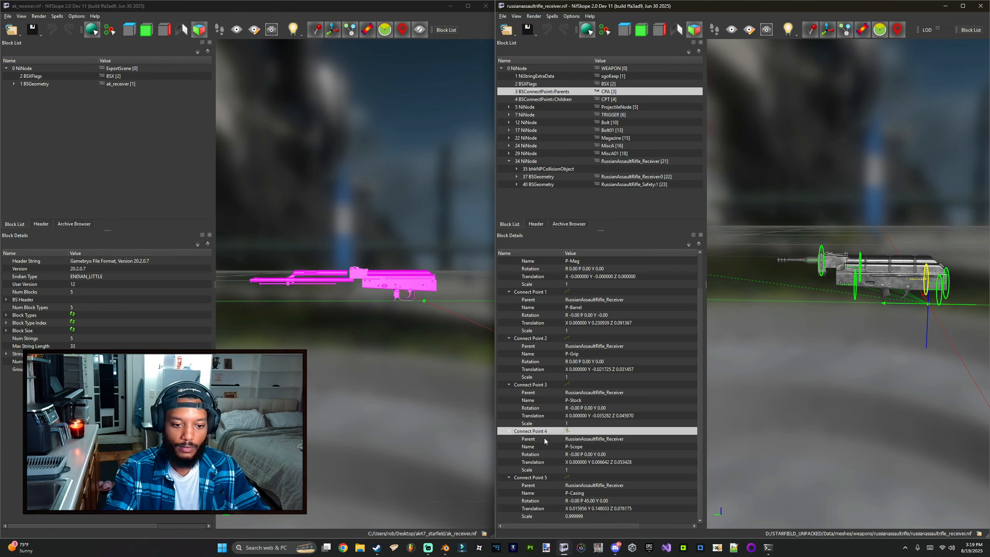
left_click(540, 479)
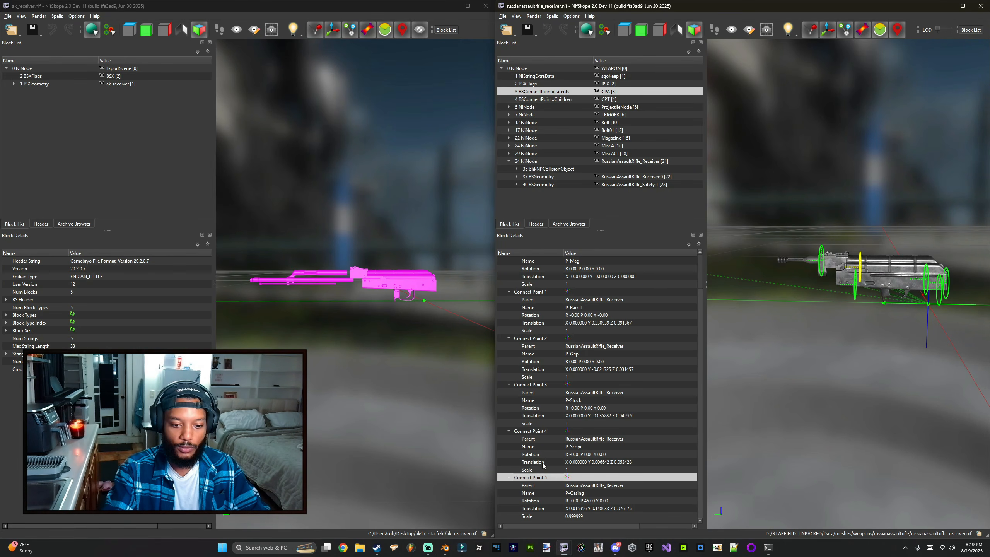
scroll(539, 461, "up", 2)
scroll(533, 358, "down", 2)
scroll(536, 398, "up", 2)
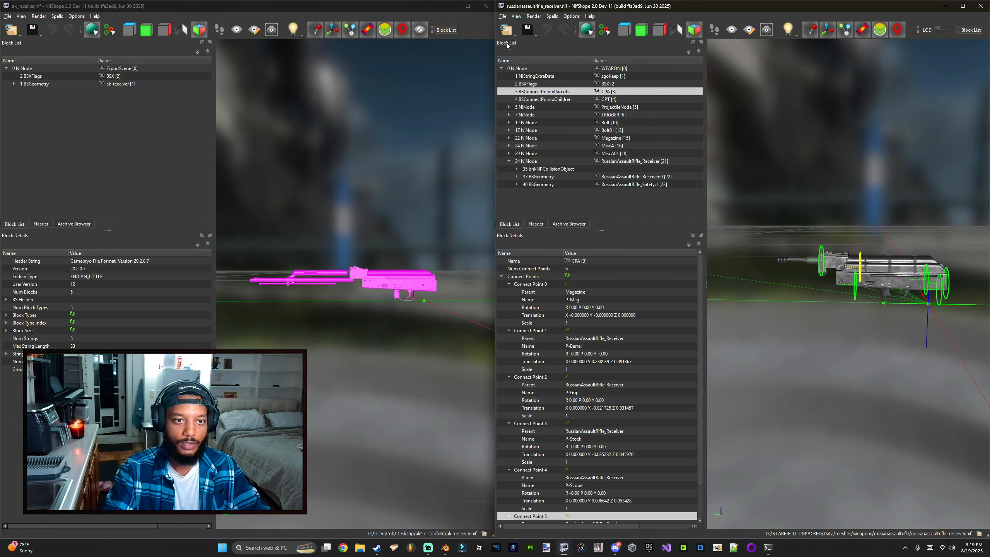
Step: Copy the ak_receiver geometry block and paste it under the RussianAssaultRifle_Receiver node of the reference file
left_click(46, 90)
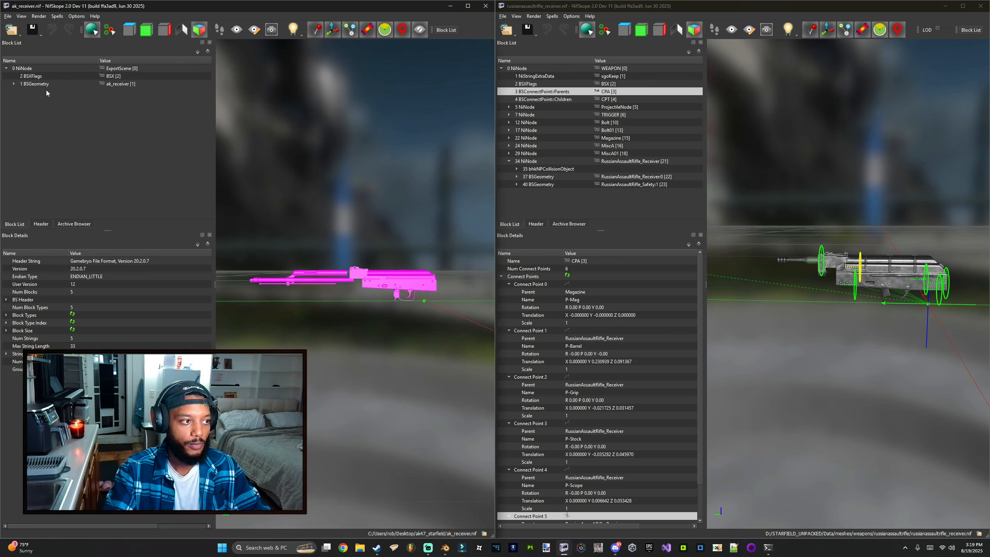
left_click_drag(375, 235, 378, 238)
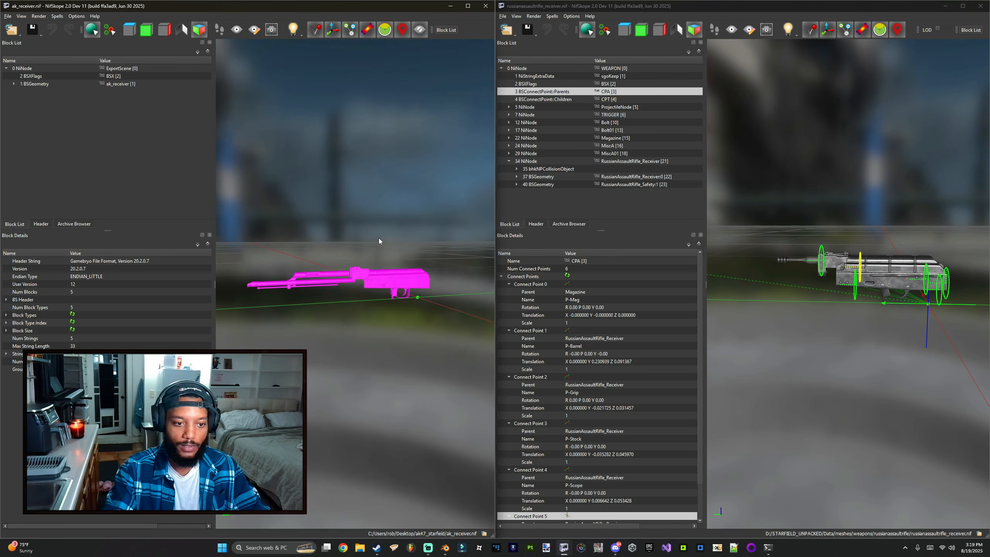
left_click_drag(749, 287, 795, 278)
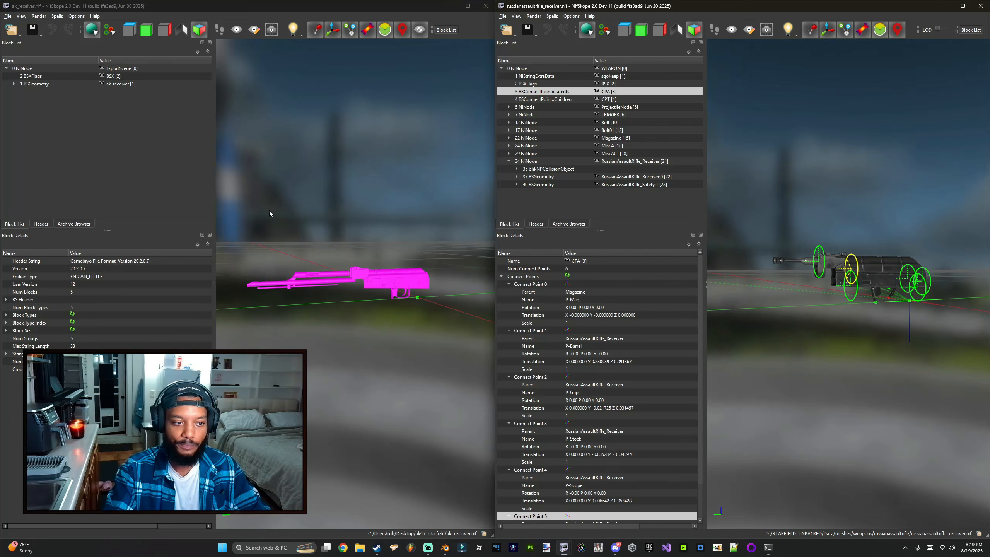
left_click(36, 88)
left_click(35, 85)
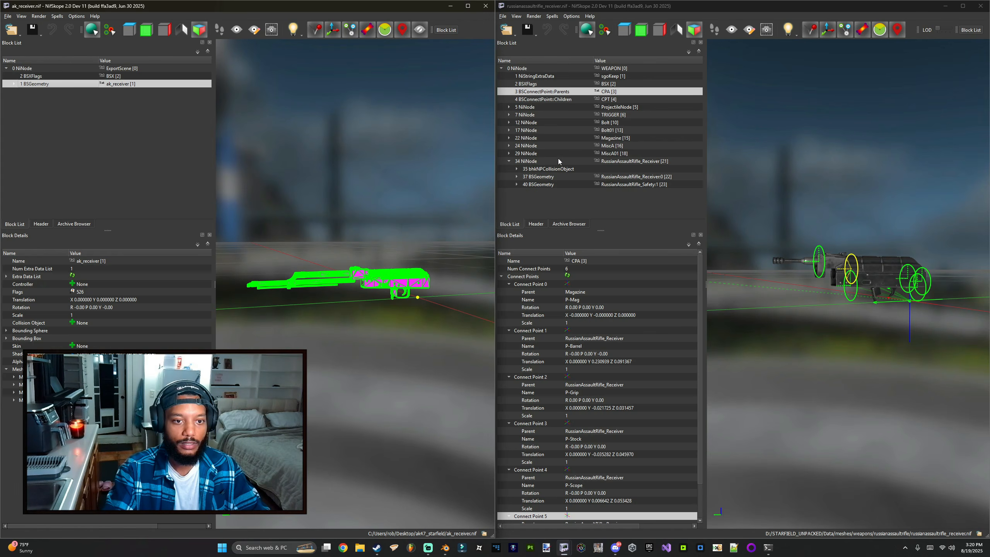
left_click(858, 309)
left_click(876, 276)
left_click_drag(876, 275, 894, 275)
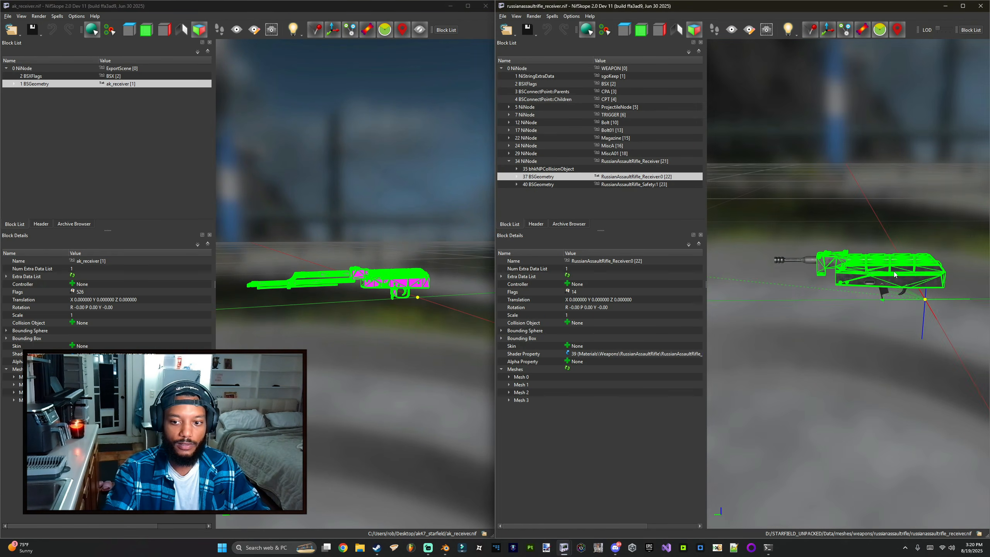
left_click(534, 162)
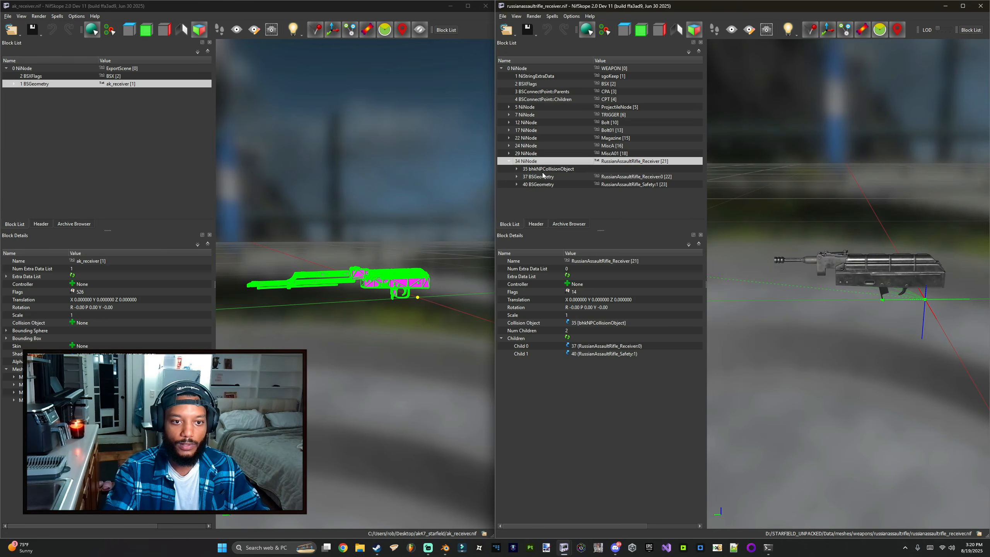
left_click(543, 176)
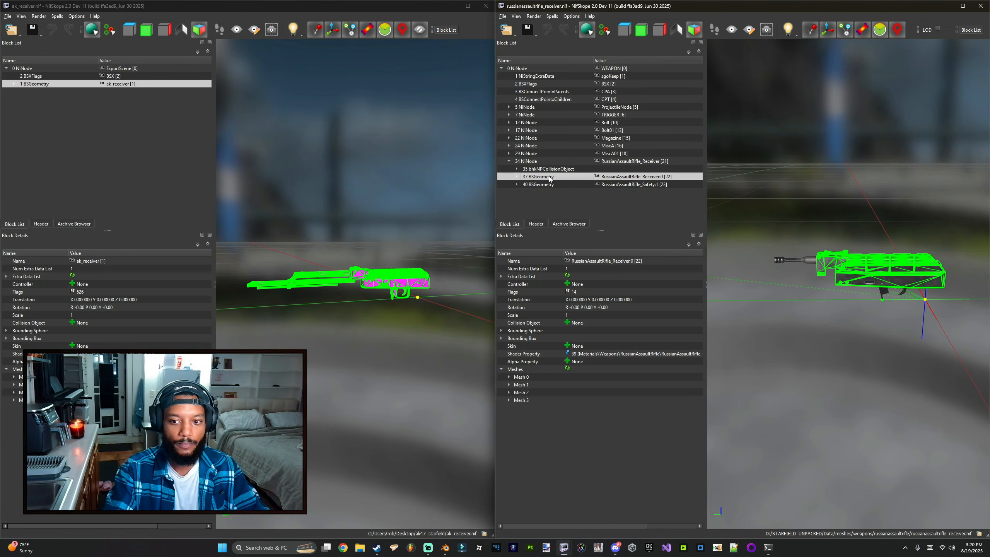
left_click(536, 162)
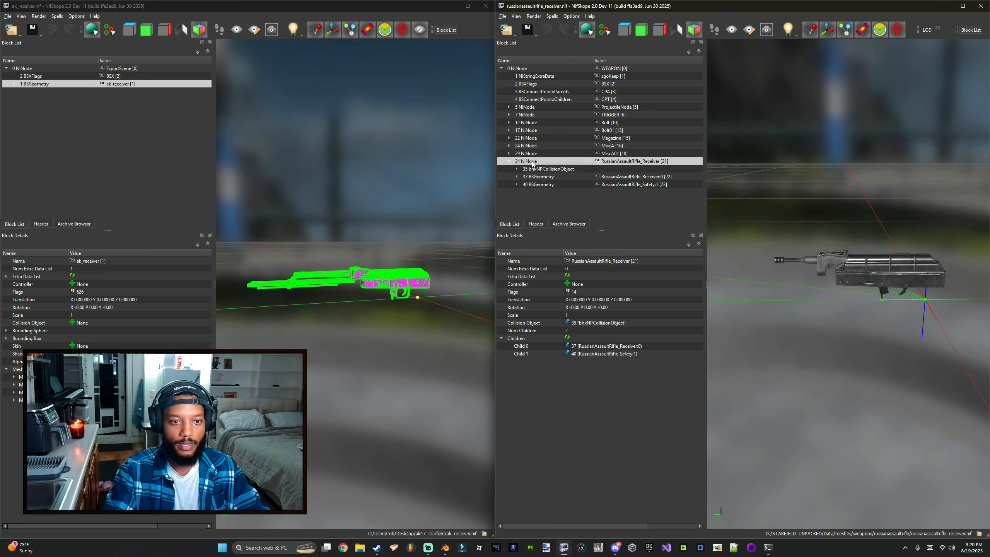
key("ctrl+v")
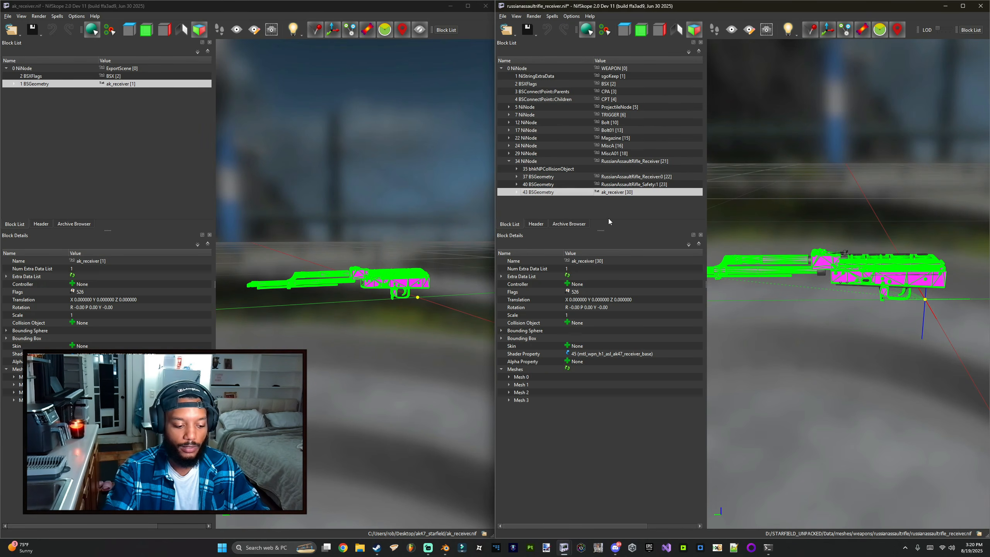
Step: Start saving the reference file under a new name and create a cod4_ak folder in Starfield\Data\meshes\weapons
left_click_drag(788, 232, 789, 228)
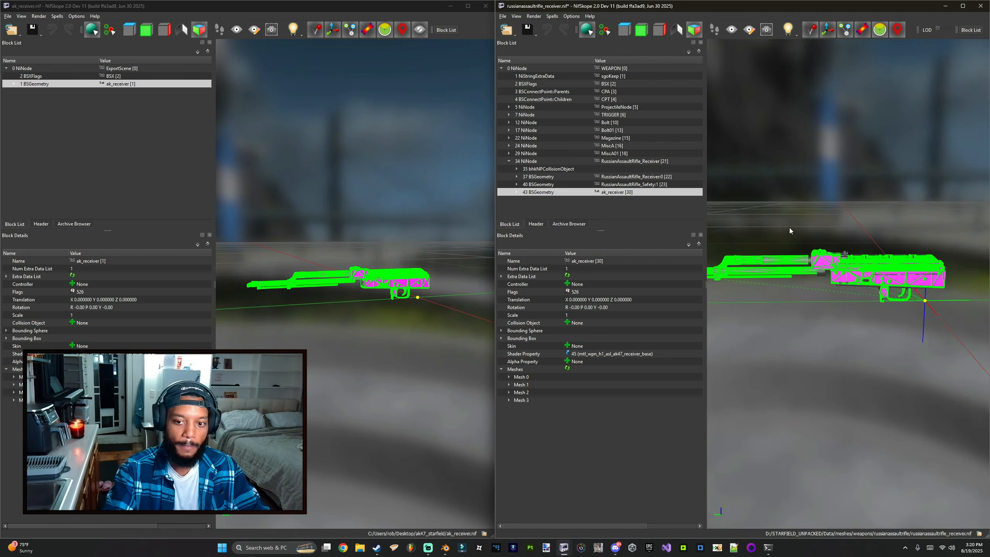
left_click(536, 35)
left_click(546, 51)
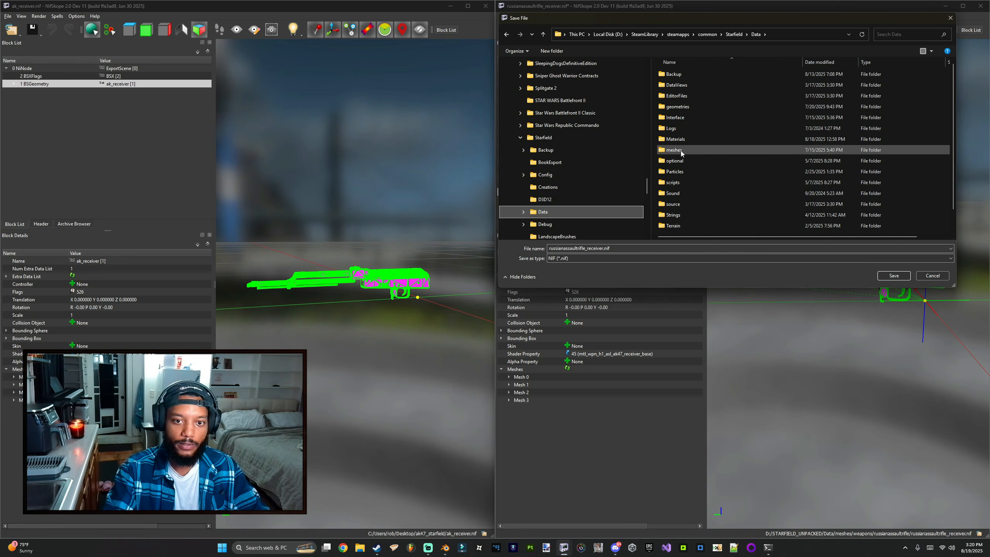
double_click(680, 152)
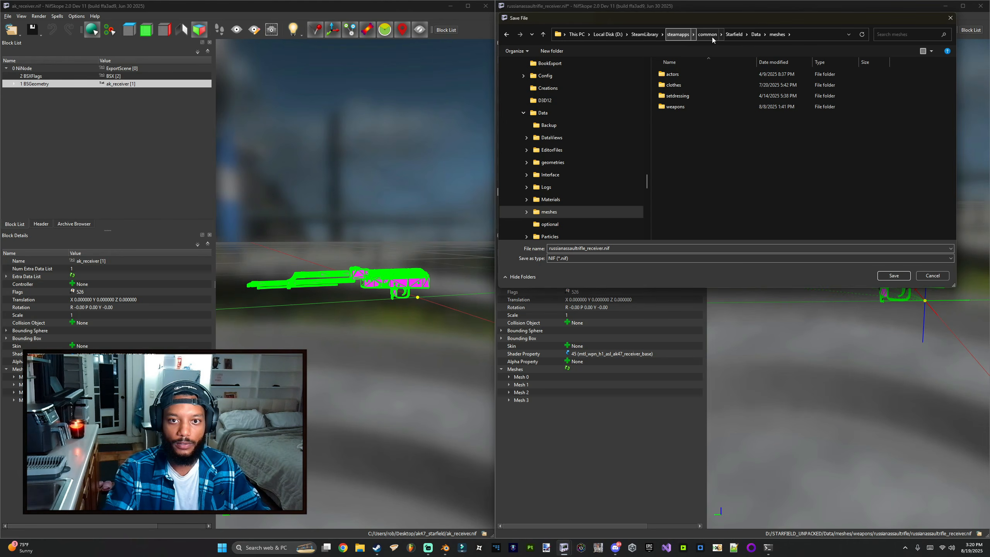
left_click(676, 109)
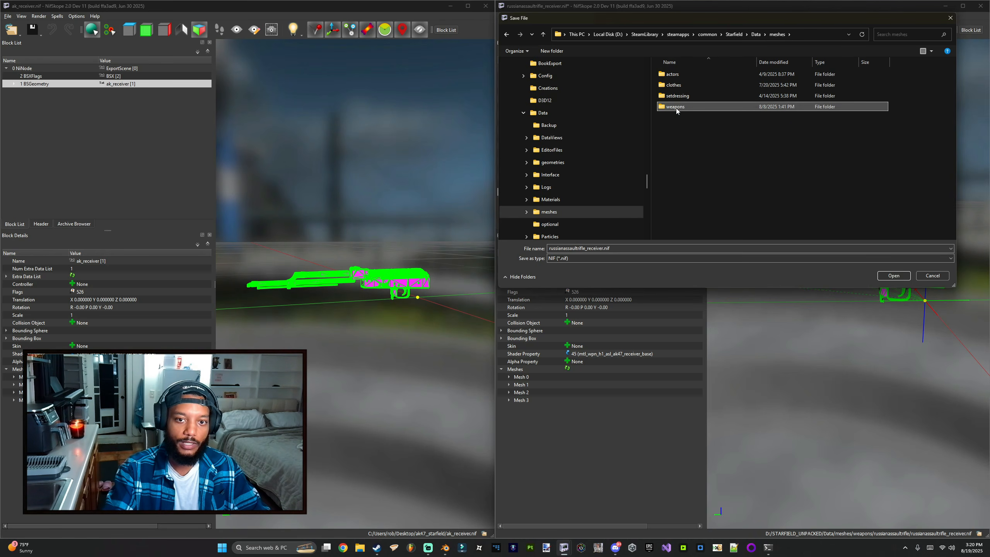
double_click(675, 108)
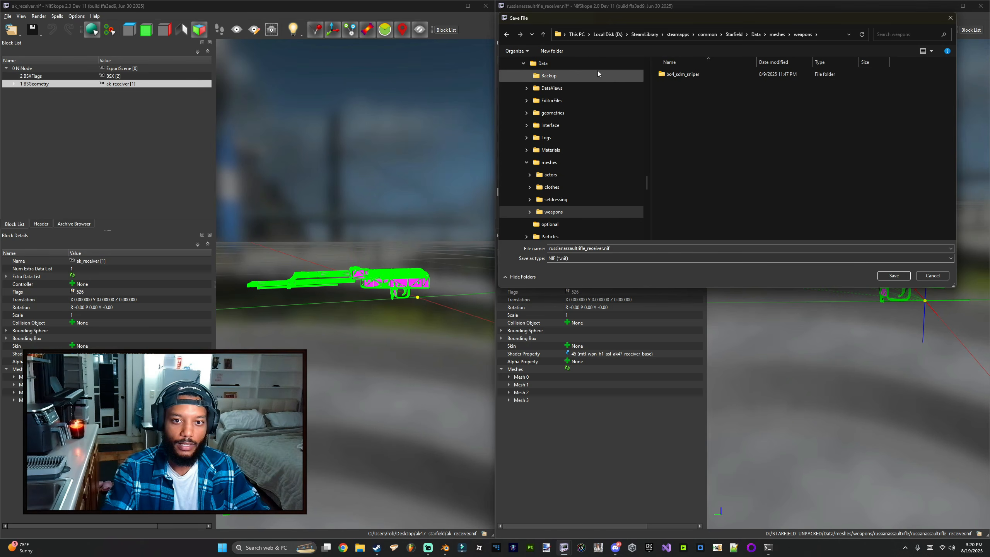
left_click(558, 51)
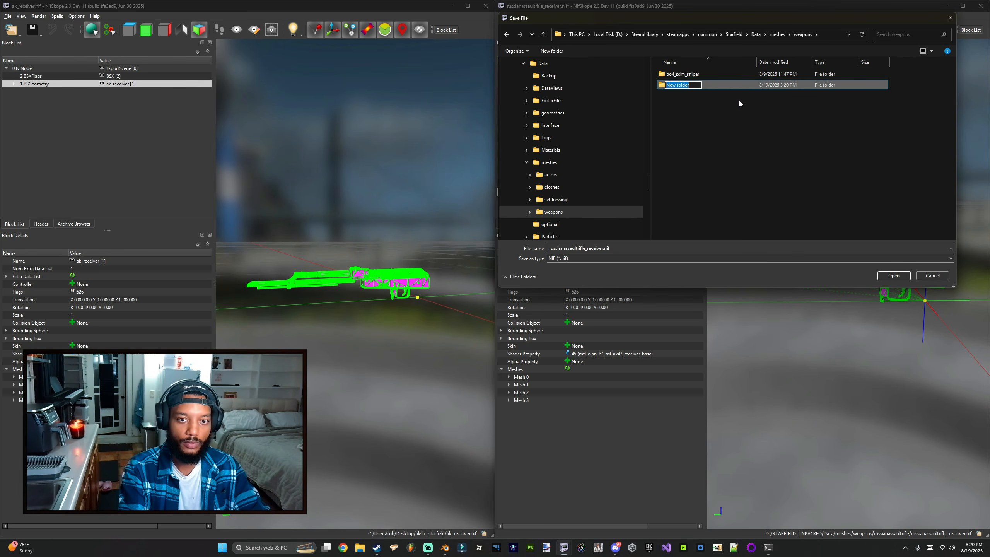
type("cod4")
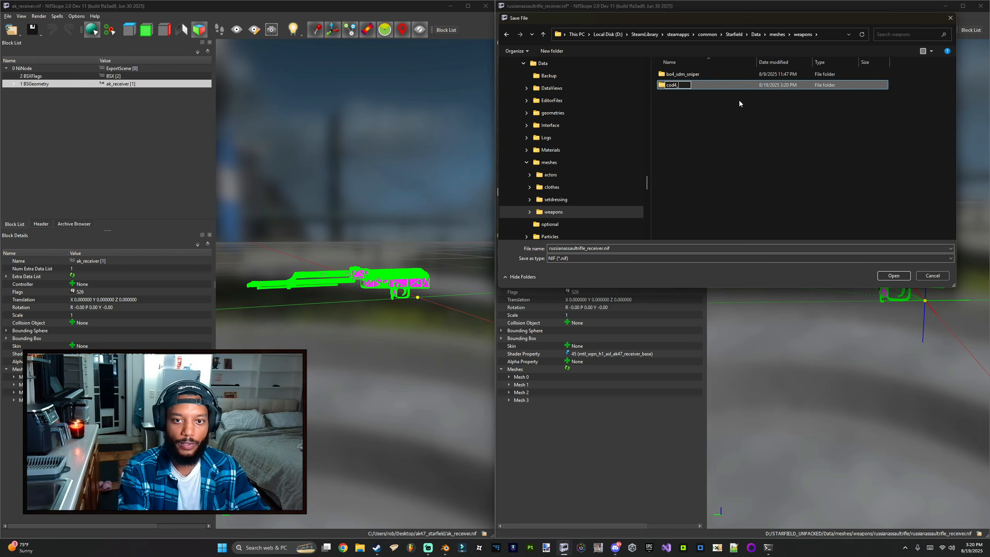
type("_")
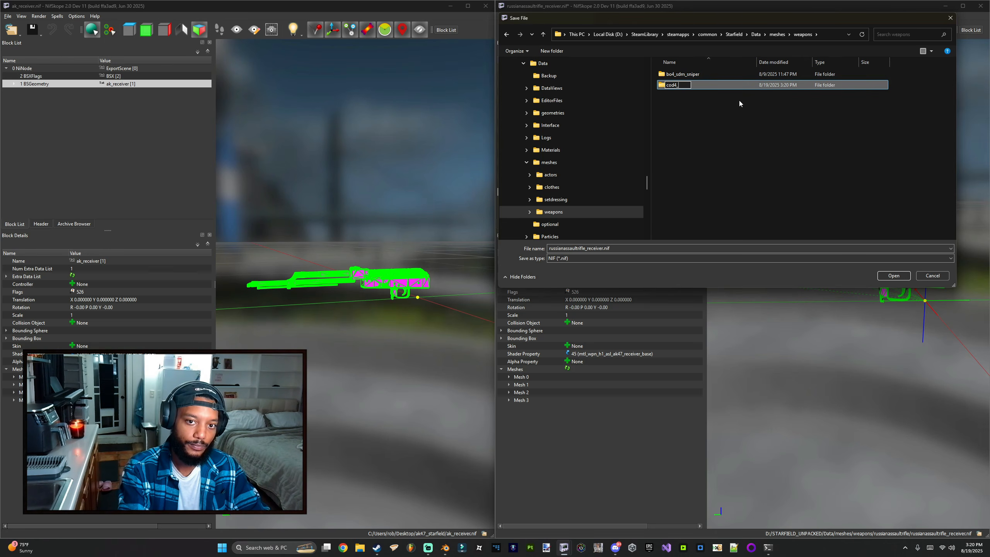
type("ak")
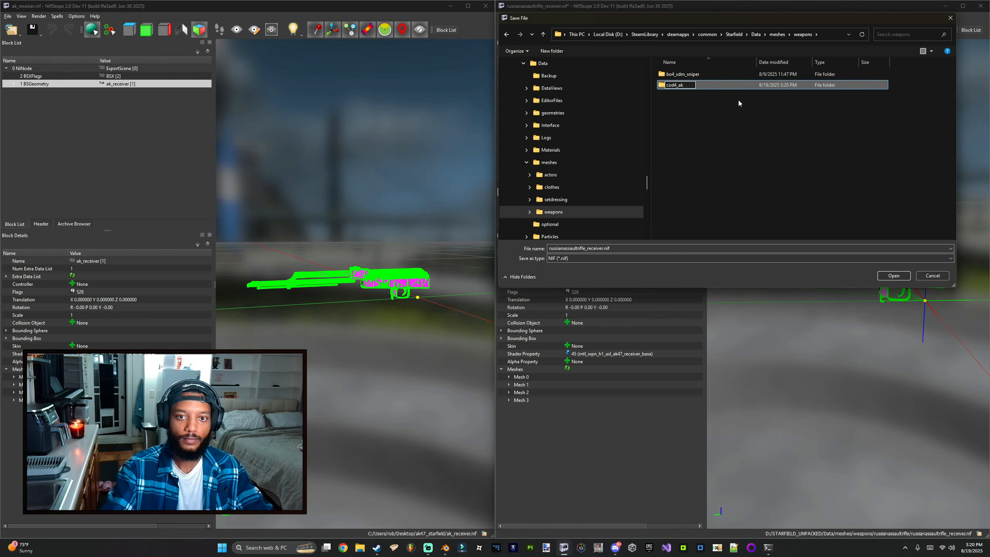
Step: Save the modified file as ak_receiver in the new cod4_ak folder
left_click(705, 88)
double_click(701, 87)
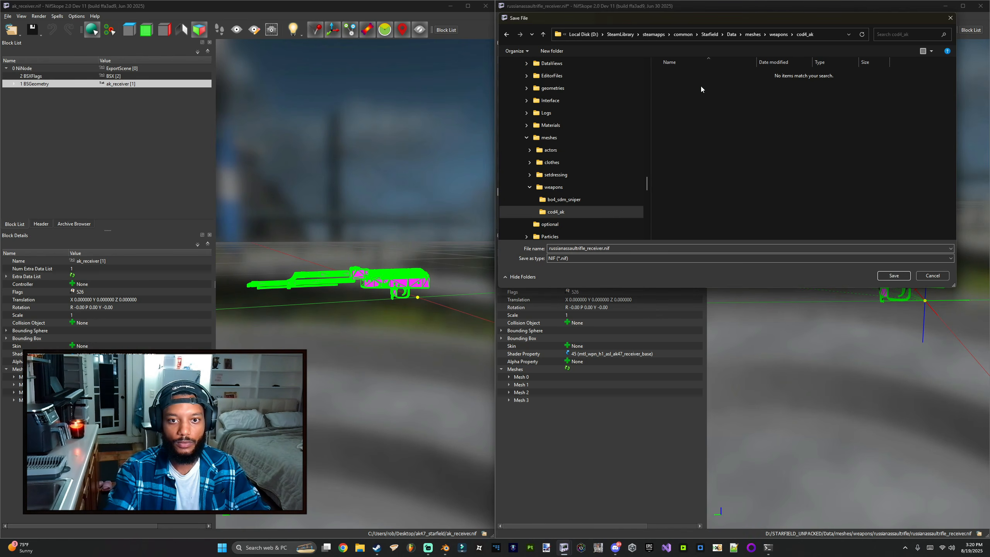
triple_click(568, 249)
key("BackSpace")
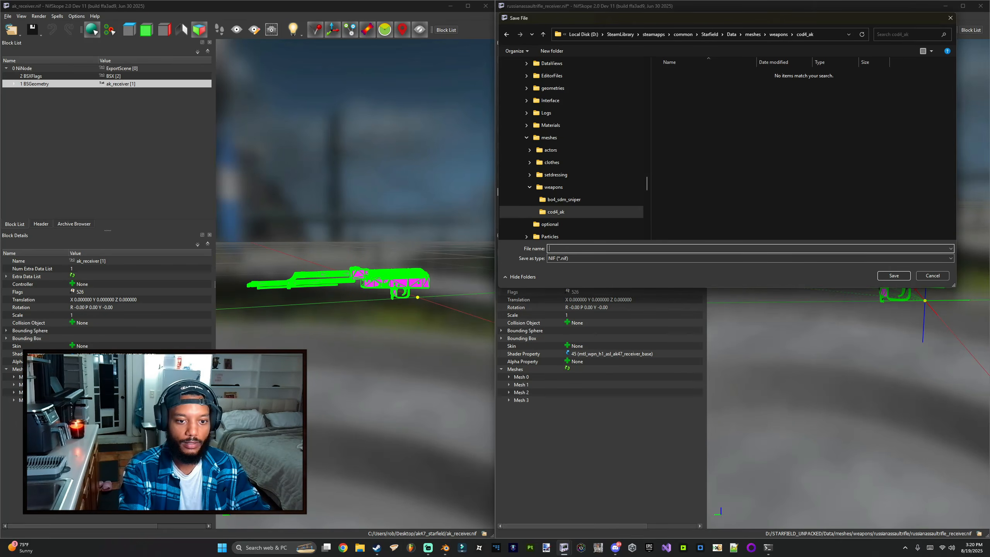
type("ak_receiver")
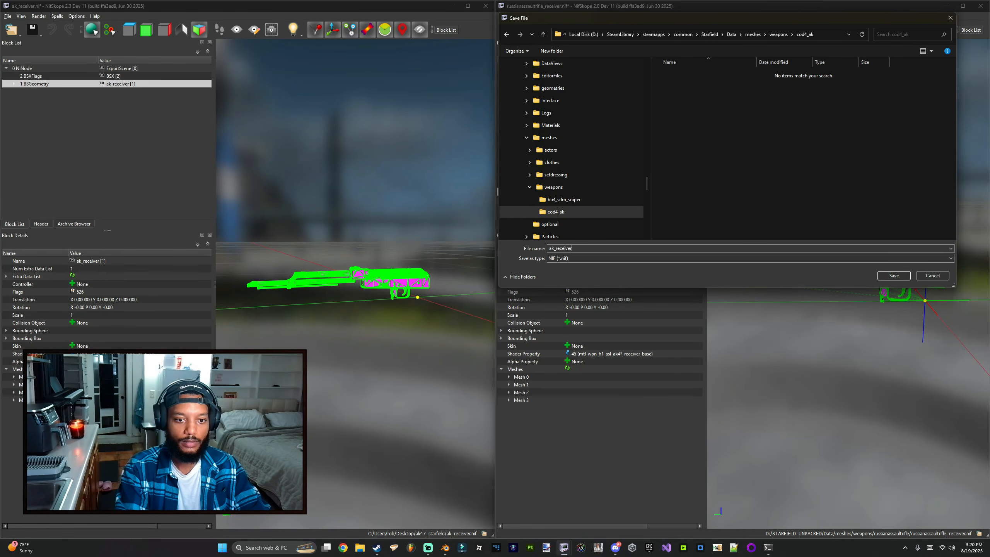
key("Return")
left_click(570, 273)
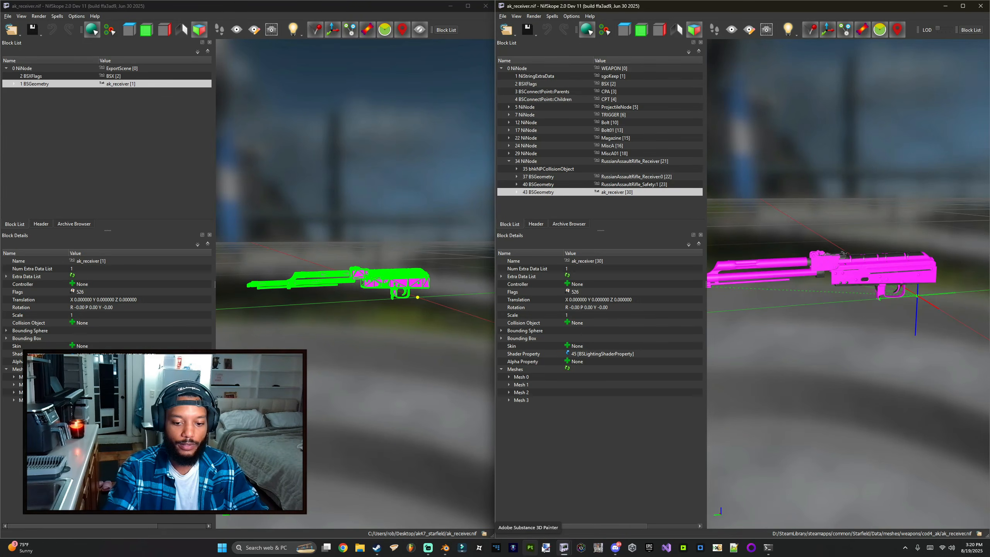
Step: Remove the original RussianAssaultRifle_Receiver0 geometry from the receiver node
right_click(376, 548)
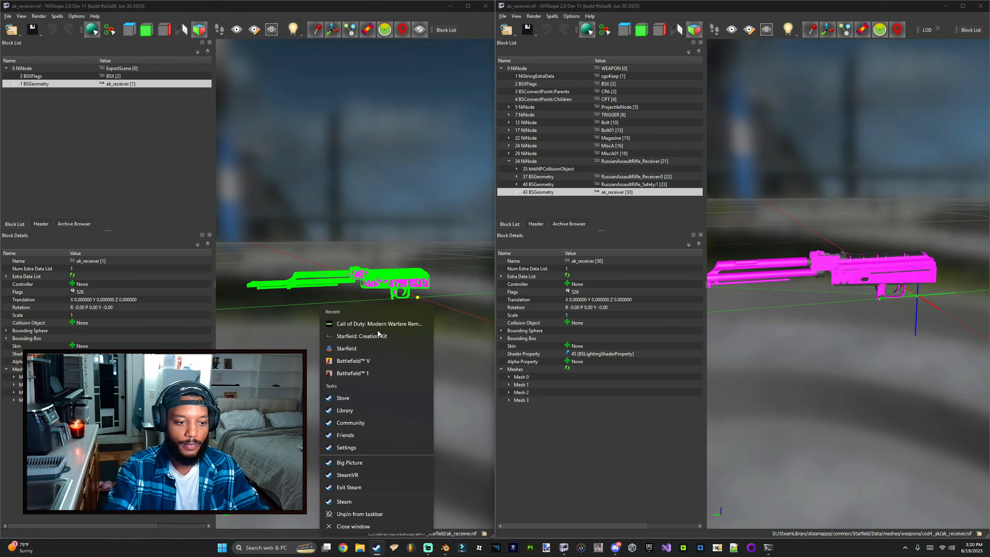
left_click(527, 505)
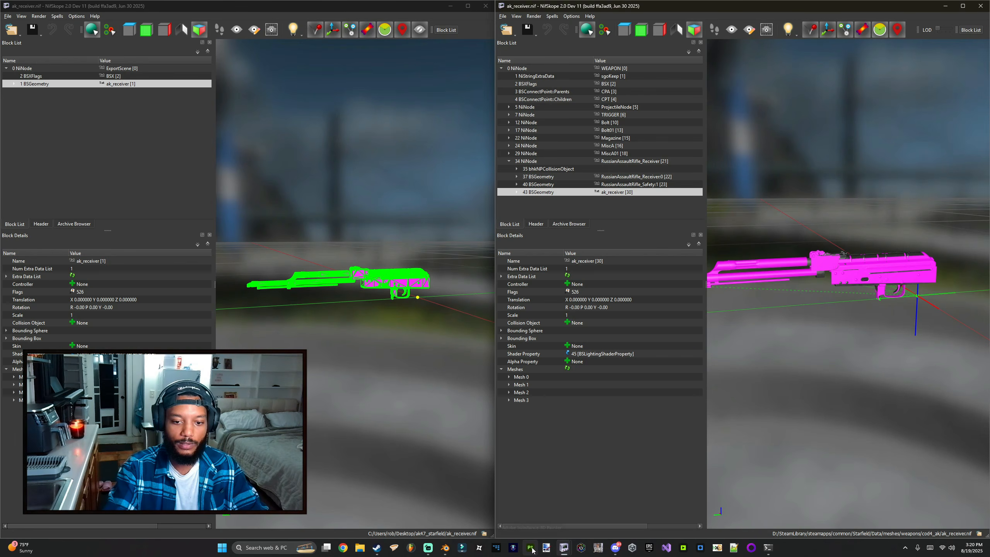
mouse_move(771, 417)
left_mouse_down()
mouse_move(729, 410)
mouse_move(787, 408)
mouse_move(781, 412)
mouse_move(813, 385)
mouse_move(857, 380)
mouse_move(867, 259)
mouse_move(821, 334)
mouse_move(785, 331)
mouse_move(852, 271)
left_mouse_up()
left_click(862, 263)
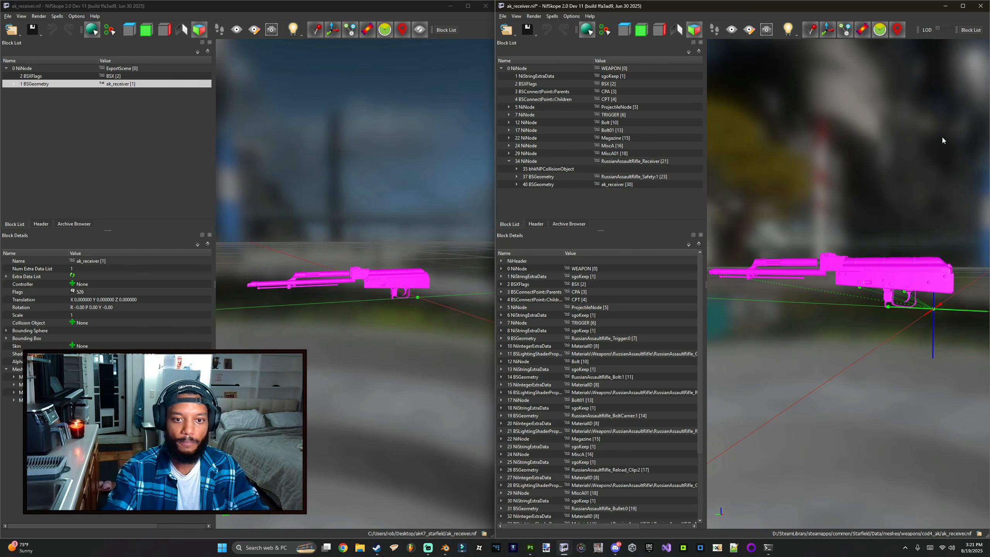
Step: Inspect how the ak_receiver mesh lines up with the reference bolt carrier and other parts
left_click_drag(832, 206, 738, 205)
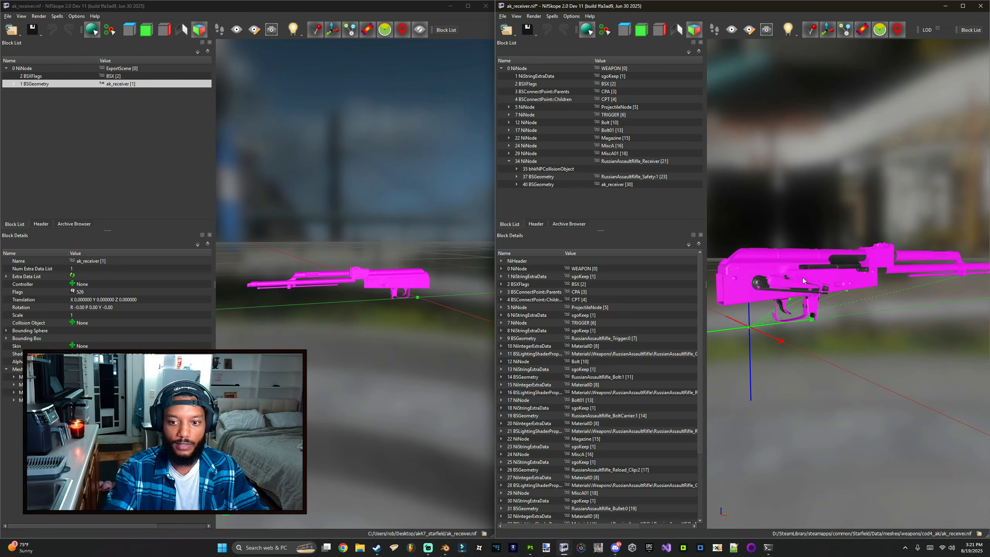
left_click(841, 269)
left_click_drag(842, 270, 816, 277)
scroll(812, 278, "up", 2)
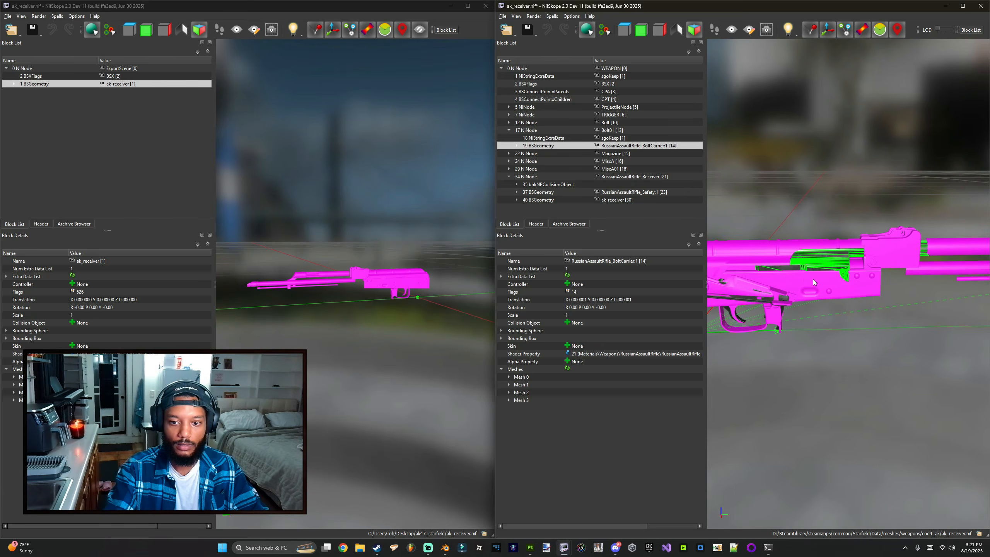
left_click(812, 278)
left_click(816, 260)
left_click_drag(823, 212, 819, 295)
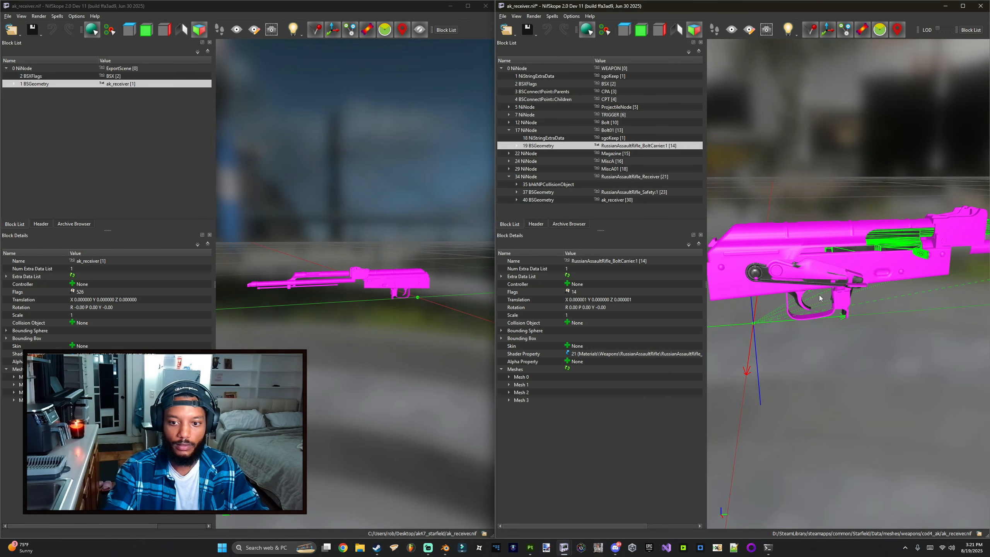
Step: Delete the RussianAssaultRifle_Safety1 geometry from the receiver node, leaving ak_receiver as its only mesh
left_click(759, 276)
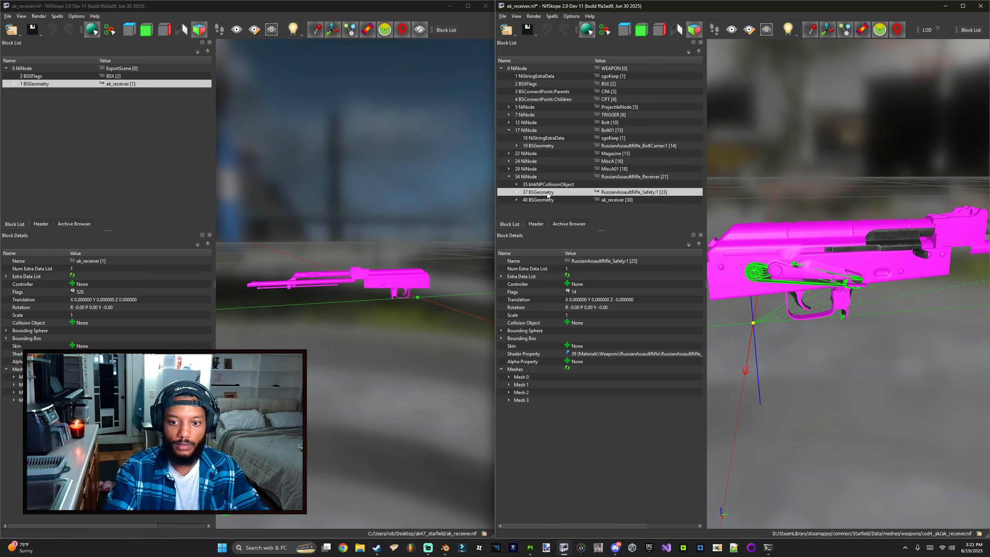
left_click(817, 265)
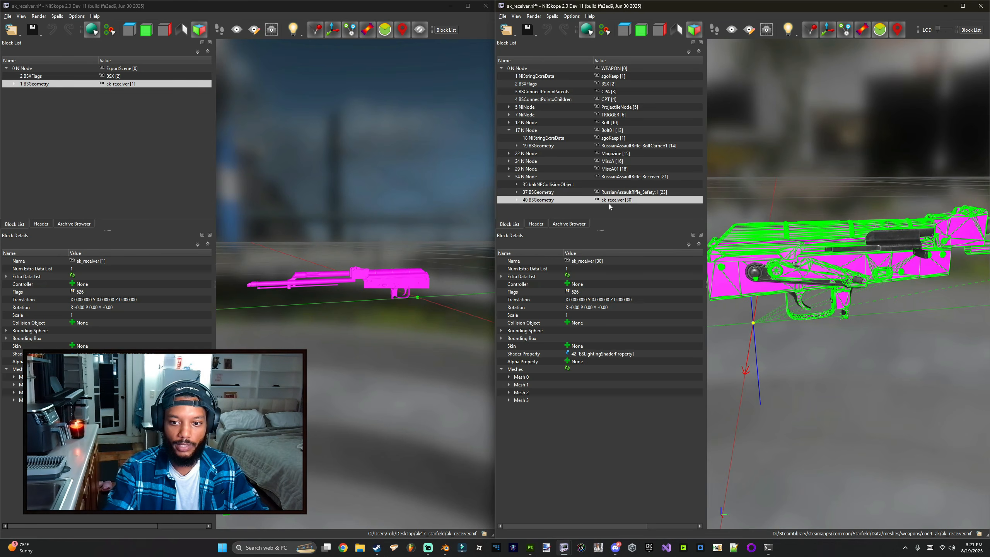
left_click(553, 192)
key("ctrl+Delete")
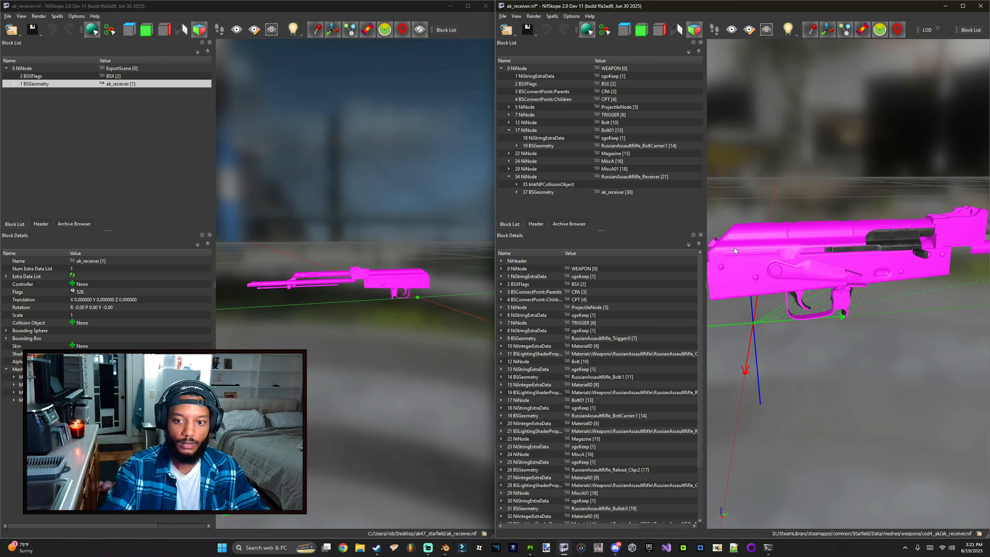
Step: Save the ak_receiver file and close both NifSkope windows
left_click_drag(733, 248, 902, 184)
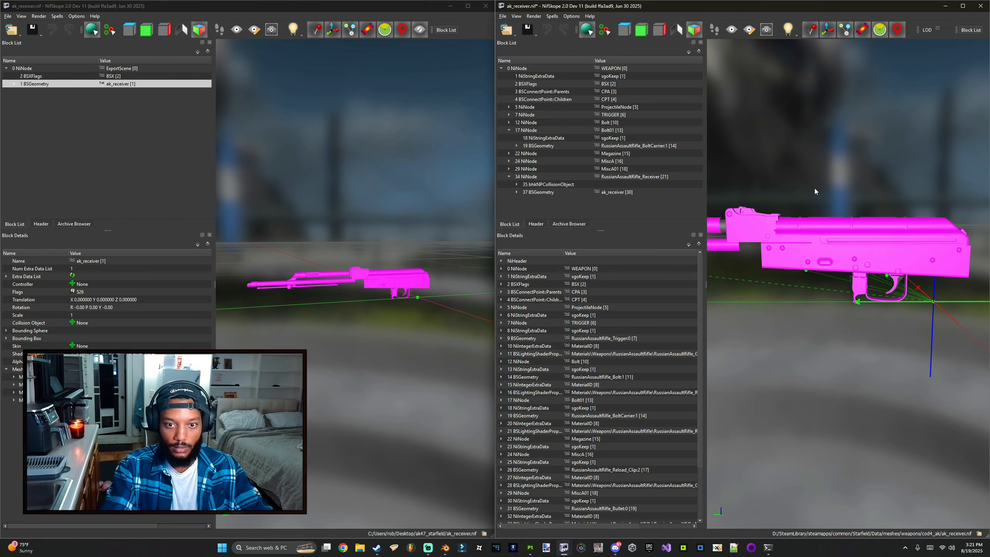
key("ctrl+s")
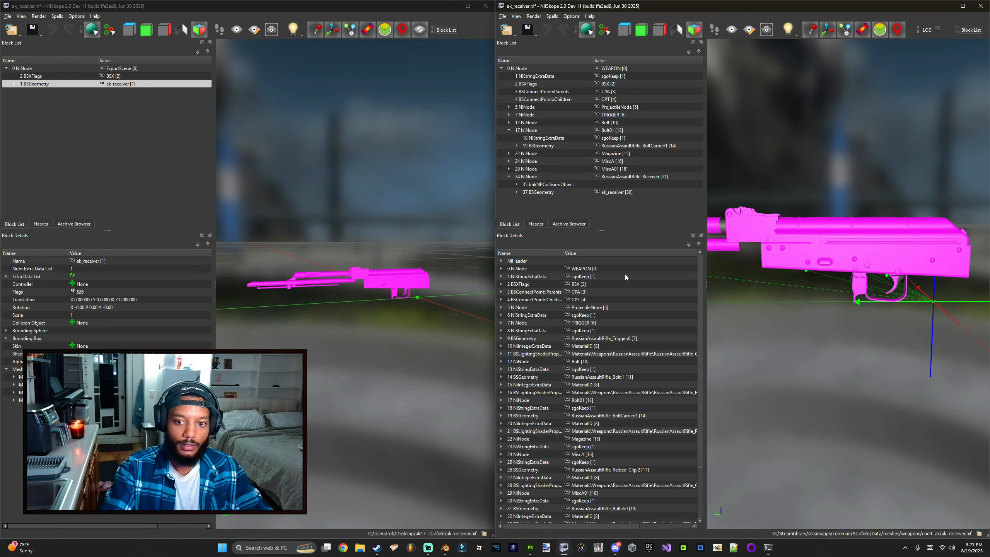
scroll(763, 220, "down", 5)
left_click_drag(779, 225, 820, 221)
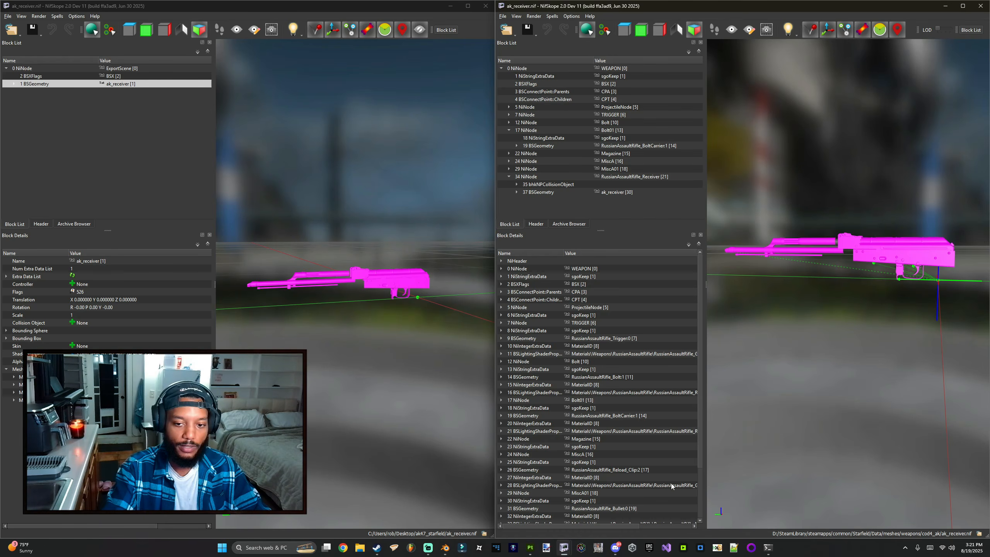
left_click(450, 6)
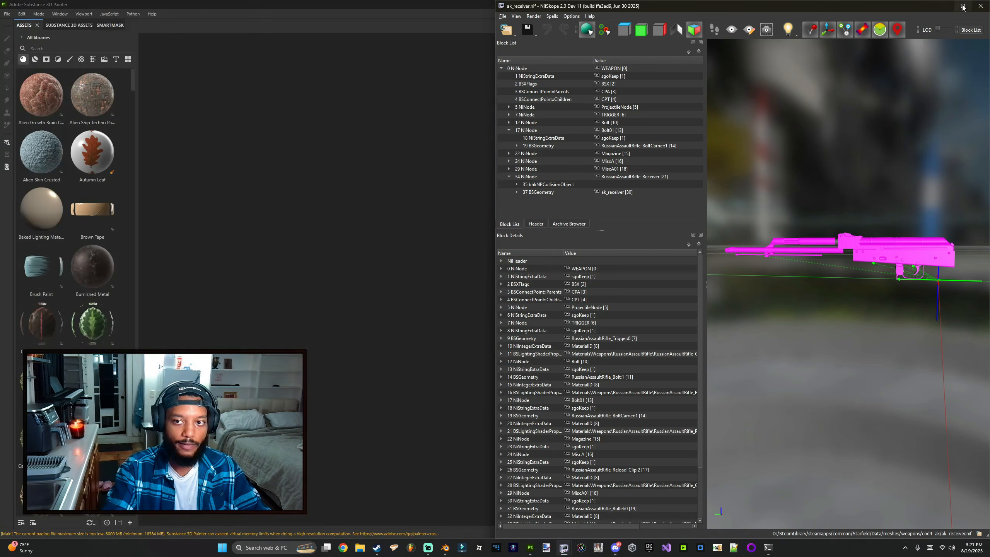
left_click(944, 6)
Step: Switch to Blender and deselect all objects in the AK-47 scene
left_click(445, 547)
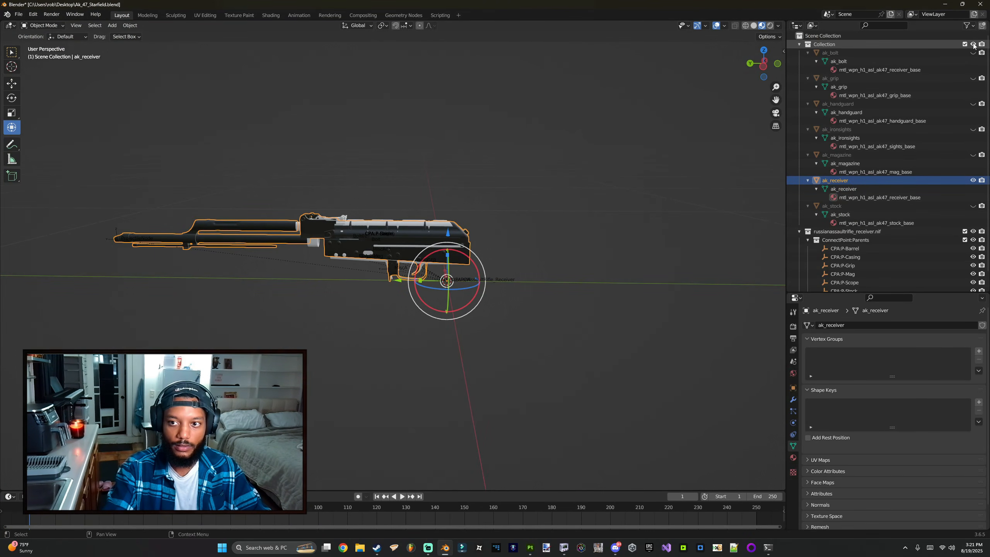
key("alt+a")
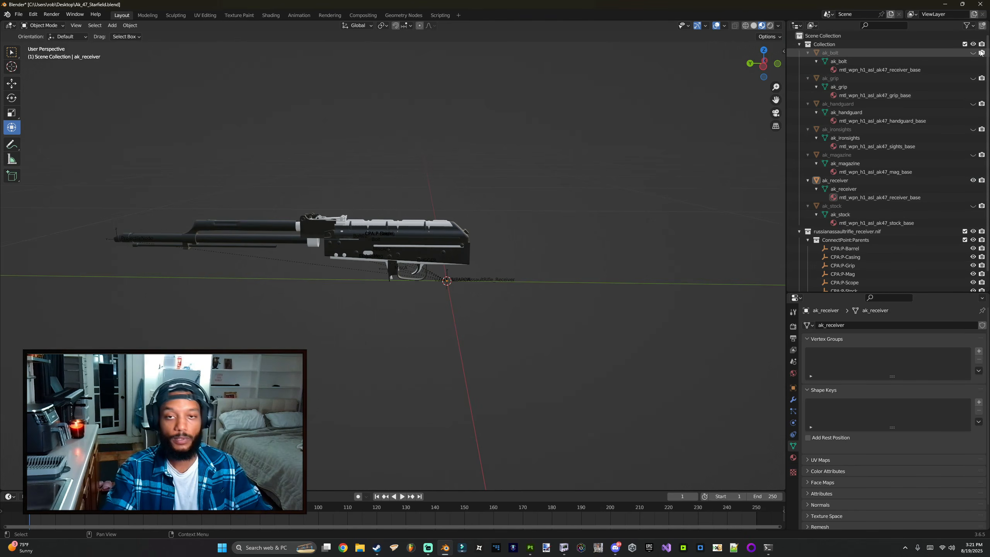
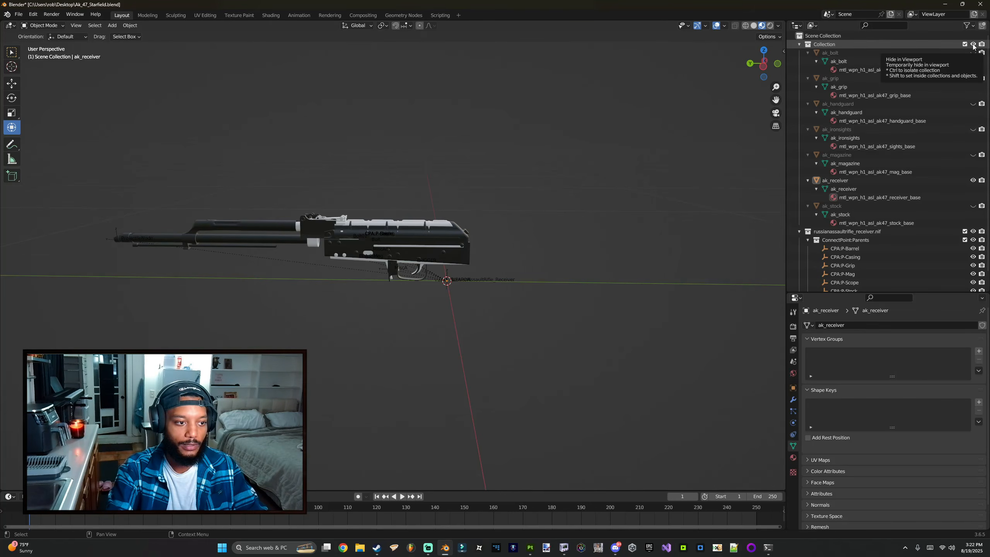
Step: Unhide all the AK part collections and exclude the russianassaultrifle_receiver.nif reference collection from the scene
left_click(973, 44, "shift")
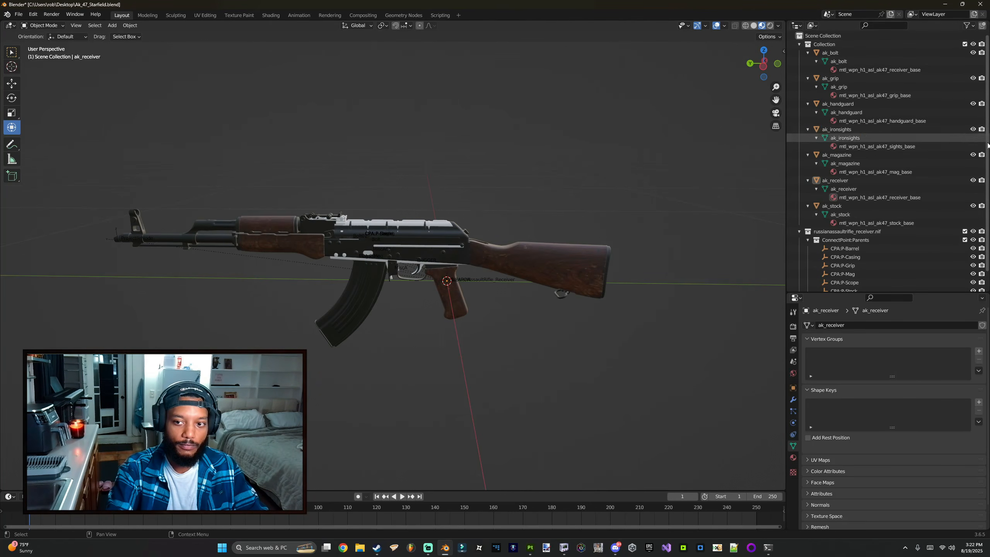
left_click(799, 232)
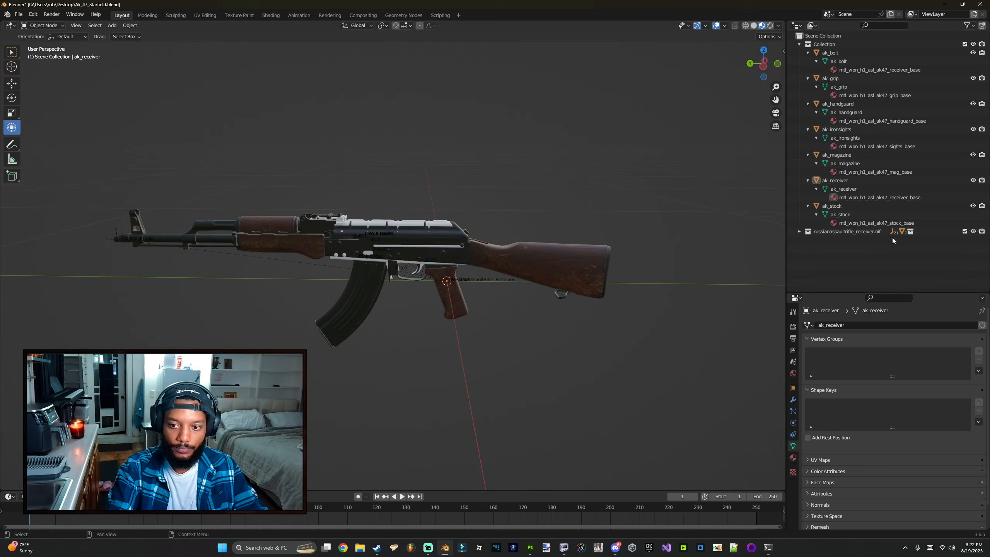
left_click(964, 231)
Step: Select all AK parts and export them as Wavefront OBJ Ak_47_Starfield.obj into the ak47_starfield folder
mouse_move(562, 184)
middle_mouse_down()
mouse_move(529, 178)
mouse_move(545, 179)
middle_mouse_up()
middle_click_drag(452, 223, 463, 211)
key("a")
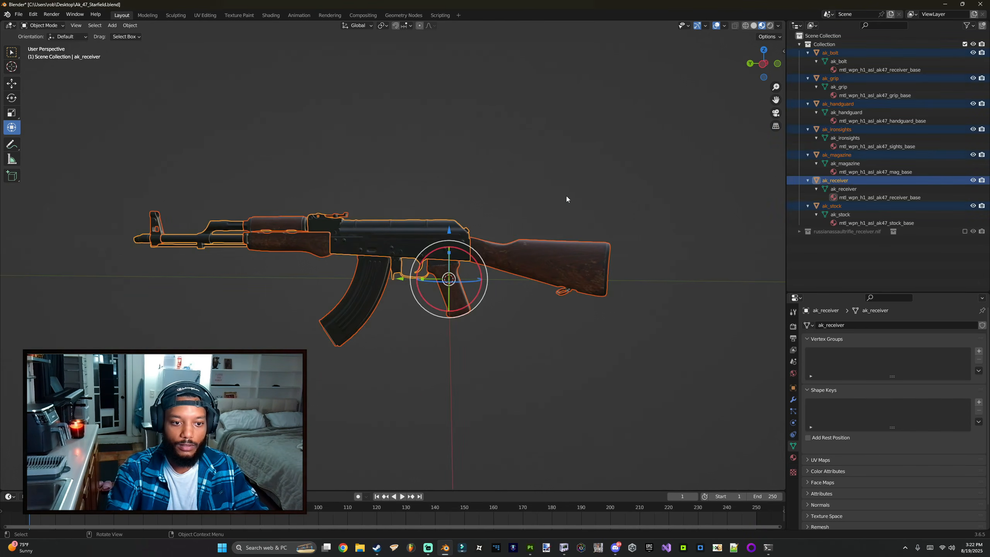
left_click(18, 14)
mouse_move(51, 136)
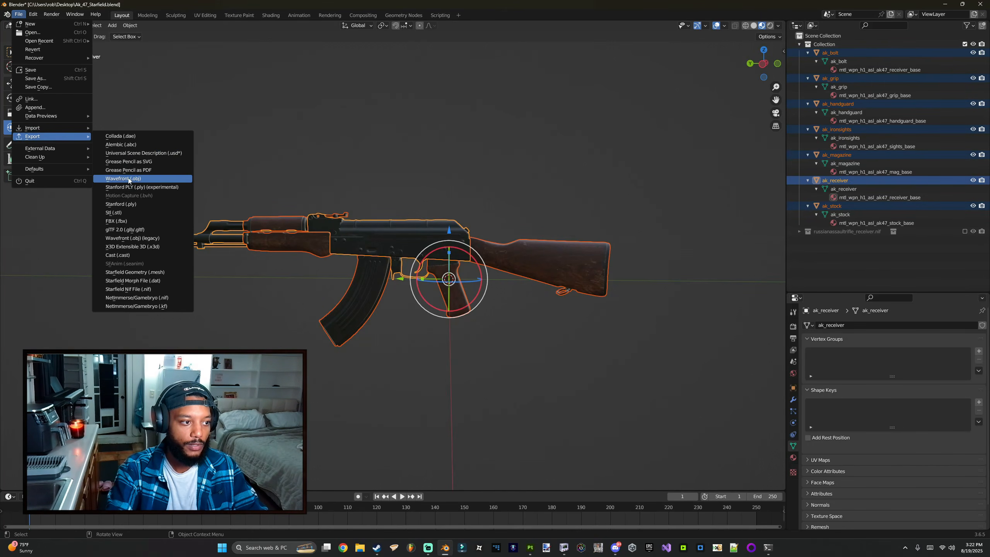
left_click(140, 180)
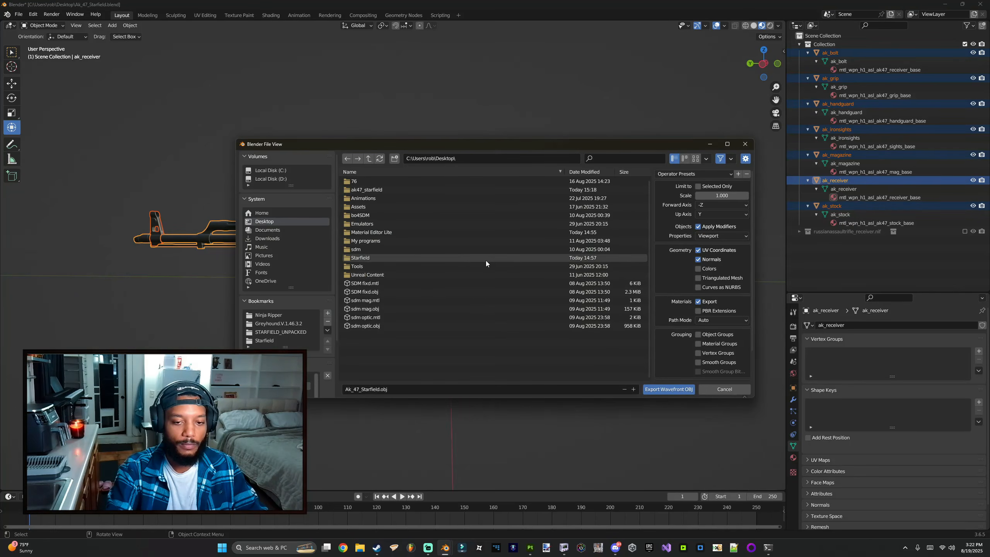
double_click(388, 189)
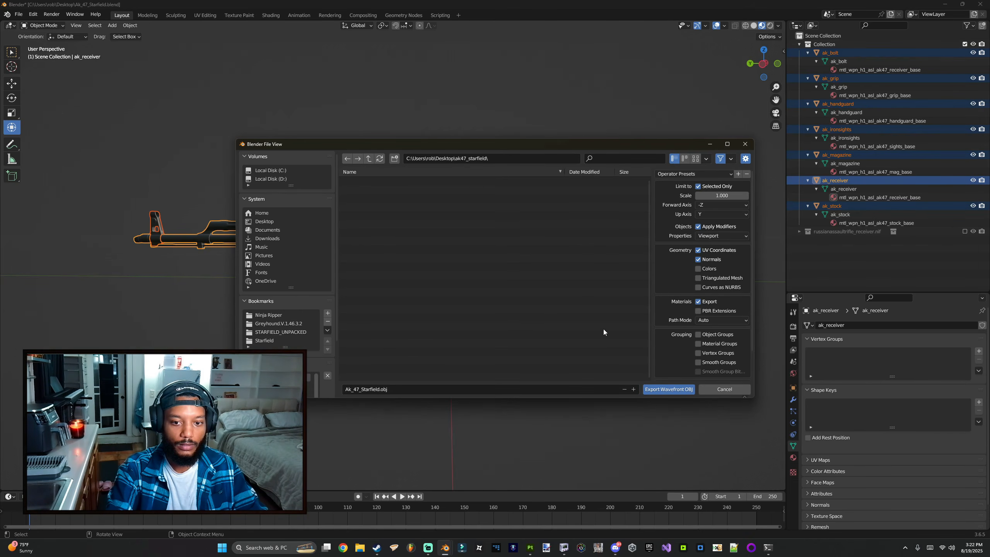
left_click(667, 389)
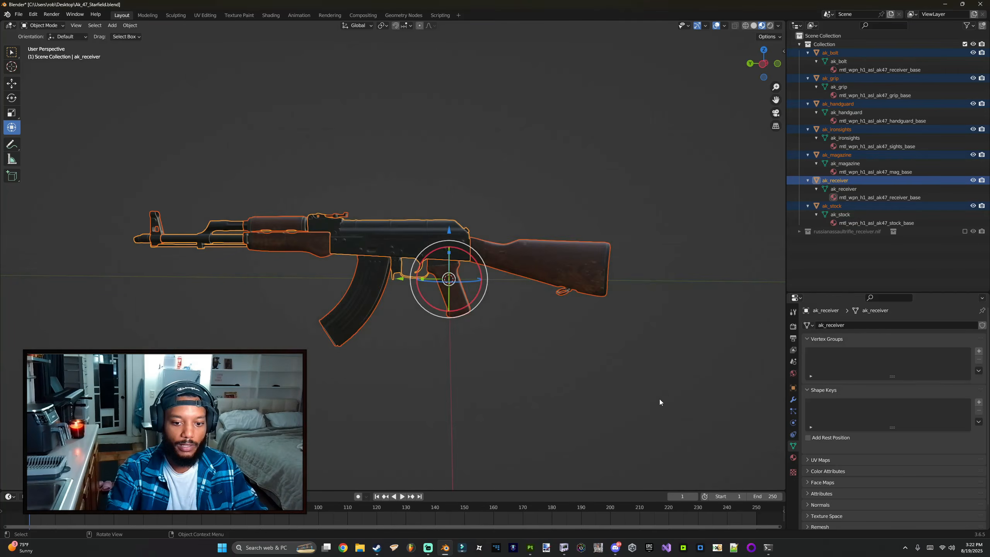
Step: Switch to Adobe Substance 3D Painter
middle_click_drag(503, 314, 425, 413)
left_click(530, 547)
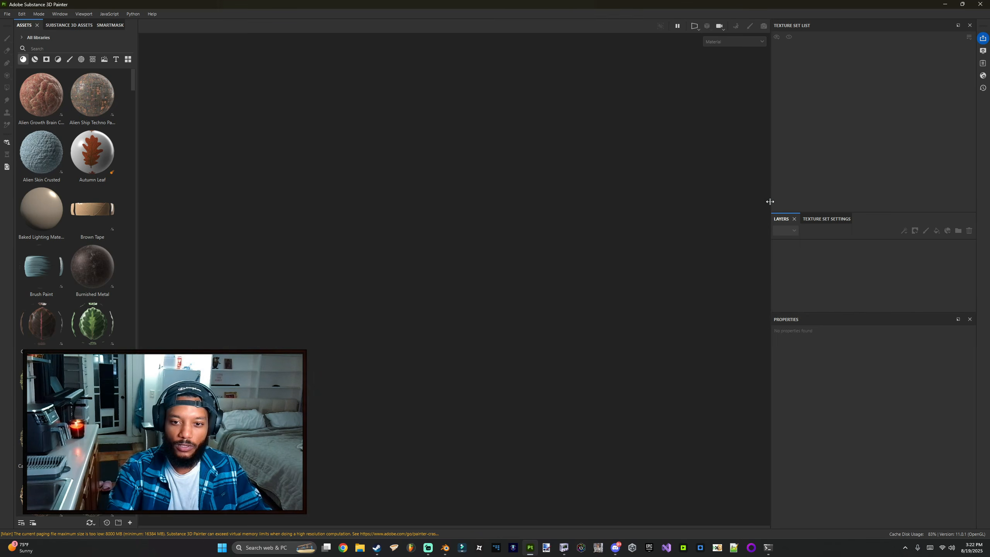
left_click_drag(770, 202, 770, 202)
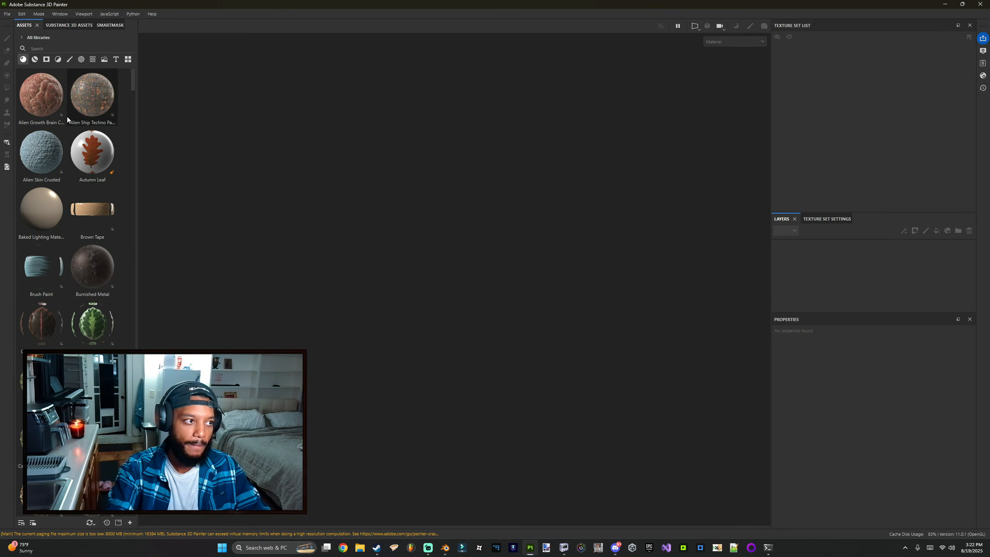
Step: Create a new project at 2048 resolution from the Ak_47_Starfield.obj mesh in the ak47_starfield folder
left_click(12, 14)
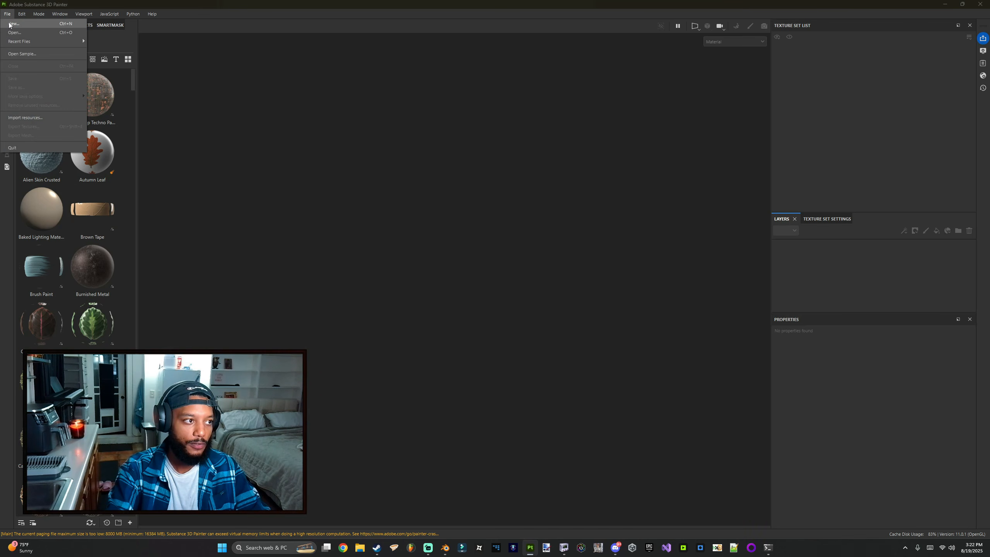
left_click(19, 22)
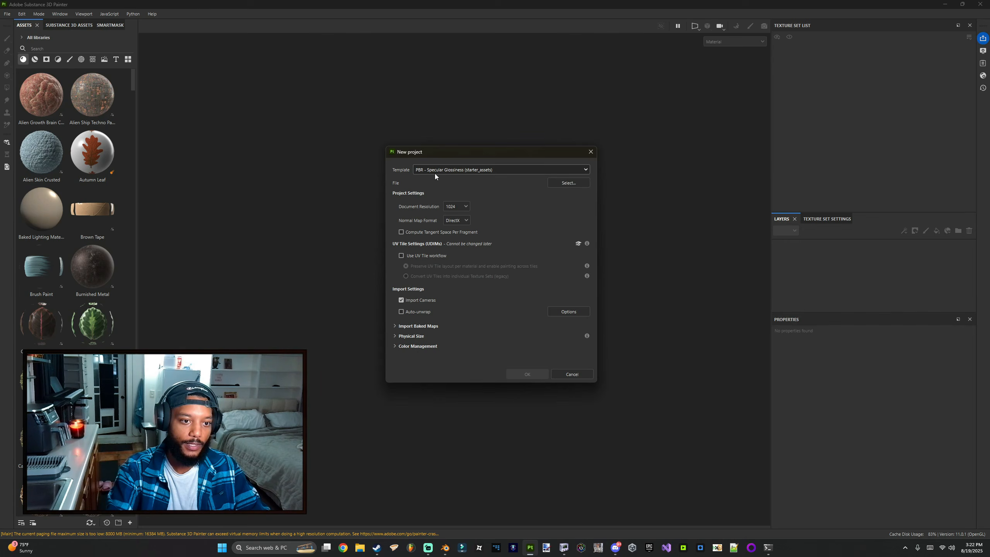
left_click(456, 206)
left_click(453, 245)
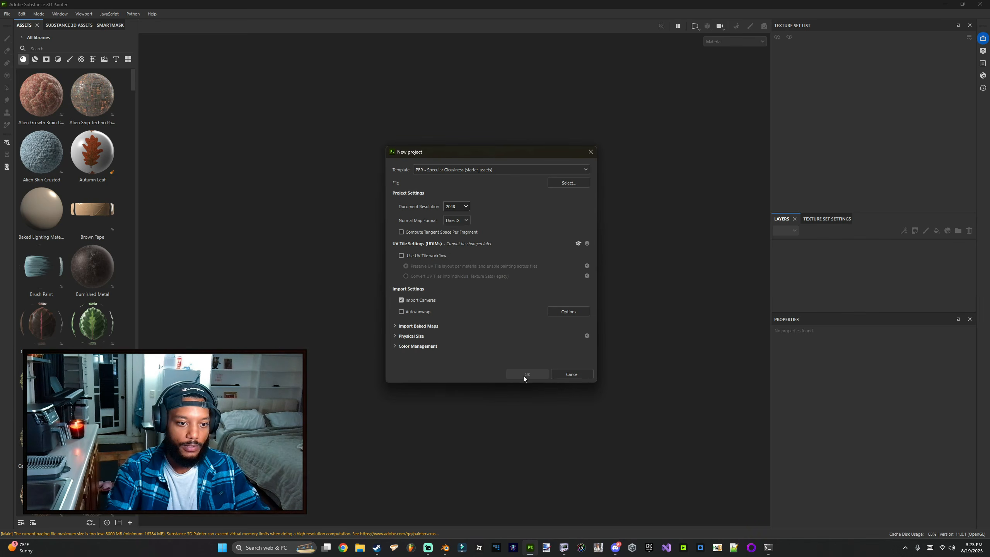
left_click(569, 183)
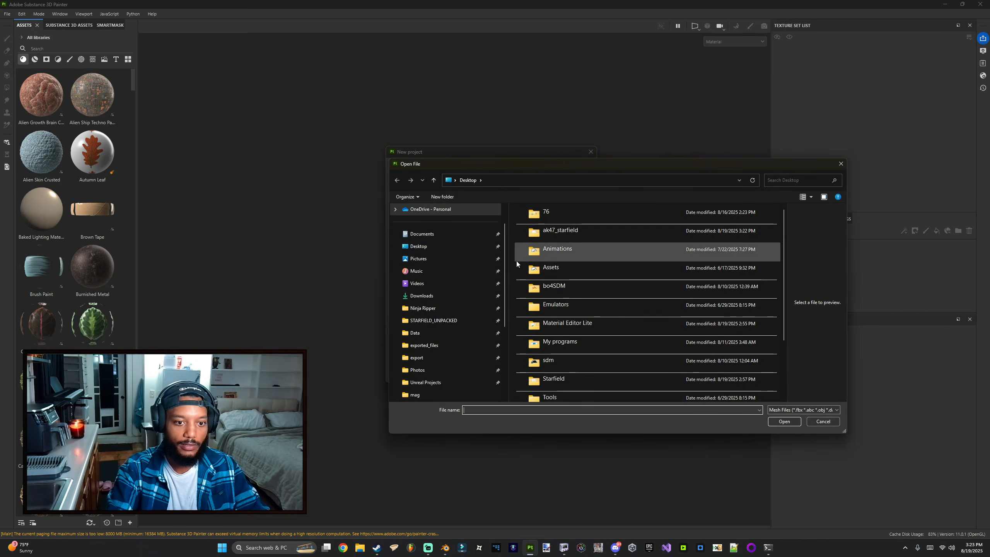
double_click(562, 232)
double_click(553, 221)
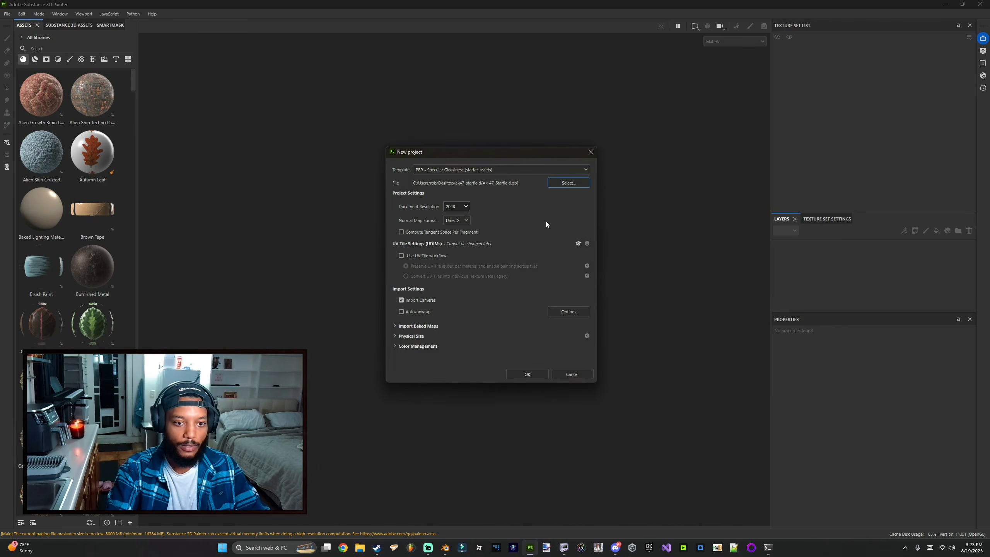
left_click(543, 374)
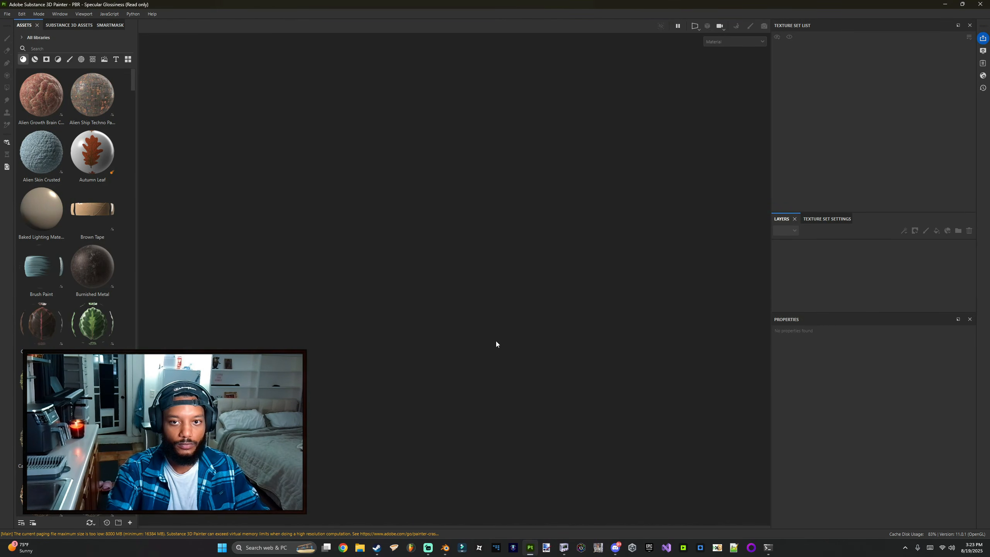
Step: Change the project's main shader to pbr-metal-rough in the shader settings
left_click_drag(559, 336, 525, 278, "alt")
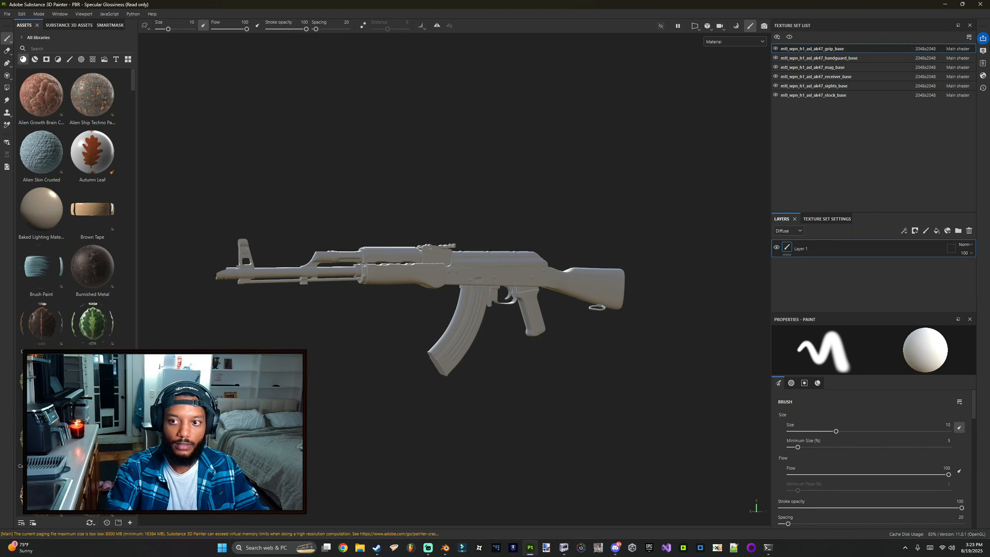
scroll(520, 239, "up", 2)
scroll(520, 239, "down", 4)
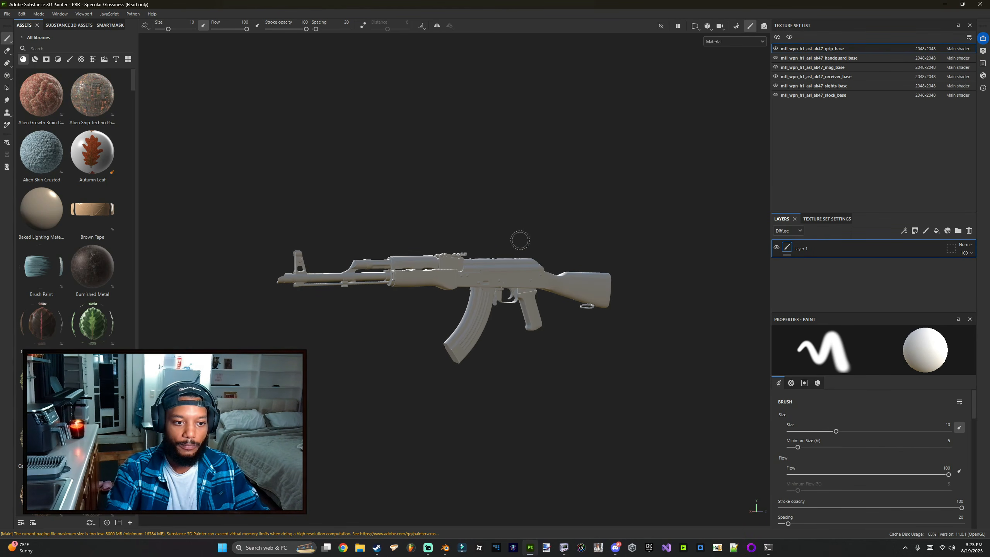
scroll(519, 239, "up", 2)
left_click_drag(515, 232, 538, 212, "alt")
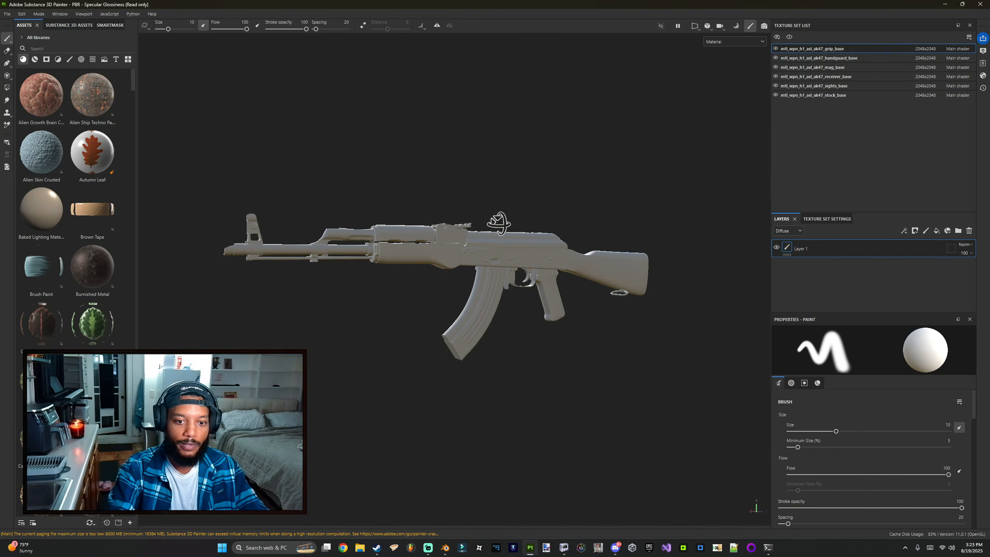
left_click_drag(508, 223, 526, 224, "alt")
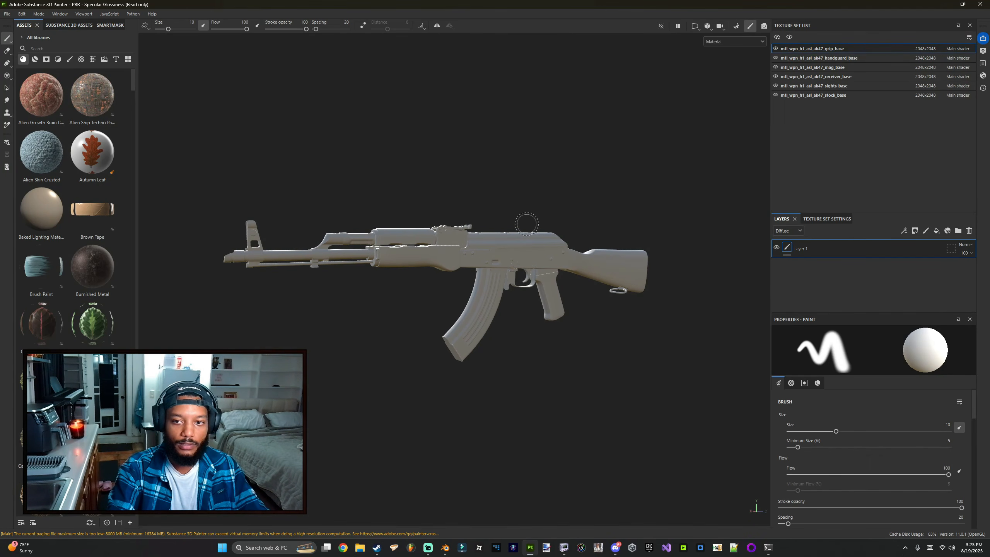
left_click(982, 77)
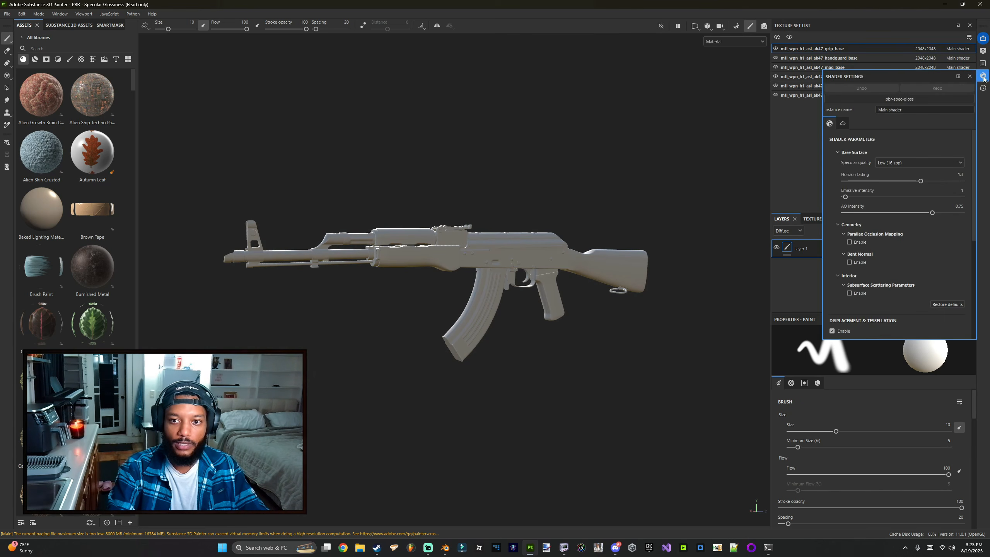
left_click(902, 98)
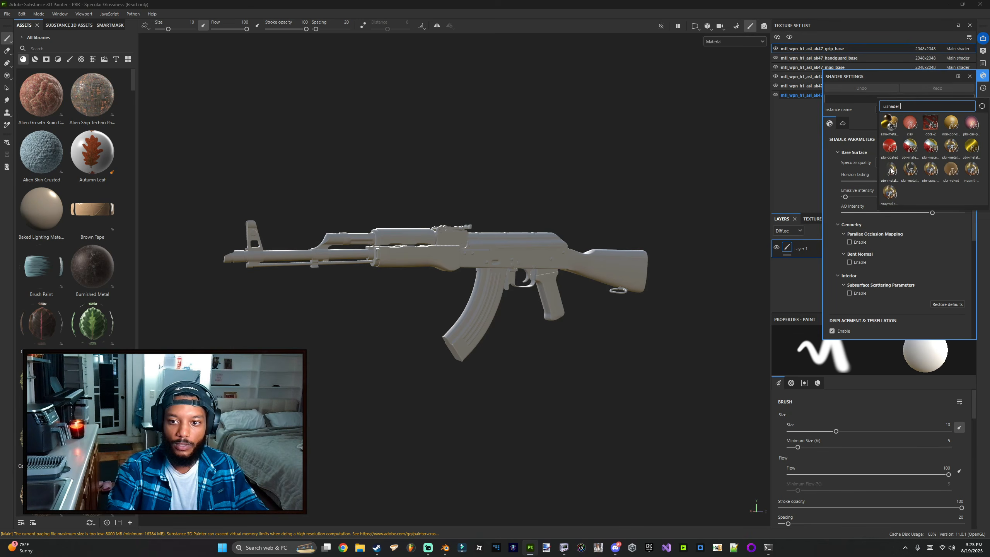
mouse_move(891, 170)
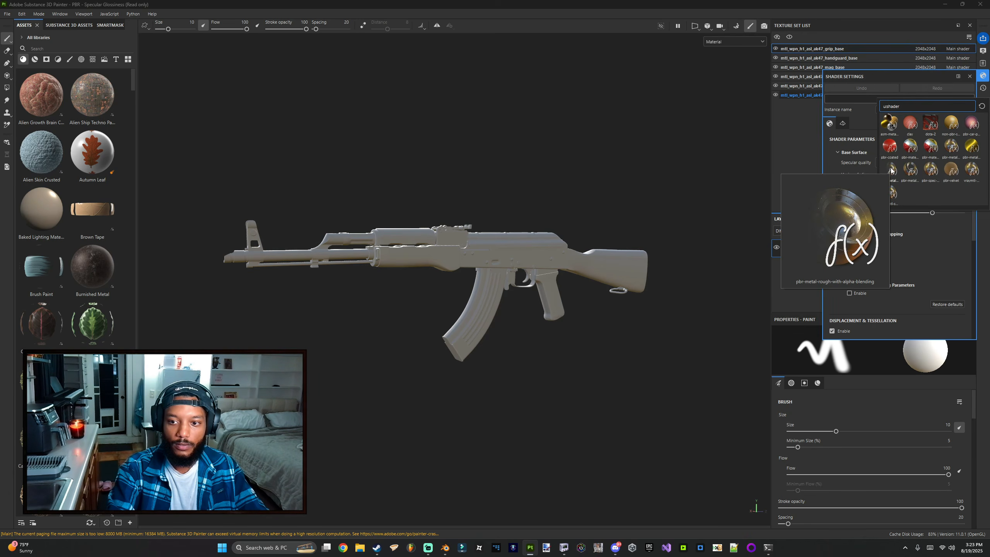
mouse_move(951, 147)
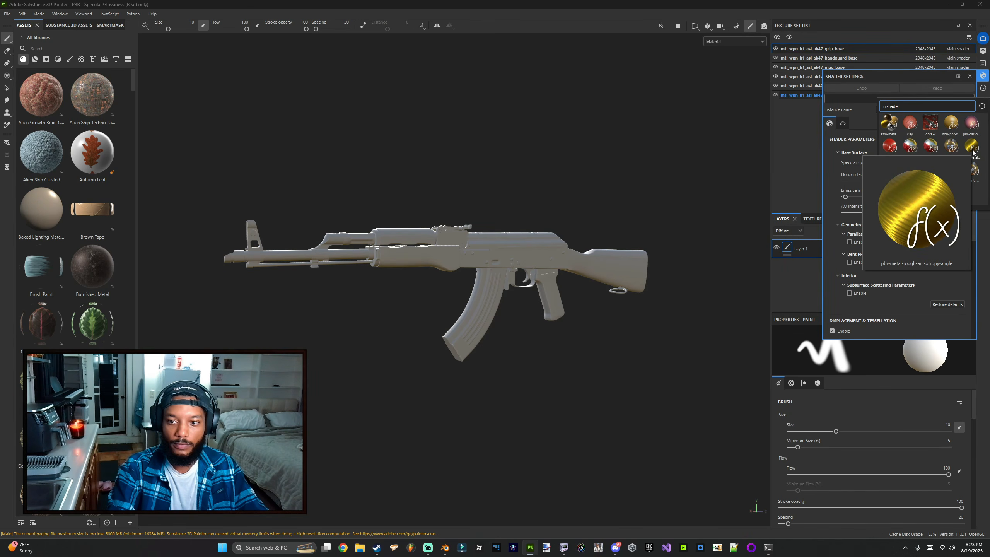
left_click(952, 146)
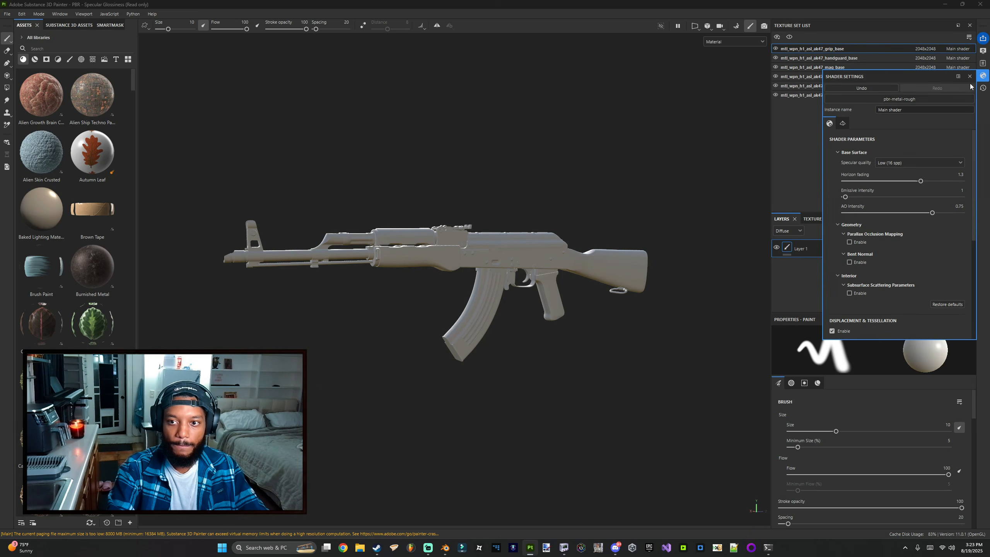
left_click(983, 77)
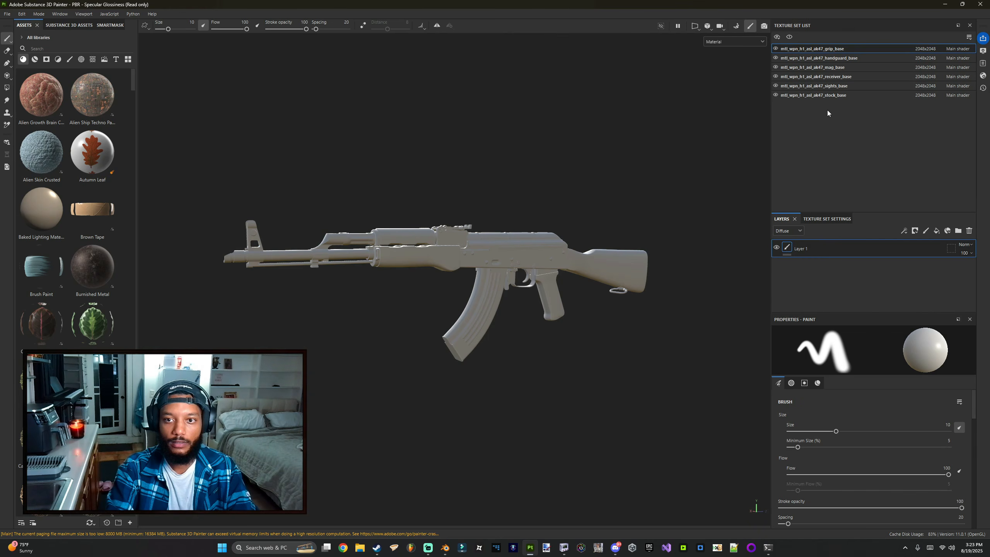
Step: Delete the default paint layer from the handguard, mag, receiver, sights and stock texture sets
left_click(833, 60)
left_click(834, 61)
key("Delete")
left_click(834, 68)
key("Delete")
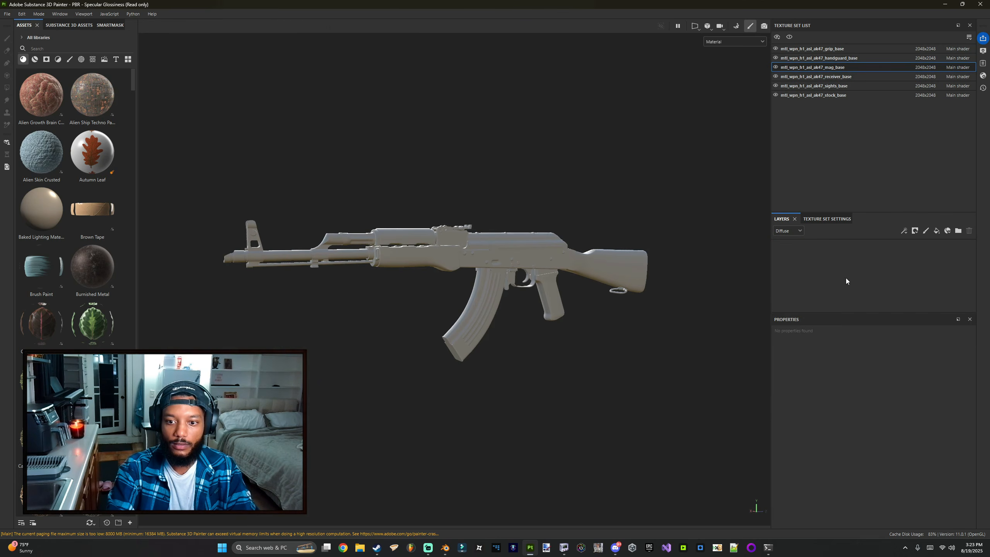
left_click(841, 78)
key("Delete")
left_click(826, 86)
left_click(821, 249)
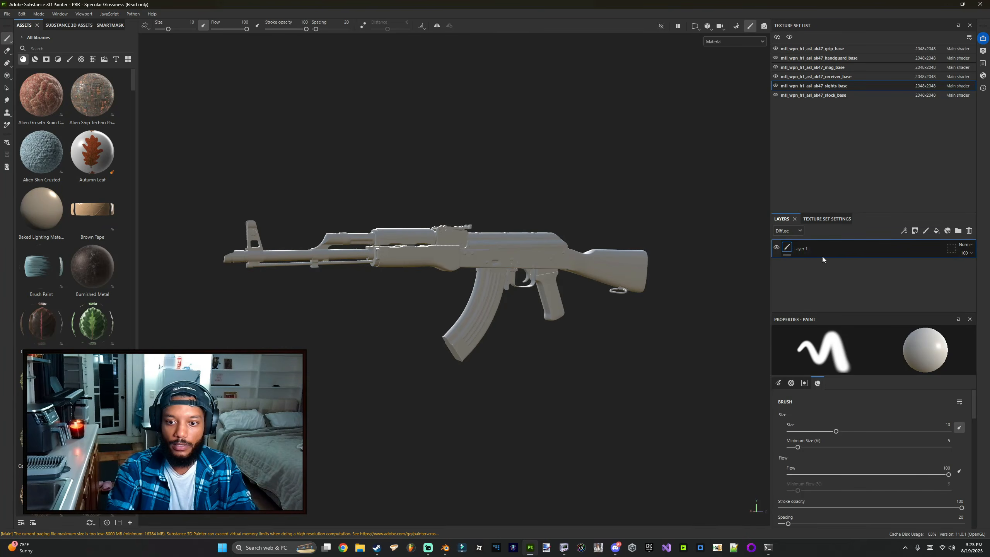
key("Delete")
left_click(832, 95)
left_click(834, 249)
key("Delete")
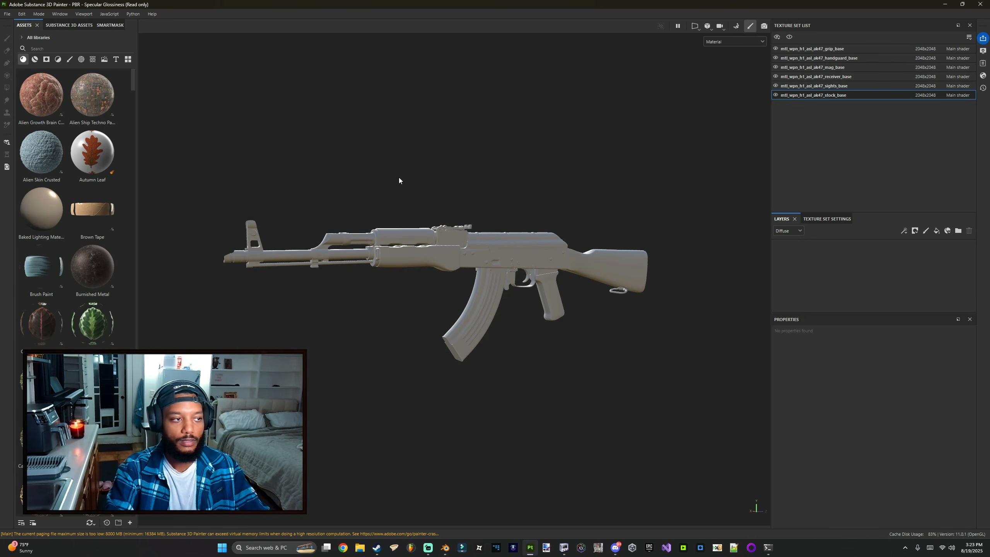
Step: Save the project as ak_sp in the ak47_starfield folder
key("ctrl+s")
double_click(210, 91)
left_click(126, 247)
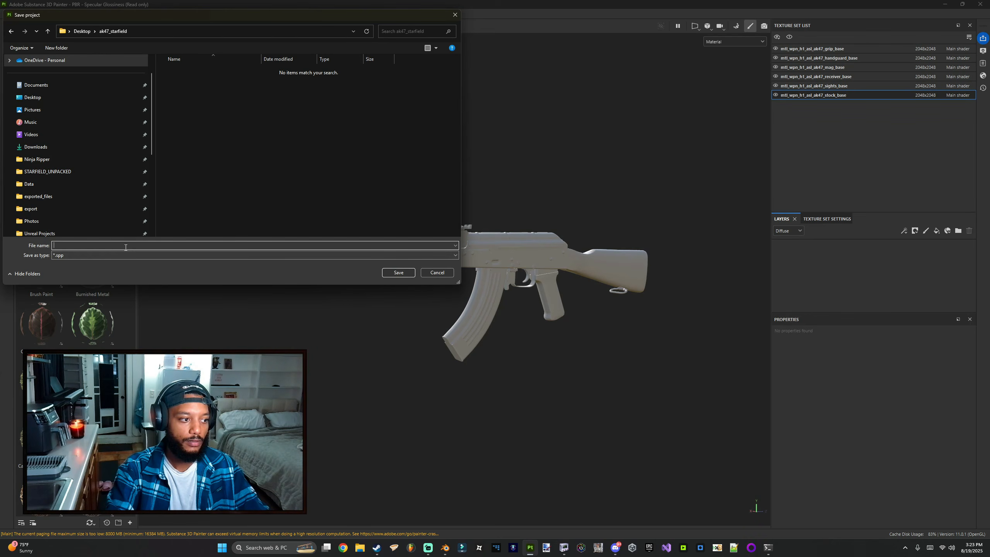
type("ak_sup")
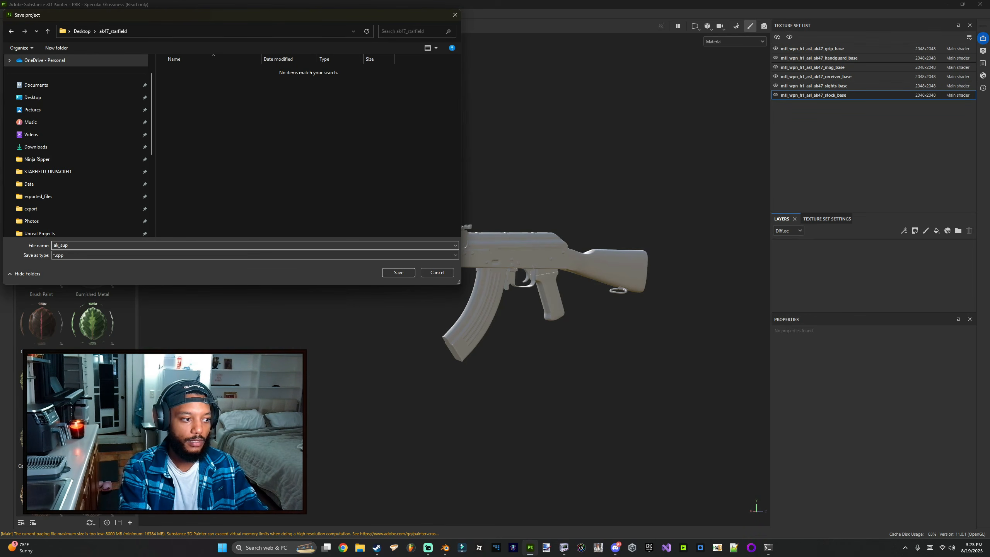
key("Return")
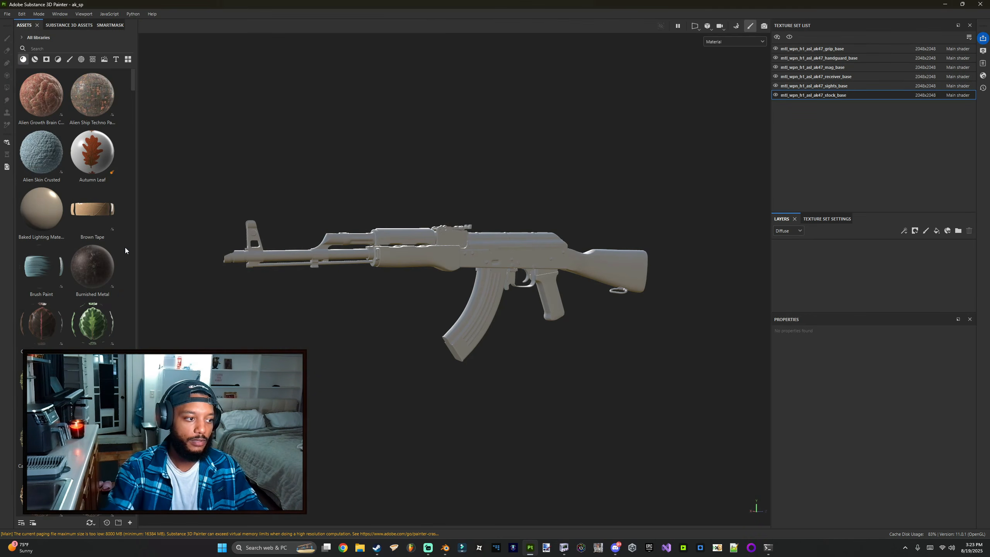
Step: Add the GN Specular to Metalness filter to the stock texture set's layer stack
left_click(58, 60)
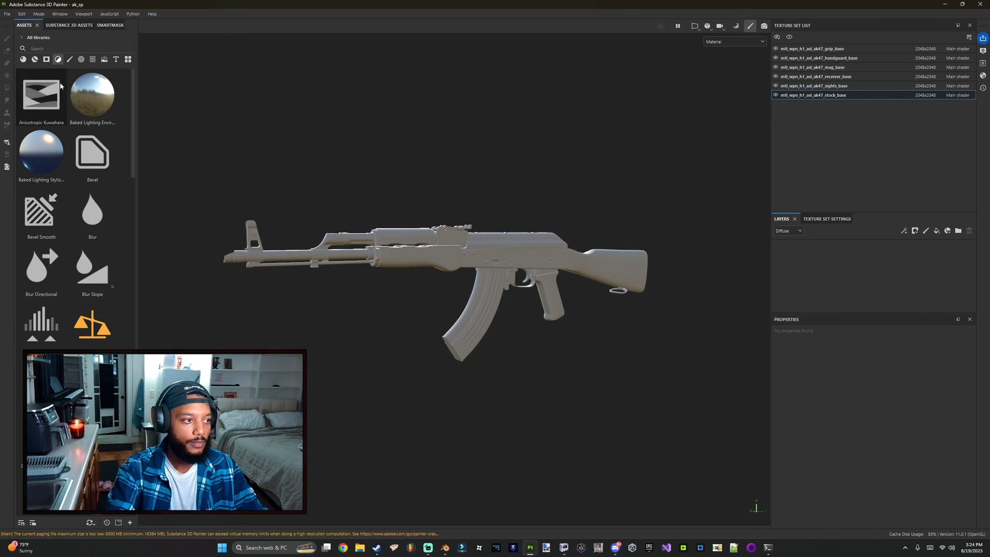
scroll(72, 273, "down", 10)
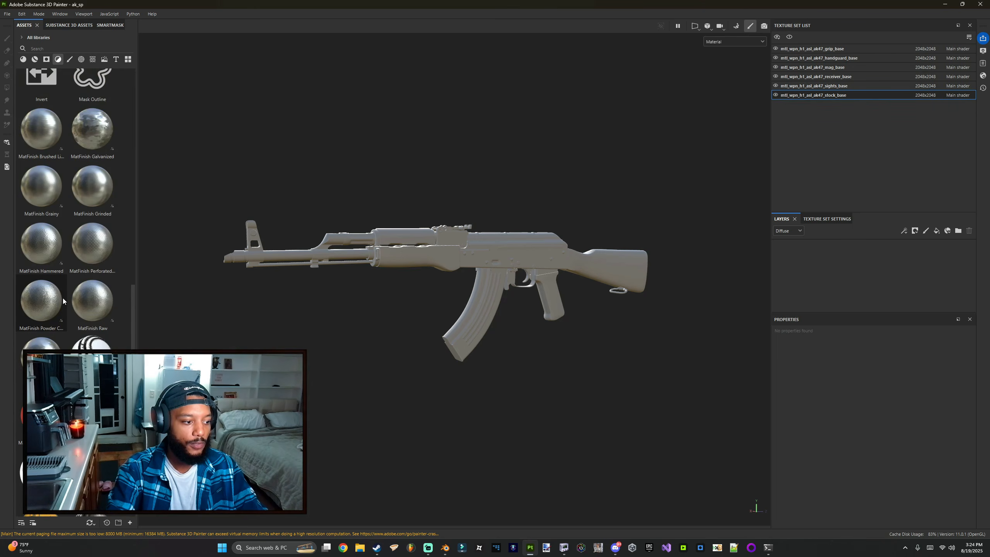
left_click(94, 311)
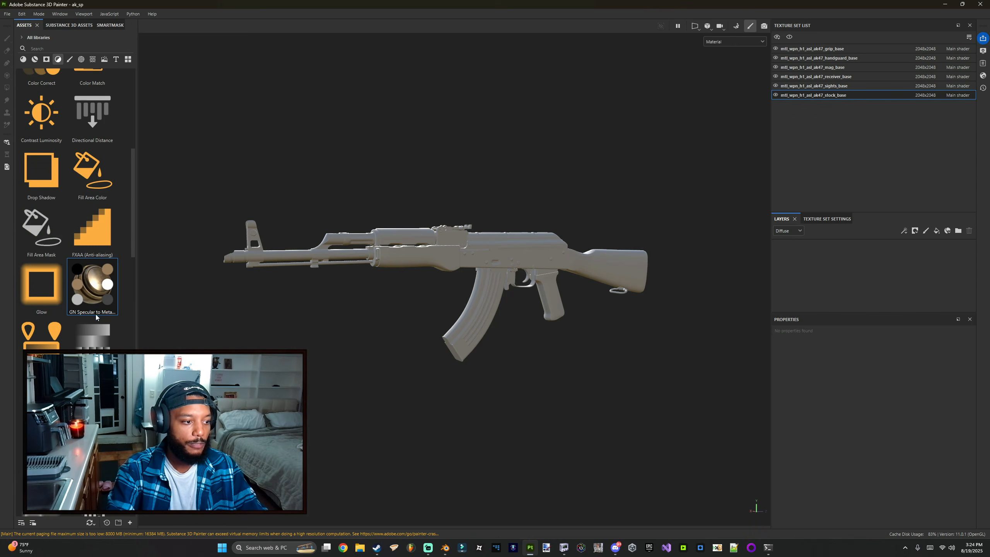
left_click_drag(93, 295, 817, 252)
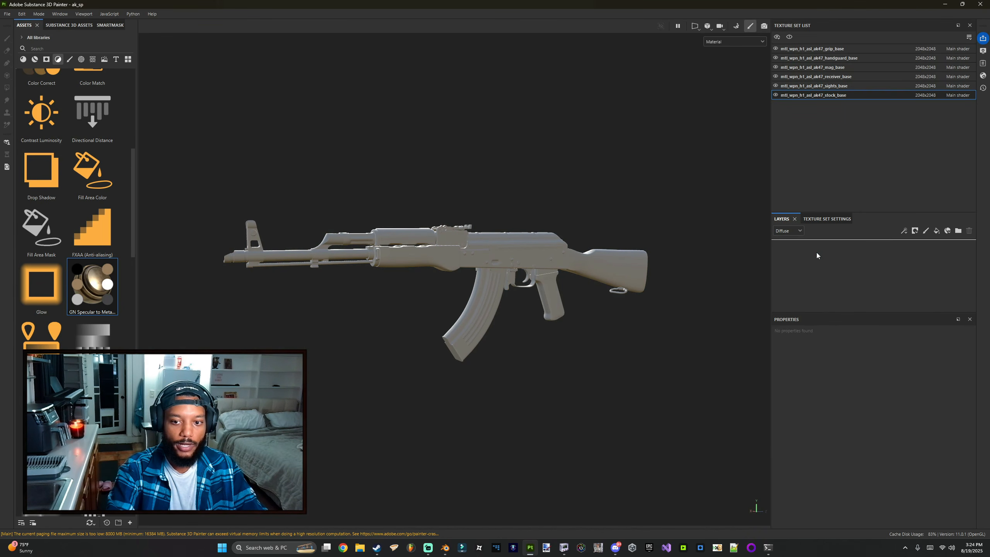
Step: Add the GN Specular to Metalness filter to the receiver, mag and grip texture sets' layer stacks
left_click(808, 87)
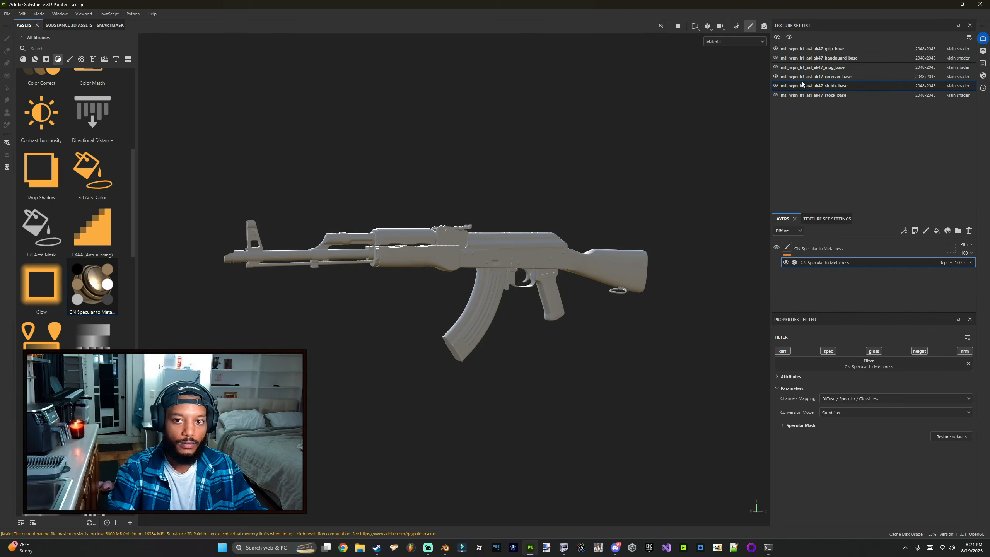
left_click(814, 76)
left_click_drag(106, 292, 551, 261)
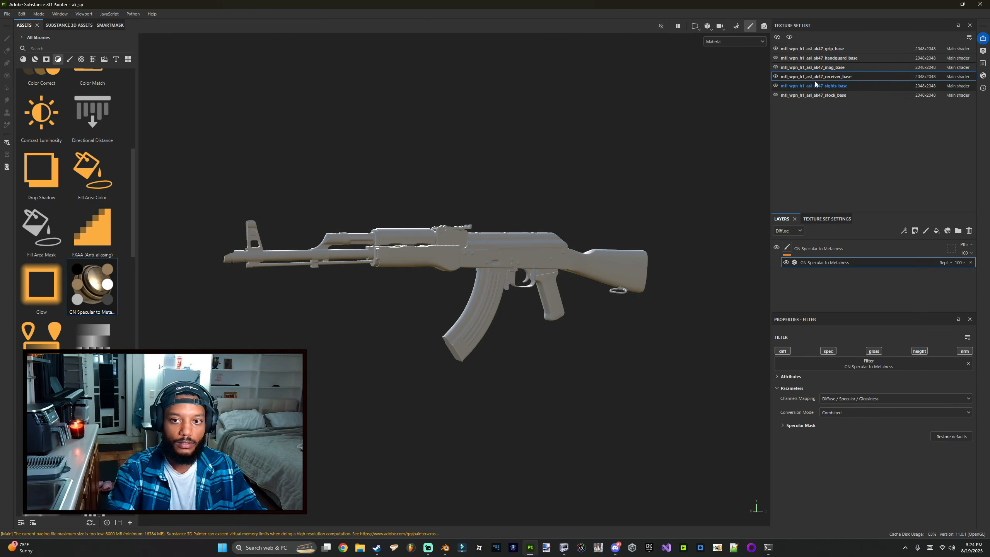
left_click(814, 68)
left_click_drag(97, 289, 455, 281)
left_click(818, 58)
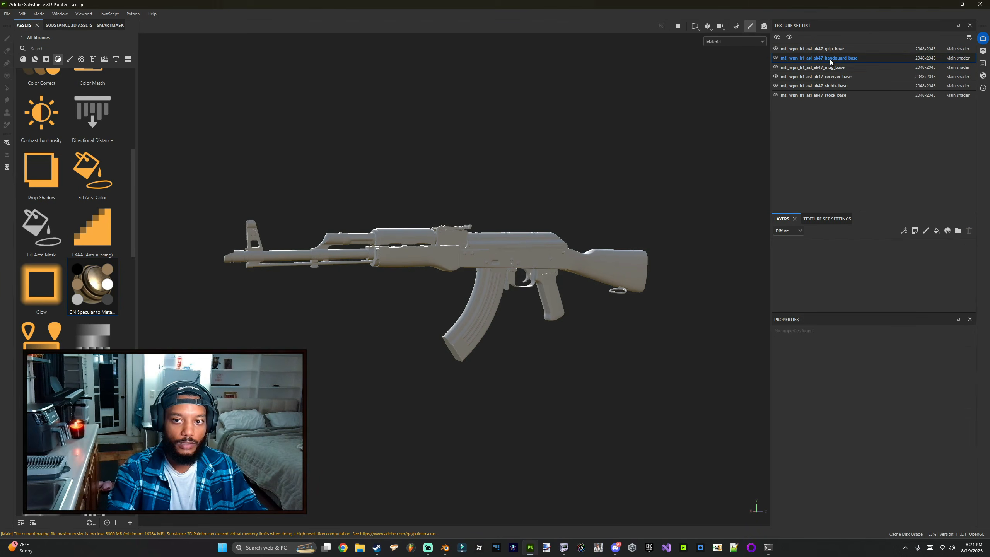
left_click(814, 48)
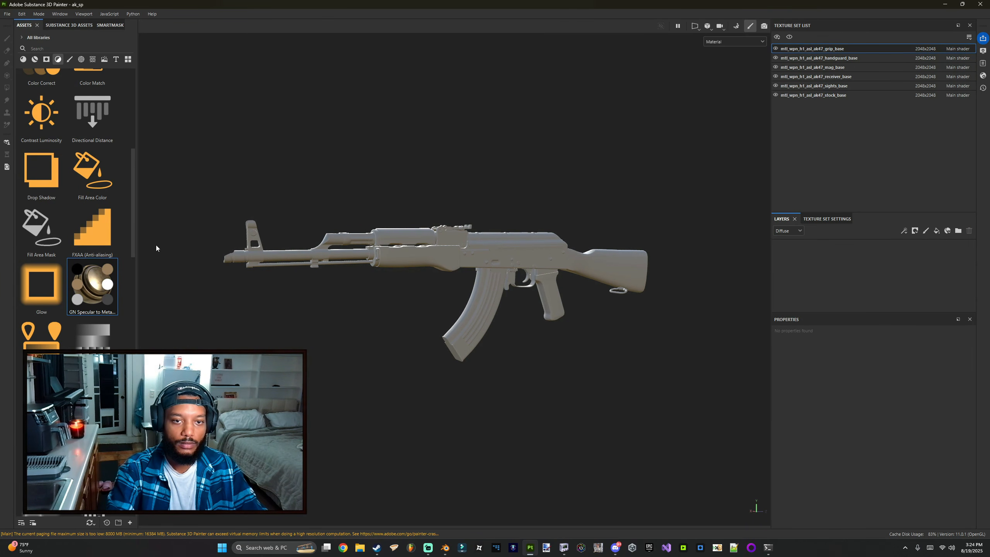
left_click_drag(95, 288, 813, 258)
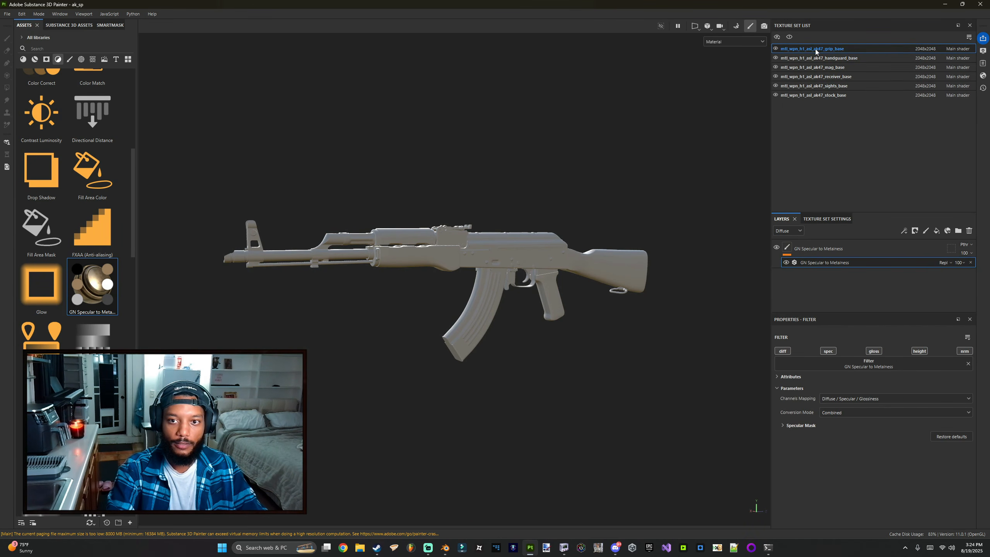
Step: Add Ambient occlusion, Base color, Metallic and Roughness channels to the grip texture set in its texture set settings
left_click(827, 218)
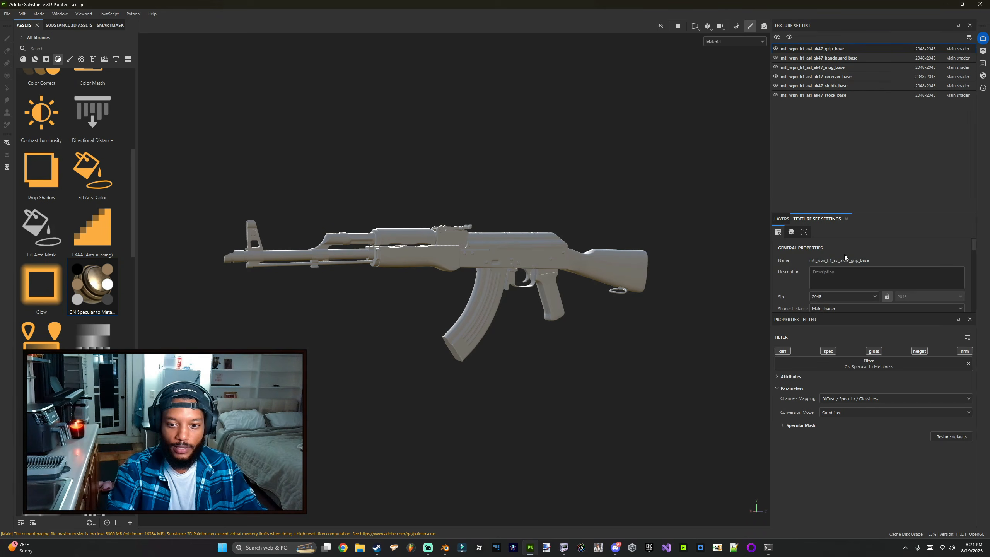
left_click_drag(870, 312, 870, 352)
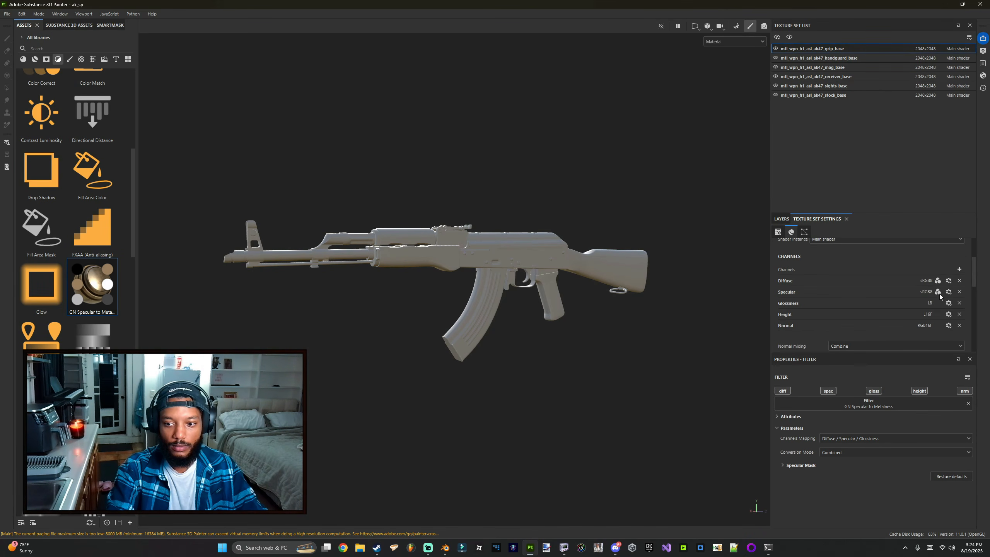
left_click(959, 269)
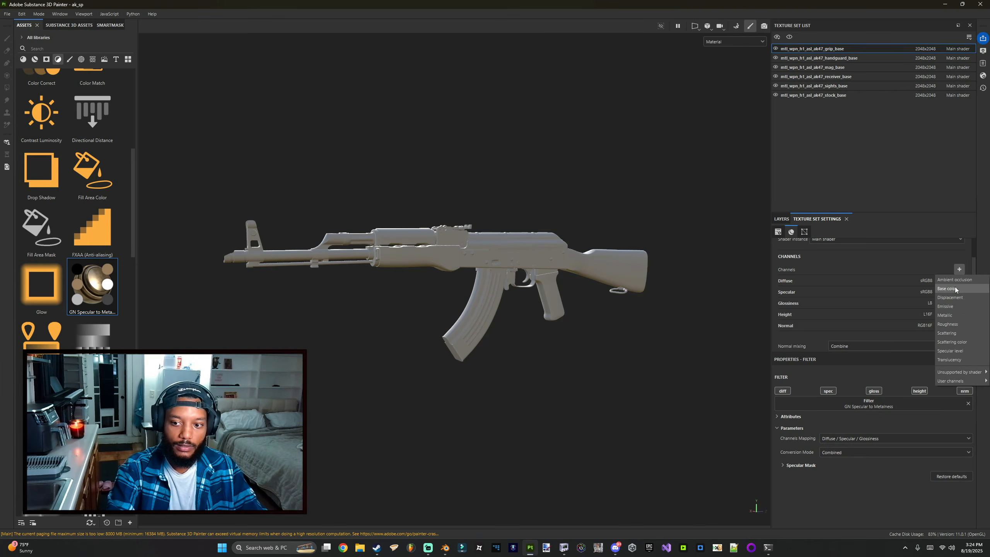
left_click(957, 287)
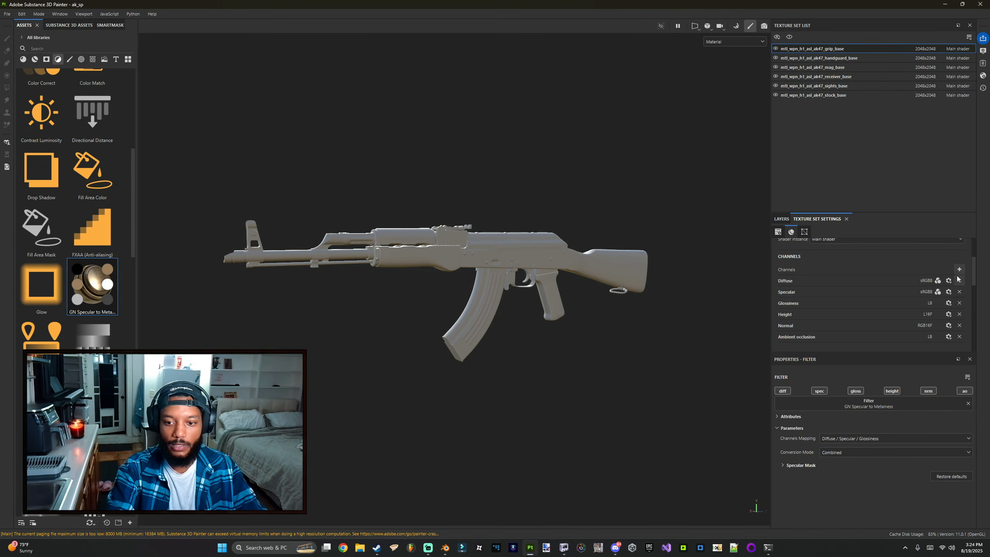
left_click(959, 269)
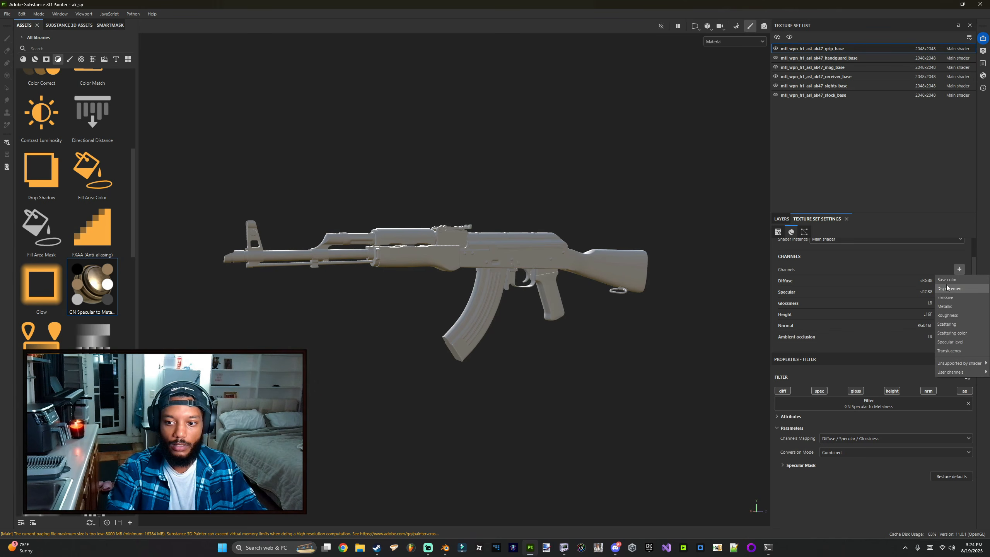
left_click(950, 279)
left_click(959, 269)
left_click(950, 297)
left_click(959, 269)
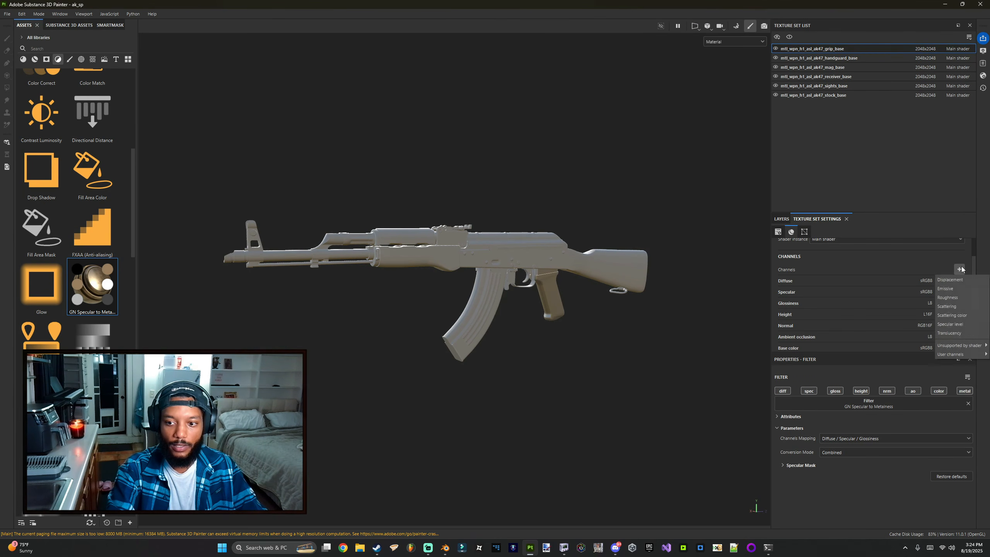
left_click(952, 297)
left_click_drag(557, 294, 552, 293, "alt")
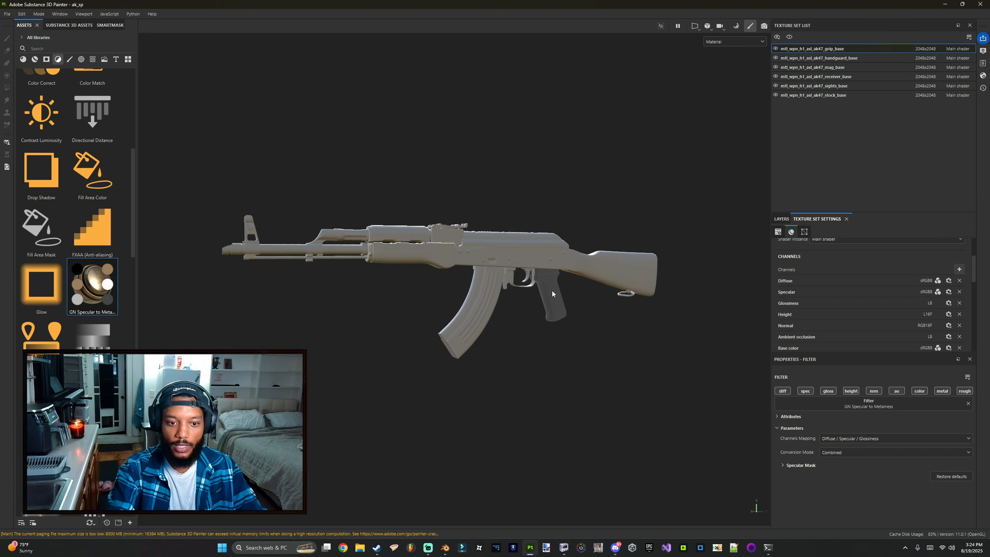
left_click(958, 269)
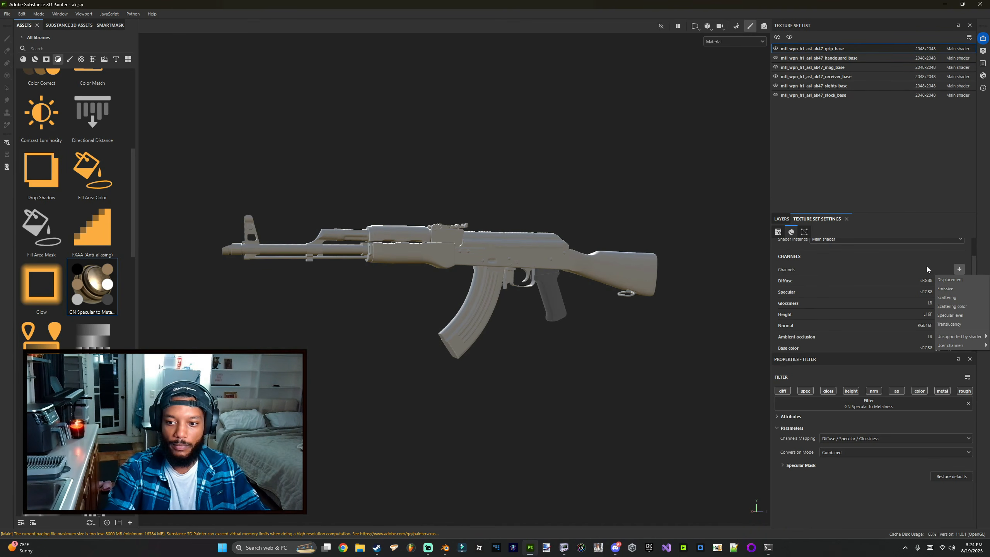
left_click(873, 195)
Step: Add Ambient occlusion, Base color, Metallic and Roughness channels to the handguard texture set
left_click(841, 58)
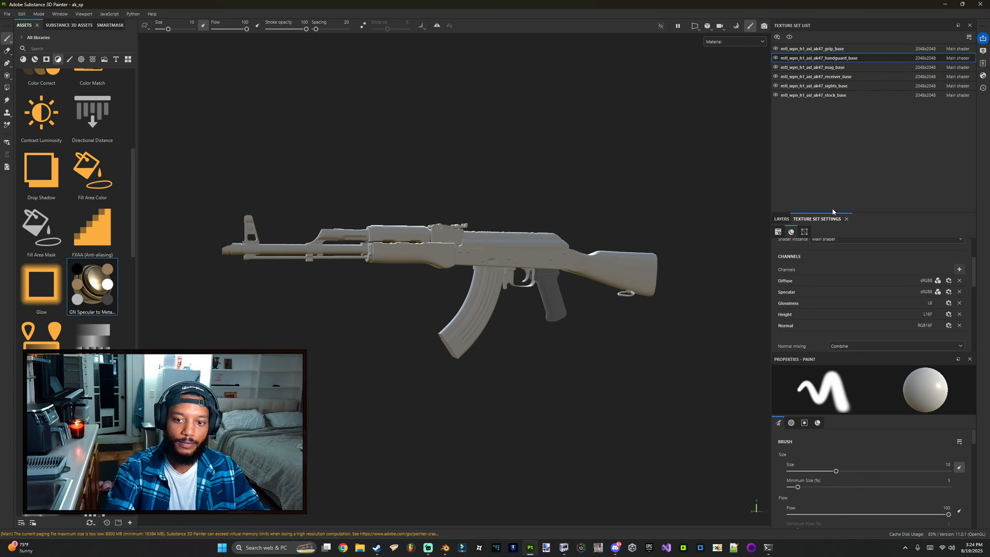
left_click(959, 270)
left_click(950, 279)
left_click(959, 269)
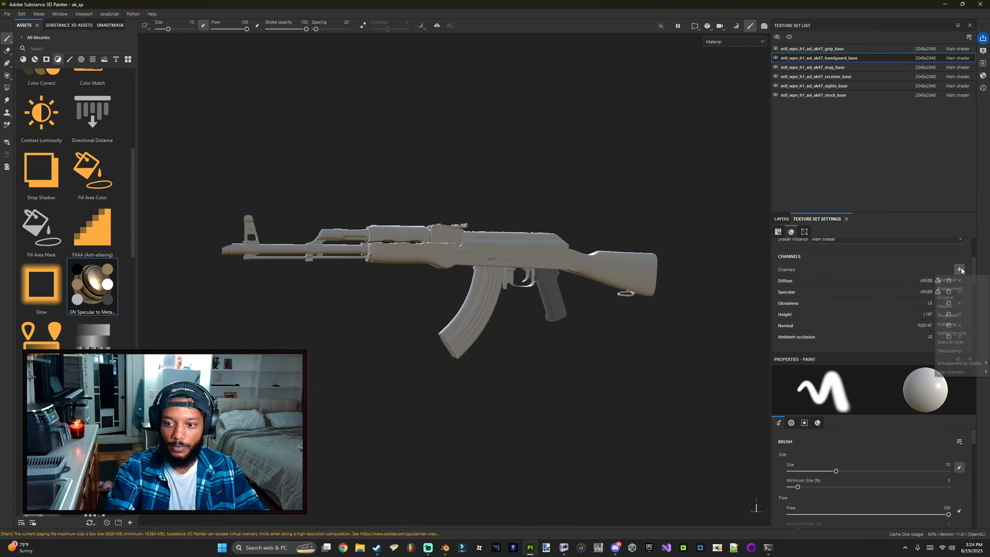
left_click(950, 279)
left_click(959, 269)
left_click(947, 297)
left_click(959, 269)
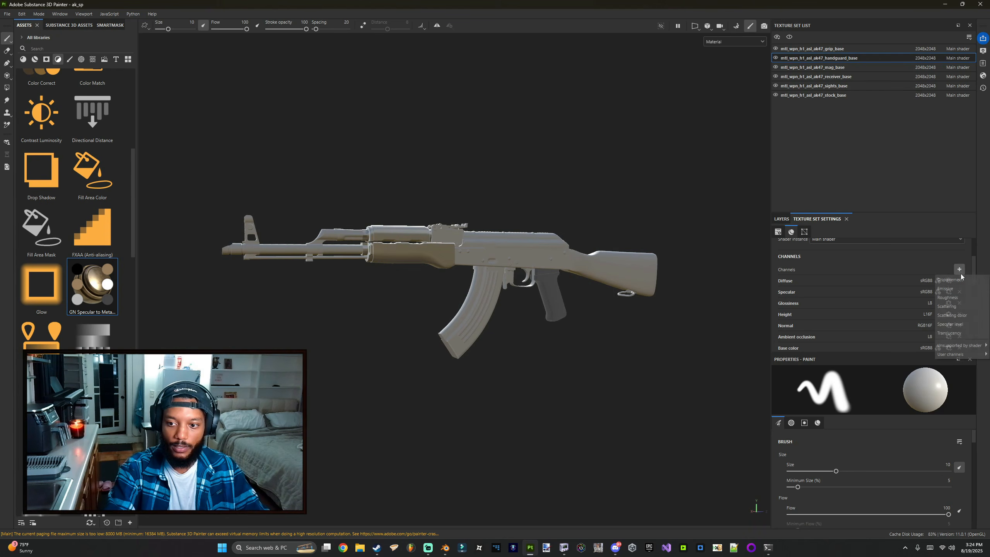
left_click(946, 297)
left_click(959, 269)
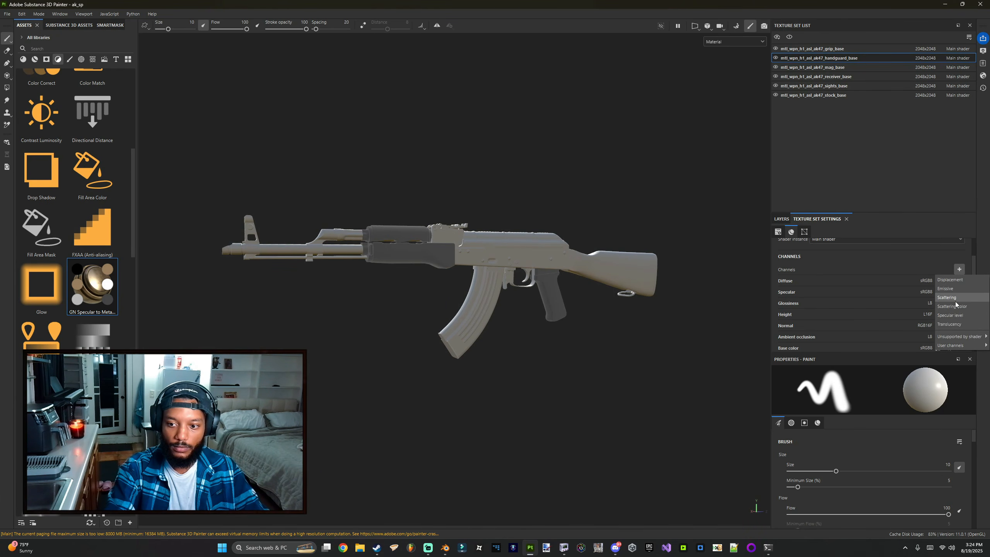
Step: Add Ambient occlusion, Base color and Metallic channels to the mag texture set
left_click(822, 66)
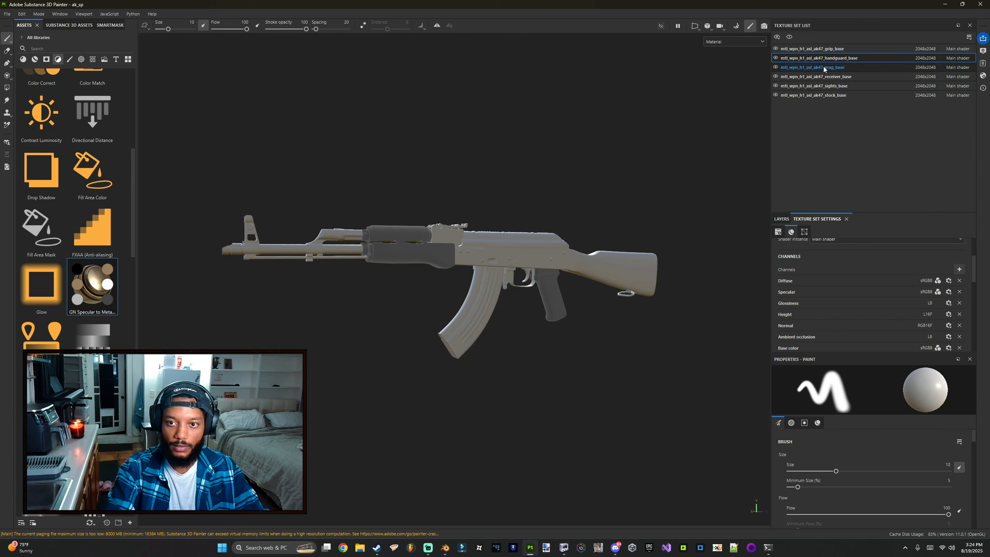
left_click(823, 67)
left_click(958, 269)
left_click(948, 280)
left_click(959, 269)
left_click(947, 280)
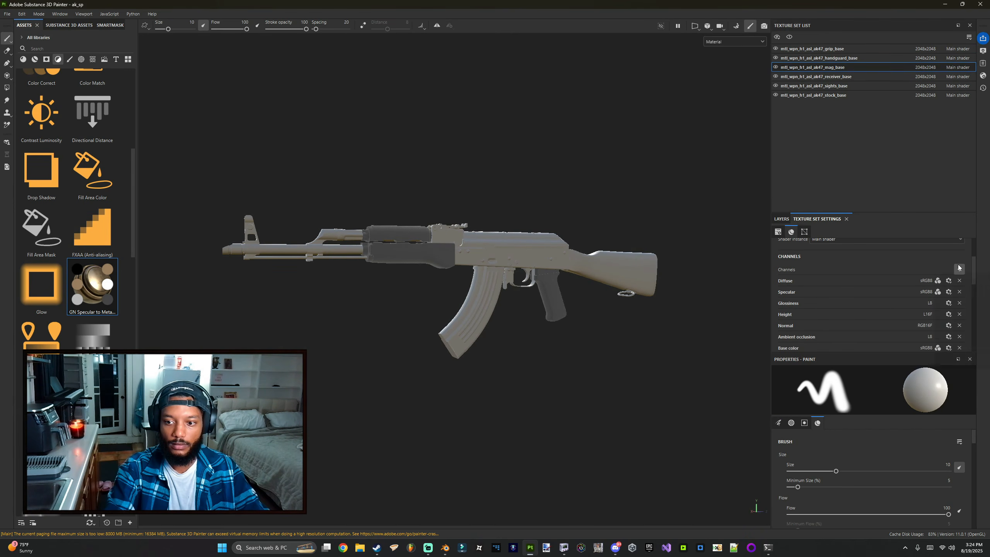
left_click(958, 269)
left_click(951, 296)
left_click(959, 269)
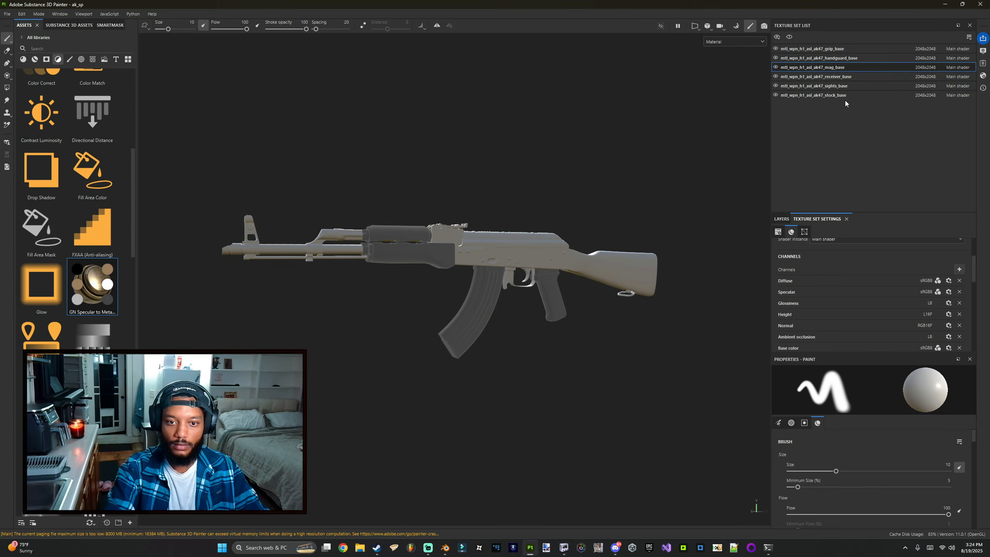
Step: Add Ambient occlusion, Base color, Metallic and Roughness channels to the receiver texture set
left_click(816, 76)
left_click(959, 269)
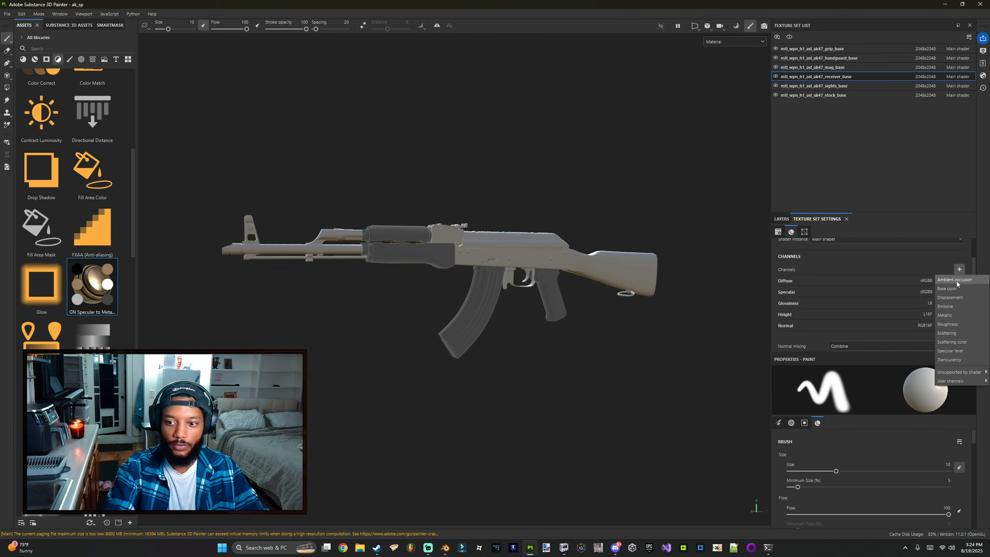
left_click(957, 282)
left_click(958, 269)
left_click(950, 279)
left_click(958, 269)
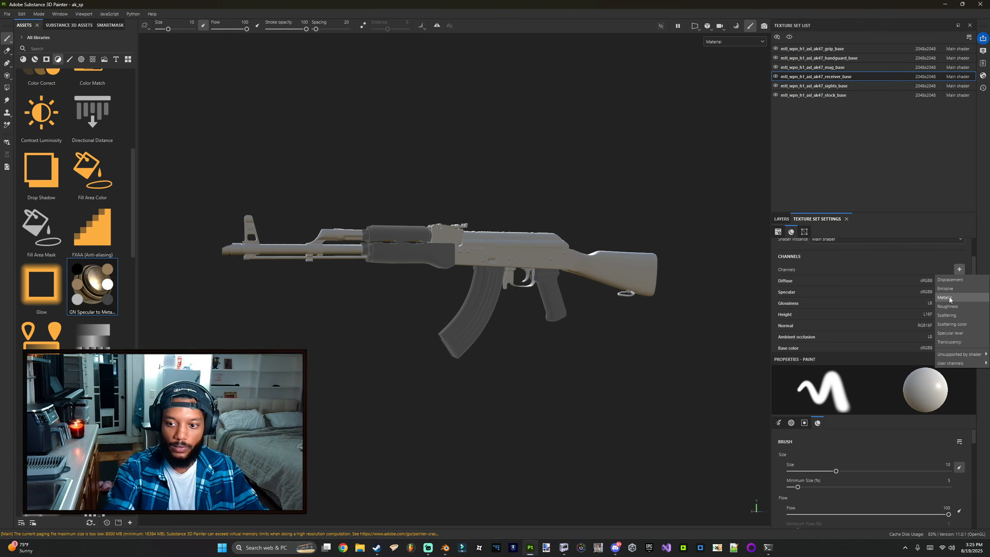
left_click(949, 298)
left_click(958, 269)
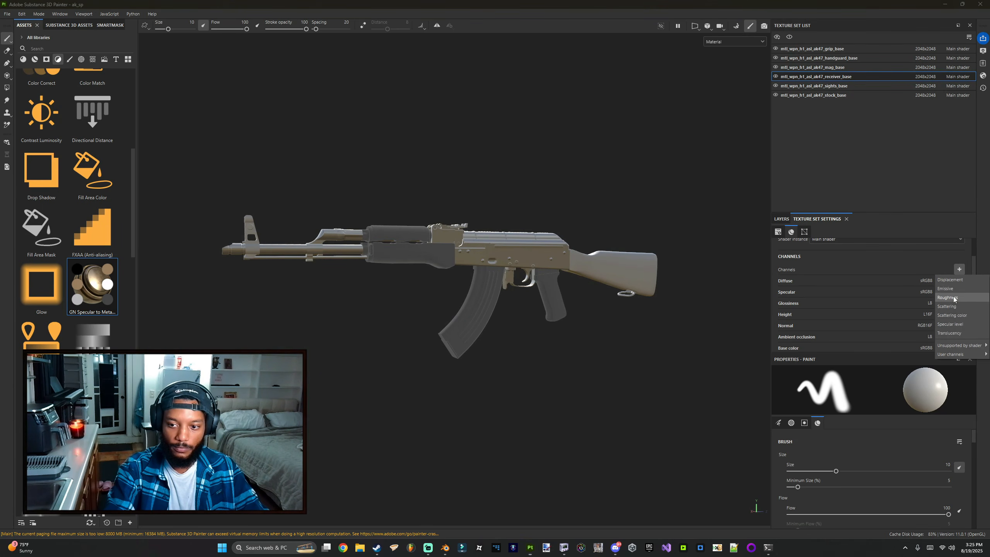
left_click(947, 297)
Step: Add Ambient occlusion, Base color, Metallic and Roughness channels to the sights texture set
left_click(849, 87)
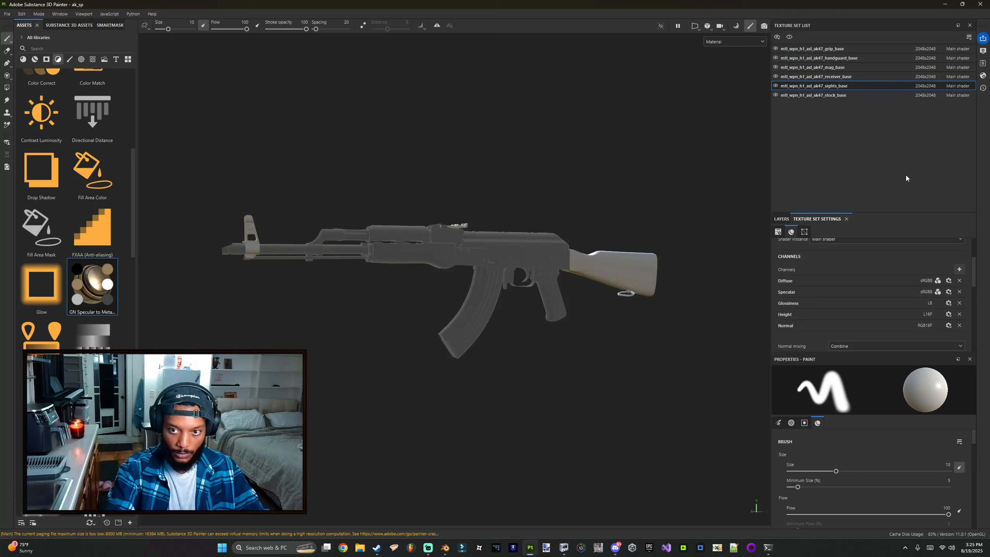
left_click(959, 268)
left_click(956, 285)
left_click(960, 268)
left_click(957, 281)
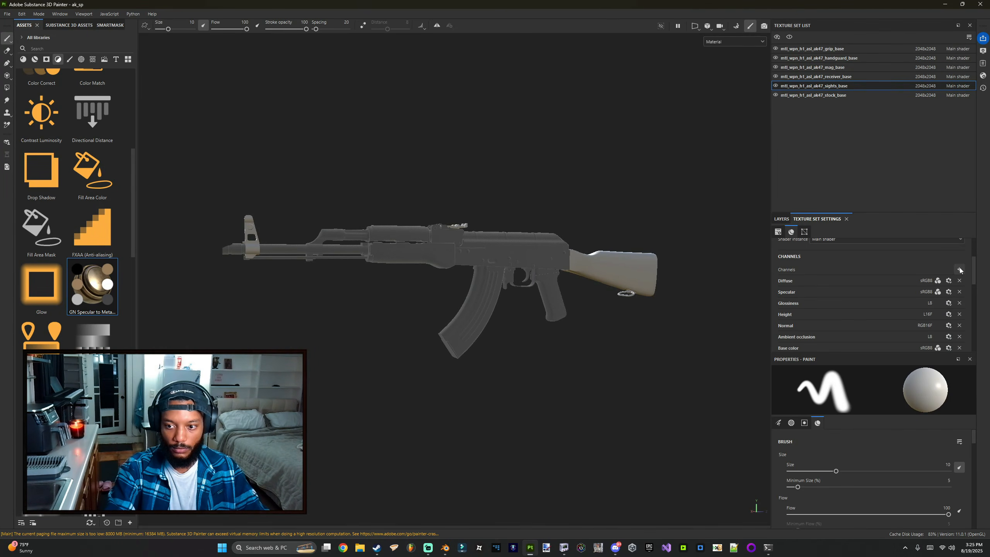
left_click(958, 268)
left_click(956, 294)
left_click(959, 268)
left_click(955, 292)
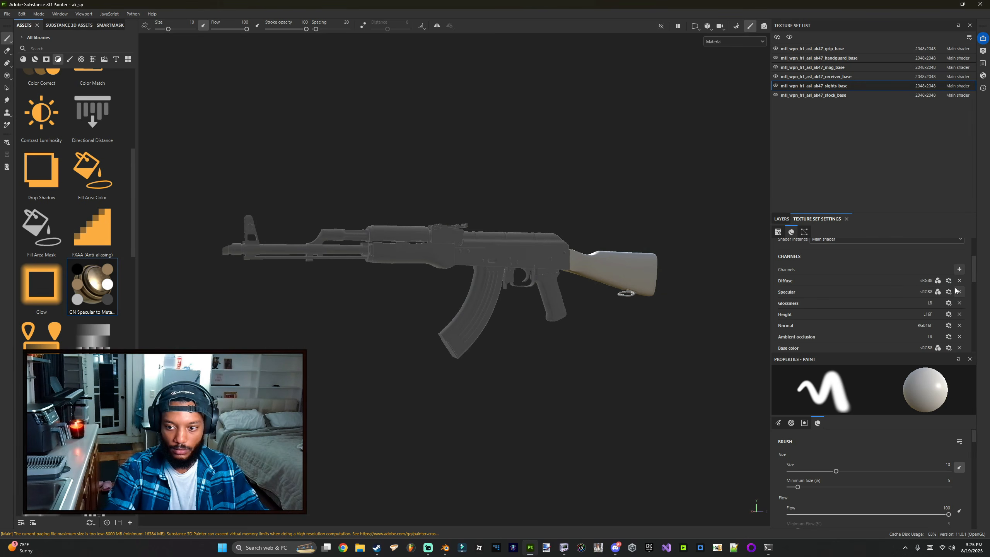
scroll(899, 284, "down", 2)
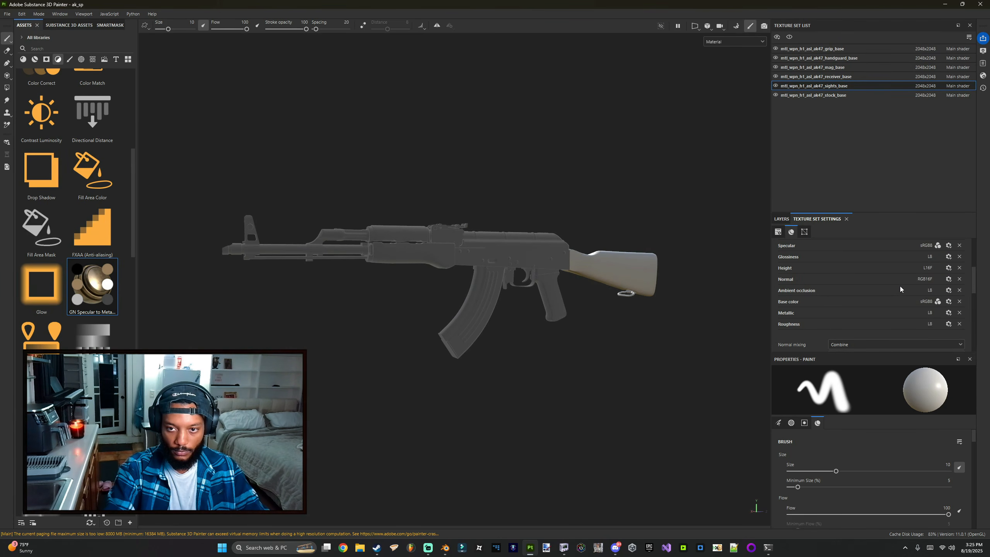
Step: Add Ambient occlusion, Base color, Metallic and Roughness channels to the stock texture set
left_click(835, 95)
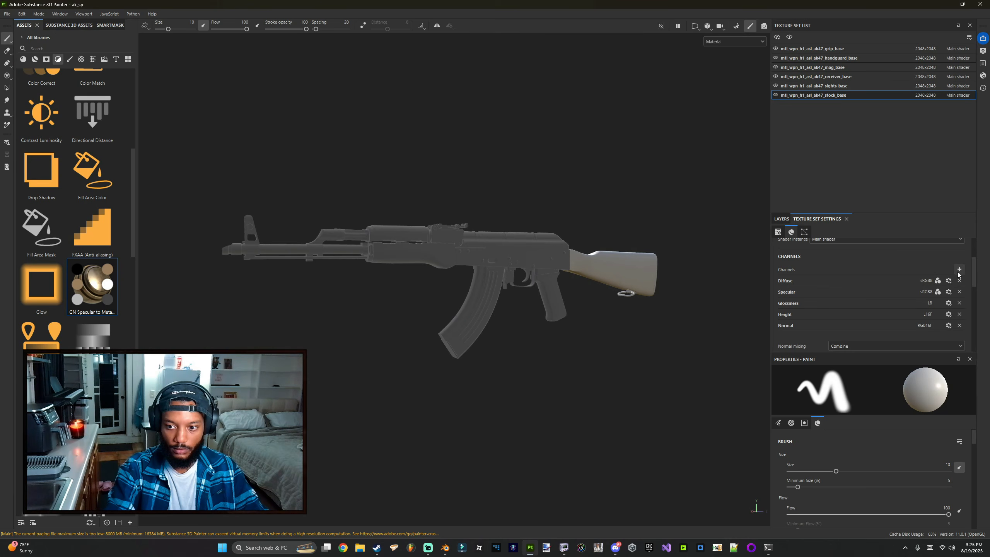
left_click(958, 269)
left_click(953, 280)
left_click(959, 269)
left_click(951, 279)
left_click(958, 269)
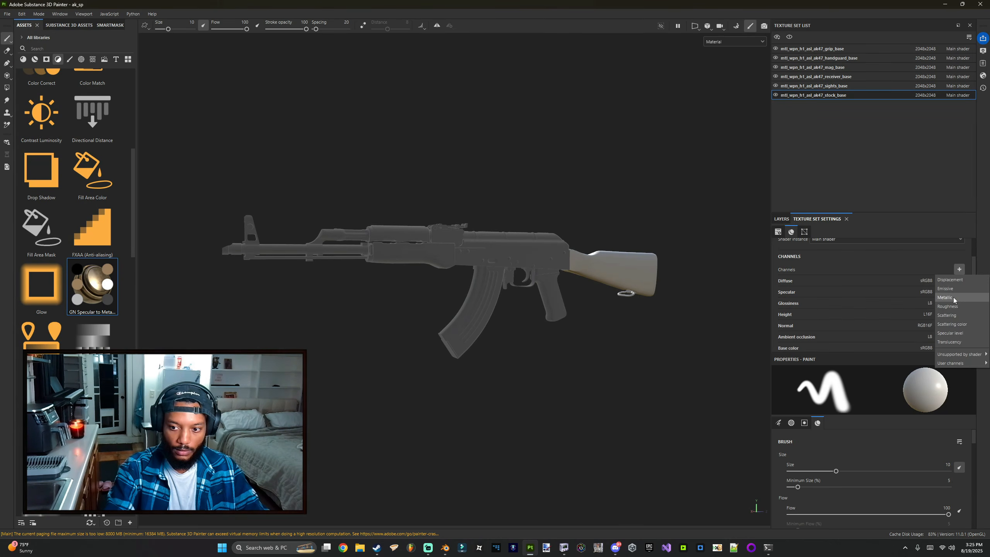
left_click(953, 297)
left_click(959, 269)
left_click(951, 297)
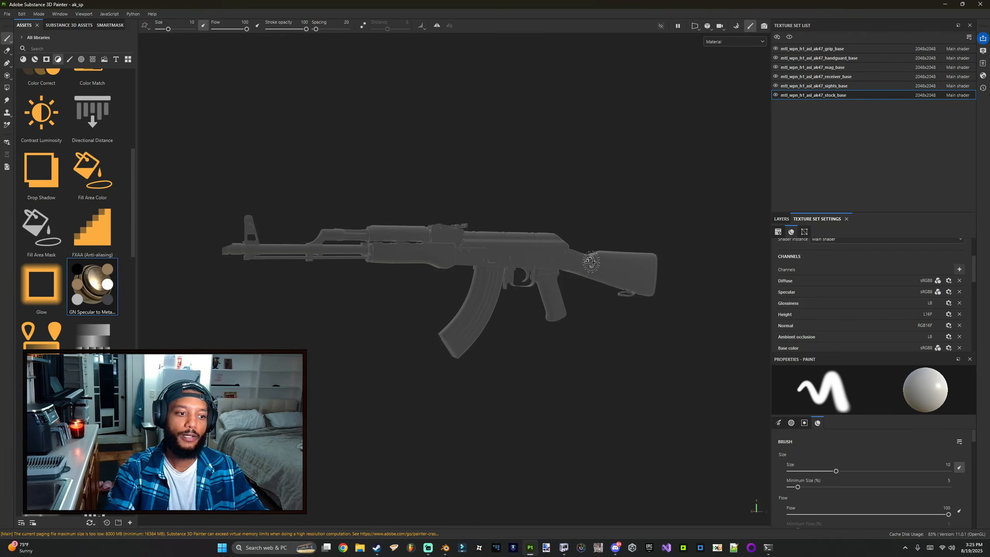
Step: Add a fill layer to the stock's layer stack and move it beneath the GN Specular to Metalness filter
mouse_move(590, 261)
left_mouse_down("alt")
mouse_move(554, 275)
mouse_move(563, 260)
left_mouse_up("alt")
left_click(782, 219)
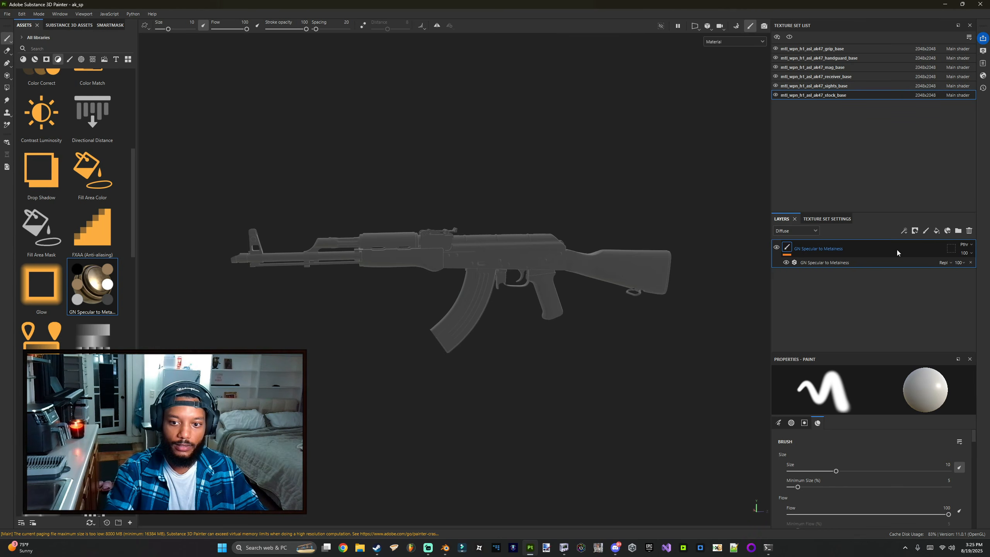
left_click(936, 230)
left_click_drag(853, 250, 788, 279)
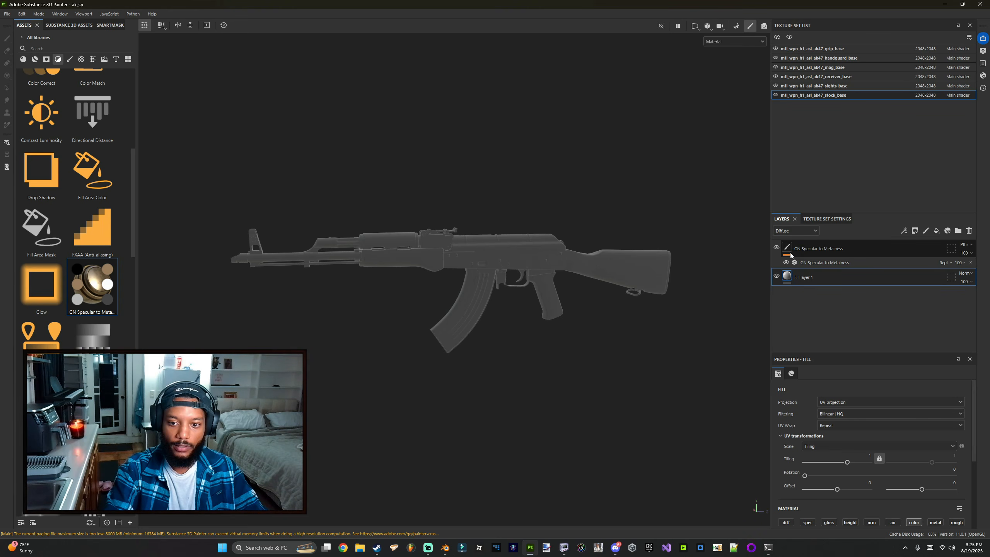
Step: Add a fill layer to the receiver's layer stack and move it beneath the filter
left_click(824, 86)
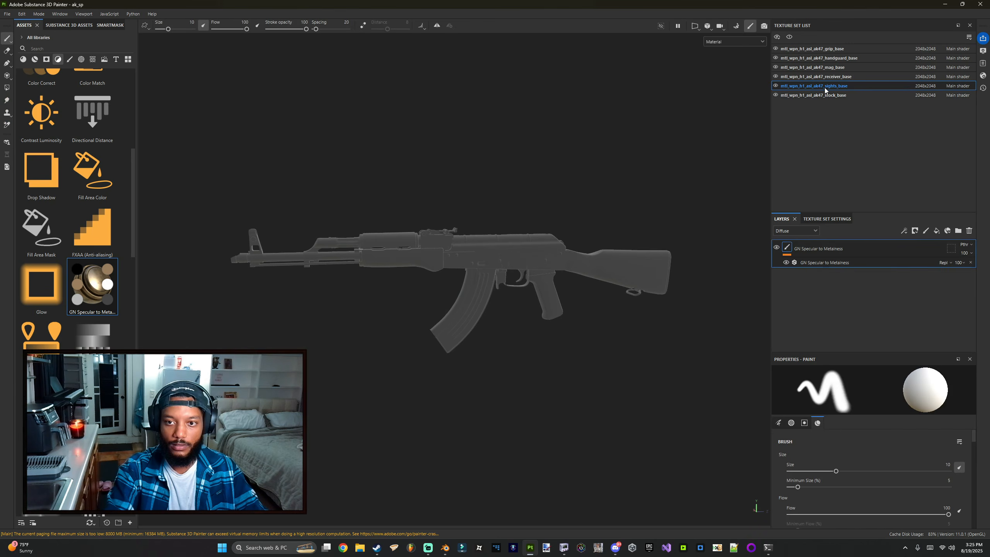
left_click(841, 80)
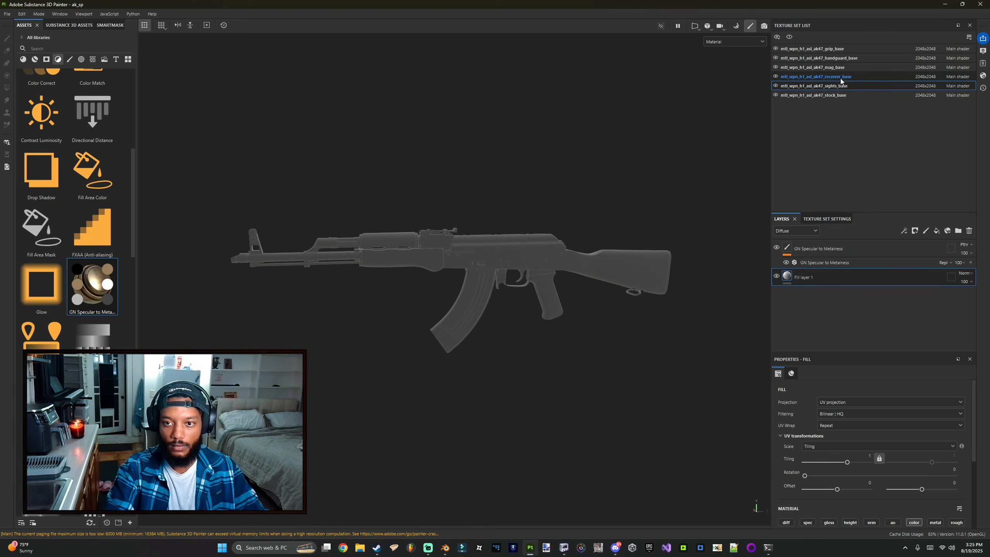
left_click(936, 231)
left_click_drag(852, 252, 846, 289)
Step: Add a fill layer to the magazine's layer stack and move it beneath the GN Specular to Metalness filter
left_click(845, 67)
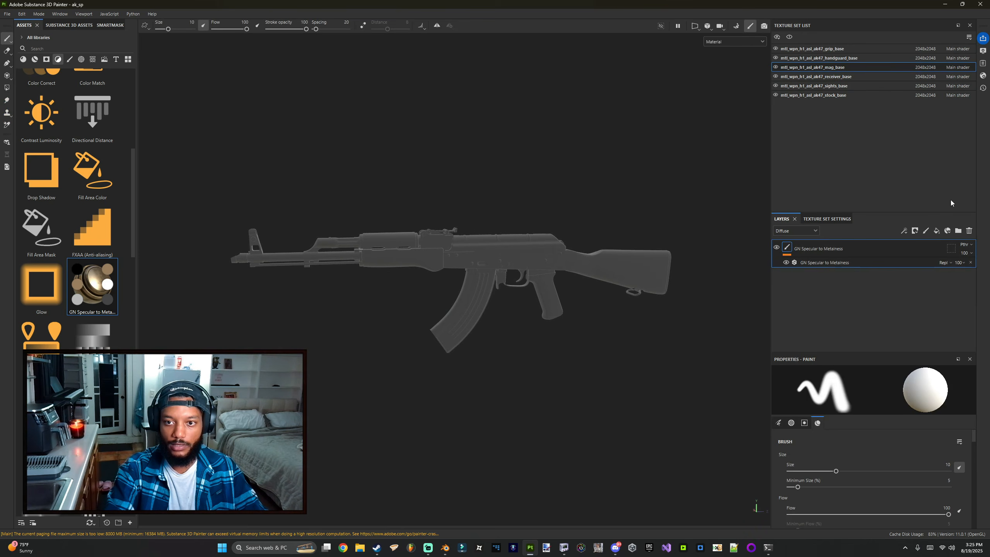
left_click(936, 232)
left_click_drag(871, 250, 868, 299)
Step: Add a fill layer to the handguard's layer stack and move it beneath the filter
left_click(830, 59)
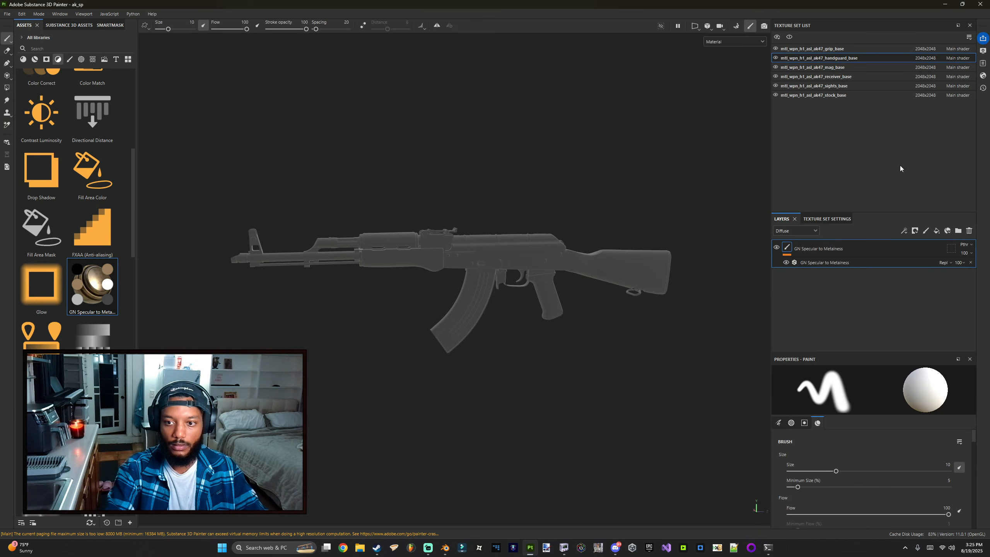
left_click(937, 232)
left_click_drag(838, 249, 828, 293)
Step: Add a fill layer to the grip's layer stack and move it beneath the filter
left_click(830, 49)
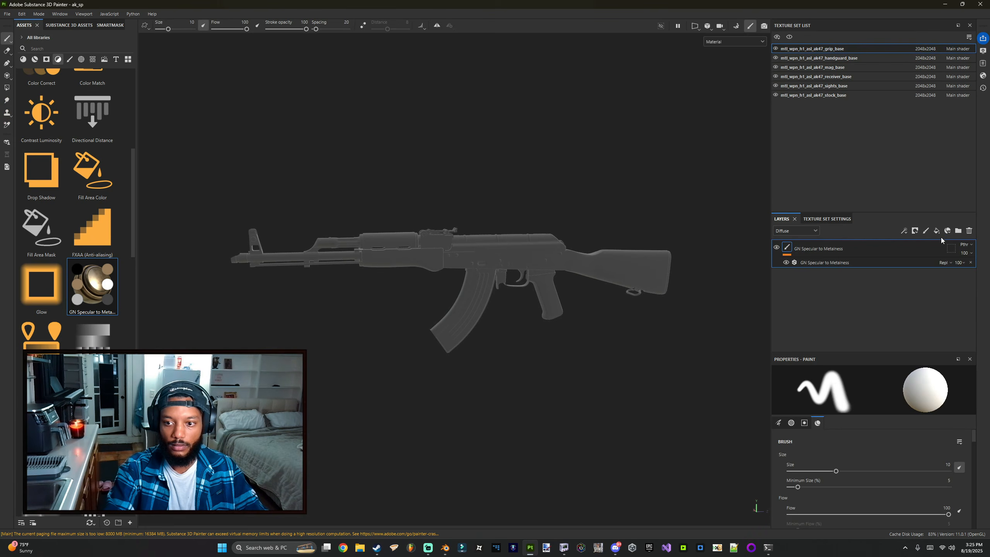
left_click(937, 232)
left_click_drag(883, 248, 831, 289)
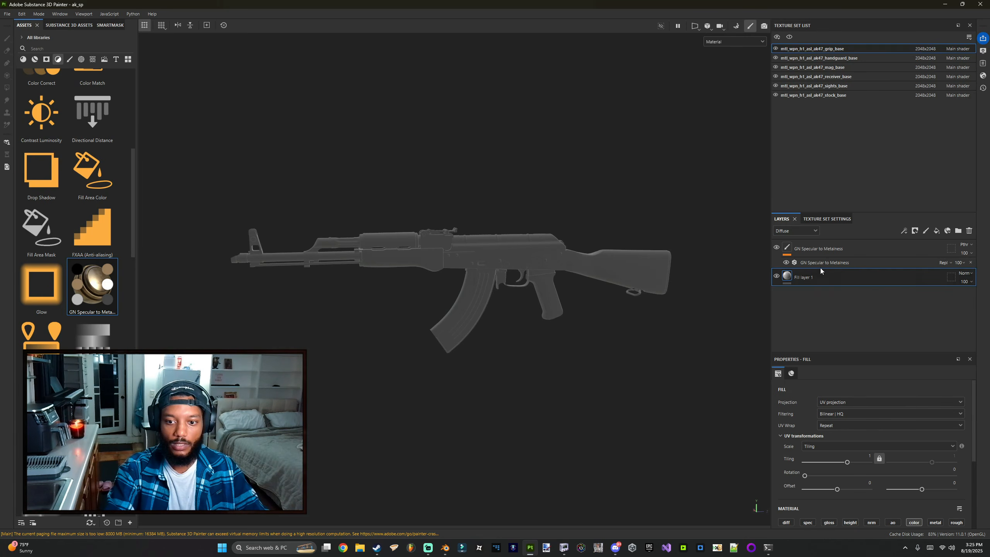
left_click_drag(455, 269, 485, 226, "alt")
Step: Switch to mesh map baking and set the bake output size to 2048
left_click(735, 26)
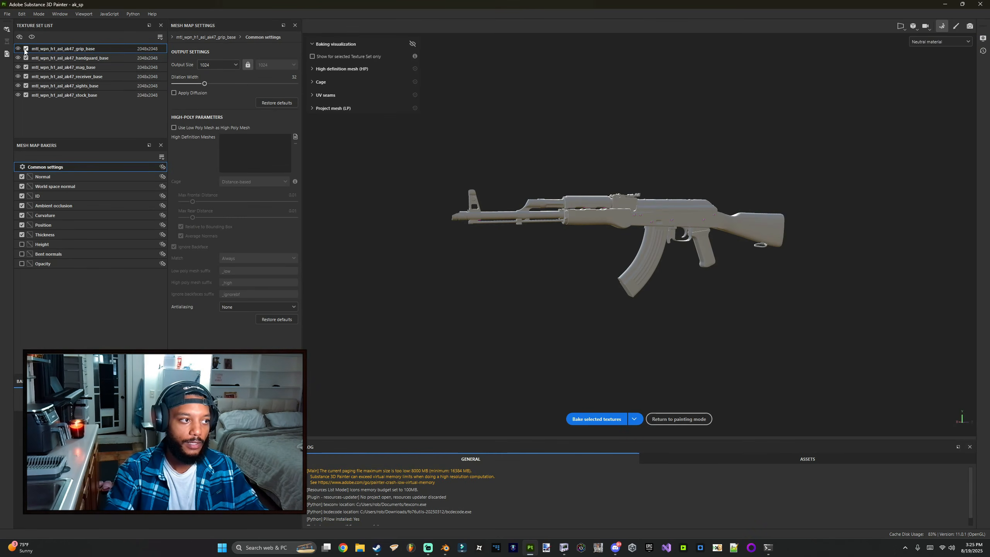
left_click(204, 64)
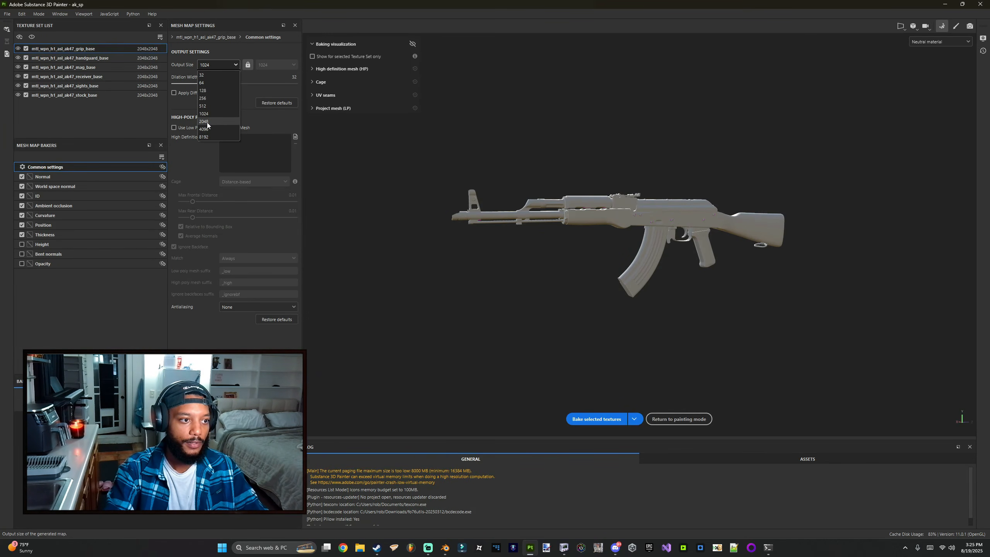
left_click(204, 122)
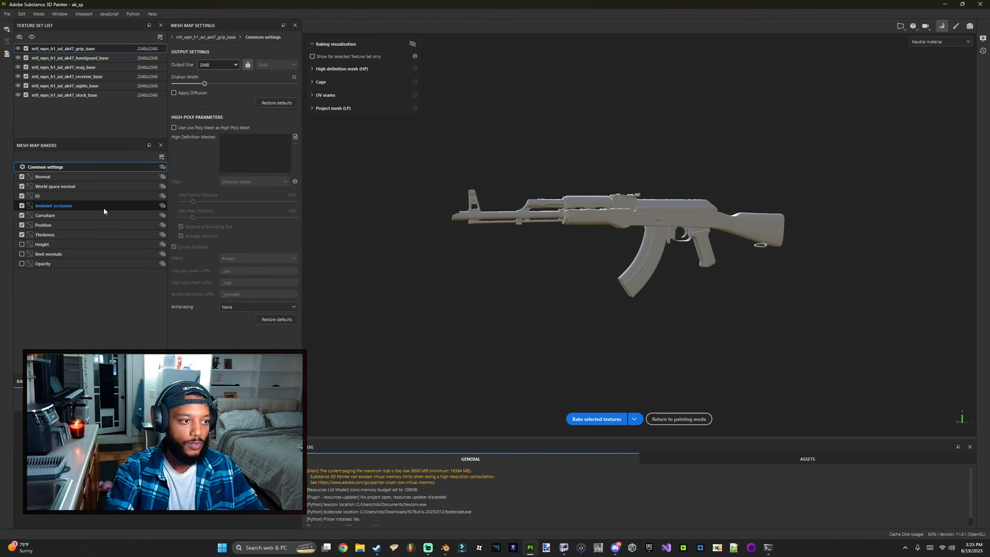
Step: Set the Ambient occlusion baker's Self Occlusion to Only Same Mesh Name
left_click(31, 206)
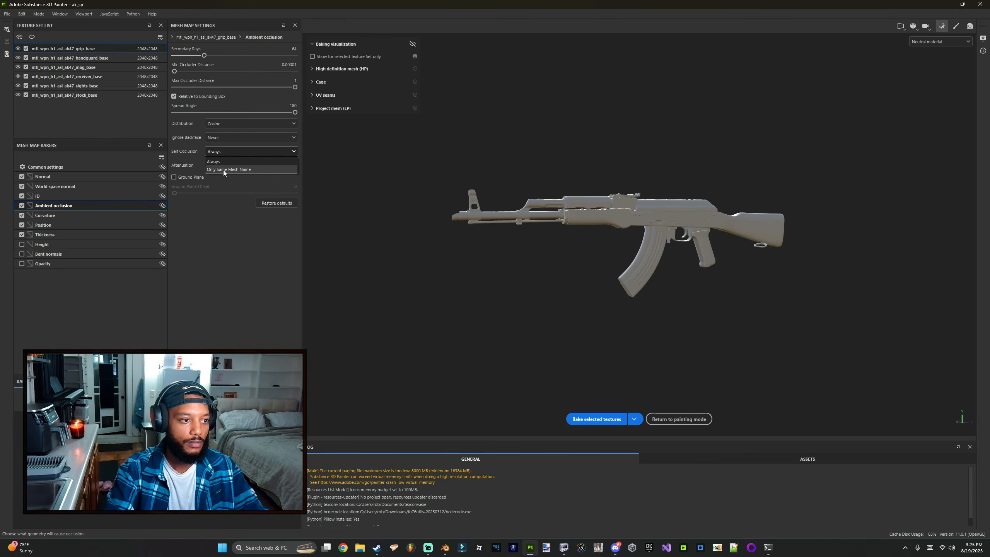
left_click(223, 170)
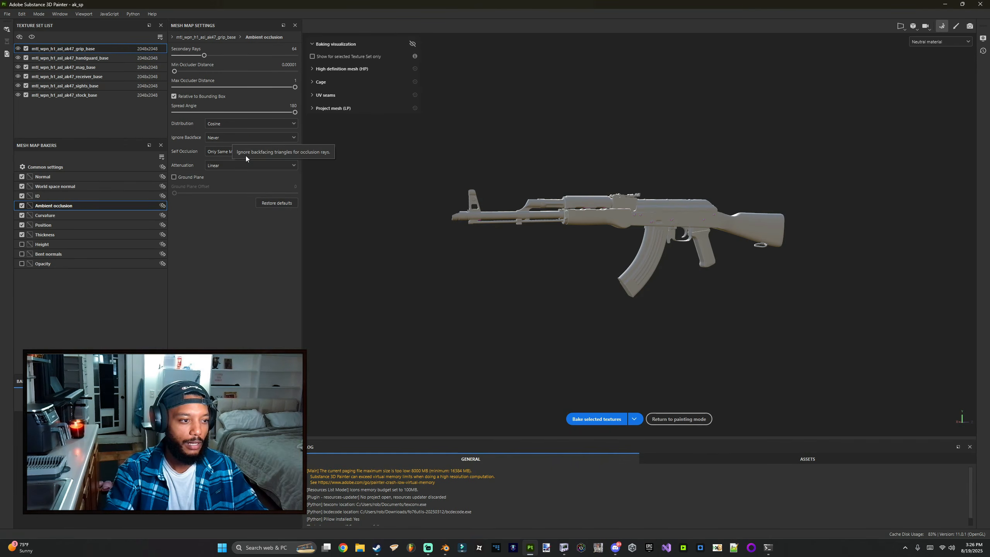
Step: Return to the common bake settings, review the antialiasing option, and bake the selected textures
left_click(52, 170)
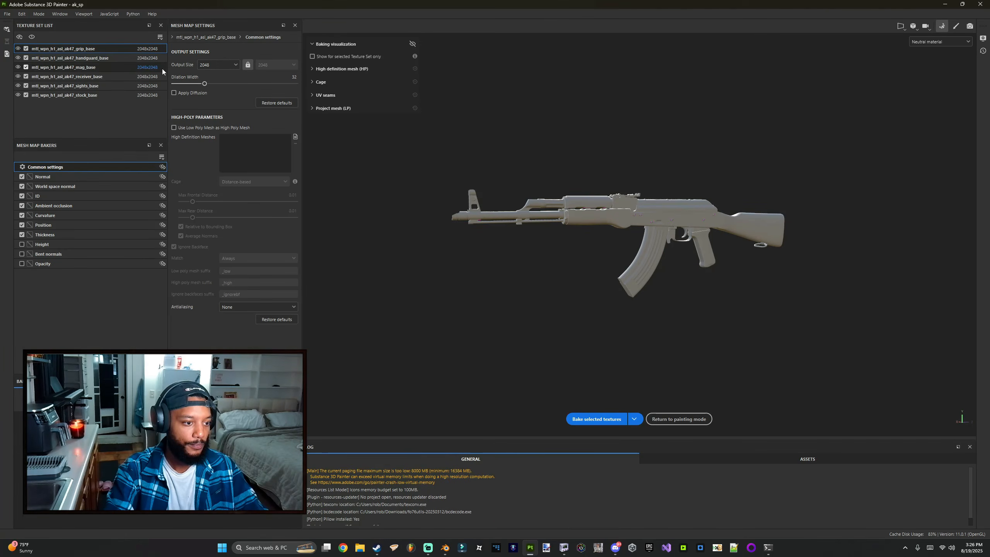
left_click(246, 307)
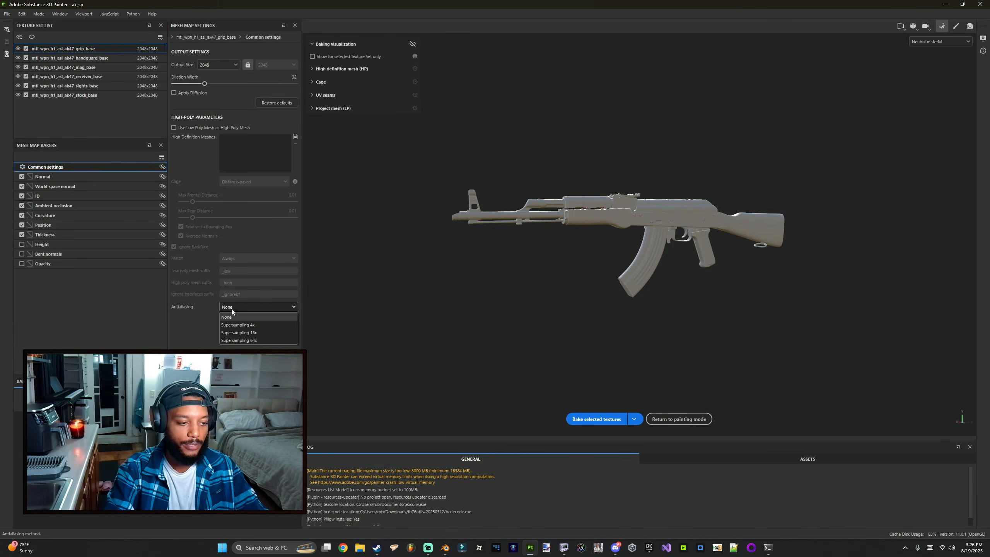
left_click(232, 310)
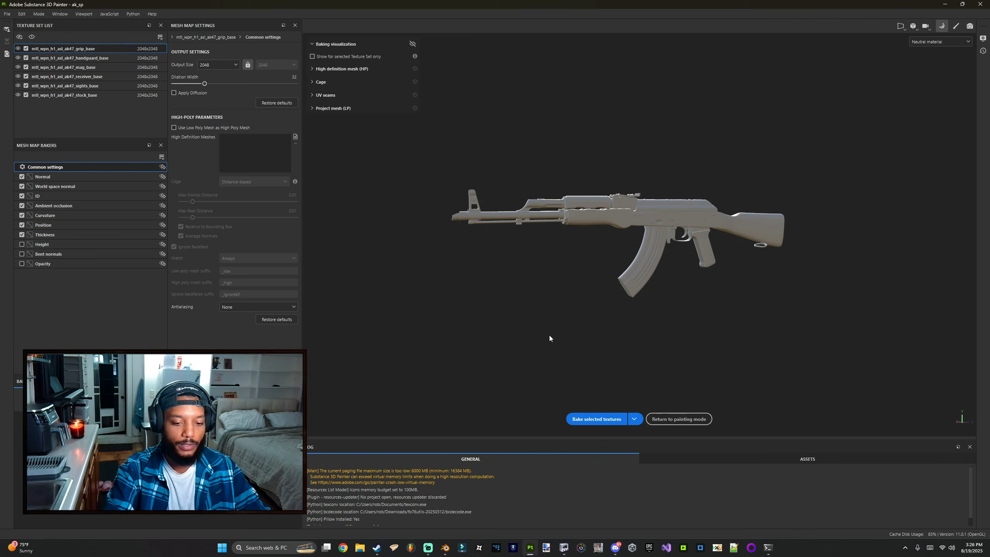
left_click(596, 419)
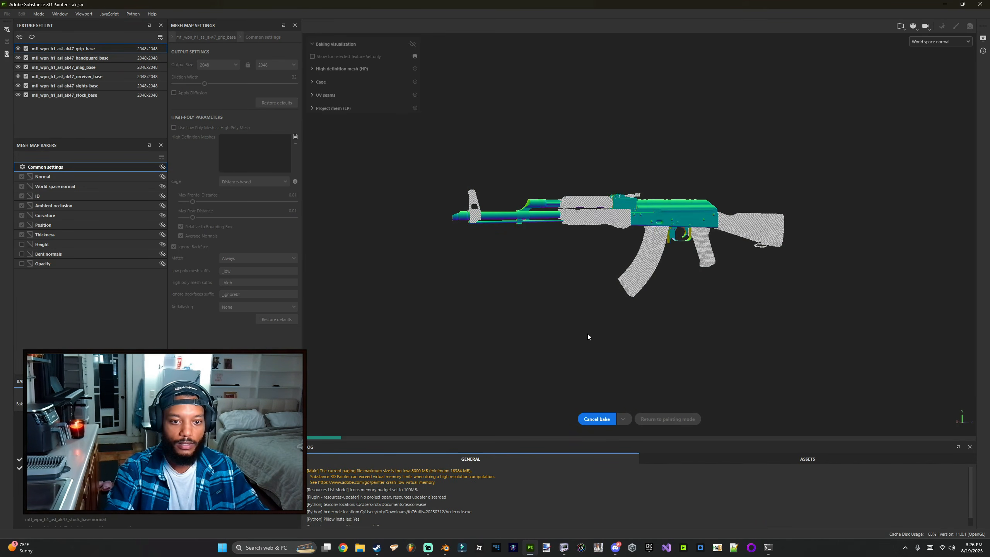
Step: Open File Explorer and navigate to the modern_warfare_rm xmodels _images folder
left_click_drag(620, 299, 647, 303, "alt")
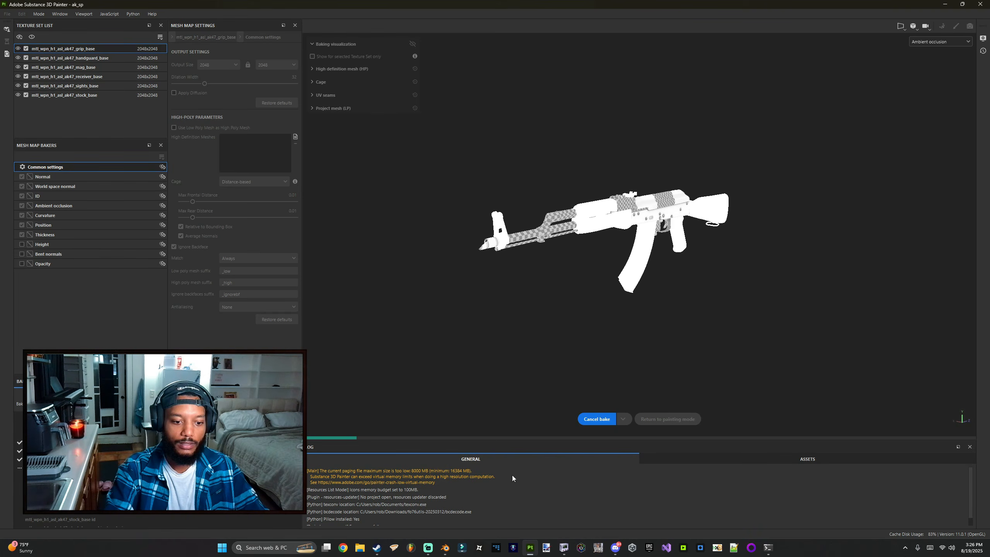
left_click(359, 547)
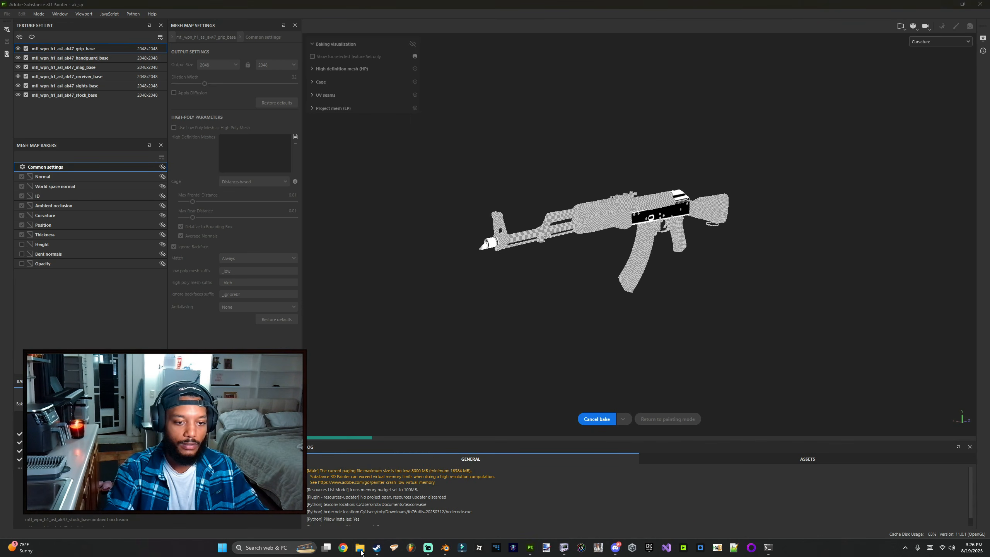
left_click(447, 365)
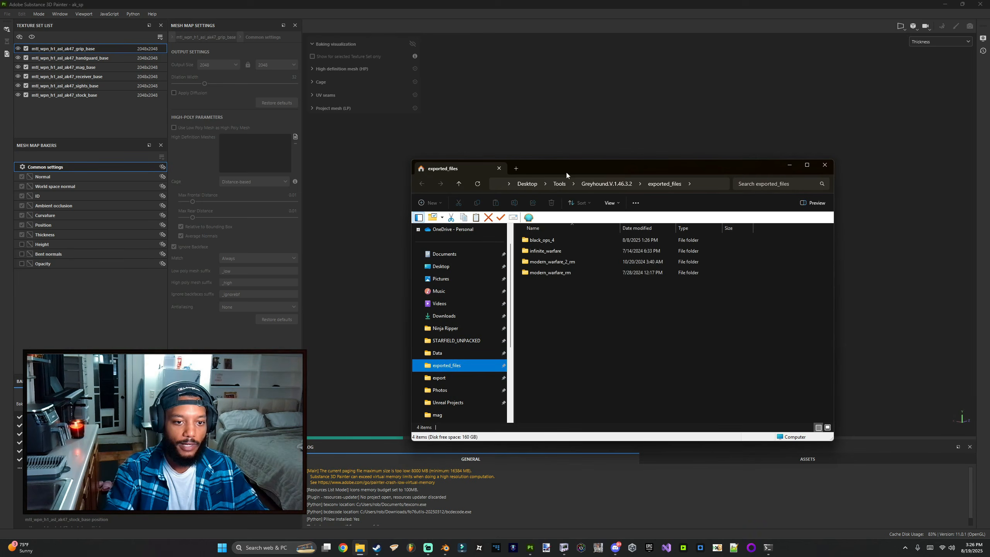
left_click_drag(566, 172, 253, 176)
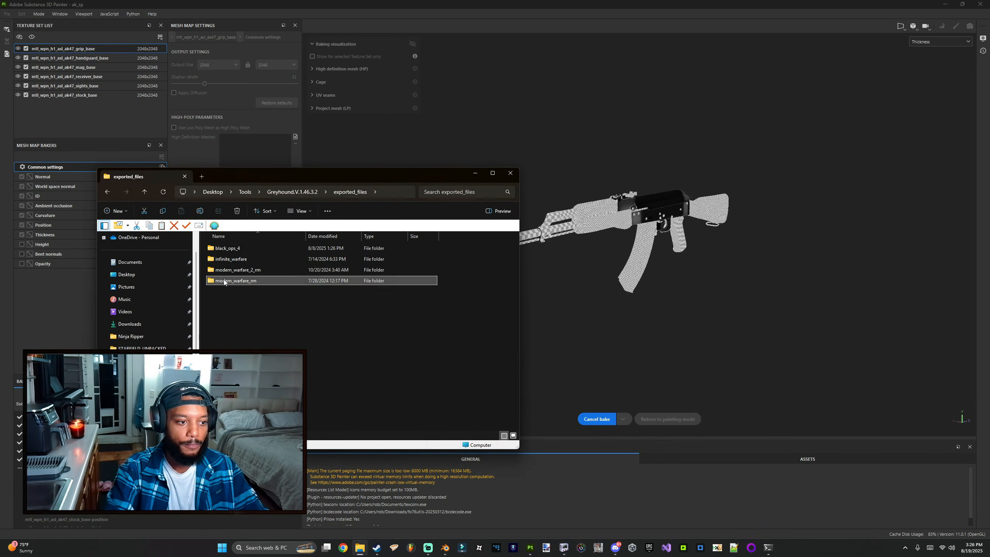
double_click(226, 280)
double_click(224, 248)
double_click(257, 249)
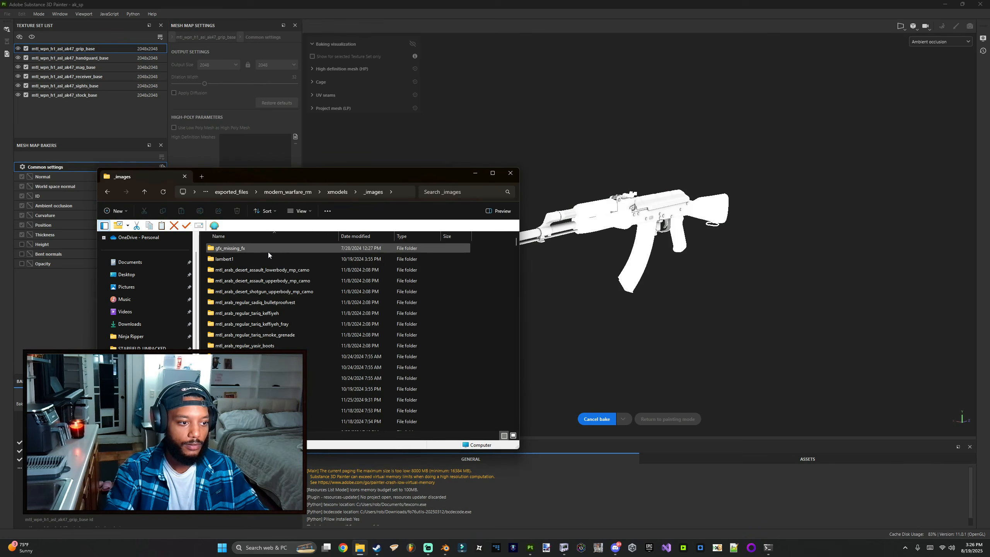
Step: Browse the _images folder for the AK47 material texture folders
scroll(498, 309, "down", 2)
left_click_drag(521, 310, 560, 311)
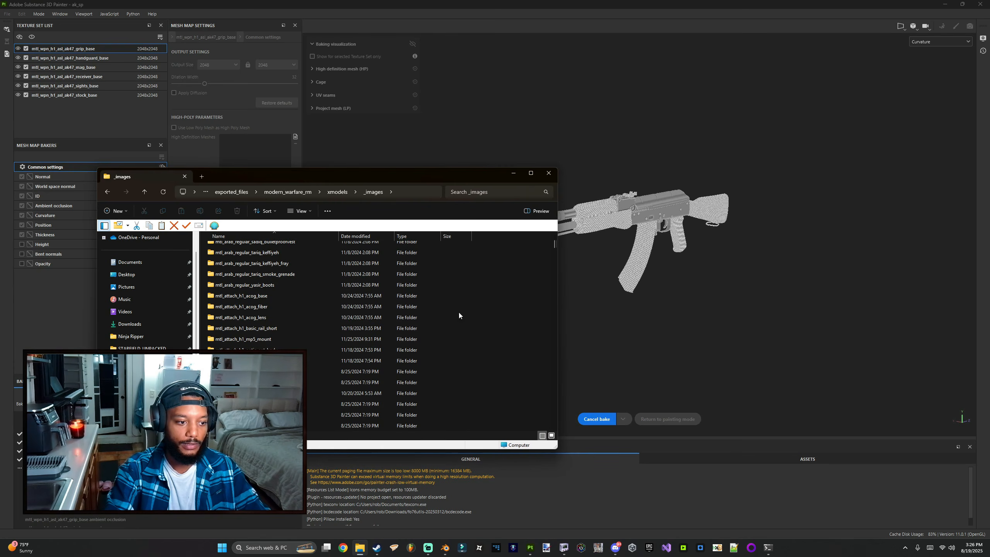
scroll(260, 278, "up", 2)
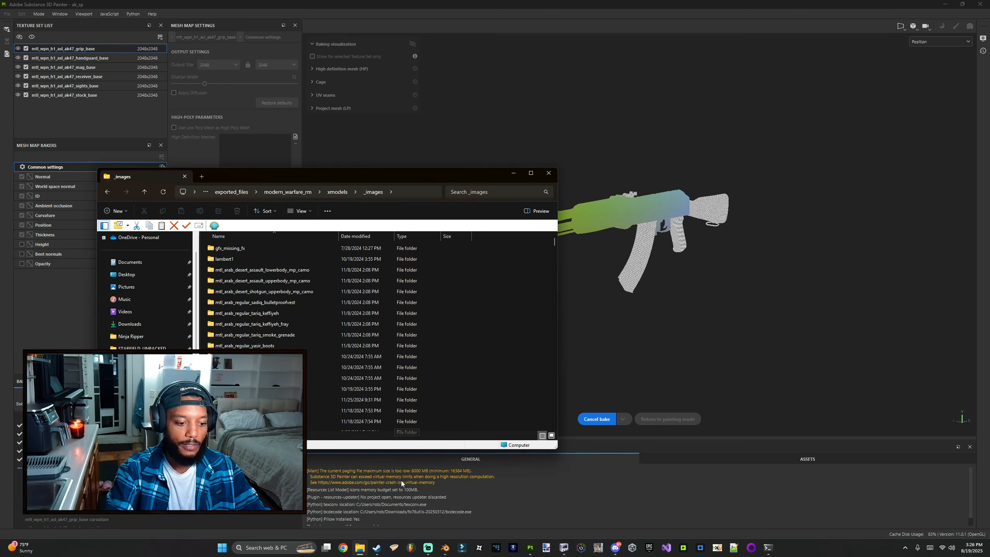
mouse_move(533, 550)
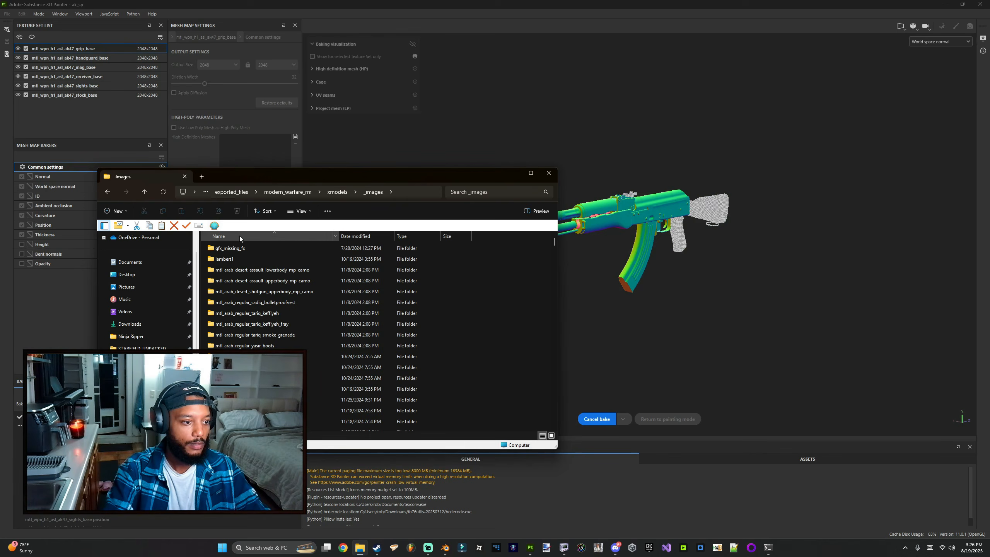
scroll(246, 275, "down", 5)
scroll(246, 274, "down", 10)
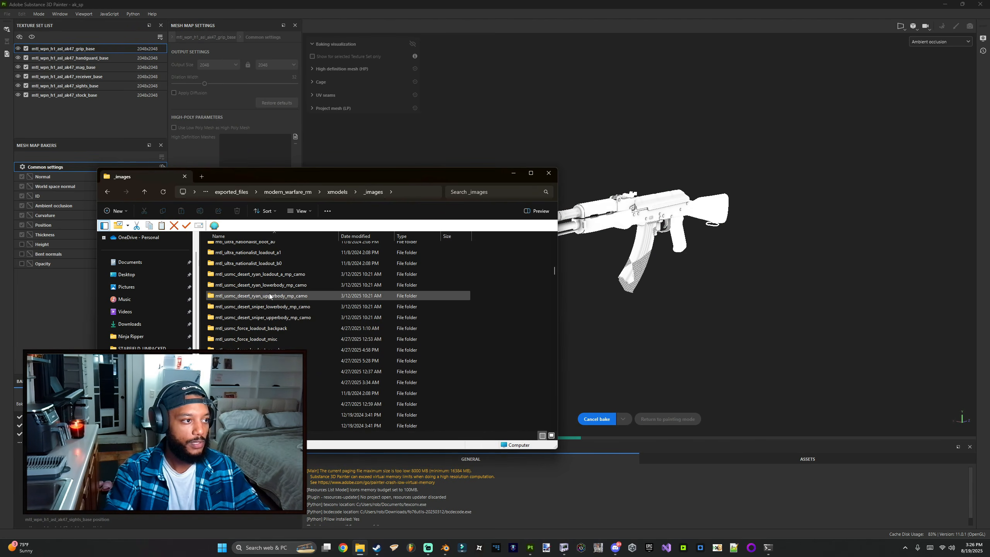
scroll(269, 288, "down", 5)
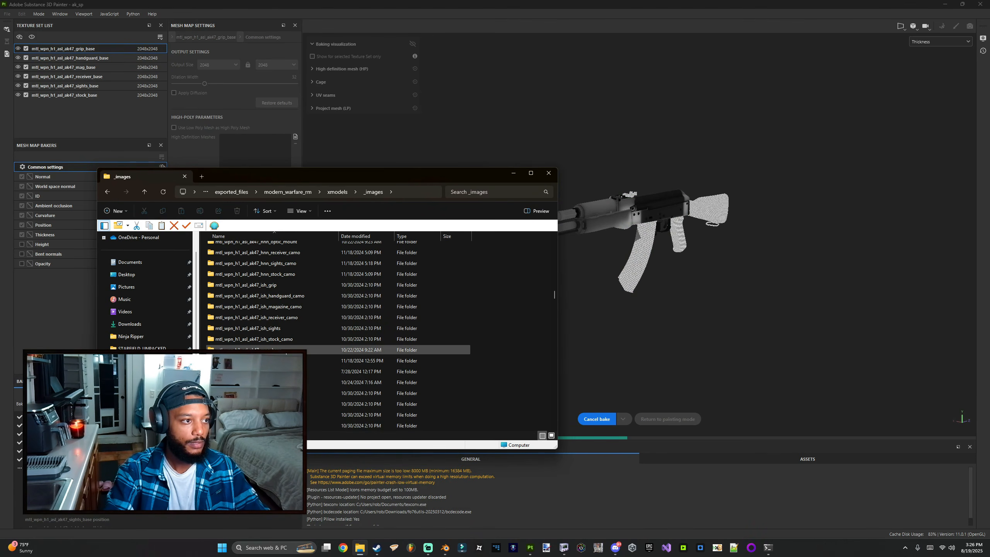
scroll(286, 355, "up", 5)
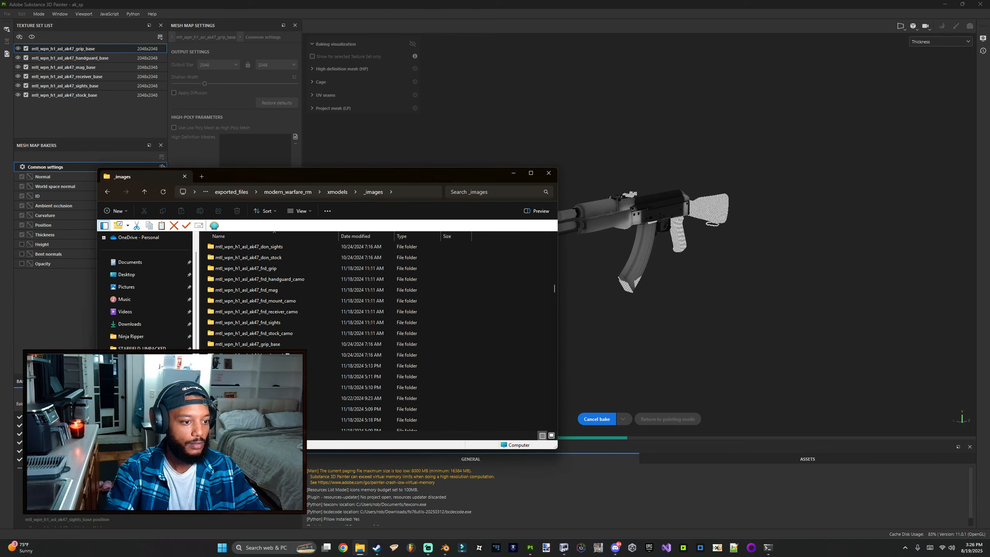
scroll(277, 301, "up", 1)
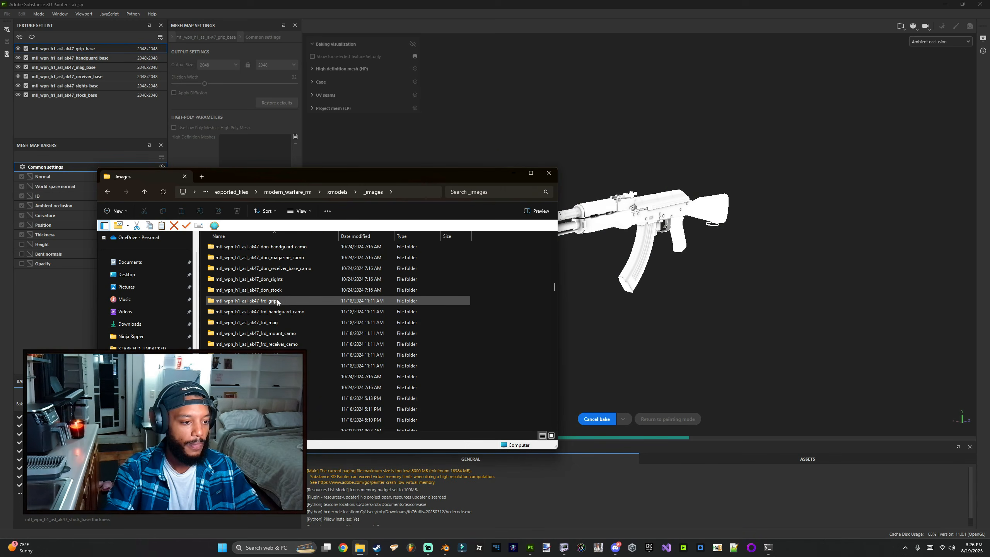
scroll(281, 310, "up", 3)
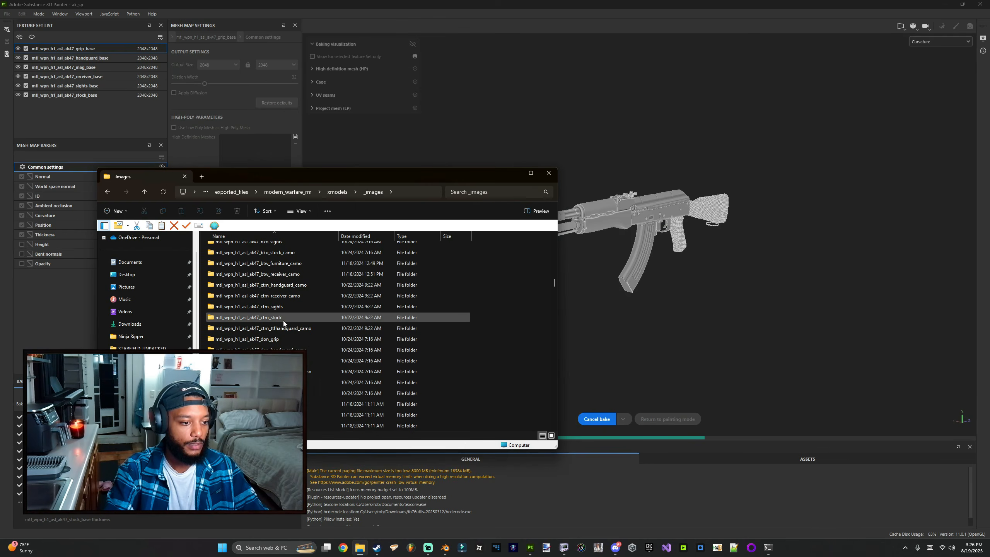
scroll(283, 320, "down", 4)
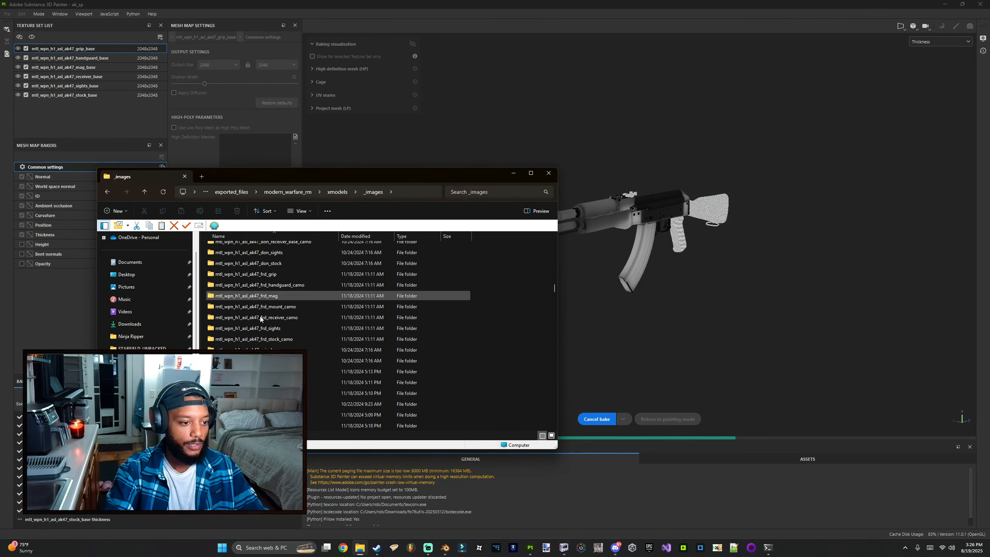
scroll(264, 327, "down", 4)
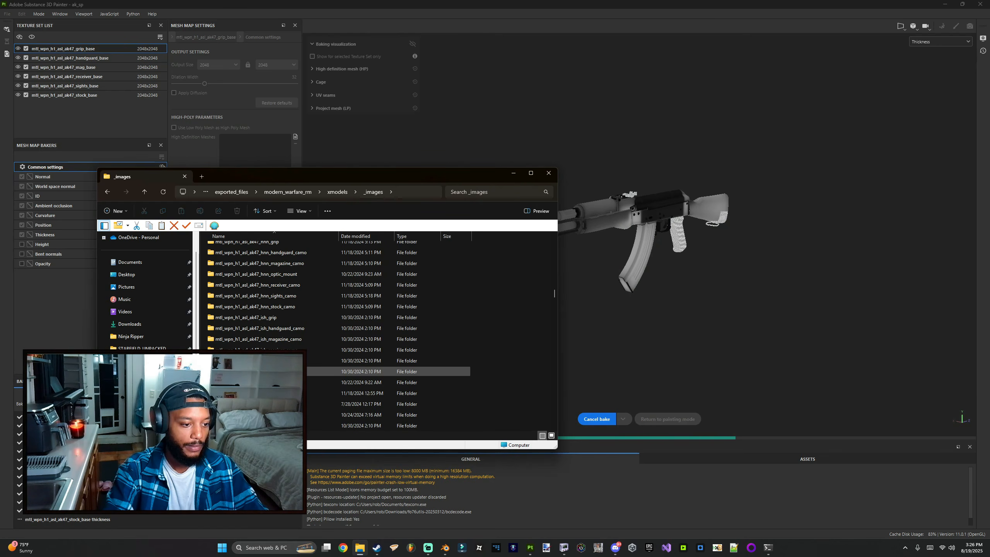
scroll(281, 372, "down", 4)
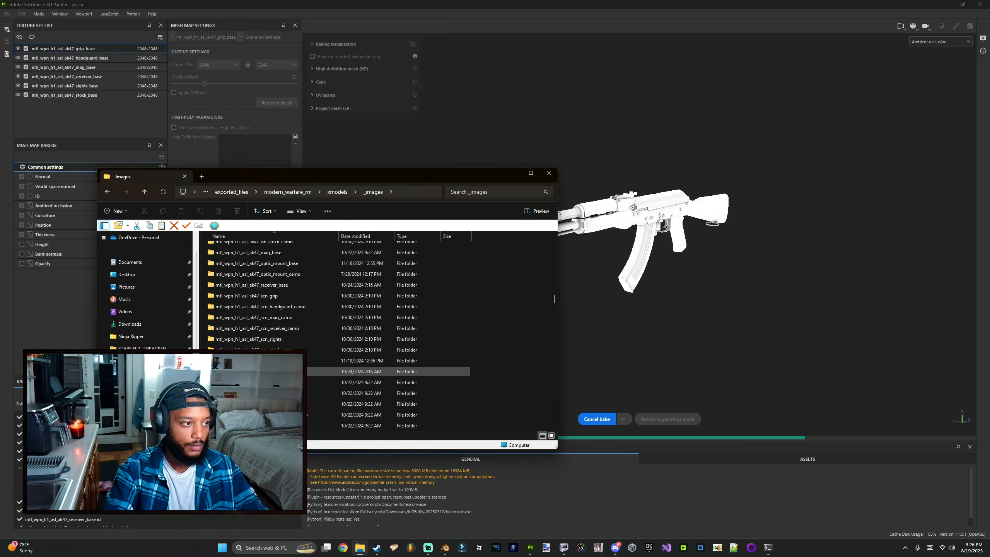
Step: Open the mtl_wpn_h1_asl_ak47_stock_base and mtl_wpn_h1_asl_ak47_sights_base folders in new tabs
right_click(271, 371)
left_click(315, 246)
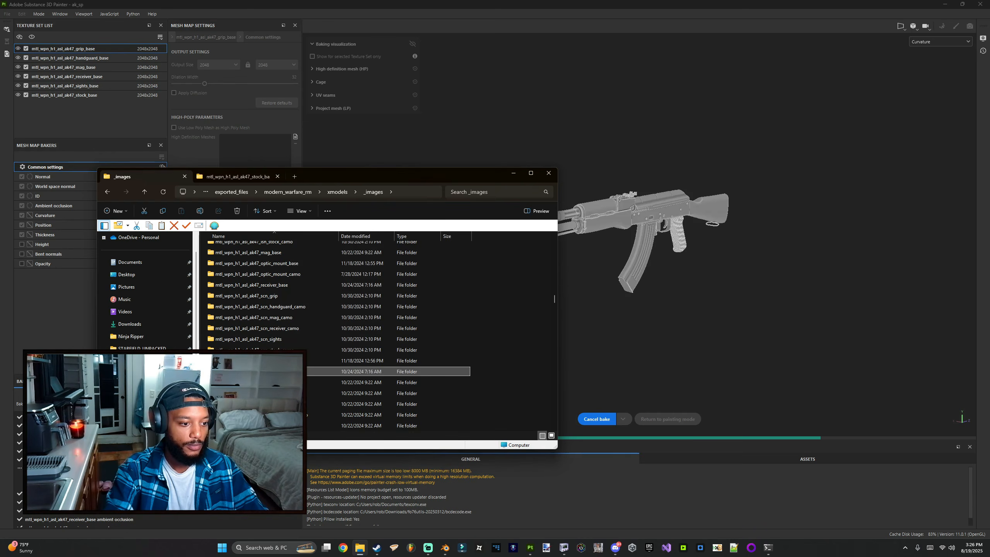
scroll(314, 359, "down", 4)
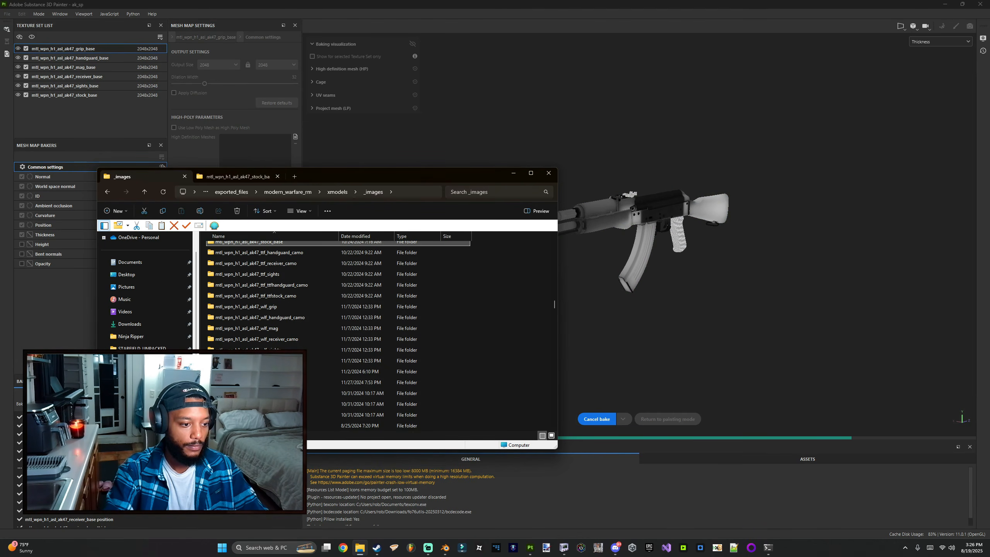
scroll(314, 357, "up", 4)
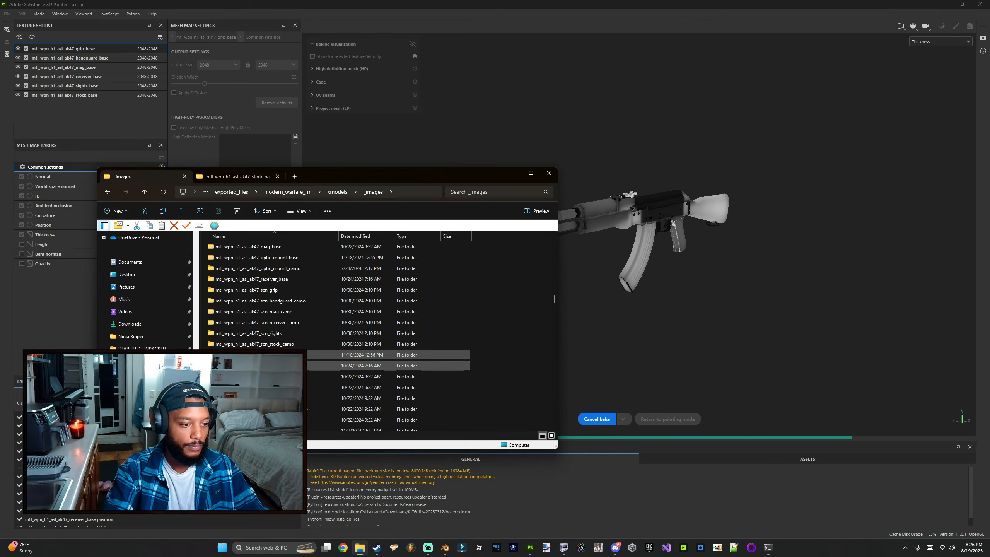
right_click(314, 355)
left_click(314, 227)
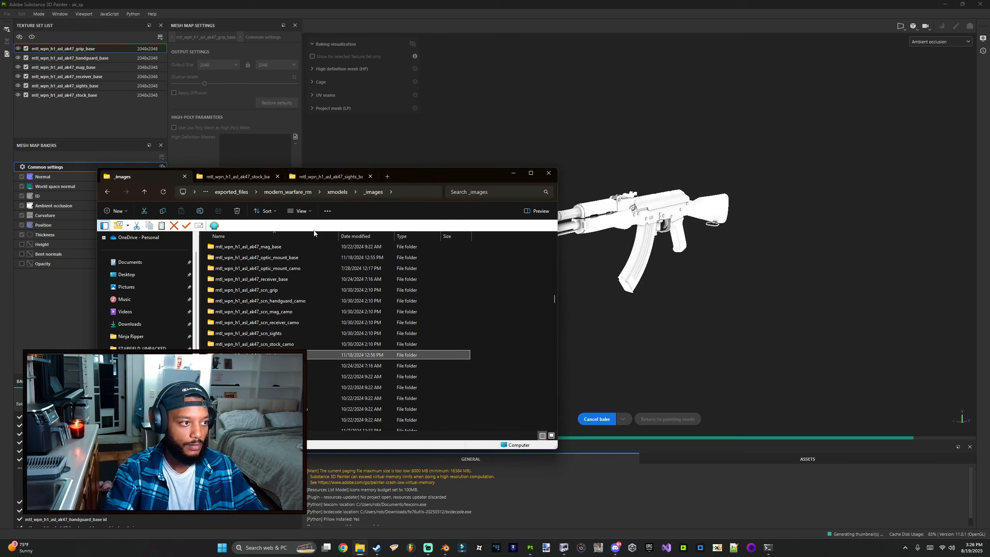
Step: Open the mtl_wpn_h1_asl_ak47_mag_base and mtl_wpn_h1_asl_ak47_receiver_base folders in new tabs
scroll(281, 309, "up", 2)
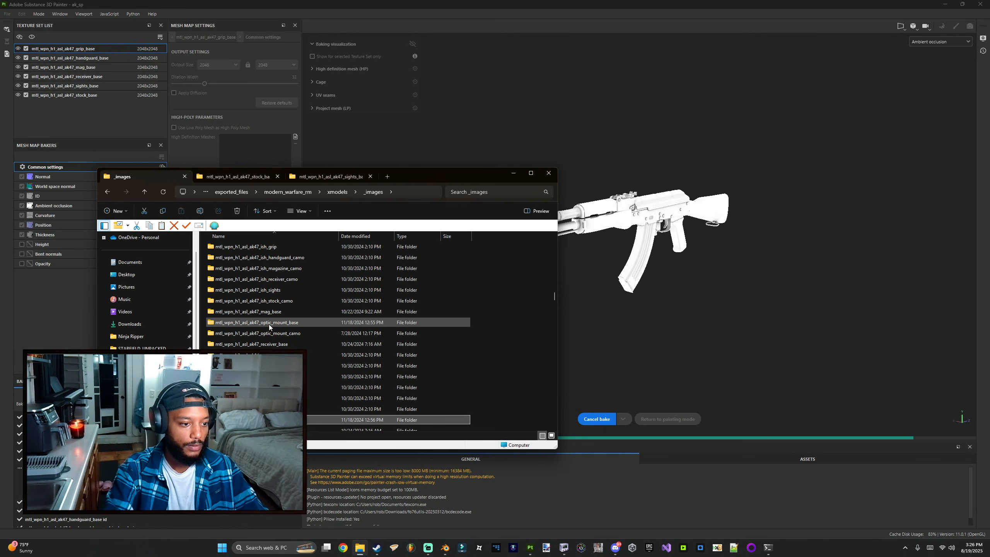
left_click(266, 313)
right_click(268, 315)
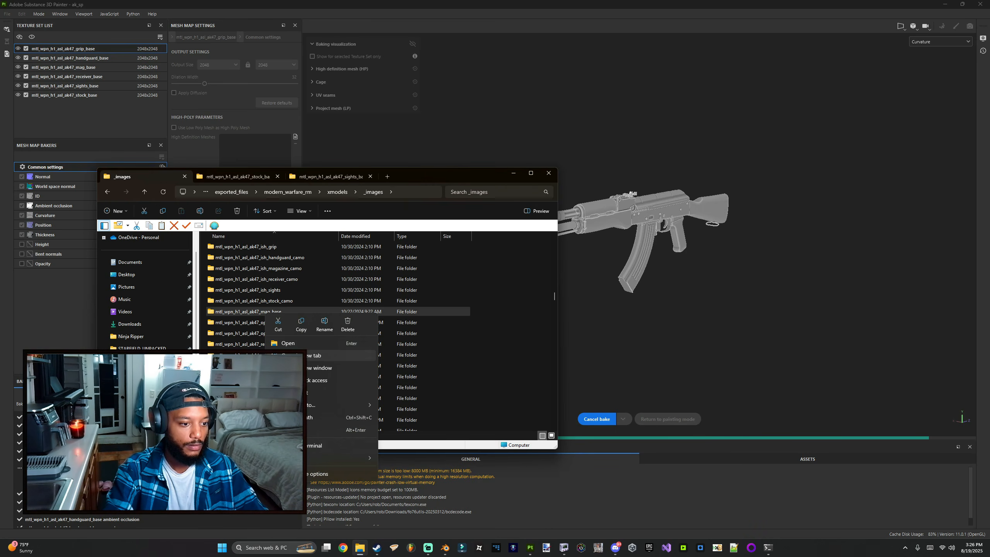
left_click(296, 356)
left_click(276, 344)
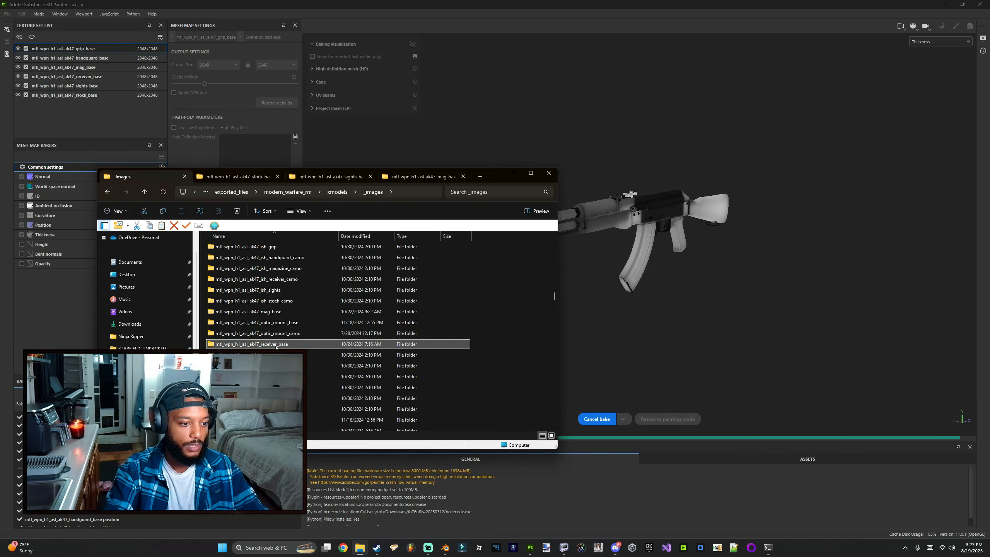
right_click(277, 344)
left_click(314, 218)
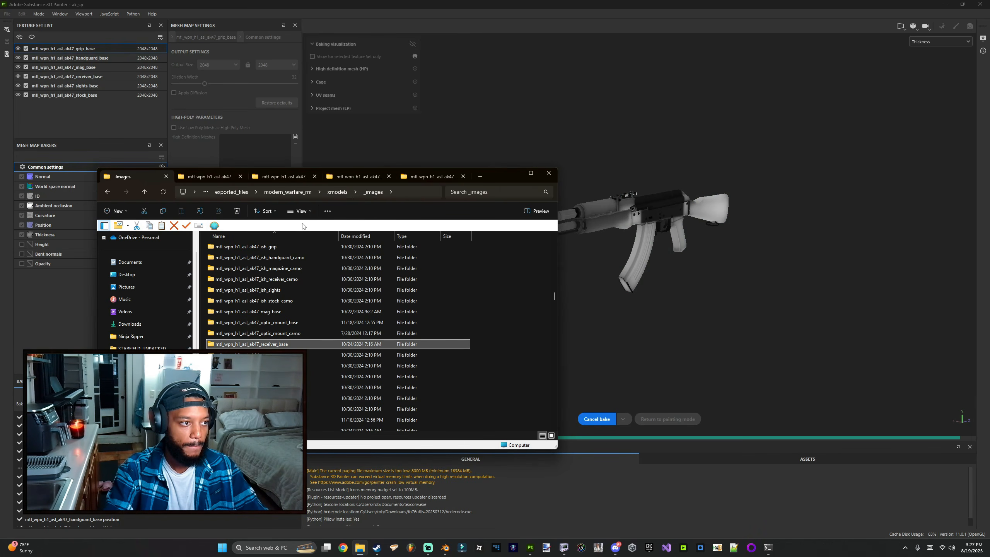
Step: Open the mtl_wpn_h1_asl_ak47_handguard_base and mtl_wpn_h1_asl_ak47_grip_base folders in new tabs
scroll(283, 302, "up", 2)
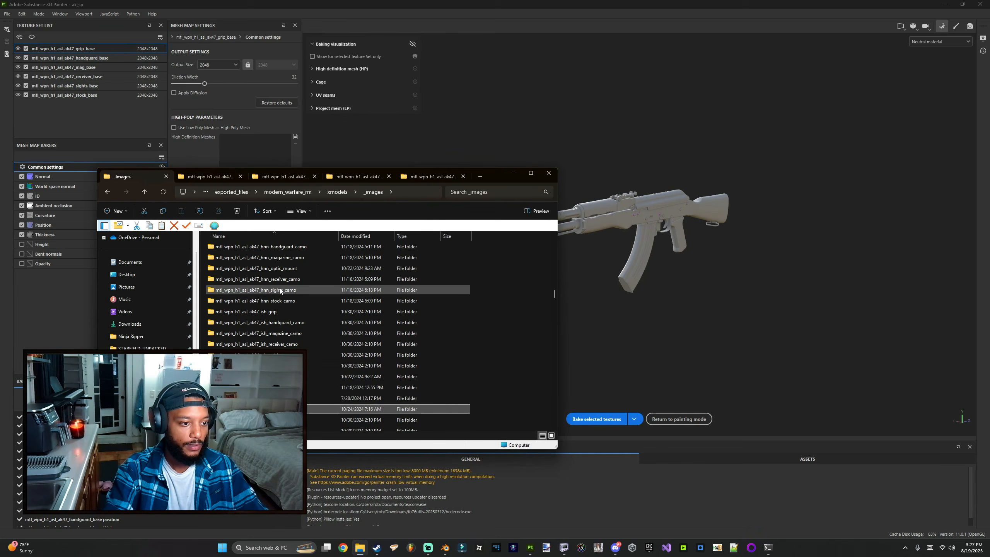
scroll(274, 260, "up", 1)
right_click(273, 259)
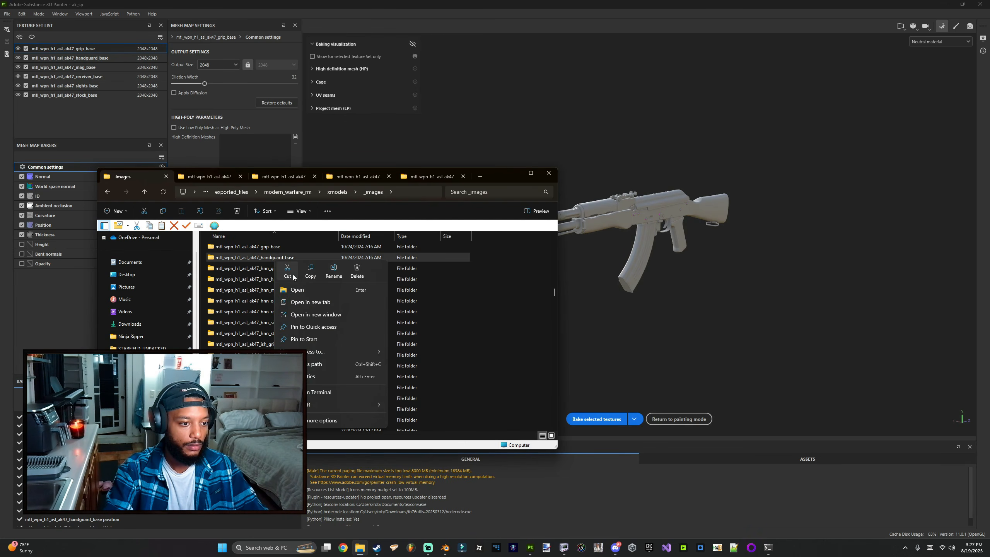
left_click(310, 302)
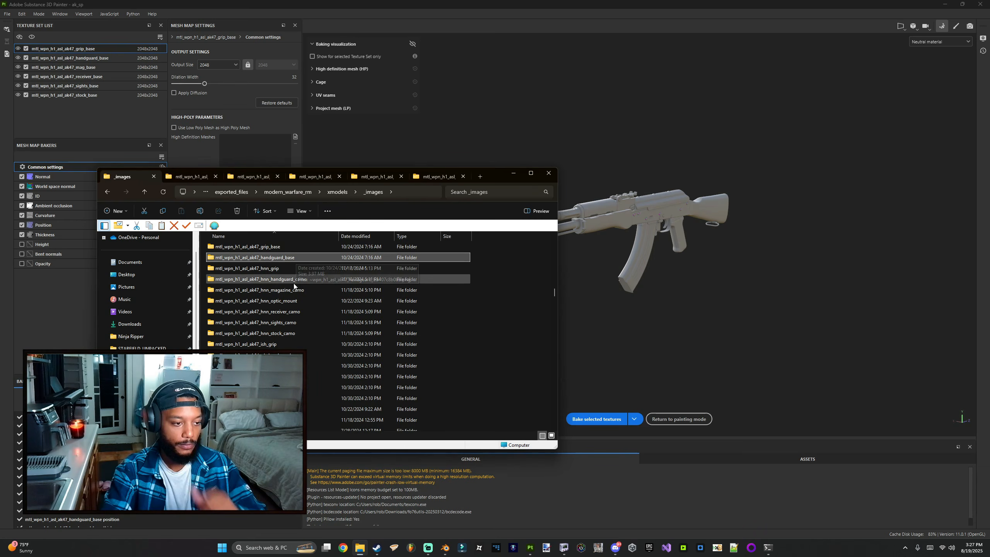
scroll(295, 287, "up", 1)
right_click(268, 282)
right_click(267, 282)
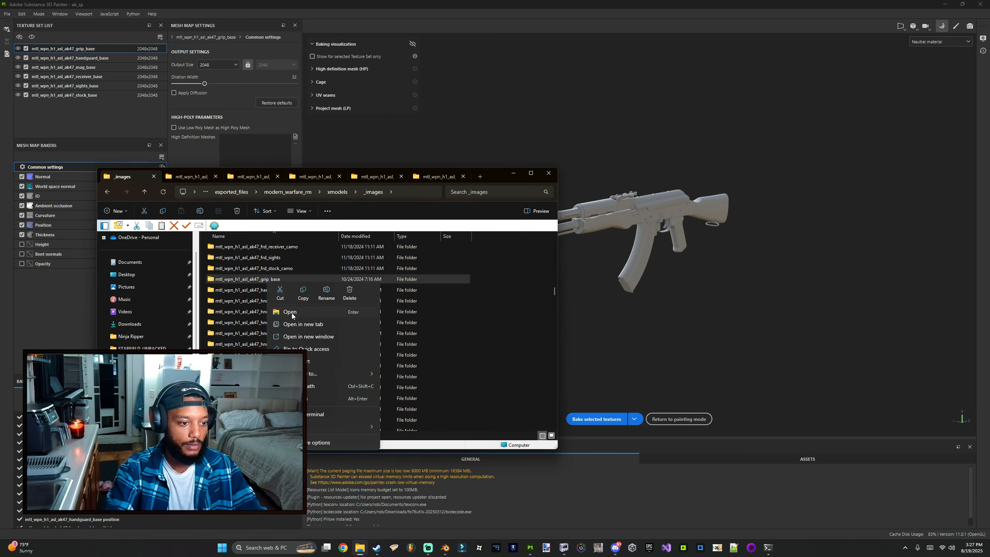
left_click(306, 322)
Step: Switch to the stock_base folder tab and enlarge the window and its texture thumbnails
left_click(143, 179)
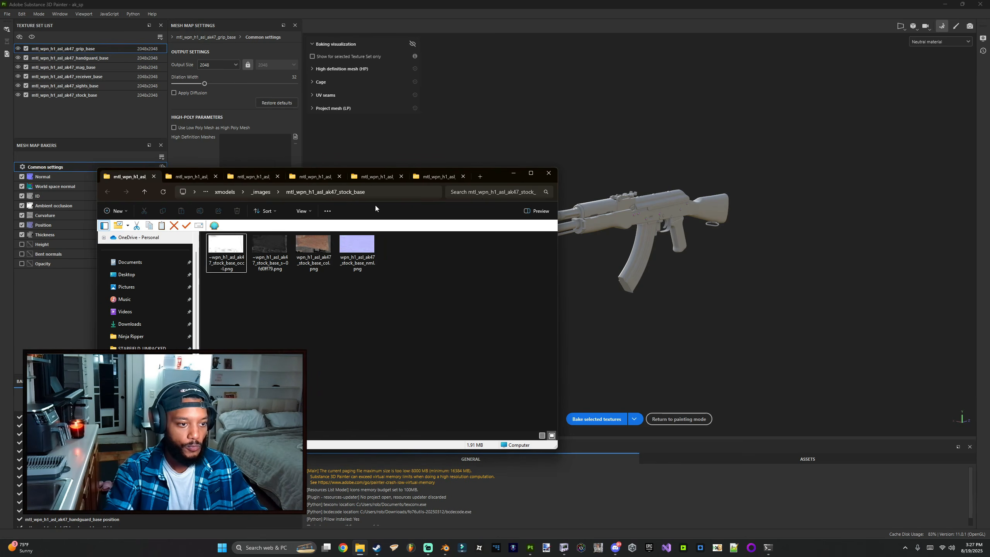
left_click(105, 227)
left_click(238, 271)
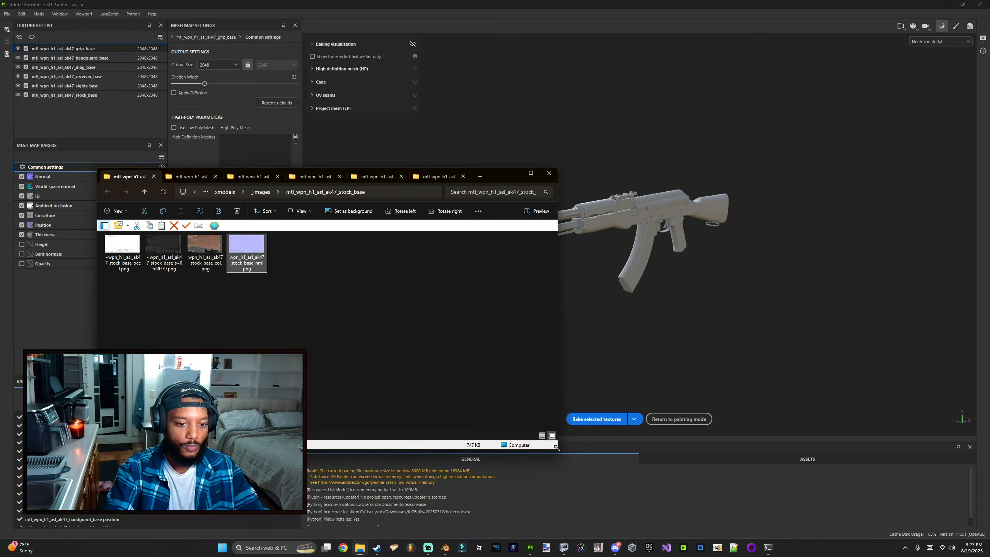
left_click_drag(556, 449, 578, 411)
scroll(329, 328, "up", 3, "ctrl")
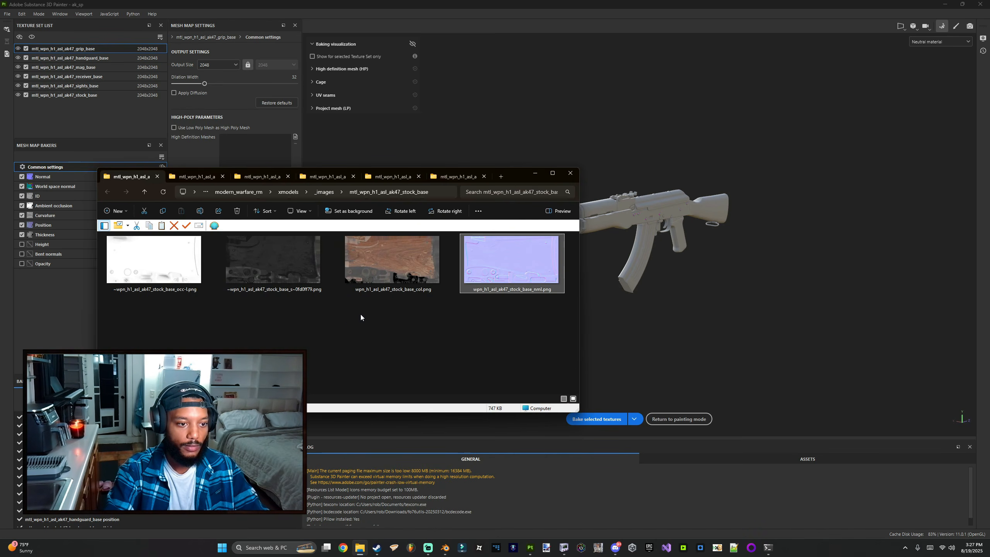
Step: Glance at the sights_base tab, return to the stock_base tab, and move the window aside
key("ctrl+Tab")
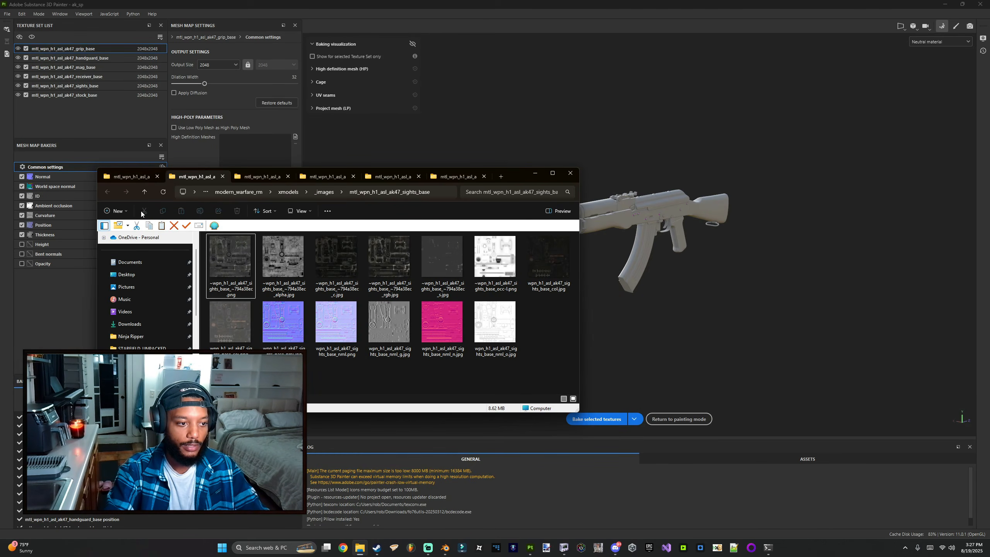
key("ctrl+shift+Tab")
left_click_drag(509, 182, 561, 141)
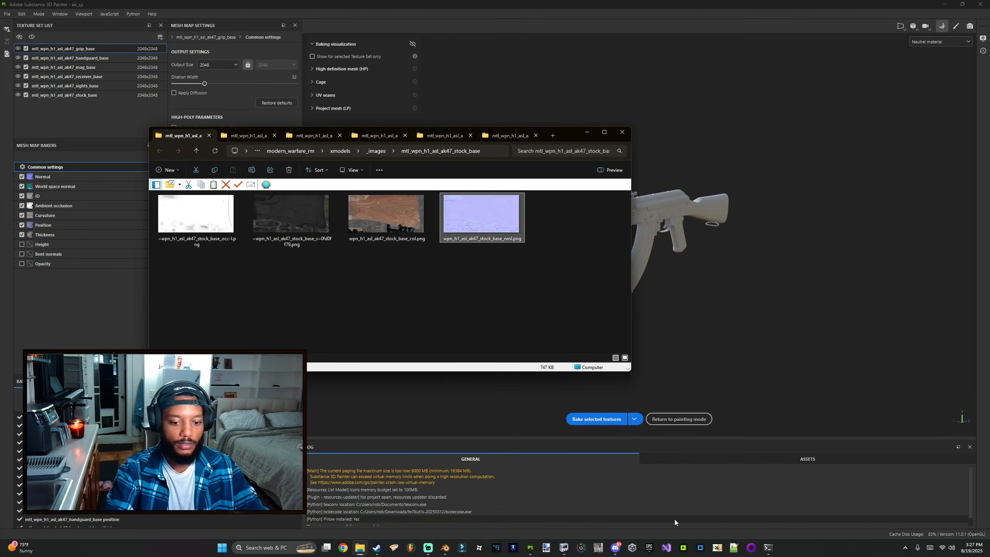
left_click(594, 551)
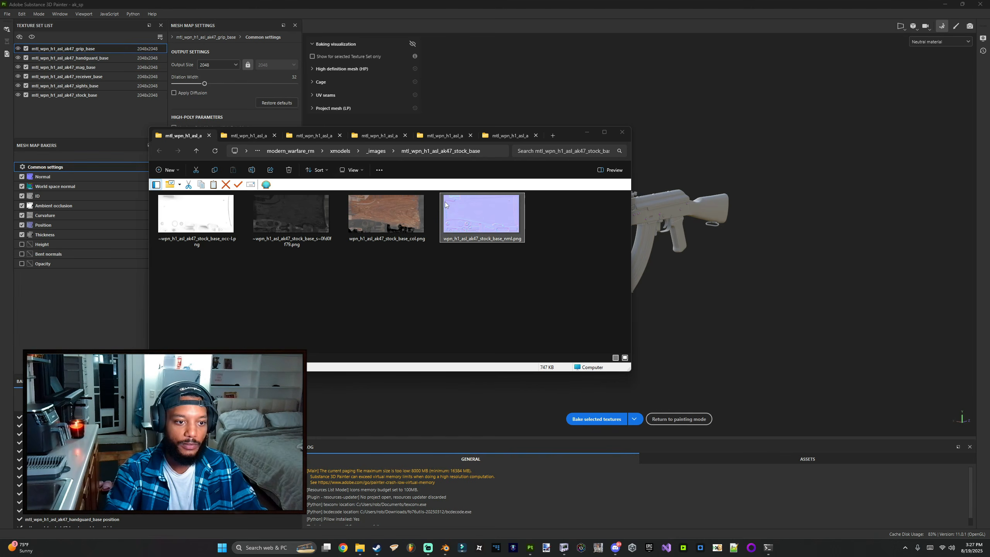
Step: Return from baking to painting mode and inspect the baked AK-47 in the viewport
left_click(679, 418)
left_click_drag(572, 295, 442, 280, "alt")
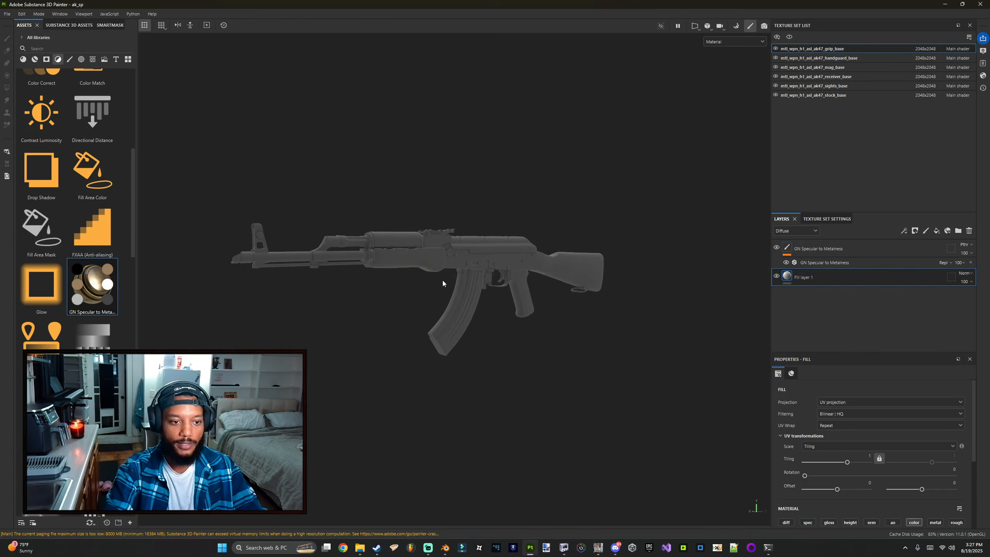
scroll(433, 281, "up", 2)
middle_click_drag(424, 281, 476, 282, "alt")
left_click_drag(476, 283, 486, 279, "alt")
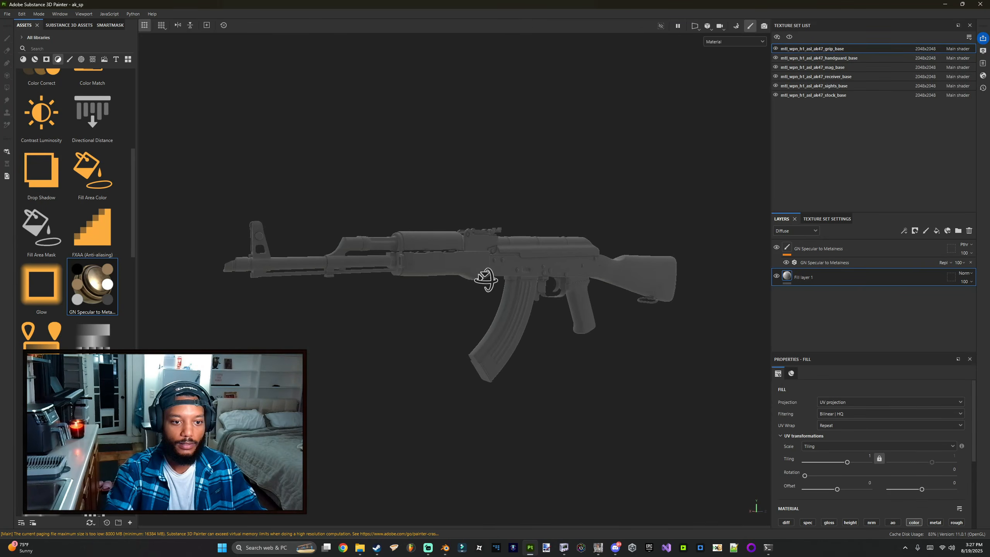
Step: Select the mtl_wpn_h1_asl_ak47_stock_base texture set and its Fill layer 1
key("alt+Tab")
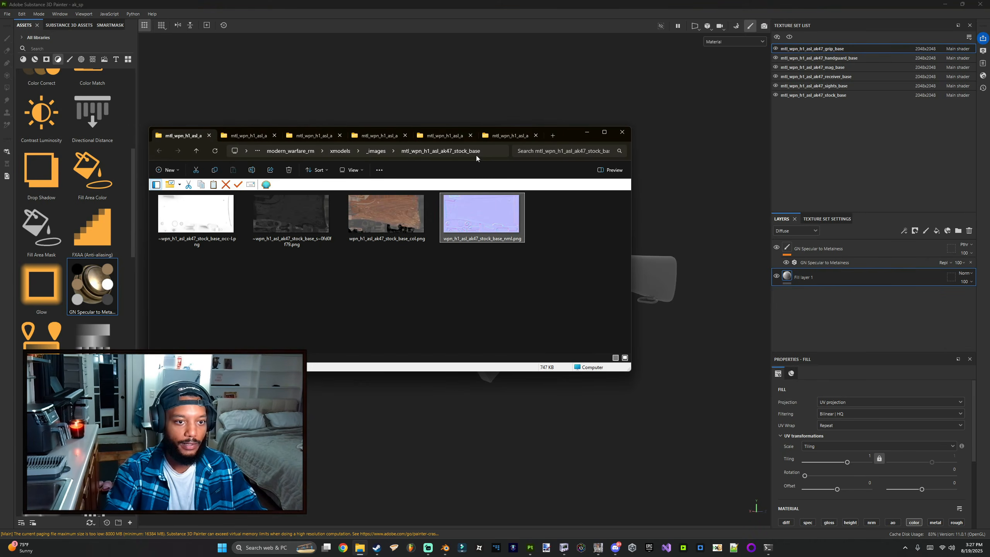
key("alt+Tab")
left_click(819, 95)
middle_click_drag(552, 258, 450, 227, "alt")
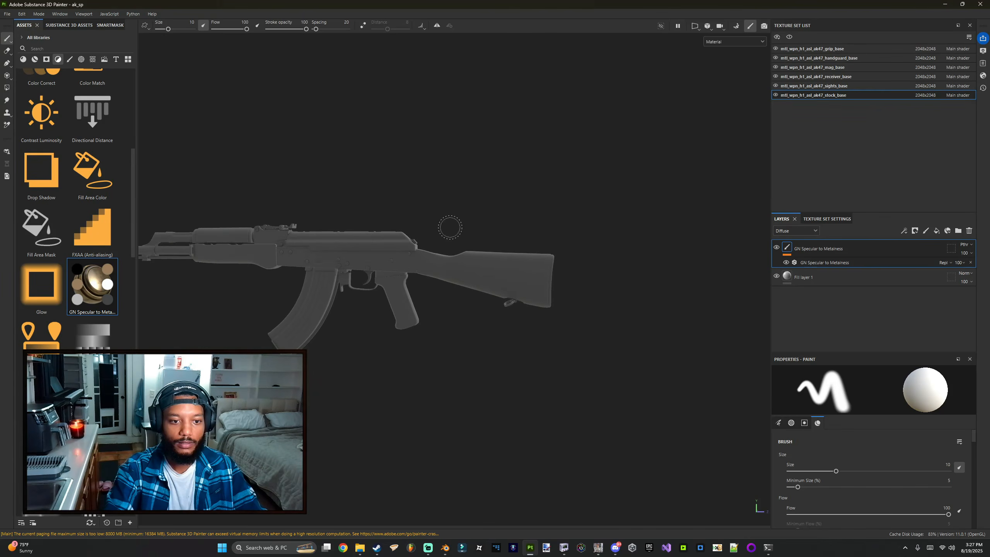
left_click_drag(450, 227, 475, 242, "alt")
scroll(584, 253, "up", 5)
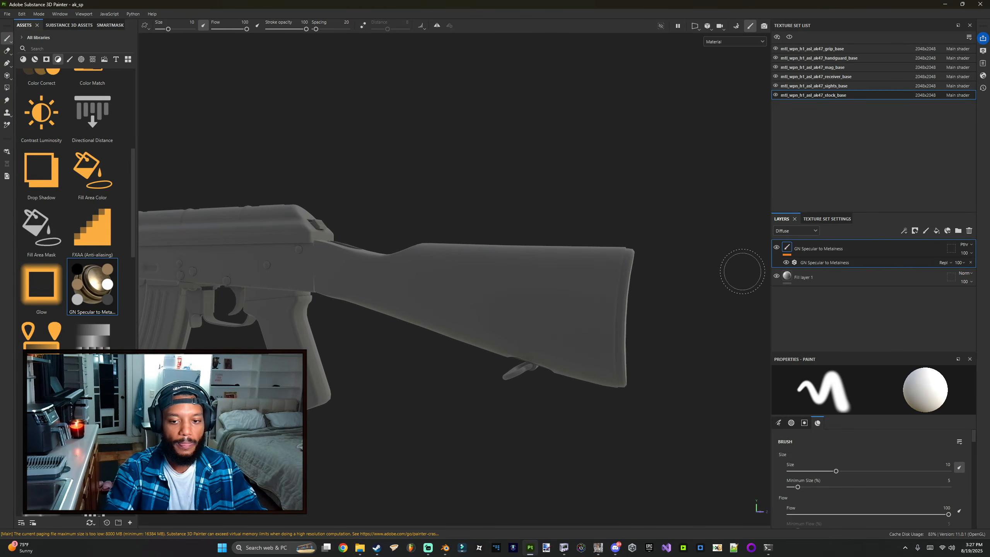
left_click(819, 275)
scroll(854, 418, "down", 3)
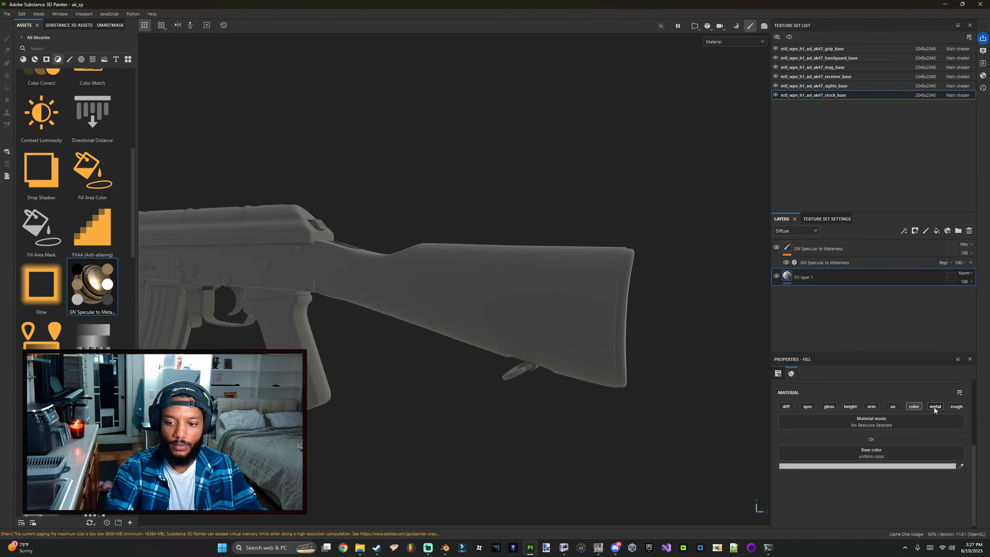
Step: Enable the diff, spec, gloss and nrm channels on the stock's fill layer
left_click(787, 406)
left_click(812, 406)
left_click(830, 407)
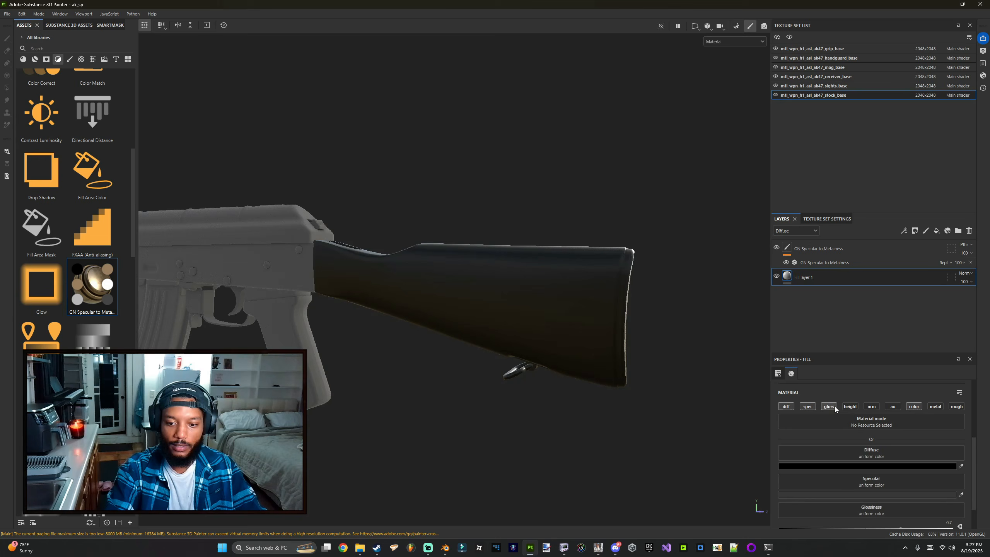
left_click(872, 407)
scroll(859, 440, "down", 2)
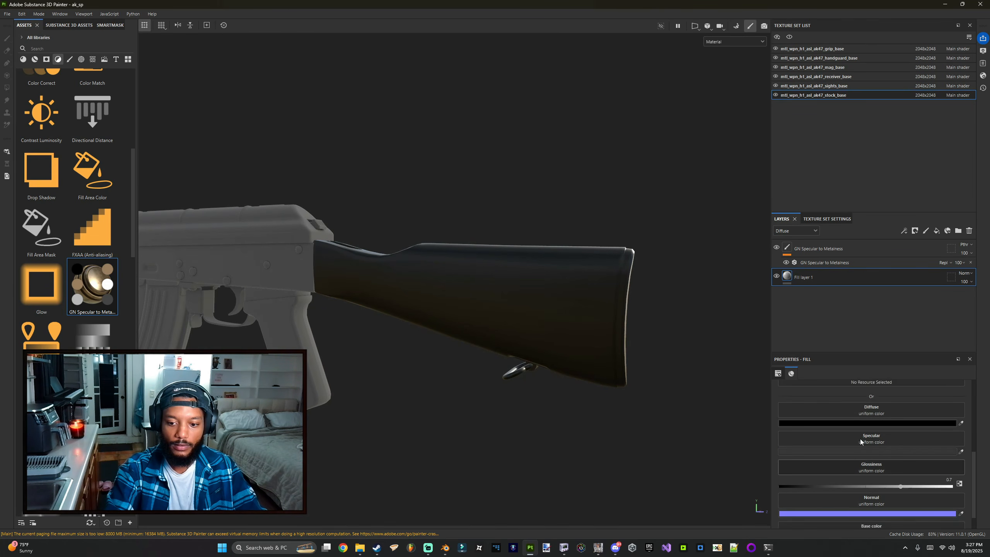
left_click_drag(858, 351, 859, 304)
scroll(864, 397, "down", 1)
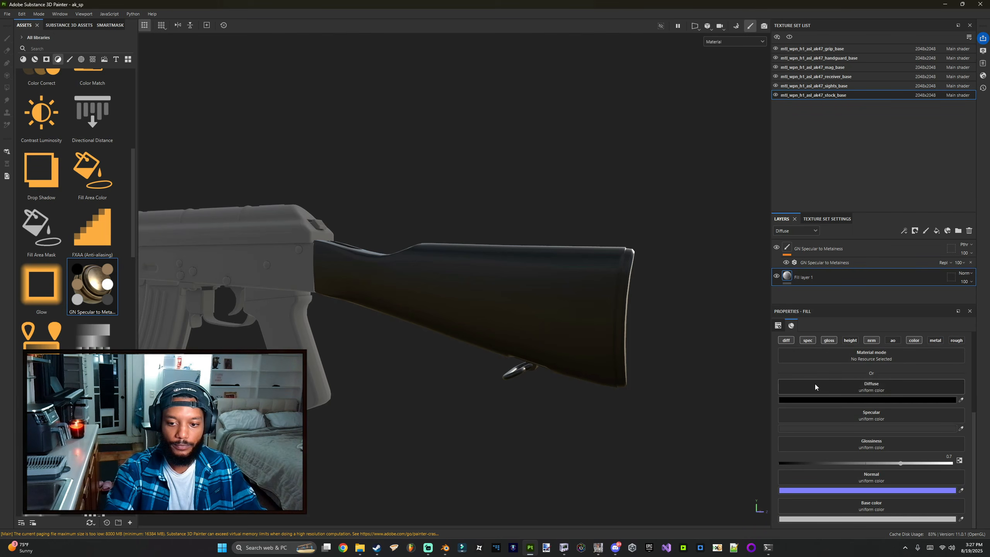
Step: Bring up the GameImageUtil converter beside the stock_base folder window
key("alt+Tab")
key("alt+Tab")
key("alt+Tab")
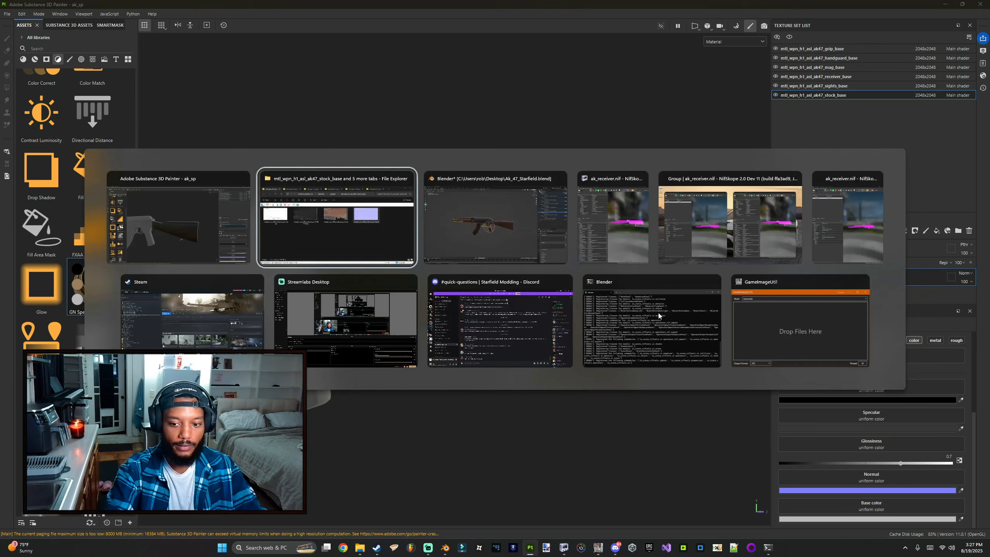
left_click(598, 547)
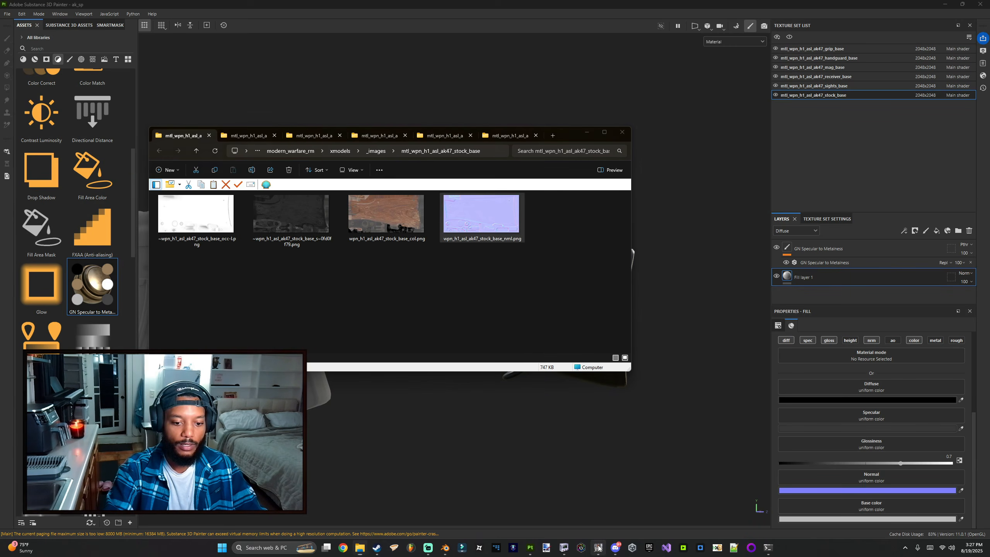
left_click_drag(62, 15, 379, 346)
left_click_drag(505, 219, 467, 249)
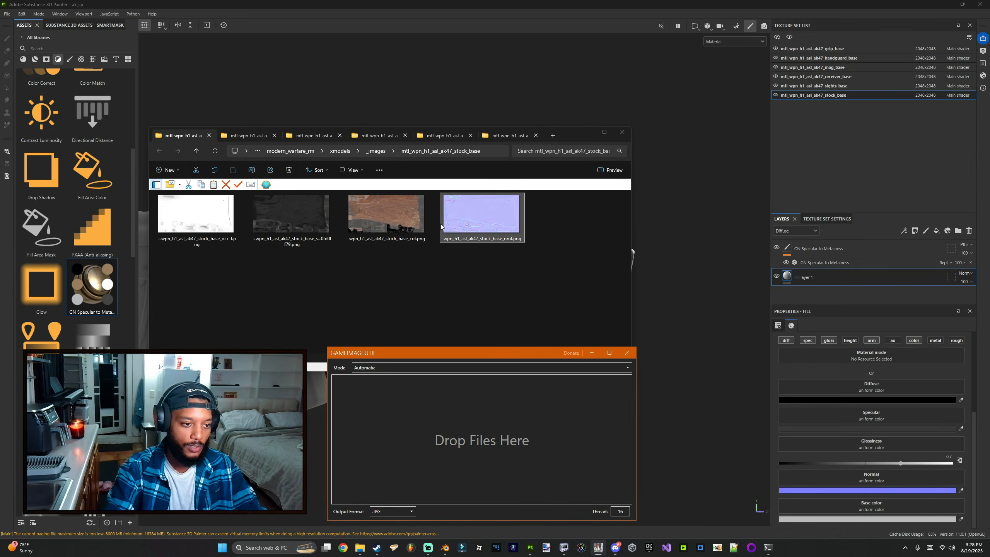
left_click_drag(564, 136, 463, 95)
left_click_drag(530, 329, 414, 331)
Step: Convert wpn_h1_asl_ak47_stock_base_nrml.png to JPG by dropping it into GameImageUtil
left_click_drag(369, 186, 419, 392)
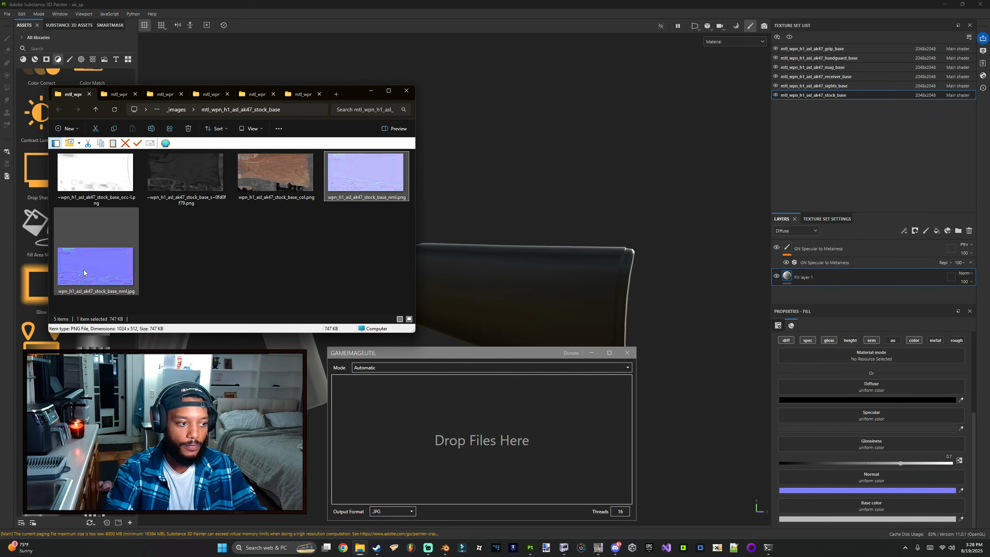
left_click(84, 269)
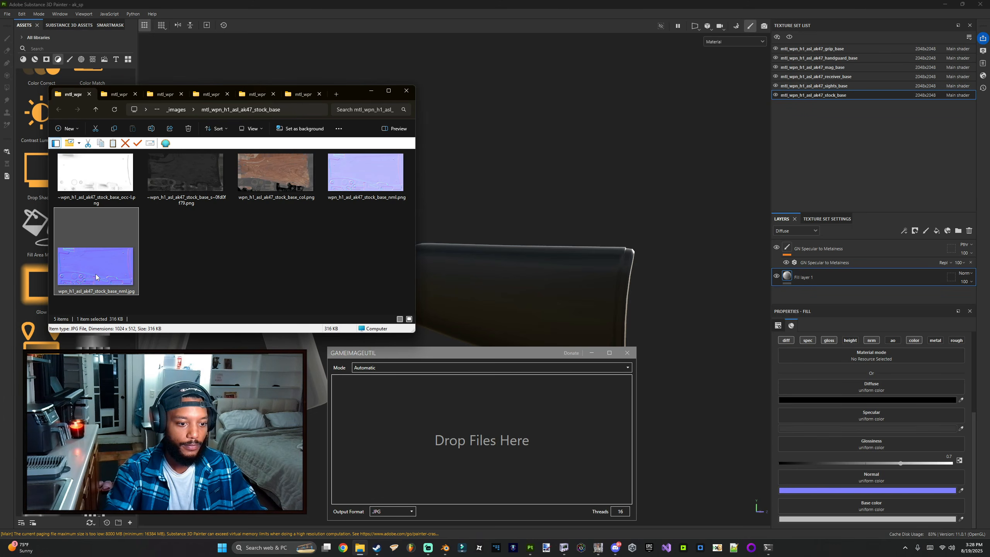
left_click(395, 367)
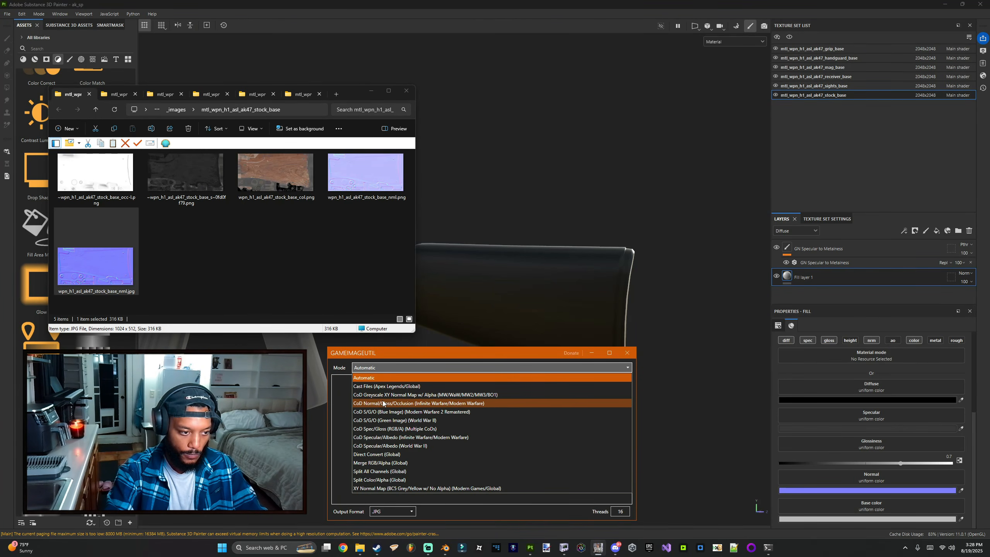
left_click(242, 273)
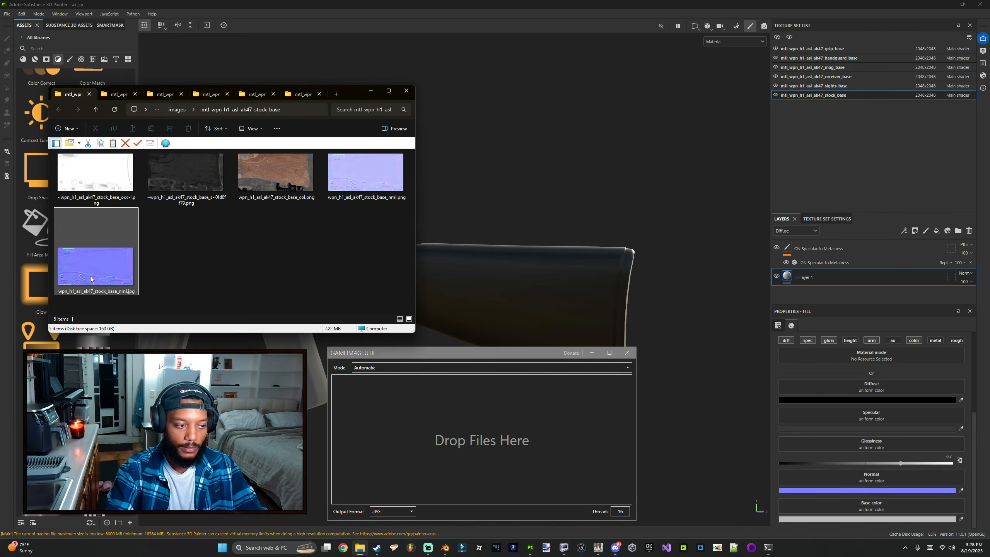
Step: Assign wpn_h1_asl_ak47_stock_base_nrml.jpg to the stock fill layer's Normal channel
left_click_drag(90, 275, 882, 481)
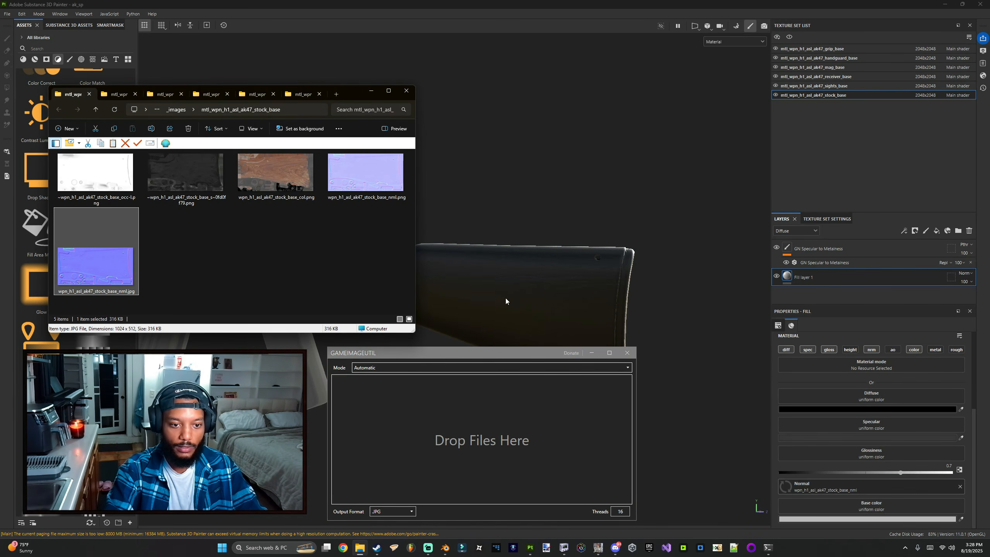
left_click_drag(603, 290, 542, 310, "alt")
left_click(598, 547)
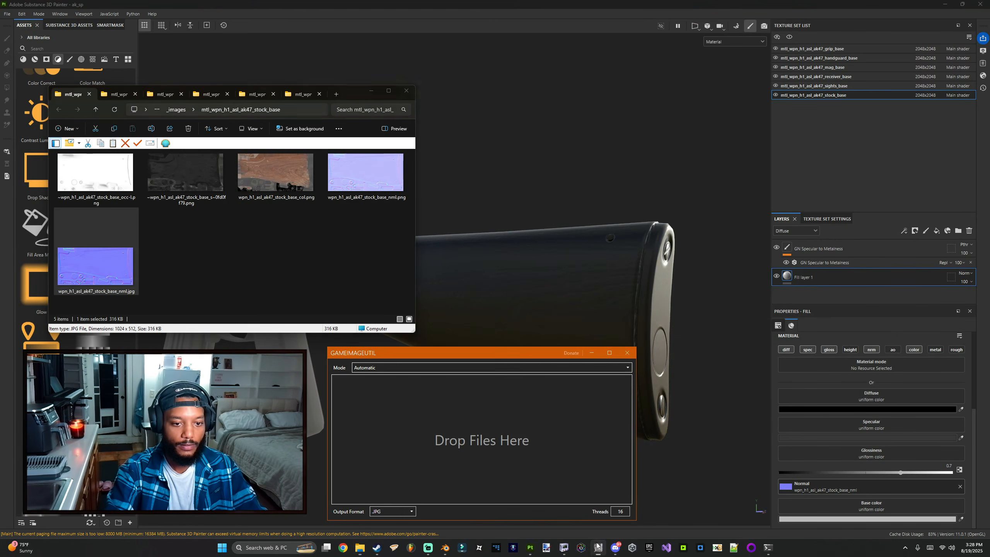
left_click_drag(250, 183, 388, 435)
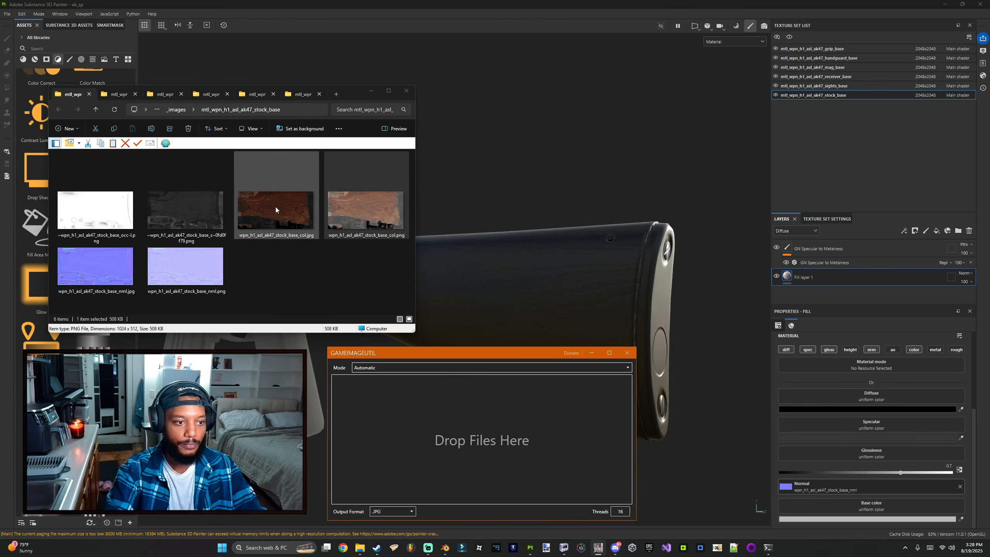
left_click(275, 206)
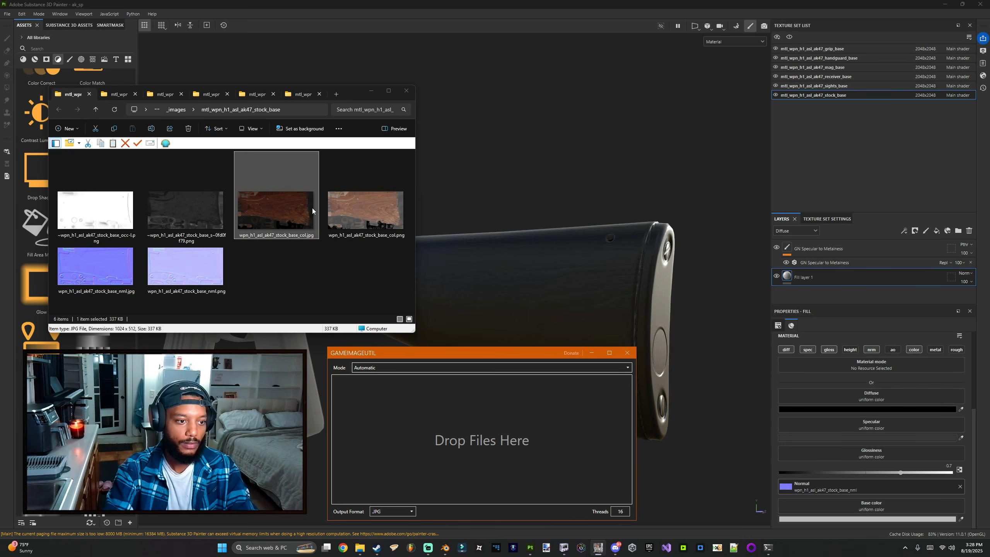
key("Delete")
Step: Convert wpn_h1_asl_ak47_stock_base_col.png in GameImageUtil using CoD Specular/Albedo (Infinite Warfare/Modern Warfare) mode and assign the col_s.jpg to Specular
left_click(366, 367)
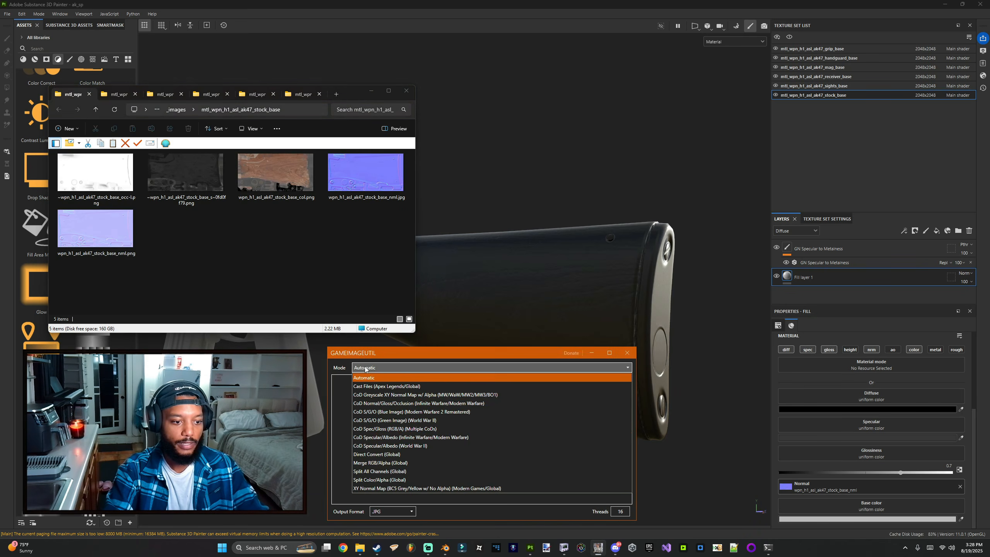
left_click(405, 438)
left_click_drag(275, 174, 378, 453)
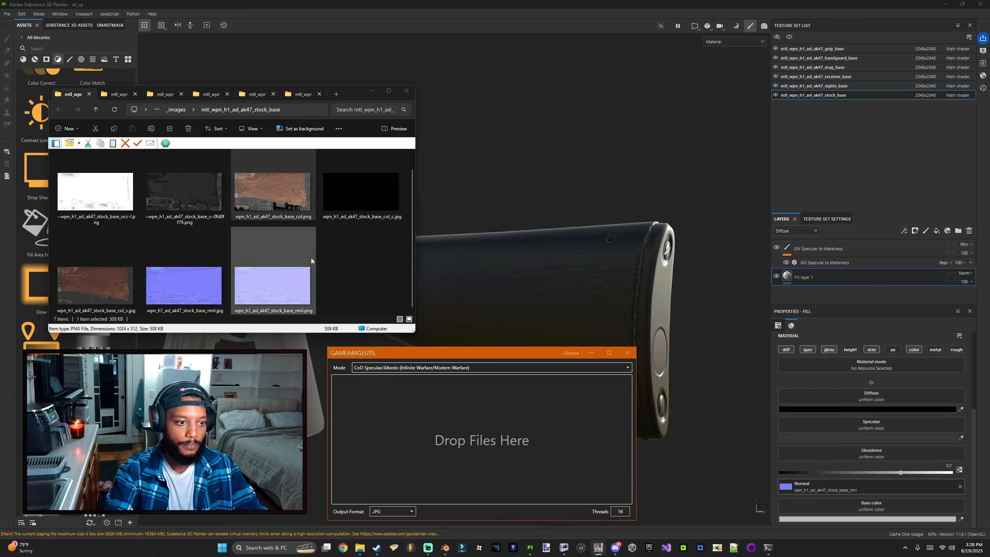
left_click_drag(132, 232, 872, 429)
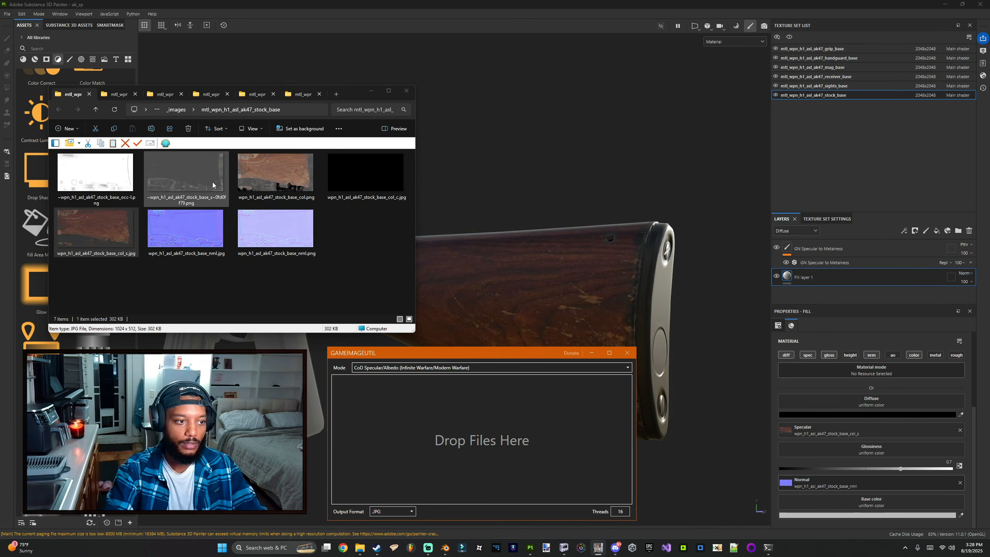
Step: Convert the stock_base_s~0fd0f79.png texture in GameImageUtil with the Automatic mode
left_click(408, 368)
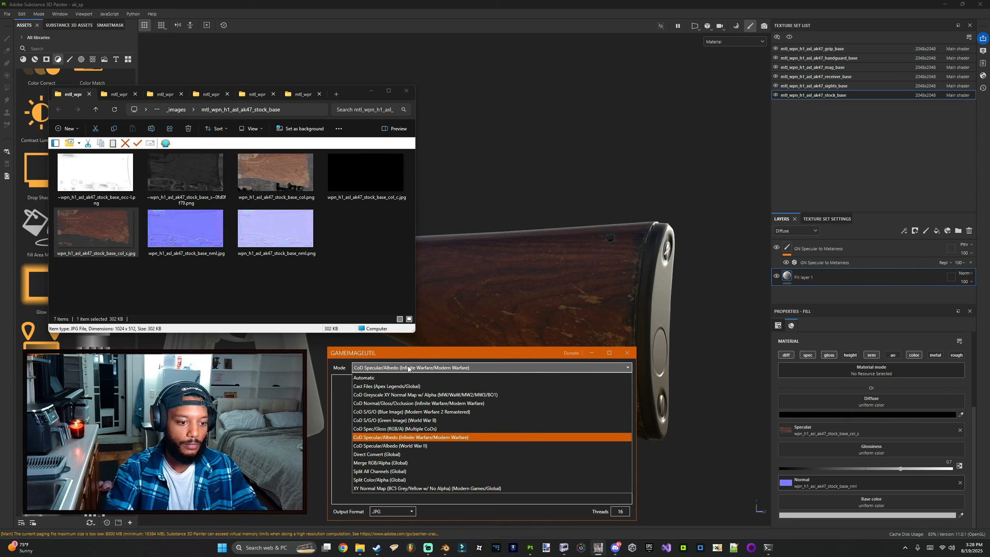
left_click(405, 376)
left_click_drag(197, 184, 465, 430)
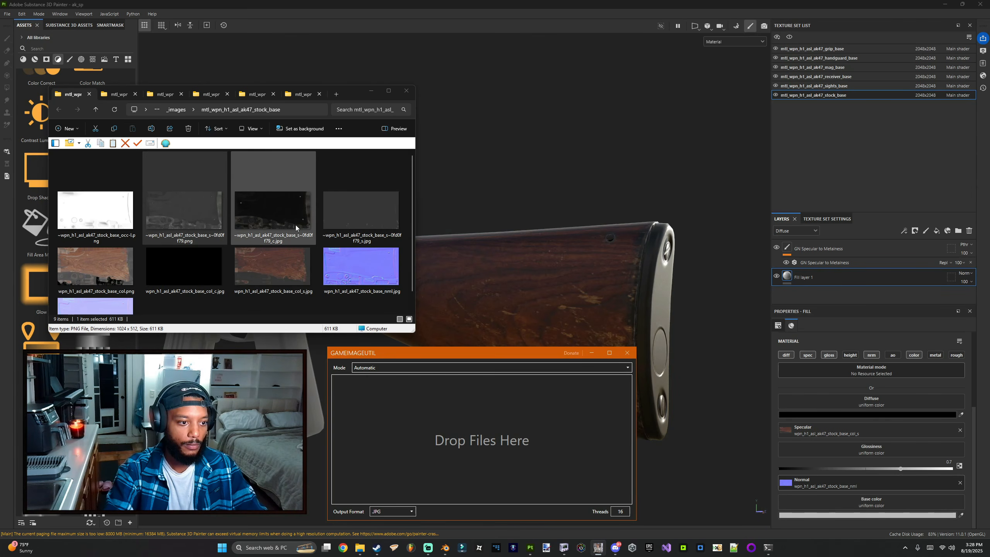
Step: Assign the s~0fd0f79_c.jpg to the fill layer's Diffuse channel and the s~0fd0f79_s.jpg to Glossiness
left_click_drag(291, 234, 856, 403)
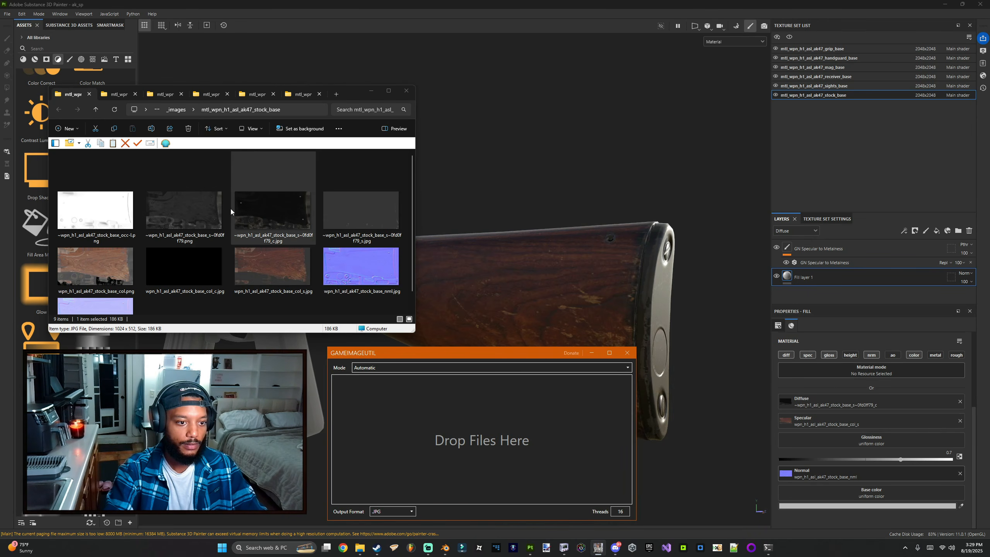
mouse_move(357, 212)
left_mouse_down()
mouse_move(383, 215)
mouse_move(885, 439)
left_mouse_up()
mouse_move(545, 300)
left_mouse_down("alt")
mouse_move(486, 288)
mouse_move(586, 294)
mouse_move(574, 281)
left_mouse_up("alt")
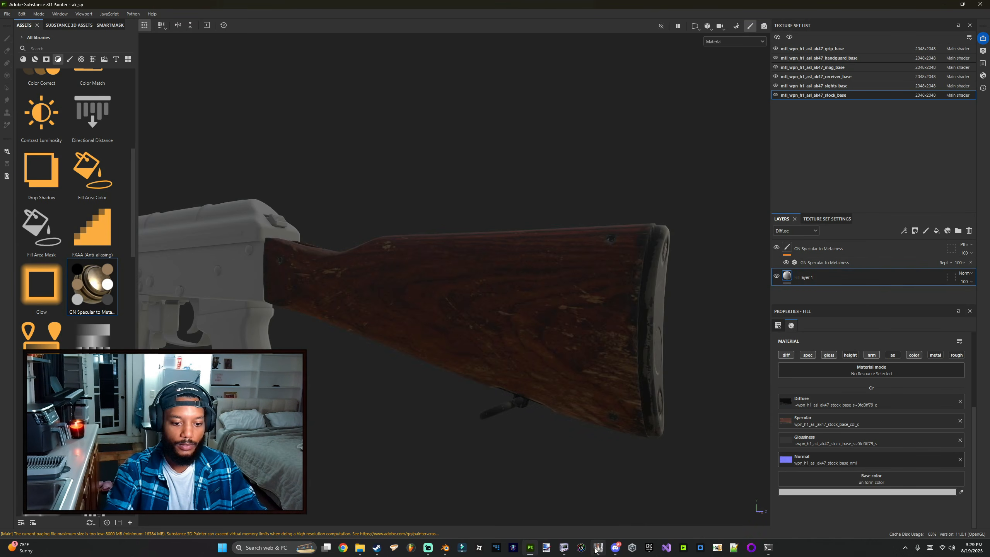
left_click(531, 545)
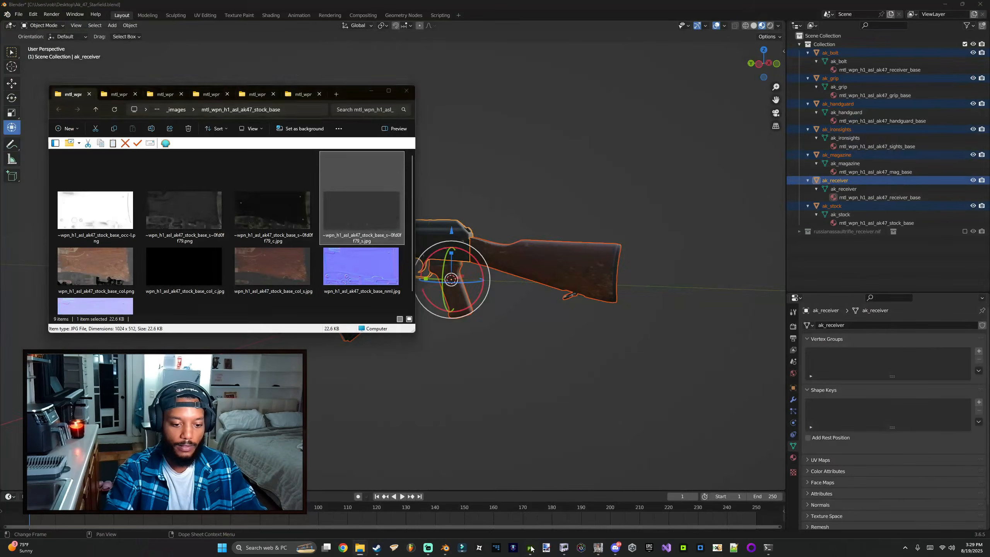
left_click(530, 545)
left_click(359, 547)
scroll(195, 252, "down", 1)
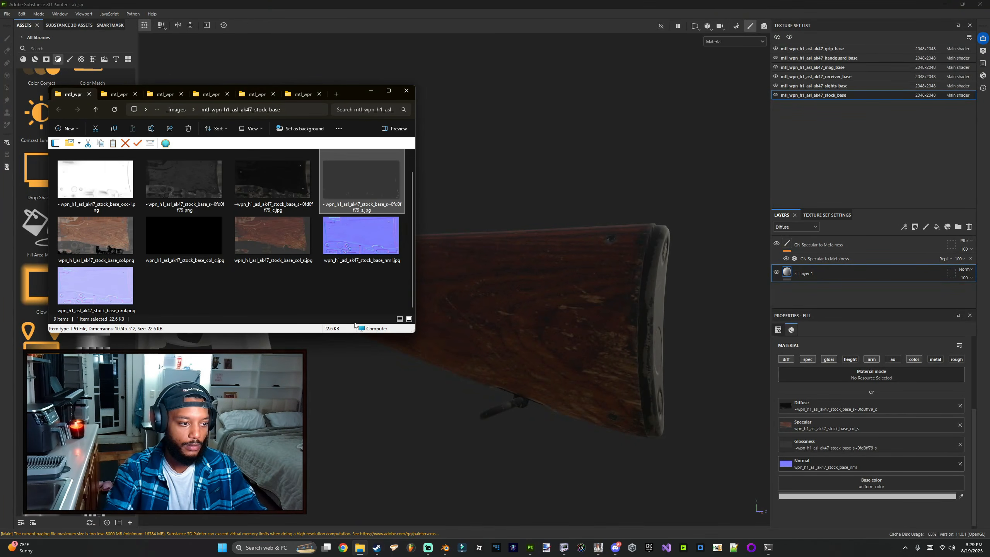
left_click_drag(414, 331, 413, 373)
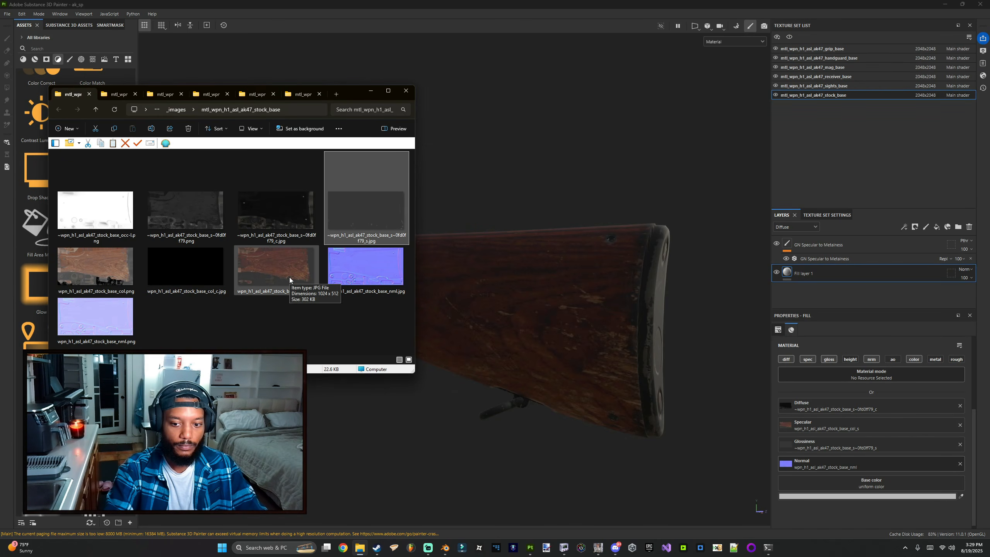
Step: Clear Specular and Diffuse, then assign s~0fd0f79_s.jpg to Specular and stock_base_col_s.jpg to Diffuse
left_click(959, 424)
left_click(960, 406)
key("alt+Tab")
mouse_move(378, 234)
left_mouse_down()
mouse_move(761, 377)
mouse_move(875, 435)
left_mouse_up()
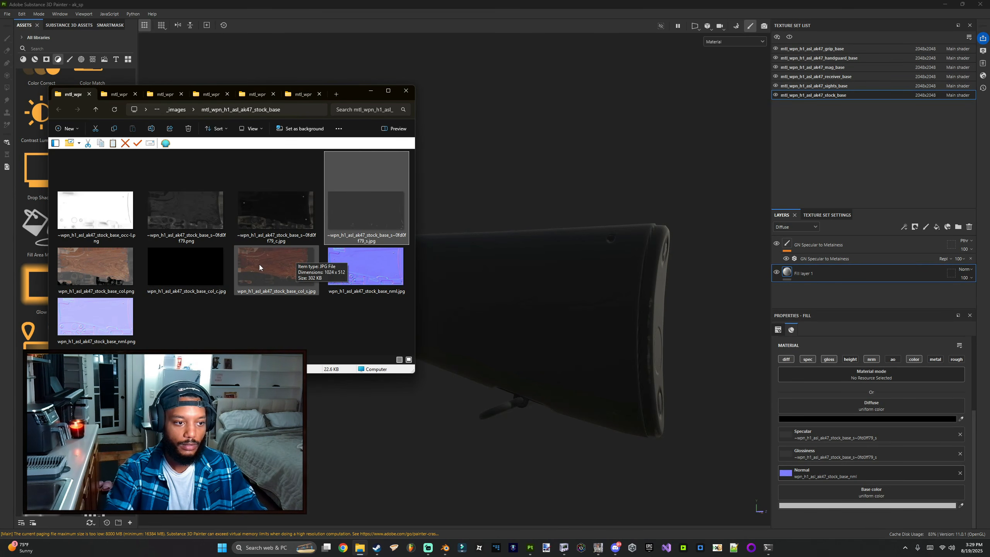
mouse_move(252, 275)
left_mouse_down()
mouse_move(455, 268)
mouse_move(931, 406)
left_mouse_up()
mouse_move(513, 327)
left_mouse_down("alt")
mouse_move(476, 319)
mouse_move(502, 322)
left_mouse_up("alt")
key("alt+Tab")
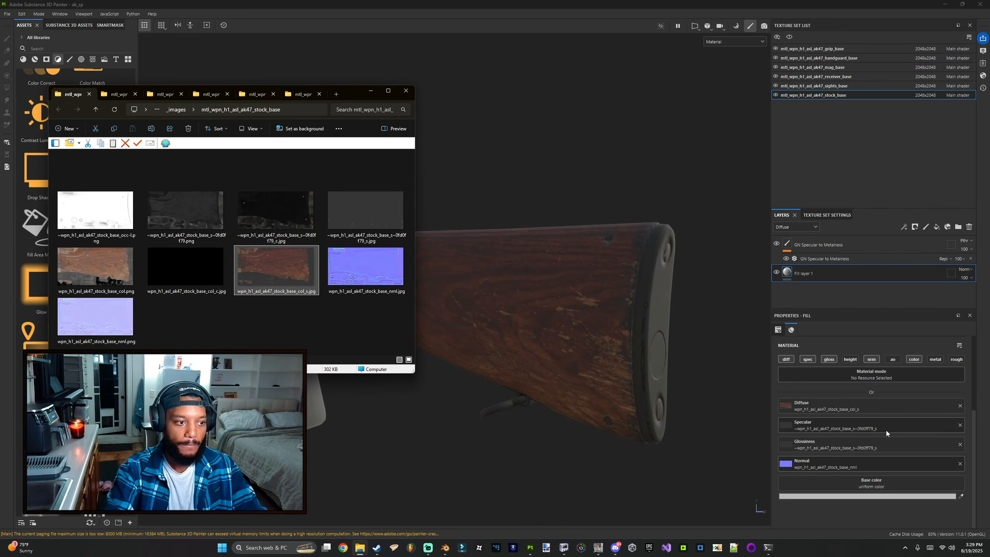
Step: Clear the Glossiness, Specular and Diffuse textures from the stock fill layer
left_click(959, 445)
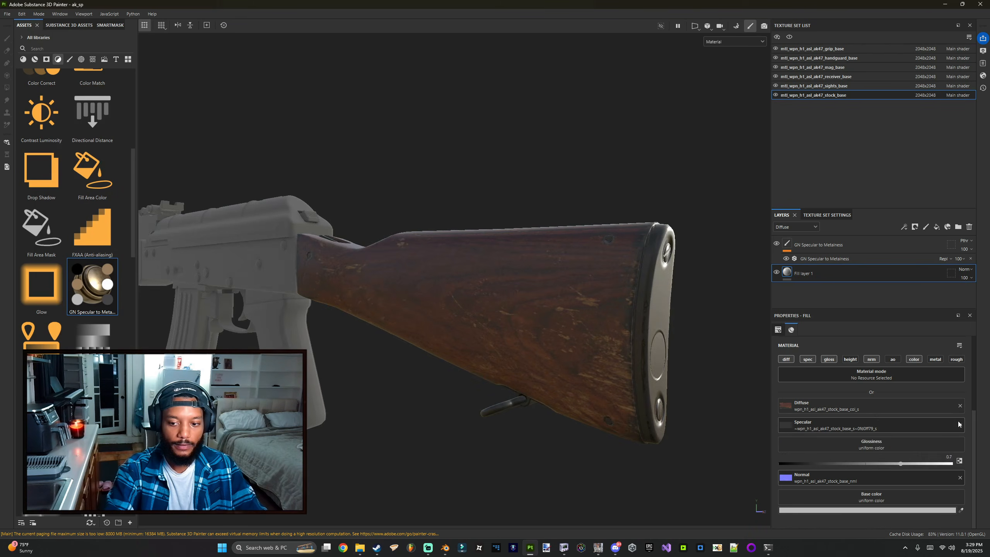
left_click(960, 425)
left_click(960, 406)
key("alt+Tab")
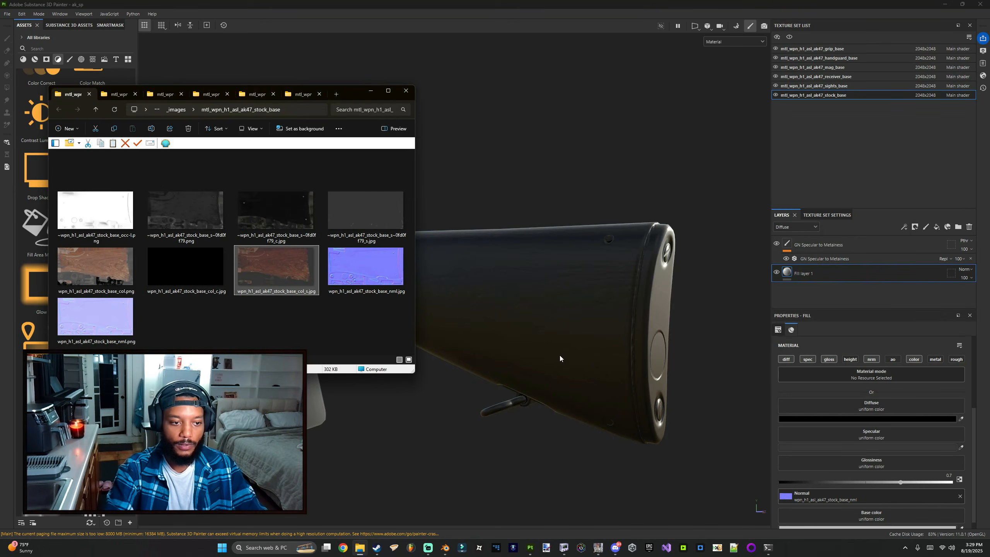
Step: Delete the converted JPG textures from the stock_base folder
key("Delete")
left_click(185, 247)
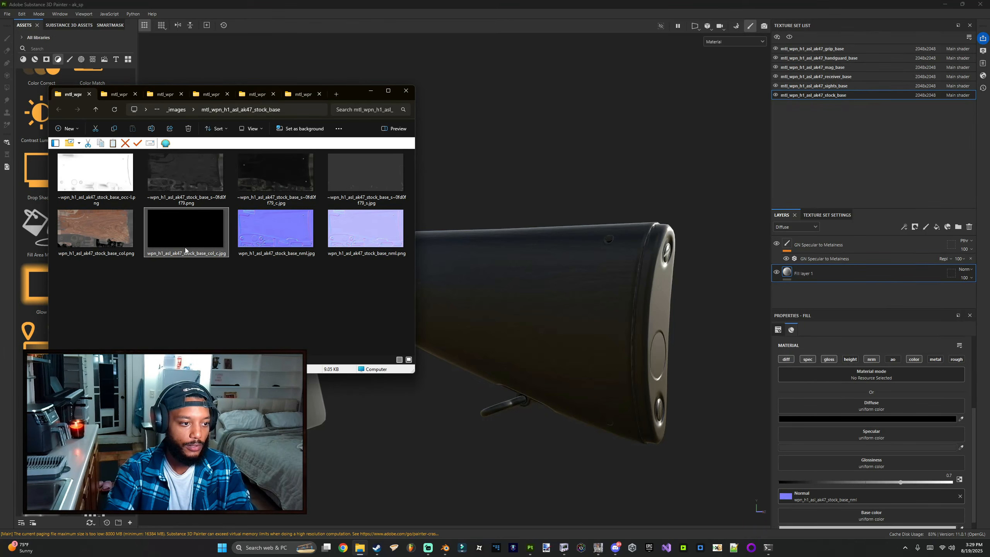
key("Delete")
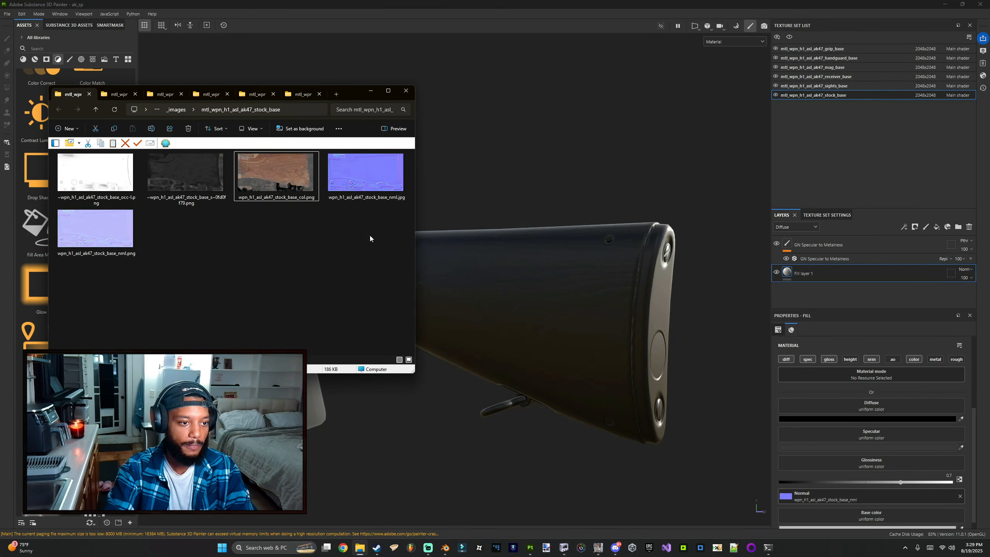
Step: Convert wpn_h1_asl_ak47_stock_base_col.png to JPG with Automatic mode and assign it to the Specular channel
left_click(564, 547)
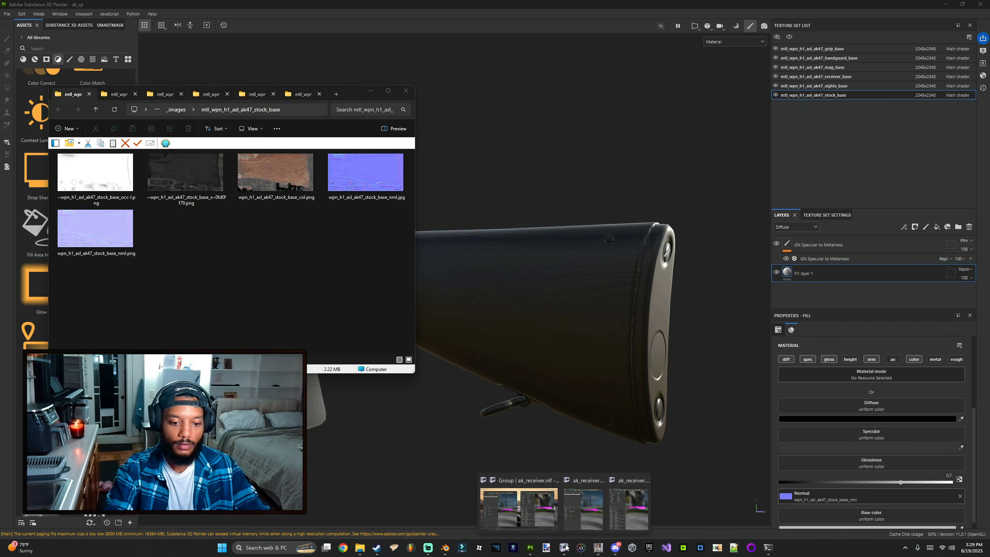
left_click(598, 547)
left_click_drag(439, 354, 234, 290)
left_click(261, 336)
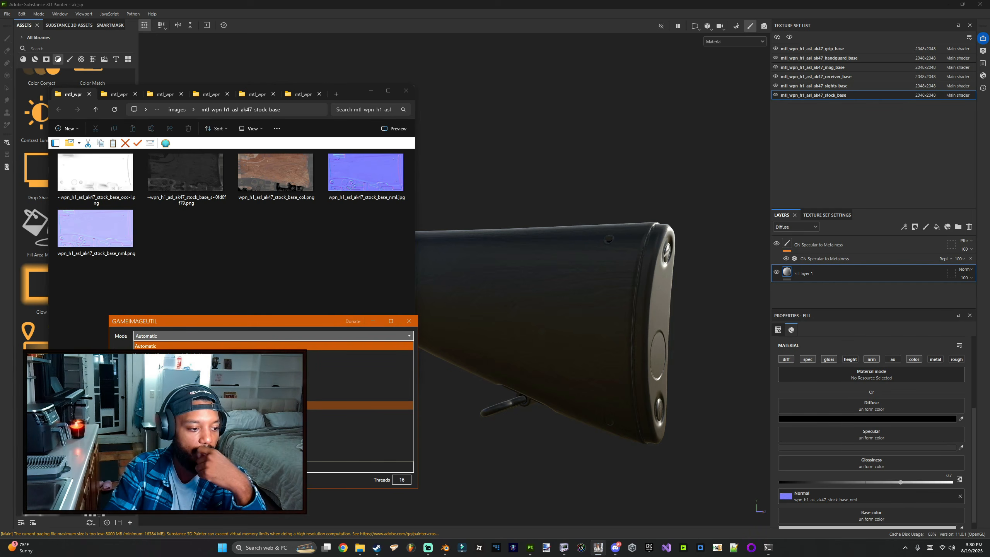
left_click(249, 345)
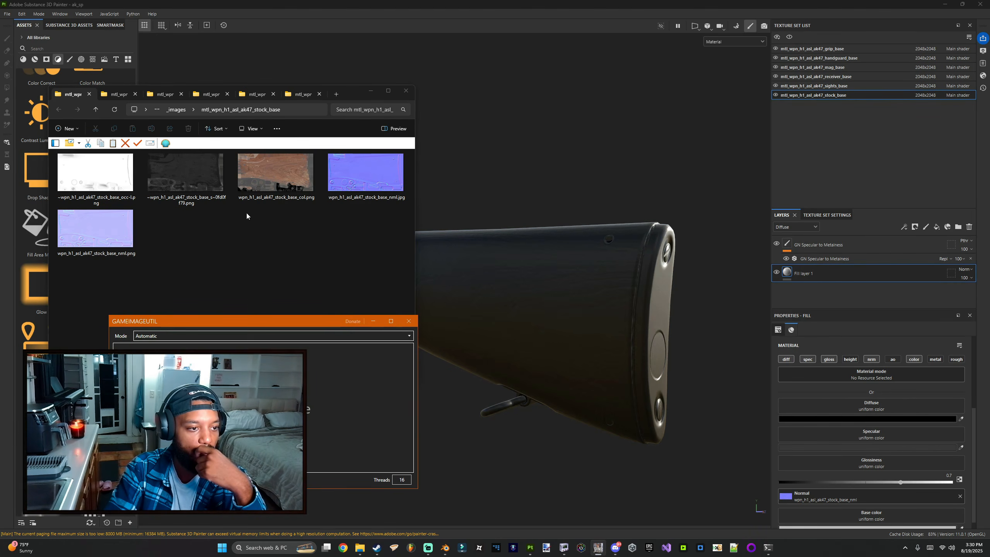
left_click(257, 184)
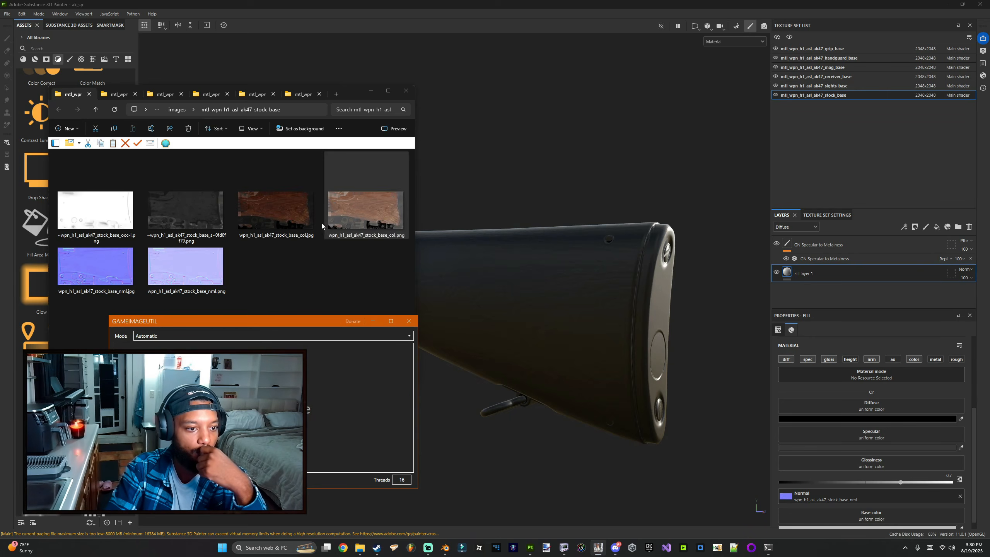
mouse_move(268, 206)
left_mouse_down()
mouse_move(709, 423)
mouse_move(907, 429)
left_mouse_up()
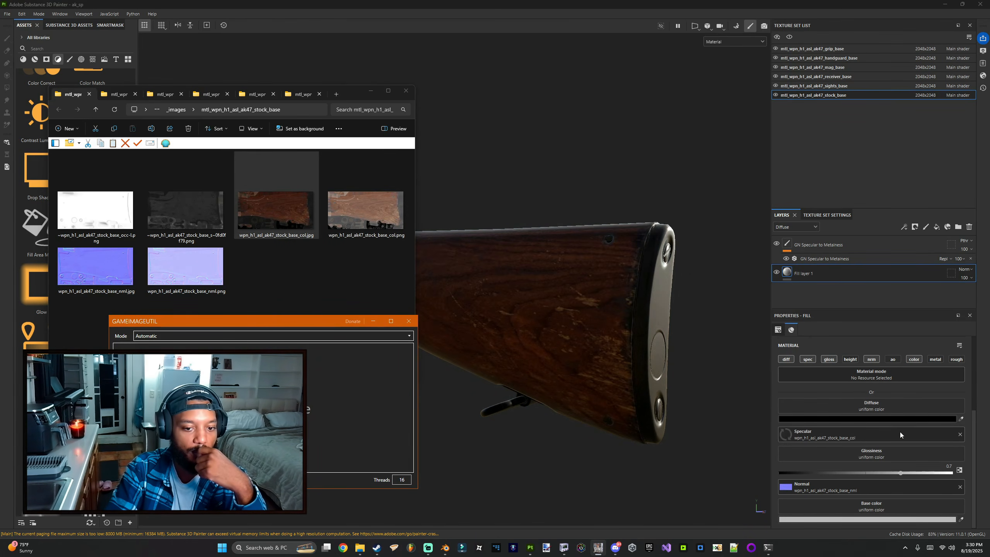
Step: Convert the stock_base_s~0fd0f79 and stock_base_occ PNG textures to JPG in GameImageUtil
left_click_drag(191, 225, 218, 390)
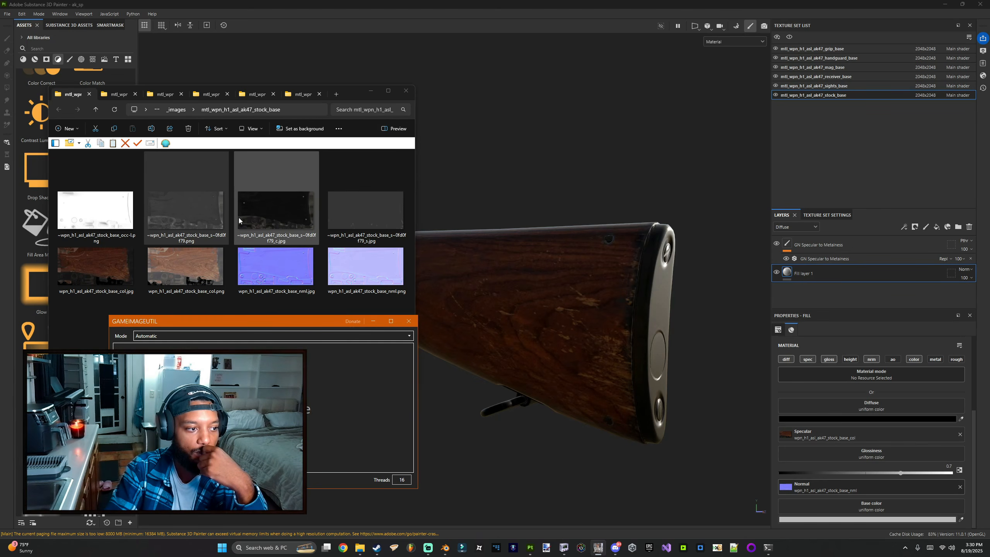
left_click_drag(105, 217, 156, 382)
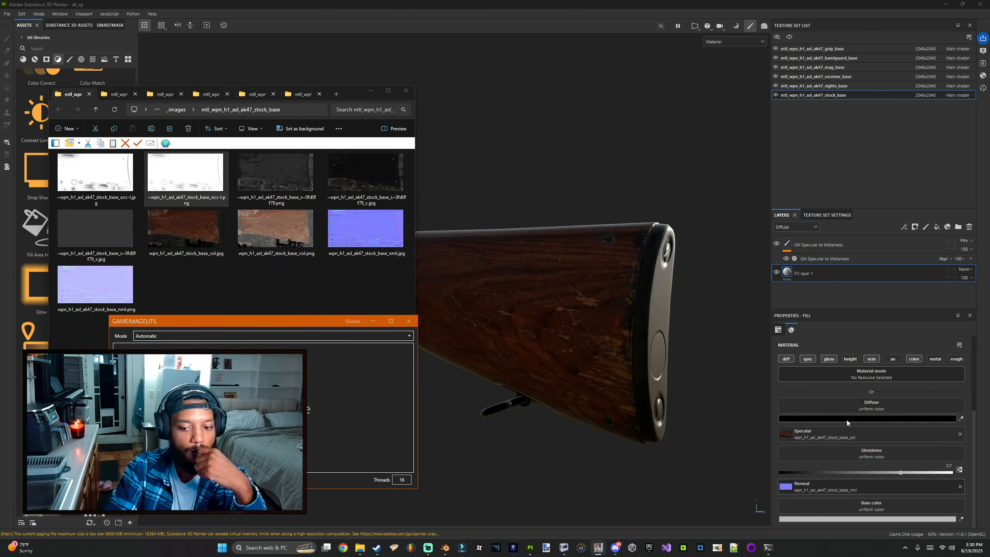
Step: Enable the ao channel on the stock fill layer and assign the s~0fd0f79_c.jpg to Diffuse
left_click(917, 369)
left_click(891, 358)
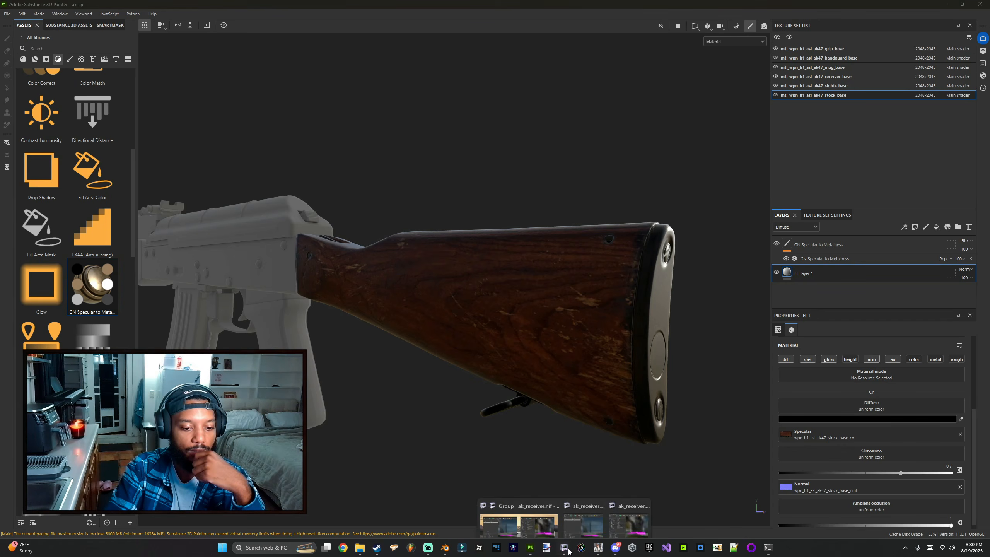
left_click(598, 548)
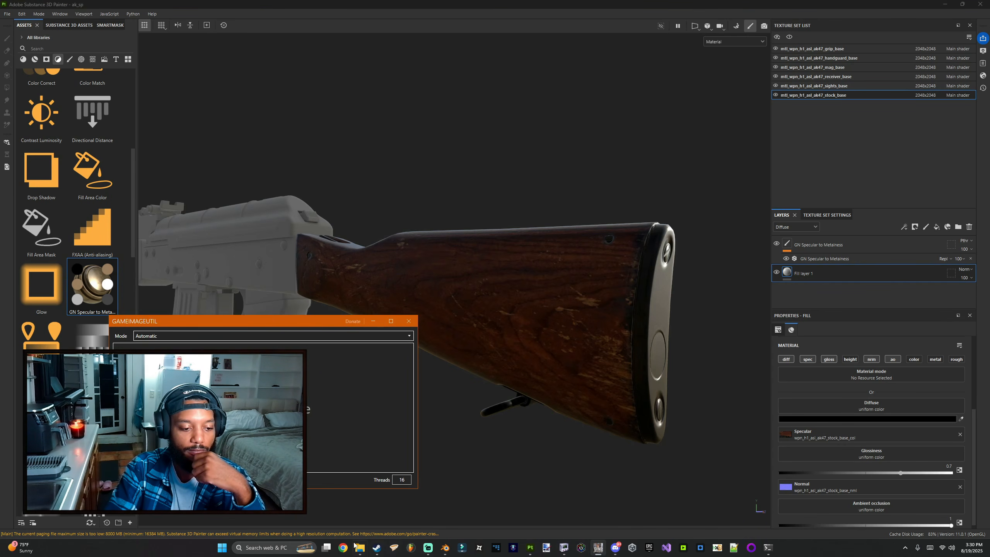
left_click(356, 546)
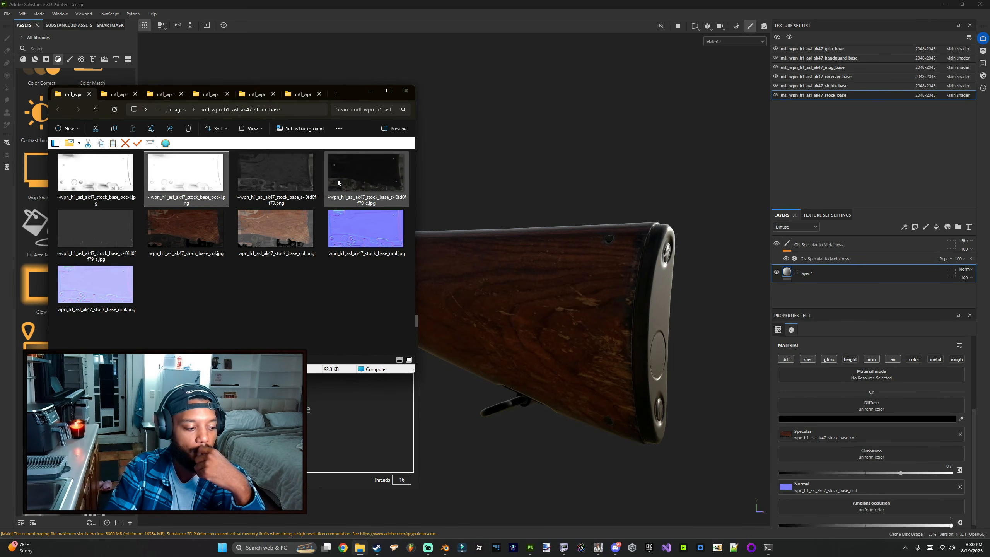
left_click_drag(390, 167, 833, 411)
left_click(491, 344)
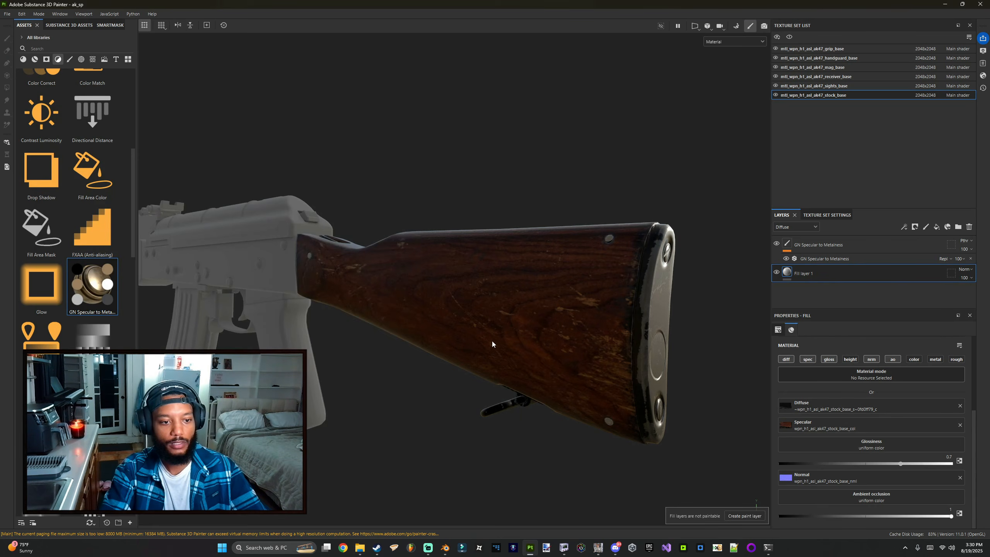
mouse_move(490, 344)
left_mouse_down("alt")
mouse_move(156, 333)
mouse_move(517, 344)
mouse_move(459, 327)
mouse_move(327, 327)
mouse_move(514, 345)
left_mouse_up("alt")
Step: Clear the Specular and Diffuse textures from the stock fill layer
key("alt+Tab")
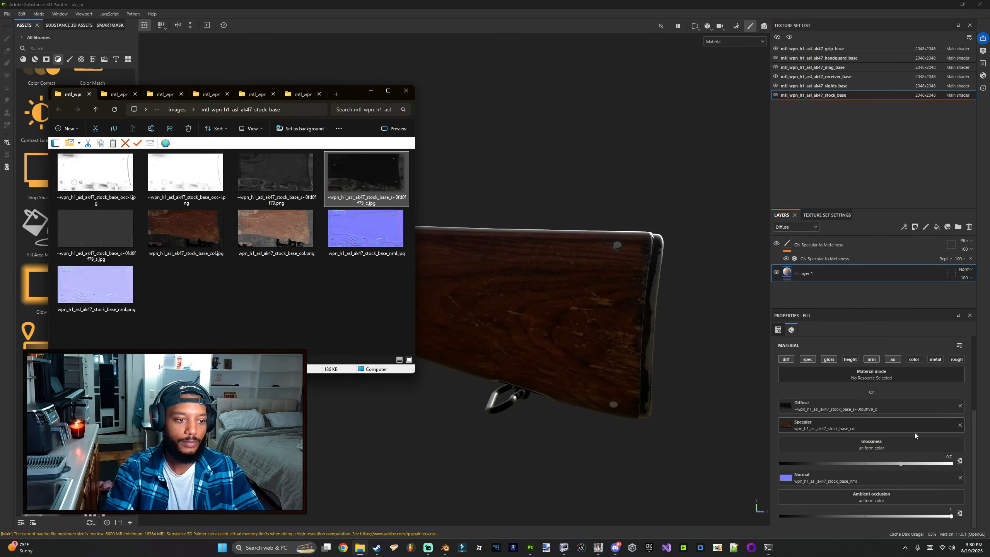
left_click(959, 425)
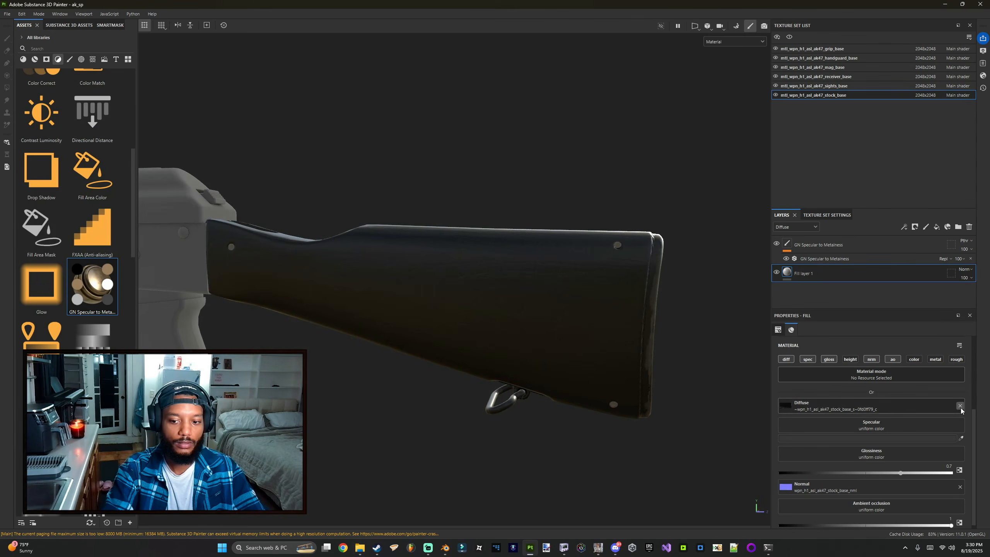
left_click(959, 405)
key("alt+Tab")
Step: Assign wpn_h1_asl_ak47_stock_base_col.jpg to Diffuse and the s~0fd0f79_s.jpg to Specular
left_click_drag(276, 229, 479, 282)
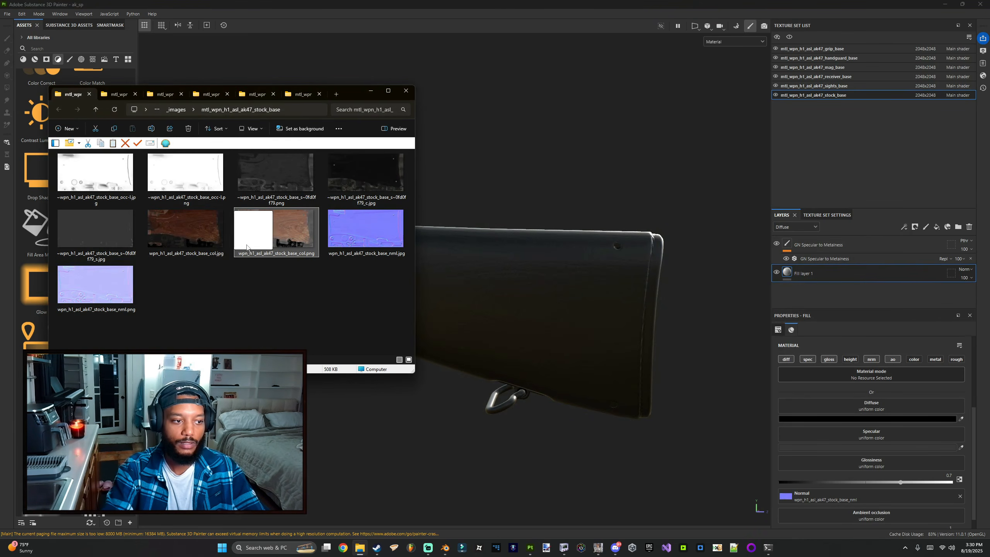
left_click_drag(186, 230, 818, 406)
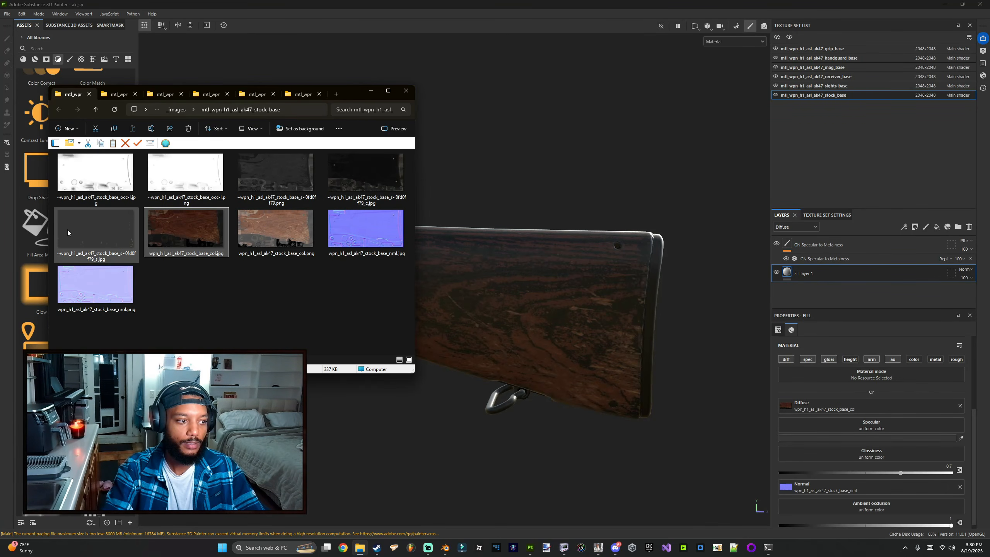
left_click_drag(70, 232, 843, 422)
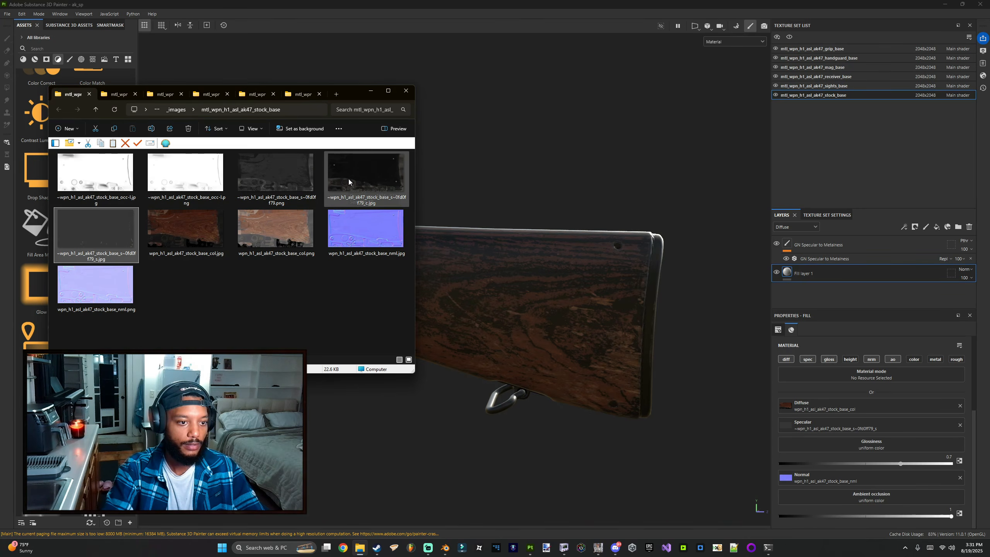
Step: Assign the stock_base_s~0fd0f79_c.jpg to the fill layer's Glossiness channel
mouse_move(348, 178)
left_mouse_down()
mouse_move(358, 173)
mouse_move(901, 442)
left_mouse_up()
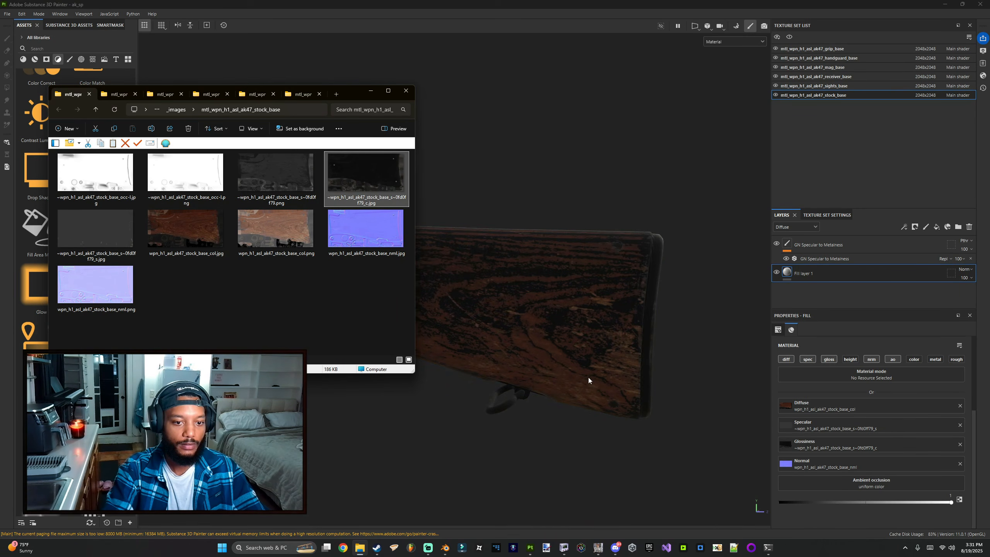
left_click_drag(587, 377, 390, 377, "alt")
left_click_drag(467, 377, 507, 354, "alt")
key("ctrl+z")
key("ctrl+y")
key("alt+Tab")
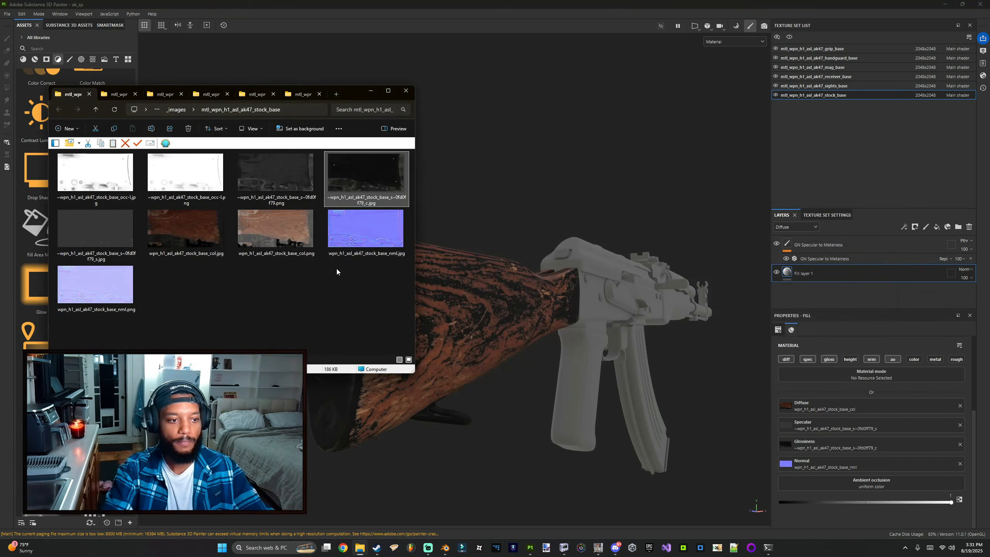
left_click(288, 239)
left_click(182, 232)
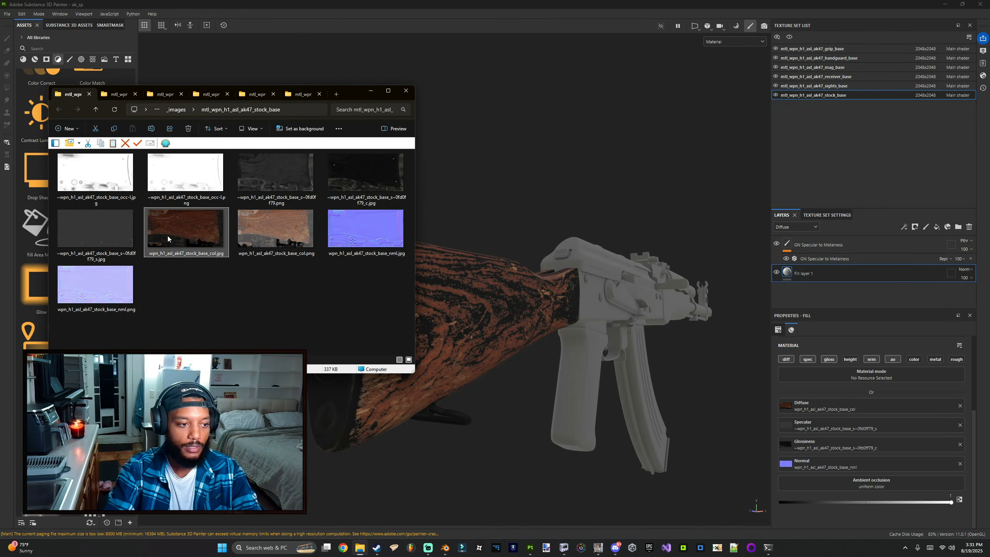
Step: Delete the outdated converted stock texture files from the stock_base images folder
left_click(189, 279)
left_click(151, 238)
key("Delete")
left_click(117, 236)
key("Delete")
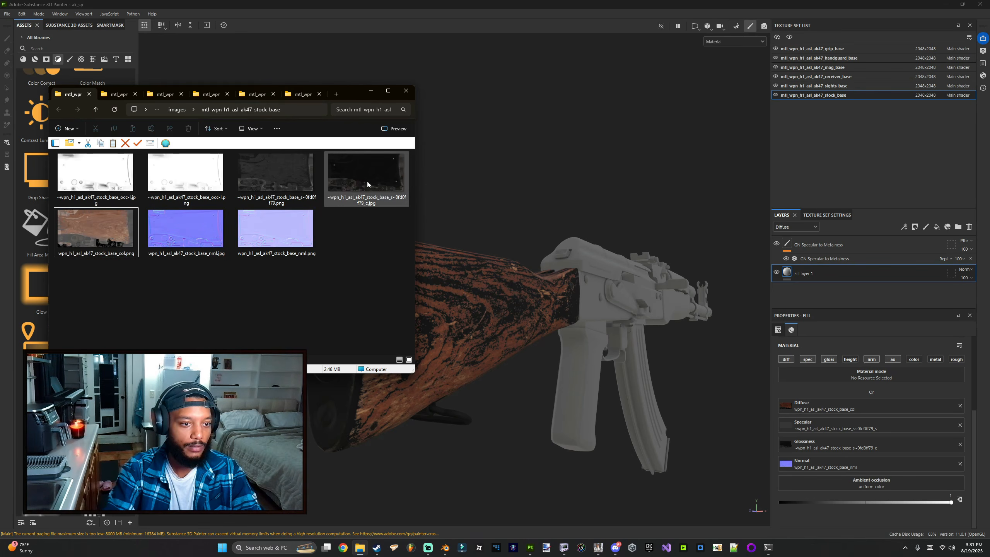
left_click(366, 181)
key("Delete")
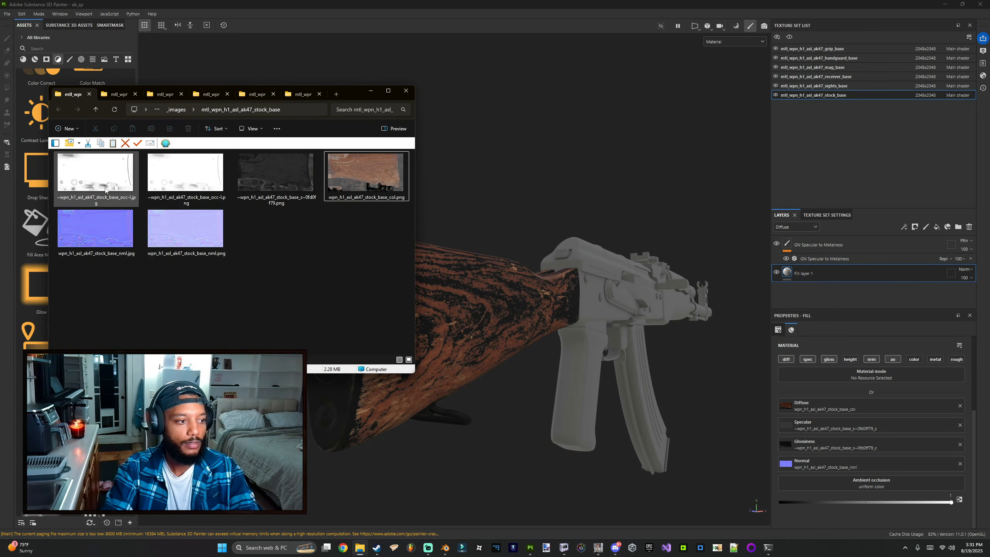
Step: Clear the Diffuse, Specular and Glossiness textures from the stock fill layer
left_click(518, 324)
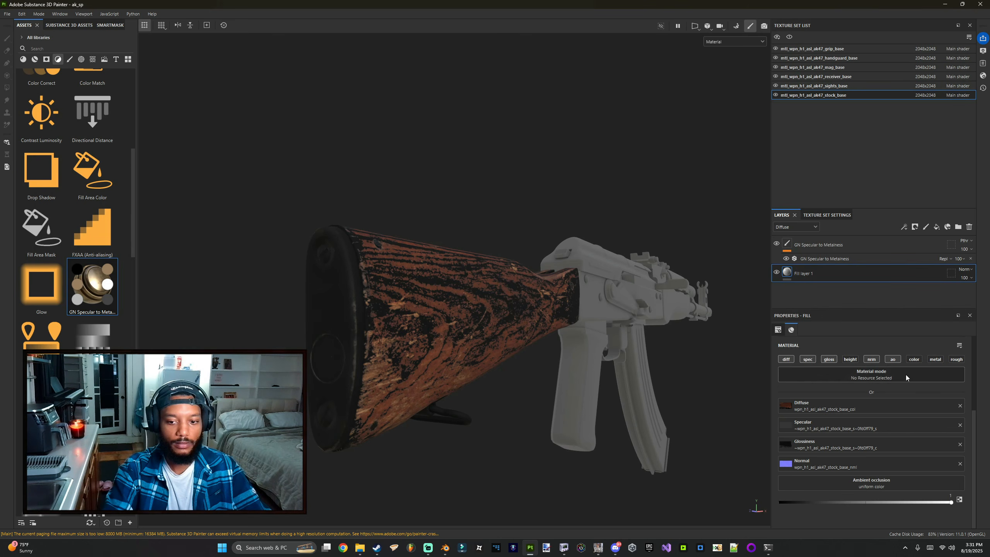
left_click(960, 406)
left_click(960, 434)
left_click(959, 463)
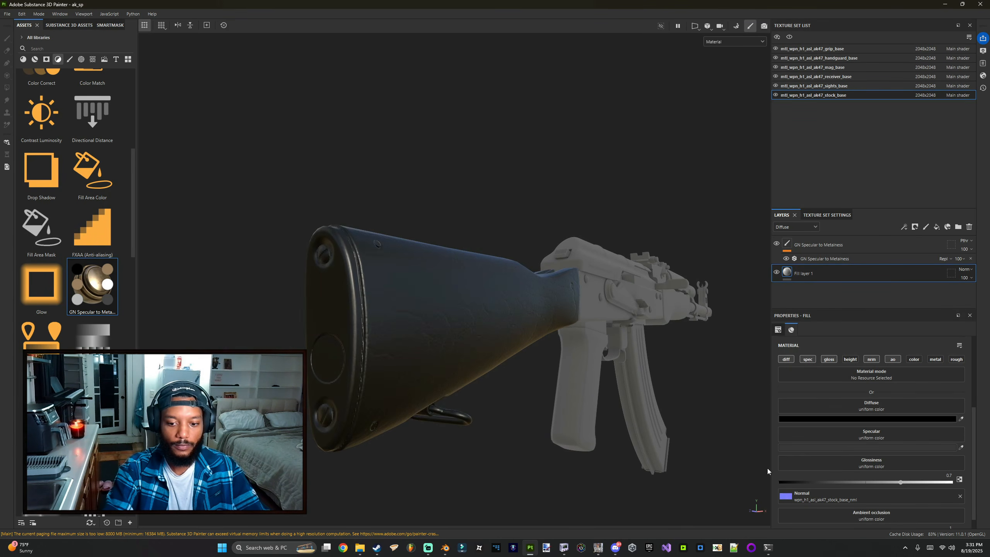
Step: Drop the wpn_h1_asl_ak47_stock_base_col.png texture into GameImageUtil to convert it
left_click(598, 547)
left_click(360, 547)
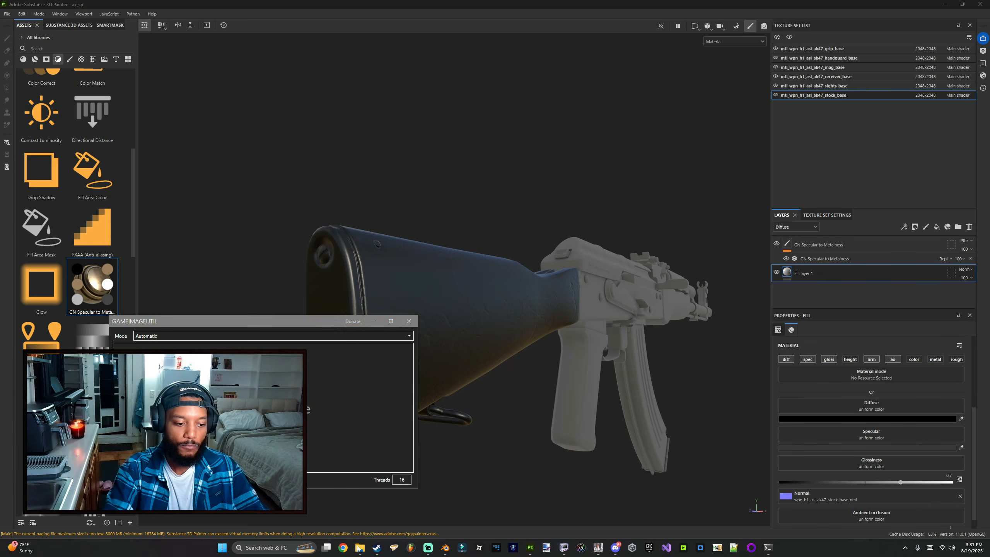
left_click(365, 199)
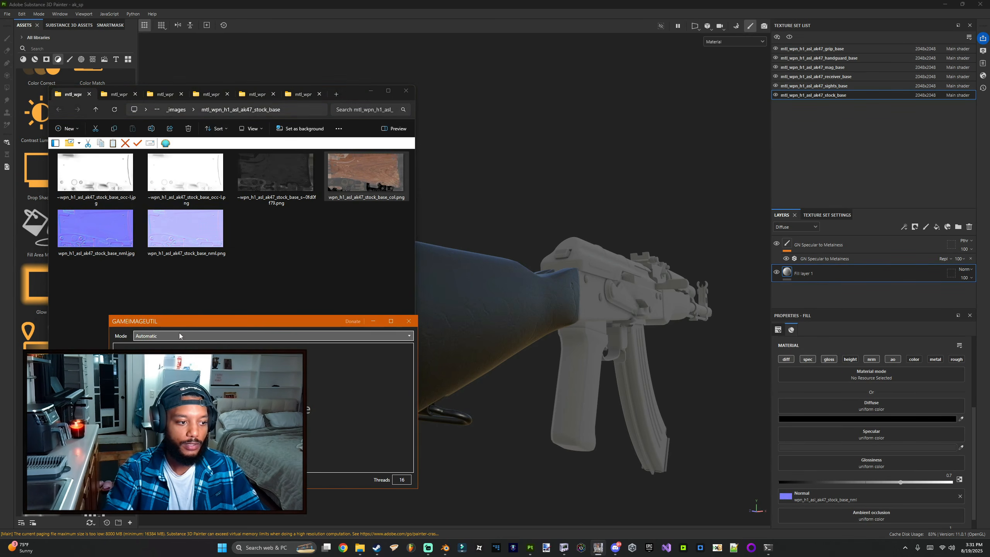
left_click_drag(365, 201, 308, 393)
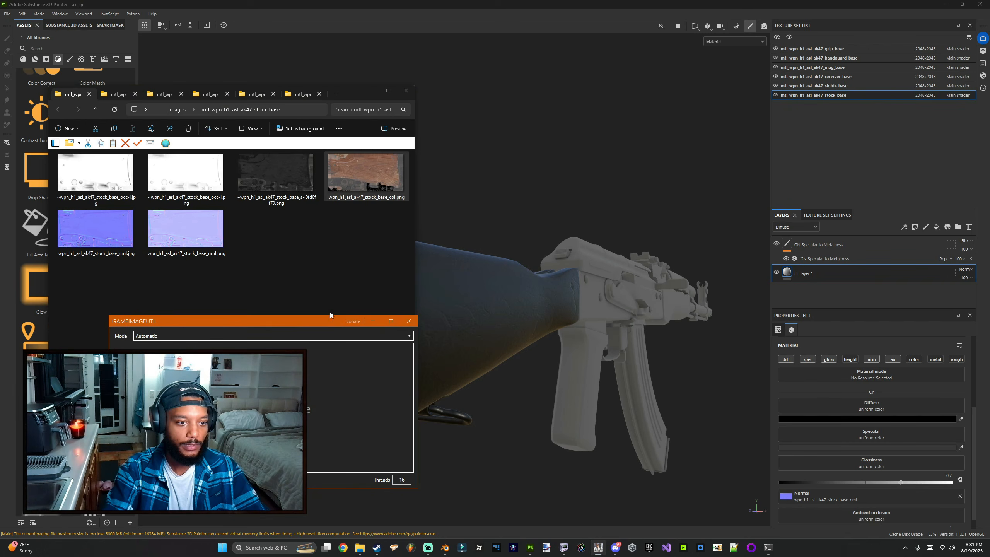
Step: Load the converted stock_base_col texture into Diffuse and the s~0fd0f79_s.jpg into Specular on the stock fill layer
mouse_move(365, 211)
left_mouse_down()
mouse_move(731, 370)
mouse_move(860, 405)
left_mouse_up()
left_click_drag(624, 351, 661, 353, "alt")
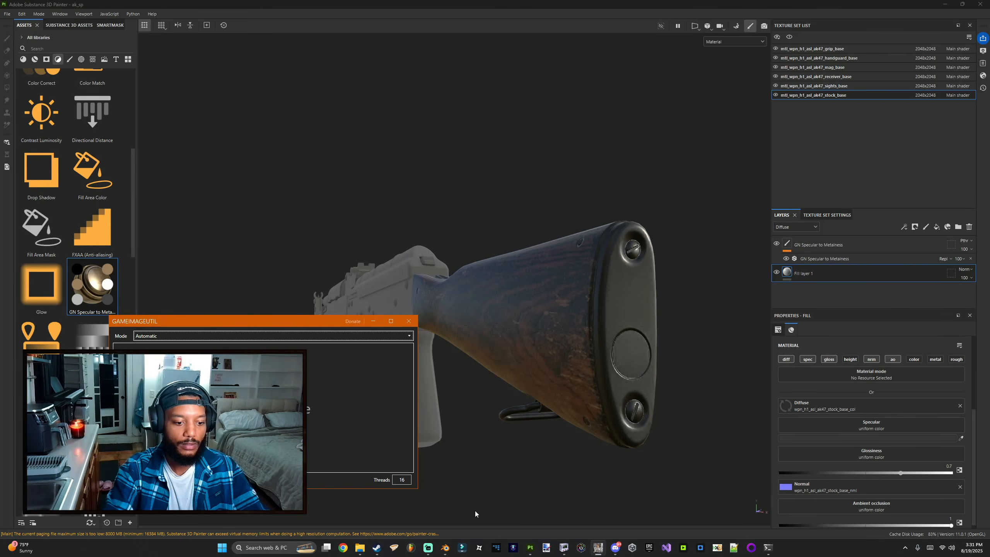
left_click(359, 547)
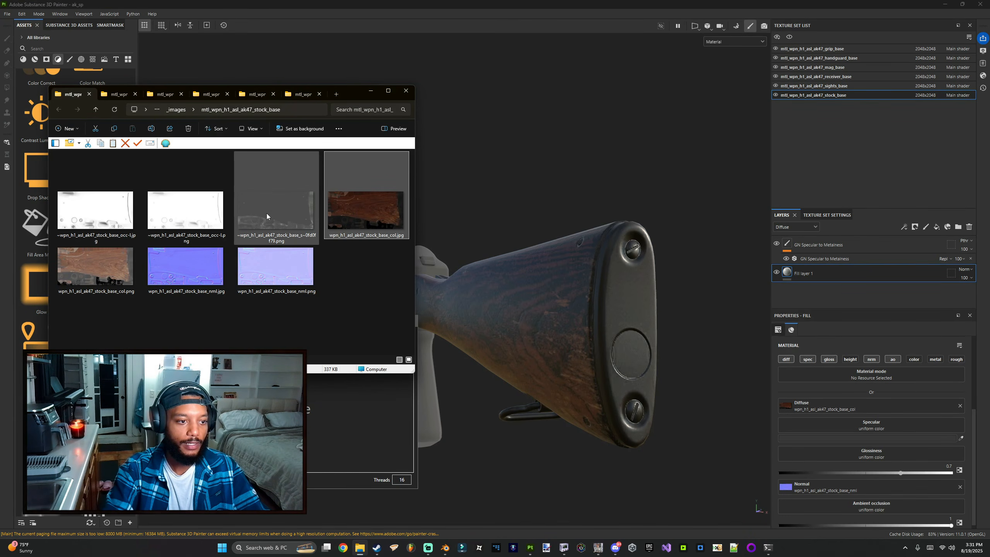
left_click(289, 214)
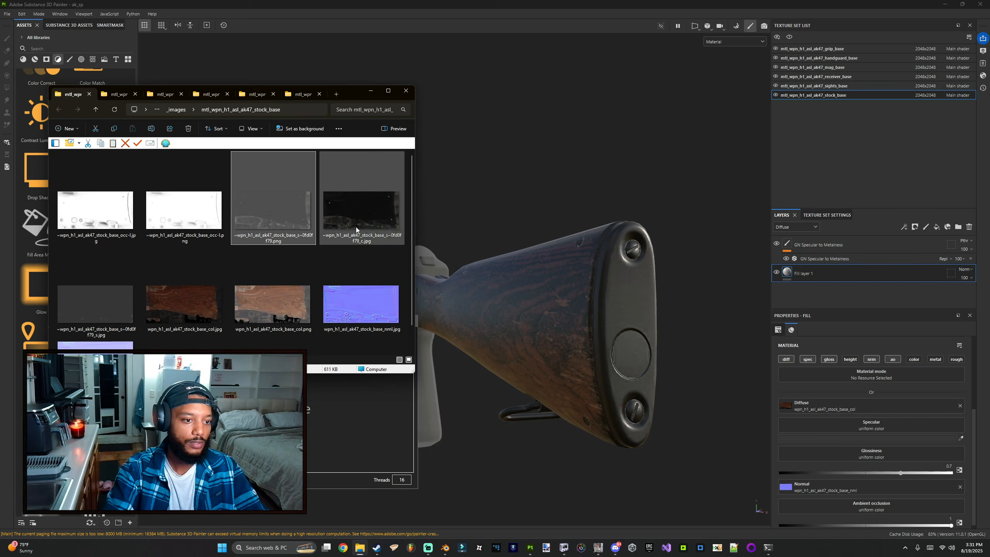
mouse_move(84, 307)
left_mouse_down()
mouse_move(409, 227)
mouse_move(814, 346)
mouse_move(909, 426)
left_mouse_up()
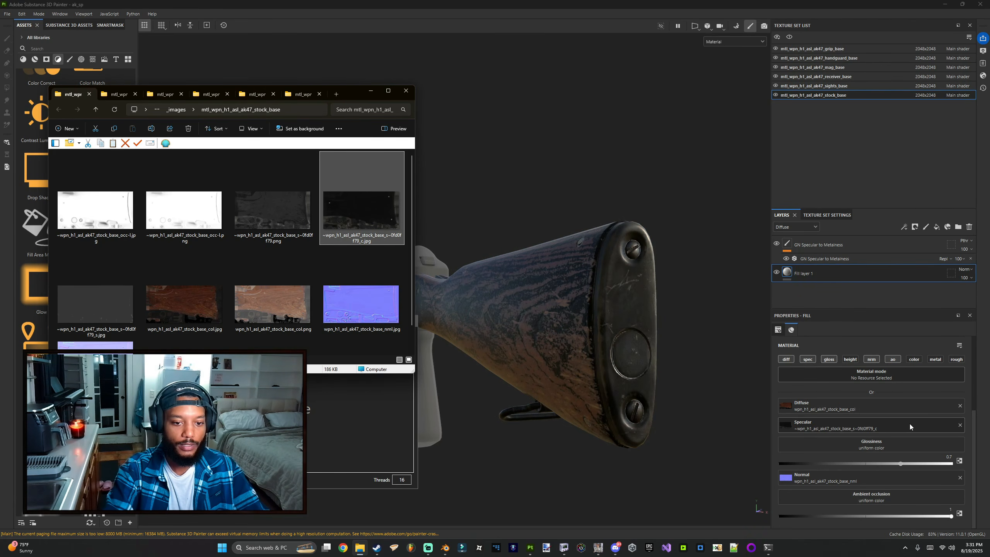
Step: Assign the s~0fd0f79_s.jpg texture to the stock fill layer's Glossiness channel
mouse_move(513, 375)
left_mouse_down("alt")
mouse_move(668, 373)
mouse_move(544, 364)
left_mouse_up("alt")
key("alt+Tab")
mouse_move(125, 289)
left_mouse_down()
mouse_move(896, 429)
mouse_move(879, 441)
left_mouse_up()
left_click(443, 394)
left_click_drag(443, 394, 602, 387, "alt")
key("alt+Tab")
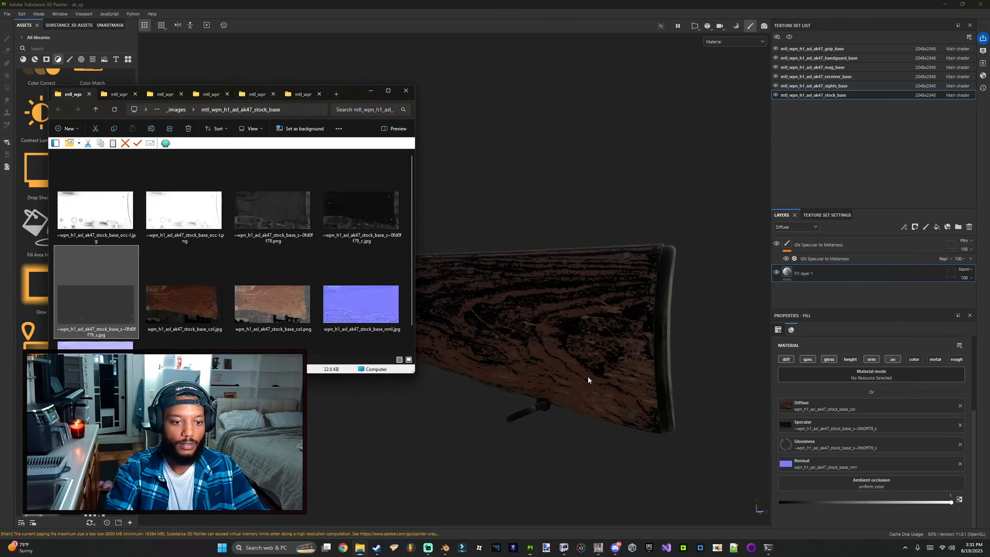
key("alt+Tab")
key("alt+Tab")
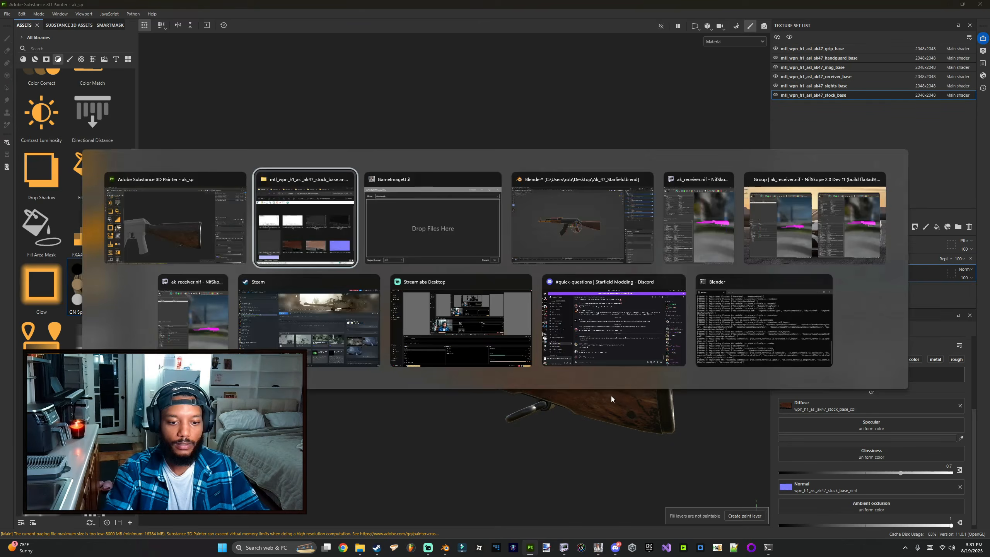
Step: Reassign s~0fd0f79_s.jpg to Specular and s~0fd0f79_c.jpg to Glossiness on the stock fill layer
mouse_move(95, 292)
left_mouse_down()
mouse_move(870, 400)
mouse_move(876, 425)
left_mouse_up()
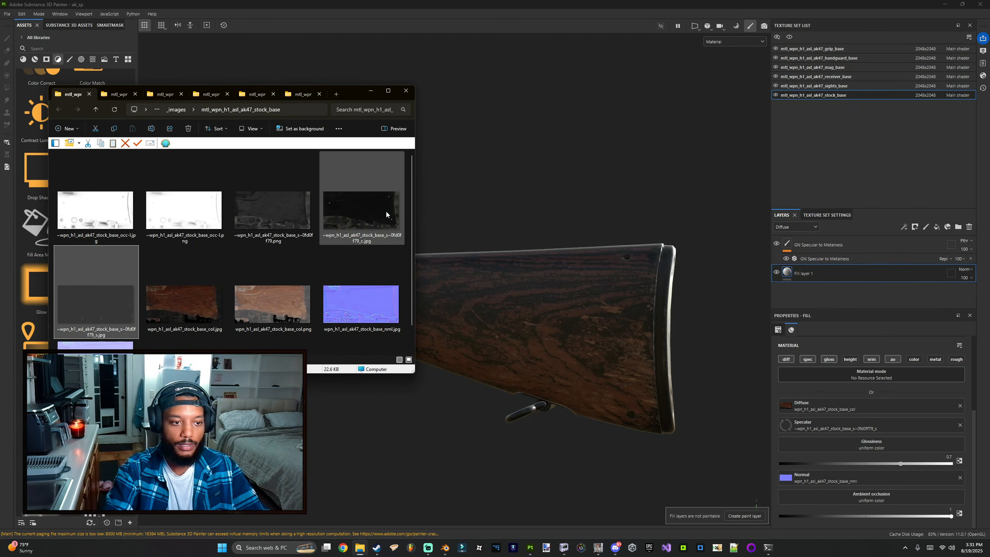
left_click_drag(385, 211, 876, 444)
left_click(570, 377, "alt")
mouse_move(570, 376)
left_mouse_down("alt")
mouse_move(242, 384)
mouse_move(544, 385)
left_mouse_up("alt")
key("alt+Tab")
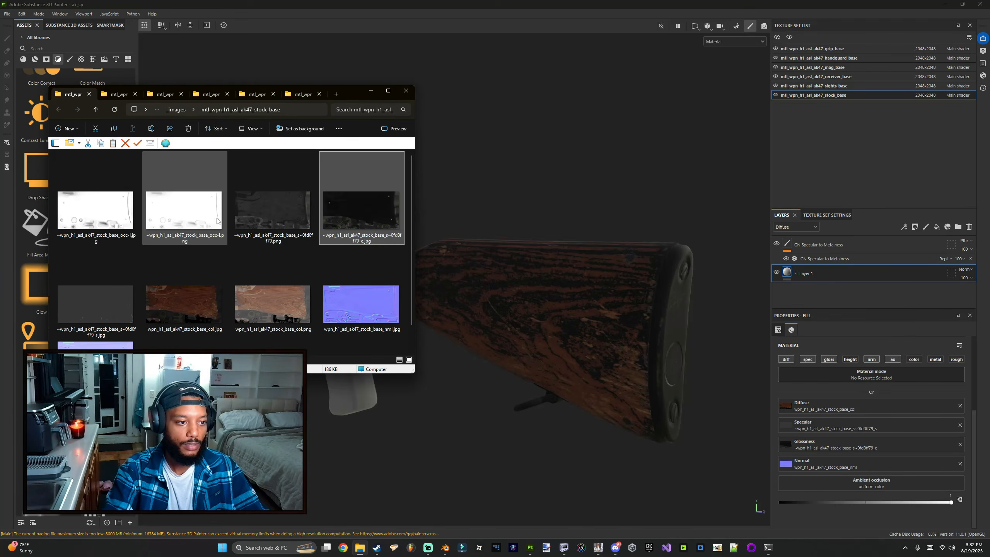
Step: Assign the stock_base_occ-l.png texture to the stock fill layer's Ambient occlusion channel
mouse_move(112, 219)
left_mouse_down()
mouse_move(585, 351)
mouse_move(857, 464)
mouse_move(871, 484)
left_mouse_up()
left_click(591, 390, "alt")
left_click_drag(592, 390, 471, 345, "alt")
middle_click_drag(472, 344, 566, 331, "alt")
left_click_drag(565, 330, 591, 335, "alt")
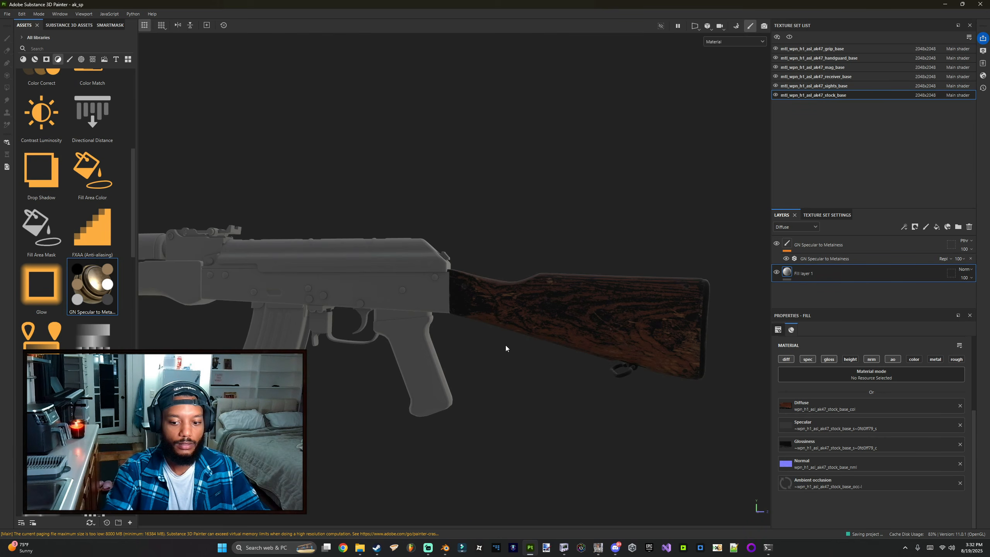
Step: Remove unused resources from the project
left_click_drag(534, 339, 416, 322, "alt")
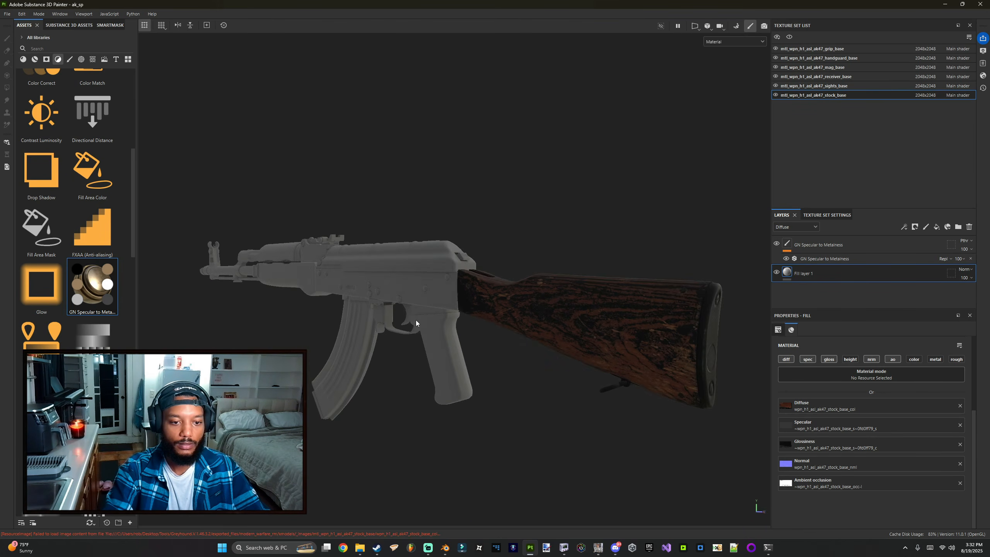
middle_click_drag(416, 323, 457, 323, "alt")
left_click_drag(458, 322, 499, 326, "alt")
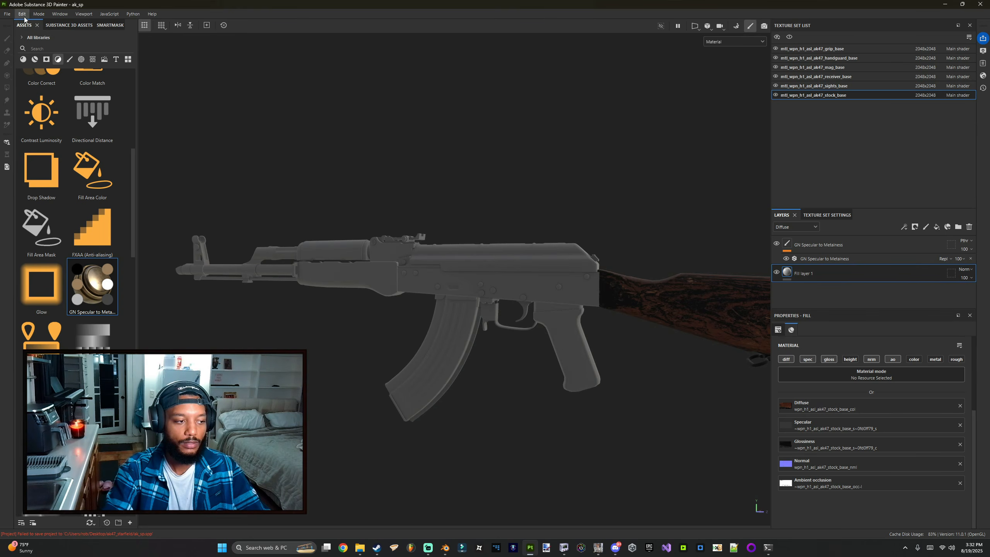
left_click(9, 15)
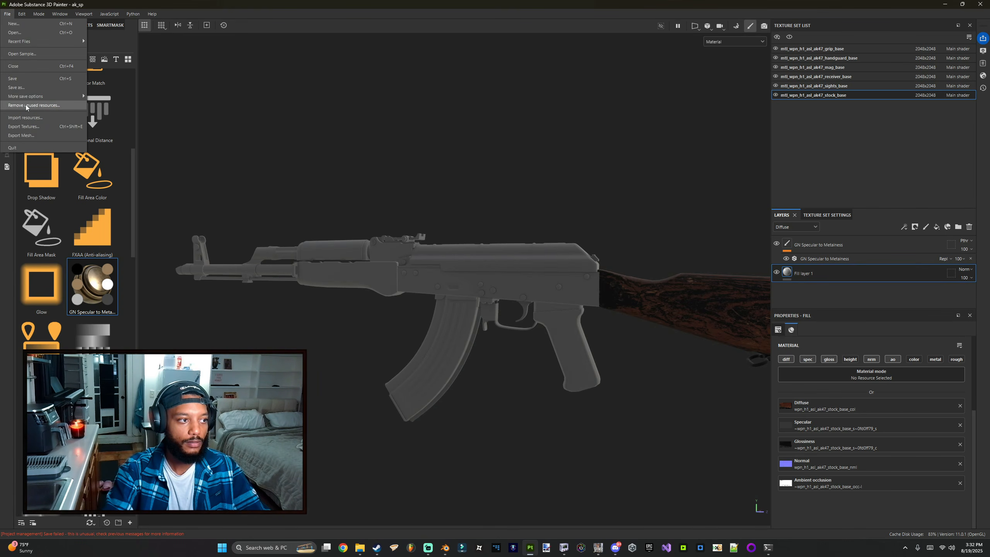
left_click(26, 105)
left_click(469, 280)
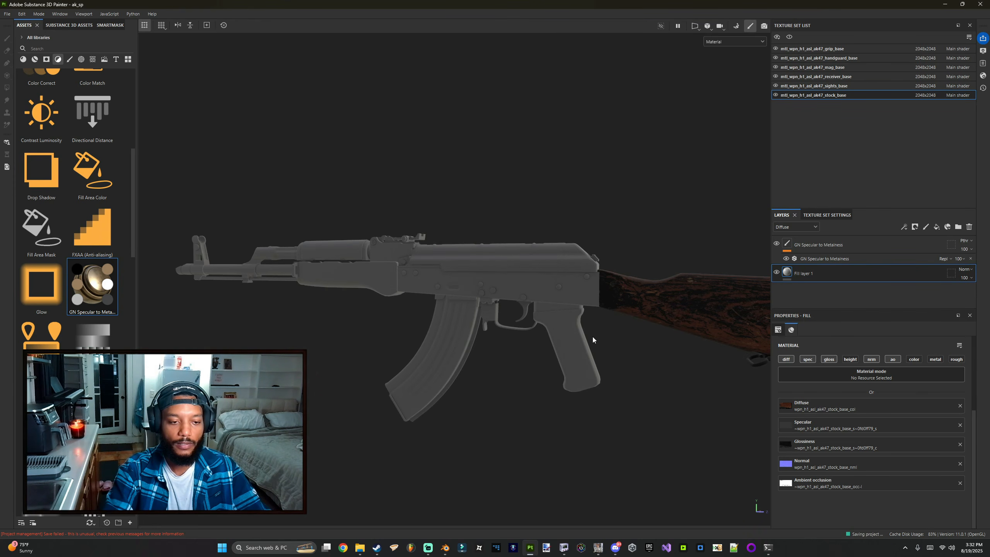
Step: Select the receiver_base texture set's fill layer and enable its diff, spec, gloss, nrm and ao channels
mouse_move(656, 317)
left_mouse_down("alt")
mouse_move(522, 296)
mouse_move(571, 314)
mouse_move(409, 326)
mouse_move(566, 319)
left_mouse_up("alt")
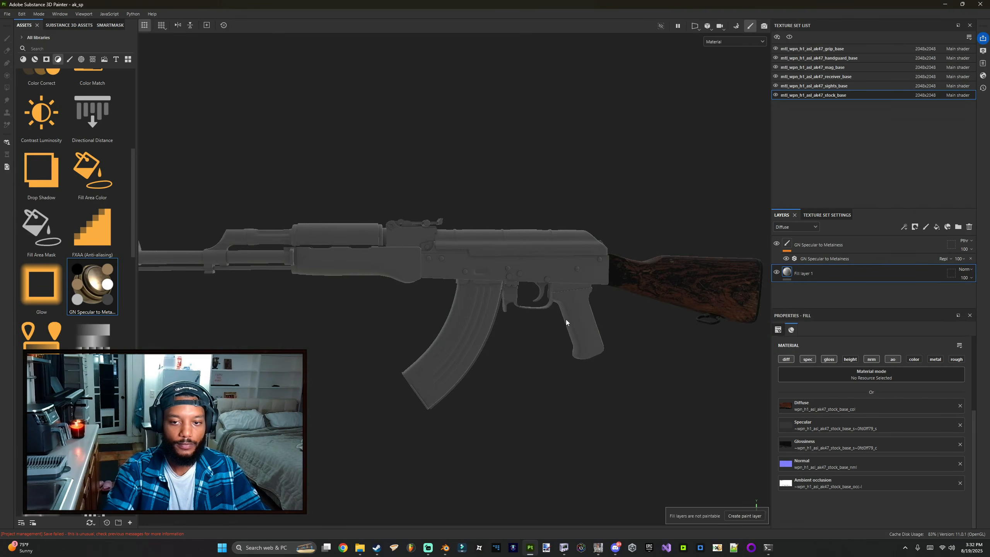
left_click(833, 76)
left_click(813, 277)
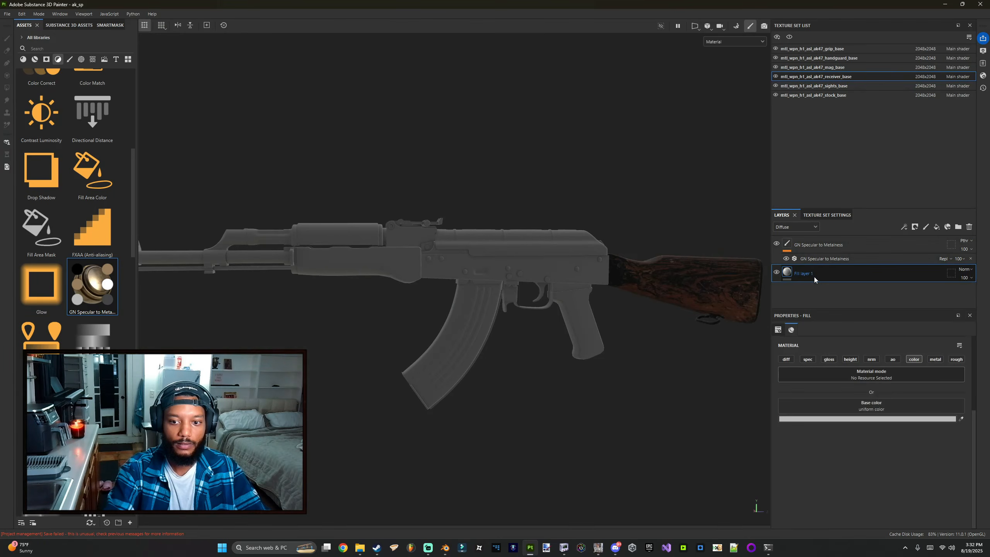
left_click(813, 359)
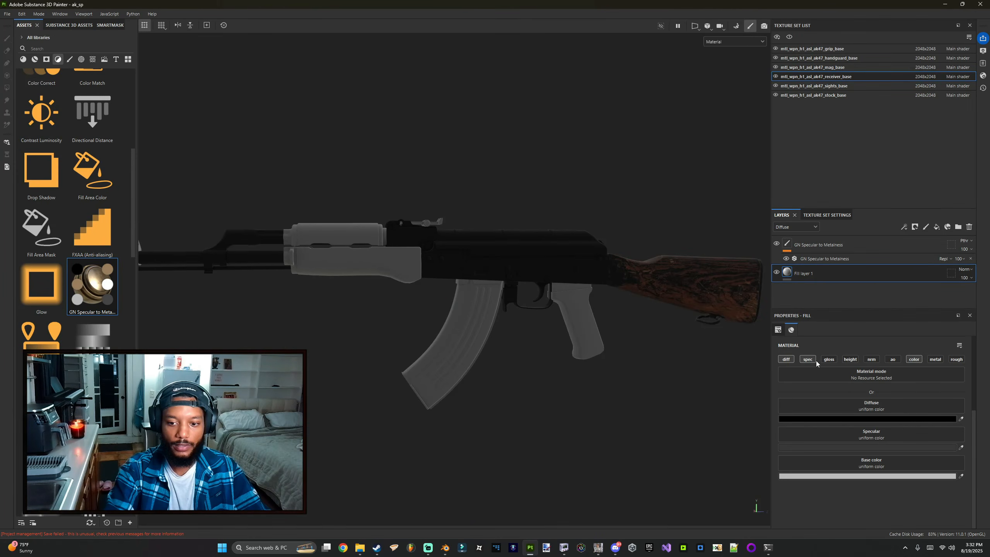
left_click(829, 359)
left_click(872, 359)
left_click(892, 359)
scroll(888, 418, "down", 1)
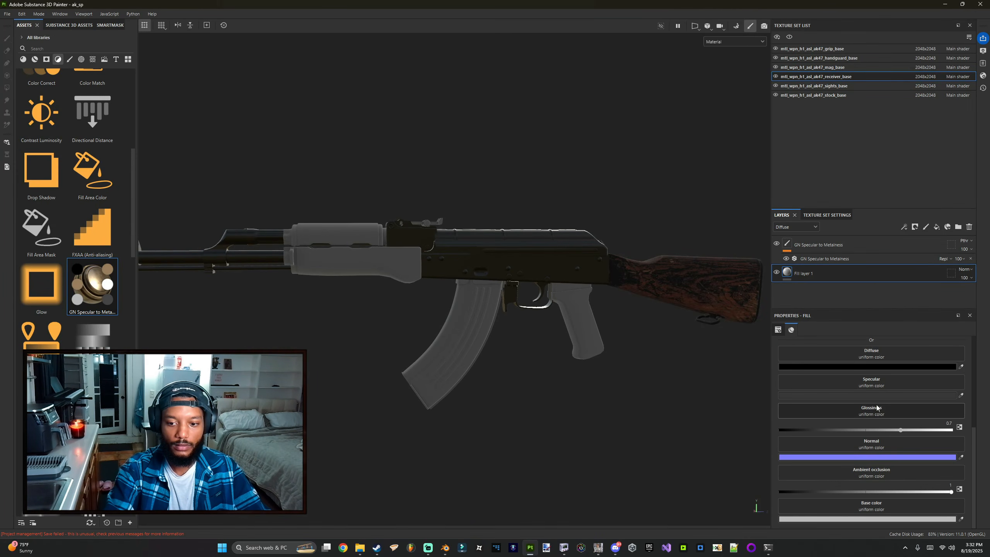
scroll(889, 417, "up", 2)
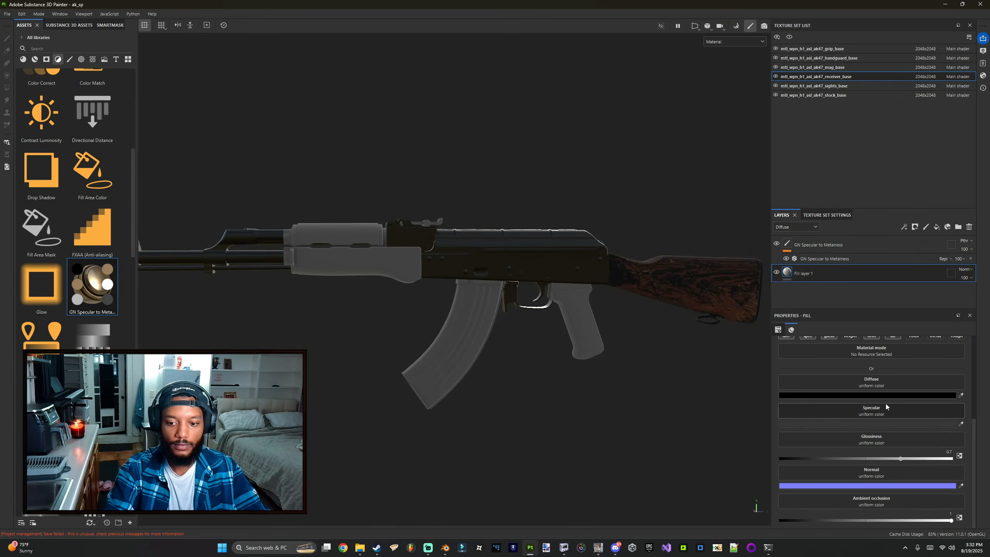
Step: Open the receiver_base images folder and drop its nml.png texture into GameImageUtil to convert it
left_click(359, 547)
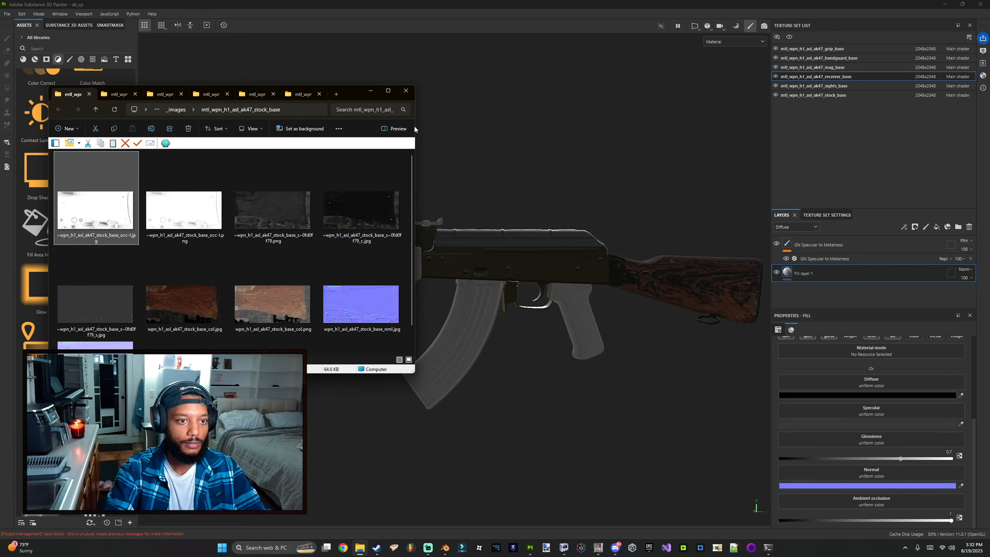
left_click_drag(414, 129, 632, 131)
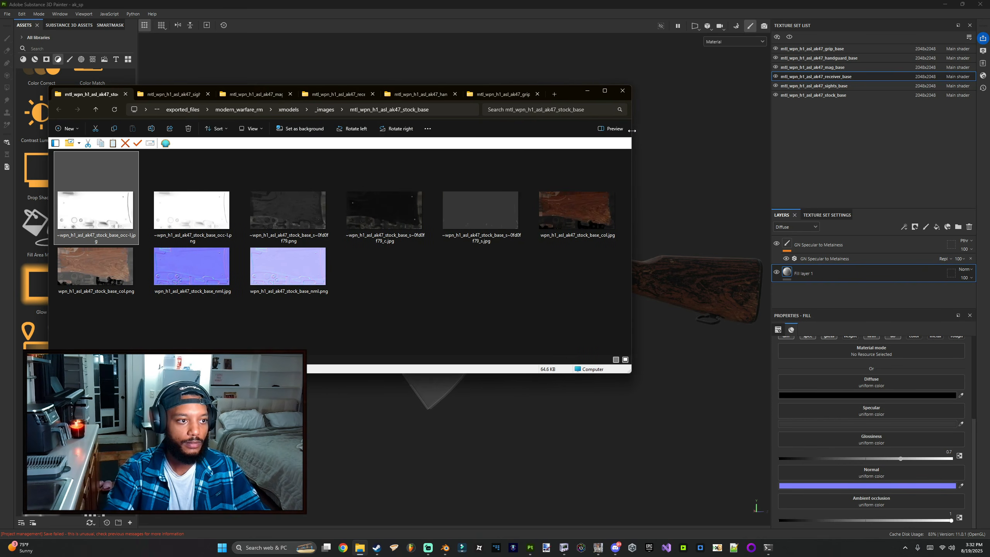
left_click(335, 94)
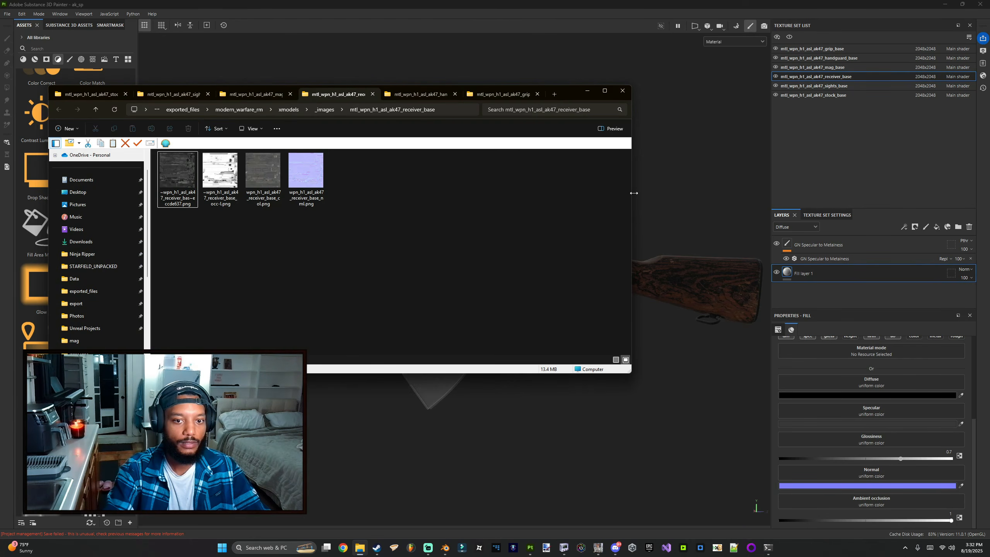
left_click_drag(634, 193, 407, 197)
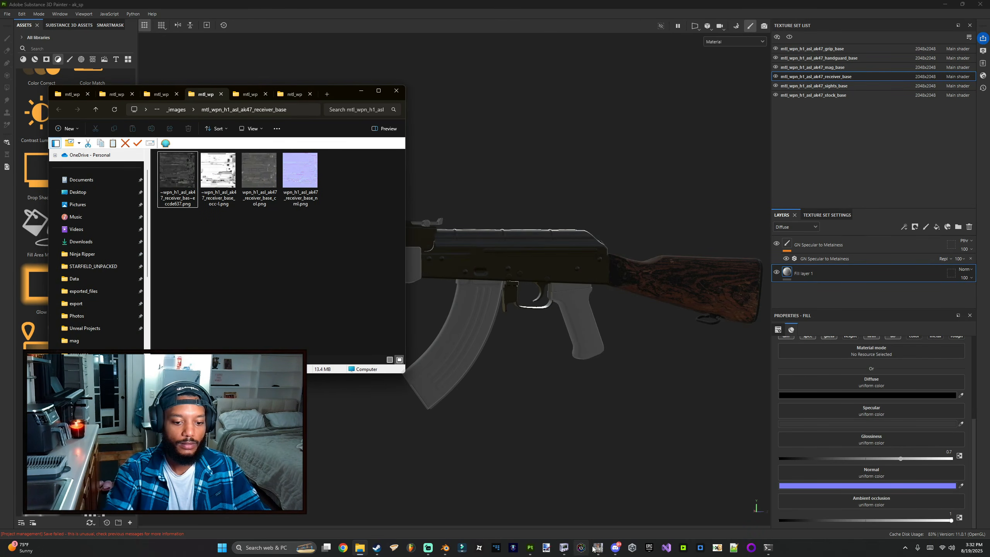
scroll(582, 459, "up", 5)
mouse_move(575, 277)
middle_mouse_down("alt")
mouse_move(491, 274)
mouse_move(530, 322)
mouse_move(529, 307)
mouse_move(502, 320)
middle_mouse_up("alt")
key("alt+Tab")
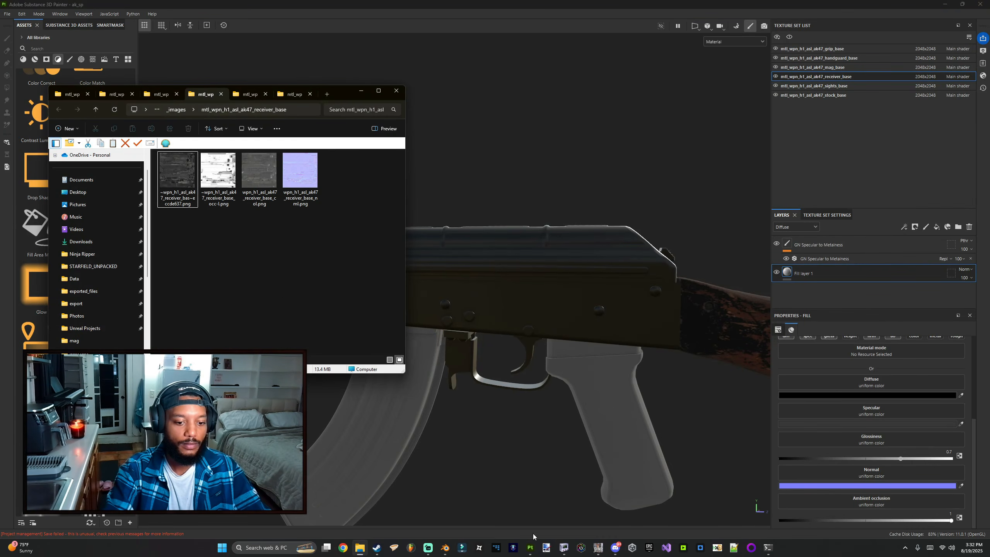
left_click(597, 548)
left_click_drag(298, 203, 239, 341)
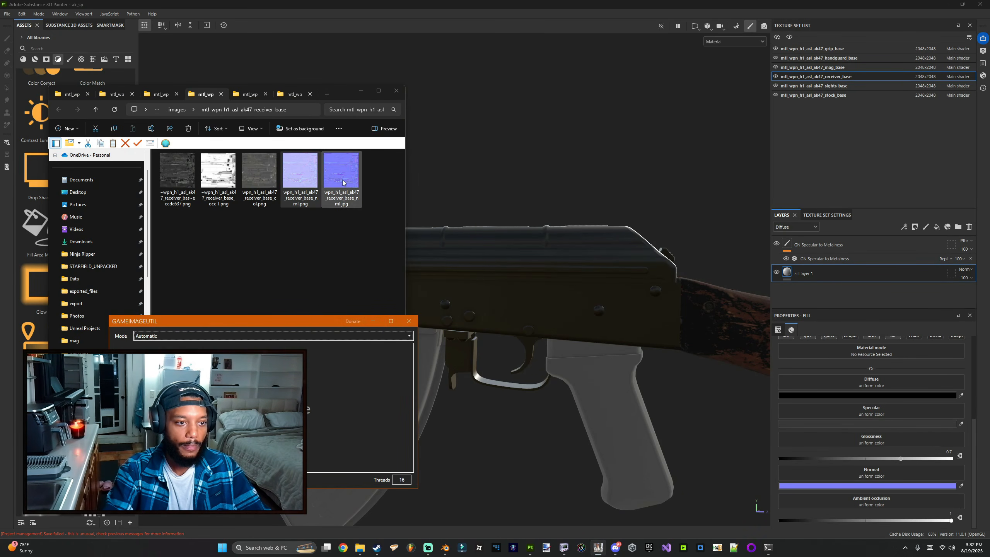
Step: Assign receiver_base_nml to Normal and receiver_base_col to Diffuse on the receiver fill layer
left_click_drag(341, 171, 871, 474)
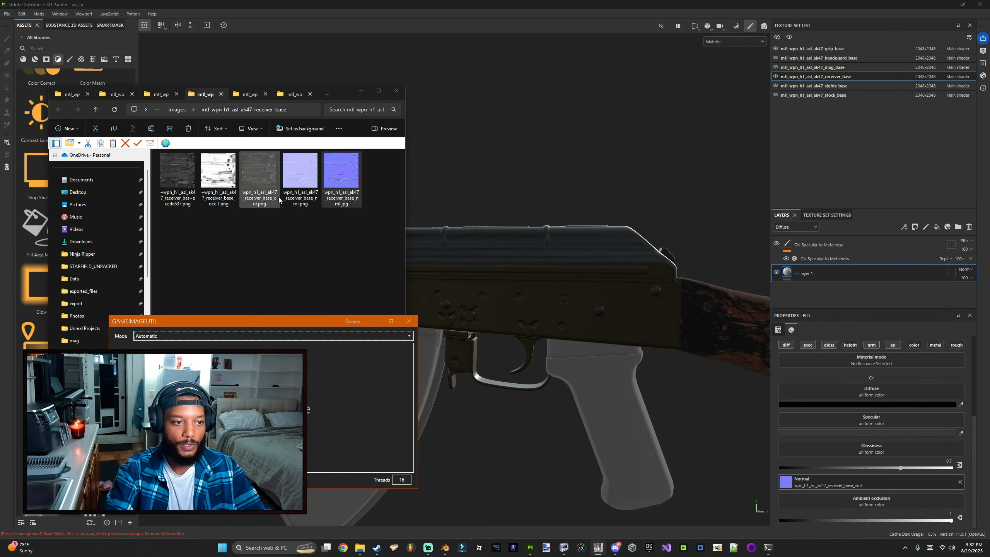
left_click(259, 176)
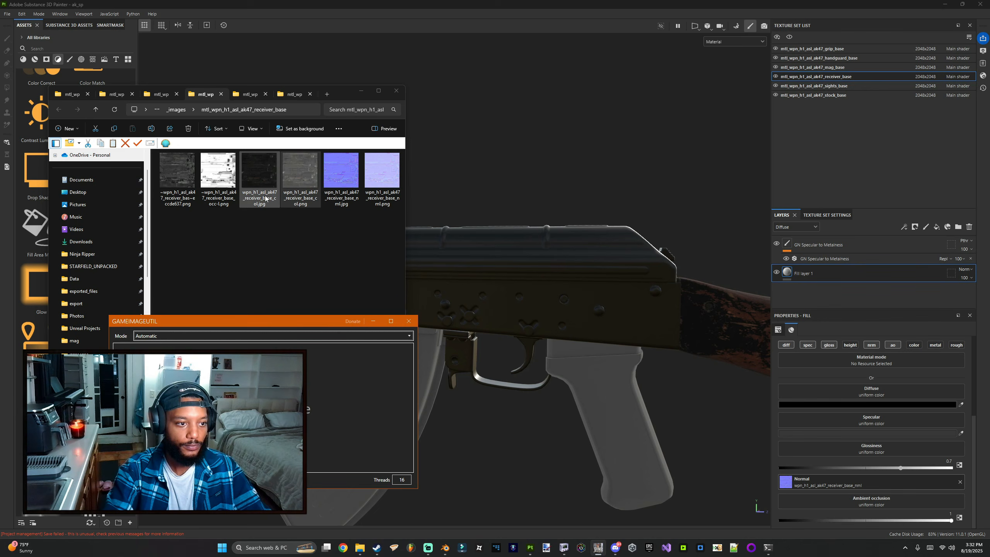
mouse_move(259, 172)
left_mouse_down()
mouse_move(318, 177)
mouse_move(865, 402)
mouse_move(898, 396)
mouse_move(894, 388)
left_mouse_up()
Step: Open the receiver_base spec texture in an image viewer to inspect it, then close the viewer
left_click_drag(180, 173, 180, 174)
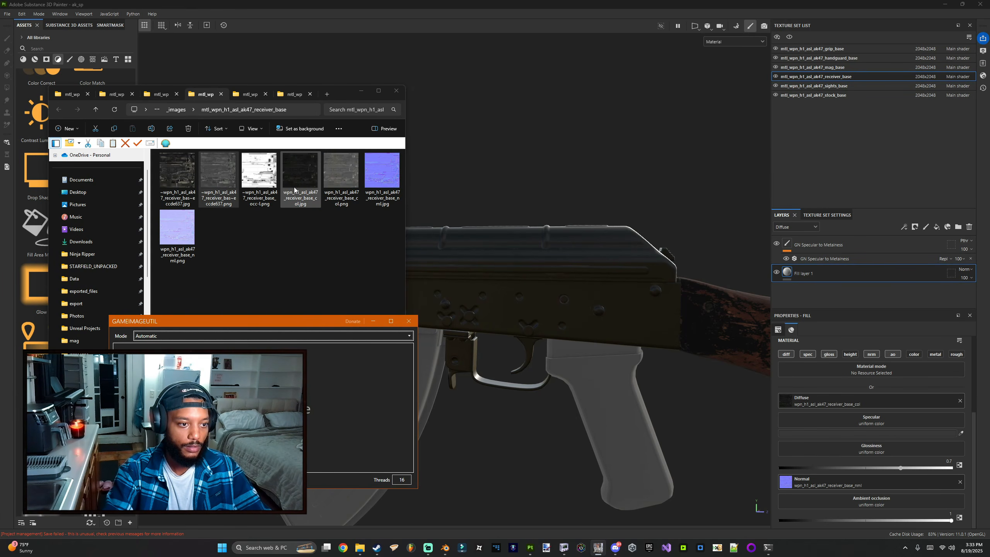
left_click(186, 197)
double_click(218, 182)
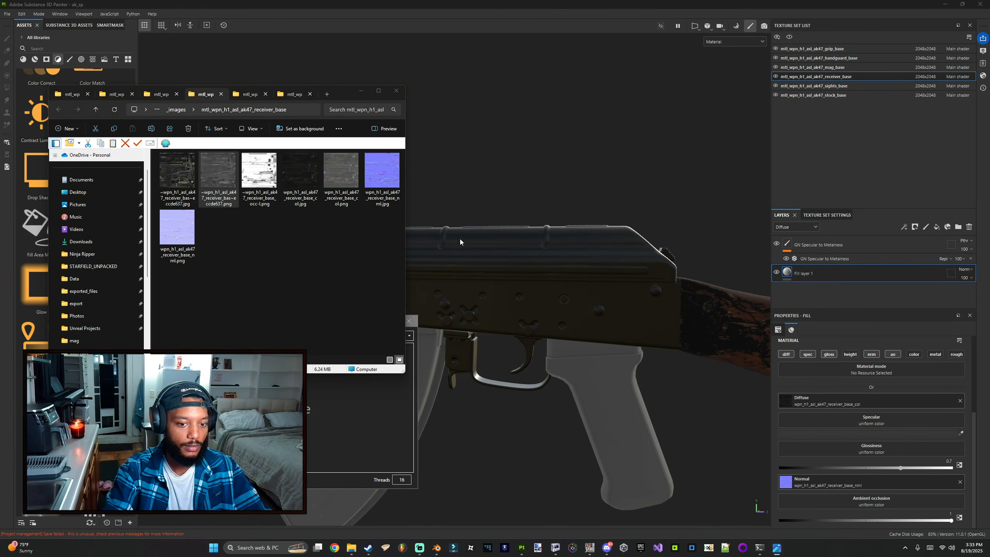
key("super+Left")
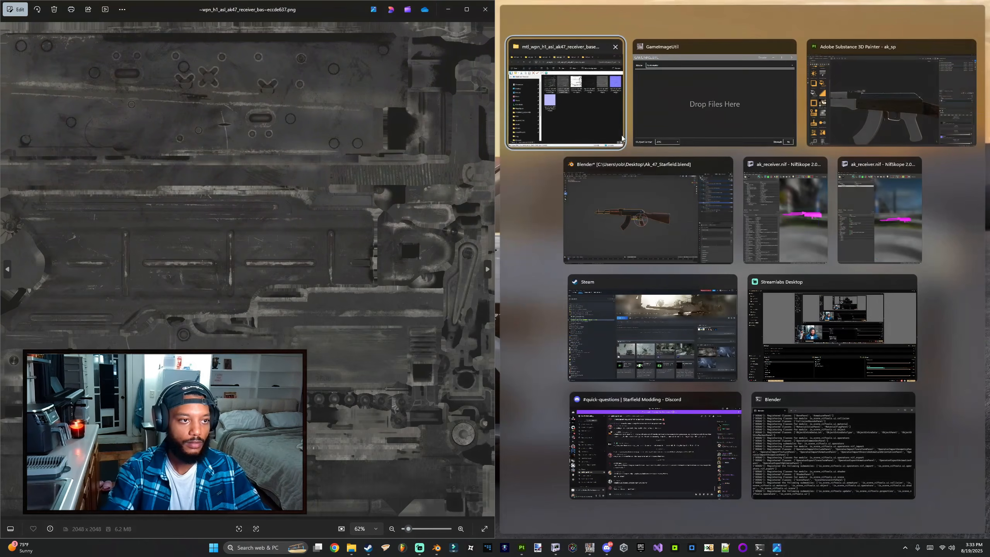
left_click_drag(290, 10, 509, 77)
key("alt+F4")
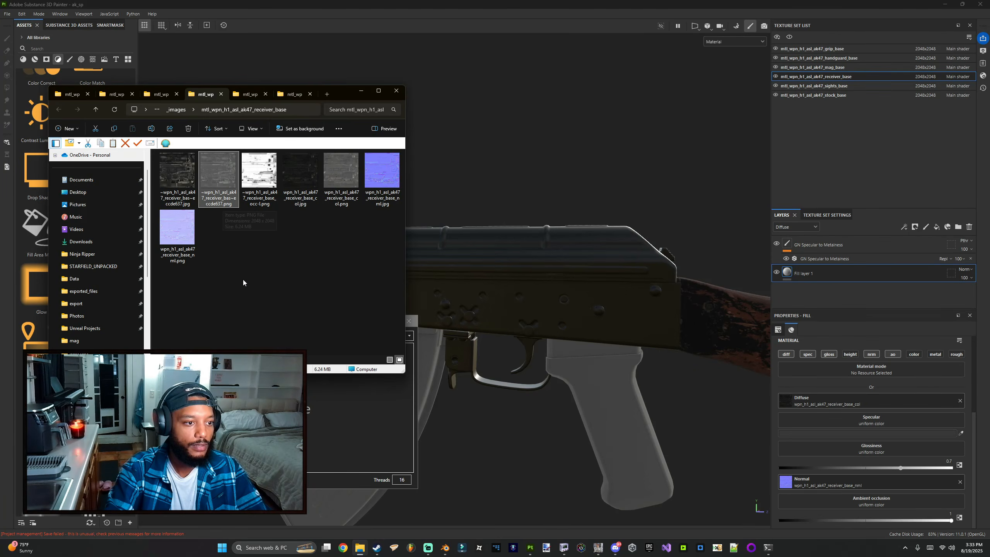
Step: Set GameImageUtil's mode to CoD Spec/Gloss (RGB/A) (Multiple CoDs) and convert the receiver_base spec texture
left_click_drag(156, 202, 221, 192)
left_click(195, 336)
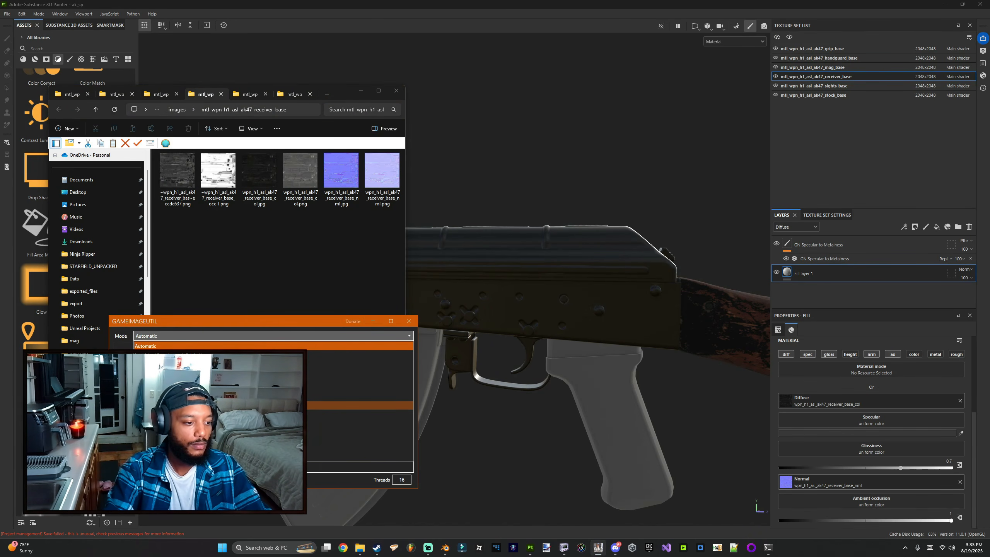
left_click(203, 397)
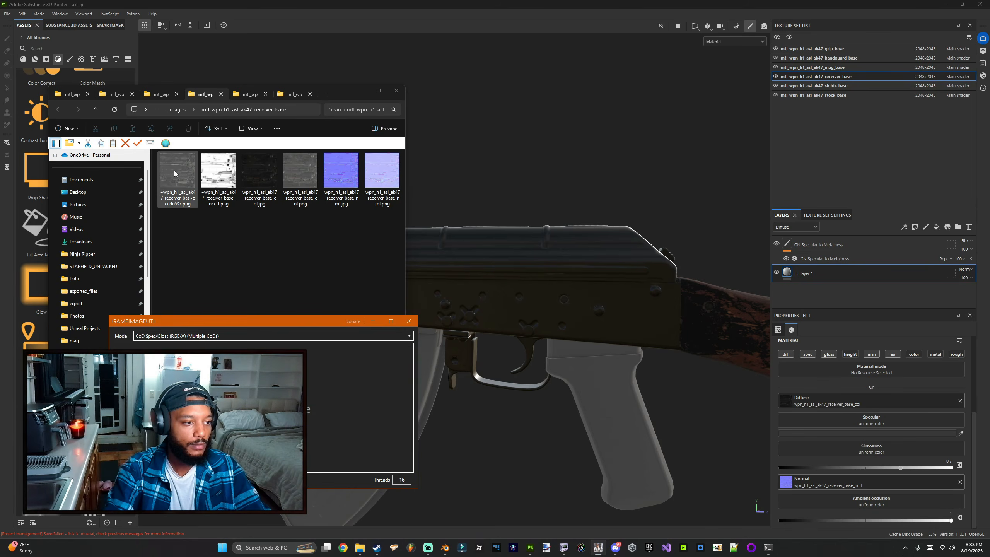
left_click_drag(177, 173, 222, 394)
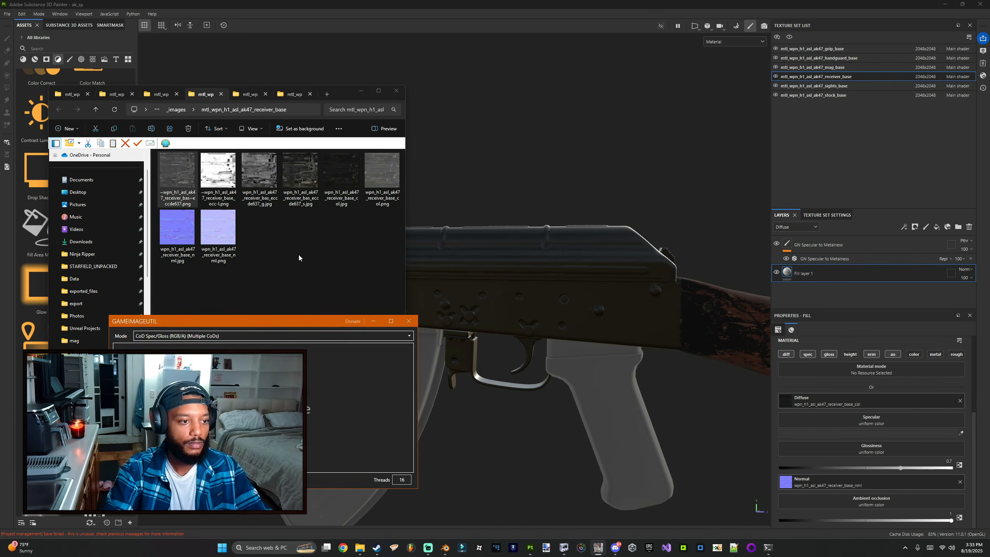
Step: Assign the converted receiver_base _s texture to Specular and the _g texture to Glossiness on the fill layer
mouse_move(300, 172)
left_mouse_down()
mouse_move(545, 351)
mouse_move(834, 402)
mouse_move(864, 421)
left_mouse_up()
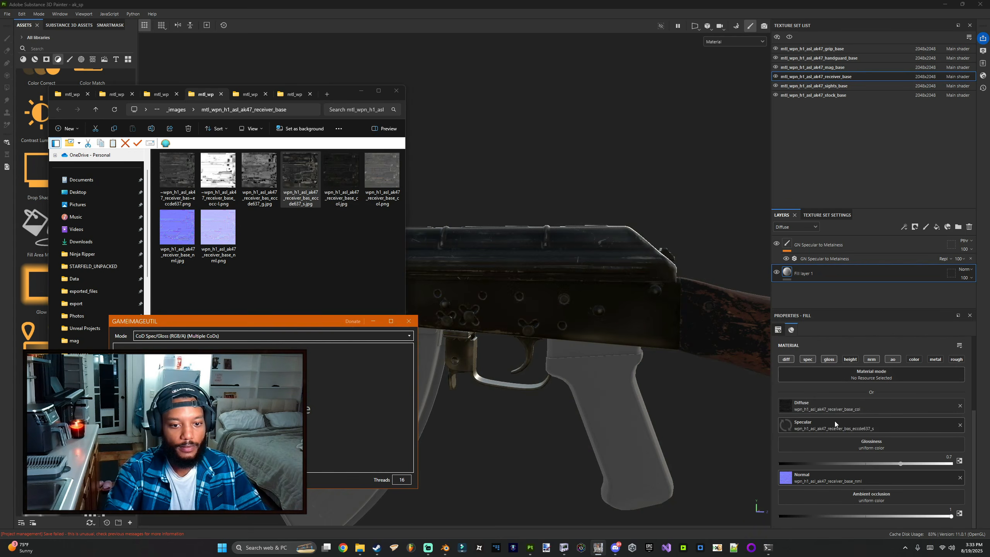
mouse_move(259, 171)
left_mouse_down()
mouse_move(877, 436)
mouse_move(872, 444)
left_mouse_up()
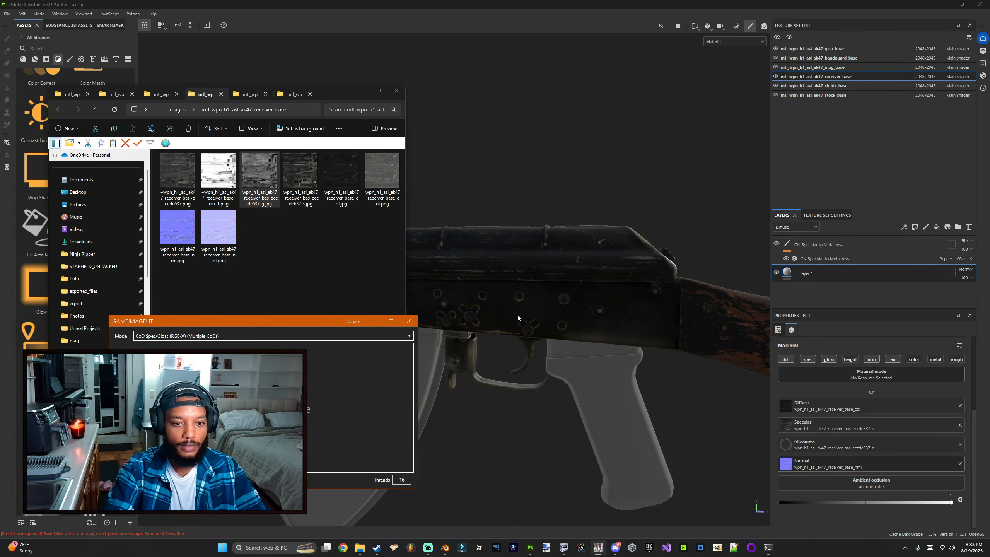
left_click(507, 375)
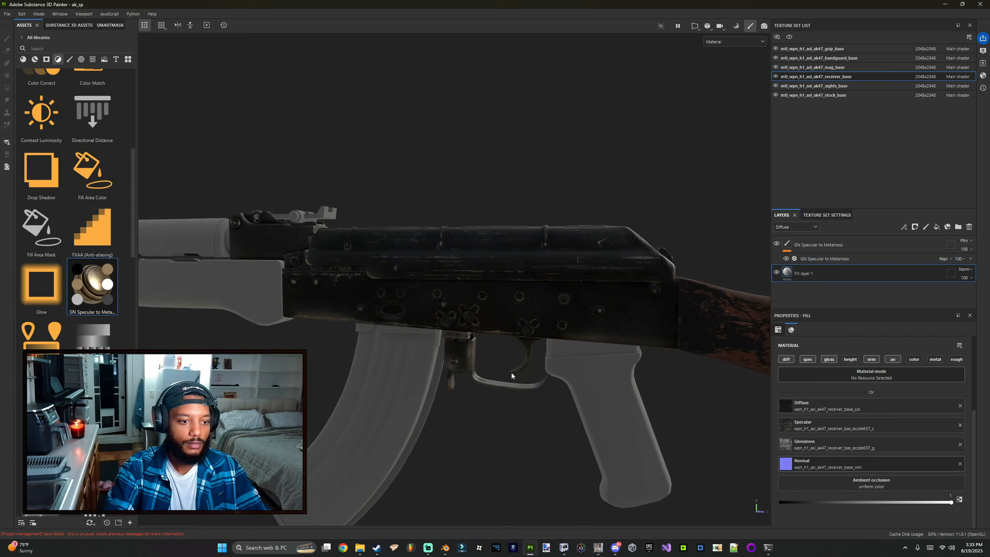
Step: Select the stock_base texture set's fill layer and clear its Specular texture
middle_click_drag(740, 351, 405, 291, "alt")
scroll(405, 290, "down", 3)
mouse_move(405, 290)
left_mouse_down("alt")
mouse_move(400, 308)
mouse_move(380, 312)
left_mouse_up("alt")
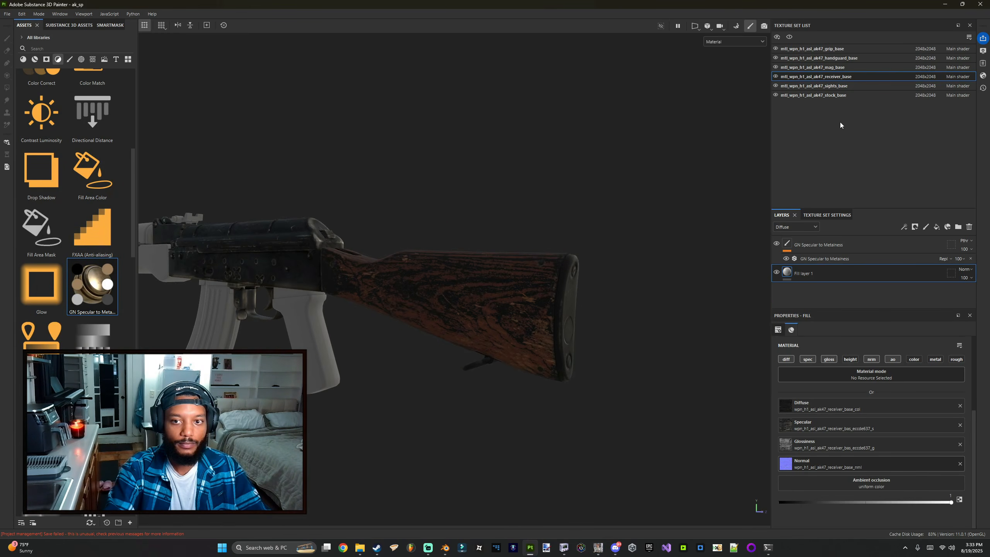
left_click(830, 97)
key("alt+Tab")
left_click(829, 278)
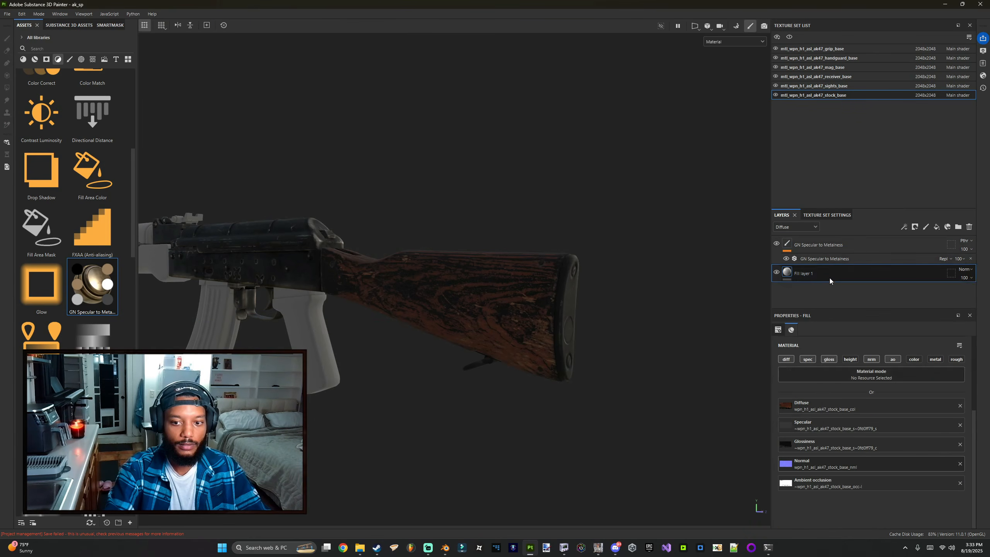
left_click(960, 425)
key("alt+Tab")
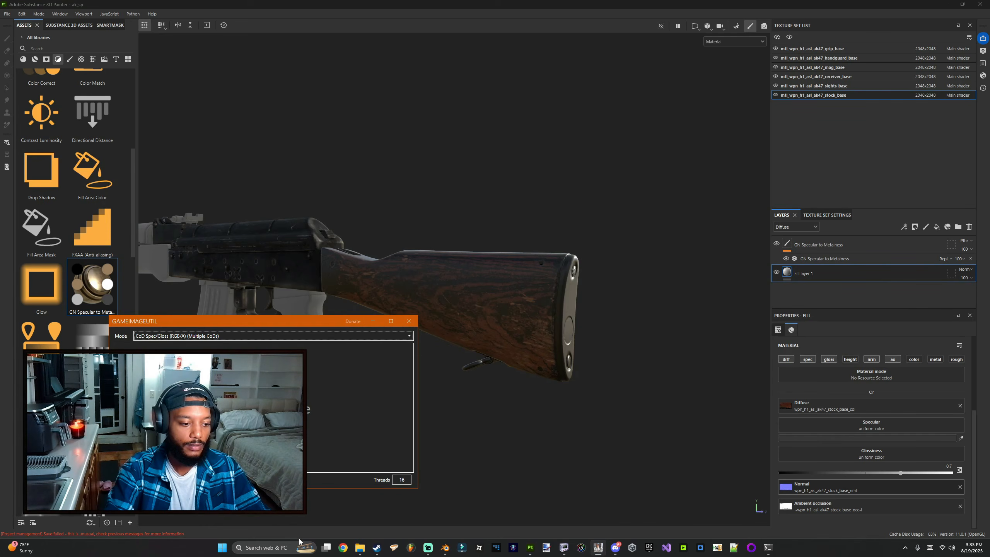
Step: Delete the previously converted spec/gloss jpg files from the stock_base images folder
left_click(360, 547)
left_click(77, 95)
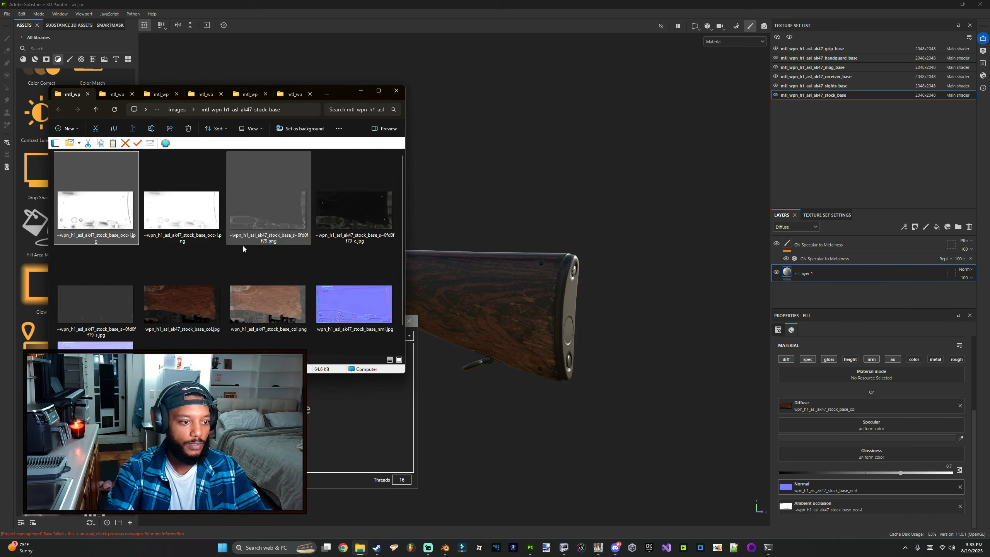
left_click(335, 225)
key("Delete")
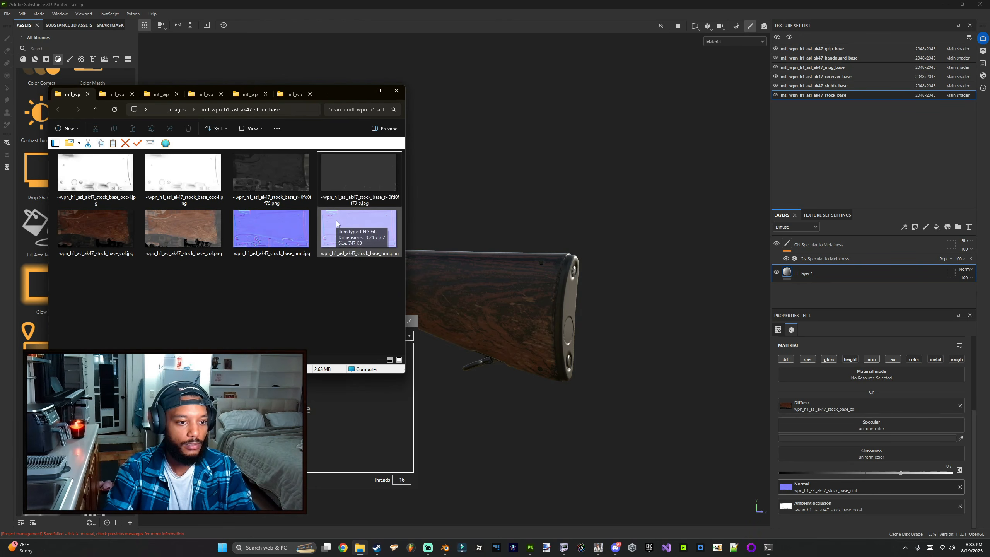
left_click(366, 172)
key("Delete")
Step: Convert the stock_base spec texture in GameImageUtil
left_click(276, 188)
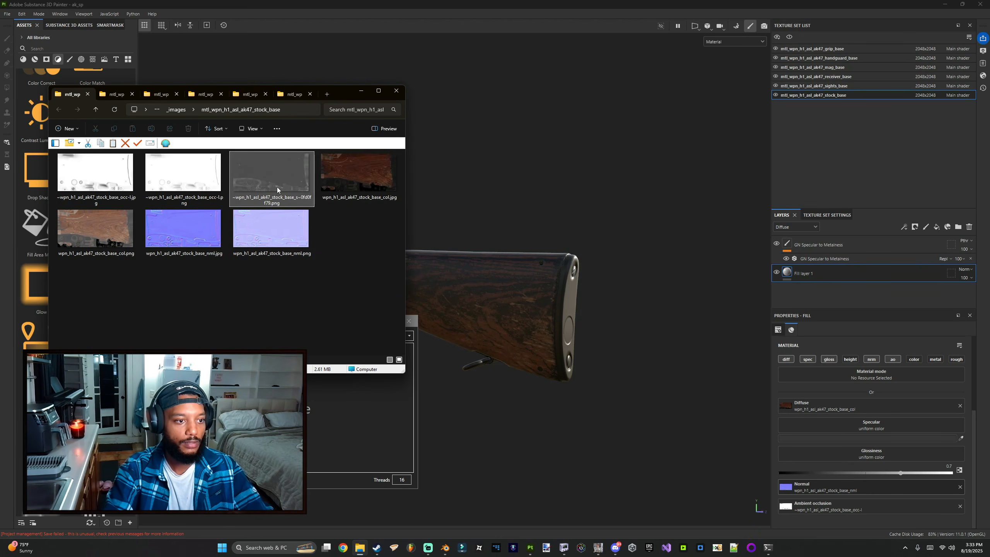
left_click(329, 409)
left_click_drag(291, 182, 298, 386)
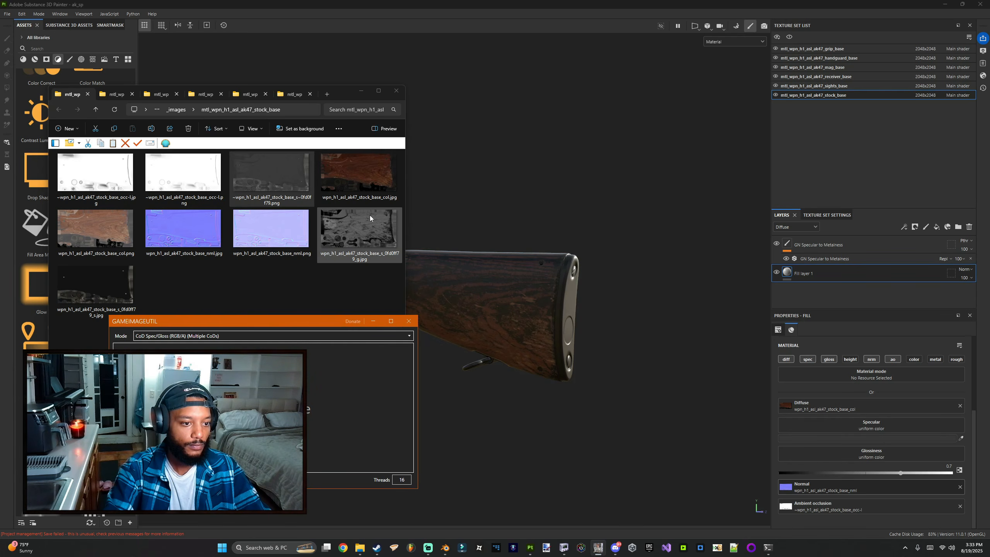
Step: Assign the new stock_base _g texture to Glossiness and the _s texture to Specular on the stock fill layer
left_click_drag(355, 229, 918, 454)
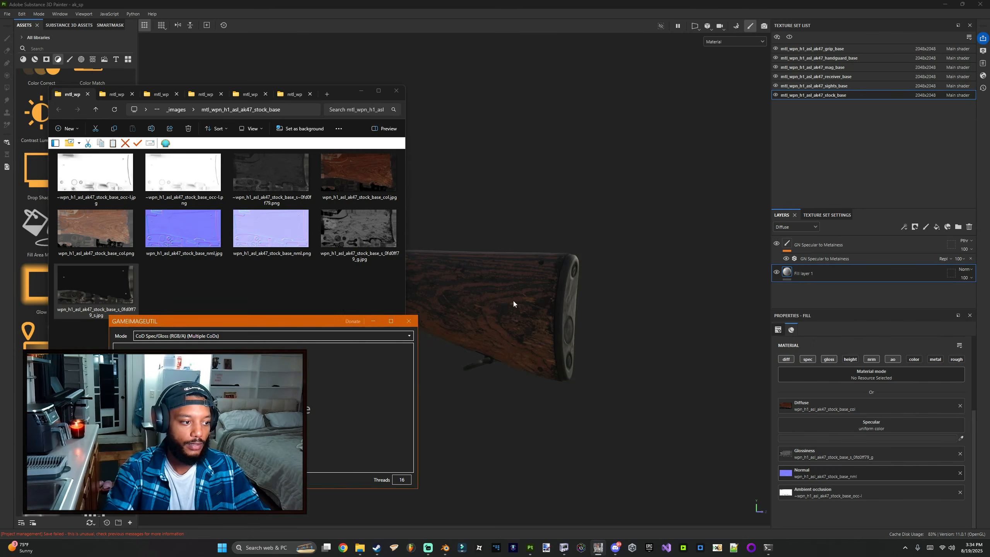
left_click_drag(514, 304, 903, 423)
left_click_drag(425, 314, 534, 308, "alt")
middle_click_drag(534, 308, 654, 303, "alt")
mouse_move(522, 308)
left_mouse_down("alt")
mouse_move(562, 310)
mouse_move(521, 298)
mouse_move(11, 322)
mouse_move(406, 320)
mouse_move(383, 310)
left_mouse_up("alt")
middle_click_drag(383, 310, 764, 274, "alt")
left_click_drag(662, 254, 613, 242, "alt")
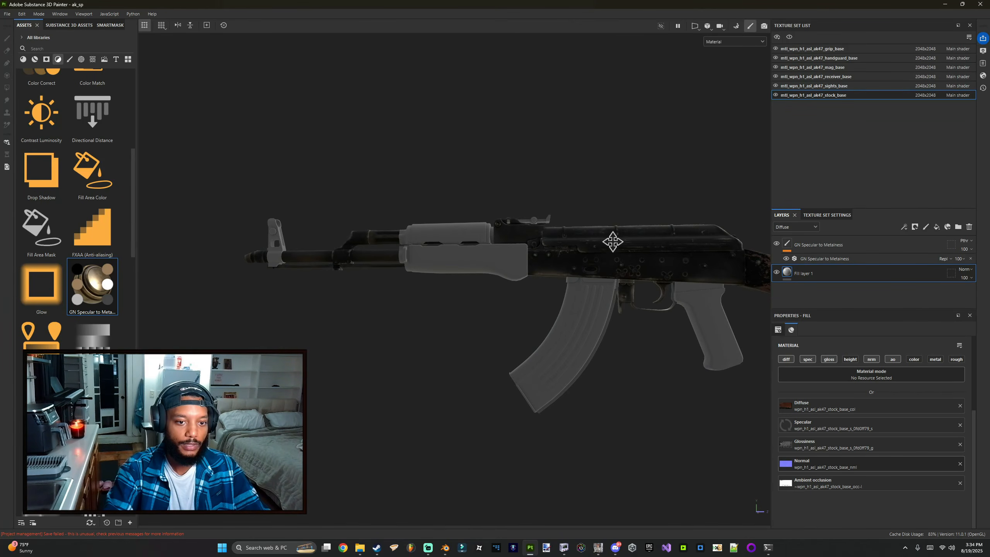
middle_click_drag(613, 241, 561, 278, "alt")
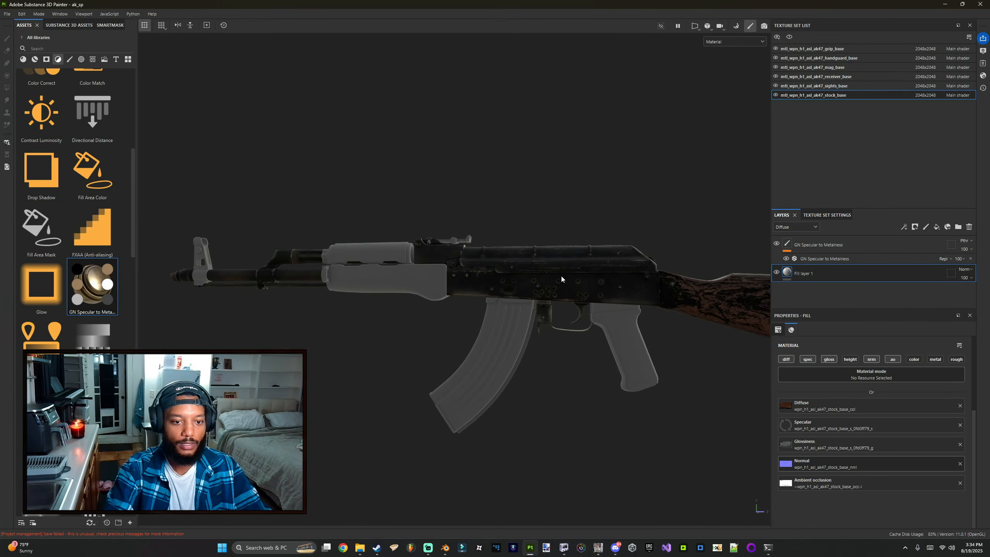
Step: Save the project
left_click(12, 14)
left_click(28, 108)
left_click(484, 282)
left_click_drag(485, 283, 485, 264, "alt")
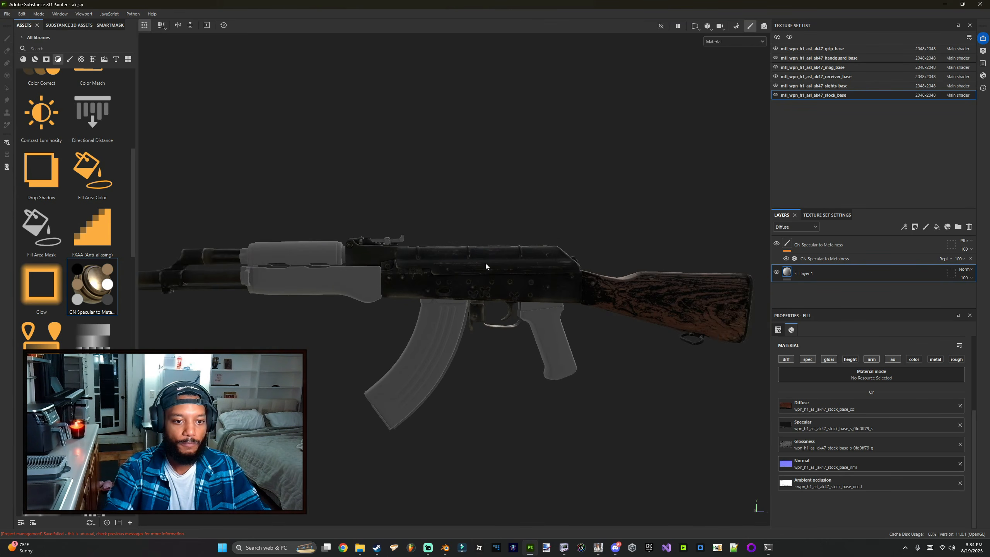
Step: Switch to the mag_base texture set and convert its spec texture from the mag_base images folder in GameImageUtil
left_click(831, 67)
scroll(512, 264, "up", 6)
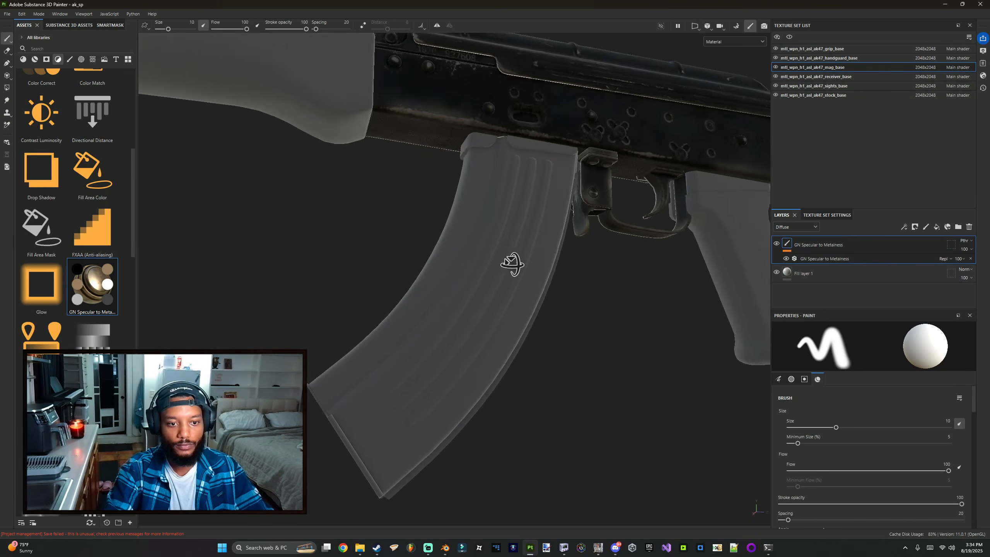
left_click_drag(512, 264, 557, 275, "alt")
key("alt+Tab")
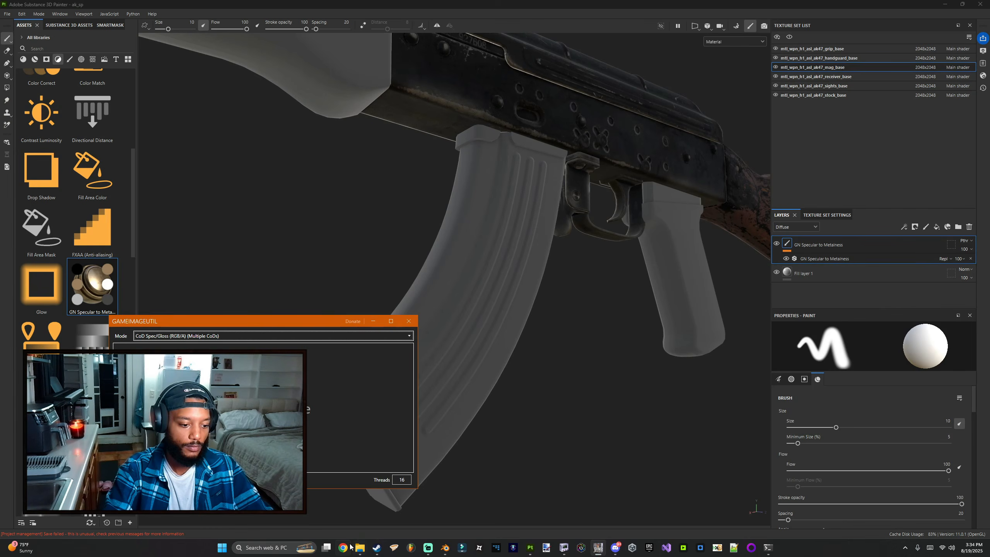
left_click(359, 547)
left_click(155, 95)
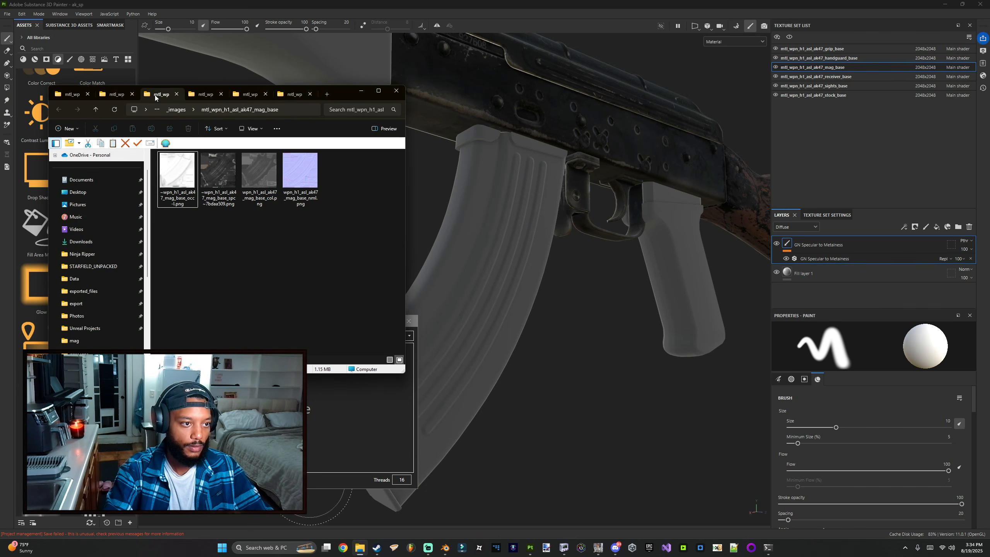
left_click_drag(315, 90, 275, 55)
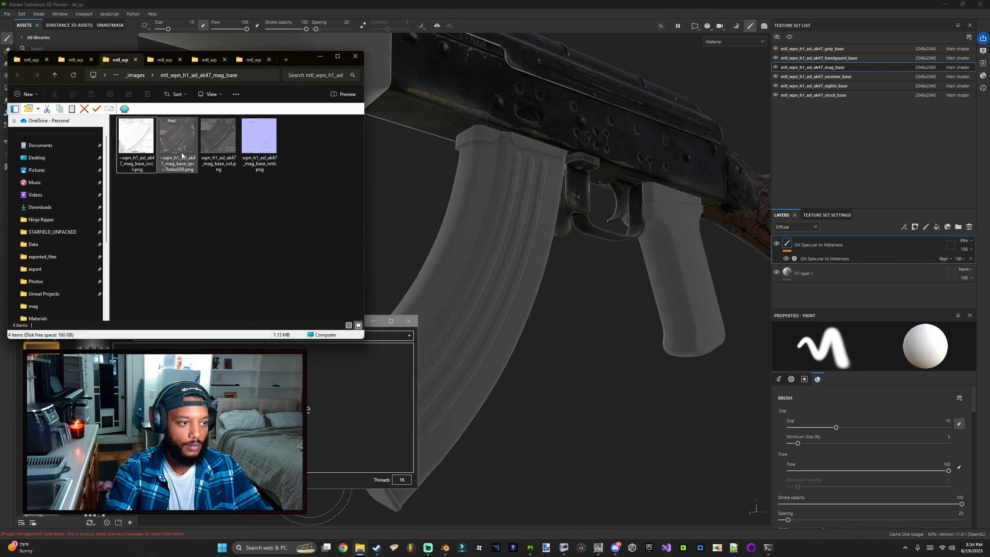
left_click(179, 148)
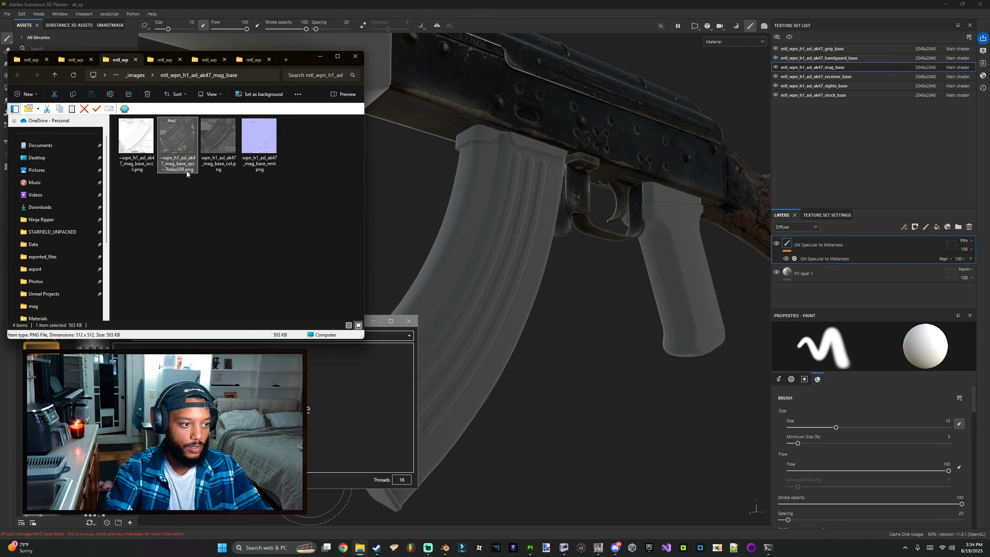
left_click_drag(173, 147, 207, 273)
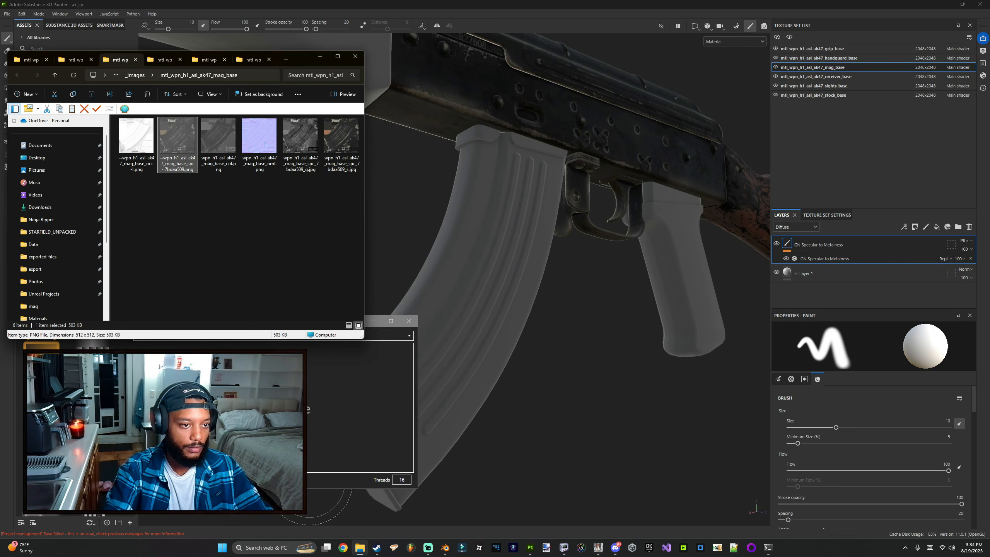
Step: Select the mag_base fill layer and enable its diff, spec, gloss, nrm and ao channels
left_click(840, 272)
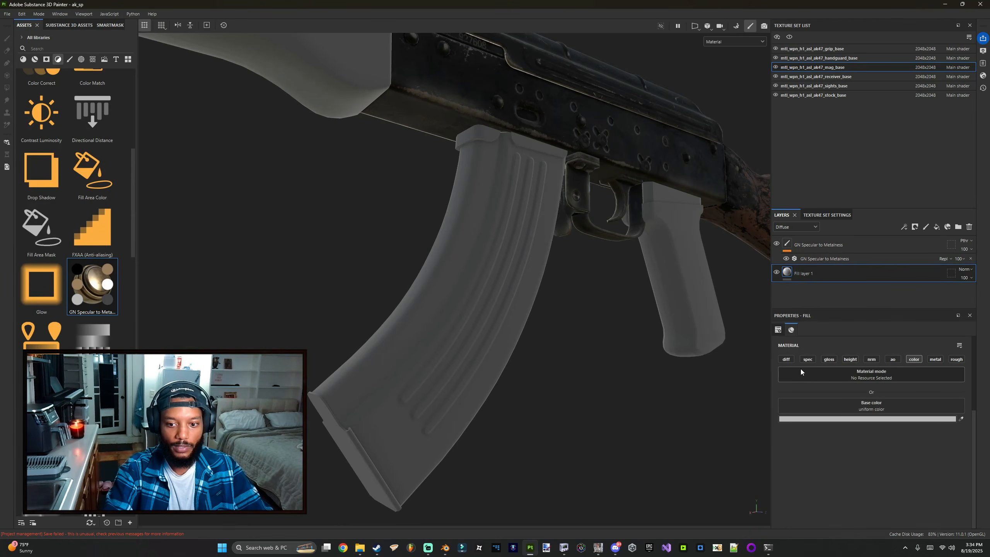
left_click(785, 359)
left_click(807, 359)
left_click(828, 358)
left_click(871, 359)
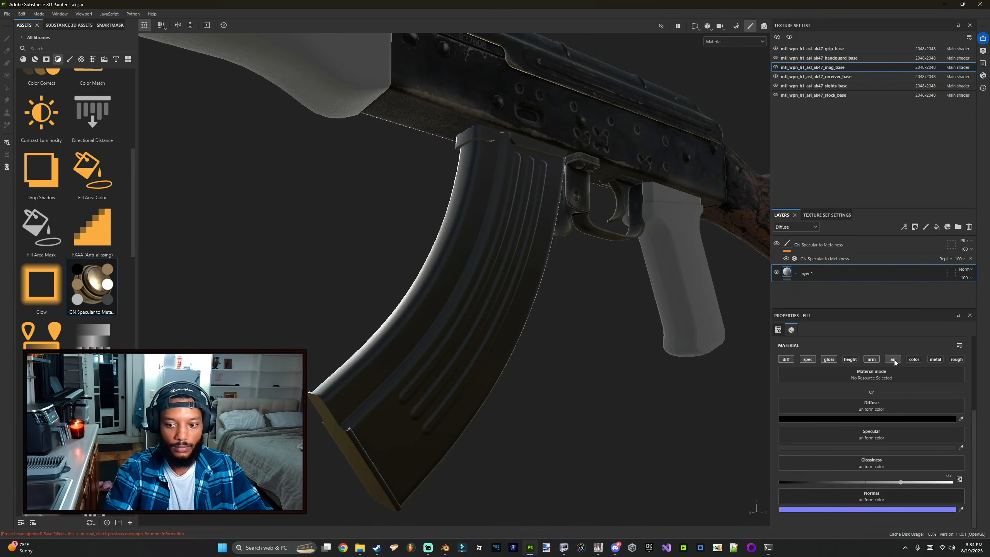
left_click(892, 359)
key("alt+Tab")
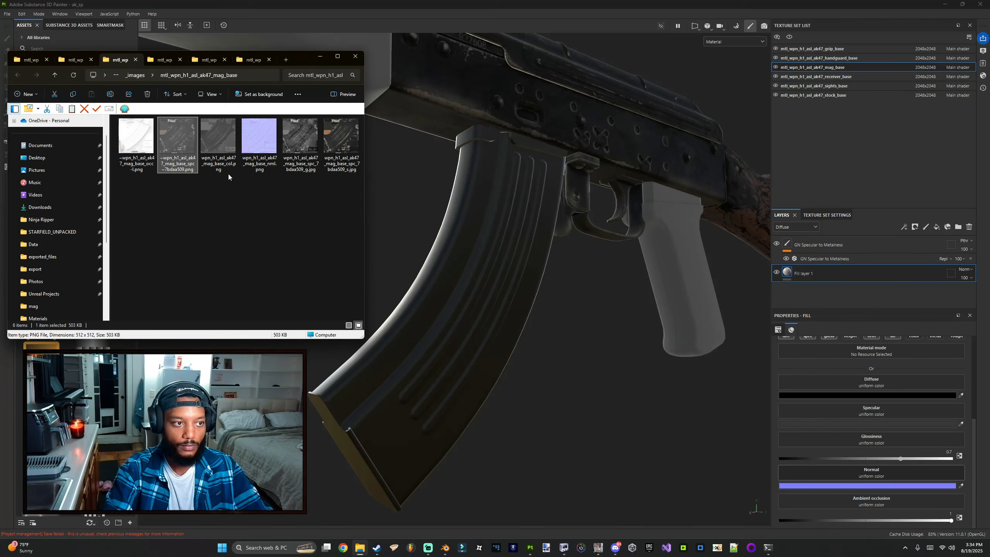
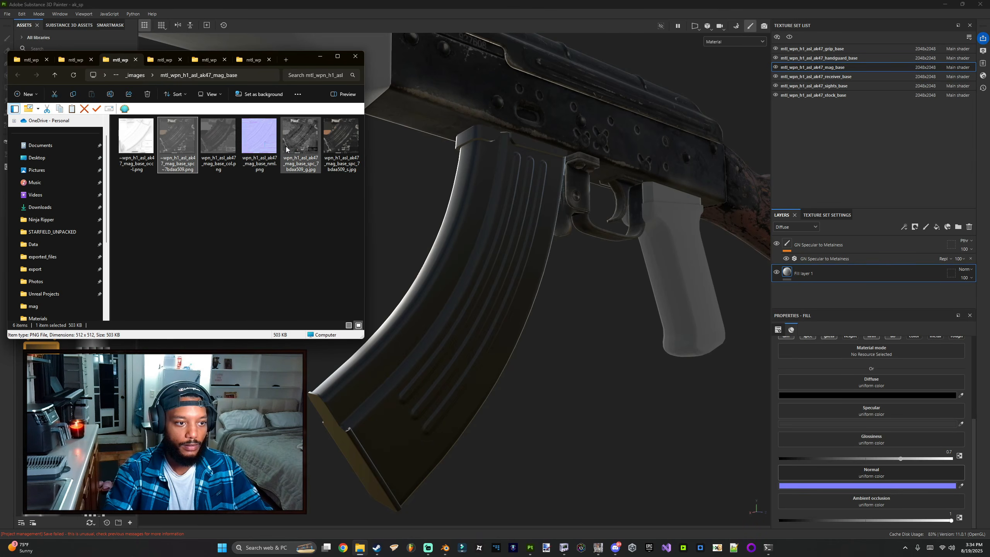
Step: Assign the mag_base _g texture to Glossiness and the _s texture to Specular on the mag fill layer
left_click_drag(306, 147, 899, 437)
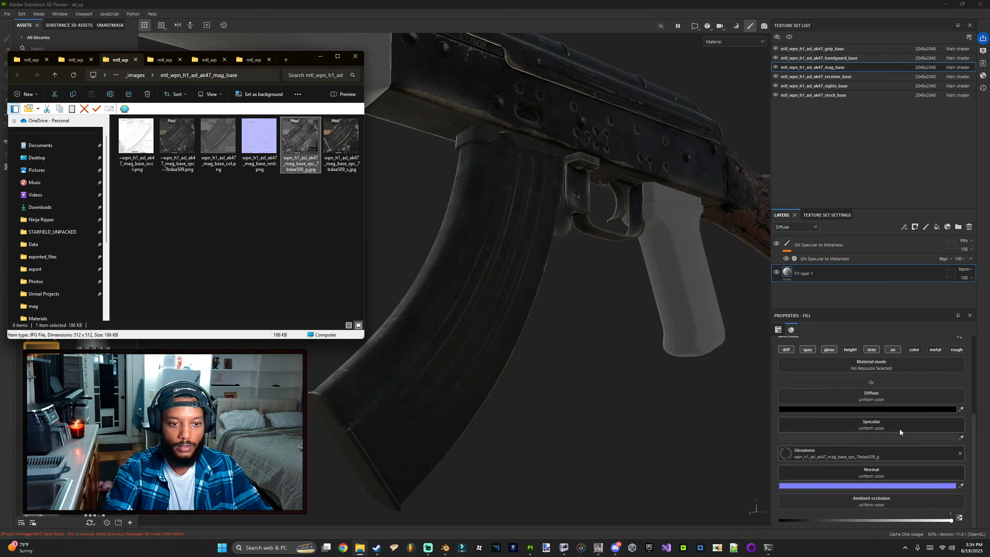
left_click_drag(342, 148, 871, 425)
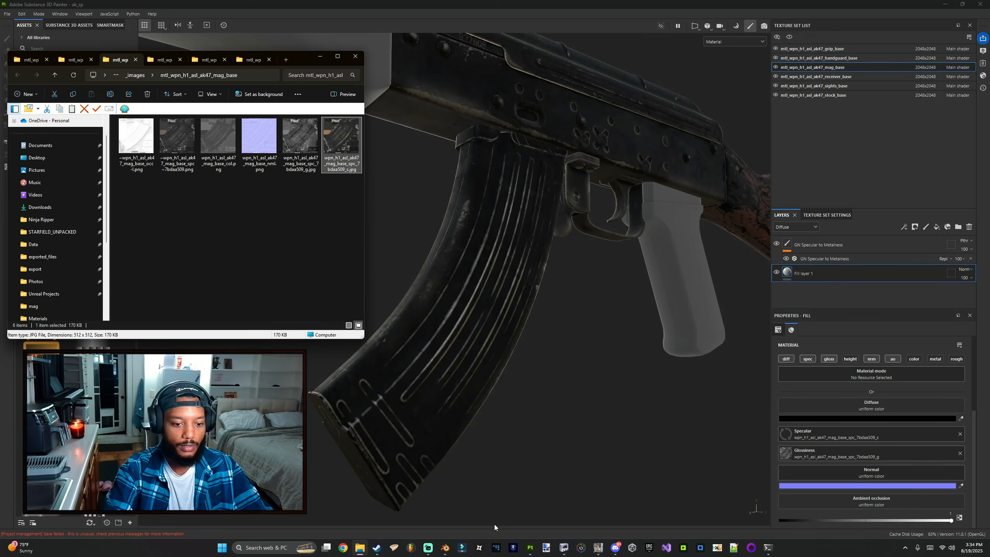
Step: Convert the mag_base normal texture in GameImageUtil
left_click(599, 547)
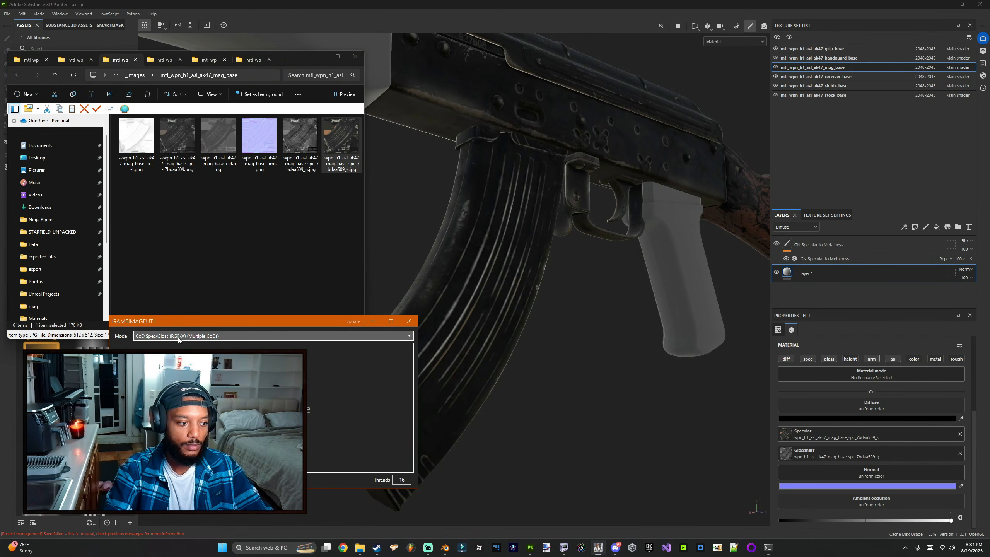
left_click_drag(259, 136, 245, 341)
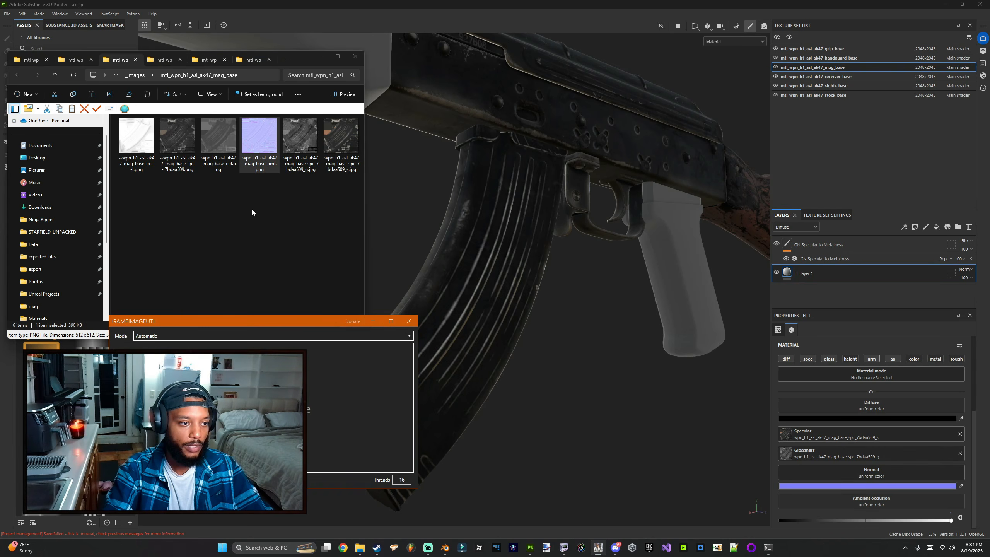
Step: Assign the mag_base nml, occ and col textures to the Normal, Ambient occlusion and Diffuse channels
left_click_drag(259, 136, 892, 478)
left_click(136, 137)
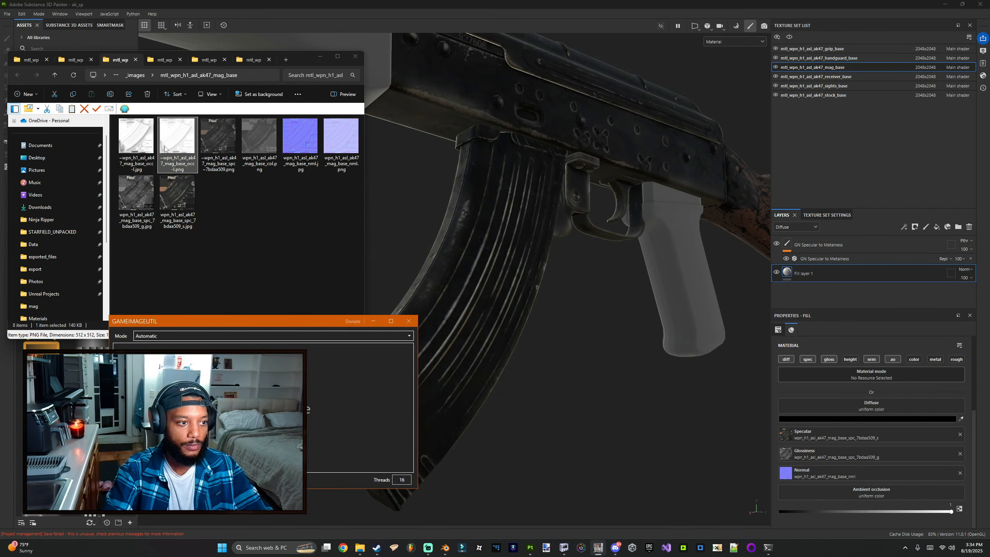
left_click_drag(136, 136, 885, 490)
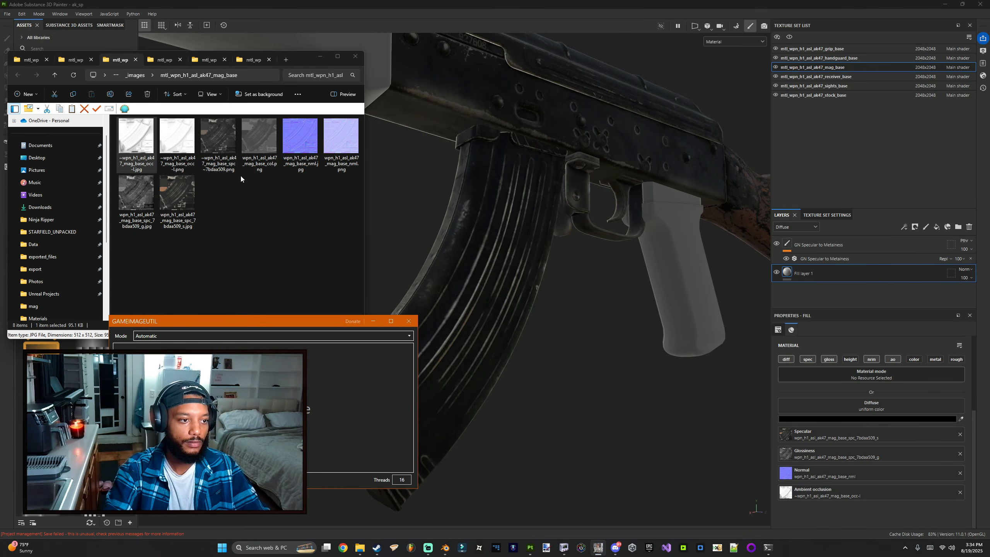
left_click(260, 146)
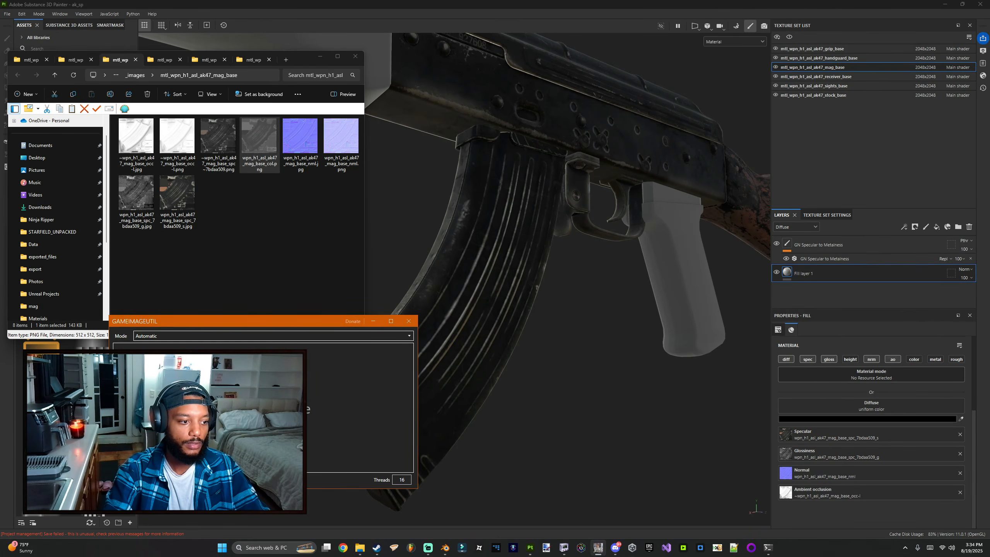
mouse_move(259, 140)
left_mouse_down()
mouse_move(701, 380)
mouse_move(854, 404)
left_mouse_up()
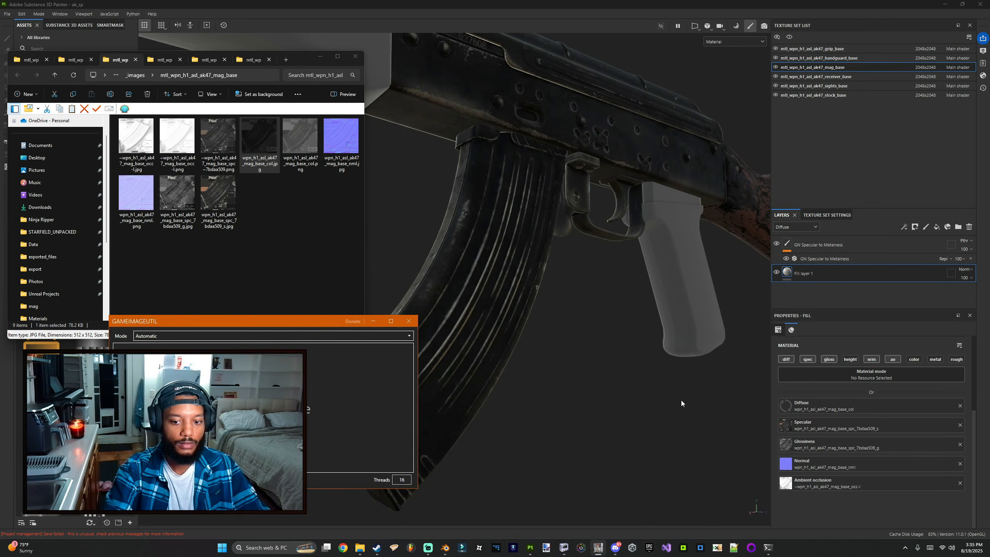
Step: Orbit around the rifle to inspect the textured magazine and receiver
mouse_move(681, 400)
left_mouse_down("alt")
mouse_move(587, 410)
mouse_move(588, 372)
mouse_move(577, 382)
left_mouse_up("alt")
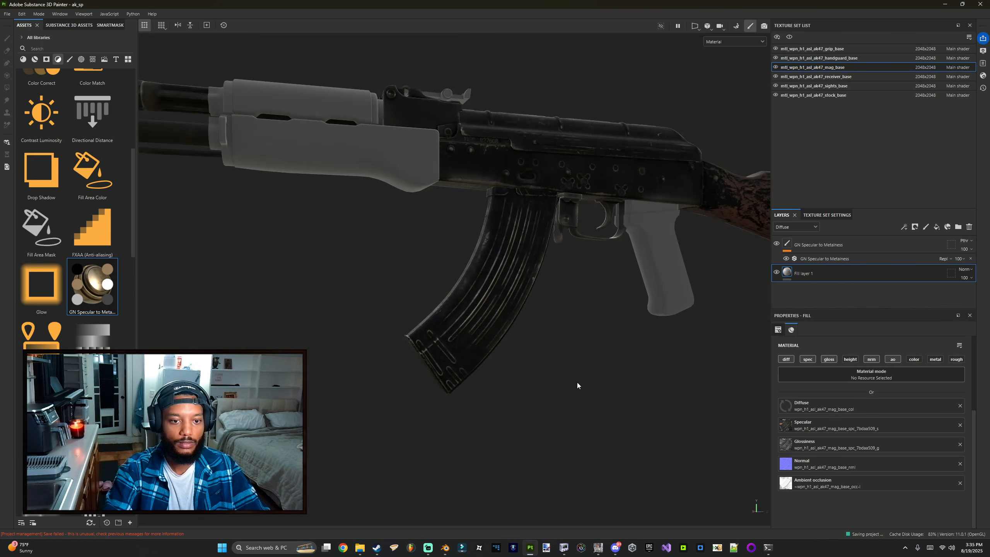
left_click_drag(601, 335, 581, 316, "alt")
middle_click_drag(581, 315, 480, 371, "alt")
right_click_drag(479, 371, 563, 364, "alt")
middle_click_drag(563, 364, 441, 343, "alt")
right_click_drag(441, 343, 386, 345, "alt")
middle_click_drag(386, 345, 501, 322, "alt")
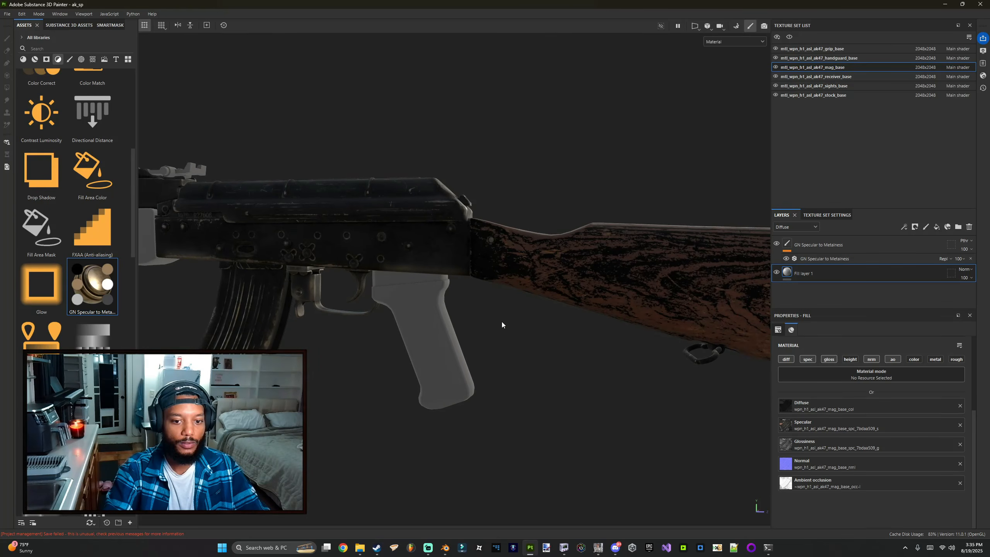
right_click_drag(500, 322, 452, 345, "alt")
left_click_drag(452, 345, 471, 337, "alt")
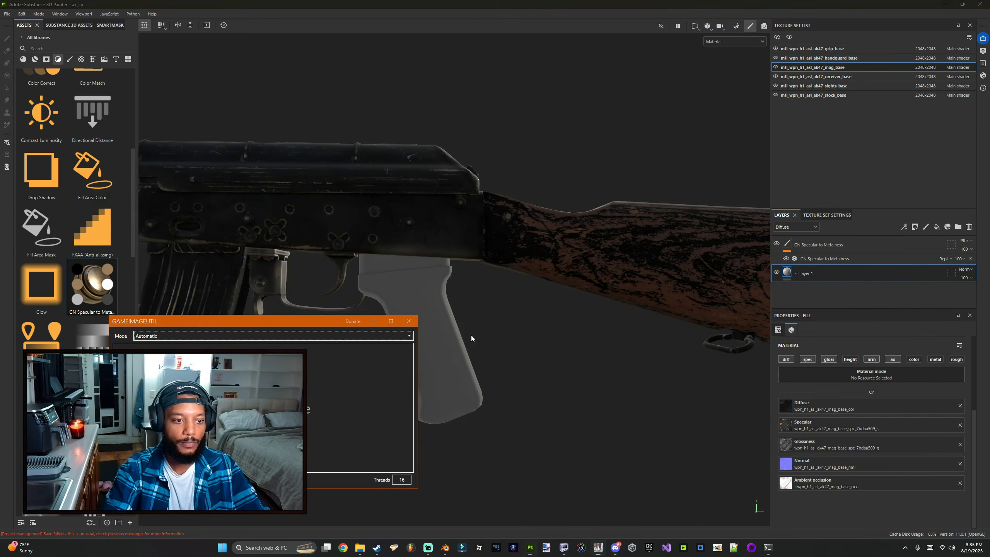
Step: Open the handguard_base images folder in File Explorer
left_click(333, 550)
left_click(156, 60)
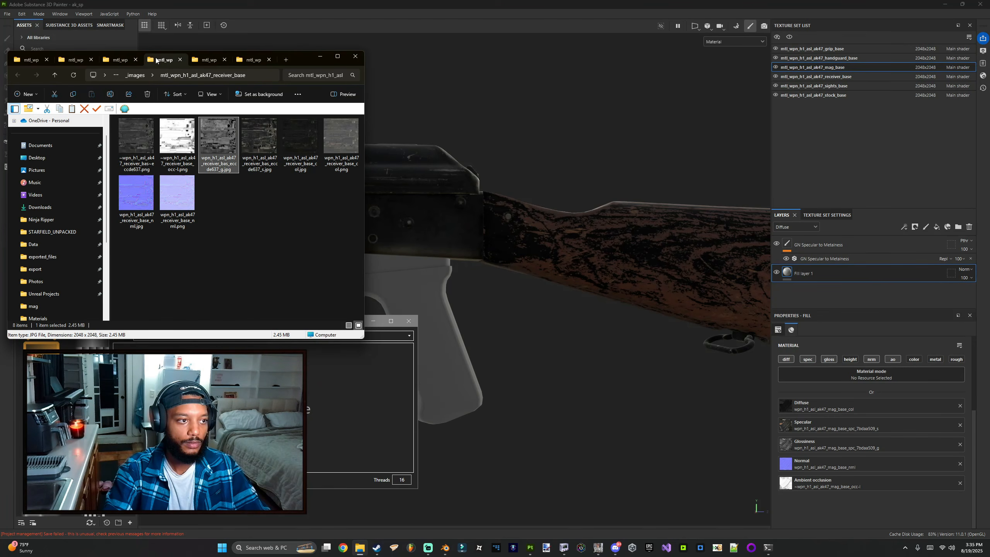
left_click(205, 60)
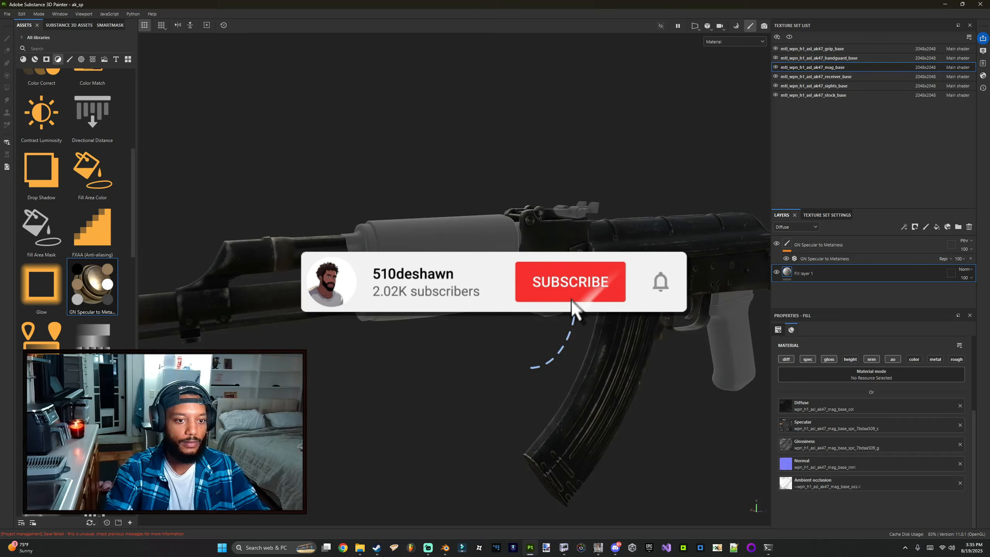
left_click_drag(607, 405, 718, 412, "alt")
Step: Switch to the handguard_base texture set and enable the diff, spec, gloss, nrm and ao channels instead of color
key("alt+Tab")
left_click(848, 169)
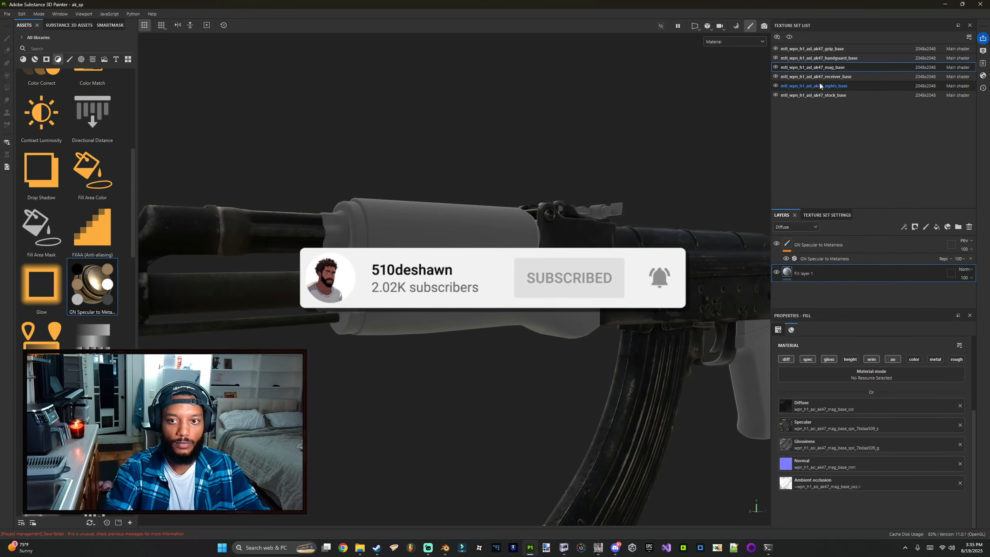
left_click(829, 57)
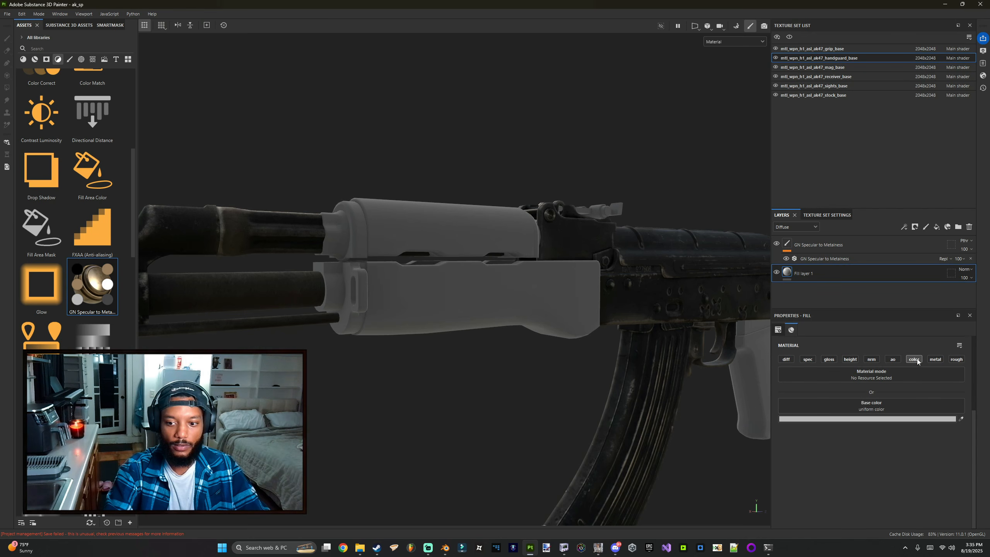
left_click(914, 359)
left_click(785, 359)
left_click(807, 360)
left_click(828, 360)
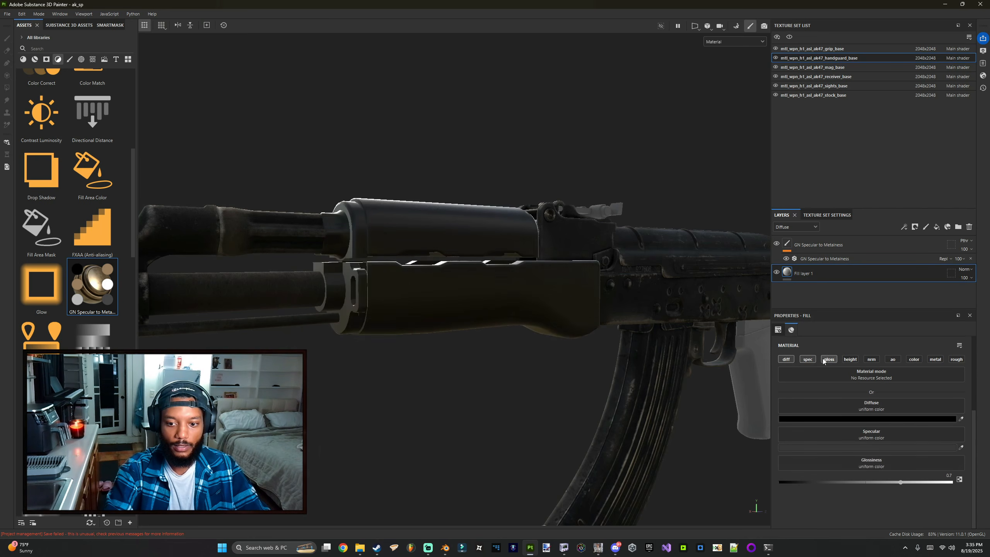
left_click(880, 359)
left_click(893, 359)
scroll(893, 419, "down", 1)
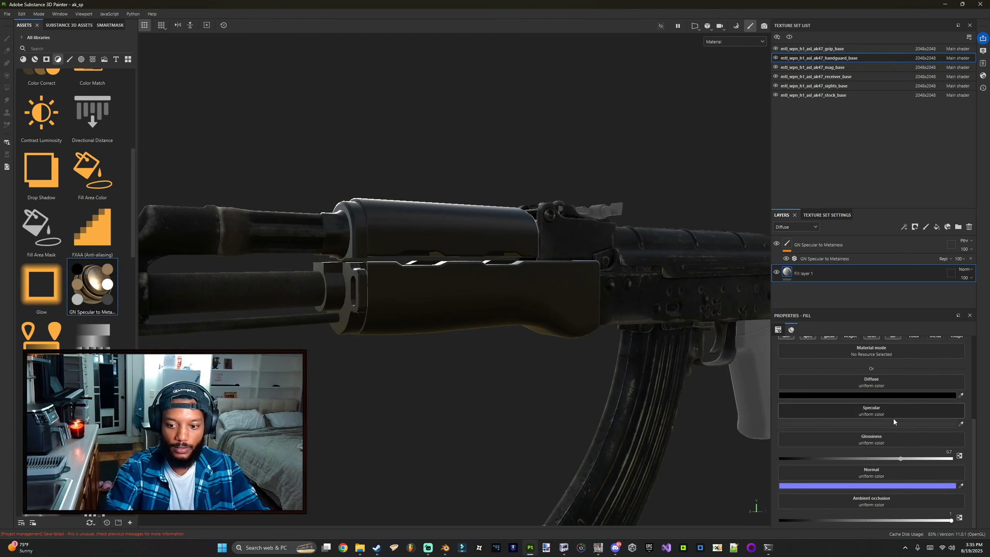
Step: Convert the handguard_base normal, color and occlusion textures in GameImageUtil
key("alt+Tab")
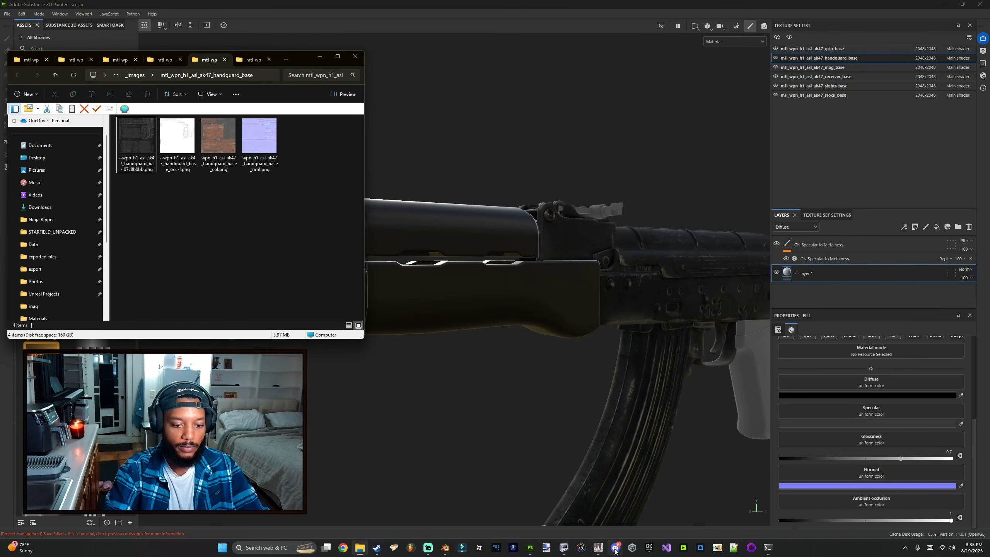
left_click(598, 548)
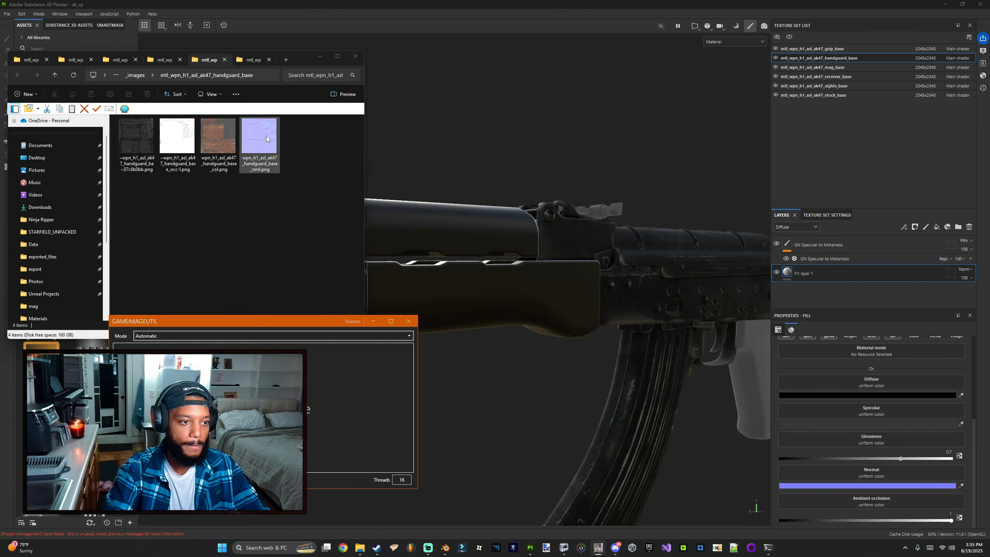
left_click_drag(267, 139, 257, 390)
left_click_drag(227, 161, 249, 389)
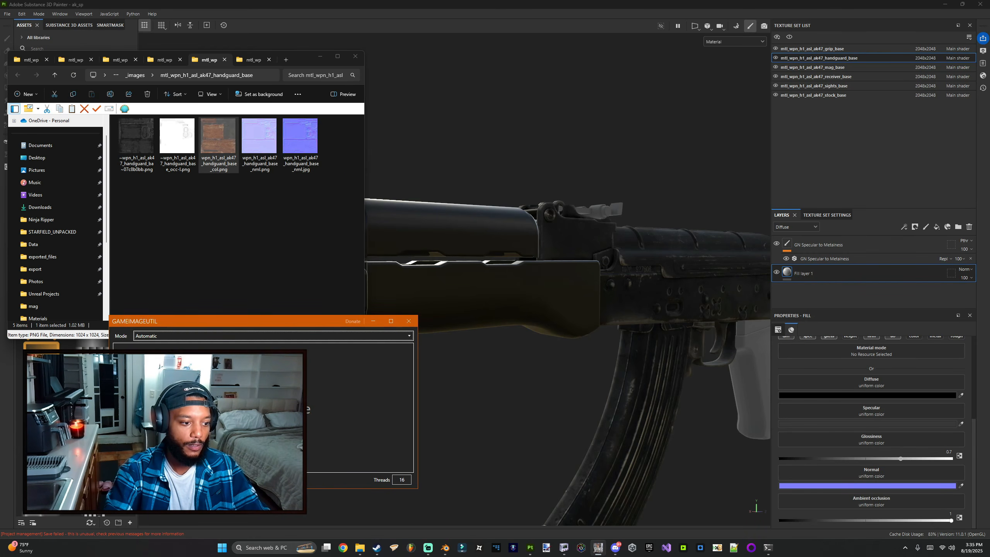
left_click(177, 141)
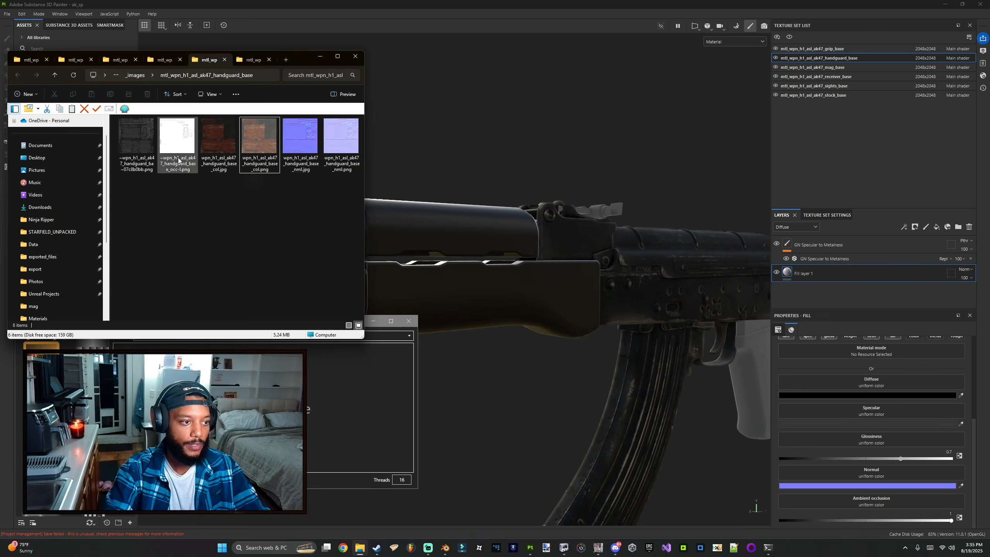
left_click_drag(202, 260, 228, 374)
Step: Switch GameImageUtil to the CoD Spec/Gloss mode and convert the handguard_base spec texture
left_click(218, 344)
left_click(208, 335)
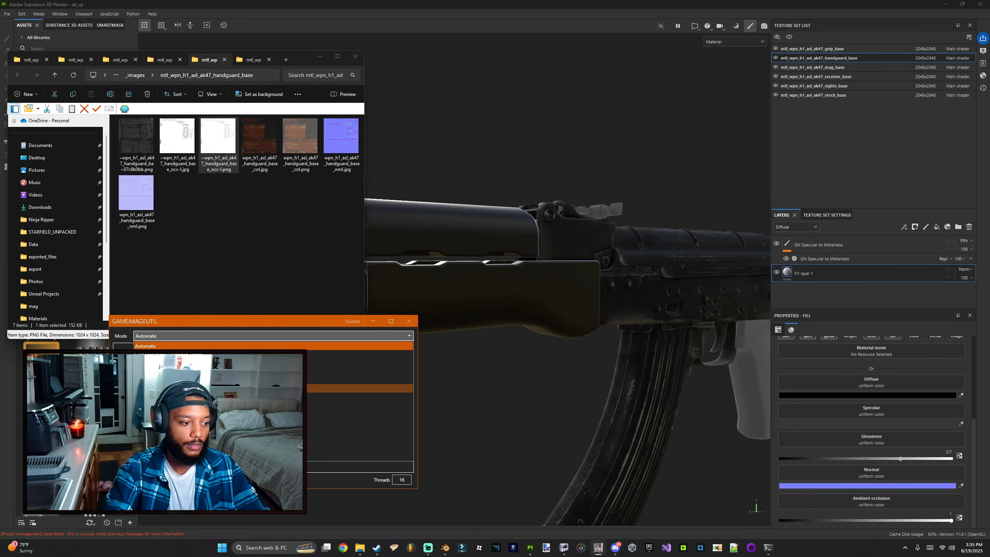
left_click(207, 396)
left_click_drag(143, 159, 218, 389)
left_click(287, 228)
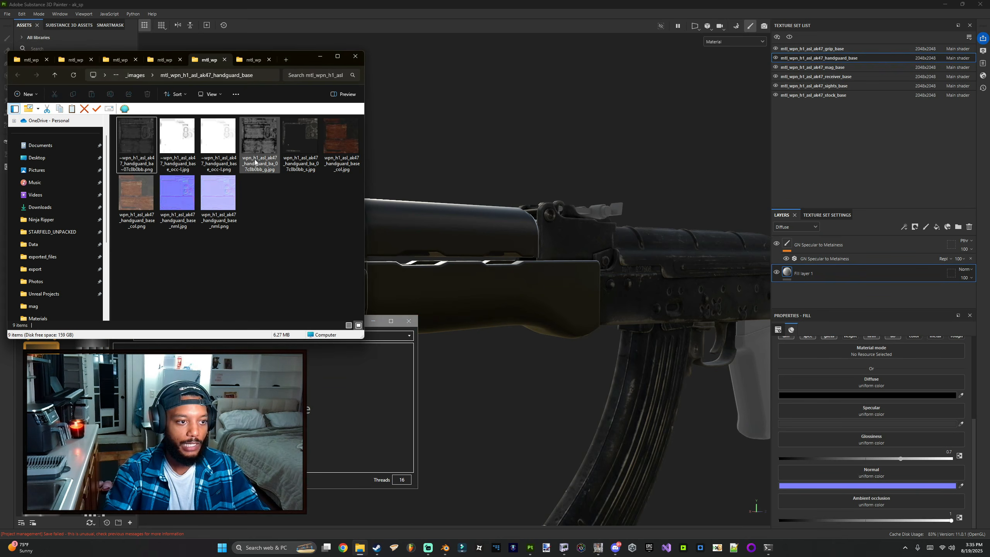
Step: Assign the converted handguard_base textures to the Glossiness, Diffuse, Normal, Specular and Ambient occlusion channels
mouse_move(261, 144)
left_mouse_down()
mouse_move(877, 363)
mouse_move(861, 438)
left_mouse_up()
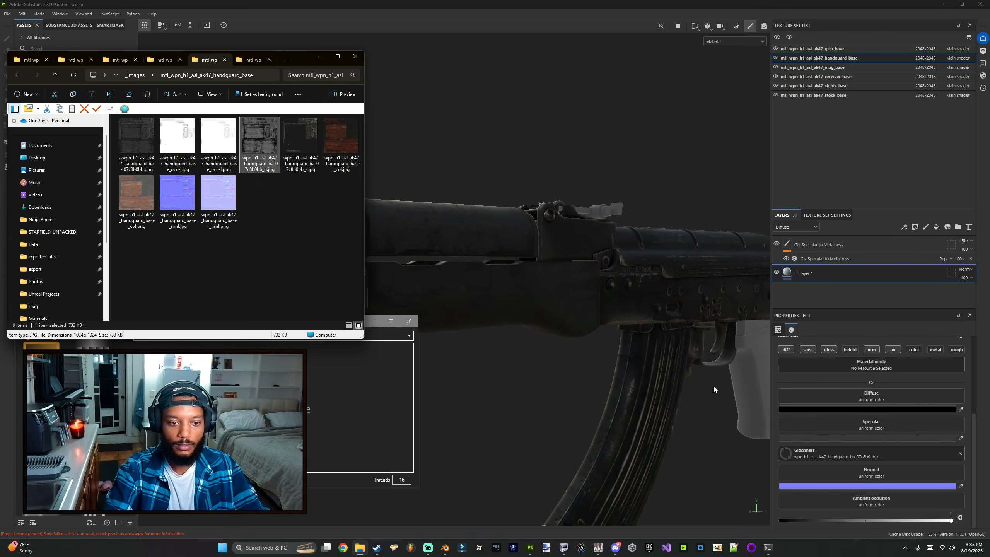
left_click(609, 325)
left_click_drag(610, 325, 623, 300, "alt")
key("alt+Tab")
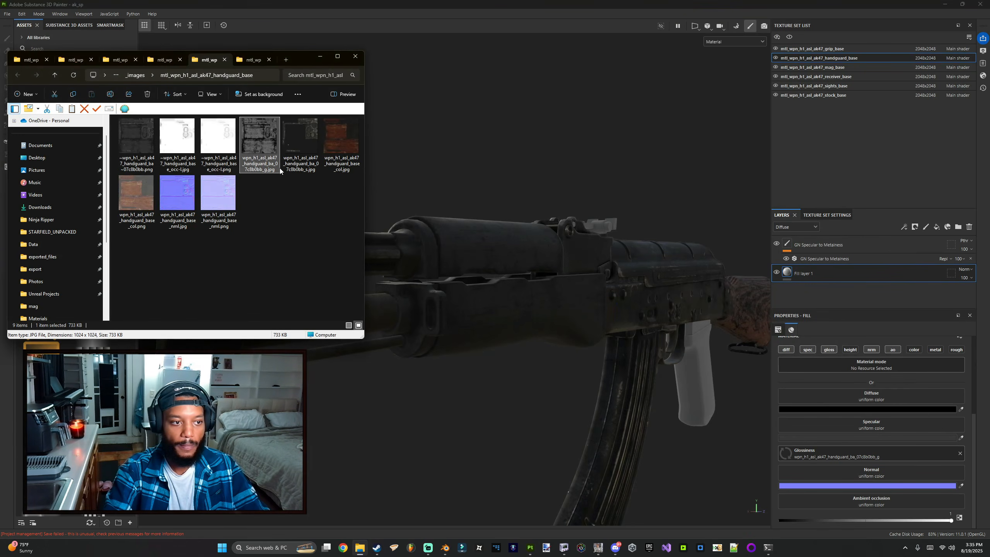
left_click_drag(341, 143, 871, 396)
mouse_move(178, 193)
left_mouse_down()
mouse_move(908, 443)
mouse_move(903, 471)
left_mouse_up()
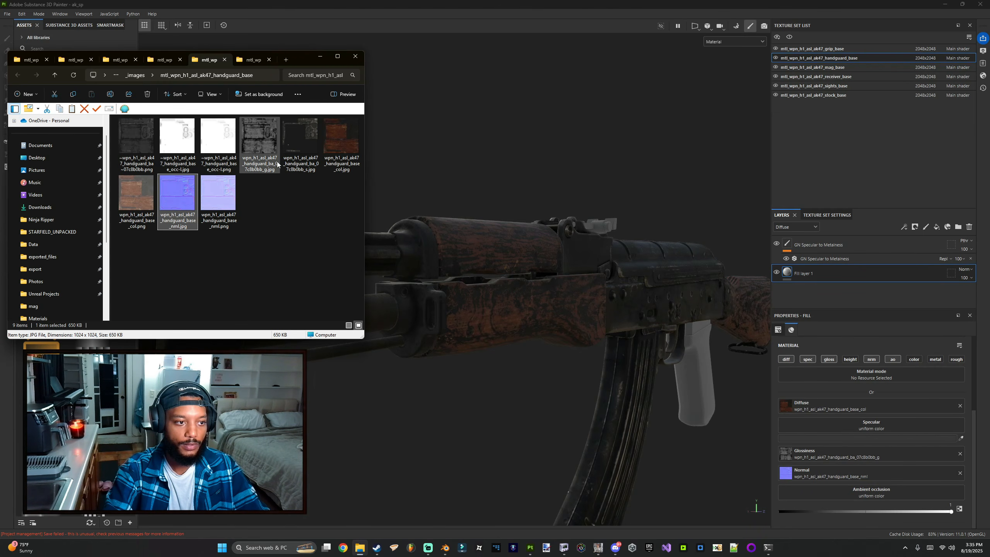
left_click_drag(298, 145, 871, 425)
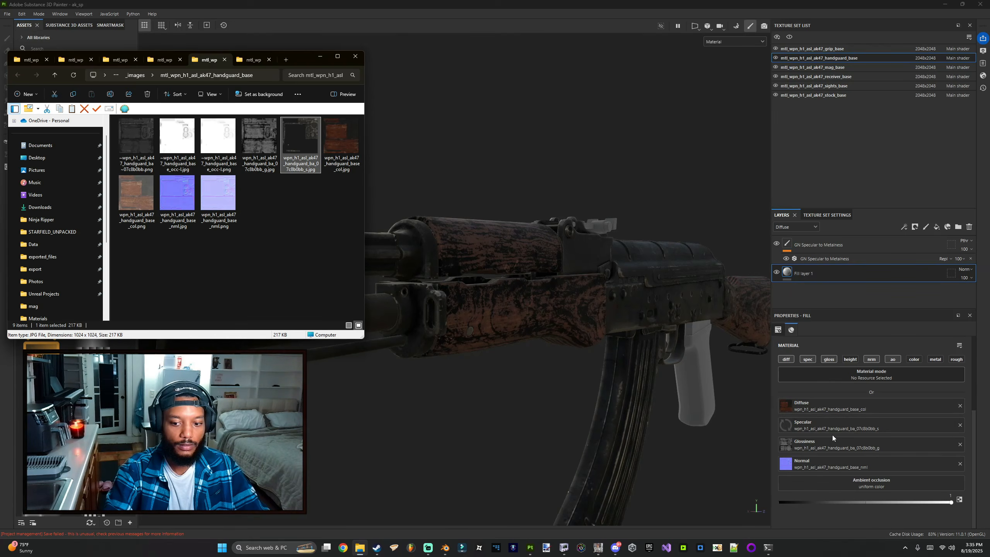
left_click_drag(178, 136, 841, 477)
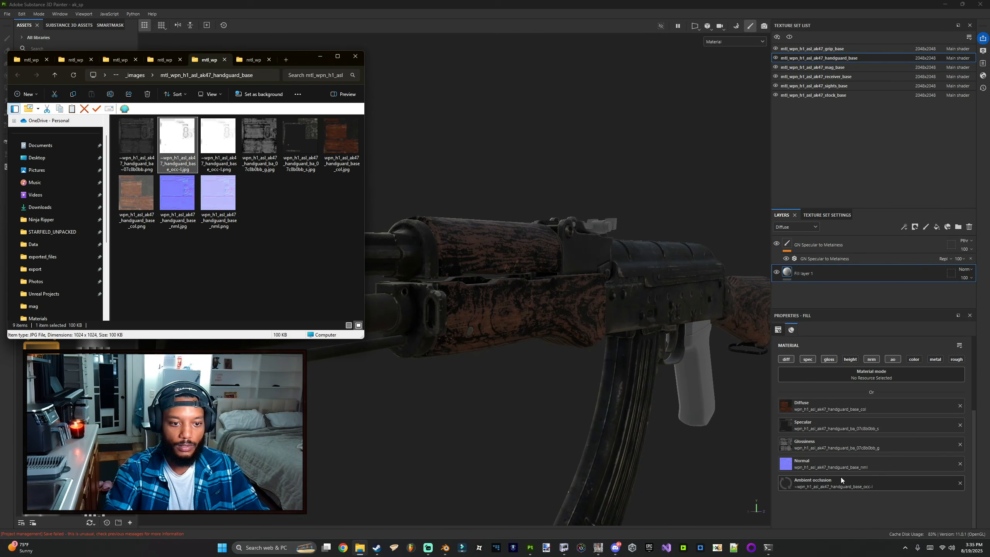
Step: Orbit and zoom around the rifle to inspect the textured handguard and receiver
mouse_move(520, 363)
left_mouse_down("alt")
mouse_move(473, 351)
mouse_move(449, 318)
left_mouse_up("alt")
scroll(452, 318, "down", 4)
scroll(455, 318, "up", 2)
middle_click_drag(455, 317, 273, 269, "alt")
scroll(273, 269, "down", 3)
left_click_drag(544, 329, 510, 312, "alt")
scroll(510, 312, "up", 4)
middle_click_drag(510, 312, 482, 305, "alt")
left_click_drag(482, 305, 514, 315, "alt")
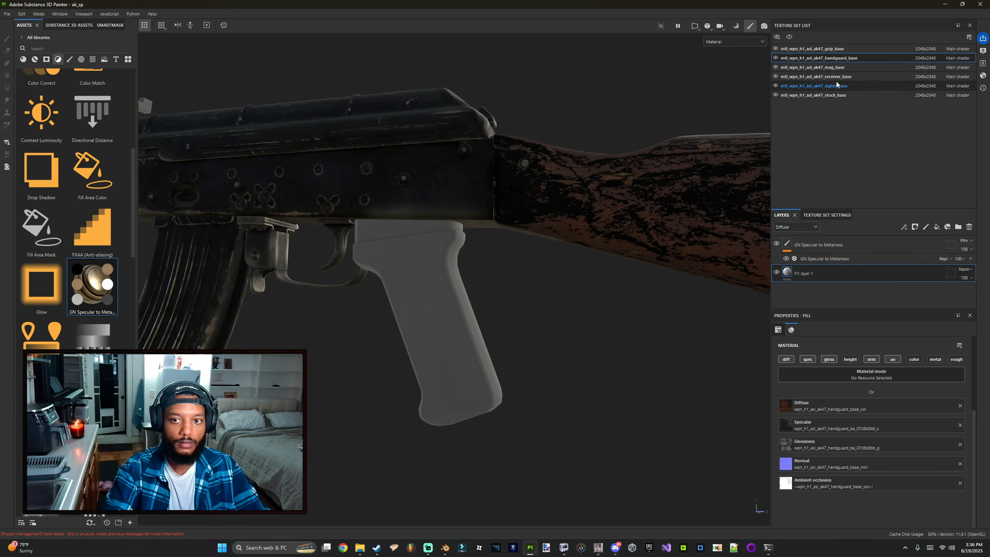
Step: Switch to the grip_base texture set and enable the diff, spec, gloss, nrm and ao channels instead of color
left_click(833, 49)
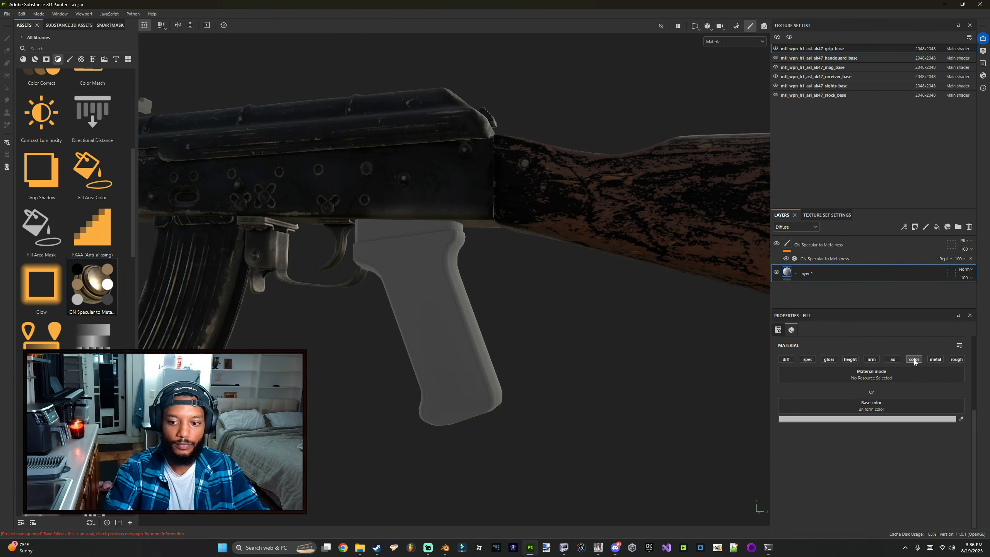
left_click(914, 359)
left_click(870, 361)
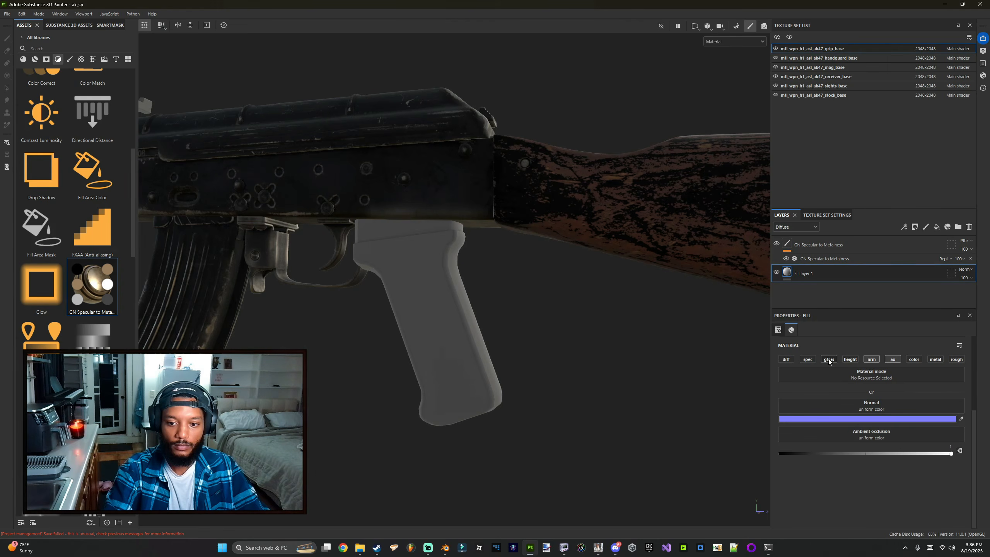
left_click(786, 359)
left_click(804, 359)
left_click(829, 359)
left_click_drag(656, 389, 464, 365, "alt")
key("alt+Tab")
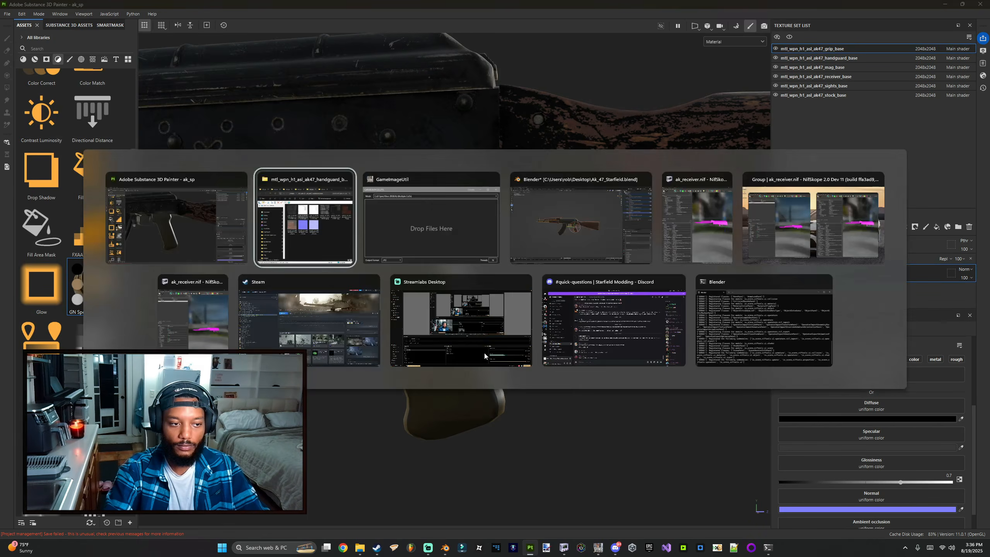
Step: Open the grip_base images folder and convert its spec texture in GameImageUtil
left_click(249, 58)
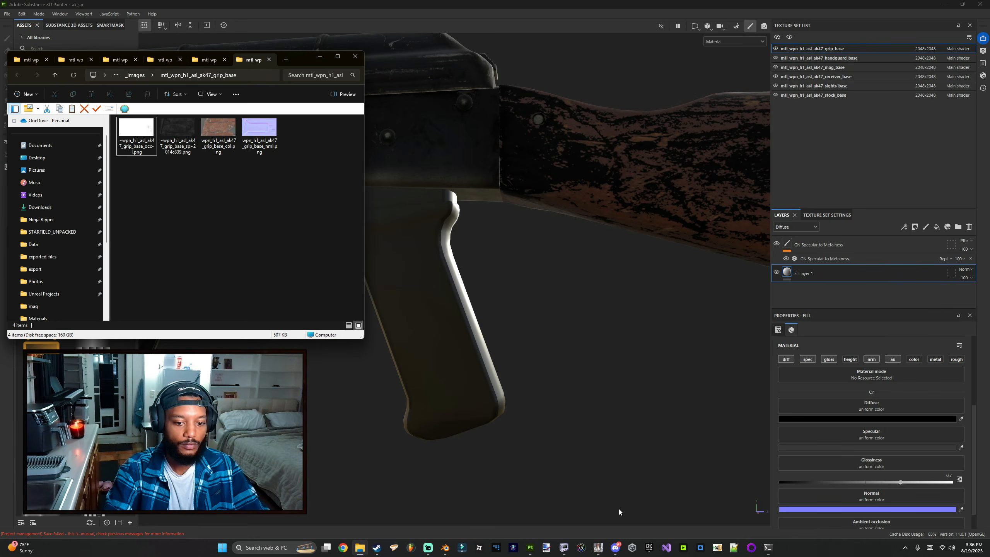
left_click(597, 547)
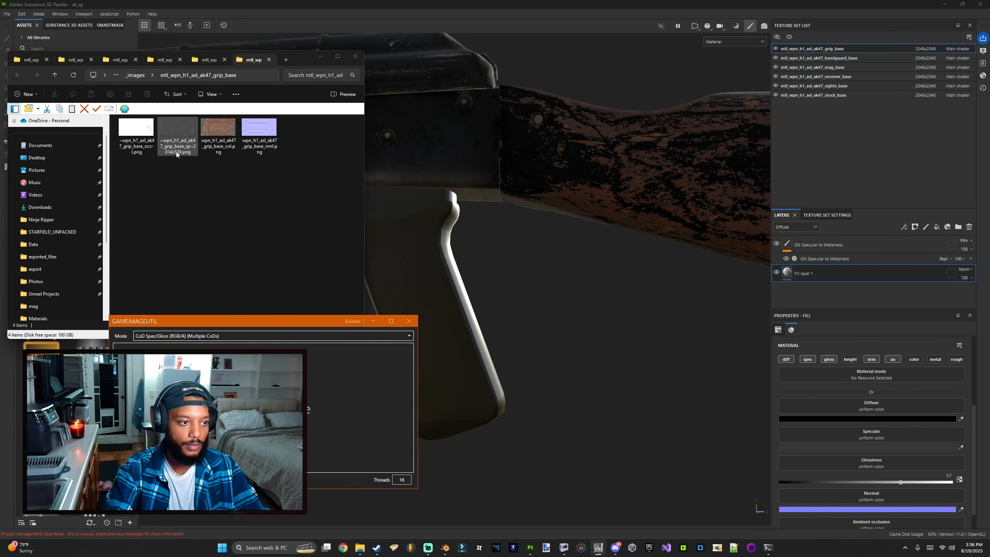
left_click_drag(178, 153, 199, 341)
left_click(232, 336)
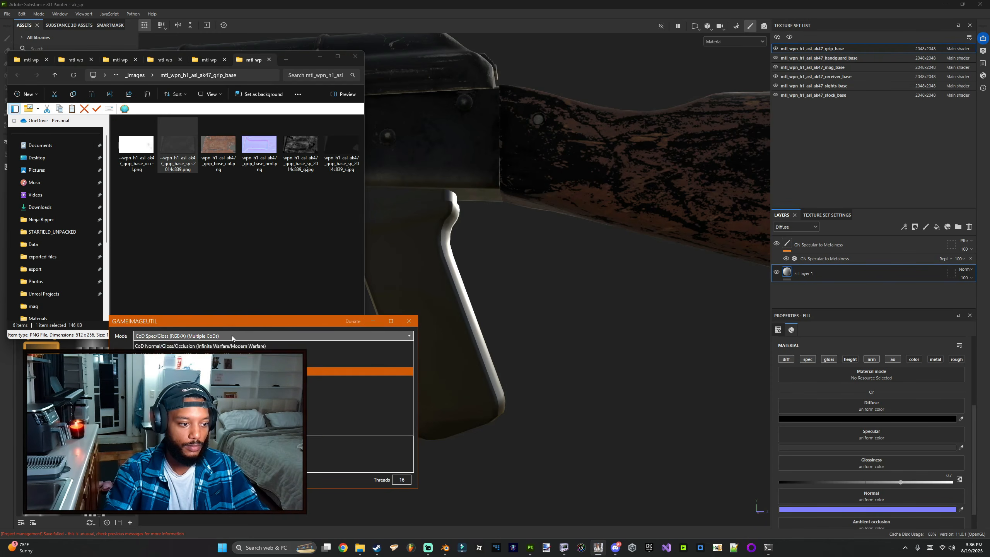
Step: Assign the converted grip_base gloss and spec textures to the Glossiness and Specular channels
left_click(229, 346)
mouse_move(301, 150)
left_mouse_down()
mouse_move(860, 427)
mouse_move(884, 462)
left_mouse_up()
left_click_drag(341, 151, 860, 433)
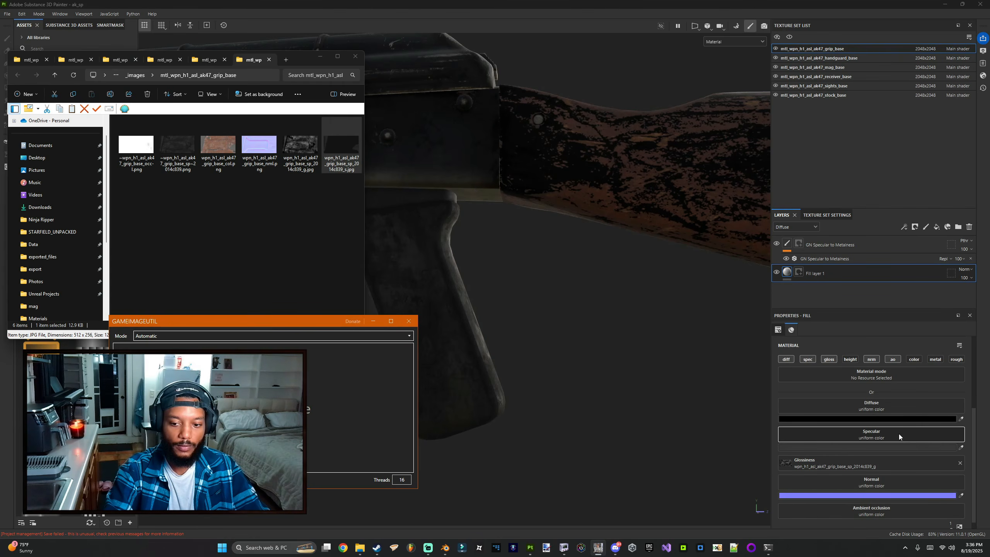
Step: Convert the grip_base col and occ textures in GameImageUtil
left_click_drag(259, 145, 228, 374)
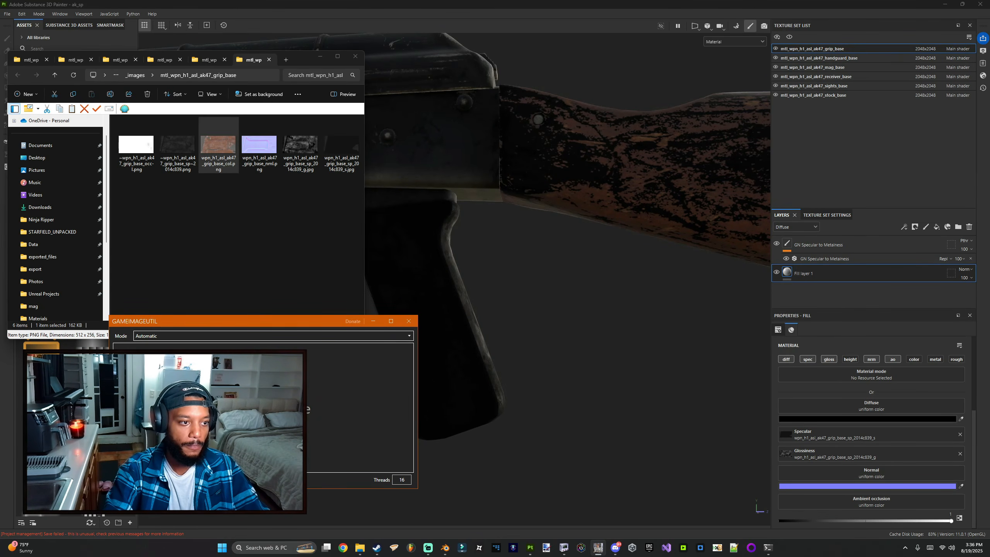
left_click_drag(136, 154, 218, 374)
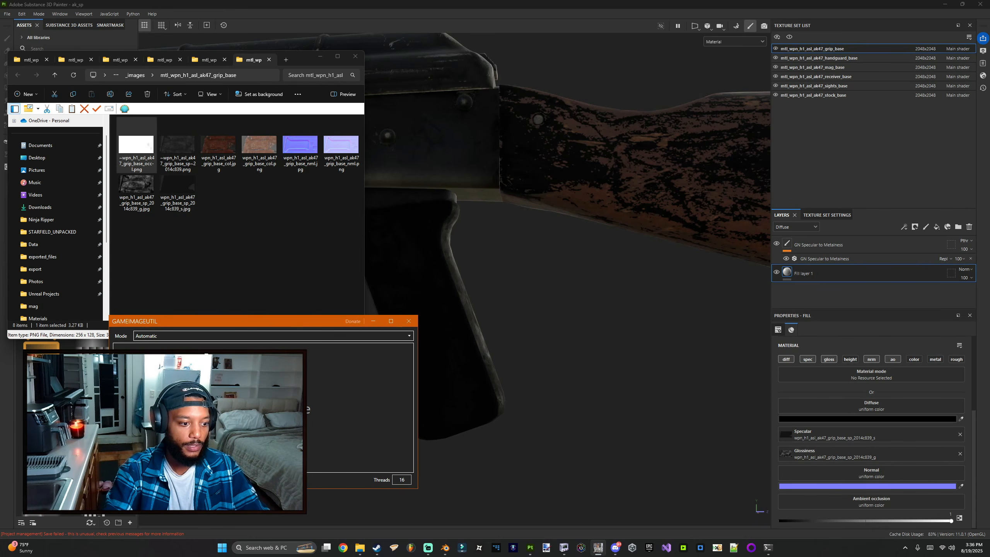
left_click(217, 175)
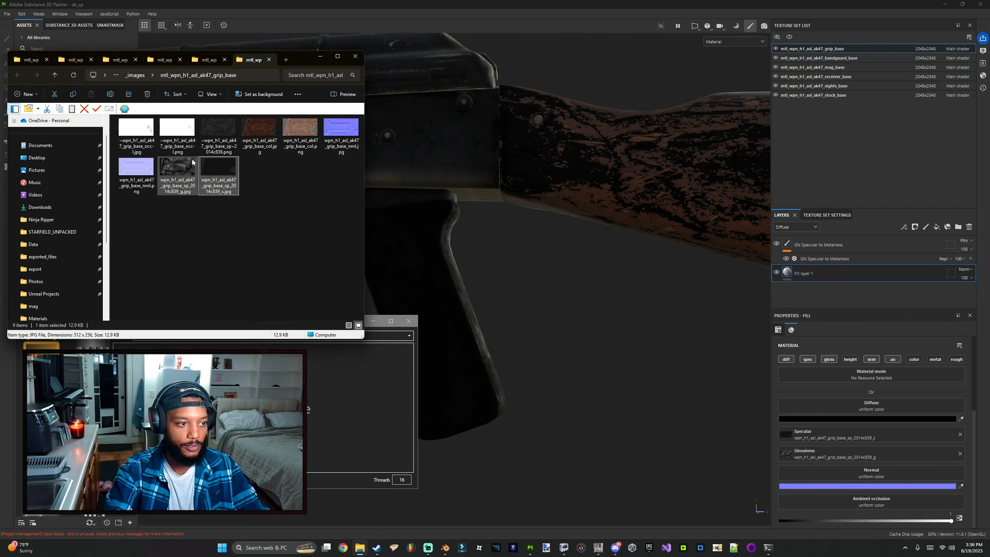
Step: Assign the converted grip_base col, nml and occ textures to the Diffuse, Normal and Ambient occlusion channels
left_click_drag(263, 130, 925, 405)
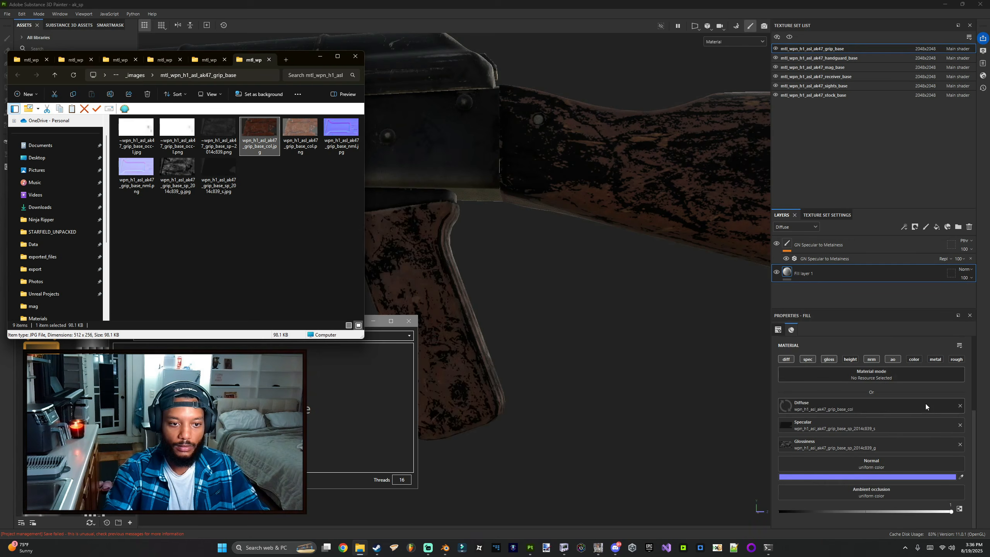
left_click_drag(341, 130, 869, 465)
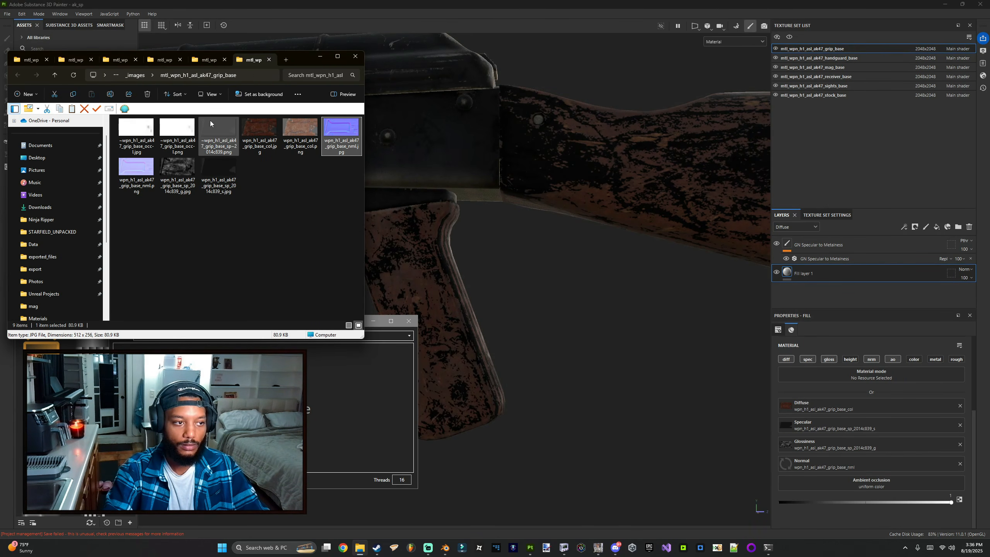
left_click_drag(136, 131, 890, 486)
left_click_drag(477, 347, 427, 295, "alt")
scroll(398, 327, "down", 5)
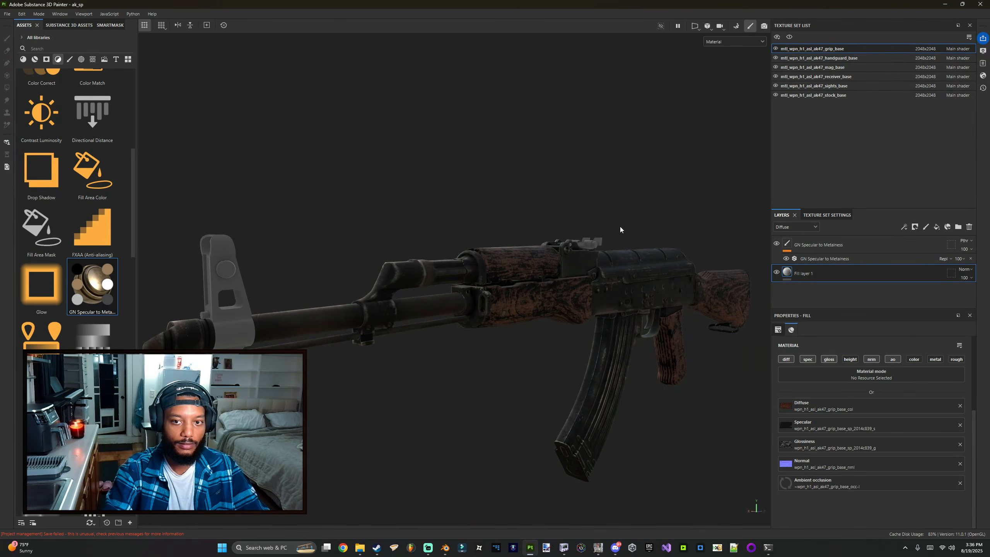
Step: Switch to the sights_base texture set and enable the diff, spec, gloss, nrm and ao channels on its fill layer
left_click(804, 84)
left_click(861, 277)
left_click(785, 359)
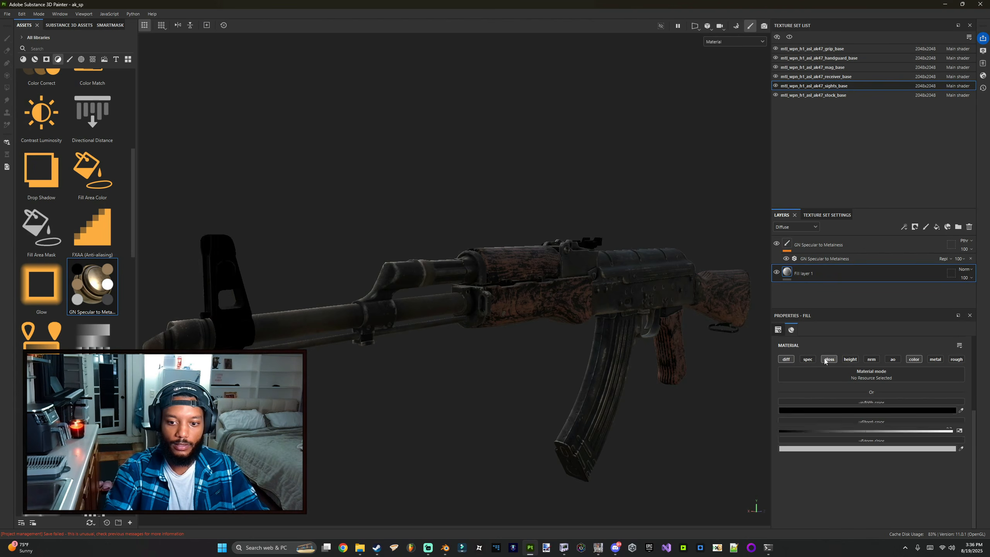
left_click(805, 359)
left_click(850, 359)
left_click(872, 359)
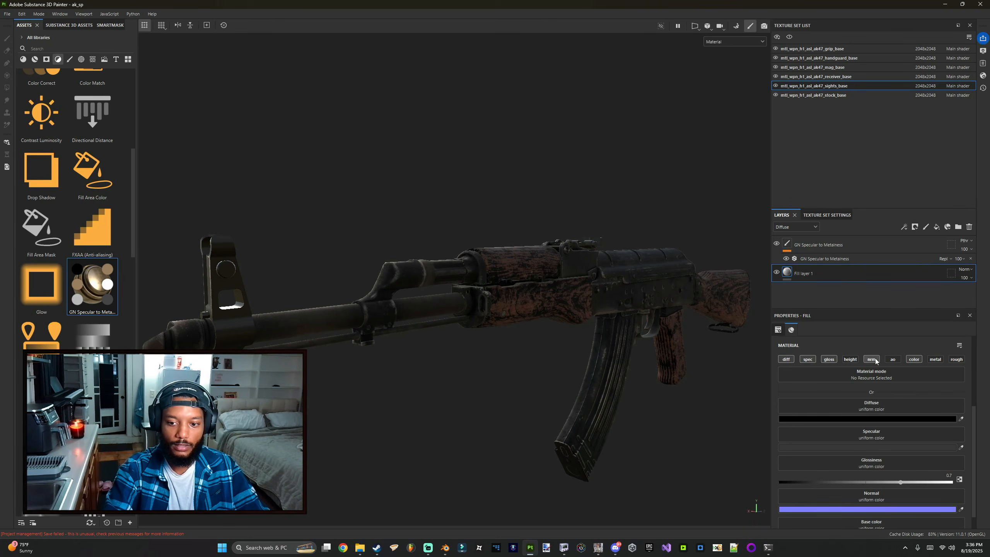
scroll(900, 417, "down", 1)
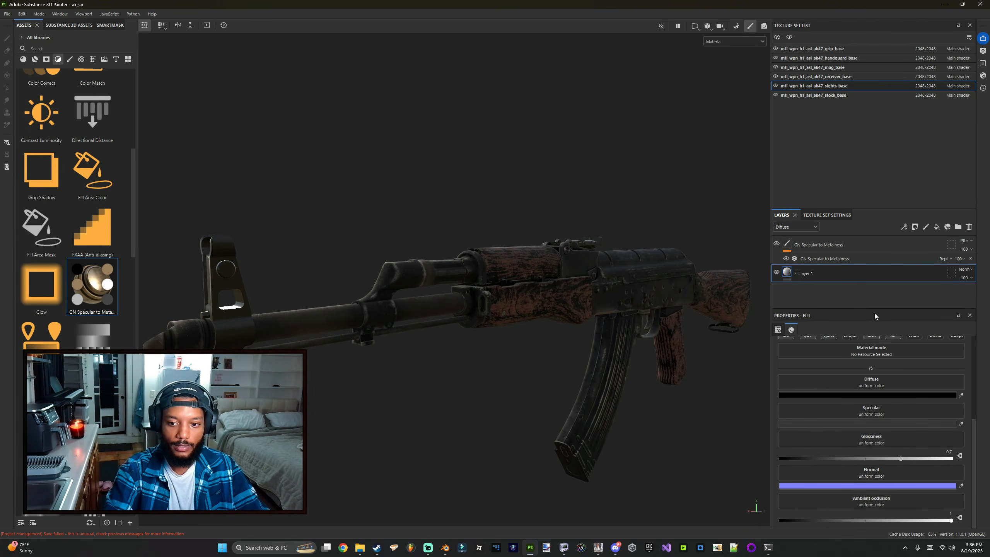
left_click_drag(871, 310, 872, 303)
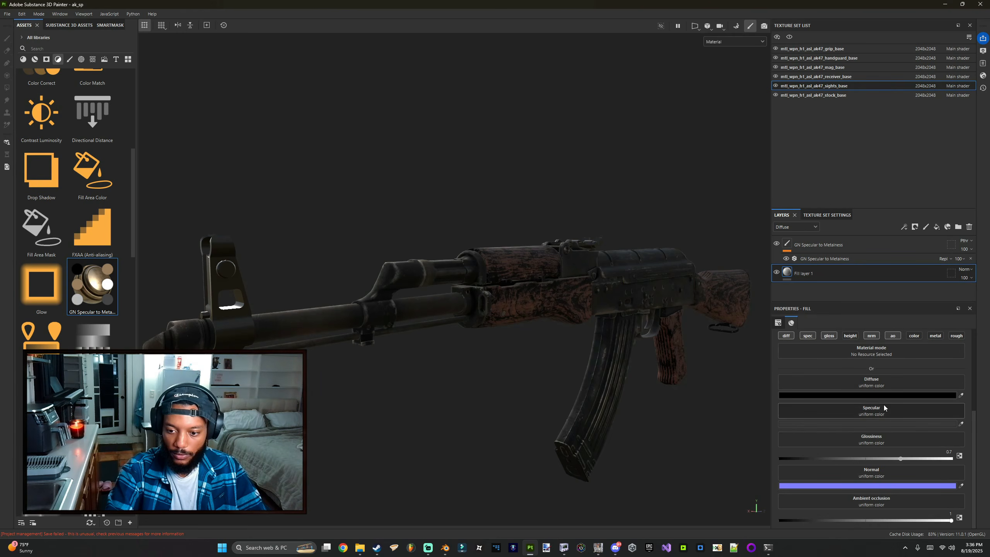
Step: Delete the previously converted texture files from the sights_base images folder
key("alt+Tab")
left_click(67, 59)
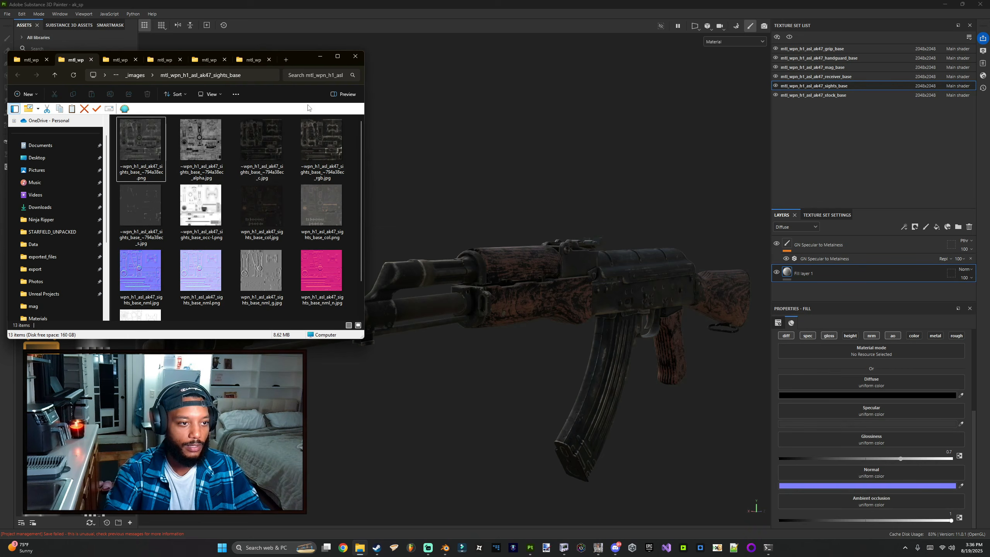
left_click_drag(306, 60, 558, 83)
scroll(524, 260, "down", 1)
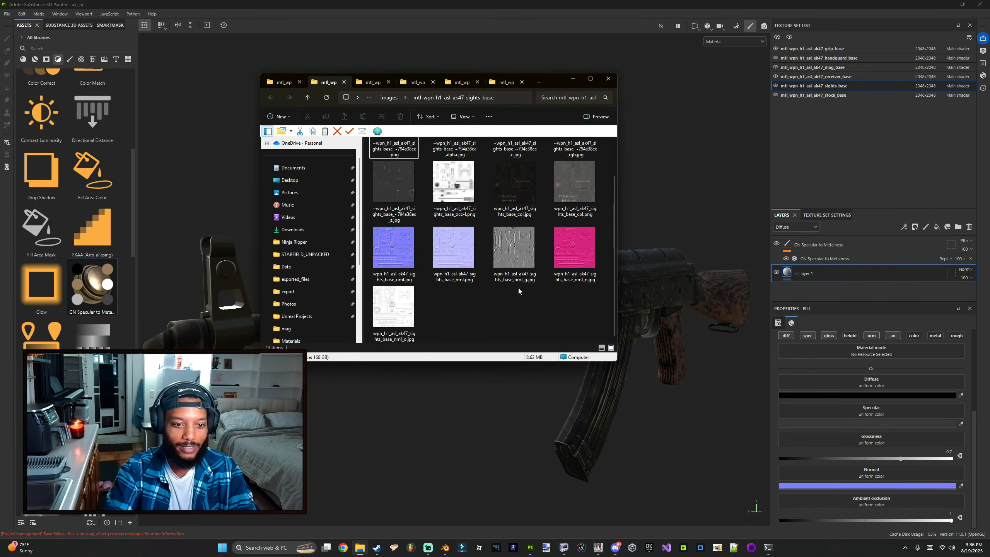
left_click_drag(505, 292, 600, 228)
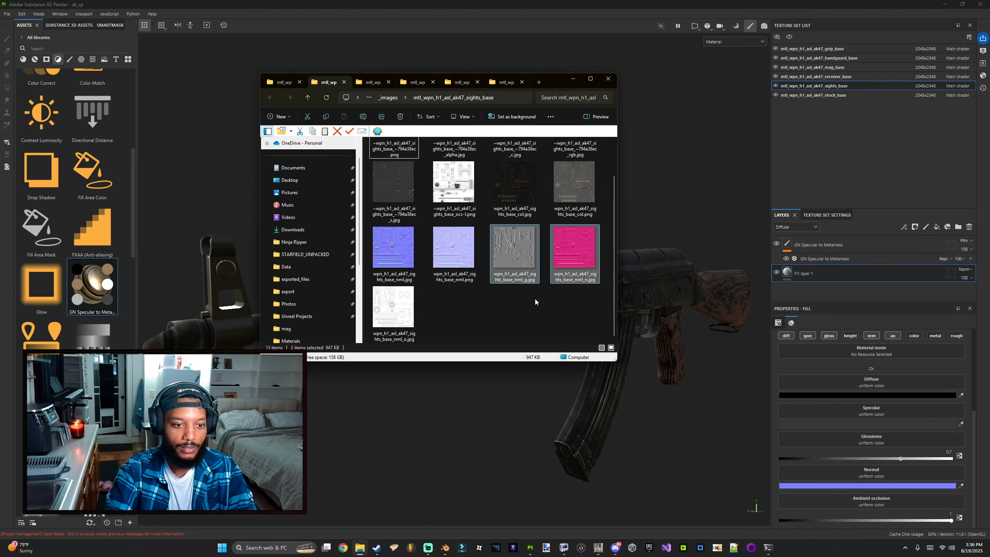
key("Delete")
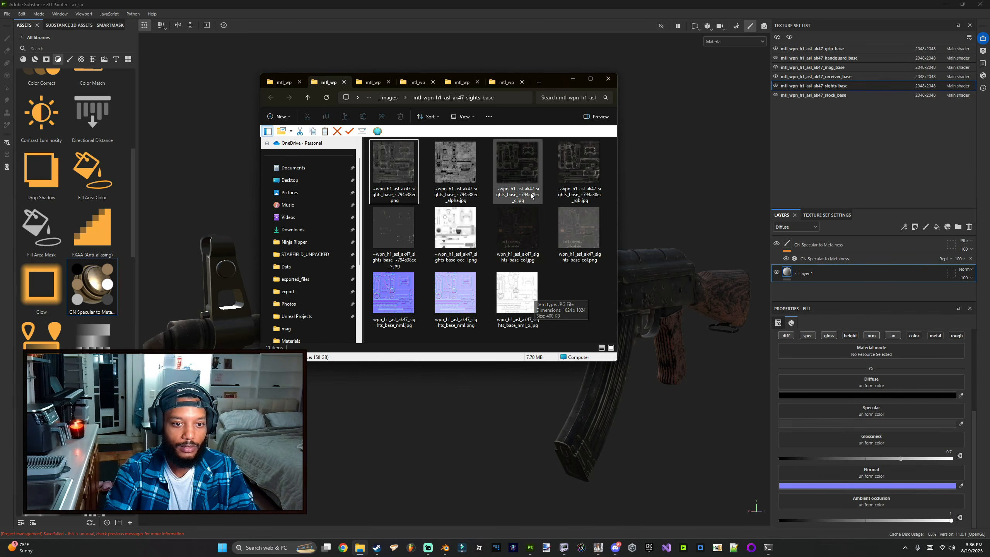
left_click(574, 171)
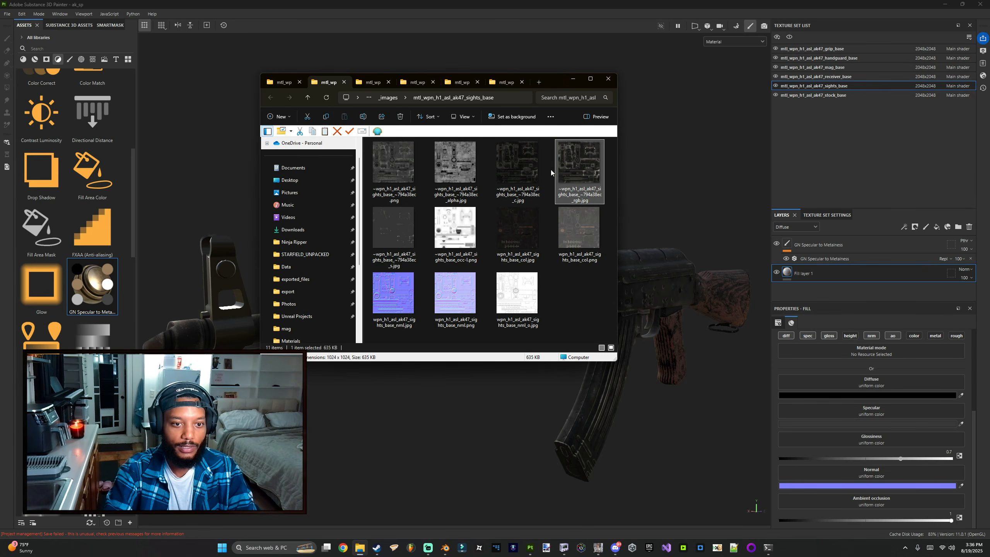
key("Delete")
left_click(531, 171)
key("Delete")
left_click(458, 171)
key("Delete")
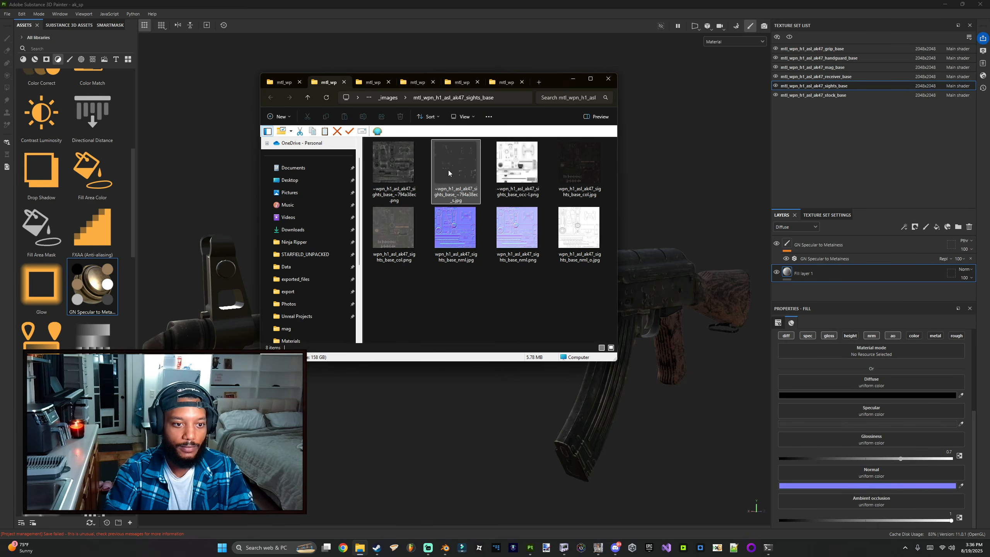
left_click(458, 170)
key("Delete")
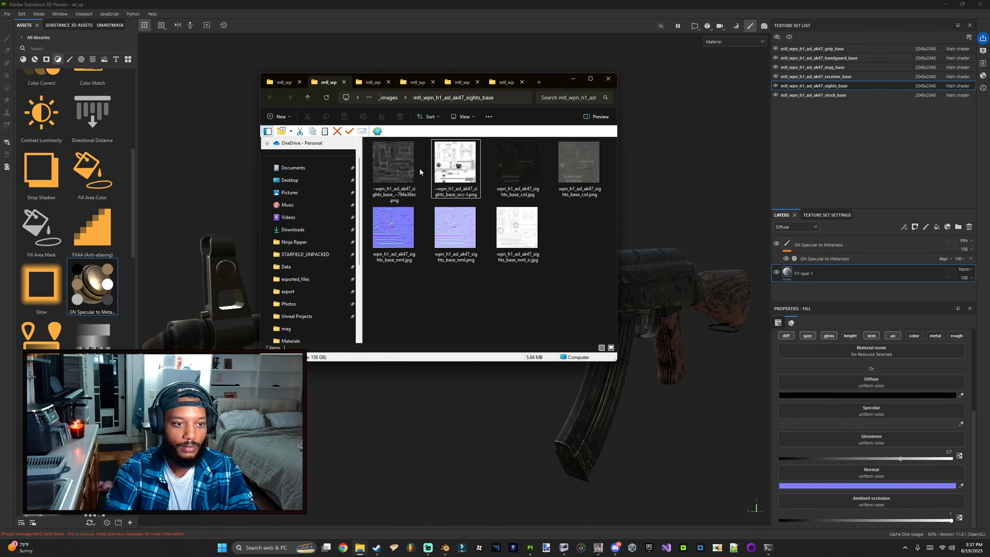
left_click(517, 171)
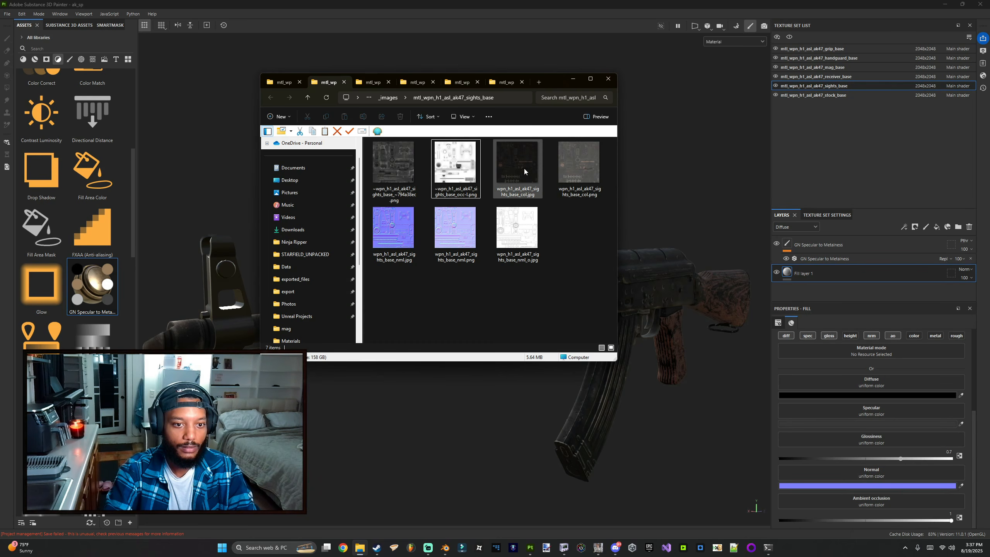
key("Delete")
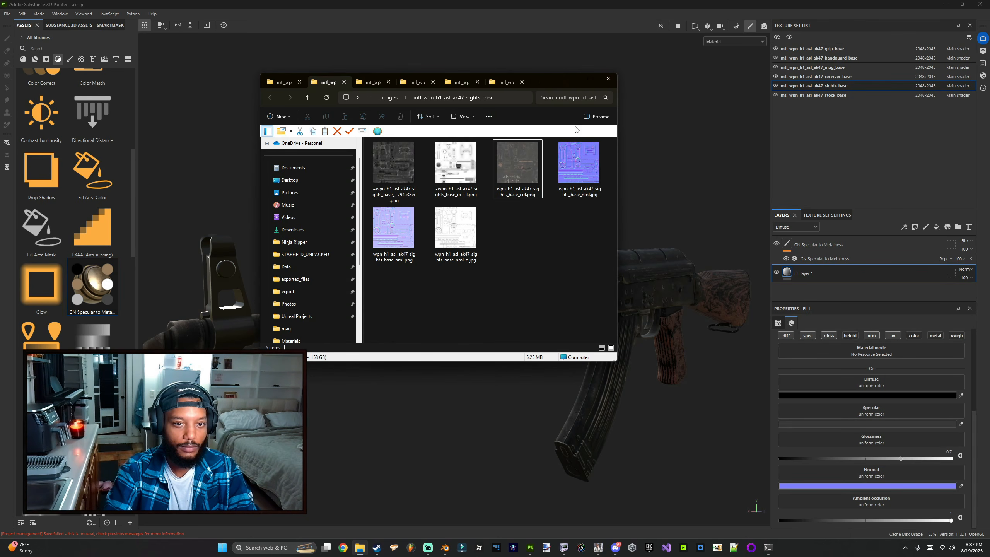
left_click_drag(554, 85, 458, 219)
left_click(444, 276)
key("Delete")
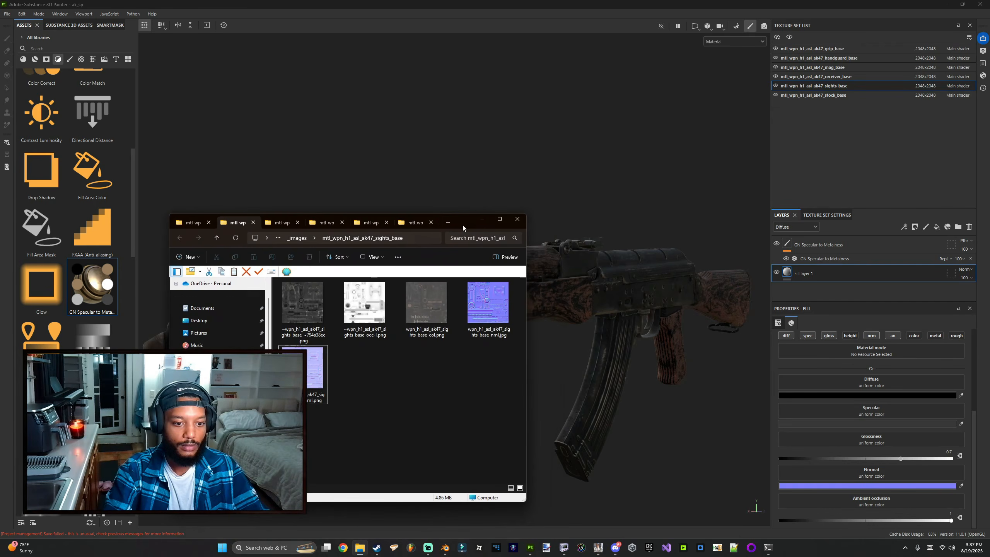
Step: Orbit and zoom around the rifle to inspect the rear sight area
left_click_drag(568, 339, 525, 341, "alt")
scroll(526, 340, "up", 2)
middle_click_drag(526, 340, 336, 325, "alt")
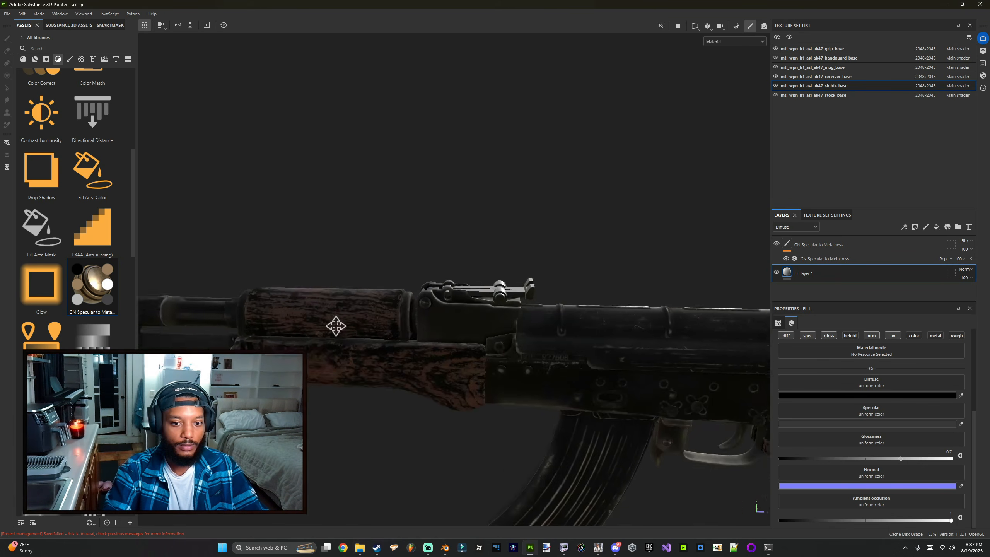
scroll(479, 375, "up", 4)
left_click_drag(479, 375, 442, 291, "alt")
middle_click_drag(441, 291, 428, 368, "alt")
scroll(429, 368, "up", 2)
left_click(428, 359)
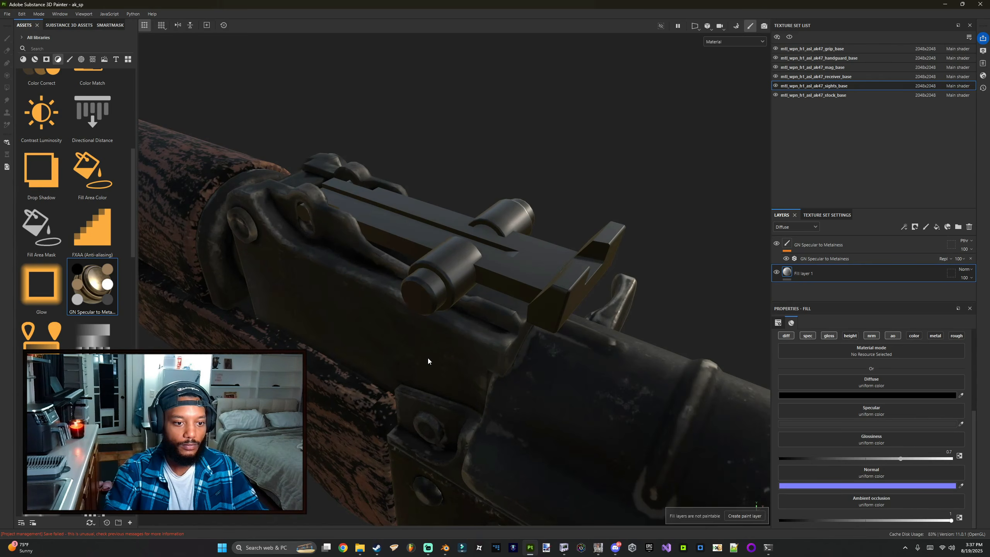
Step: Assign the sights_base nml texture to the Normal channel
key("alt+Tab")
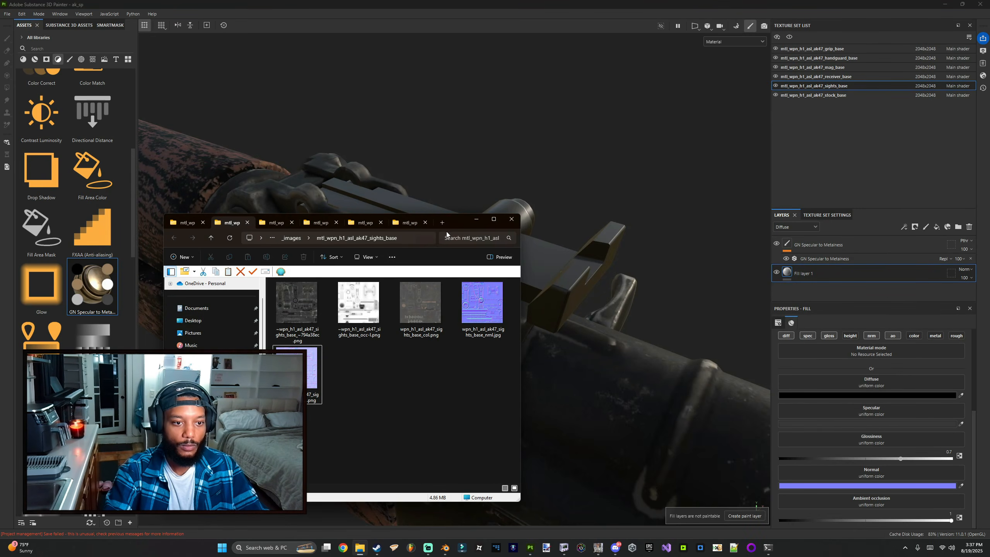
left_click_drag(446, 234, 317, 231)
mouse_move(353, 304)
left_mouse_down()
mouse_move(374, 312)
mouse_move(784, 297)
mouse_move(929, 411)
mouse_move(888, 483)
left_mouse_up()
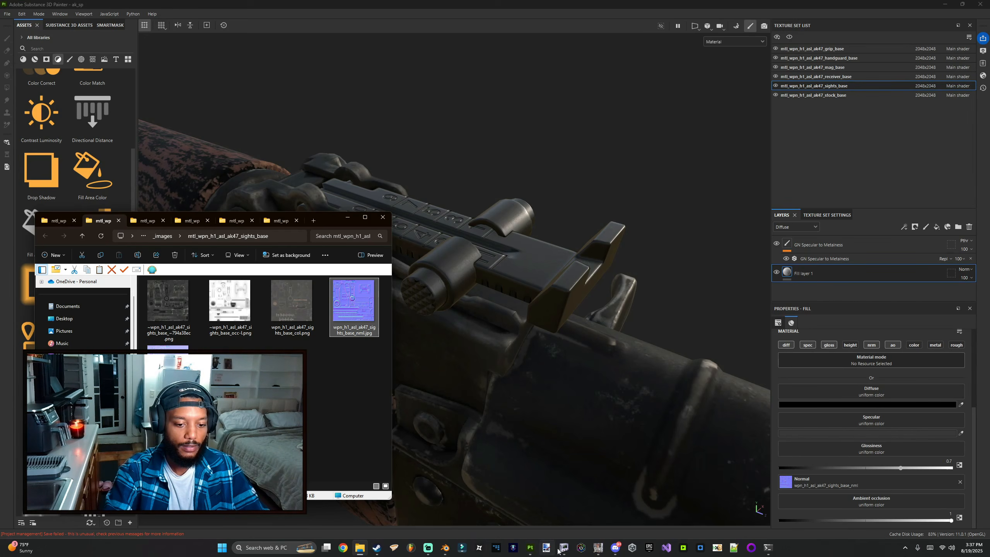
Step: Convert the sights_base col and occ textures in GameImageUtil and assign them to the Diffuse and Ambient occlusion channels
left_click(598, 547)
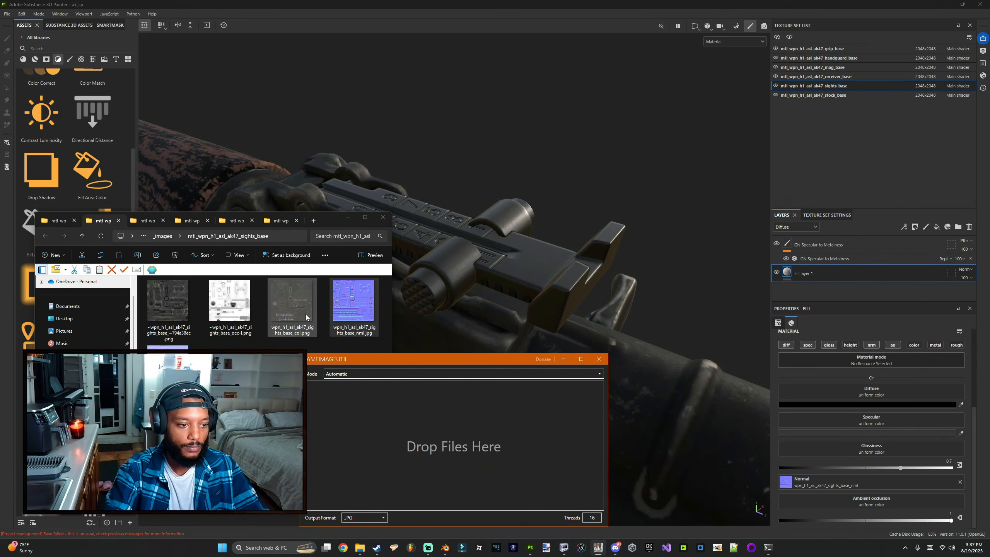
left_click_drag(305, 315, 305, 320)
left_click(229, 309, "ctrl")
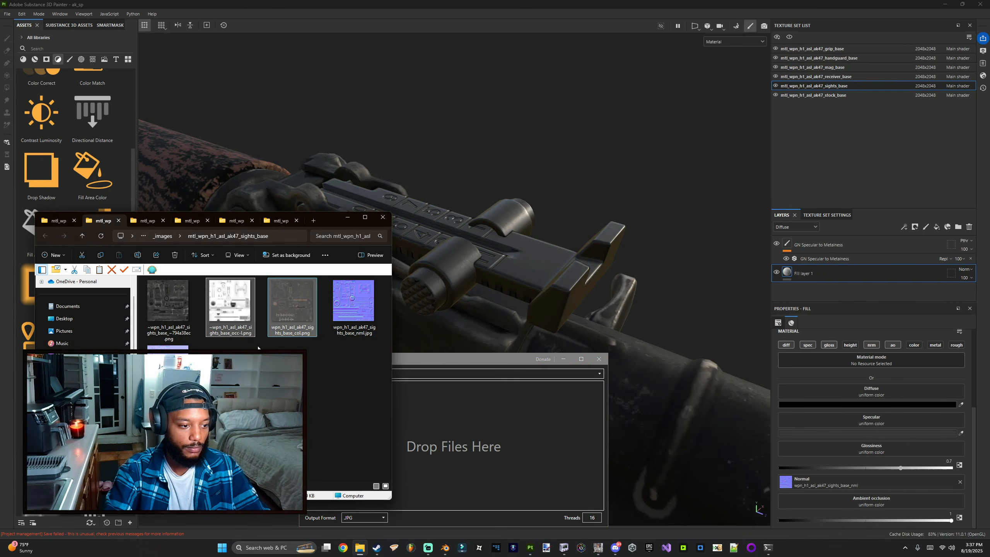
left_click_drag(230, 305, 498, 470)
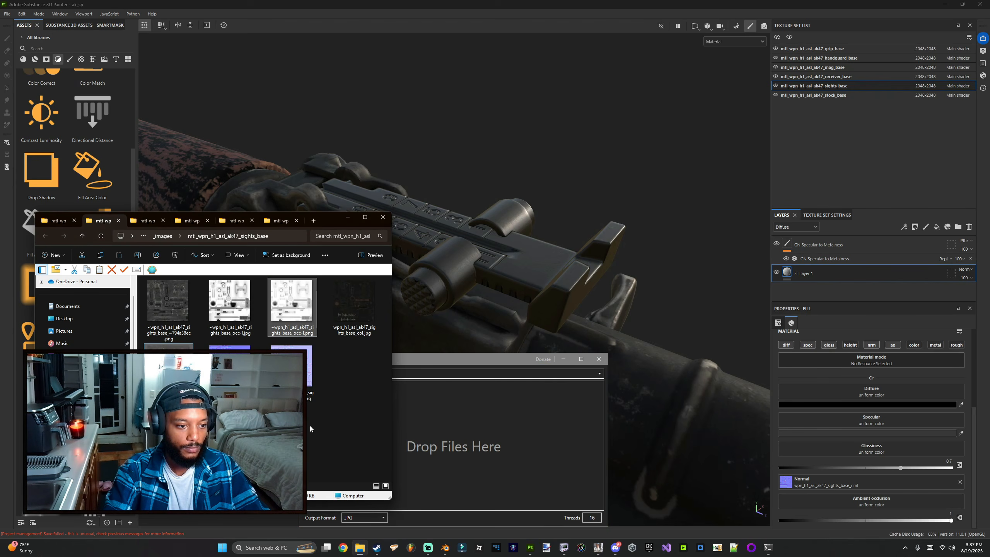
left_click_drag(229, 316, 869, 499)
left_click_drag(353, 302, 895, 402)
Step: Convert the sights_base spec texture in GameImageUtil using CoD Spec/Gloss (RGB/A) (Multiple CoDs) mode
left_click(493, 373)
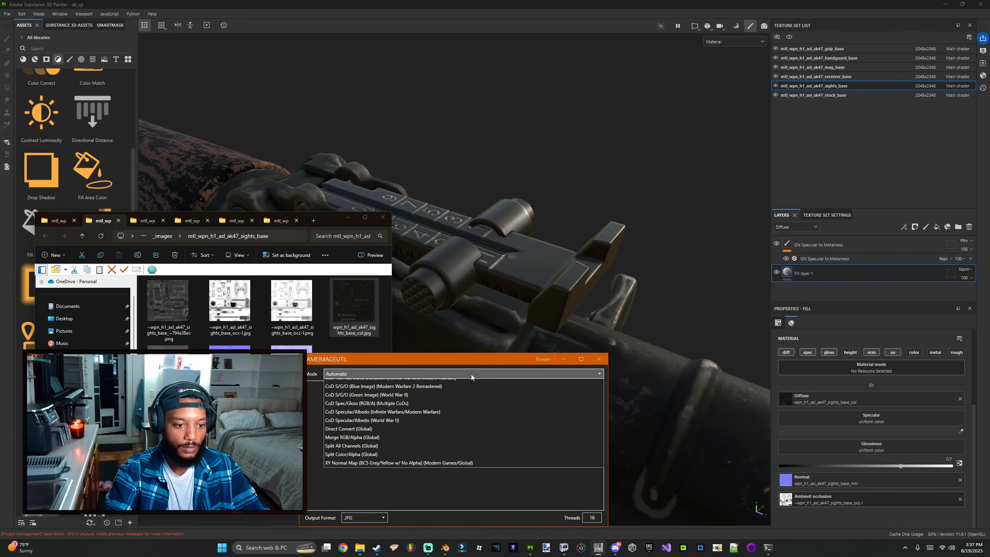
left_click(374, 433)
left_click_drag(174, 319, 477, 429)
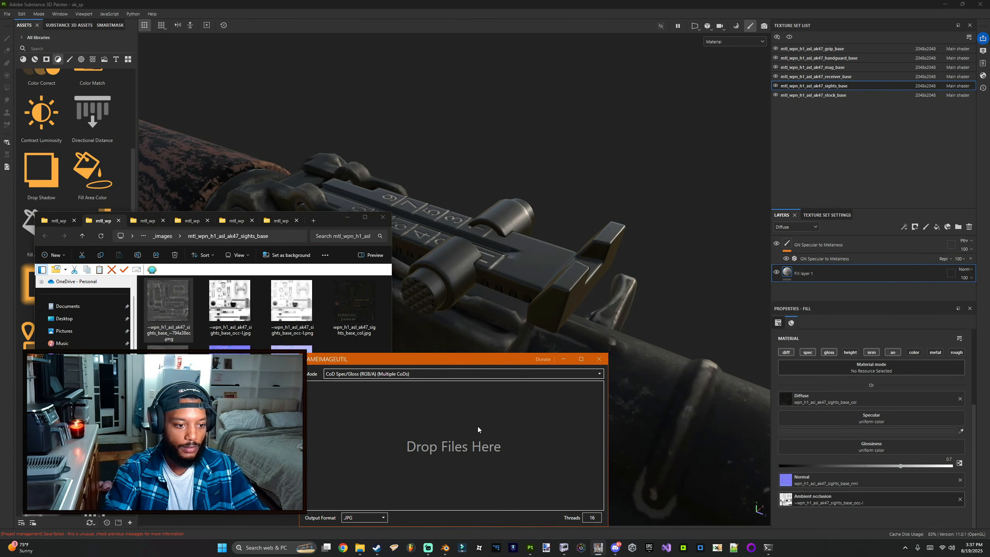
Step: Assign the converted sights_base gloss and spec textures to the Glossiness and Specular channels
left_click(354, 308)
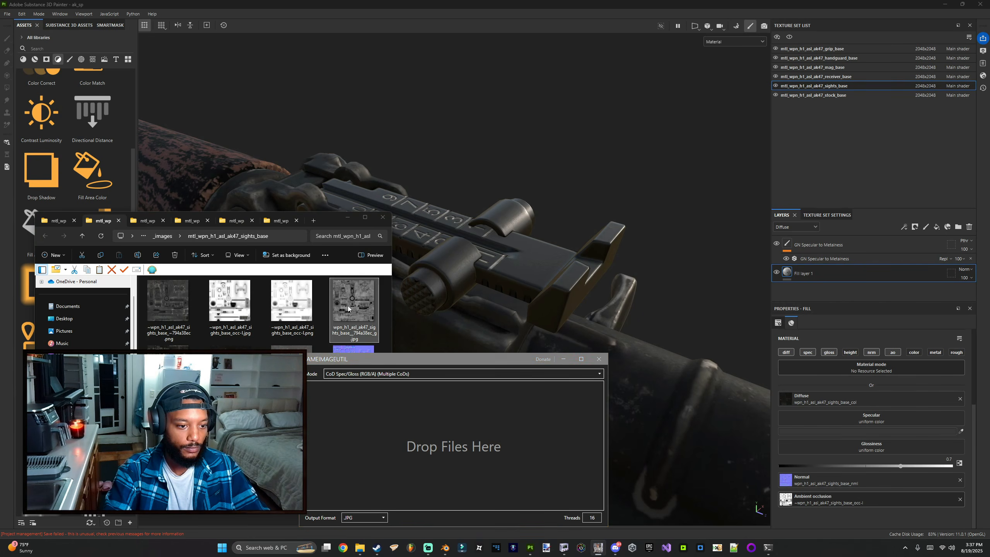
left_click_drag(427, 312, 903, 447)
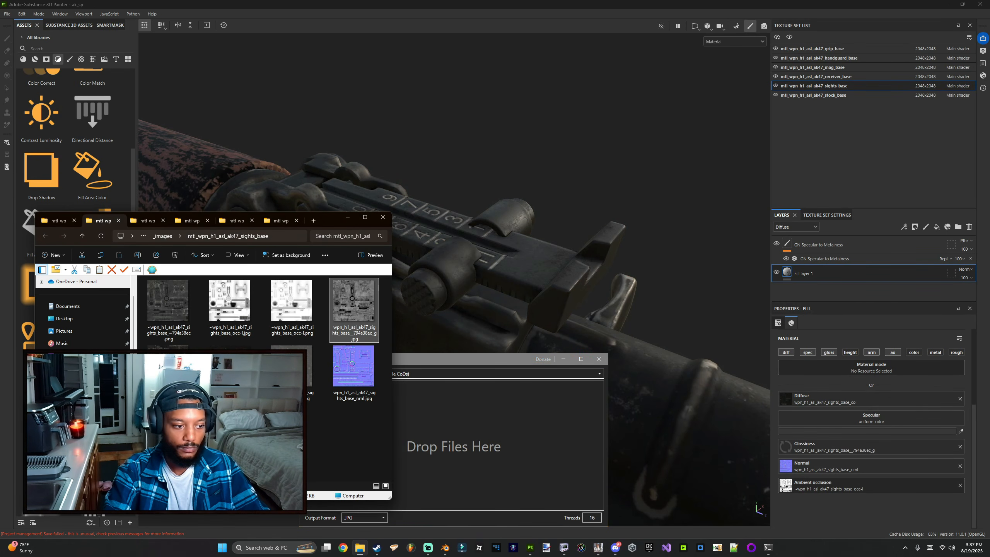
left_click_drag(168, 366, 881, 414)
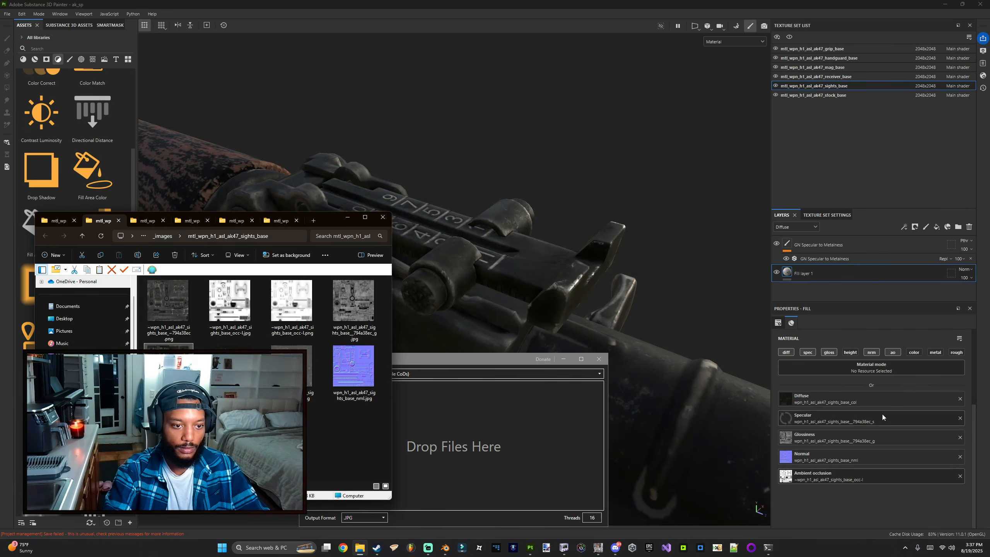
left_click(371, 338)
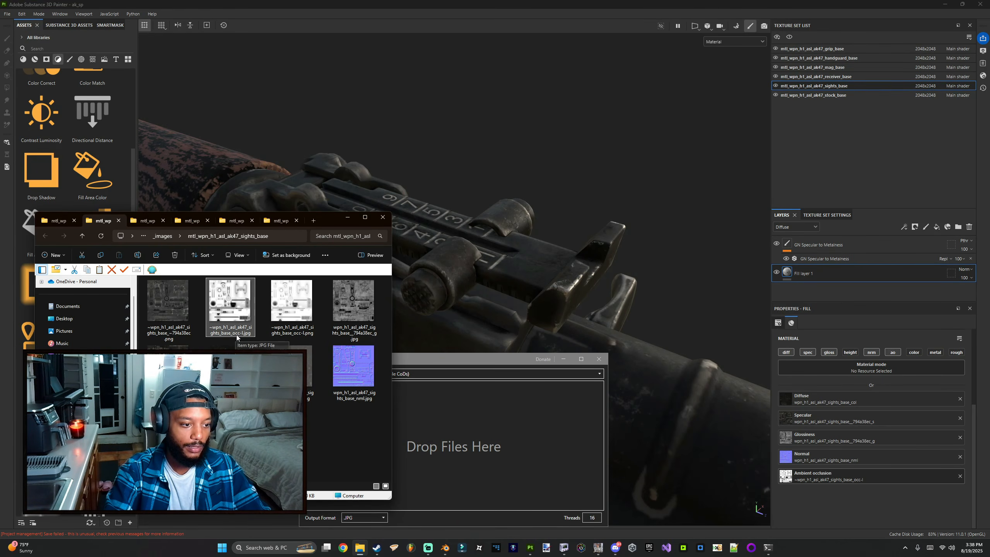
left_click(343, 216)
left_click_drag(446, 360, 324, 254)
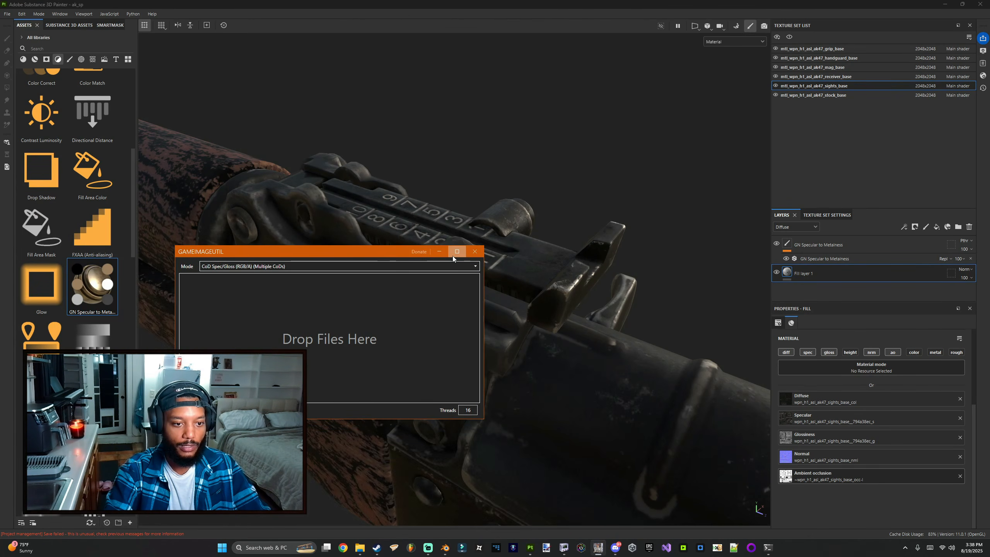
Step: Minimize the GameImageUtil window and orbit and zoom the viewport to review the textured rifle
left_click(439, 251)
left_click_drag(440, 249, 515, 285, "alt")
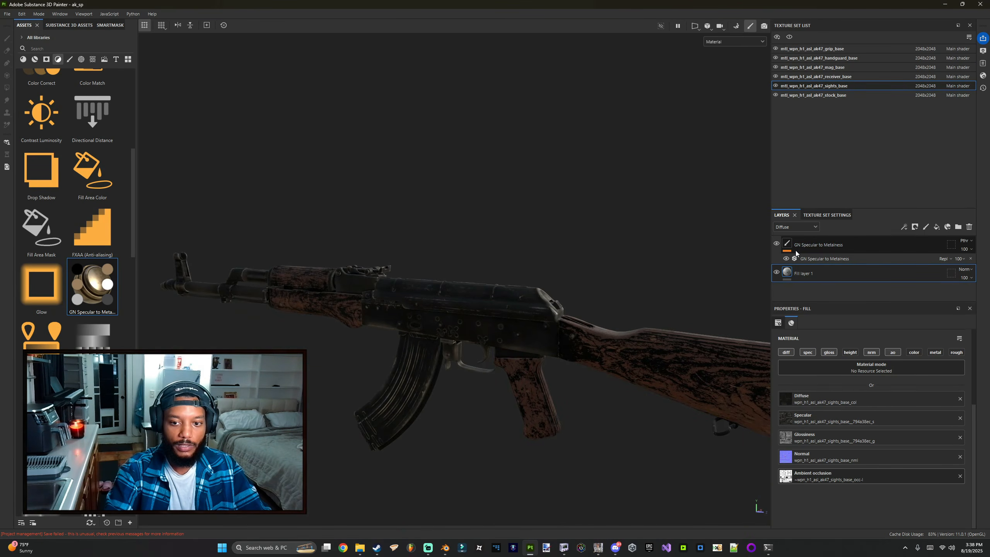
left_click_drag(682, 281, 517, 283, "alt")
scroll(517, 283, "up", 3)
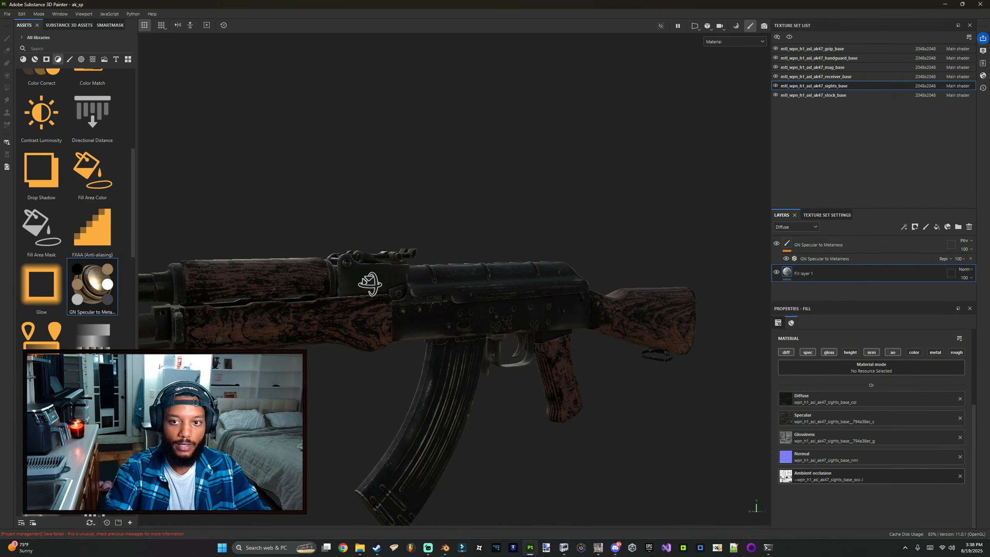
left_click_drag(369, 284, 440, 293, "alt")
scroll(473, 277, "up", 3)
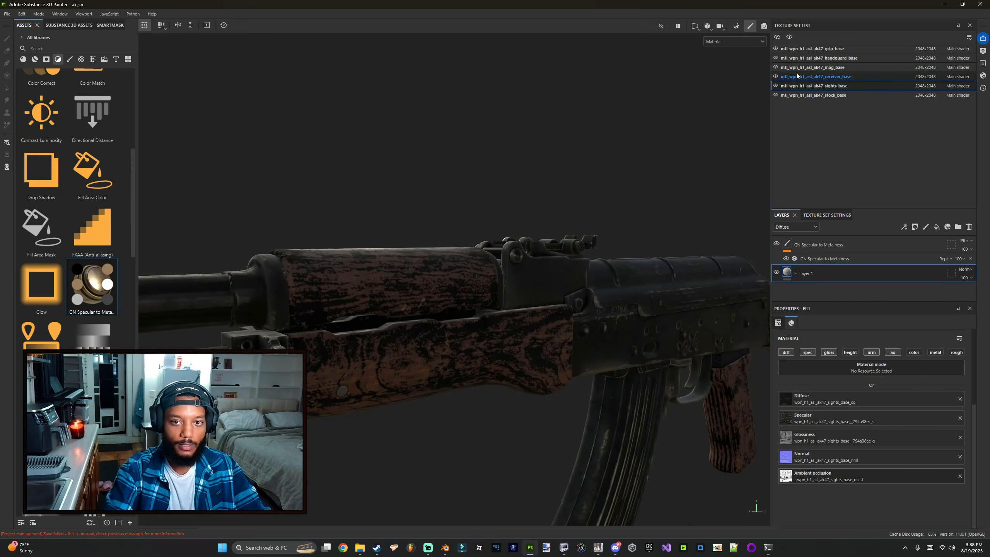
Step: On the handguard_base filter, set the Specular Mask Diffuse Value Threshold to about 0.118 and Specular Value Threshold to about 0.441
left_click(817, 58)
left_click(826, 259)
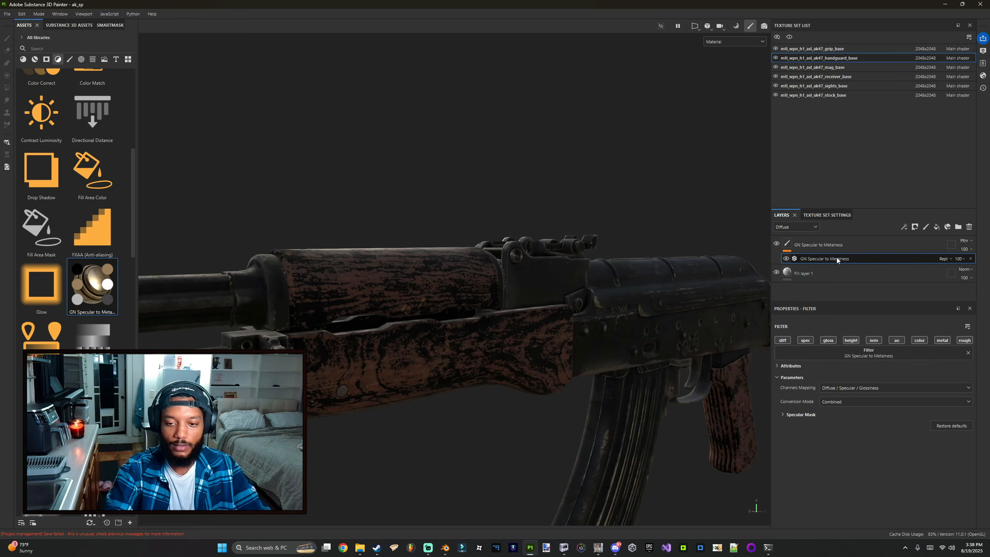
left_click(803, 414)
scroll(810, 411, "down", 1)
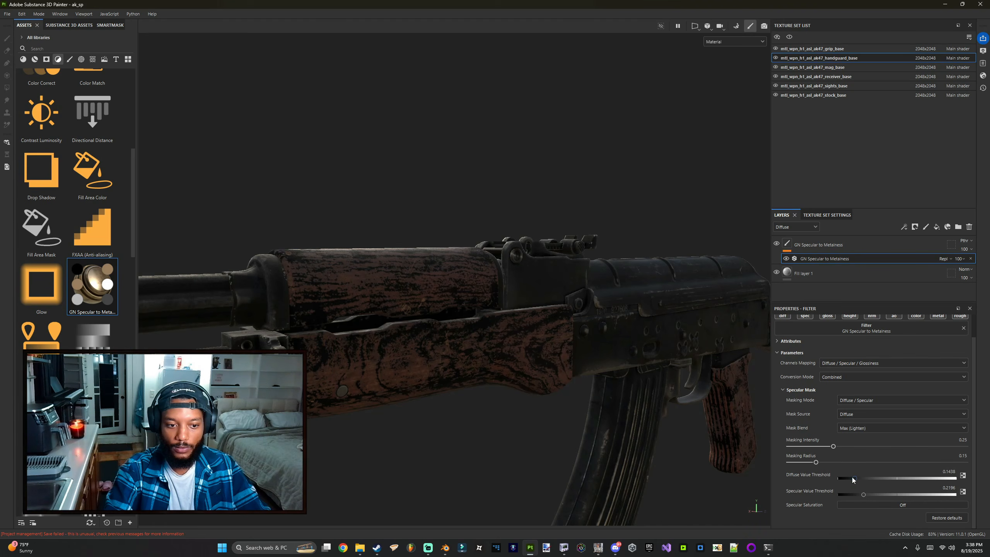
left_click_drag(852, 476, 890, 493)
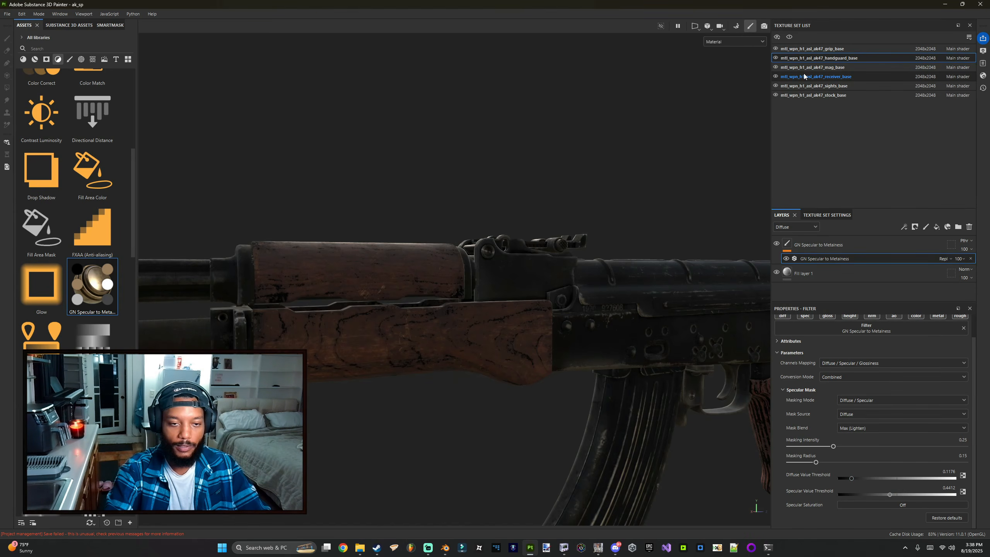
Step: On the stock_base filter, set the Specular Mask Diffuse Value Threshold to about 0.111
mouse_move(662, 289)
left_mouse_down("alt")
mouse_move(544, 236)
mouse_move(662, 187)
left_mouse_up("alt")
left_click(834, 95)
left_click(837, 259)
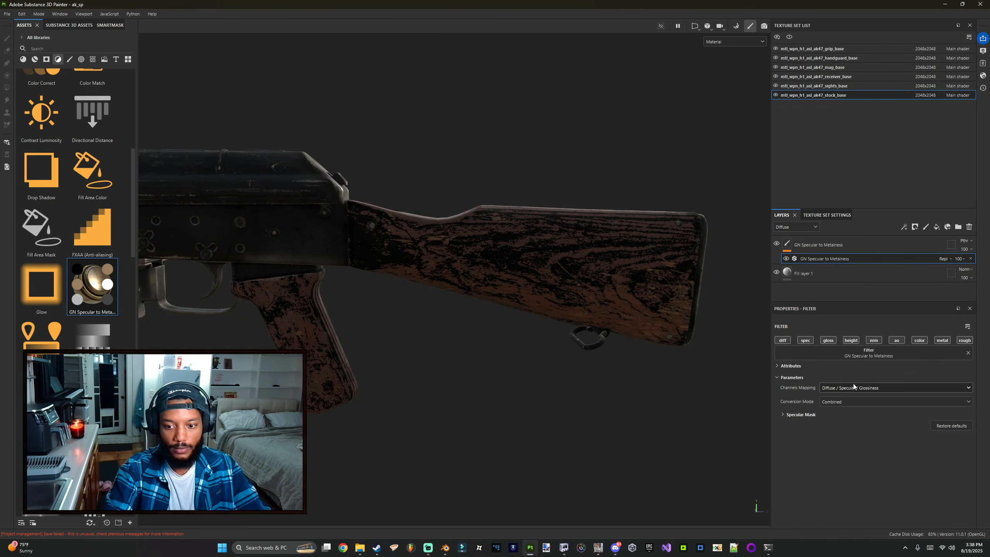
scroll(814, 417, "down", 1)
left_click_drag(855, 480, 850, 478)
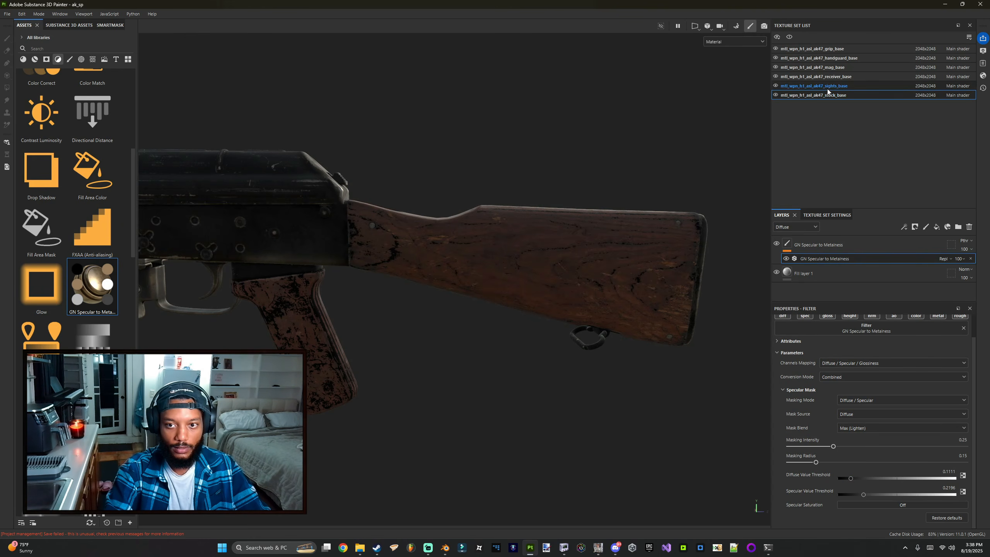
Step: On the grip_base filter, set the Specular Mask Diffuse Value Threshold to about 0.136 and Specular Value Threshold to about 0.151
left_click(837, 49)
middle_click_drag(290, 322, 438, 291, "alt")
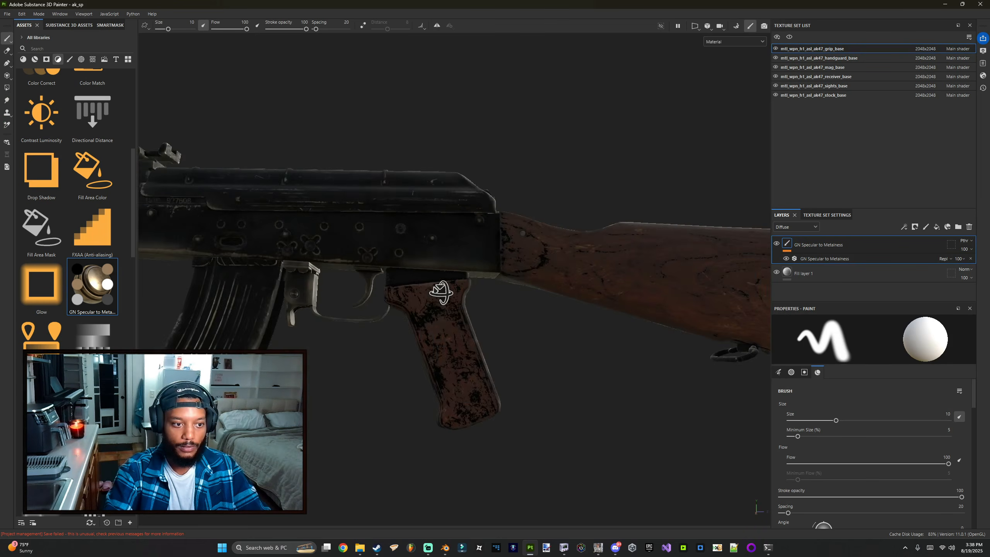
scroll(438, 291, "up", 3)
left_click_drag(438, 291, 382, 272, "alt")
left_click(833, 273)
left_click(835, 260)
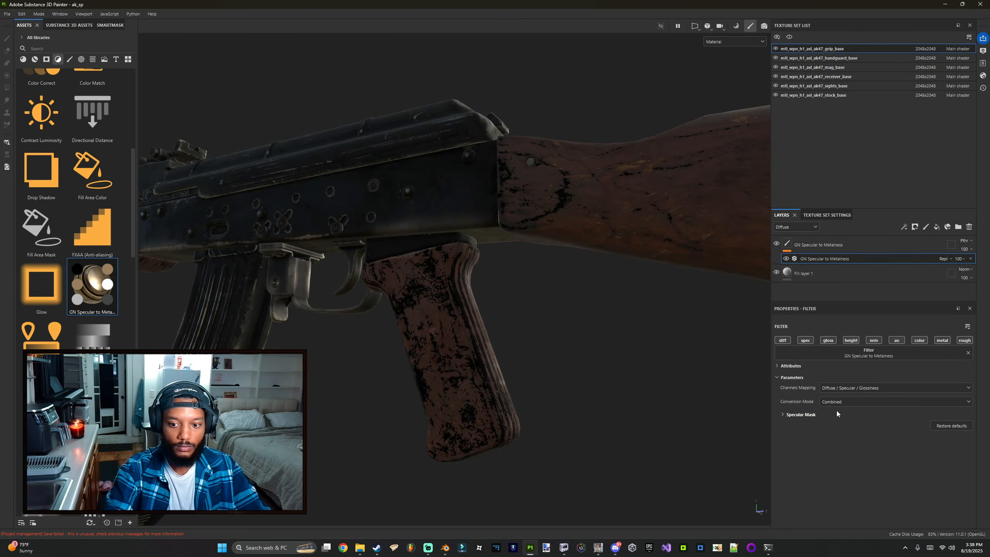
left_click(805, 415)
scroll(854, 455, "down", 1)
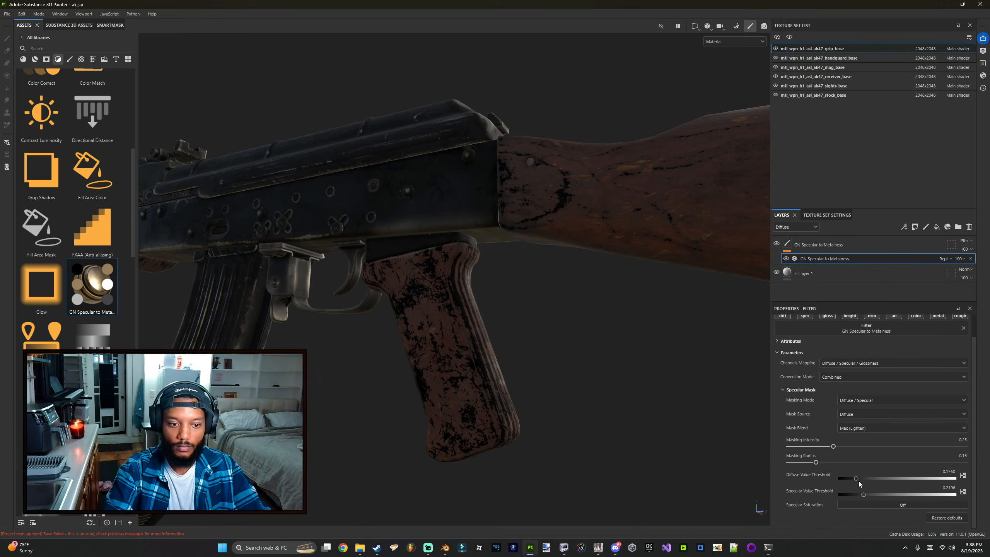
left_click_drag(858, 481, 854, 496)
Step: Orbit and zoom around the rifle to inspect the adjusted materials
left_click_drag(460, 343, 511, 381, "alt")
scroll(512, 382, "down", 3)
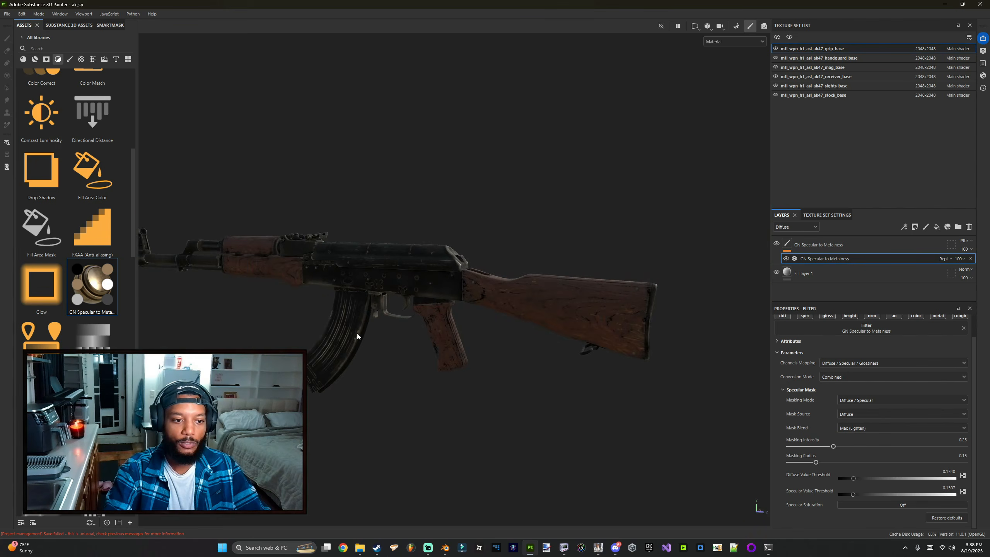
left_click_drag(357, 332, 359, 312, "alt")
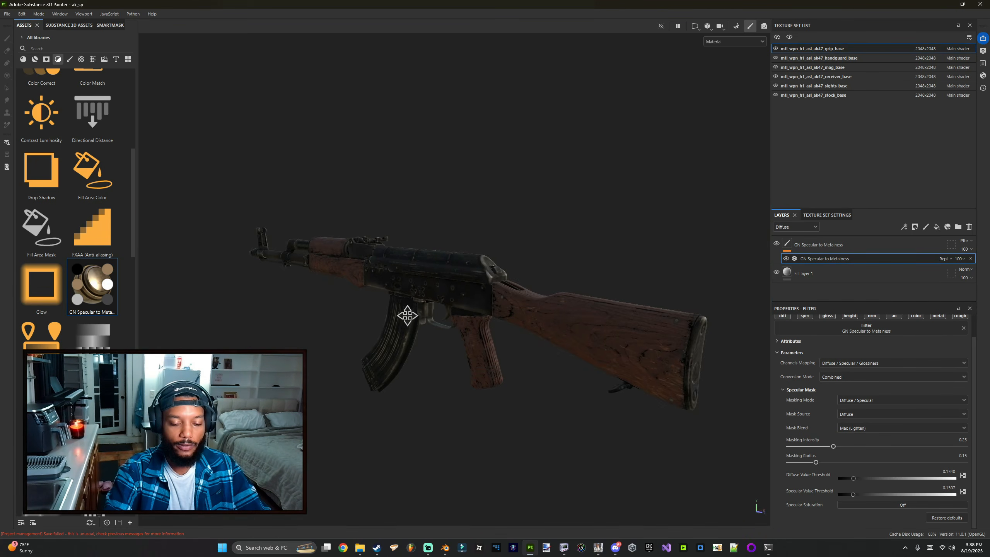
middle_click_drag(406, 316, 438, 325, "alt")
scroll(438, 325, "up", 3)
left_click_drag(375, 325, 542, 311, "alt")
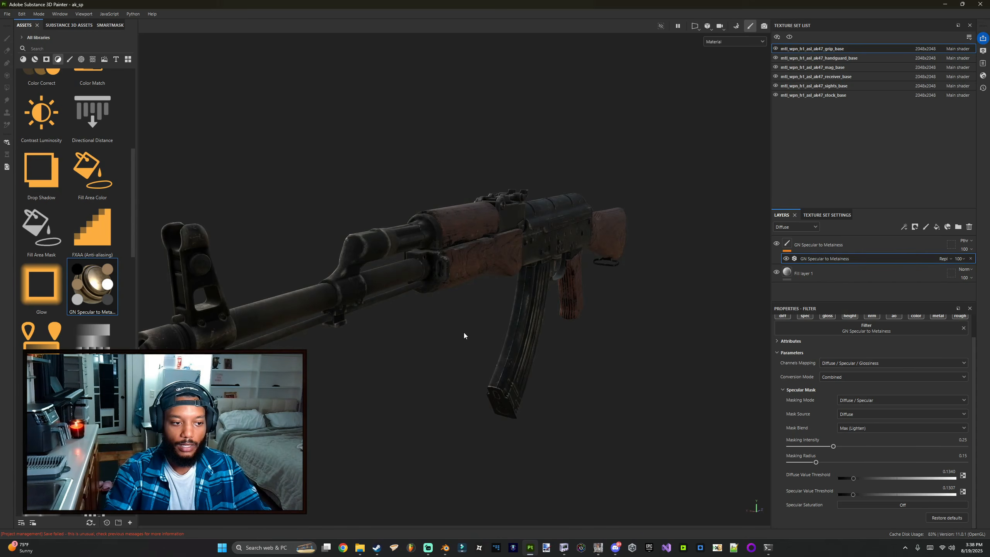
scroll(464, 333, "down", 3)
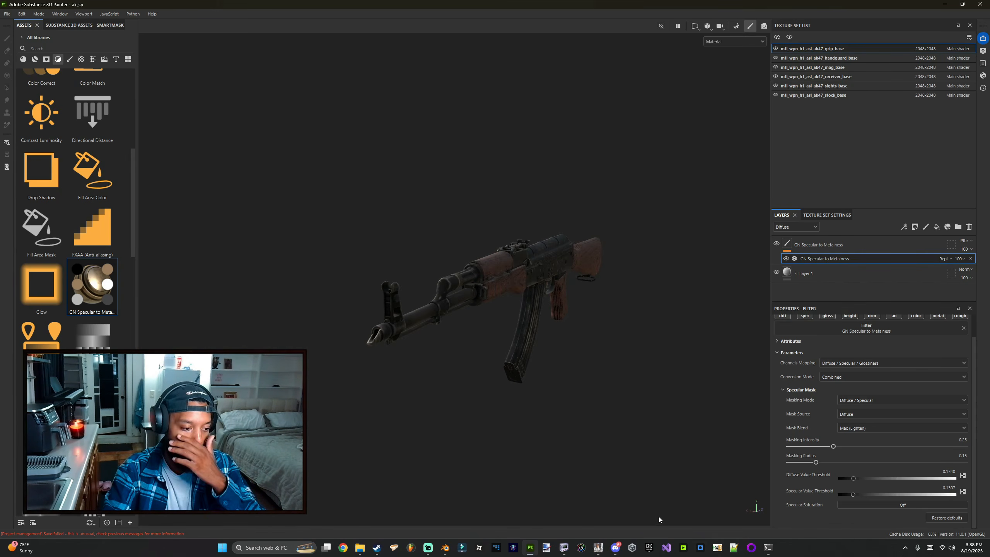
Step: Remove the project's unused resources and confirm
left_click(6, 14)
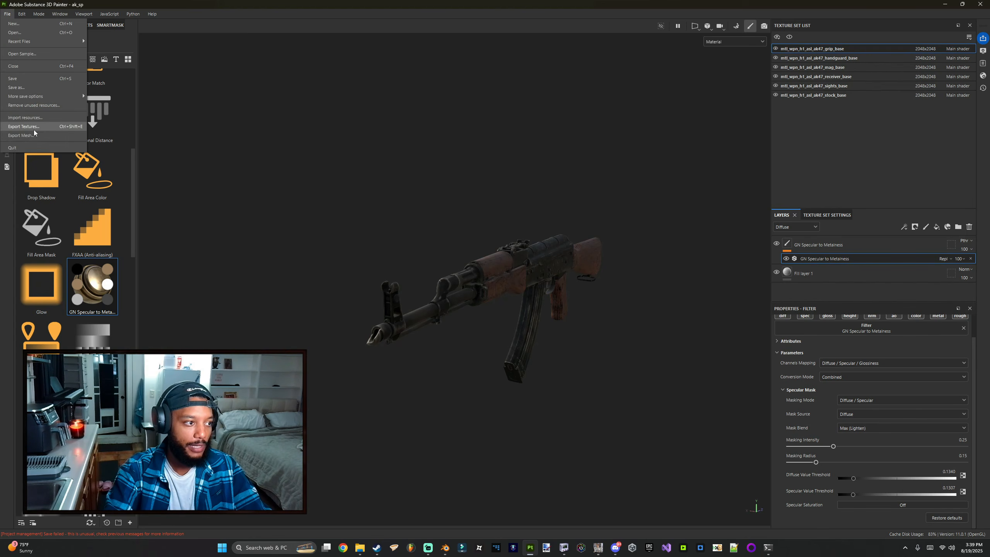
left_click(40, 105)
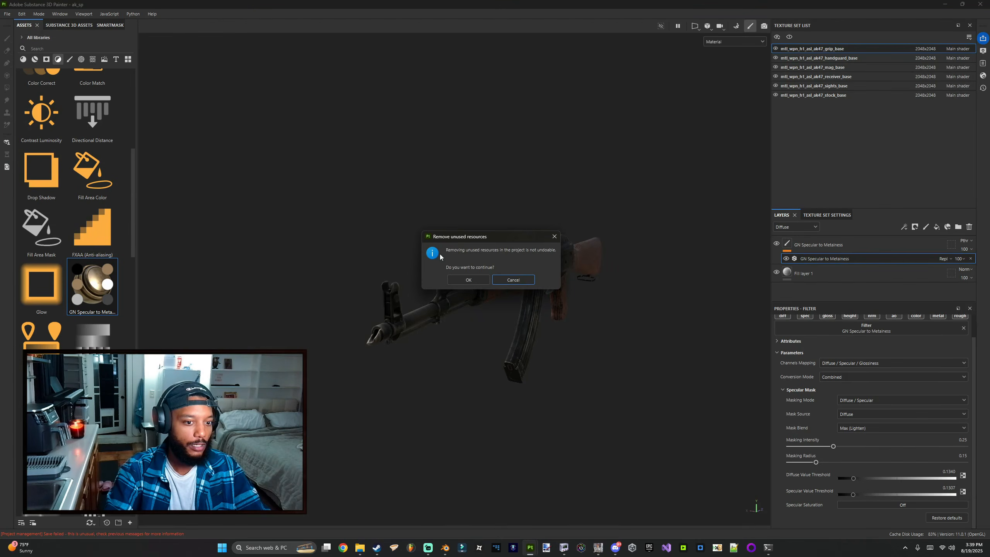
left_click(471, 276)
Step: Switch to baking mode and bake the mesh maps for the selected texture sets
left_click_drag(537, 302, 529, 270, "alt")
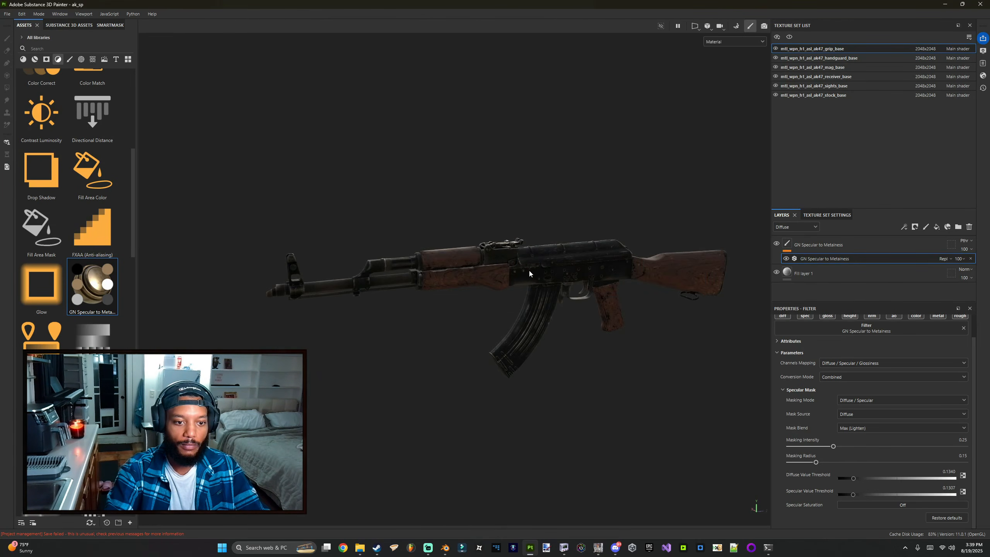
middle_click_drag(529, 269, 504, 298, "alt")
scroll(504, 298, "up", 3)
left_click_drag(433, 312, 495, 295, "alt")
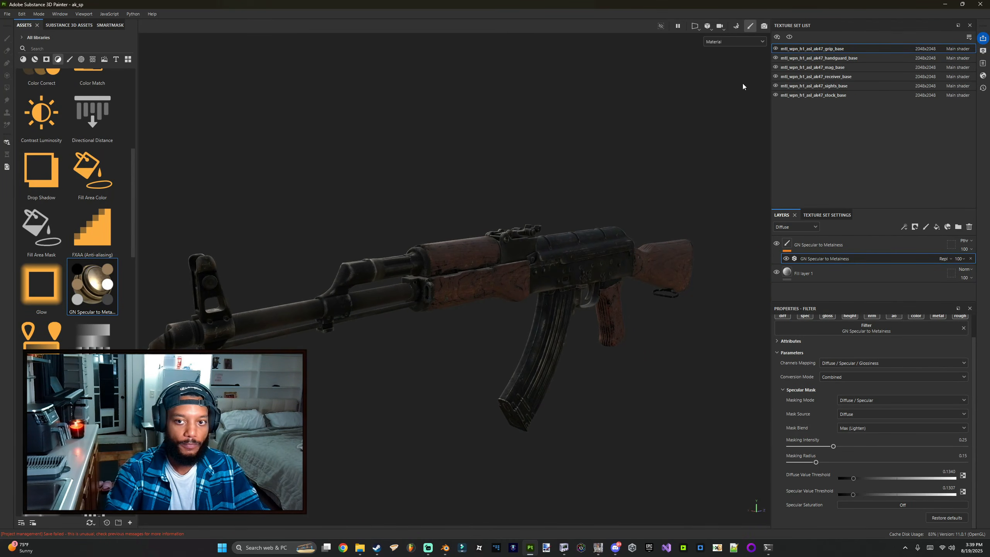
scroll(713, 80, "down", 1)
left_click(733, 30)
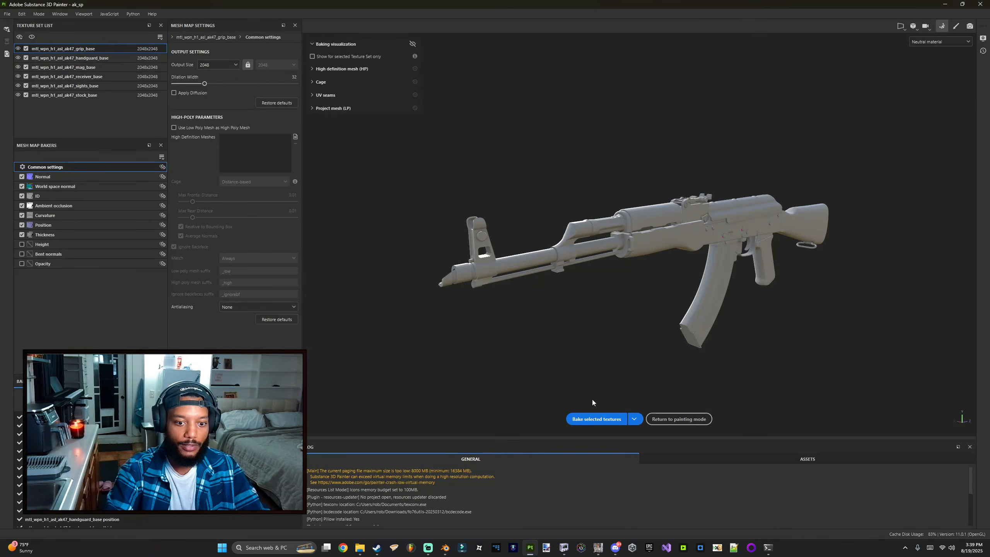
left_click(596, 419)
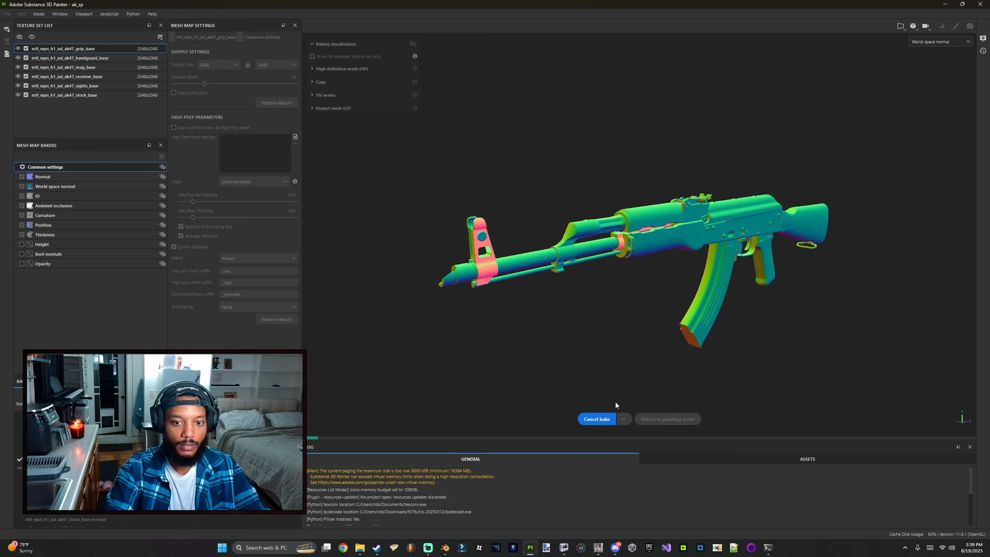
Step: In File Explorer, delete all files from the Substance 3D Painter export folder
left_click(360, 548)
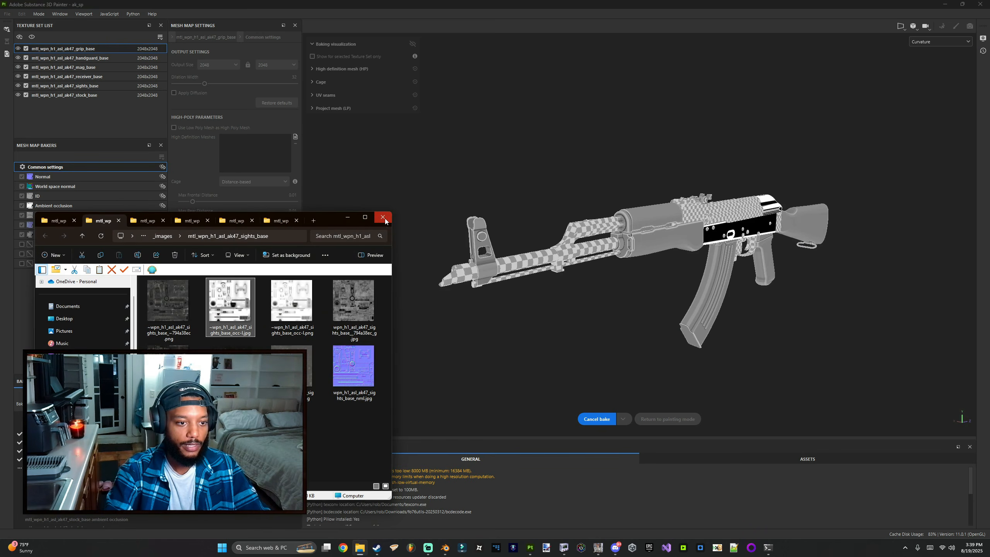
left_click(348, 217)
left_click(359, 547)
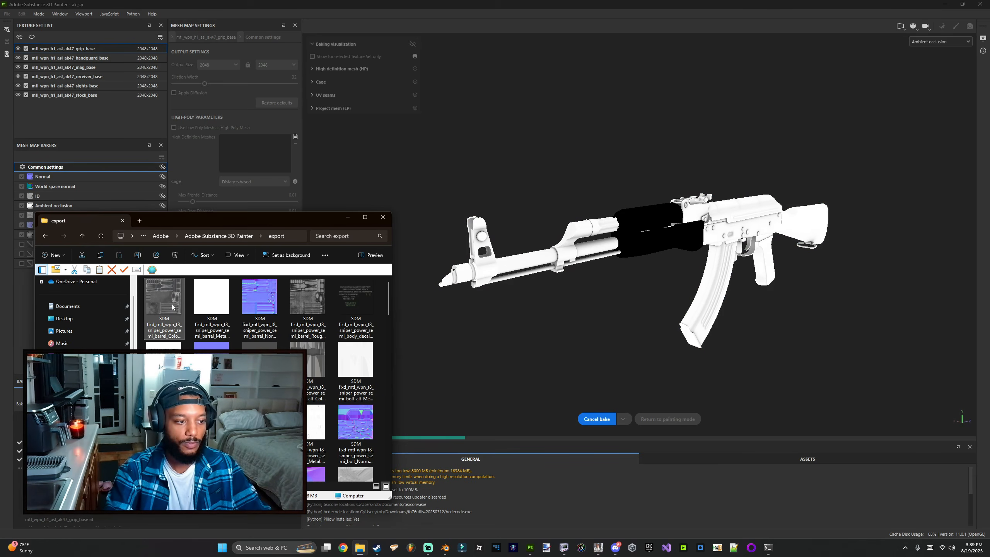
key("ctrl+a")
key("Delete")
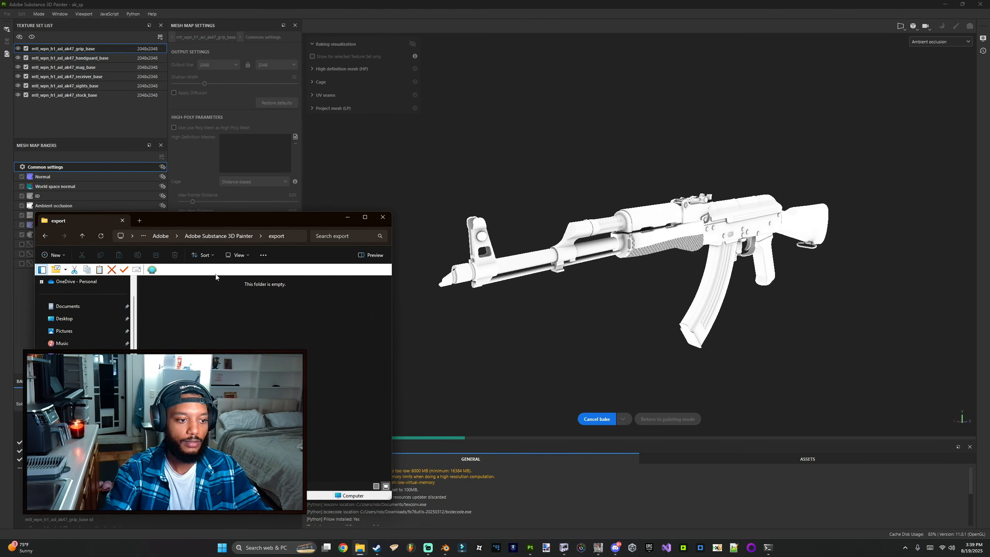
Step: Browse Starfield's Data textures and meshes weapons folders to see the existing cod4_ak folder
left_click_drag(143, 217, 143, 206)
left_click(143, 208)
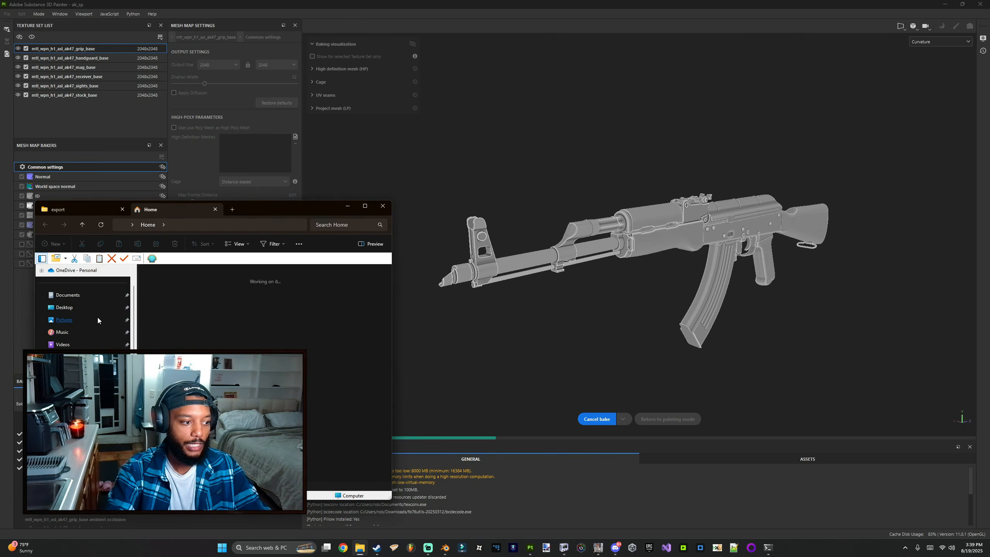
scroll(98, 374, "down", 3)
left_click(94, 382)
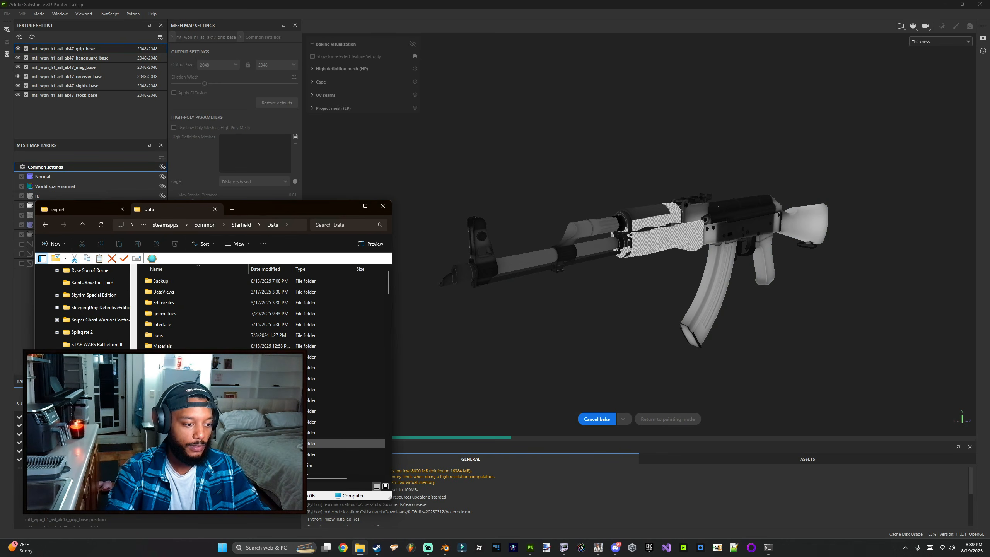
left_click_drag(286, 211, 273, 169)
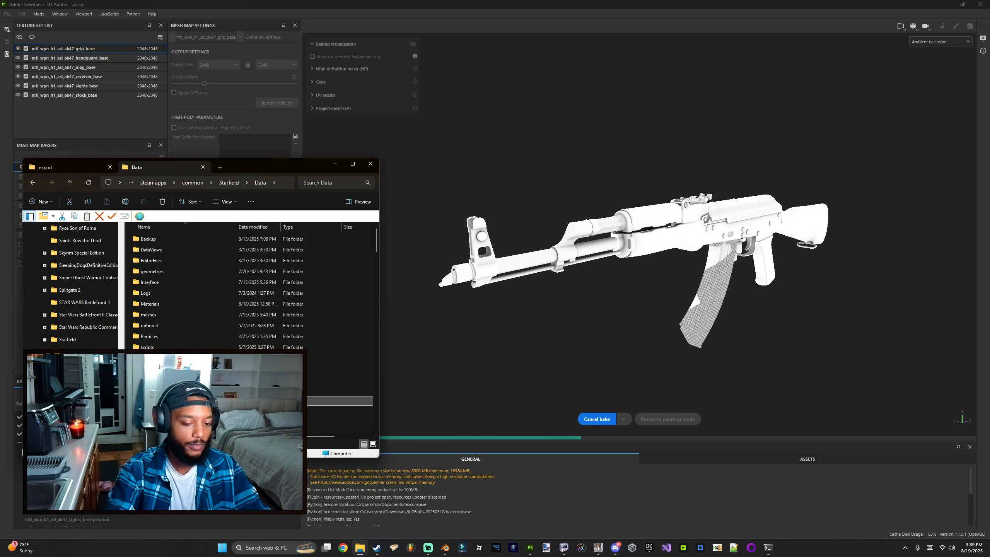
double_click(151, 400)
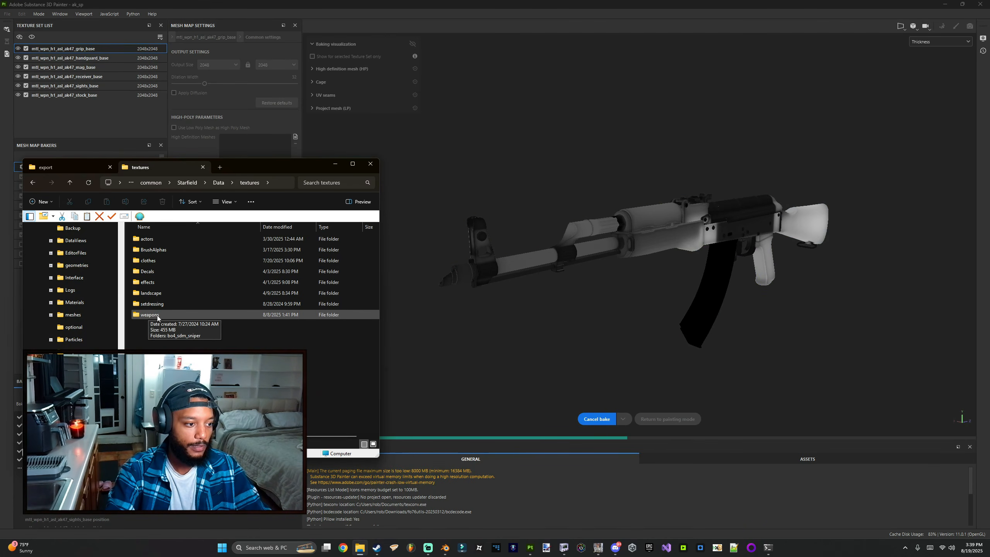
left_click(146, 316)
key("alt+Left")
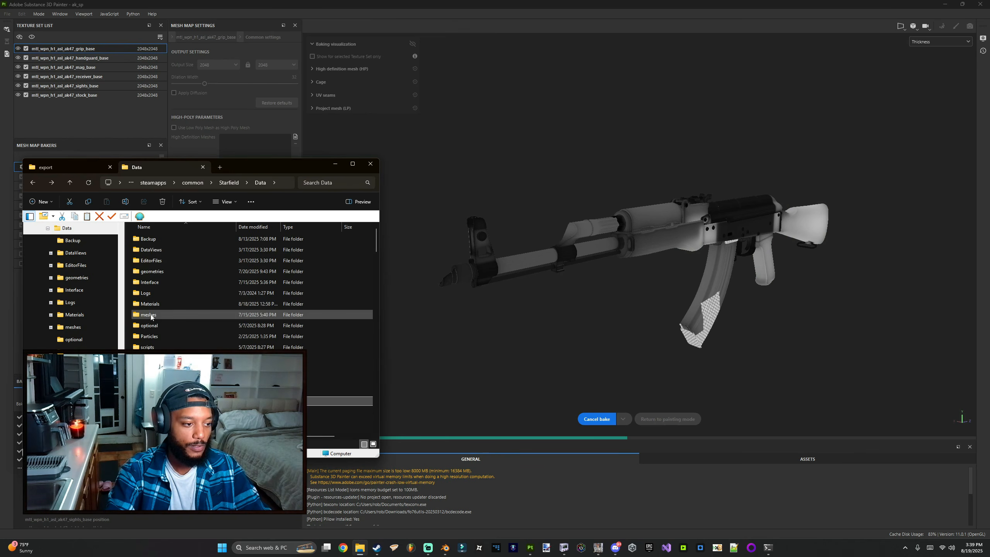
double_click(152, 318)
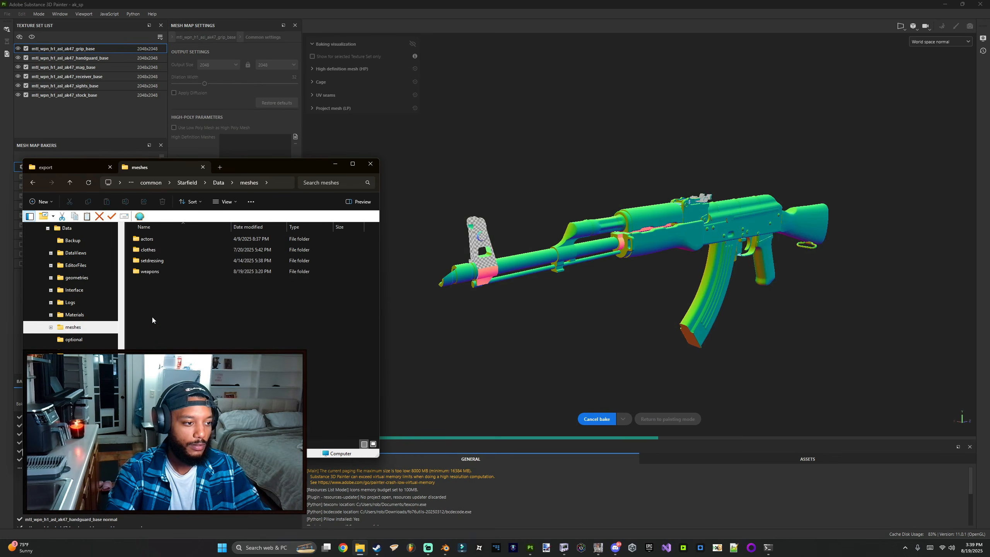
double_click(156, 271)
left_click(159, 249)
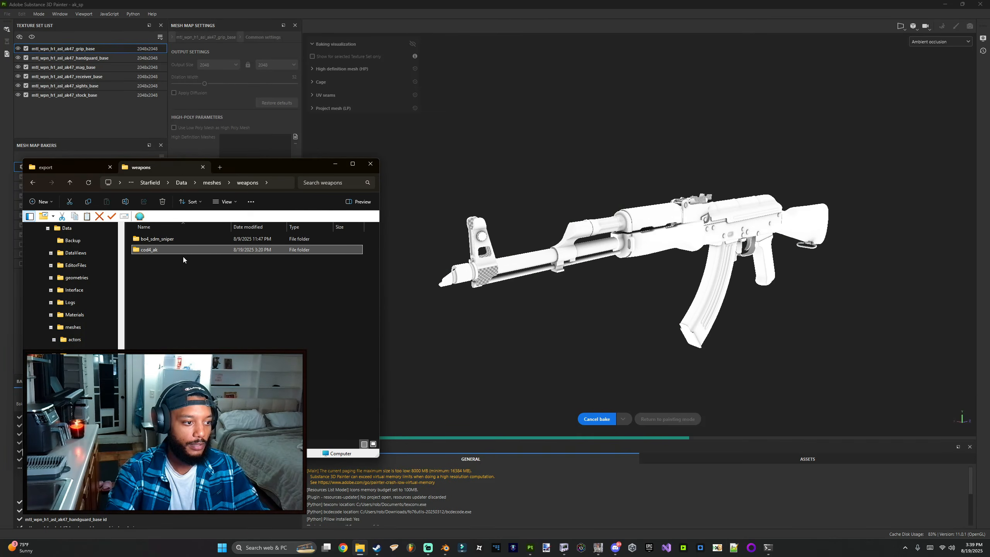
Step: Create a new folder named cod4_ak in Starfield's Data\textures\weapons folder
key("alt+Left")
key("alt+Left")
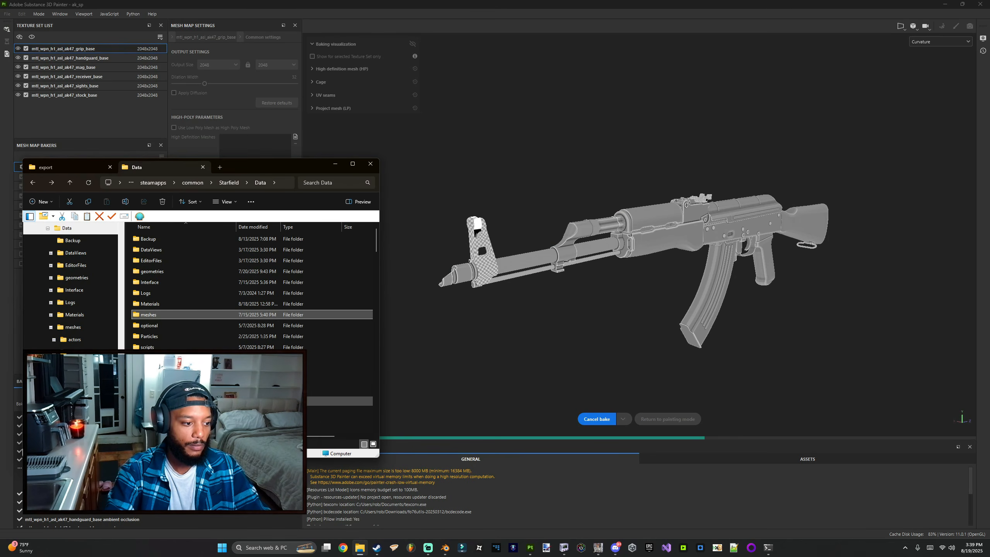
double_click(176, 401)
double_click(152, 317)
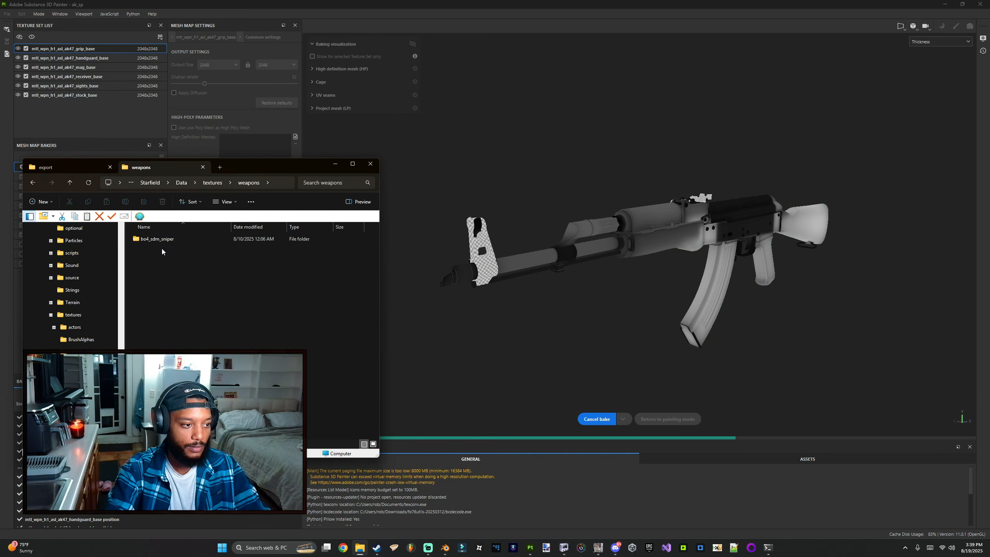
left_click(41, 201)
left_click(84, 226)
type("cod4_ak")
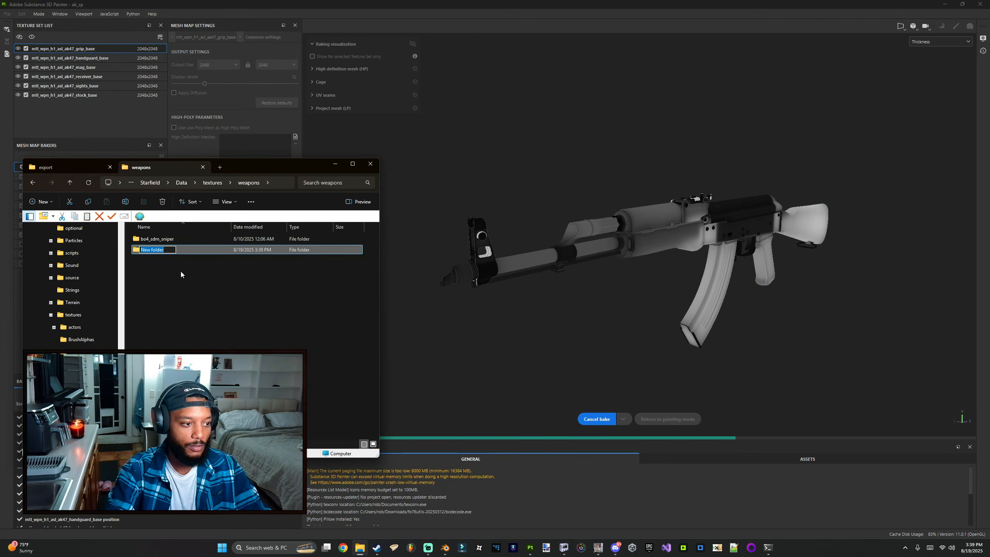
key("Return")
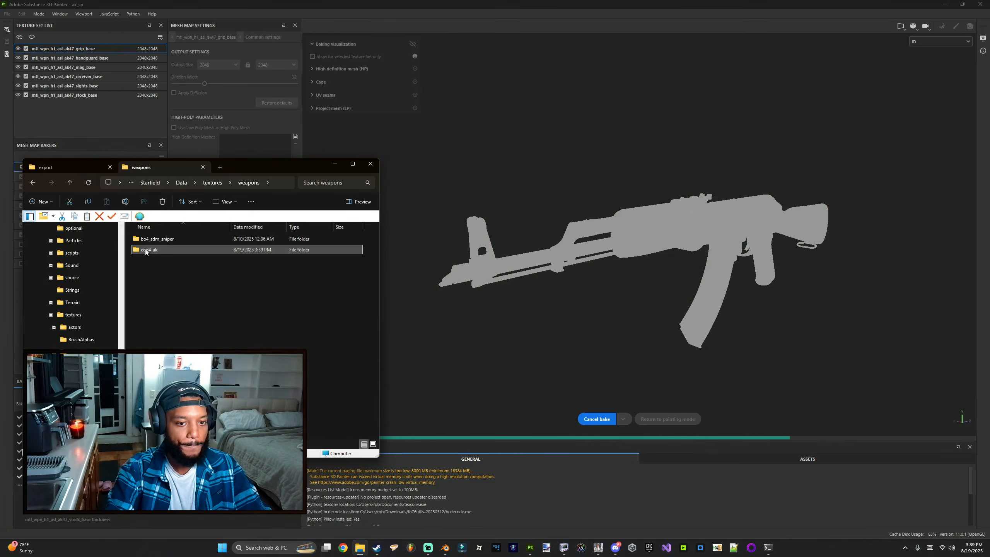
Step: Open the new cod4_ak textures folder, then in a new tab browse to Starfield's Data\Materials\Weapons folder
double_click(171, 250)
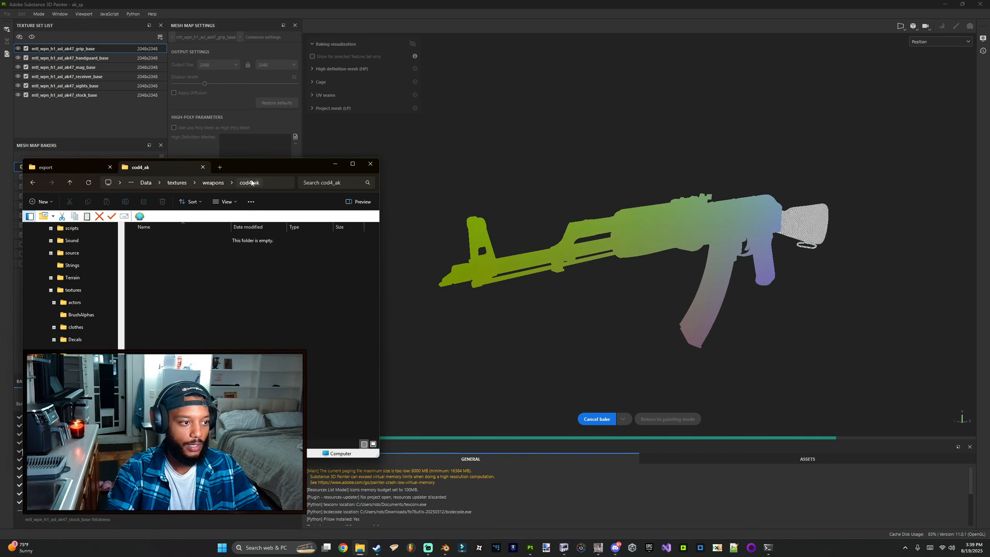
left_click(220, 168)
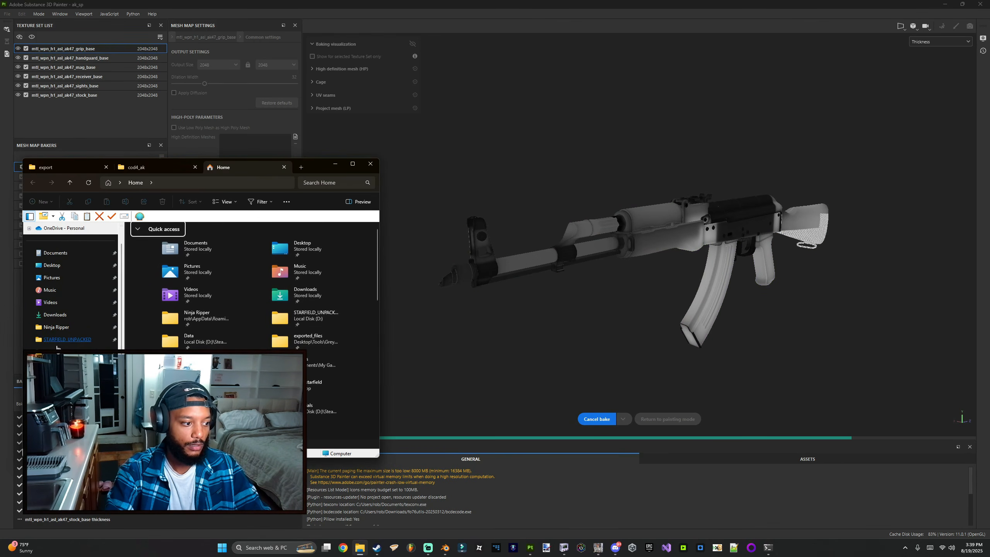
left_click(86, 347)
left_click(170, 304)
double_click(170, 303)
scroll(170, 336, "down", 5)
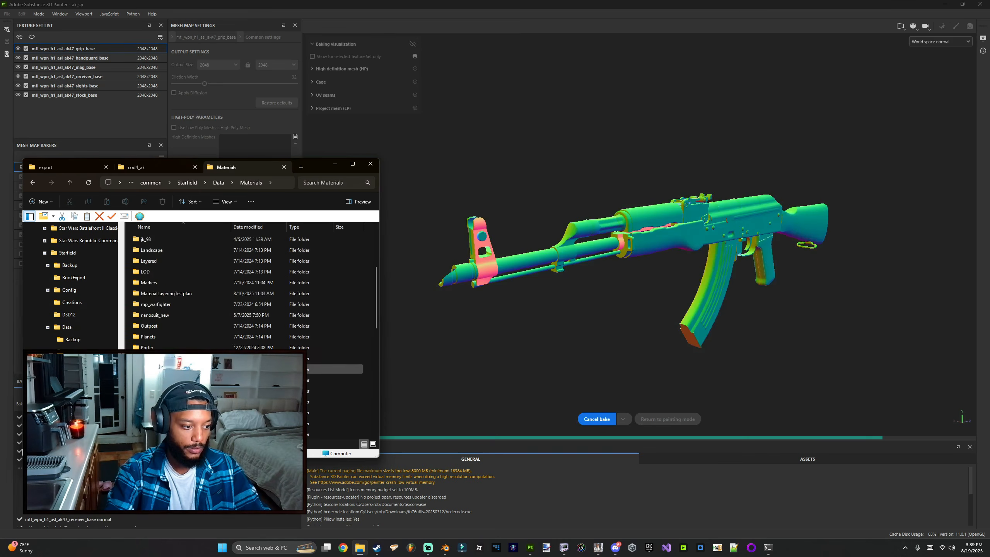
double_click(170, 413)
key("alt+Left")
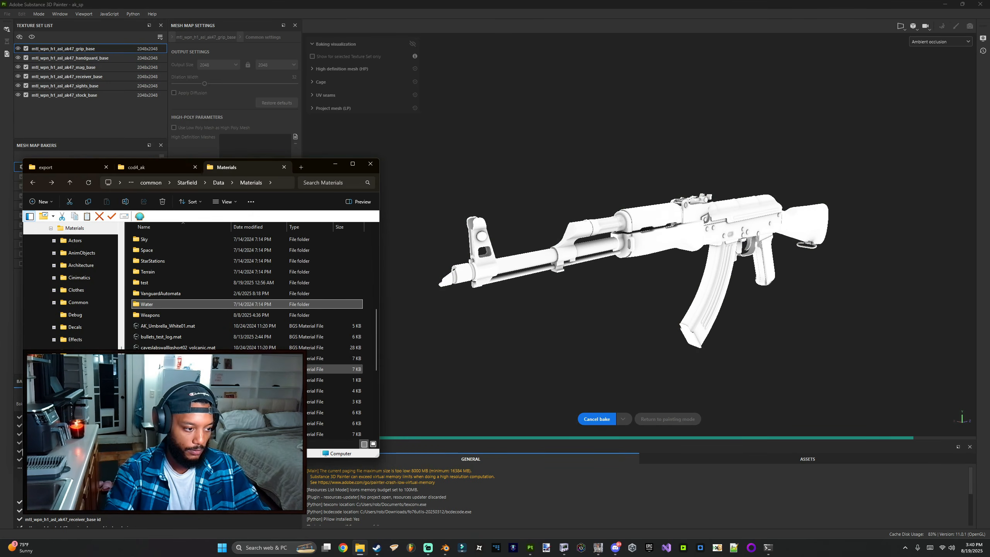
double_click(157, 314)
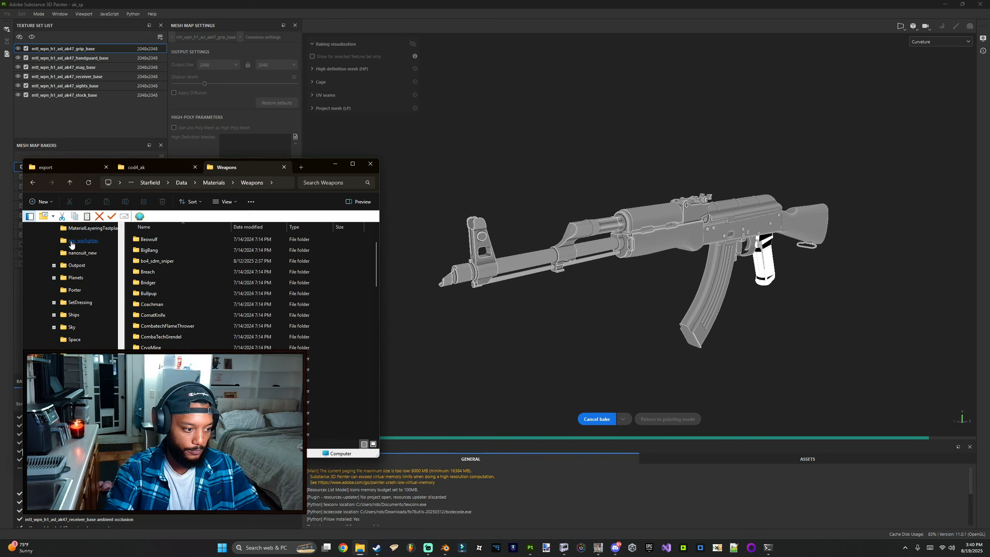
Step: Create a new folder named cod4_ak in Starfield's Data\Materials\Weapons folder and open it
left_click(40, 201)
left_click(54, 220)
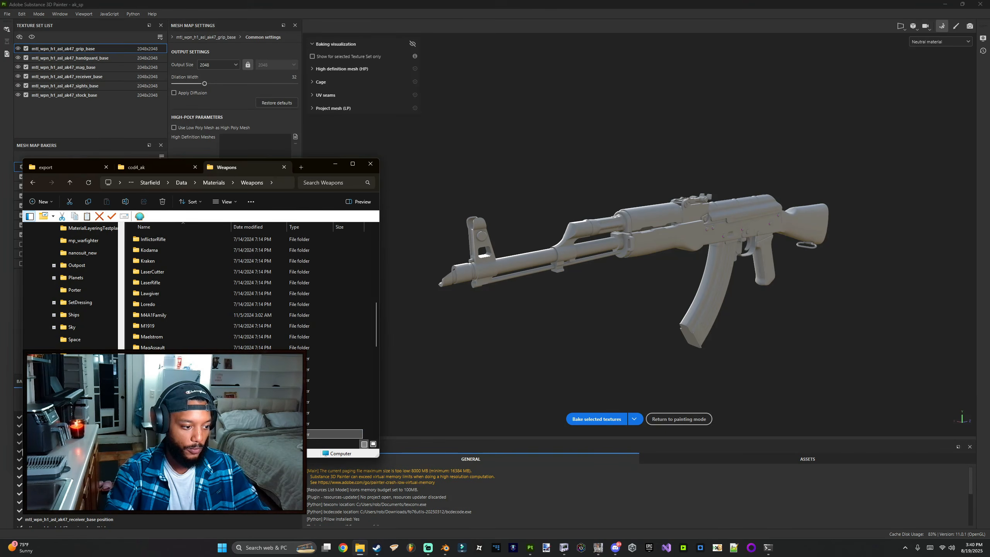
key("Return")
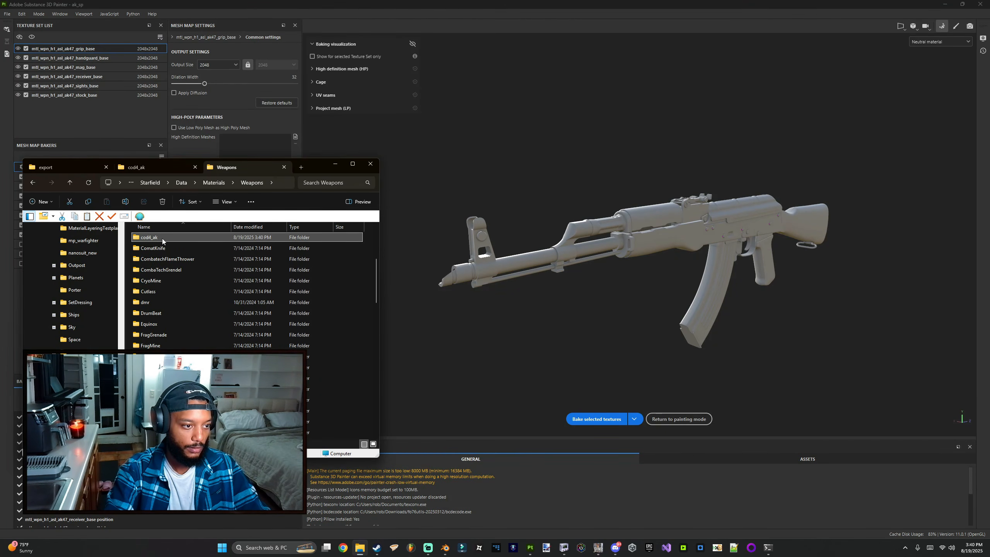
double_click(152, 238)
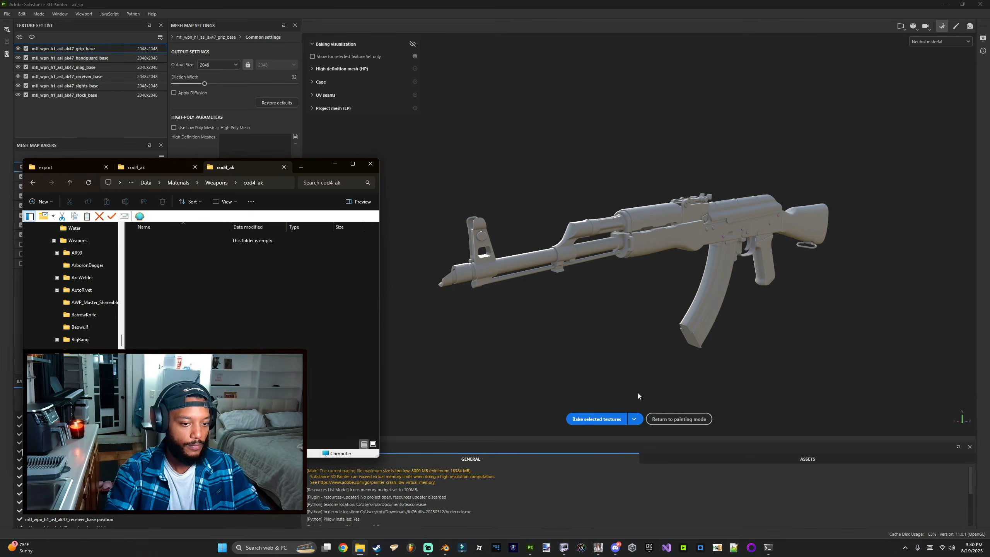
Step: Return to painting mode and orbit around the textured AK-47 to inspect it
left_click(678, 419)
mouse_move(619, 346)
left_mouse_down("alt")
mouse_move(497, 303)
mouse_move(591, 300)
left_mouse_up("alt")
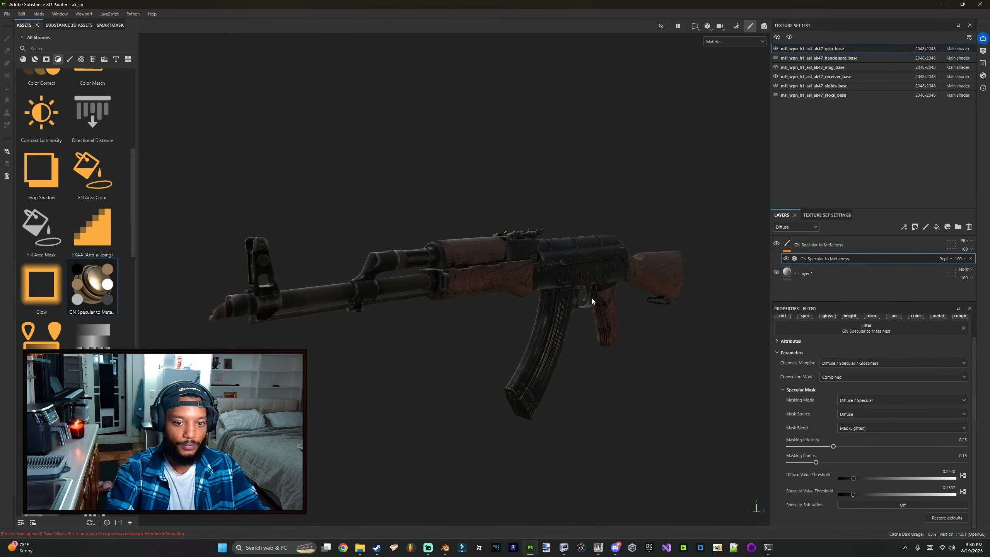
left_click_drag(598, 348, 554, 312, "alt")
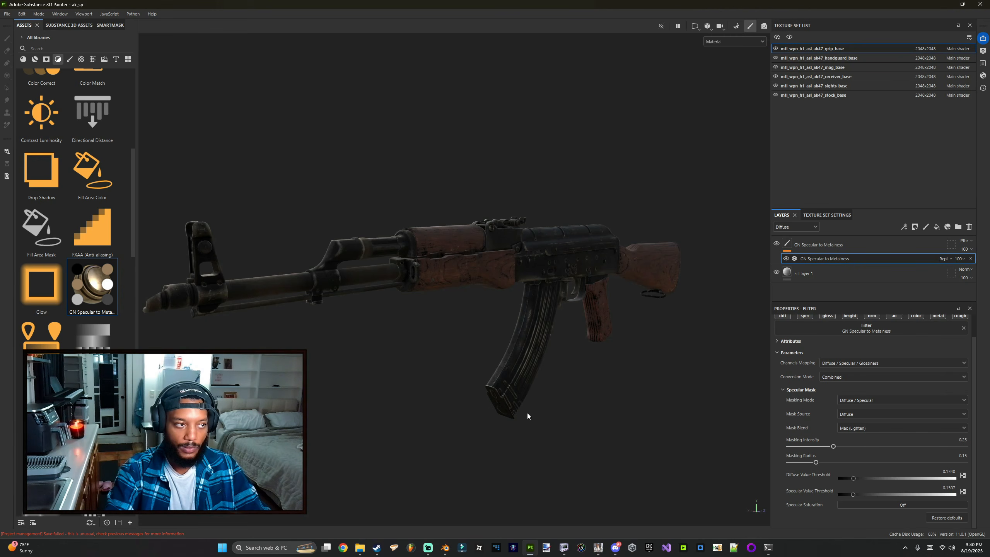
Step: Remove unused resources from the project
left_click(5, 17)
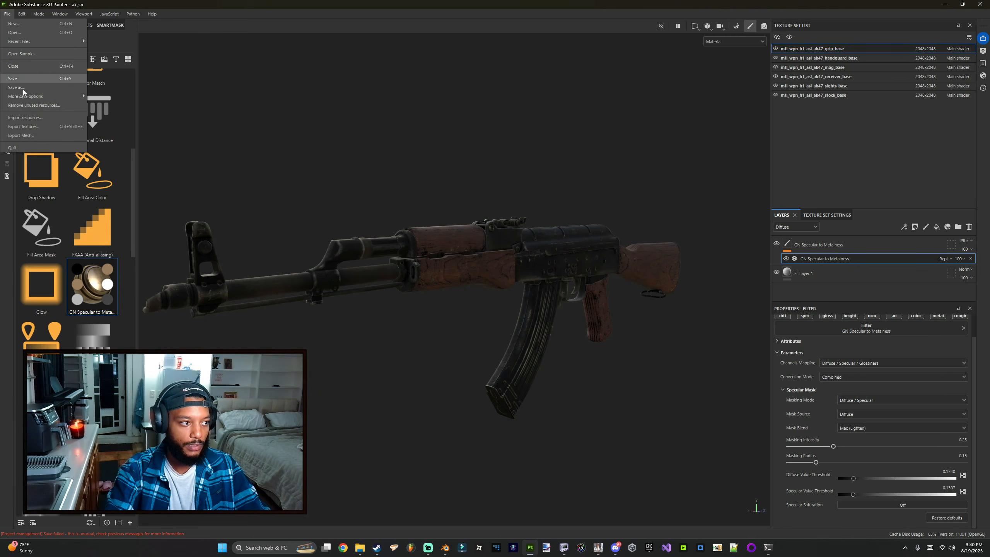
left_click(24, 105)
left_click(469, 279)
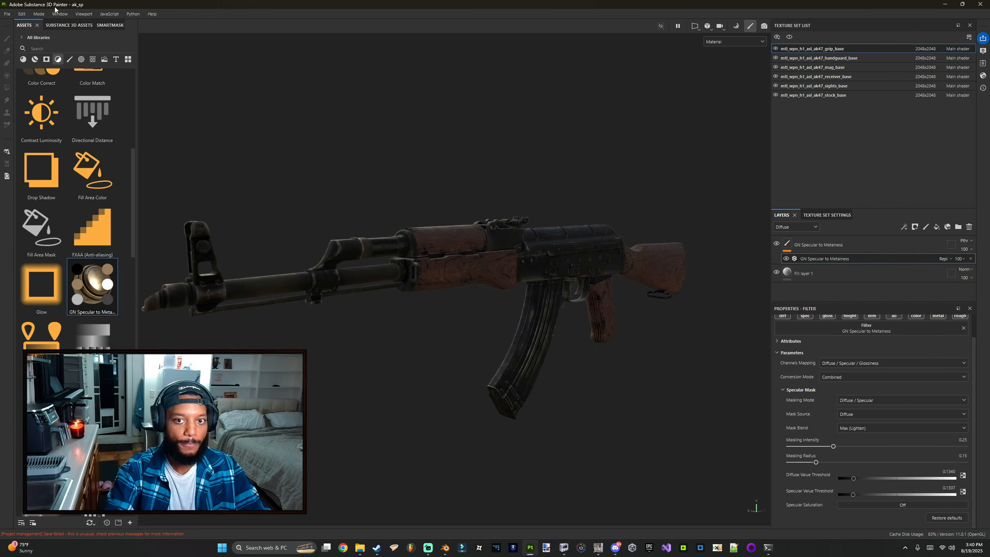
Step: Open the Export Textures dialog
left_click(9, 13)
left_click(8, 13)
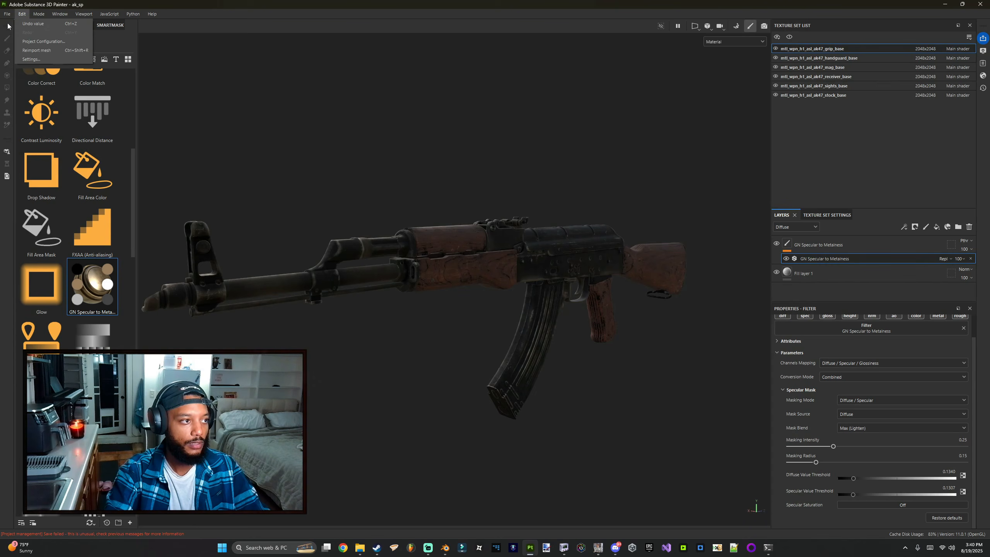
left_click(8, 15)
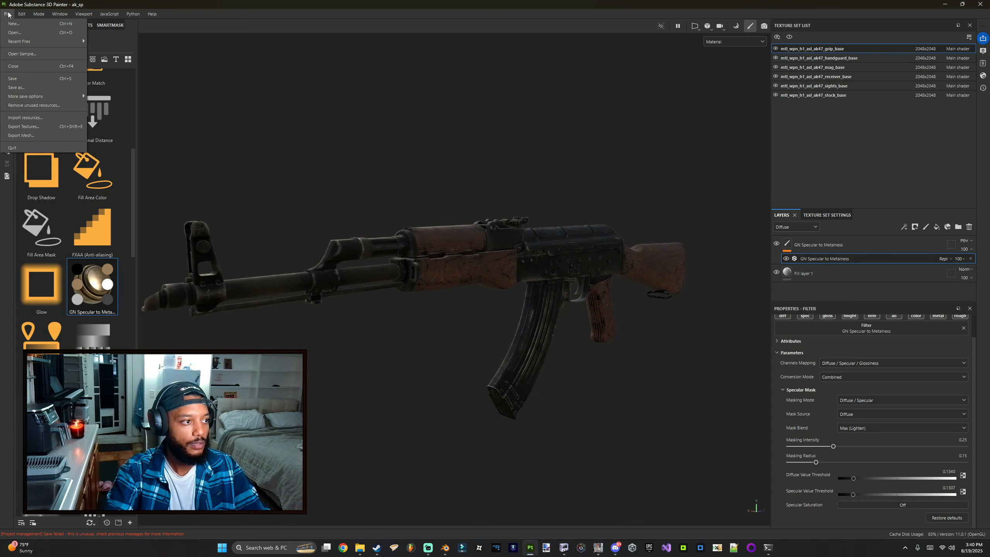
left_click(17, 127)
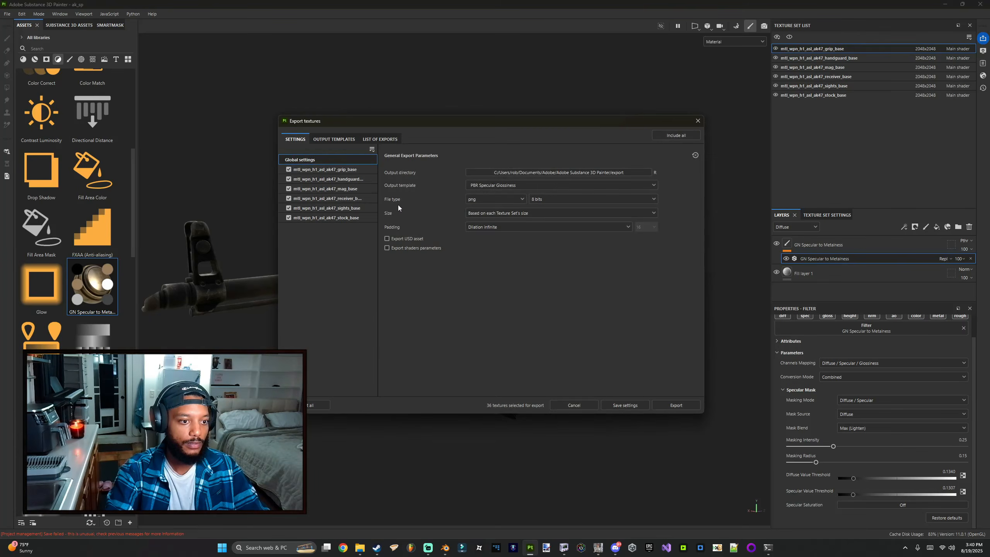
Step: Review the export settings, the output template options and the PBR Metallic Roughness and COD presets
left_click(334, 169)
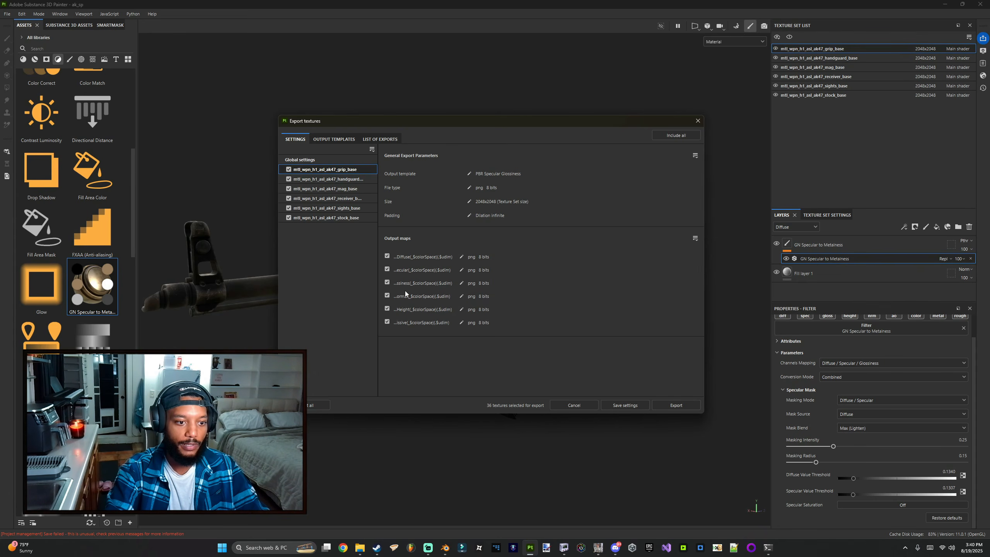
left_click(339, 158)
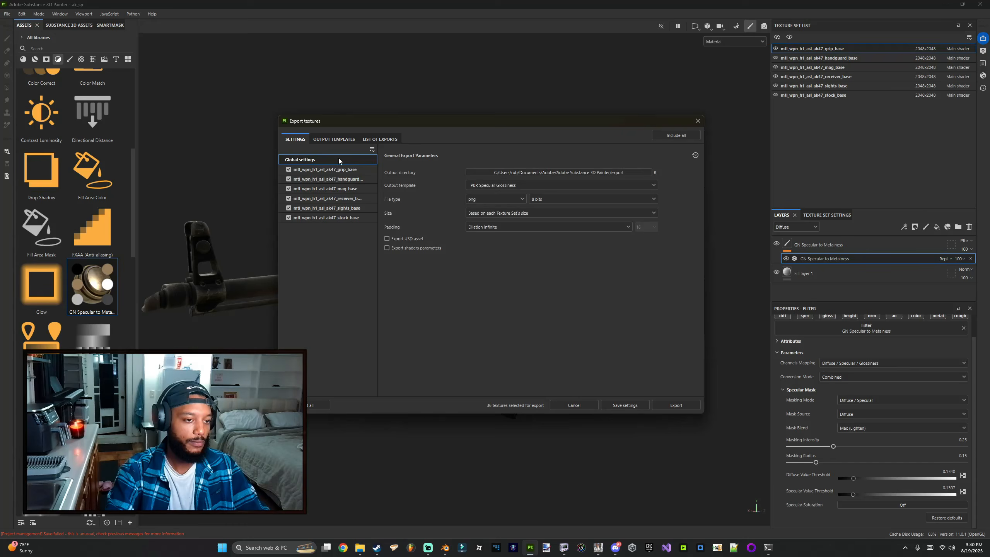
left_click(483, 186)
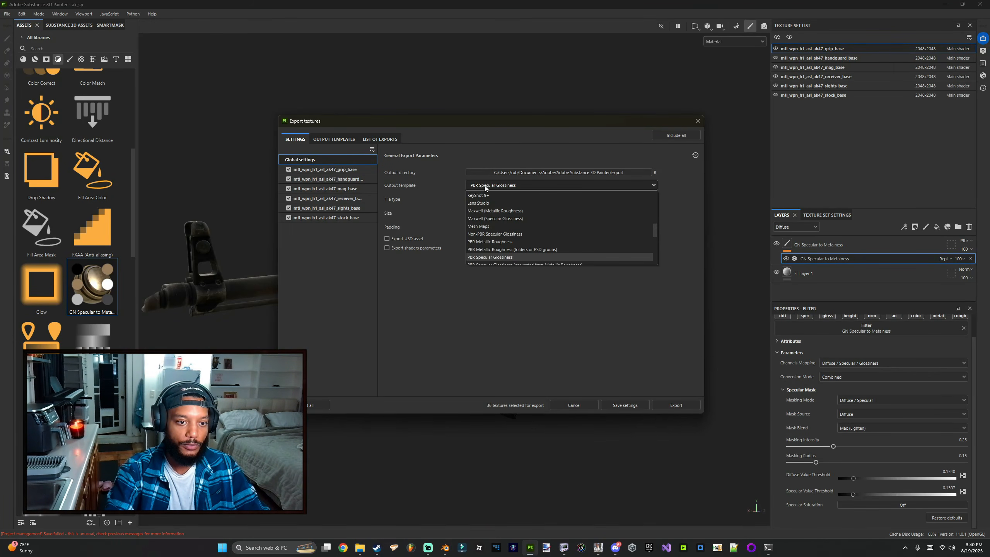
left_click(327, 137)
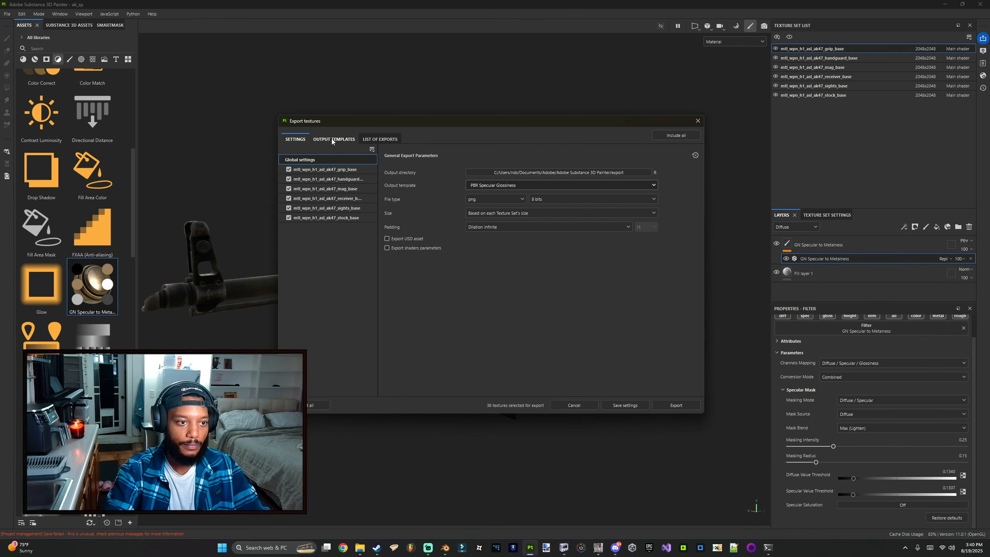
left_click(334, 140)
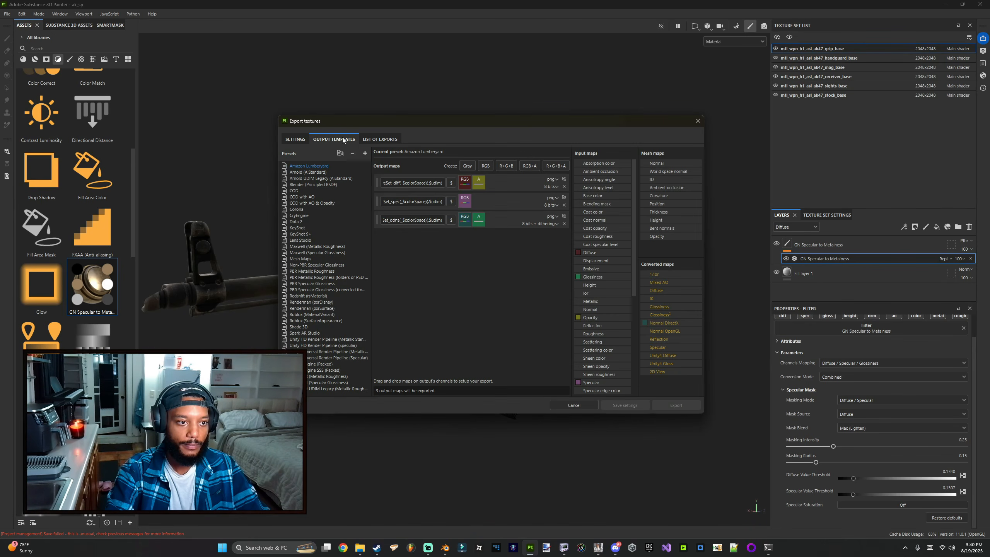
left_click(324, 271)
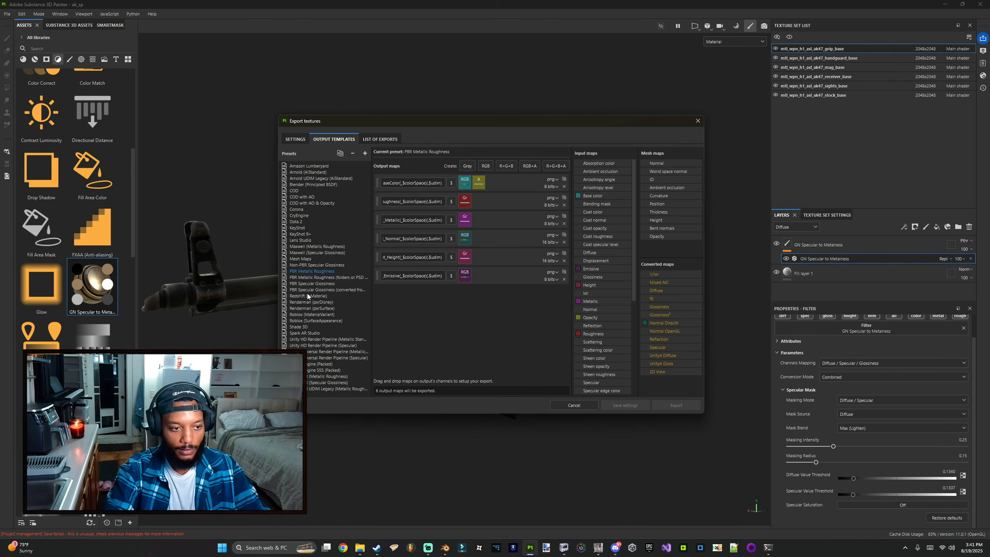
left_click(295, 190)
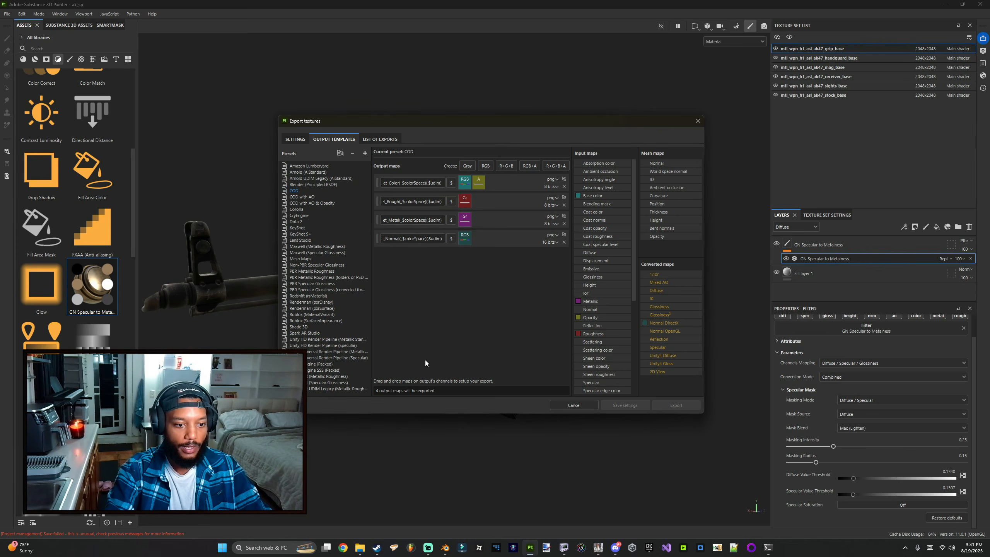
Step: Rename the COD preset's Color, Rough, Metal and Normal output maps to start with $mesh_$textureSet_
left_click_drag(385, 201, 383, 201)
left_click(411, 201)
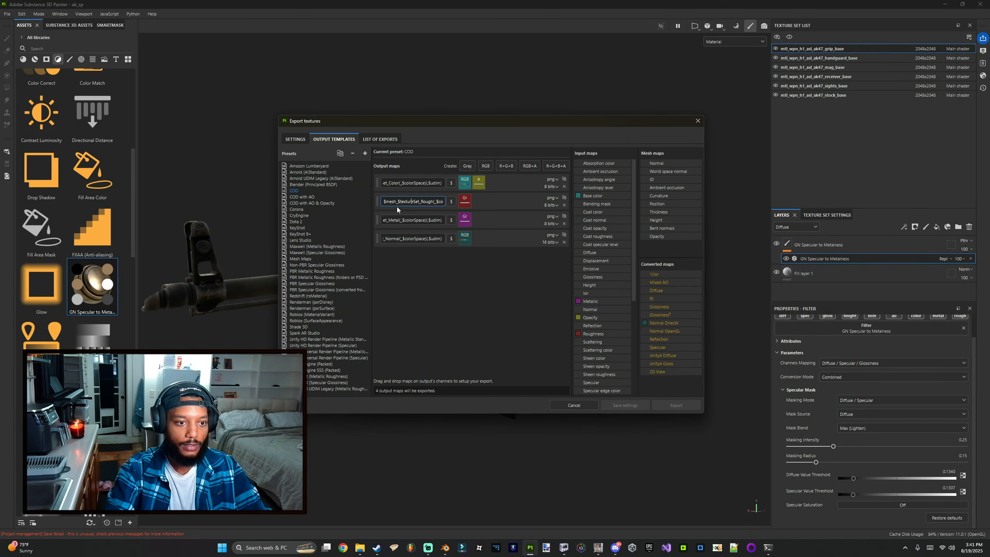
left_click(407, 182)
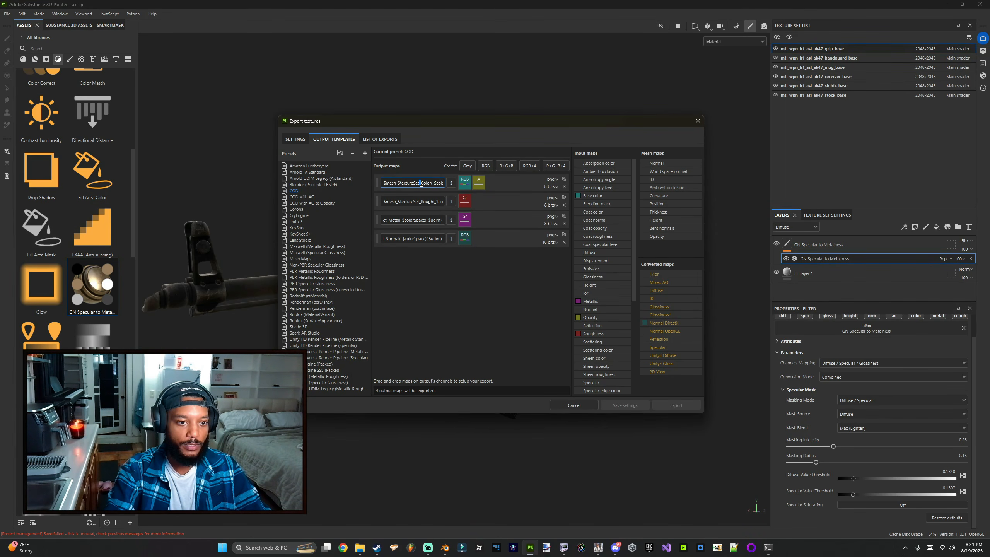
left_click_drag(419, 183, 430, 185)
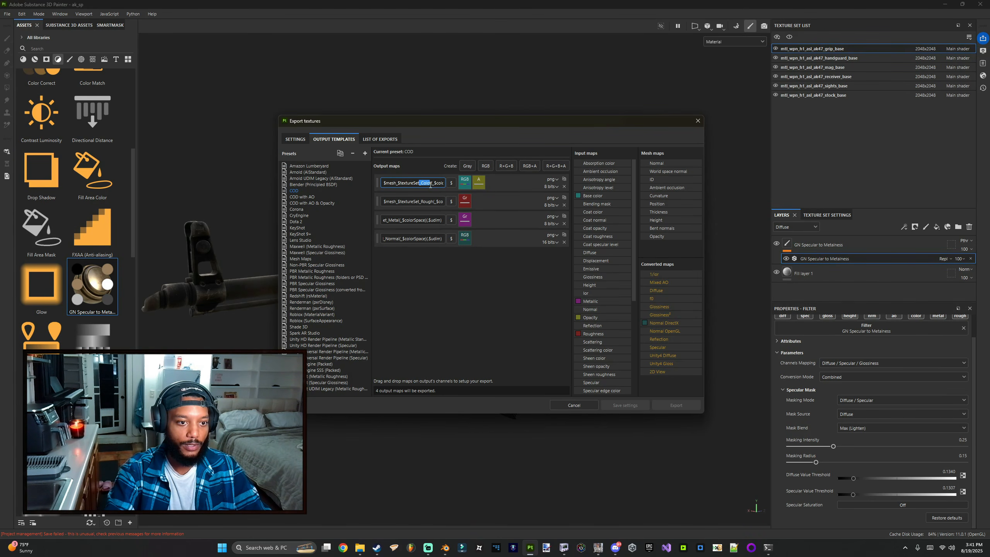
left_click(420, 201)
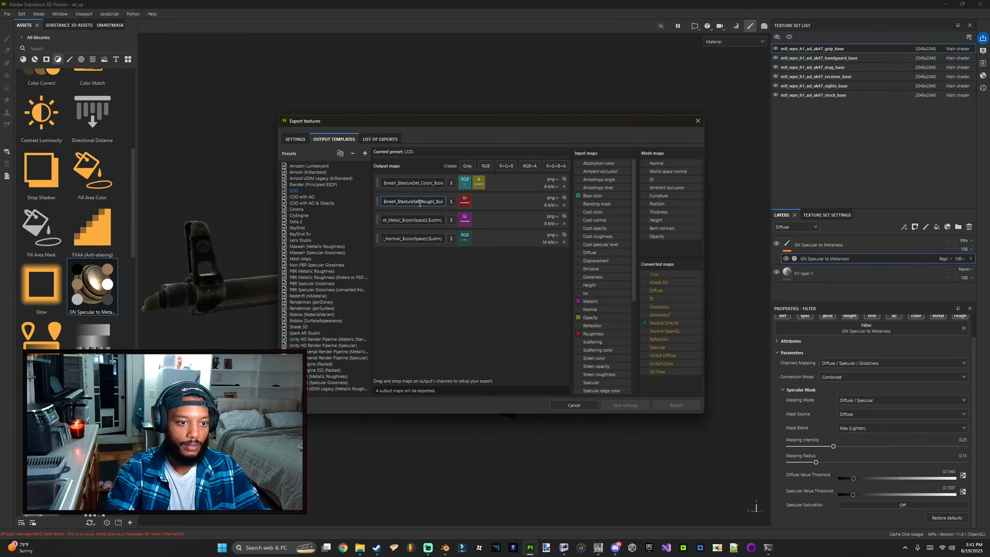
left_click(399, 222)
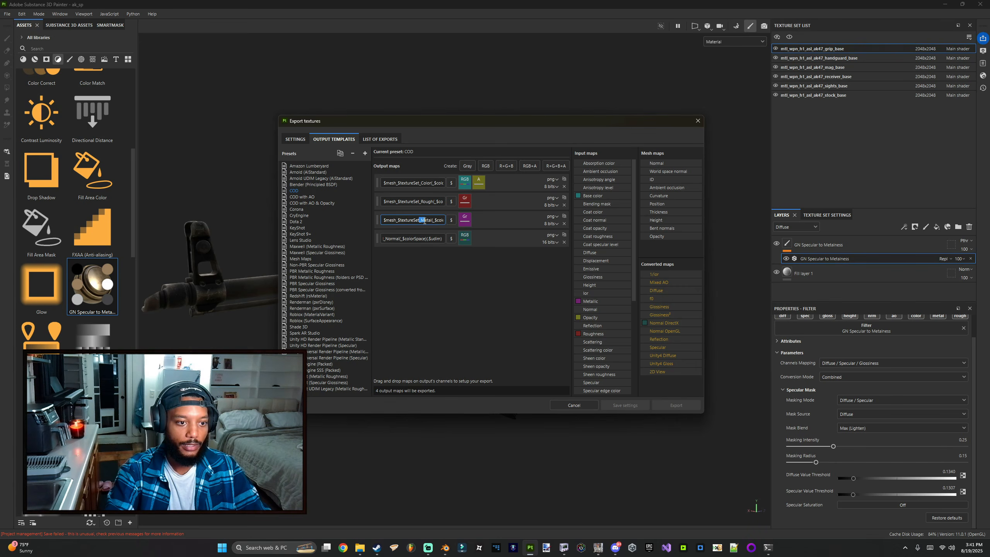
left_click(418, 239)
key("ctrl+a")
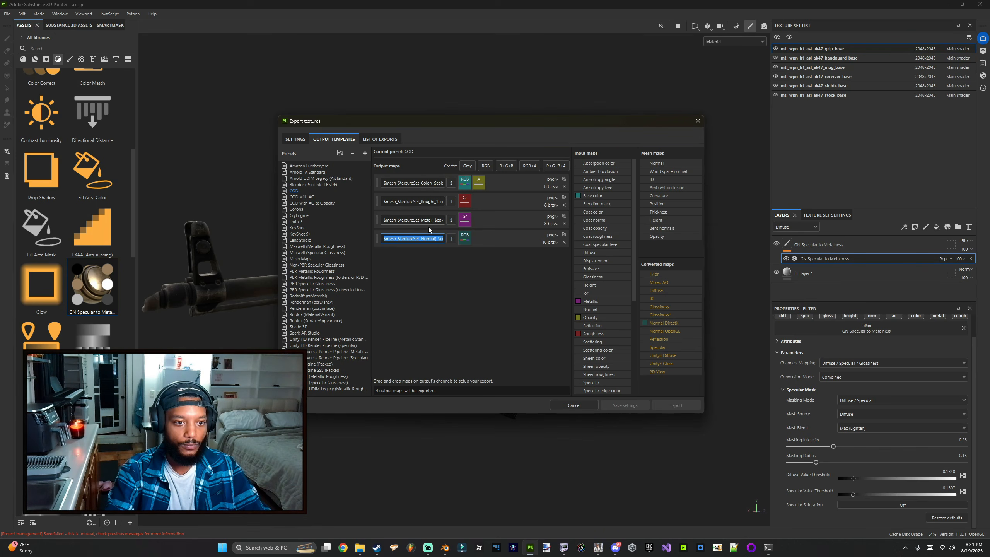
Step: Compare the output maps of the COD with AO and COD with AO & Opacity presets
left_click(308, 196)
left_click(304, 202)
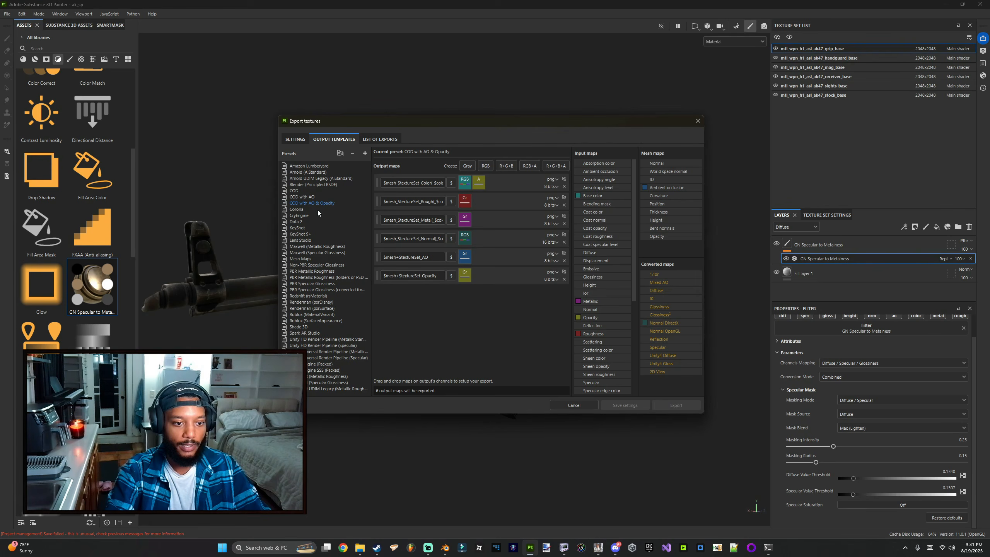
left_click(304, 197)
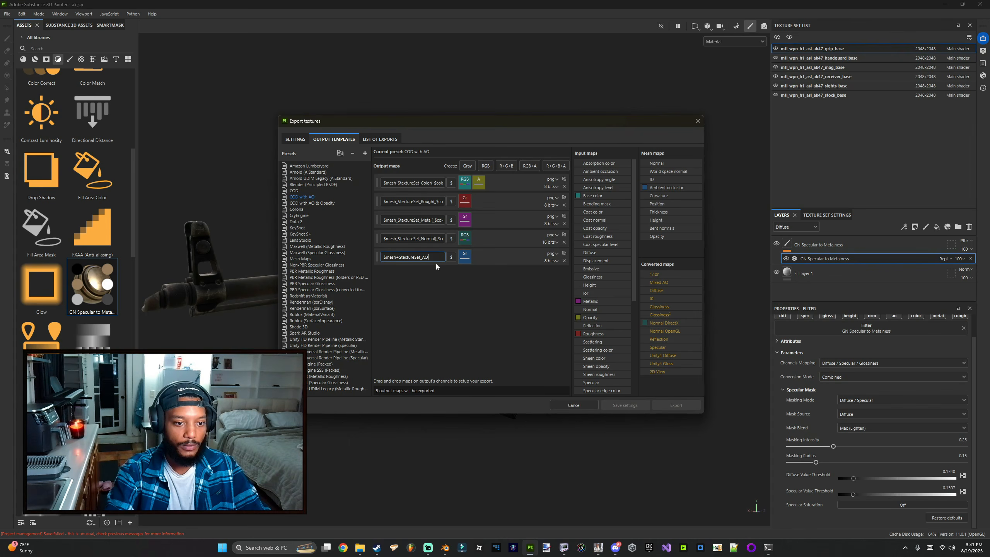
left_click(309, 203)
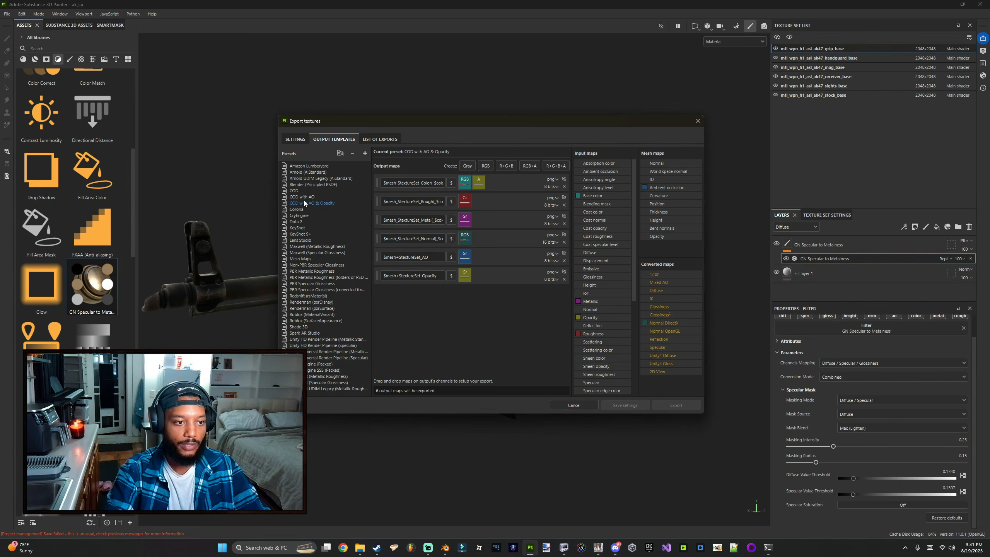
left_click(305, 196)
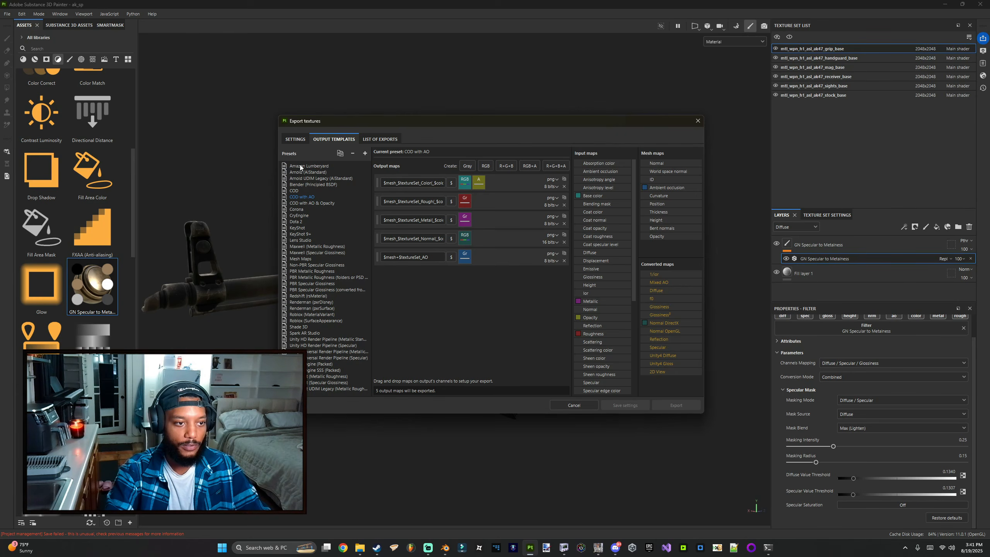
Step: Set the export output template to COD with AO and export the textures
left_click(291, 140)
left_click(478, 184)
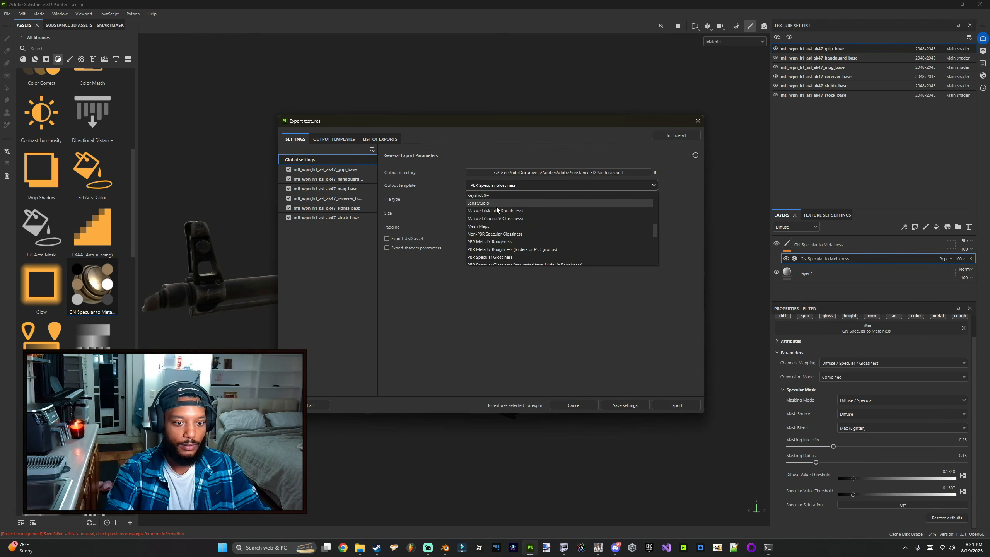
scroll(496, 206, "up", 6)
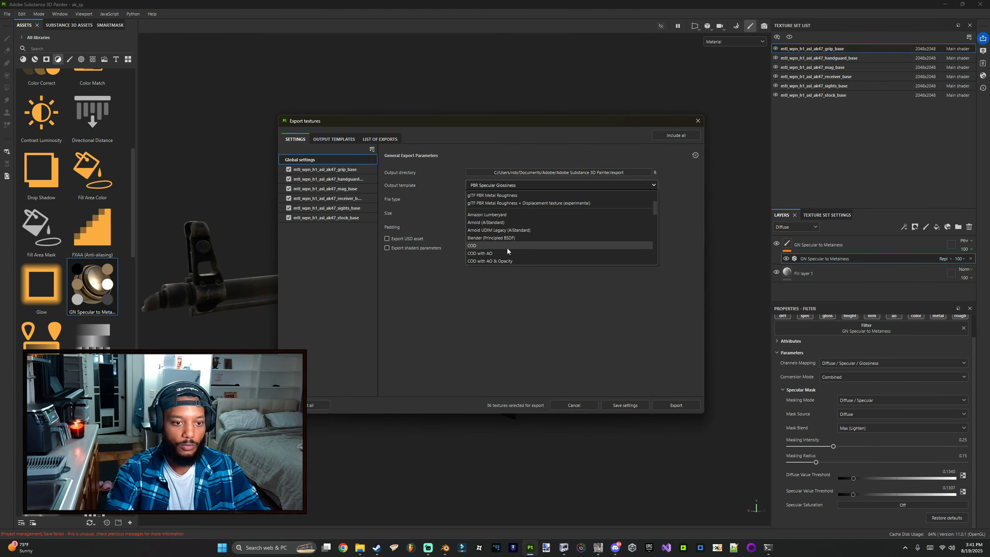
left_click(506, 253)
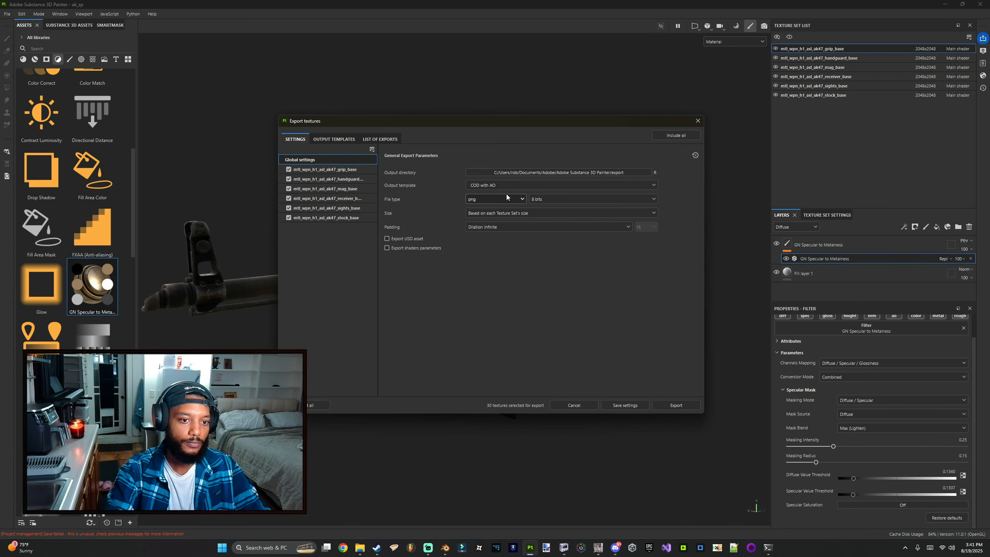
left_click(670, 406)
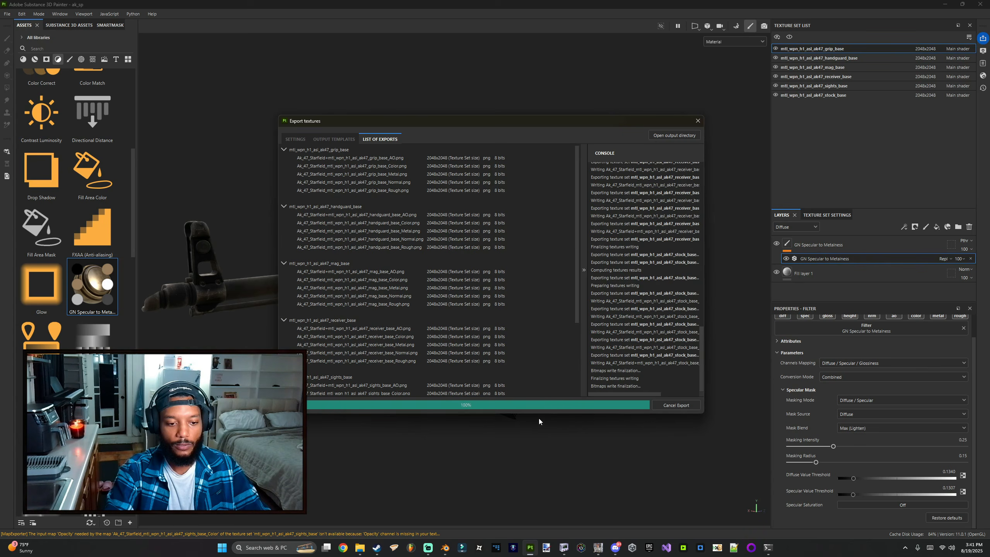
Step: Close the finished export dialog and quit Substance 3D Painter
left_click(573, 403)
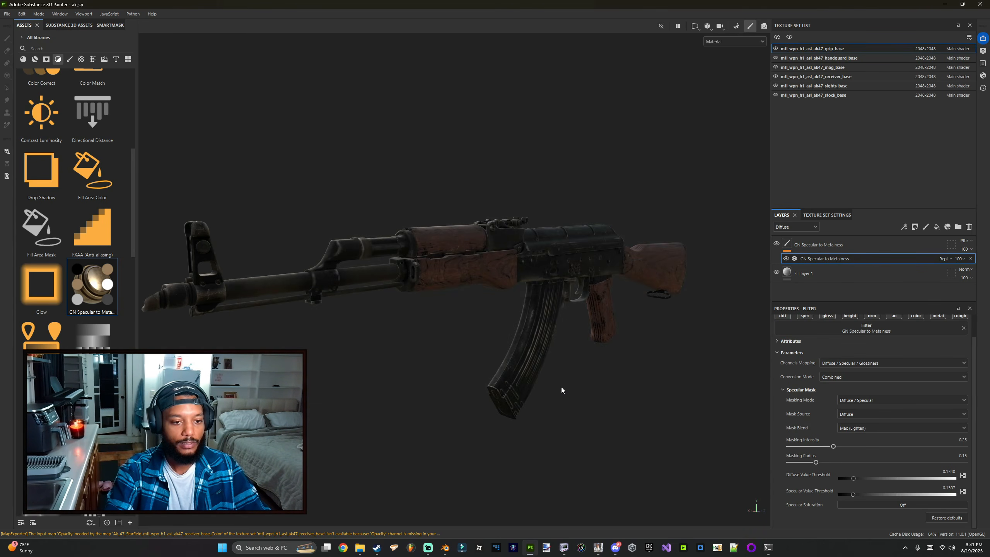
left_click(982, 7)
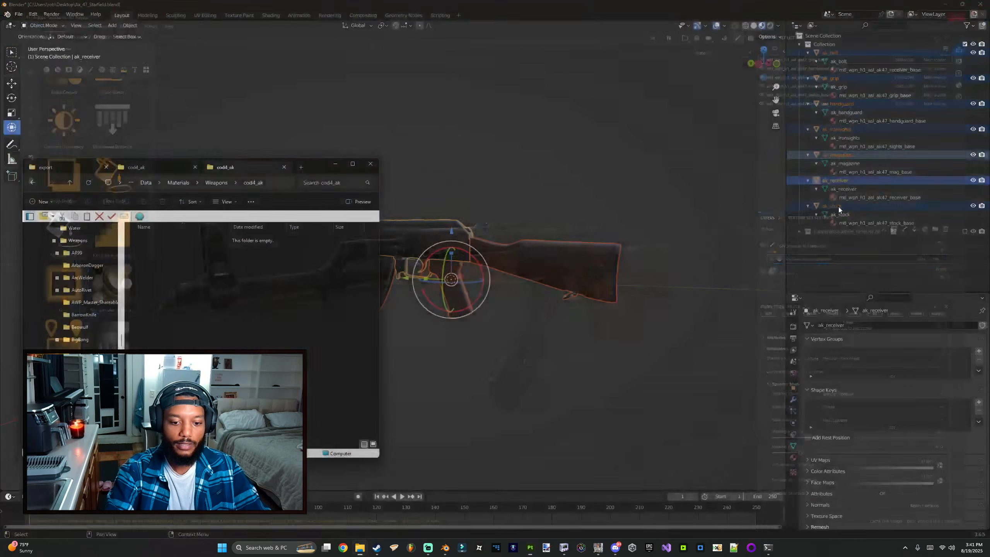
right_click(374, 549)
left_click(373, 338)
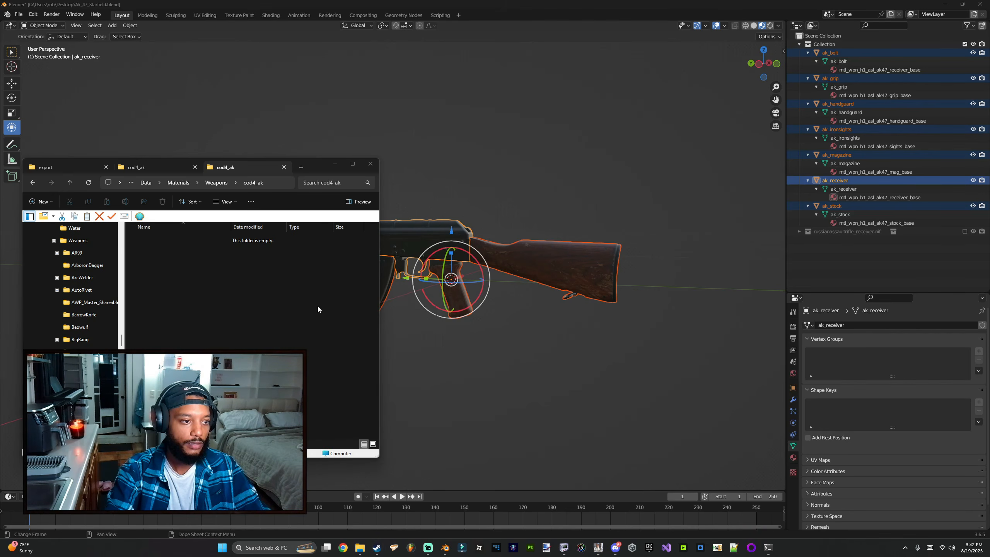
left_click(944, 4)
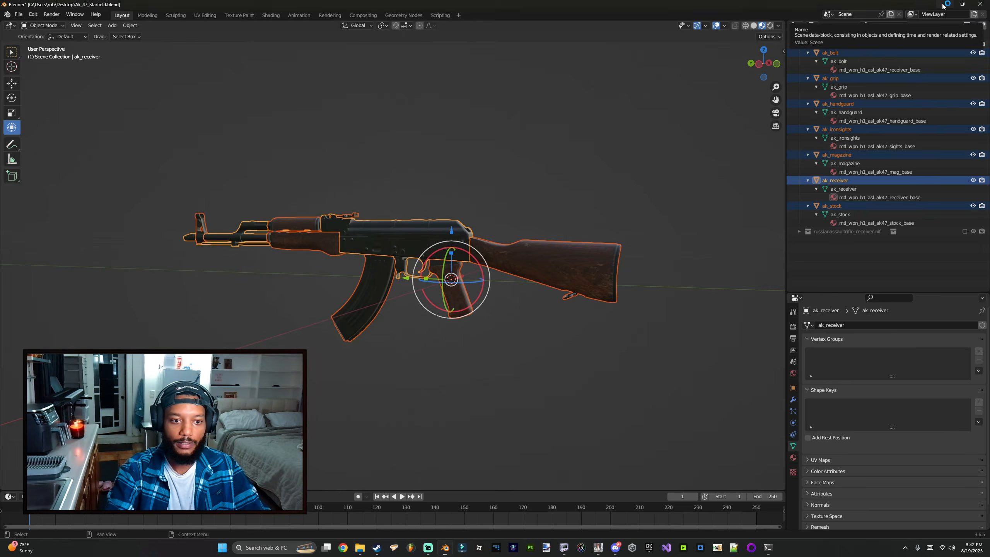
left_click(563, 549)
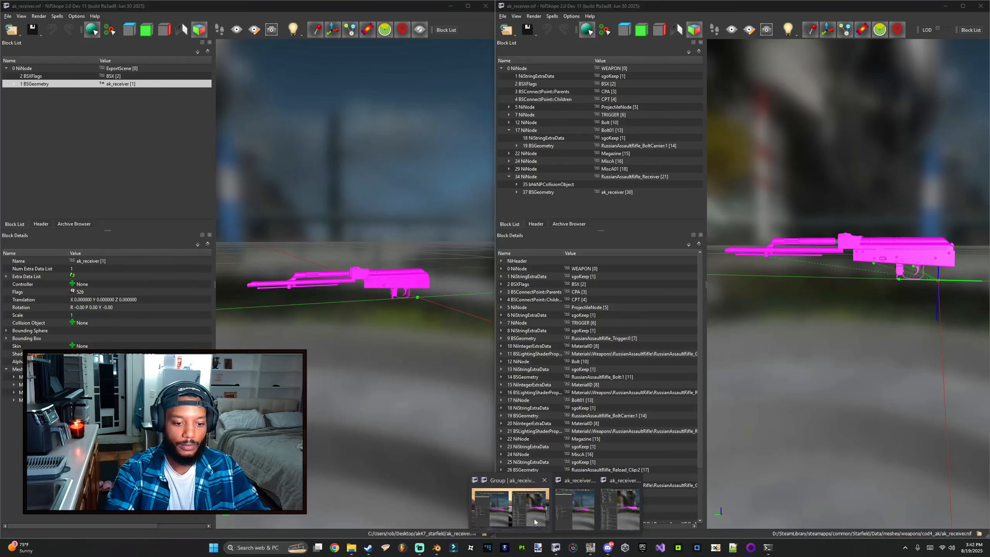
left_click_drag(855, 390, 855, 393)
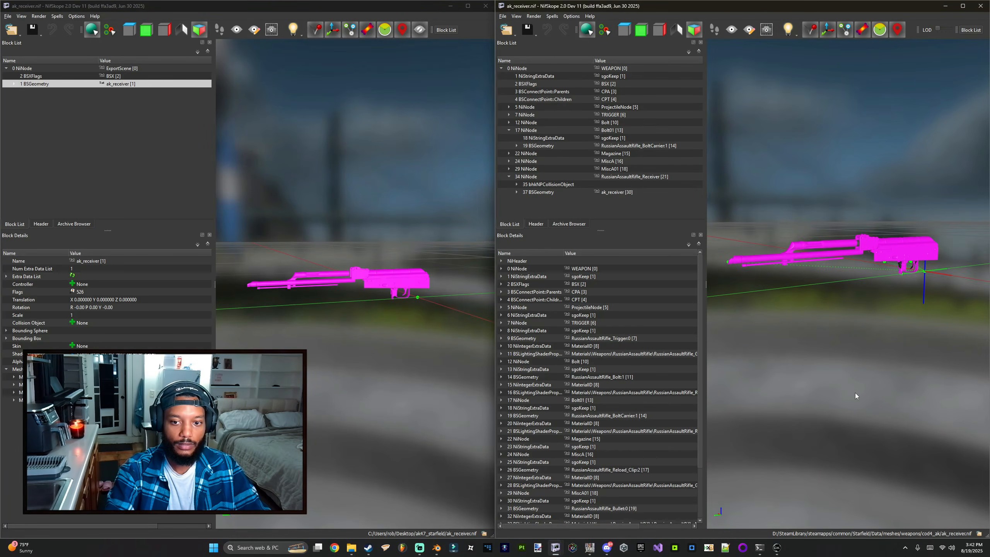
left_click(944, 6)
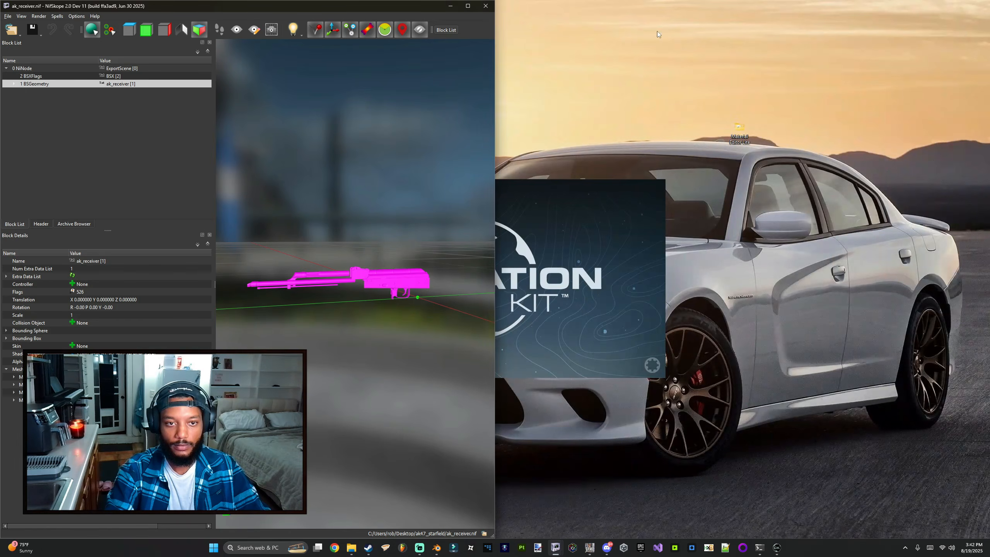
left_click(451, 6)
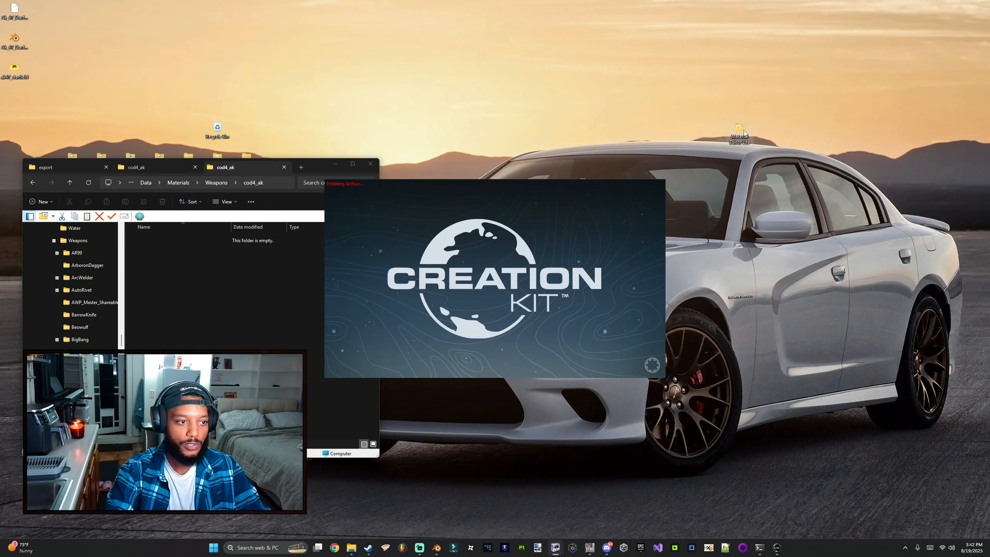
Step: Open the Material Editor Lite folder on the desktop and launch Standard1LayerLite
double_click(743, 132)
left_click_drag(311, 180, 747, 115)
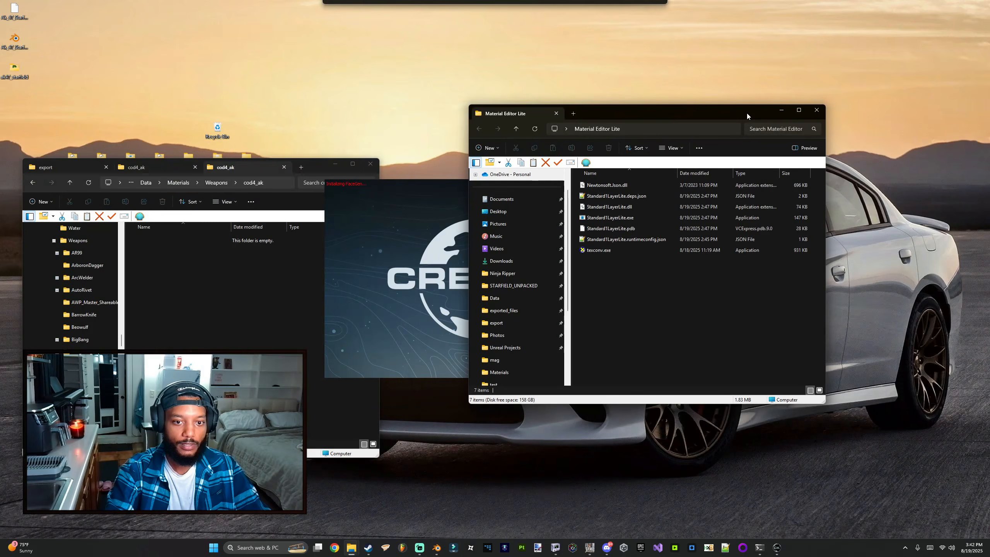
double_click(612, 218)
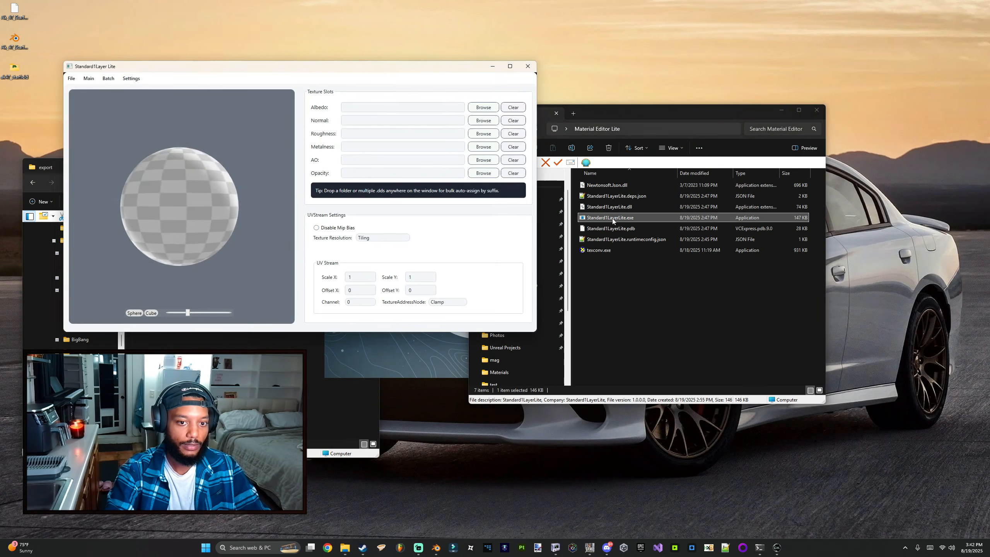
left_click_drag(382, 72, 683, 55)
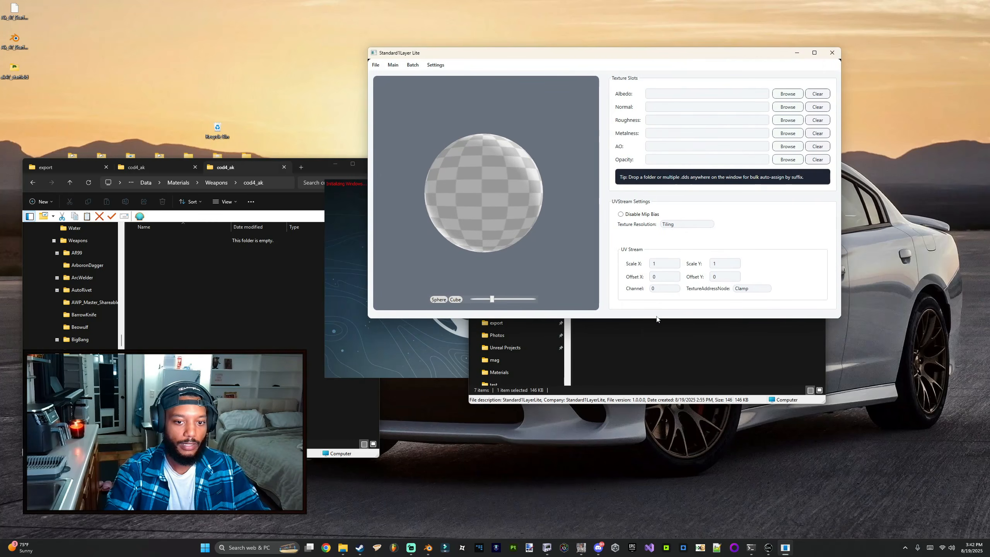
left_click(634, 364)
left_click(573, 113)
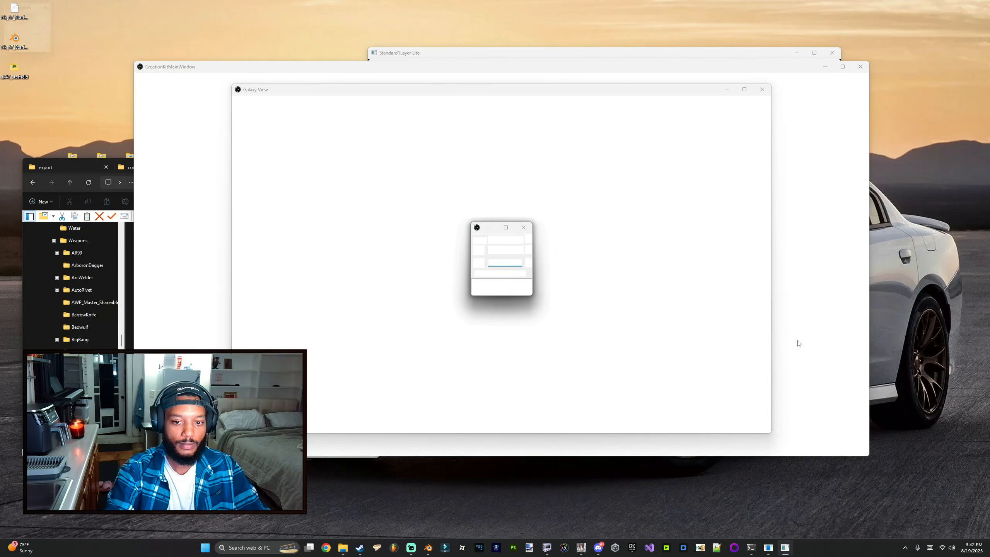
left_click(801, 57)
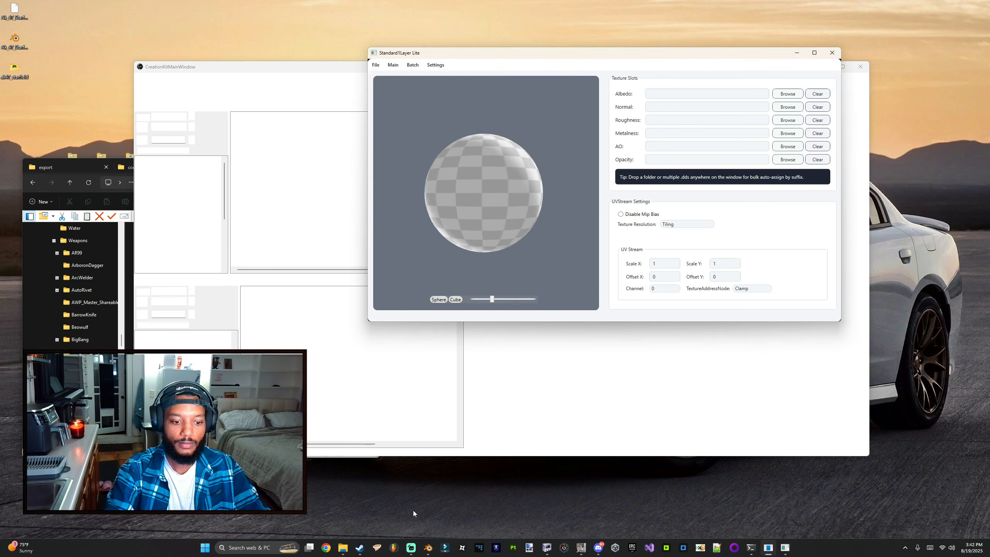
Step: Switch the material editor to Batch mode and open the Substance Painter export folder in File Explorer
mouse_move(342, 547)
left_click(358, 524)
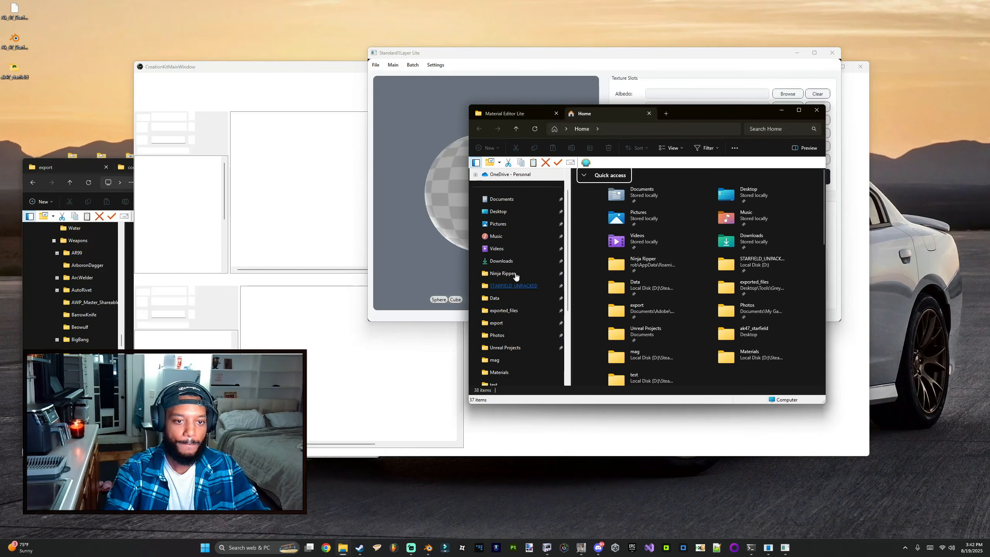
left_click(512, 324)
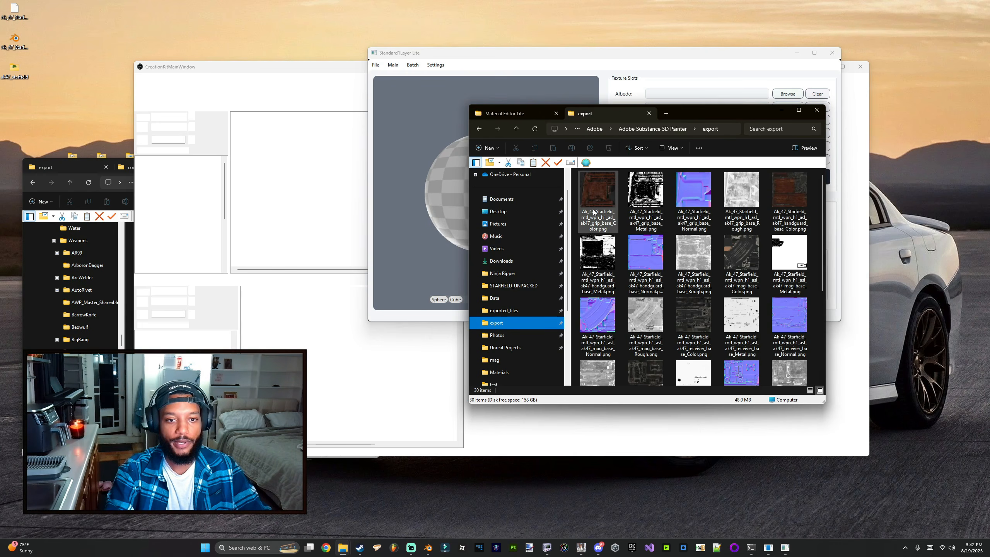
left_click(413, 67)
left_click_drag(427, 55, 261, 57)
left_click(682, 113)
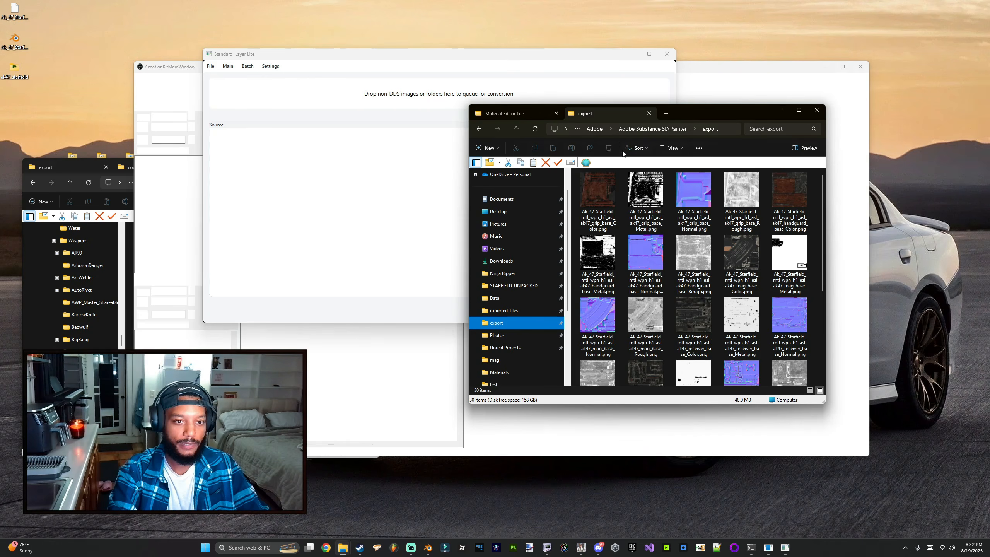
Step: Queue all exported PNG textures for batch DDS conversion
left_click(583, 200)
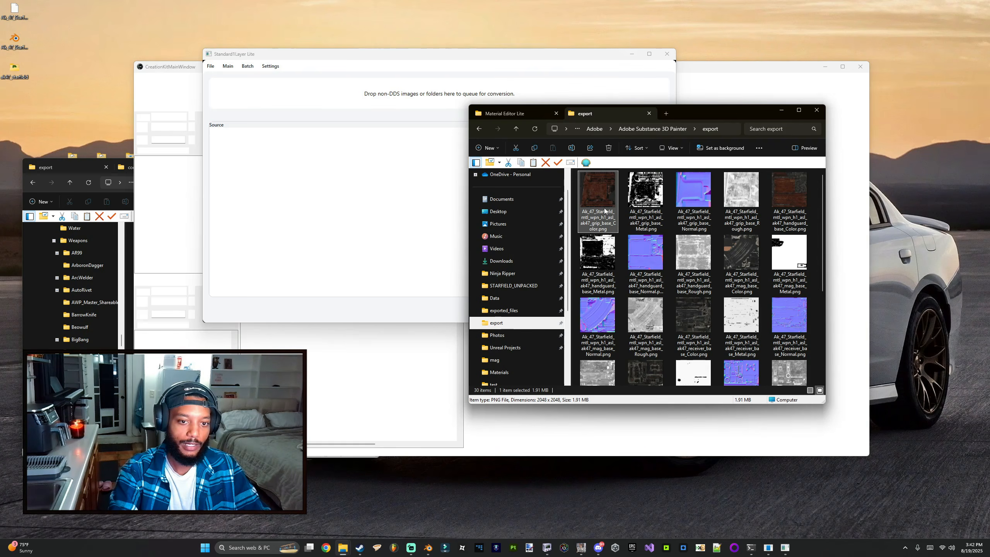
key("ctrl+a")
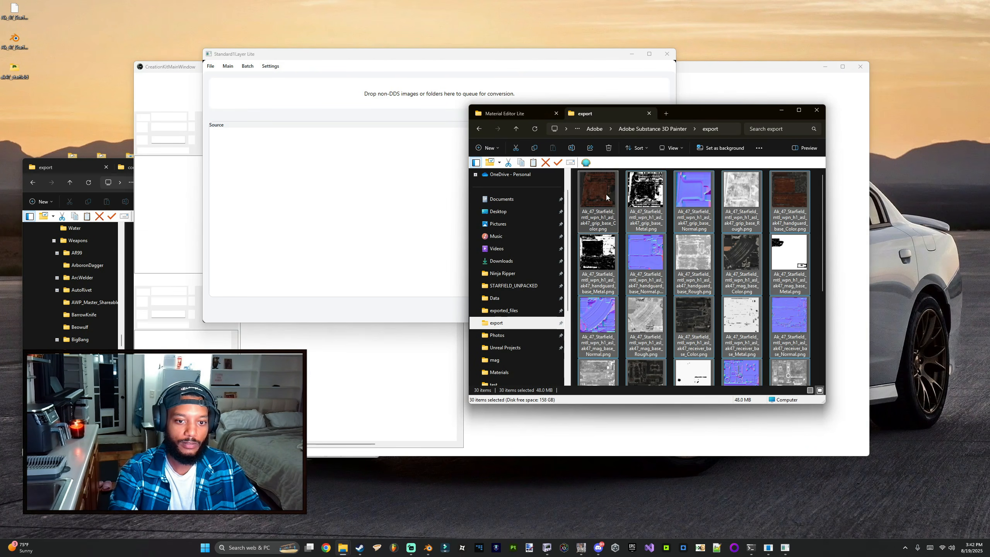
left_click_drag(608, 202, 374, 195)
Step: Set the batch output folder to Starfield's Data\textures\weapons\cod4_ak and convert all queued textures
left_click(428, 60)
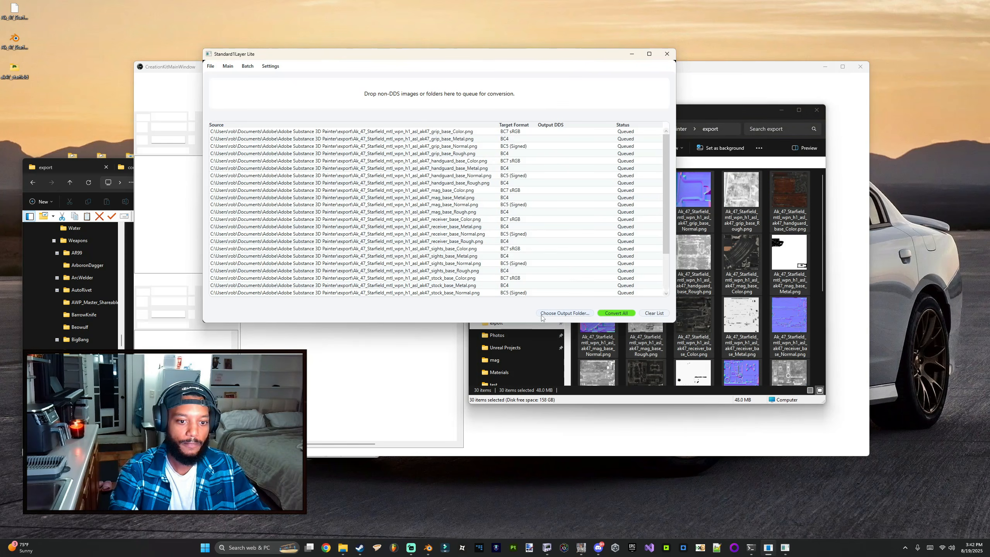
left_click(561, 313)
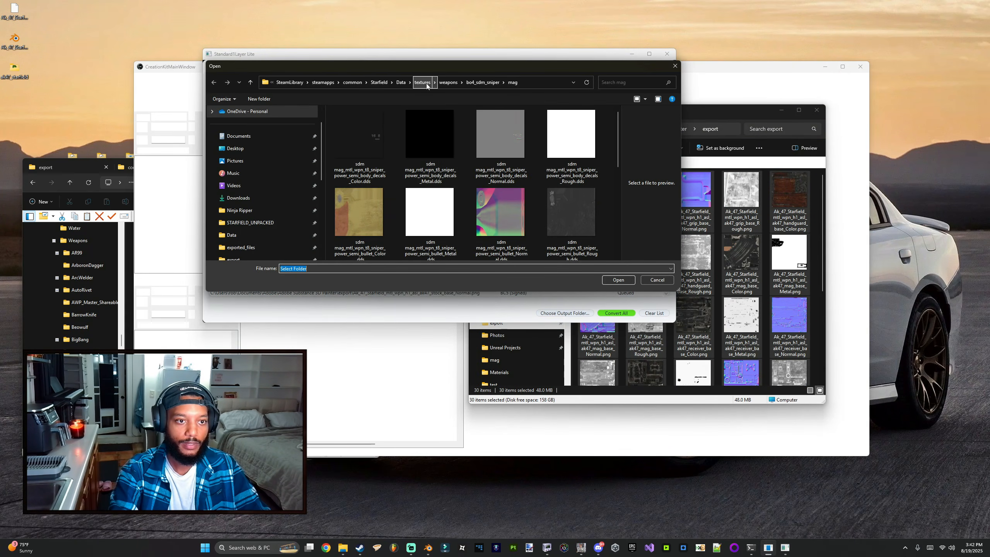
left_click(449, 83)
double_click(358, 123)
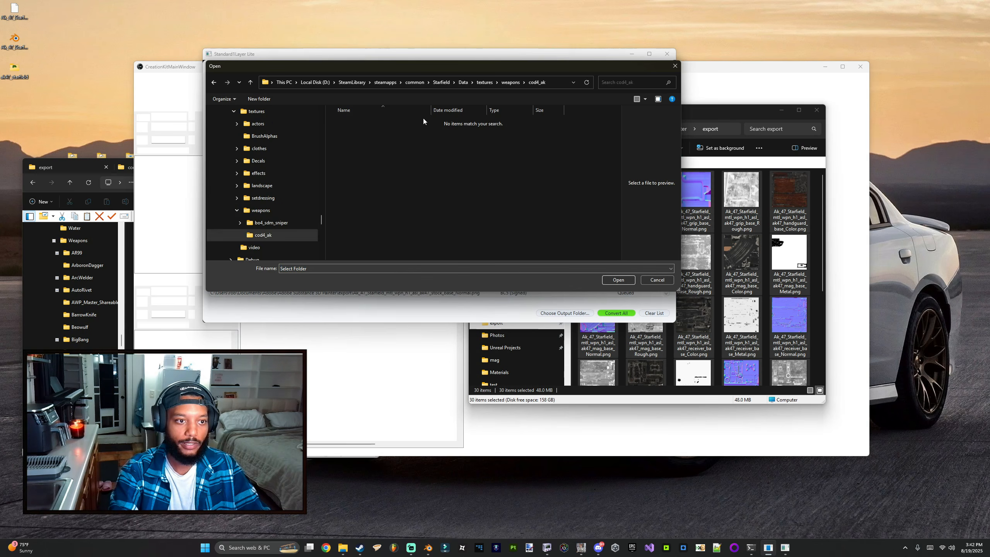
left_click(626, 280)
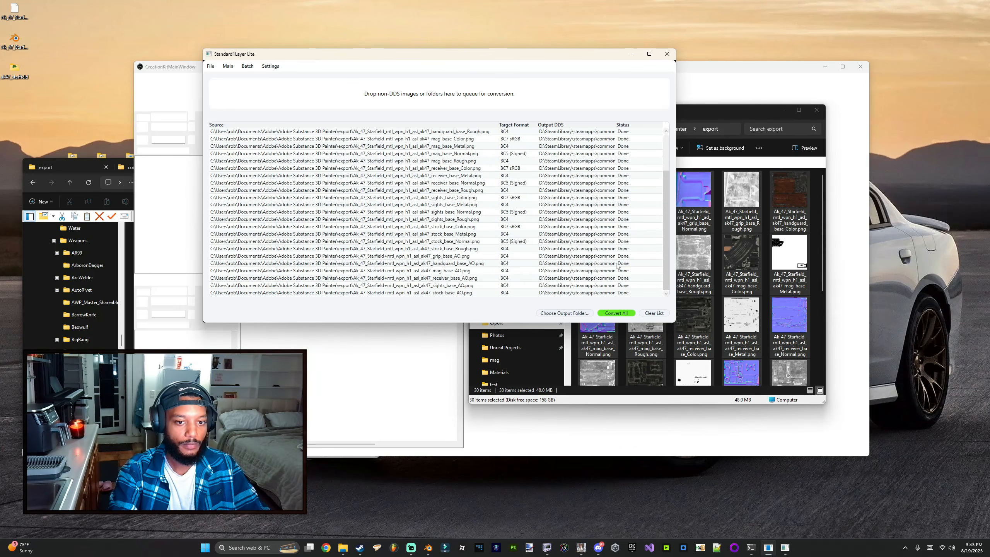
Step: Return to the Main material view and start a new material
scroll(515, 234, "up", 3)
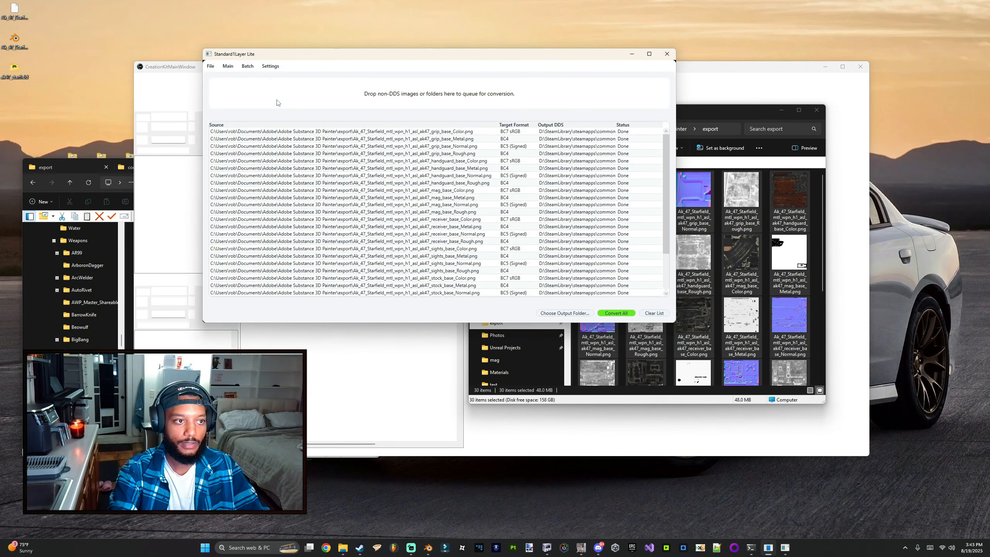
left_click(226, 66)
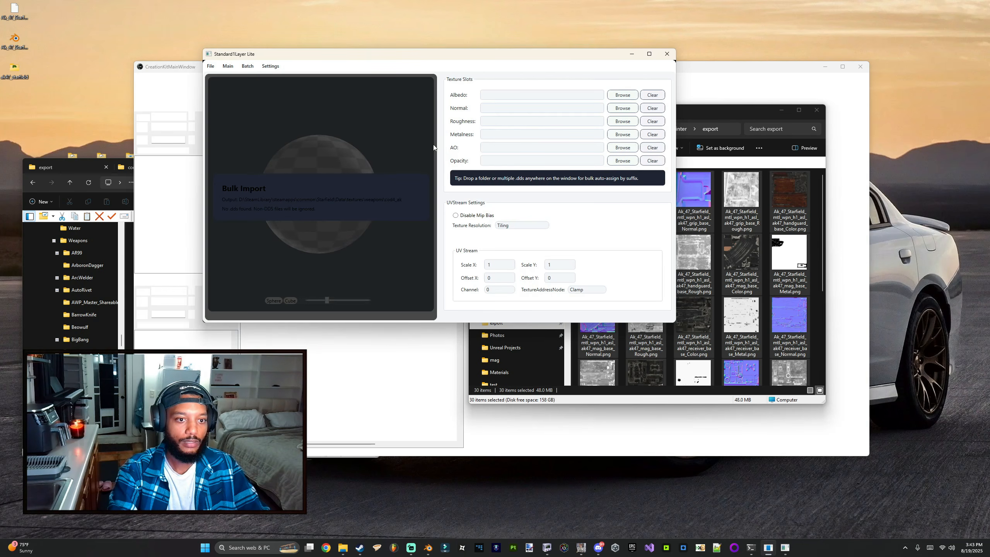
left_click_drag(312, 57, 276, 67)
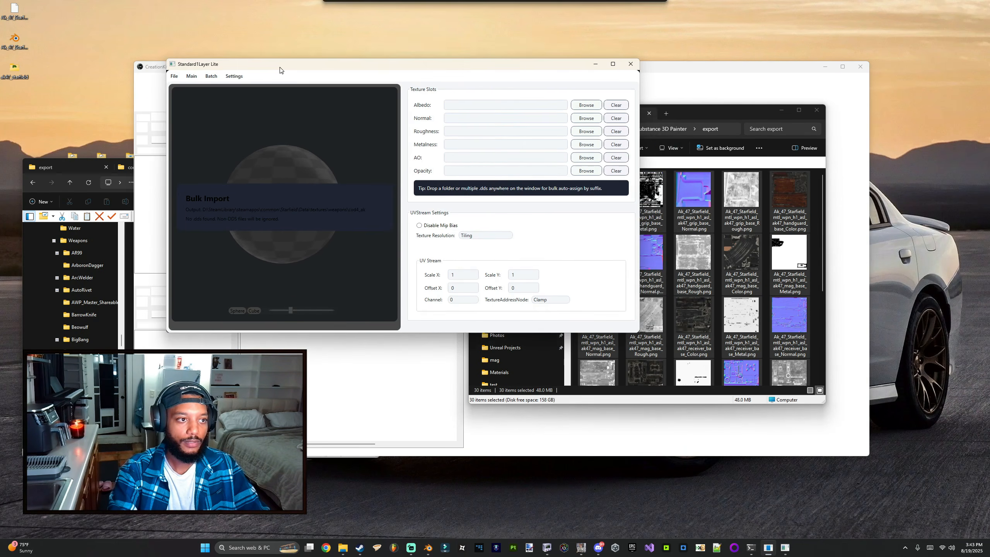
left_click(174, 77)
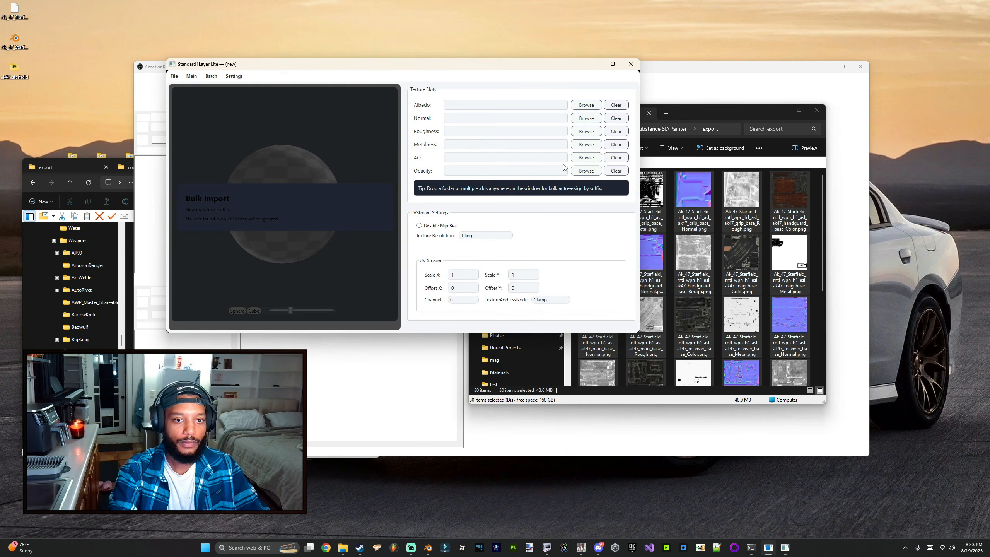
Step: Assign the grip's converted Color, Normal, Rough and Metal DDS files from the cod4_ak folder to the material's texture slots
left_click(695, 114)
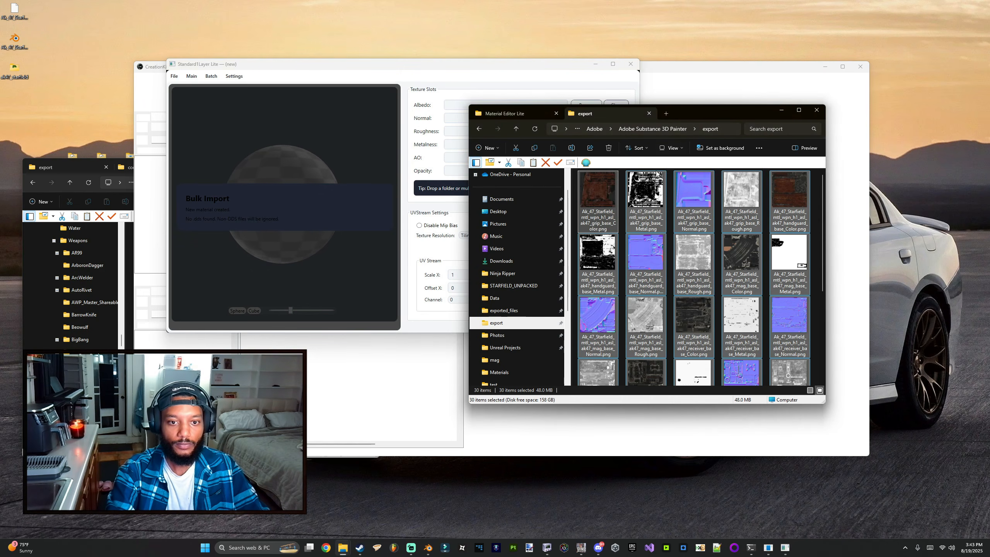
left_click(530, 113)
left_click(610, 115)
left_click(666, 113)
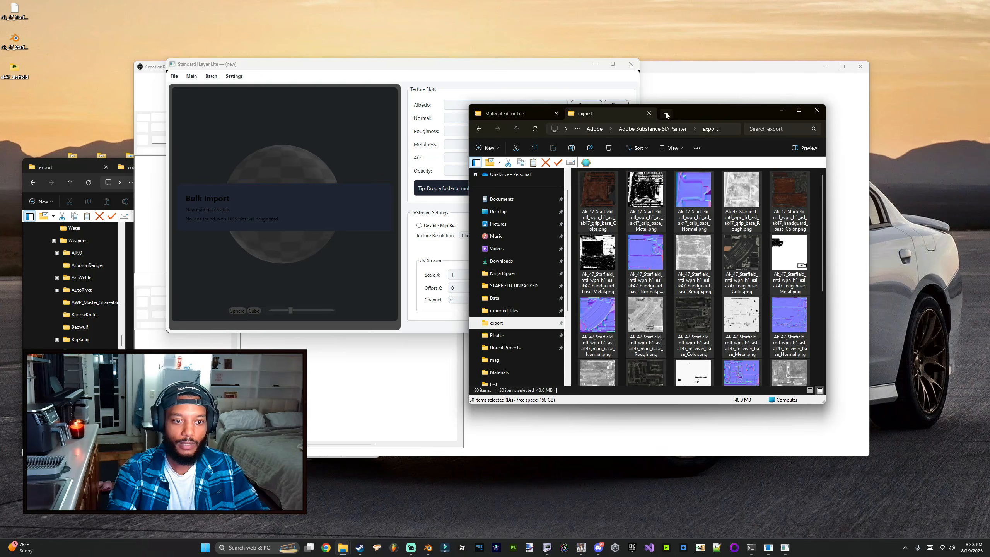
left_click(507, 298)
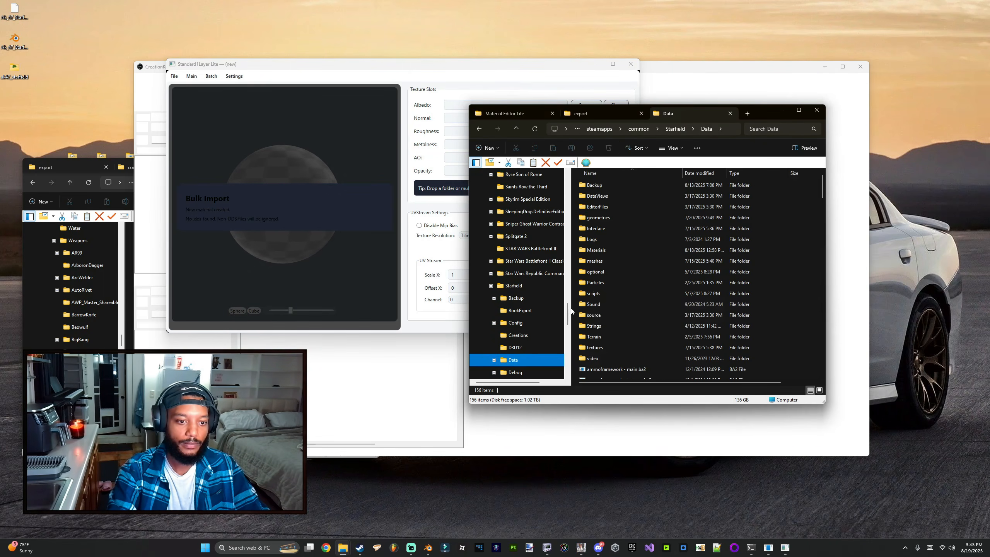
double_click(592, 347)
left_click(594, 261)
double_click(594, 262)
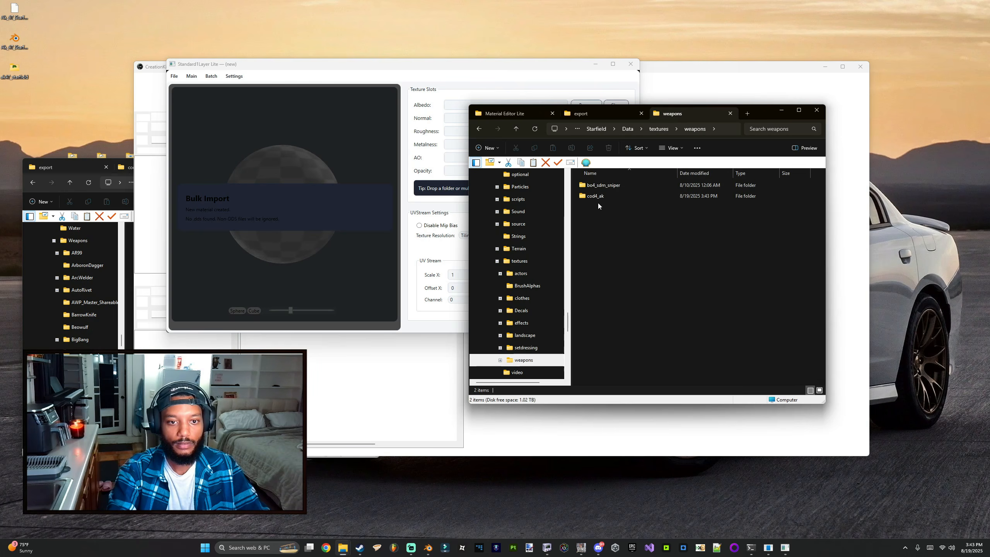
double_click(601, 195)
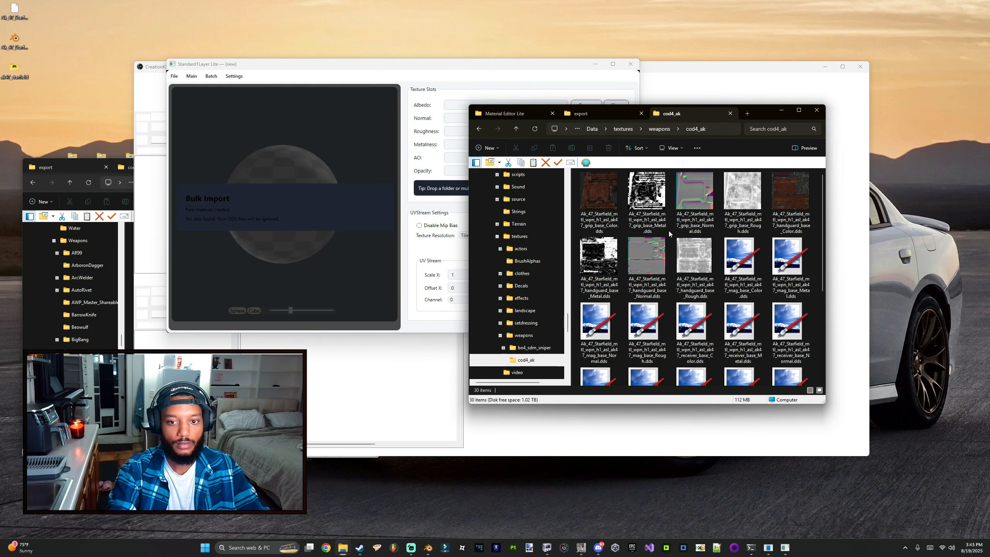
scroll(668, 230, "up", 1, "ctrl")
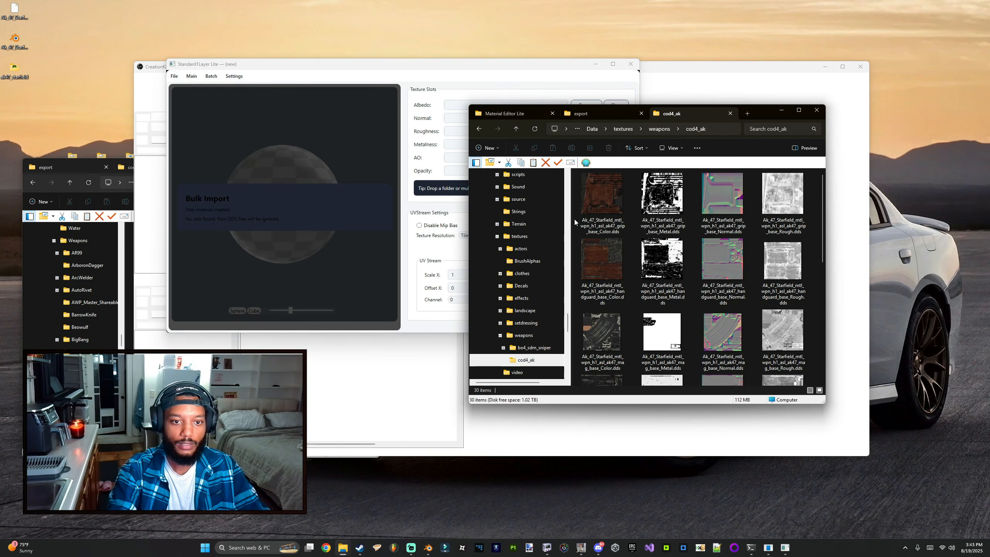
left_click(610, 215)
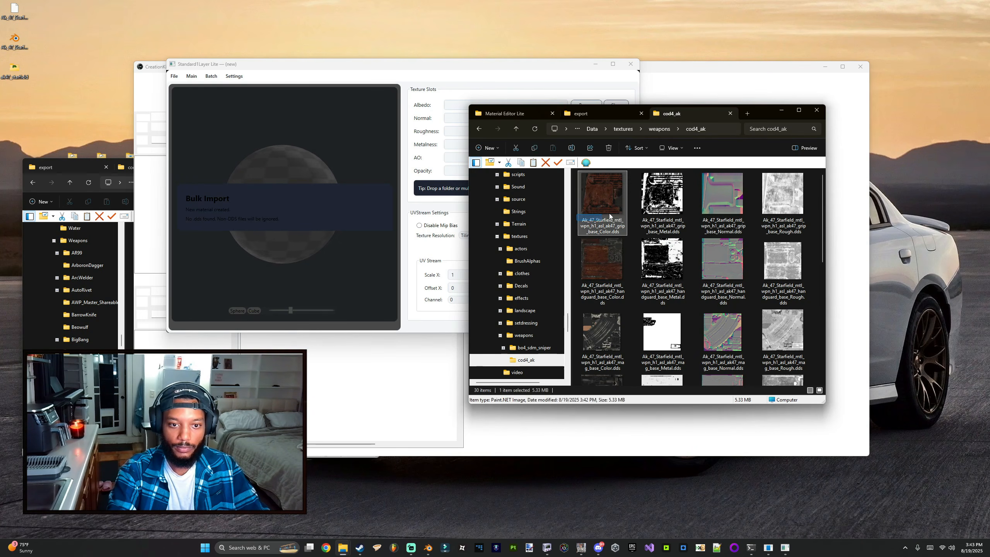
left_click(782, 198, "shift")
left_click_drag(603, 204, 429, 136)
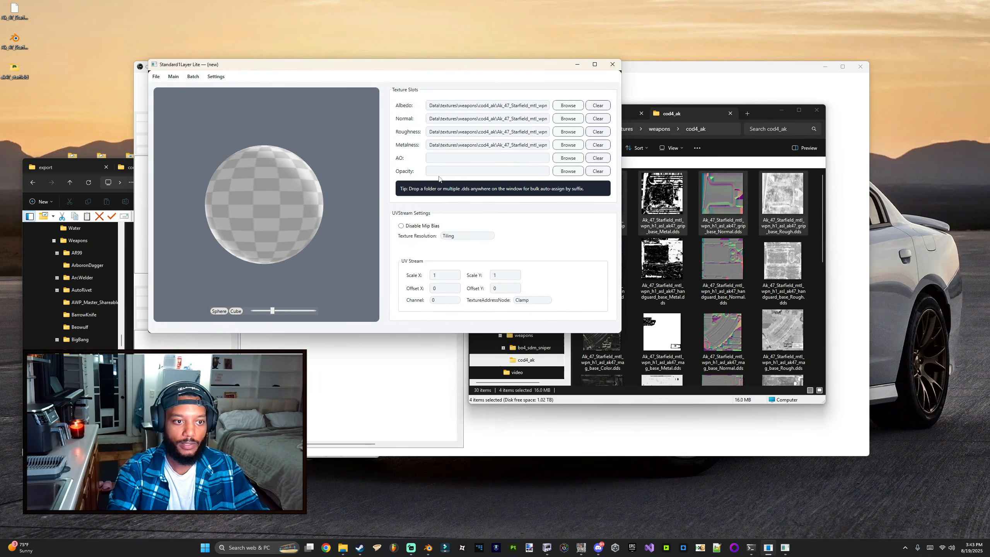
Step: Add the grip's AO DDS file from the cod4_ak textures folder to the material's AO slot
scroll(689, 277, "down", 5)
left_click(725, 344)
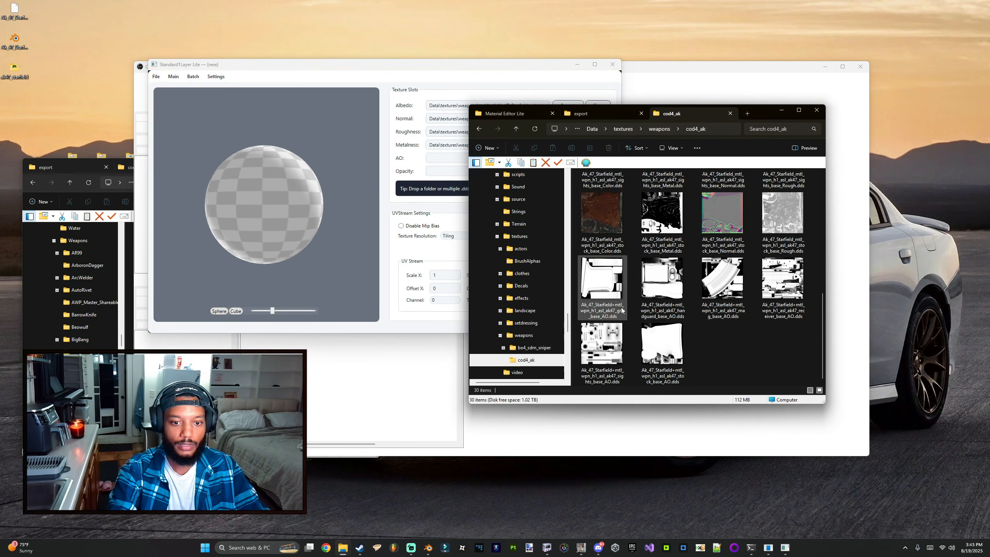
left_click_drag(609, 294, 400, 159)
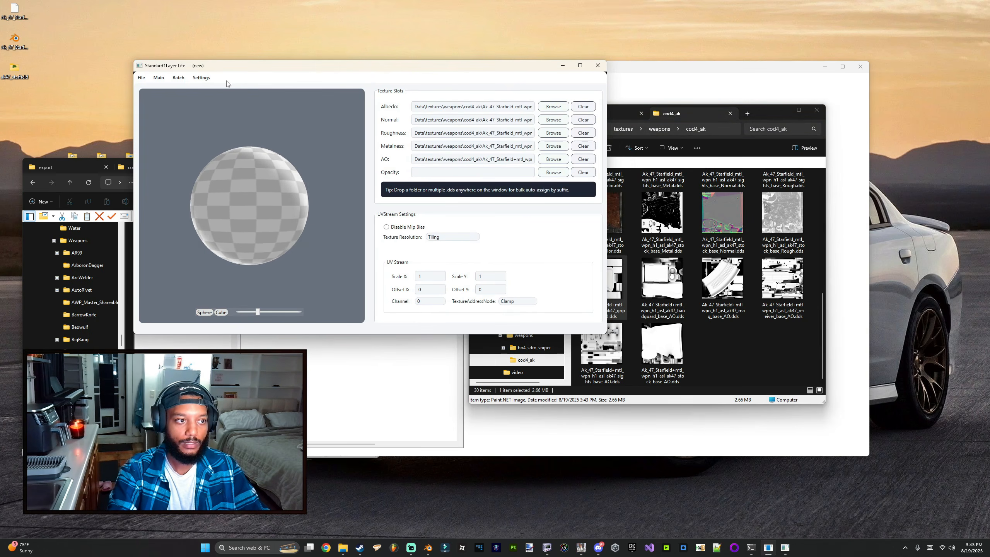
Step: Save the material as ak_grip in Starfield's Data\Materials\Weapons\cod4_ak folder
left_click(142, 77)
left_click(157, 116)
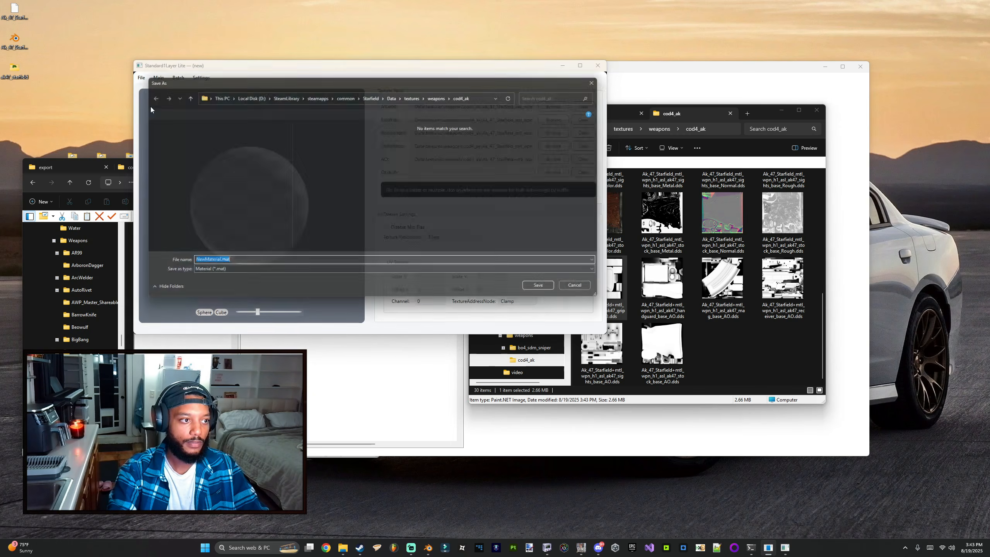
left_click(393, 94)
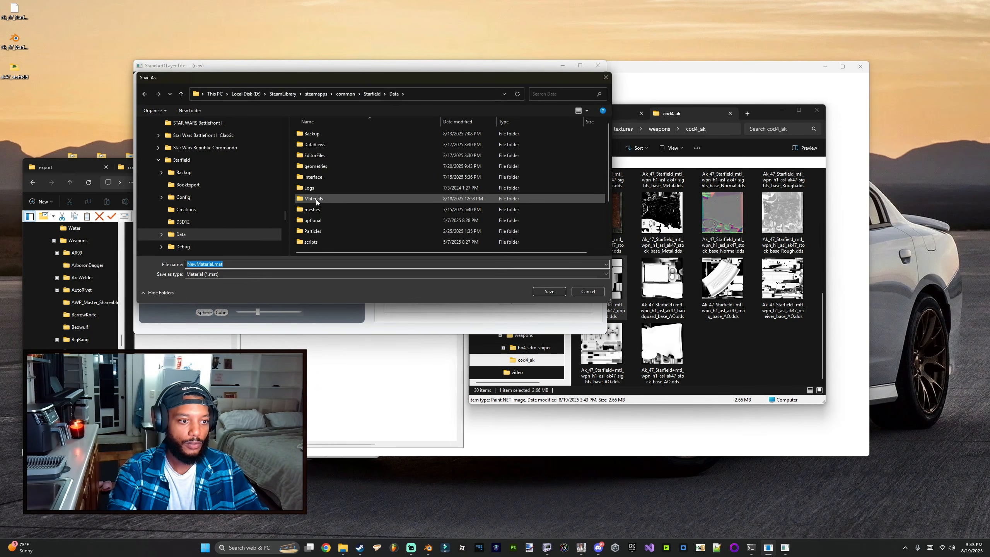
double_click(317, 199)
scroll(324, 194, "down", 10)
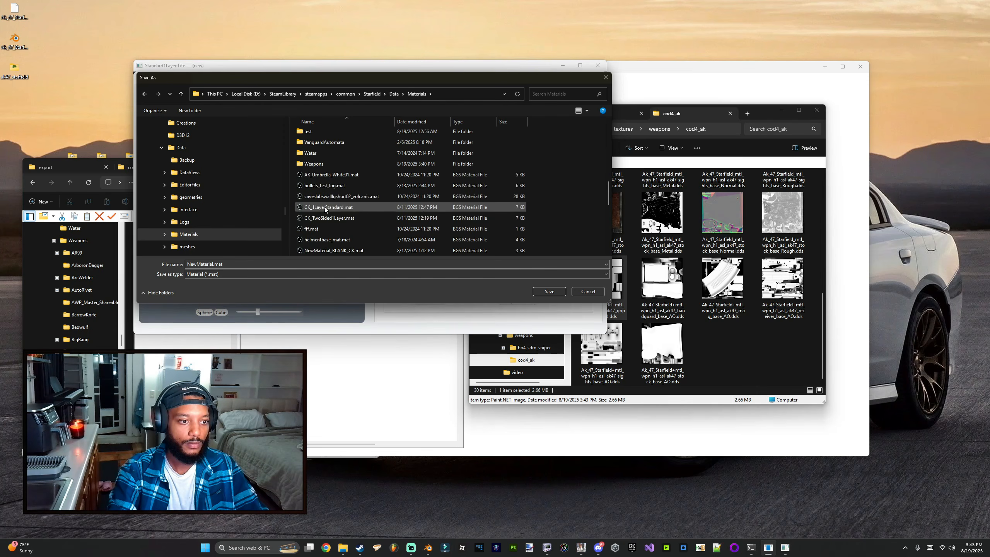
double_click(315, 164)
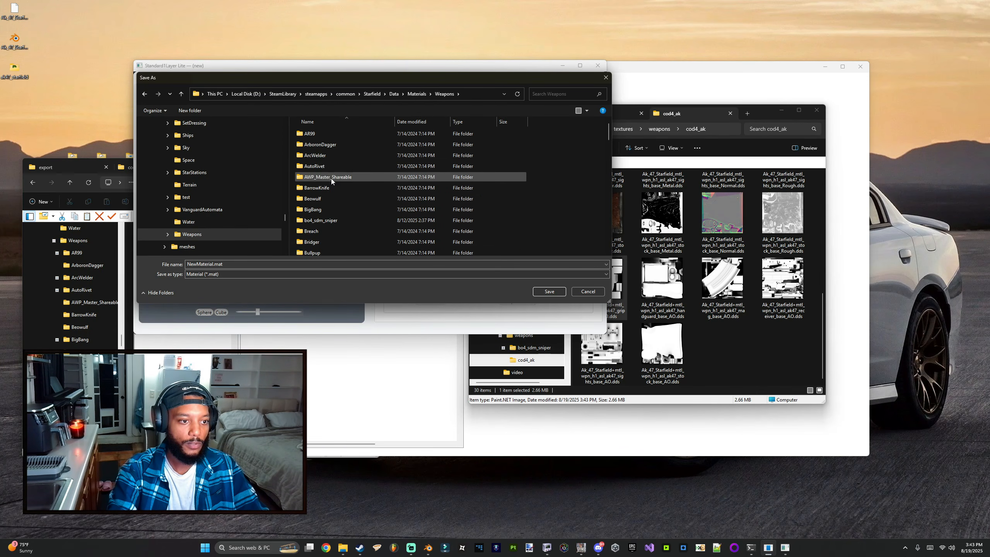
double_click(312, 250)
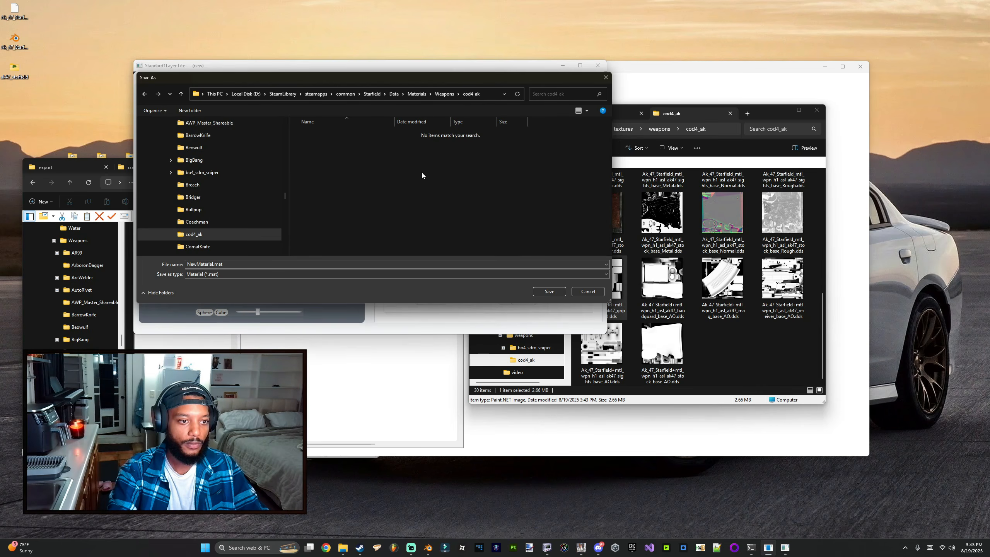
left_click(239, 265)
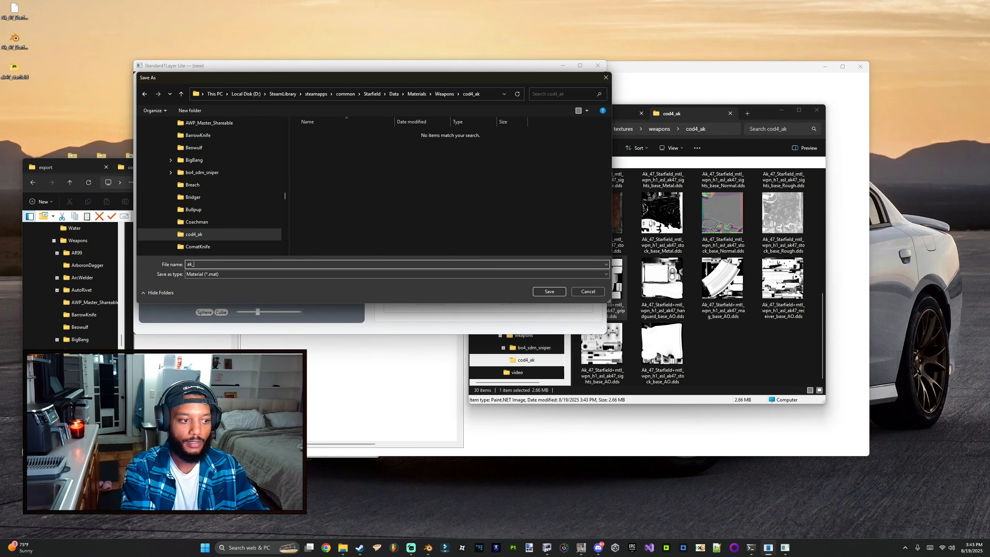
type("ak_grip")
key("Return")
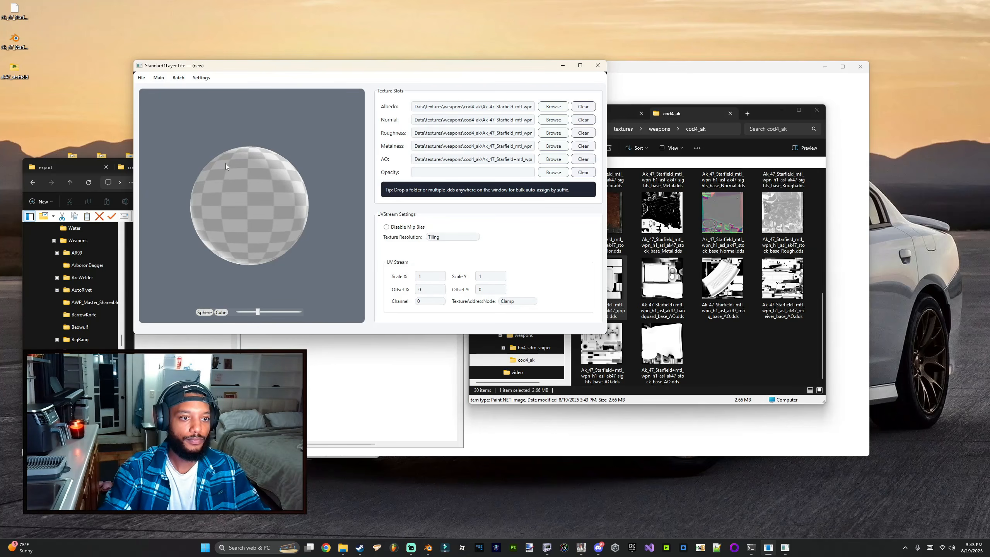
Step: Browse to Data\Materials\Weapons\cod4_ak in a new file explorer tab to locate the saved material
left_click(780, 110)
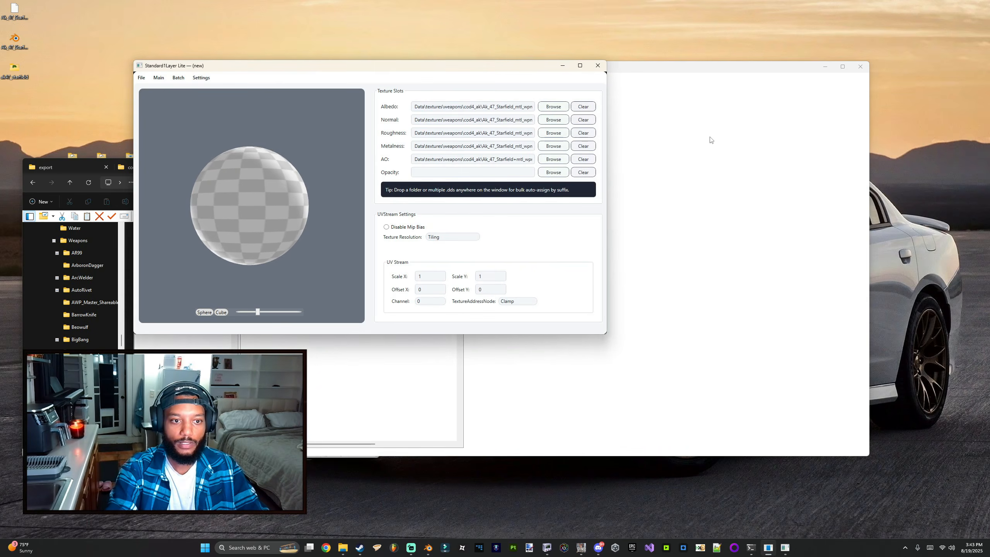
key("alt+Tab")
left_click(747, 113)
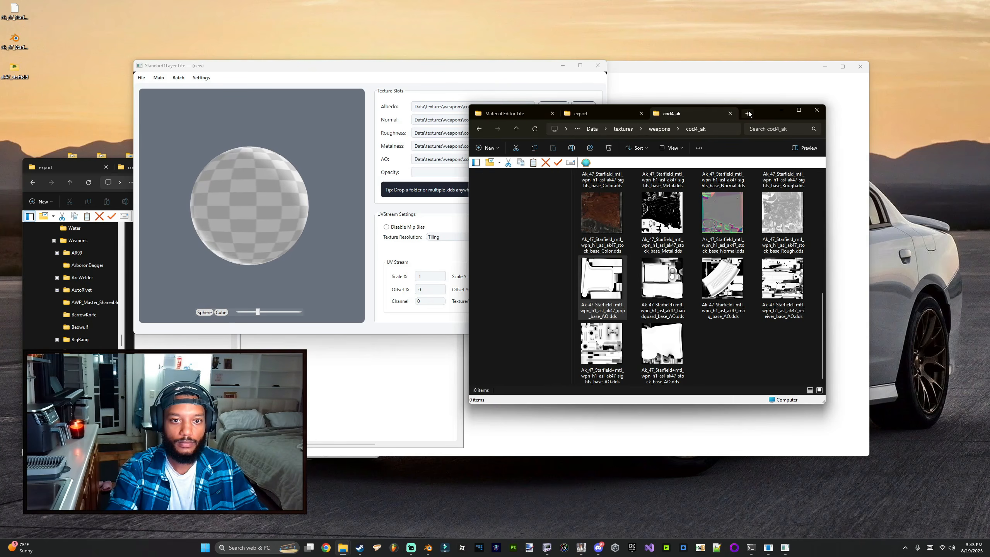
left_click(498, 372)
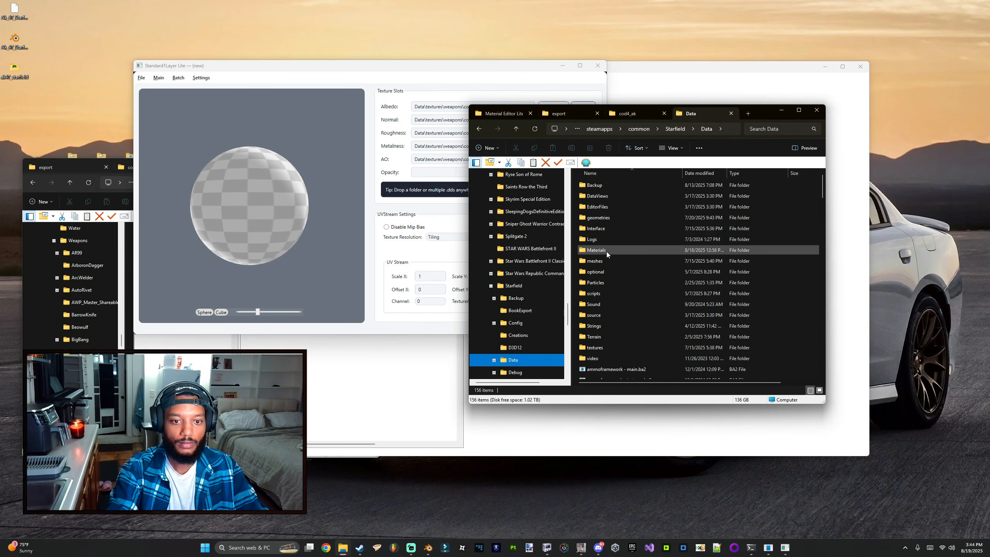
scroll(600, 325, "down", 6)
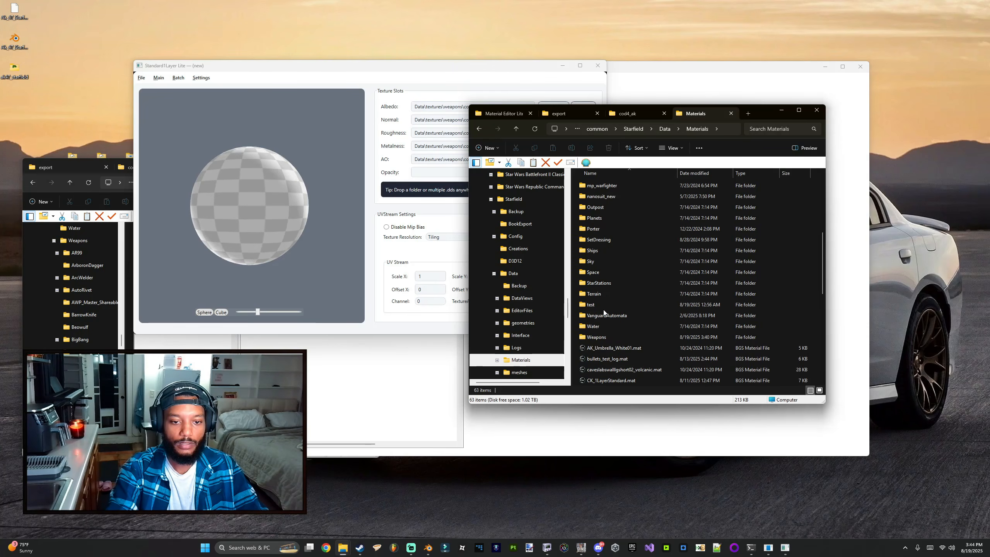
left_click(591, 338)
double_click(591, 338)
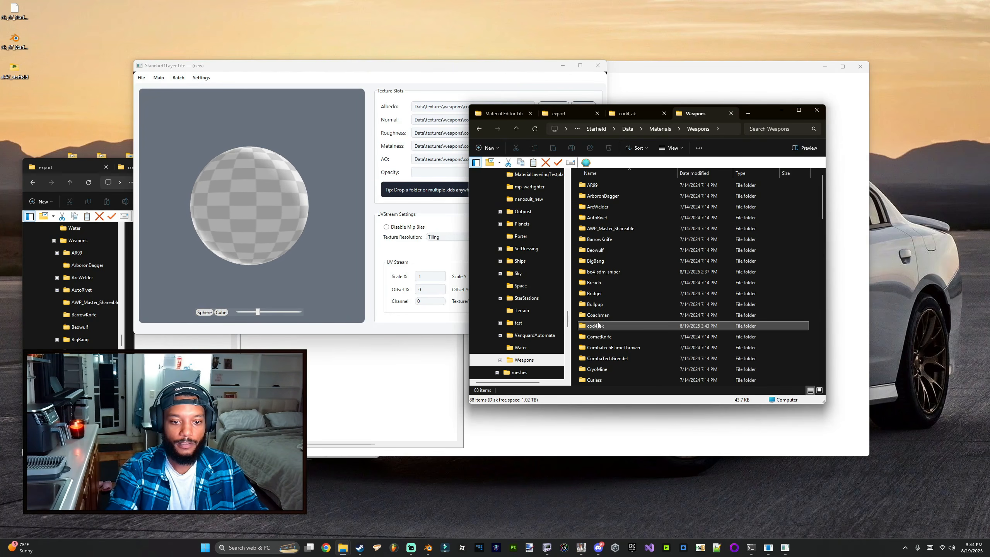
double_click(596, 327)
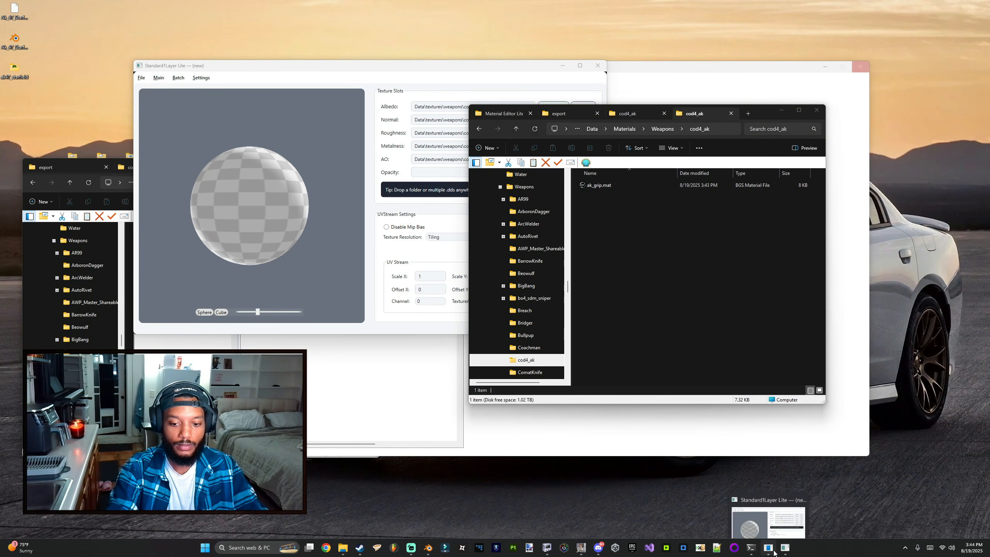
left_click(787, 550)
left_click(786, 550)
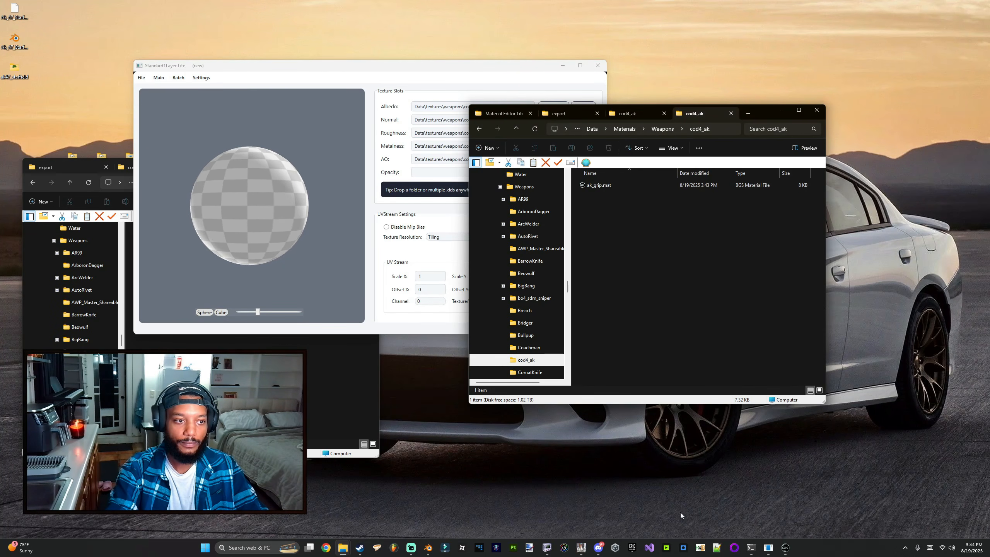
left_click(715, 551)
key("alt+Tab")
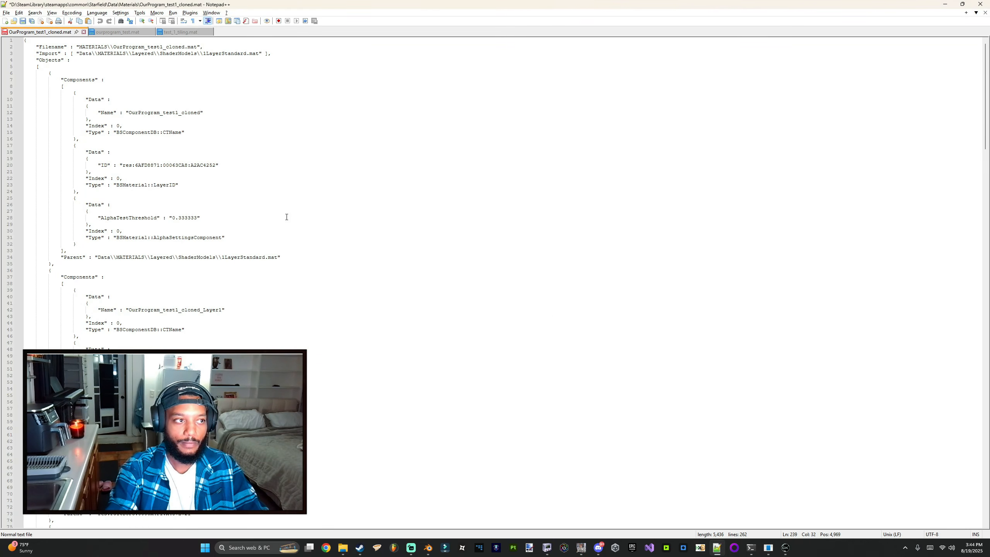
Step: Open ak_grip.mat in Notepad++ and review its texture file paths, then close Notepad++
key("ctrl+w")
left_click(526, 303)
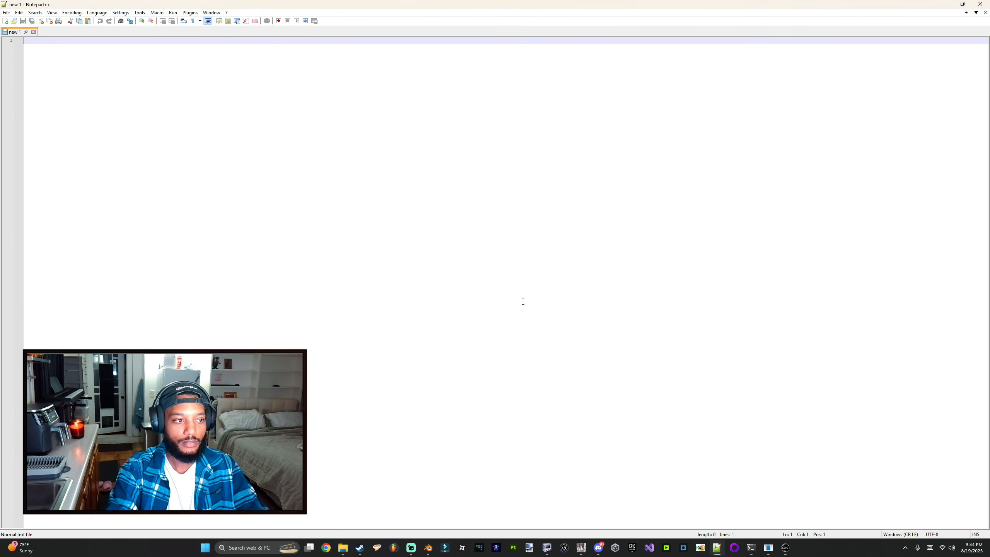
key("ctrl+o")
double_click(599, 183)
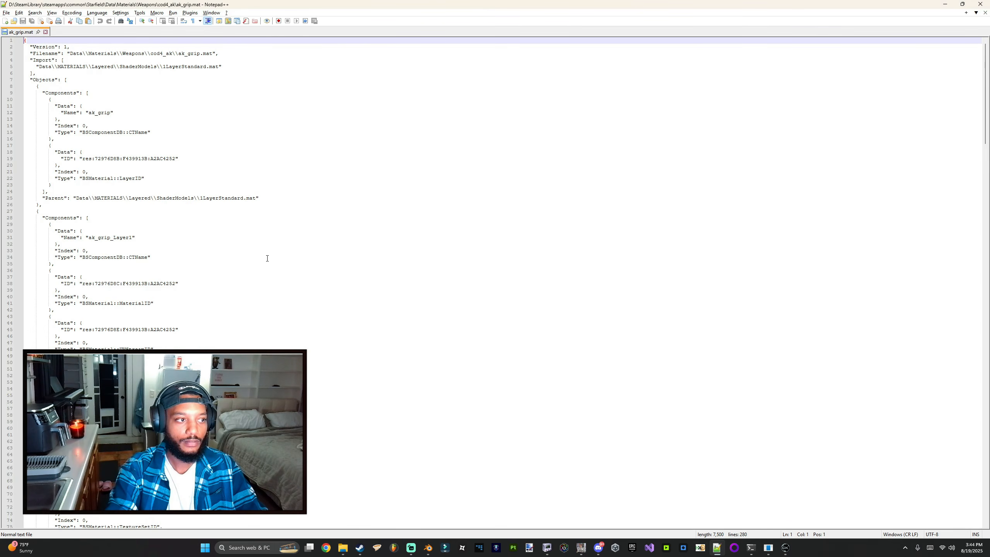
scroll(207, 289, "down", 20)
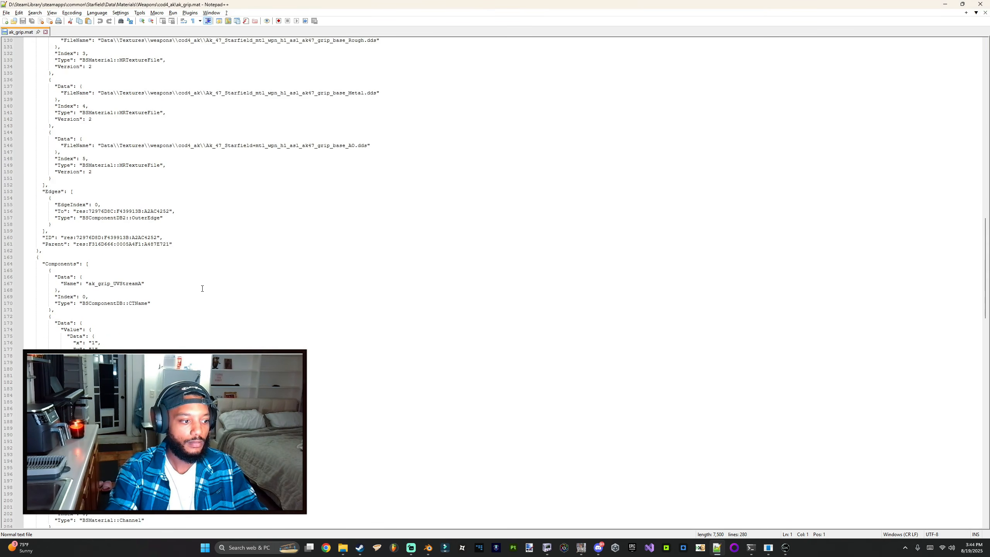
scroll(201, 287, "down", 20)
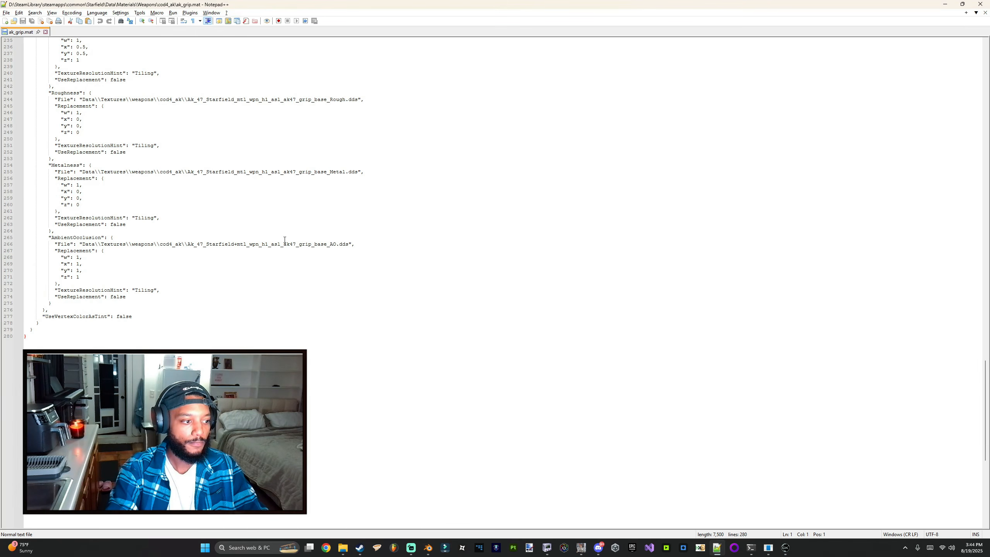
left_click(980, 4)
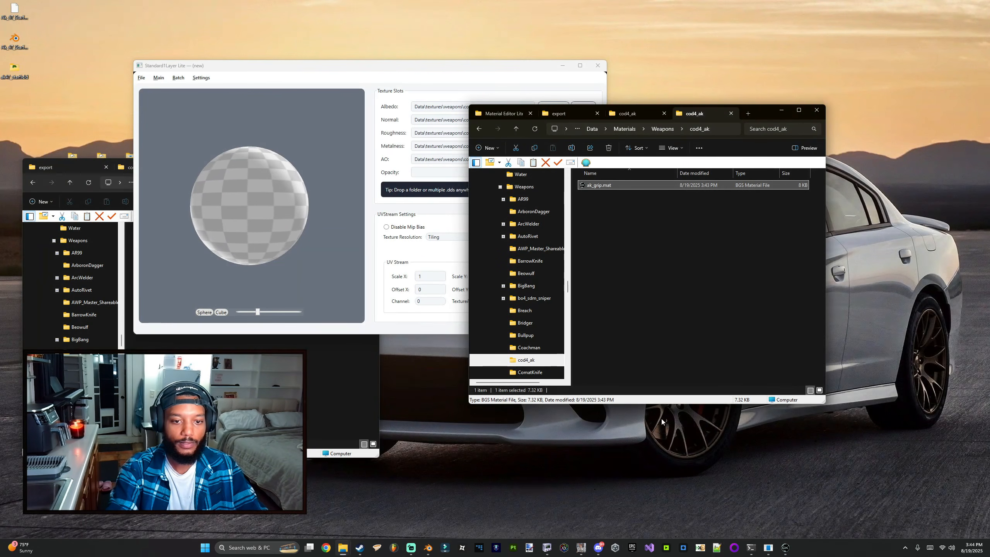
Step: Start a new material and assign the handguard's Color, Metal, Normal, Rough and AO DDS files to it
left_click(636, 112)
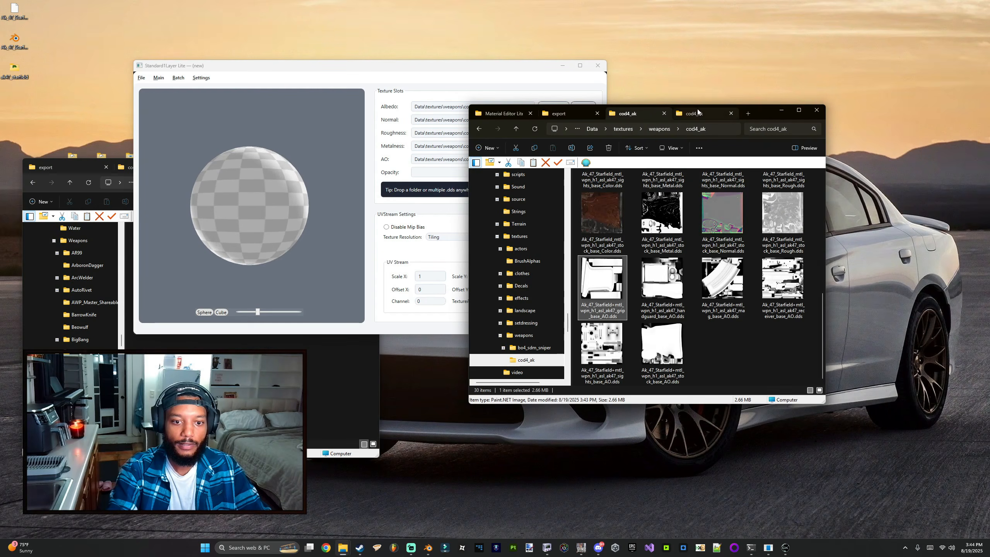
left_click(690, 113)
left_click(141, 78)
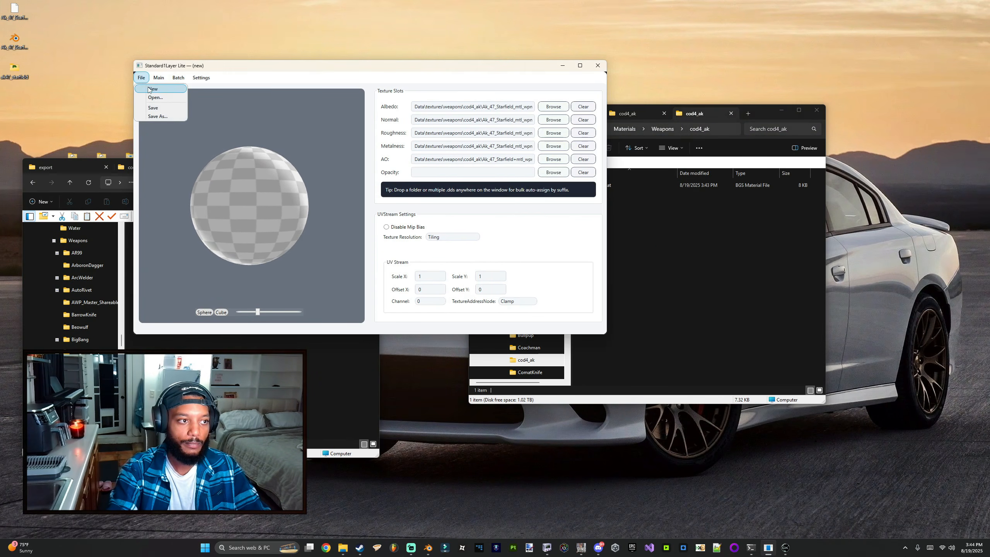
left_click(150, 88)
left_click(627, 113)
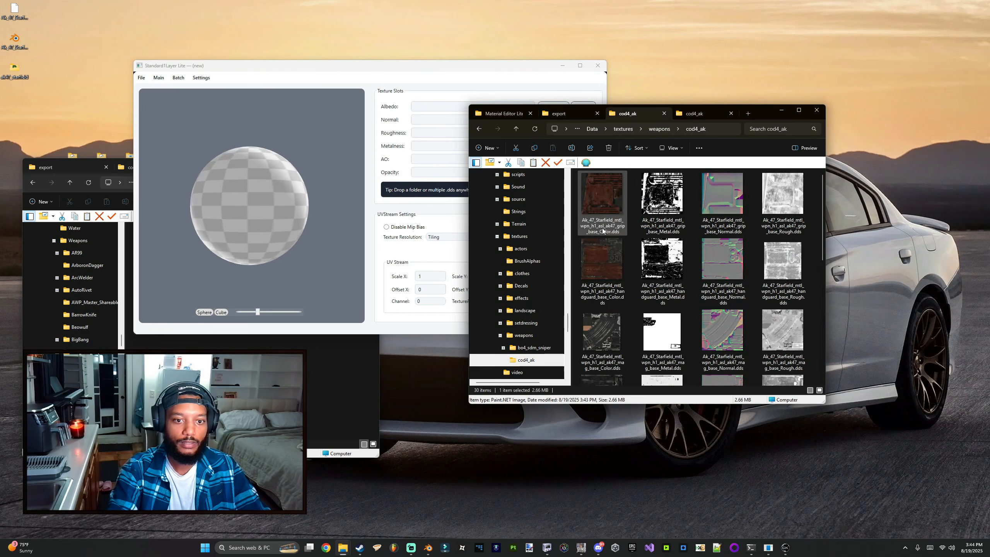
left_click(586, 264)
key("shift+Right")
key("shift+Right")
key("shift+Right")
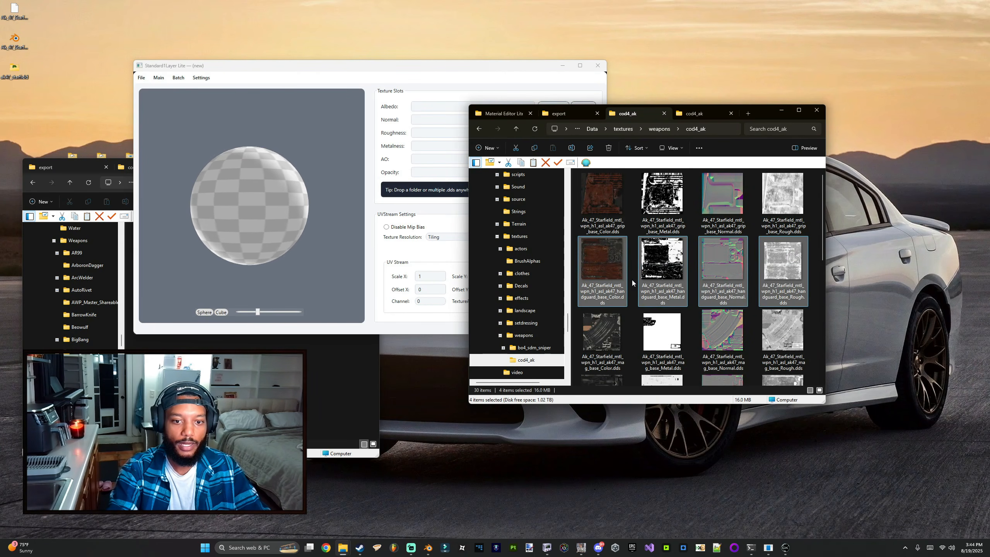
left_click_drag(632, 280, 374, 200)
scroll(662, 294, "down", 5)
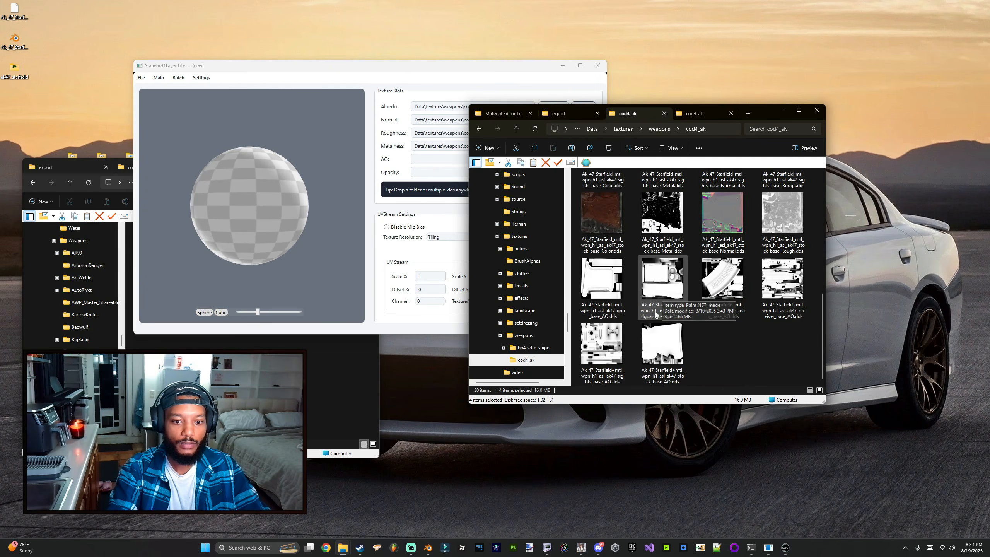
left_click_drag(674, 308, 337, 151)
left_click(257, 207)
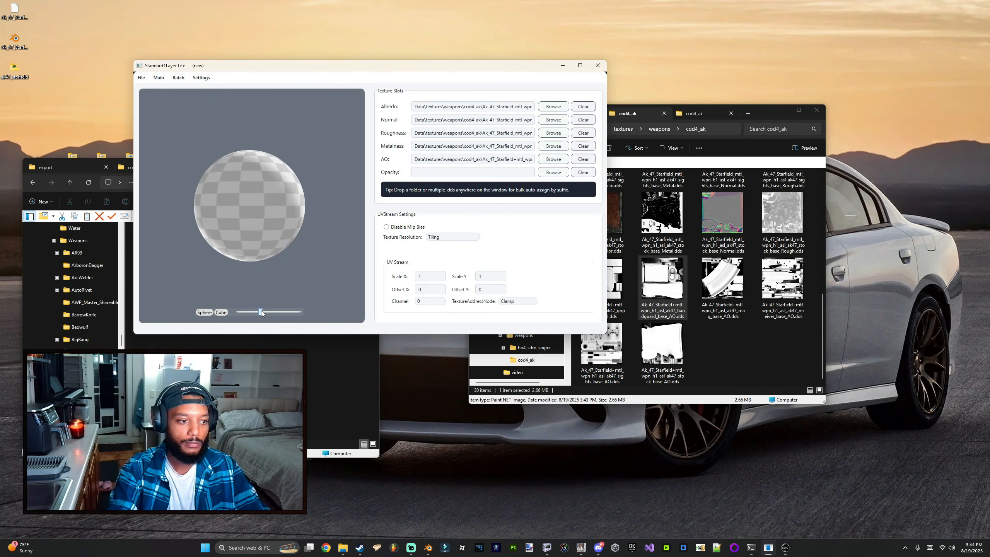
Step: Save the material as ak_handguard in the cod4_ak materials folder
left_click_drag(258, 312, 249, 311)
left_click(141, 77)
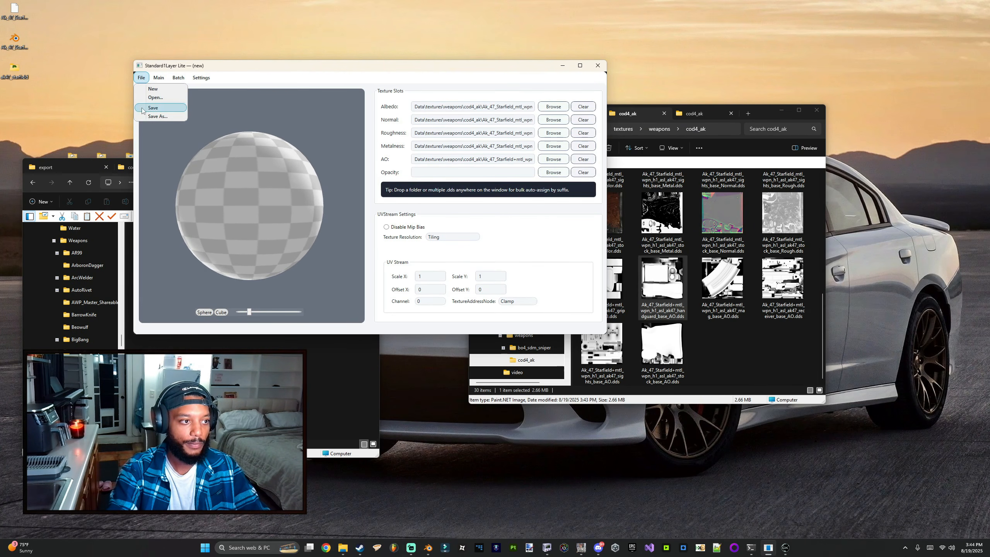
left_click(160, 117)
type("ak_")
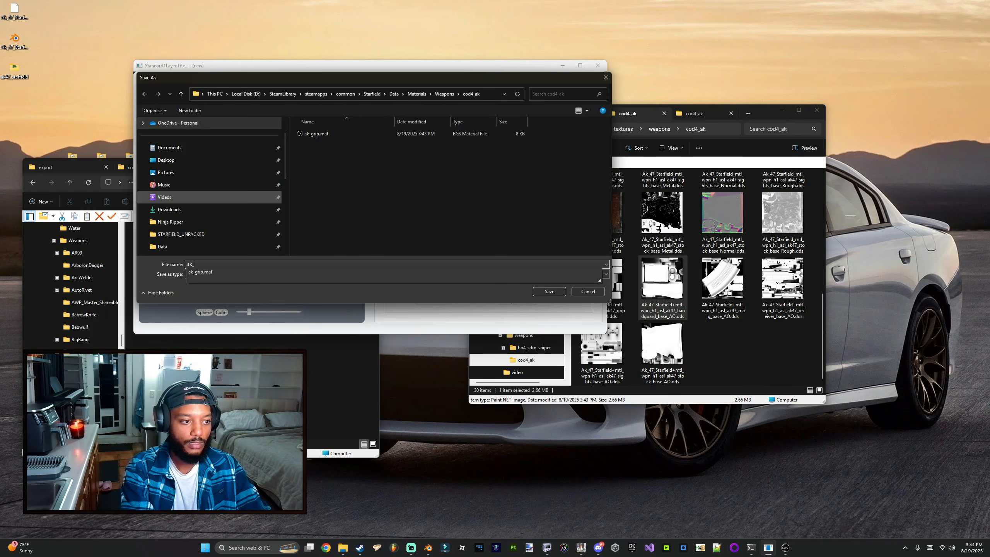
type("handguard")
key("Return")
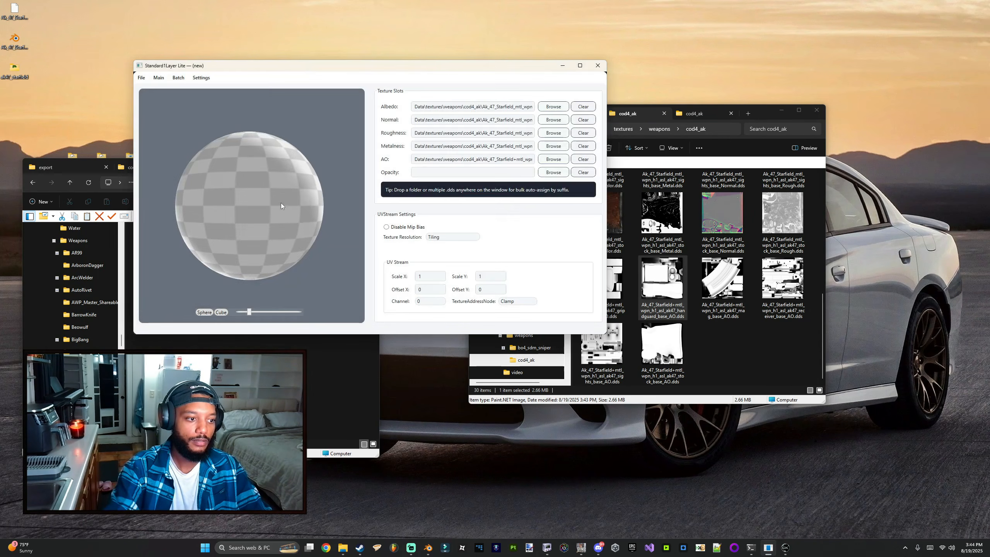
Step: Start another new material and assign the mag's Color, Metal, Normal and Rough DDS files to it
left_click(784, 554)
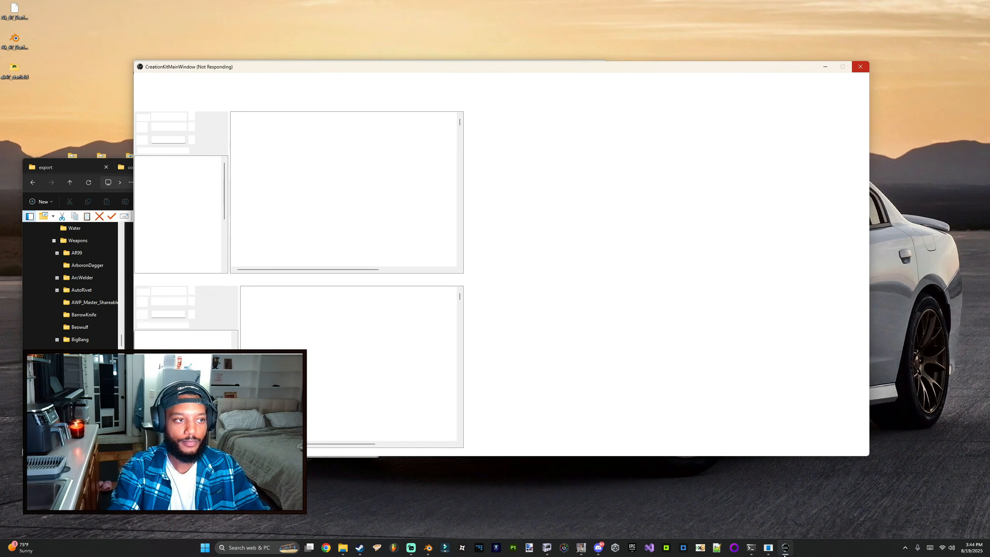
left_click(784, 555)
left_click(141, 77)
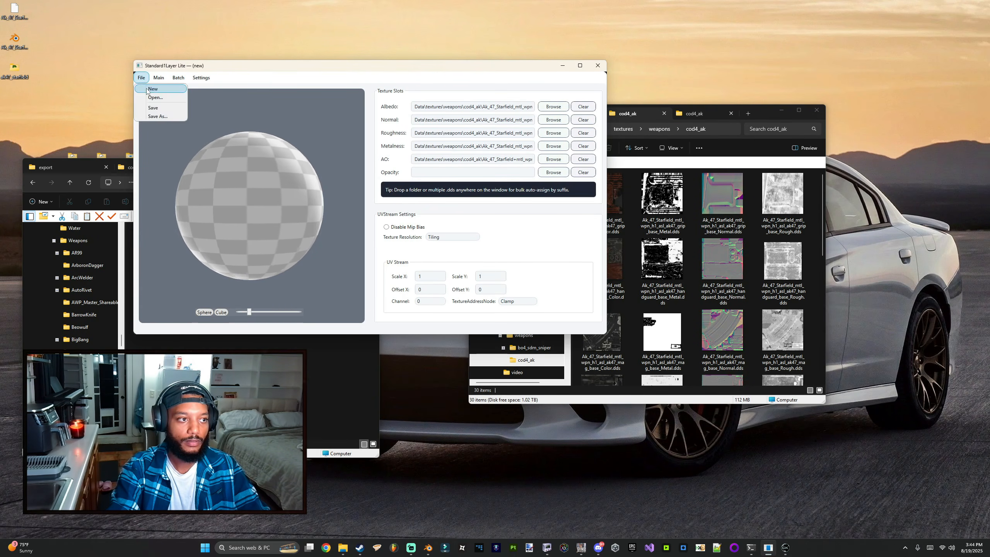
left_click(152, 89)
left_click(661, 260)
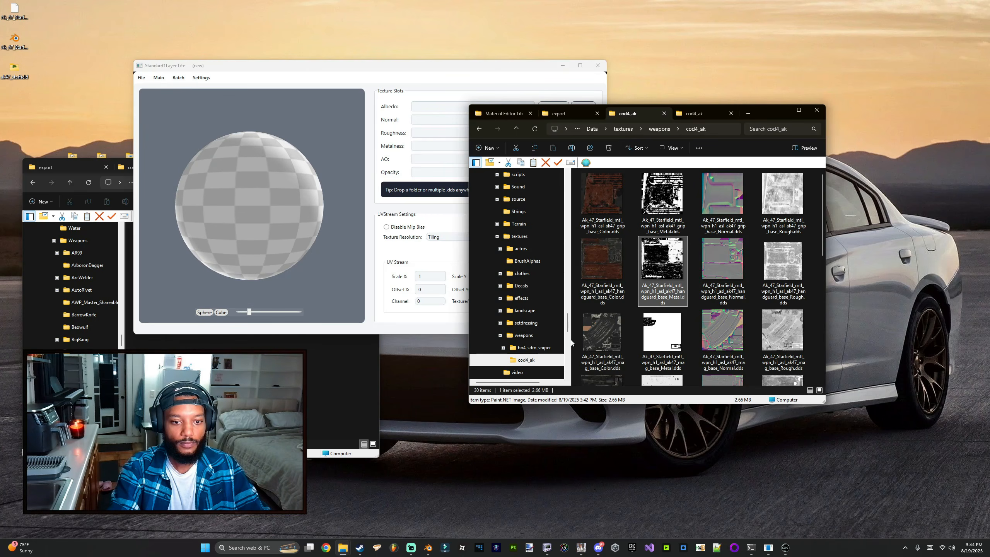
left_click_drag(571, 342, 814, 335)
left_click_drag(607, 330, 249, 206)
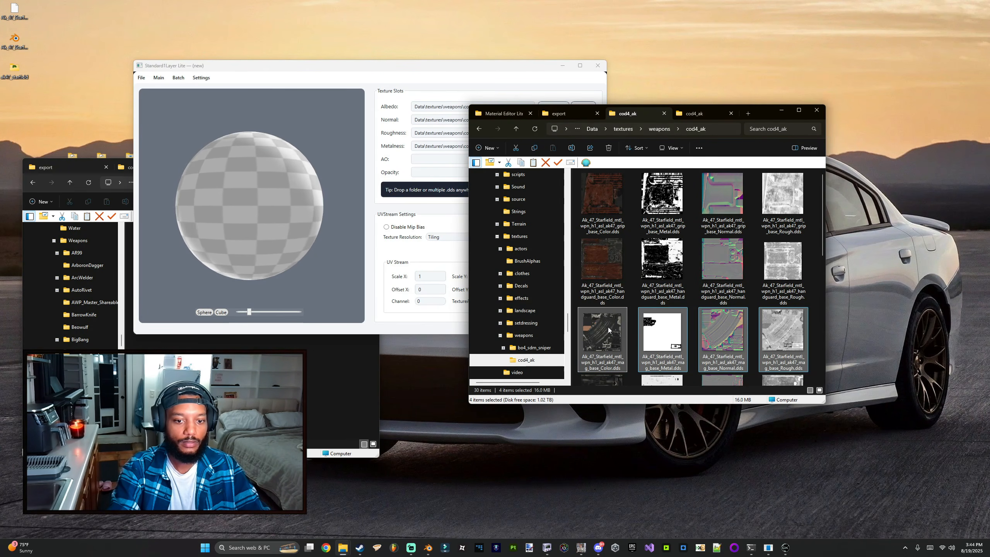
Step: Assign the mag's AO DDS file and save the material as ak_mag in the cod4_ak materials folder
scroll(608, 329, "down", 5)
left_click_drag(723, 278, 589, 306)
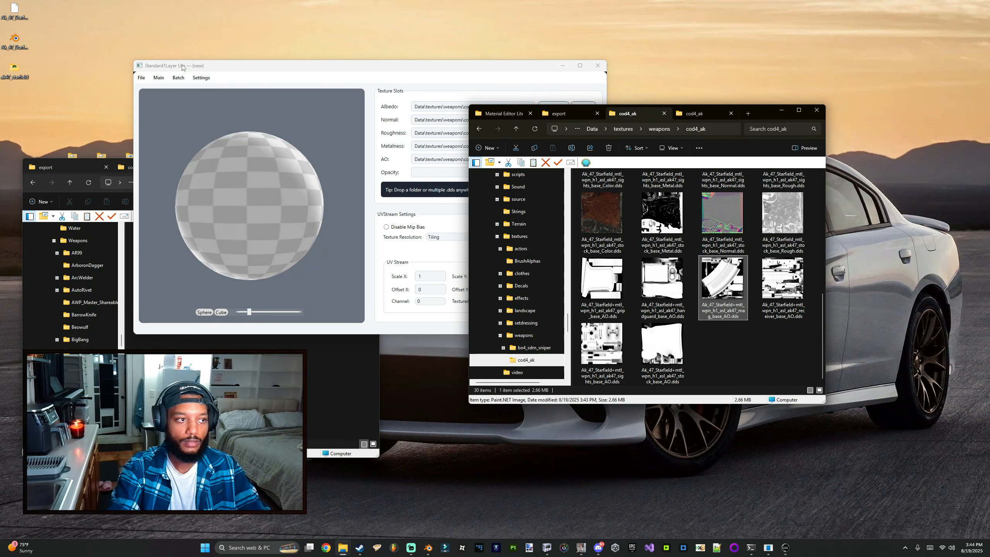
left_click(141, 78)
left_click(152, 110)
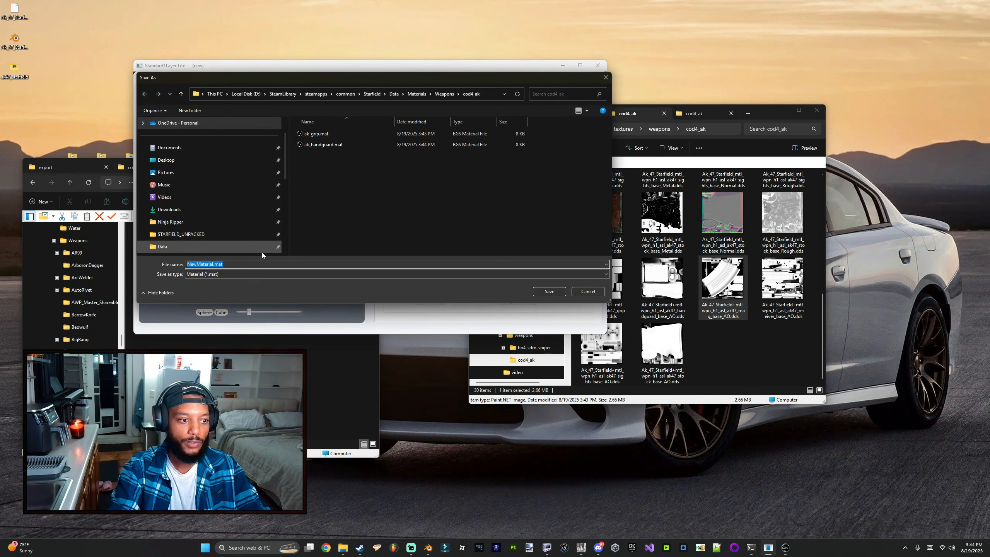
type("ak_m")
key("BackSpace")
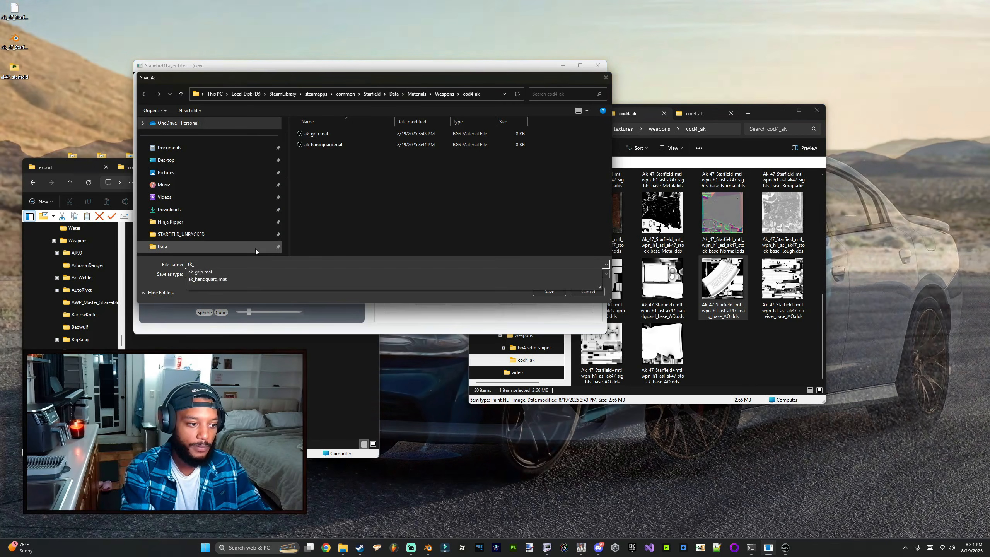
type("mag")
key("Return")
scroll(721, 273, "up", 5)
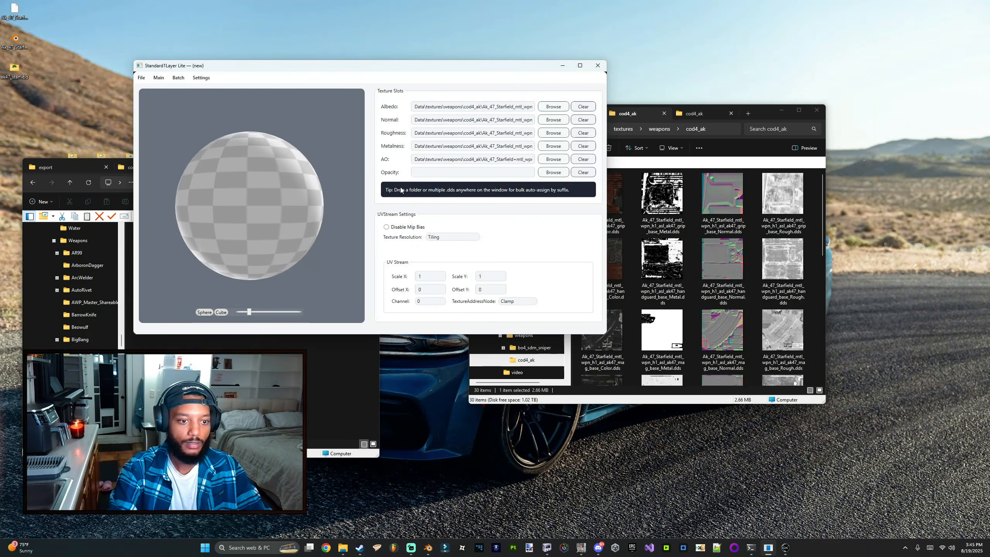
left_click(664, 297)
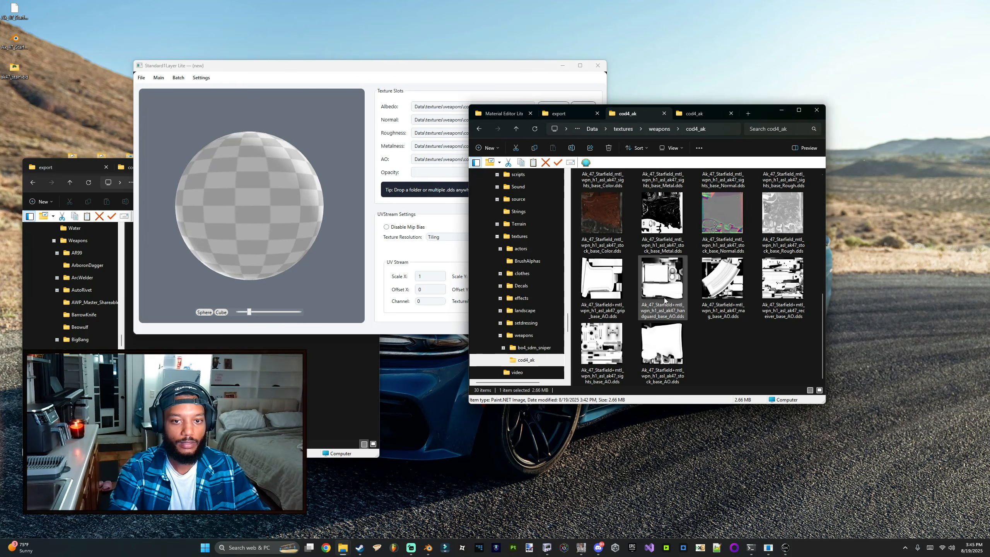
scroll(663, 297, "down", 5)
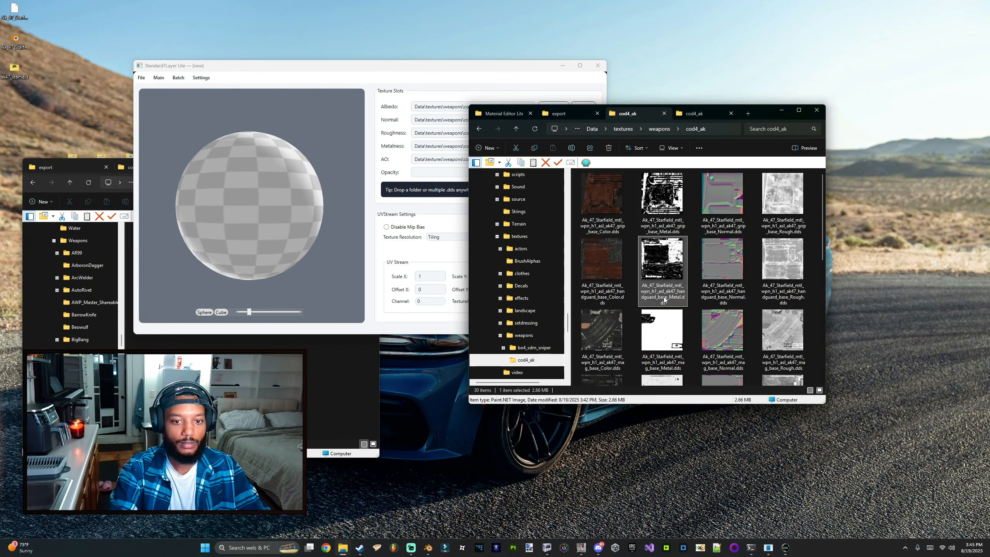
left_click(784, 550)
left_click(784, 552)
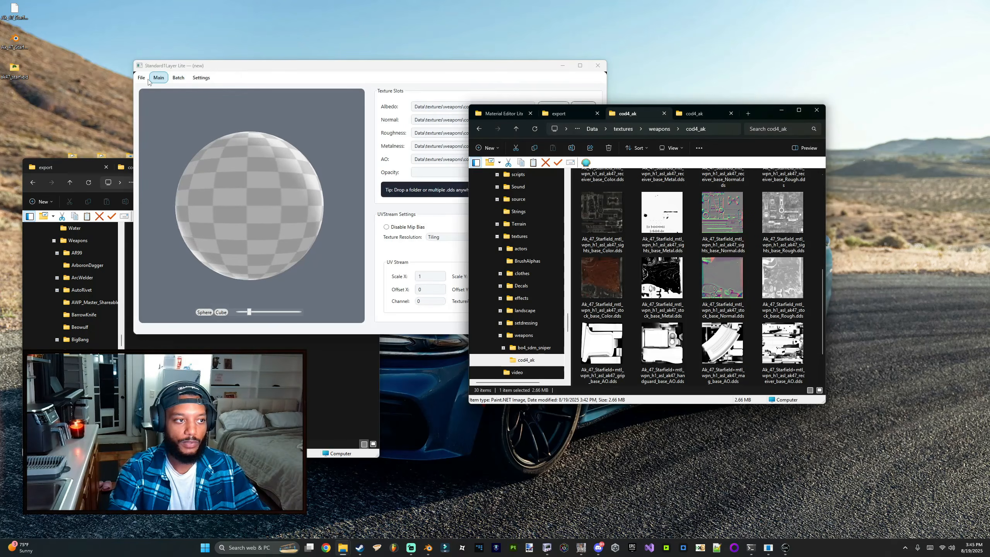
Step: Start a new material and assign the receiver's Color, Metal, Normal, Rough and AO DDS files to it
left_click(141, 78)
left_click(151, 89)
left_click(657, 322)
scroll(603, 318, "up", 3)
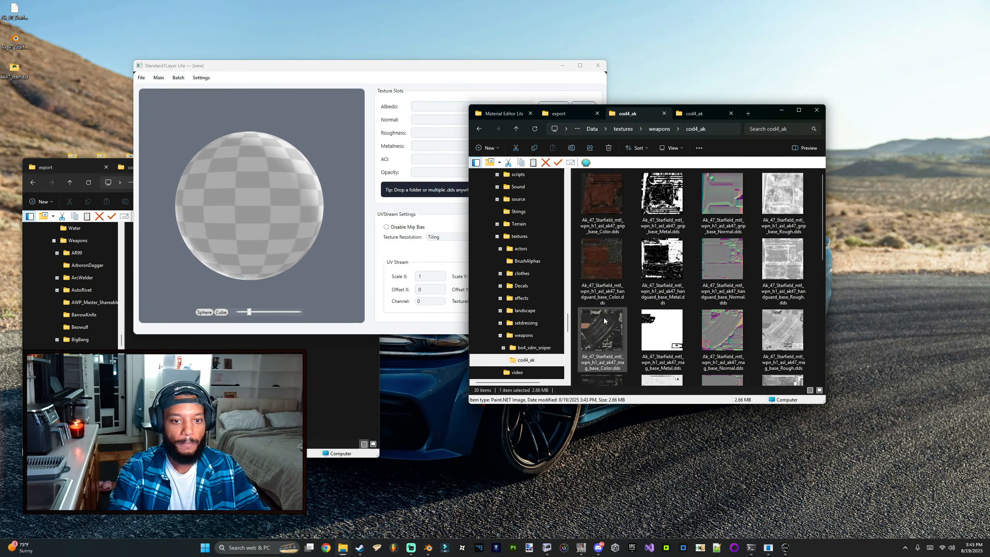
left_click_drag(575, 291, 847, 278)
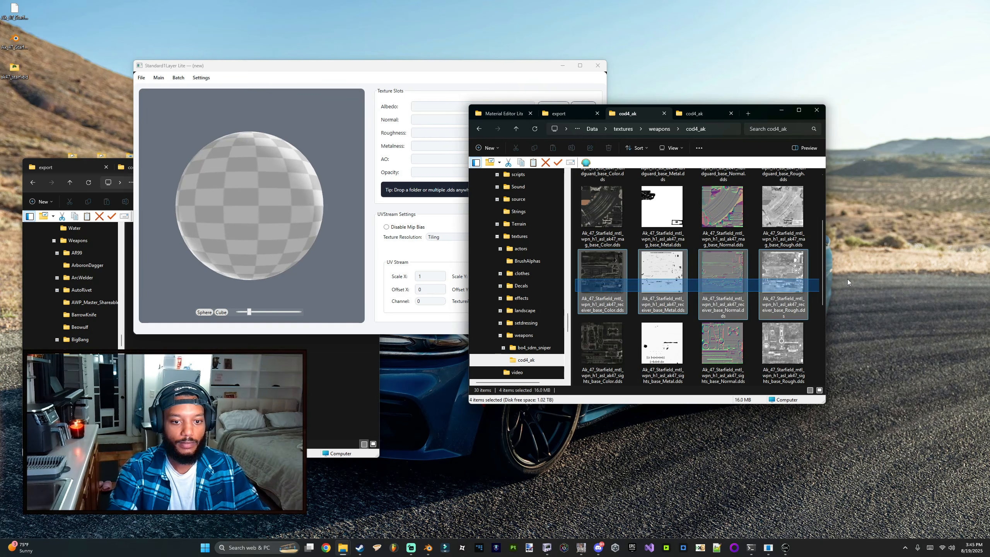
left_click_drag(611, 291, 208, 208)
scroll(637, 333, "down", 3)
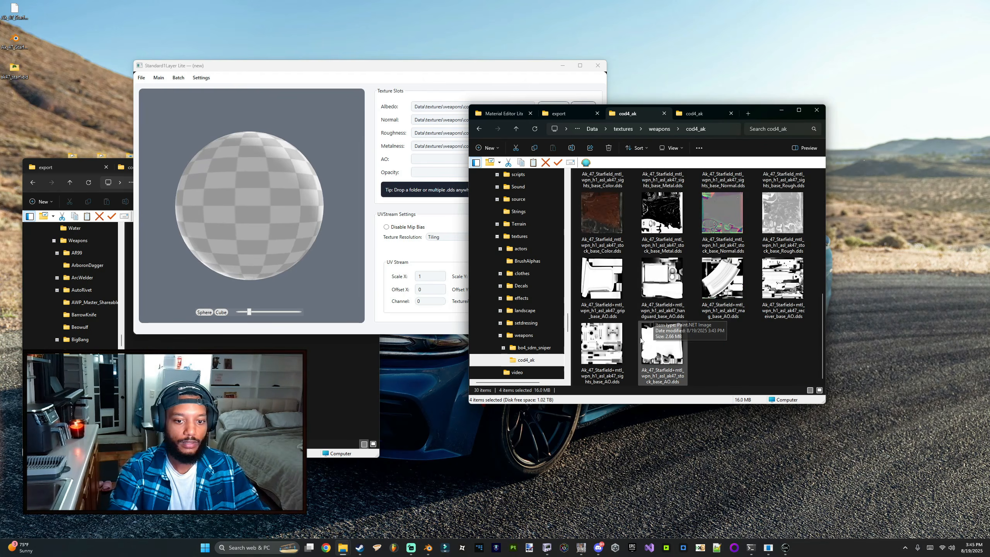
left_click_drag(782, 277, 234, 164)
Step: Save the material as ak_receiver in the cod4_ak materials folder
left_click(224, 79)
key("ctrl+s")
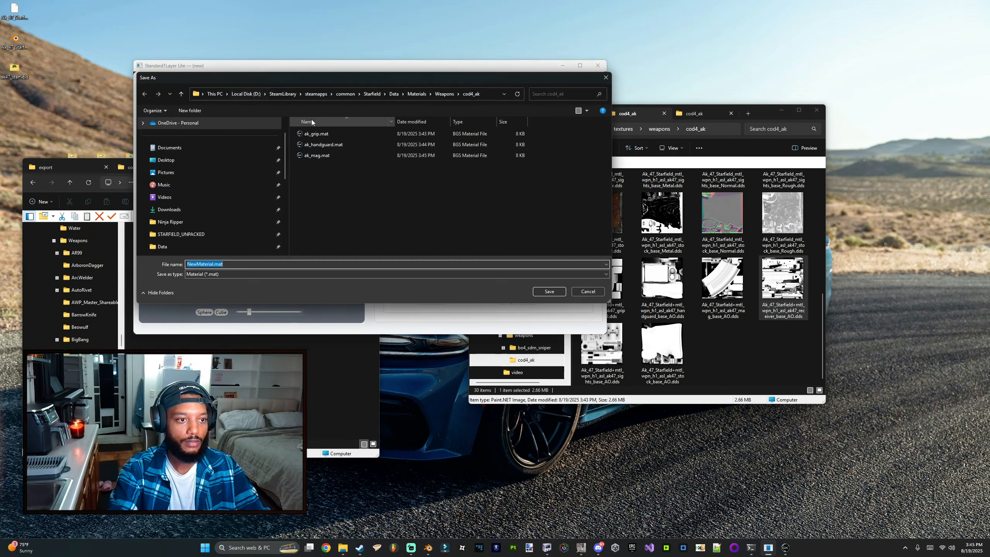
type("ak_rec")
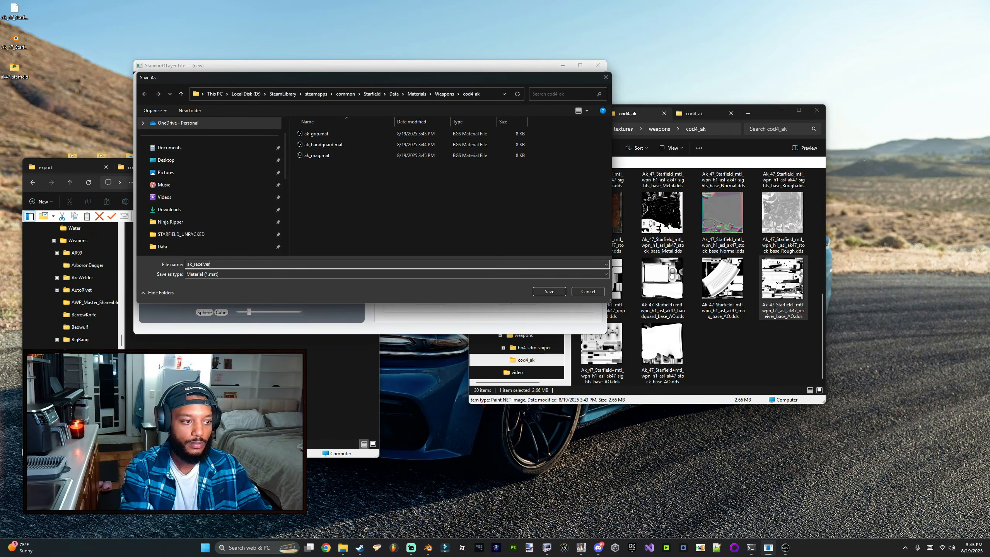
type("eiver")
key("Return")
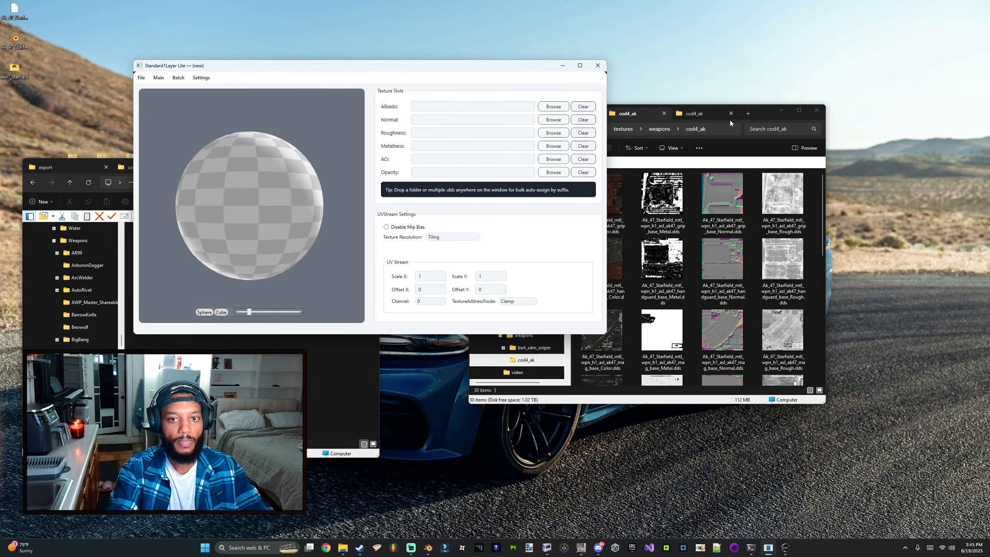
Step: Bulk-assign the sights' Color, Metal, Normal and Rough DDS files to a fresh material
left_click(730, 120)
scroll(693, 273, "down", 3)
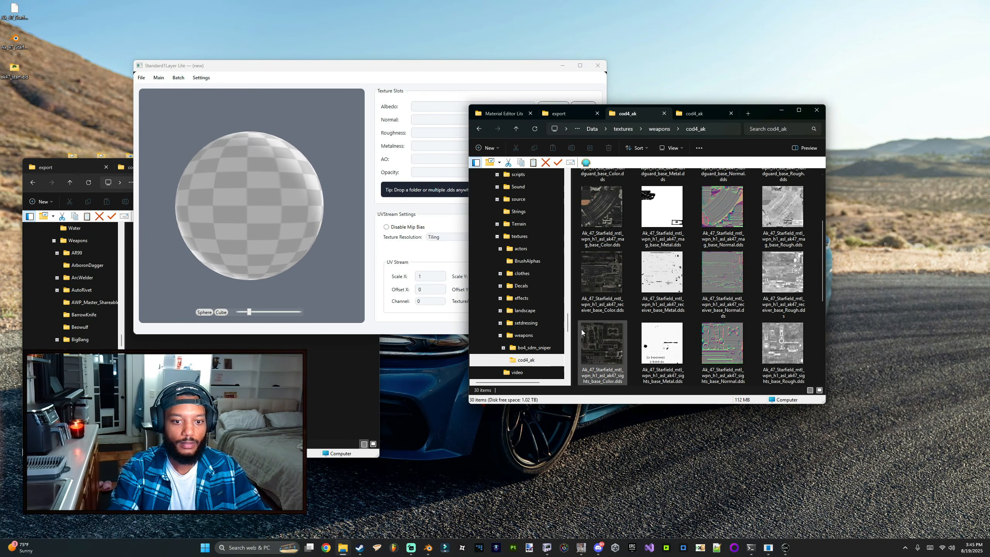
left_click_drag(577, 343, 812, 361)
left_click_drag(602, 343, 382, 147)
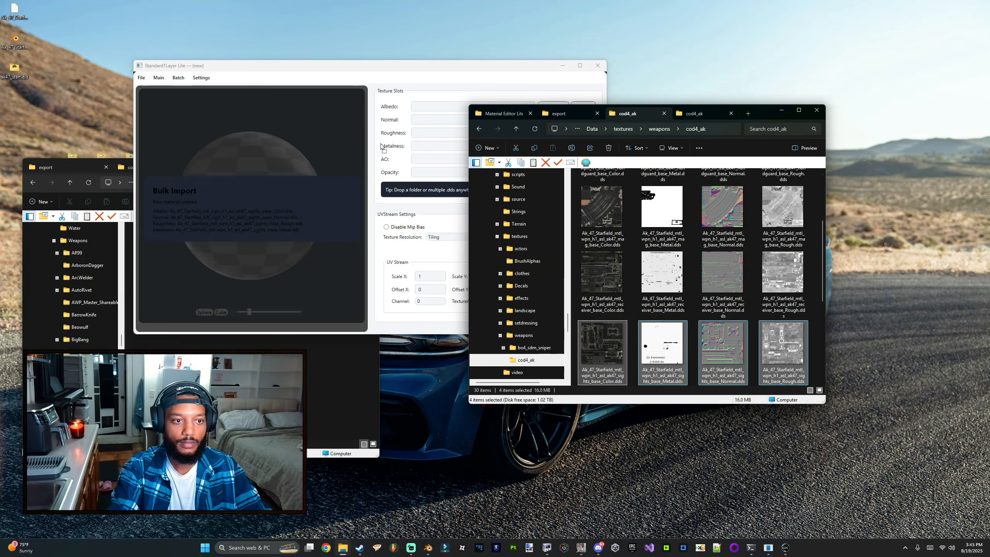
Step: Save the material as ak_sights in the cod4_ak materials folder
left_click(369, 67)
key("ctrl+s")
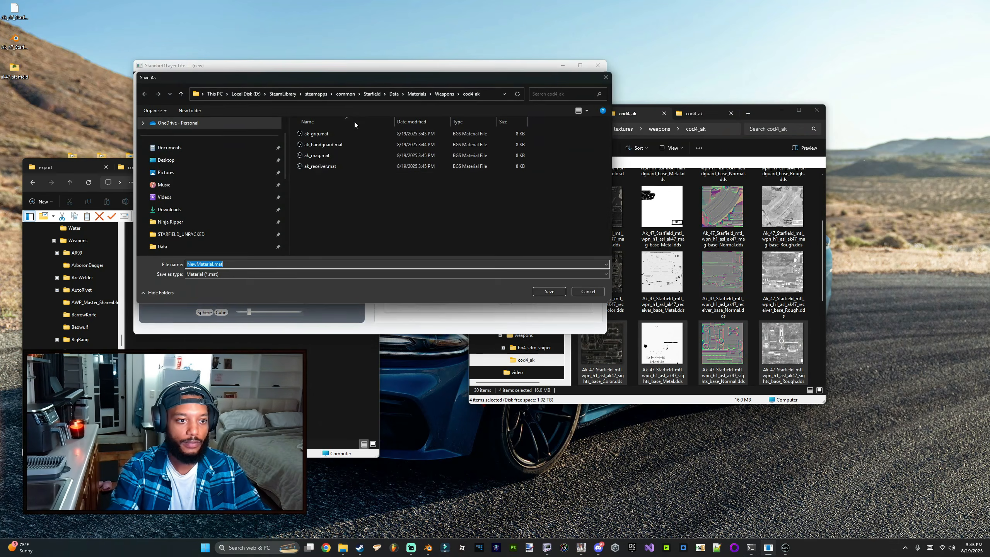
type("ak_sight")
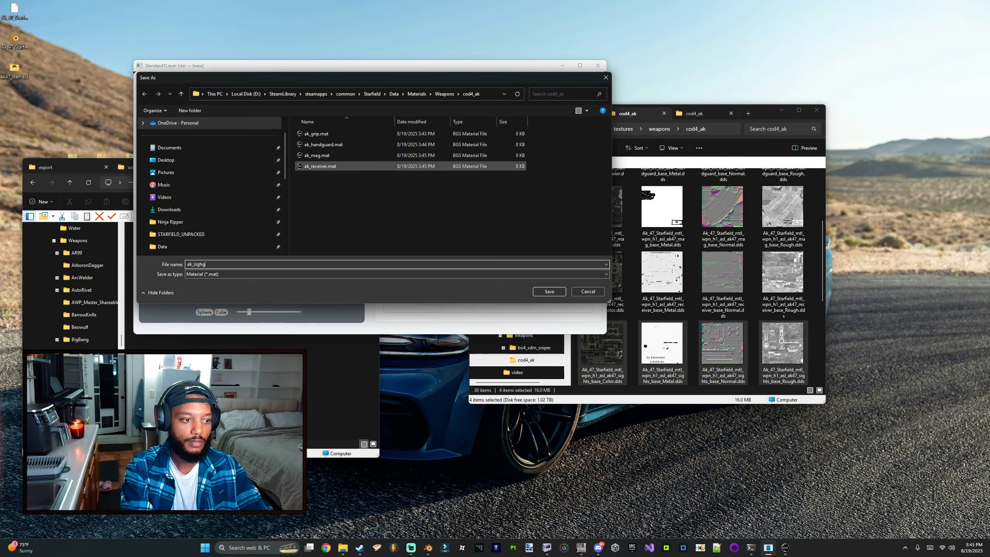
key("Return")
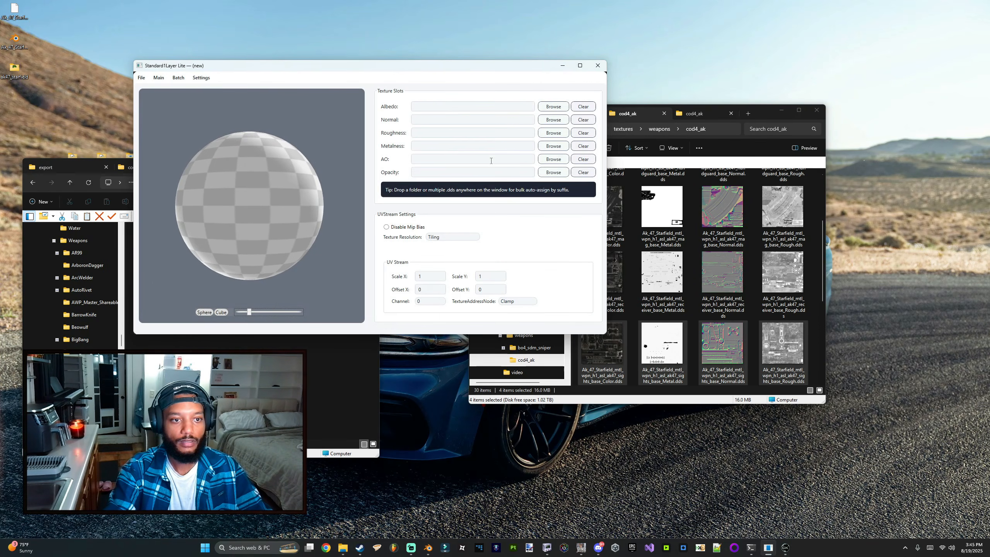
Step: Bulk-assign the stock's Color, Metal, Normal and Rough DDS files to a fresh material
scroll(721, 273, "down", 3)
left_click(632, 287)
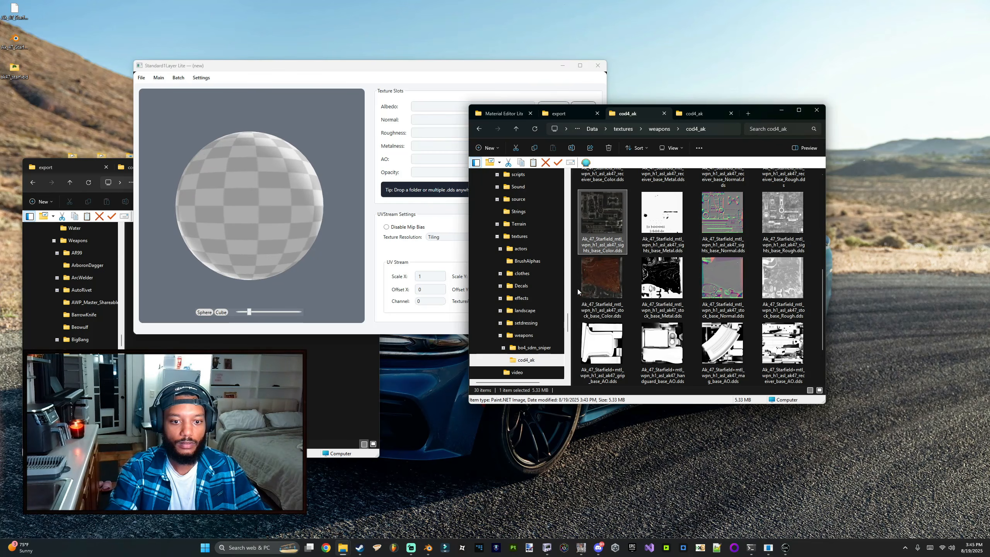
left_click_drag(576, 289, 786, 281)
left_click_drag(601, 277, 387, 146)
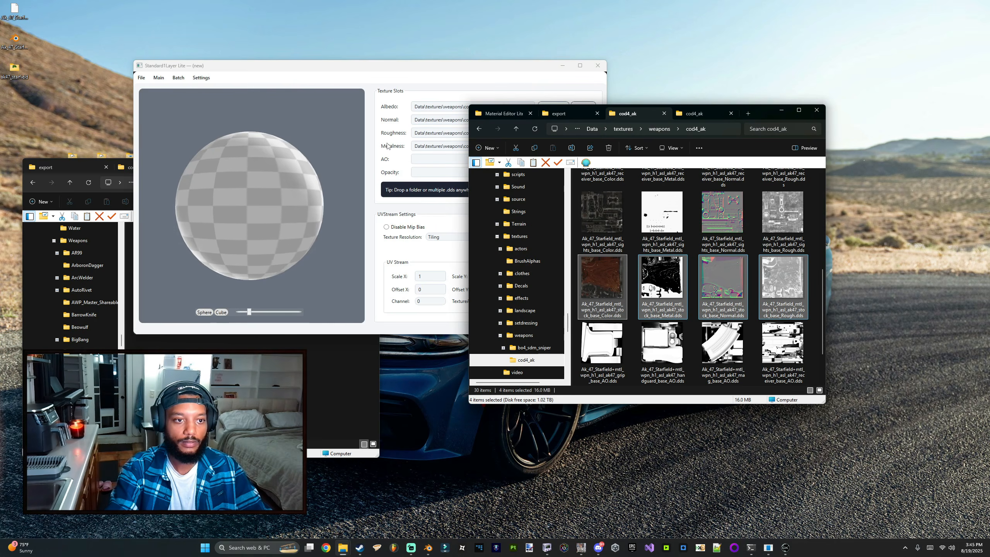
Step: Save the material as ak_stock in the cod4_ak materials folder
left_click(400, 92)
key("ctrl+s")
type("ak_stoc")
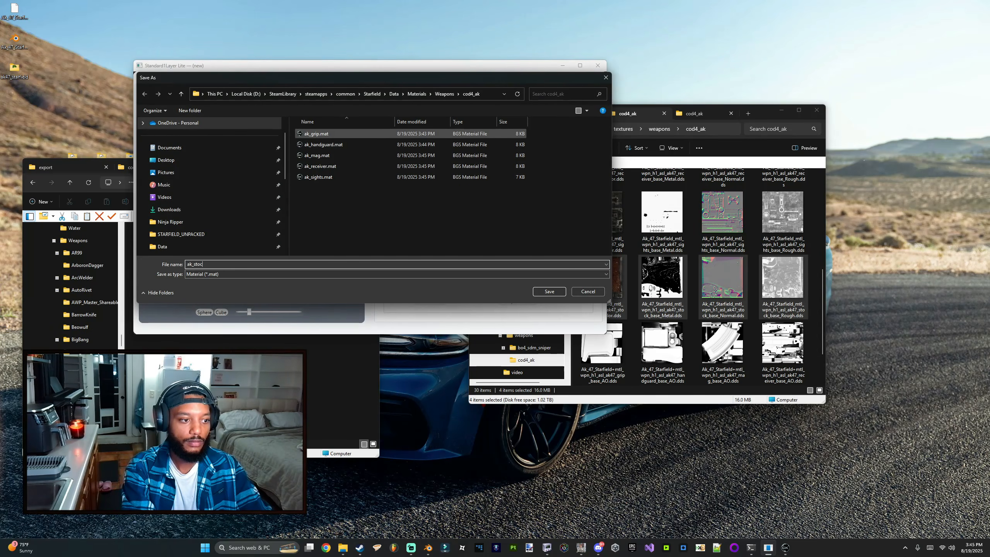
key("Return")
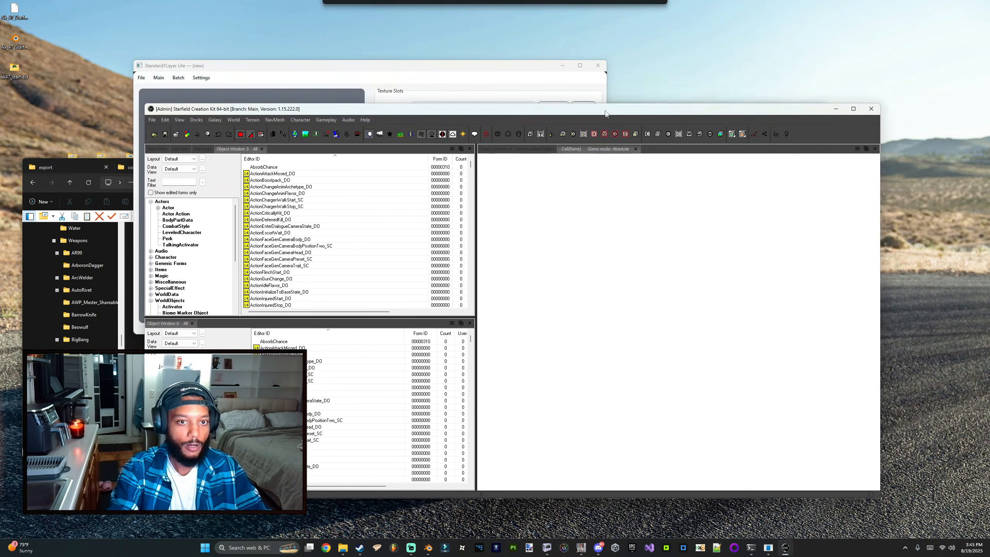
left_click_drag(606, 114, 602, 100)
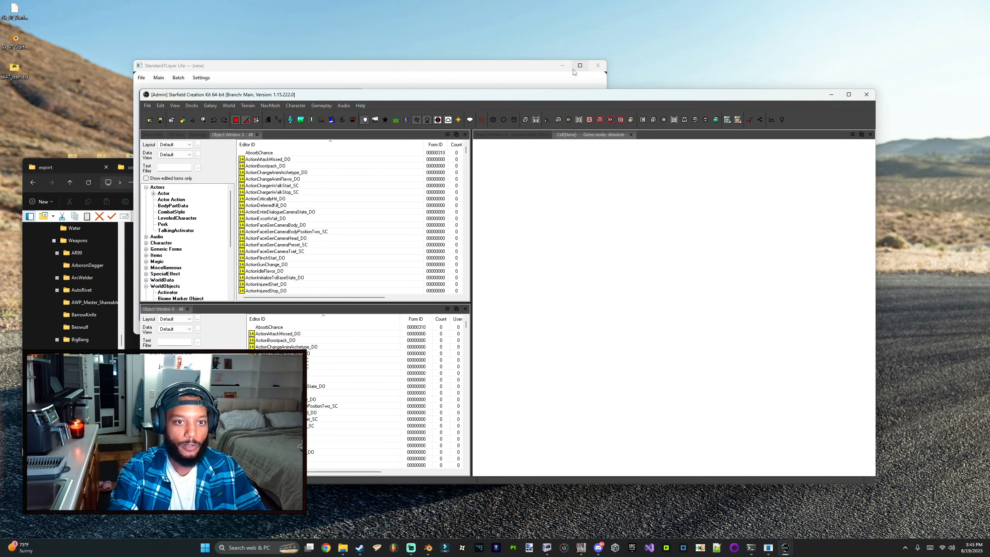
left_click(563, 66)
left_click(149, 121)
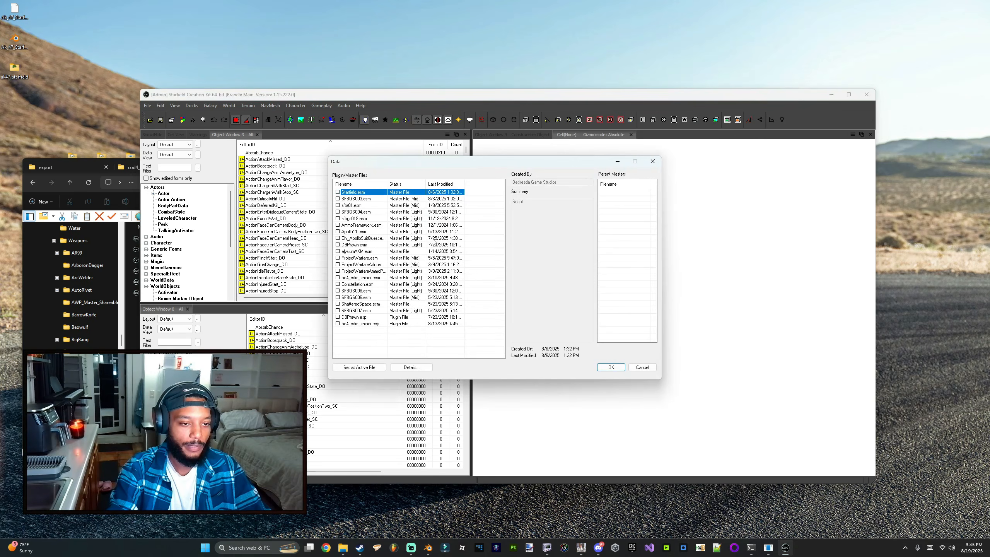
key("Escape")
Step: Open the Creation Kit's Material Editor and browse its material library folders, then close it
left_click(182, 119)
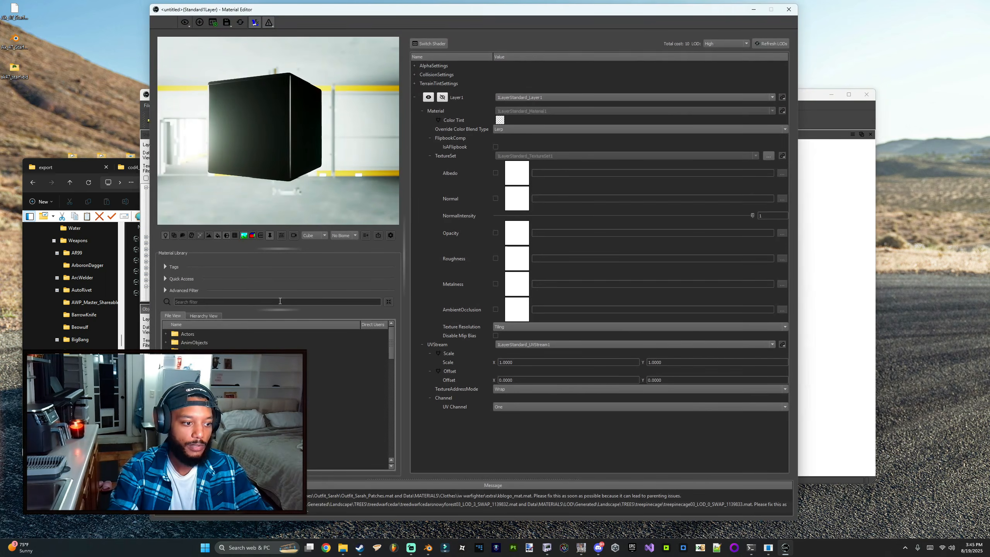
scroll(253, 410, "down", 7)
left_click(234, 453)
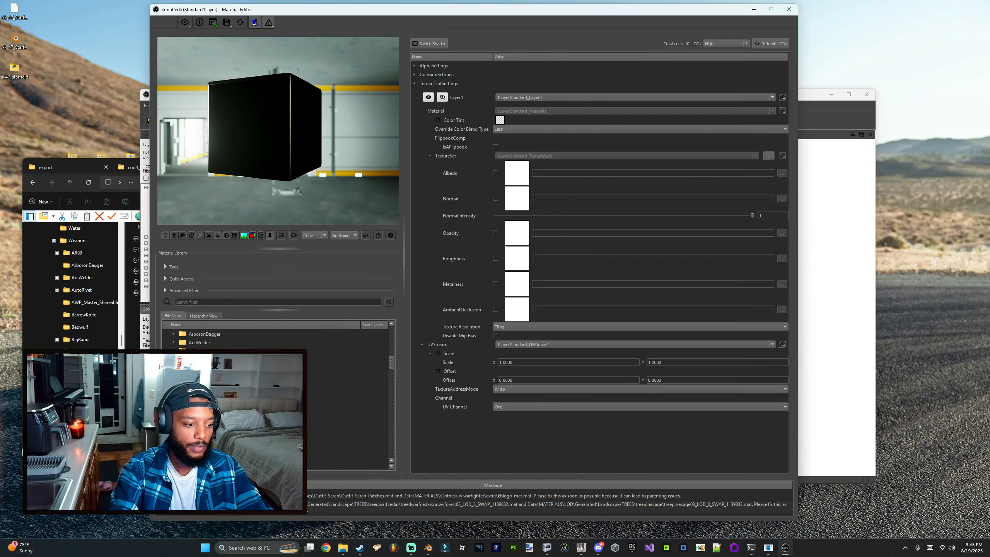
scroll(275, 399, "up", 1)
left_click(207, 419)
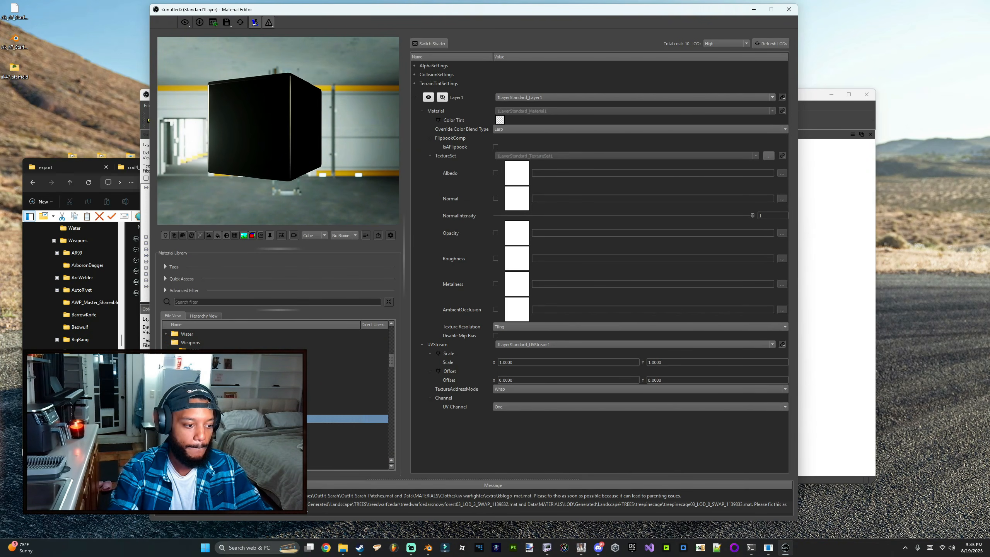
scroll(273, 398, "down", 2)
scroll(275, 398, "down", 2)
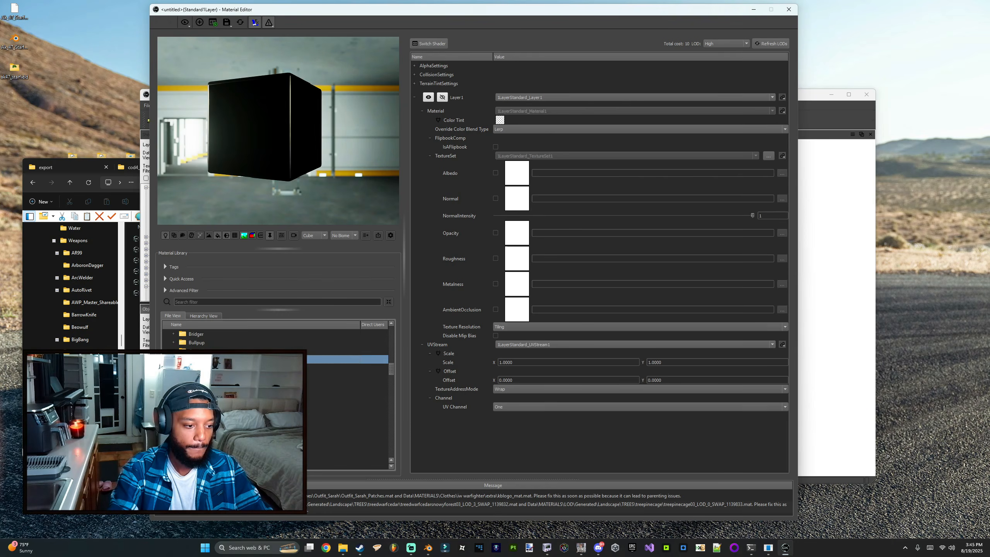
left_click(787, 10)
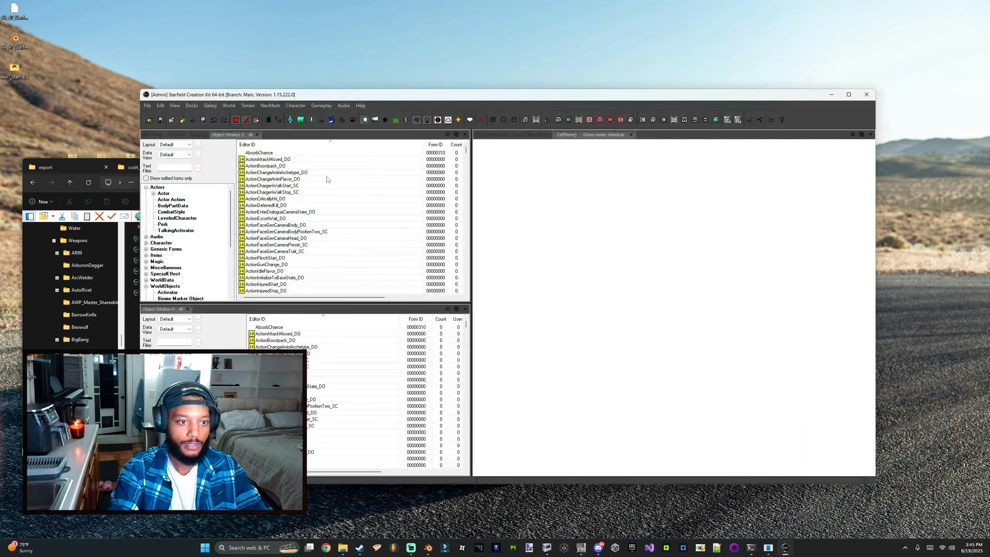
Step: Open the Creation Kit's Data files dialog and confirm it
left_click(151, 120)
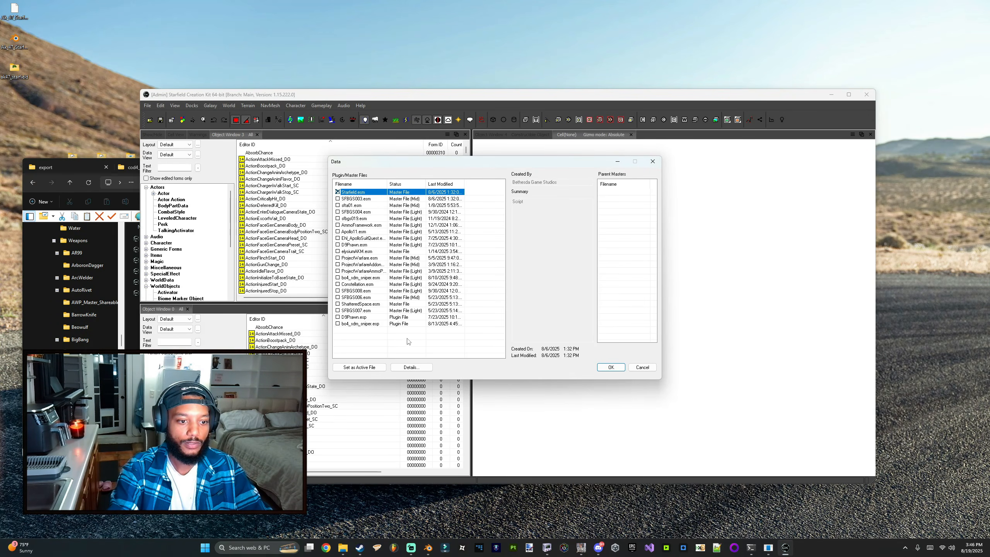
left_click(610, 367)
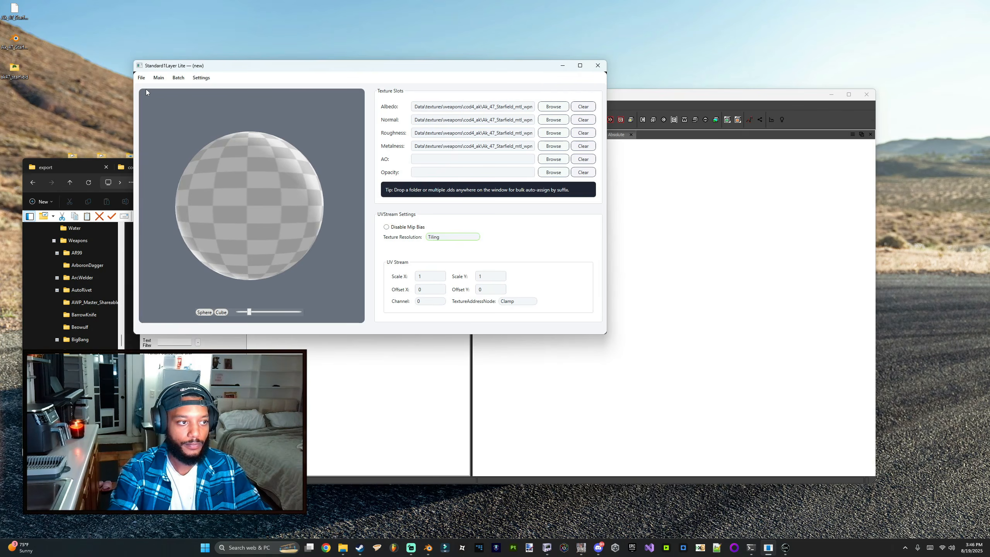
Step: Open ak_handguard.mat in the material tool and adjust the preview slider
left_click(141, 78)
left_click(150, 98)
double_click(313, 141)
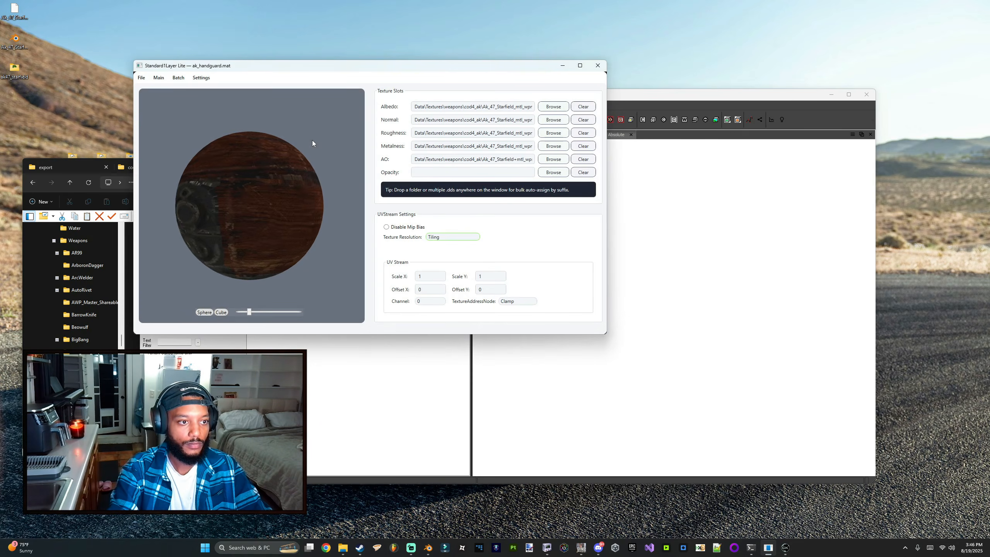
left_click_drag(249, 314, 257, 313)
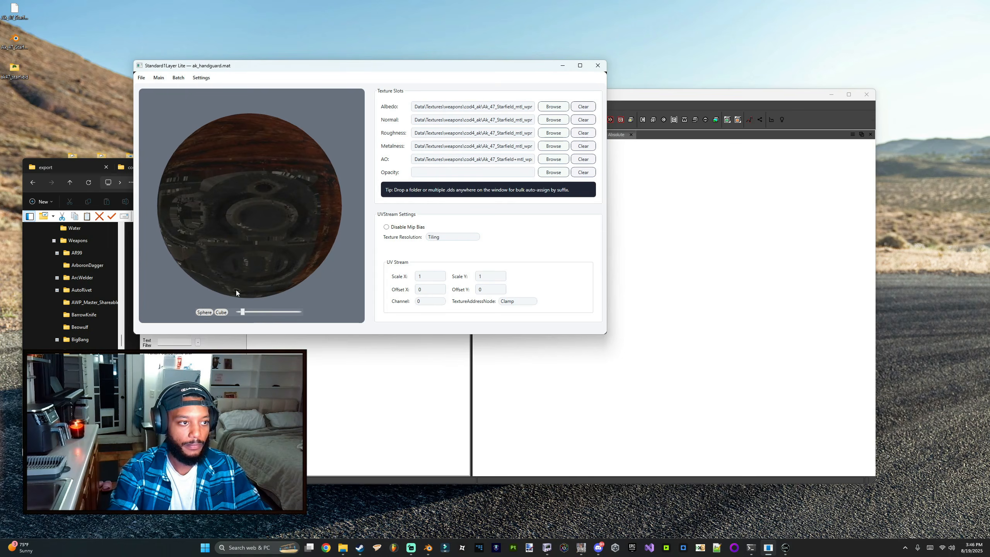
left_click(201, 78)
left_click_drag(209, 71, 244, 114)
double_click(229, 77)
double_click(249, 9)
left_click(192, 123)
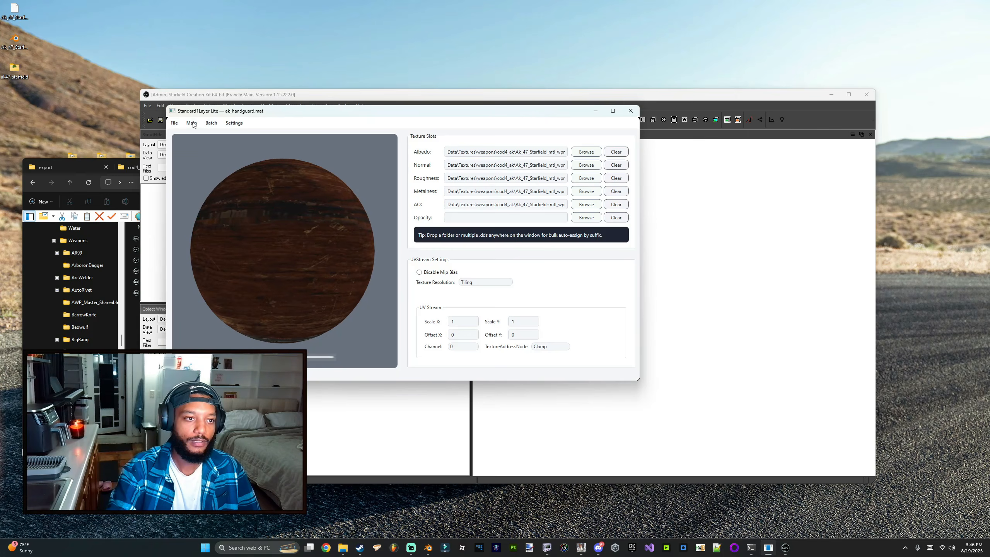
left_click_drag(237, 112, 287, 119)
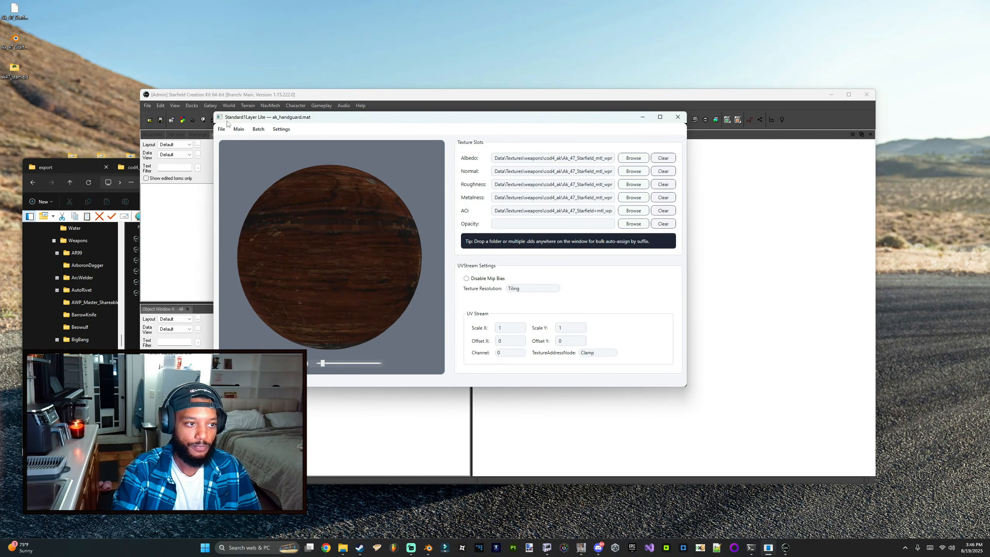
left_click_drag(388, 125, 358, 146)
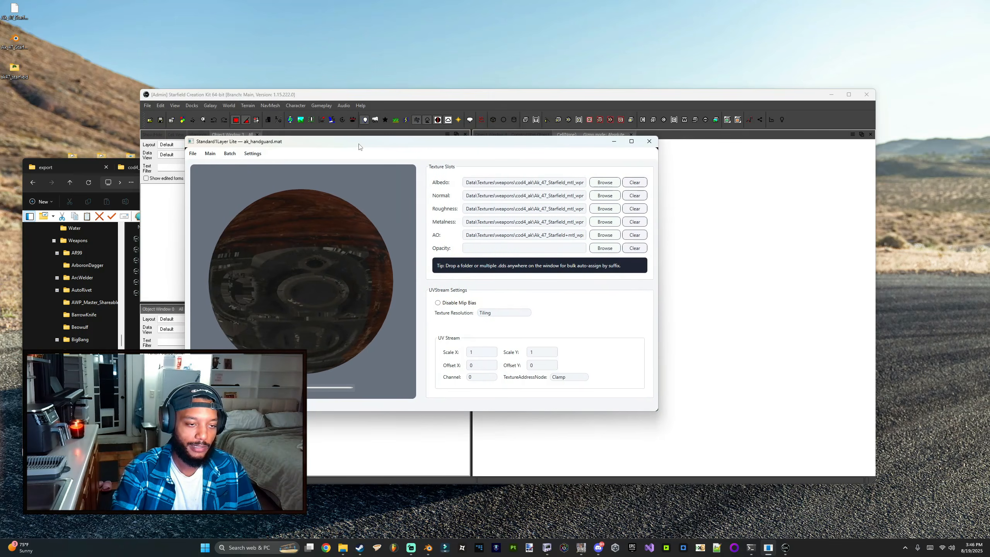
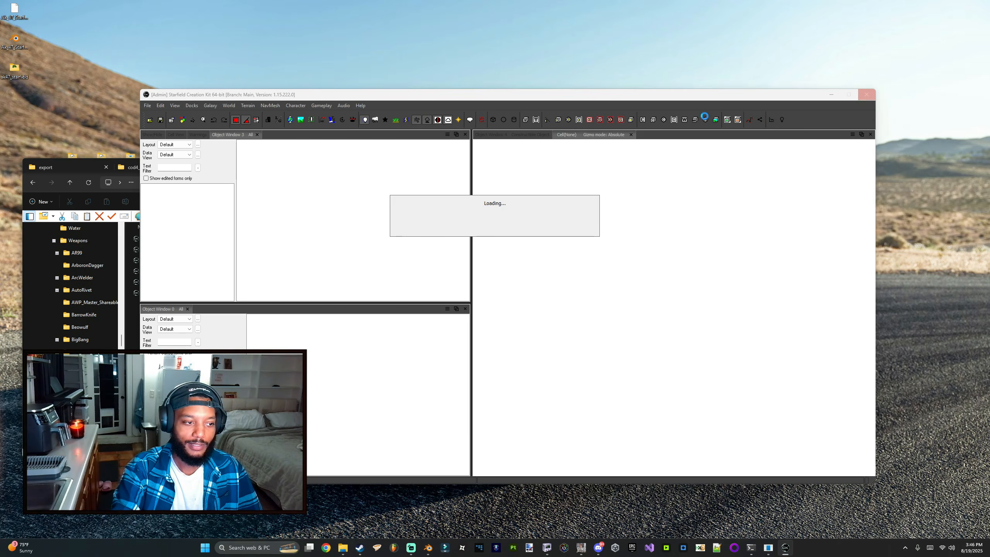
Step: Switch from the material tool back to NifSkope with ak_receiver.nif open
left_click(767, 548)
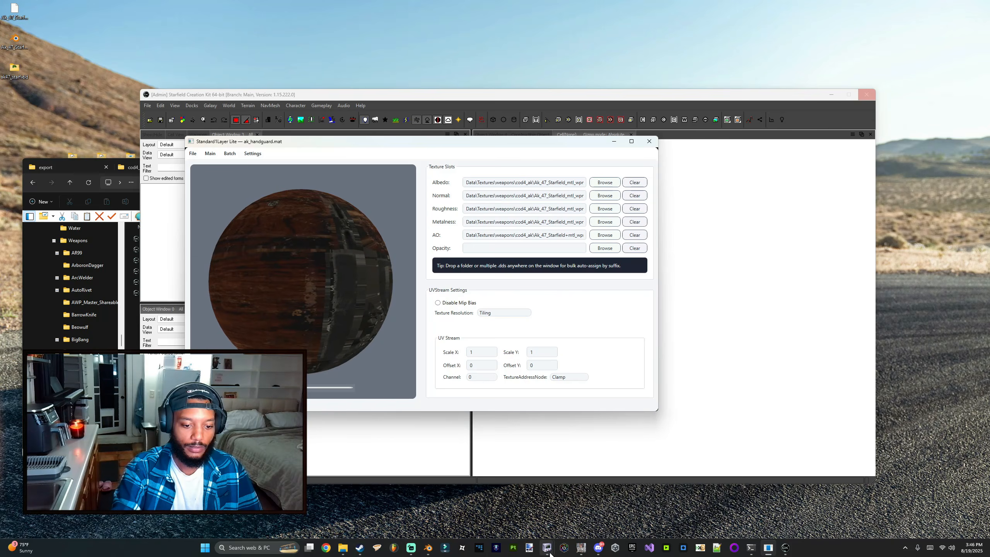
mouse_move(547, 548)
left_click(503, 512)
left_click_drag(776, 288, 780, 289)
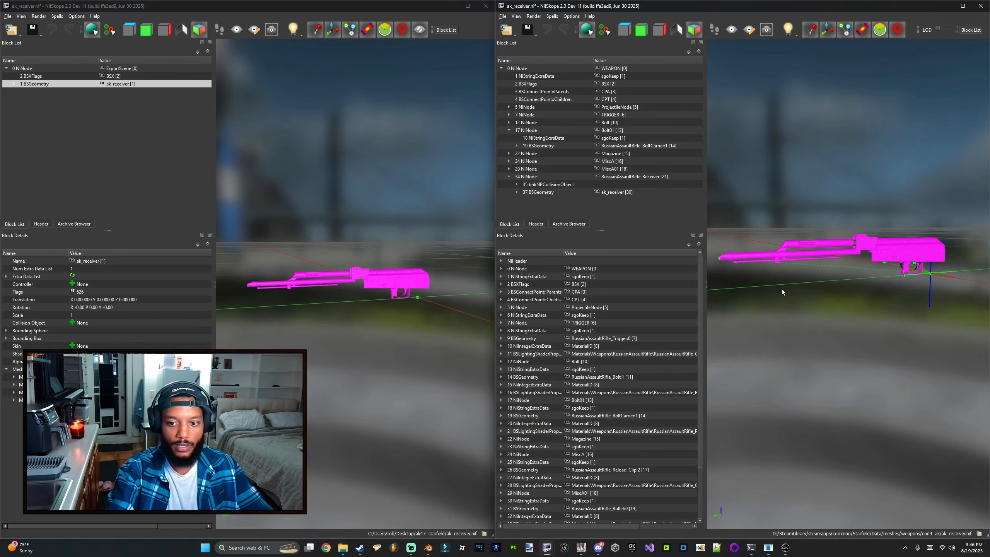
Step: Try auto-detecting the Starfield game resource paths in NifSkope's settings, then cancel the dialog
left_click(578, 25)
left_click(371, 174)
left_click(431, 149)
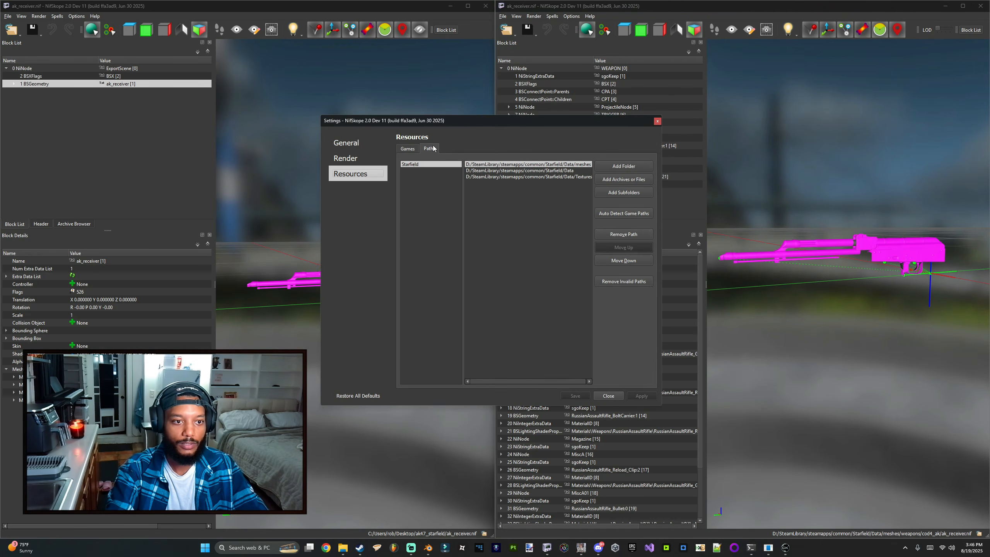
left_click(634, 217)
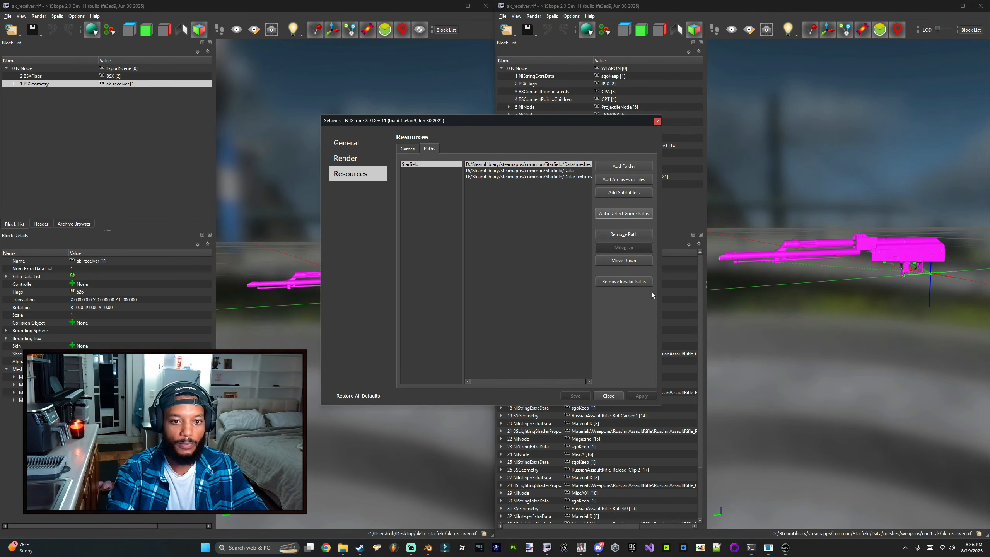
left_click(608, 396)
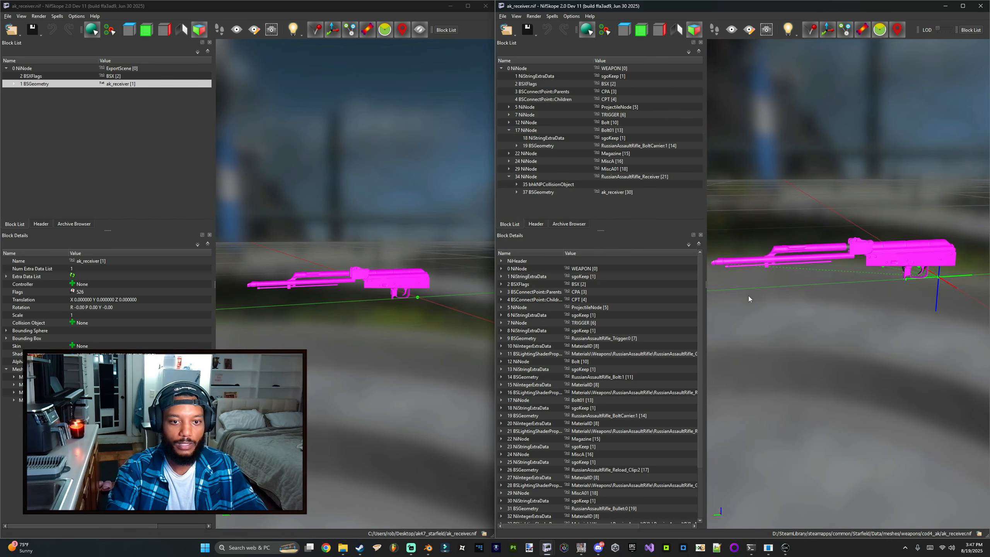
Step: Assign the material materials/weapons/cod4_ak/ak_receiver.mat to the receiver mesh's shader property
right_click(879, 256)
left_click(948, 285)
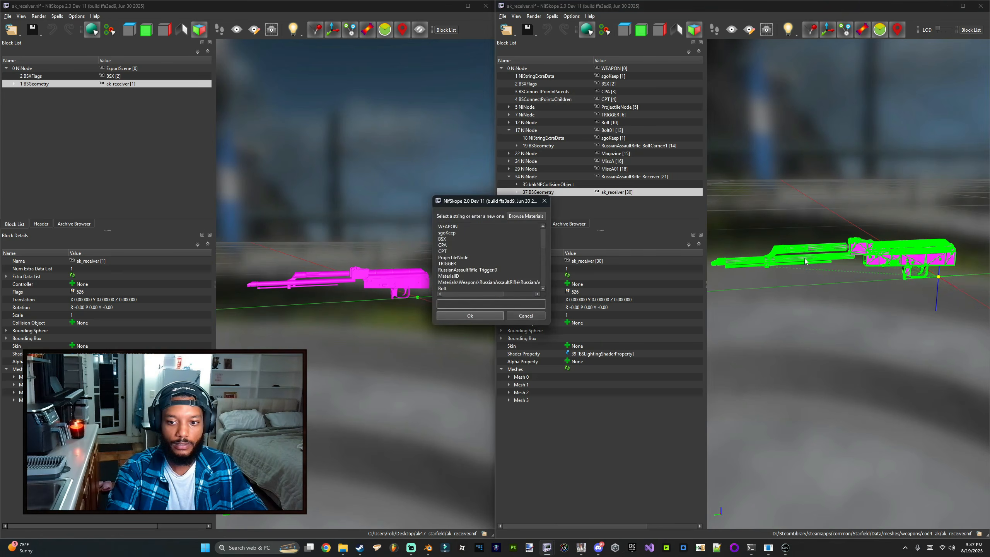
left_click(525, 215)
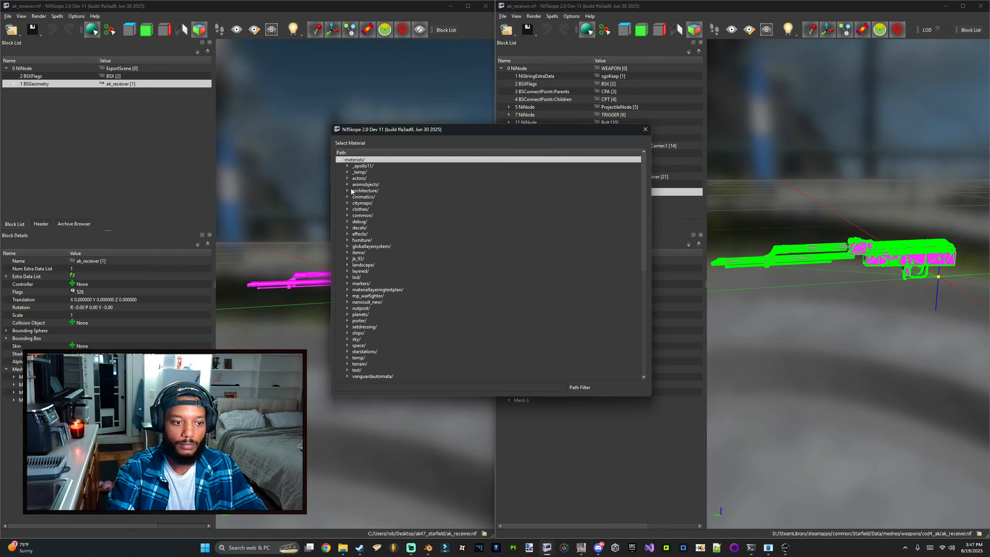
double_click(353, 277)
scroll(358, 273, "down", 2)
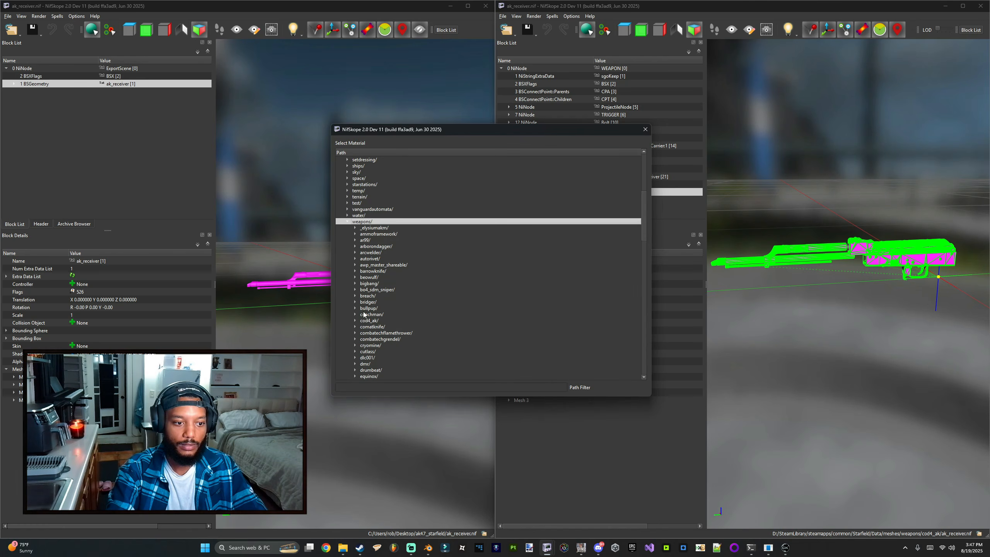
left_click(364, 321)
double_click(394, 346)
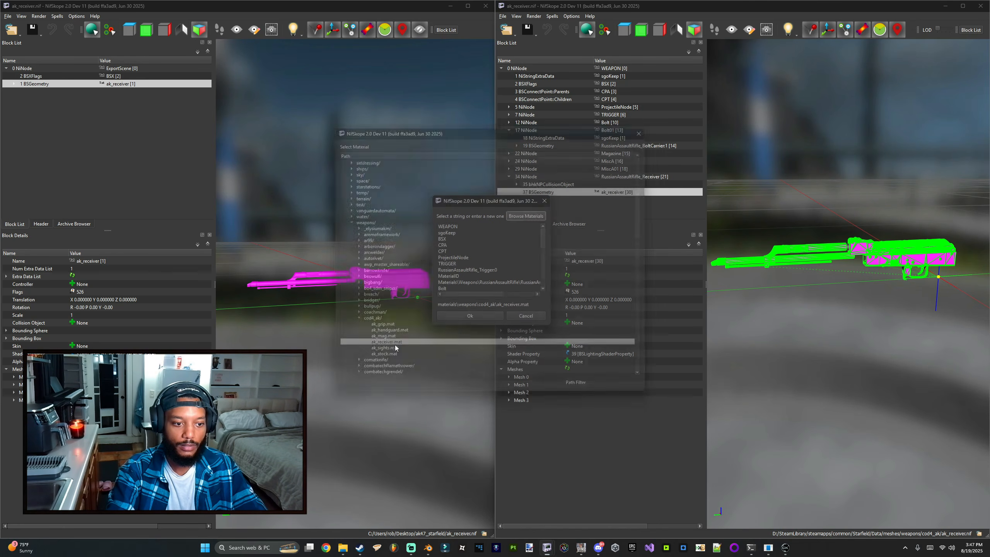
left_click(482, 318)
Step: Save the textured ak_receiver mesh file
left_click(788, 318)
left_click_drag(787, 318, 760, 319)
scroll(818, 304, "up", 5)
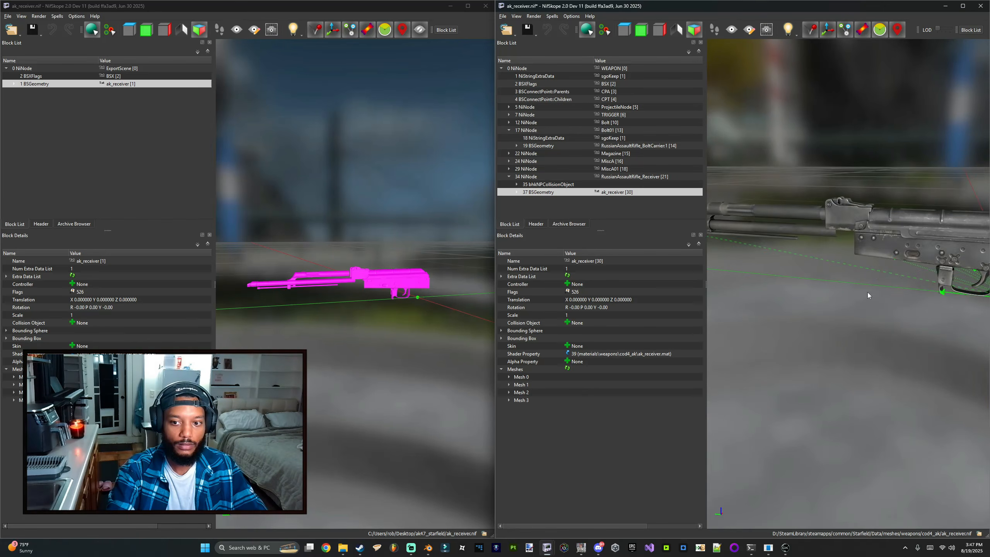
mouse_move(868, 292)
left_mouse_down()
mouse_move(754, 315)
mouse_move(834, 304)
mouse_move(766, 305)
mouse_move(801, 288)
mouse_move(757, 302)
mouse_move(901, 289)
mouse_move(865, 298)
mouse_move(874, 291)
left_mouse_up()
key("ctrl+s")
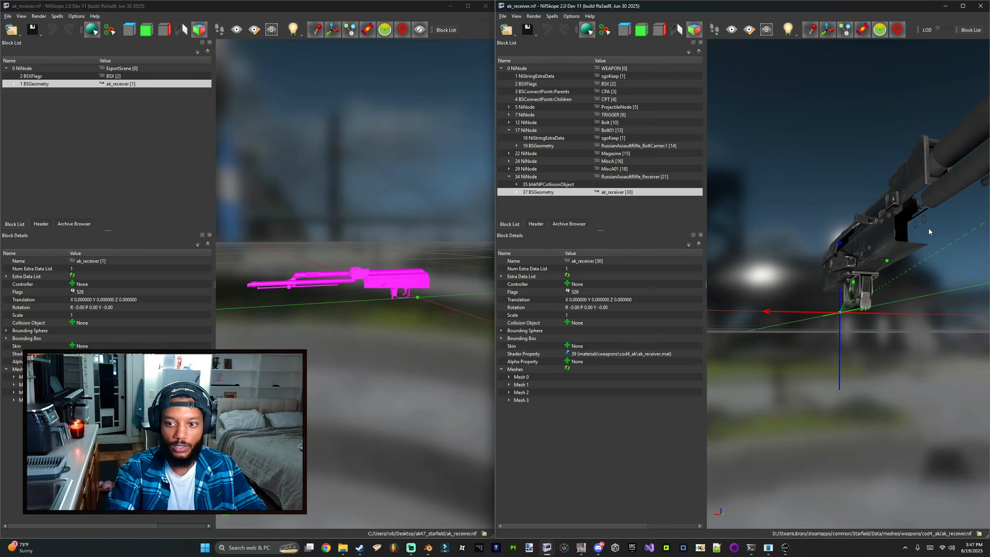
left_click_drag(929, 231, 803, 262)
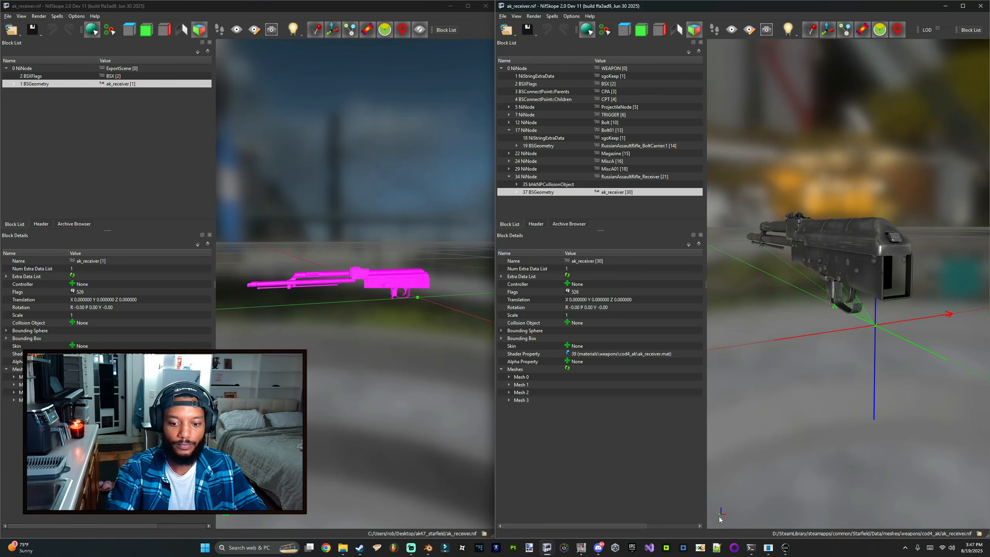
Step: Bring up and reposition the Creation Kit window, then open and close the Material Editor
left_click(785, 550)
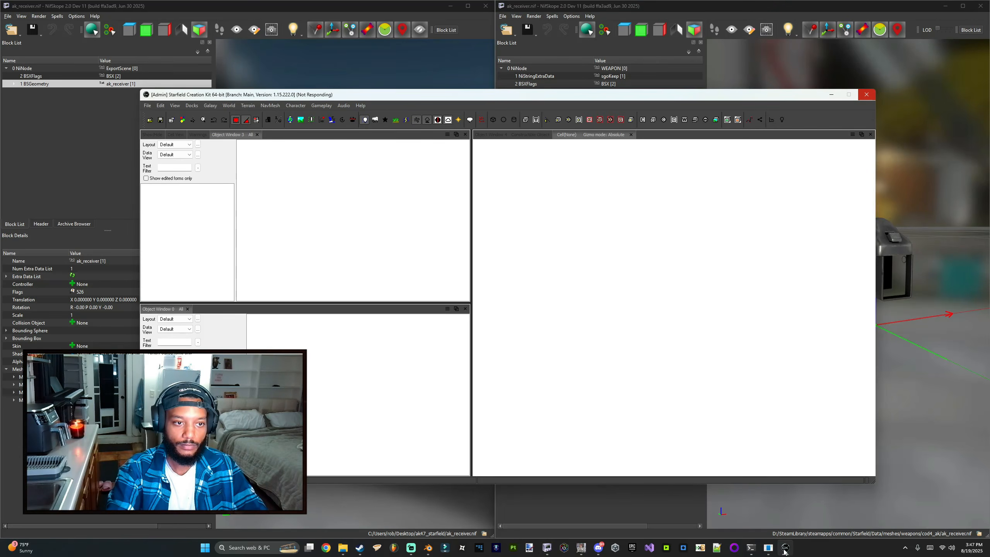
left_click(956, 366)
left_click_drag(957, 365, 825, 362)
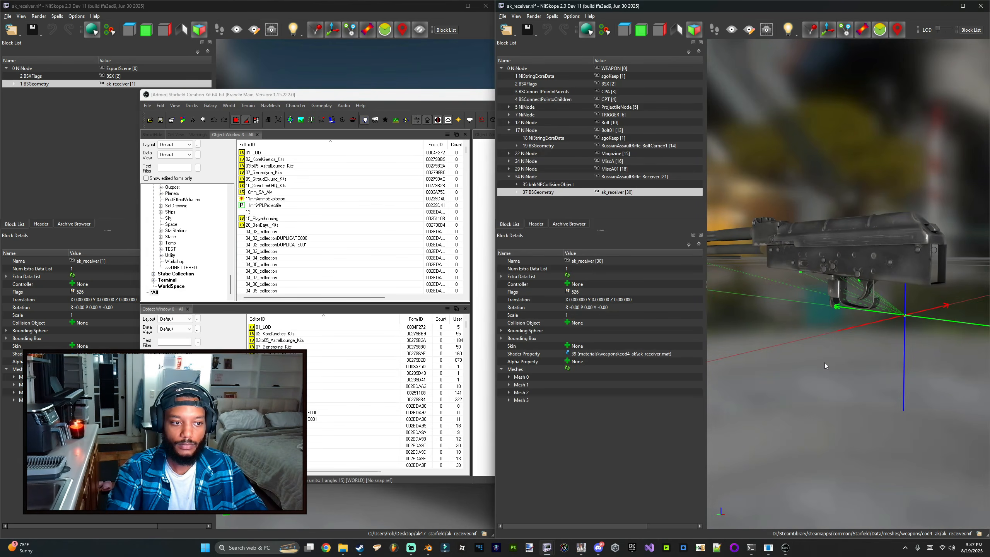
left_click_drag(222, 101, 162, 96)
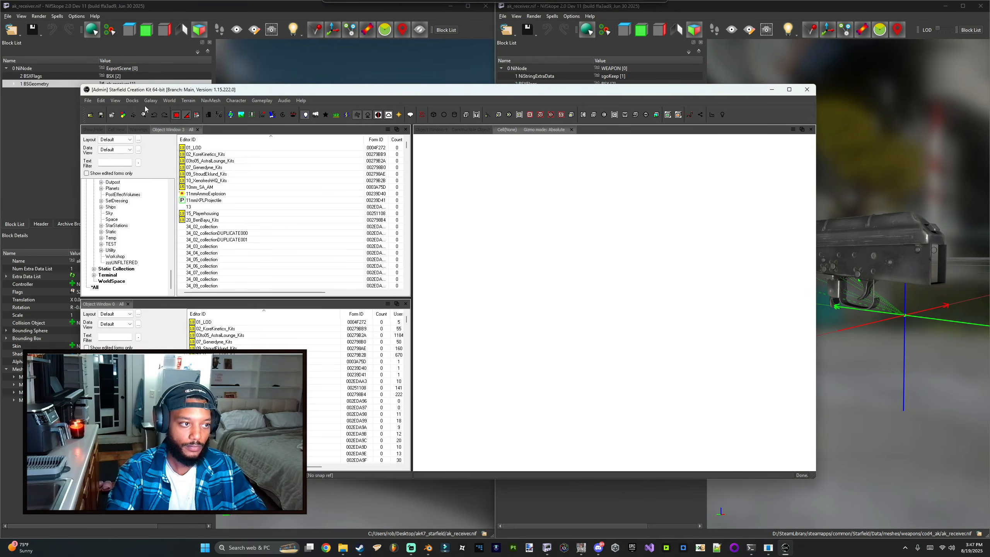
left_click(131, 116)
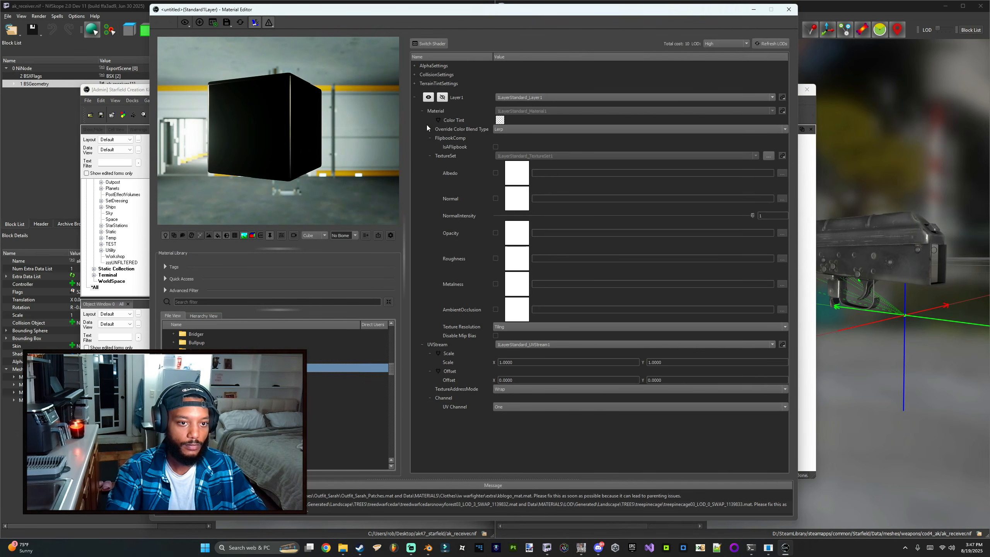
left_click(753, 10)
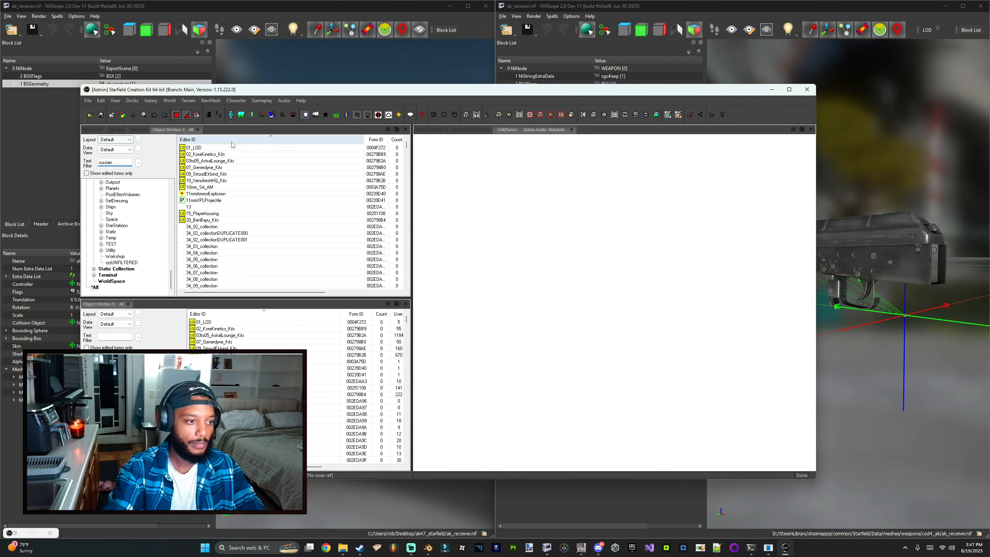
Step: Filter the object window for RussianAssaultRifle and maximize the Creation Kit window
scroll(225, 204, "down", 5)
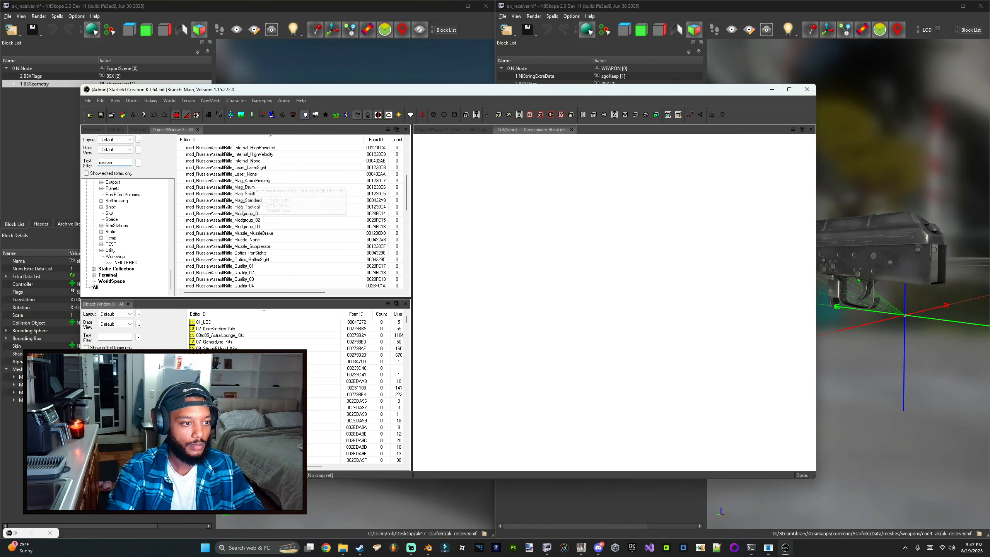
left_click(214, 213)
scroll(214, 216, "down", 4)
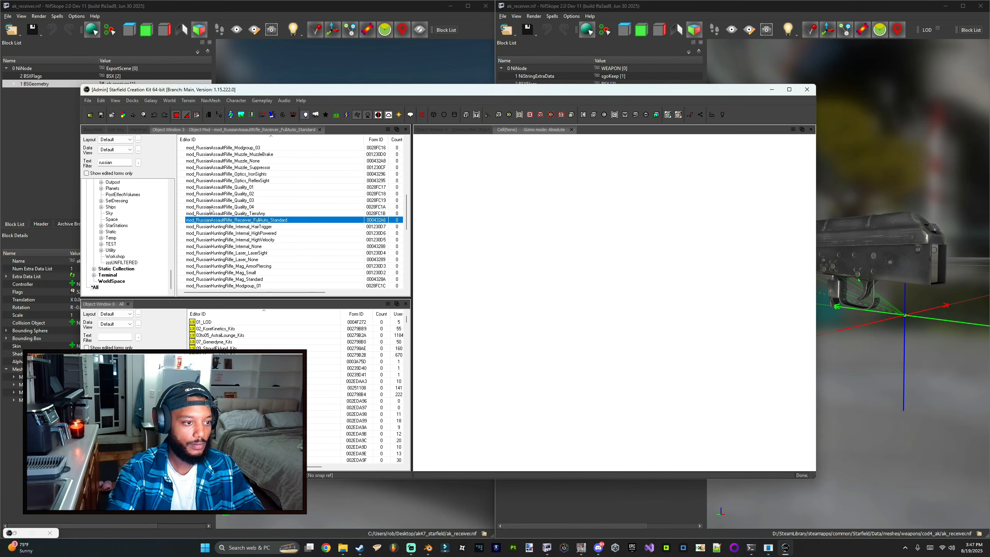
left_click(210, 207)
left_click(207, 201)
left_click(201, 207)
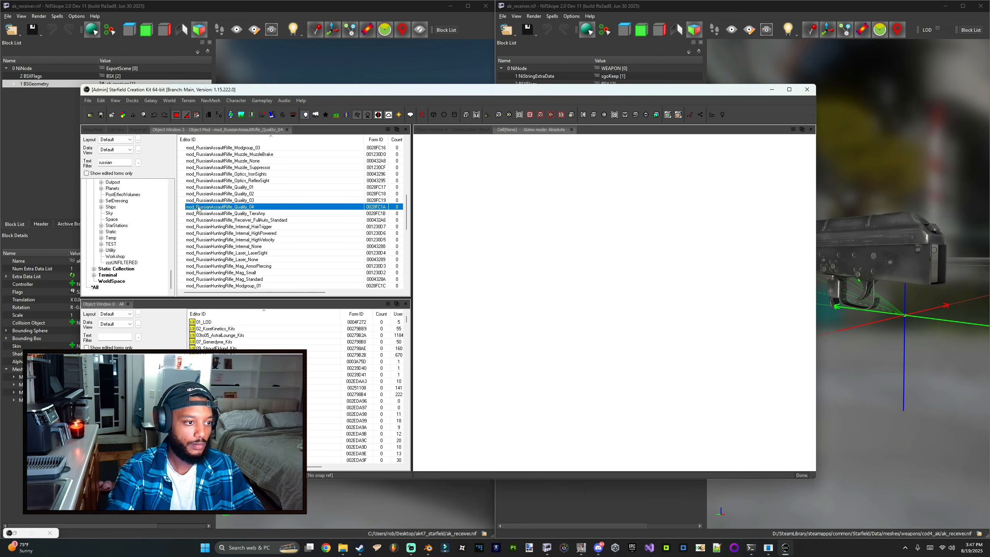
left_click(105, 162)
key("ctrl+a")
type("RussianAssaultRifle")
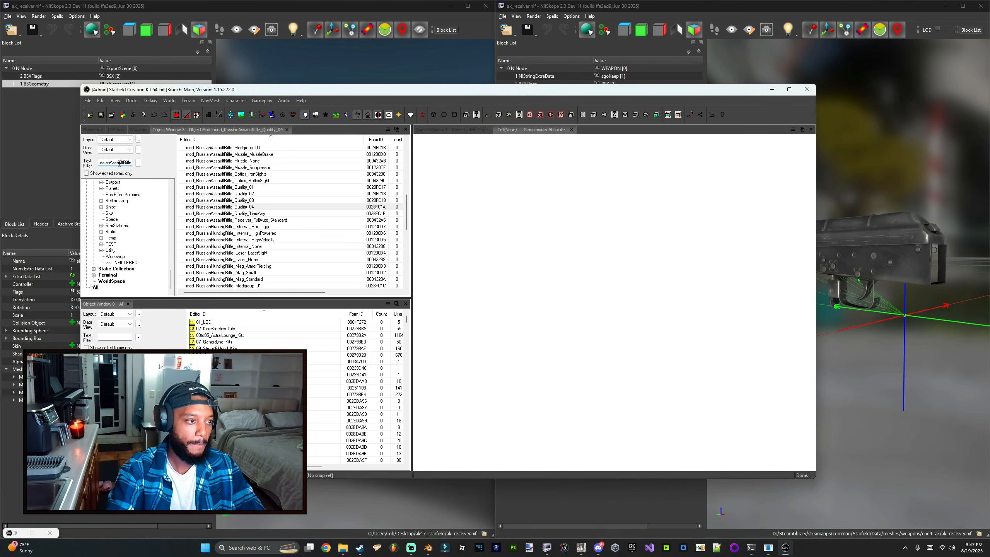
key("super+Up")
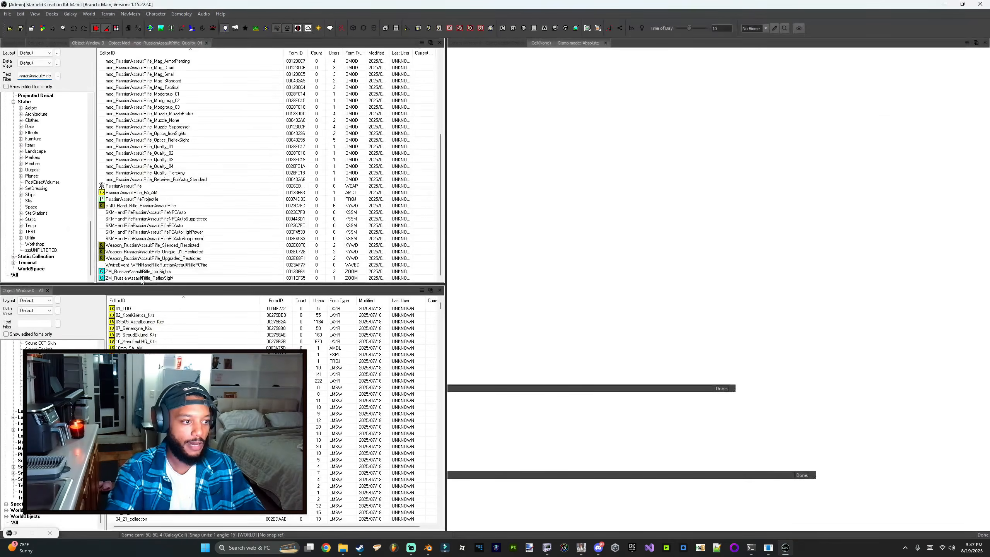
Step: Open the RussianAssaultRifle weapon record and save it as a new form with the ID CoD4_AK
scroll(152, 222, "down", 3)
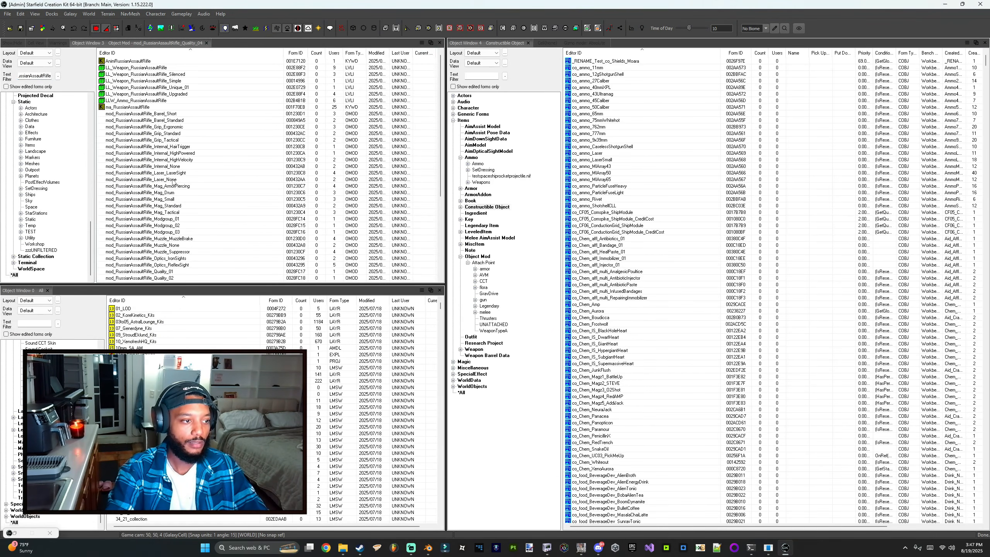
scroll(161, 168, "up", 5)
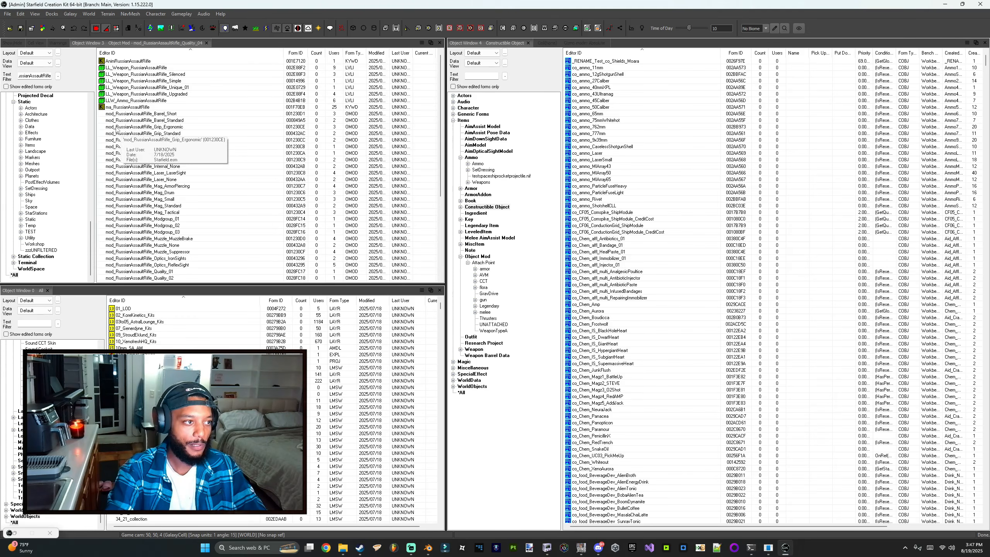
scroll(201, 245, "down", 6)
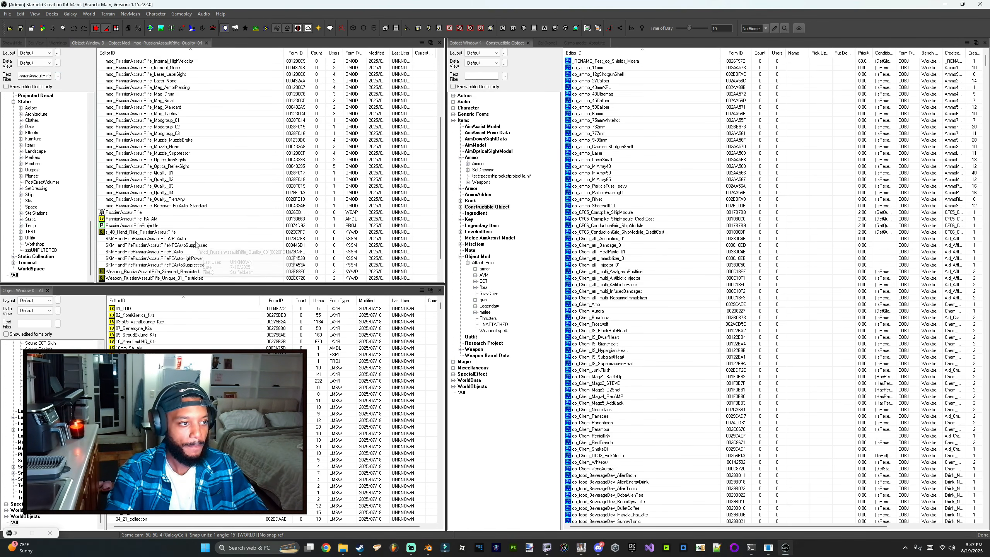
left_click(128, 186)
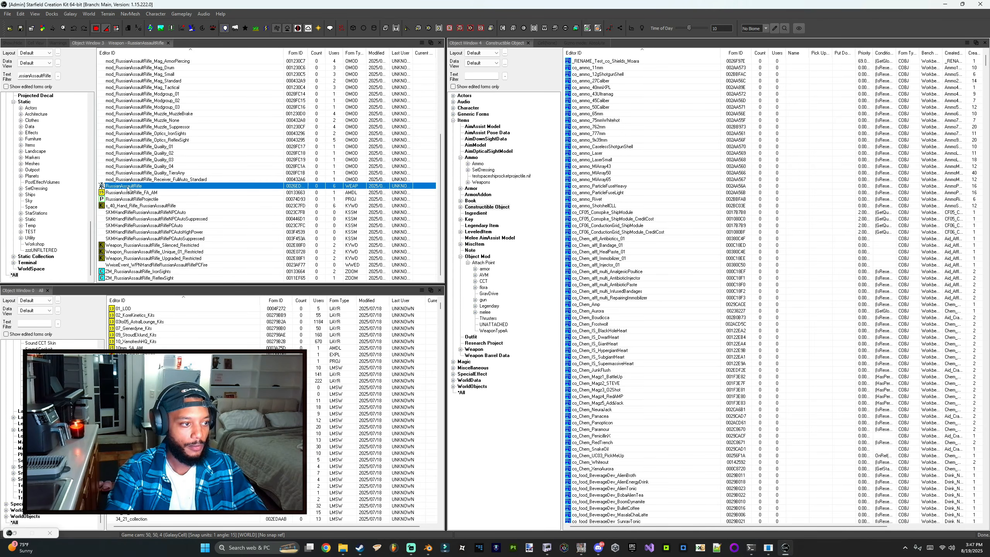
double_click(303, 189)
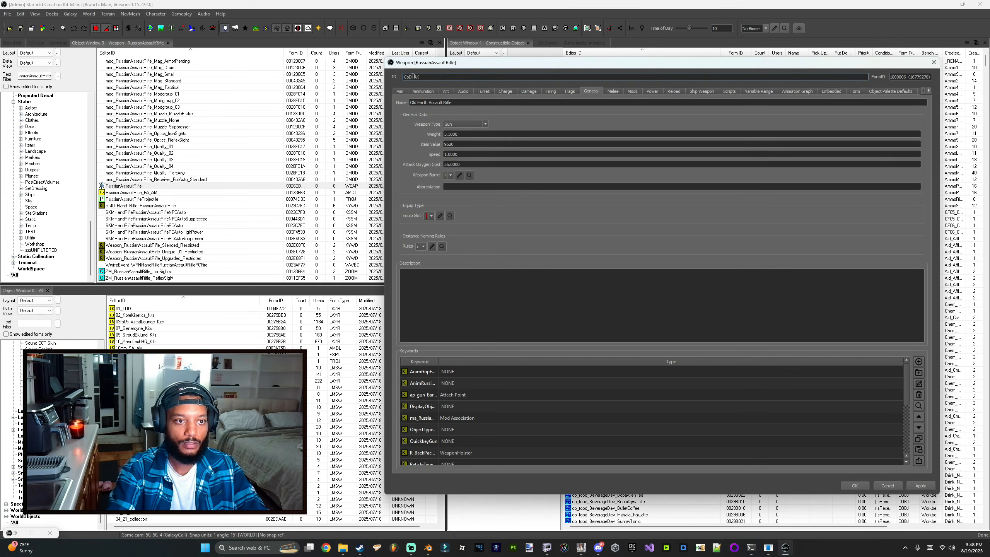
left_click(854, 485)
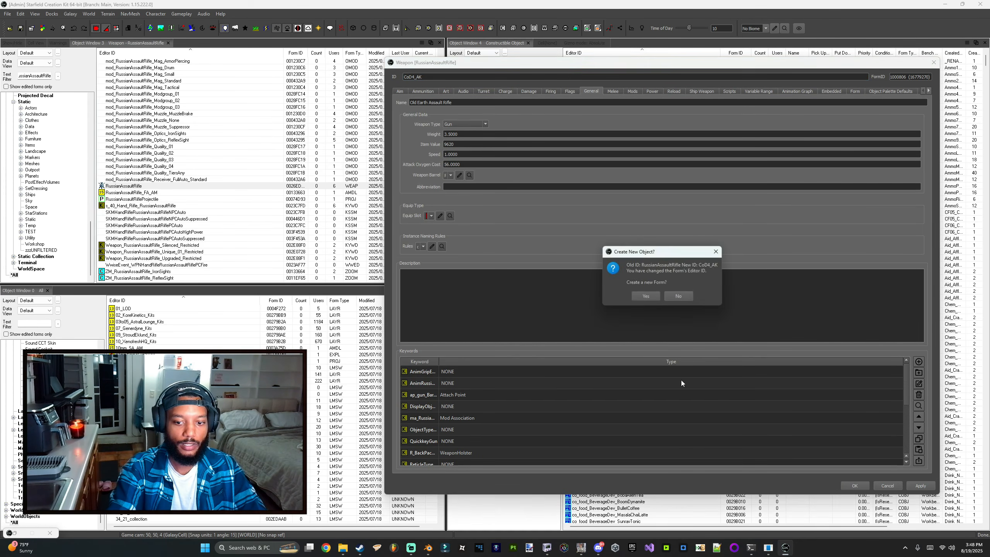
Step: Save the plugin as cod4_ak.esp in the Starfield Data folder
left_click(163, 324)
key("ctrl+s")
scroll(202, 226, "down", 2)
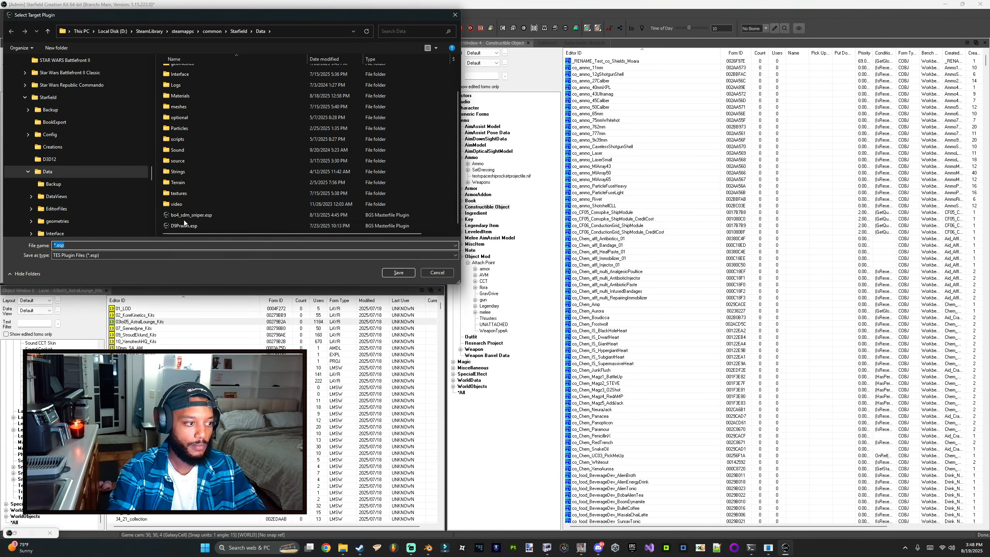
type("cod")
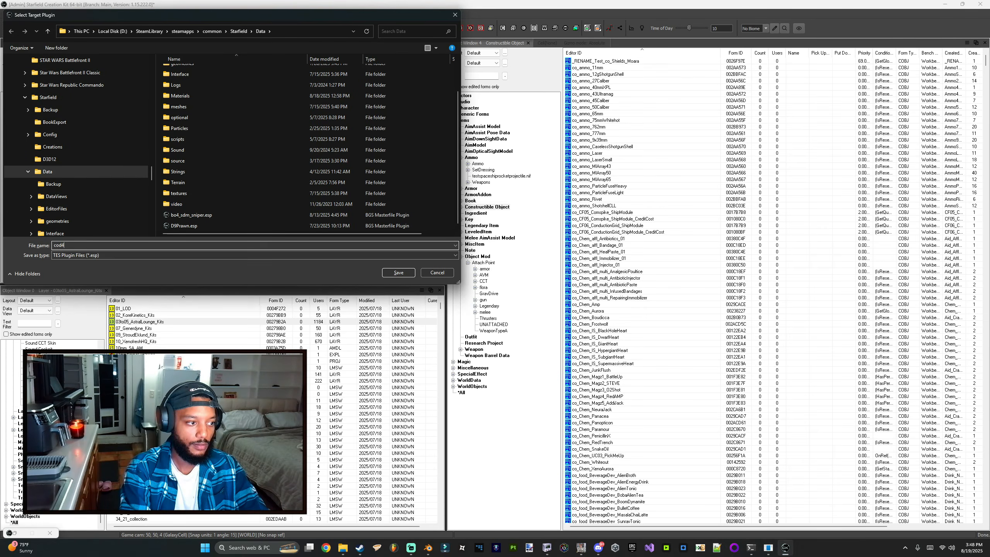
type("4")
key("BackSpace")
type("_")
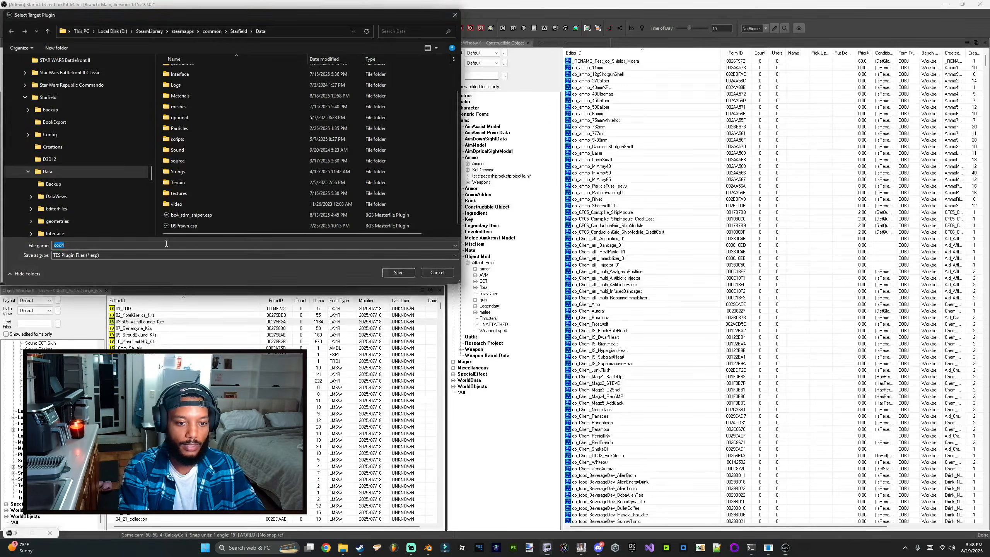
type("cod")
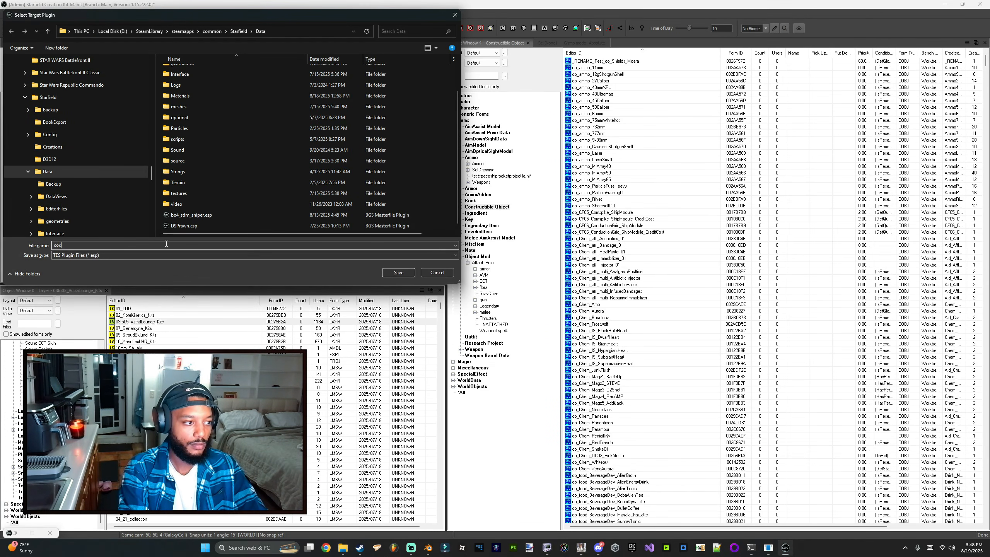
key("Return")
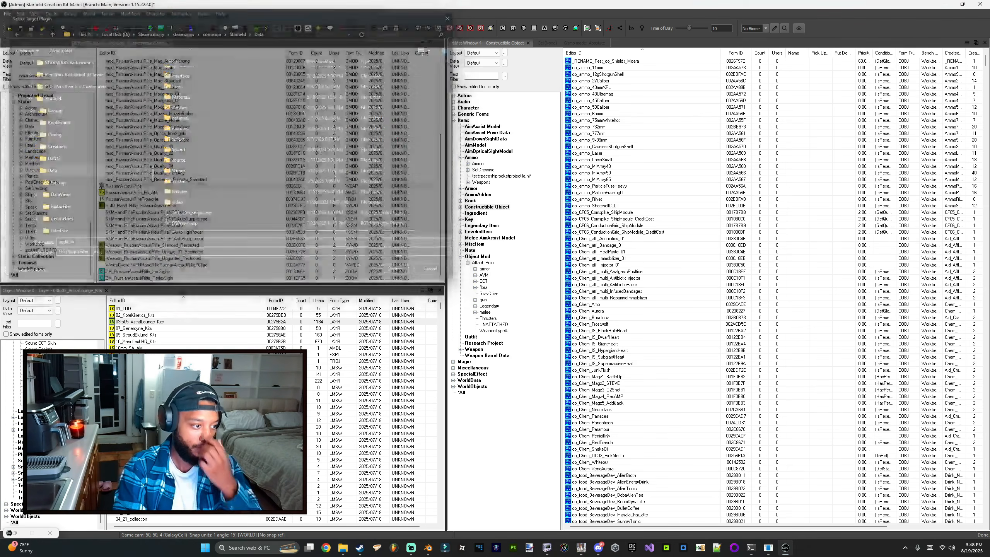
Step: Show only edited forms and open the CoD4_AK weapon record
left_click(31, 335)
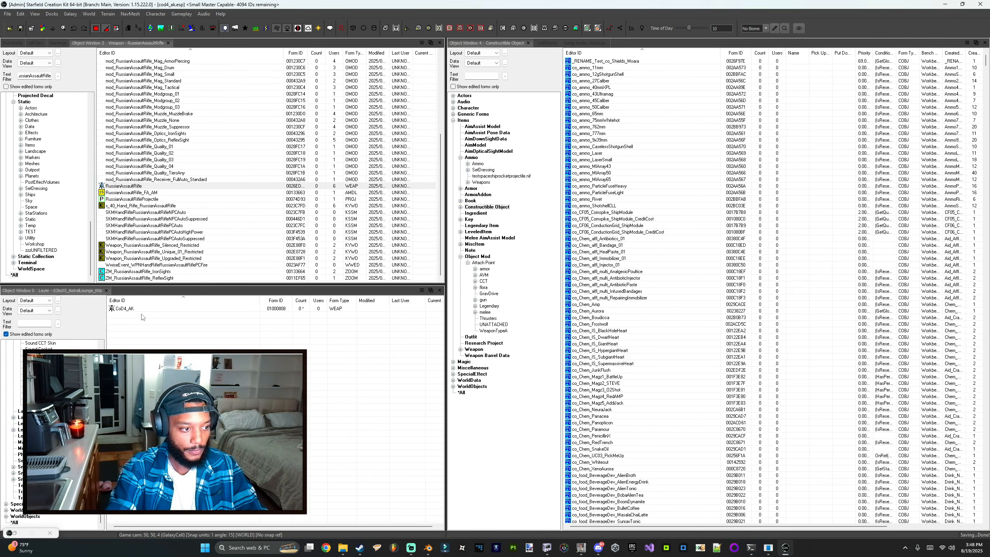
left_click(133, 310)
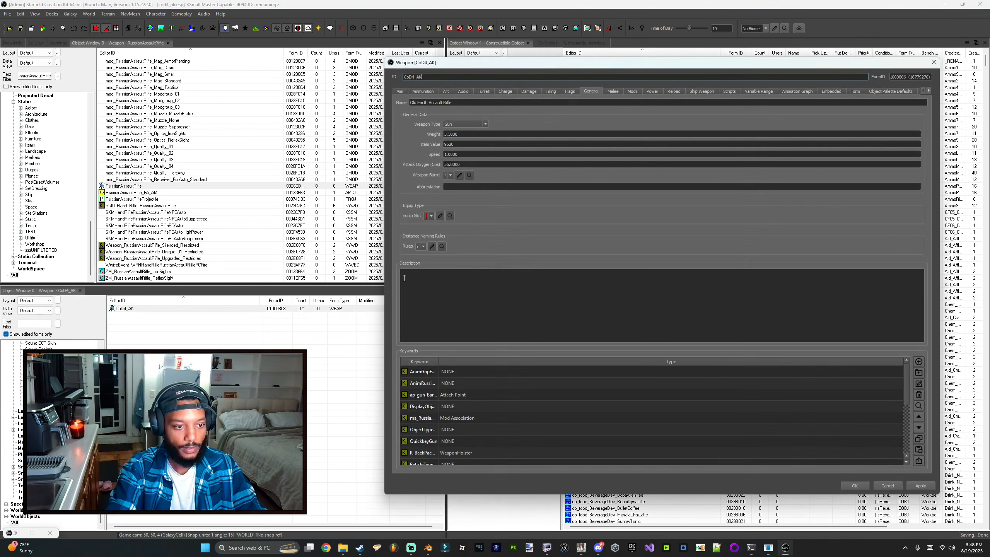
Step: Delete the existing mod entry from the CoD4_AK weapon's Mods tab and close the record
left_click(632, 92)
right_click(432, 115)
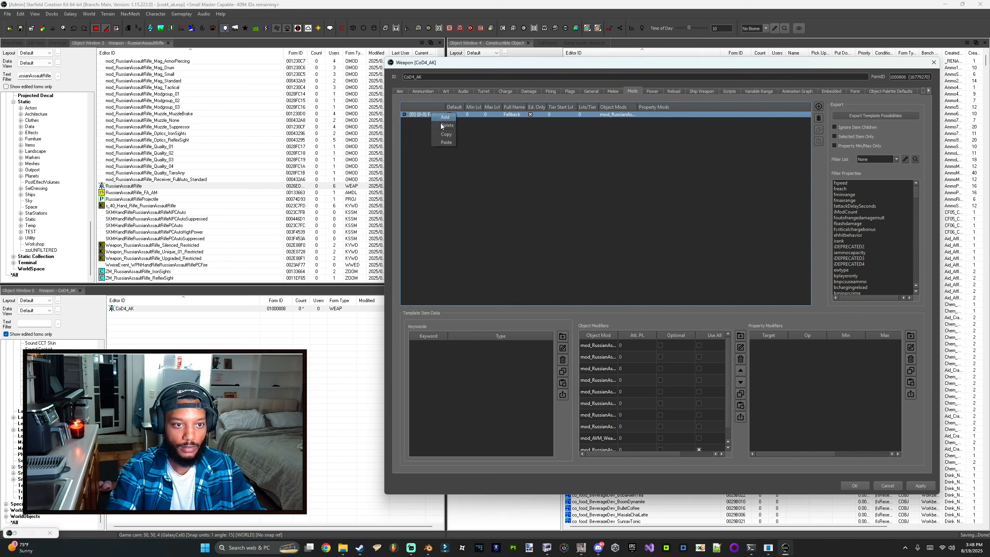
left_click(442, 130)
left_click(852, 484)
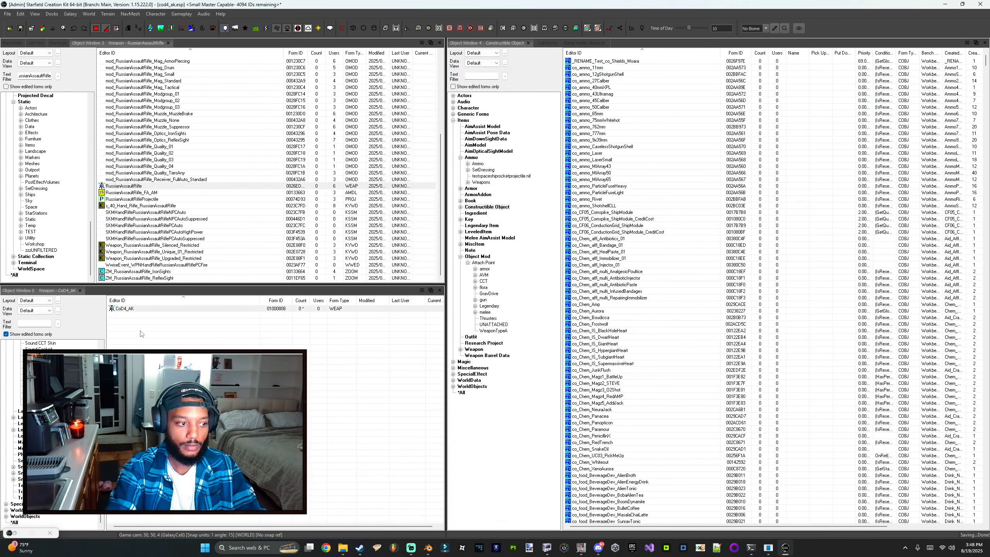
Step: Open the mod_RussianAssaultRifle_Receiver_FullAuto_Standard object mod for editing
left_click(127, 318)
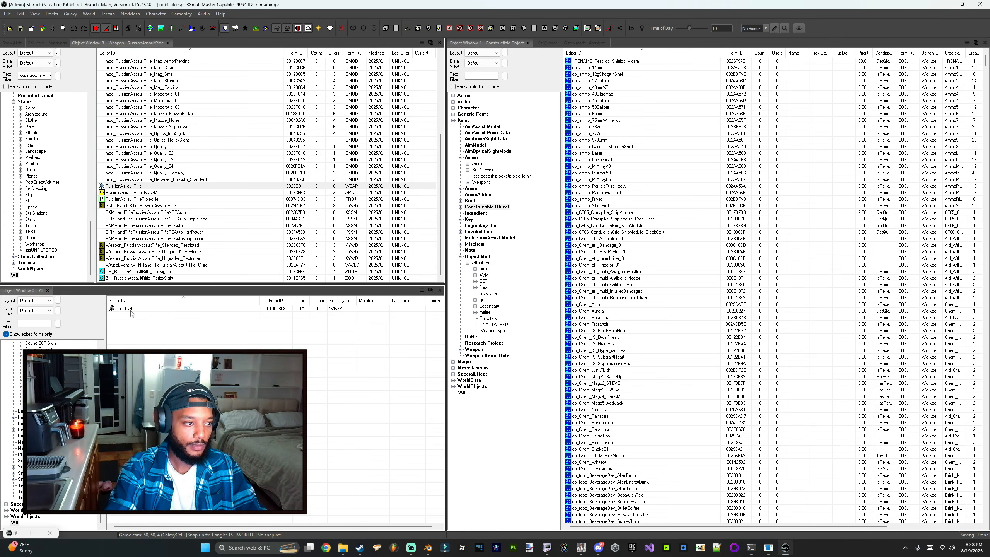
left_click(146, 179)
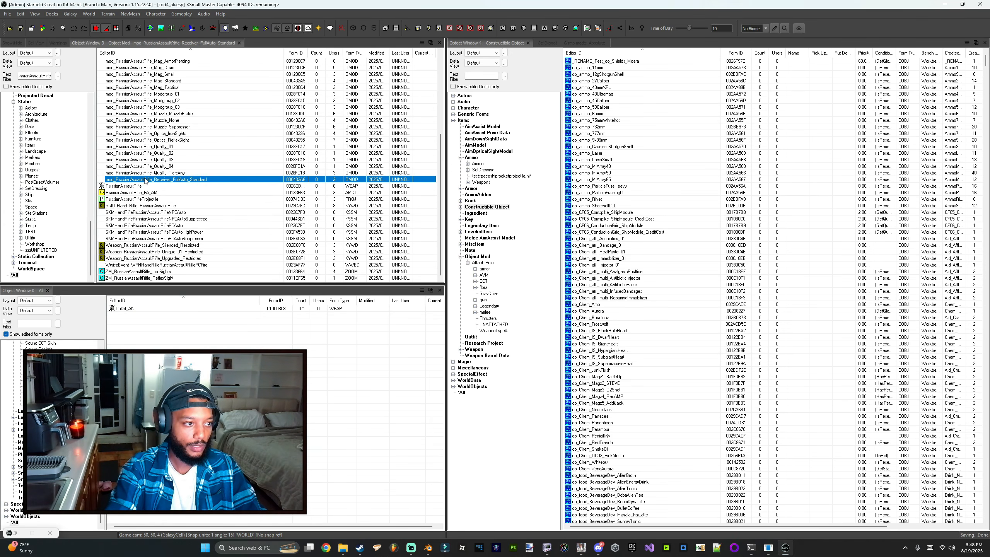
double_click(145, 179)
Step: Edit the CoD4_AK weapon's editor ID in place and accept creating a new form from it
double_click(120, 310)
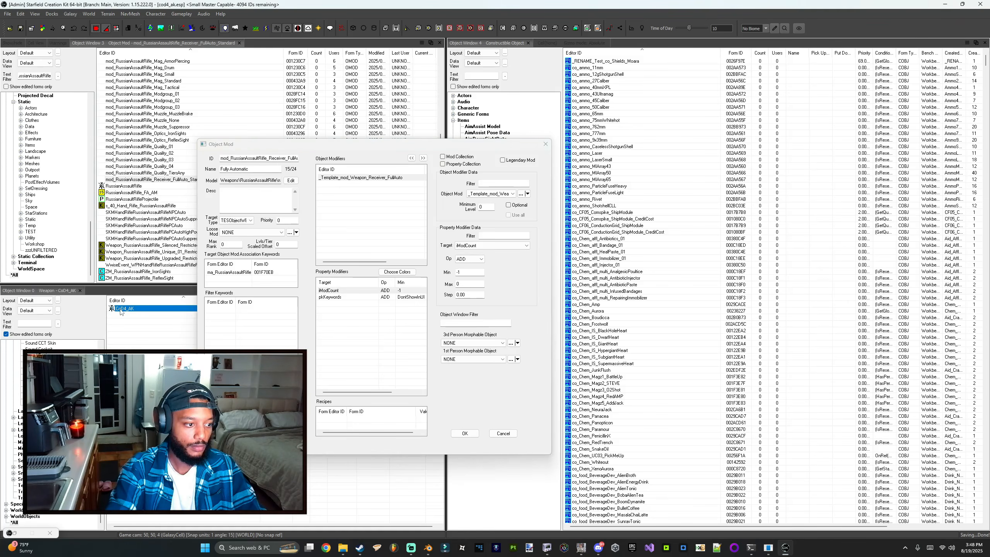
left_click(31, 324)
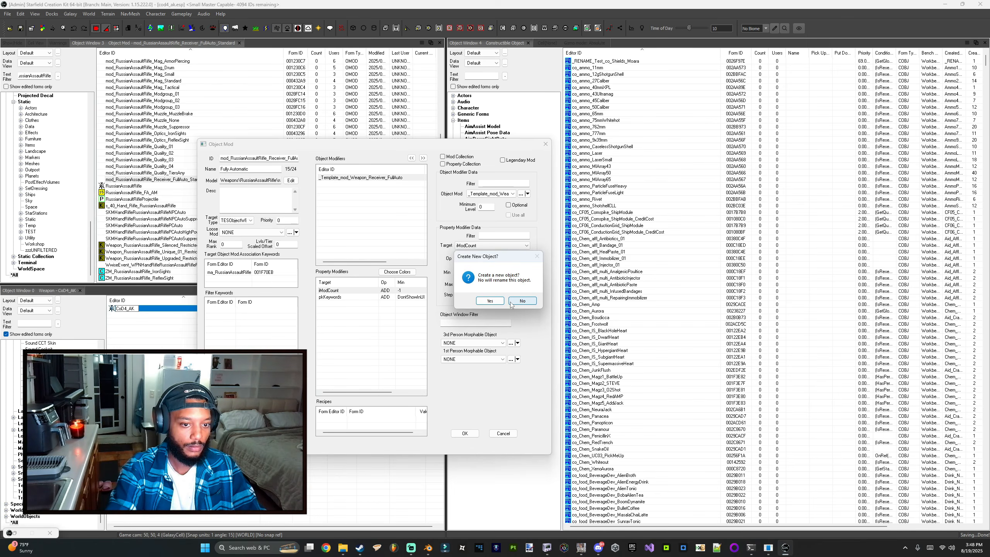
left_click(488, 299)
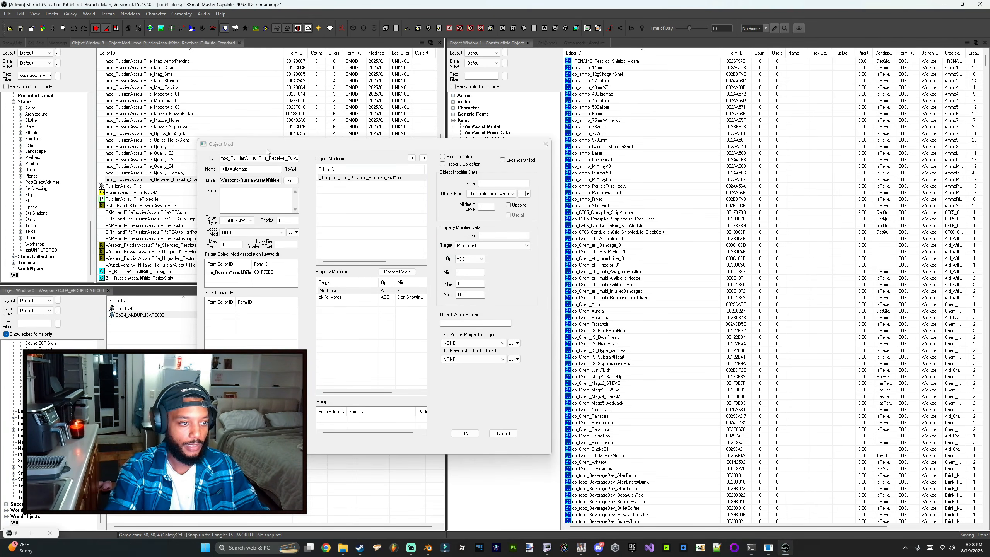
Step: Change the object mod's ID to mod_CoD4_AK_Receiver_FullAuto_Standard by pasting CoD4_AK over RussianAssaultRifle
mouse_move(267, 146)
left_mouse_down()
mouse_move(443, 136)
mouse_move(253, 157)
left_mouse_up()
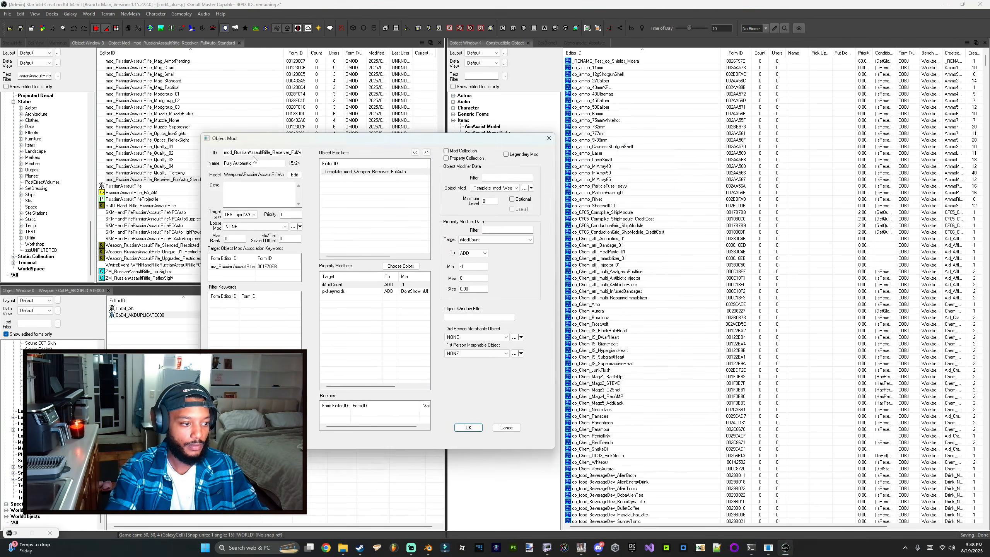
left_click(129, 309)
key("ctrl+c")
left_click(20, 323)
key("ctrl+v")
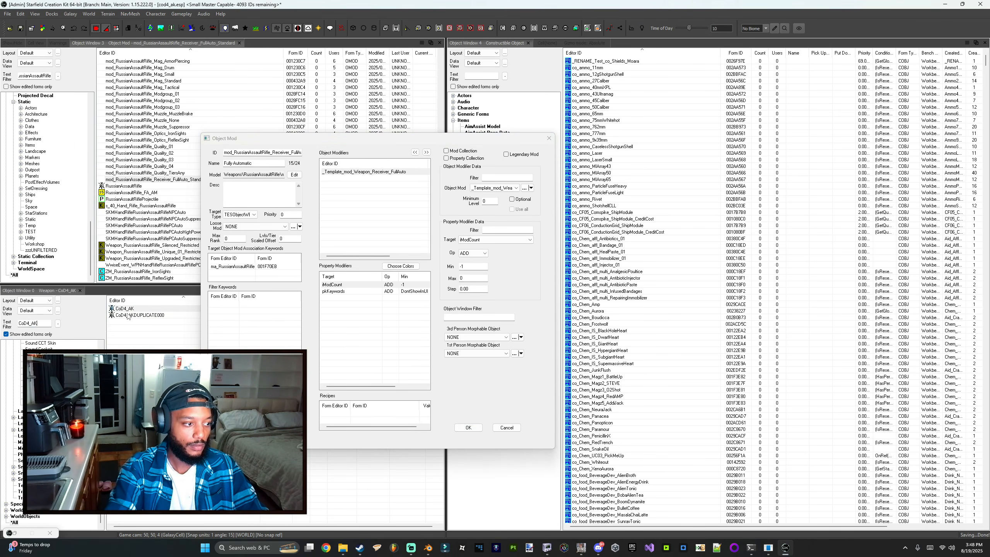
left_click(312, 182)
left_click_drag(234, 152, 267, 153)
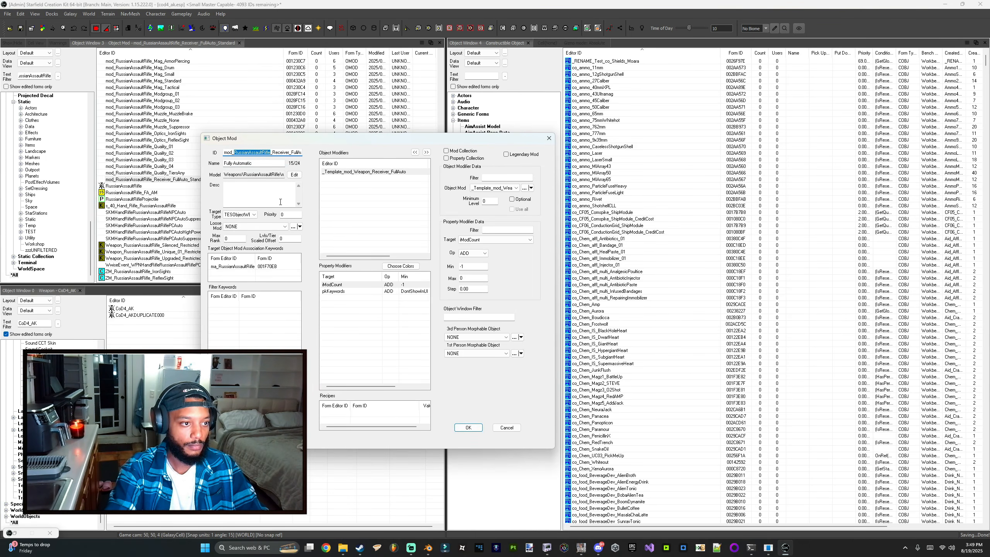
key("ctrl+v")
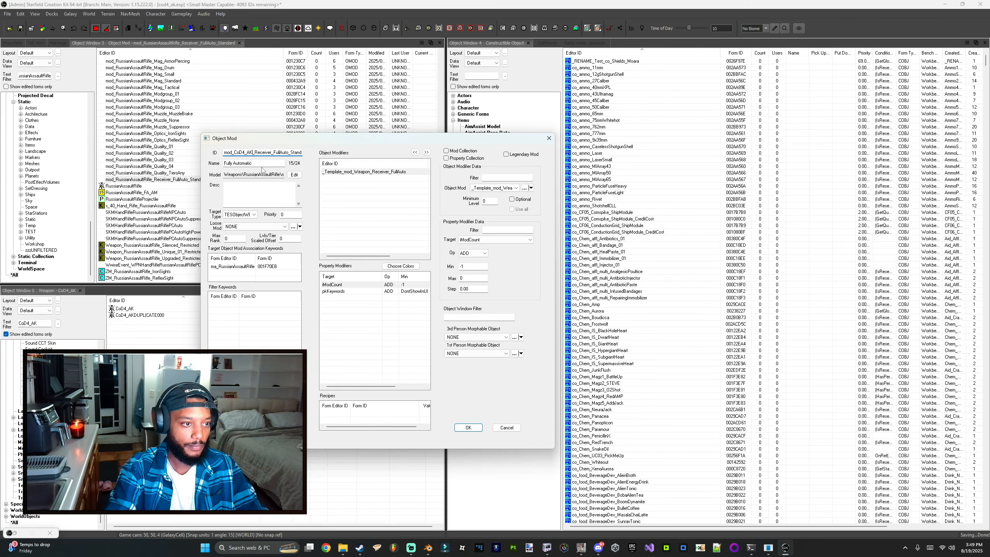
Step: Set the object mod's model to ak_receiver.nif from the Weapons cod4_ak folder
left_click(295, 174)
left_click(468, 210)
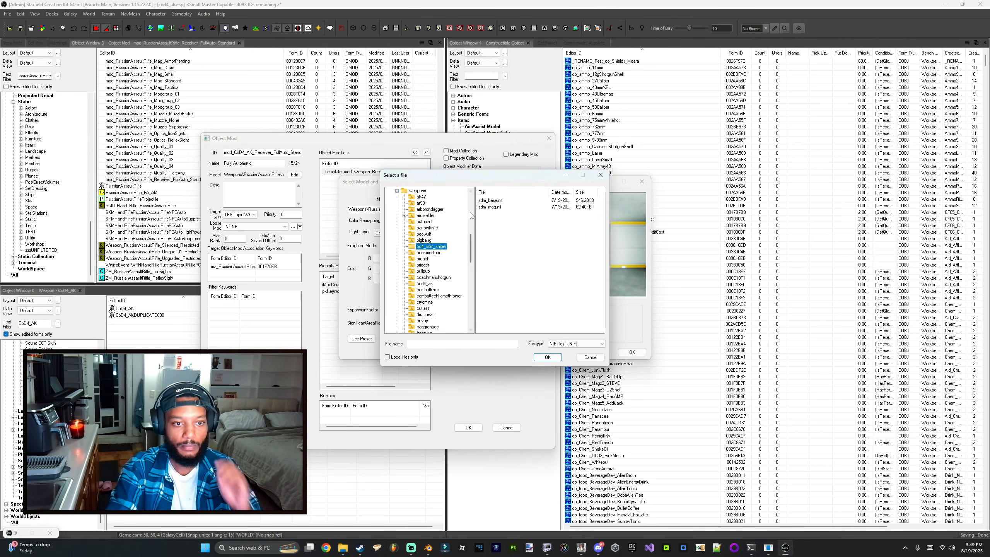
left_click(424, 283)
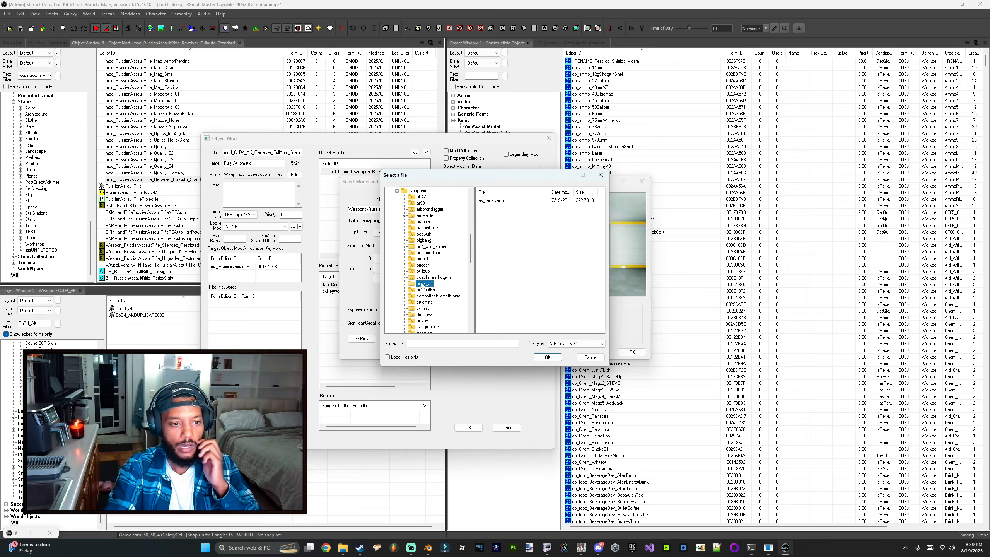
double_click(507, 200)
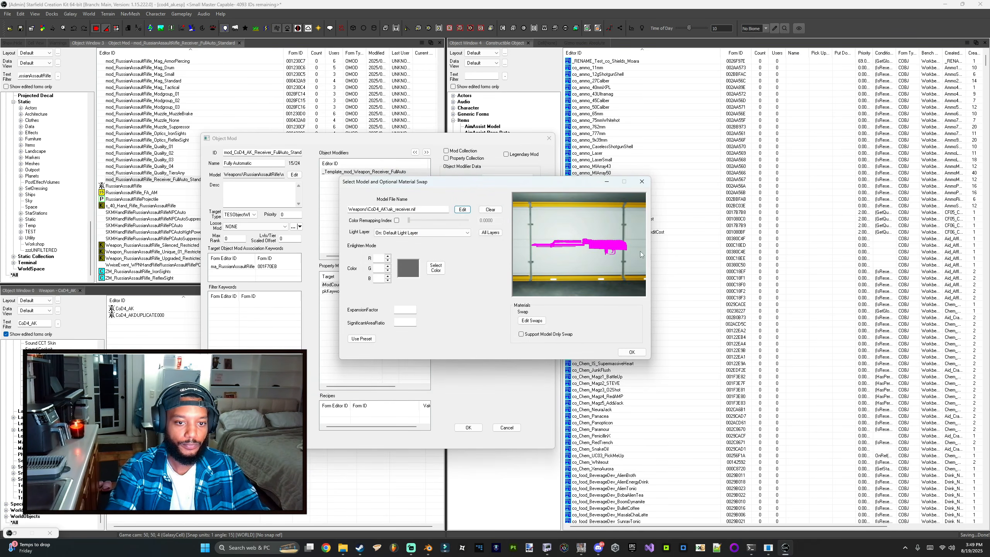
left_click_drag(640, 253, 594, 254)
left_click(631, 352)
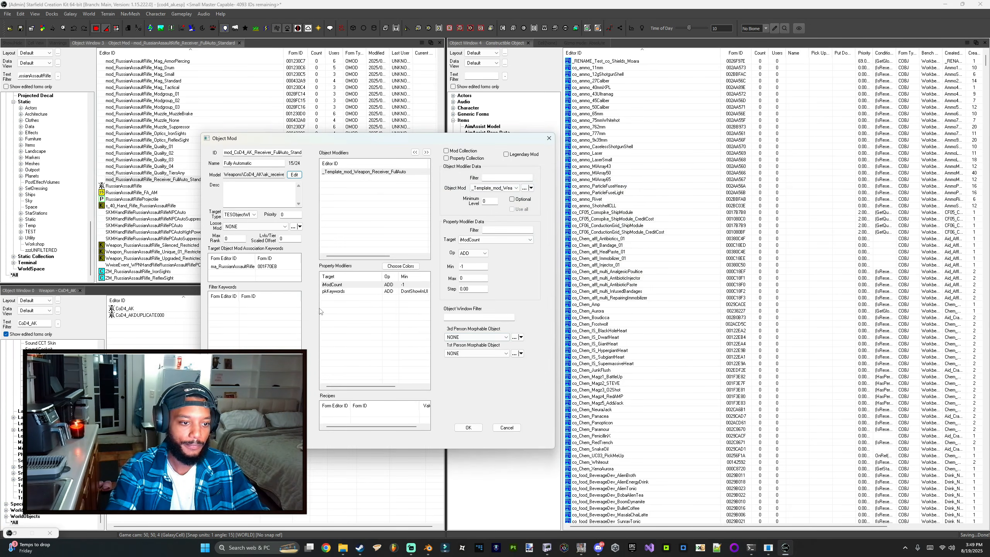
Step: Create a new keyword ma_CoD4AK from the weapon's ma_RussianAssaultRifle mod association keyword
left_click(382, 291)
left_click(231, 267)
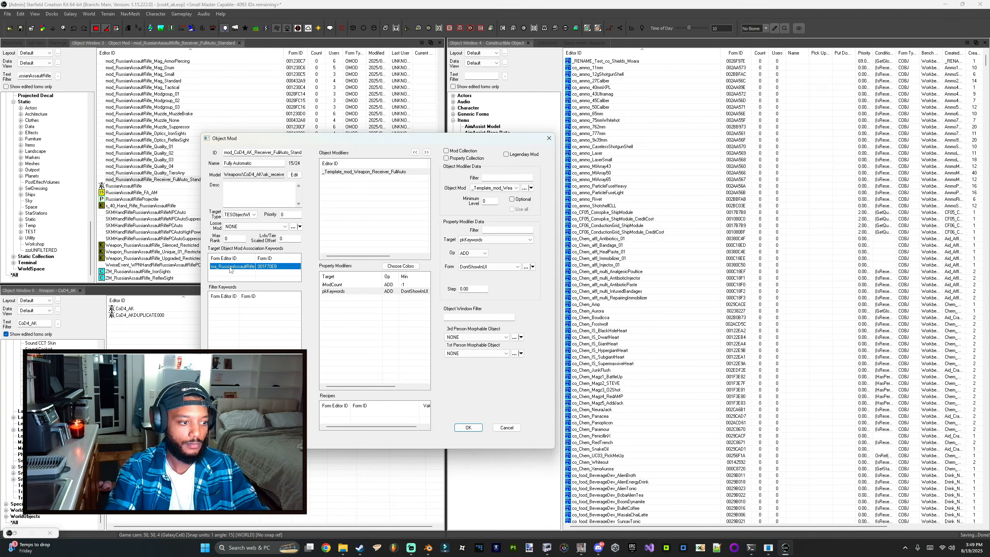
double_click(125, 308)
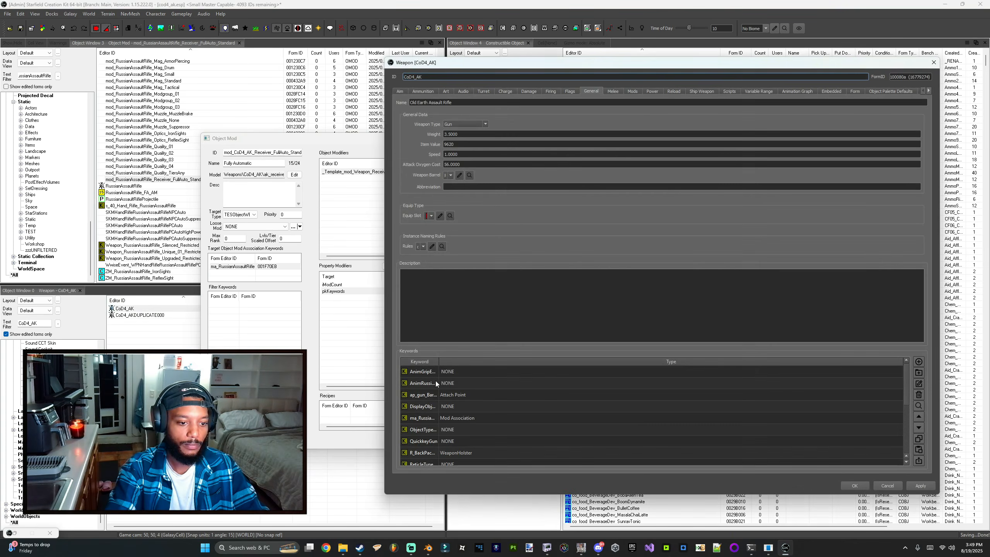
double_click(439, 363)
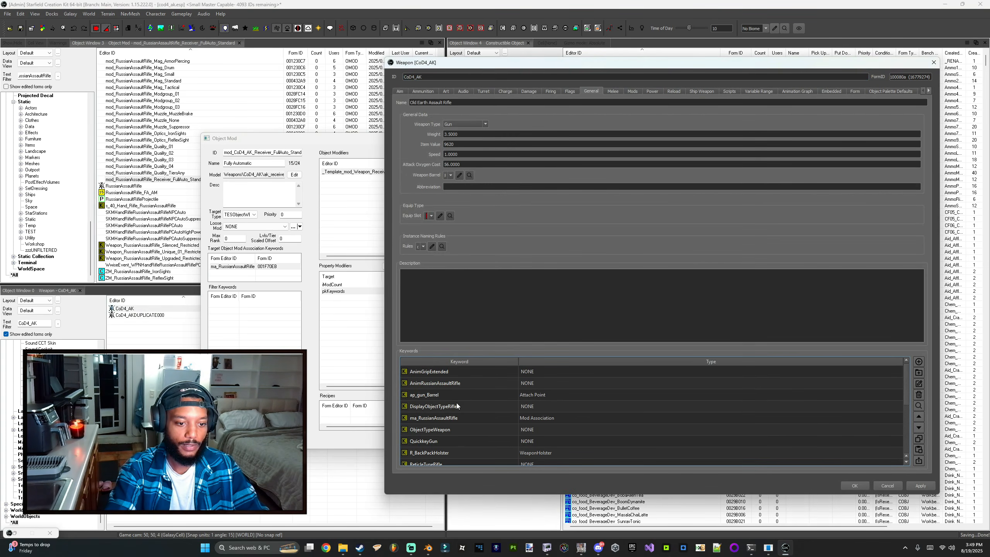
double_click(439, 418)
left_click_drag(436, 221, 499, 222)
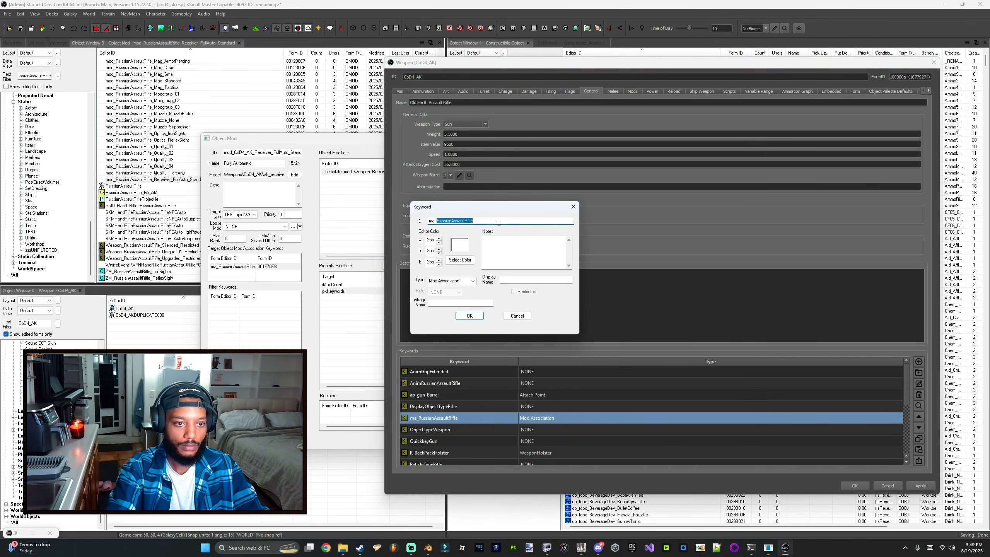
type("CoD4_AK")
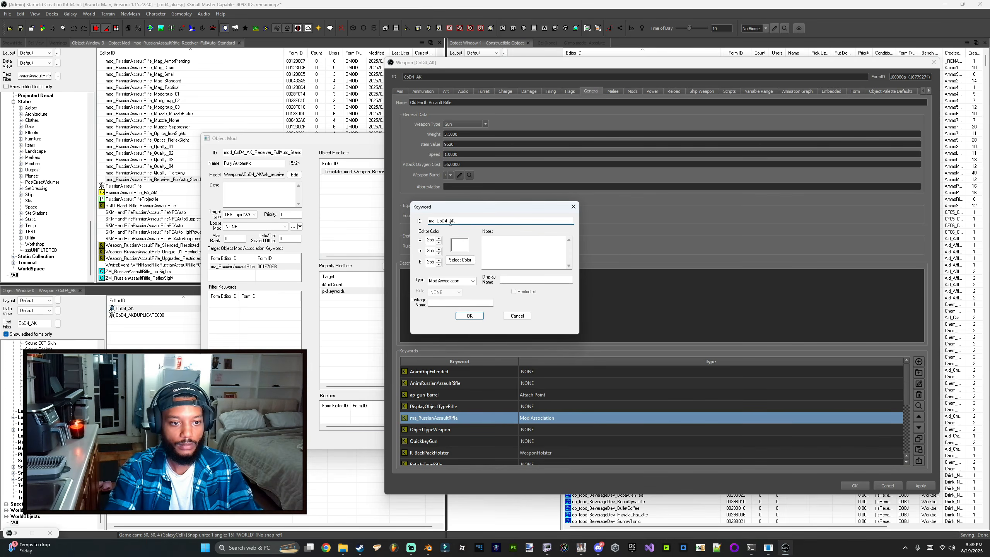
left_click(470, 315)
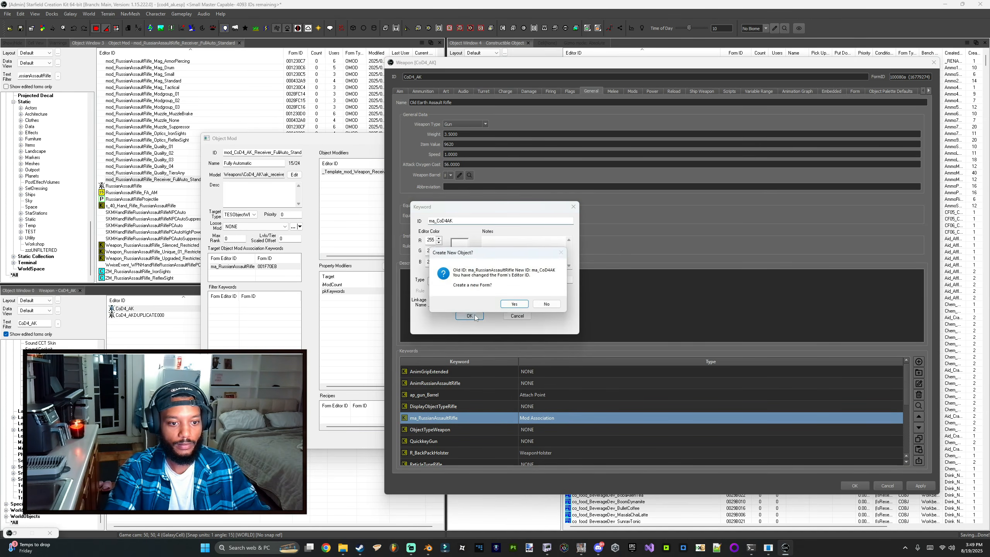
left_click(513, 303)
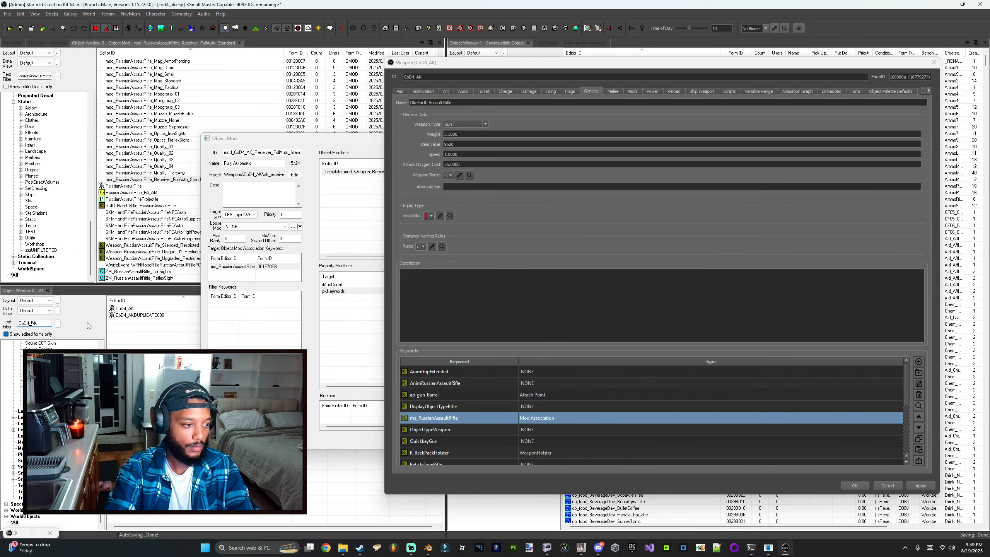
Step: Remove the ma_RussianAssaultRifle keyword from the weapon record and save it
left_click(476, 418)
key("Delete")
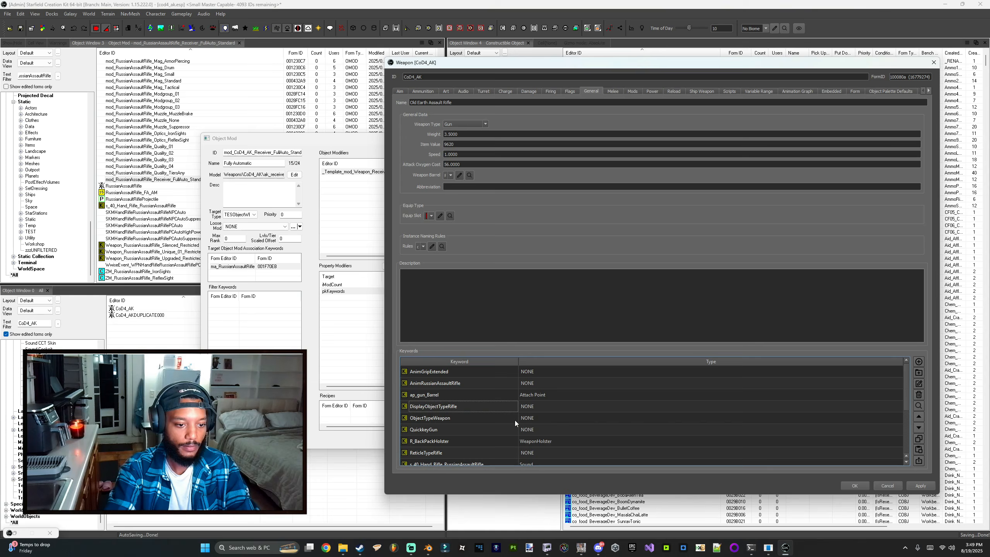
left_click(853, 485)
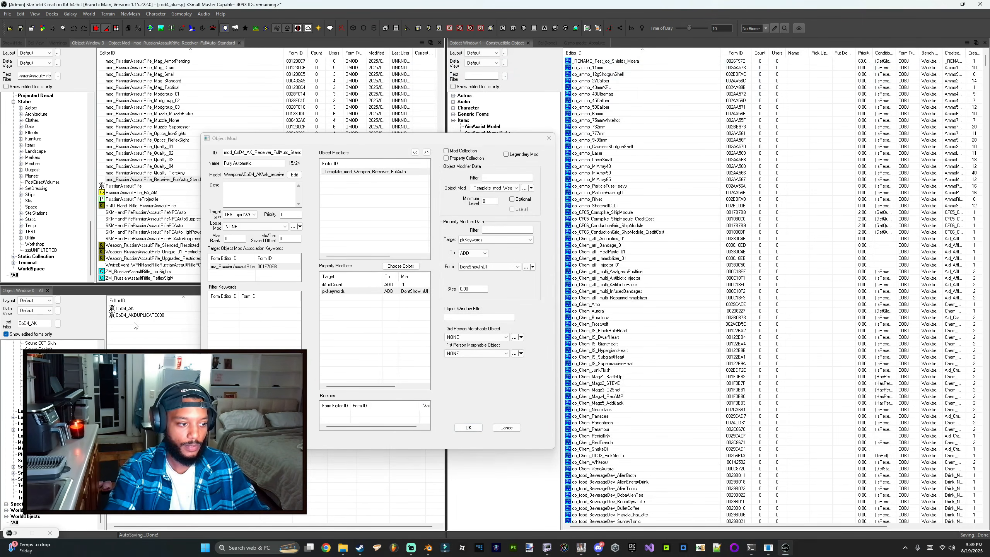
Step: Cancel the object mod dialog and rename the weapon record to CoD4AK
left_click(501, 428)
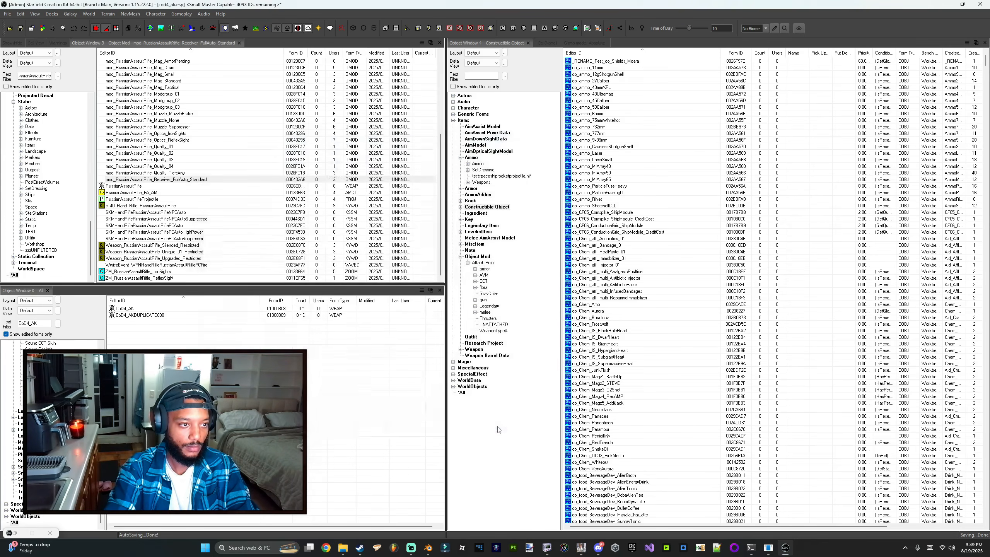
left_click(133, 315)
left_click(128, 310)
left_click(128, 309)
left_click(129, 309)
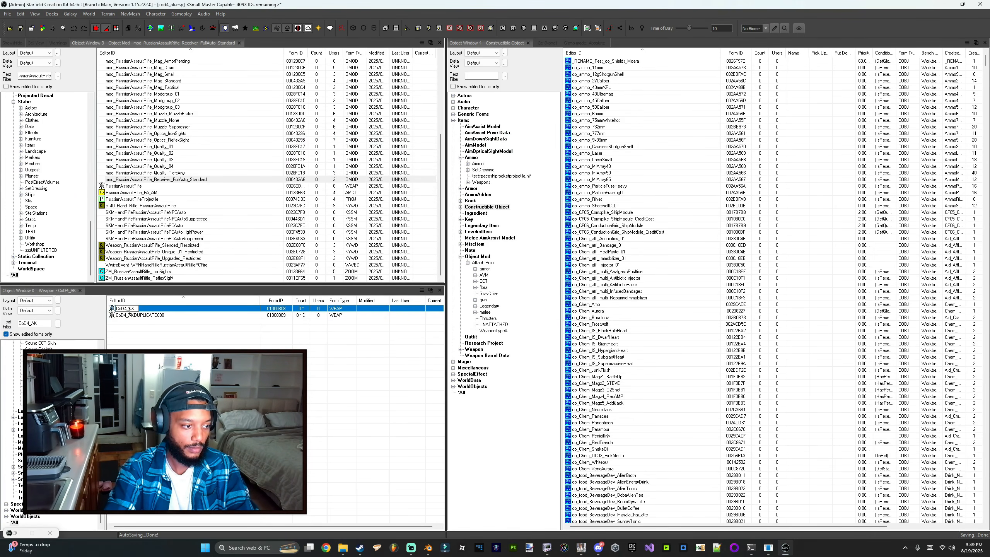
key("BackSpace")
key("Return")
key("Right")
key("Return")
key("Return")
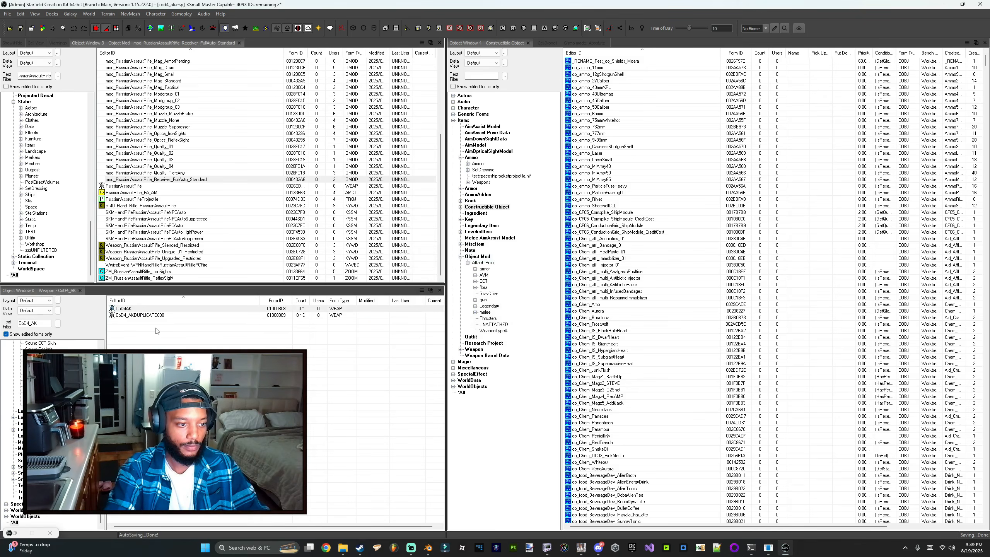
Step: Filter the edited-forms object window for CoD4AK
key("BackSpace")
left_click(130, 332)
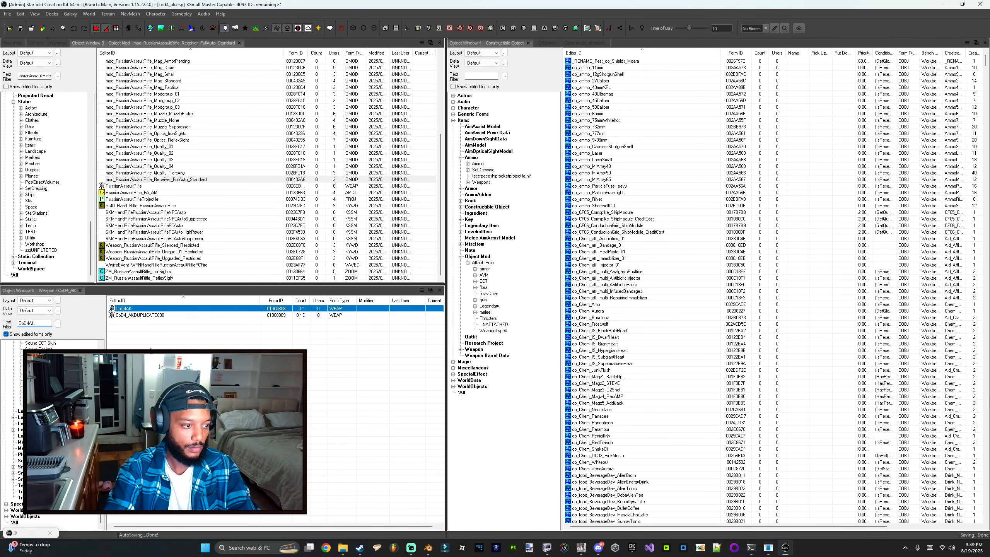
left_click(42, 325)
type("a_CoD4AK")
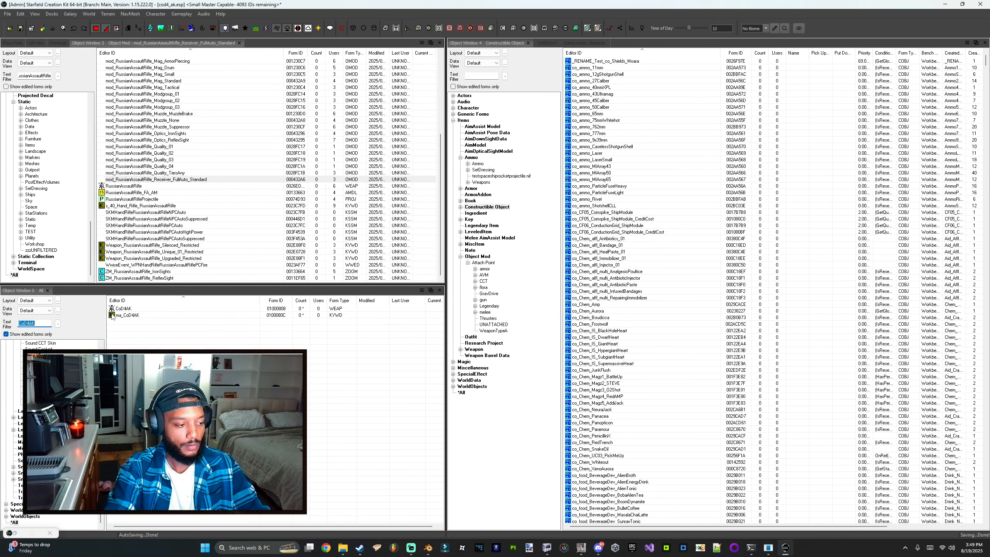
Step: Open the CoD4AK weapon and add the ma_CoD4AK keyword to its keyword list
double_click(123, 308)
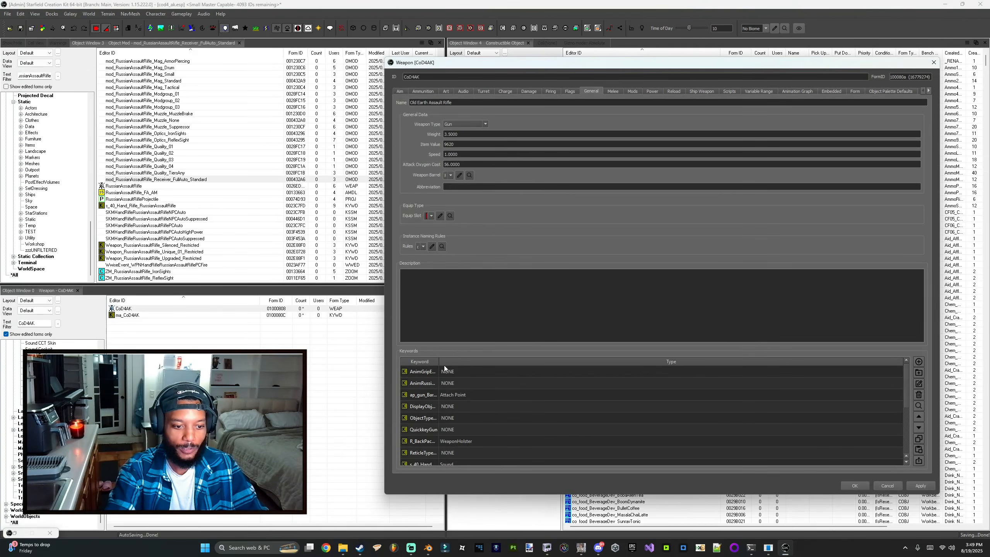
double_click(438, 362)
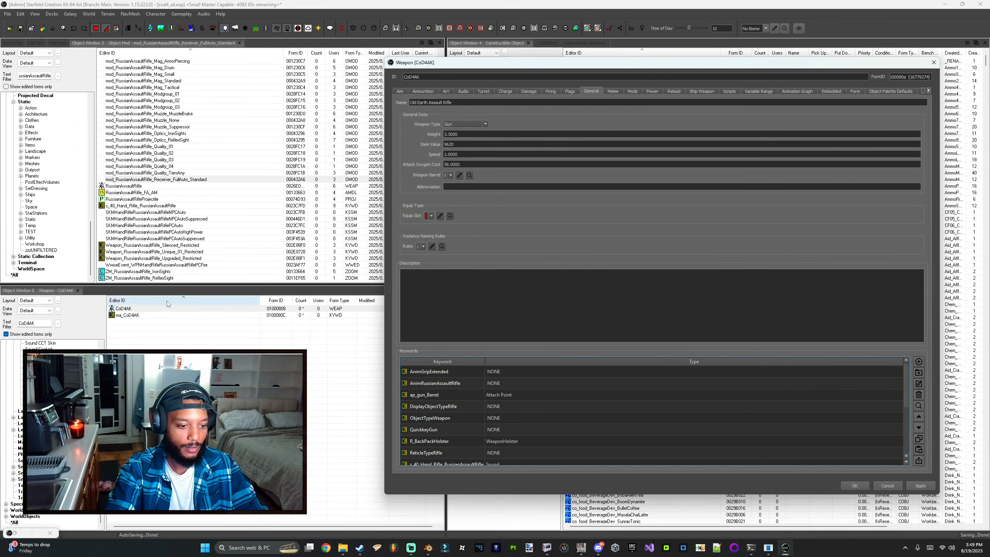
left_click_drag(128, 315, 494, 401)
scroll(513, 412, "down", 3)
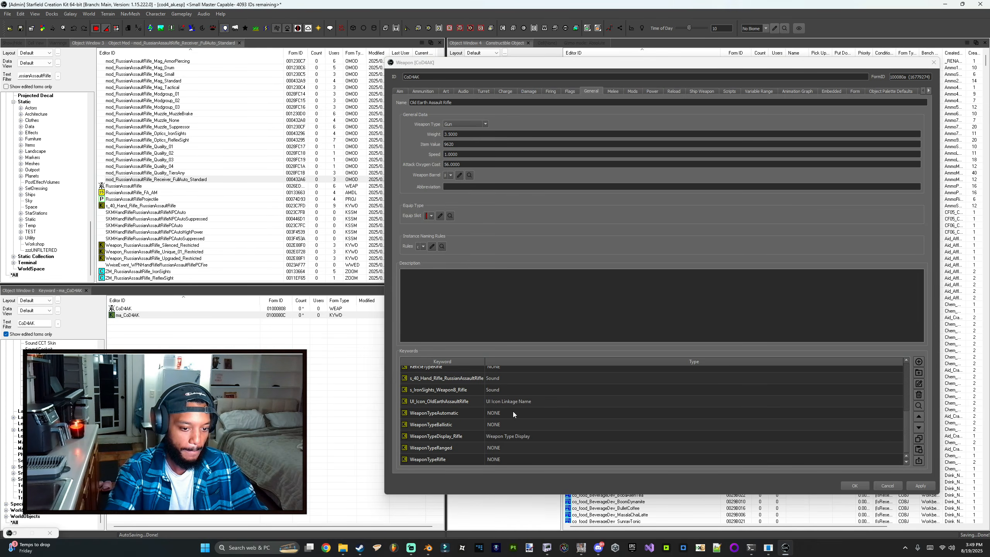
scroll(500, 408, "up", 3)
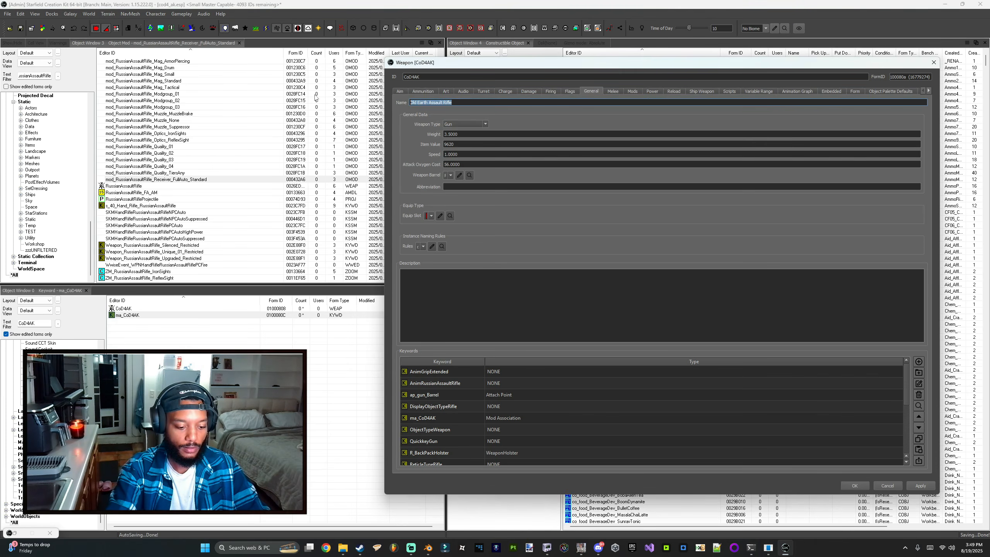
Step: Set the weapon's name to AK47 and save the record
triple_click(457, 102)
type("AK47")
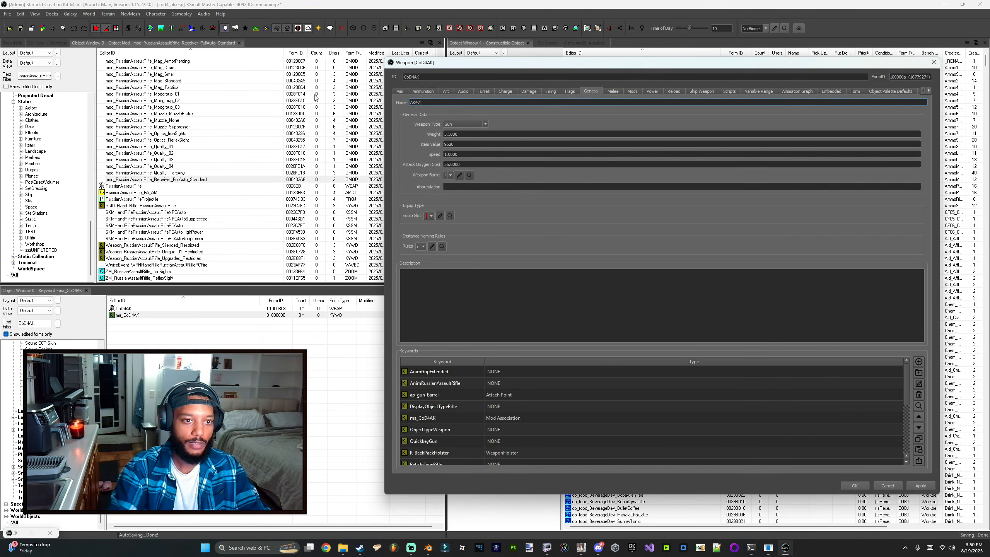
left_click(852, 483)
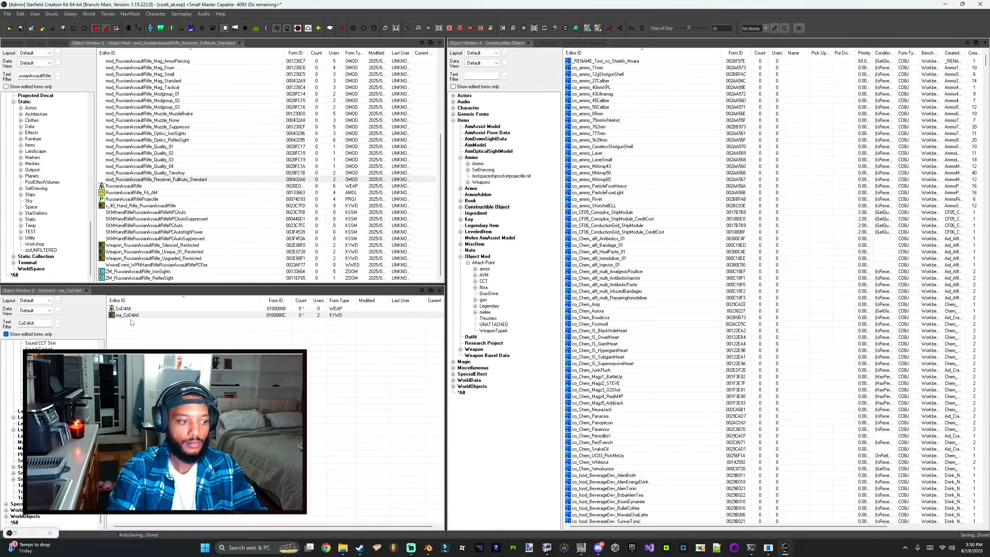
Step: Open the full-auto receiver object mod and change its ID to mod_CoD4AK_Receiver_FullAuto_Standard
double_click(41, 323)
key("ctrl+c")
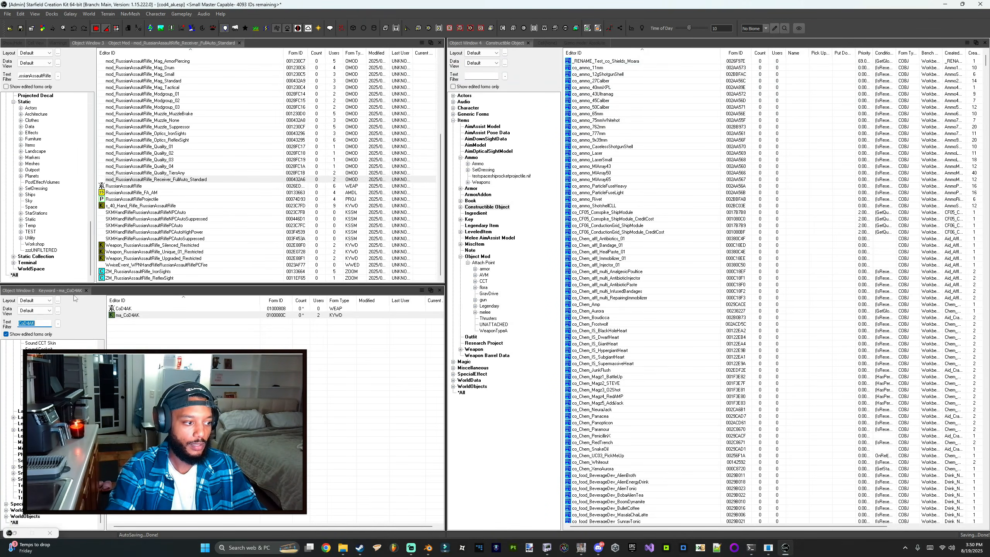
left_click(148, 180)
double_click(164, 180)
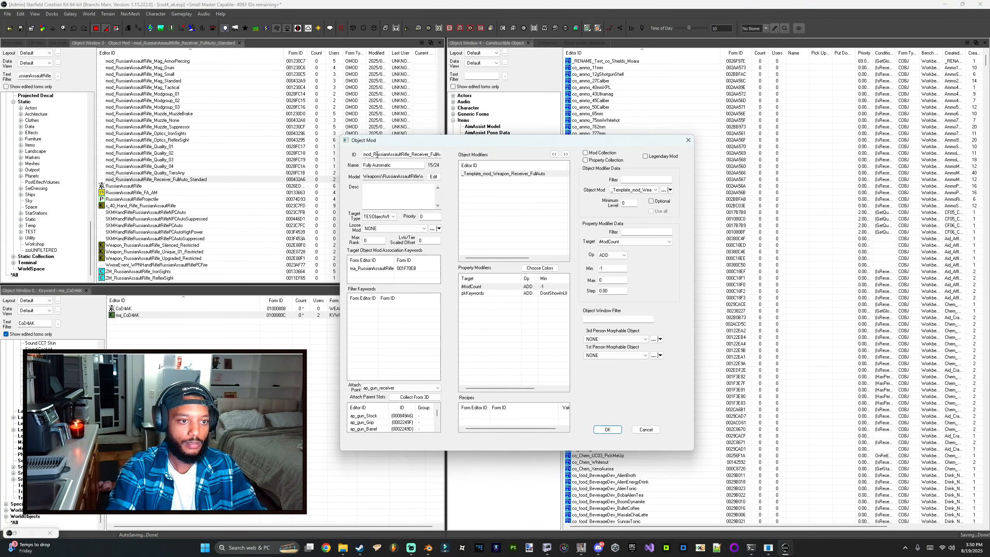
left_click_drag(373, 155, 412, 155)
key("ctrl+v")
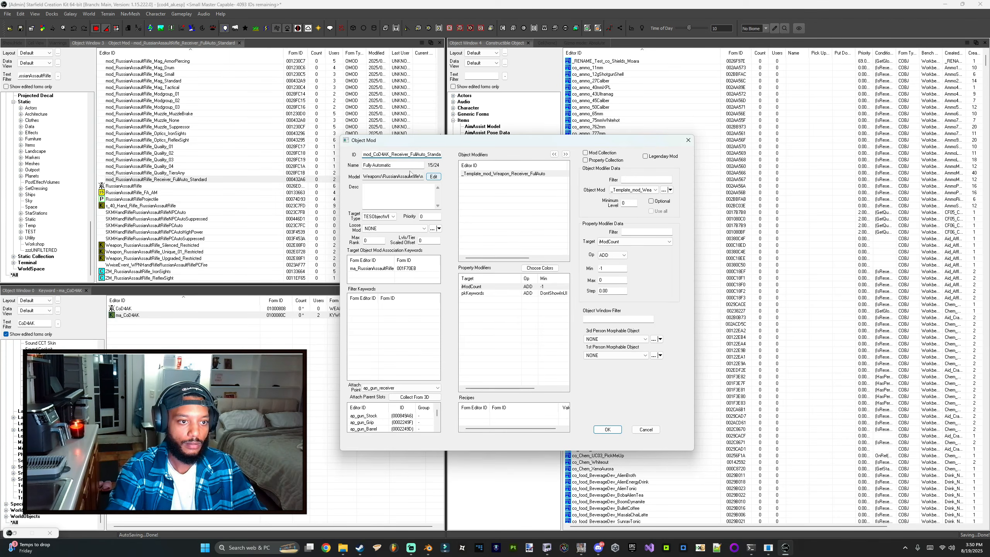
Step: Set the object mod's model to Weapons\CoD4_AK\ak_receiver.nif
left_click(434, 176)
left_click(465, 211)
double_click(504, 202)
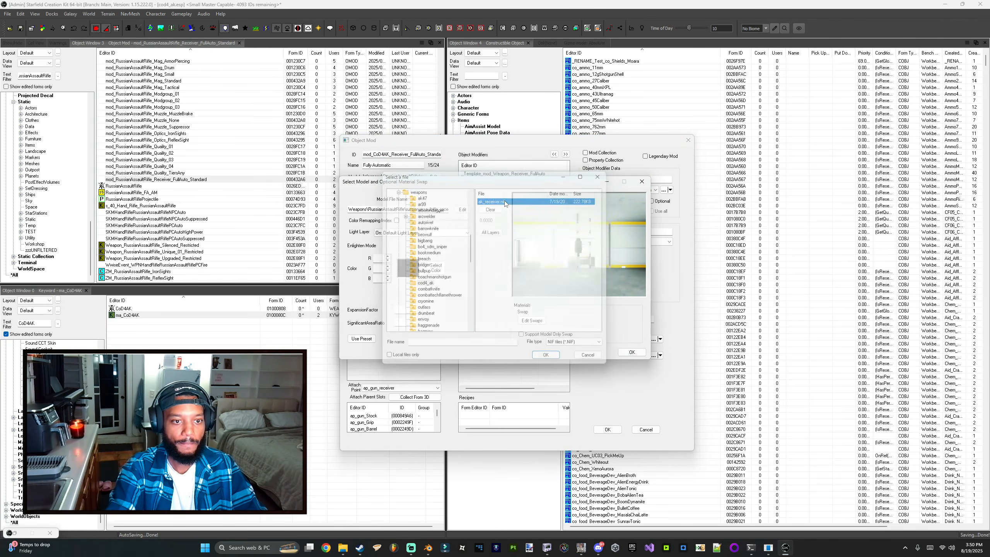
left_click_drag(620, 255, 600, 249)
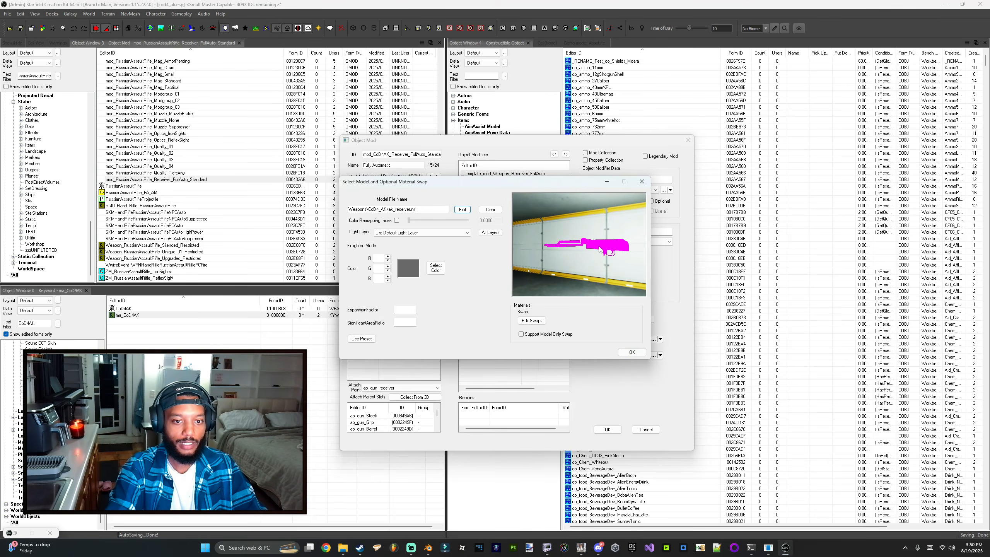
left_click(632, 352)
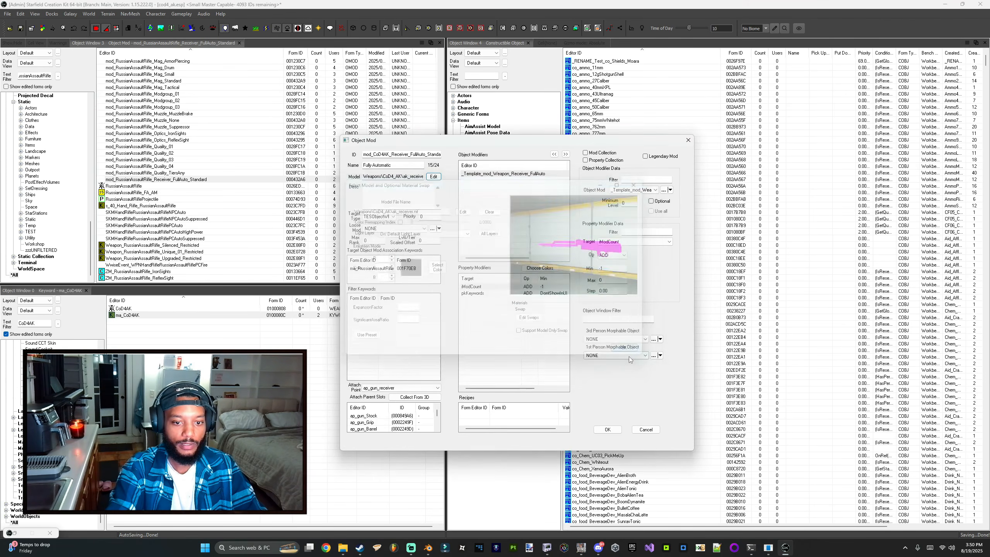
Step: Replace the mod association keyword with ma_CoD4AK and save it as a new object mod form
left_click(381, 269)
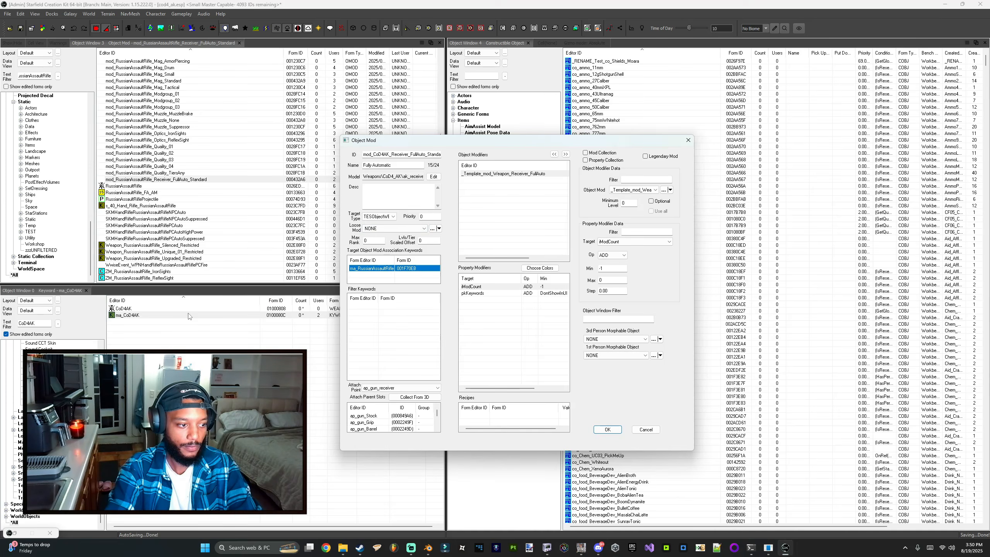
key("Delete")
left_click_drag(129, 315, 368, 280)
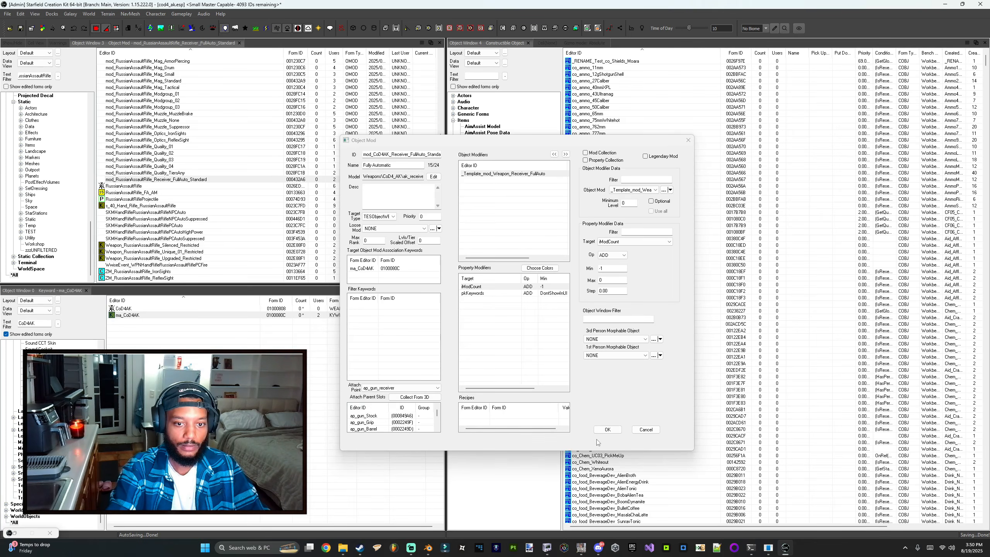
left_click(607, 429)
left_click(523, 307)
left_click(325, 343)
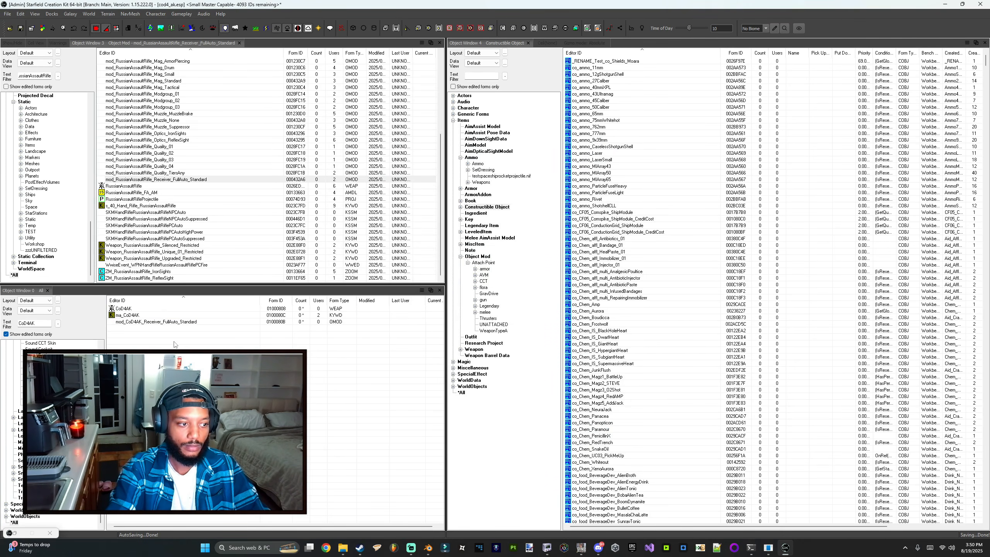
Step: Compact the active file's form IDs for a small master file
left_click(7, 14)
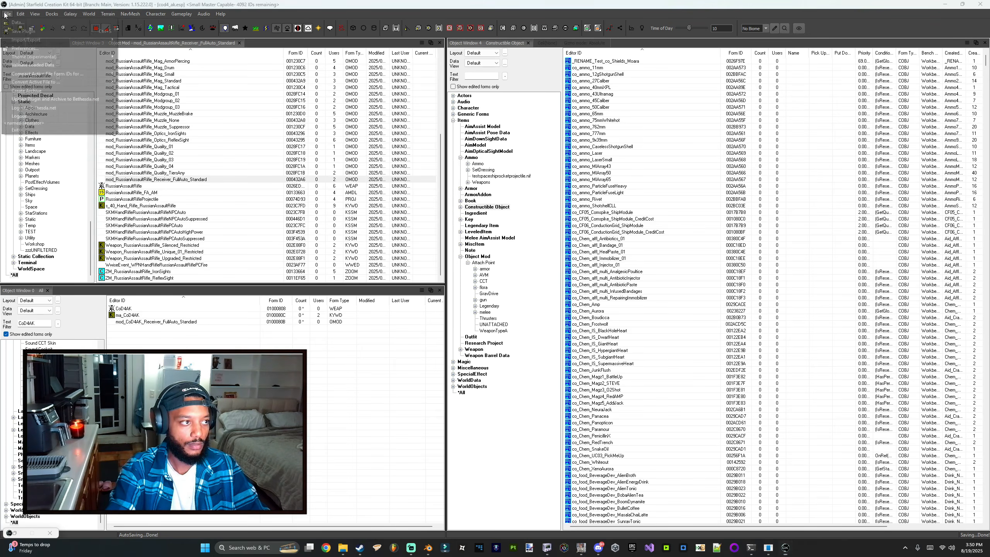
left_click(32, 85)
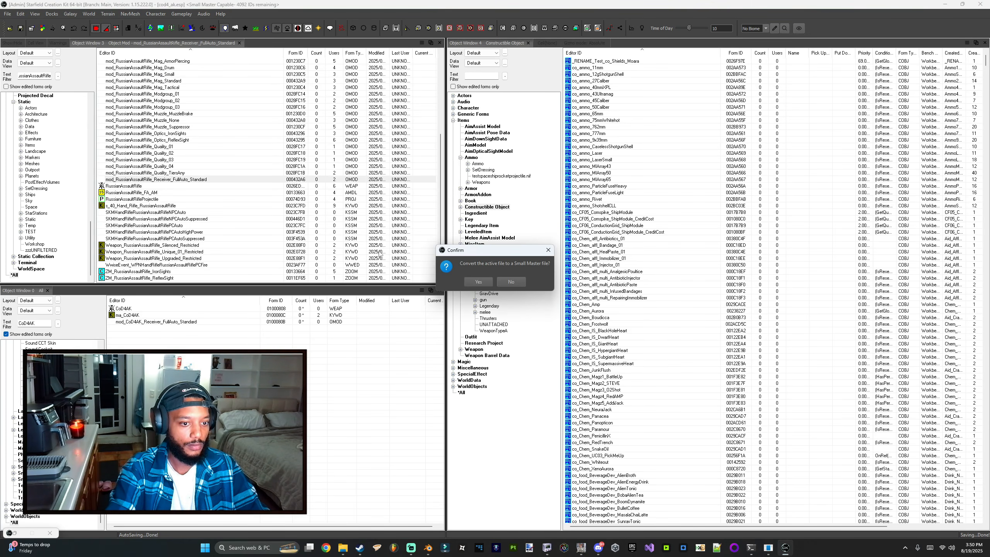
left_click(478, 281)
left_click(502, 288)
Step: Preview the CoD4AK weapon record
right_click(144, 309)
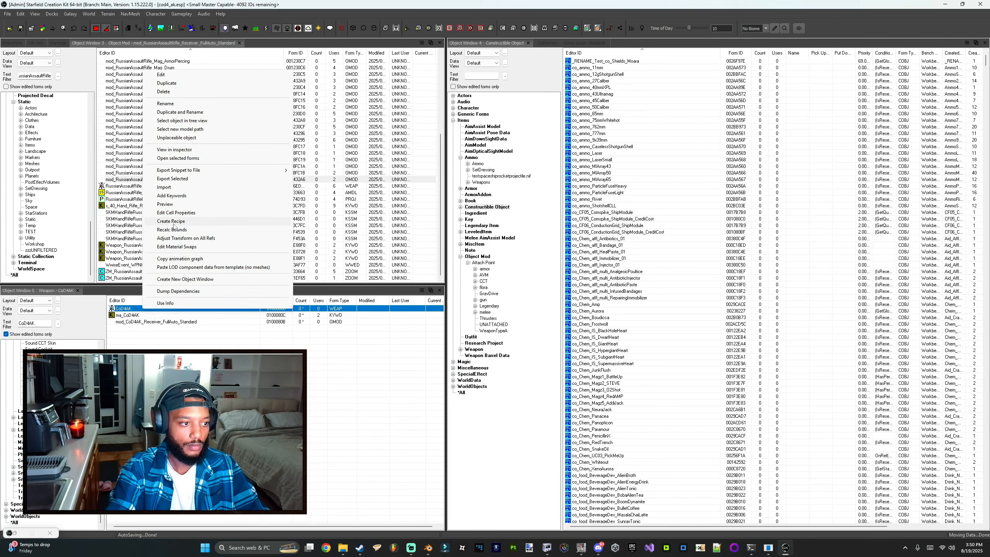
left_click(165, 204)
key("Escape")
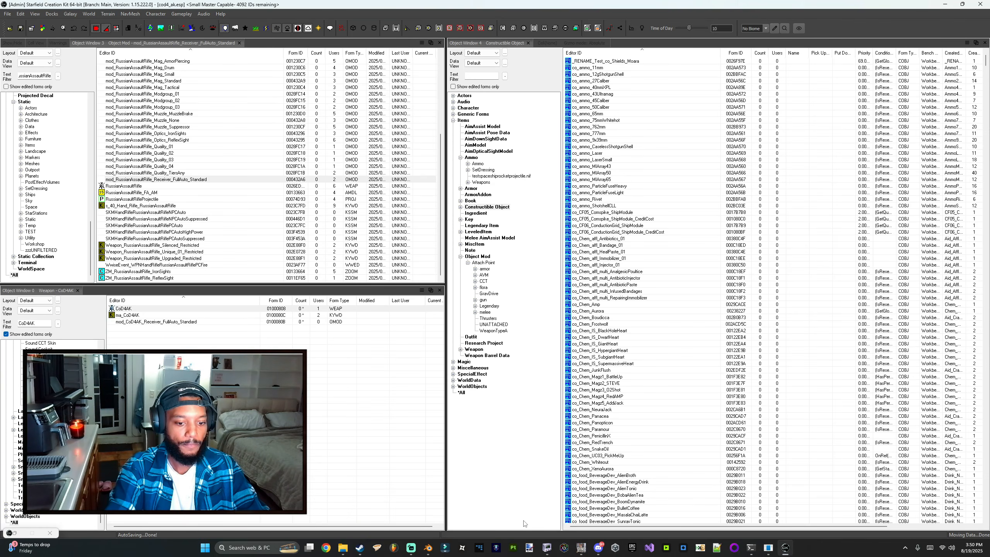
mouse_move(547, 547)
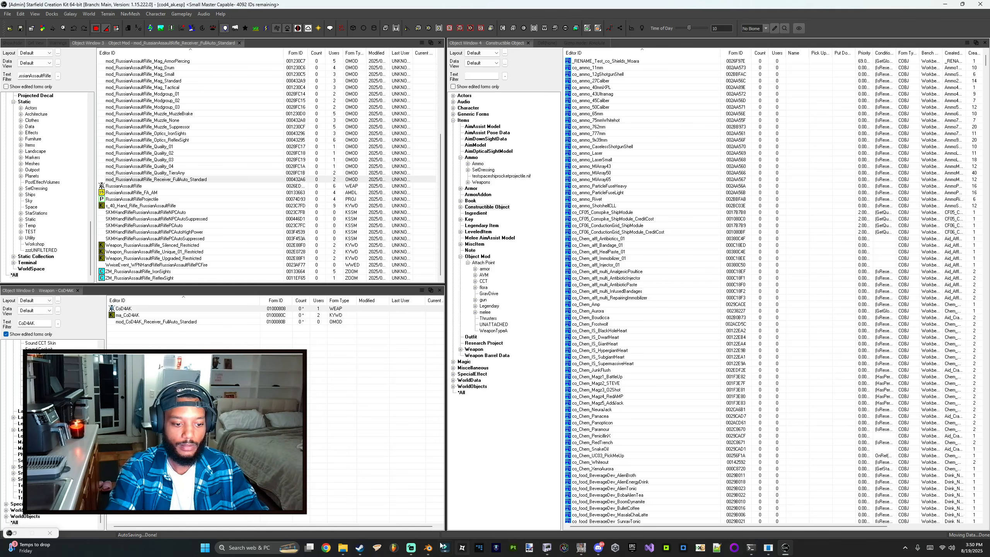
left_click(428, 547)
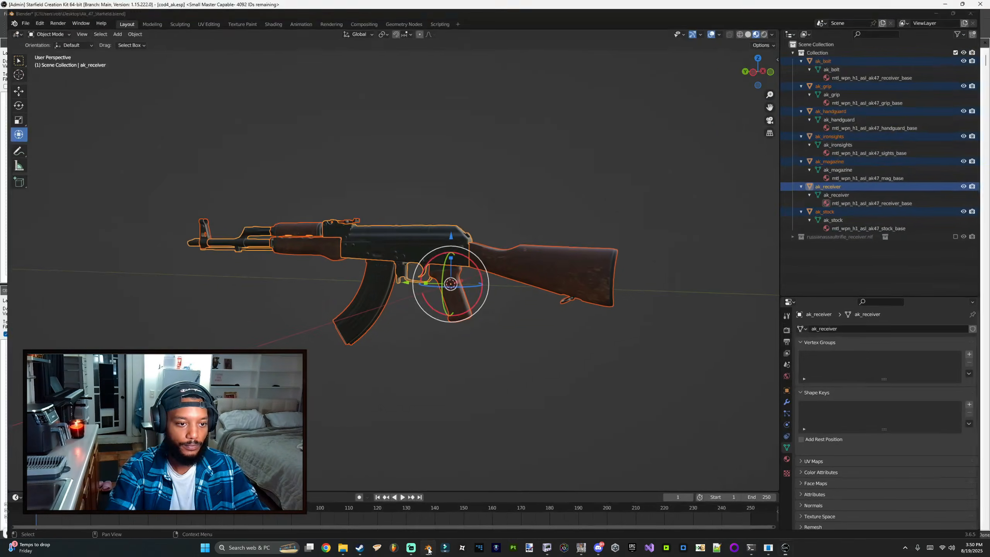
left_click(428, 548)
right_click(359, 548)
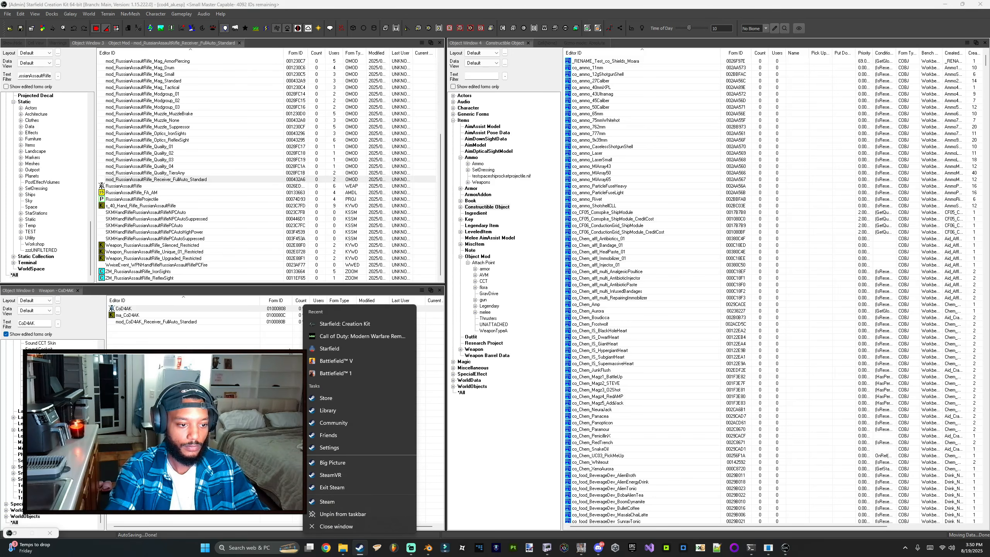
Step: Add a mod template to the CoD4AK weapon using mod_CoD4AK_Receiver_FullAuto_Standard as its object modifier, and save
left_click(126, 311)
left_click(126, 311)
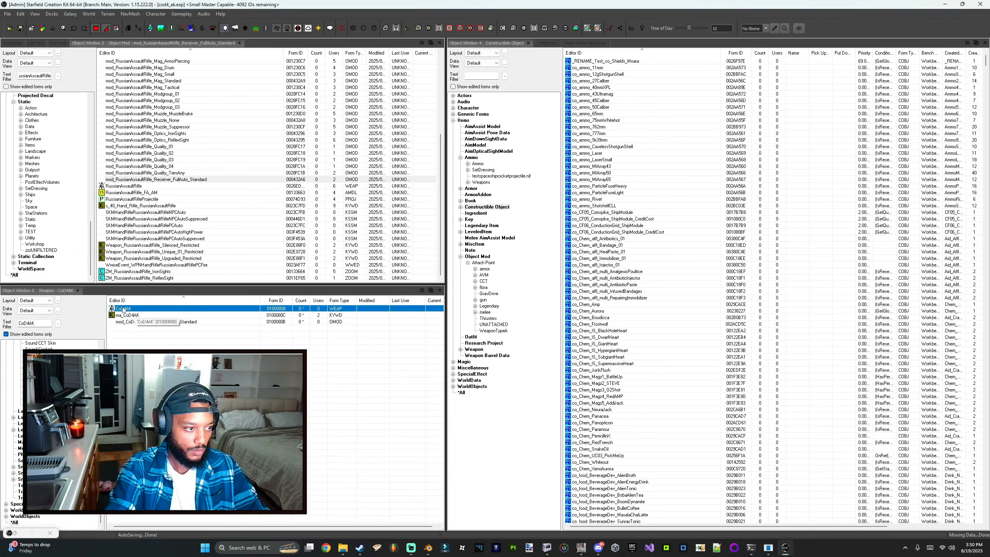
double_click(123, 309)
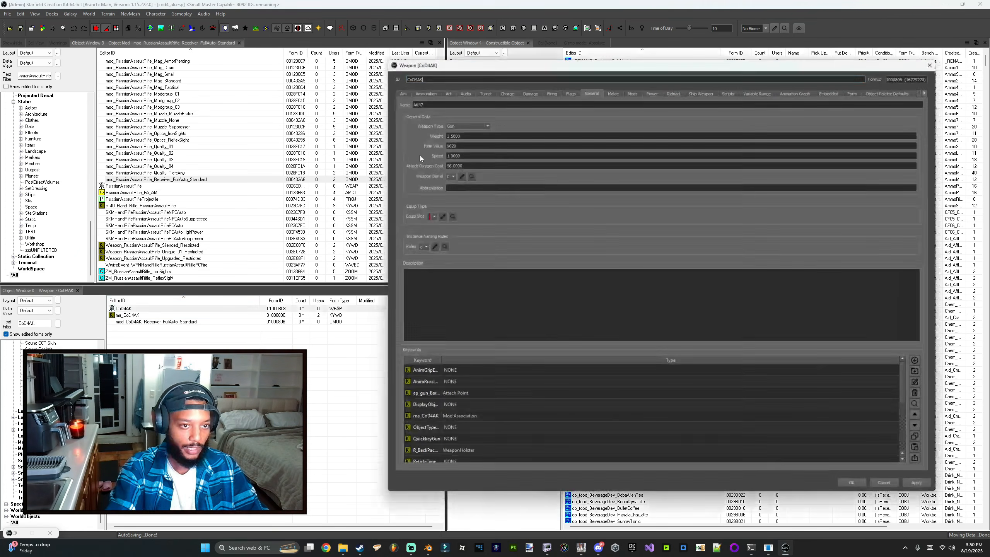
left_click(628, 93)
right_click(430, 125)
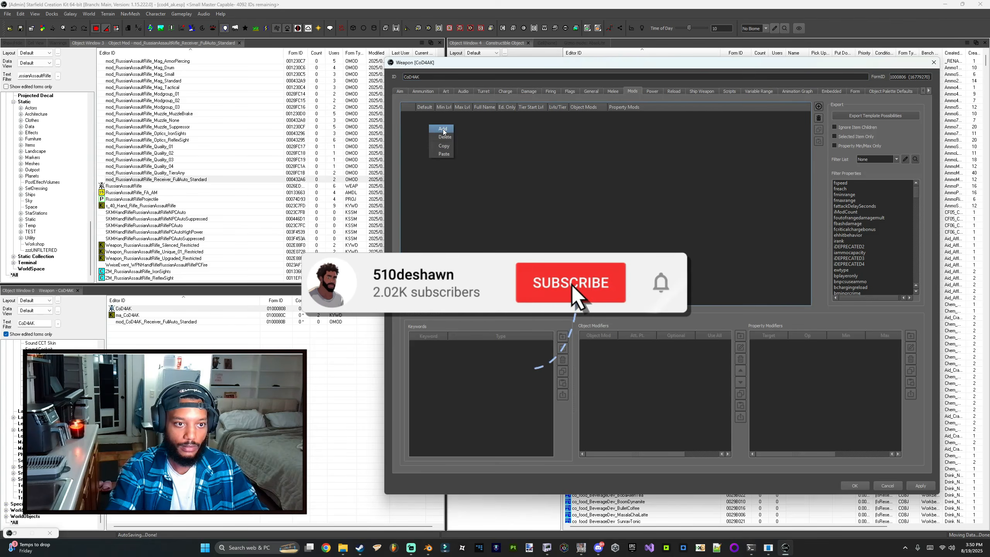
left_click(442, 129)
left_click(425, 114)
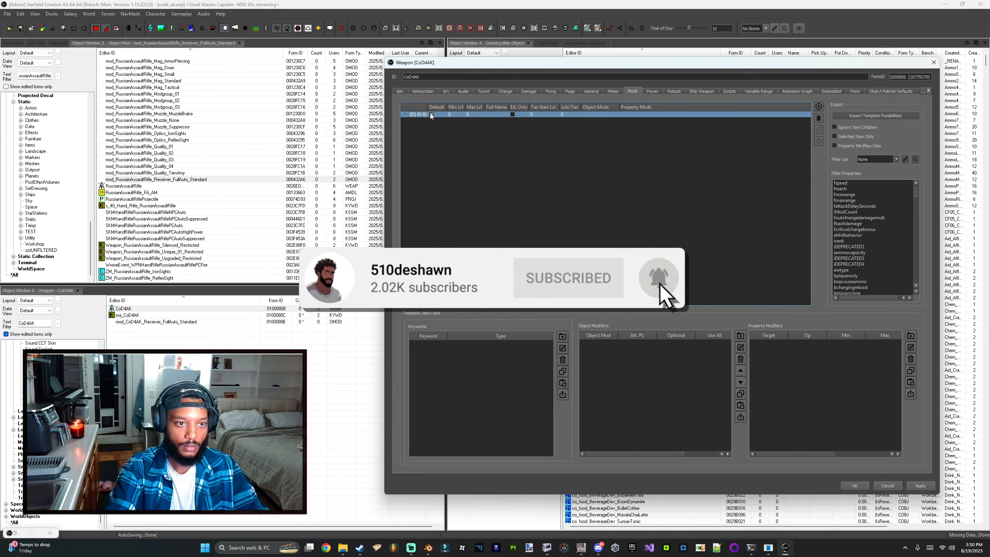
left_click(512, 114)
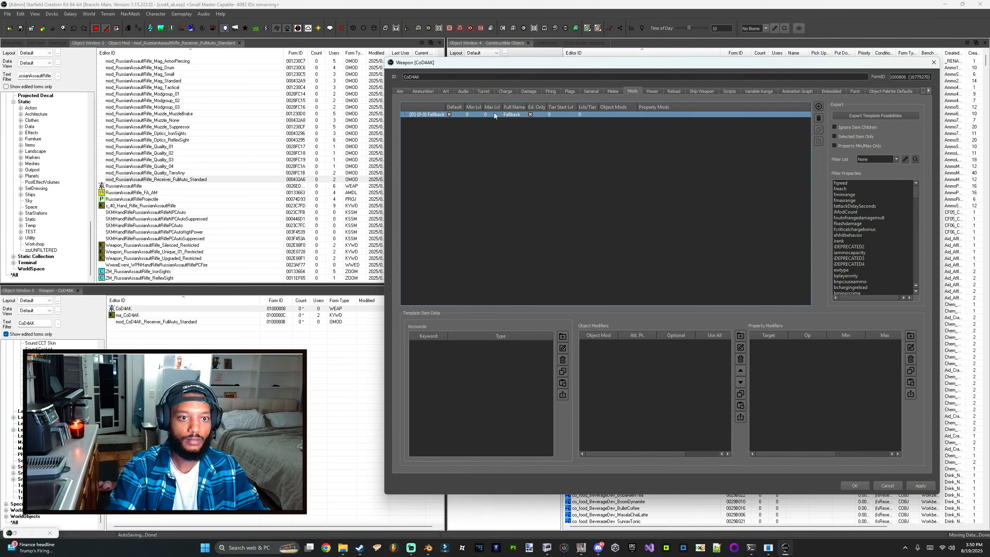
left_click_drag(129, 322, 670, 351)
left_click(696, 345)
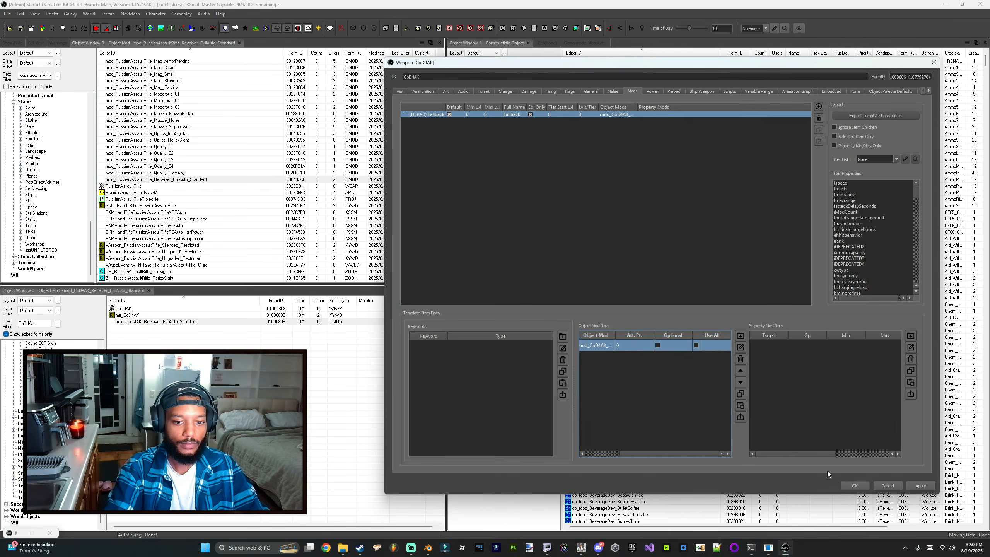
left_click(854, 485)
Step: Preview the CoD4AK weapon again
right_click(125, 309)
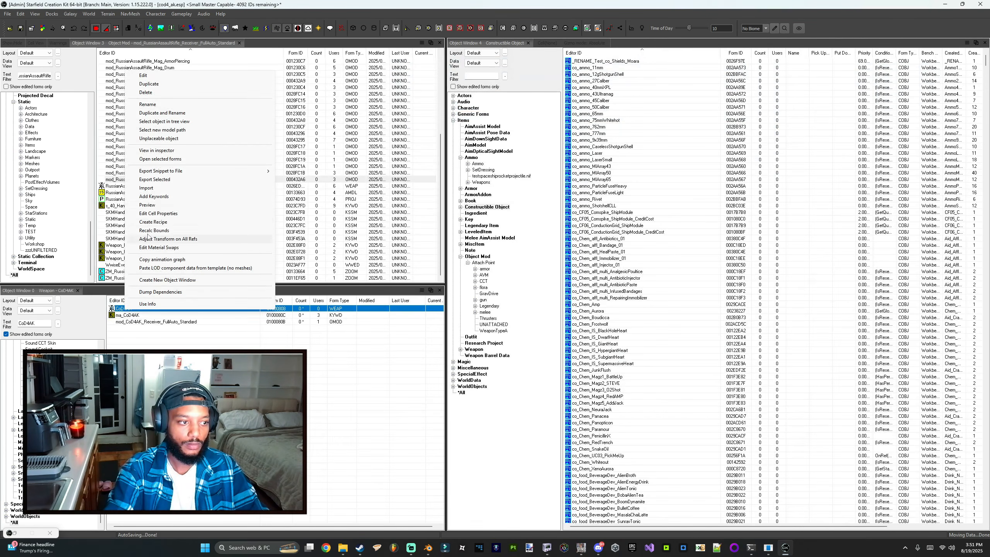
left_click(147, 205)
left_click_drag(395, 213, 501, 166)
left_click(659, 56)
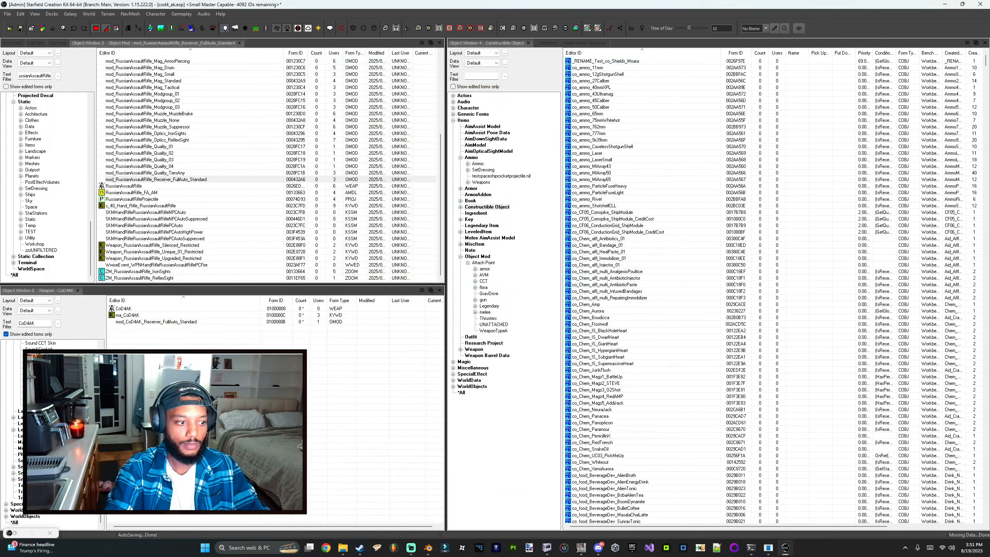
Step: Convert the active file to a small master file
left_click(7, 14)
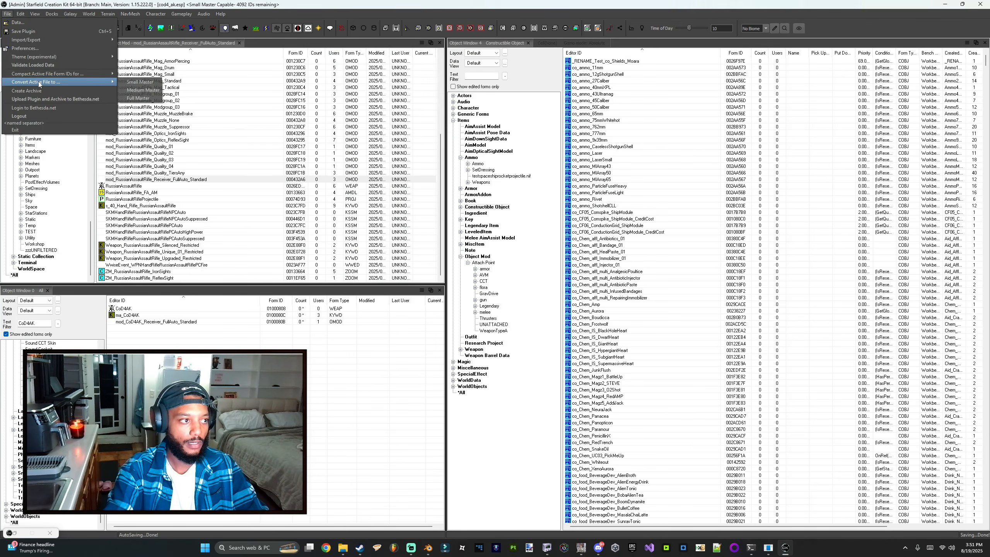
left_click(133, 82)
left_click(507, 302)
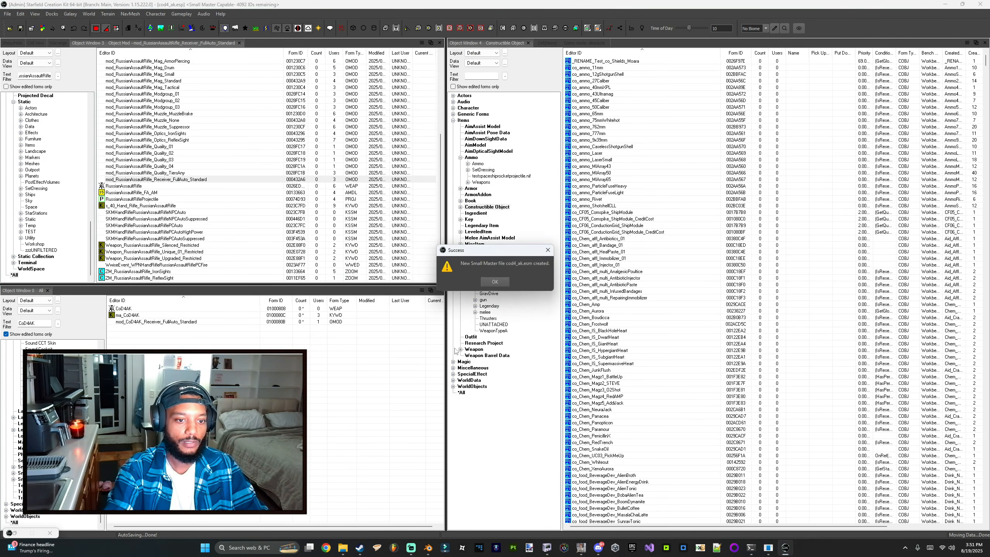
Step: Launch Starfield to test the plugin
right_click(365, 553)
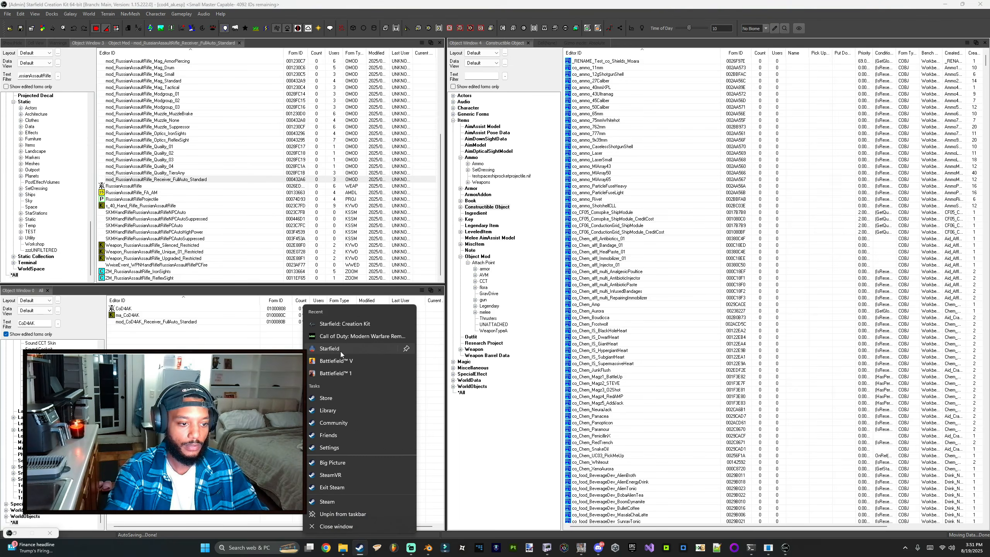
left_click(340, 352)
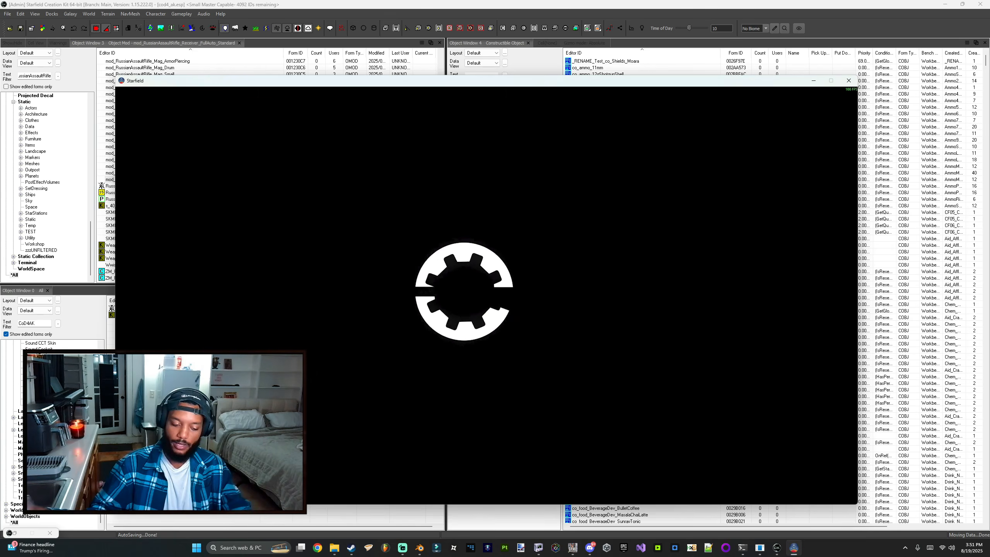
key("alt+Tab")
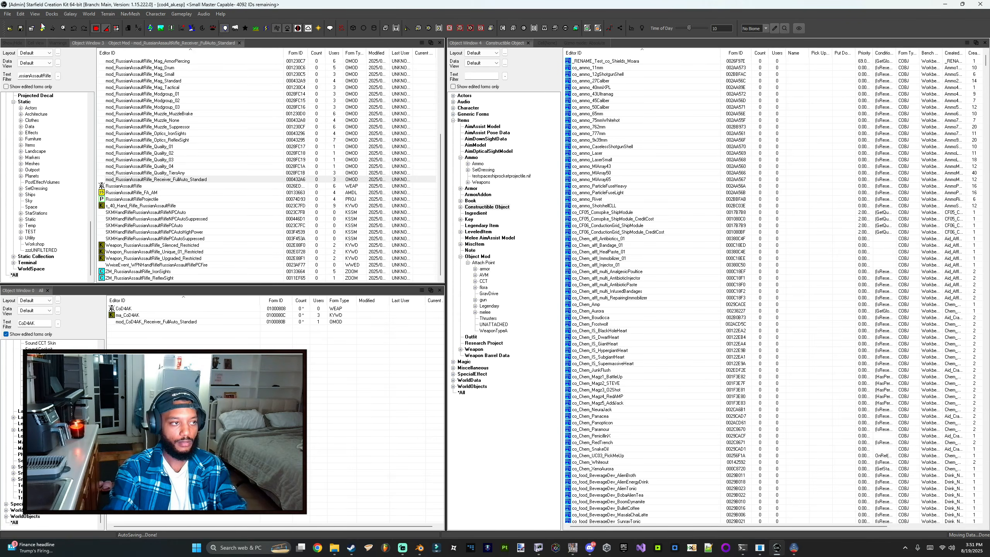
left_click(41, 31)
left_click(31, 530)
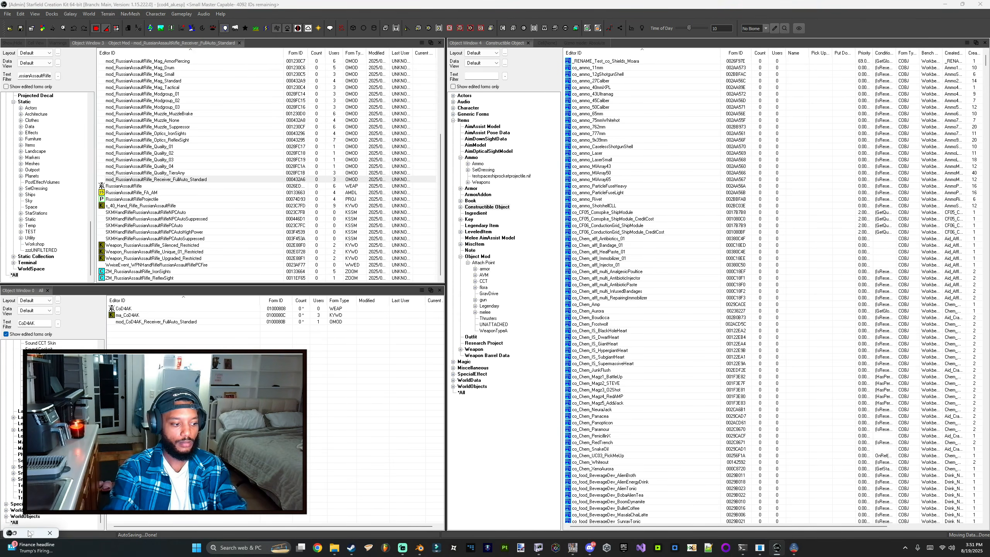
left_click(16, 532)
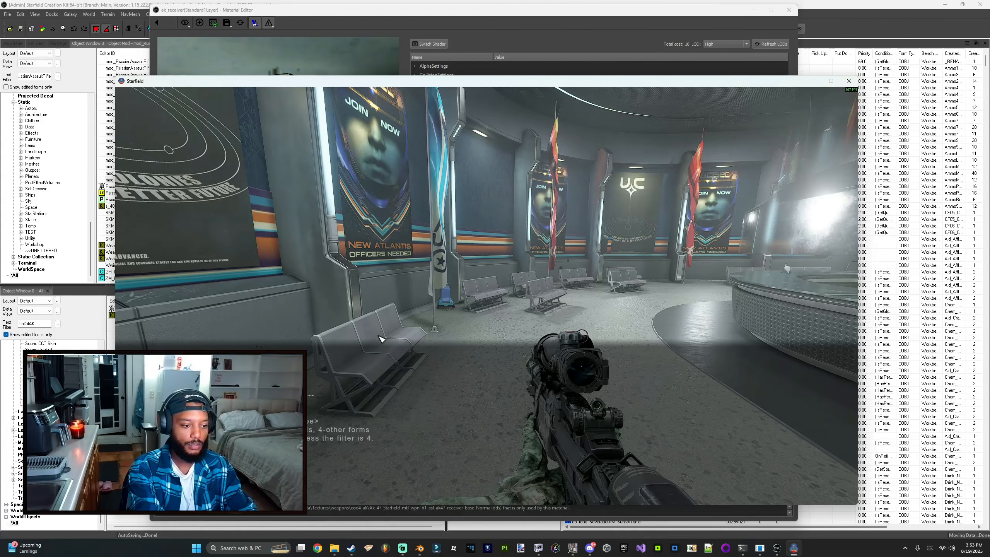
Step: Equip the AK47 from the in-game inventory and return to gameplay
key("grave")
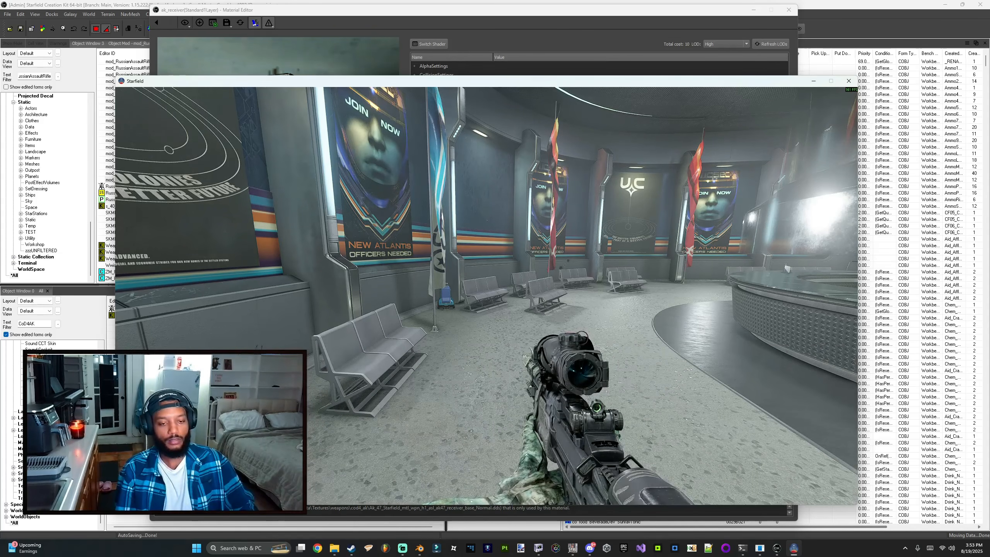
key("Tab")
key("Return")
key("Down")
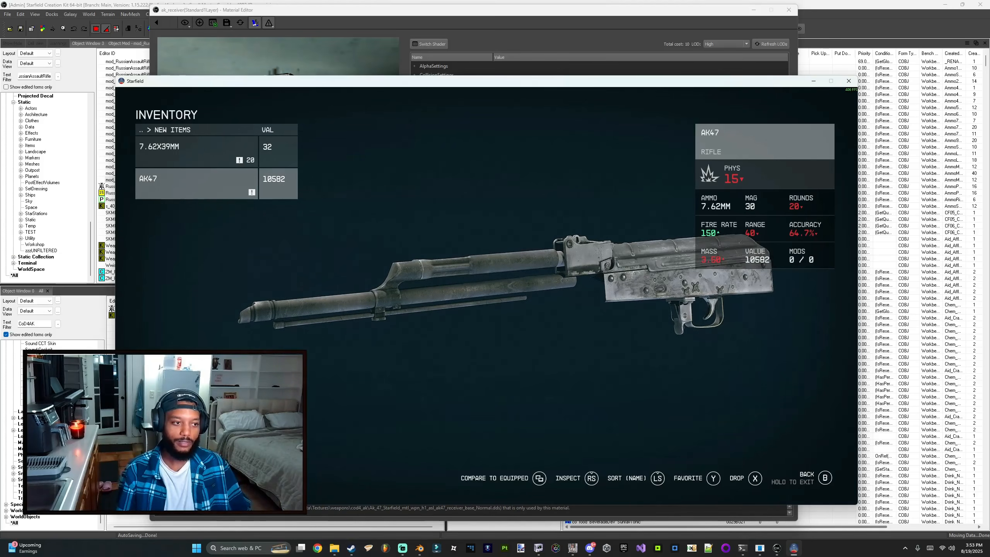
key("Escape")
key("Escape")
key("Escape")
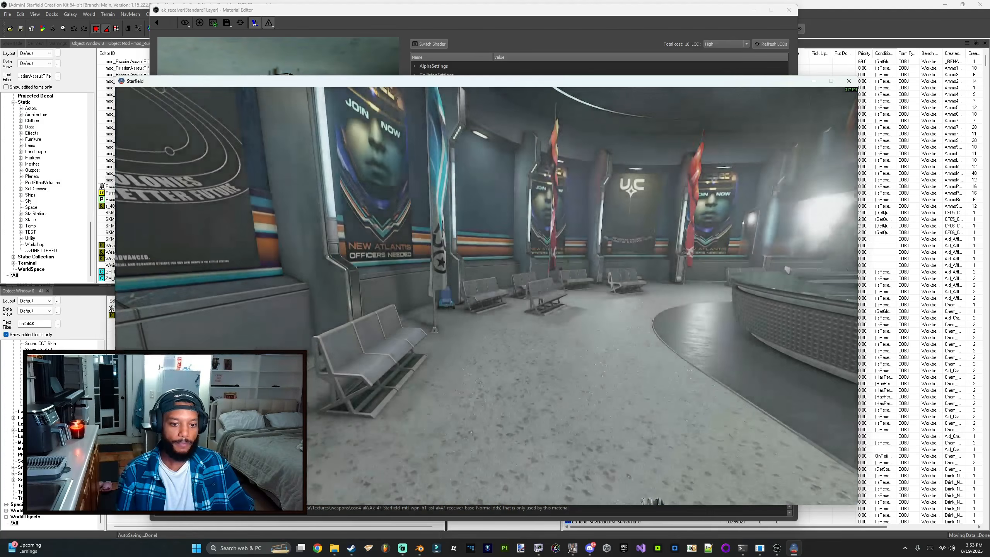
left_click(487, 295)
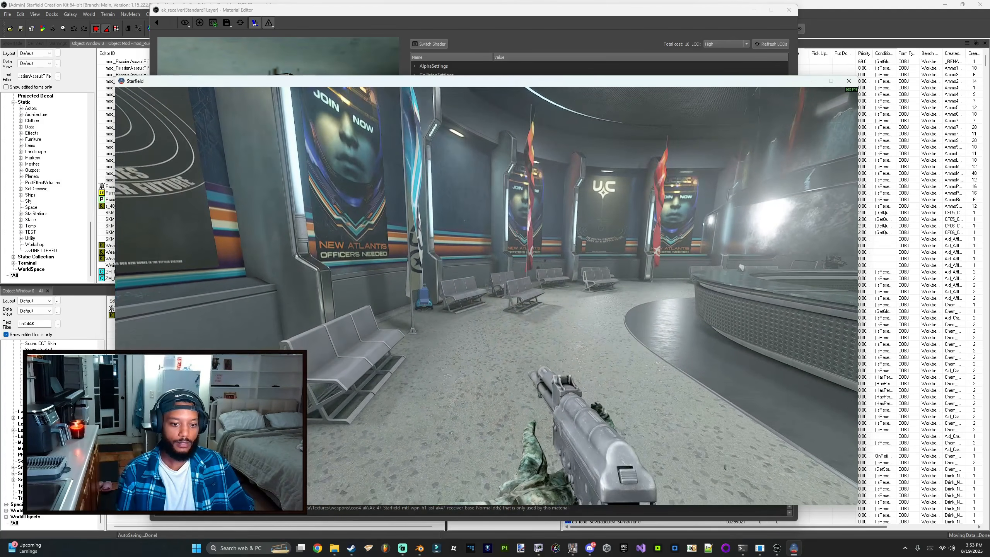
Step: Inspect the equipped AK47 in third-person and first-person views, then quit the game
left_click(487, 296)
key("v")
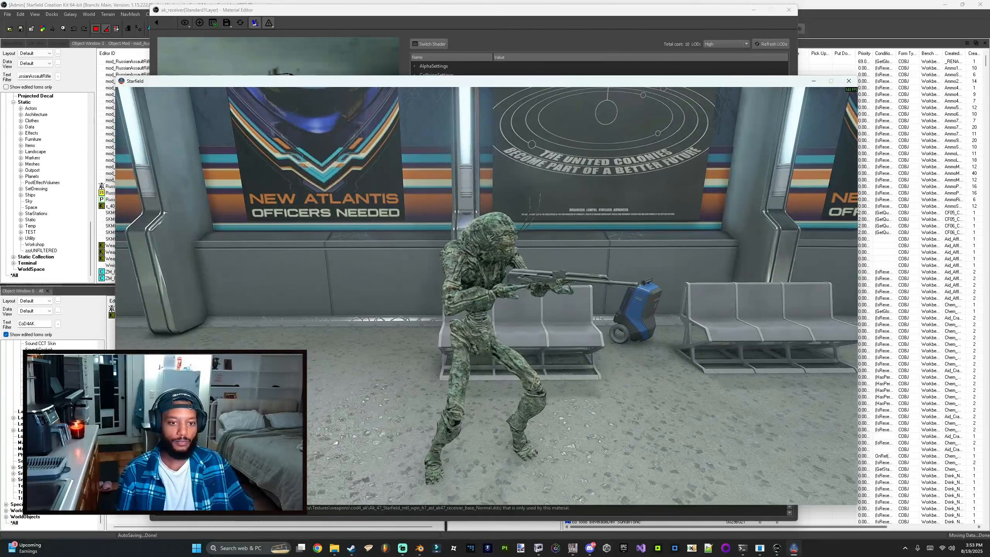
key("v")
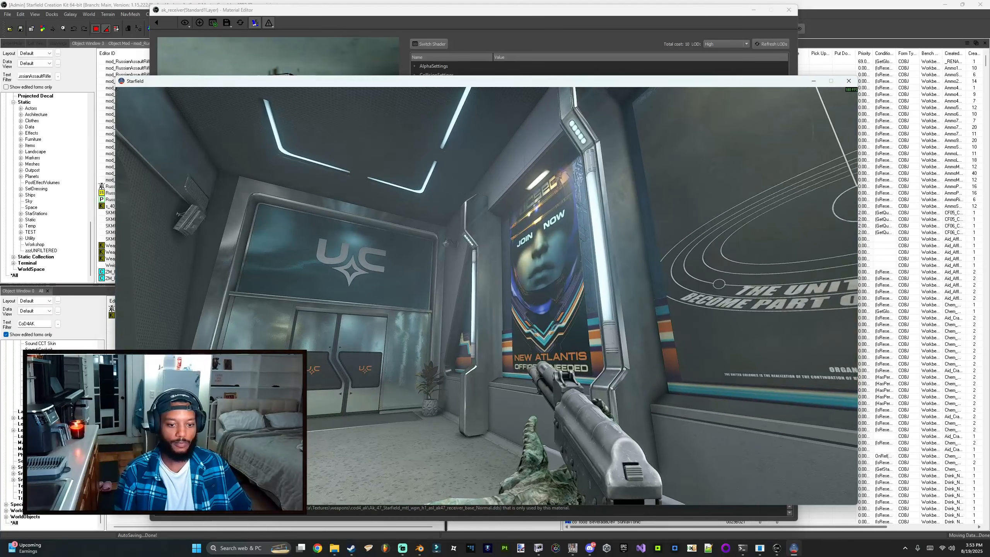
key("Escape")
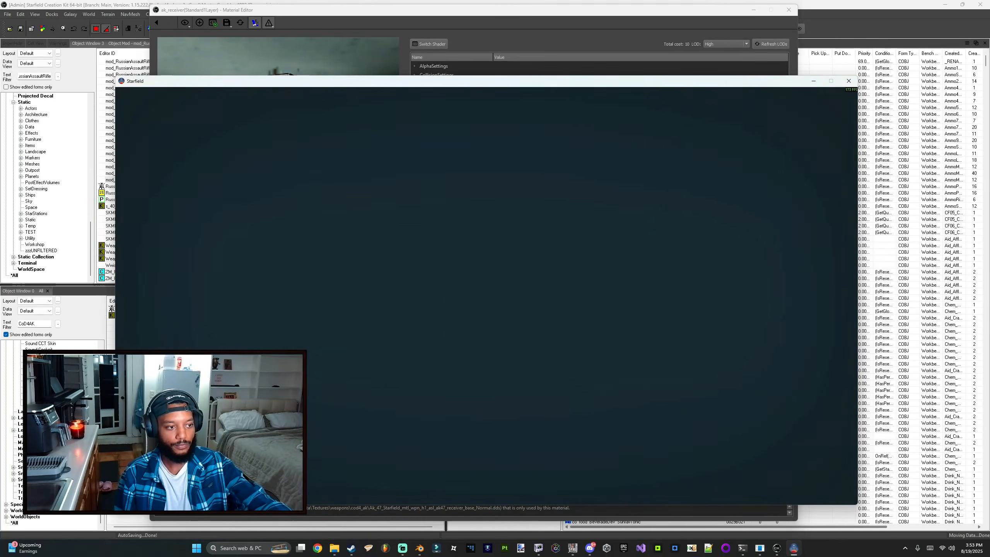
key("alt+F4")
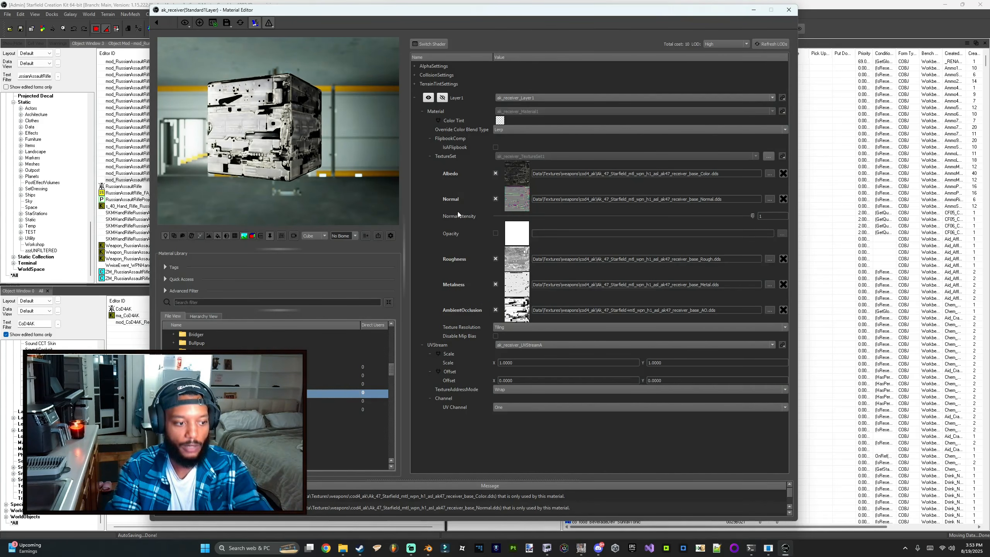
Step: Close the material editor and, in NifSkope, delete the original trigger mesh from the weapon's ak_receiver.nif
mouse_move(620, 174)
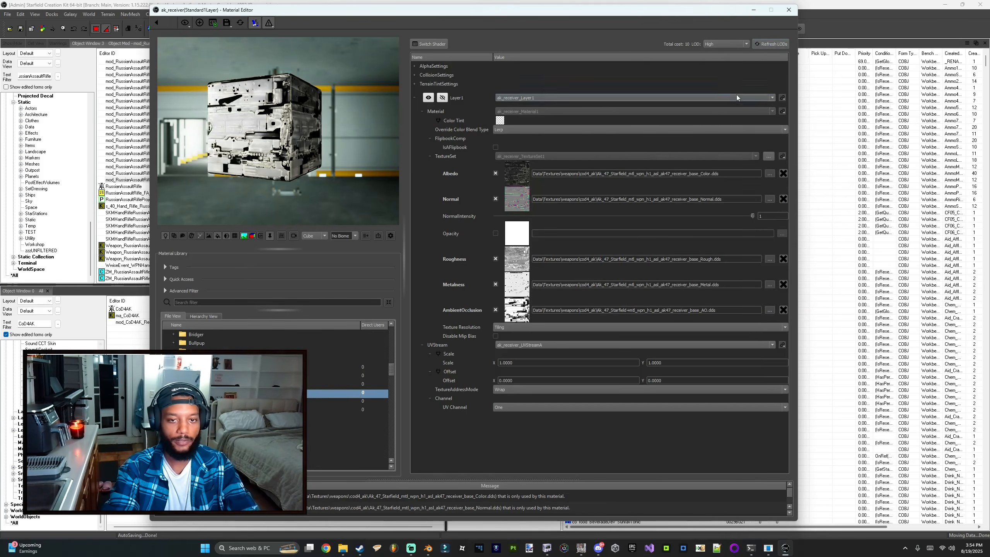
left_click(788, 10)
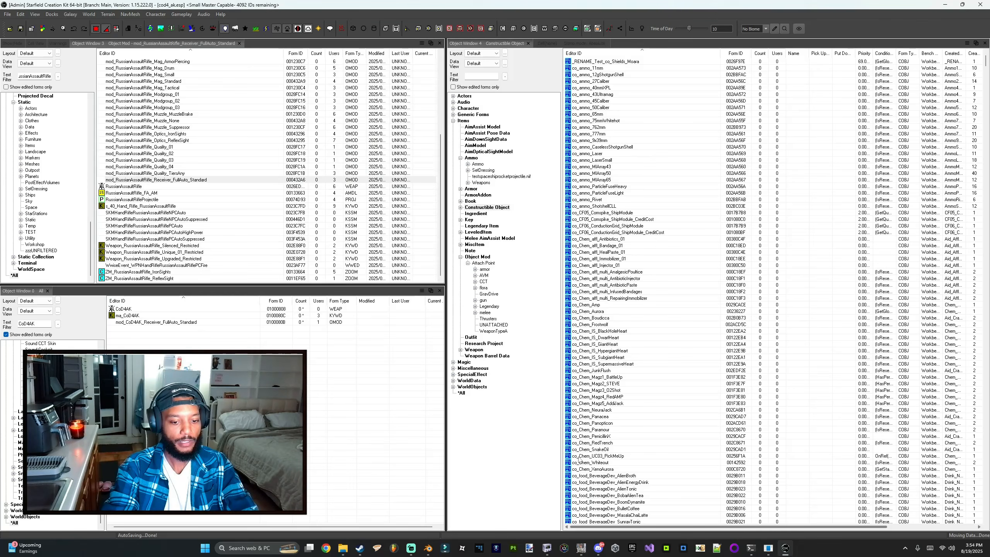
mouse_move(547, 547)
left_click(515, 522)
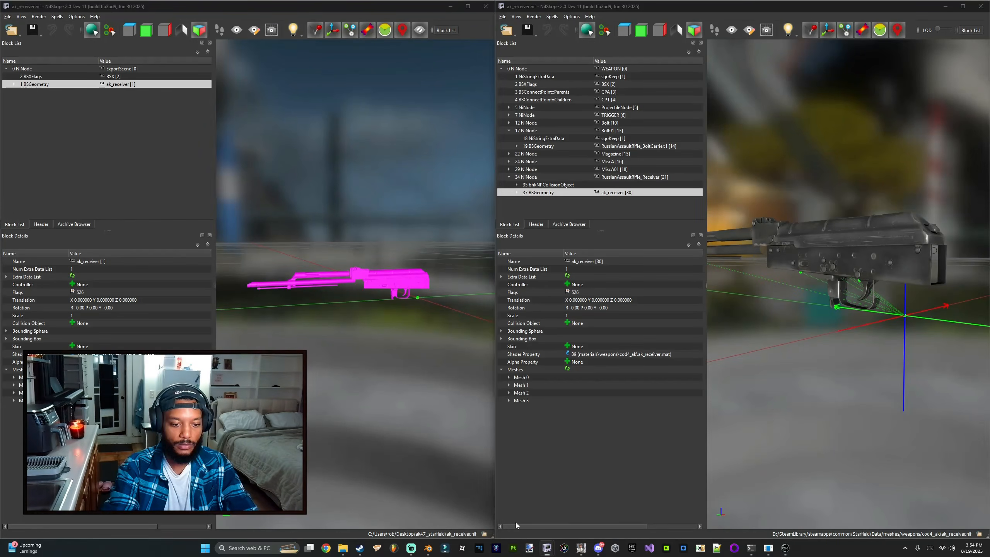
left_click_drag(813, 315, 850, 308)
scroll(841, 311, "down", 3)
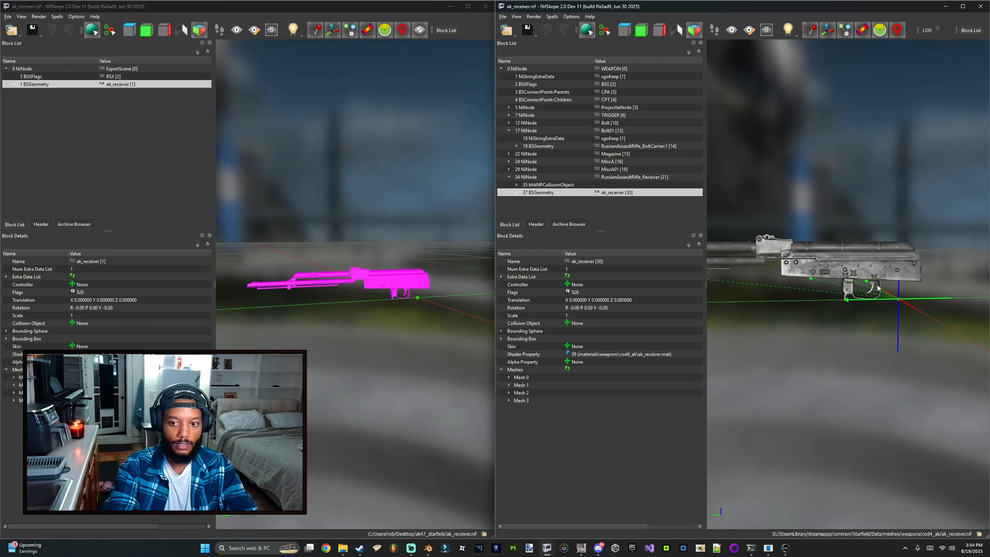
left_click(871, 285)
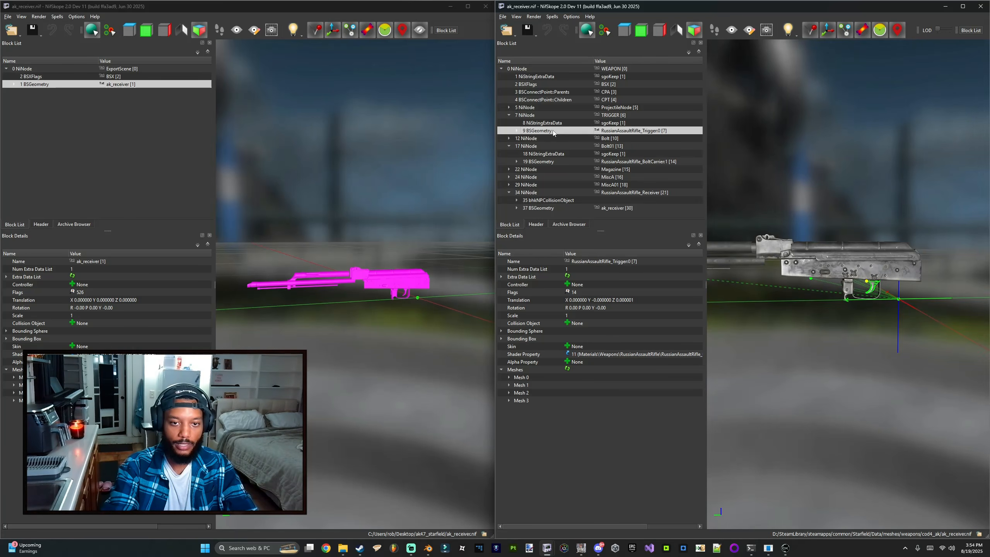
key("Delete")
Step: Examine the original bolt carrier mesh under the Bolt01 node in the weapon NIF
left_click(778, 235)
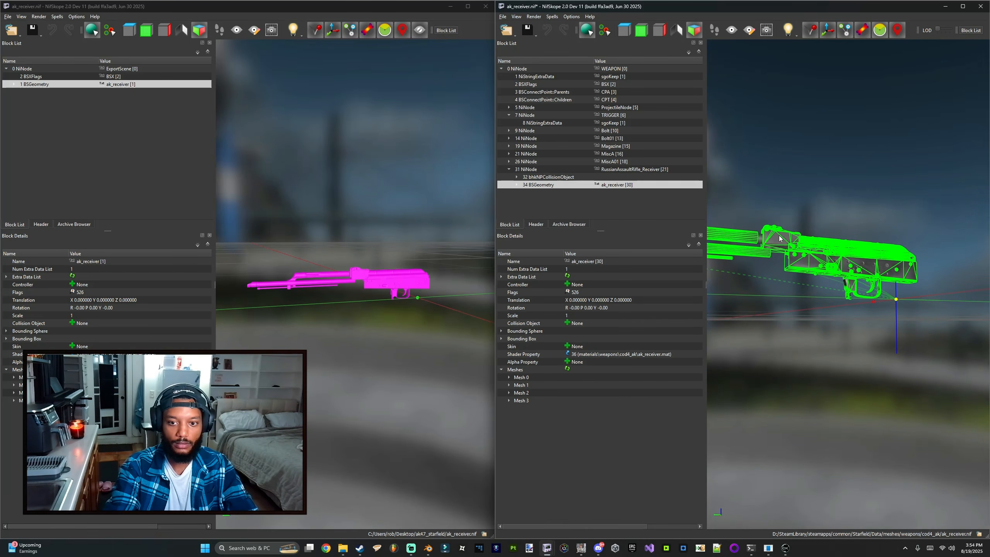
left_click(759, 238)
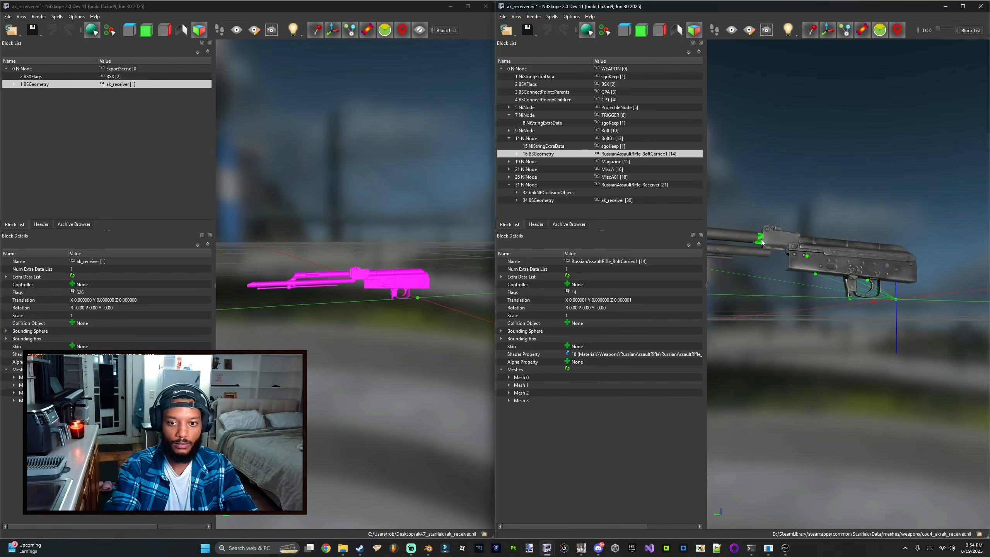
left_click_drag(728, 189, 612, 207)
left_click_drag(861, 206, 813, 210)
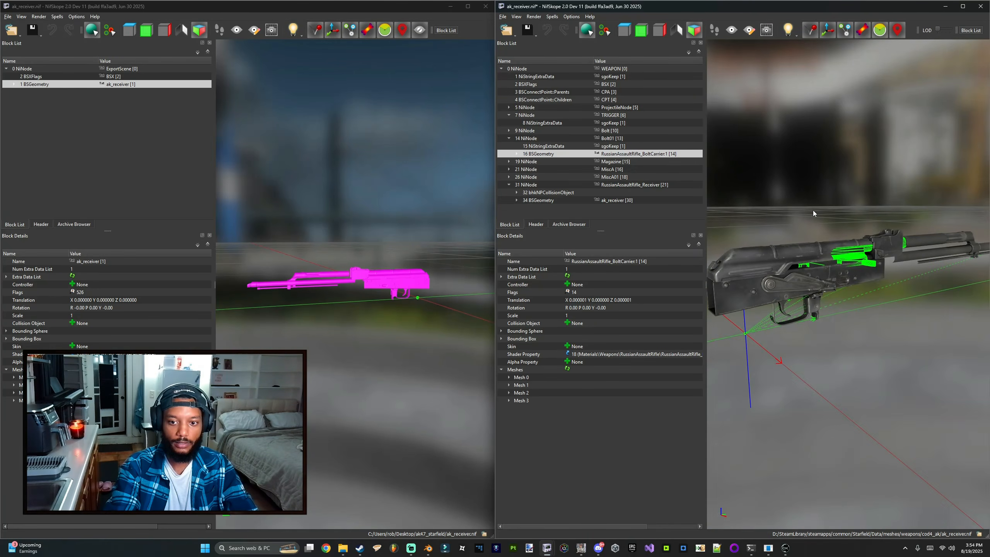
Step: Select the ak_bolt object in Blender and export it as a Starfield NIF named ak_bolt.nif
left_click(428, 548)
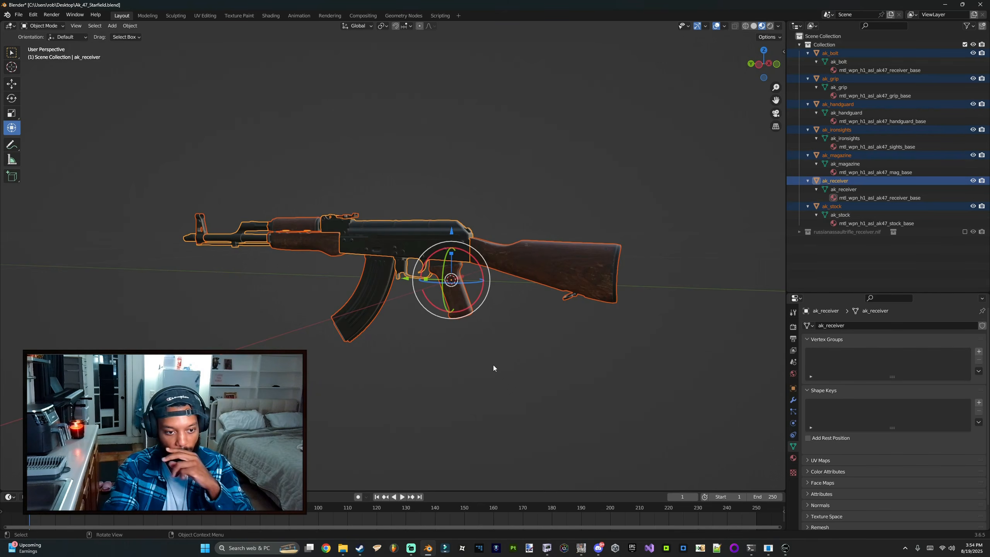
middle_click_drag(390, 299, 365, 304)
scroll(530, 271, "up", 5)
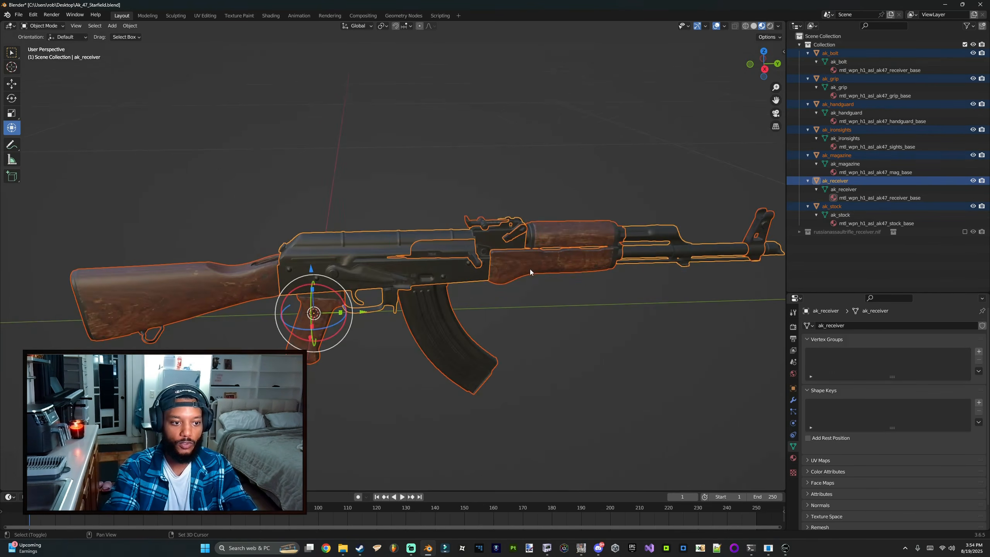
left_click(489, 264)
scroll(474, 303, "down", 2)
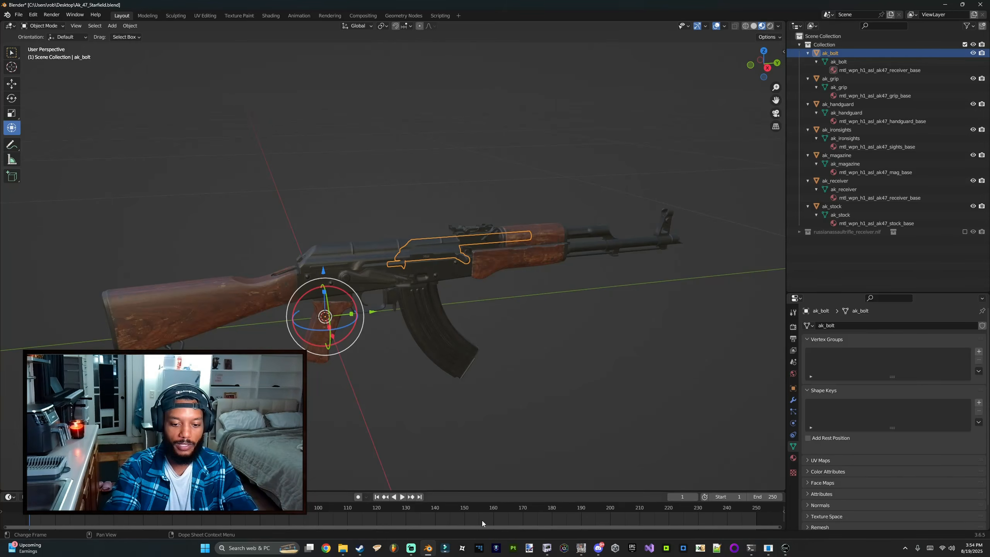
left_click(789, 548)
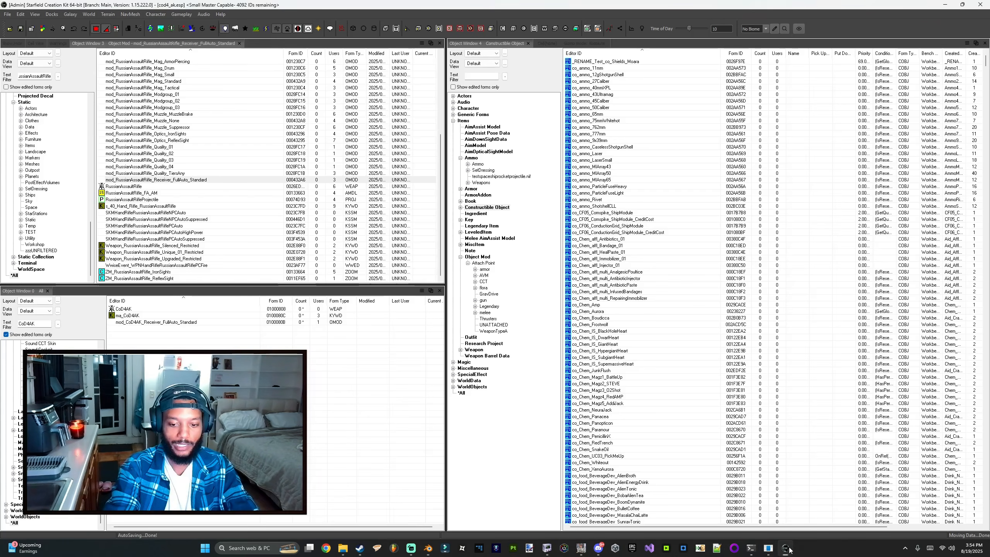
left_click(428, 547)
middle_click_drag(436, 300, 437, 270)
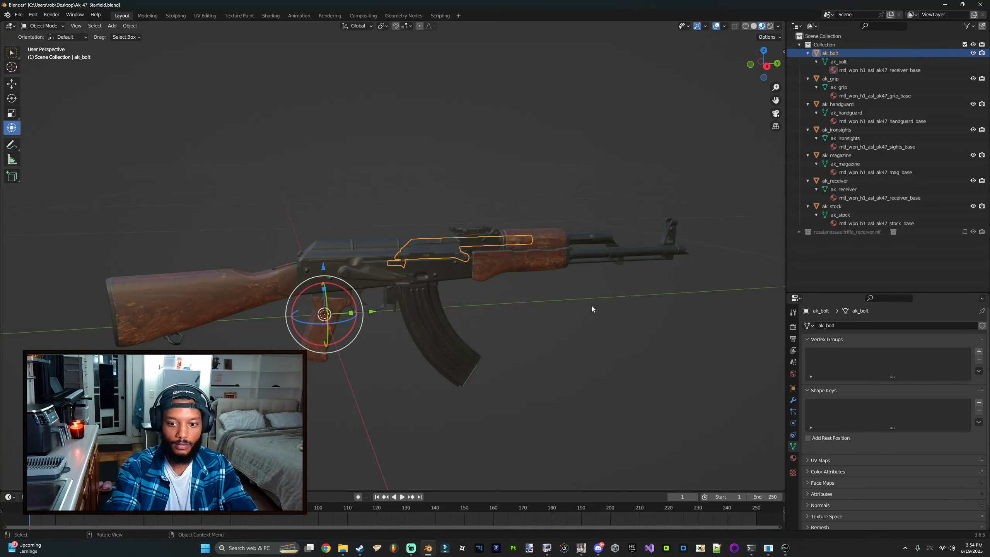
left_click(18, 14)
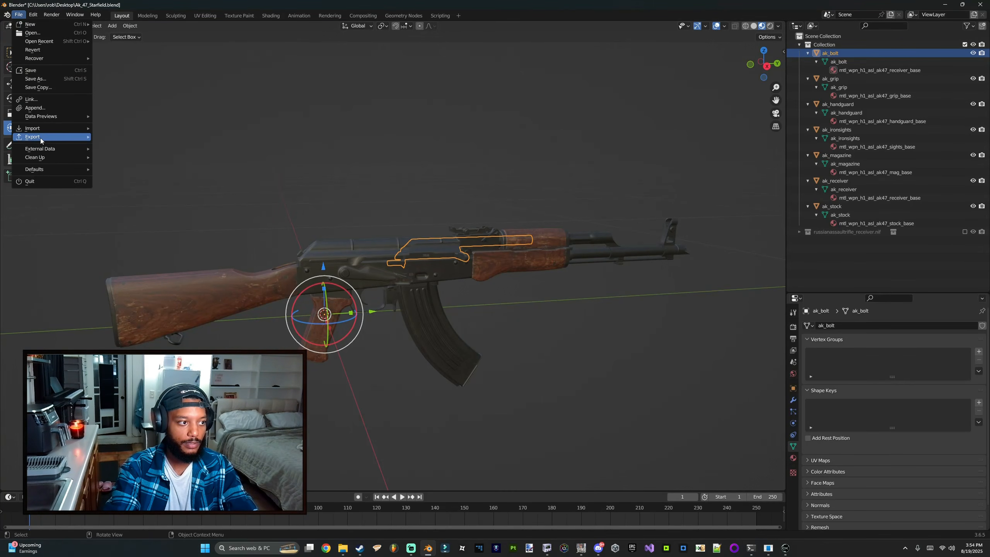
mouse_move(51, 136)
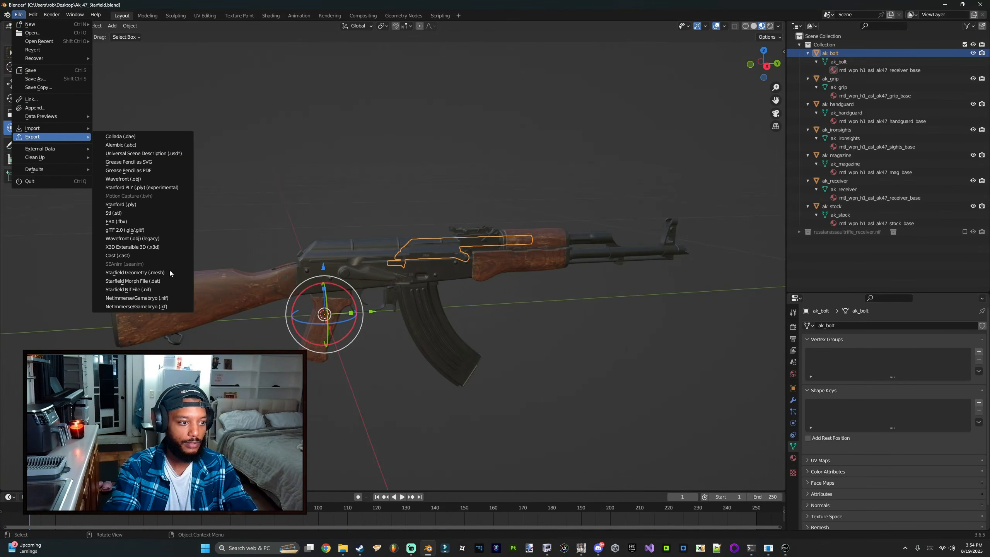
left_click(147, 289)
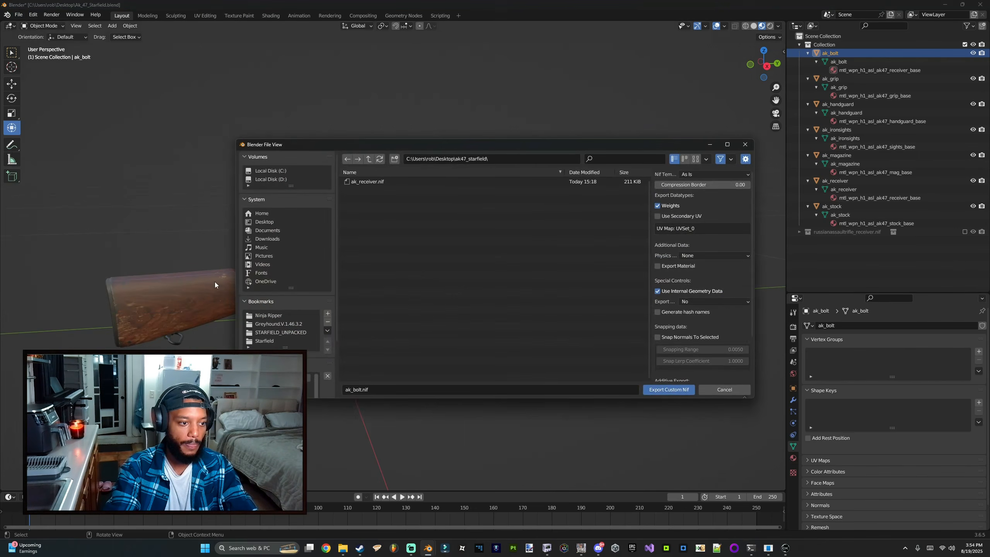
left_click(662, 392)
Step: Open ak_bolt.nif from the ak47_starfield folder in the second NifSkope window
mouse_move(547, 553)
left_click(503, 507)
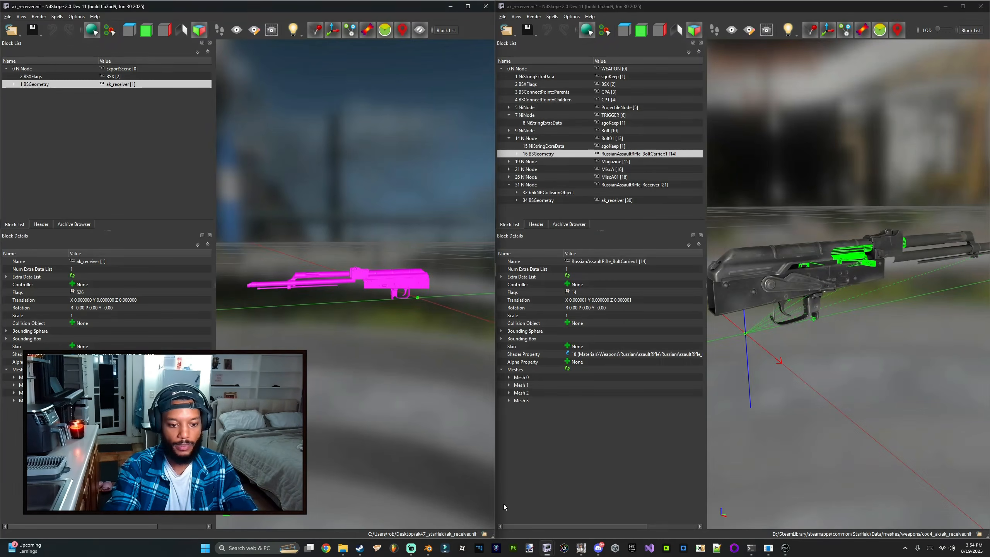
left_click(11, 32)
left_click(16, 45)
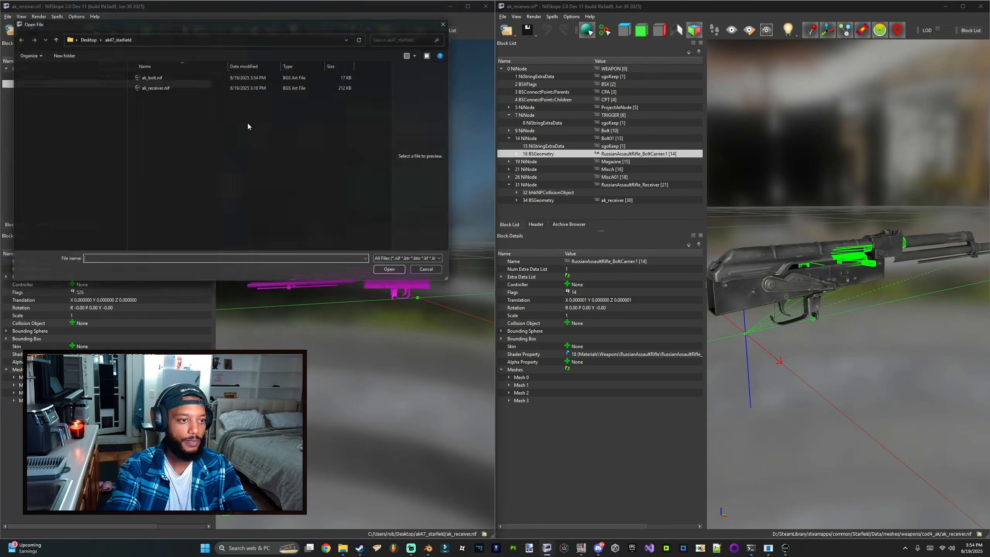
double_click(151, 77)
mouse_move(337, 203)
left_mouse_down()
mouse_move(221, 206)
mouse_move(326, 204)
left_mouse_up()
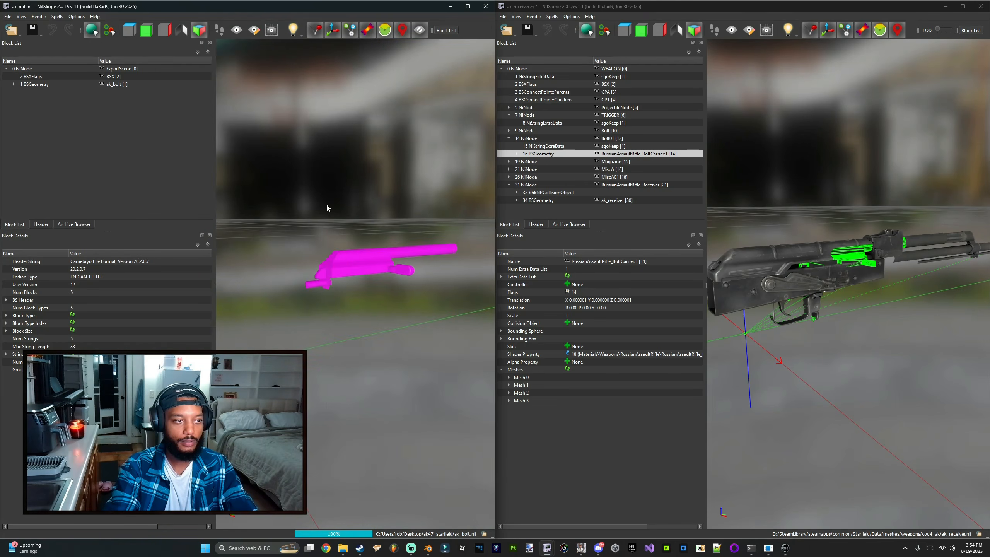
Step: Copy the ak_bolt geometry and paste it under the Bolt01 node of the weapon NIF
left_click(71, 83)
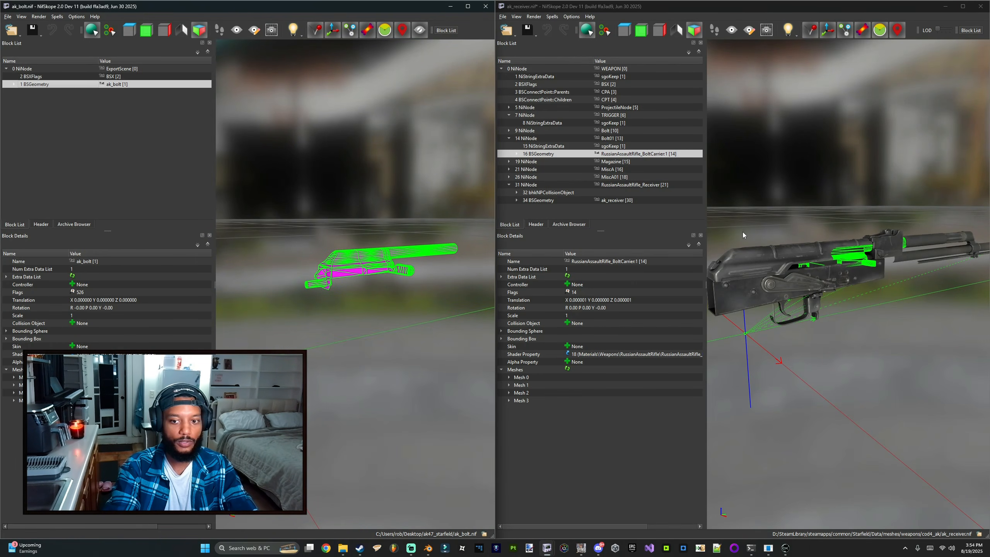
left_click(544, 146)
left_click(543, 139)
key("ctrl+v")
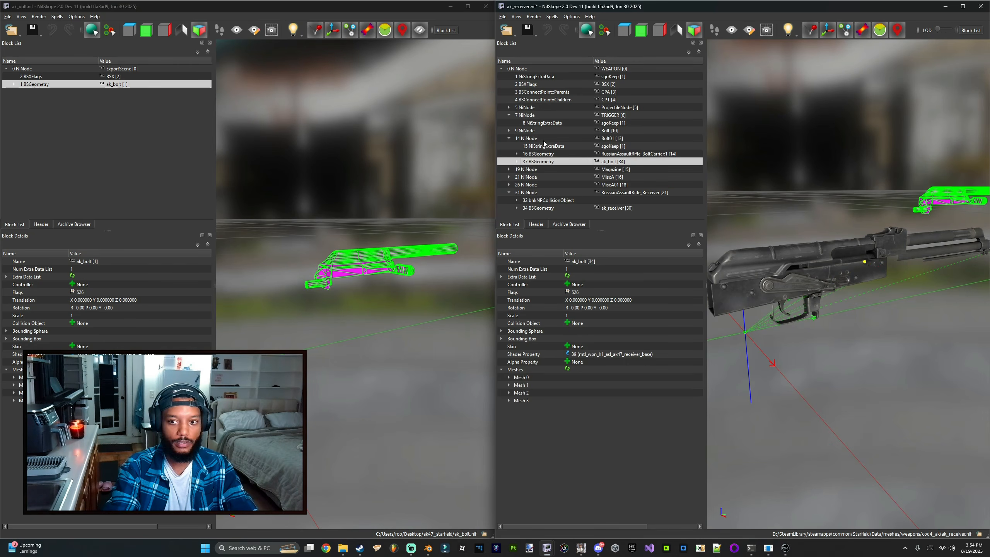
Step: Remove the original bolt carrier geometry branch from the Bolt01 node
left_click(547, 154)
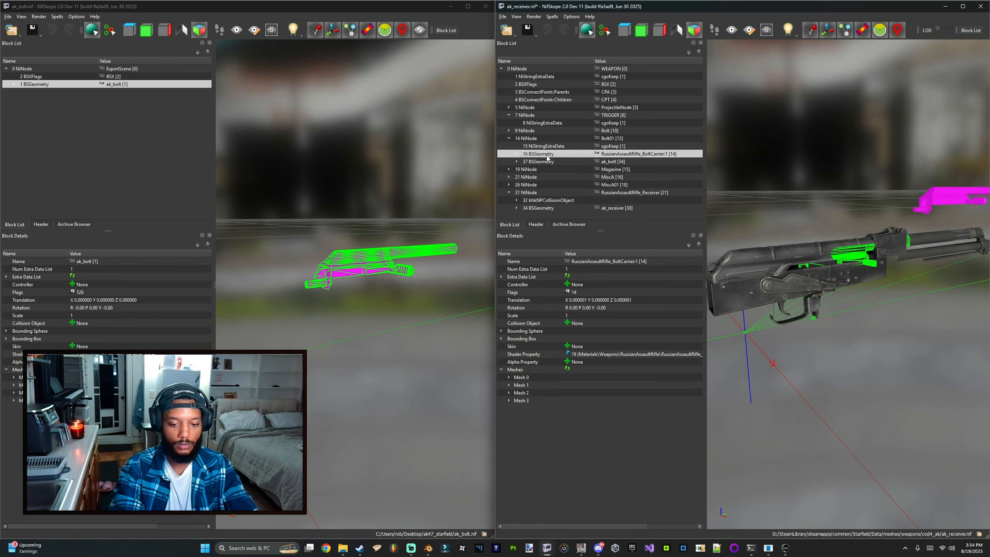
key("ctrl+Delete")
left_click_drag(844, 170, 863, 168)
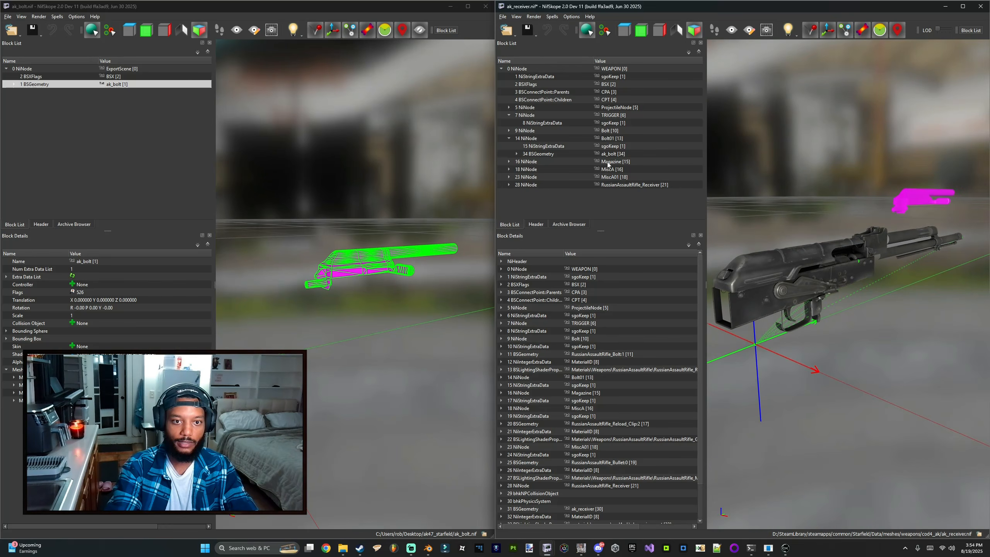
Step: Set the Bolt01 node's translation to 0, 0, 0
left_click(608, 146)
left_click(606, 139)
double_click(587, 303)
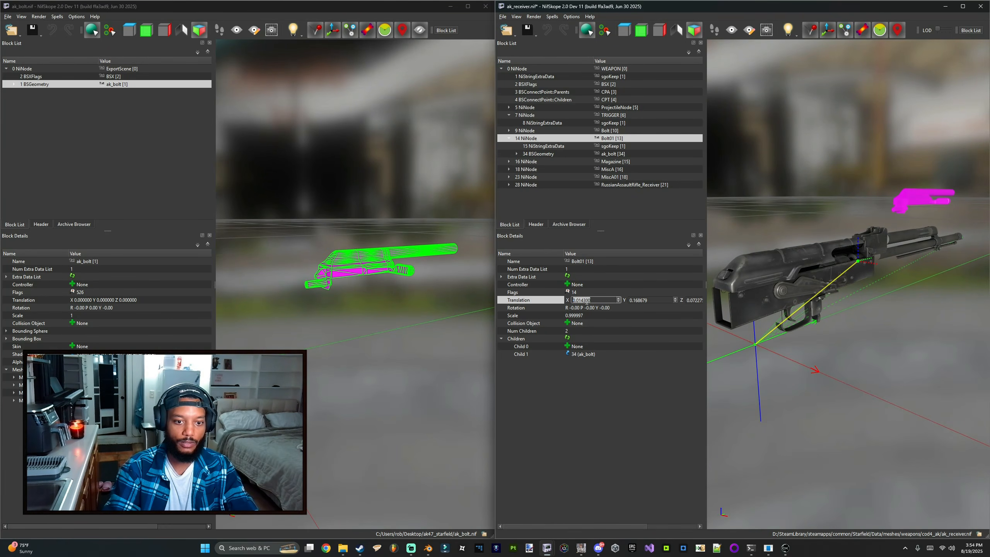
type("0")
key("Tab")
type("0")
key("Tab")
type("0")
key("Return")
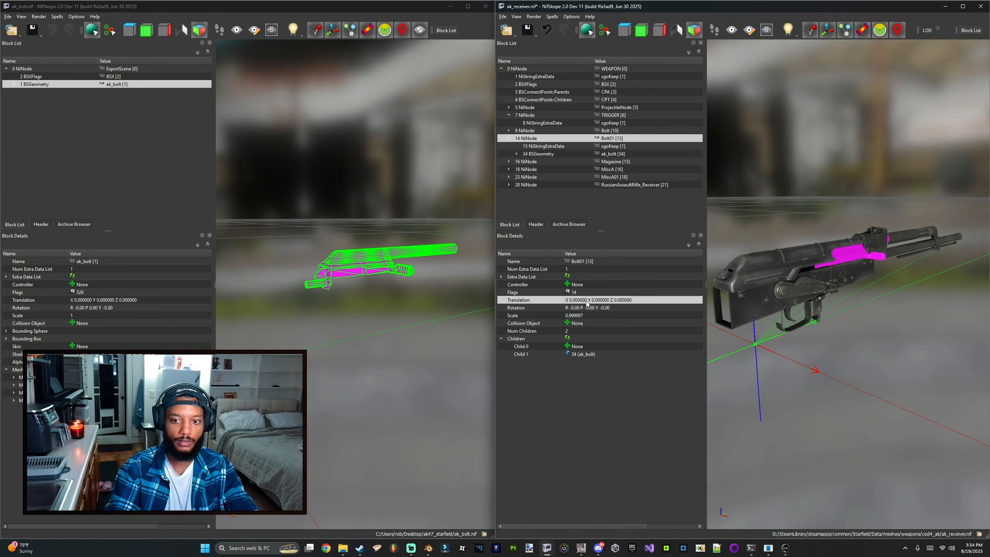
left_click(841, 256)
right_click(840, 255)
left_click(572, 16)
left_click(571, 25)
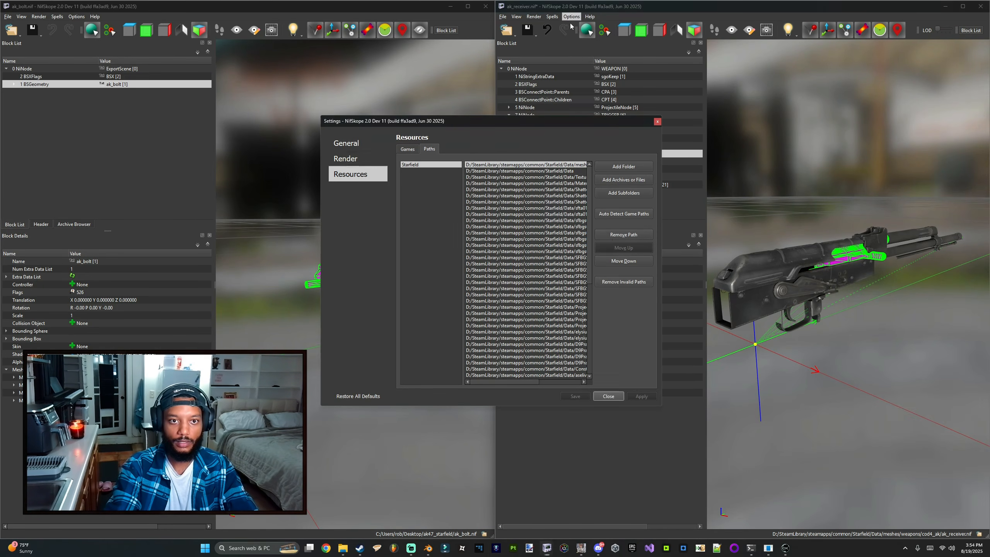
left_click(616, 217)
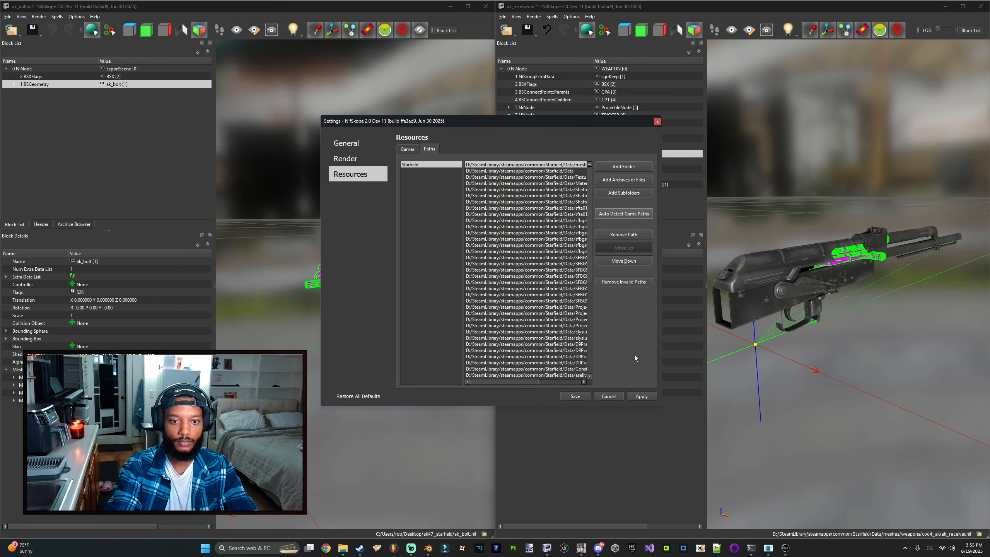
left_click(607, 395)
Step: Assign the material materials\weapons\cod4_ak\ak_receiver.mat to the pasted ak_bolt geometry
right_click(525, 154)
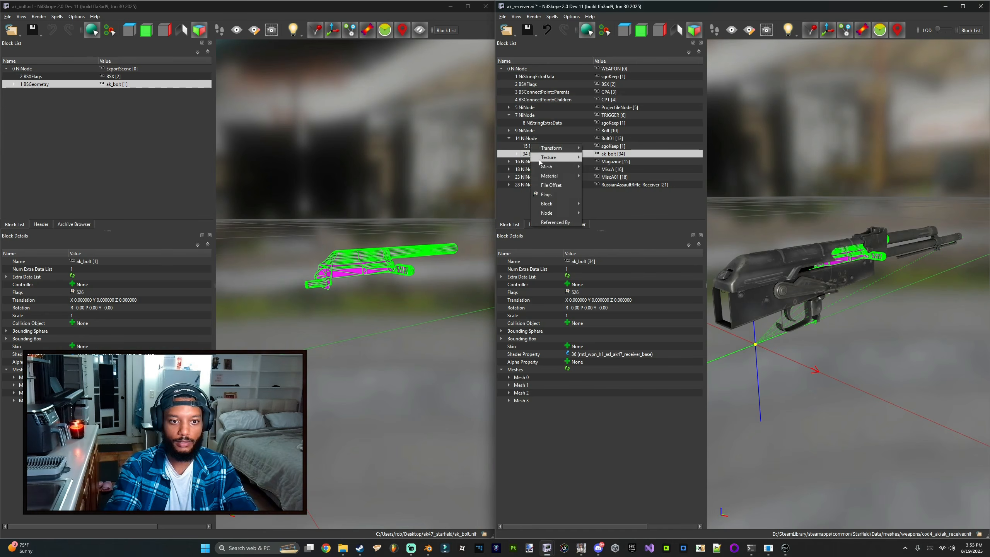
mouse_move(553, 173)
left_click(608, 204)
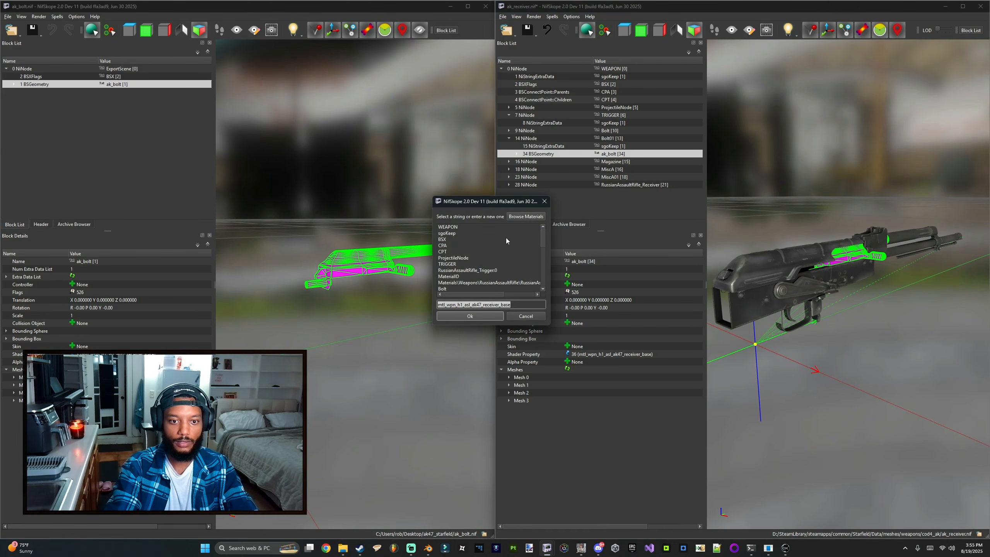
left_click(512, 217)
scroll(374, 305, "down", 2)
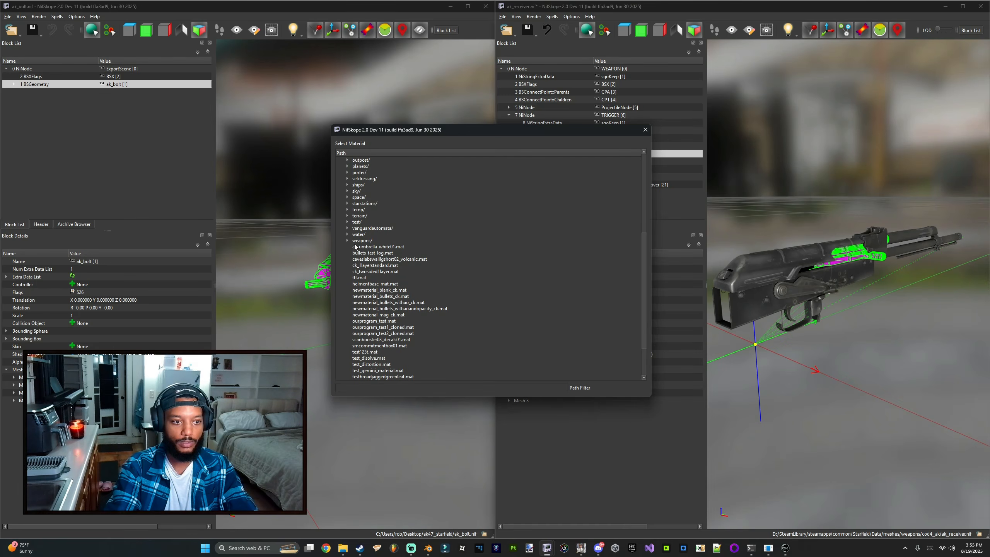
left_click(356, 245)
double_click(356, 241)
double_click(371, 340)
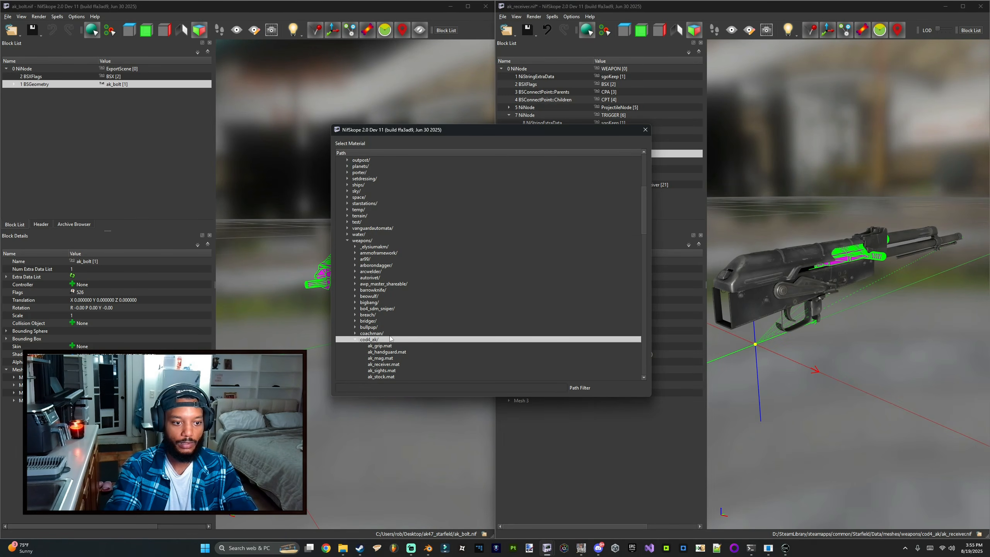
scroll(387, 306, "down", 3)
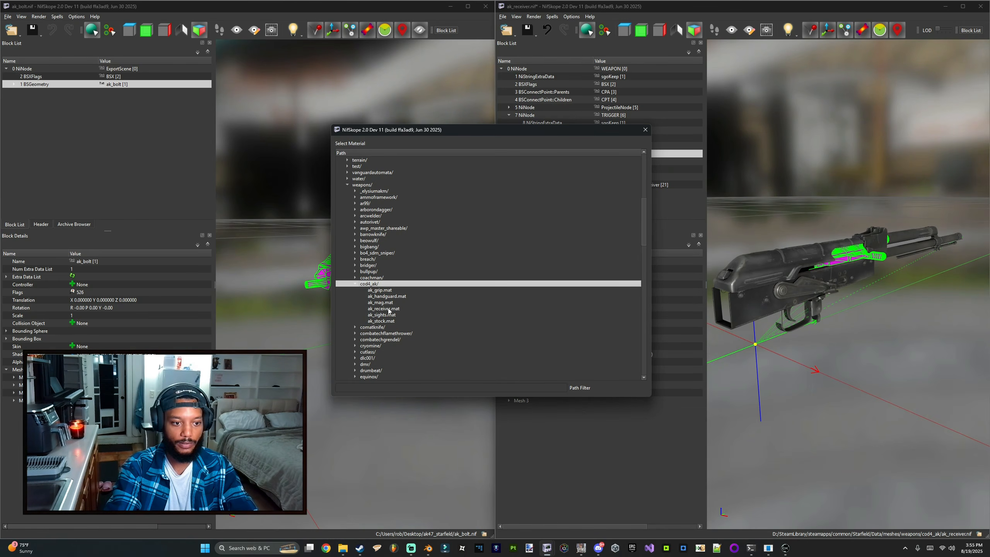
double_click(384, 309)
left_click(471, 317)
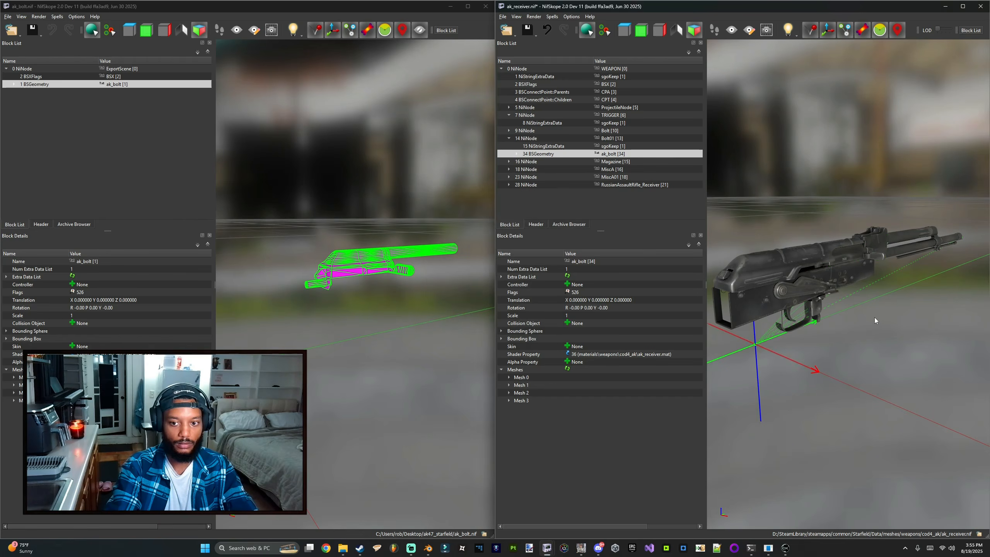
Step: Inspect the bolt's position and texture on the weapon model in the viewport
scroll(857, 312, "up", 5)
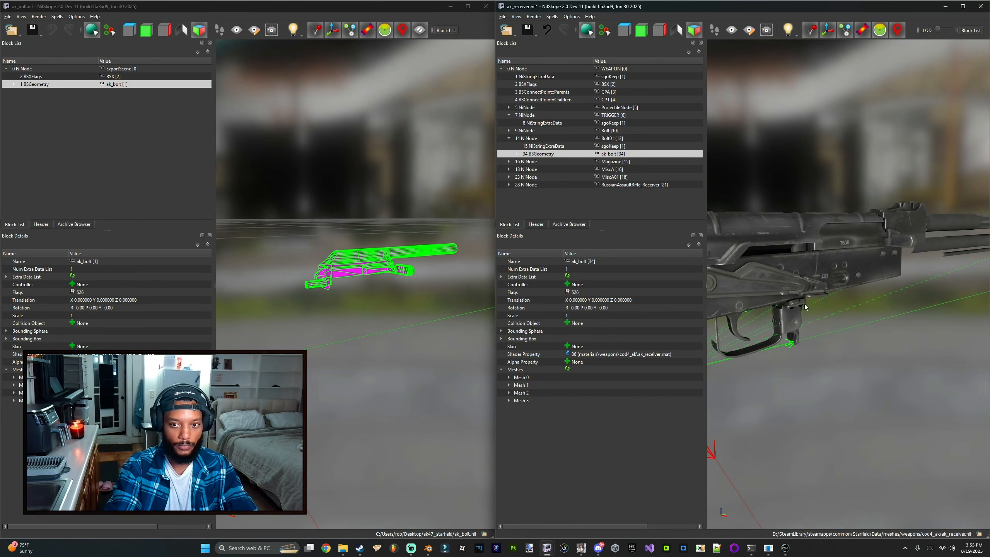
scroll(805, 304, "down", 1)
left_click(804, 265)
left_click(805, 266)
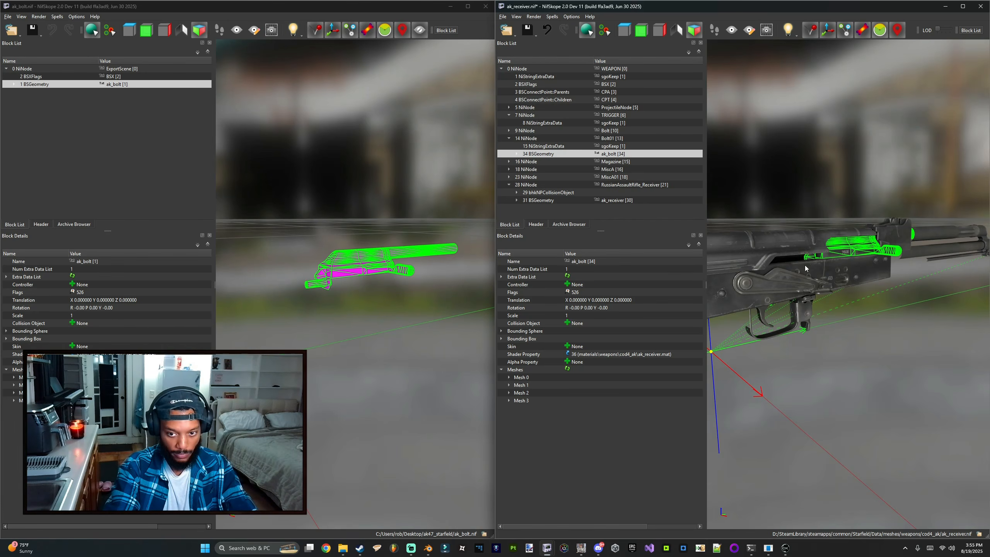
left_click_drag(812, 182, 924, 299)
scroll(822, 314, "down", 1)
left_click(848, 270)
left_click(852, 272)
left_click(857, 272)
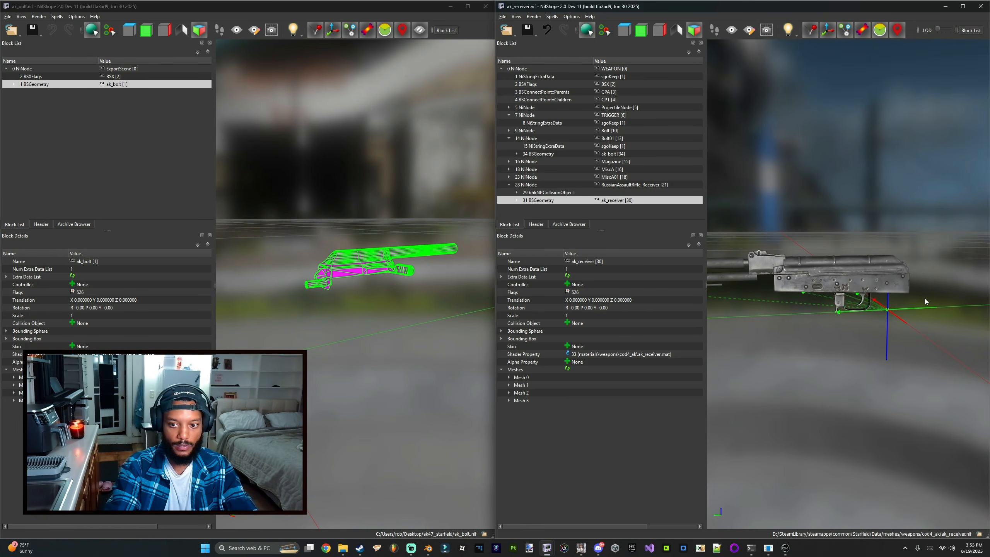
Step: Switch to Blender and export the ak_stock object as ak_stock.nif into the ak47_starfield folder
left_click(428, 548)
left_click(238, 283)
left_click(17, 14)
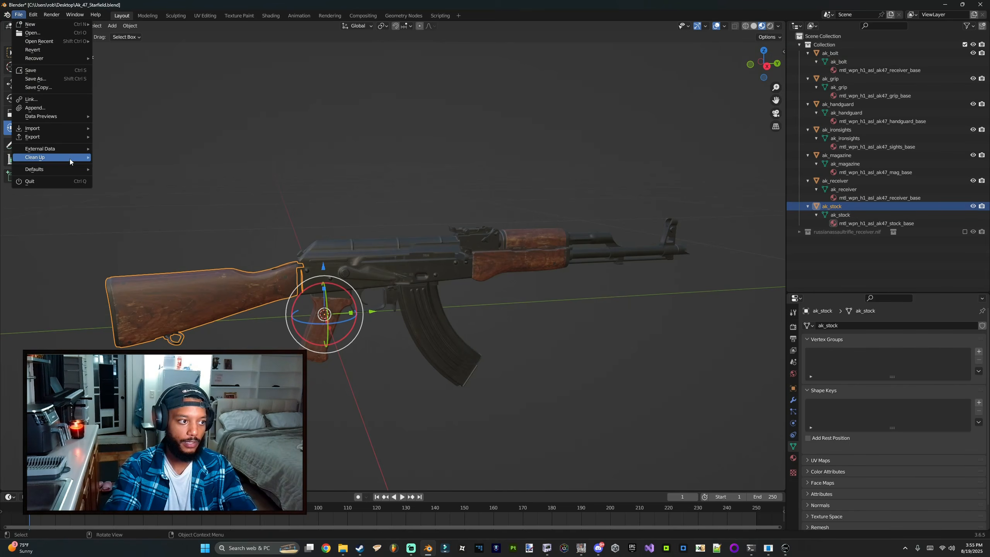
mouse_move(67, 135)
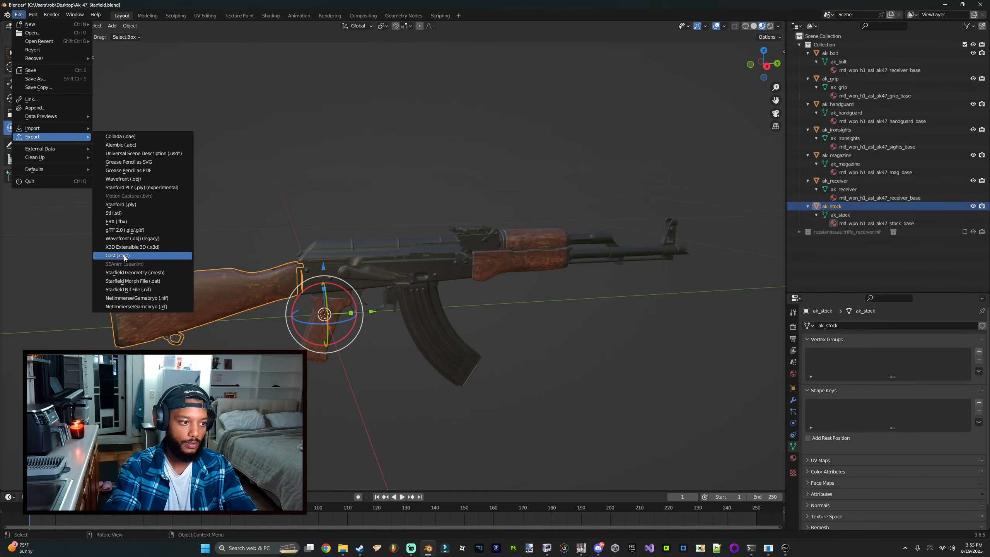
left_click(132, 289)
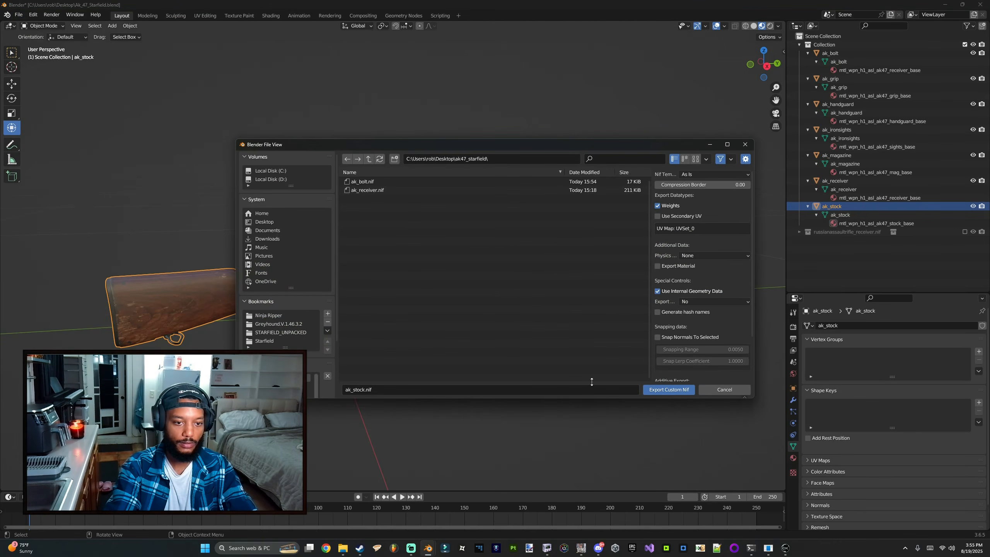
left_click(668, 393)
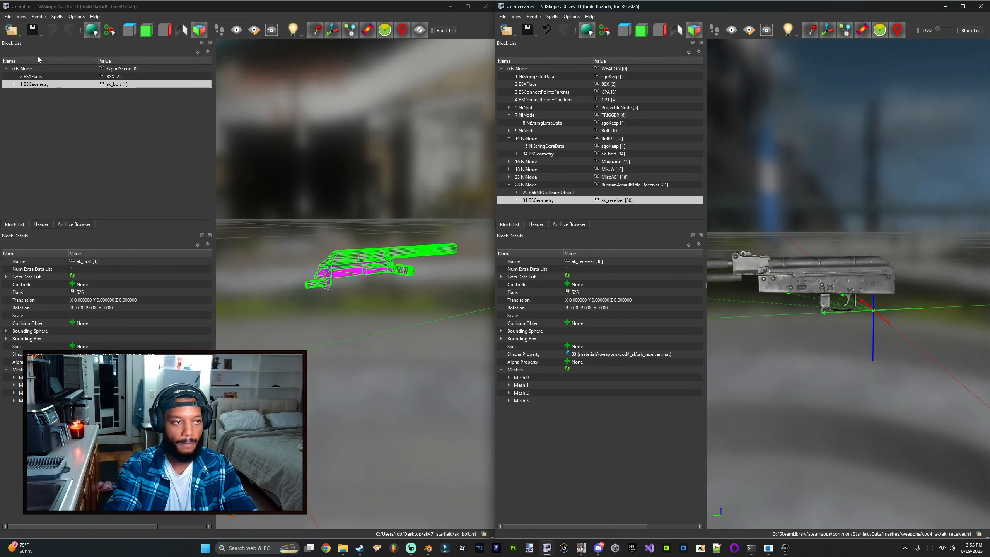
Step: Open ak_stock.nif in the second NifSkope window and select its ak_stock geometry
left_click(11, 30)
left_click(39, 118)
left_click(162, 97)
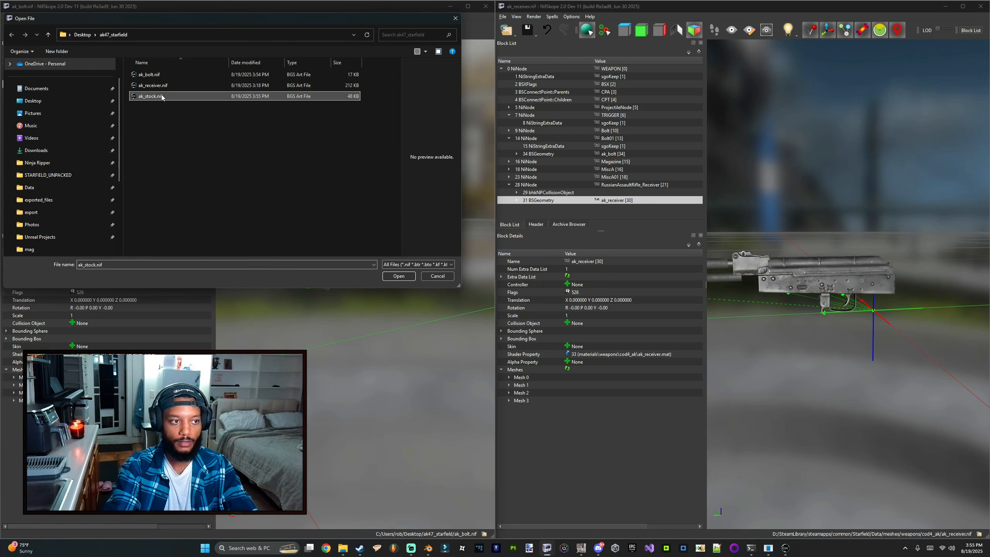
double_click(179, 96)
left_click_drag(299, 206, 273, 202)
left_click(104, 85)
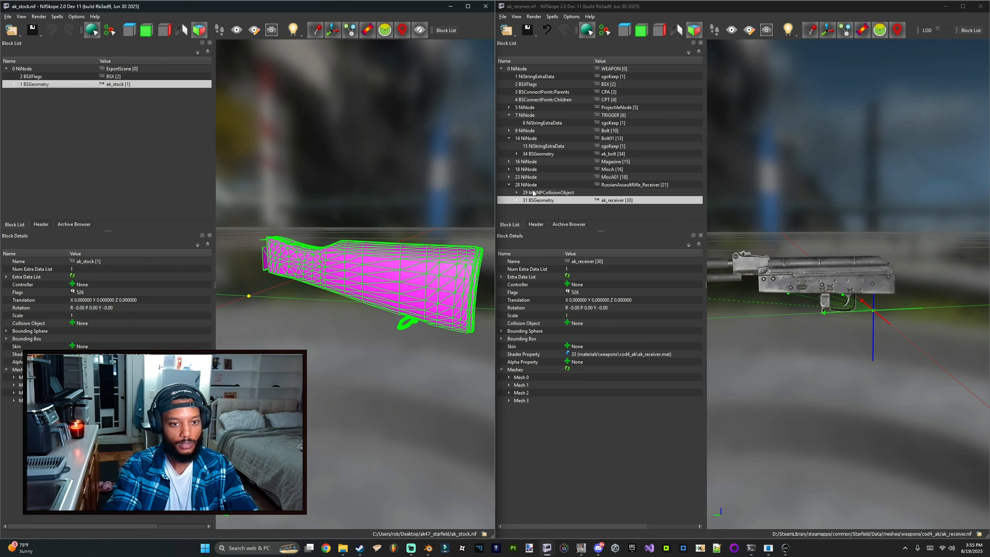
Step: Paste the ak_stock geometry under the RussianAssaultRifle_Receiver node of the weapon NIF
left_click(555, 200)
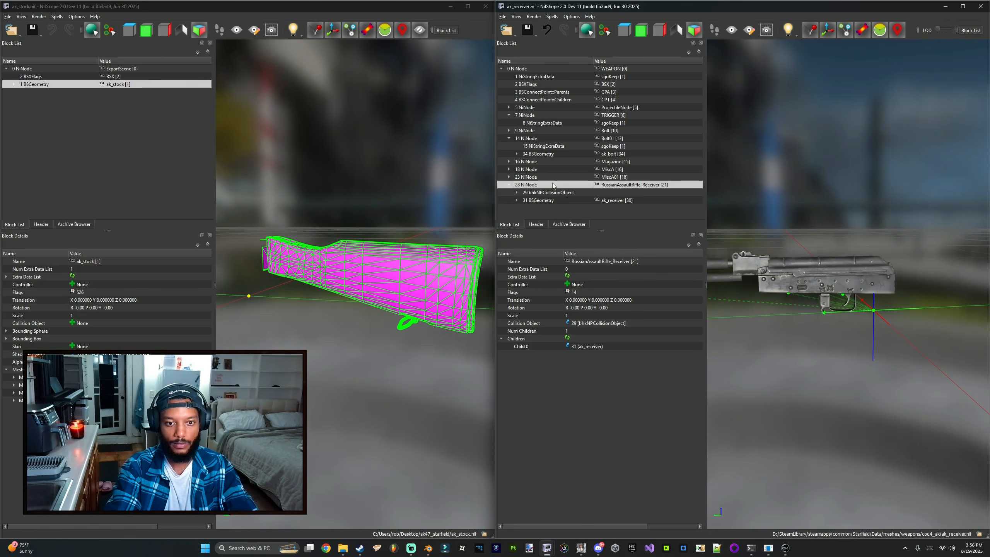
left_click(545, 184)
key("ctrl+v")
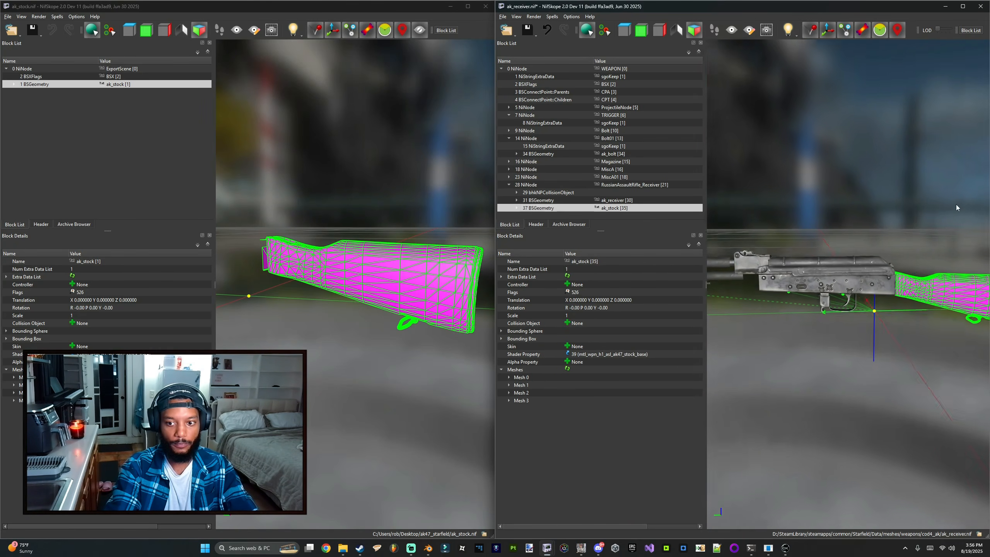
left_click_drag(909, 198, 874, 203)
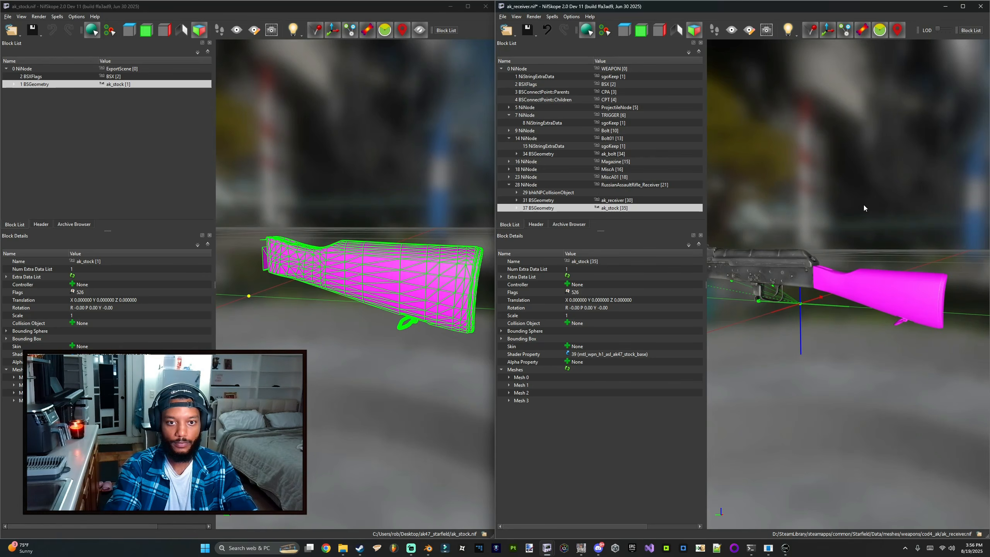
Step: Assign materials\weapons\cod4_ak\ak_stock.mat to the pasted stock geometry and save the weapon NIF
left_click(849, 281)
right_click(842, 282)
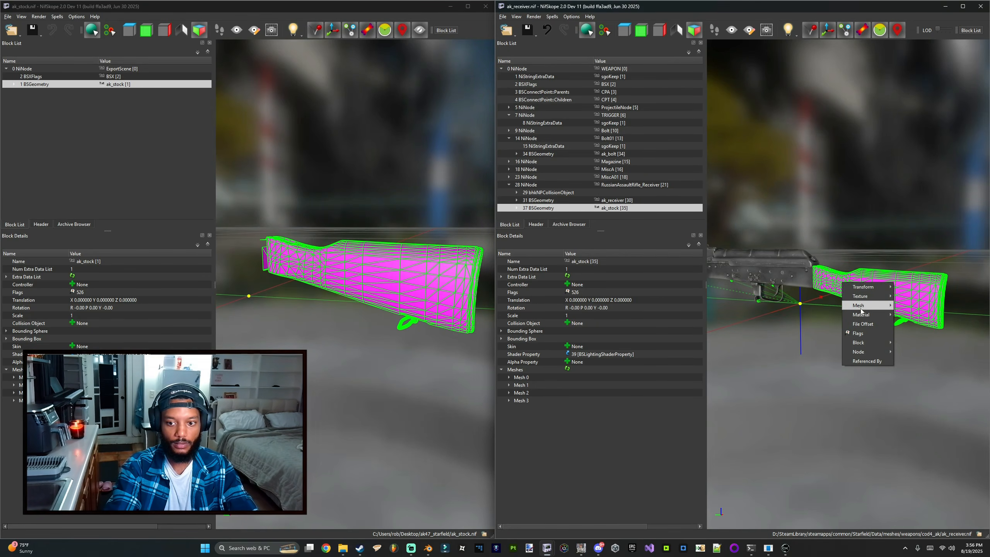
left_click(916, 316)
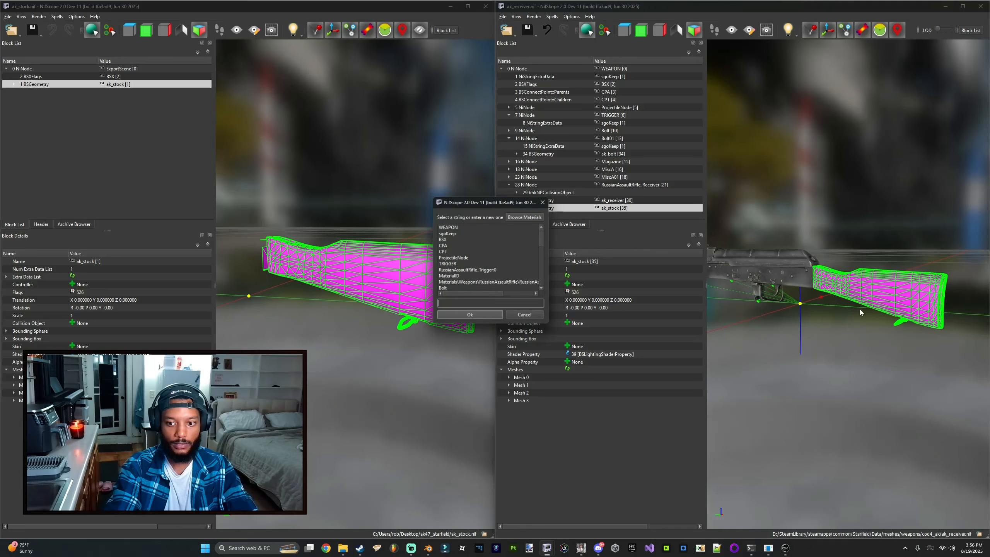
left_click(525, 216)
double_click(354, 161)
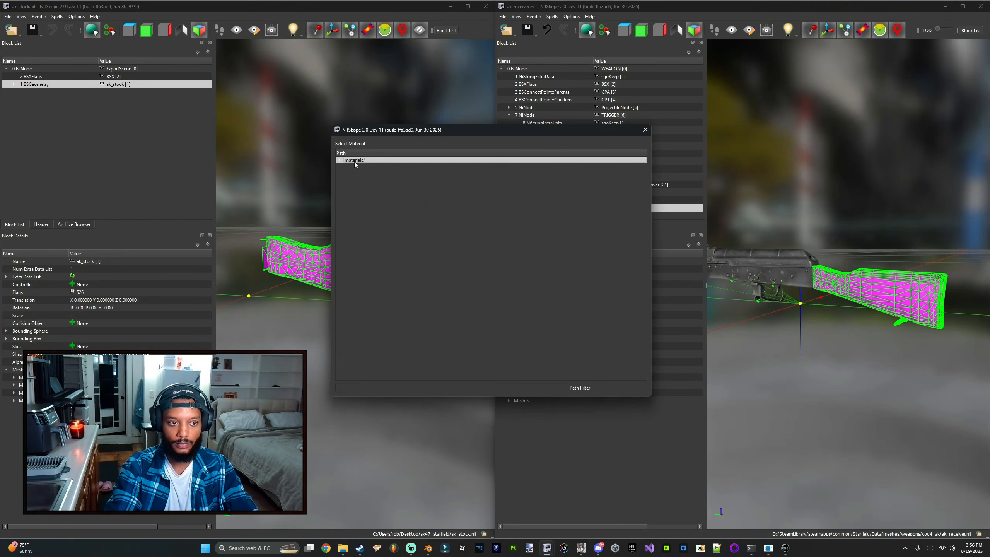
scroll(368, 248, "down", 10)
double_click(362, 228)
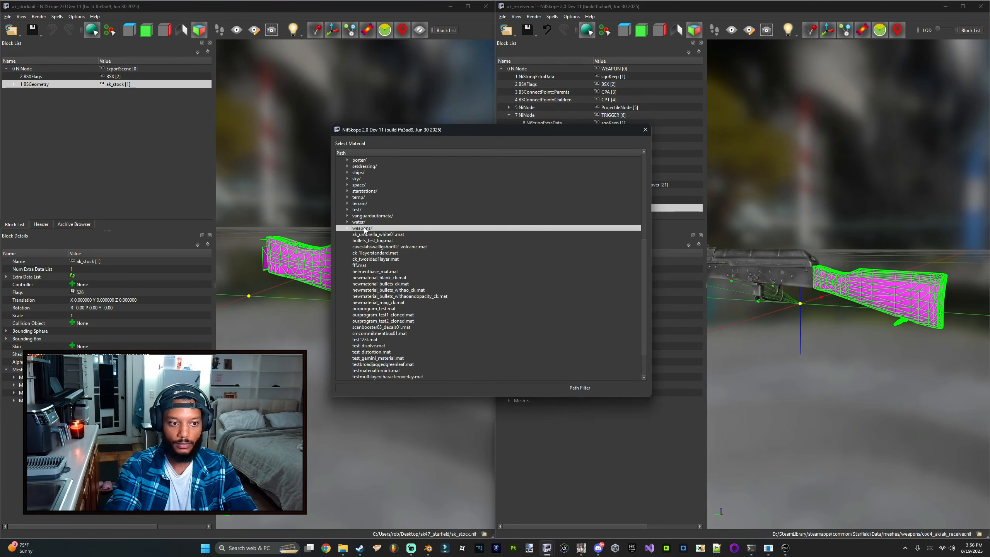
scroll(374, 296, "down", 2)
left_click(370, 289)
double_click(373, 289)
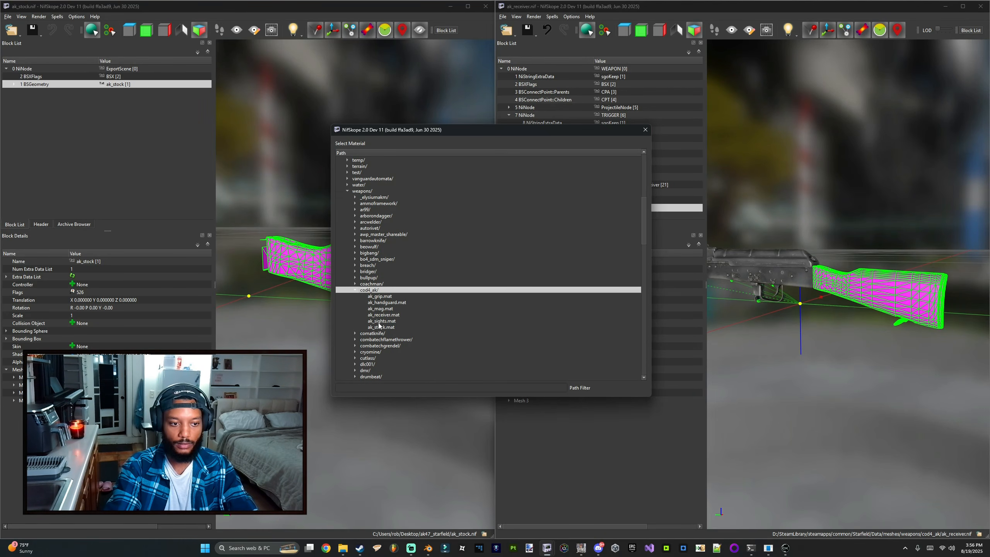
double_click(369, 330)
left_click(524, 317)
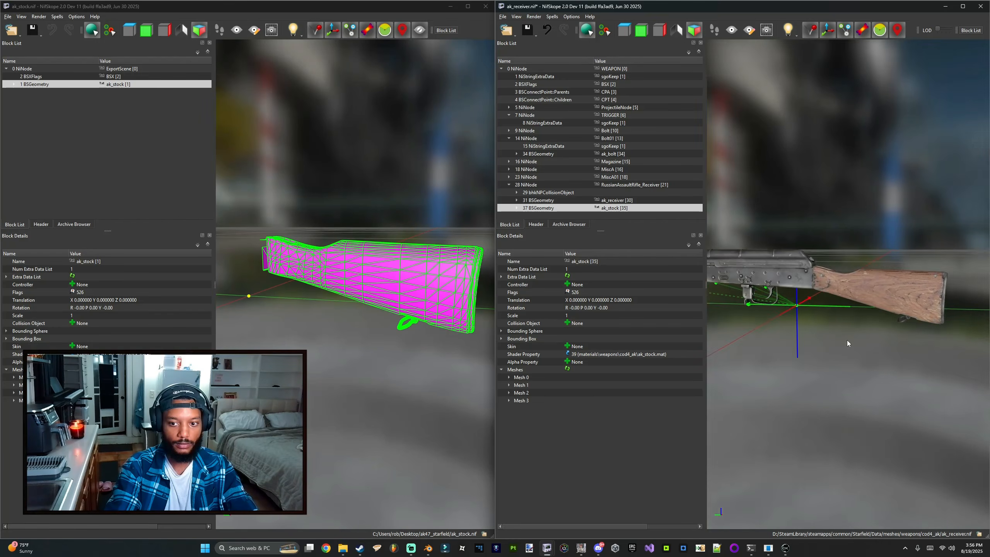
key("ctrl+s")
Step: Examine the stock's placement and texture on the weapon model in the viewport
scroll(824, 321, "up", 5)
left_click_drag(820, 313, 612, 319)
left_click_drag(868, 319, 753, 313)
scroll(802, 315, "down", 5)
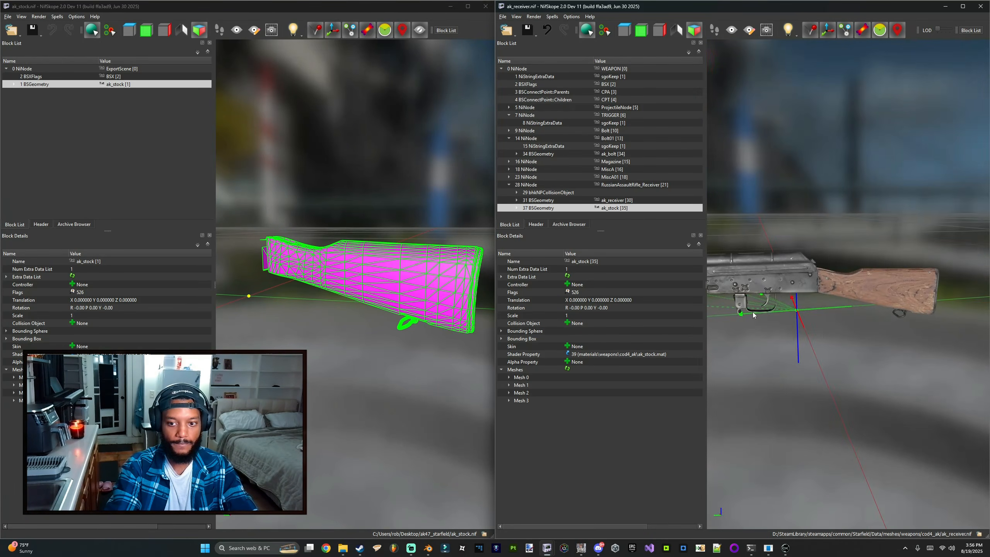
middle_click_drag(753, 314, 827, 281)
scroll(899, 264, "down", 3)
left_click_drag(827, 281, 796, 275)
scroll(830, 299, "up", 2)
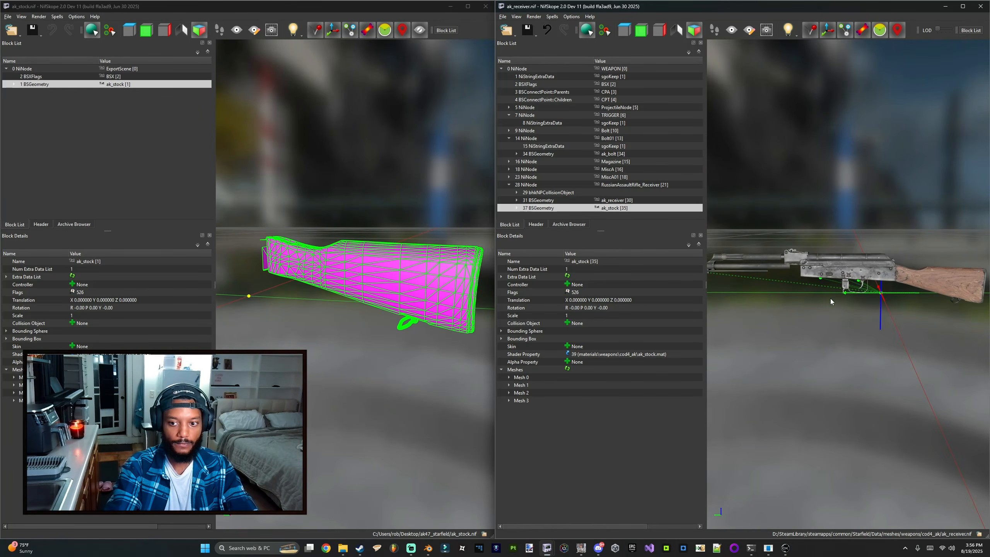
Step: Open the ak_stock material in the Creation Kit Material Editor and review its texture maps
left_click(785, 547)
left_click(63, 29)
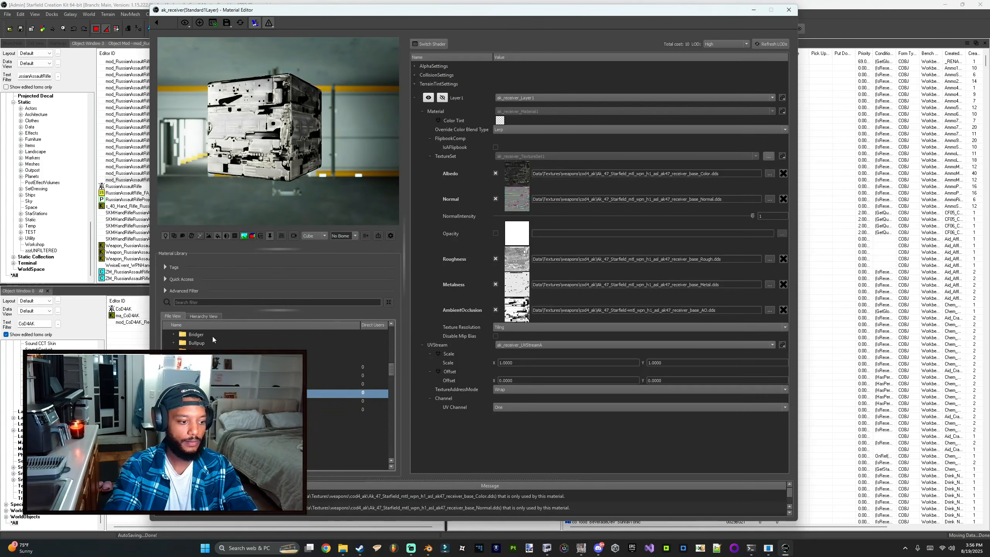
double_click(218, 410)
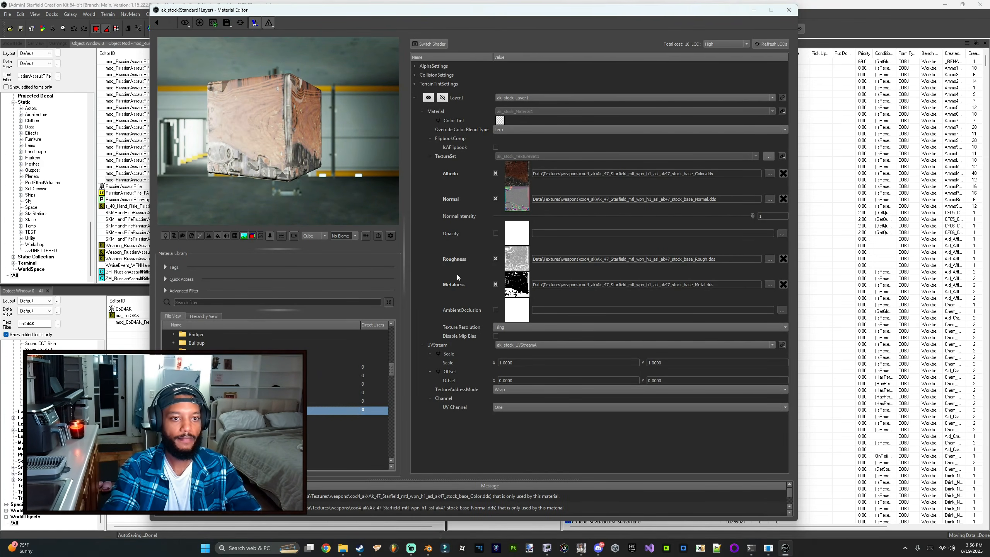
mouse_move(509, 175)
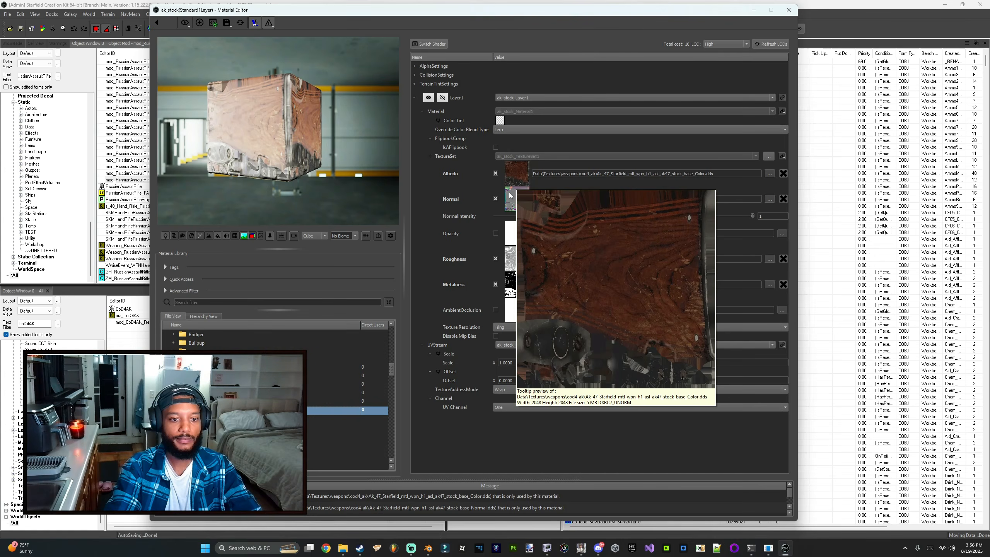
mouse_move(513, 265)
mouse_move(518, 292)
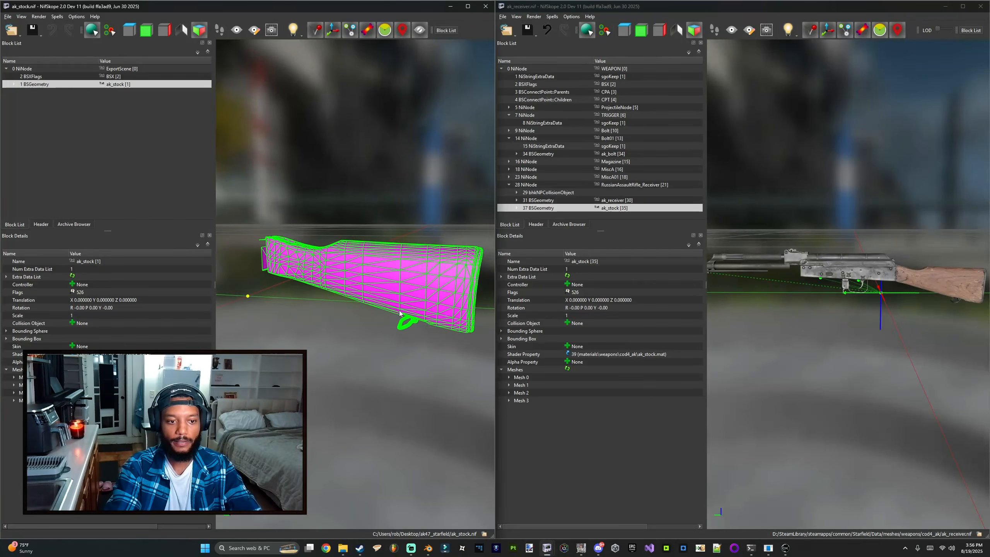
Step: Examine the individual weapon parts, including receiver and iron sights, in the Blender viewport
left_click_drag(884, 337, 862, 319)
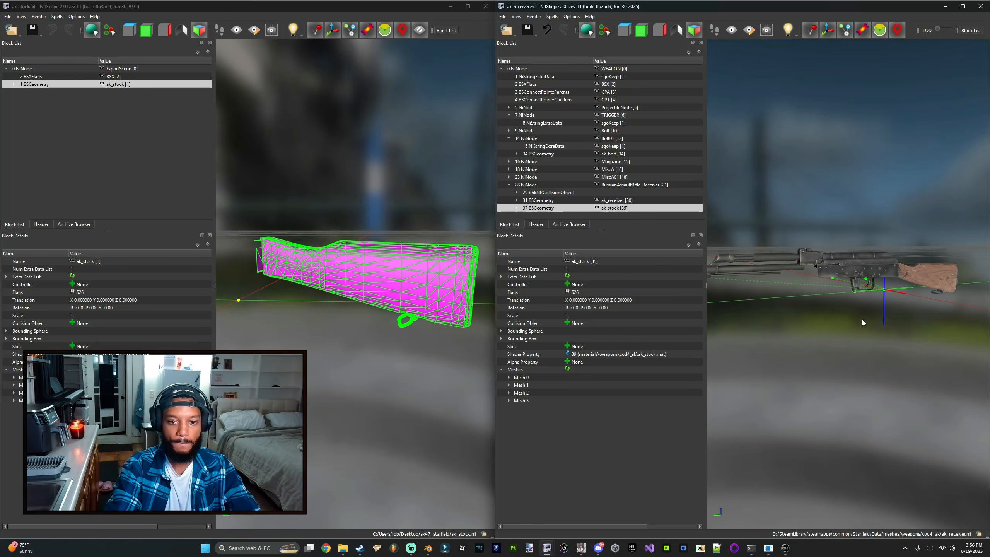
left_click(428, 548)
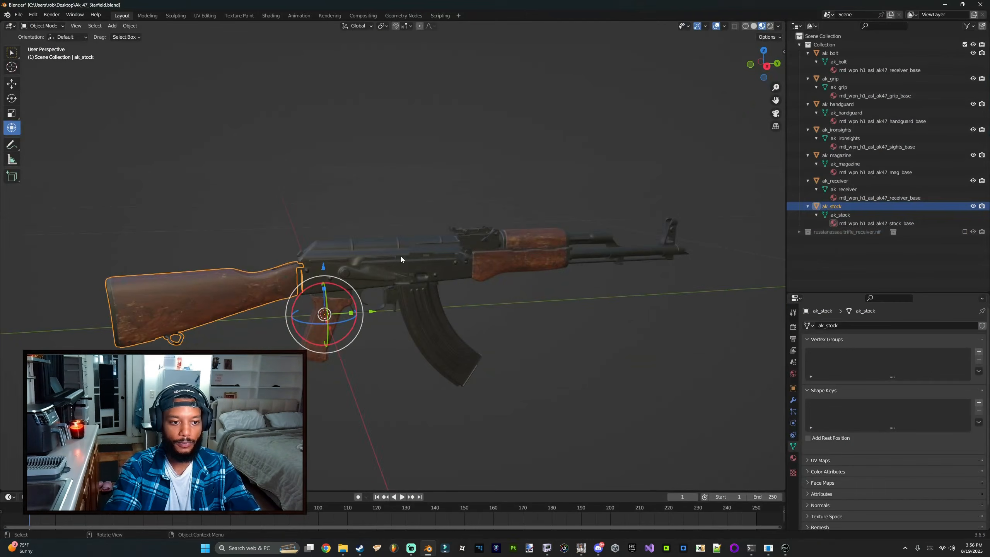
left_click(468, 232)
left_click(524, 244)
left_click(521, 244)
left_click(552, 229)
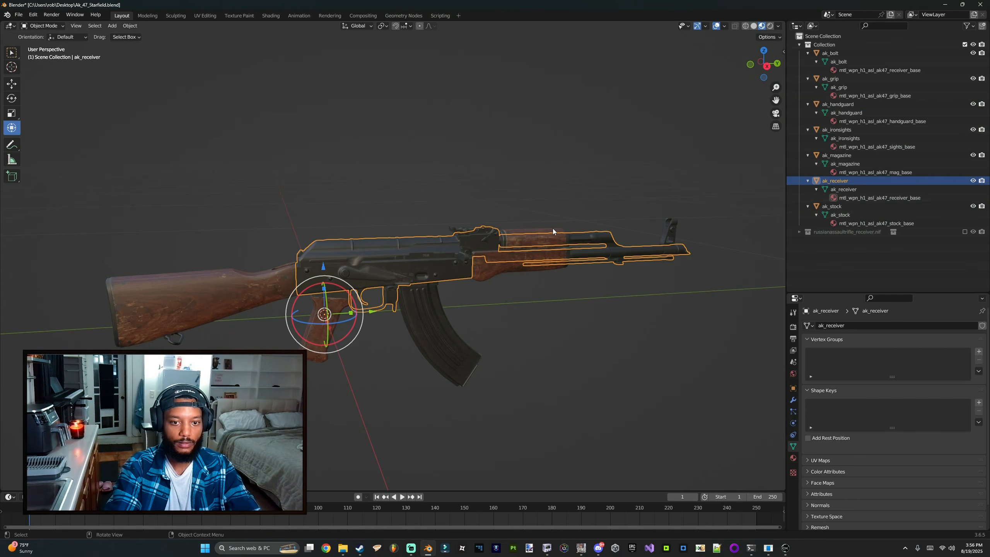
left_click(556, 223)
left_click(485, 230)
left_click(463, 225)
middle_click_drag(464, 224, 490, 203)
scroll(450, 222, "up", 8)
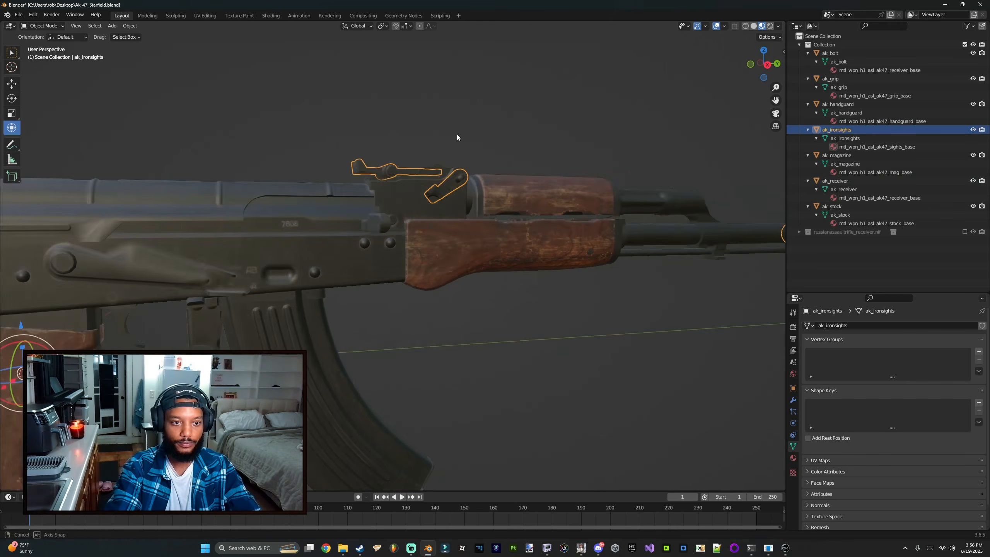
middle_click_drag(456, 134, 489, 202)
scroll(467, 188, "down", 5)
scroll(453, 173, "up", 4)
scroll(453, 174, "down", 4)
scroll(529, 252, "up", 2)
Step: Select the handguard in Blender and export it as a Starfield NIF file
left_click(528, 252)
left_click(18, 14)
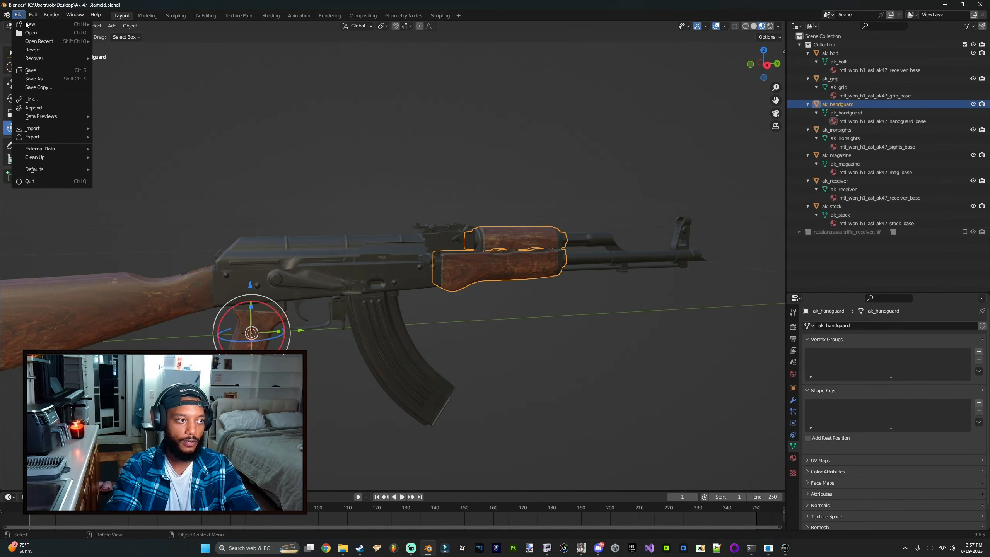
mouse_move(54, 137)
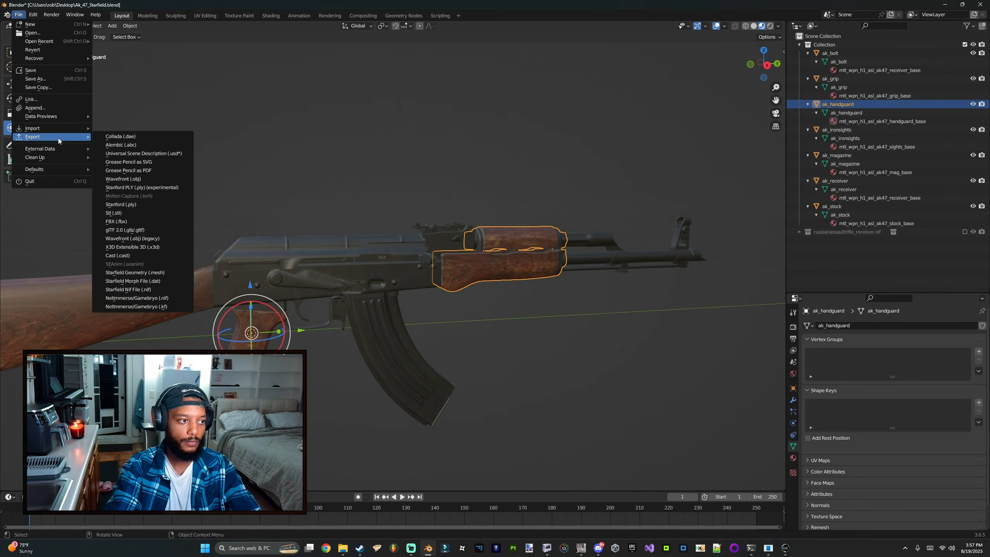
left_click(136, 290)
left_click(668, 390)
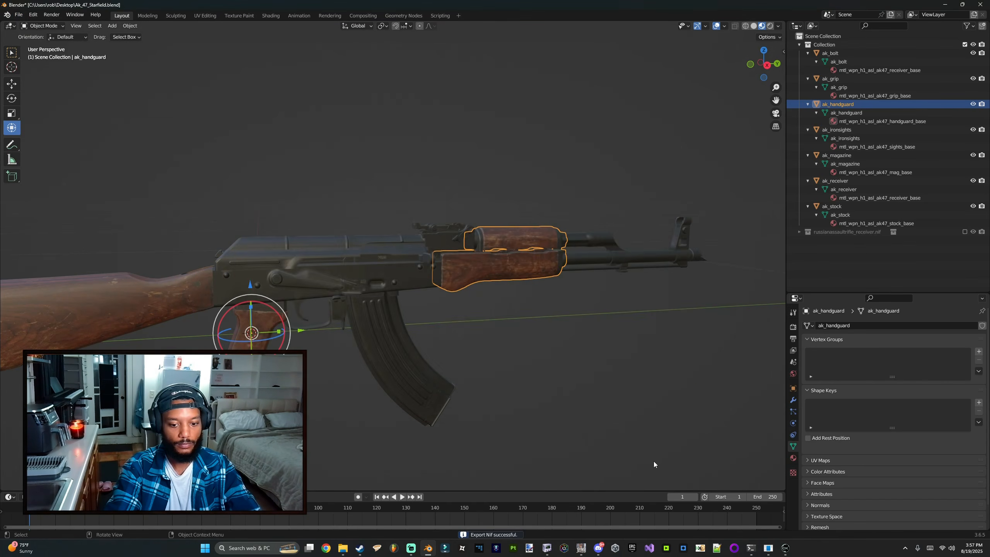
Step: Open ak_handguard.nif in NifSkope and paste its geometry under the RussianAssaultRifle_Receiver node of ak_receiver.nif
left_click(552, 548)
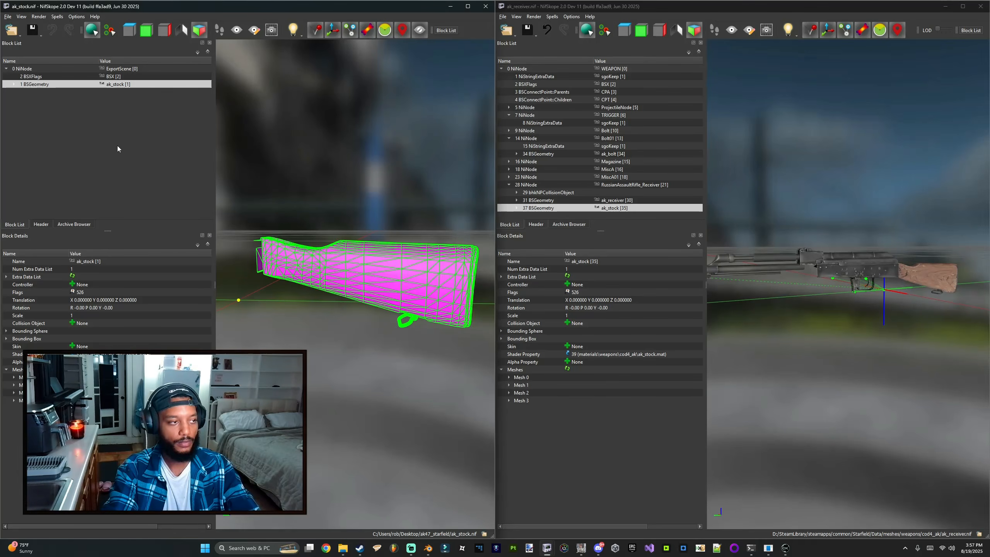
left_click(11, 30)
left_click(19, 43)
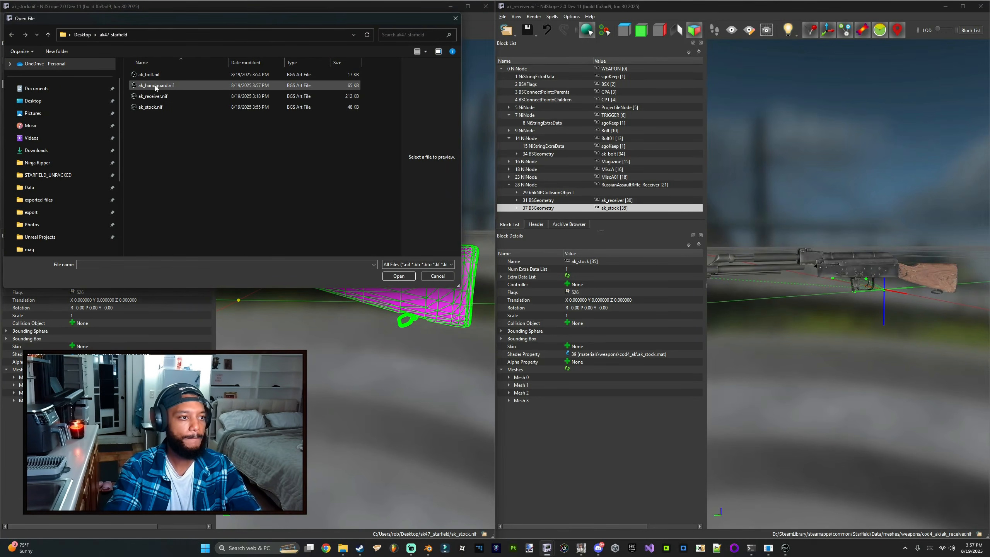
double_click(155, 86)
left_click(60, 84)
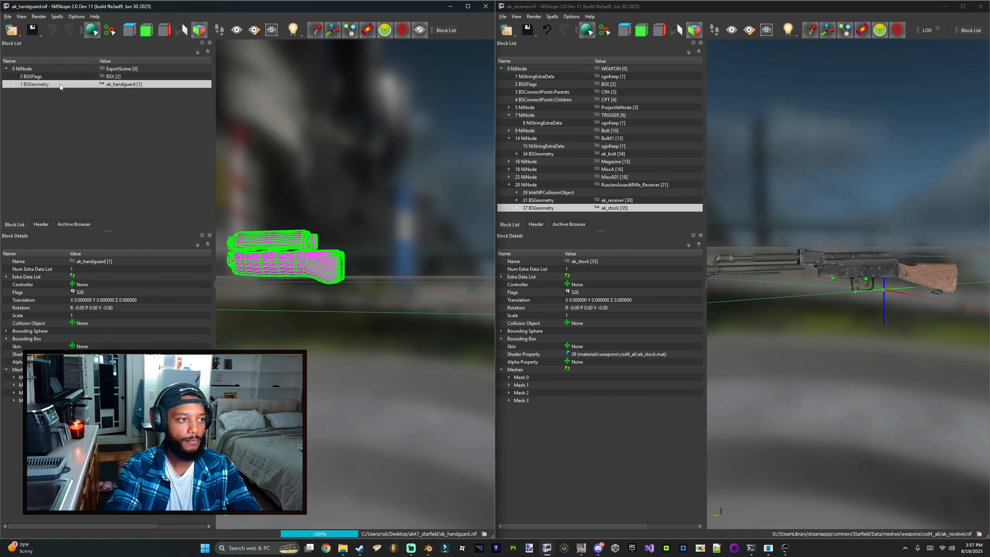
left_click(561, 184)
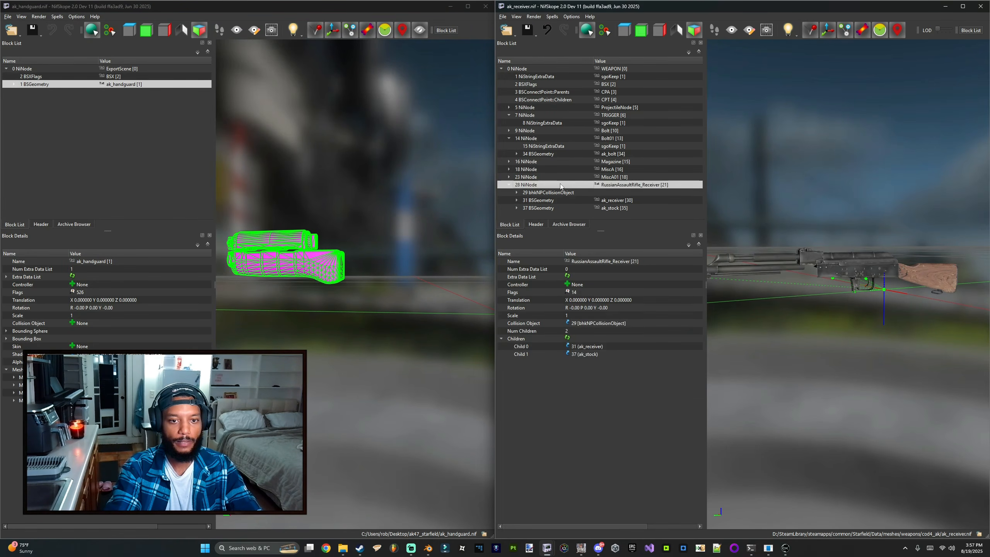
key("ctrl+v")
Step: Assign materials\weapons\cod4_ak\ak_handguard.mat to the pasted handguard geometry and save the weapon NIF
right_click(589, 208)
mouse_move(611, 230)
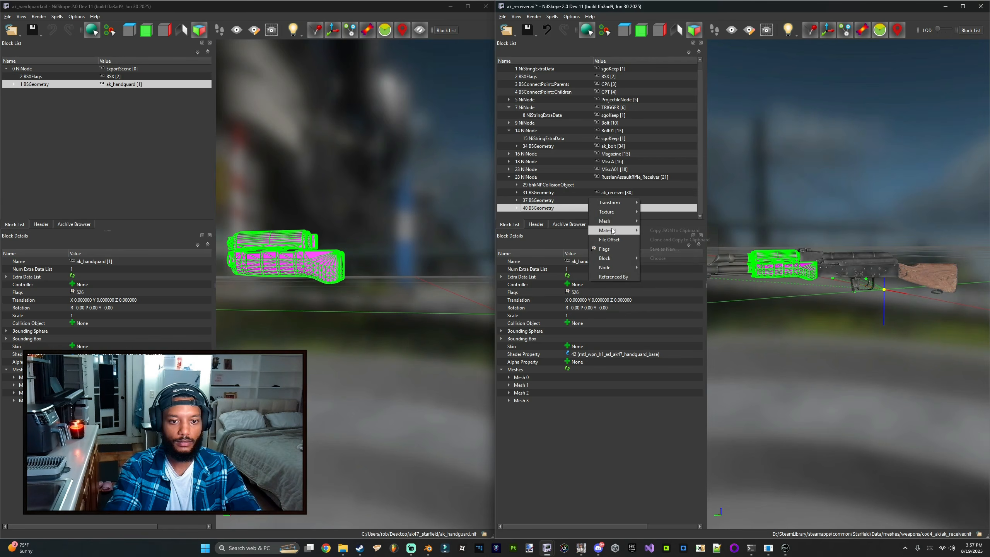
left_click(659, 258)
left_click(519, 218)
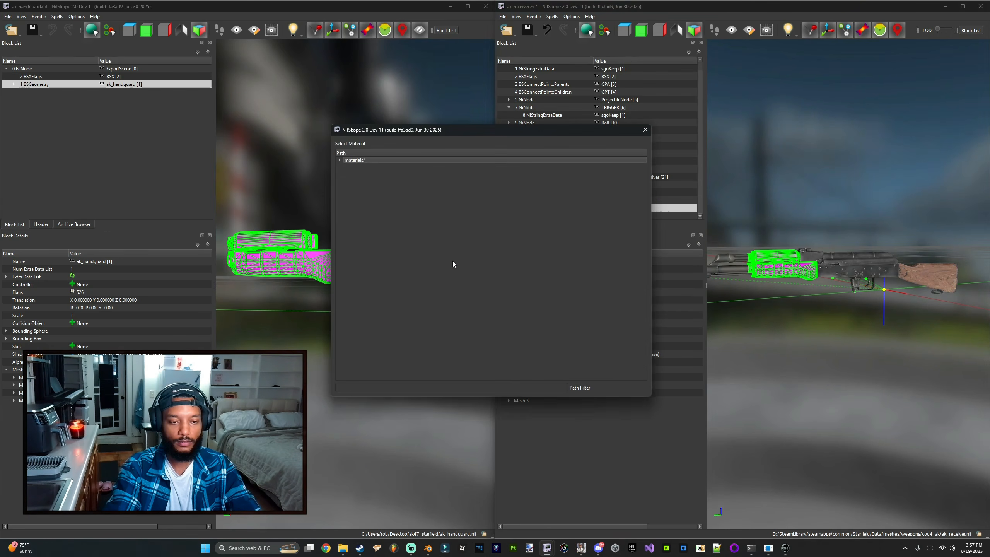
double_click(355, 160)
scroll(374, 265, "down", 10)
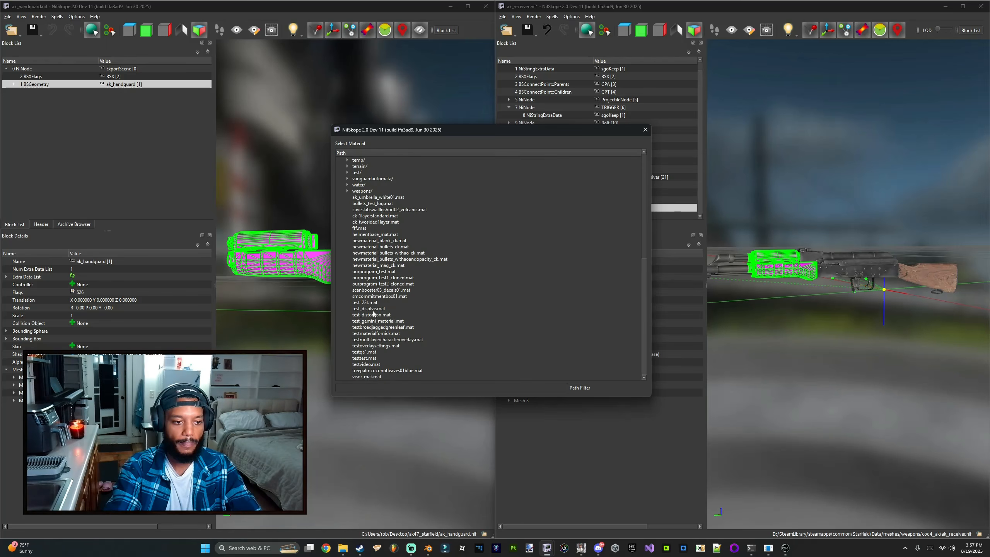
left_click(347, 265)
scroll(365, 280, "down", 5)
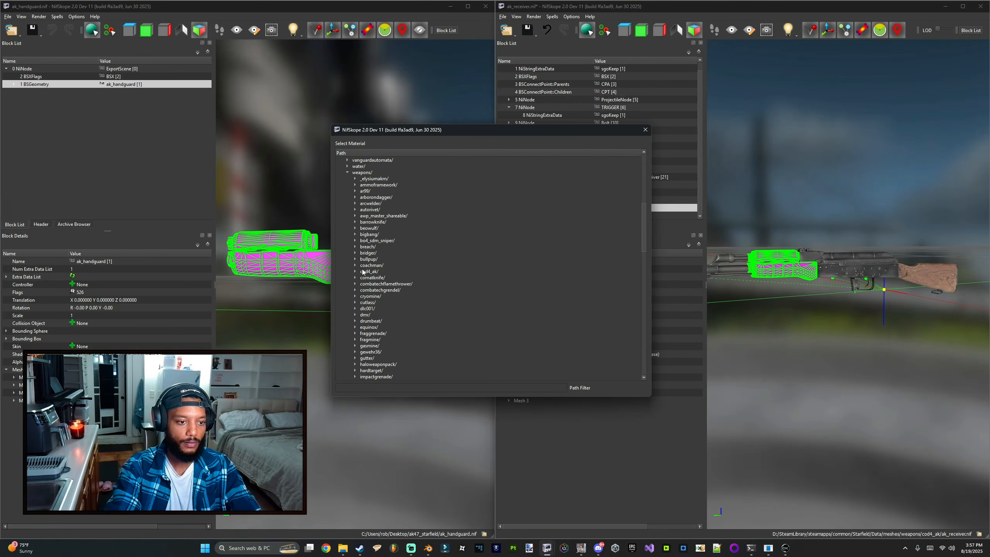
double_click(362, 271)
double_click(386, 283)
left_click(472, 312)
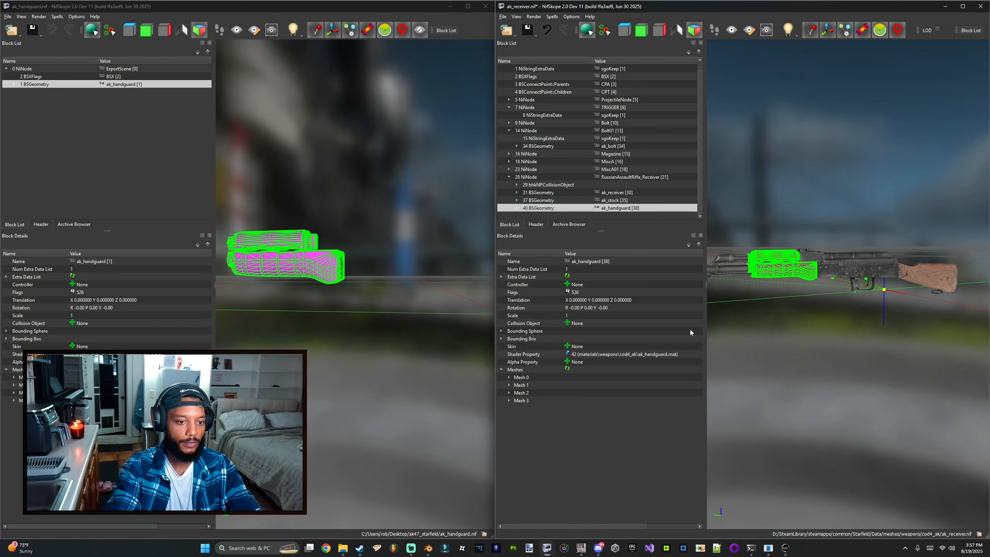
key("ctrl+s")
left_click_drag(761, 330, 738, 313)
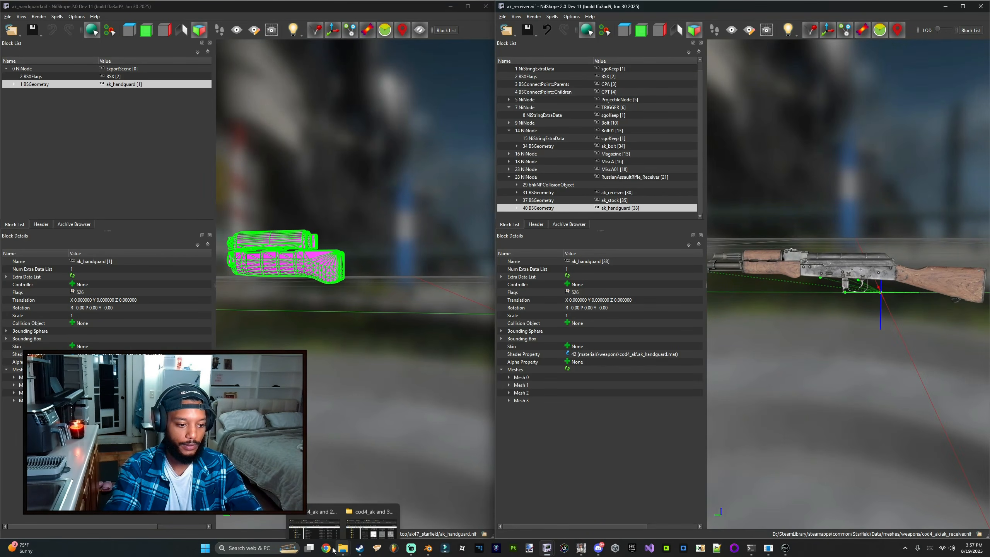
Step: Select the iron sights in Blender and export them as a Starfield NIF file
left_click(430, 549)
left_click(424, 226)
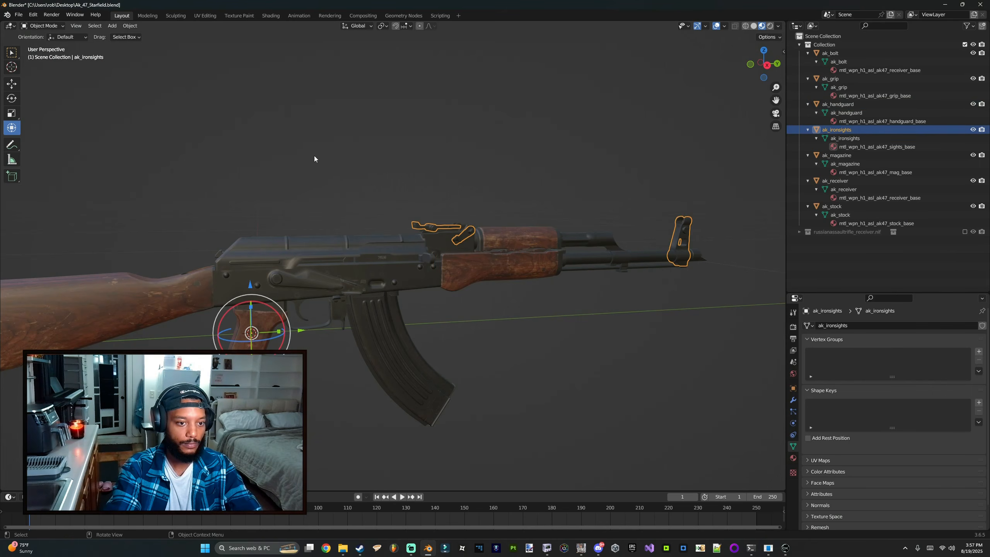
left_click(18, 14)
mouse_move(41, 140)
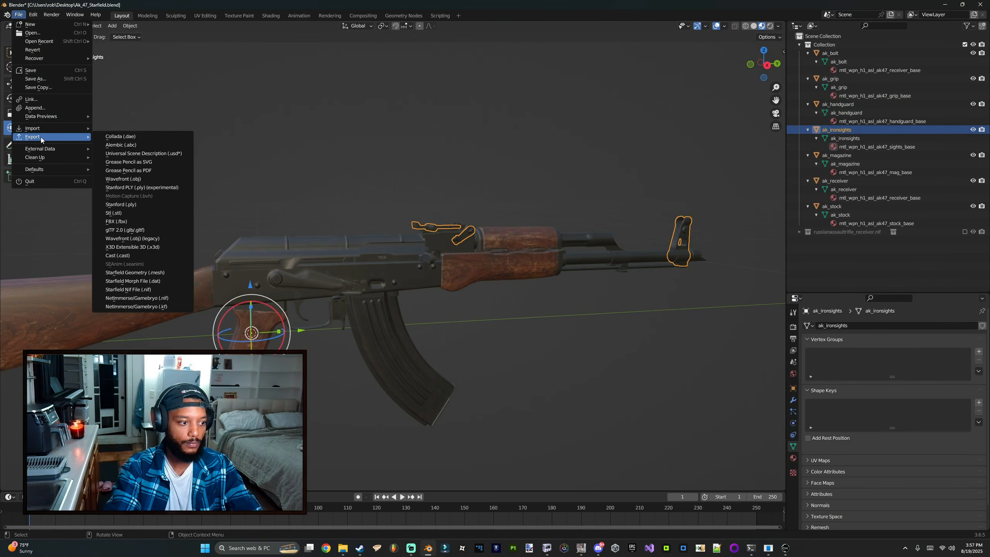
left_click(144, 289)
left_click(669, 389)
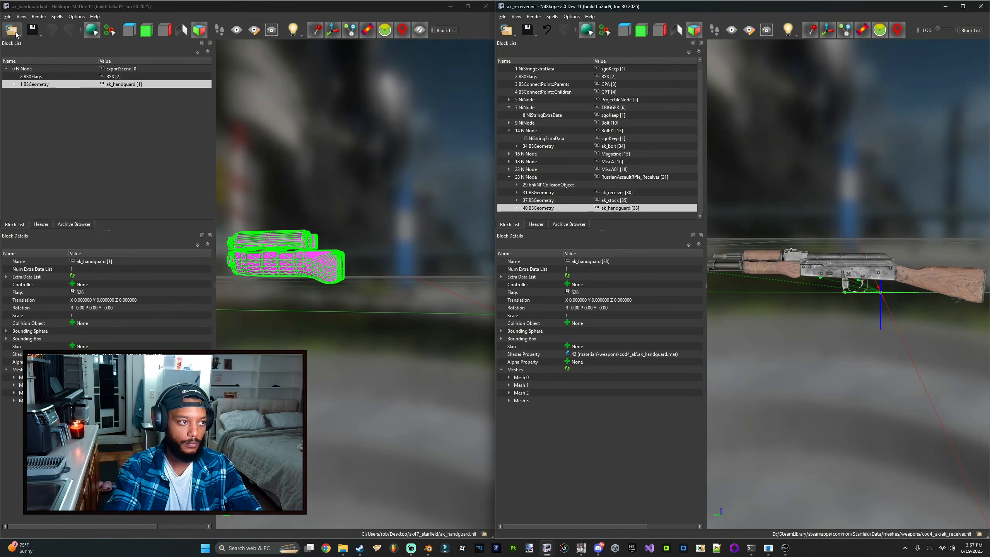
Step: Open ak_ironsights.nif in NifSkope and paste its geometry under the RussianAssaultRifle_Receiver node
left_click(17, 35)
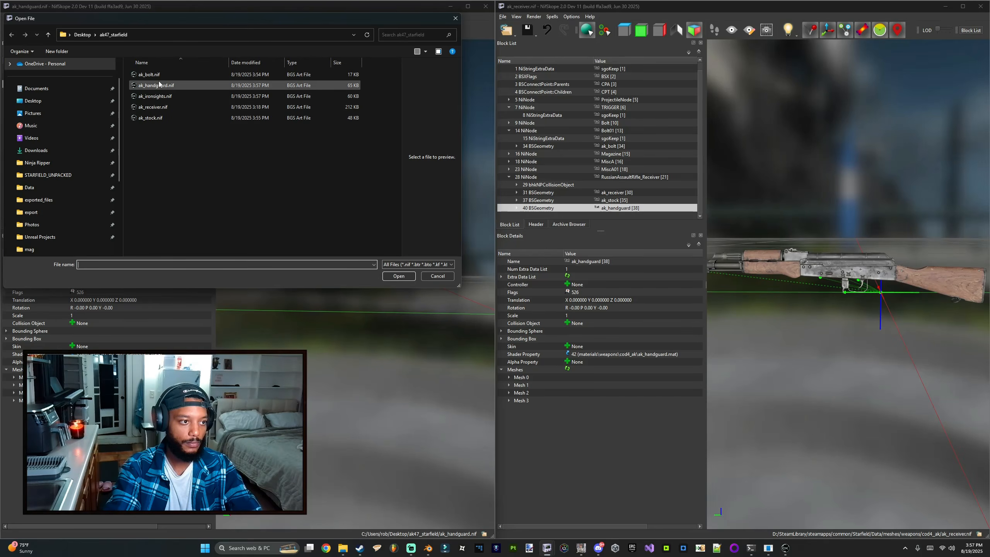
double_click(161, 97)
left_click(61, 84)
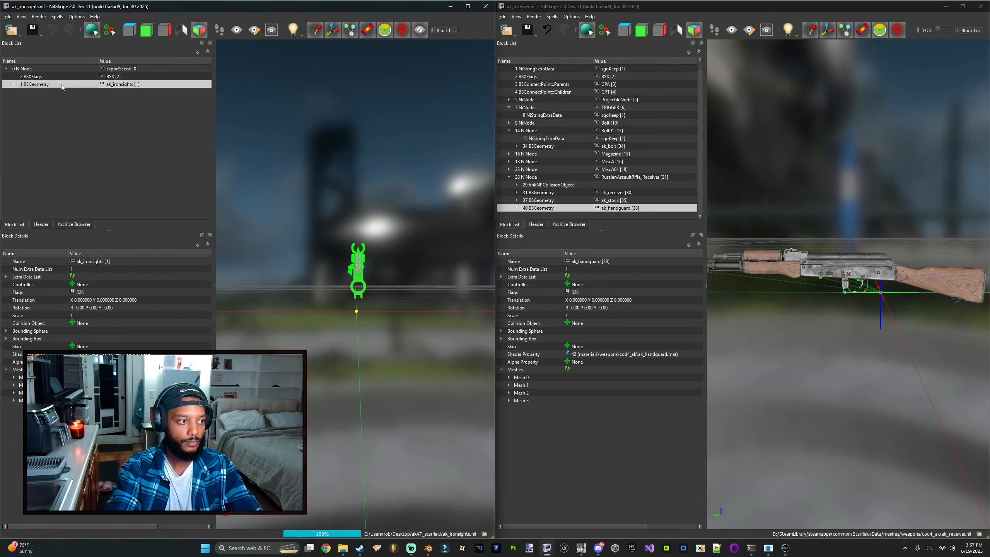
left_click(518, 177)
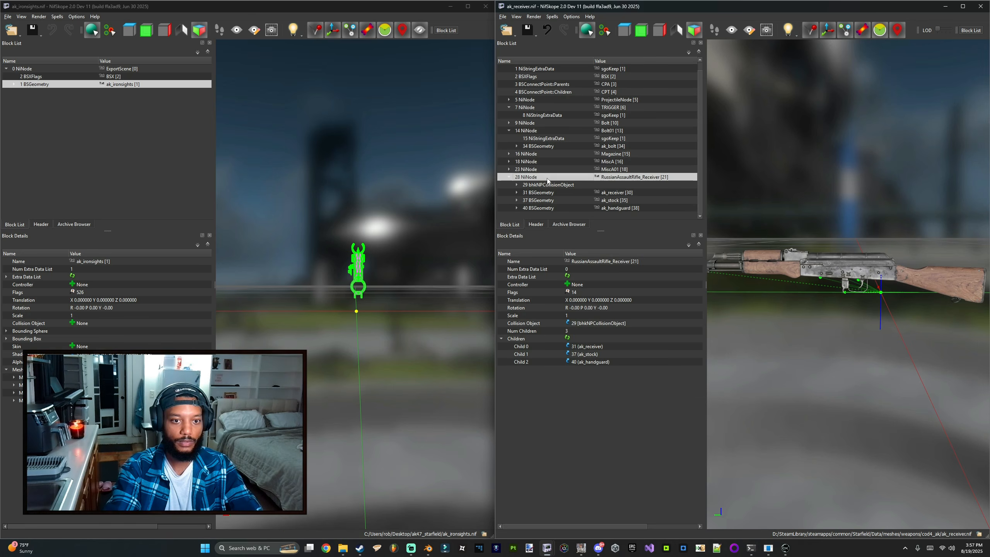
key("ctrl+v")
left_click_drag(738, 226, 861, 203)
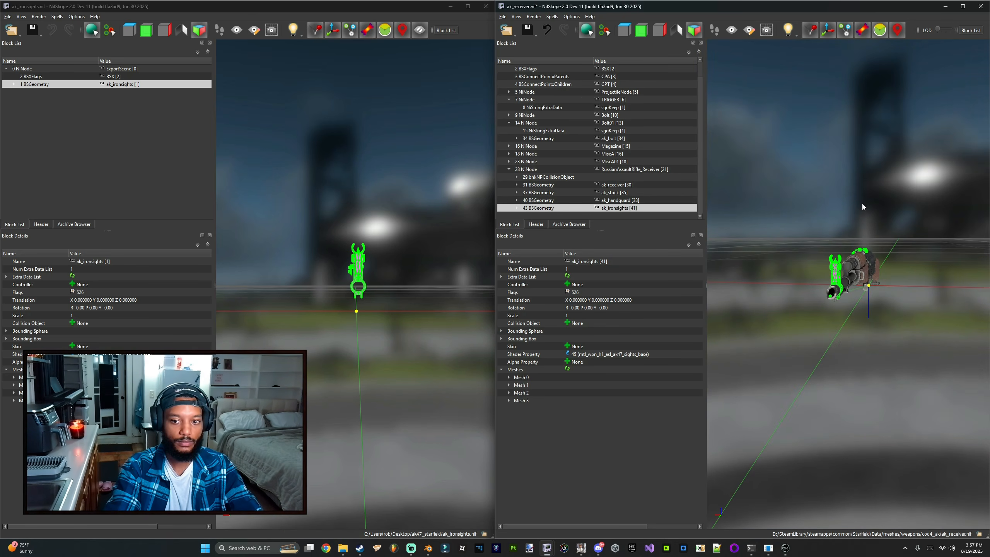
Step: Assign materials\weapons\cod4_ak\ak_sights.mat to the pasted iron sights geometry and save the weapon NIF
right_click(553, 209)
mouse_move(576, 232)
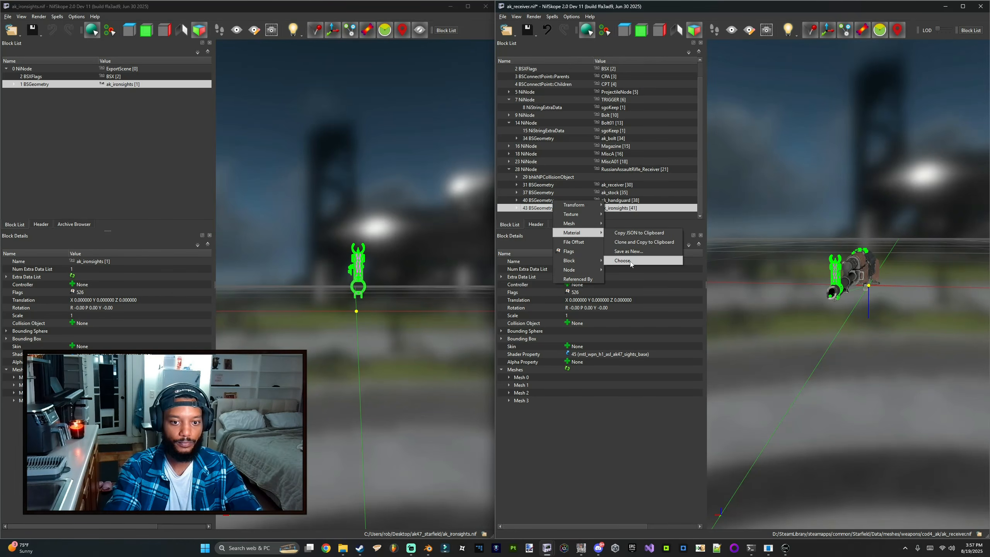
left_click(632, 261)
left_click(525, 216)
scroll(380, 272, "down", 5)
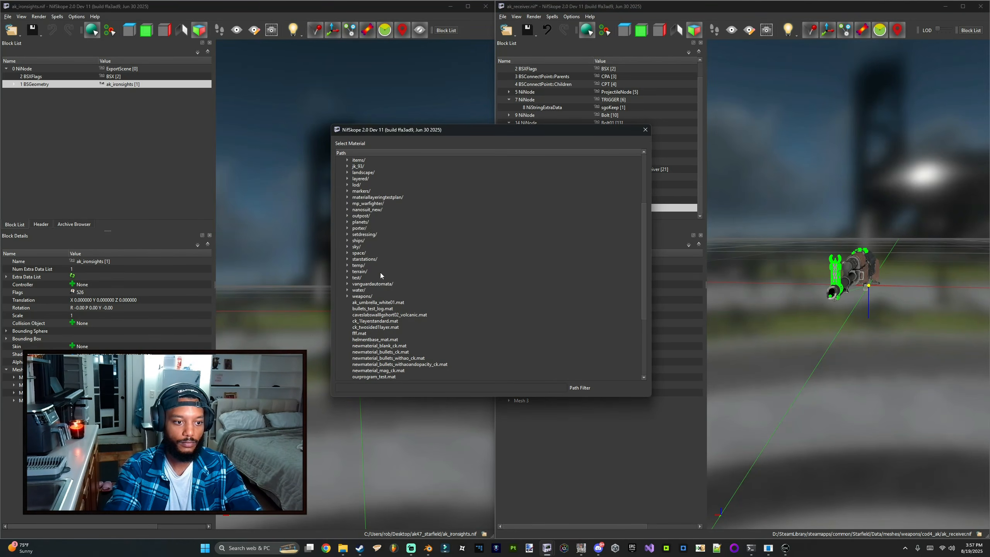
double_click(361, 222)
scroll(372, 256, "down", 4)
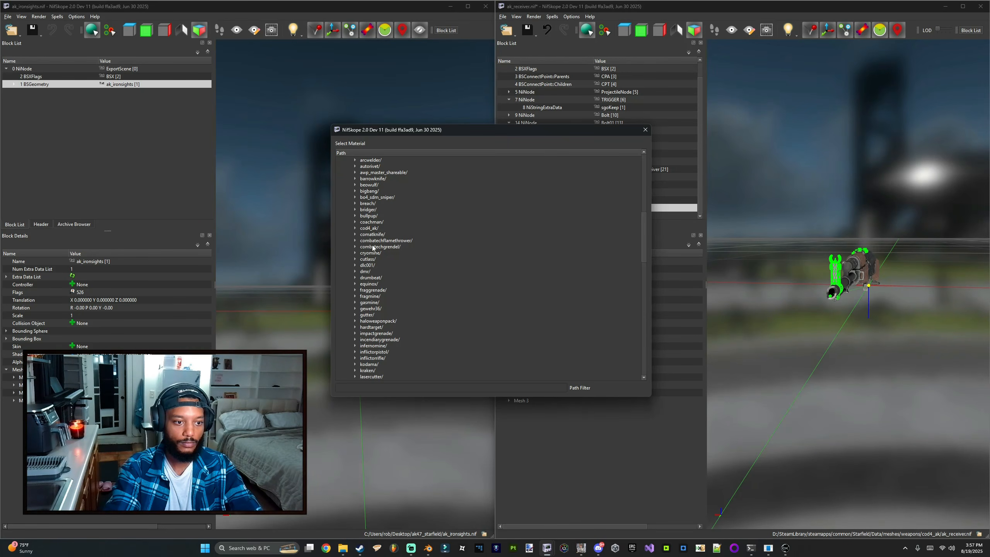
double_click(368, 228)
left_click(384, 254)
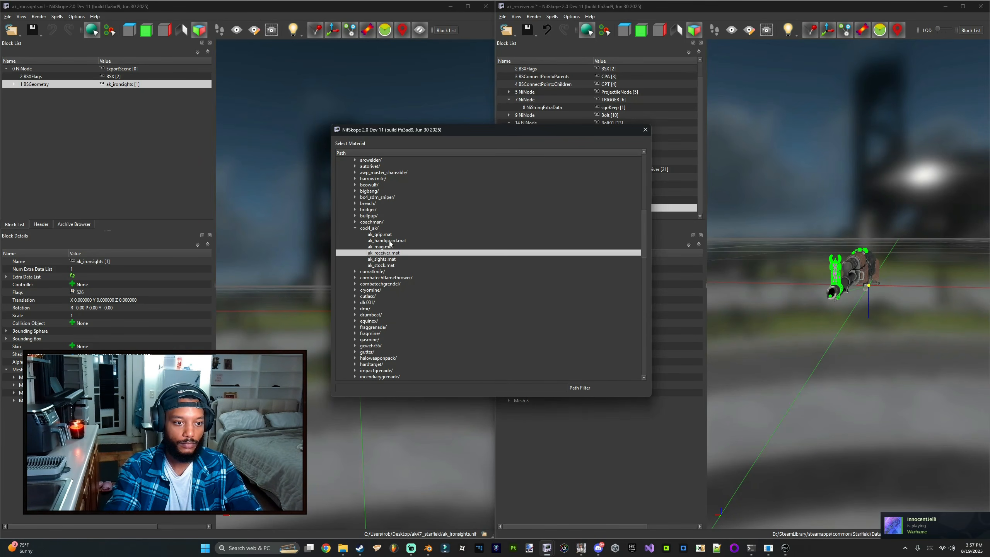
double_click(390, 259)
key("ctrl+s")
left_click(472, 318)
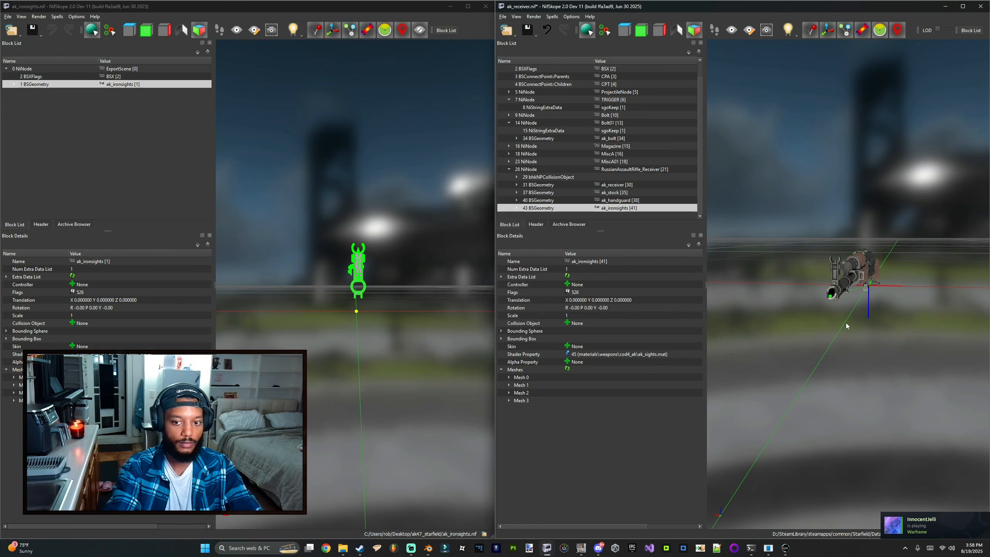
left_click_drag(845, 324, 774, 309)
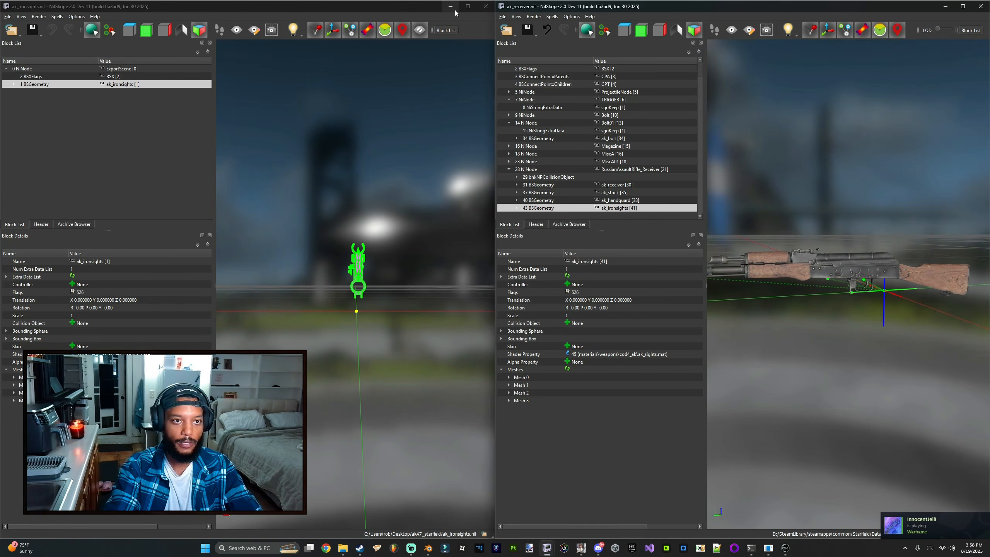
Step: Delete the leftover original RussianAssaultRifle_Reload_Clip2 geometry from the MiscA node
left_click_drag(686, 6, 485, 0)
mouse_move(460, 216)
left_mouse_down()
mouse_move(443, 205)
mouse_move(453, 225)
mouse_move(466, 198)
left_mouse_up()
left_click(620, 274)
left_click(616, 280)
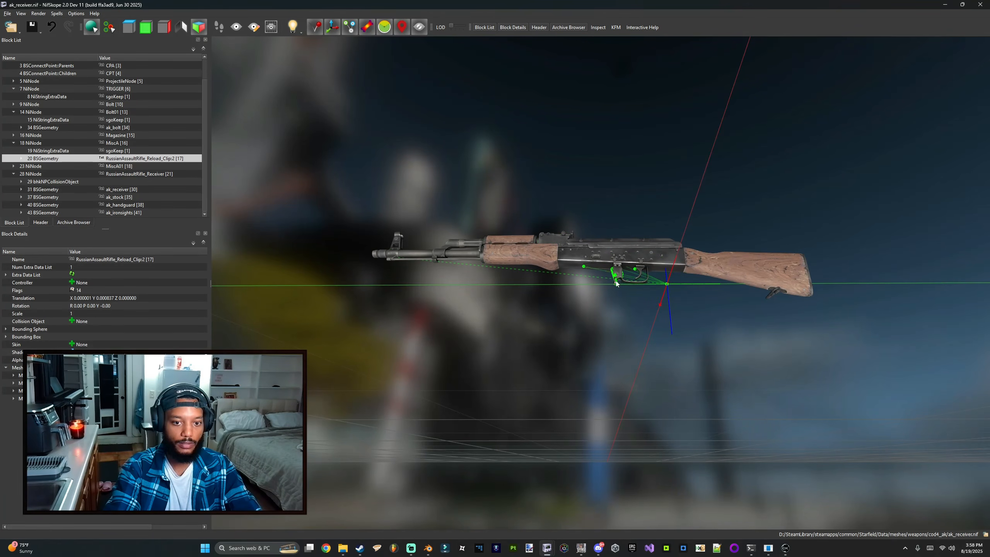
left_click(615, 278)
left_click(613, 272)
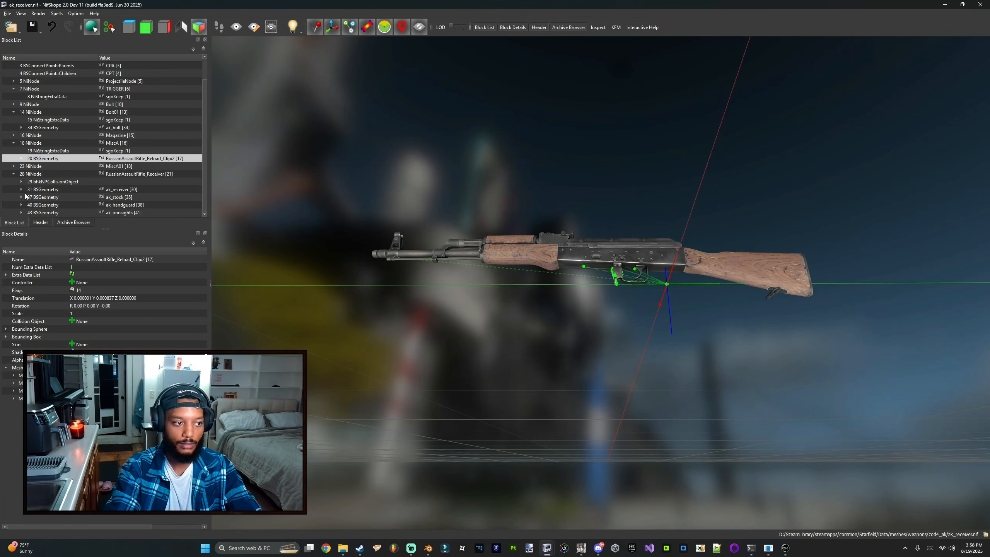
key("ctrl+Delete")
left_click_drag(424, 113, 419, 135)
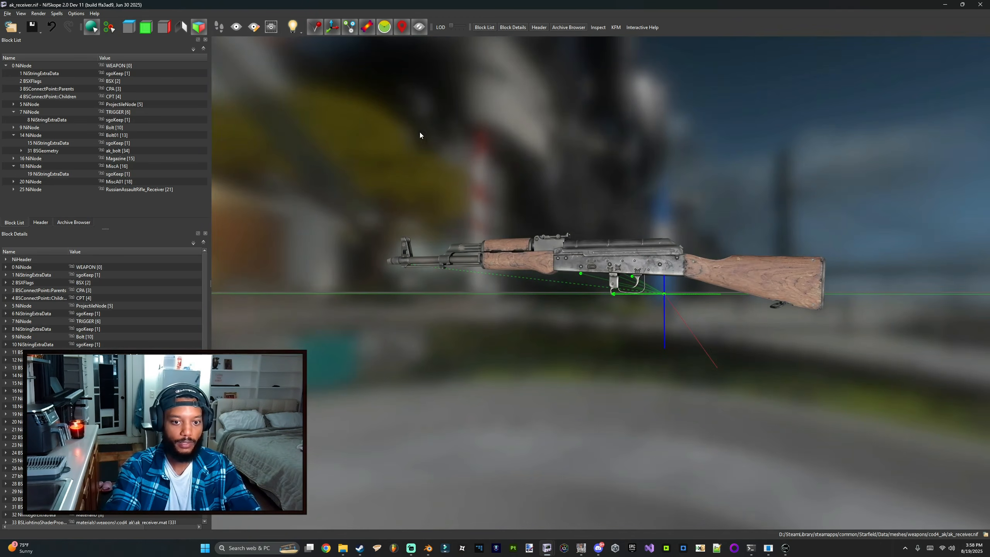
Step: Set the ProjectileNode's translation Y to 0.6 and Z to 0.068
left_click(49, 103)
left_click_drag(444, 201, 385, 185)
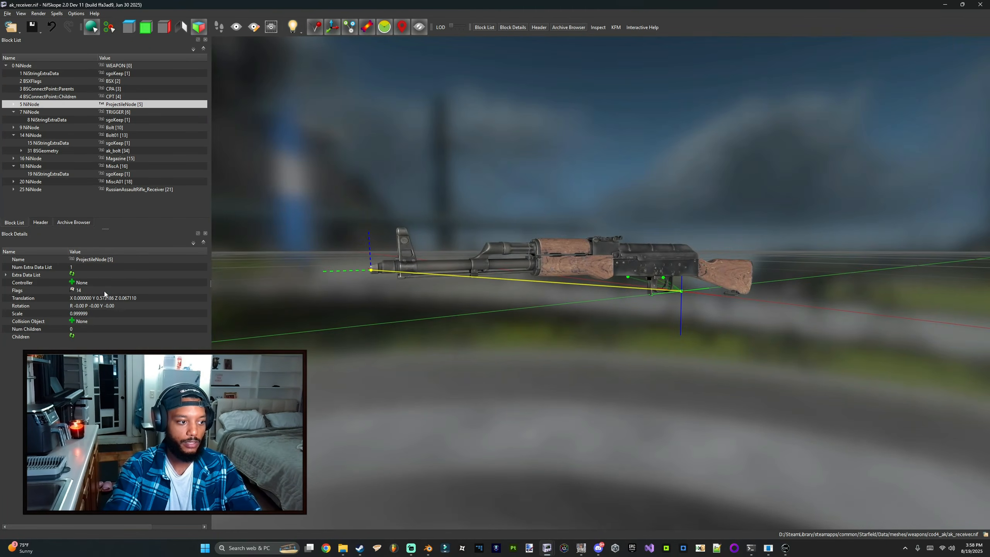
double_click(152, 297)
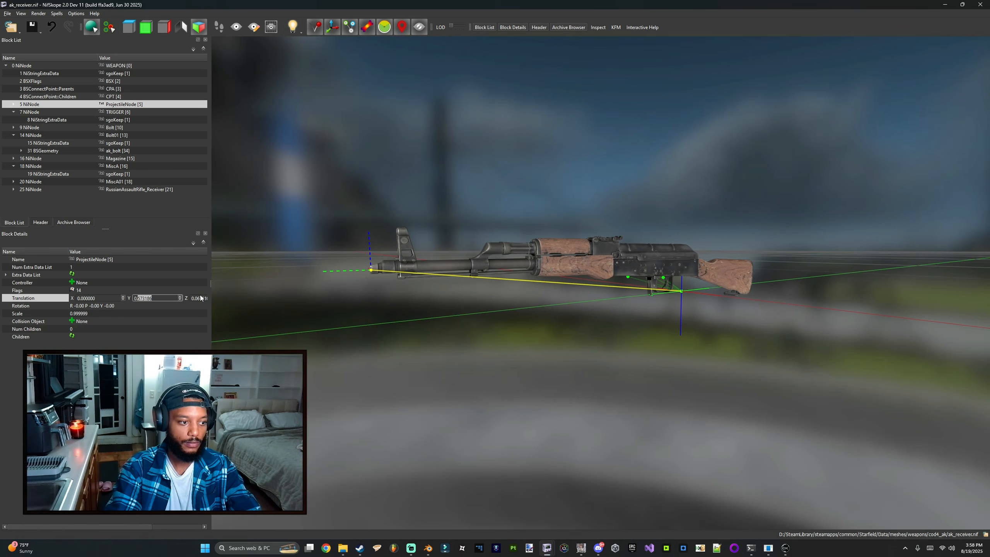
type("0.6")
key("Return")
left_click_drag(243, 259, 494, 248)
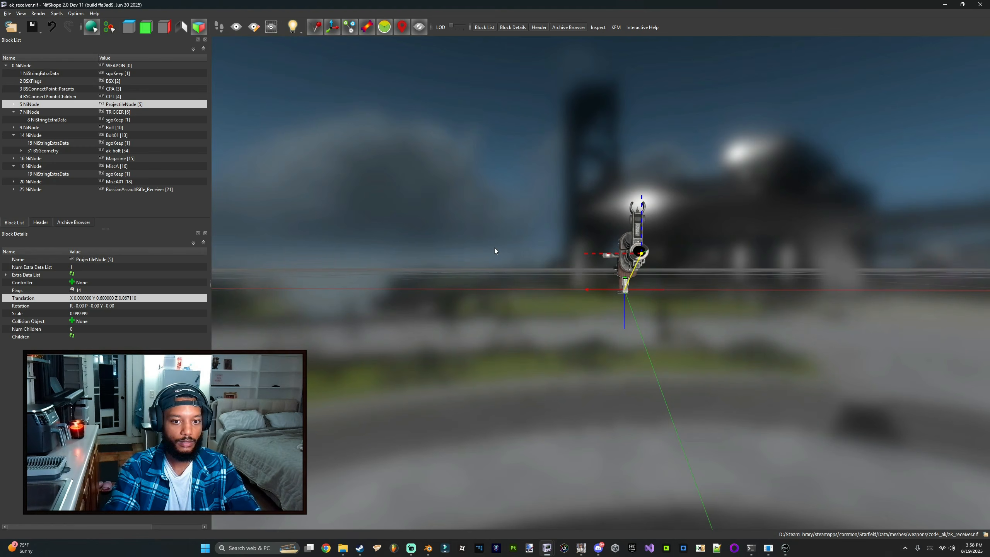
double_click(151, 298)
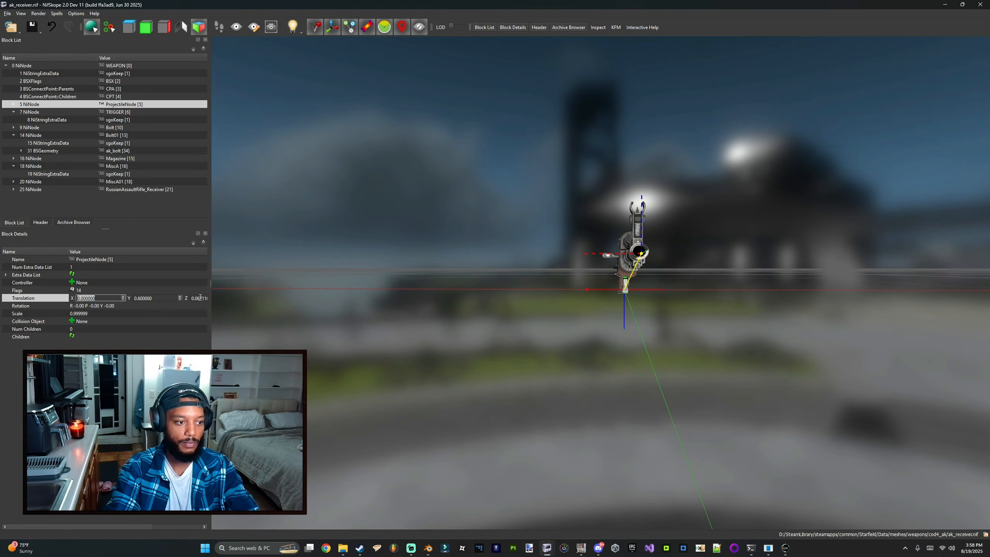
type("8")
key("Return")
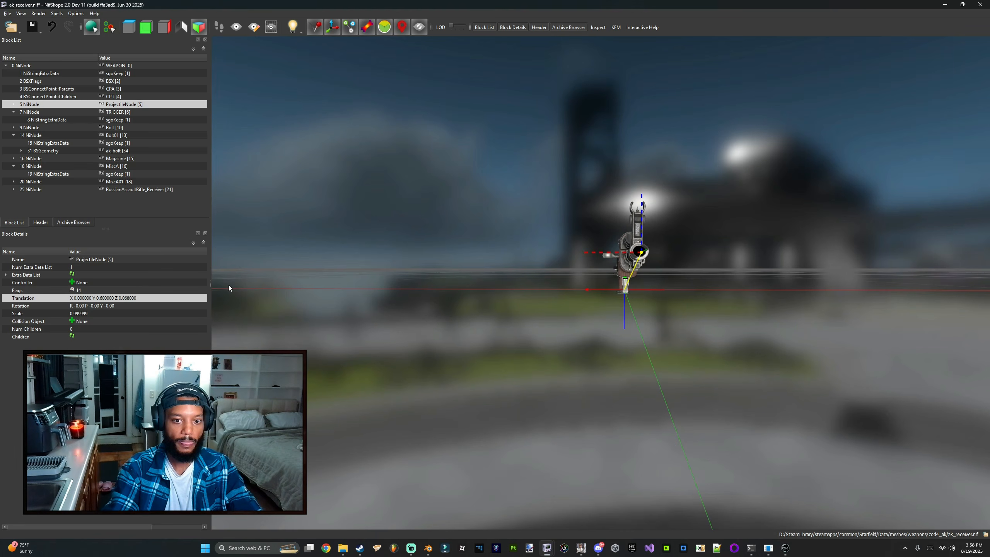
Step: Select the P-Barrel connect point in the BSConnectPoint::Parents block and move it down three places in the array
left_click_drag(560, 128, 498, 136)
left_click_drag(530, 220, 611, 294)
left_click(58, 89)
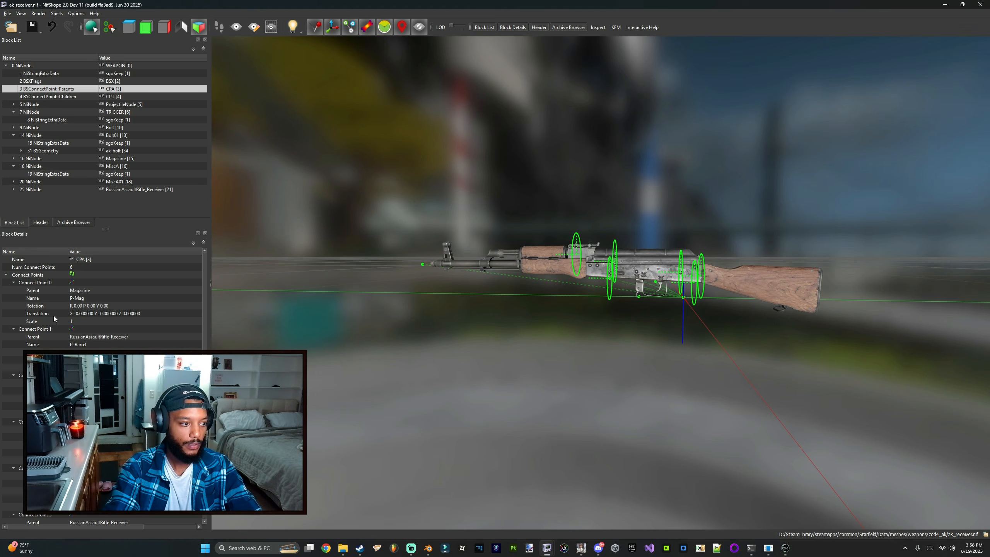
left_click(38, 299)
left_click_drag(419, 317, 432, 315)
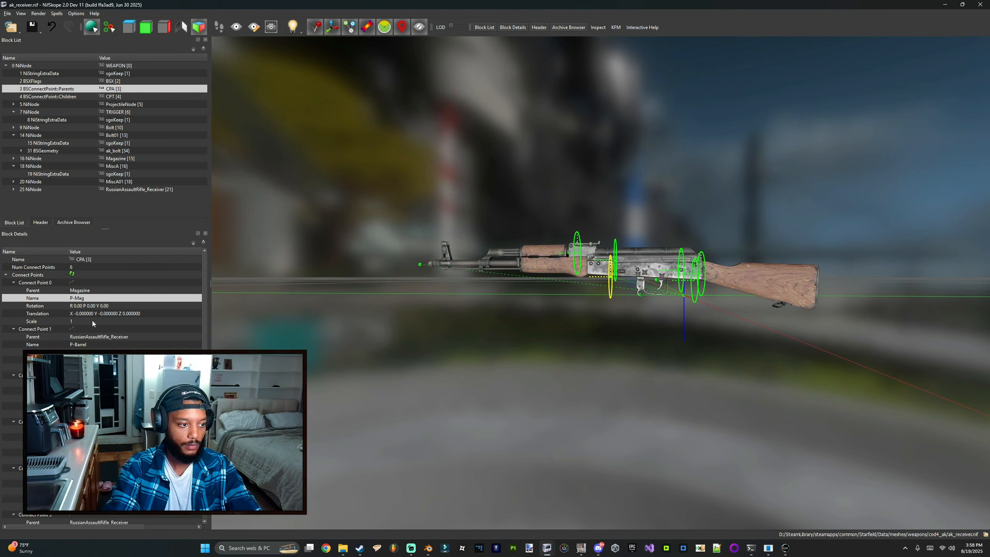
left_click(43, 330)
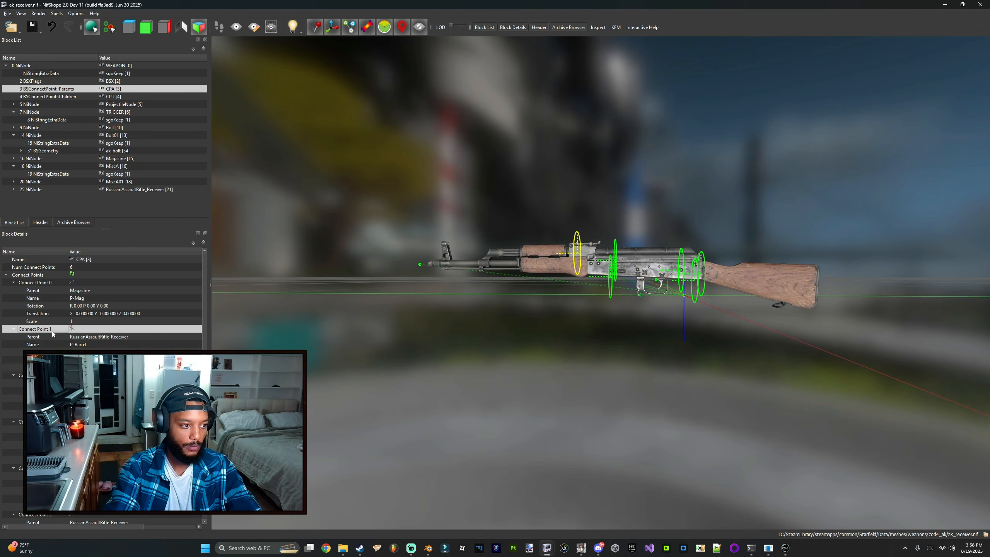
right_click(51, 329)
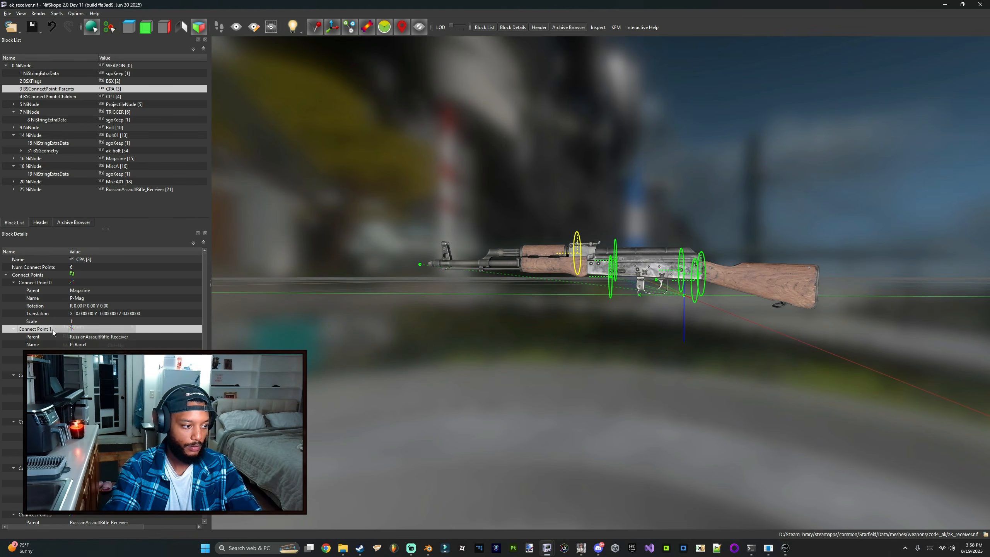
left_click(33, 322)
left_click(35, 329)
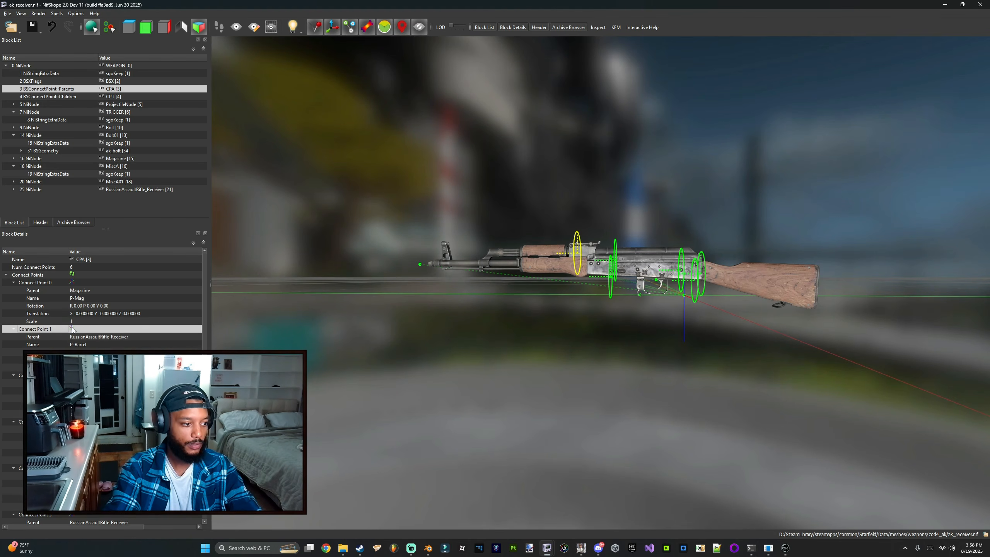
scroll(39, 329, "down", 2)
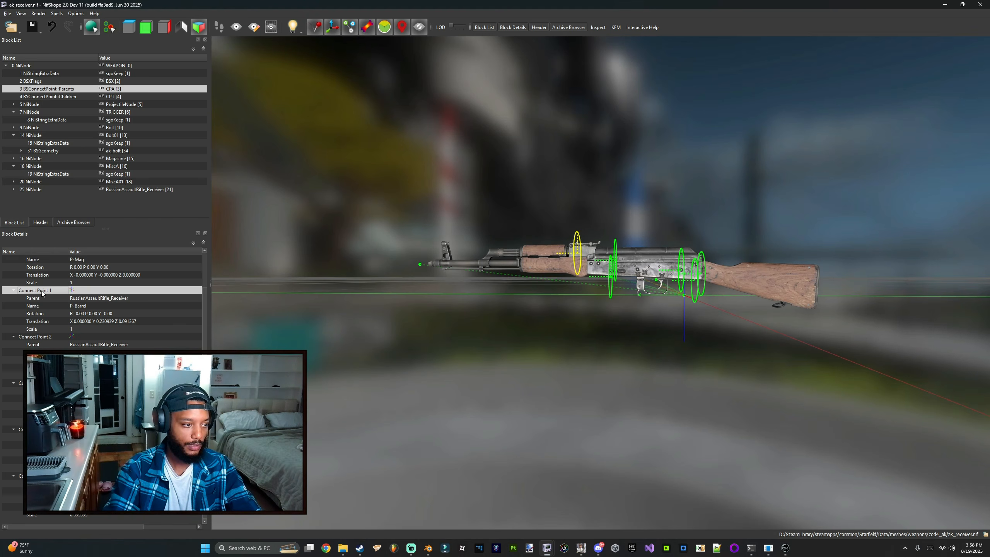
key("ctrl+Down")
key("ctrl+Down")
key("ctrl+Down")
key("ctrl+Down")
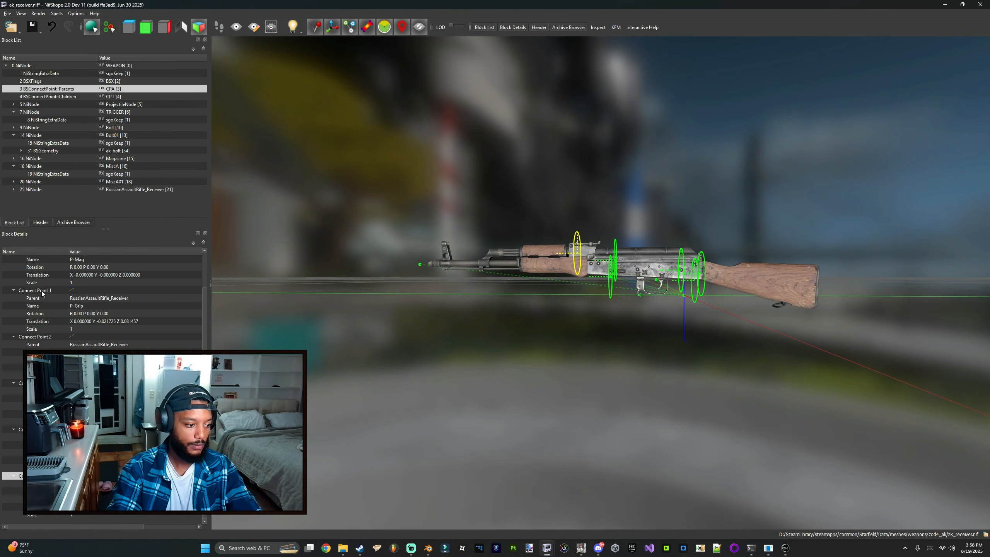
Step: Reorder the remaining connect points to P-Mag, P-Grip, P-Casing, P-Stock, P-Scope, P-Barrel
left_click(34, 429)
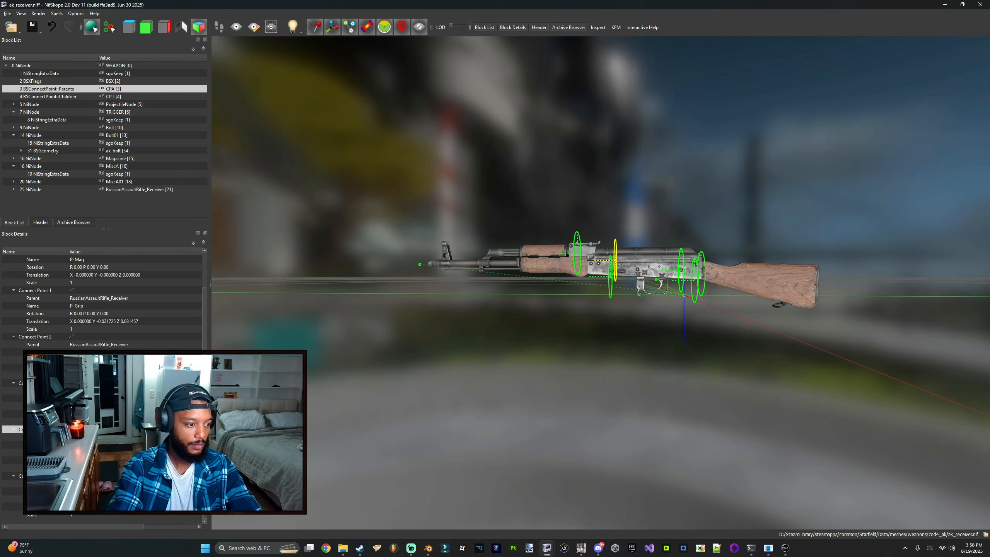
left_click(35, 382)
key("ctrl+Down")
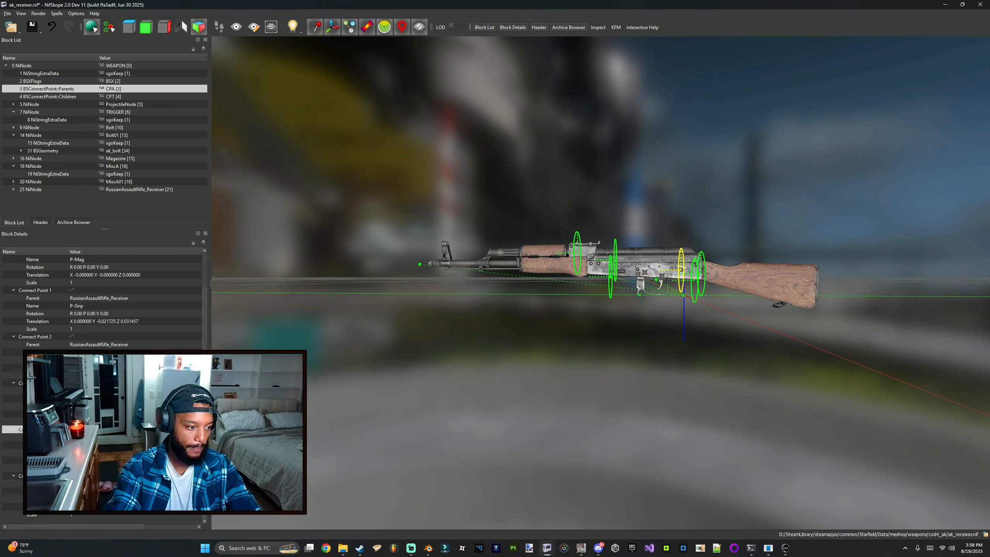
left_click(34, 336)
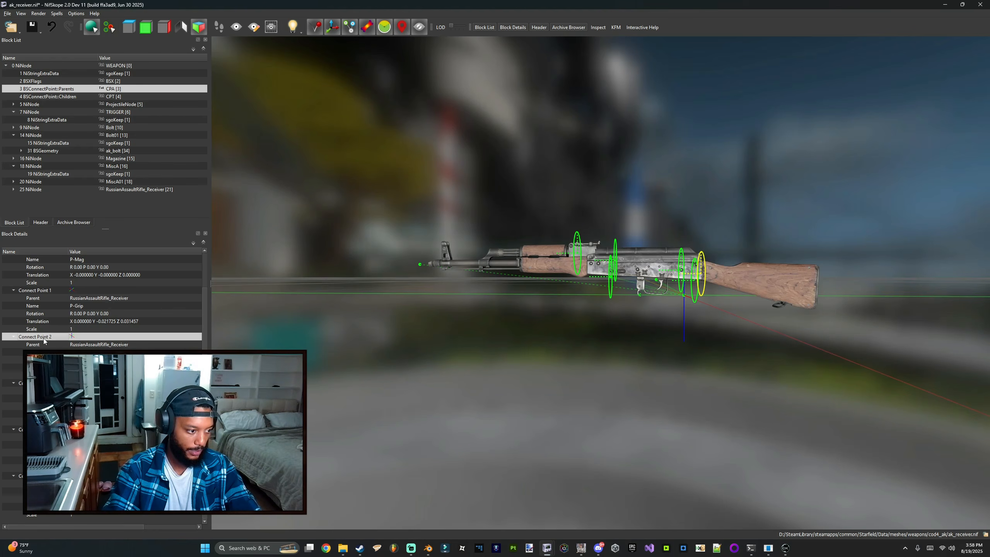
key("ctrl+Down")
left_click(44, 339)
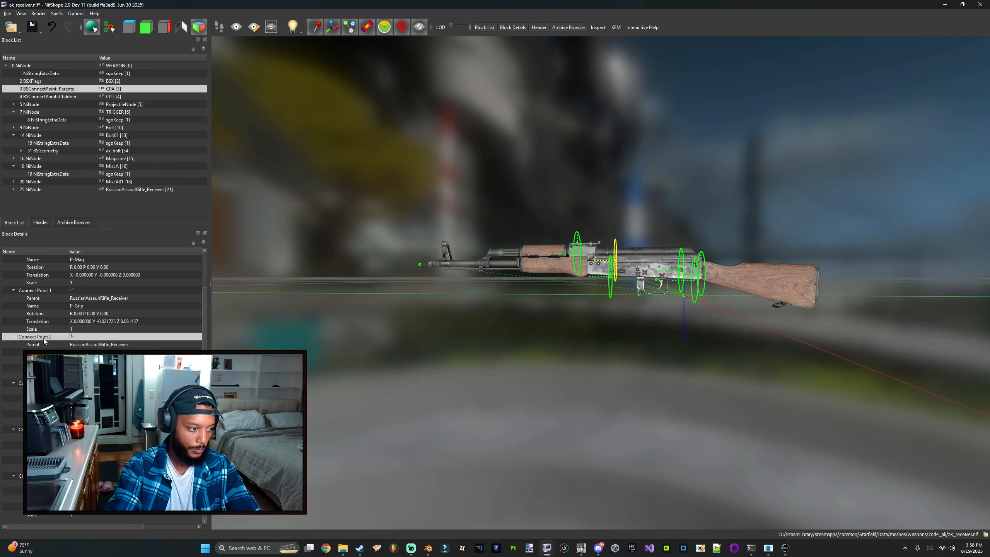
Step: Examine the connect point markers around the rifle's receiver, stock and barrel in the 3D view
left_click(46, 290)
left_click_drag(487, 311, 525, 316)
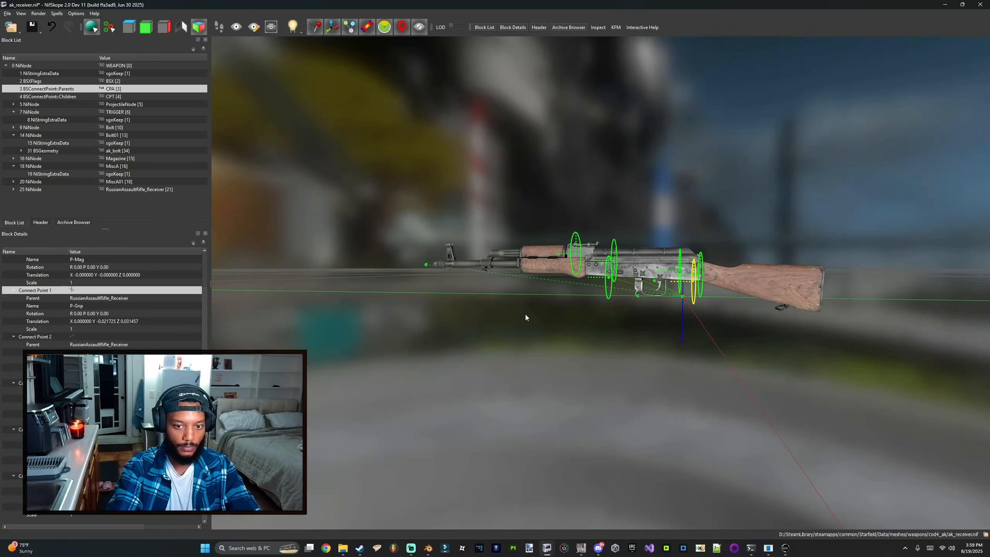
mouse_move(272, 326)
left_mouse_down()
mouse_move(499, 324)
mouse_move(260, 333)
left_mouse_up()
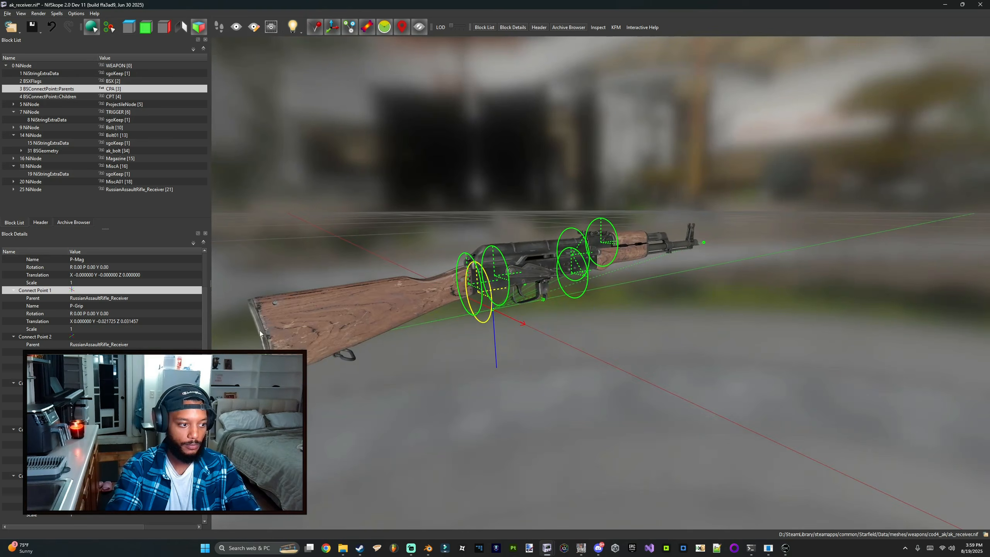
left_click(46, 338)
left_click_drag(536, 340, 502, 355)
left_click(35, 375)
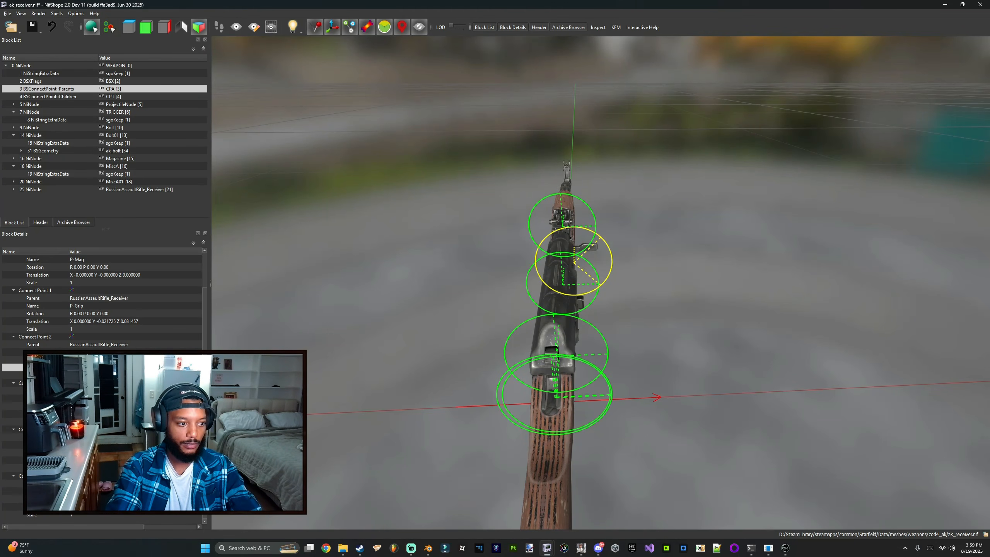
left_click_drag(448, 280, 573, 280)
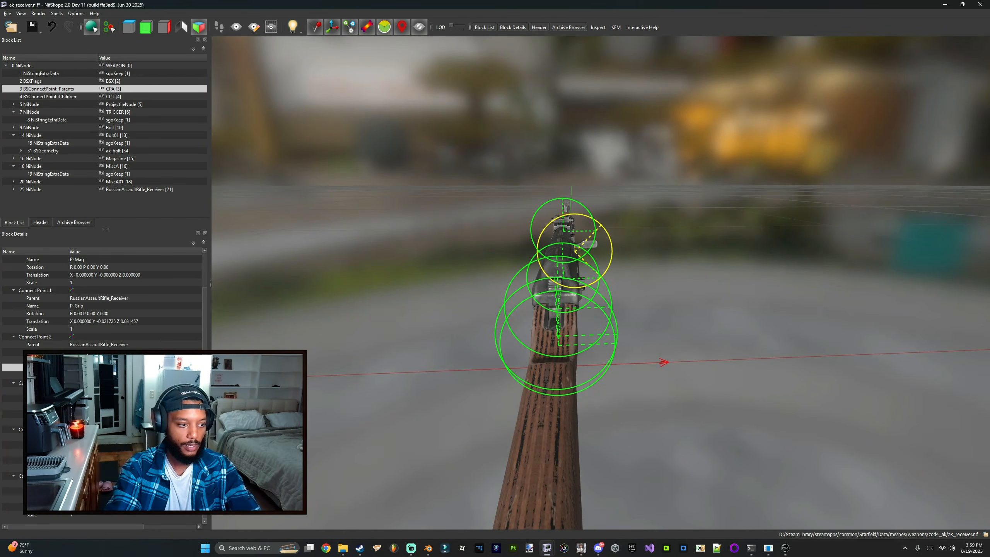
left_click_drag(210, 281, 285, 281)
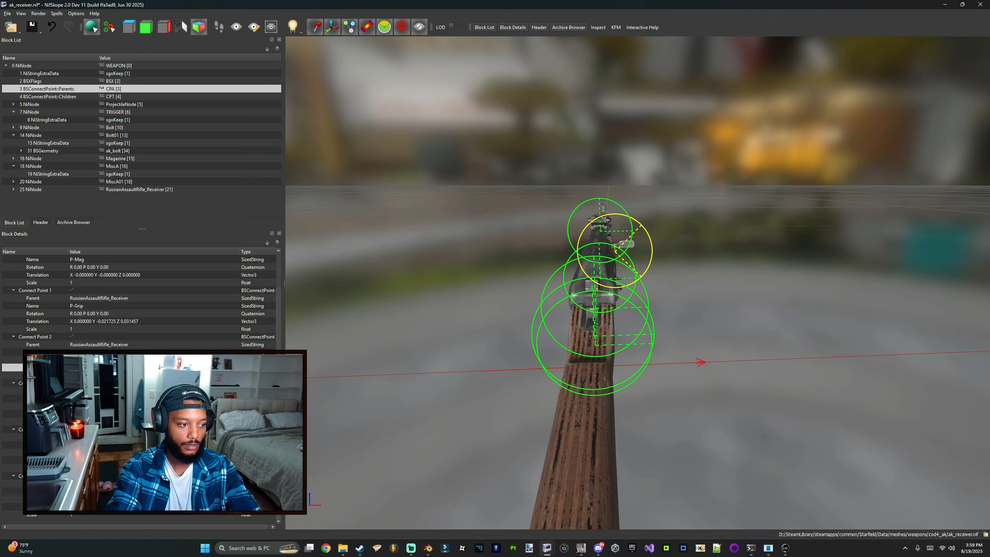
left_click_drag(477, 332, 570, 326)
left_click_drag(626, 310, 554, 310)
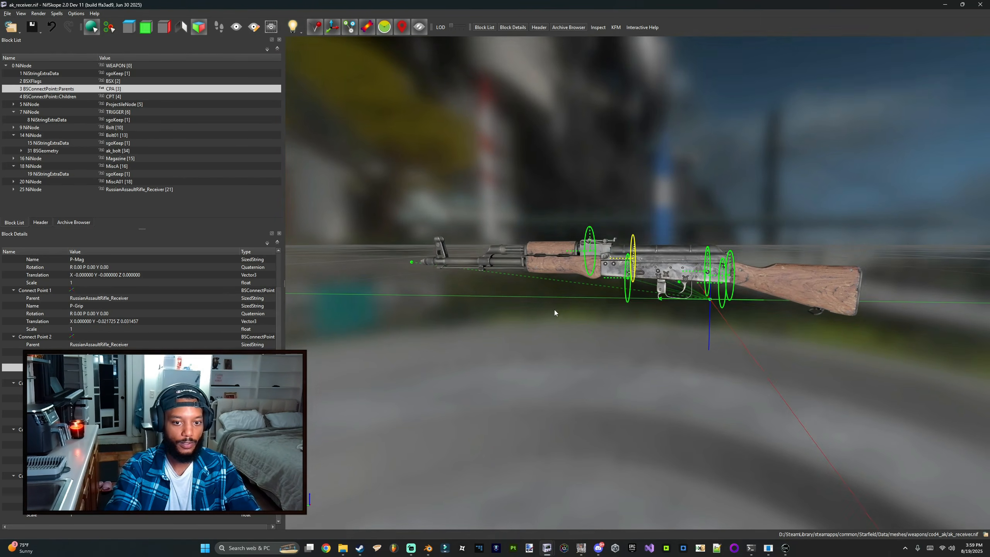
Step: Tile the ak_receiver.nif window beside the ak_ironsights.nif window
left_click_drag(288, 5, 986, 148)
left_click_drag(779, 224, 715, 224)
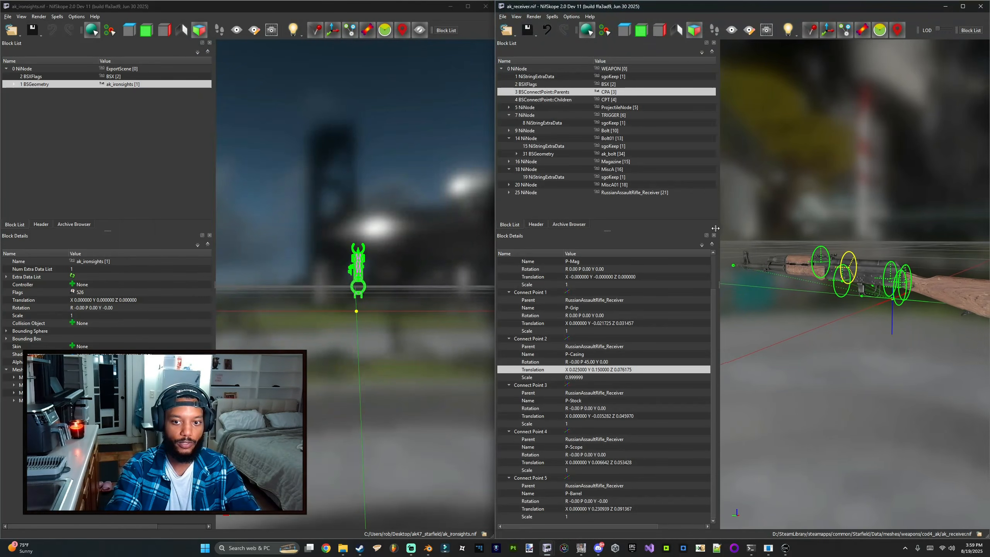
left_click_drag(823, 218, 788, 248)
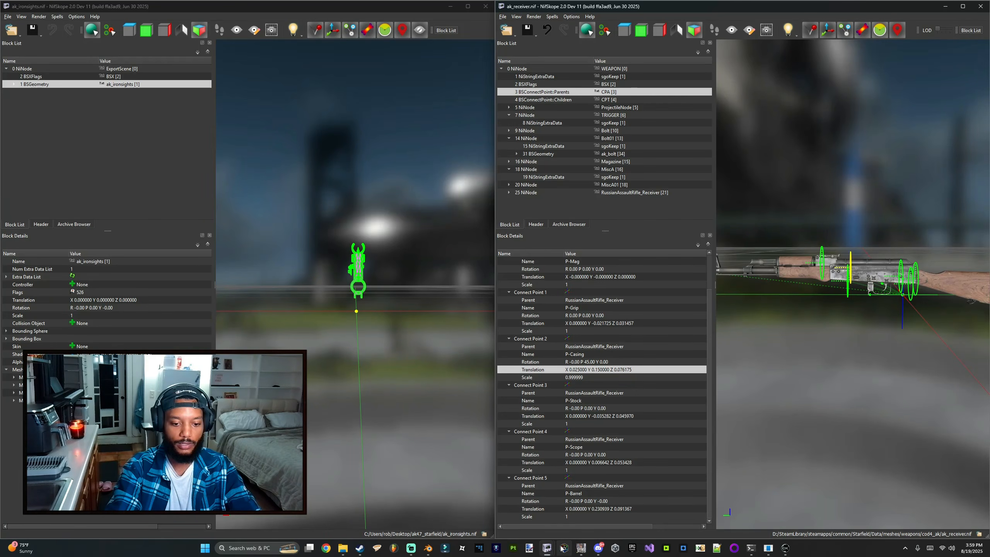
right_click(549, 552)
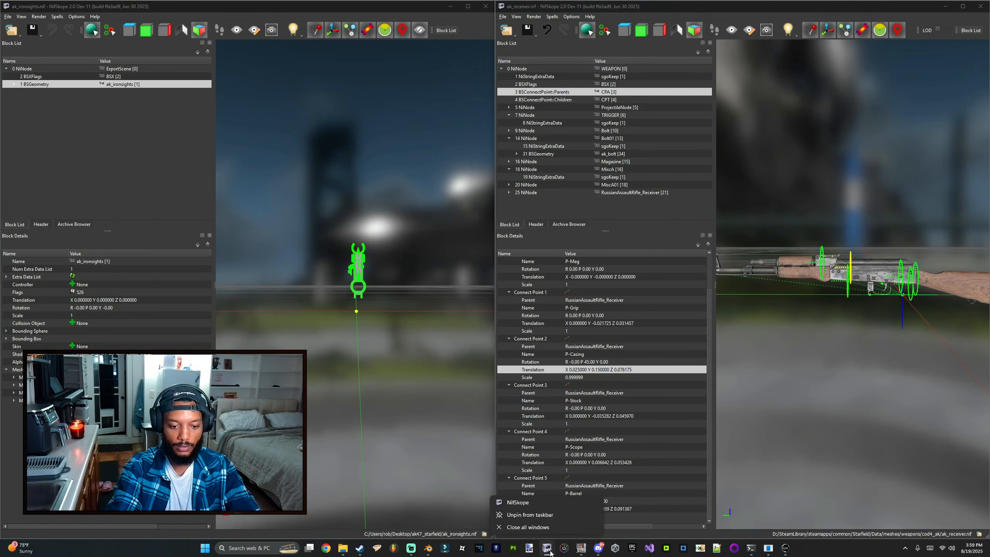
left_click(463, 520)
mouse_move(543, 553)
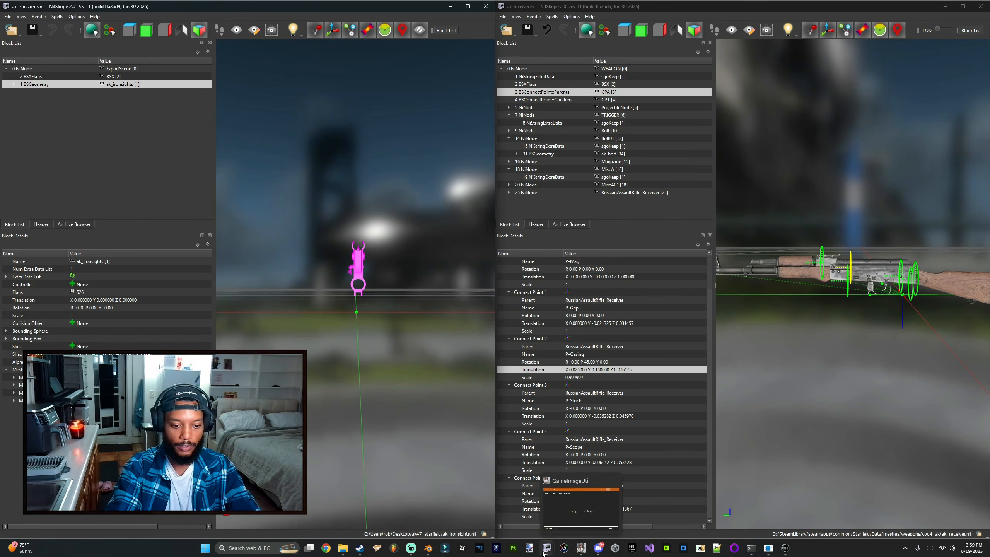
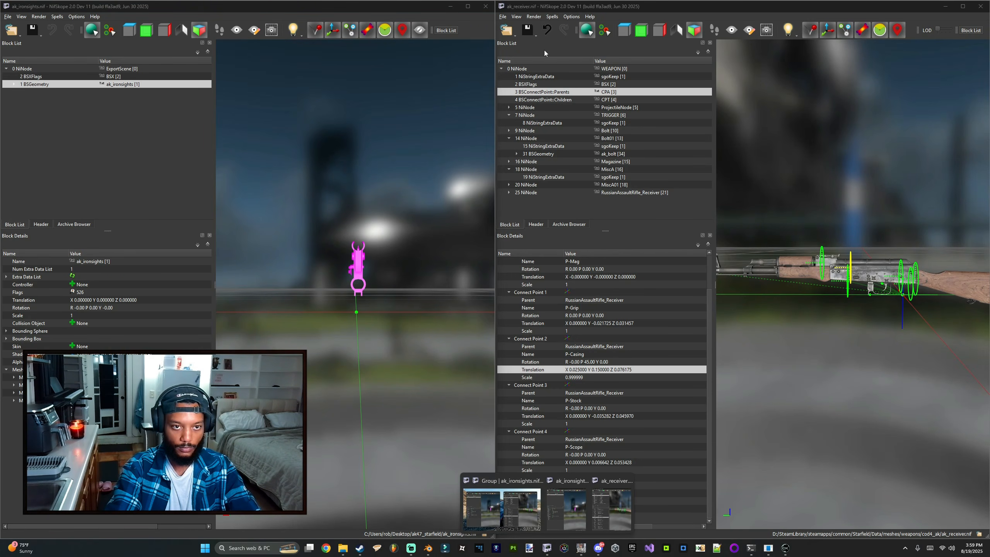
Step: Open russianassaultrifle_magazine.nif from STARFIELD_UNPACKED Data\meshes\weapons\russianassaultrifle in the second window
left_click(506, 34)
left_click(509, 42)
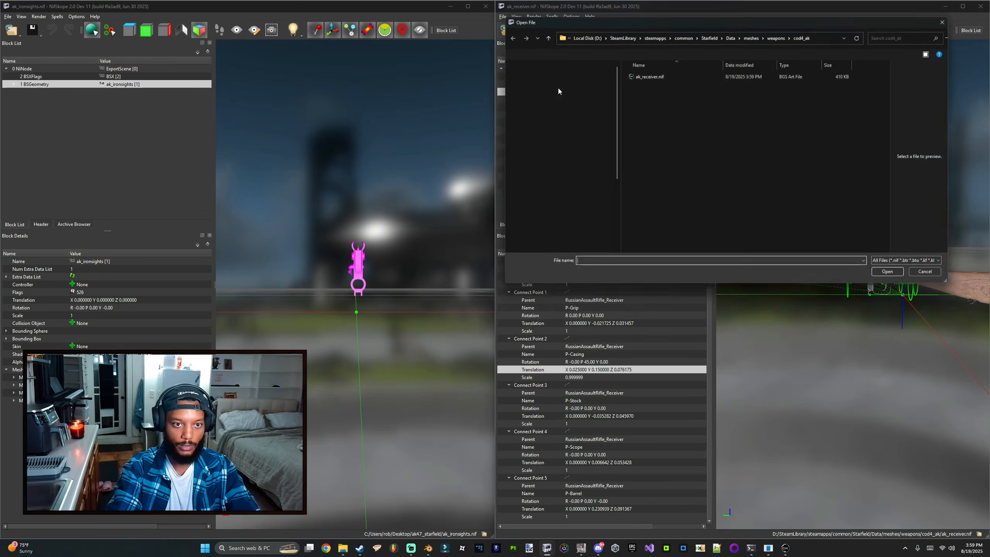
double_click(637, 75)
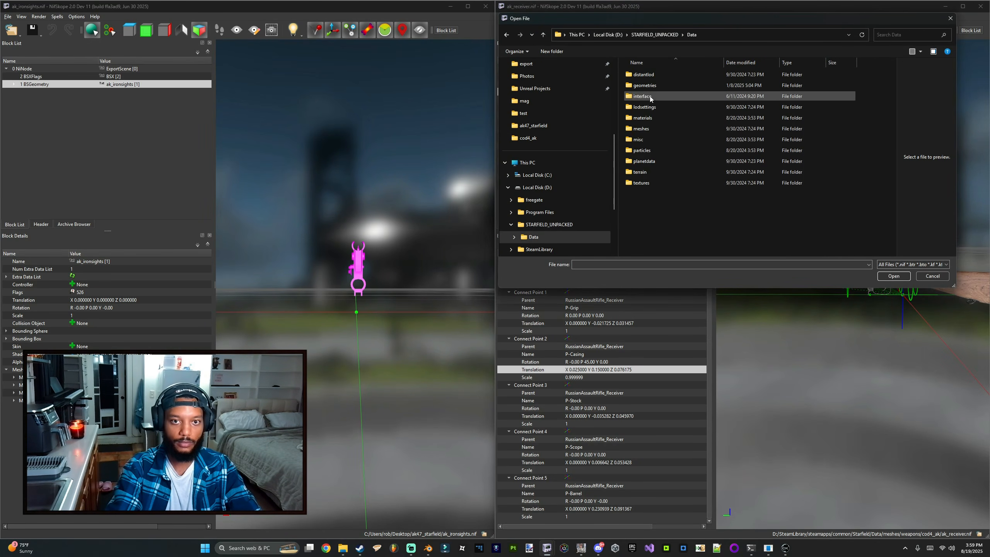
double_click(659, 130)
scroll(669, 175, "down", 5)
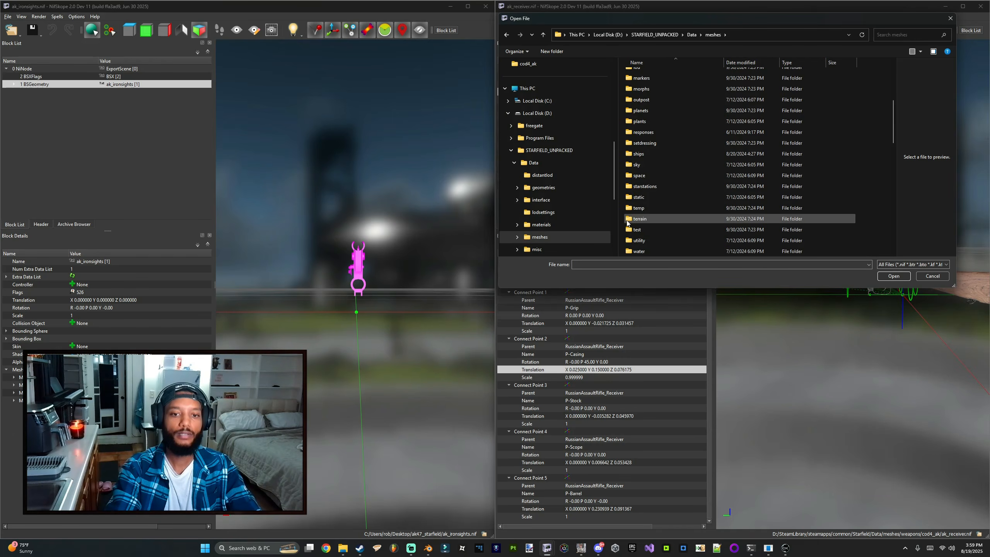
double_click(658, 220)
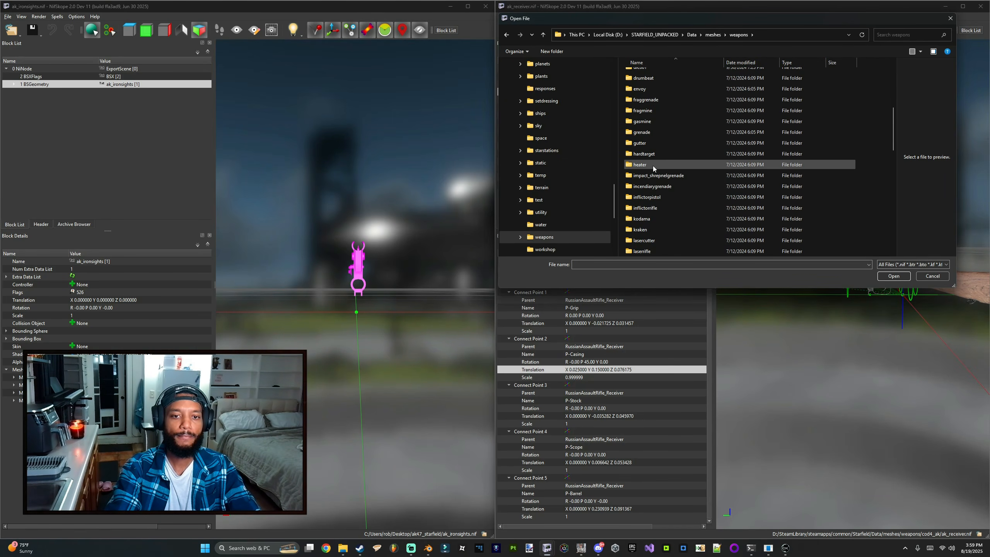
scroll(653, 166, "down", 15)
left_click(652, 187)
double_click(651, 188)
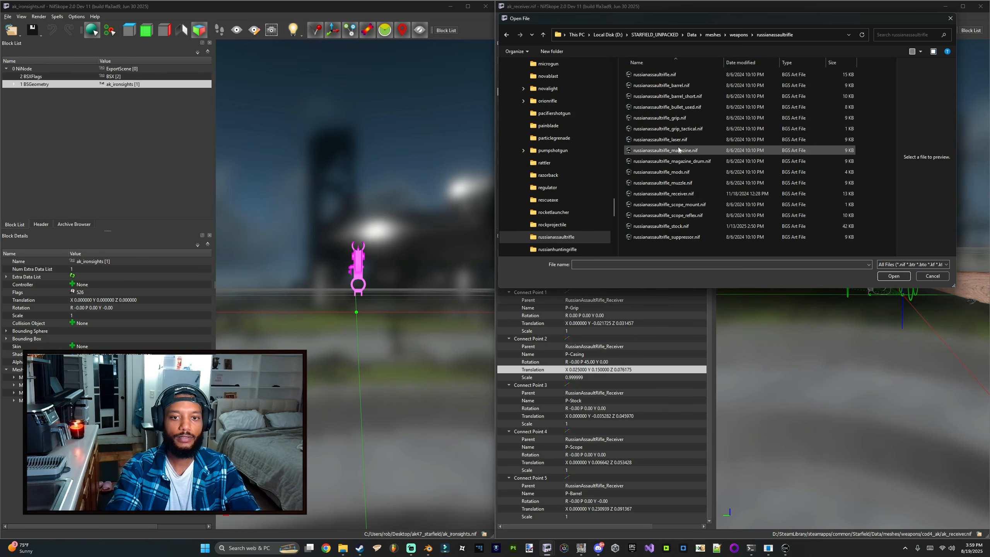
double_click(679, 151)
left_click_drag(753, 206, 760, 200)
Step: Open russianassaultrifle_magazine_drum.nif from the same folder to inspect it
left_click(502, 16)
left_click(518, 39)
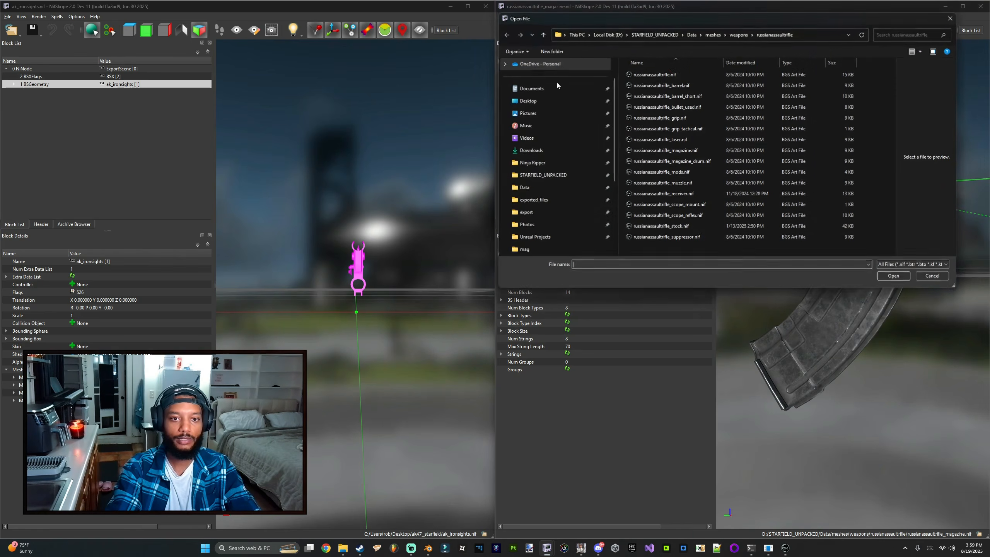
double_click(691, 164)
left_click_drag(778, 169, 725, 187)
left_click(849, 249)
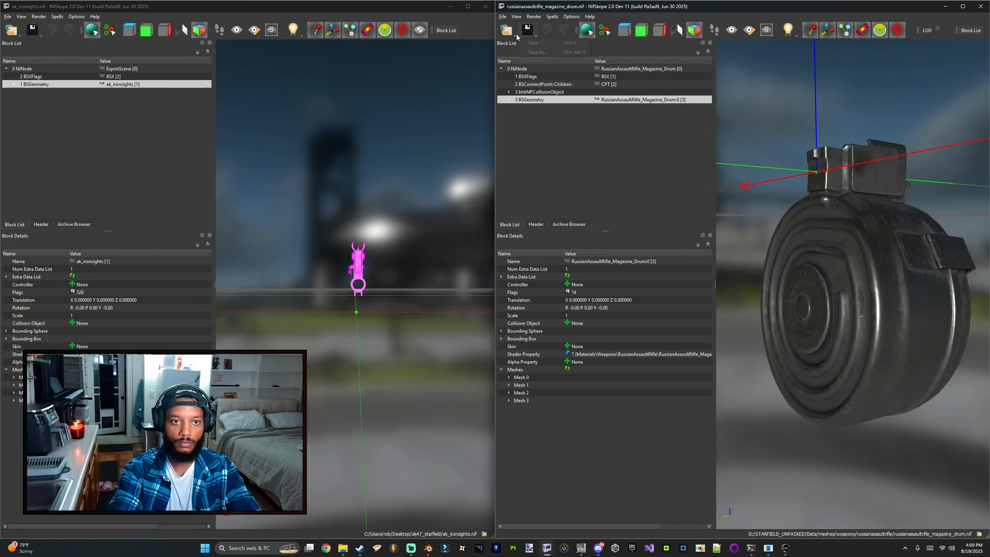
Step: Reopen russianassaultrifle_magazine.nif in the second window
left_click(515, 37)
left_click(513, 42)
double_click(692, 152)
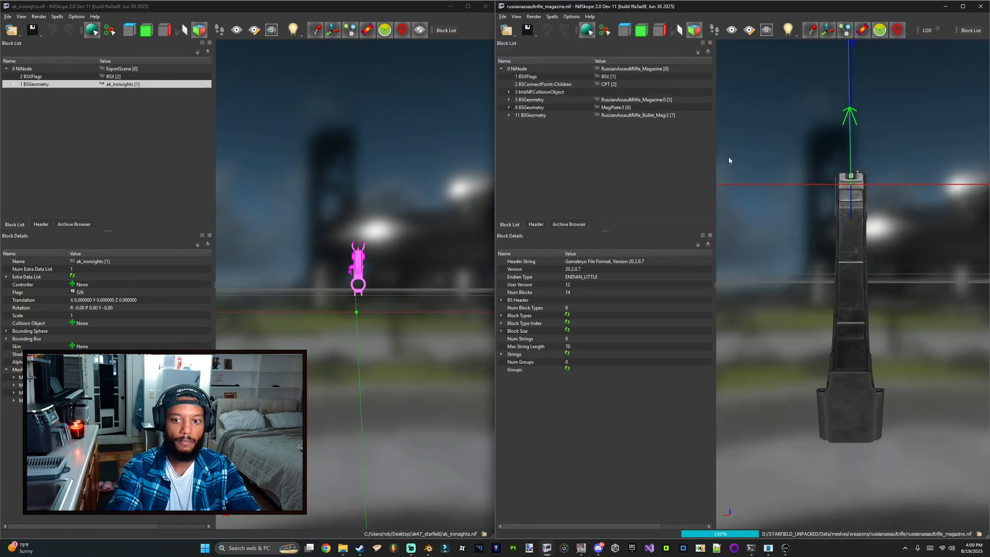
left_click_drag(728, 157, 795, 212)
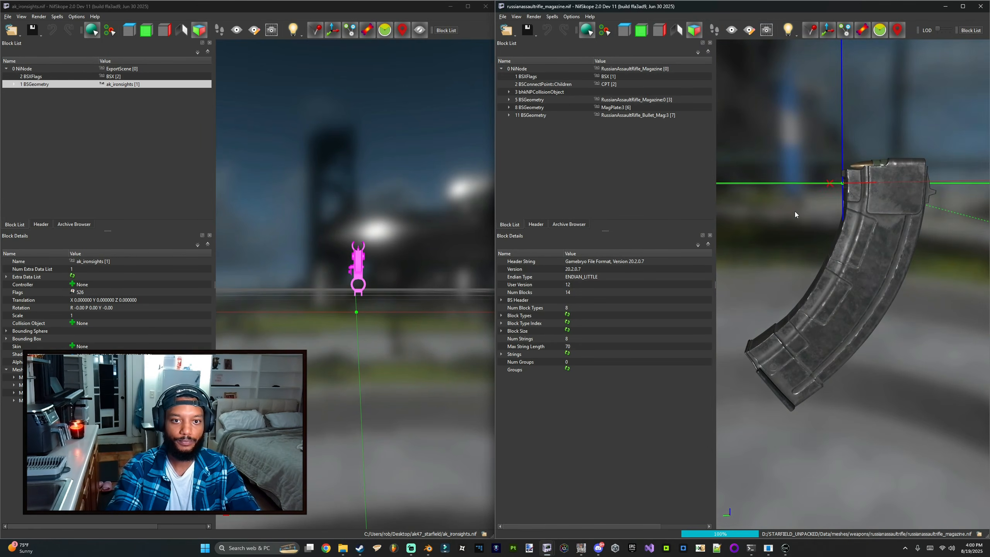
Step: Switch to Blender and import russianassaultrifle_magazine.nif as a Starfield NIF file
left_click_drag(429, 251, 338, 249)
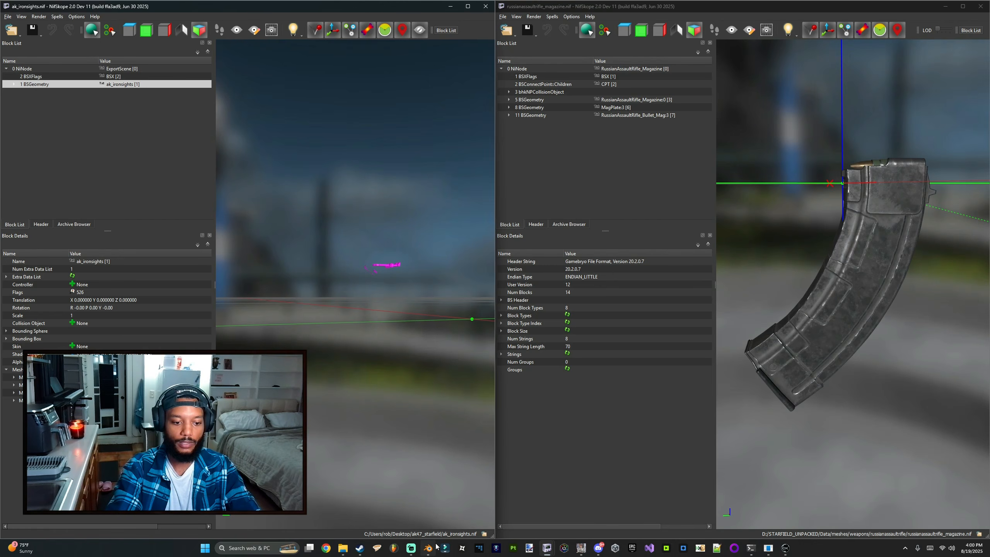
left_click(428, 549)
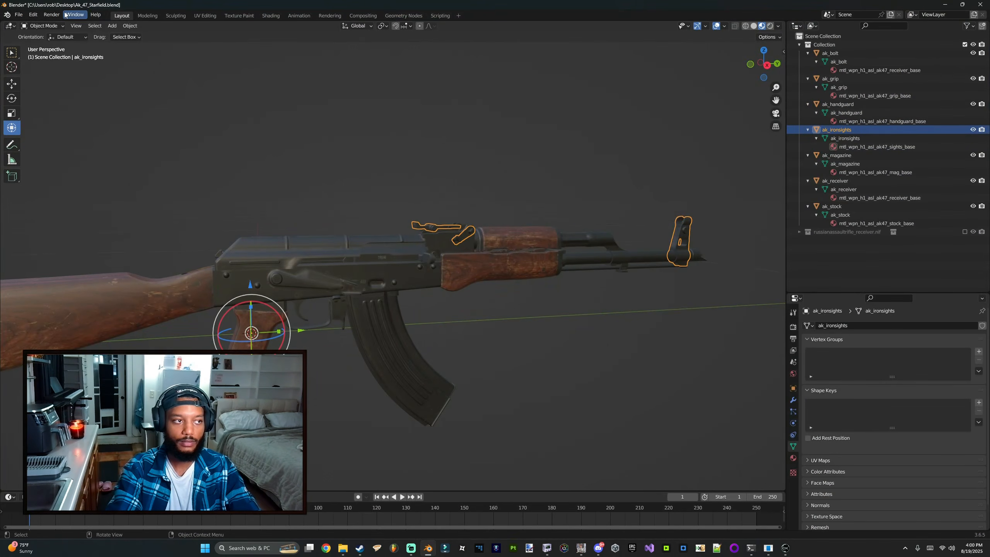
left_click(18, 15)
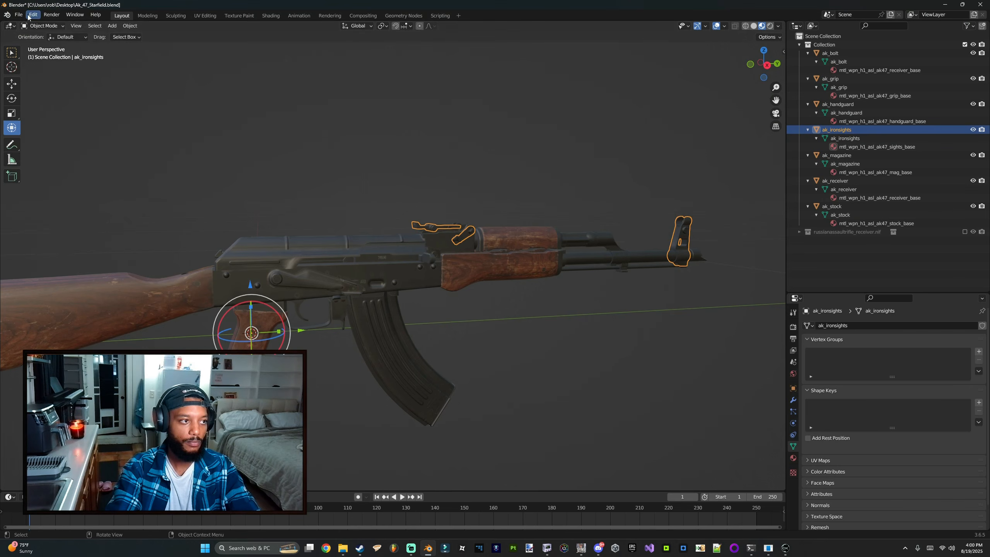
left_click(18, 15)
mouse_move(39, 129)
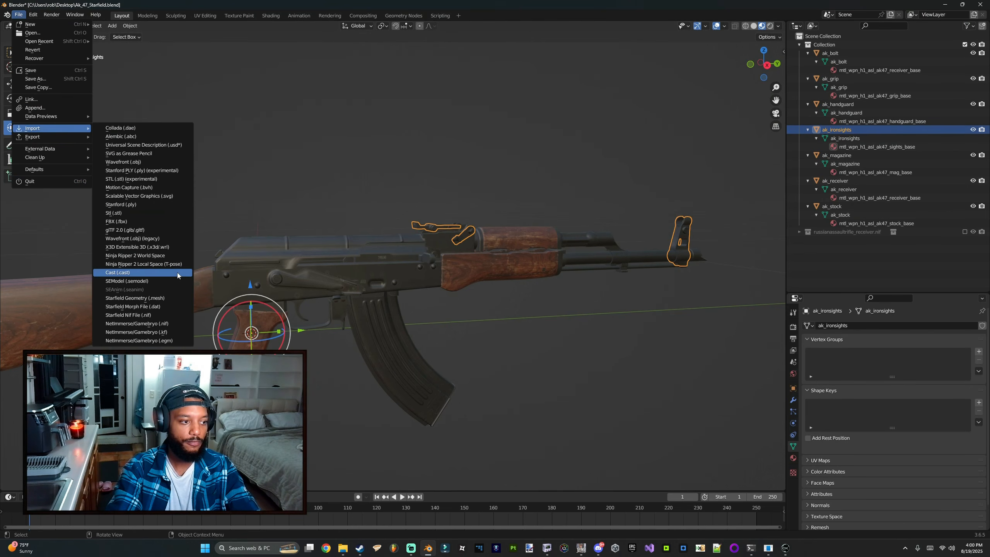
left_click(140, 315)
double_click(406, 244)
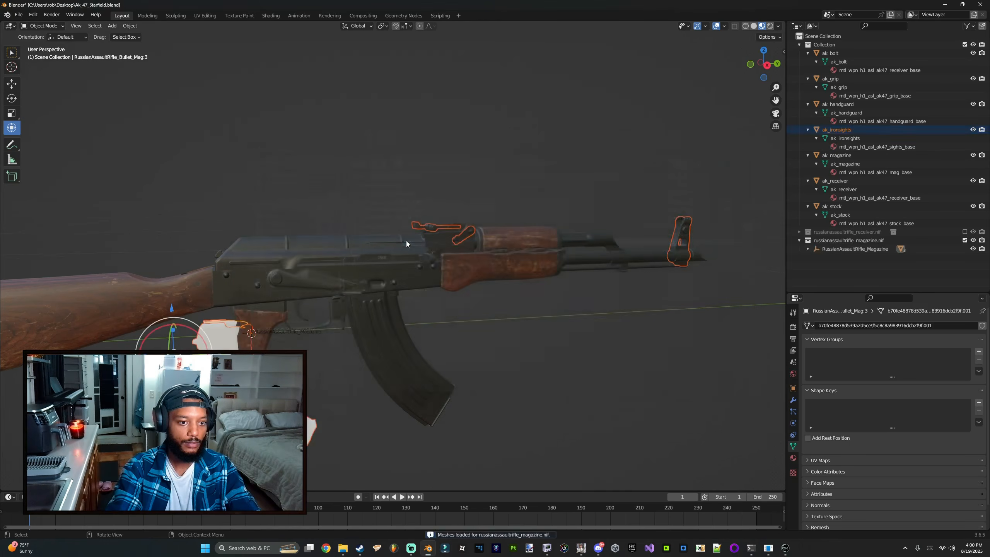
Step: Hide all AK parts in the collection except ak_magazine
scroll(434, 261, "down", 3)
middle_click_drag(416, 285, 506, 225, "shift")
middle_click_drag(445, 235, 620, 237)
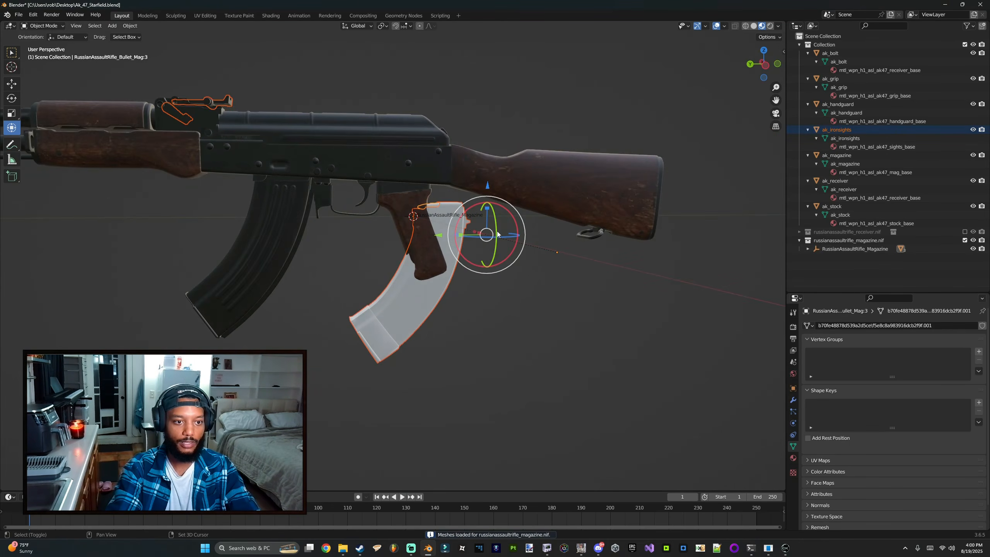
scroll(506, 243, "down", 2)
middle_click_drag(499, 236, 467, 249)
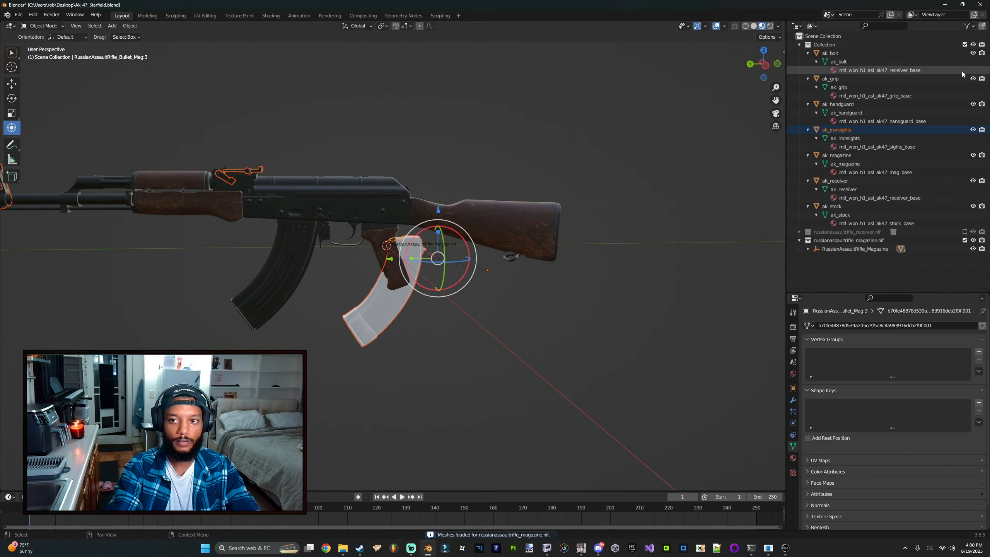
left_click(972, 45)
left_click(973, 45)
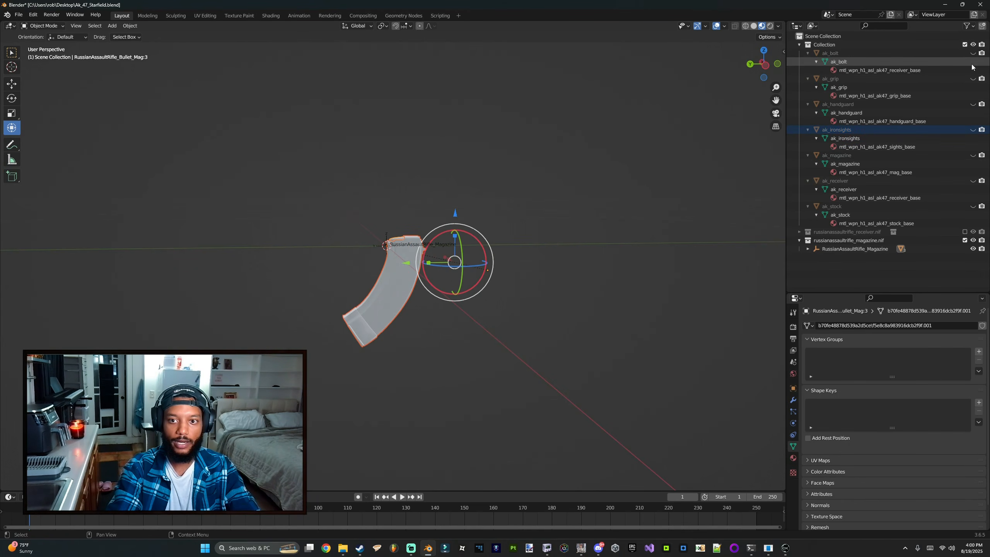
left_click(973, 155)
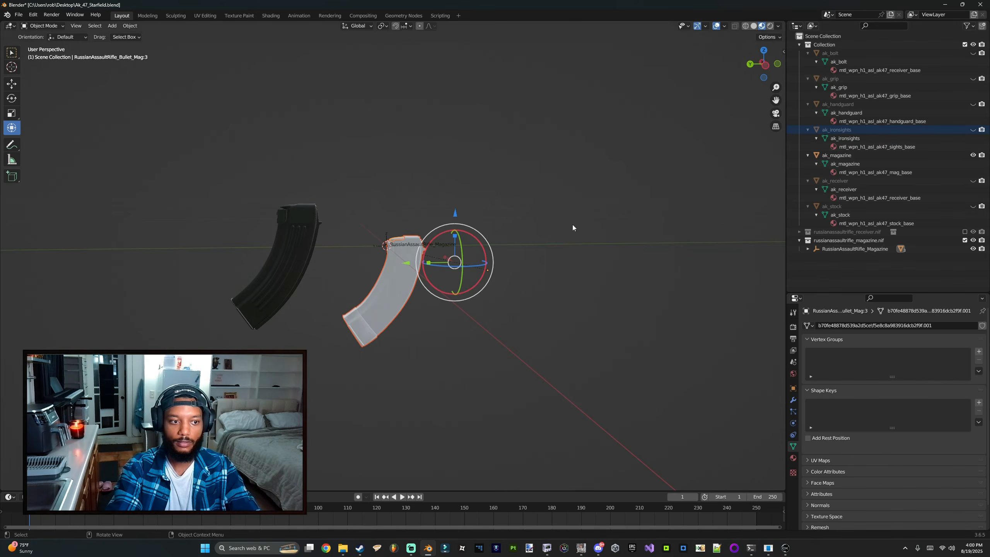
Step: Move ak_magazine in side view so it lines up with the imported Starfield magazine
left_click(333, 232)
middle_click_drag(333, 232, 416, 170)
key("KP_3")
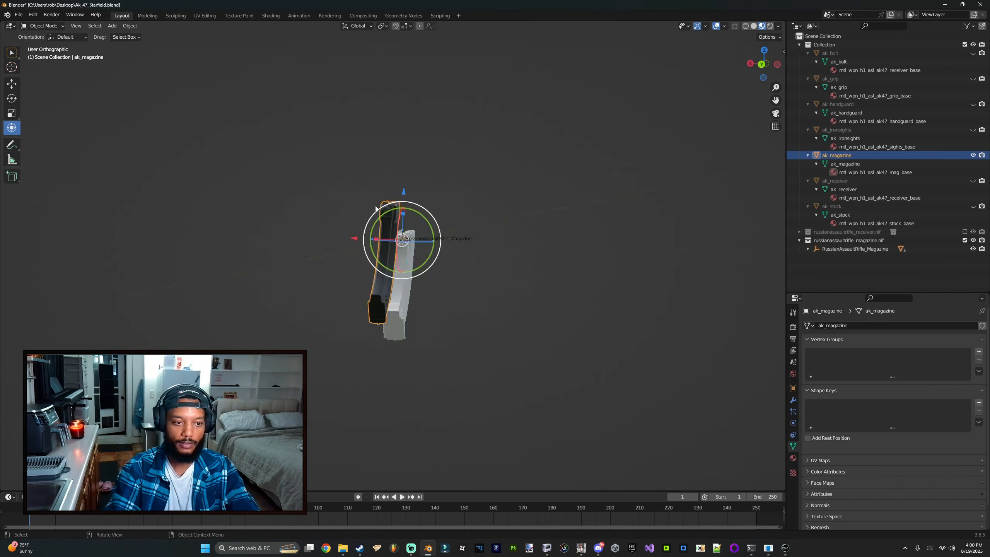
key("KP_1")
key("KP_9")
key("KP_9")
key("KP_3")
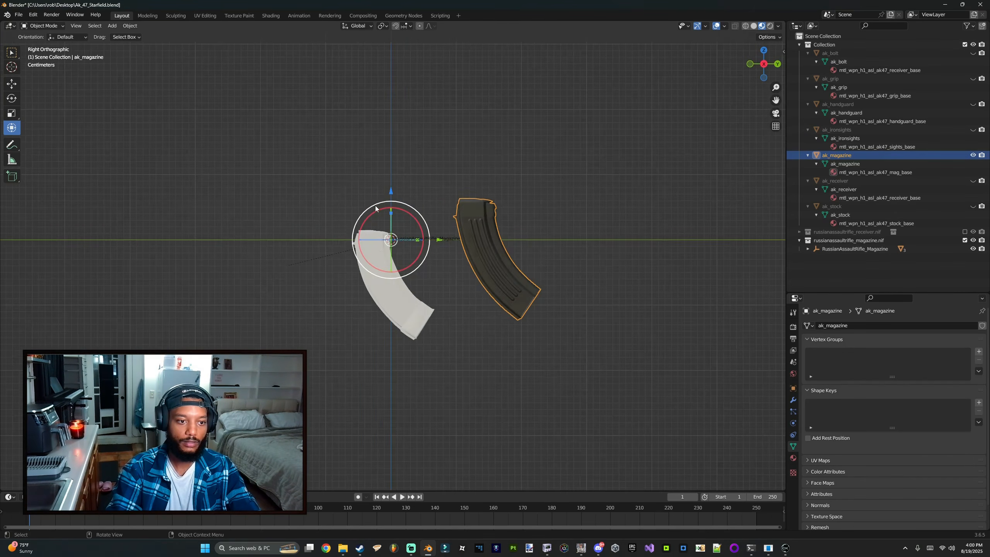
scroll(385, 211, "up", 5)
left_click_drag(434, 210, 180, 206)
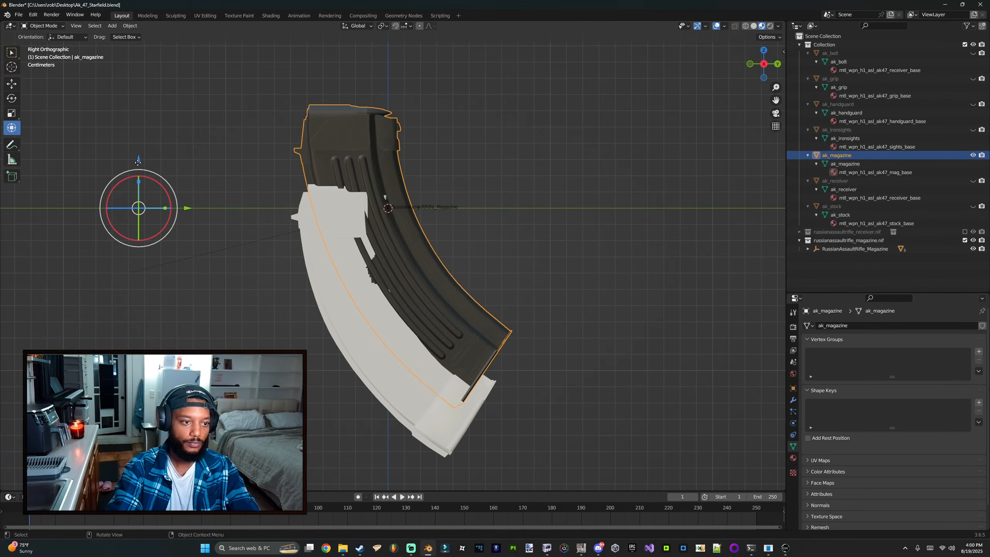
left_click_drag(138, 161, 144, 241)
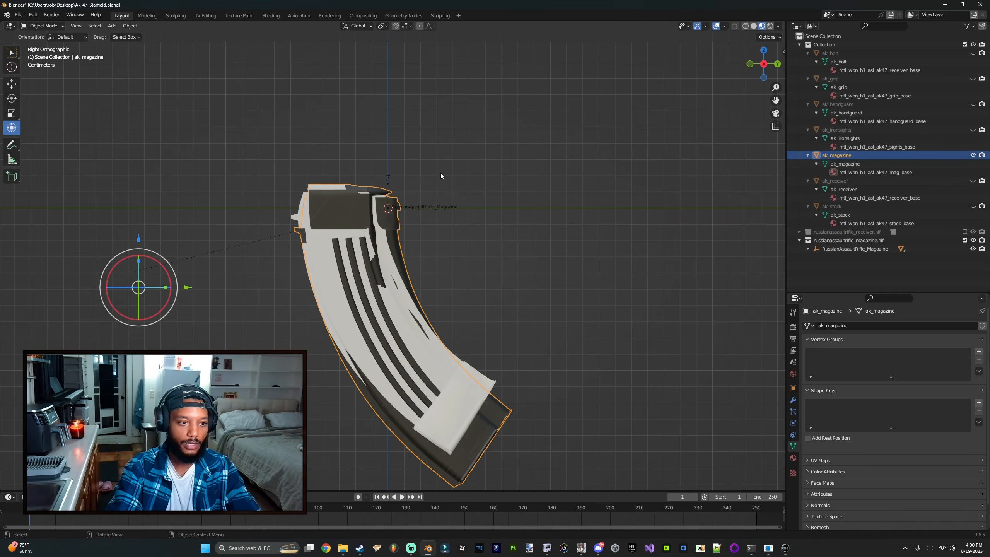
middle_click_drag(408, 216, 428, 193)
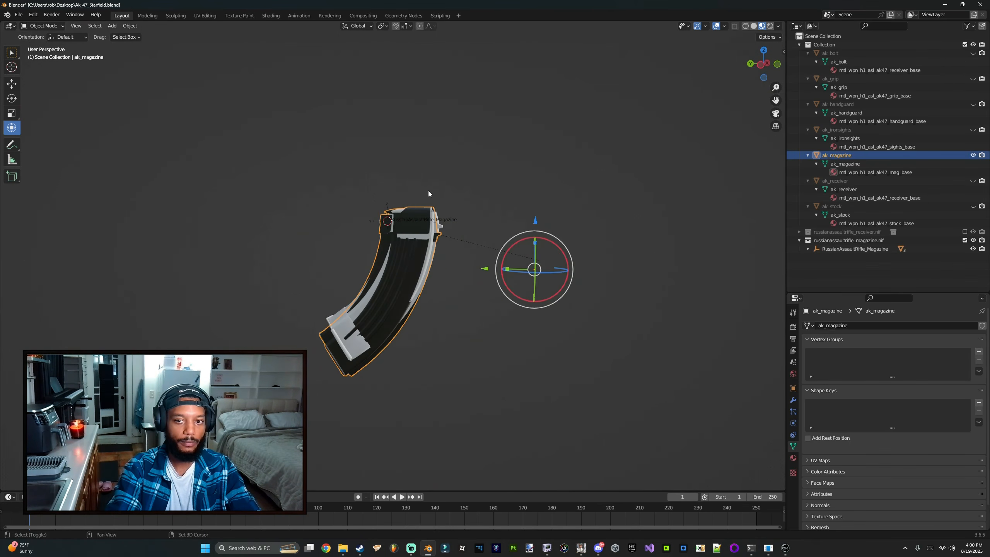
Step: Apply all transforms to ak_magazine
left_click(793, 388)
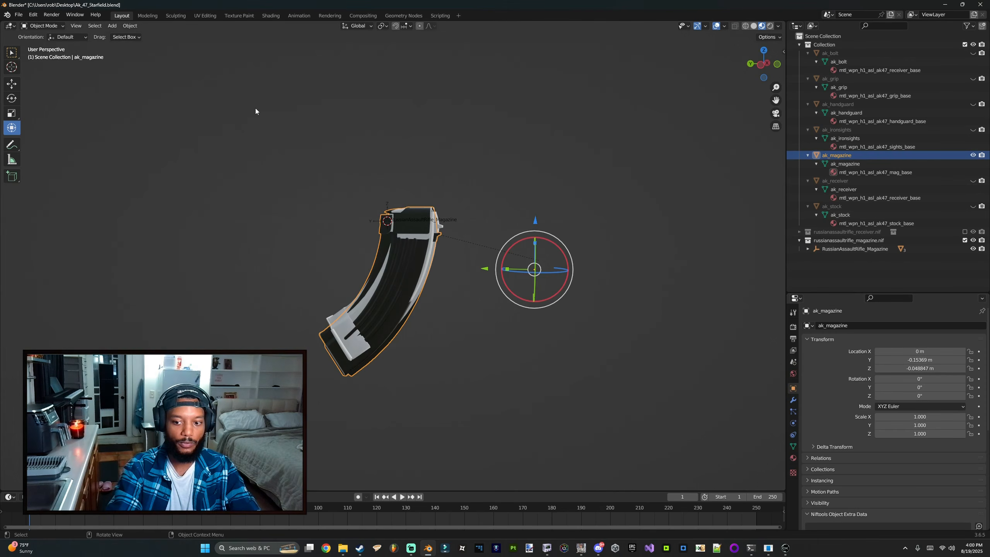
left_click(130, 25)
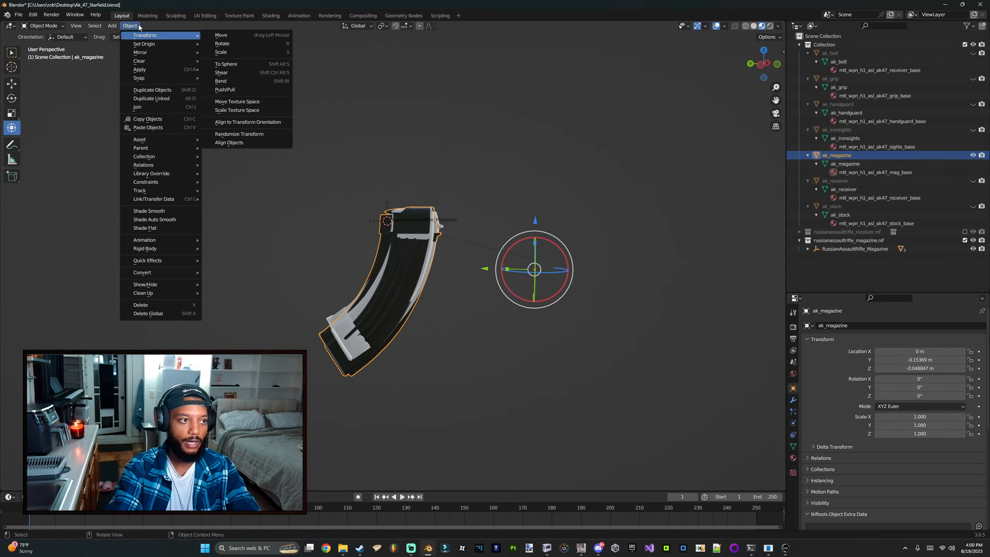
mouse_move(152, 70)
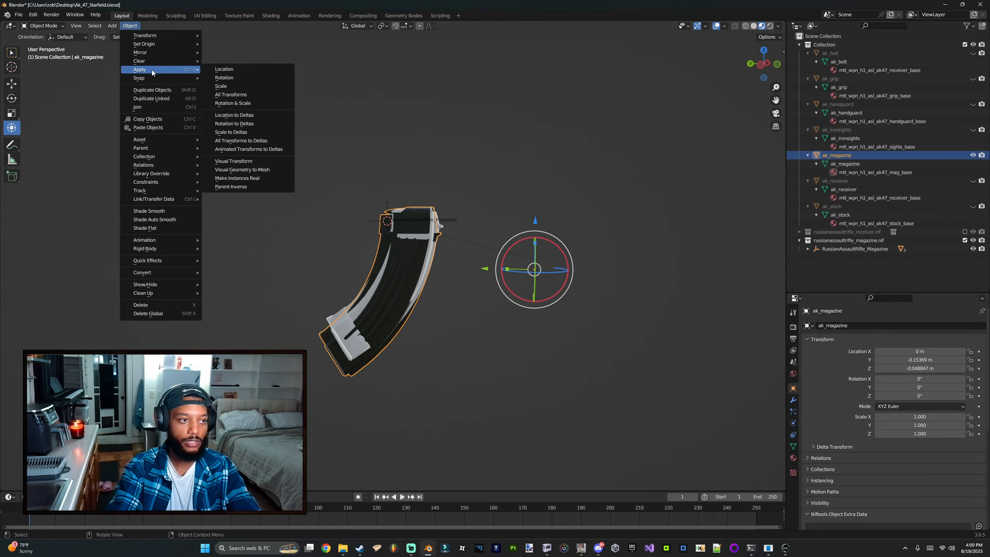
left_click(242, 98)
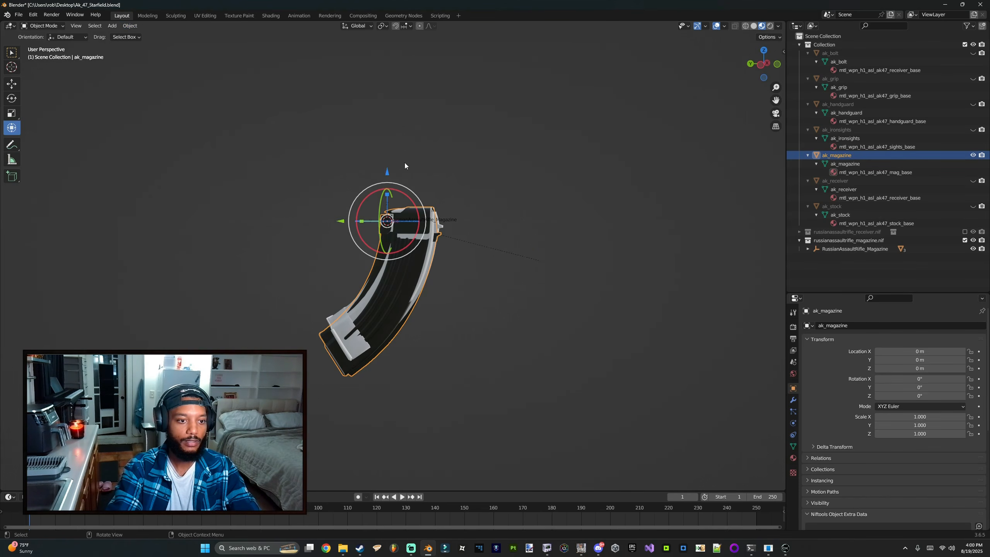
Step: Export ak_magazine as ak_magazine.nif into the ak47_starfield desktop folder using the custom NIF exporter
left_click(19, 15)
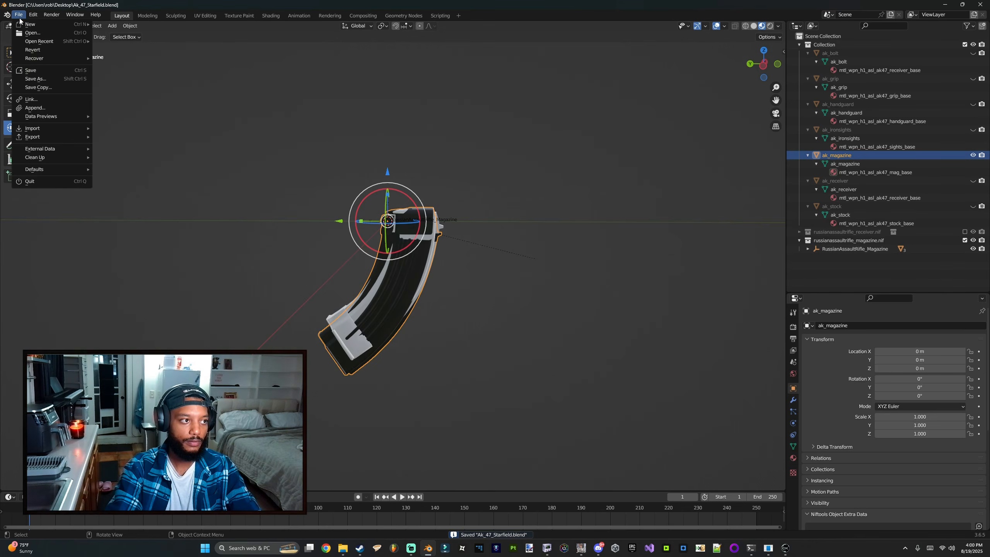
mouse_move(35, 138)
left_click(174, 291)
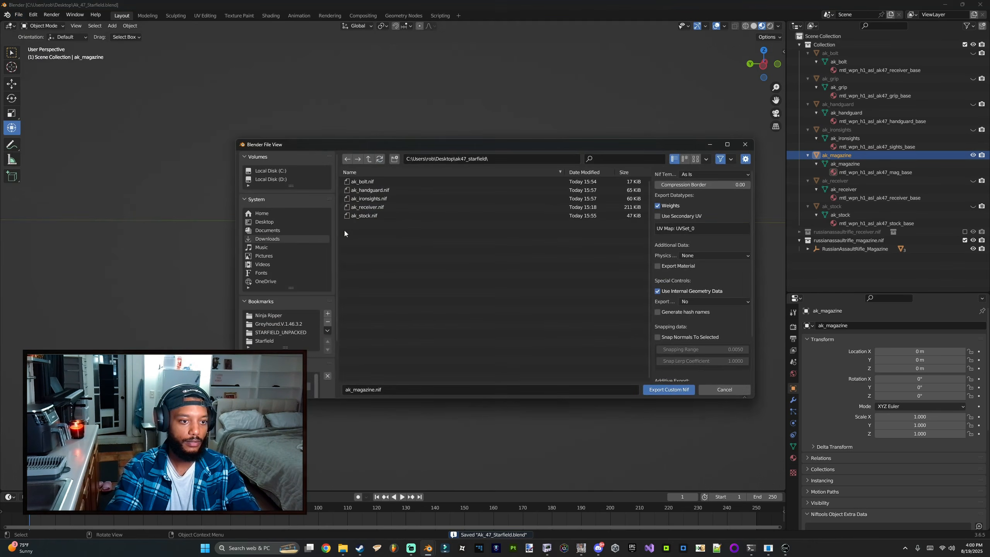
left_click(662, 389)
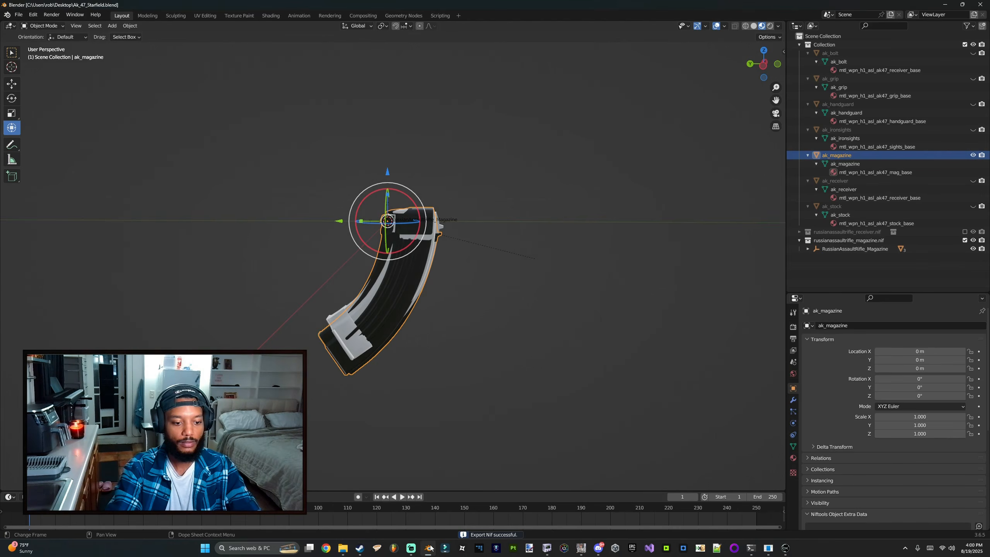
Step: Switch to NifSkope and open the exported ak_magazine.nif in the first window
left_click(430, 547)
left_click(23, 42)
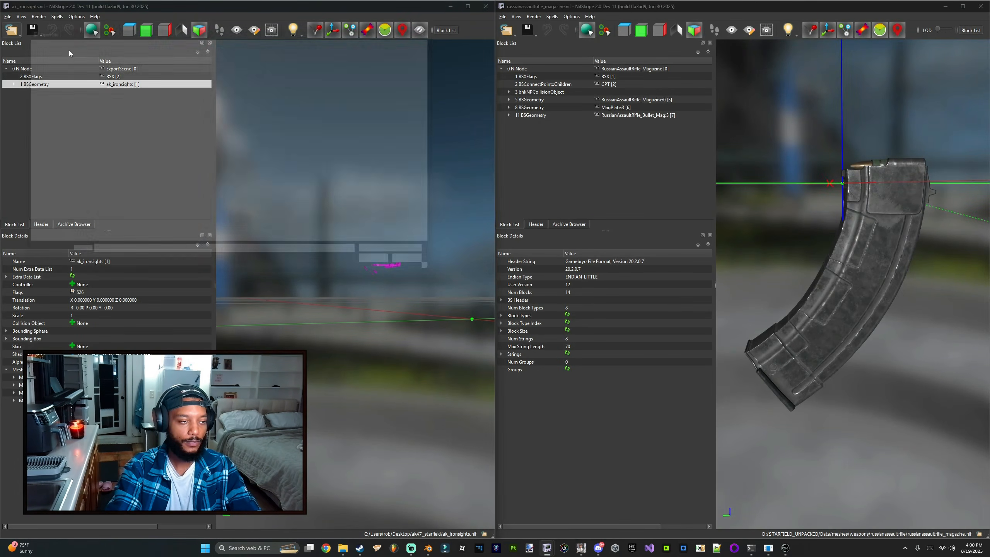
double_click(154, 108)
left_click_drag(222, 156, 350, 119)
Step: Copy the ak_magazine BSGeometry block and paste it under the root NiNode of the Starfield magazine file
left_click(48, 84)
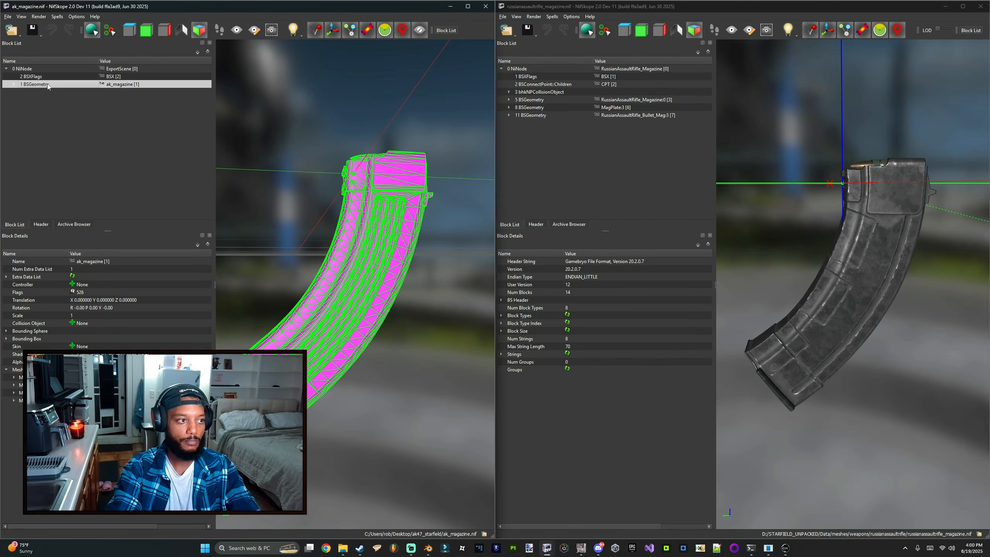
left_click(557, 69)
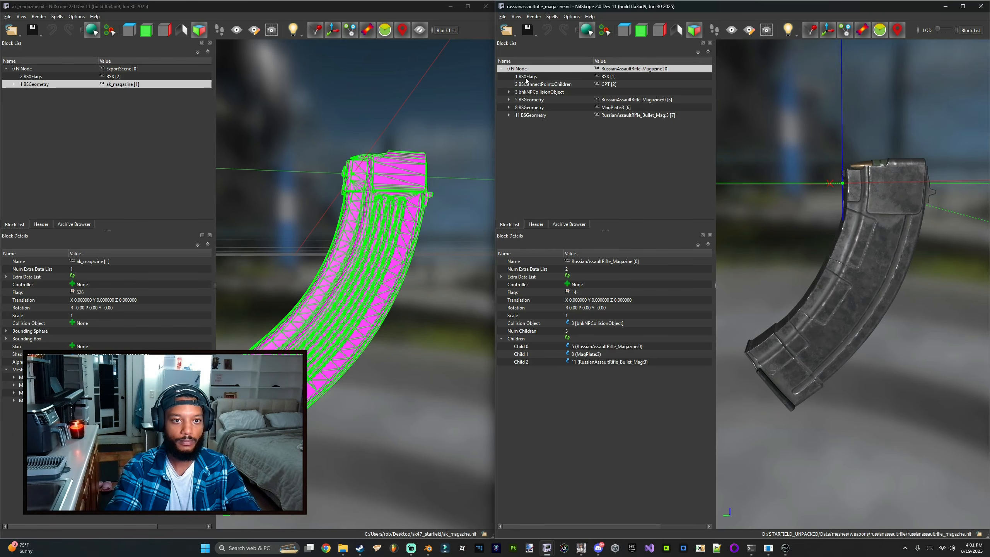
key("ctrl+v")
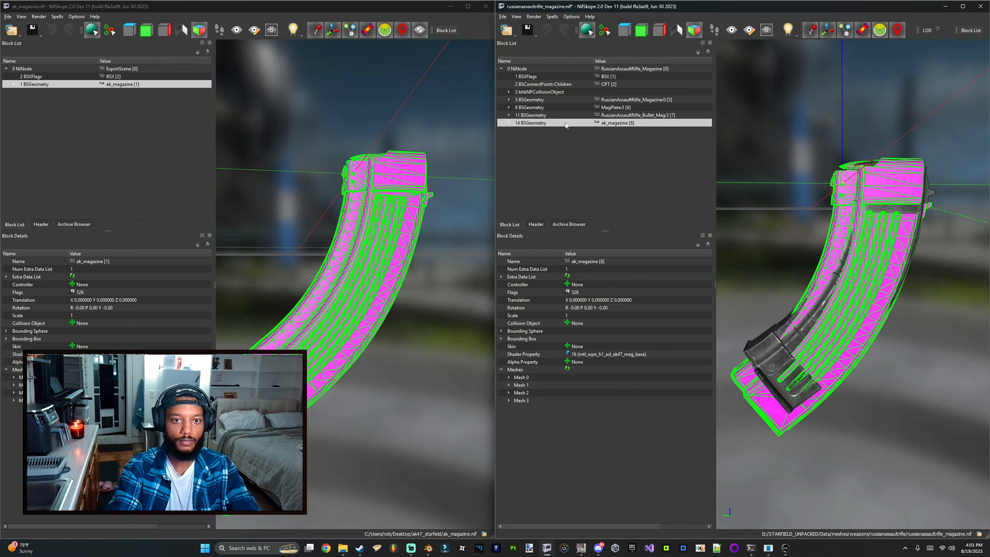
Step: Delete the RussianAssaultRifle_Bullet_Mag:3 geometry block from the Starfield magazine
left_click(540, 116)
key("ctrl+Delete")
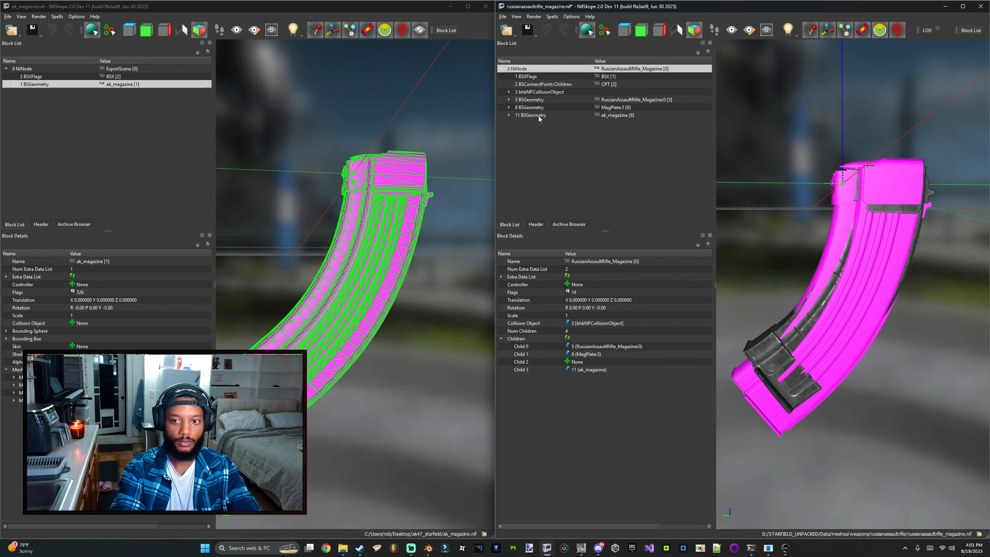
Step: Delete the RussianAssaultRifle_Magazine:0 and MagPlate3 geometry blocks, leaving only the ak_magazine geometry
left_click(541, 109)
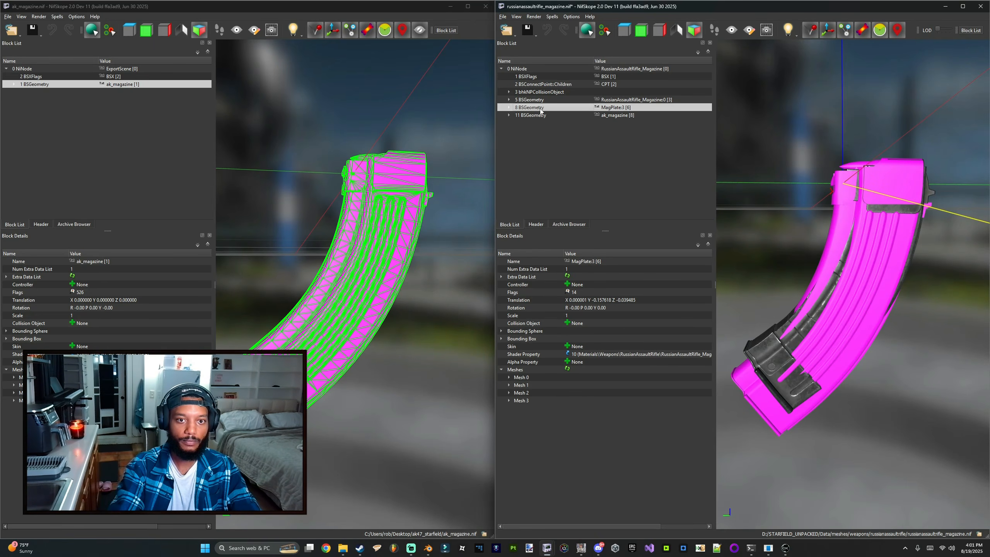
double_click(542, 100)
key("ctrl+Delete")
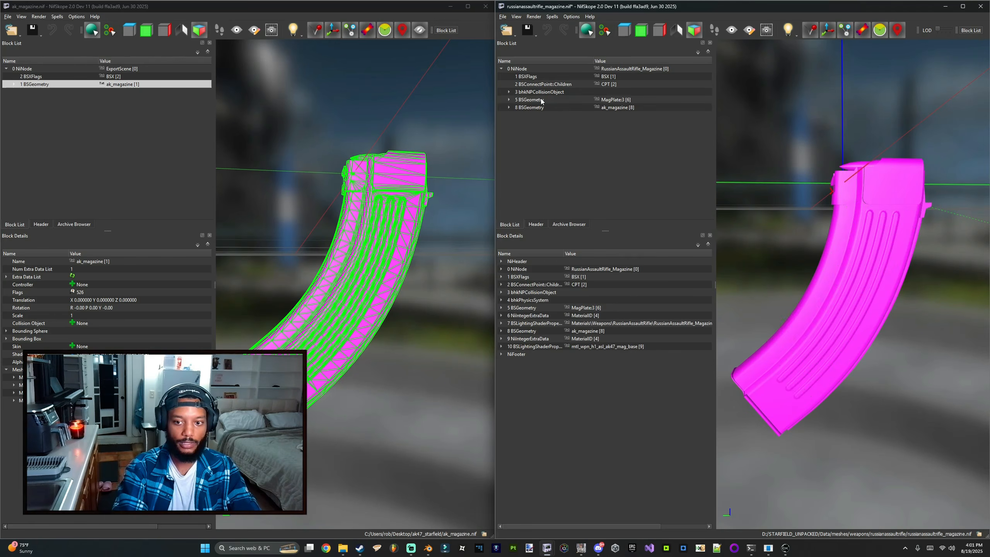
key("ctrl+Delete")
left_click(547, 101)
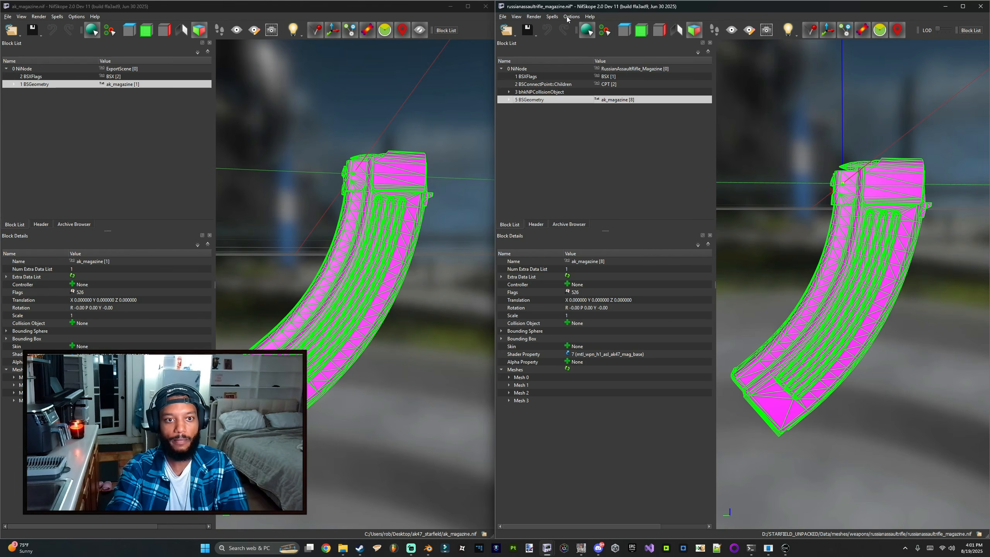
Step: Save the edited file as ak_mag.nif in the Starfield Data meshes weapons cod4_ak folder
right_click(545, 102)
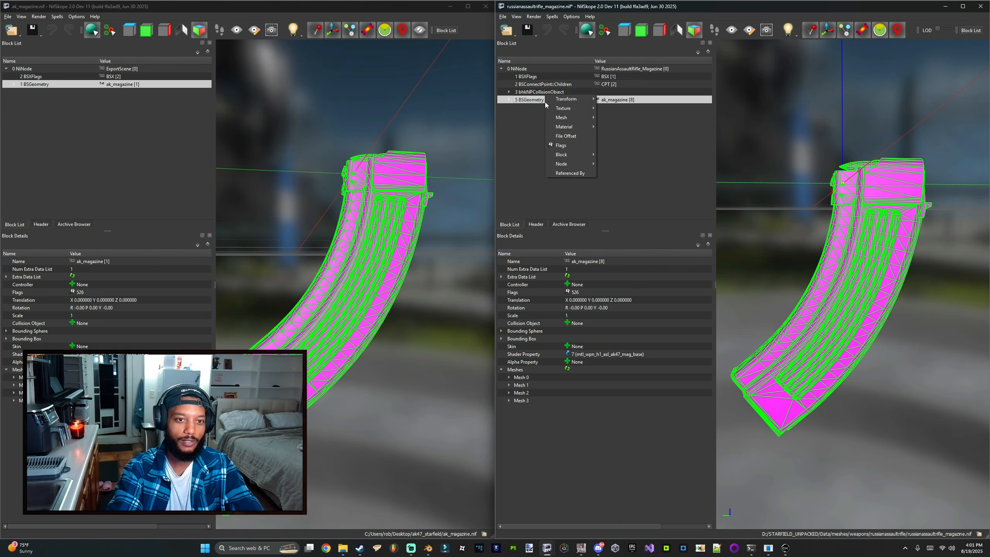
key("Escape")
left_click(535, 34)
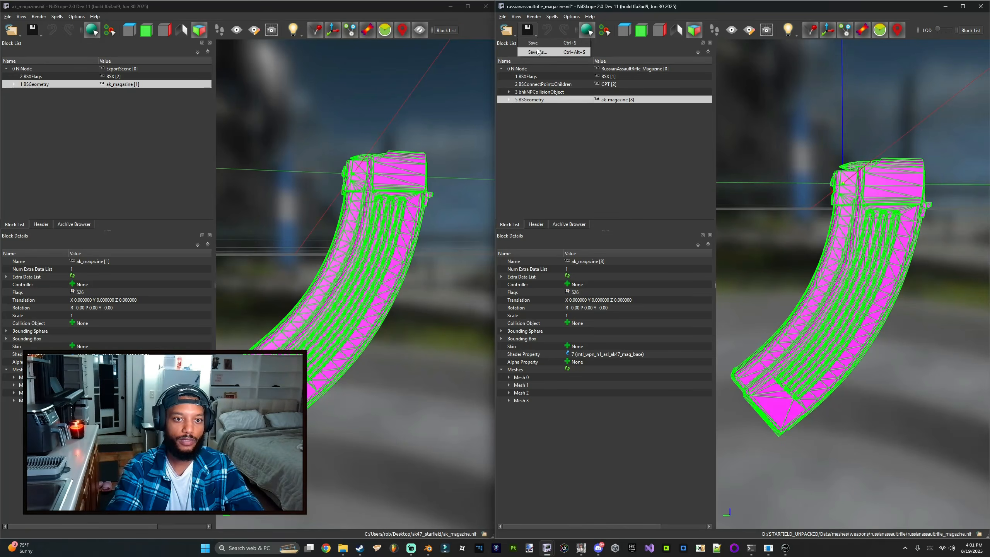
left_click(538, 52)
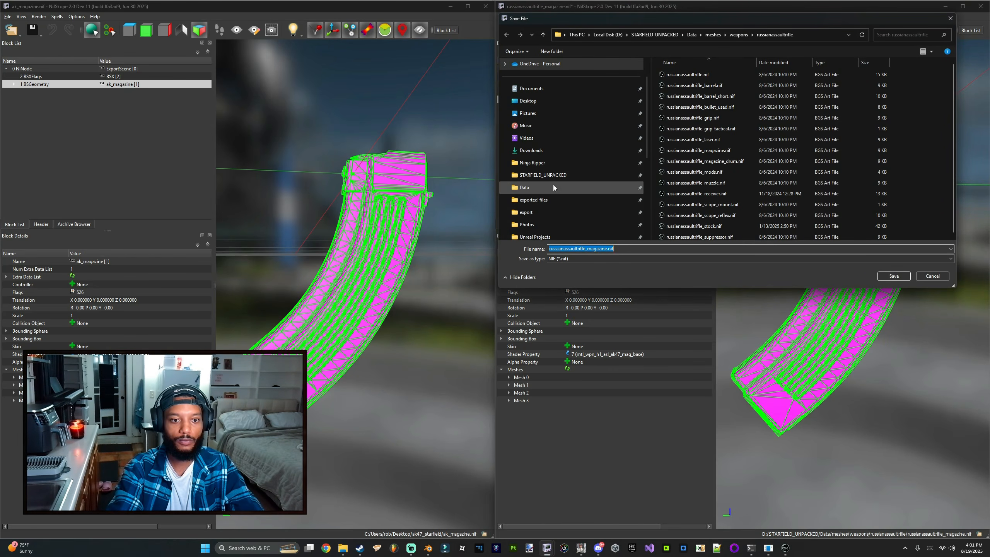
left_click(553, 187)
double_click(674, 150)
double_click(673, 107)
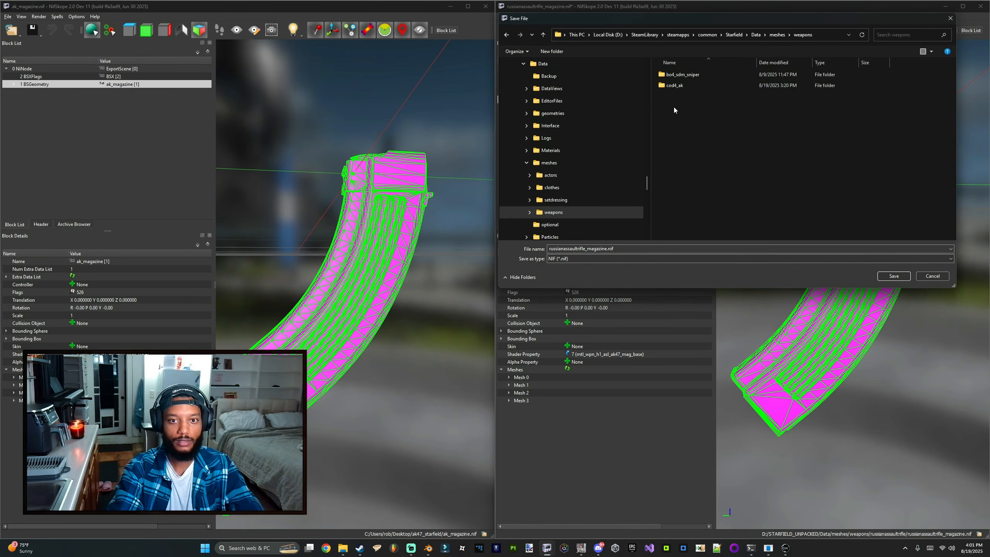
double_click(675, 85)
left_click(683, 74)
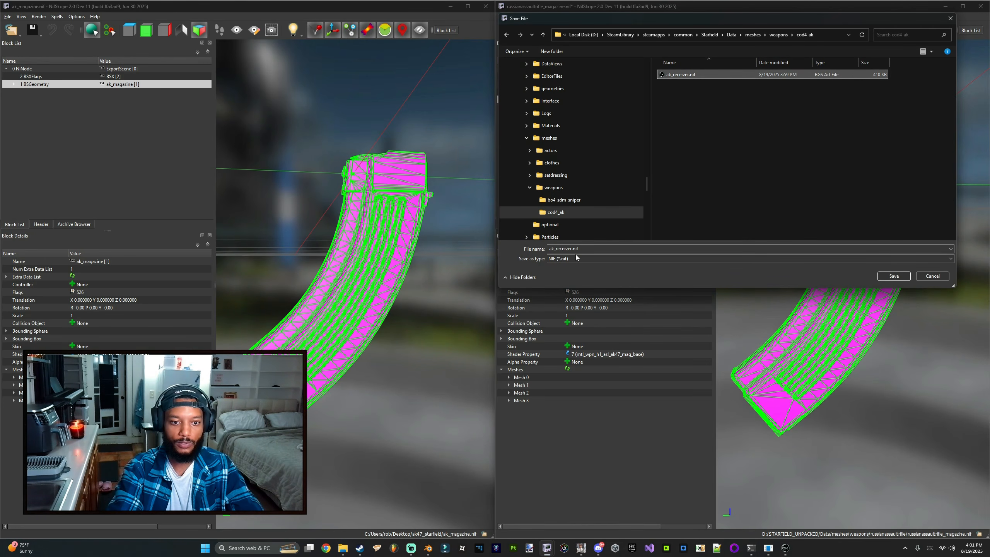
left_click(575, 249)
type("ak_mag")
key("Return")
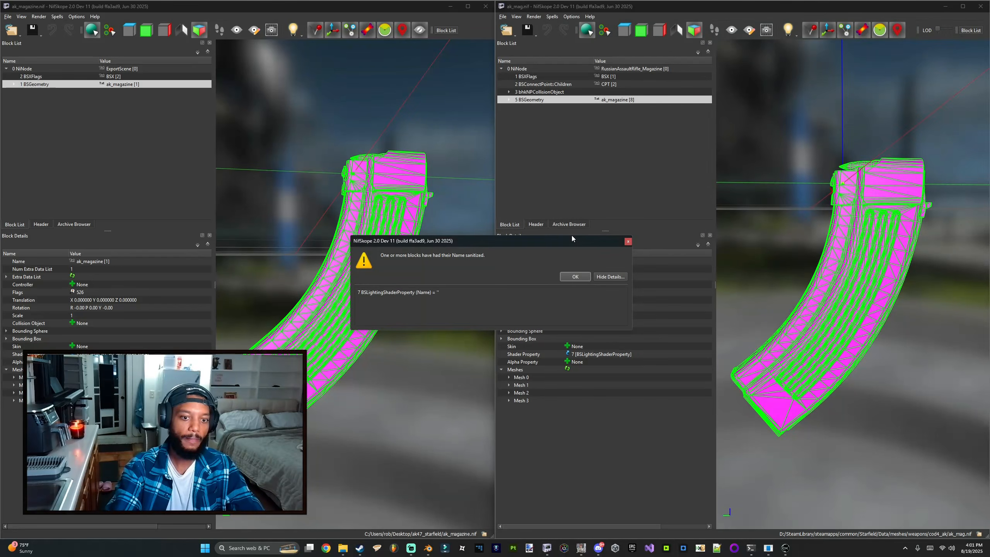
key("Return")
Step: Assign the material materials/weapons/cod4_ak/ak_mag.mat to the ak_magazine geometry block
right_click(523, 94)
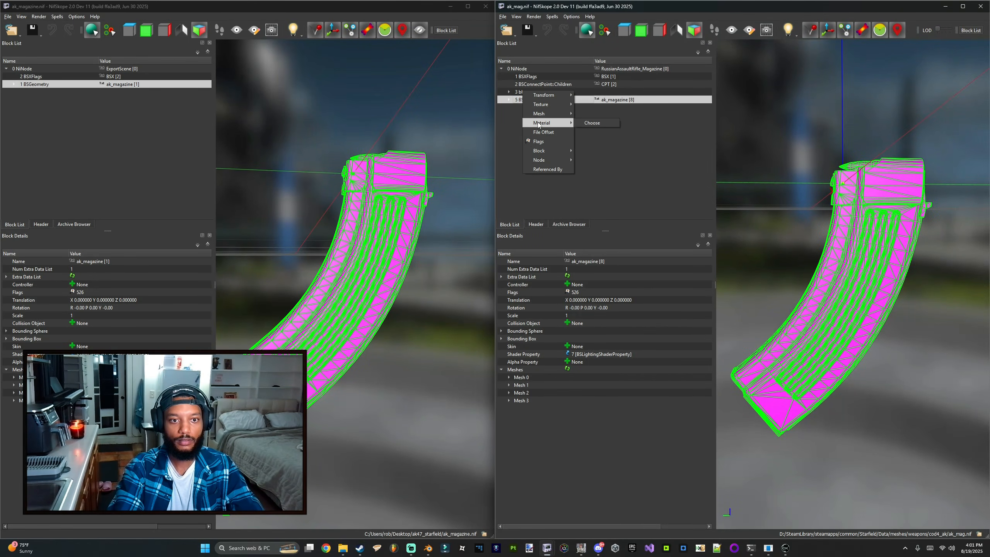
left_click(580, 122)
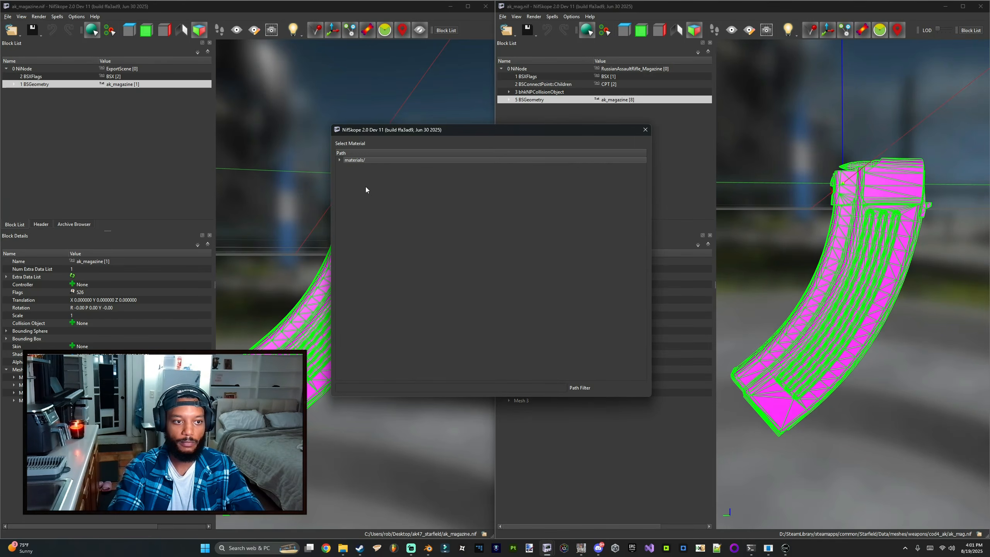
double_click(360, 160)
scroll(382, 309, "down", 4)
double_click(364, 315)
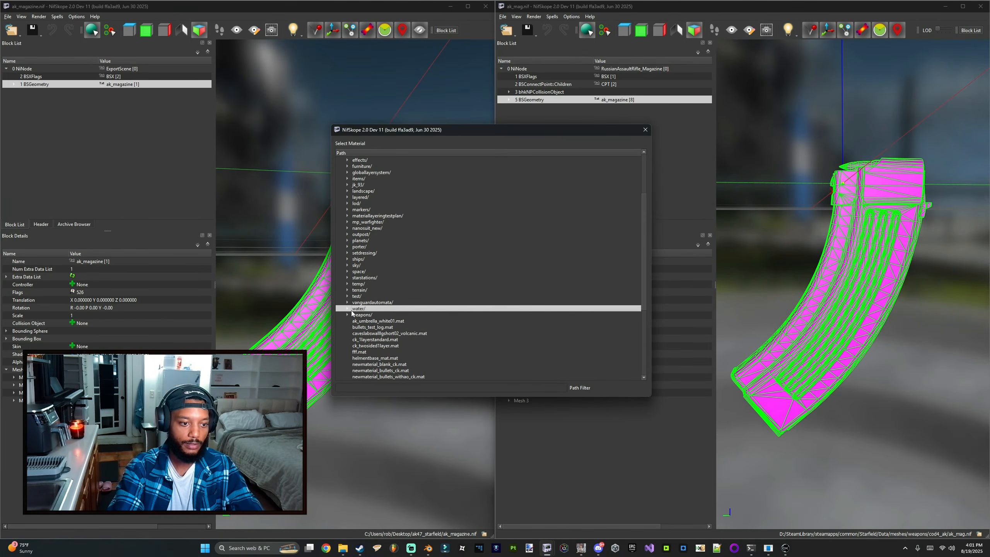
scroll(366, 314, "down", 5)
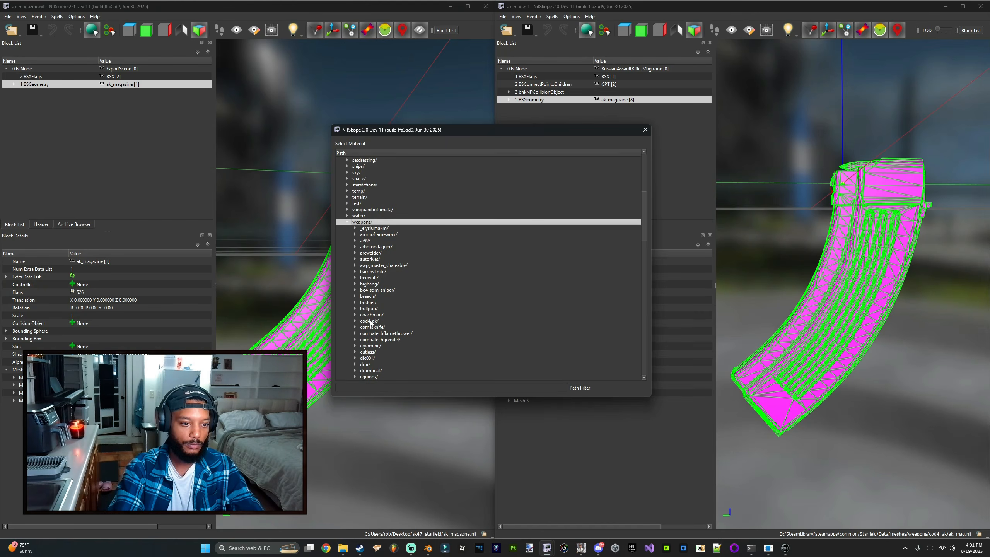
double_click(370, 321)
double_click(381, 340)
left_click(470, 318)
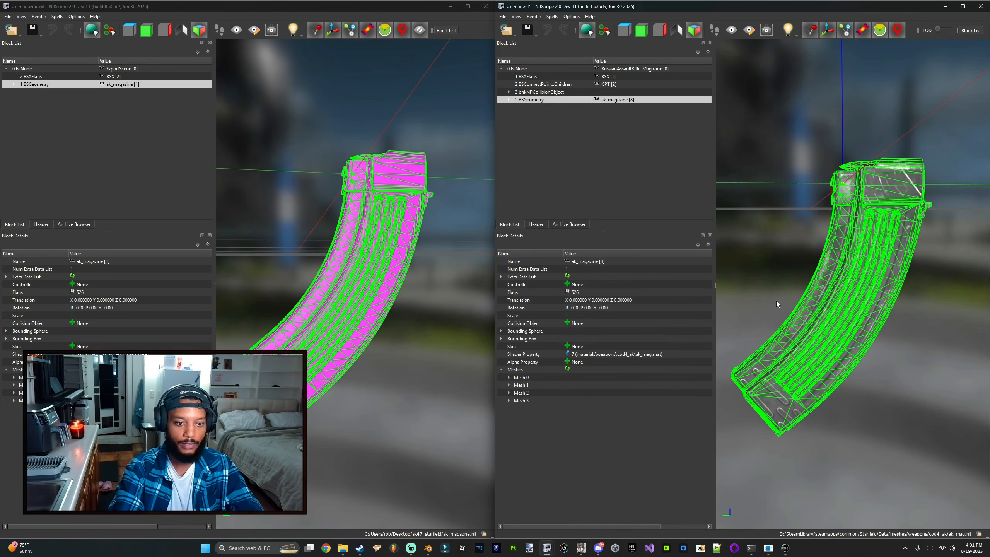
left_click_drag(765, 276, 737, 433)
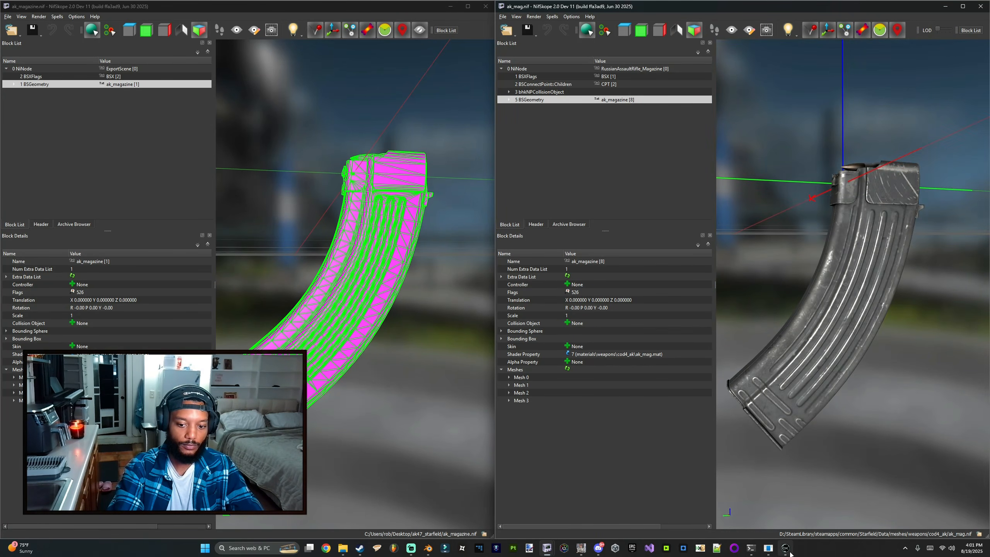
Step: Switch to Blender, hide the ak_magazine collection and show the ak_grip collection
mouse_move(785, 551)
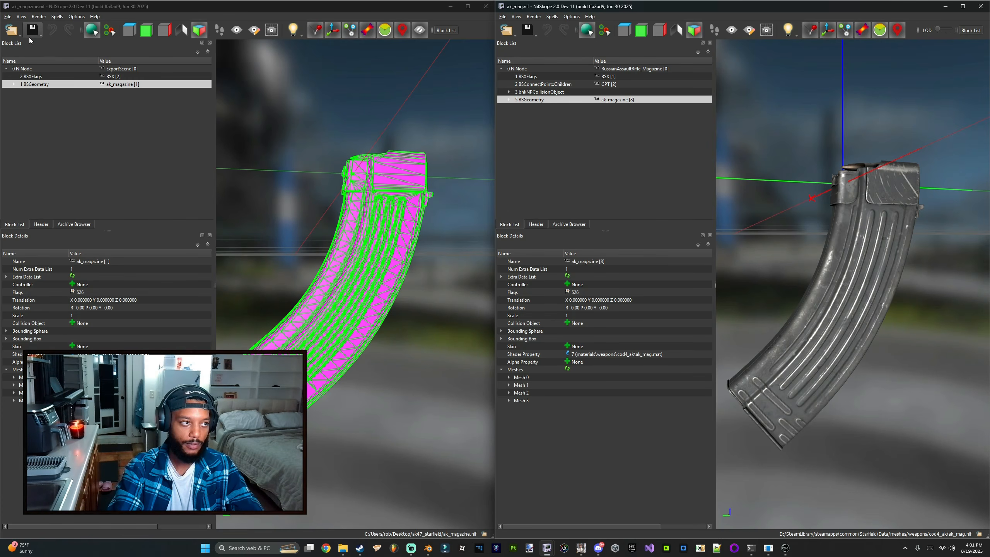
left_click(428, 547)
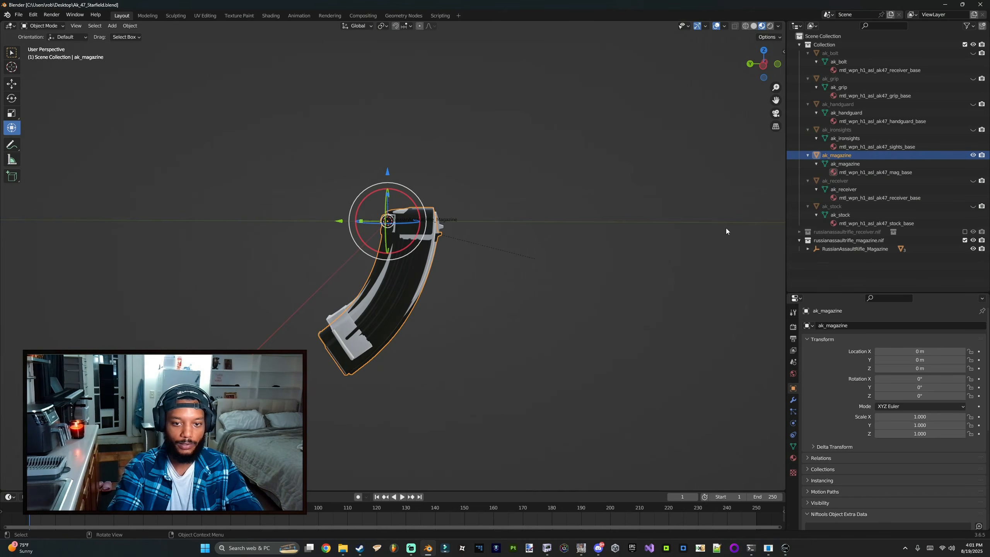
left_click(972, 155)
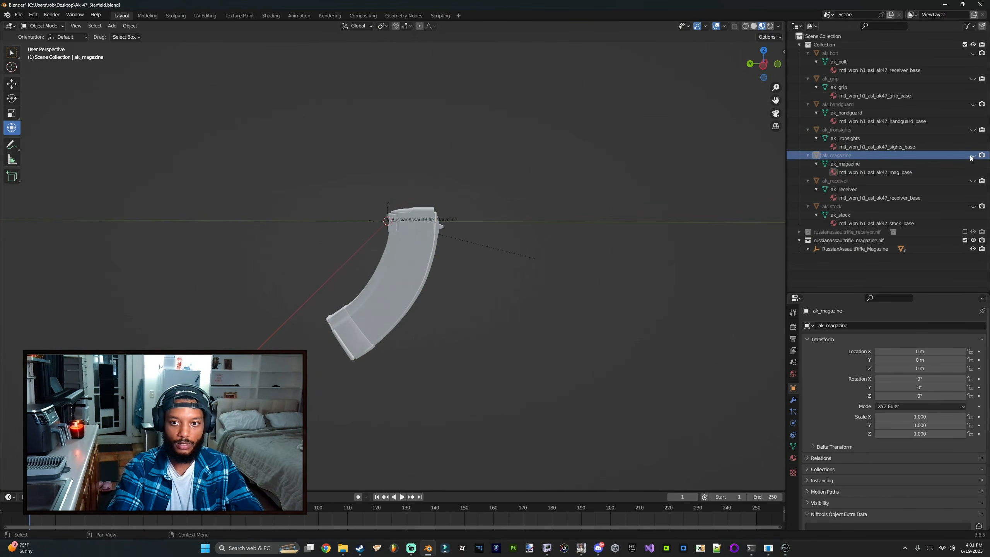
left_click(973, 78)
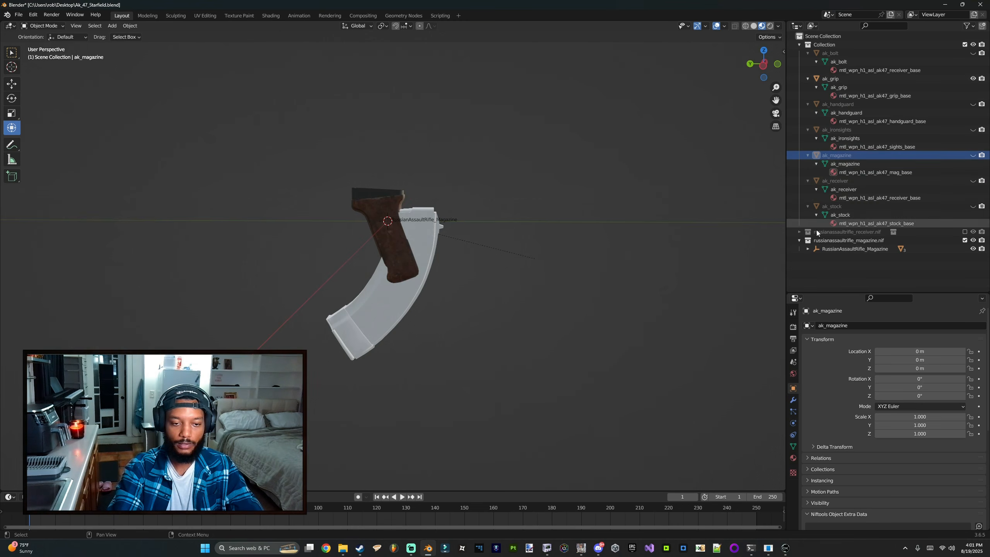
Step: Delete the imported russianassaultrifle_magazine.nif collection with its hierarchy
left_click(861, 240)
right_click(859, 239)
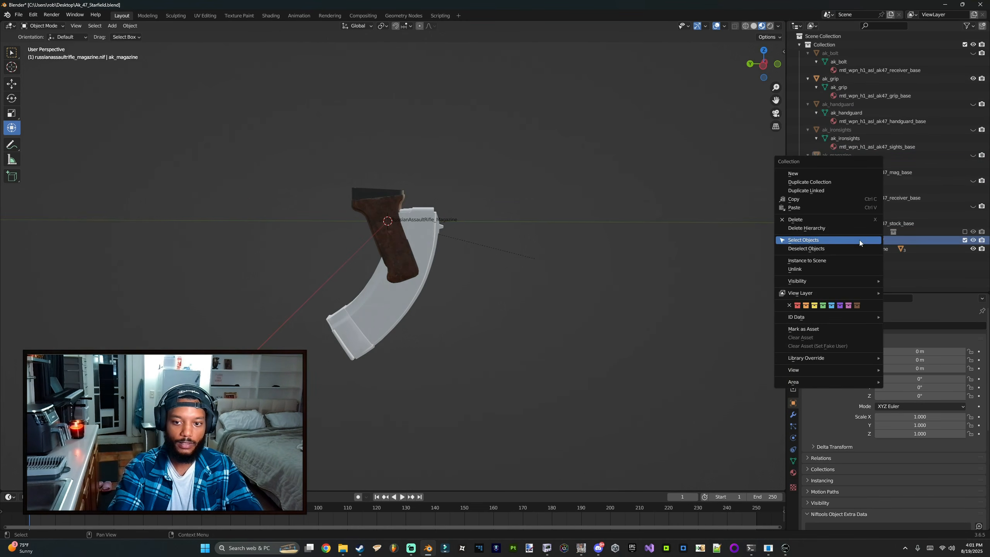
left_click(859, 240)
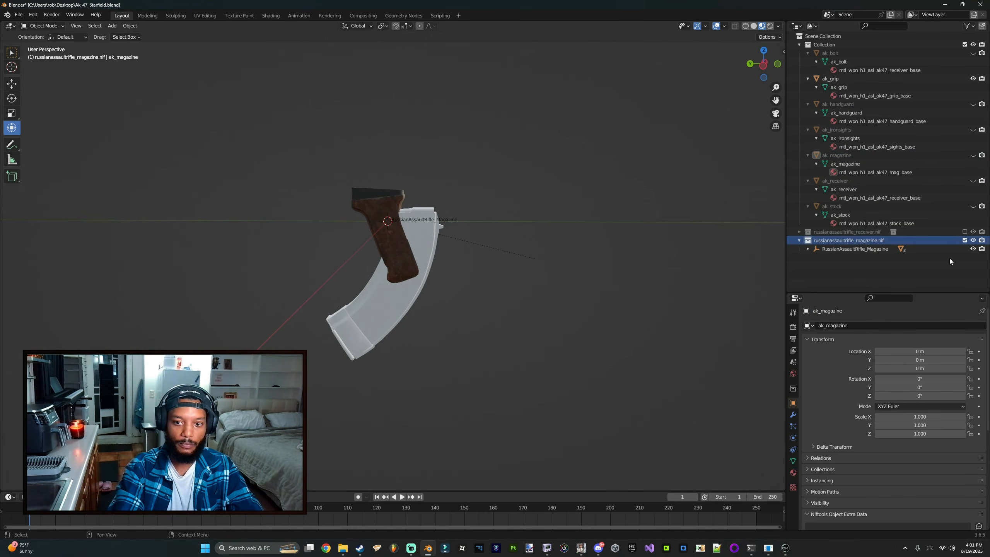
right_click(865, 243)
left_click(875, 235)
Step: Import russianassaultrifle_grip.nif from the Starfield russianassaultrifle meshes folder with the custom NIF importer
left_click(18, 15)
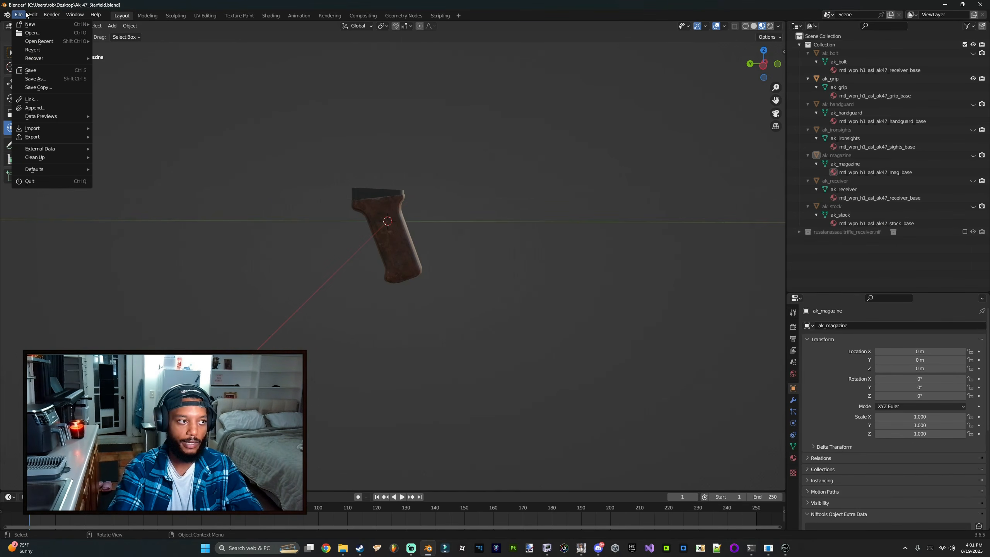
left_click(21, 17)
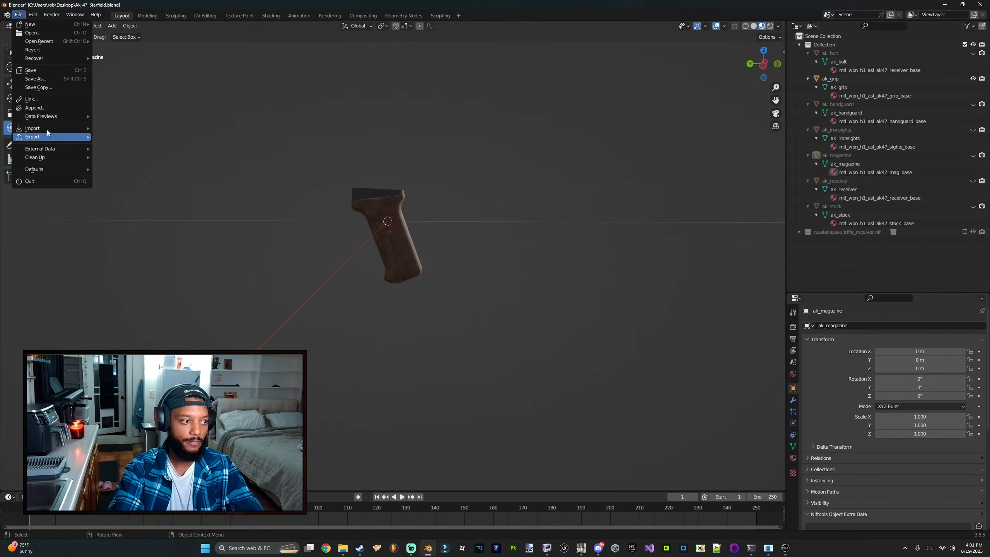
mouse_move(44, 128)
left_click(167, 316)
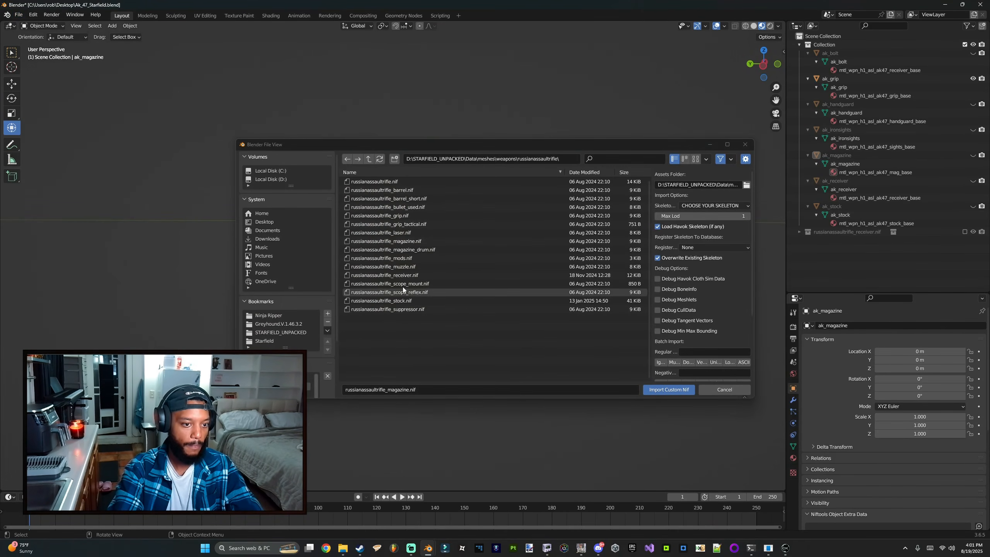
double_click(403, 216)
Step: Move ak_grip to line up with the imported Russian rifle grip and apply all its transforms
scroll(407, 268, "up", 3)
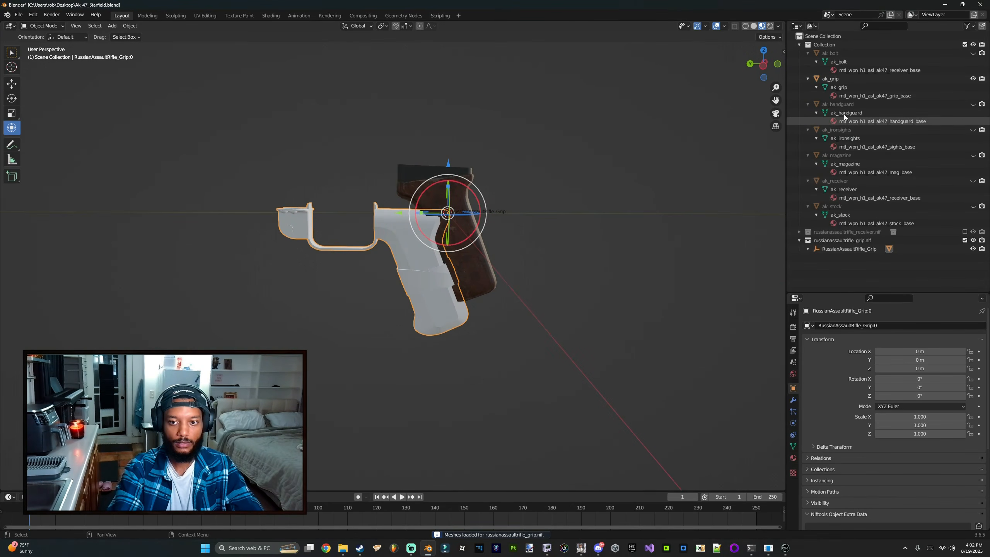
left_click(838, 87)
left_click_drag(399, 214, 361, 213)
left_click_drag(409, 166, 415, 205)
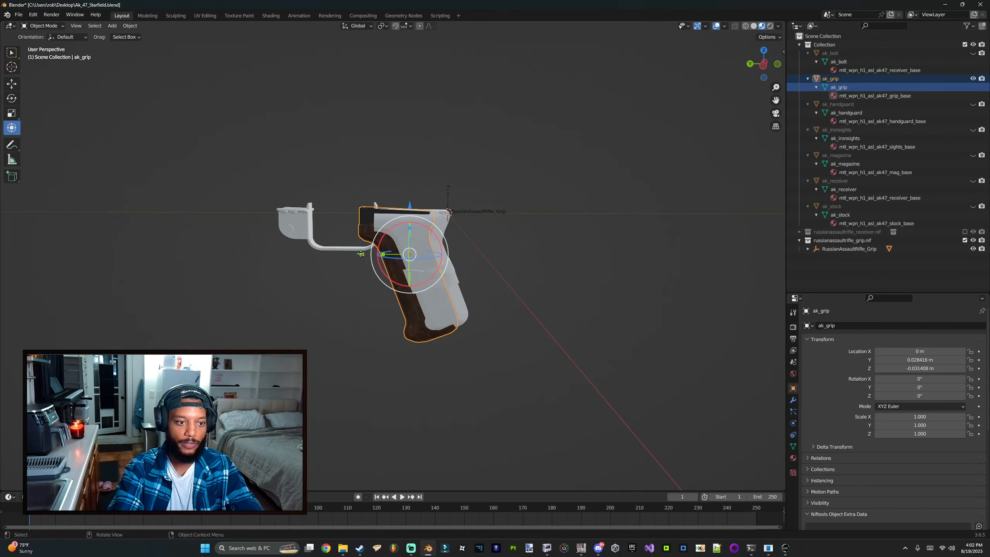
left_click_drag(361, 254, 372, 256)
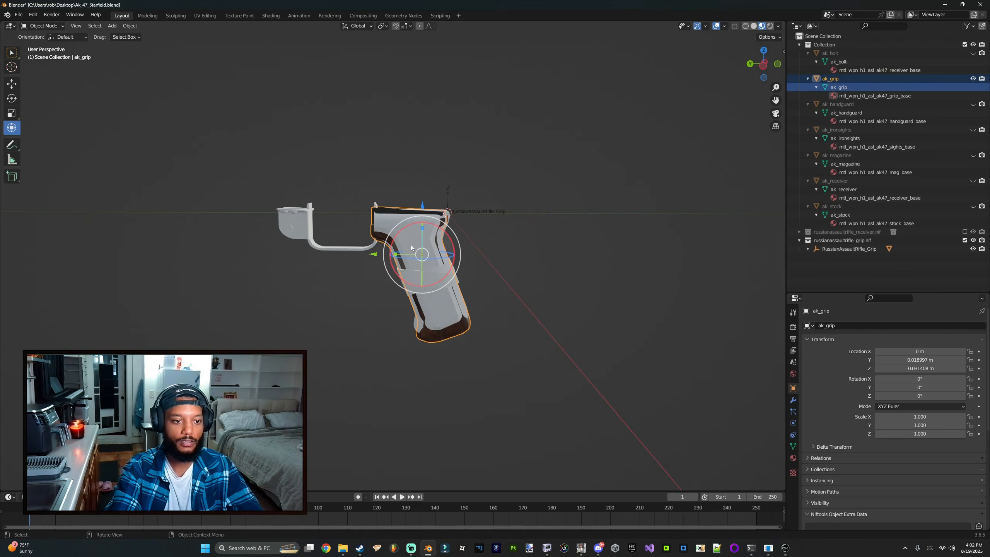
mouse_move(411, 245)
middle_mouse_down()
mouse_move(379, 247)
mouse_move(408, 246)
middle_mouse_up()
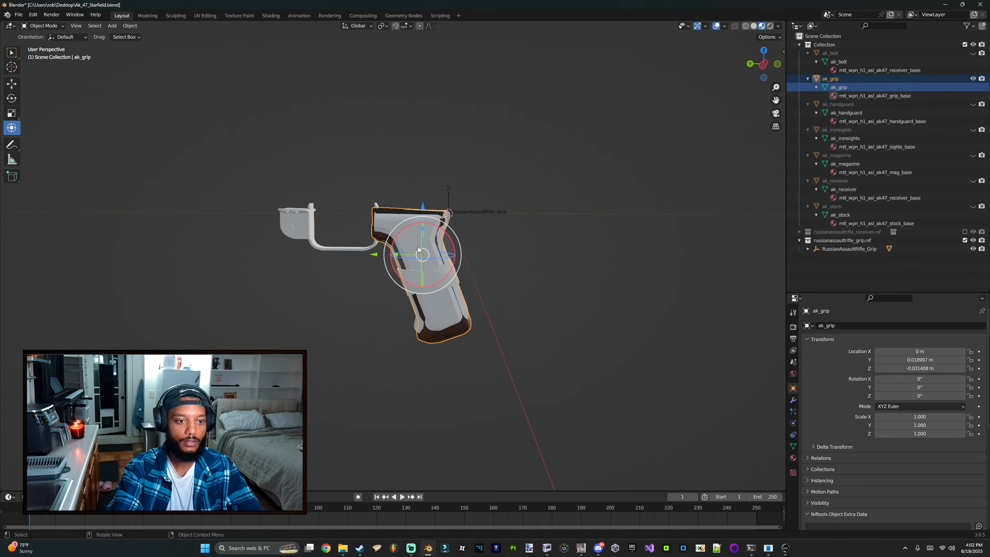
left_click(123, 27)
mouse_move(164, 70)
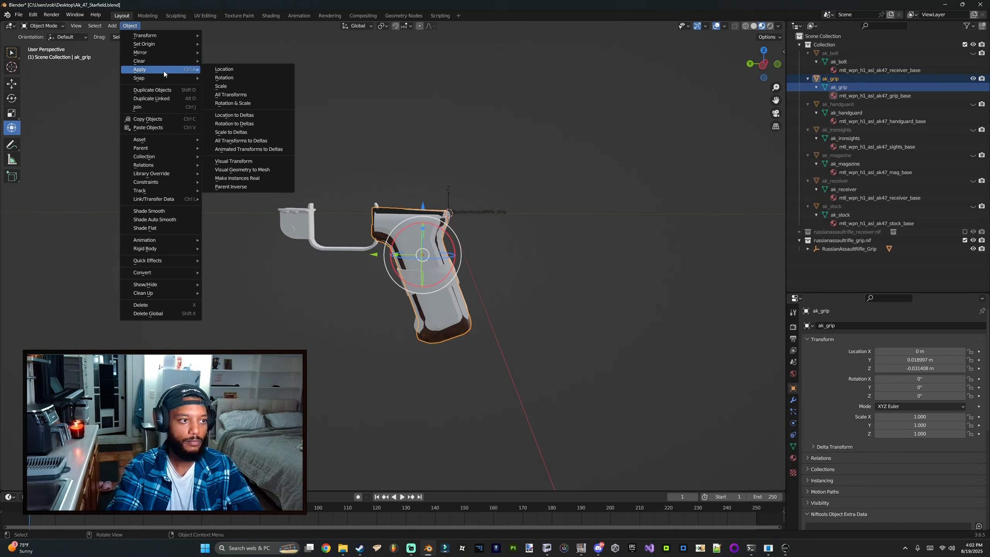
left_click(244, 96)
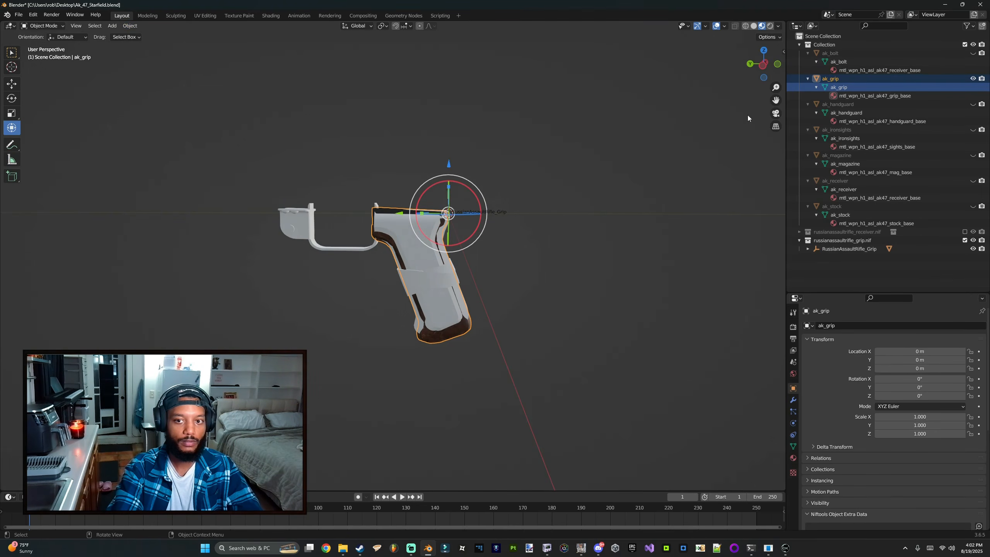
Step: Export ak_grip as ak_grip.nif into the ak47_starfield desktop folder using the custom NIF exporter
left_click(21, 17)
mouse_move(50, 134)
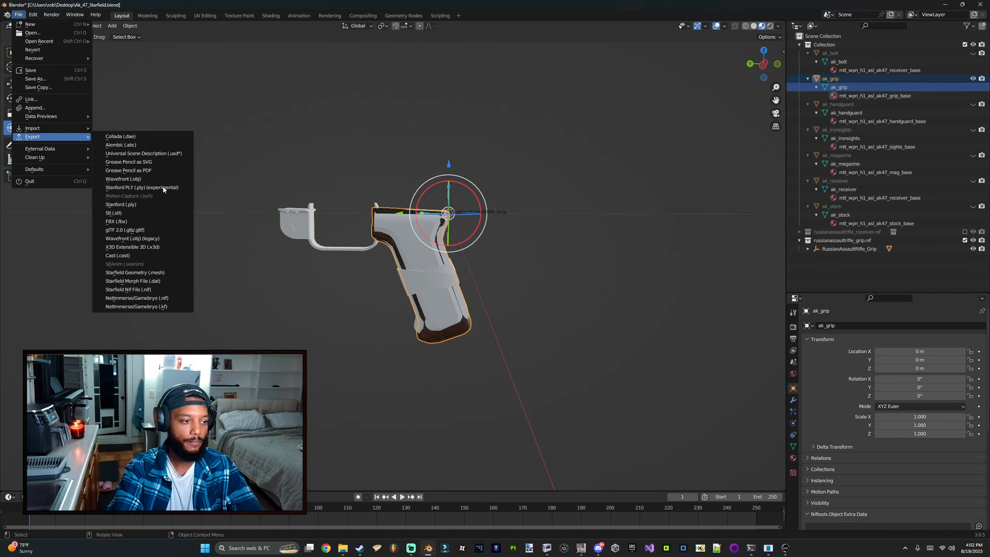
left_click(129, 290)
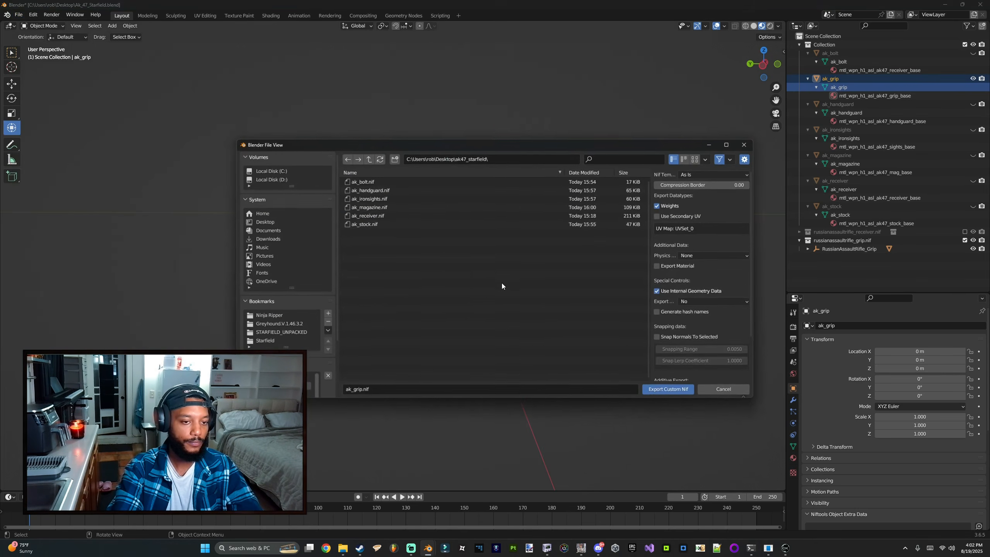
left_click(679, 391)
Step: Switch to NifSkope and open the exported ak_grip.nif in the first window
left_click(428, 548)
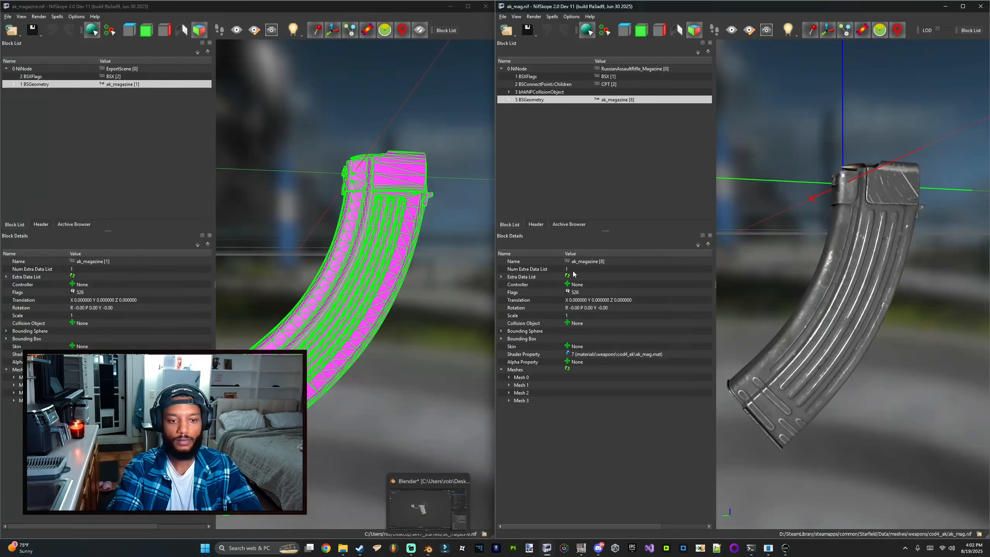
left_click(11, 30)
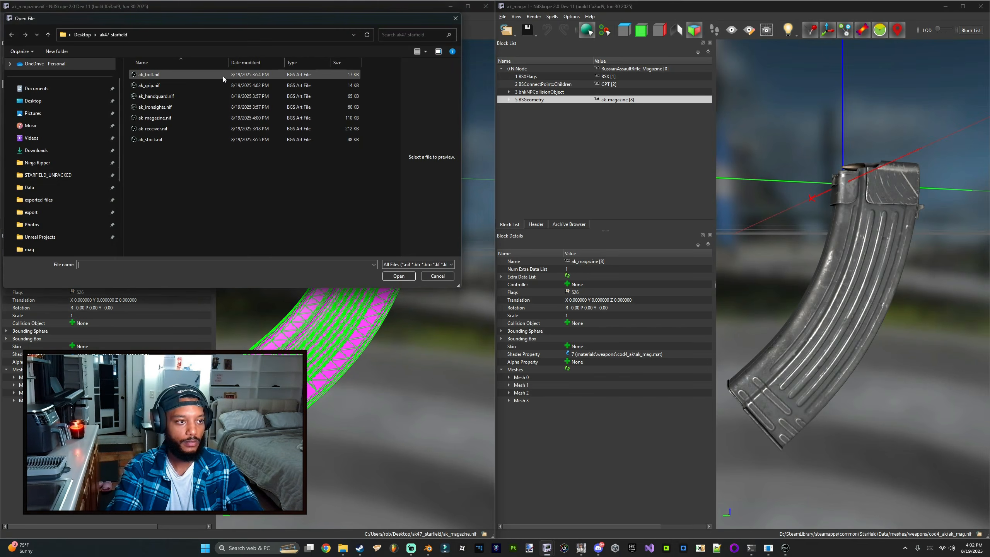
double_click(200, 85)
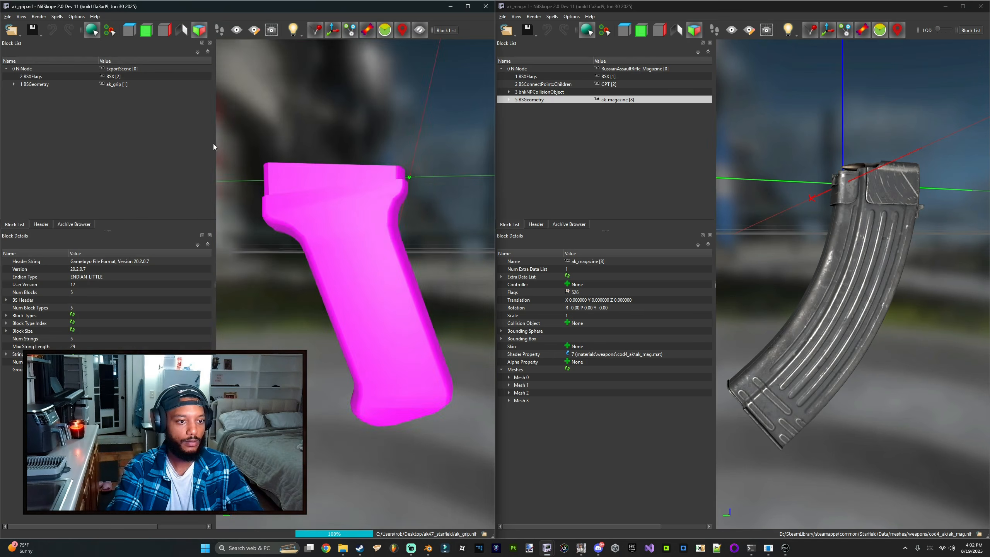
Step: Open russianassaultrifle_grip.nif from the unpacked Starfield meshes weapons russianassaultrifle folder in the second window
left_click(506, 30)
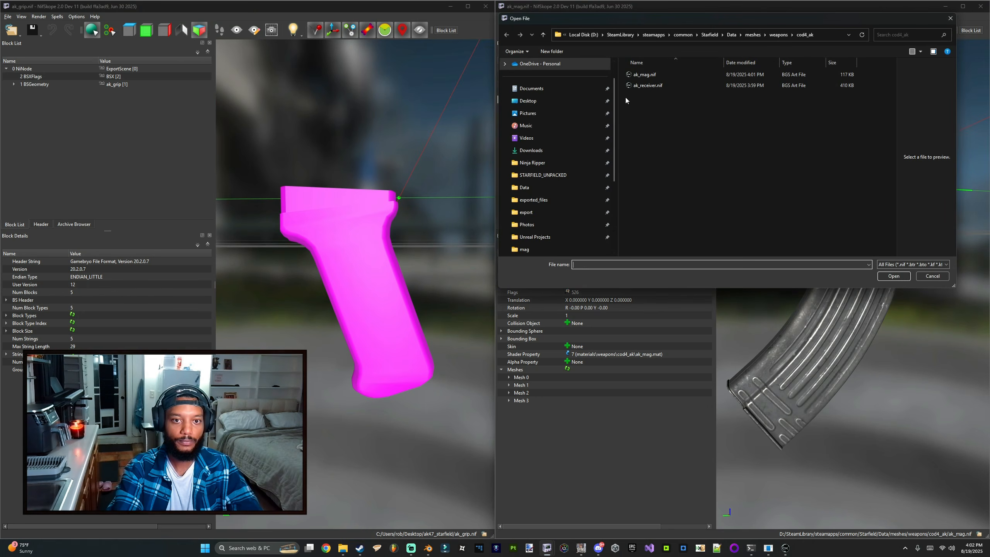
left_click(561, 172)
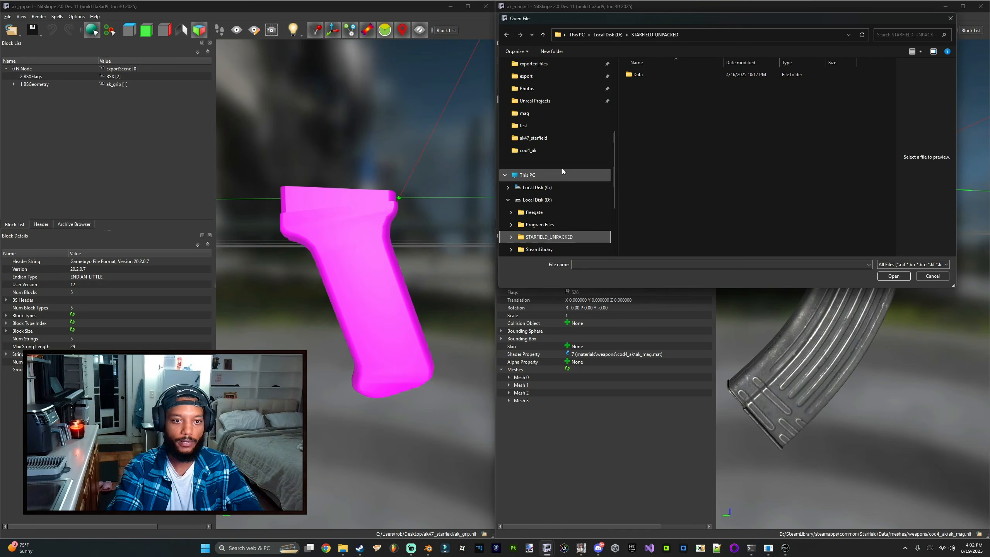
double_click(642, 74)
double_click(641, 129)
scroll(664, 171, "down", 5)
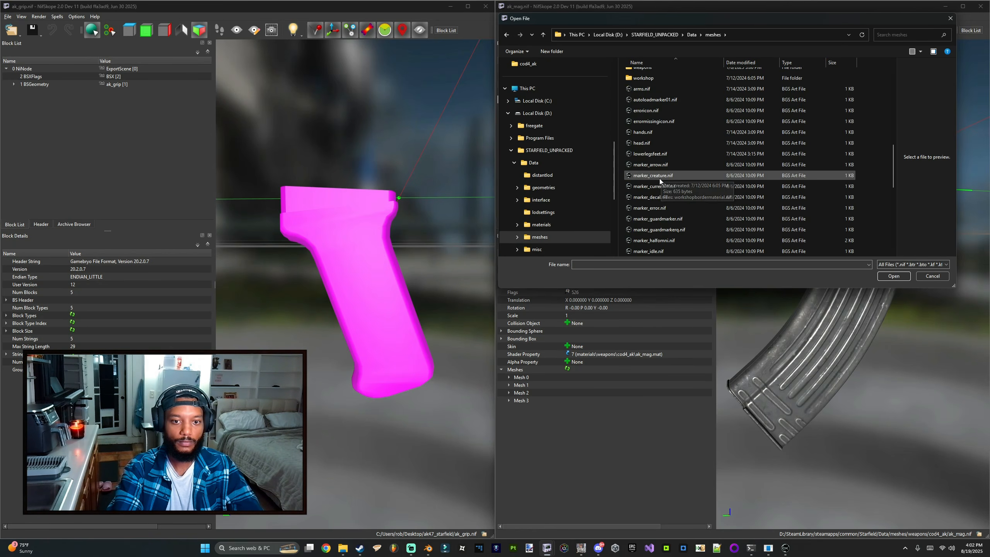
double_click(641, 72)
scroll(645, 202, "down", 10)
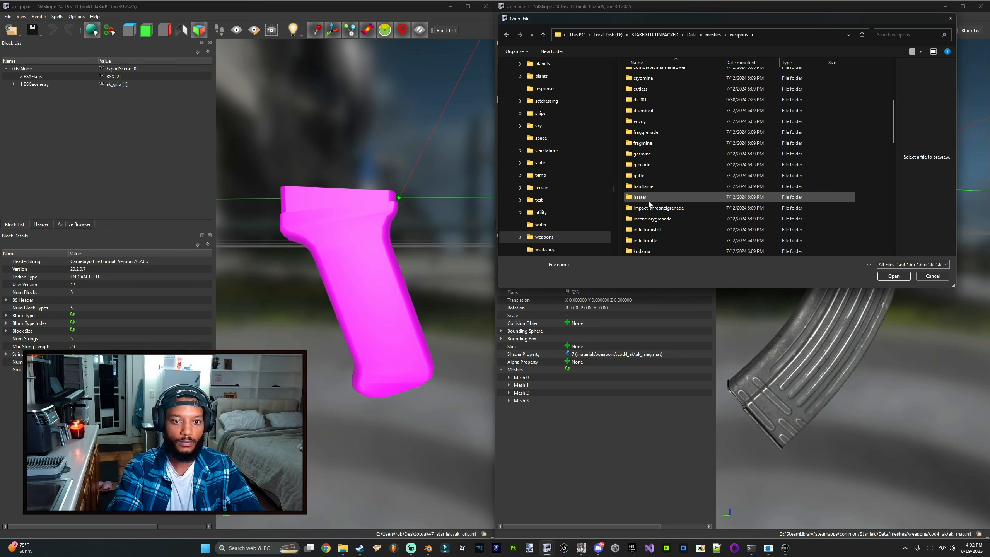
scroll(647, 188, "up", 2)
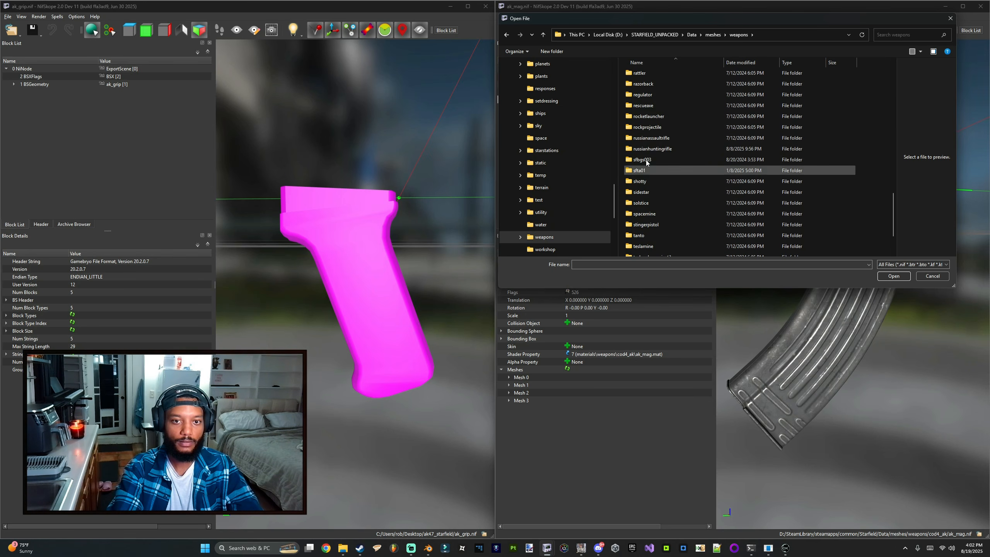
double_click(648, 140)
double_click(662, 118)
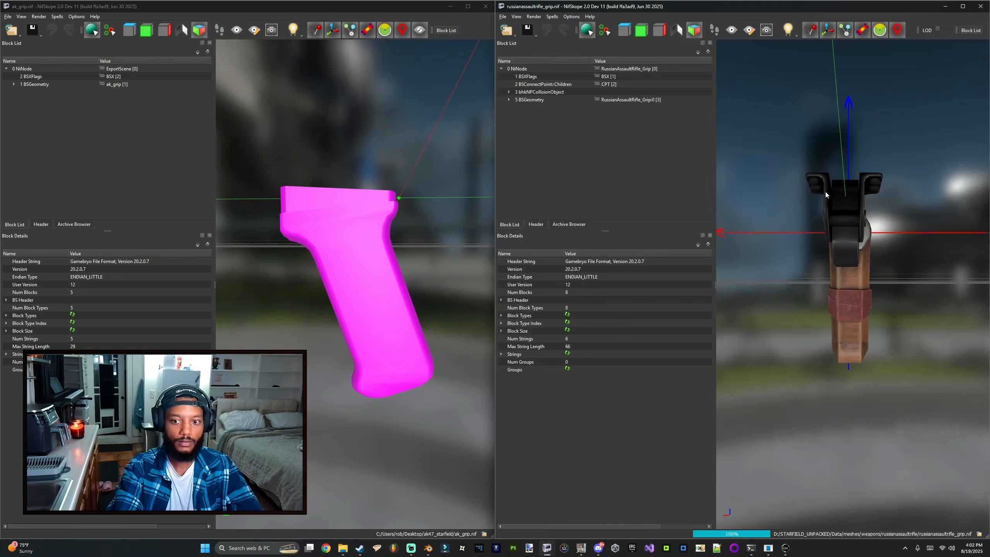
scroll(818, 190, "down", 3)
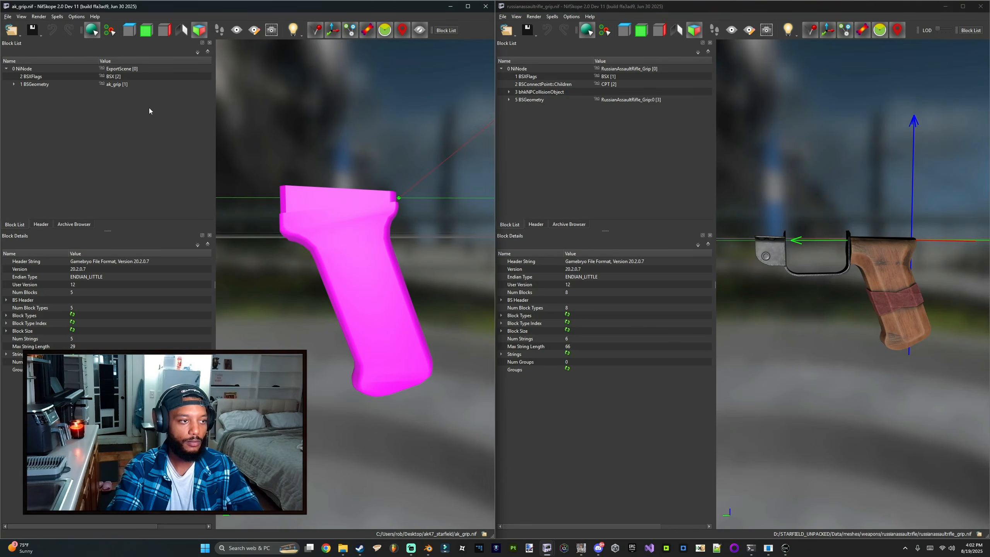
Step: Paste the ak_grip geometry into the Russian grip NIF and delete the original RussianAssaultRifle_Grip geometry
left_click(61, 84)
left_click(535, 70)
key("ctrl+v")
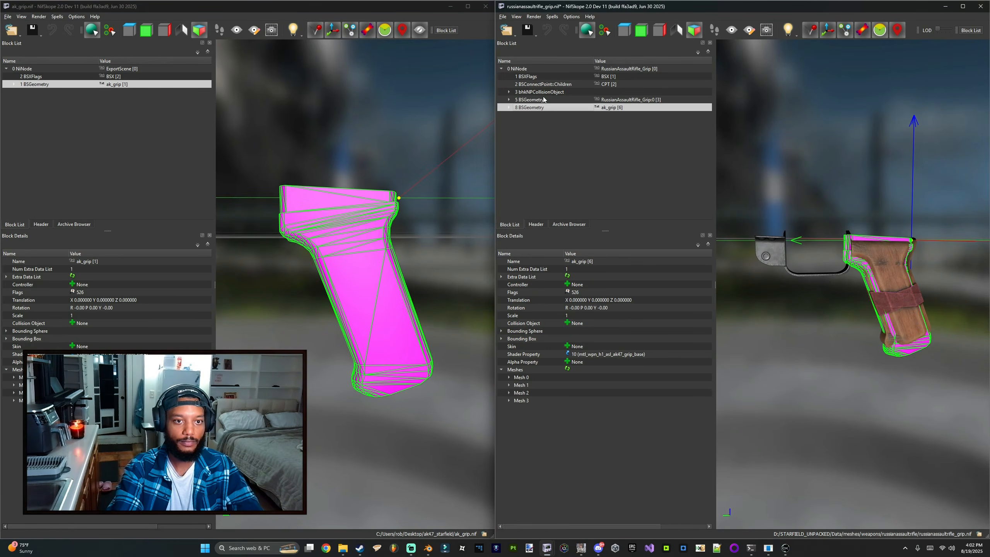
left_click(541, 100)
key("Delete")
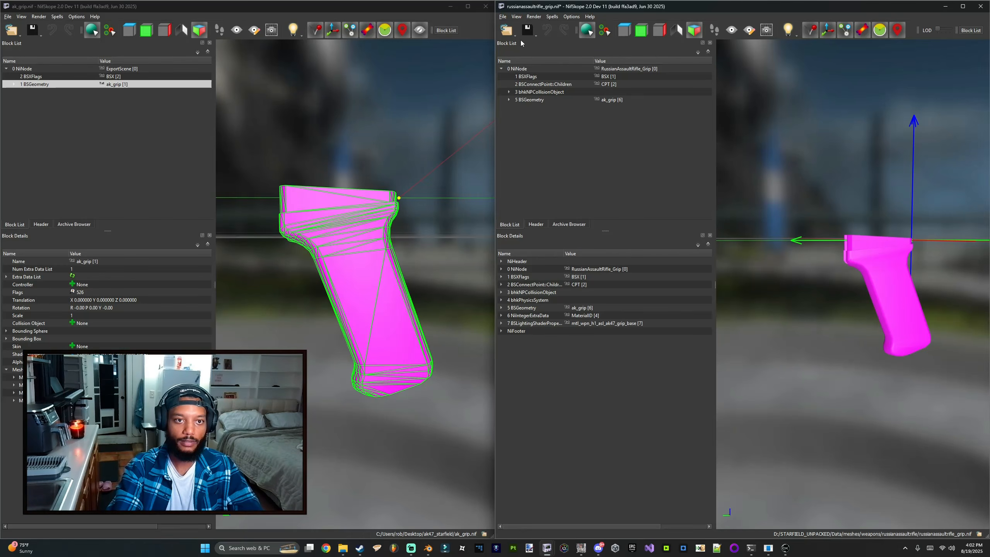
Step: Save the edited NIF as ak_grip.nif in the Starfield Data meshes weapons cod4_ak folder
left_click(537, 52)
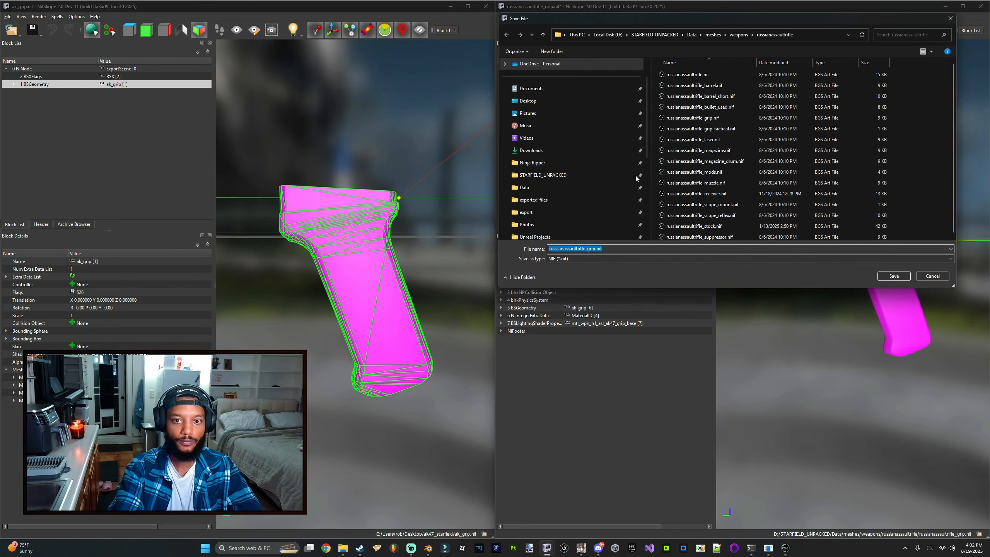
left_click(537, 187)
double_click(677, 151)
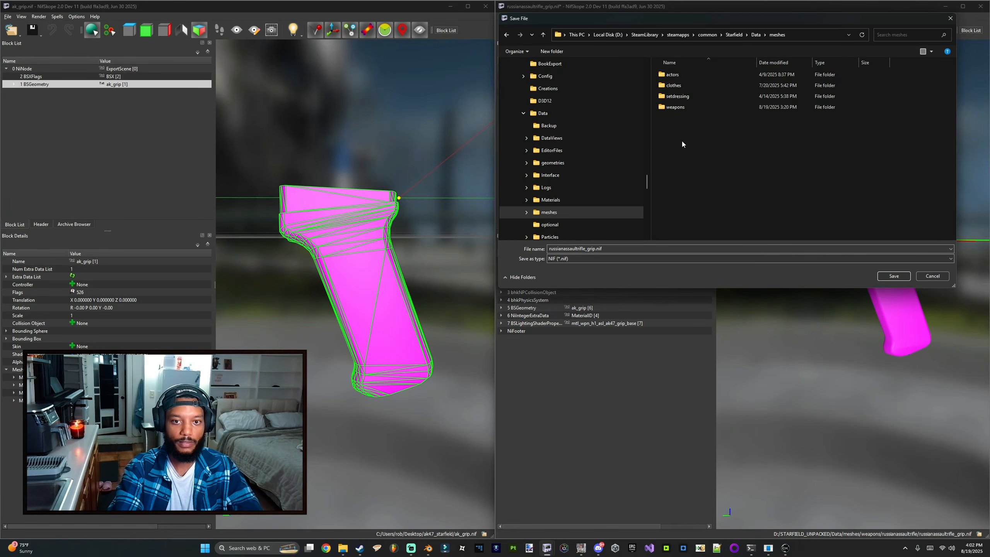
double_click(691, 106)
double_click(683, 86)
double_click(577, 249)
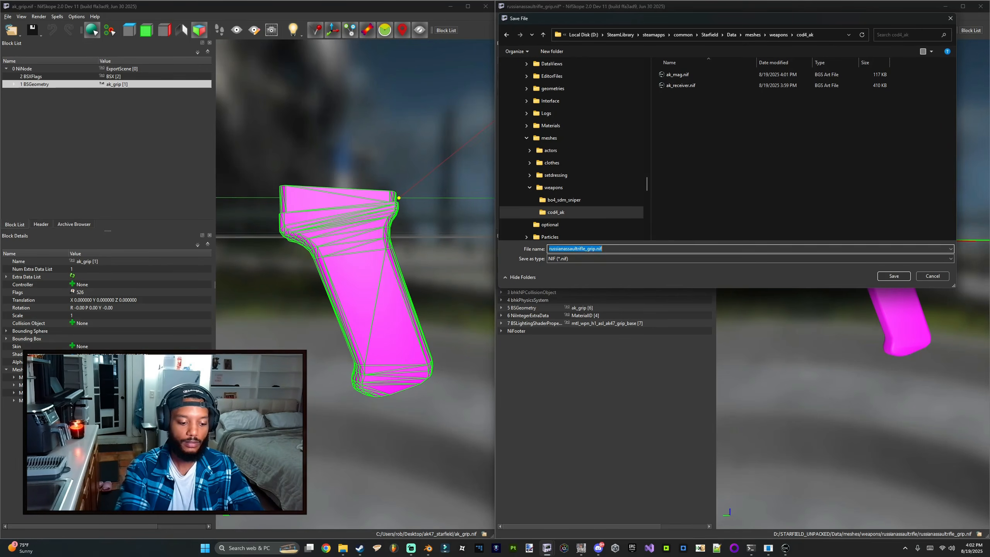
type("ak_grip")
key("Return")
key("Return")
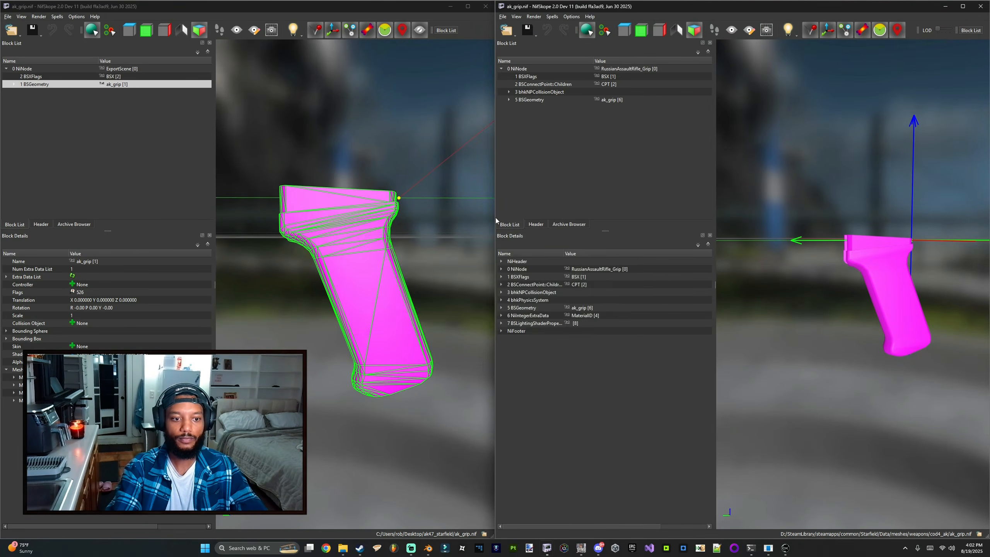
Step: Assign the material materials/weapons/cod4_ak/ak_grip.mat to the ak_grip geometry
right_click(574, 100)
mouse_move(592, 126)
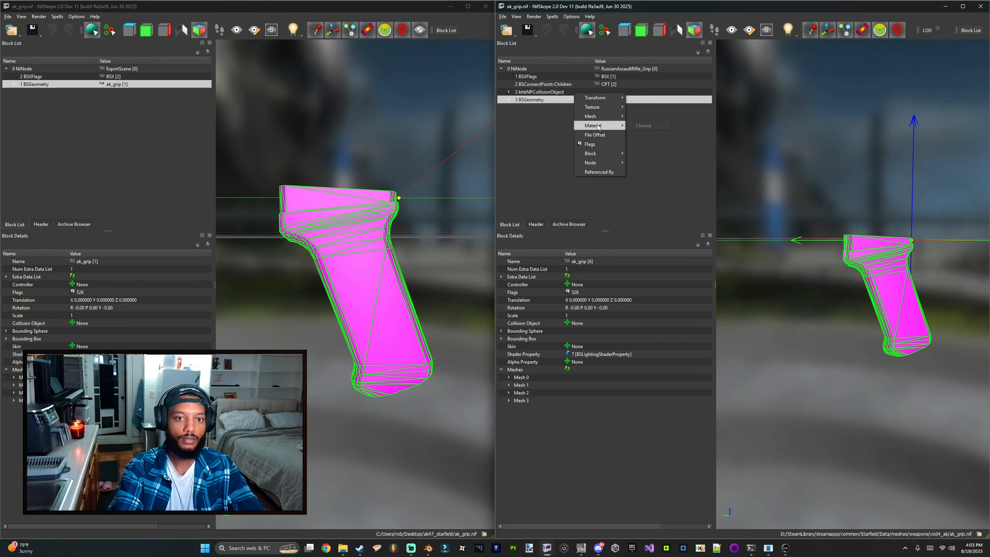
left_click(639, 126)
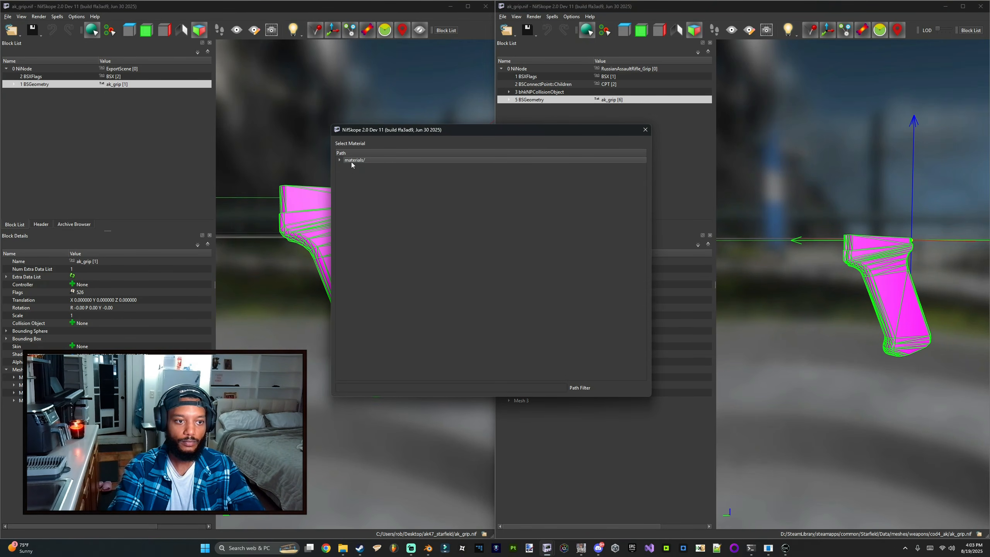
double_click(351, 161)
scroll(372, 308, "down", 5)
double_click(362, 278)
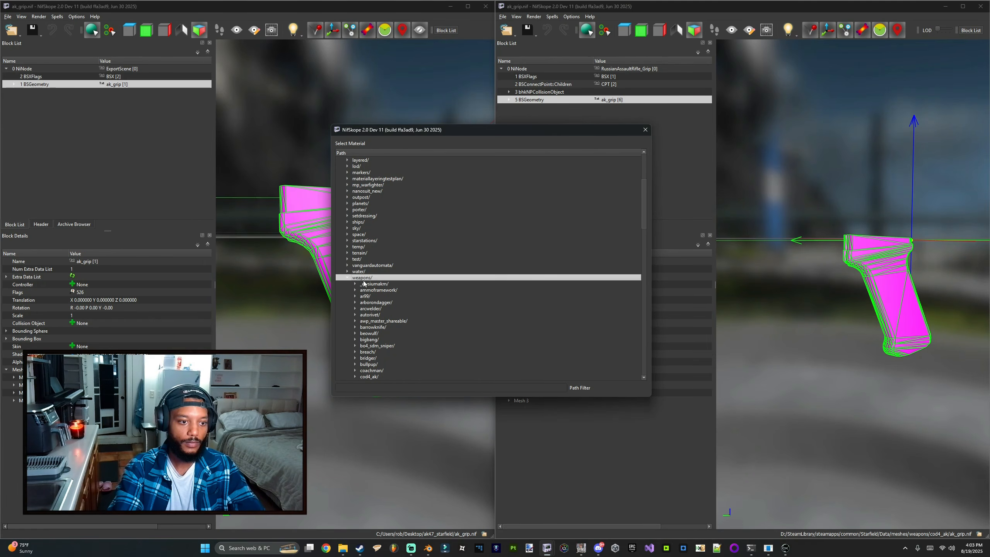
scroll(370, 288, "down", 4)
double_click(370, 303)
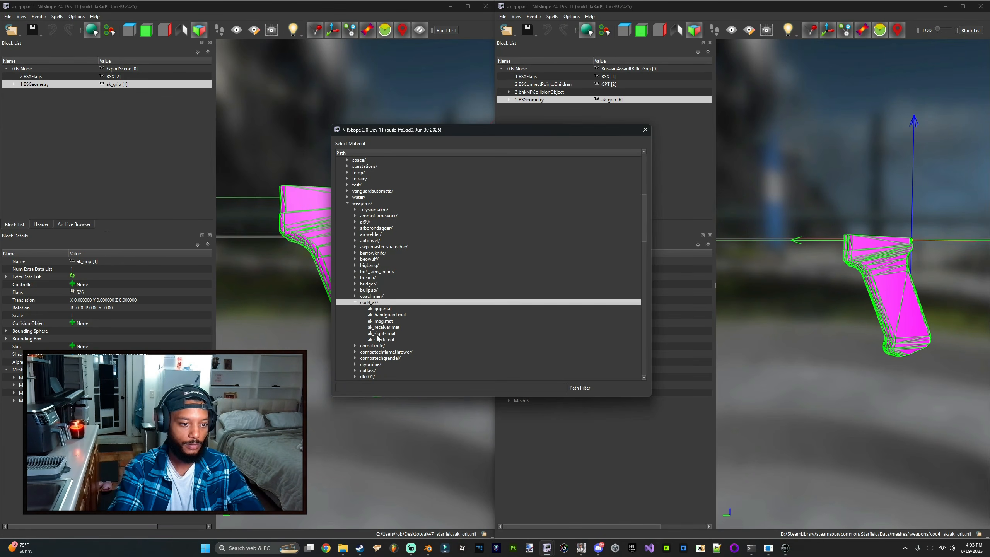
double_click(384, 309)
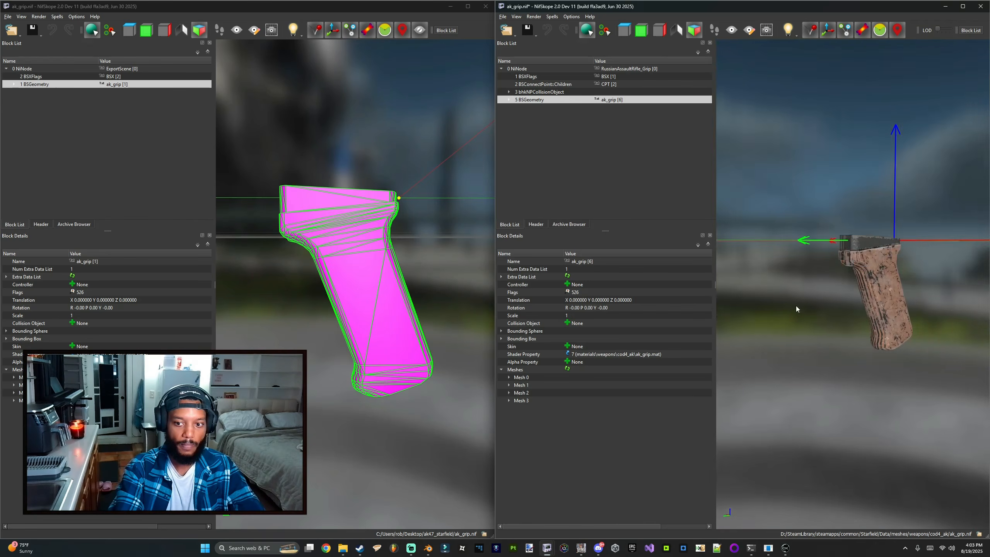
Step: Close the first NifSkope window and maximize the remaining one
left_click_drag(801, 304, 658, 231)
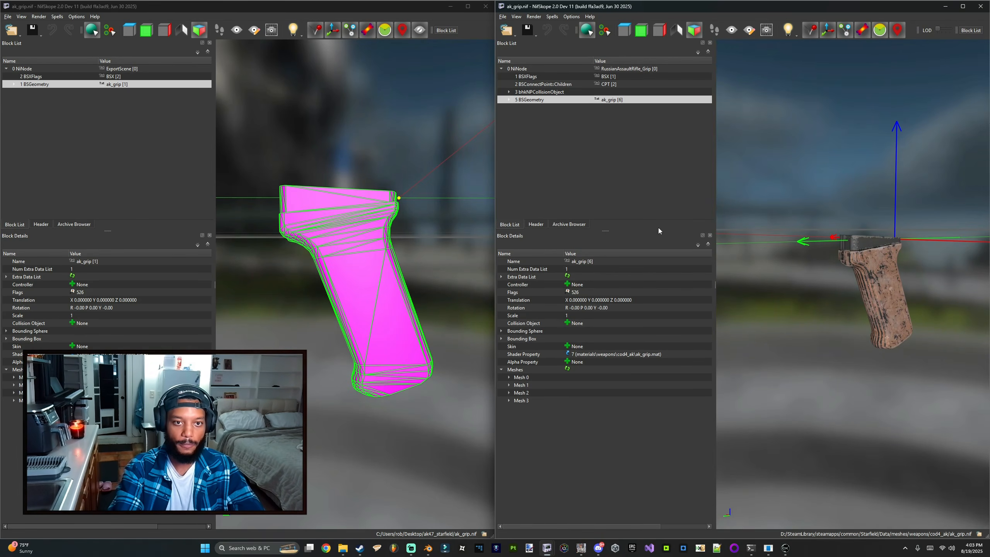
left_click(483, 11)
left_click_drag(524, 7, 405, 1)
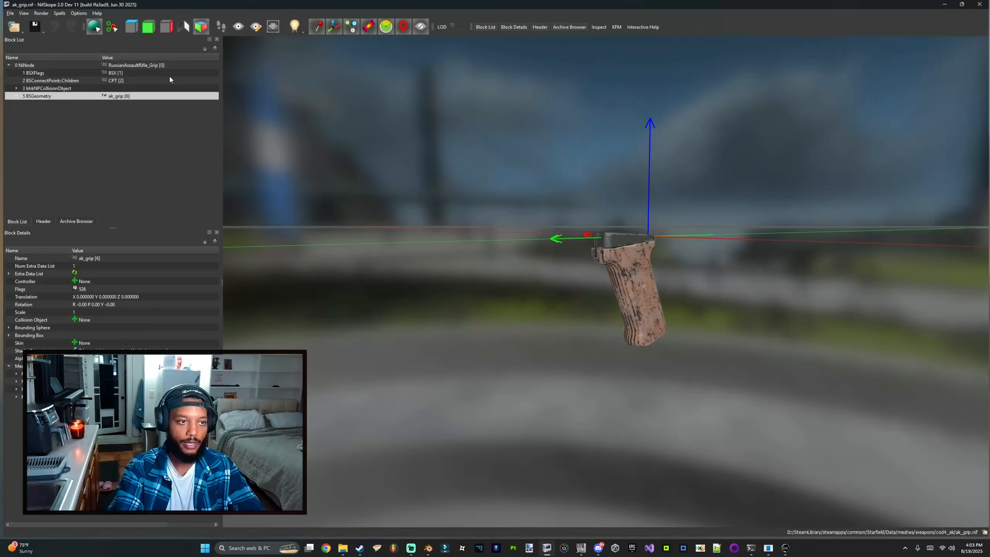
left_click(12, 31)
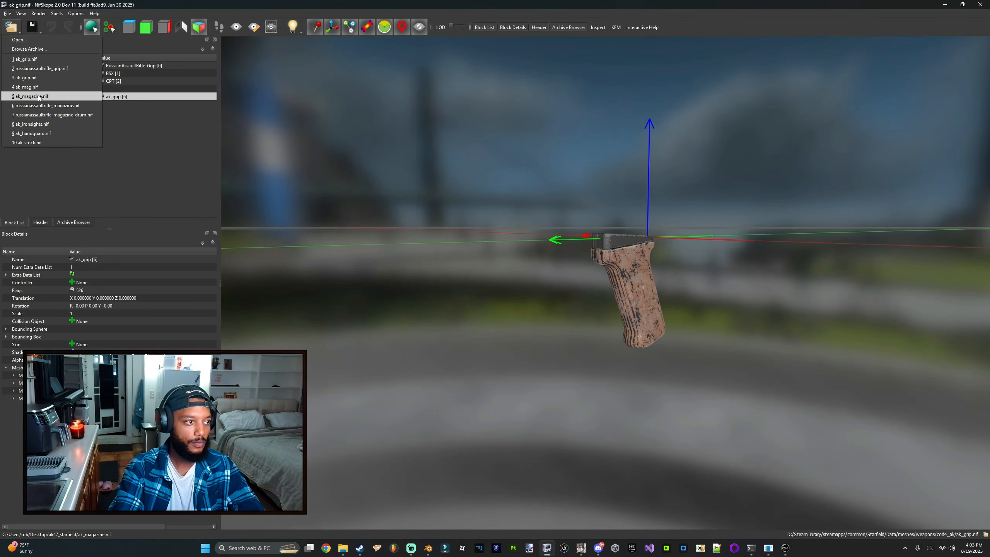
left_click(39, 97)
left_click(11, 31)
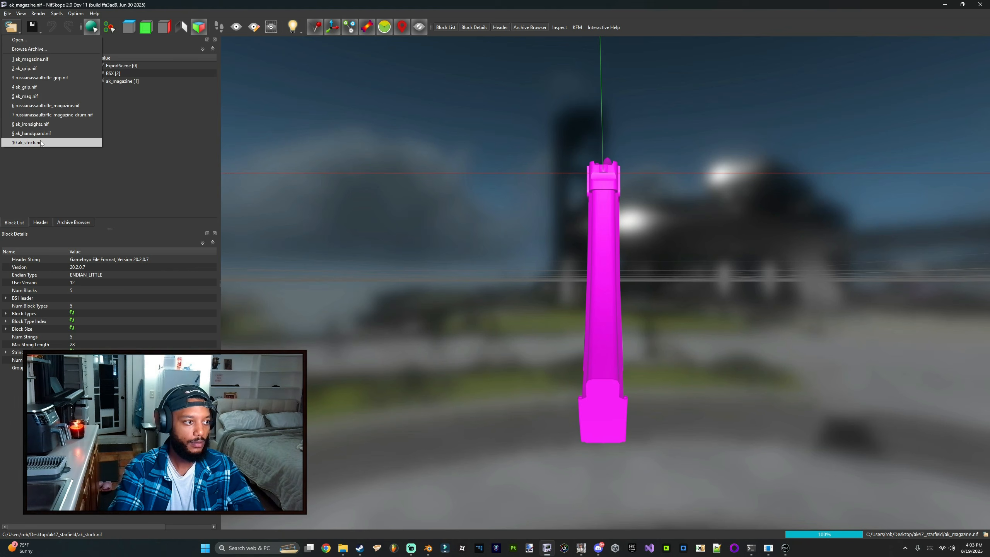
Step: Open ak_receiver.nif from the Starfield Data meshes weapons cod4_ak folder and inspect the assembled rifle
left_click(20, 40)
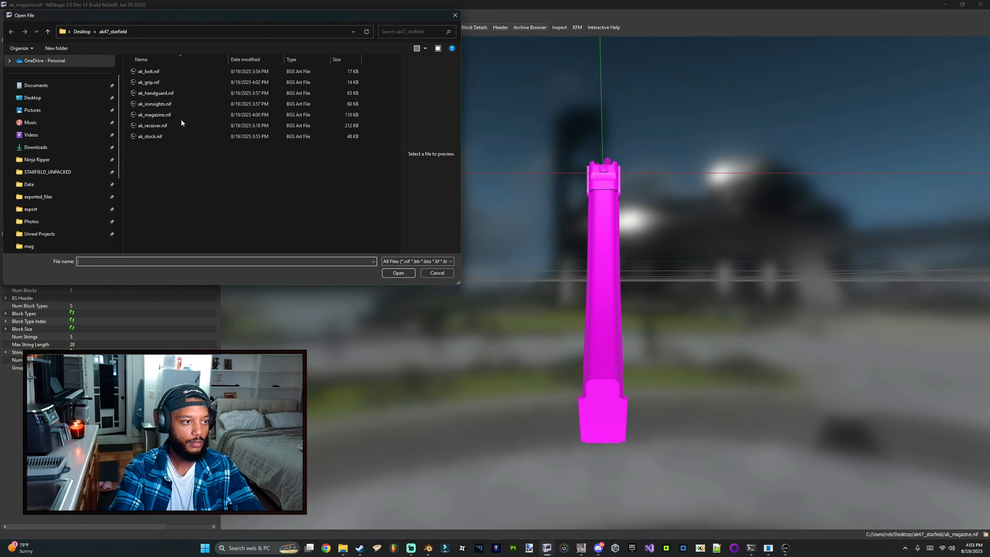
left_click(29, 184)
double_click(153, 147)
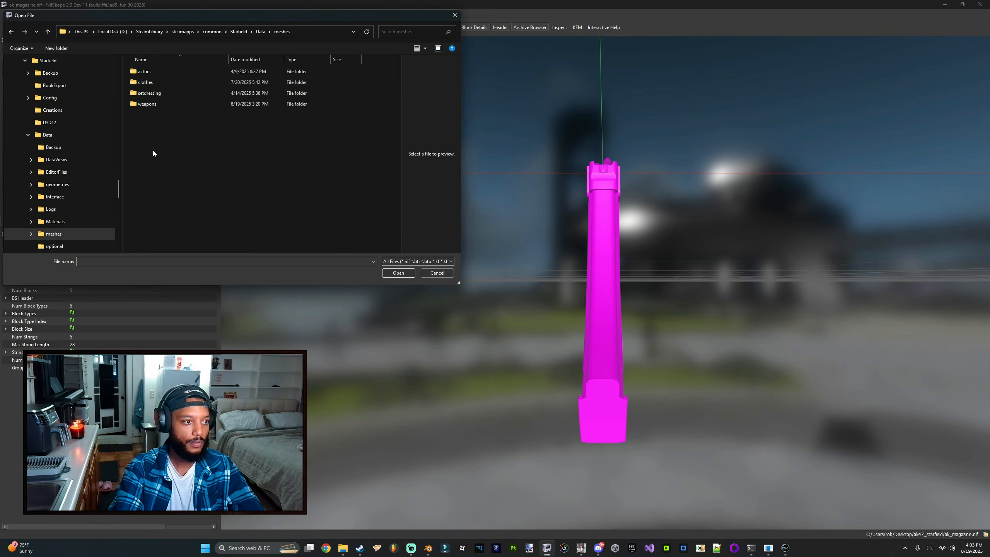
double_click(157, 104)
double_click(158, 83)
double_click(160, 93)
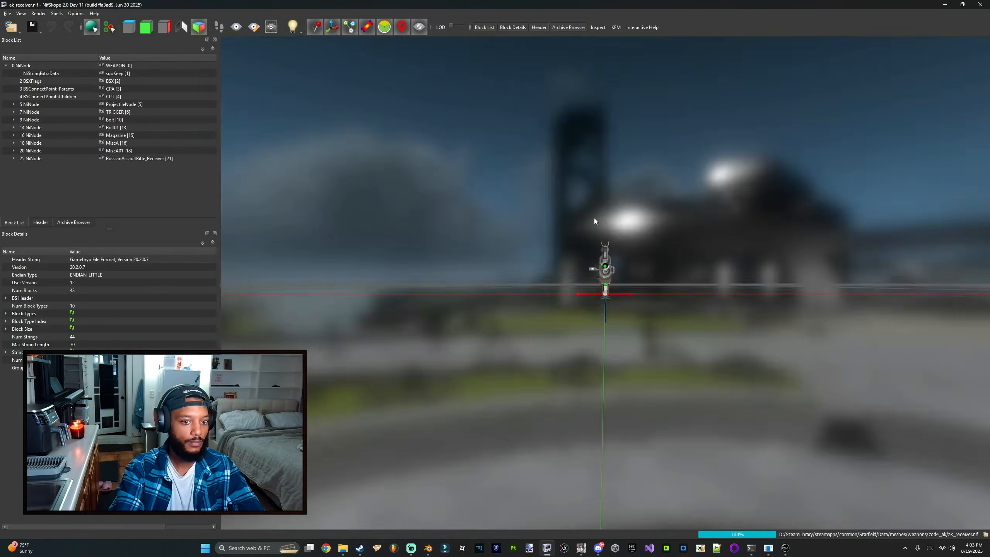
left_click_drag(594, 219, 530, 230)
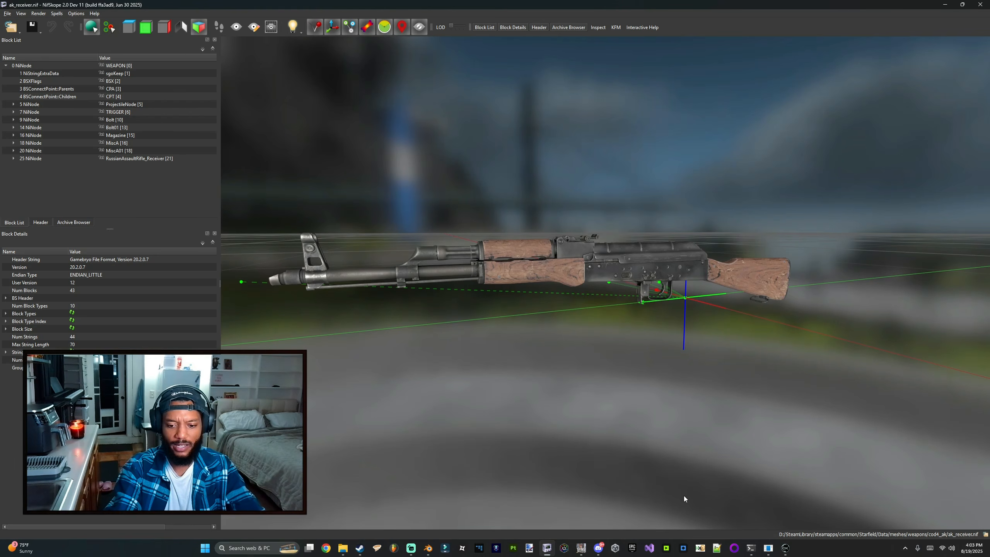
Step: Switch to the Creation Kit and close the Material Editor window
left_click(785, 547)
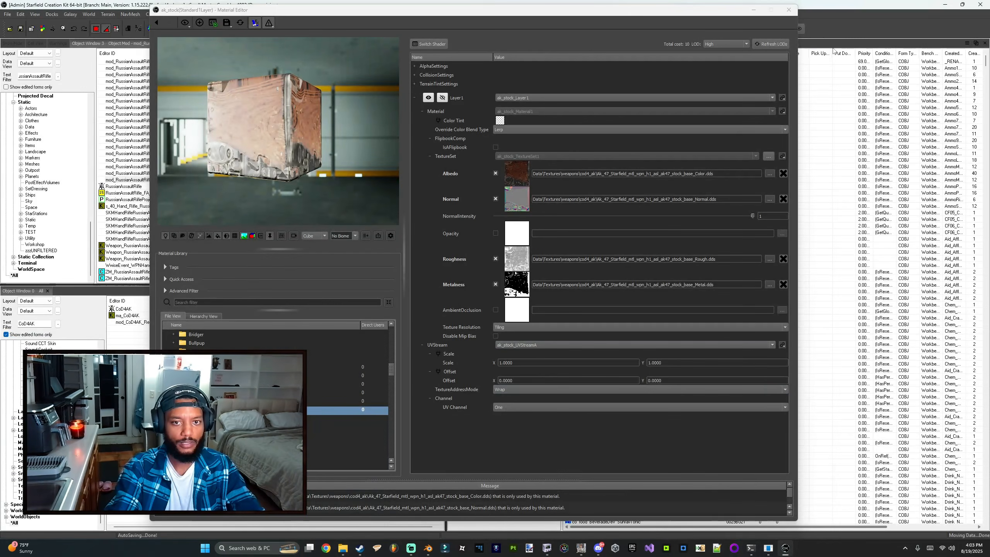
left_click(785, 12)
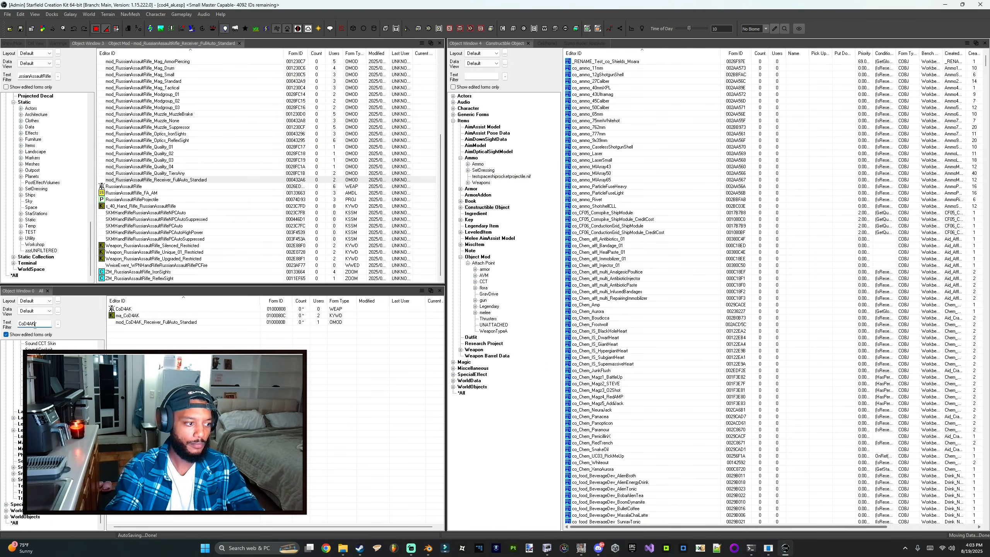
Step: Open the mod_RussianAssaultRifle_Mag_Standard object mod and set its ID to mod_CoD4AK_Mag_Standard
scroll(156, 152, "up", 1)
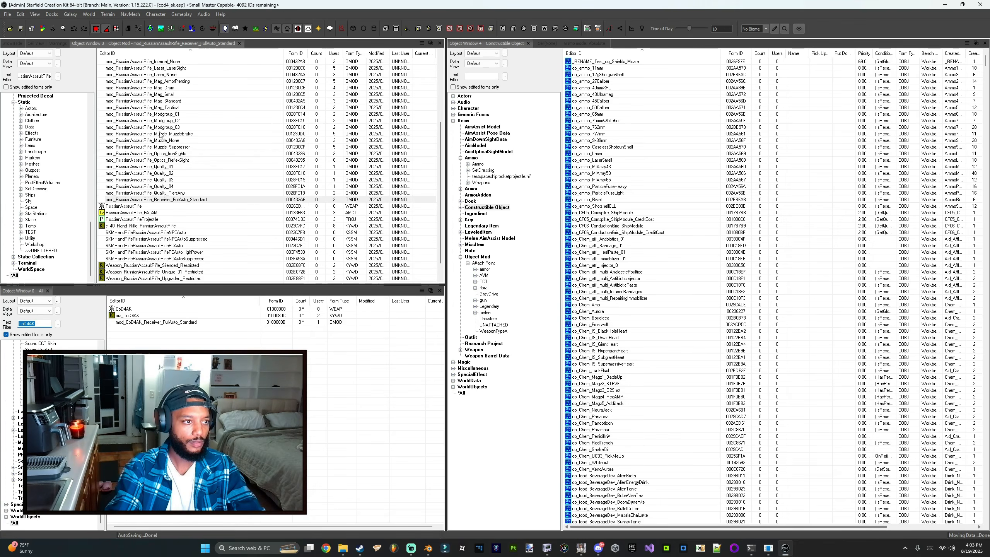
scroll(157, 141, "up", 2)
left_click(157, 128)
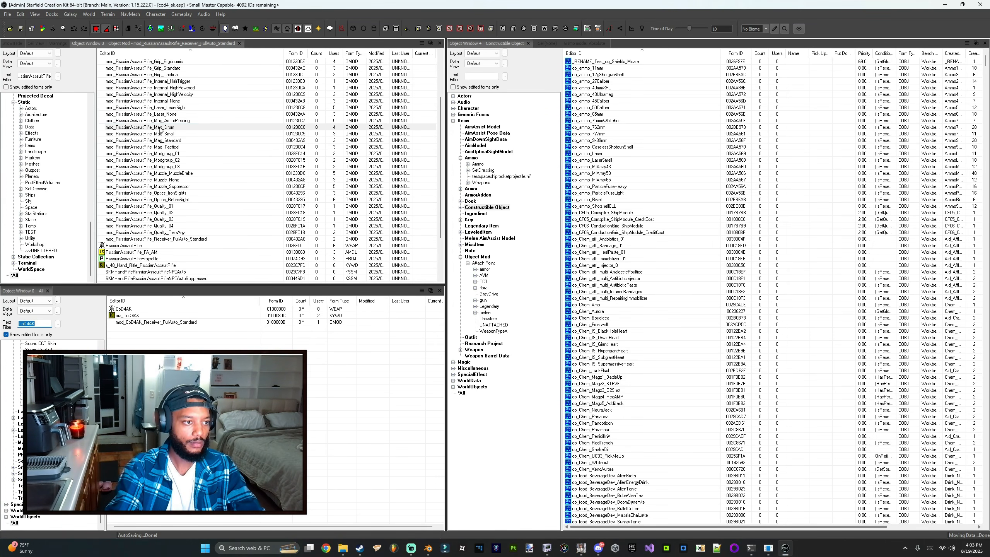
left_click(157, 140)
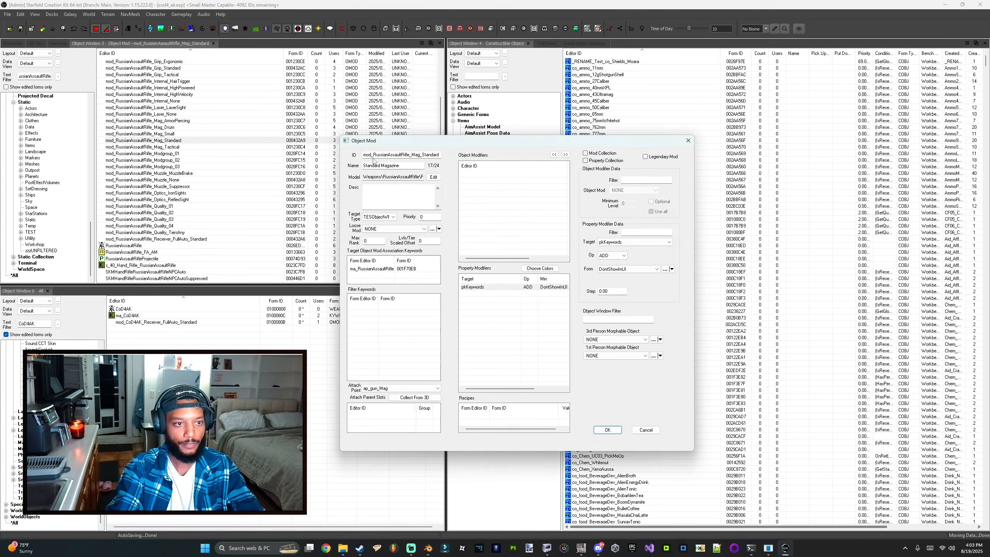
type("CoD4AK")
Step: Set the object mod's model to Weapons\CoD4_AK\ak_mag.nif
left_click(433, 177)
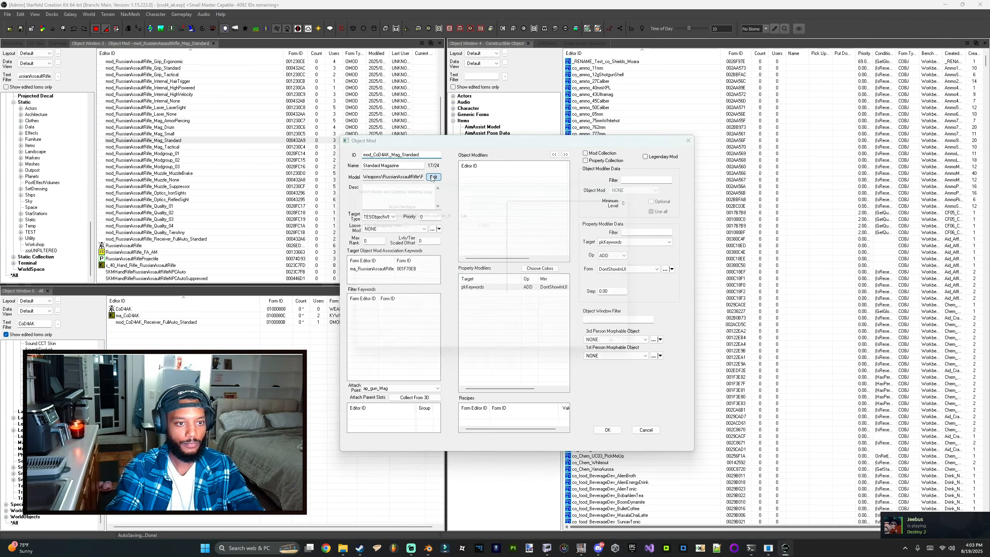
left_click(464, 210)
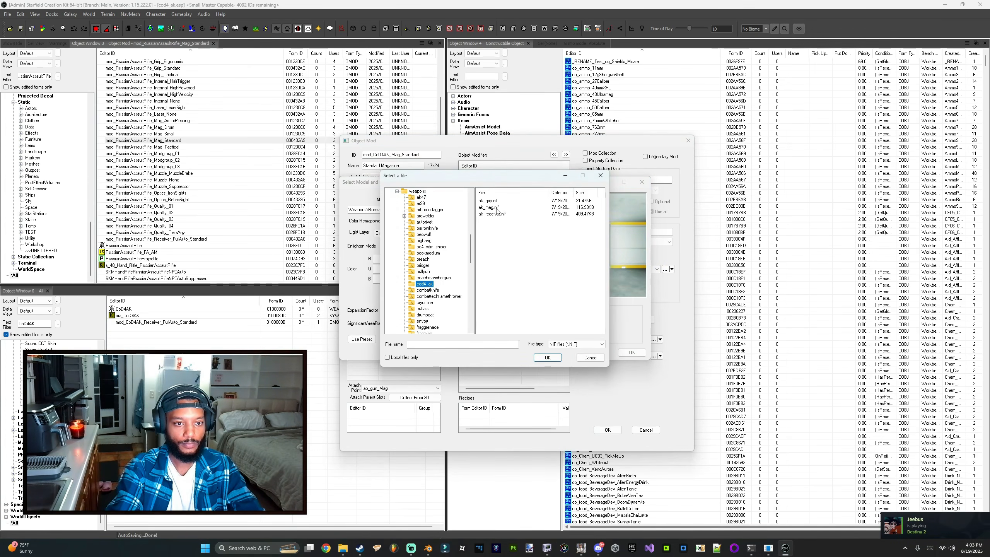
double_click(491, 207)
left_click(631, 353)
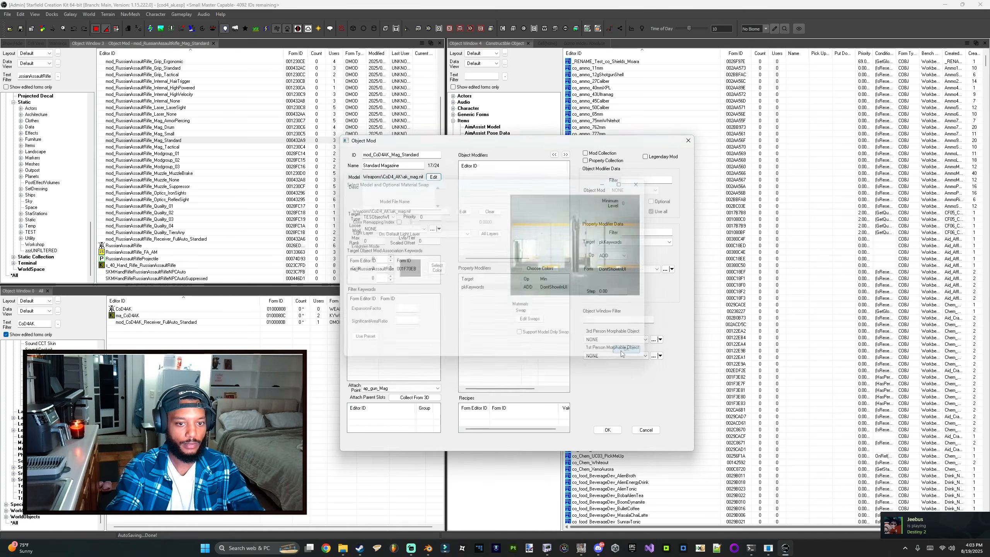
left_click(370, 268)
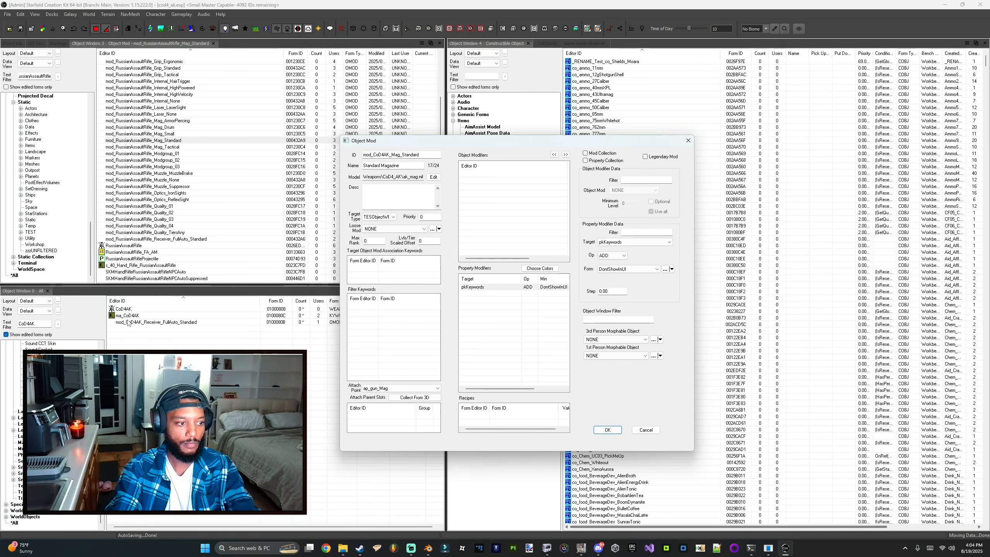
Step: Add the ma_CoD4AK keyword to the magazine mod's target object mod association keywords and confirm the dialog
left_click_drag(127, 315, 395, 270)
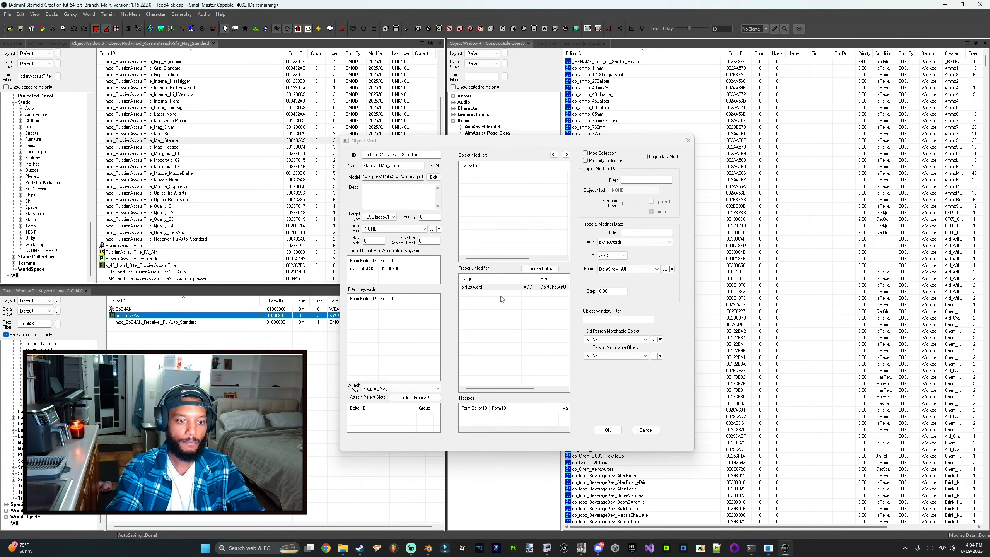
left_click(607, 429)
left_click(511, 310)
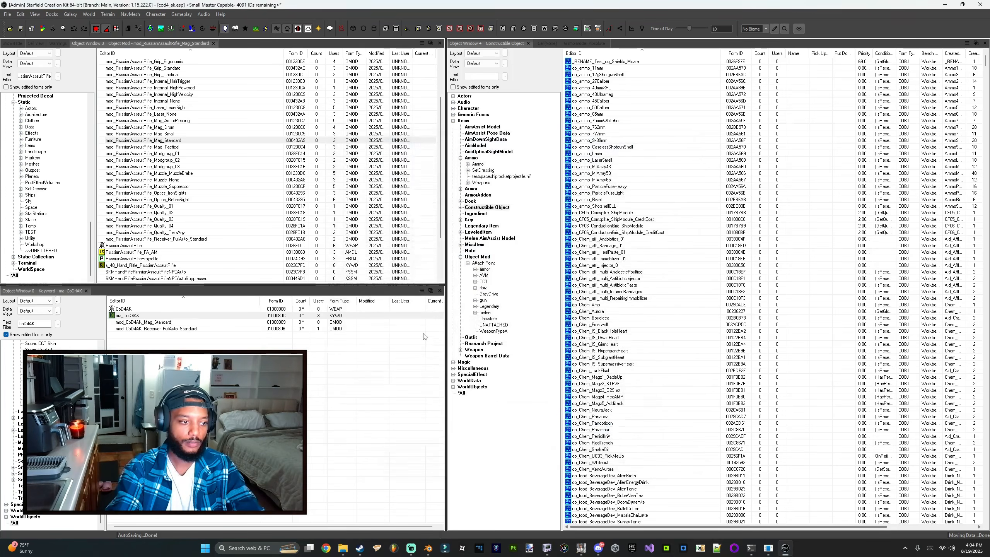
Step: Open the standard grip object mod, set its ID to mod_CoD4AK_Grip_Standard and its model to Weapons\CoD4_AK\ak_grip.nif
left_click(132, 309)
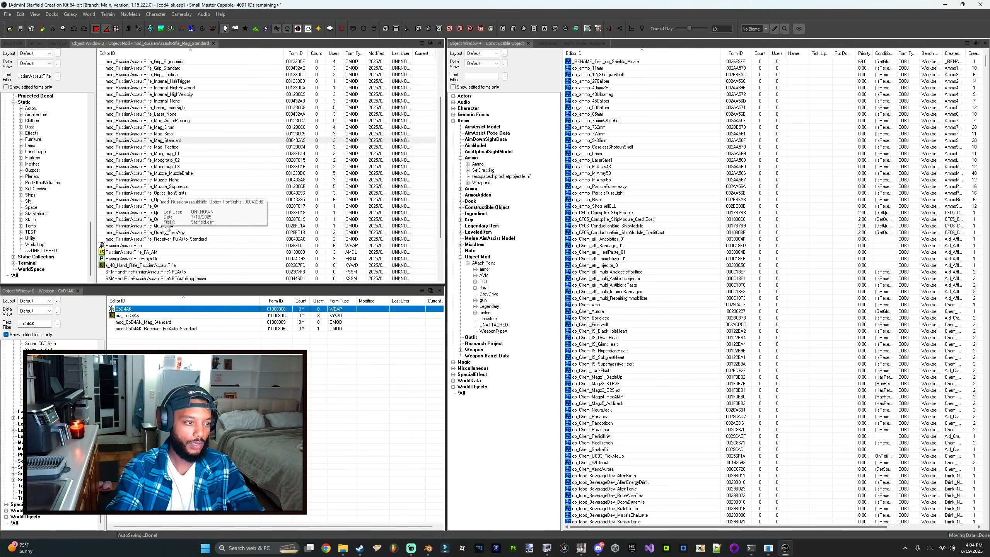
scroll(162, 117, "up", 2)
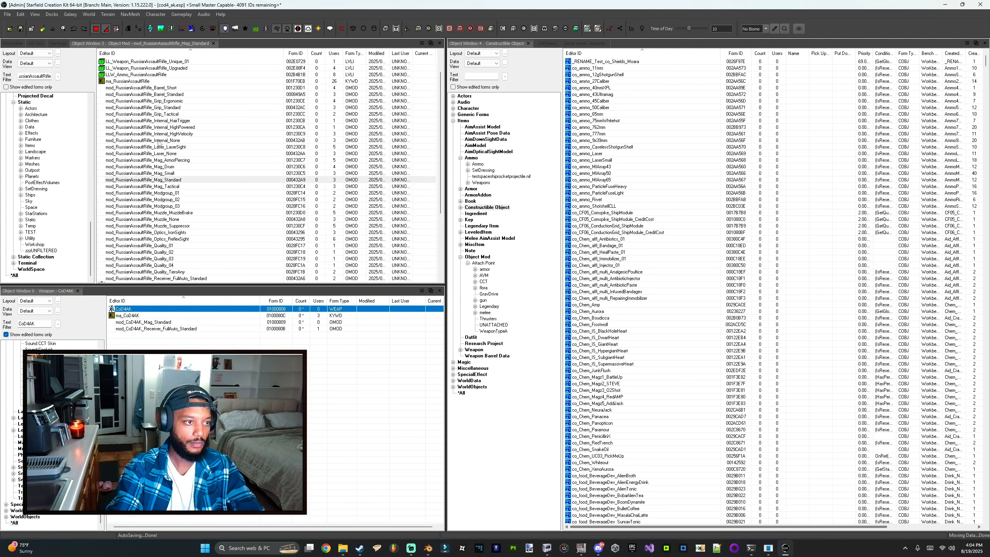
left_click(155, 107)
double_click(166, 109)
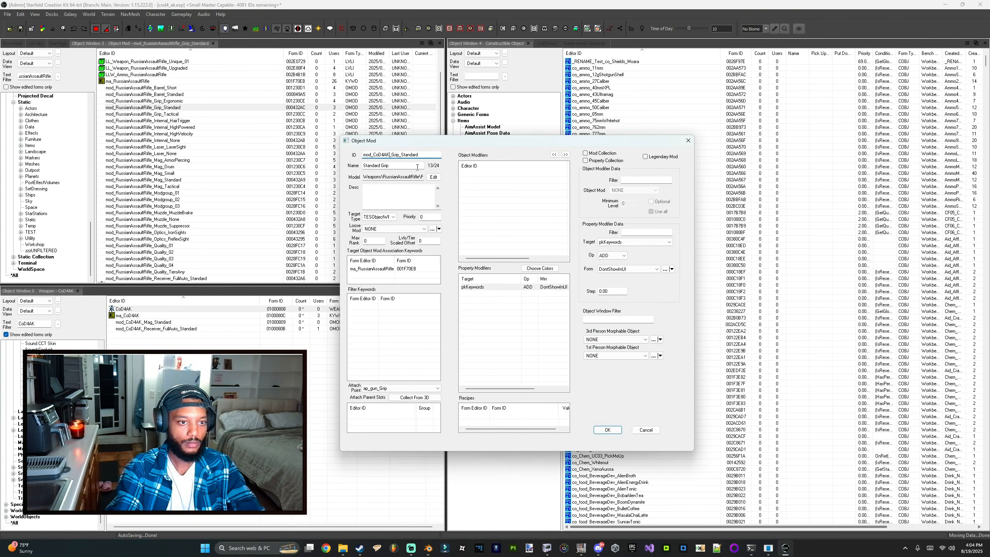
left_click(433, 177)
left_click(465, 210)
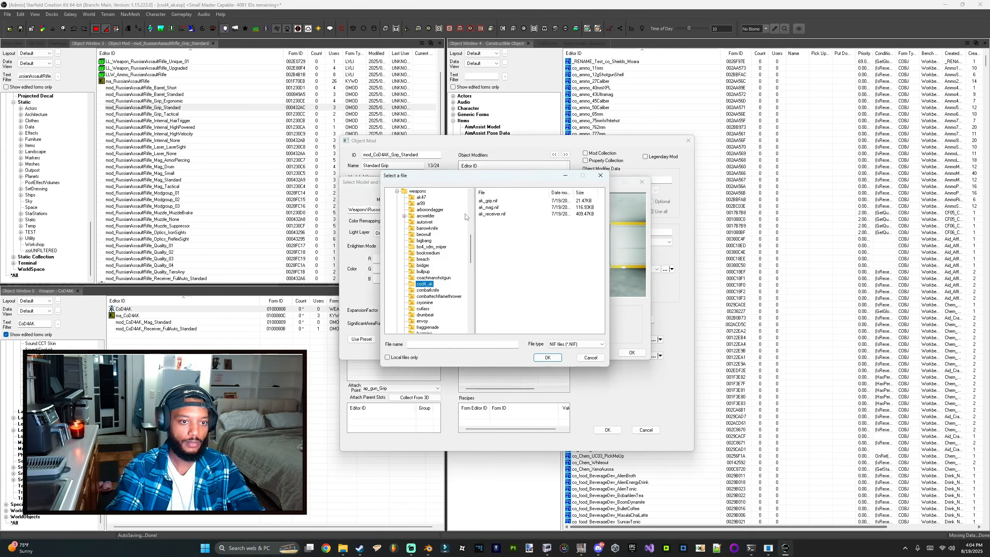
double_click(499, 201)
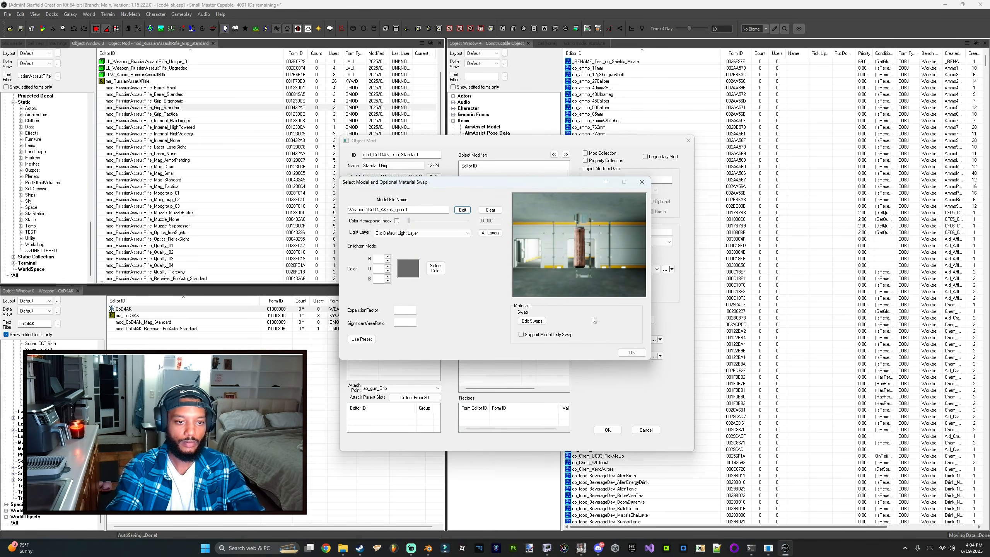
left_click(631, 352)
Step: Replace the grip mod's ma_RussianAssaultRifle target keyword with ma_CoD4AK and confirm the object mod
left_click(375, 269)
key("Delete")
left_click_drag(128, 315, 137, 317)
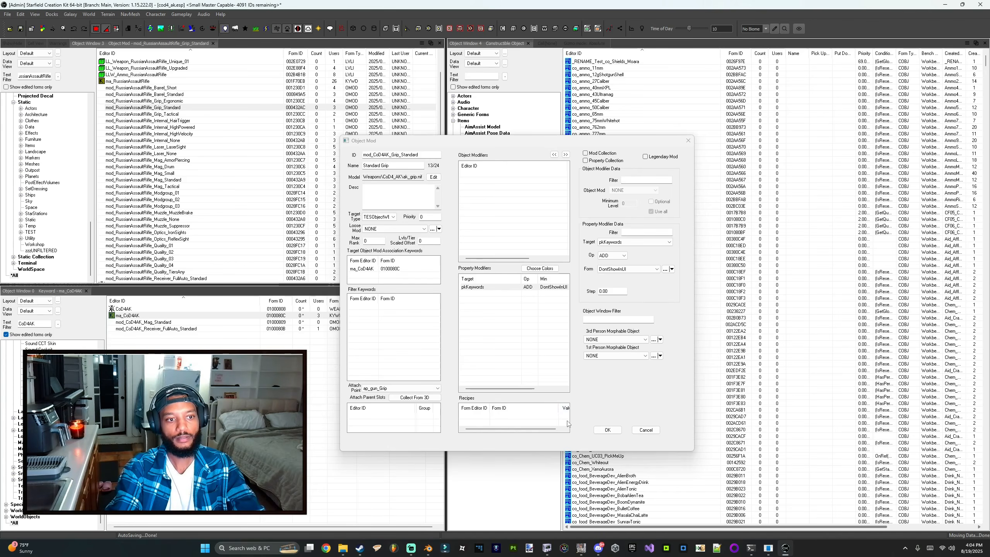
left_click(610, 431)
left_click(520, 307)
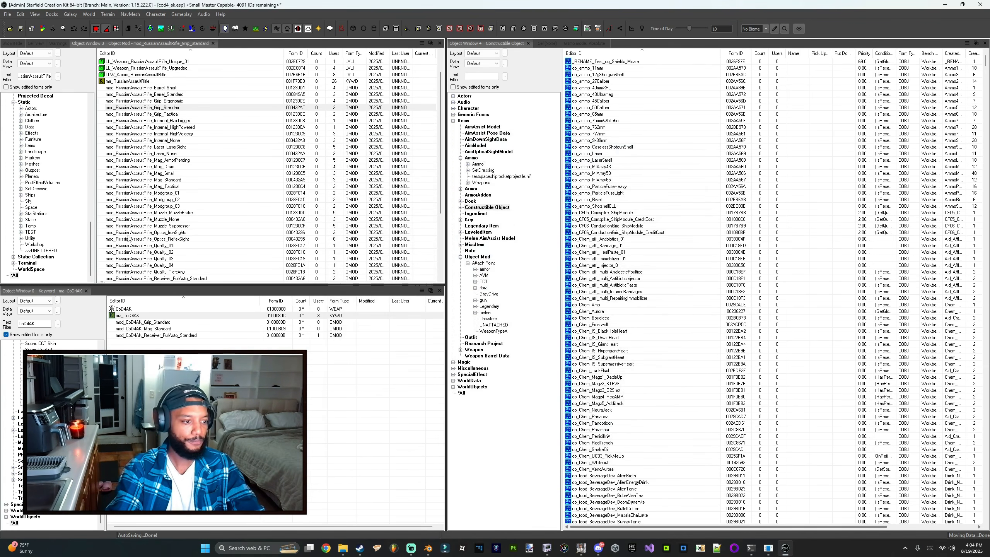
Step: Open the CoD4AK weapon's mods and add mod_CoD4AK_Grip_Standard as an object modifier with Optional and Use All enabled
double_click(124, 308)
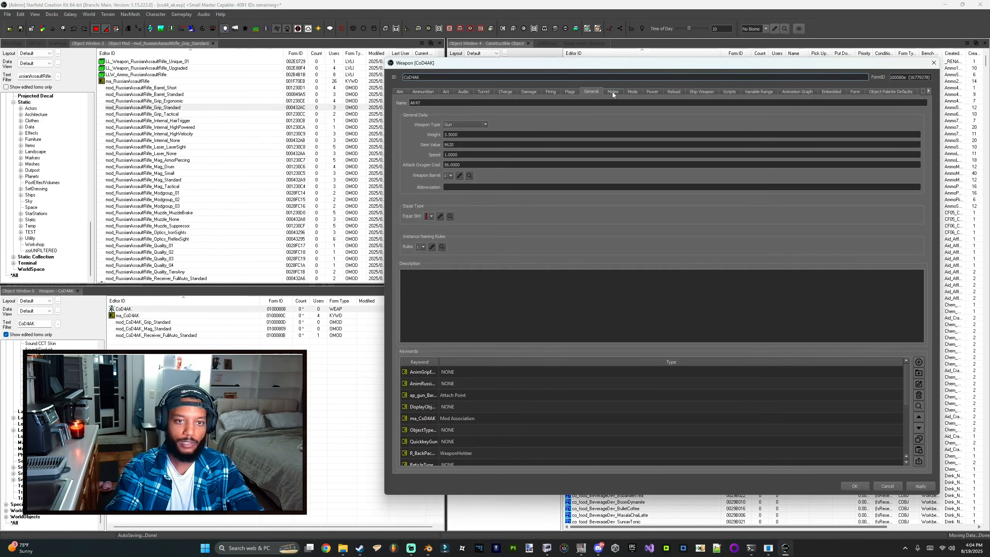
left_click(631, 92)
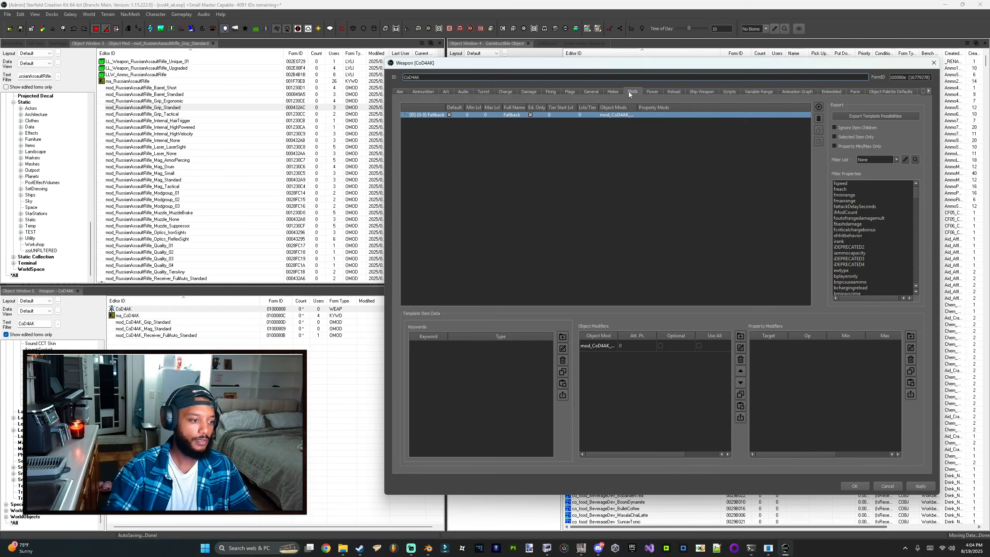
left_click_drag(149, 322, 620, 359)
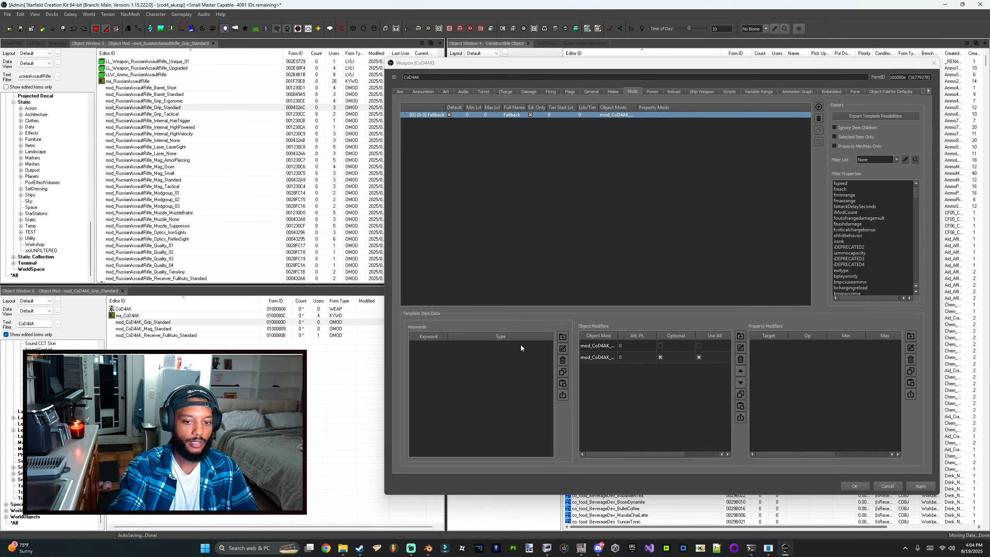
left_click(659, 357)
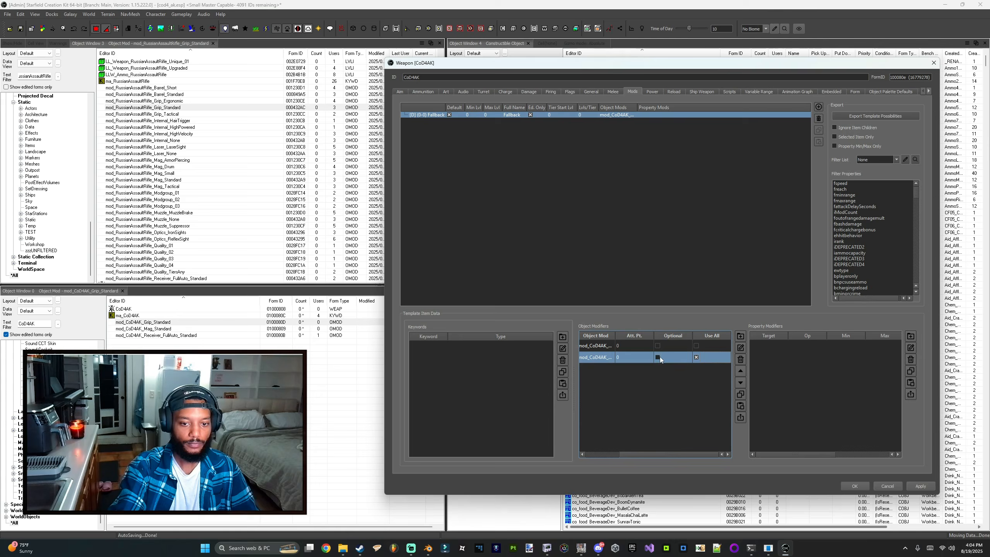
left_click(696, 358)
Step: Add mod_CoD4AK_Mag_Standard to the weapon's object modifiers and save the weapon
left_click_drag(167, 329, 328, 338)
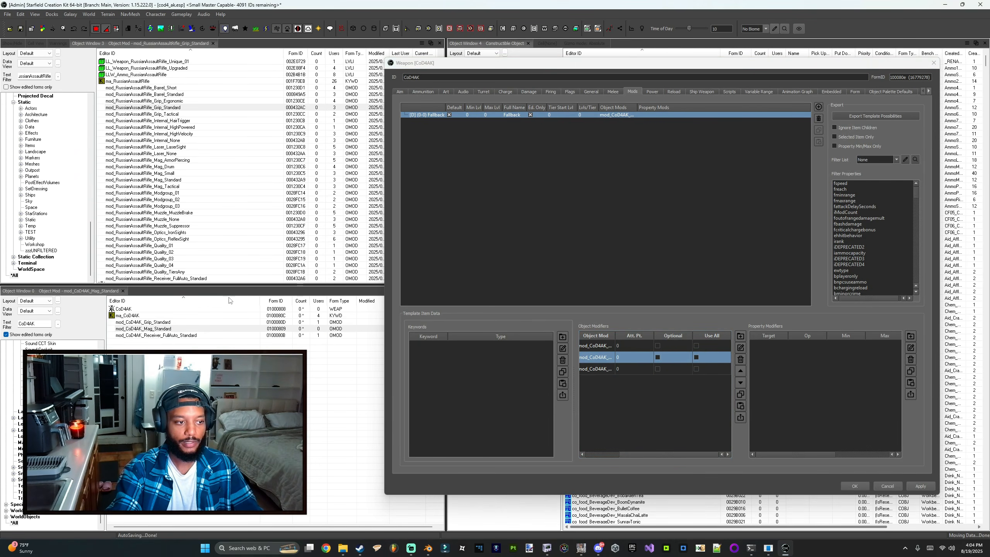
scroll(151, 227, "down", 2)
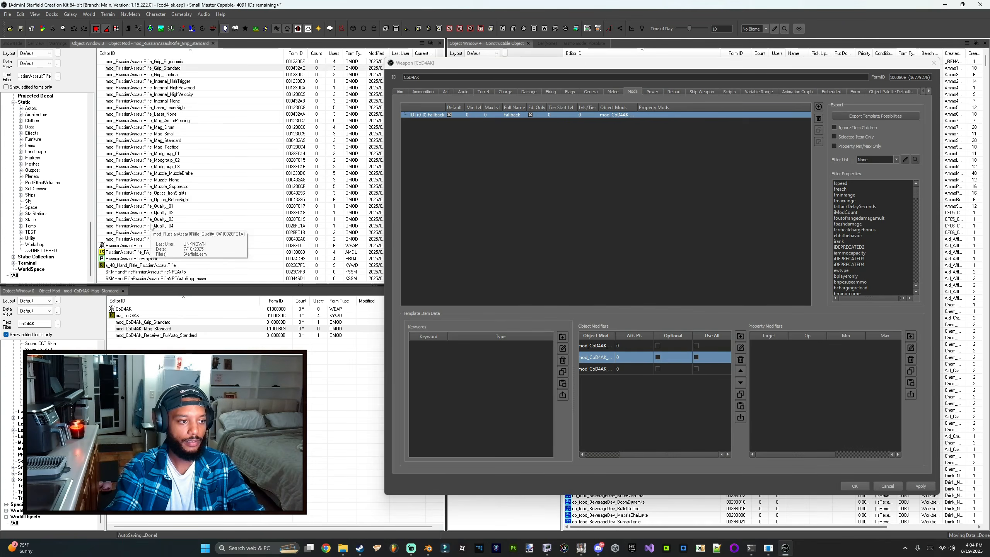
left_click(172, 219)
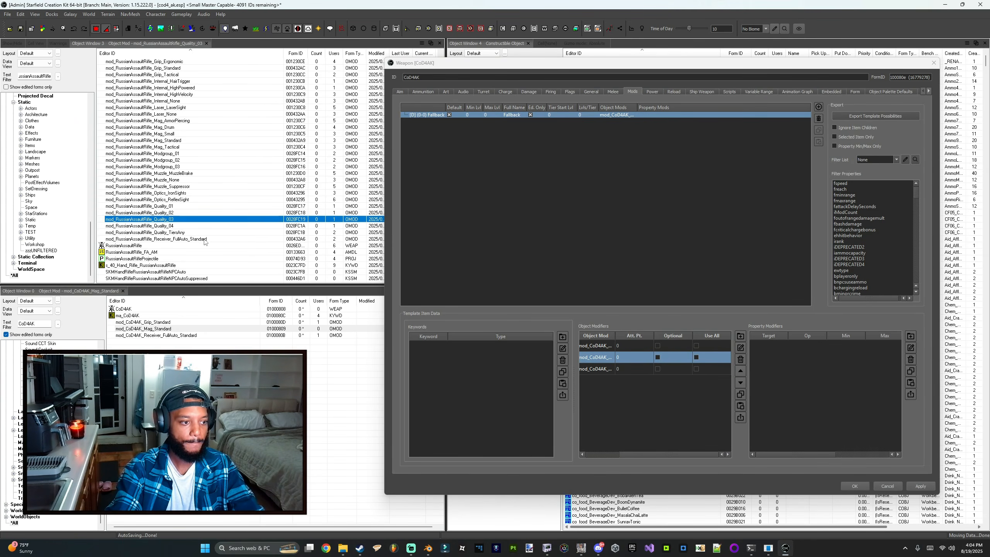
scroll(164, 257, "up", 1)
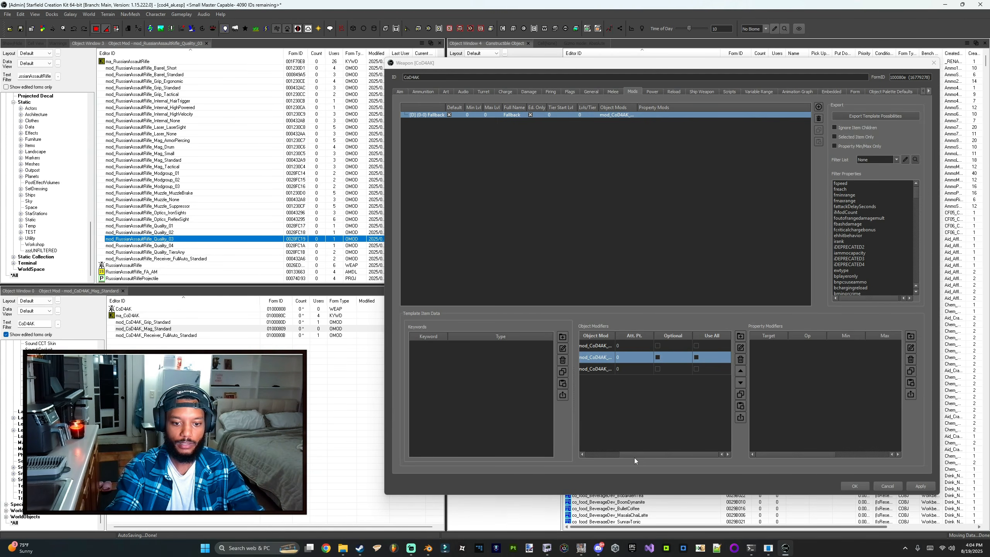
left_click(621, 454)
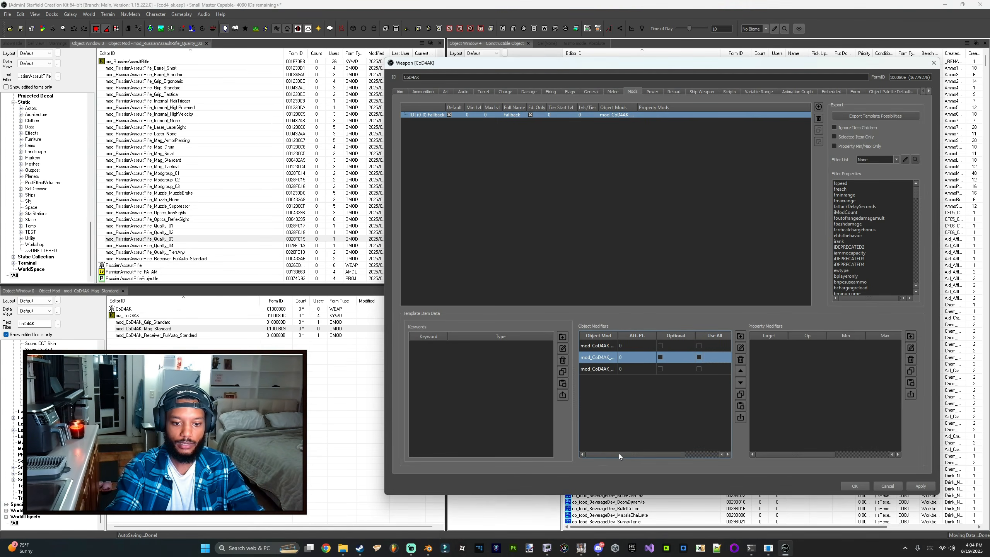
left_click(854, 486)
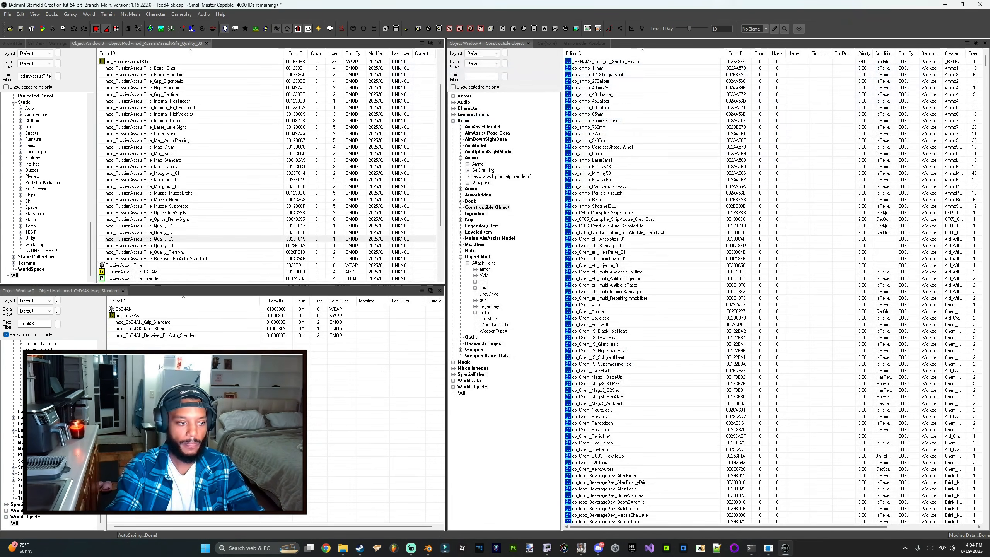
Step: Preview the CoD4AK weapon and orbit around the assembled rifle to inspect it
right_click(132, 312)
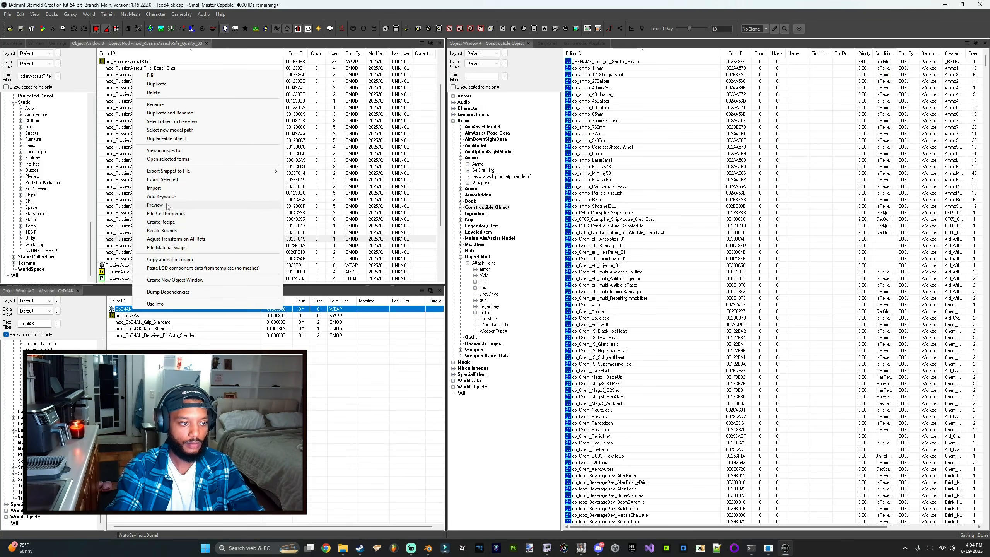
left_click(168, 207)
scroll(425, 223, "up", 10)
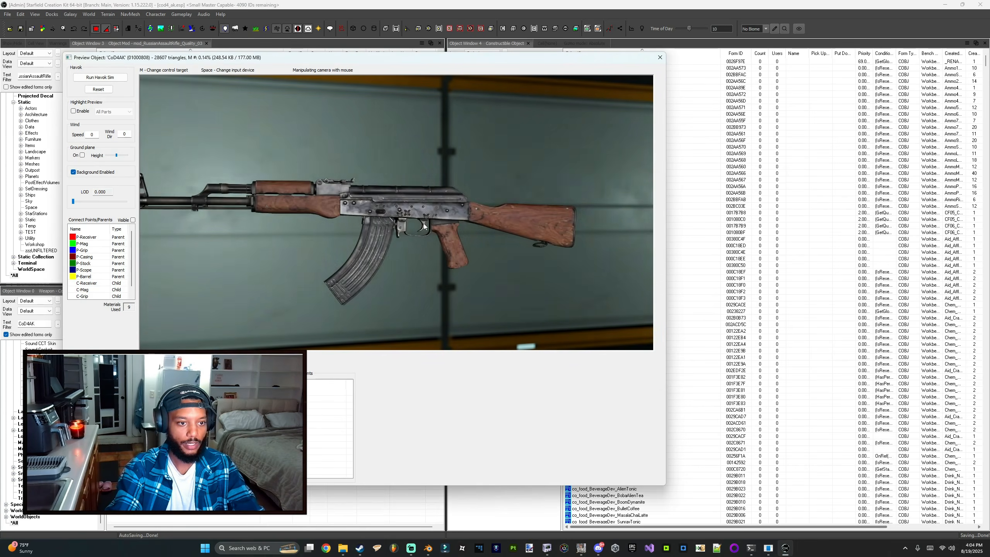
left_click_drag(427, 227, 471, 265)
left_click_drag(401, 340, 394, 297)
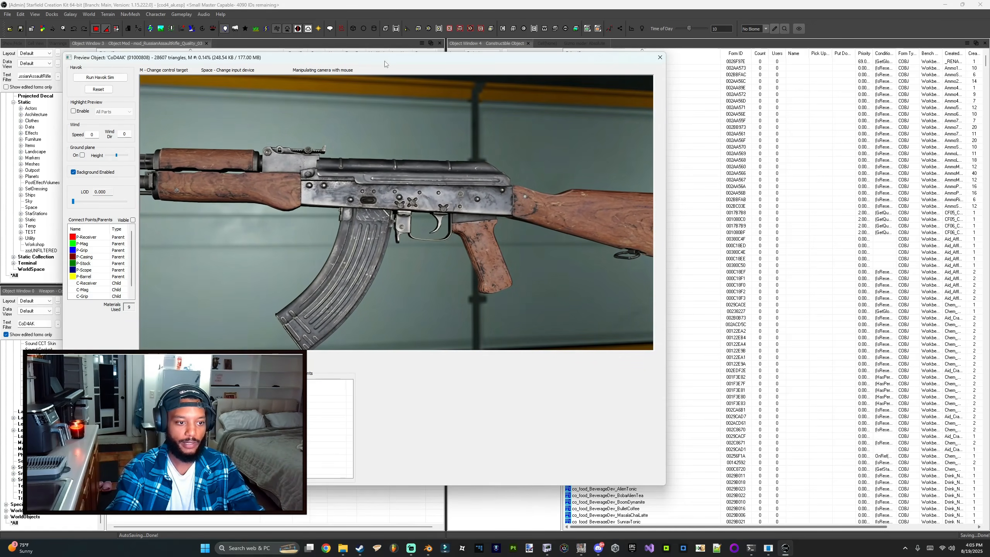
left_click_drag(461, 326, 442, 242)
Step: Launch Call of Duty: Modern Warfare Remastered Multiplayer from Steam, keeping the local save in the cloud conflict
right_click(359, 548)
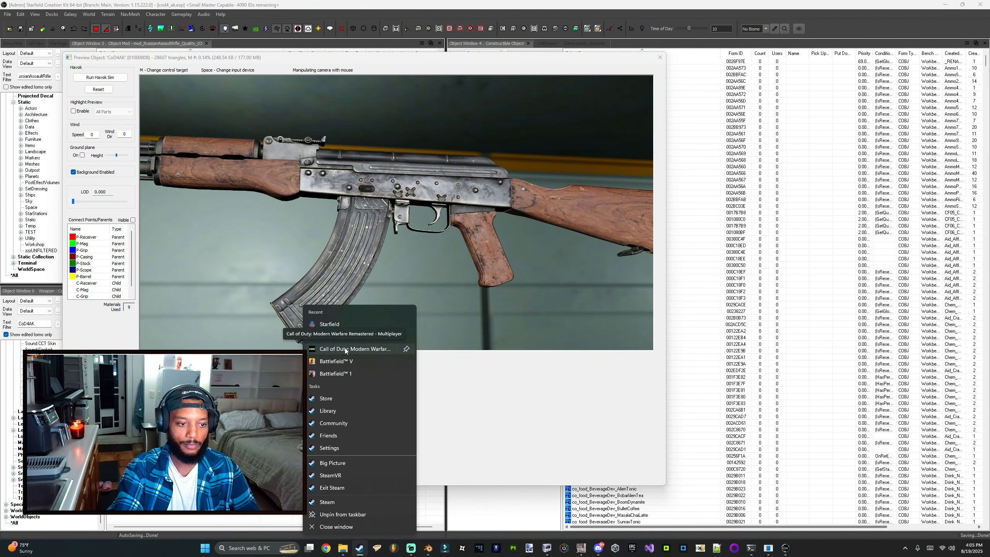
left_click(345, 350)
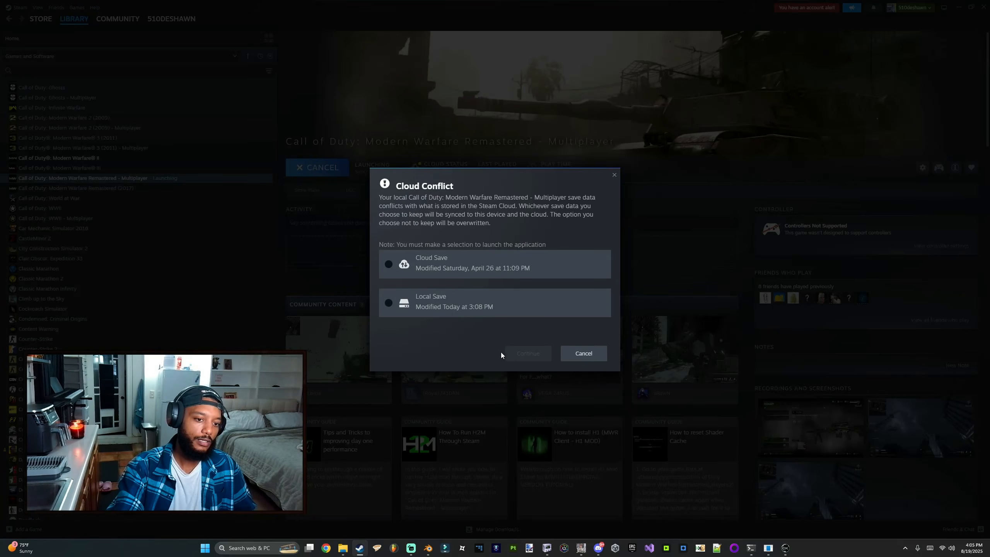
left_click(514, 306)
left_click(530, 359)
left_click(957, 6)
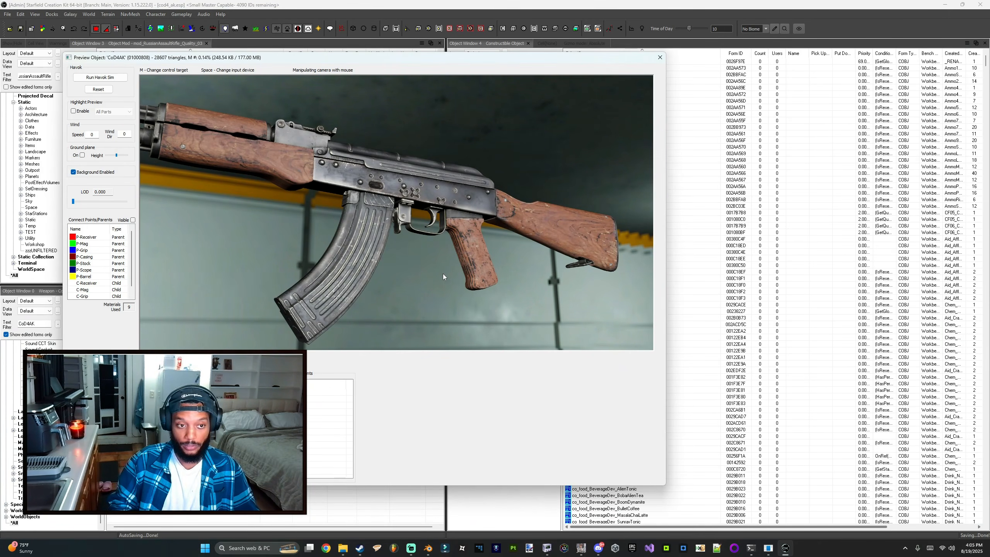
Step: Switch to the game window and decline the gamepad control scheme
left_click_drag(444, 268, 413, 236)
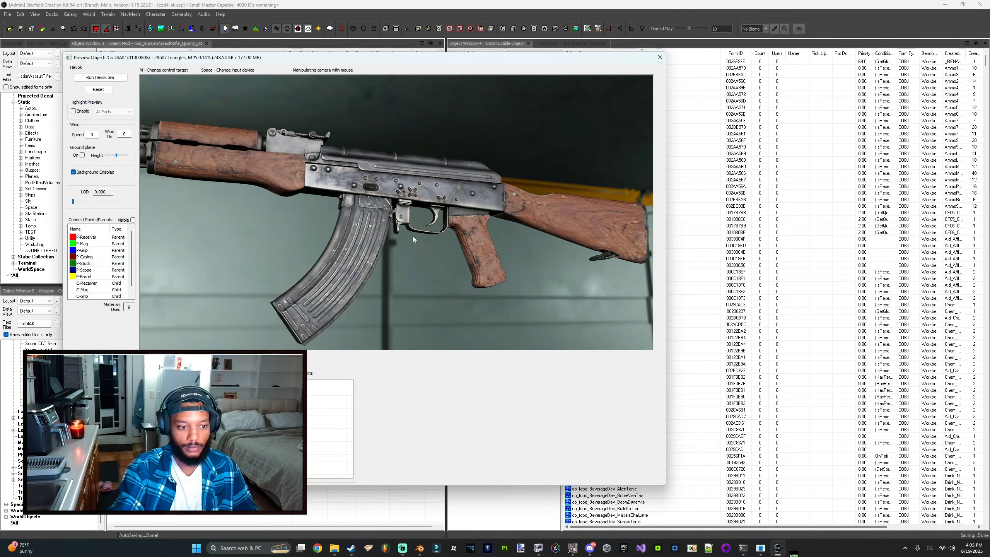
mouse_move(795, 546)
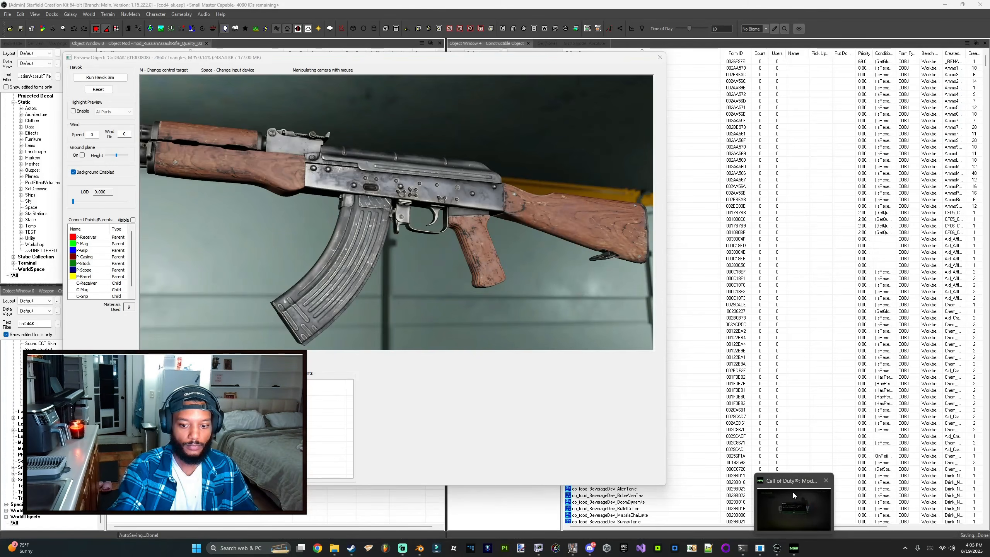
left_click(792, 493)
left_click(540, 303)
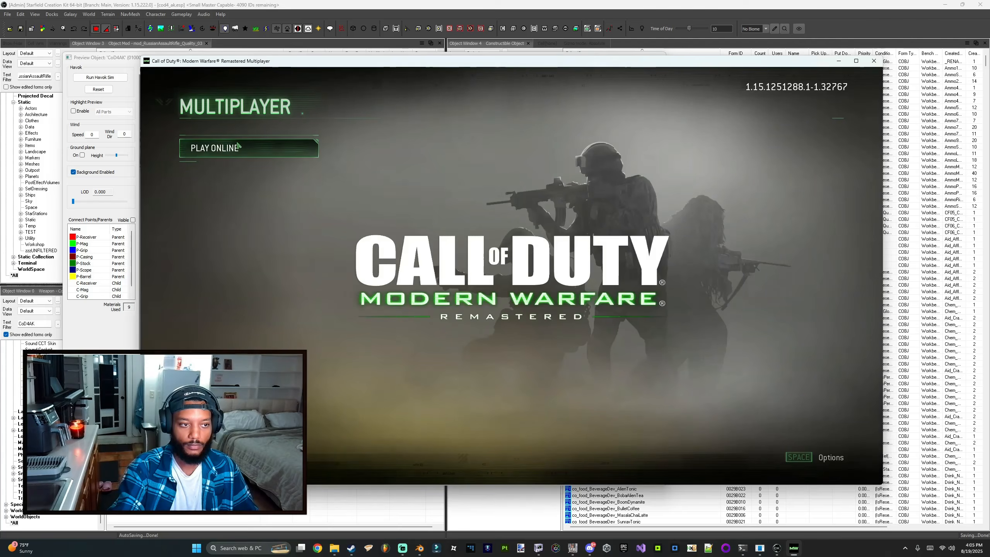
Step: Enter the Play Online menu and close the material editor window that pops up
left_click(236, 155)
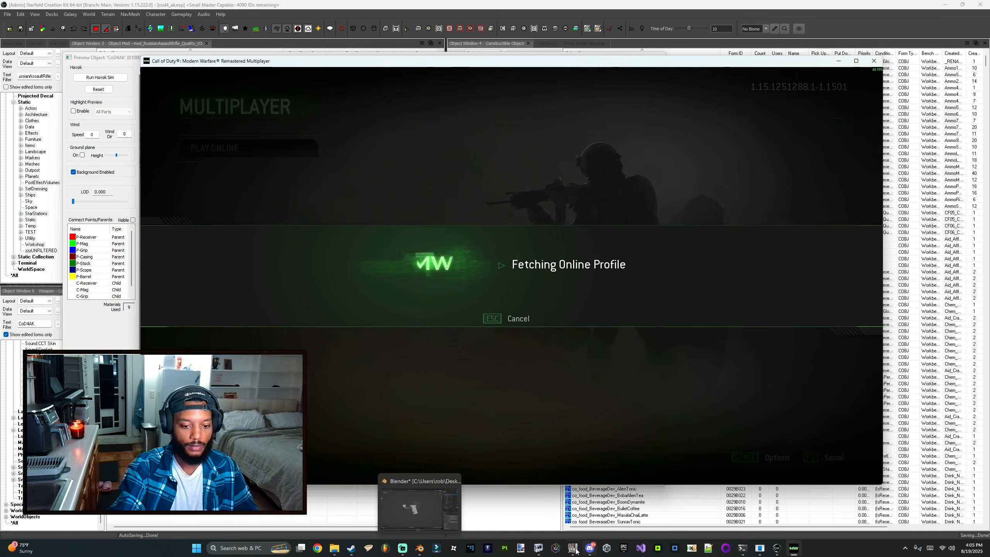
mouse_move(573, 553)
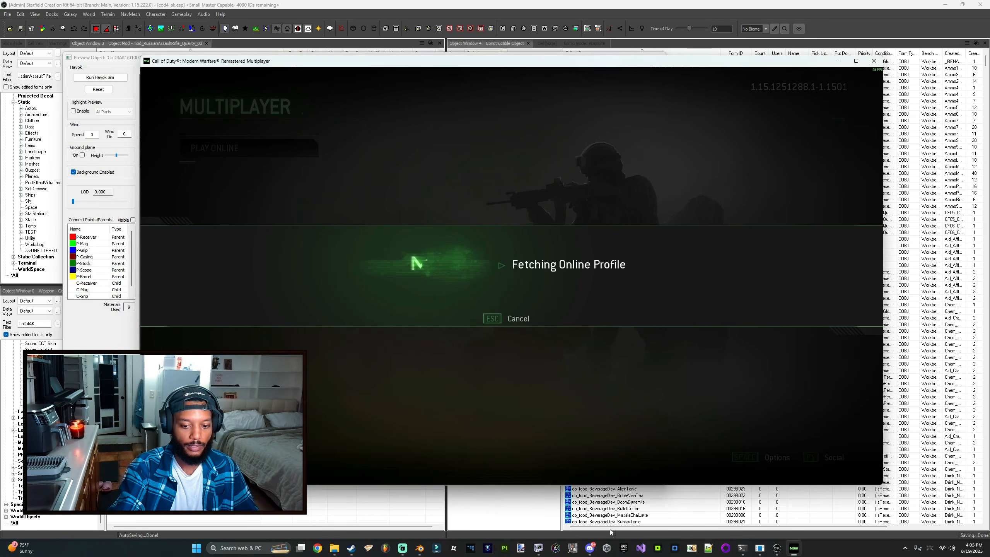
left_click(760, 547)
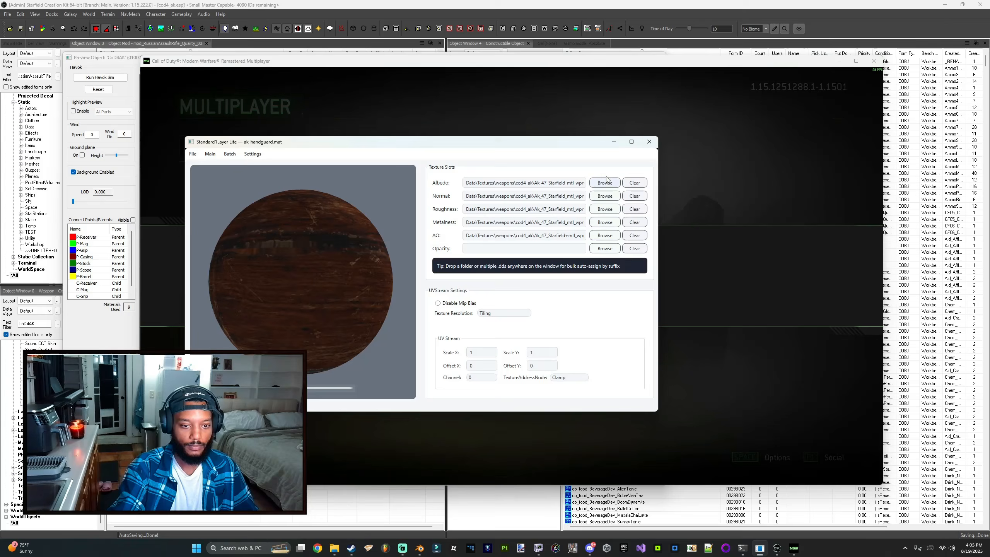
left_click(649, 143)
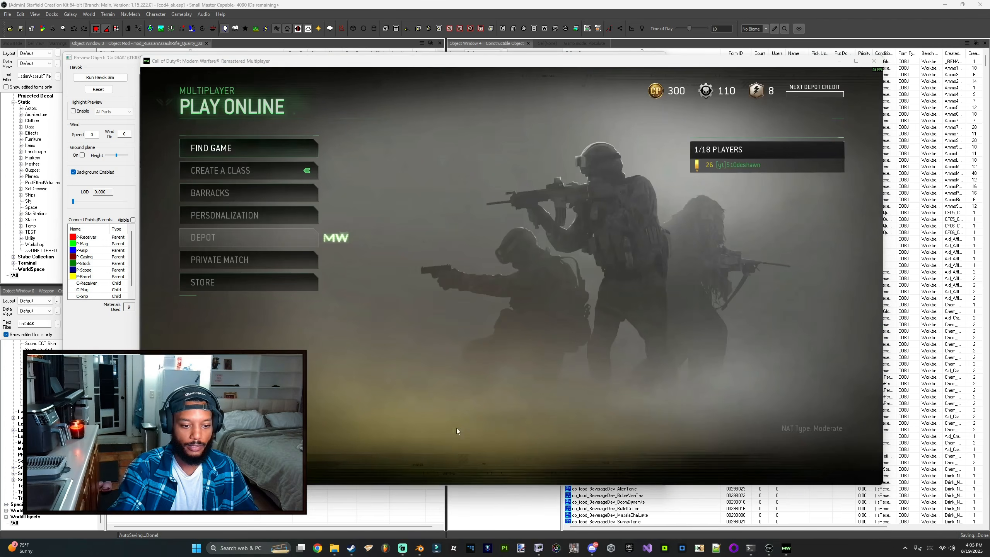
Step: Open Custom Slot 2 under Create a Class to view the in-game AK-47, then return to the preview
left_click(237, 172)
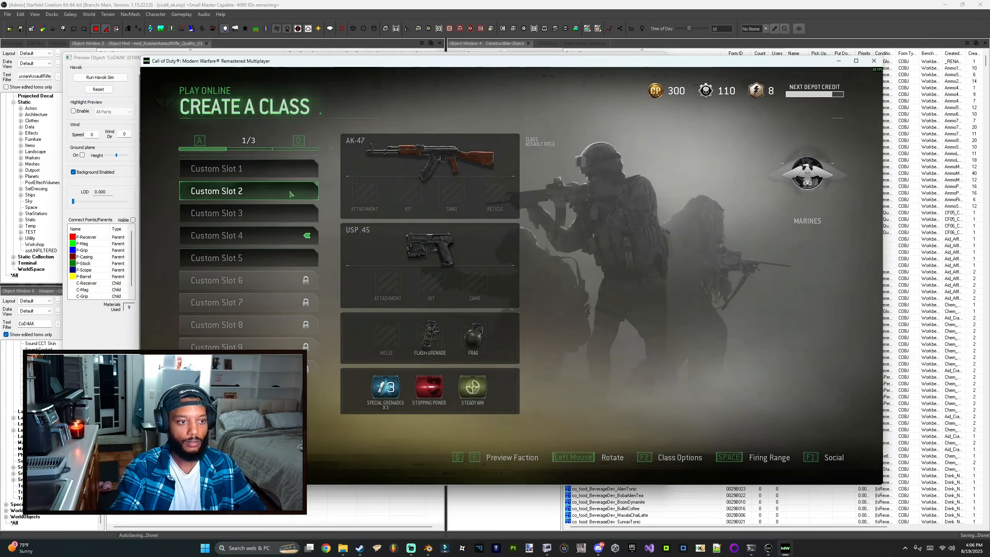
left_click(270, 188)
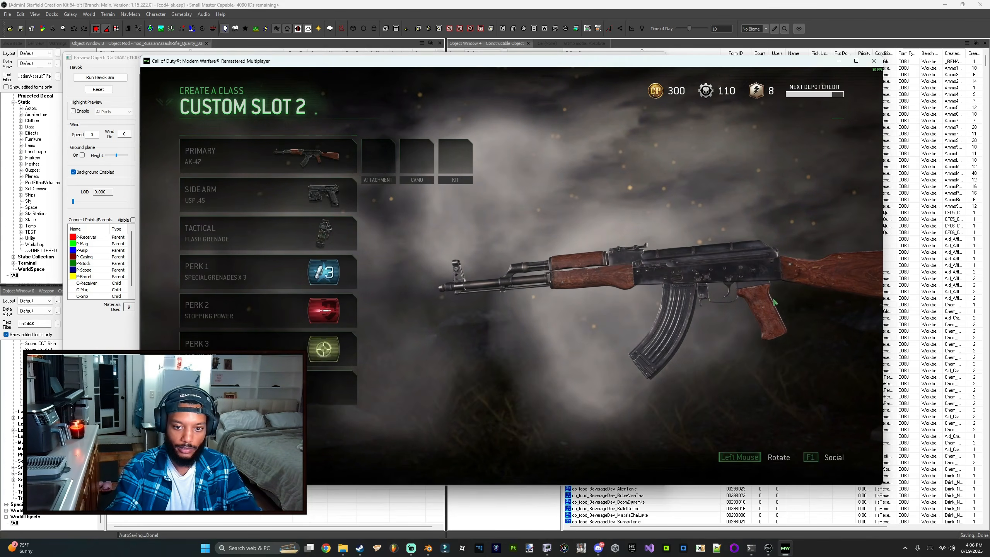
key("alt+Tab")
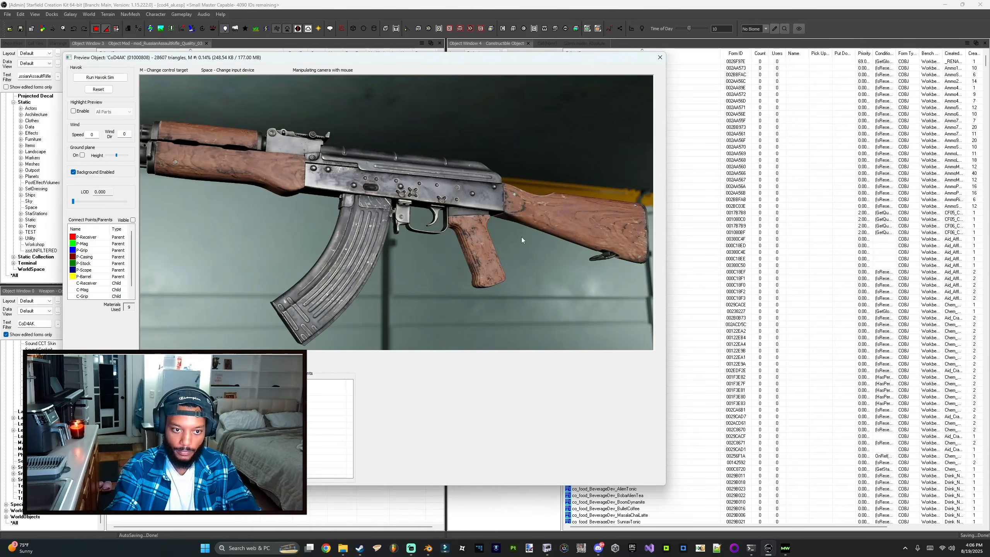
Step: Compare the Creation Kit preview of the CoD4AK rifle with the in-game AK-47 by switching between the two windows
key("alt+Tab")
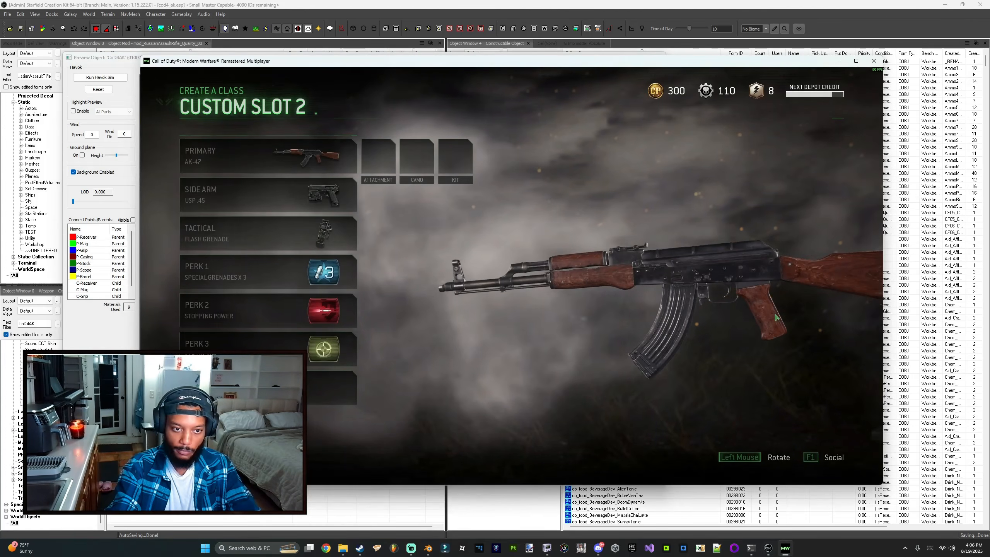
key("alt+Tab")
left_click_drag(500, 260, 427, 219)
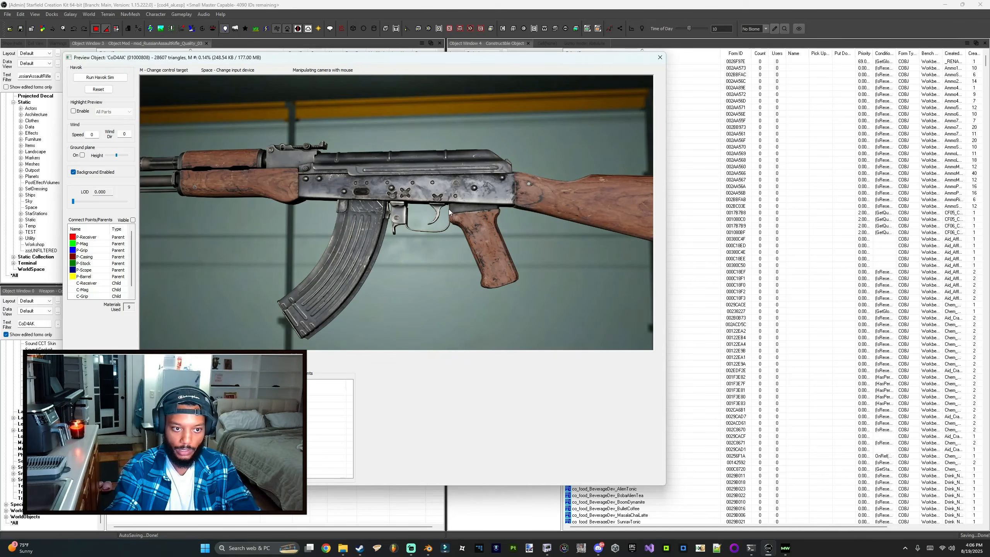
key("alt+Tab")
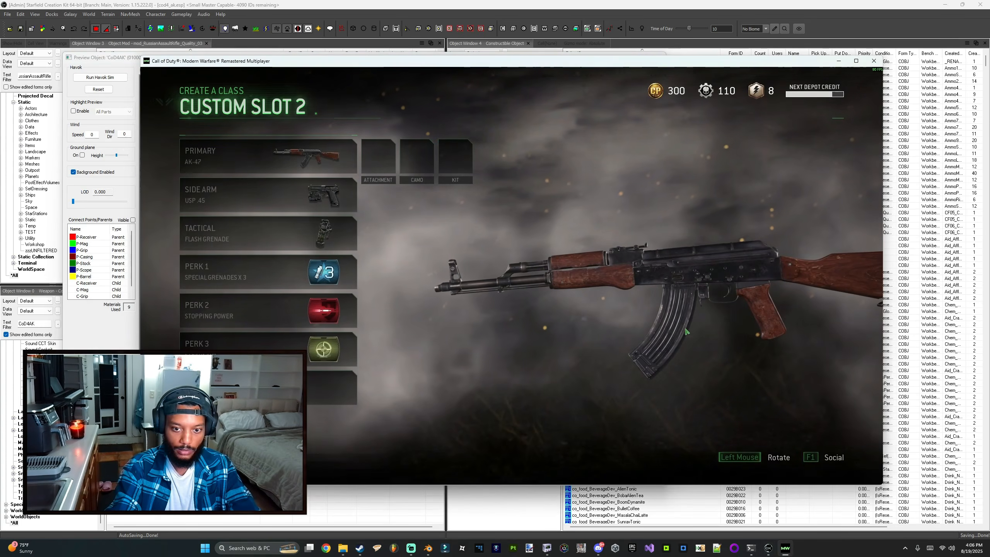
key("alt+Tab")
key("alt+Tab")
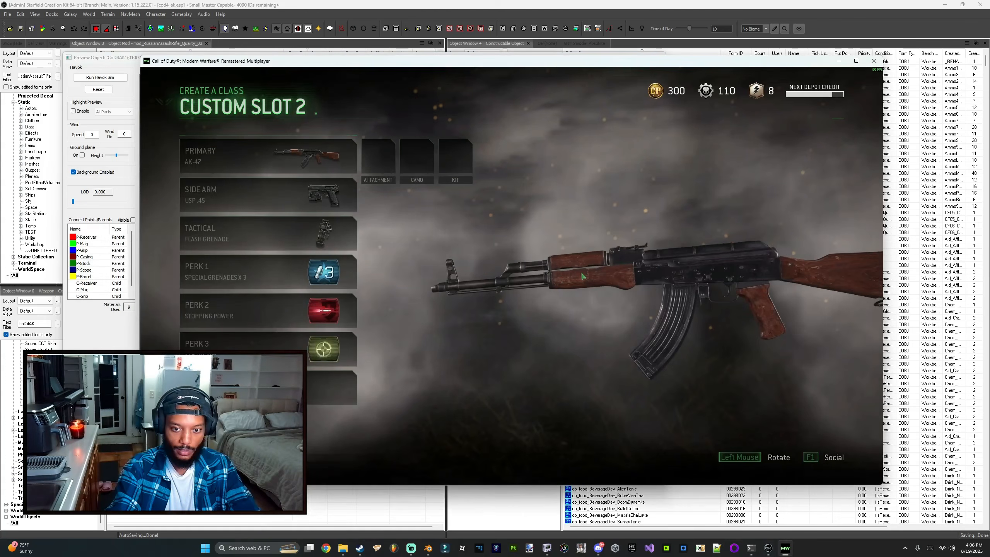
key("alt+Tab")
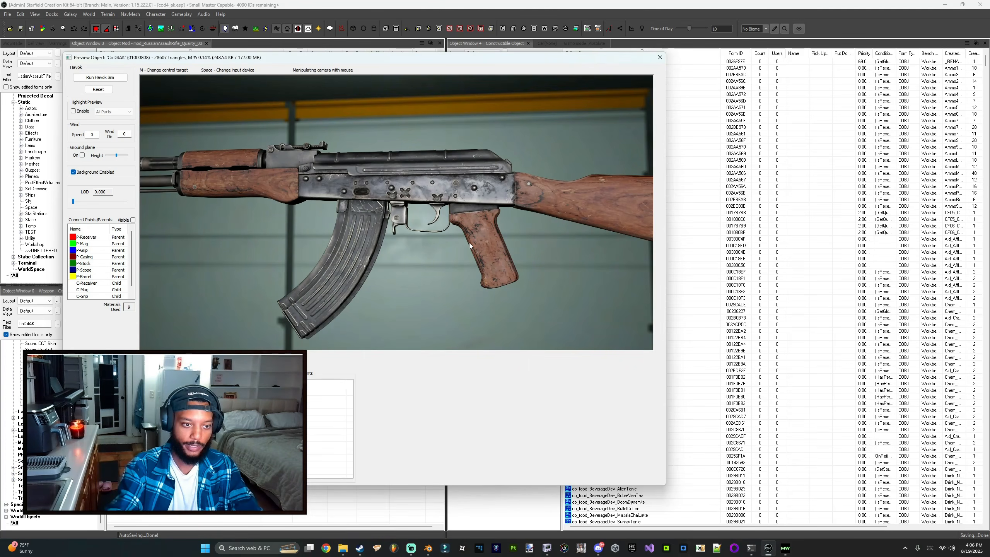
left_click_drag(390, 288, 436, 274)
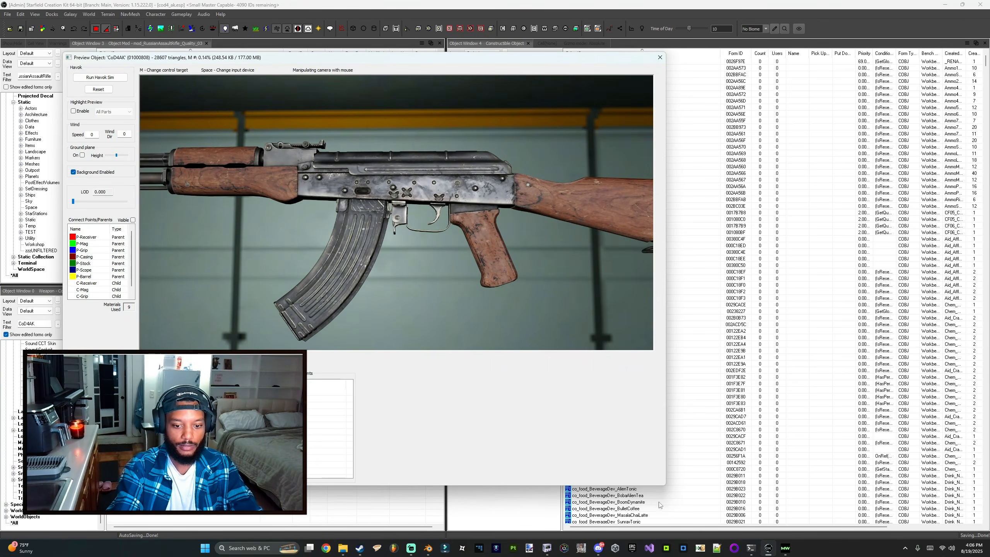
Step: In NifSkope, set the receiver's BSConnectPoint::Parents block to 4 connect points and save the mesh
left_click(546, 548)
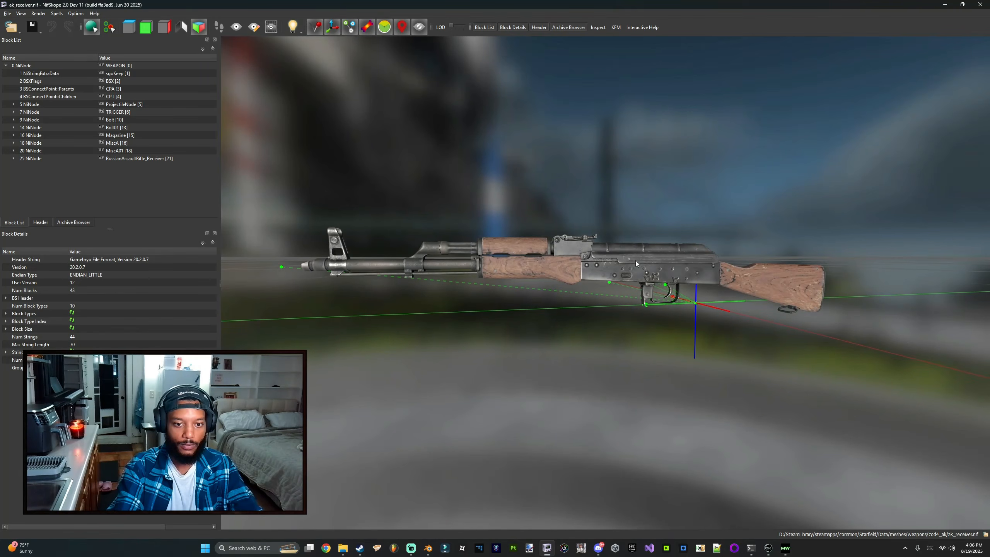
left_click(37, 88)
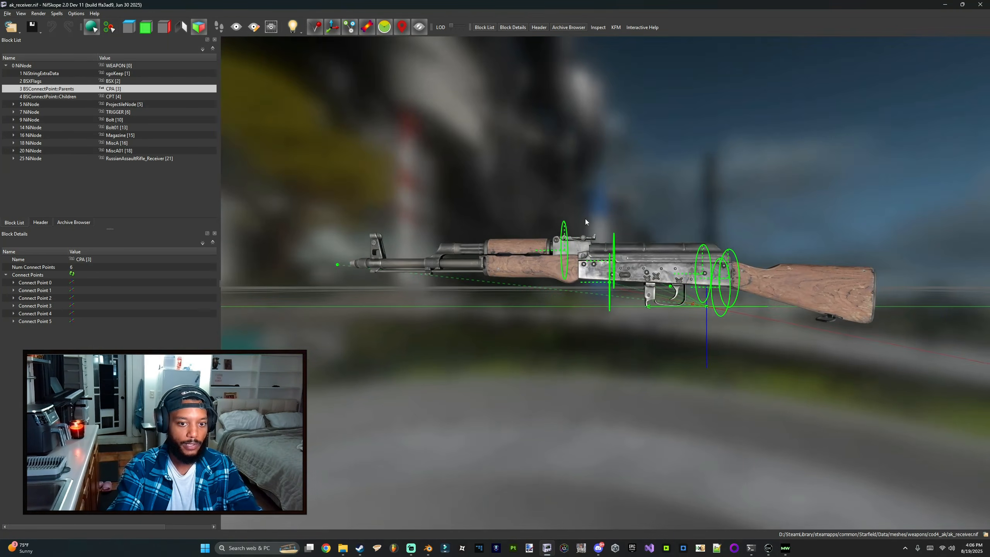
double_click(44, 290)
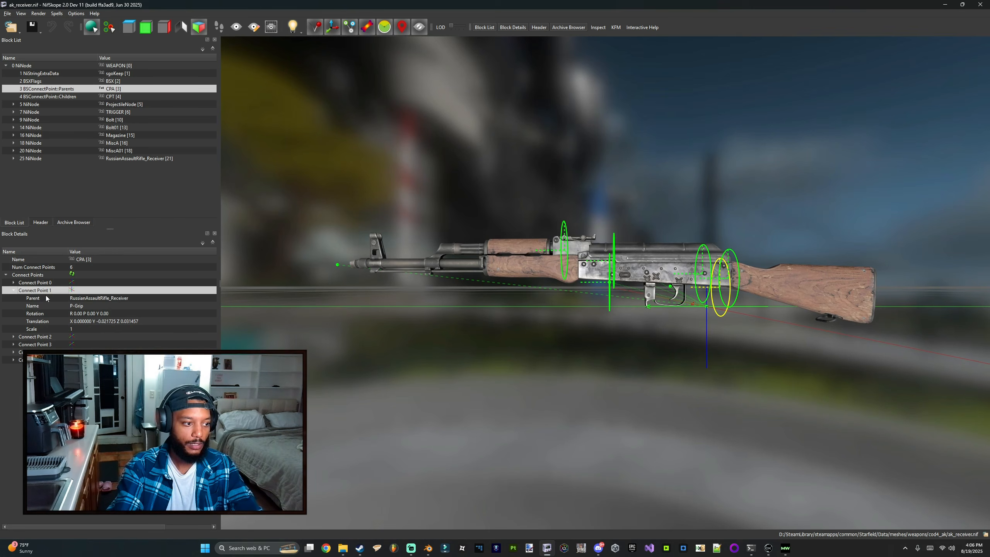
double_click(43, 360)
double_click(43, 352)
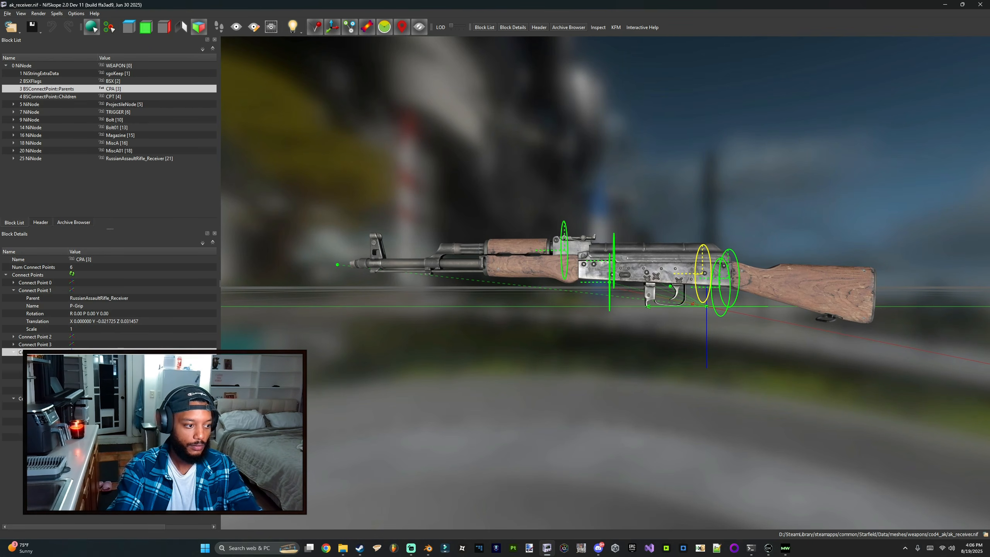
double_click(71, 267)
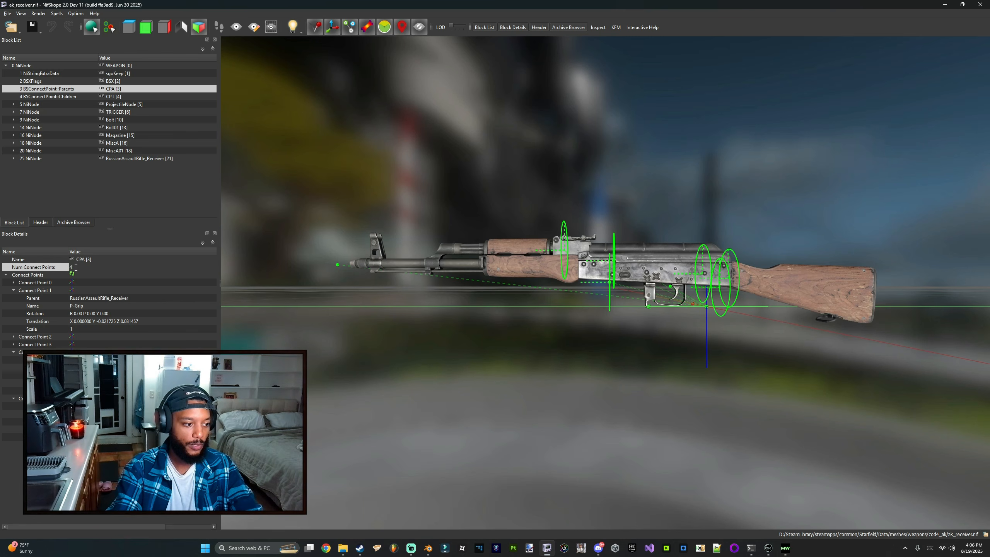
type("4")
key("Return")
left_click(72, 274)
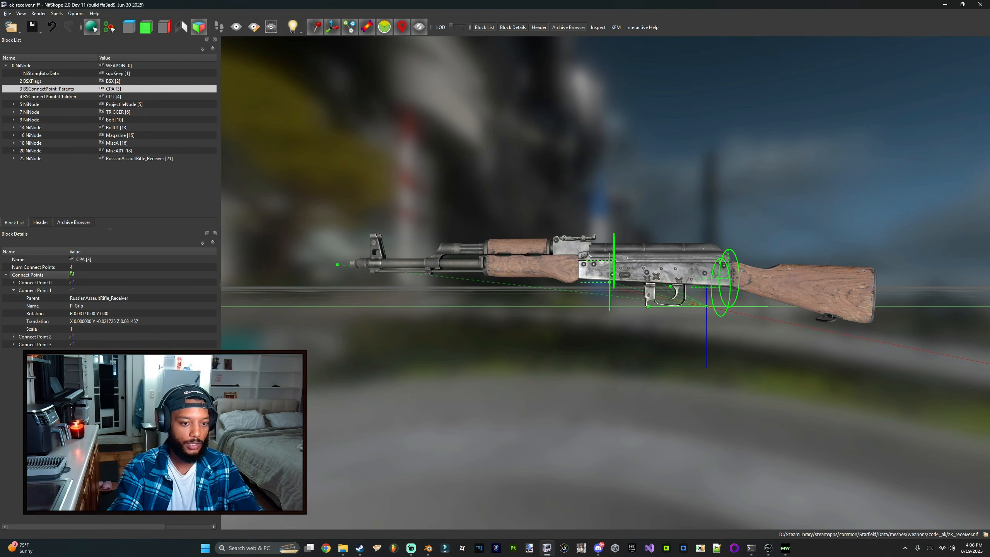
key("ctrl+s")
Step: Try setting the Y translation of the P-Mag connect point to 0.005, then undo it
double_click(35, 344)
double_click(43, 336)
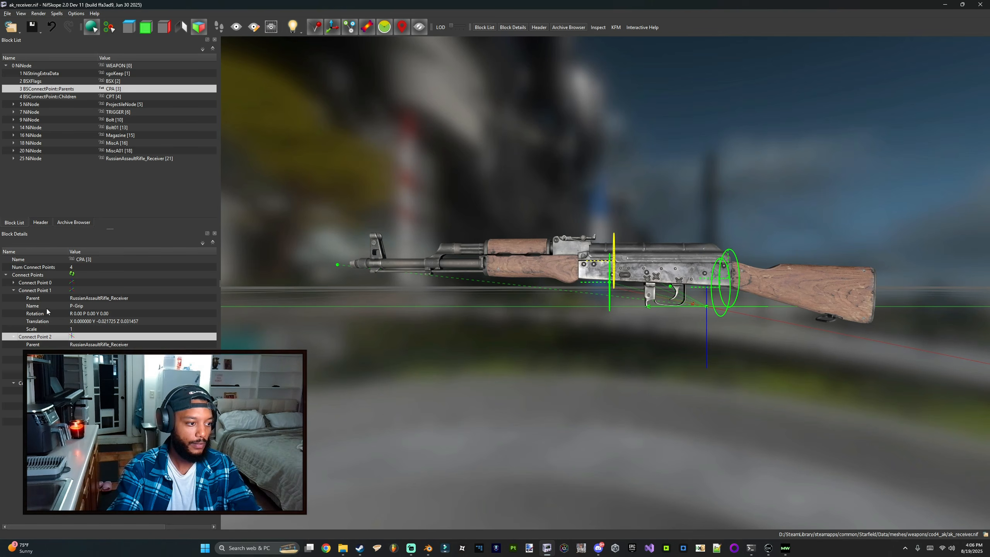
left_click(40, 290)
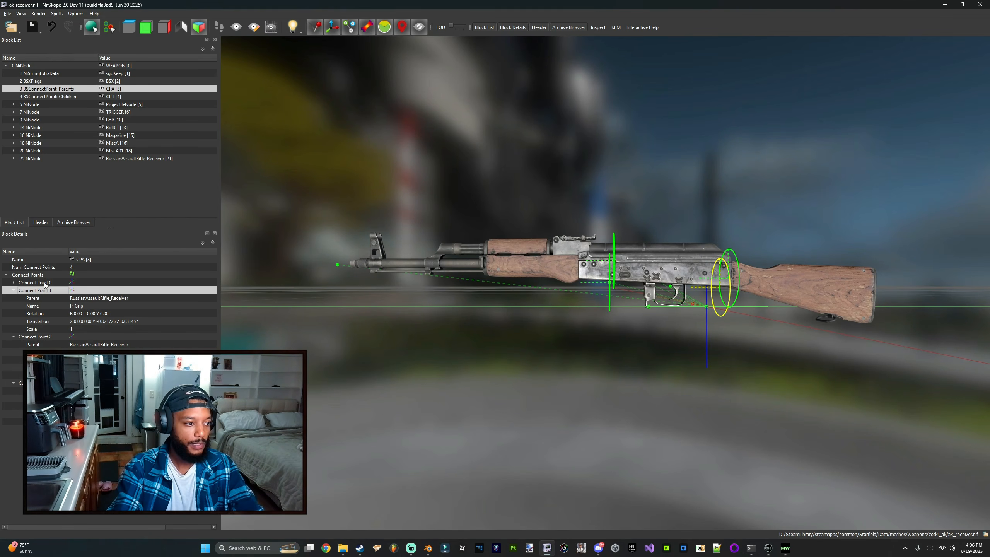
double_click(45, 283)
left_click(49, 297)
scroll(663, 330, "up", 2)
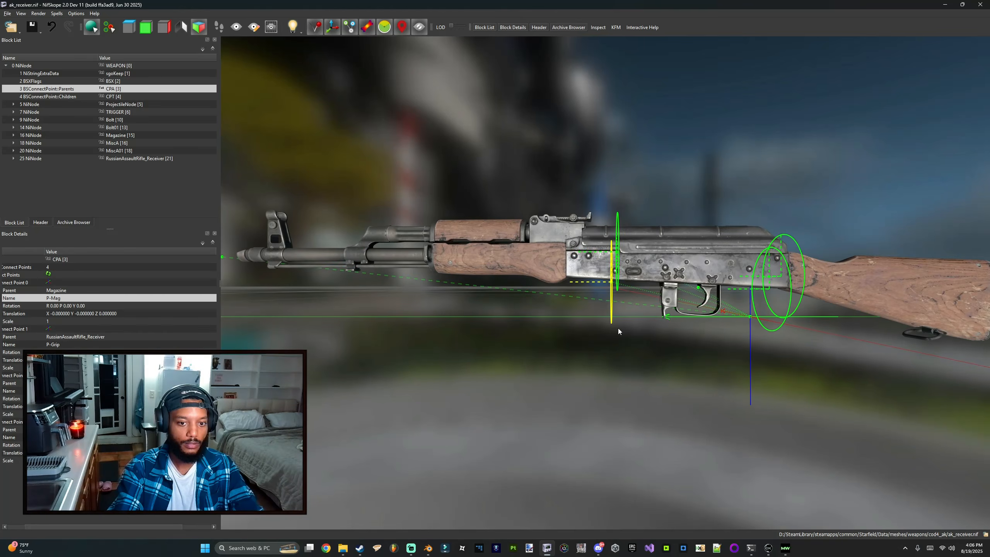
left_click_drag(564, 324, 561, 323)
middle_click_drag(558, 323, 544, 316)
left_click_drag(544, 316, 547, 316)
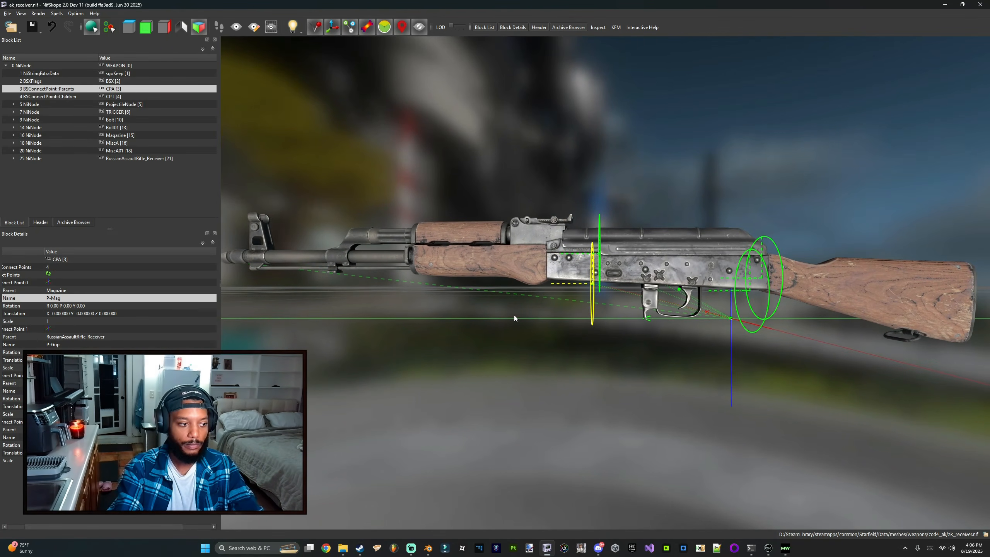
double_click(80, 314)
left_click(124, 314)
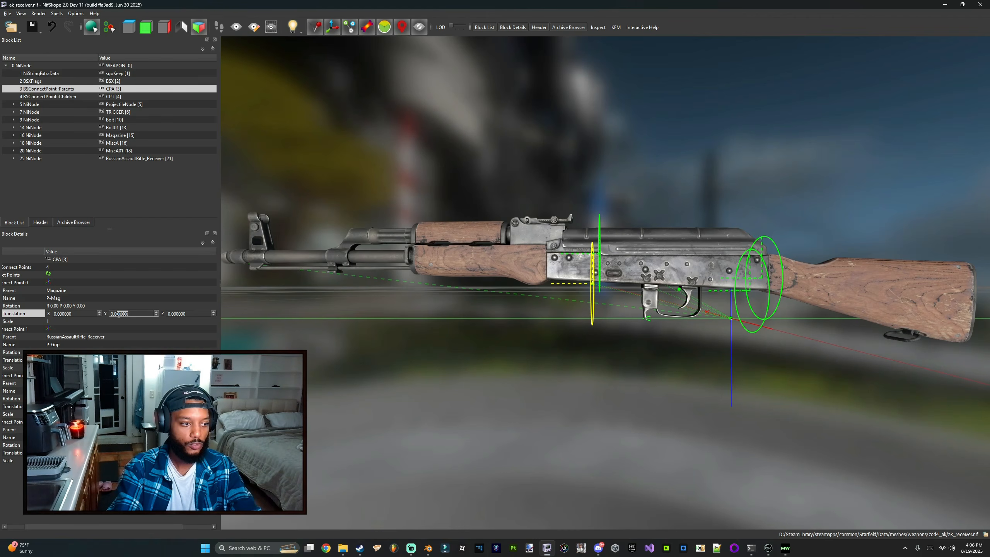
type("0.005")
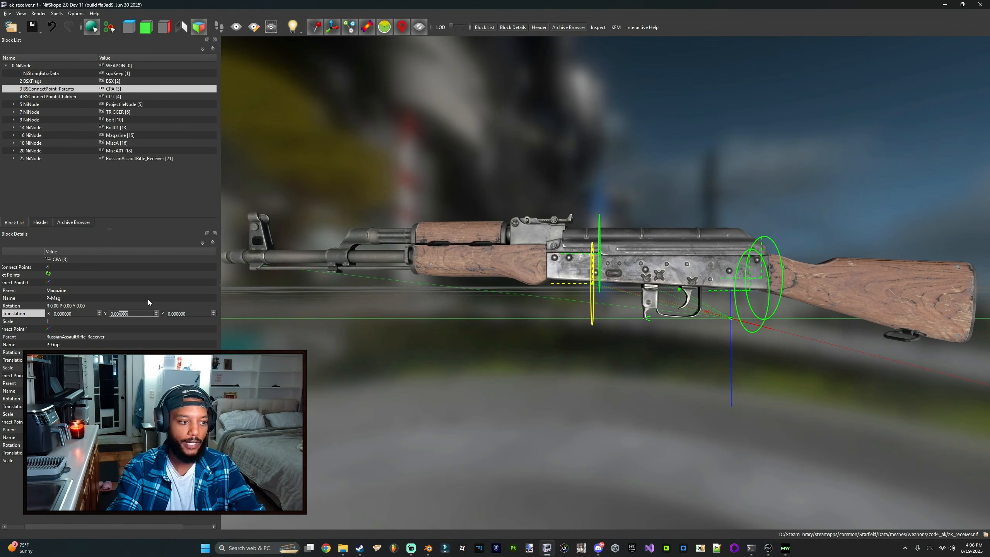
key("Return")
key("ctrl+z")
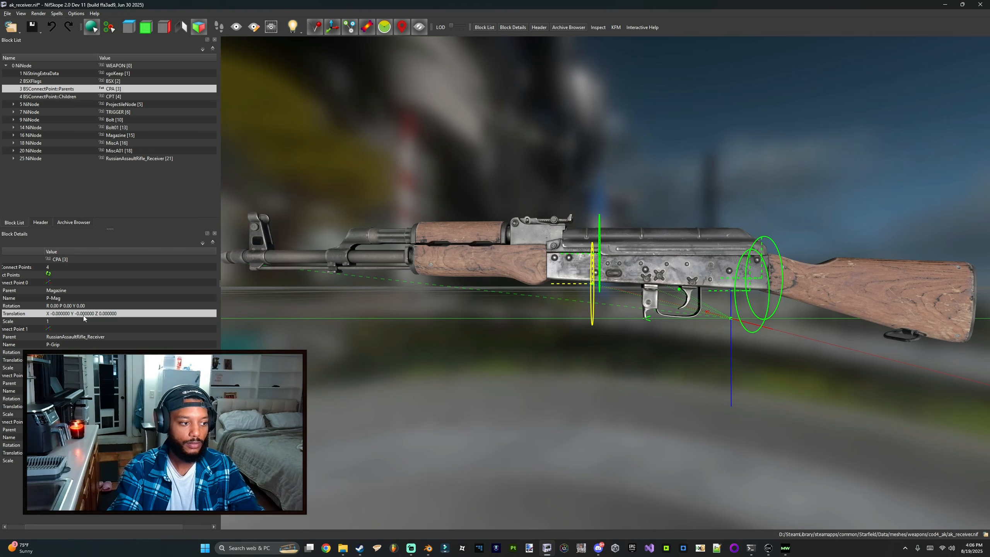
Step: Try a Y translation of -0.05 on the P-Mag connect point twice, undoing each attempt
double_click(84, 314)
left_click(114, 314)
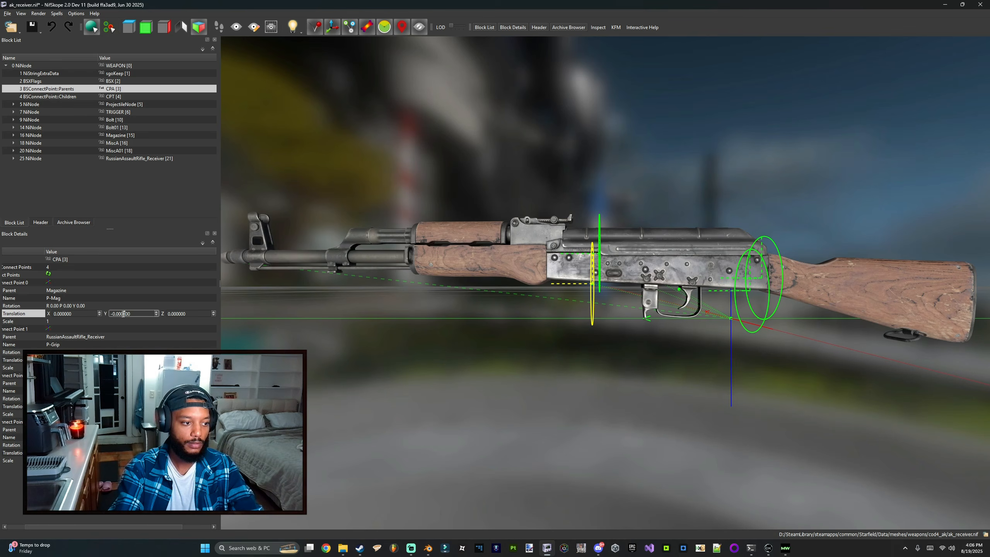
double_click(122, 314)
left_click(123, 314)
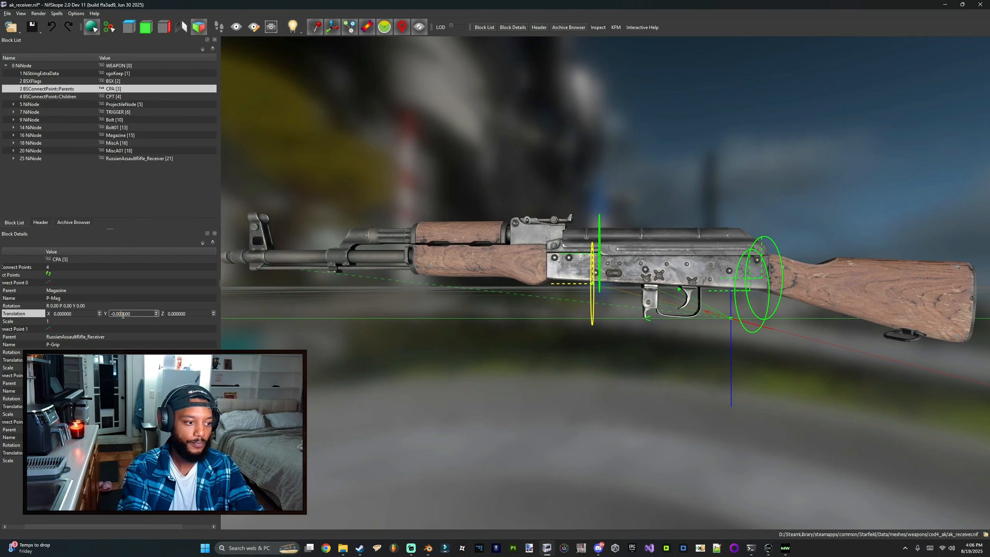
type("5")
key("Return")
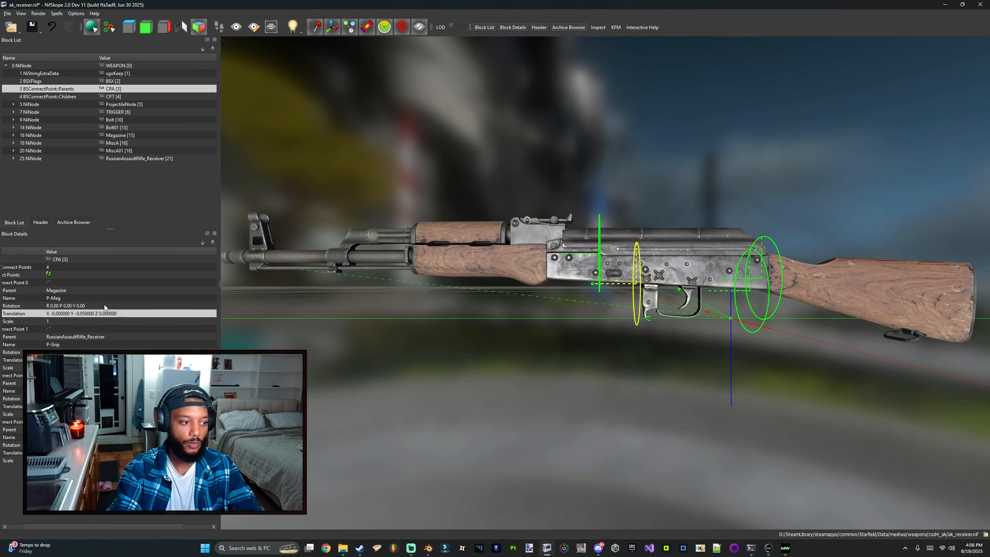
key("ctrl+z")
double_click(122, 314)
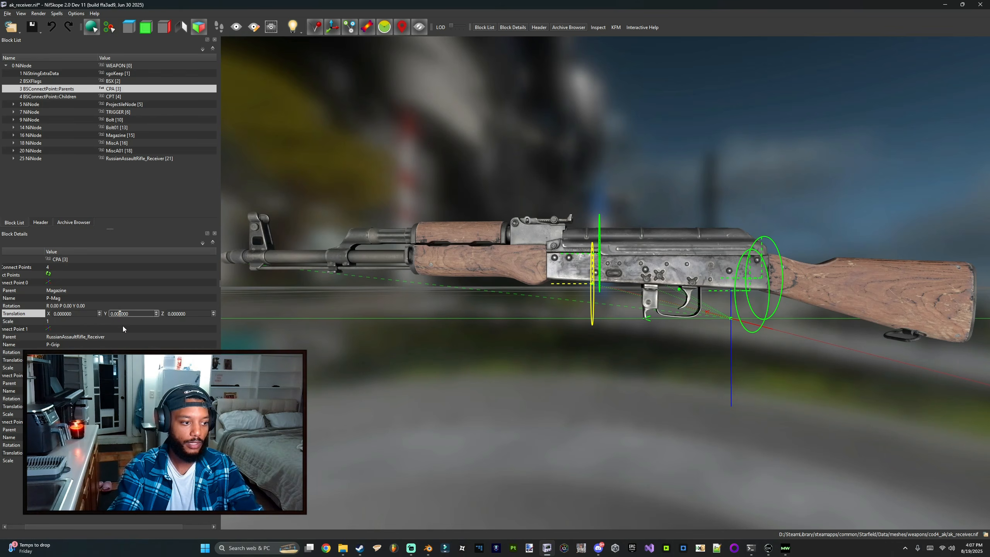
type("5")
key("Return")
key("ctrl+z")
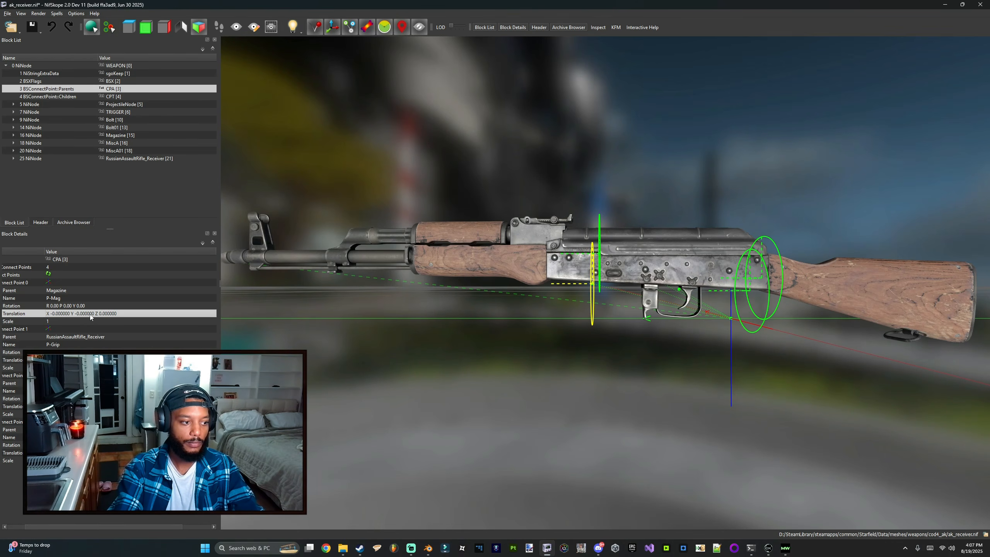
Step: Set the P-Mag connect point's translation to Y -0.005 and Z 0.005, and save the receiver mesh
double_click(90, 314)
left_click(121, 315)
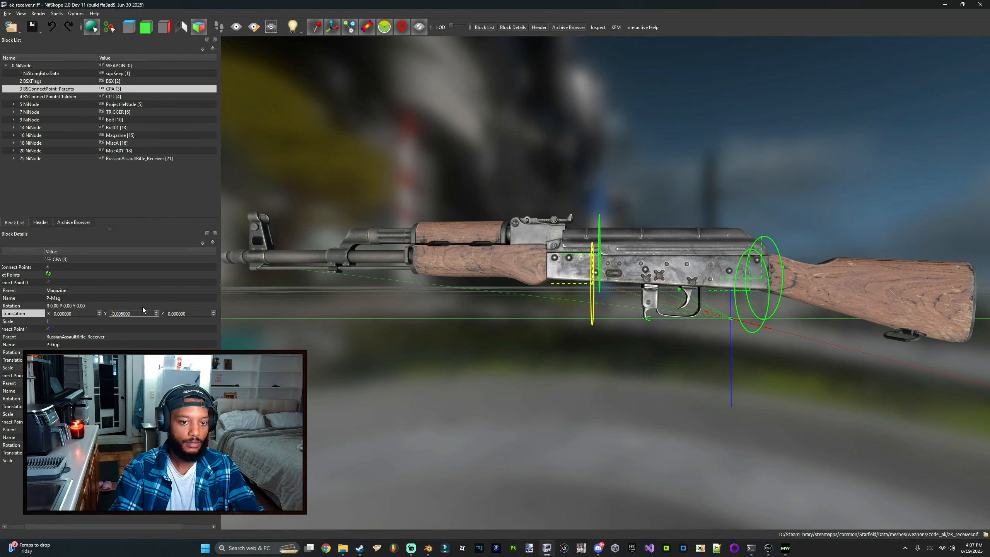
key("Return")
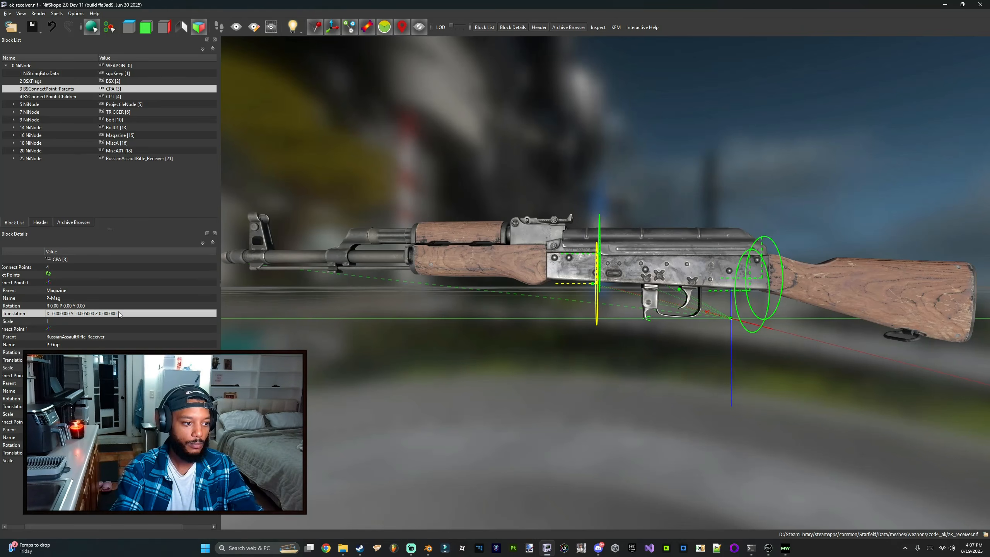
double_click(118, 314)
left_click(181, 314)
key("Return")
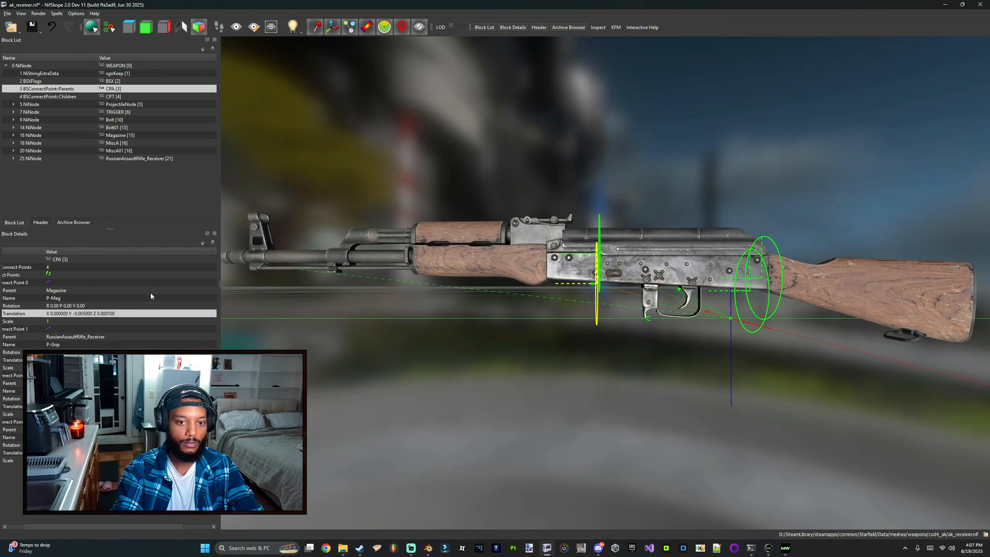
double_click(155, 314)
left_click(188, 314)
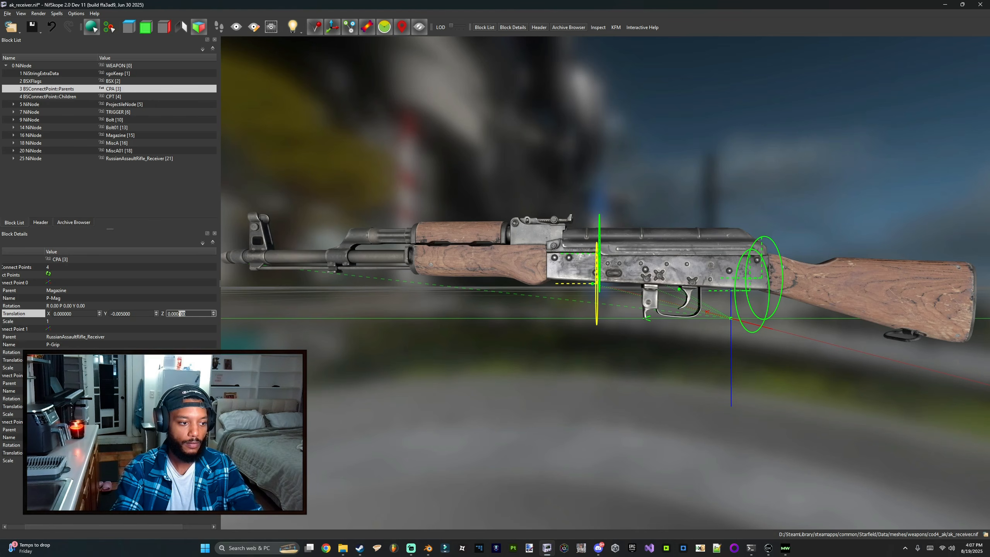
type("0.005")
key("Return")
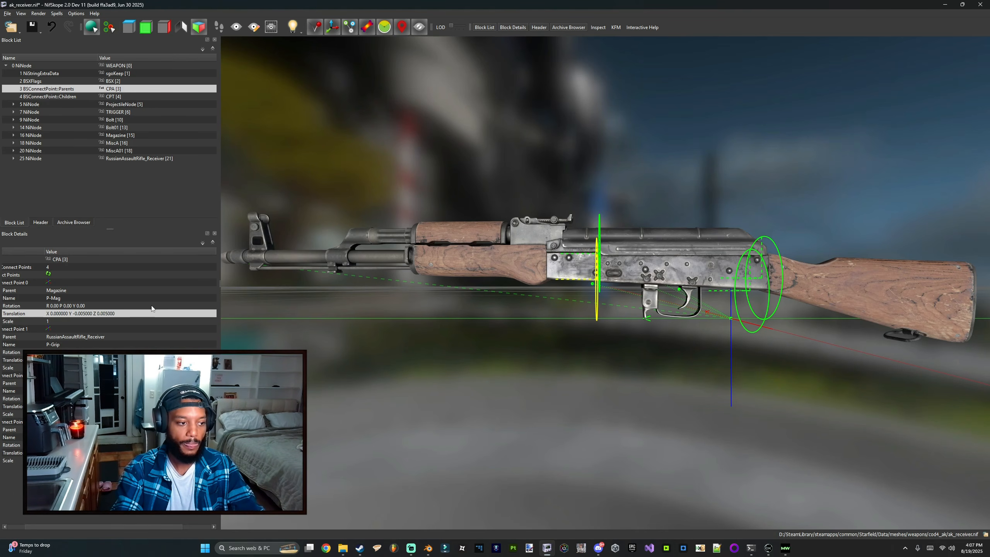
key("ctrl+s")
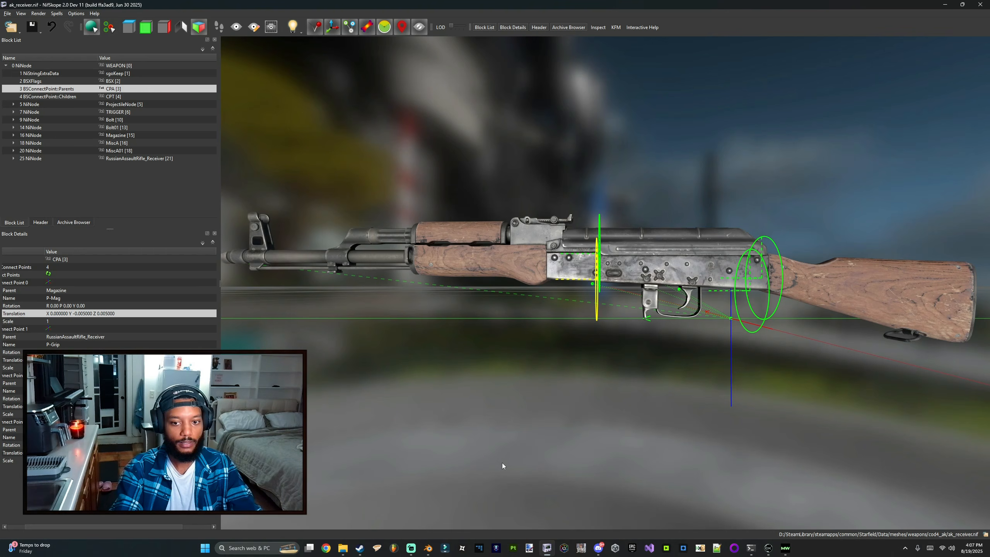
left_click(113, 360)
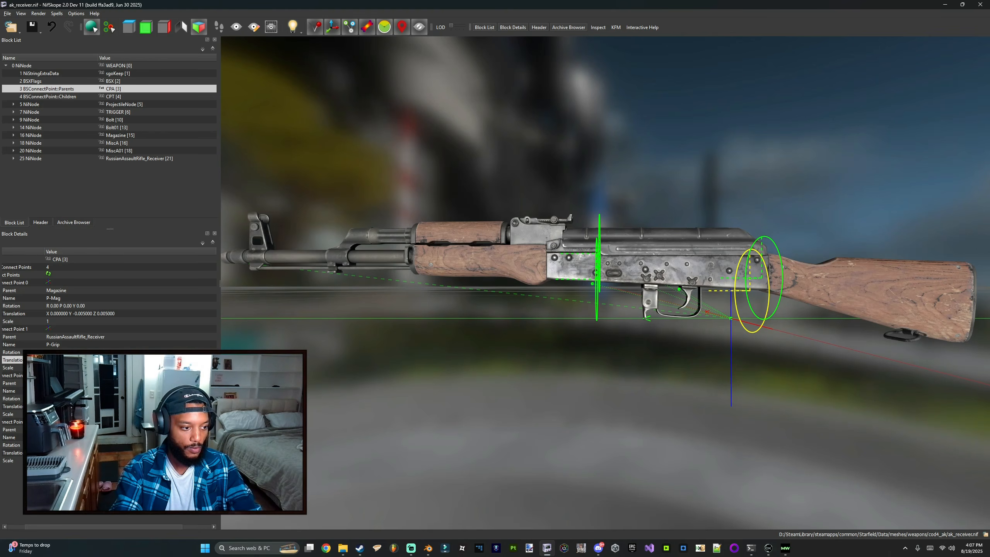
key("Return")
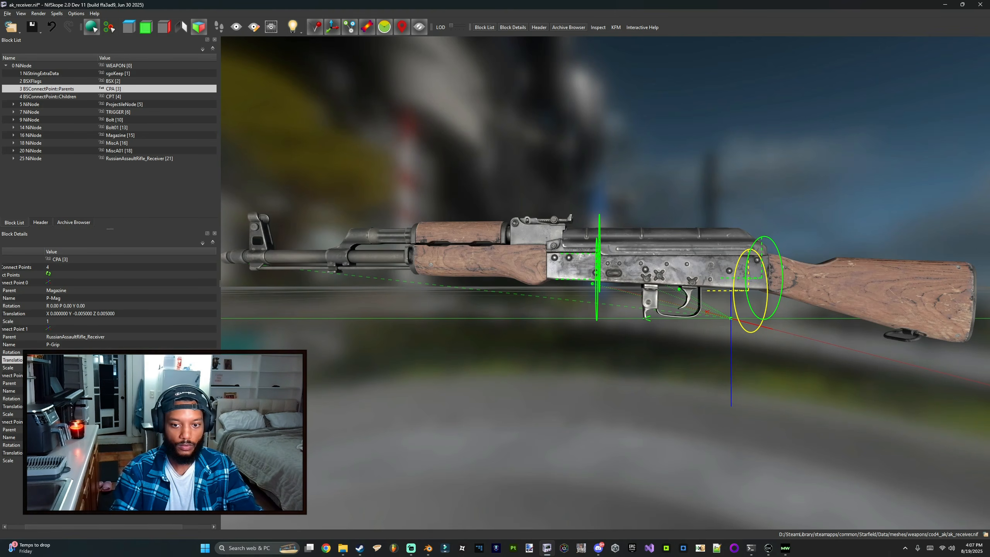
key("ctrl+s")
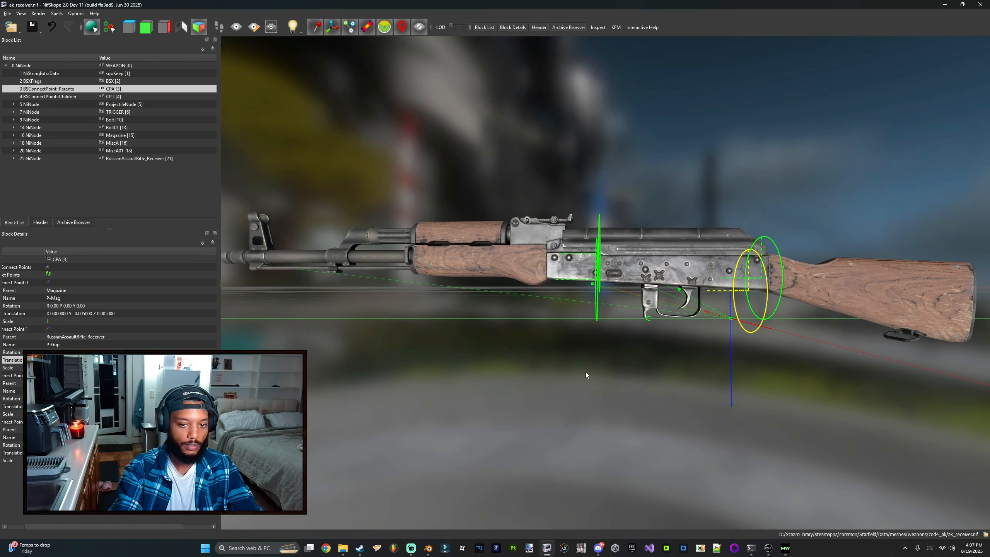
Step: Switch back to the Creation Kit preview and rotate it to check the magazine position
left_click(768, 547)
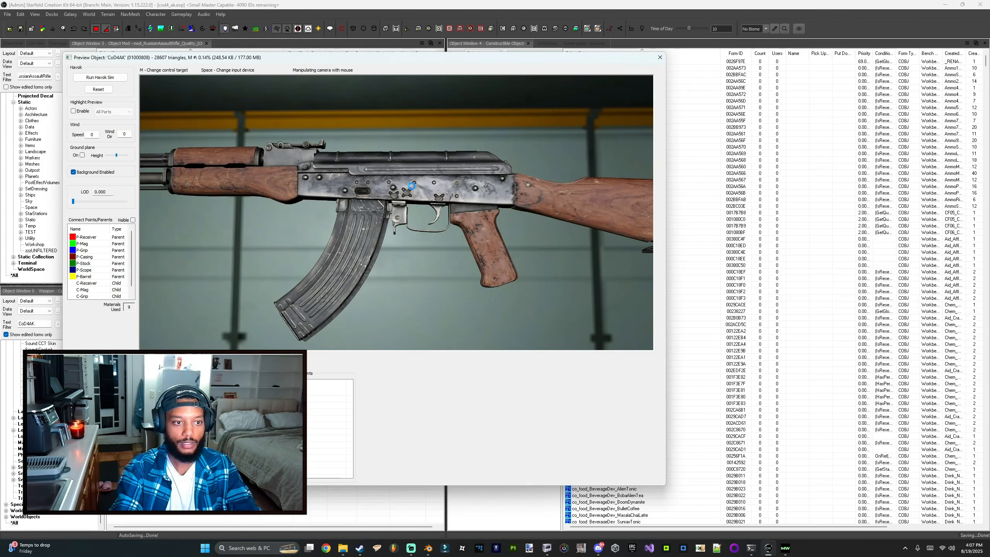
left_click_drag(411, 186, 425, 170)
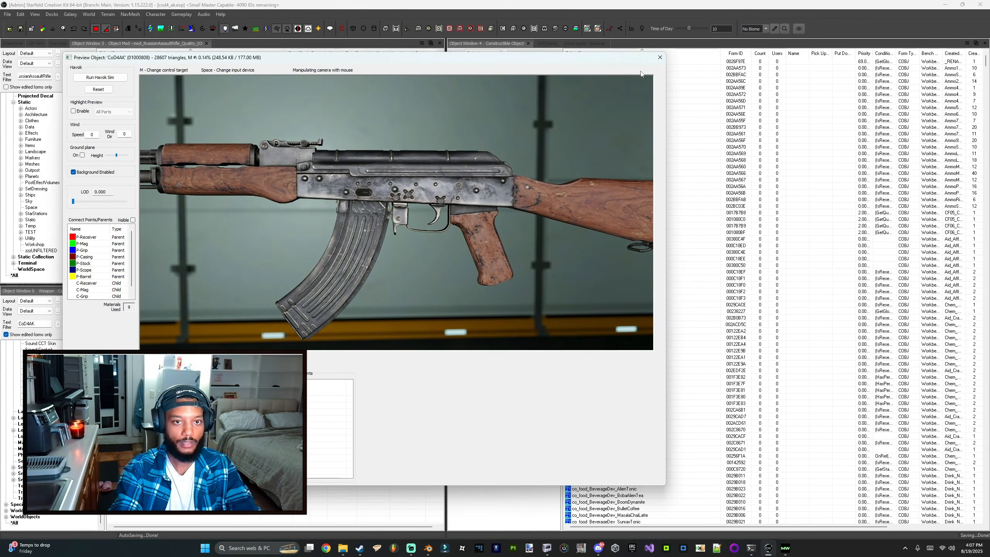
Step: Close the preview and load the AACTEST test cell into the render window
left_click(659, 57)
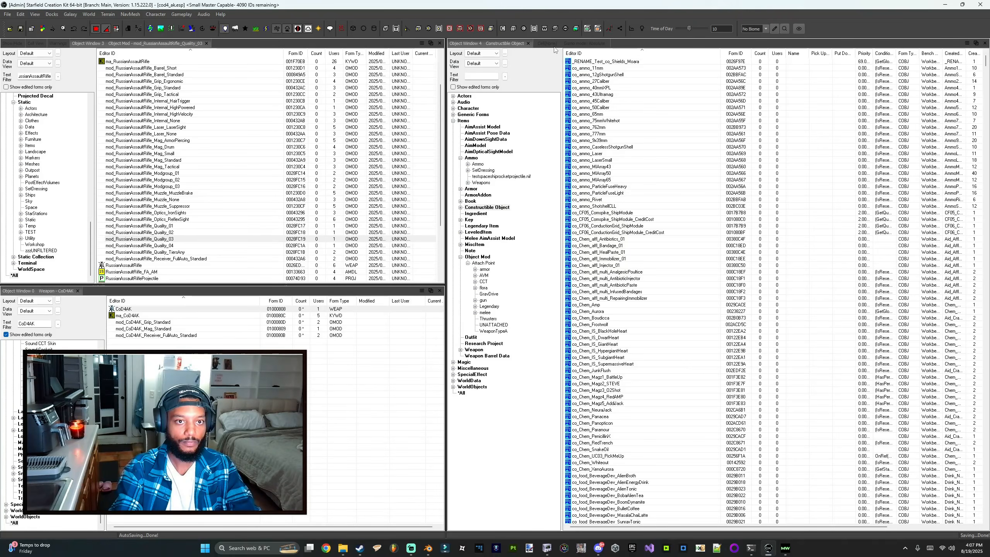
left_click(32, 44)
left_click(37, 122)
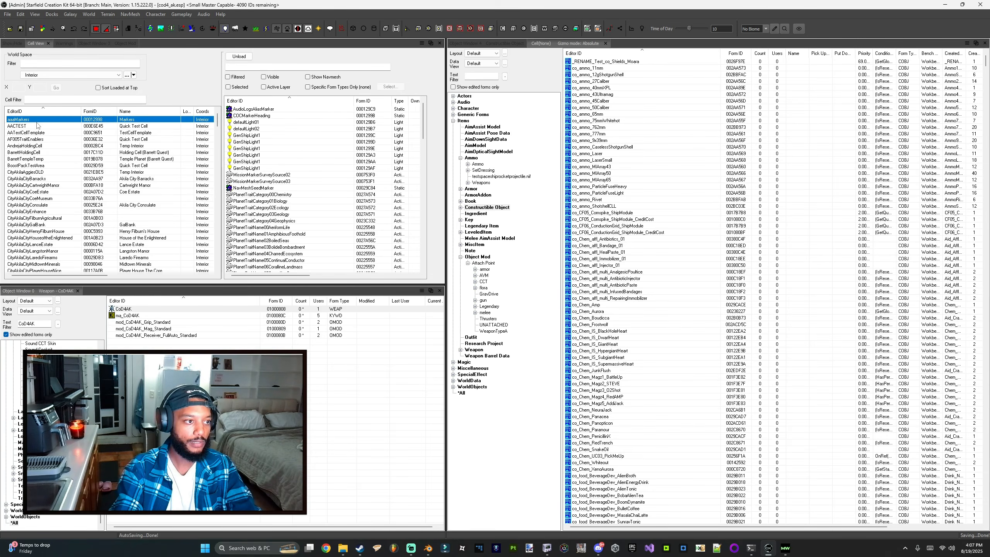
left_click(38, 126)
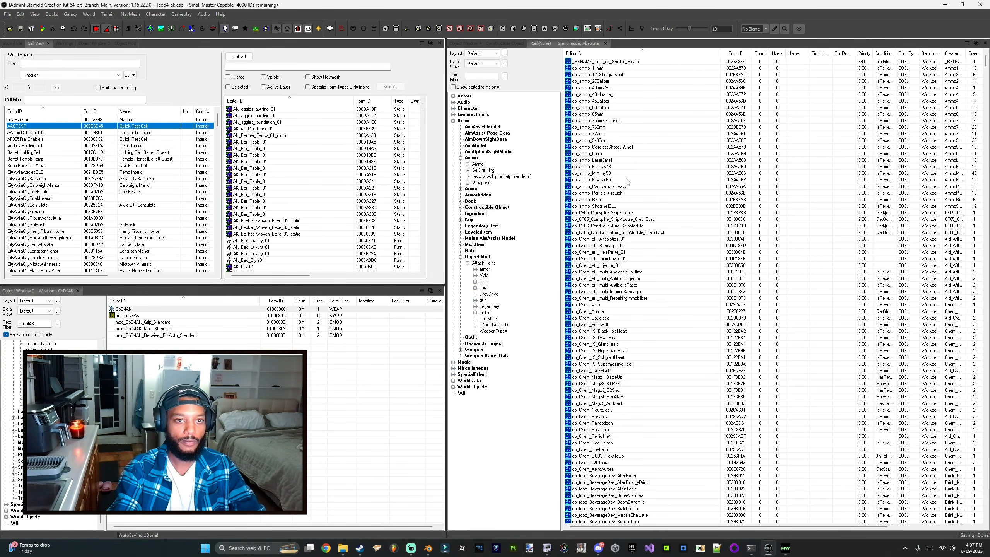
double_click(382, 136)
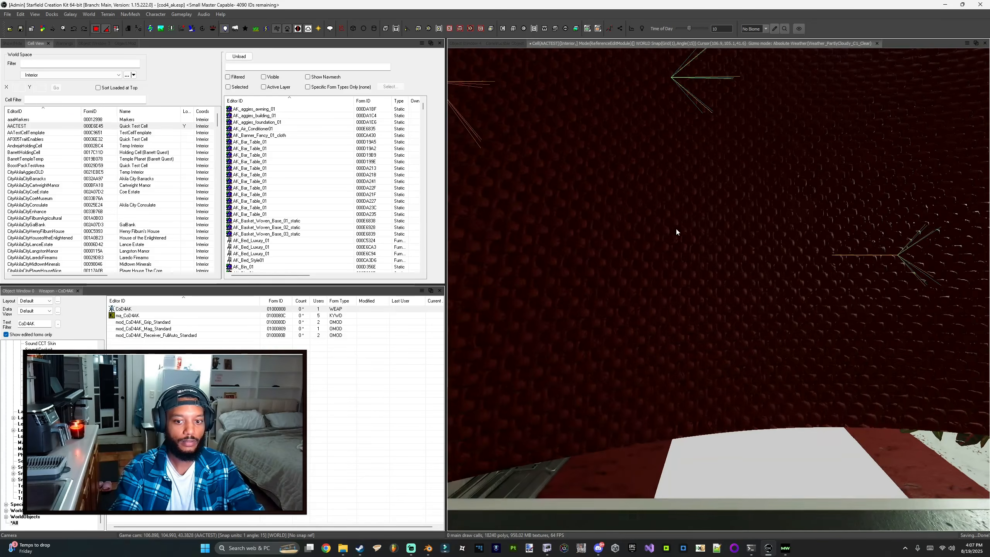
right_click(731, 228)
left_click(657, 219)
key("1")
key("1")
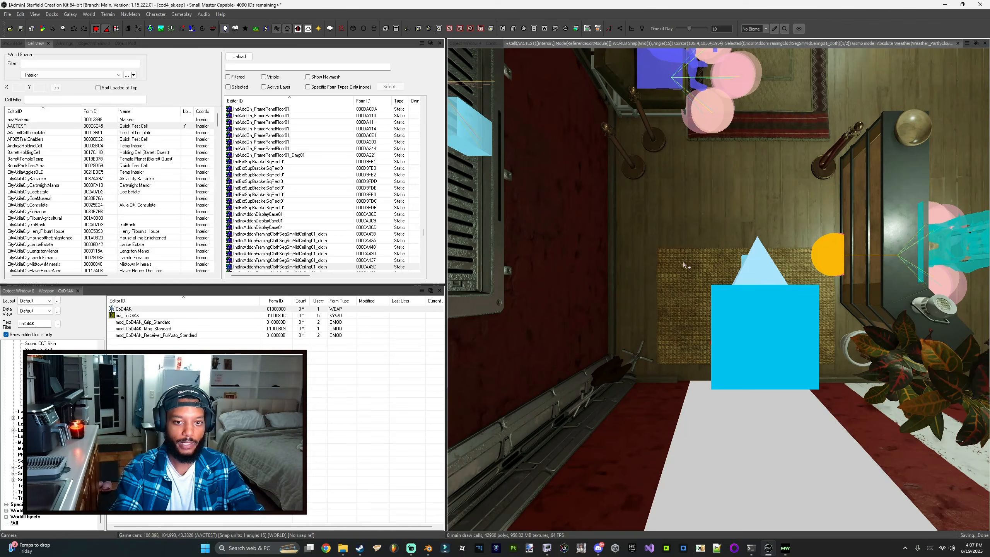
Step: Preview the CoD4AK weapon and zoom in to inspect the assembled rifle
right_click(148, 309)
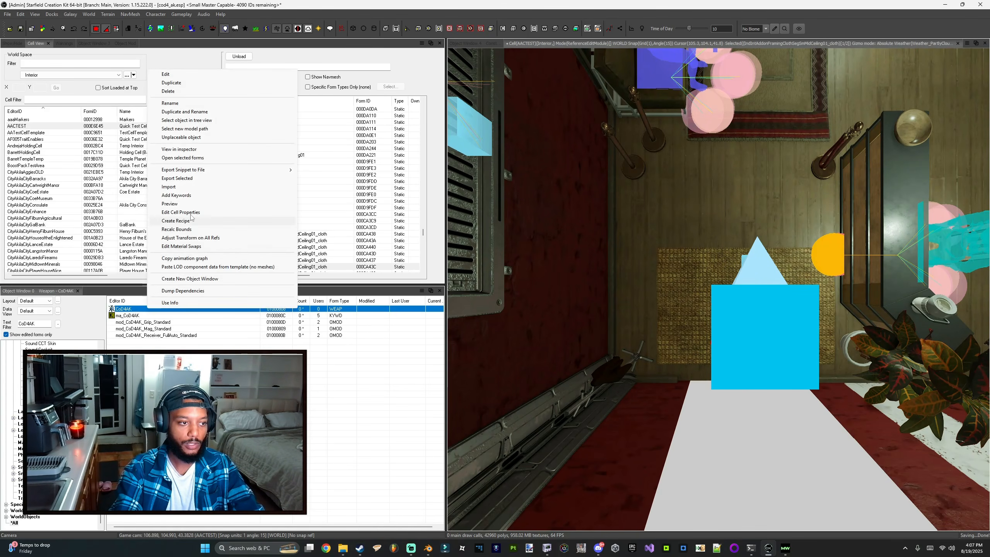
left_click(170, 203)
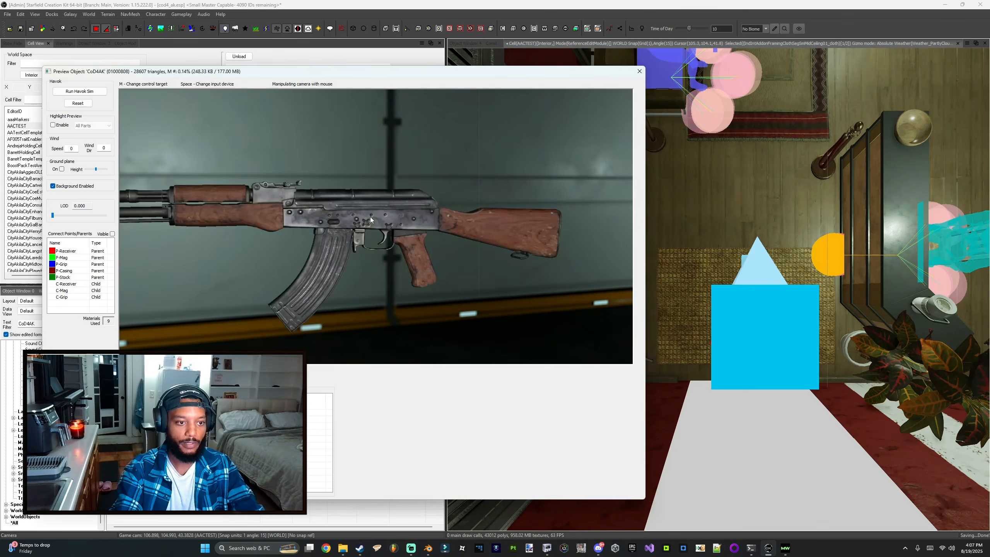
scroll(366, 210, "up", 6)
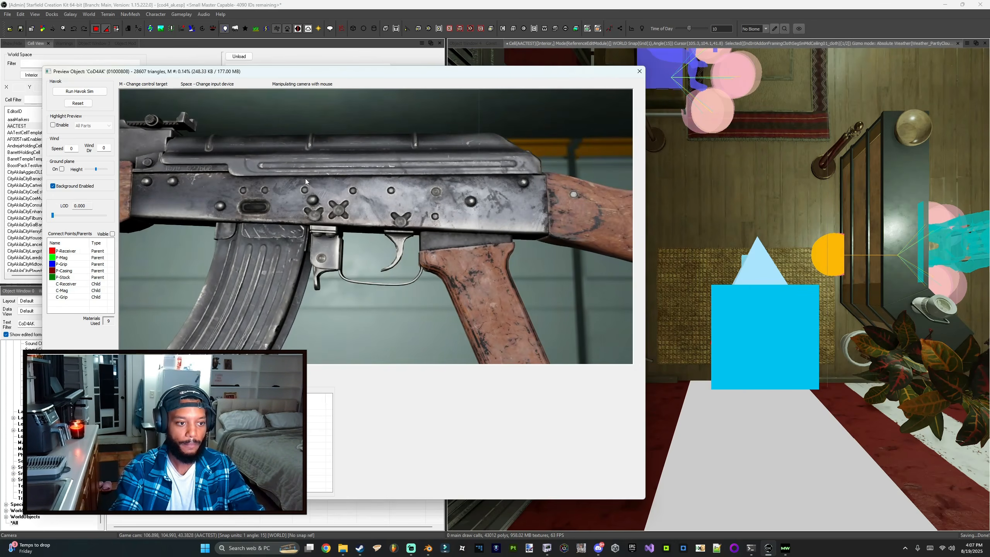
scroll(305, 178, "down", 6)
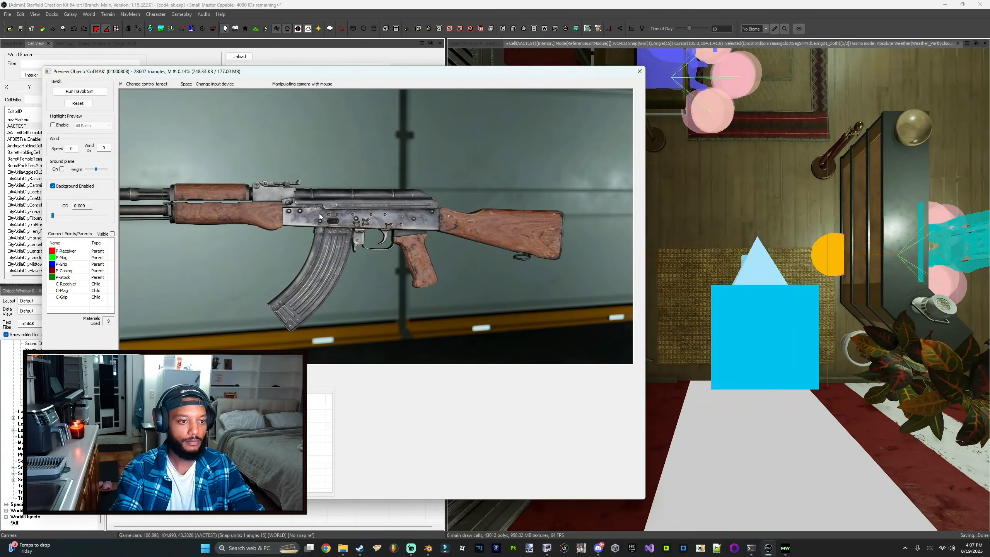
mouse_move(318, 213)
left_mouse_down()
mouse_move(684, 200)
mouse_move(468, 225)
mouse_move(318, 228)
left_mouse_up()
left_click(639, 71)
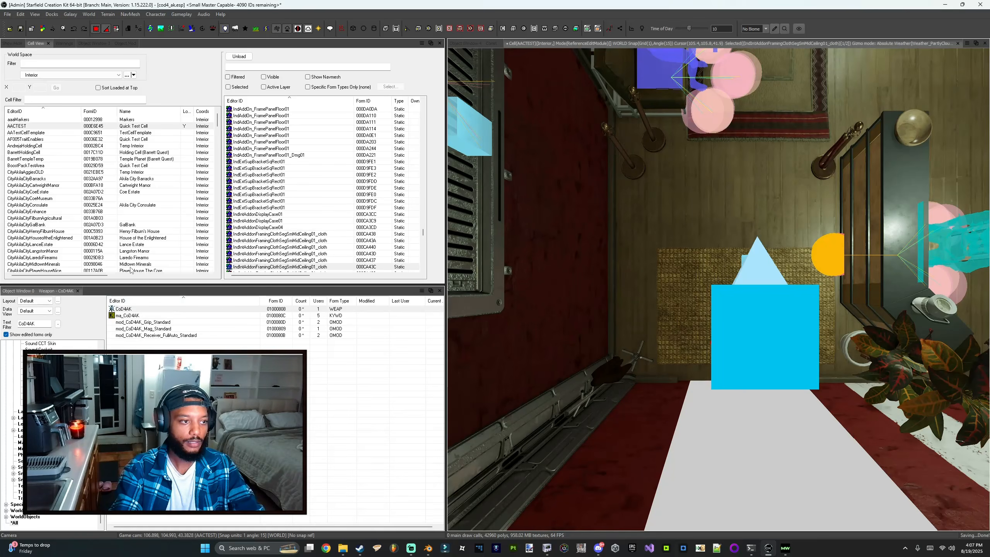
Step: Open the CoD4AK weapon record's Aim data and inspect its iron-sight aim-down-sight data
right_click(129, 308)
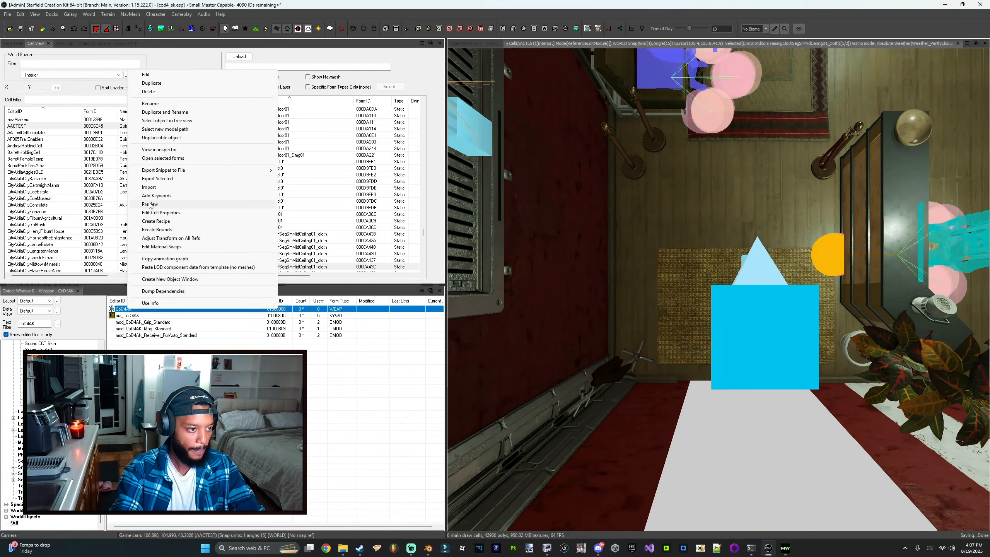
left_click(97, 44)
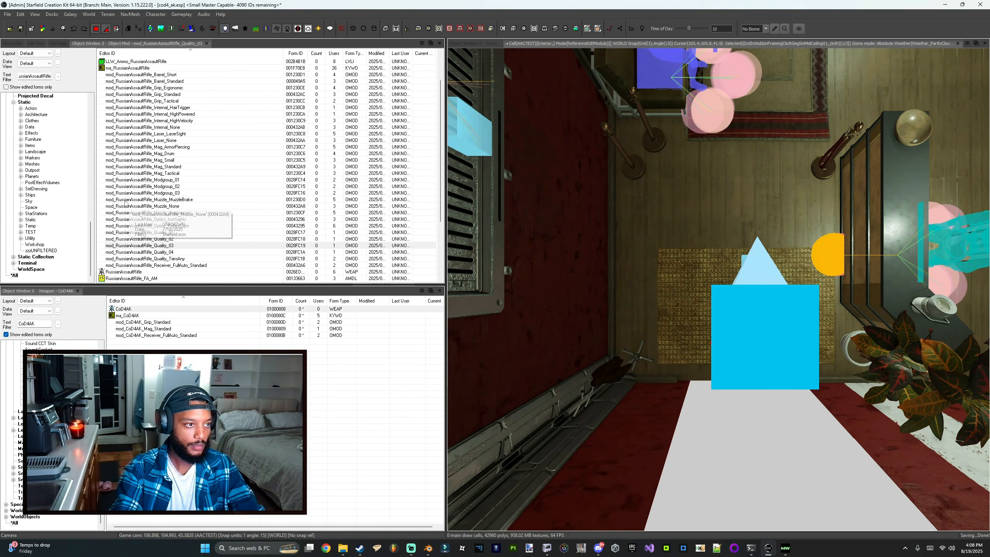
scroll(125, 203, "down", 2)
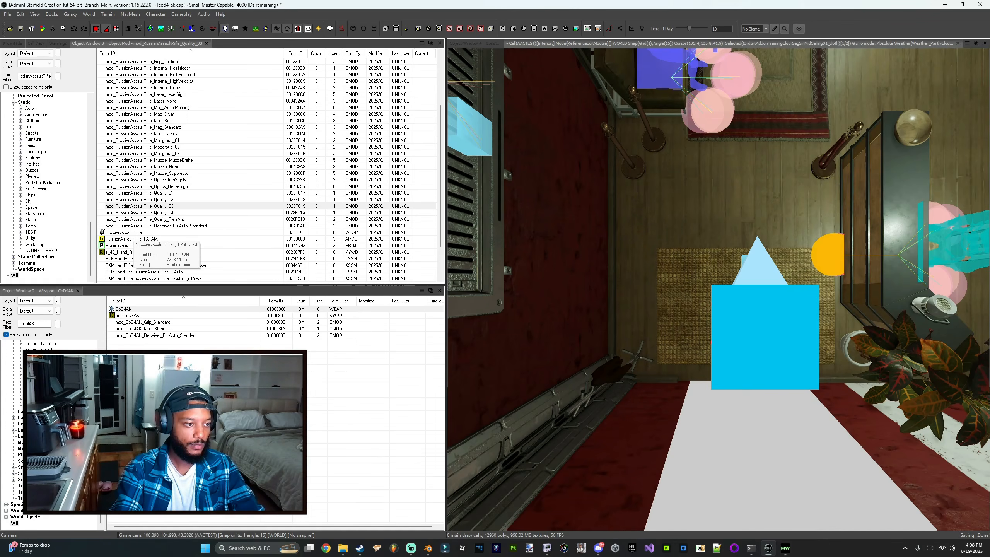
left_click(156, 239)
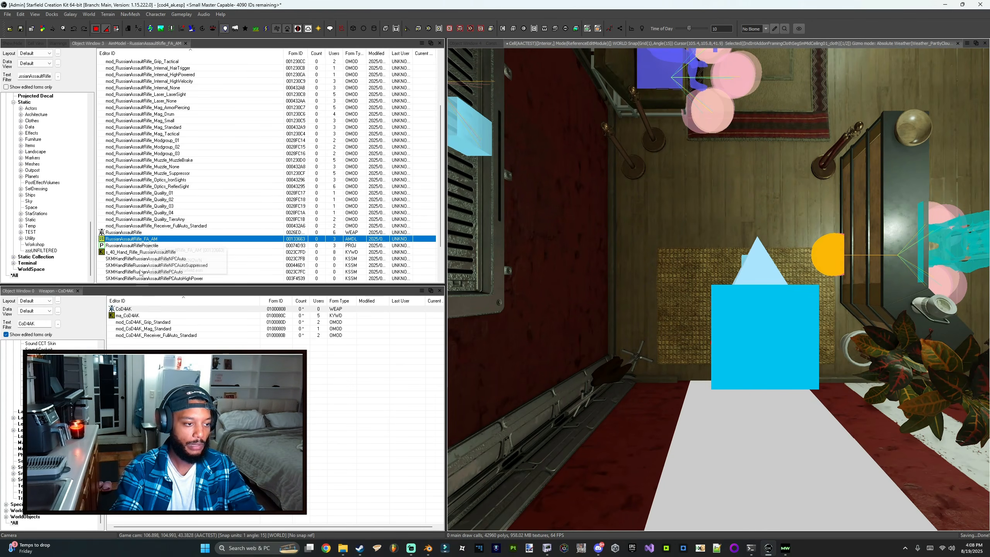
left_click(229, 308)
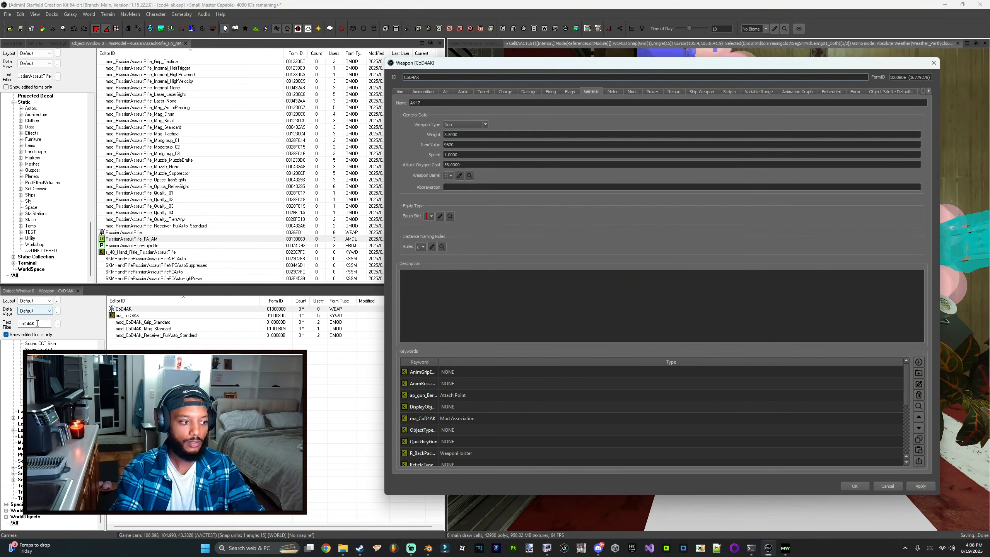
double_click(30, 323)
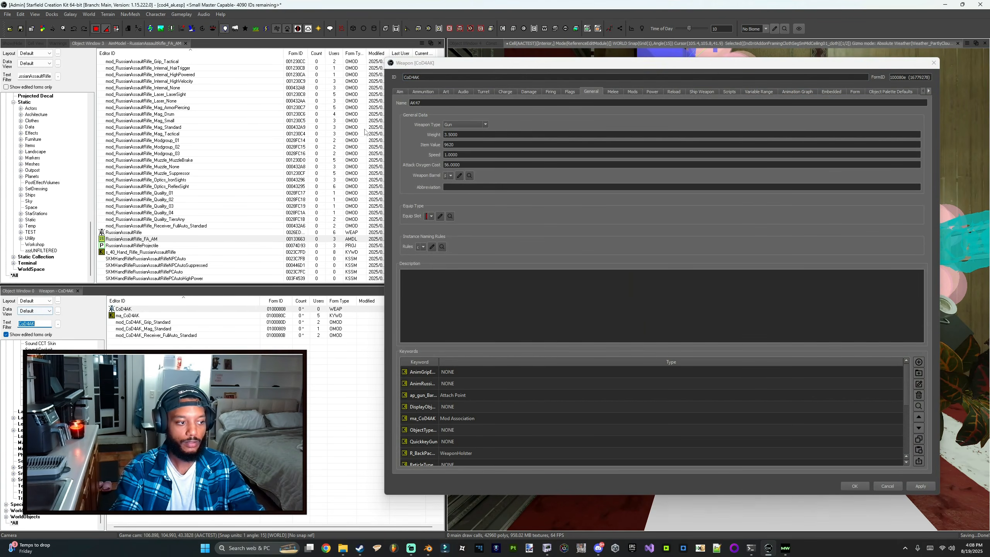
left_click(407, 91)
left_click(504, 126)
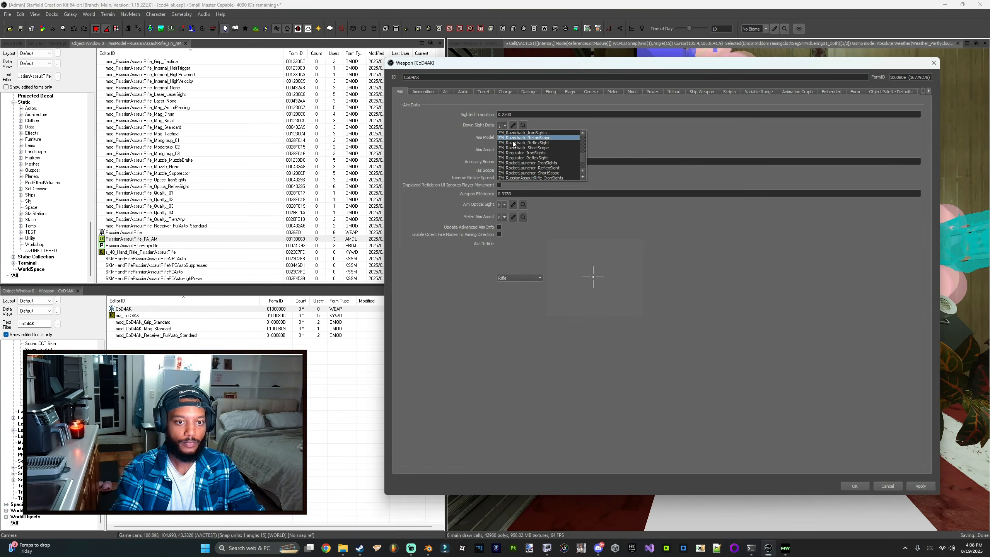
left_click(506, 132)
left_click(512, 125)
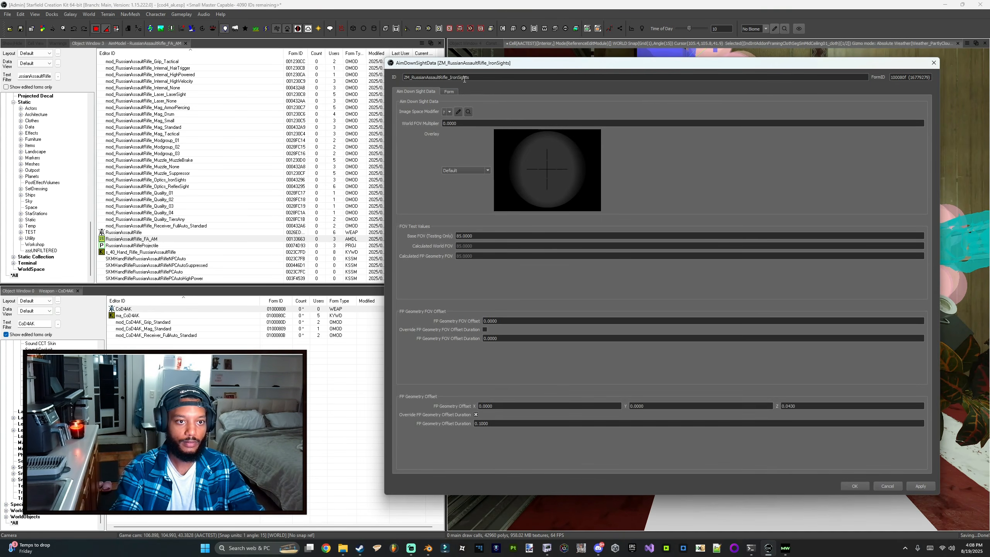
key("Escape")
Step: Copy the aim model as CoD4AK_FA_AM with cone-of-fire degrees 1 to 1 and 8 shots for runaway
left_click(504, 138)
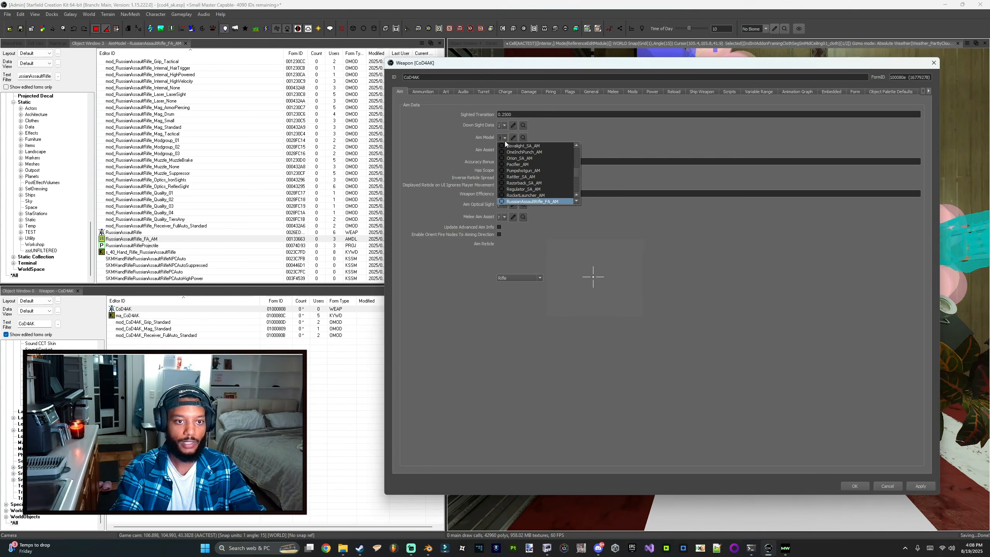
left_click(505, 137)
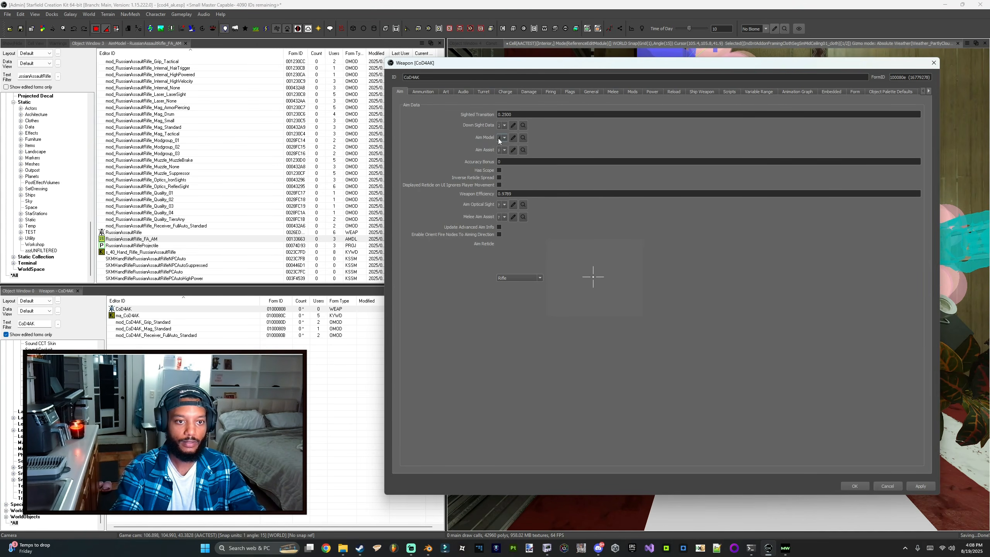
left_click(513, 138)
left_click_drag(441, 77, 397, 79)
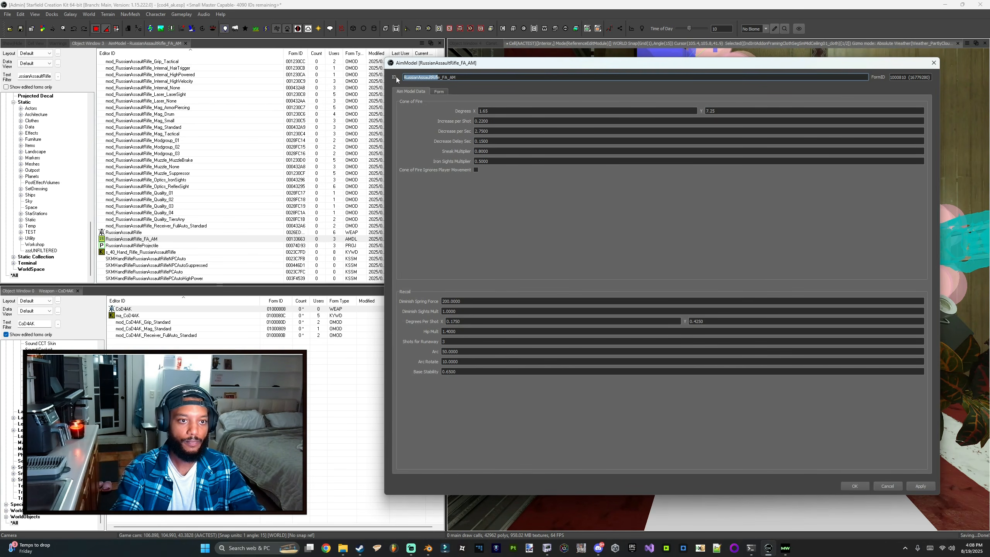
type("CoD4AK")
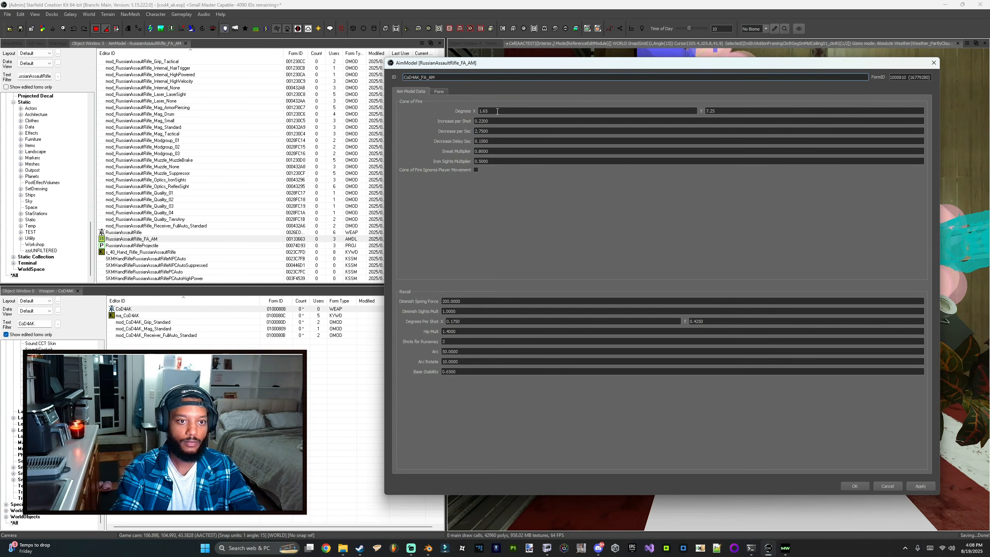
left_click(497, 111)
key("Tab")
type("1")
key("shift+Tab")
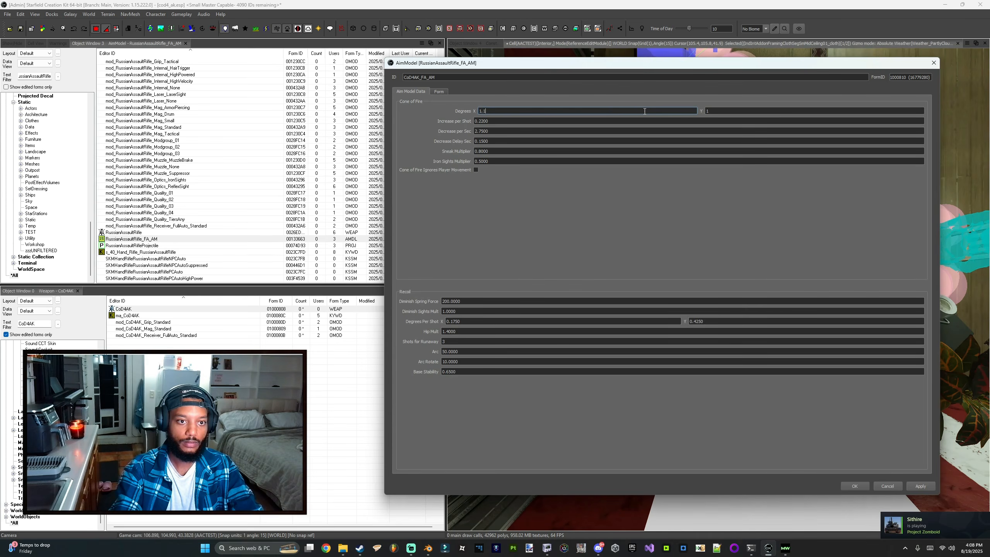
key("BackSpace")
key("BackSpace")
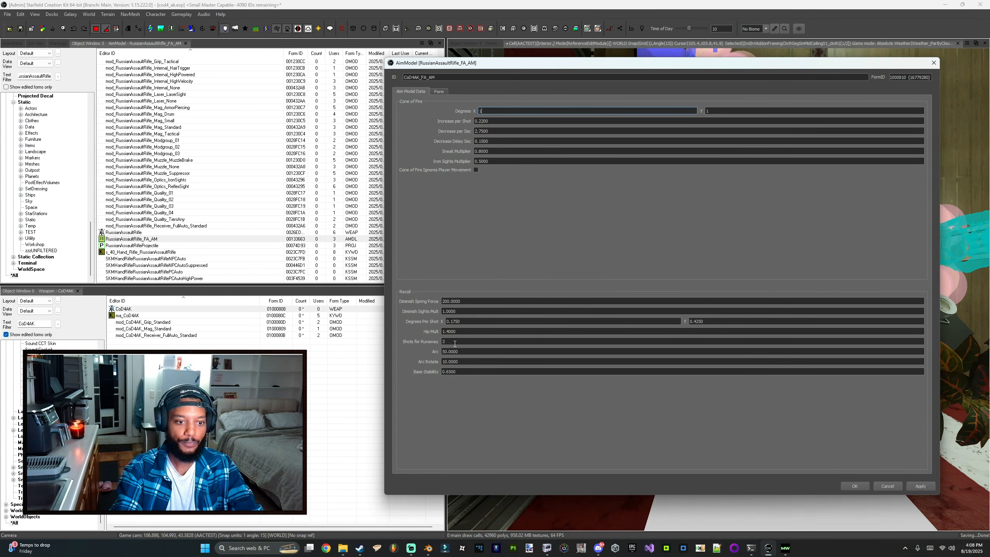
left_click_drag(455, 342, 425, 343)
type("8")
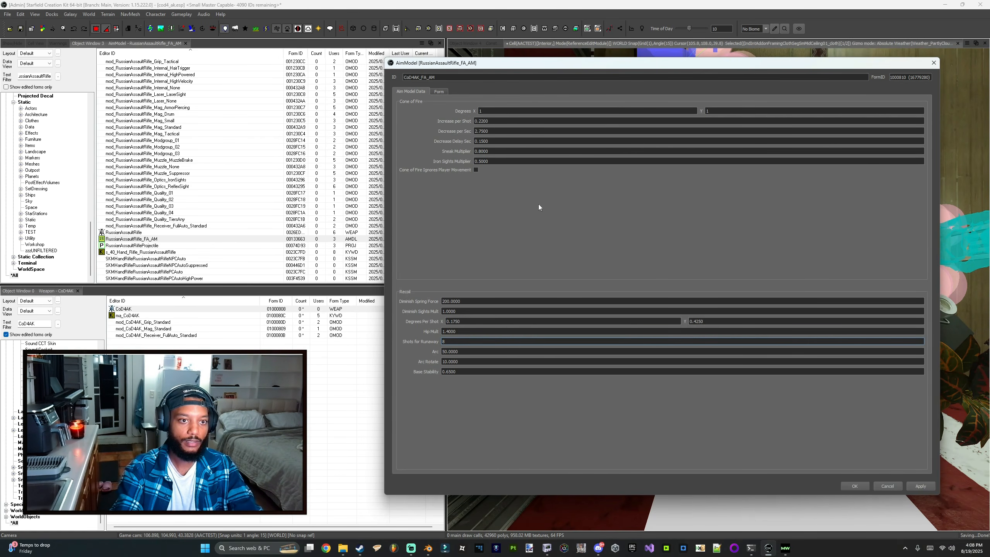
left_click(854, 486)
Step: Assign the CoD4AK_FA_AM aim model to the CoD4AK weapon
left_click(646, 294)
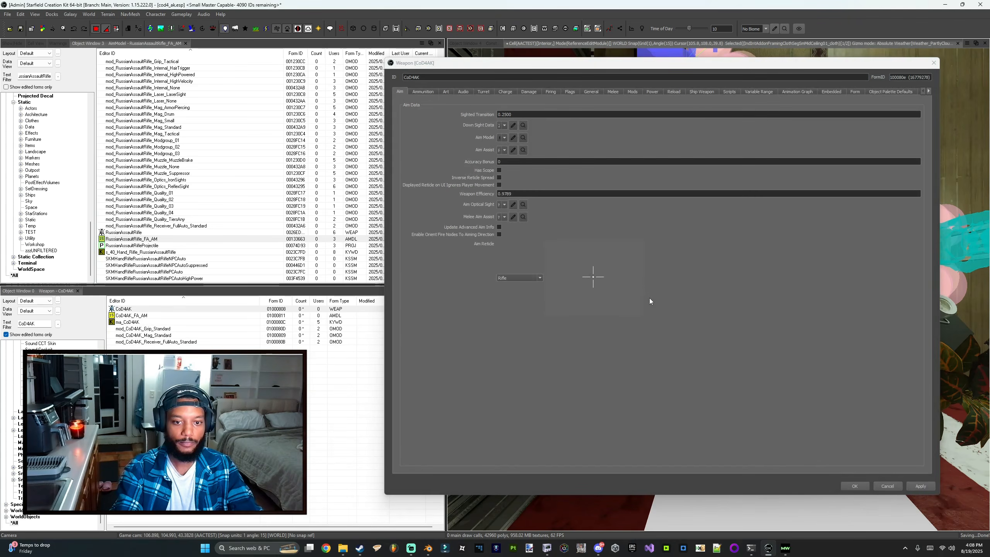
left_click(503, 137)
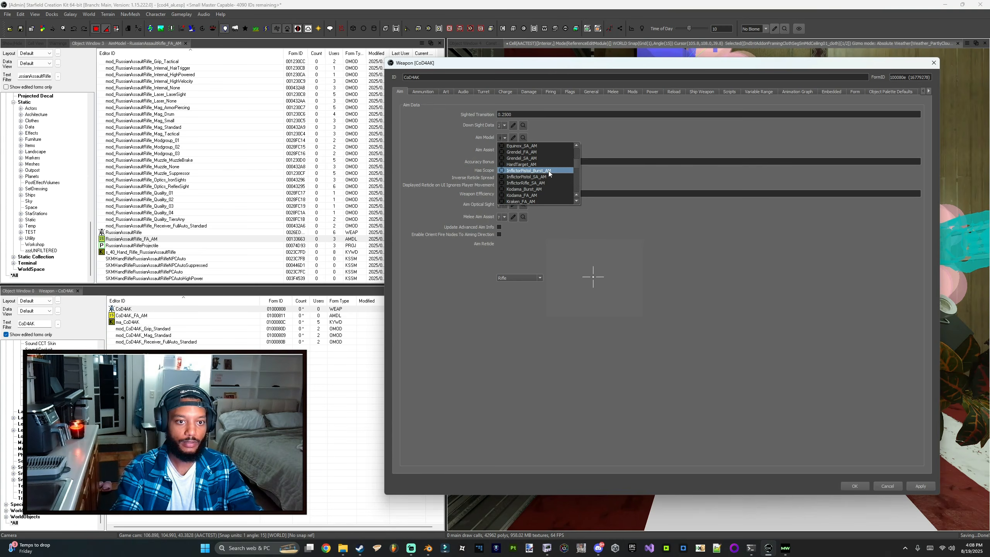
scroll(548, 176, "up", 3)
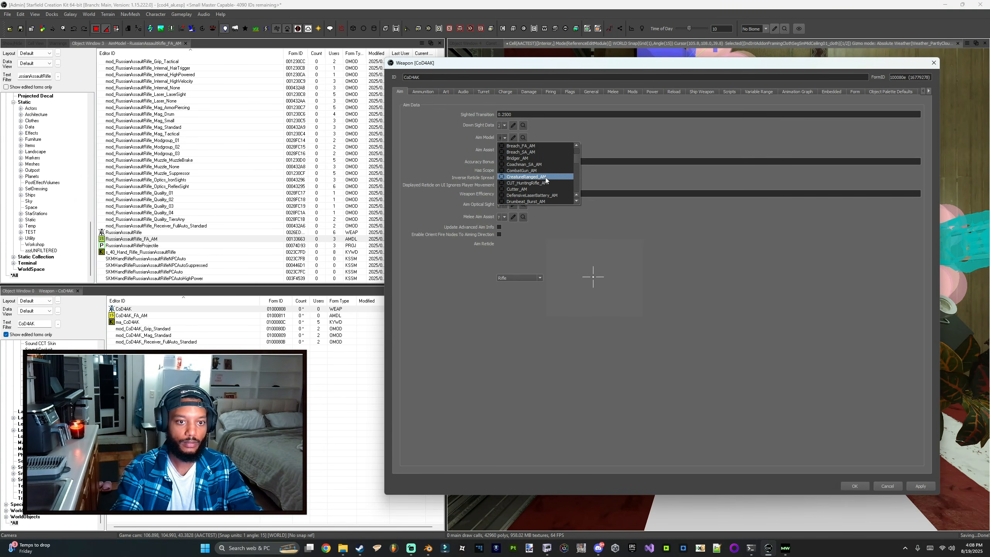
left_click(849, 484)
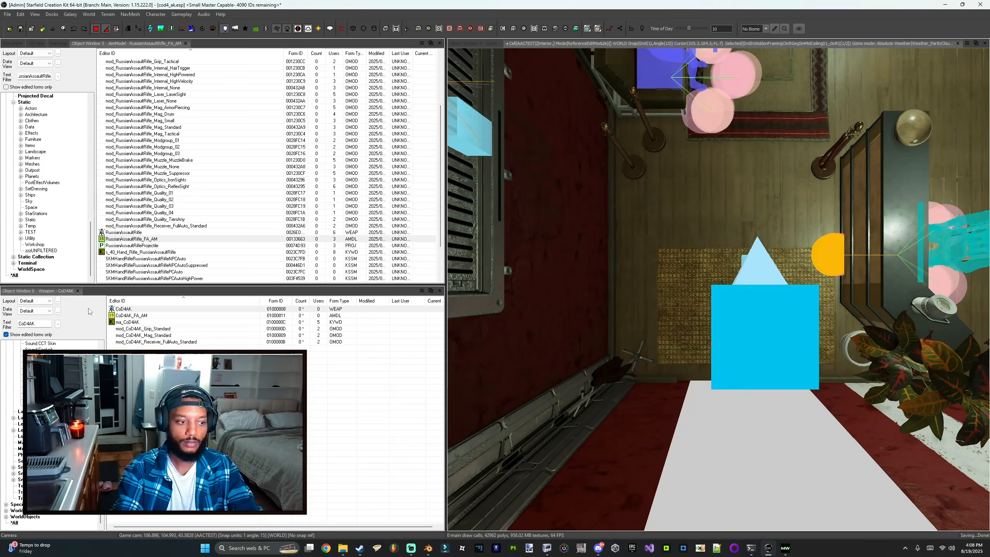
double_click(140, 310)
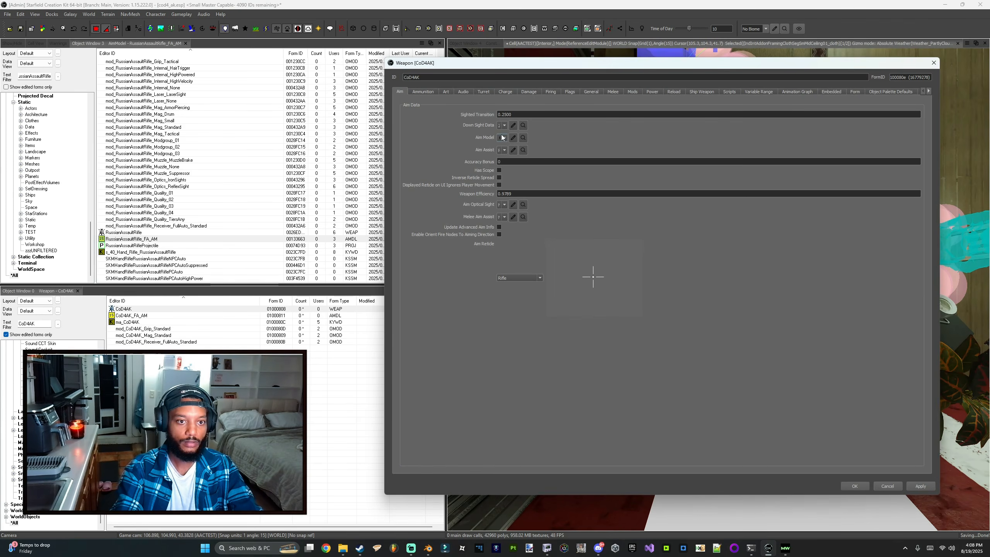
left_click(502, 138)
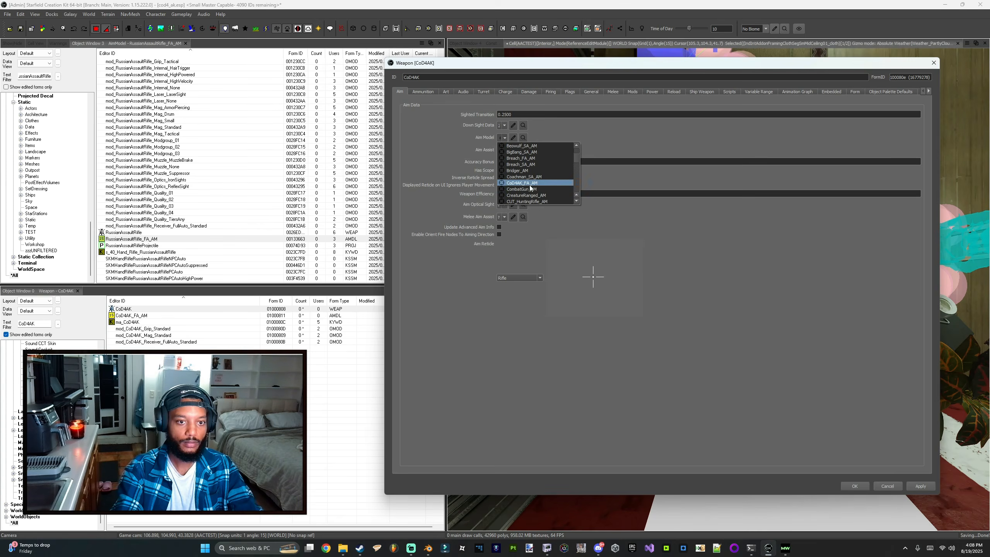
left_click(526, 183)
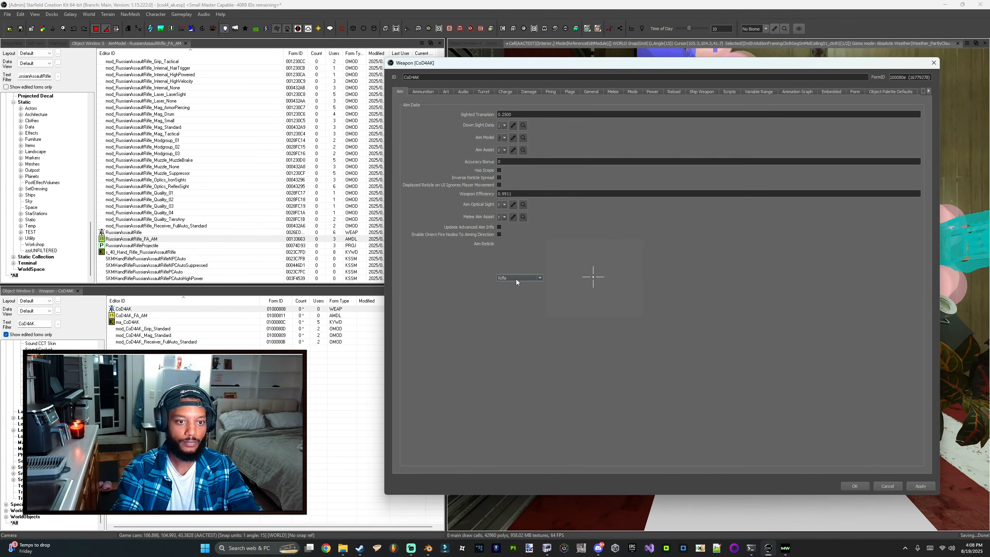
Step: Review the weapon's object modifications list and browse through its settings to the damage data
left_click(632, 92)
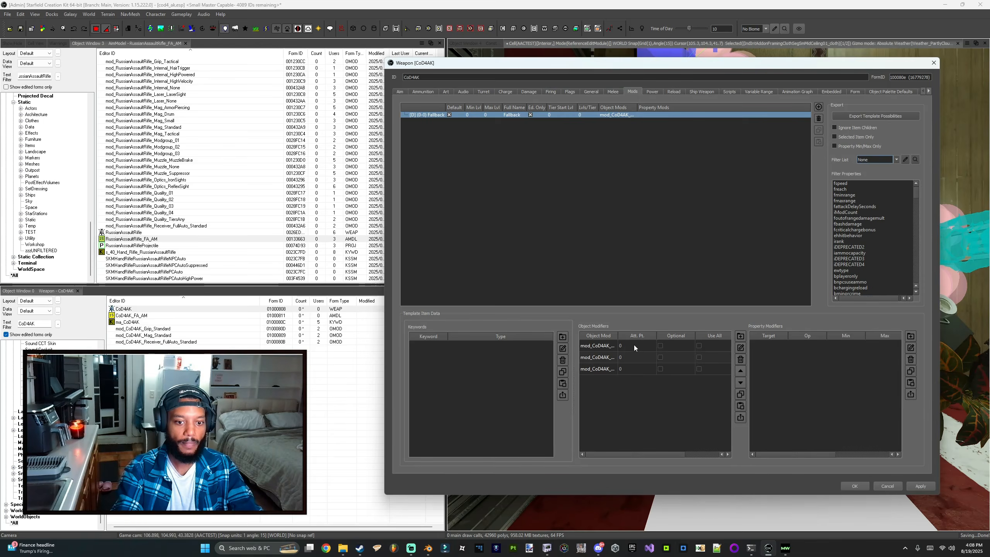
left_click_drag(617, 335, 647, 331)
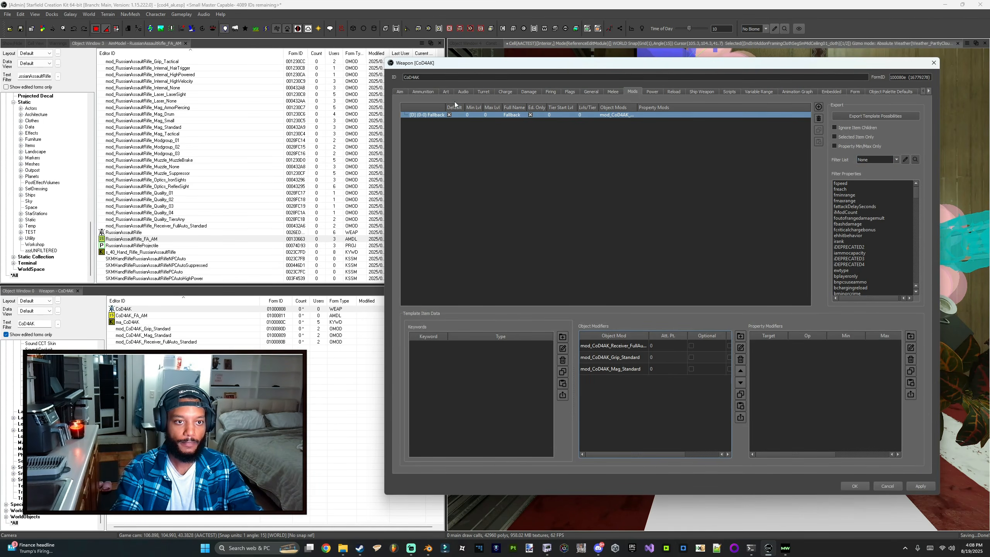
left_click(451, 90)
left_click(484, 92)
left_click(530, 92)
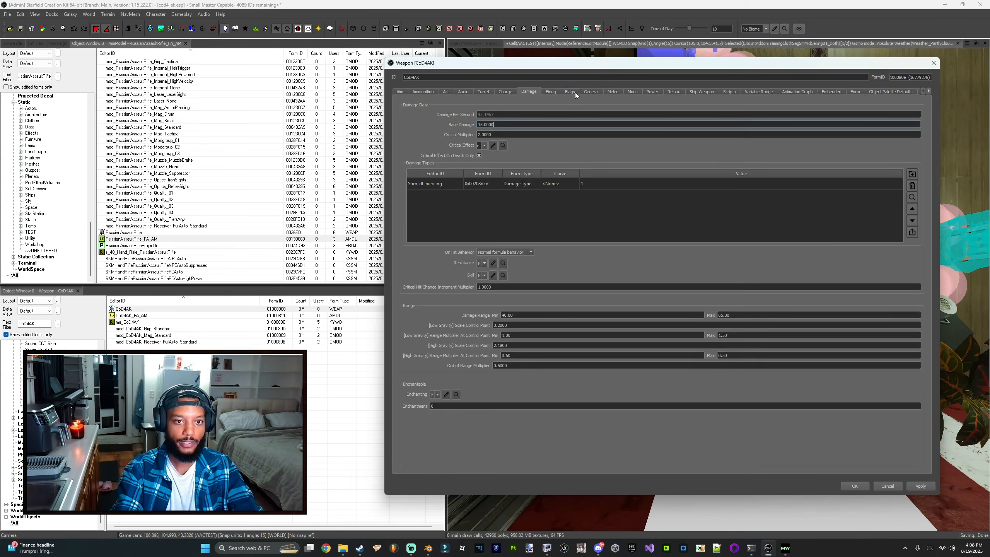
Step: Set the CoD4AK weapon's reload speed to 1.1 and close the weapon record
left_click(573, 92)
left_click(592, 91)
left_click(613, 92)
left_click(632, 92)
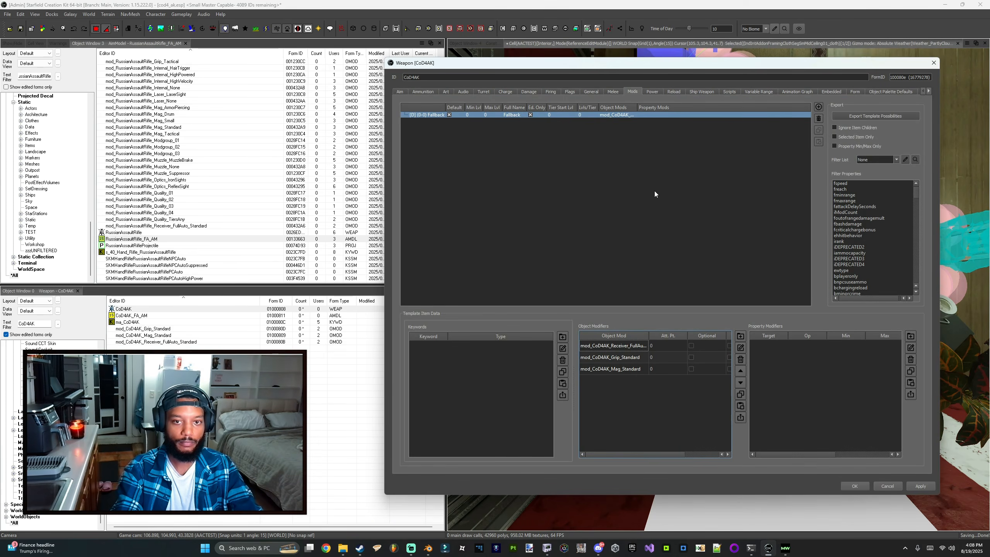
left_click(674, 94)
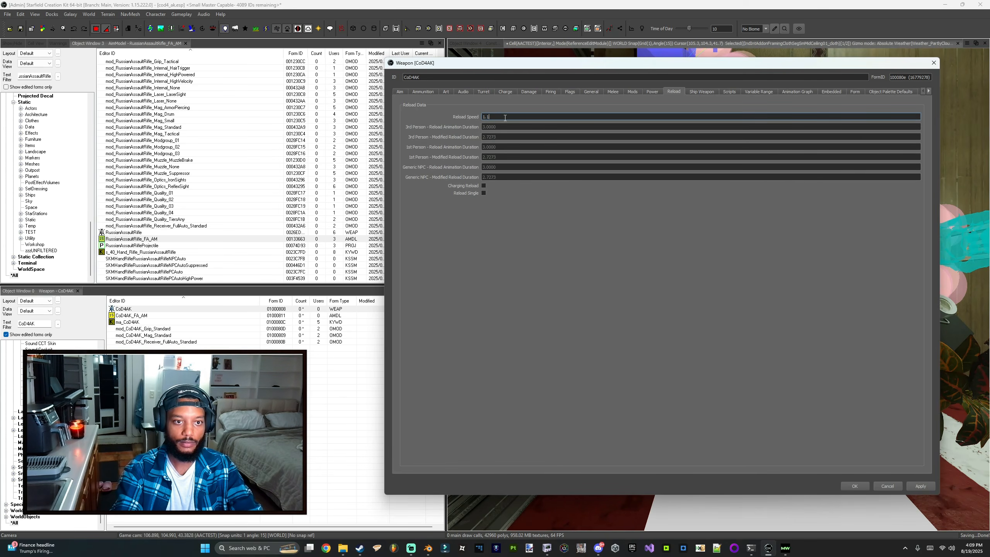
left_click(505, 118)
type("1.1")
key("Return")
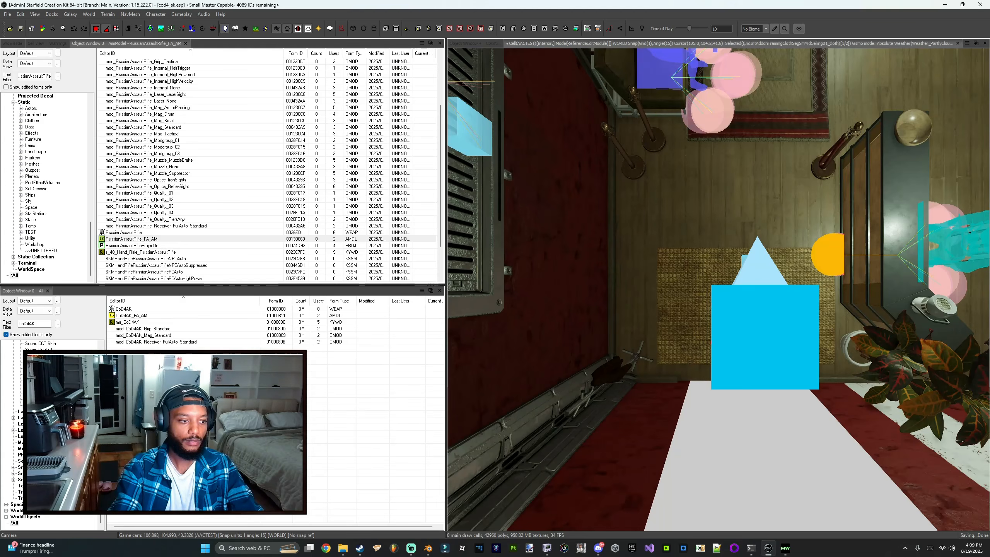
scroll(159, 268, "down", 3)
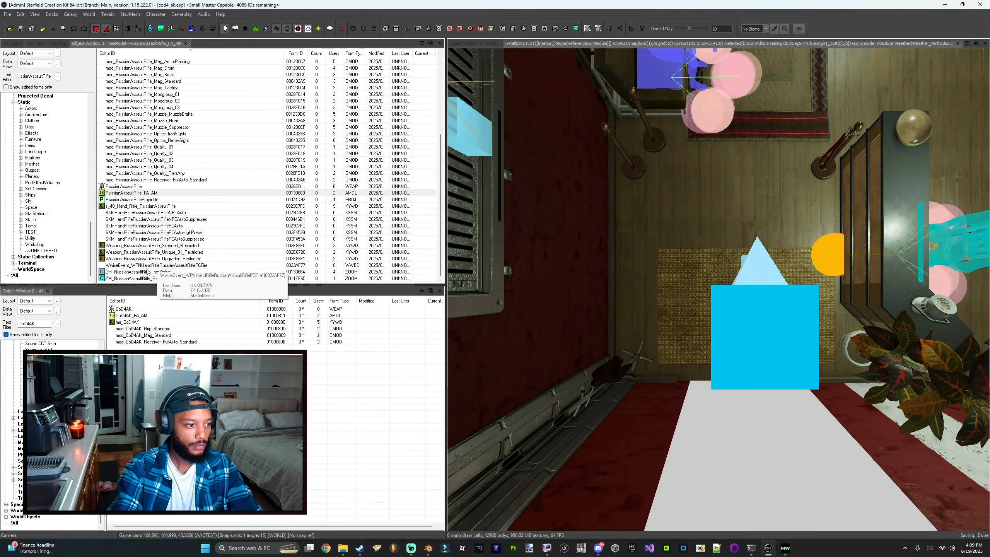
scroll(148, 272, "up", 6)
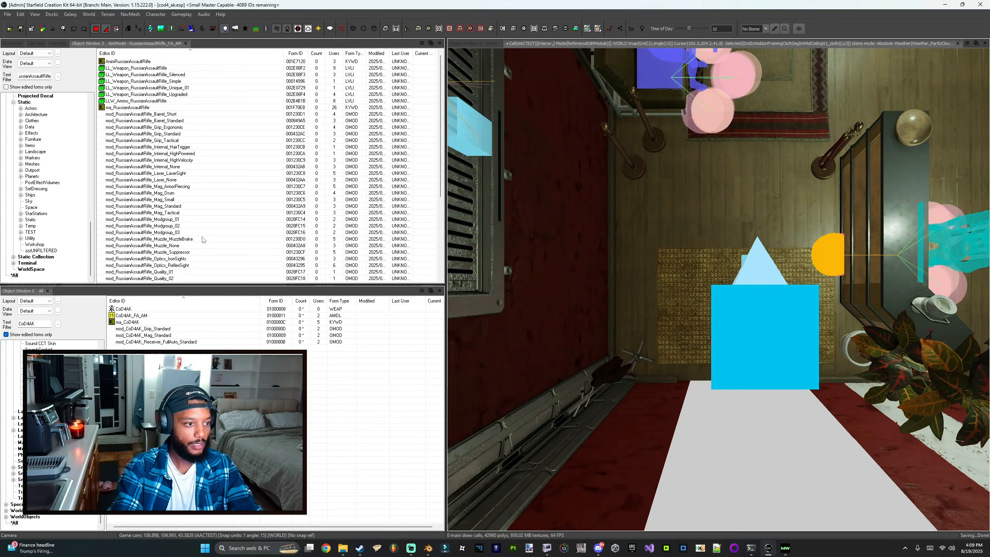
scroll(193, 239, "down", 2)
scroll(187, 239, "up", 1)
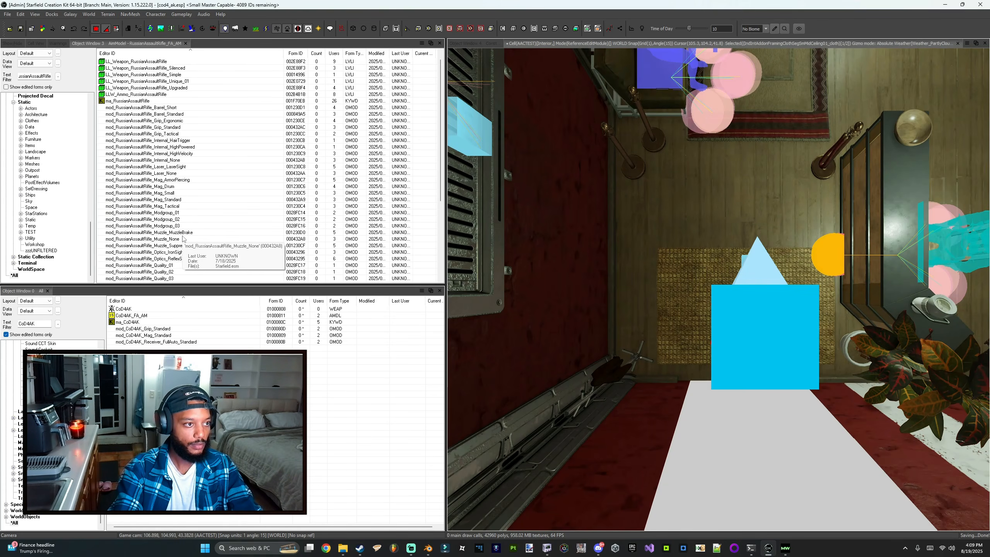
scroll(183, 239, "down", 5)
Step: Save the plugin, overwriting the existing cod4_ak.esm file
left_click(7, 14)
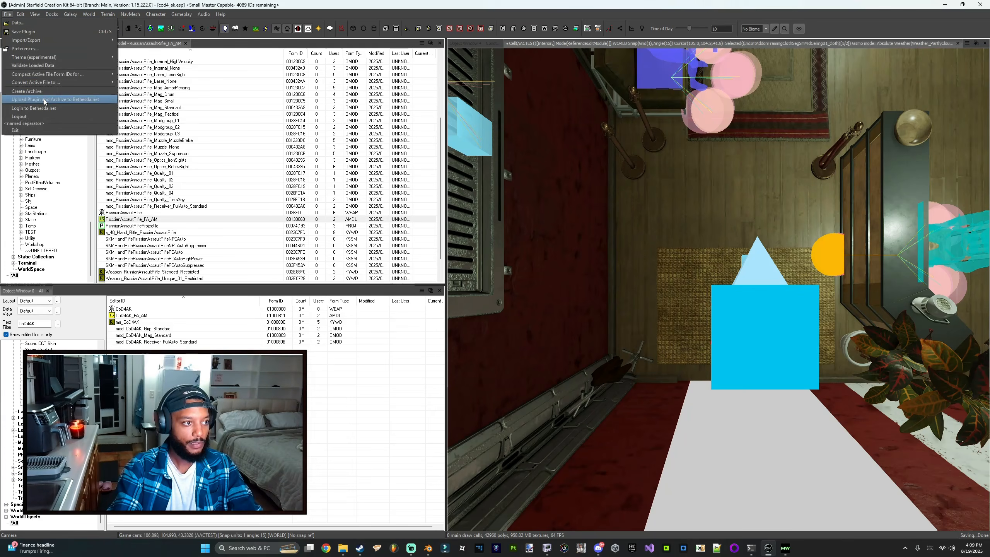
mouse_move(59, 82)
left_click(137, 83)
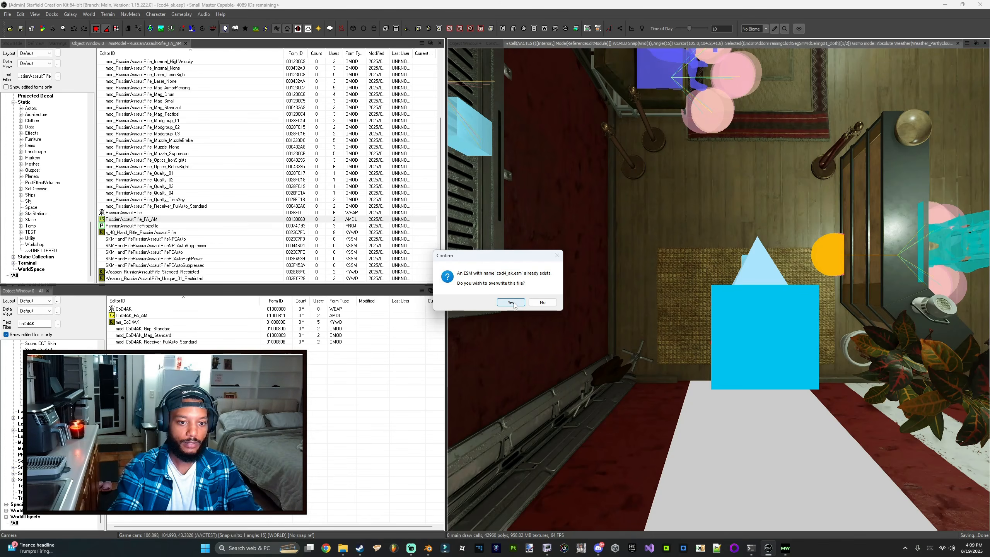
left_click(511, 303)
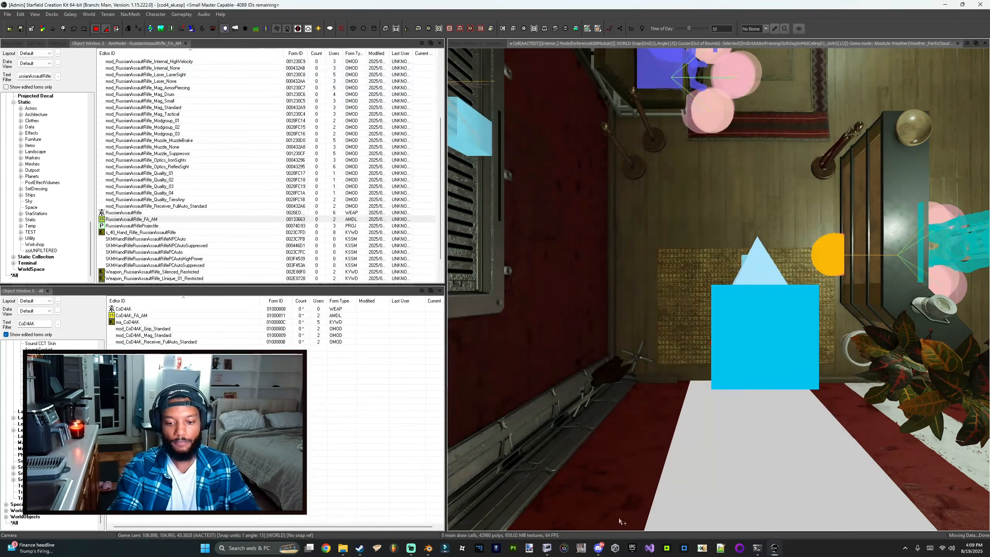
Step: Launch Starfield from Steam to test the weapon in game
left_click(557, 548)
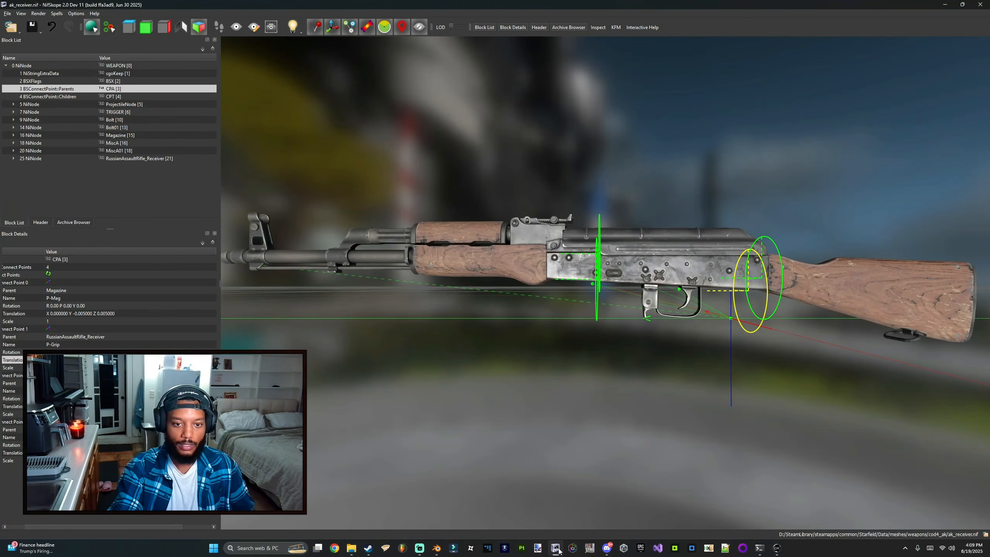
left_click(556, 548)
right_click(367, 548)
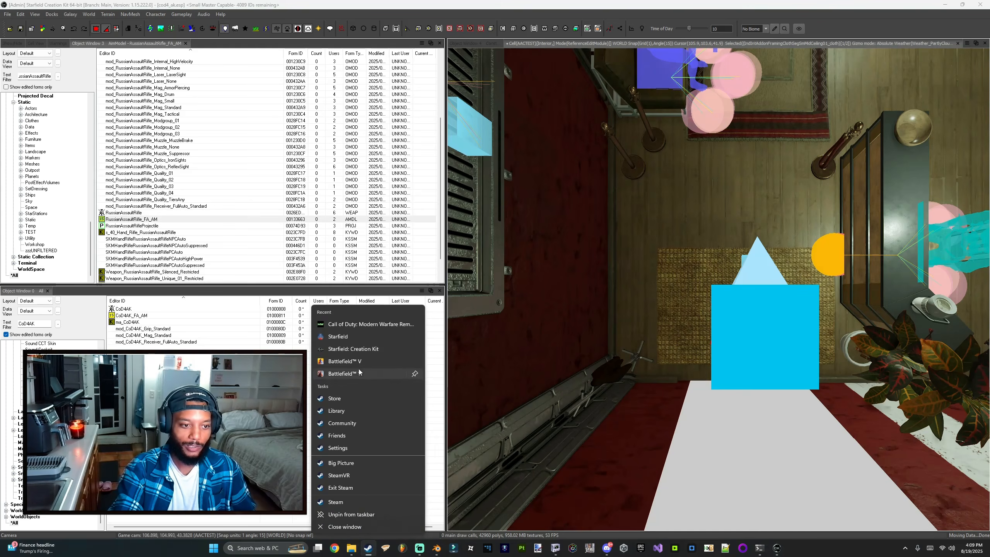
left_click(367, 336)
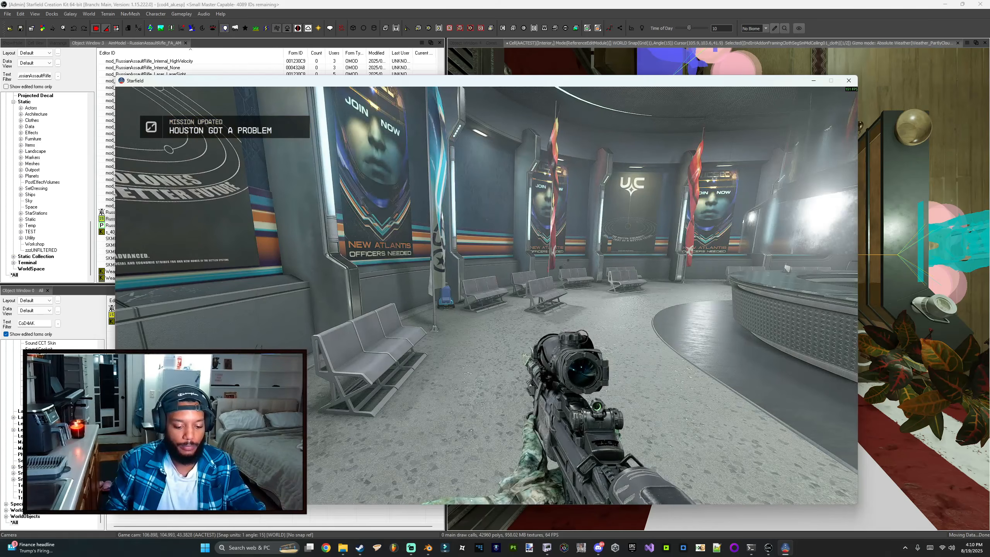
Step: Test-fire and reload the AK47 in game, viewing it in third-person and first-person
key("grave")
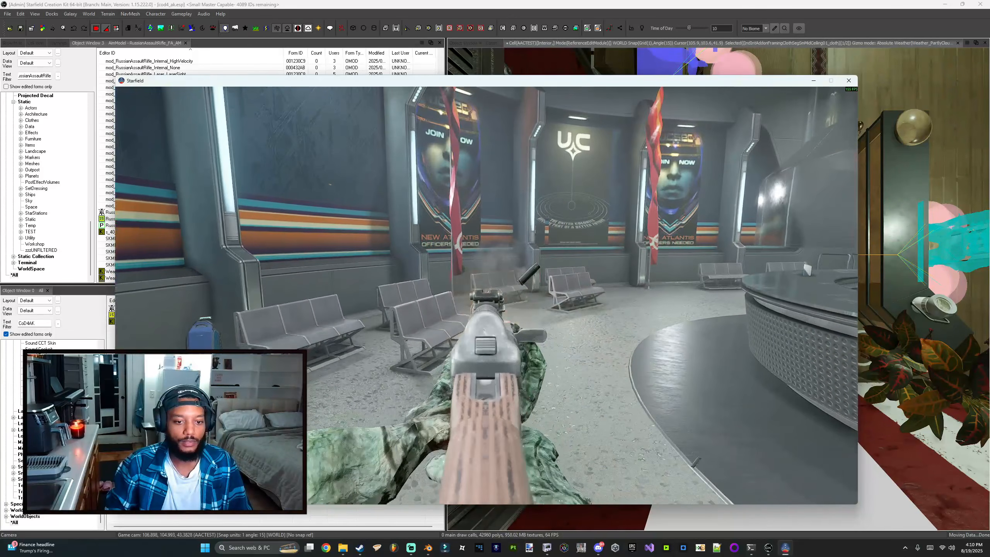
key("r")
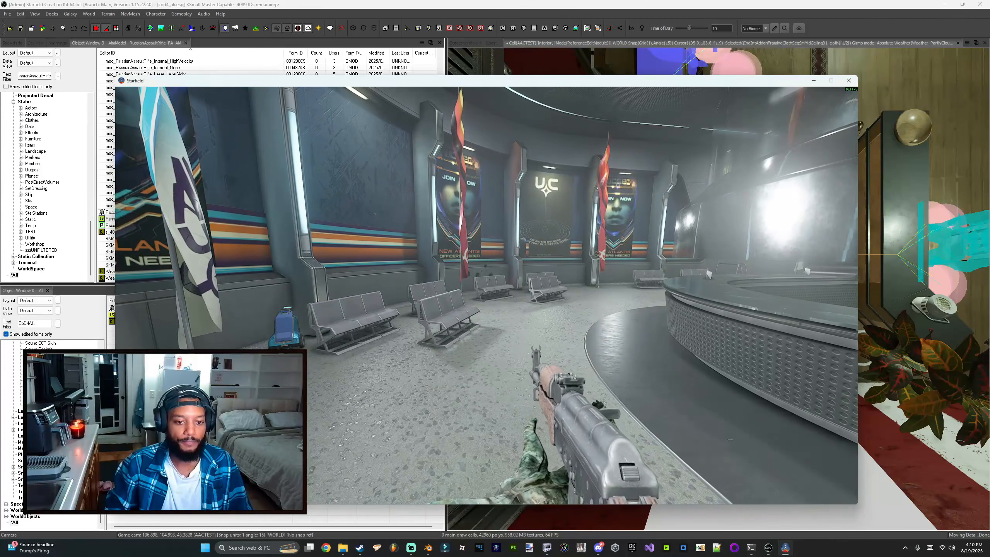
key("v")
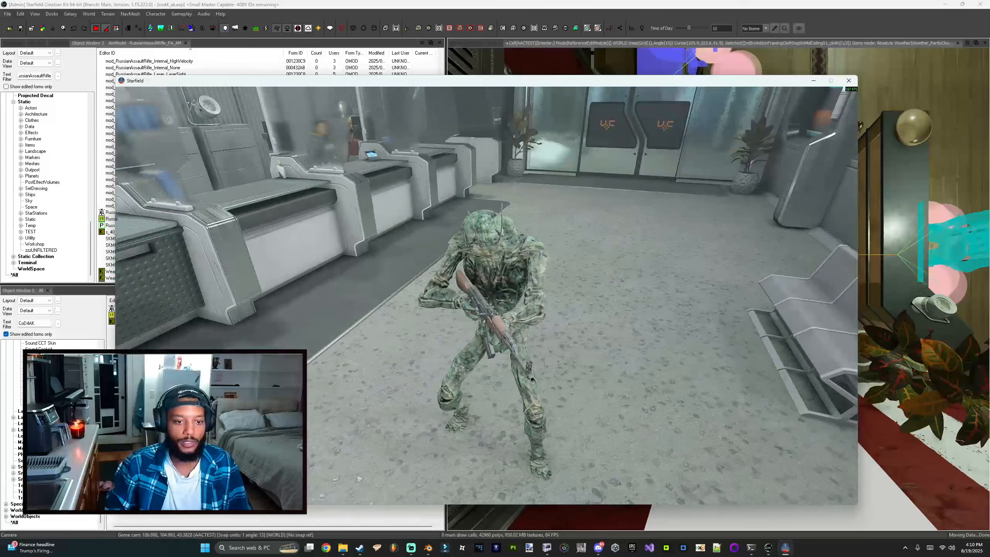
left_click(486, 295)
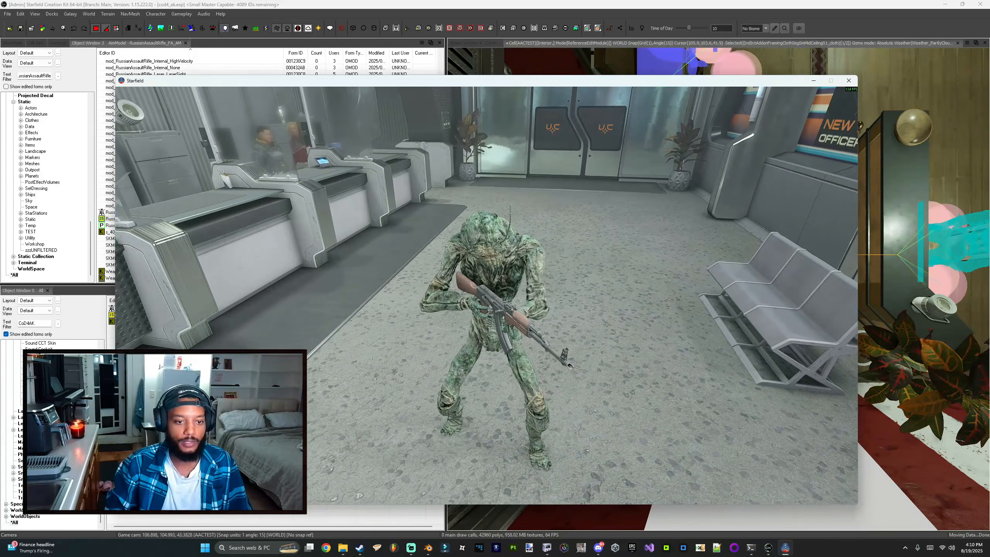
key("v")
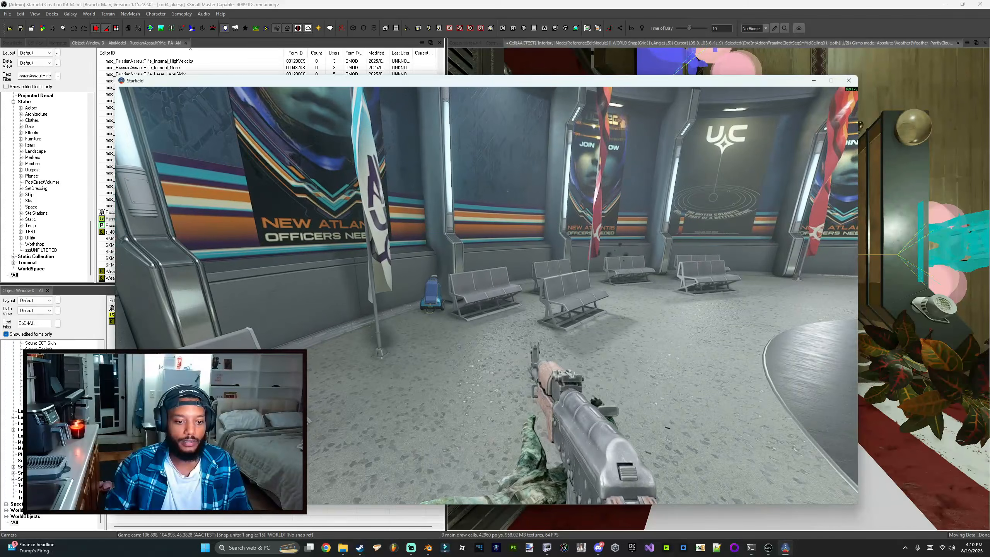
key("Tab")
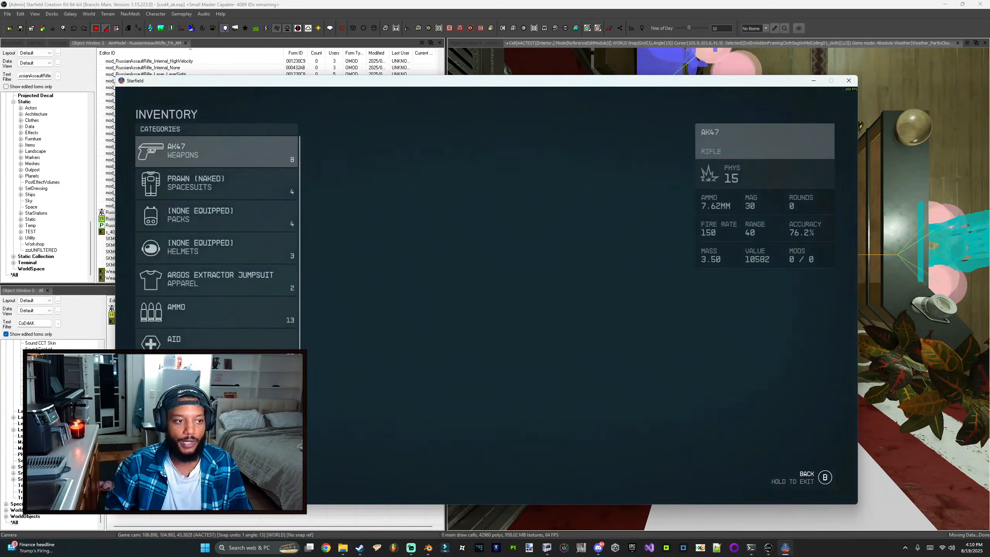
Step: Inspect the AK47's stats and model in the inventory and check the status screen
key("Down")
key("Return")
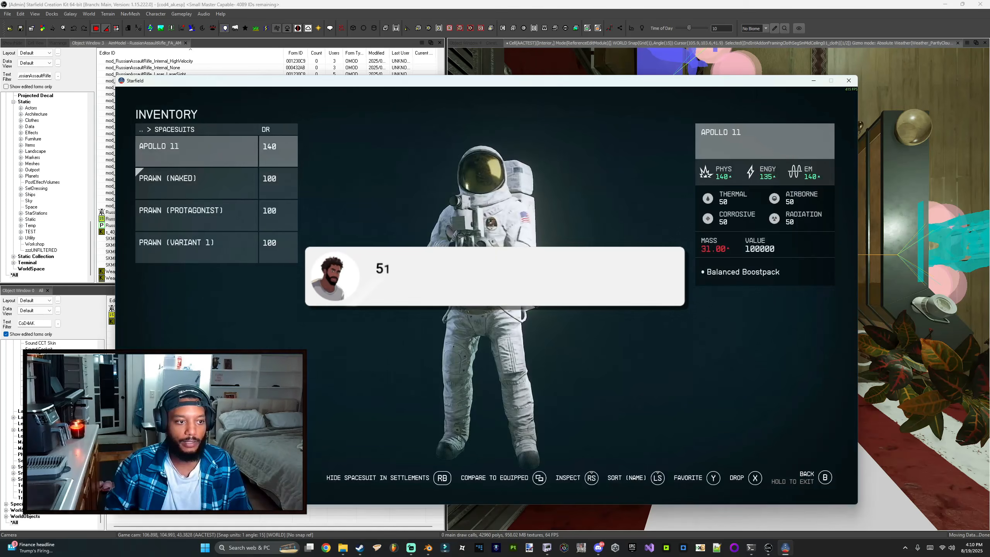
key("Tab")
key("Tab")
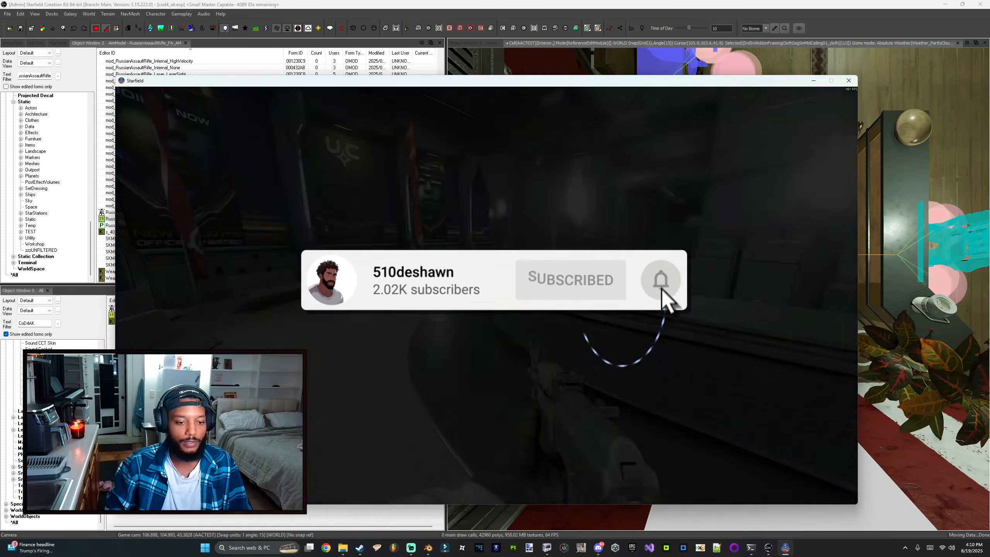
key("Tab")
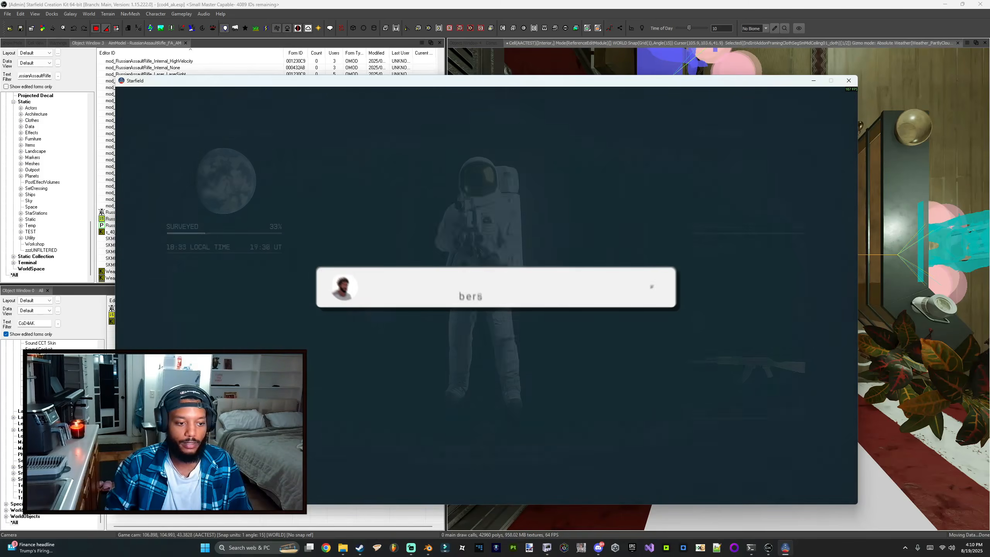
key("Return")
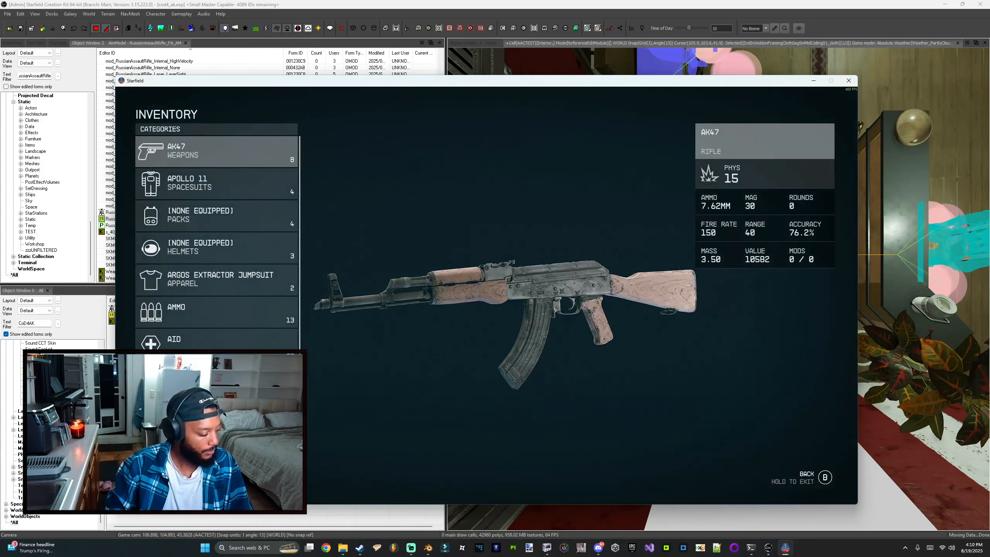
key("Down")
key("Return")
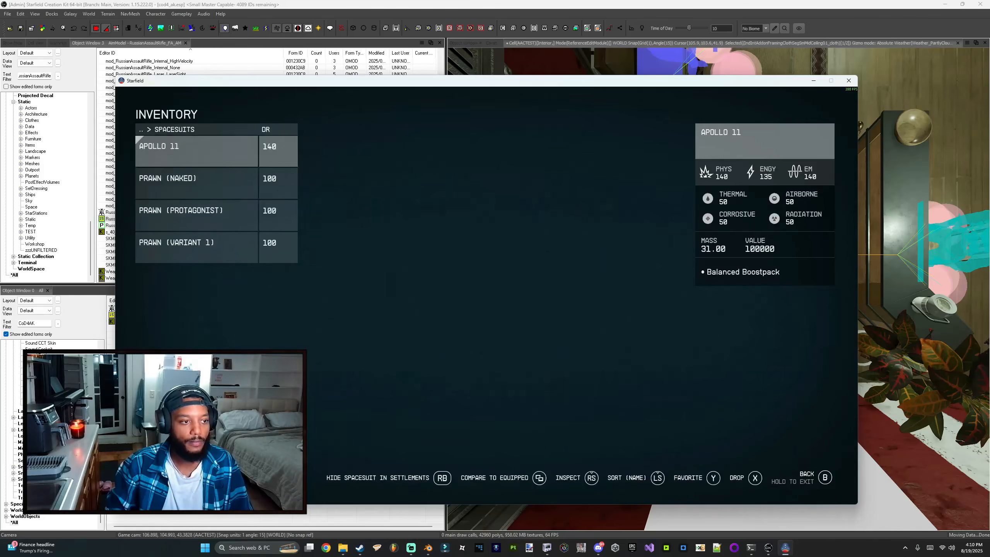
key("e")
key("Tab")
key("Tab")
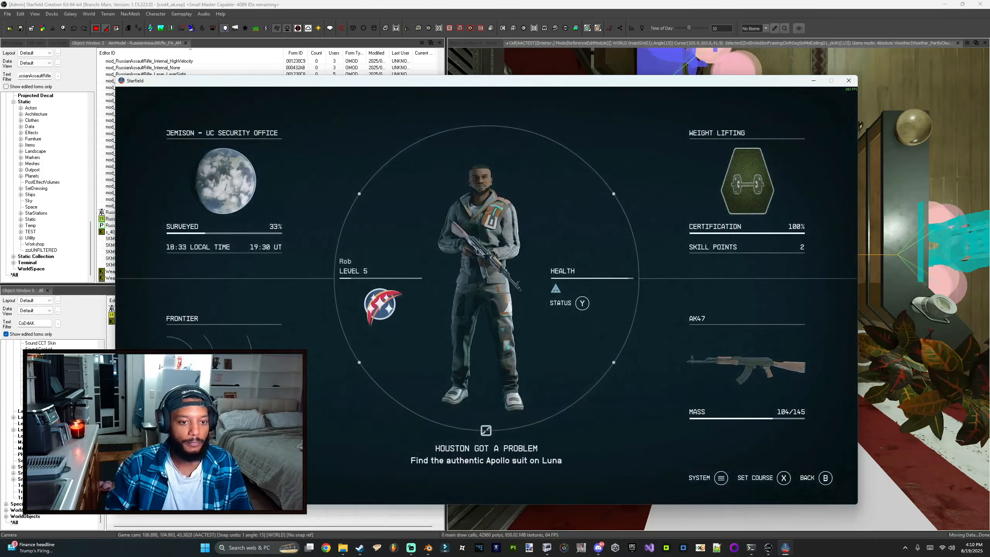
key("Tab")
key("f")
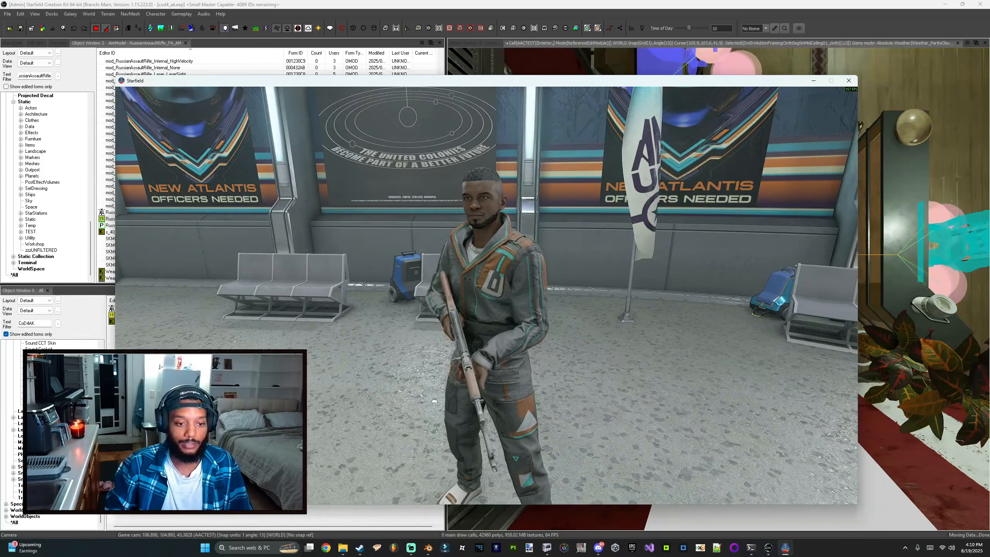
Step: Examine the equipped rifle by switching between third-person and first-person camera views
scroll(487, 294, "up", 2)
scroll(487, 295, "down", 1)
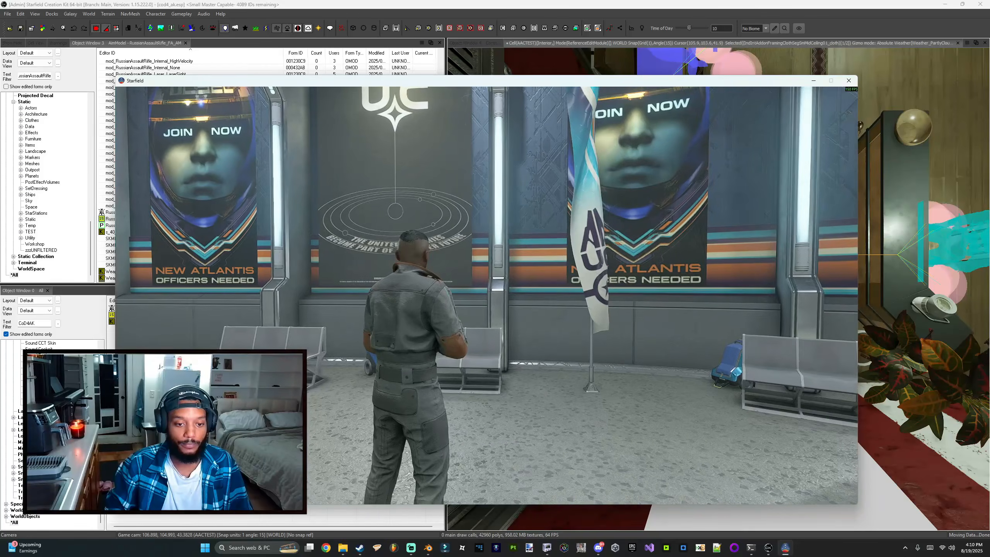
scroll(486, 295, "up", 1)
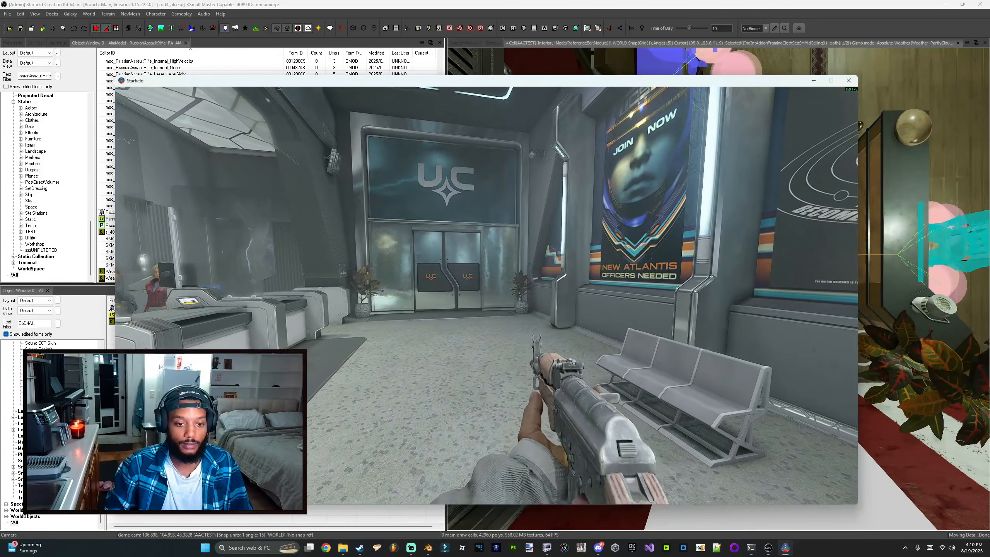
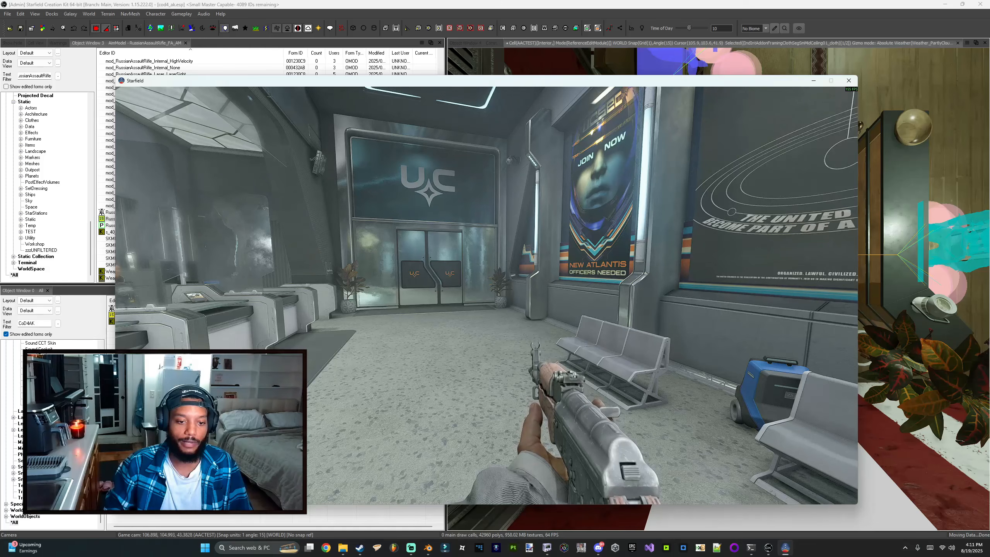
Step: Take a last aimed and third-person look at the rifle, then quit the game
right_click(486, 295)
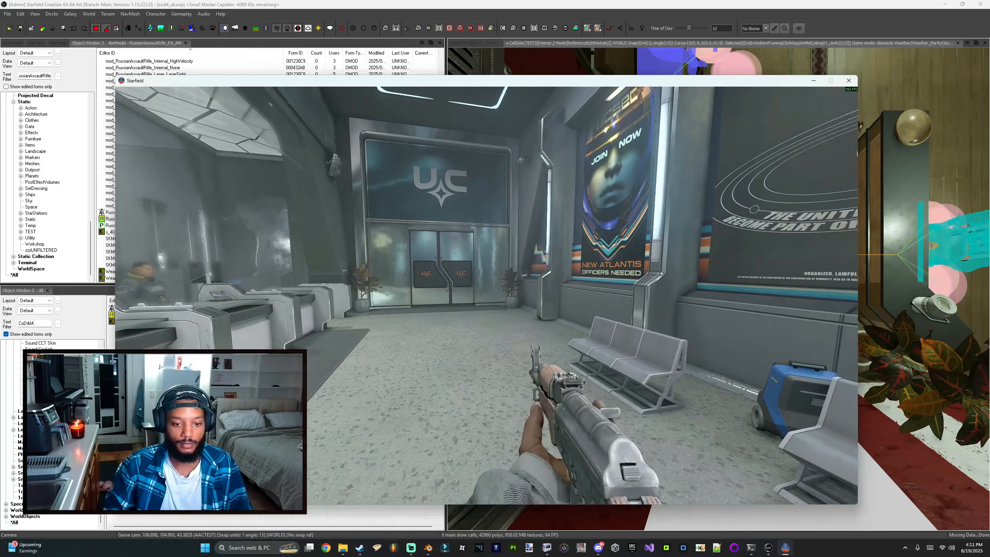
key("q")
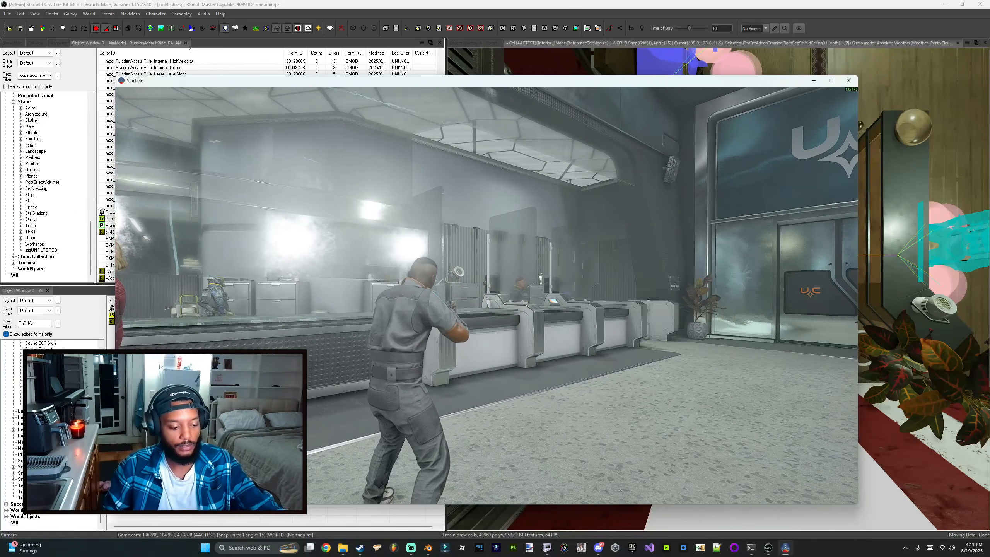
key("alt+F4")
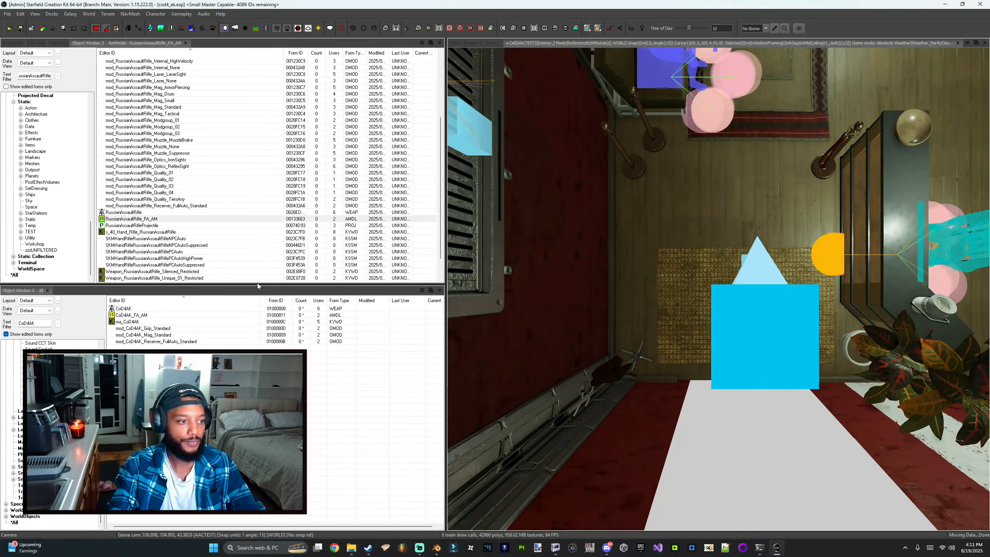
Step: Open the RussianAssaultRifle weapon record and review the object modifiers in its Mods template
left_click(243, 309)
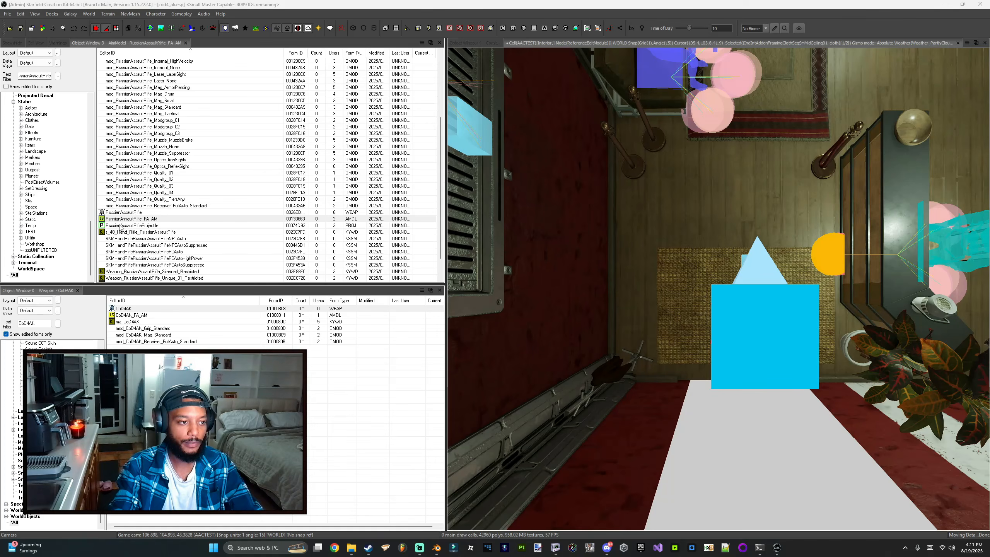
left_click(129, 213)
double_click(133, 213)
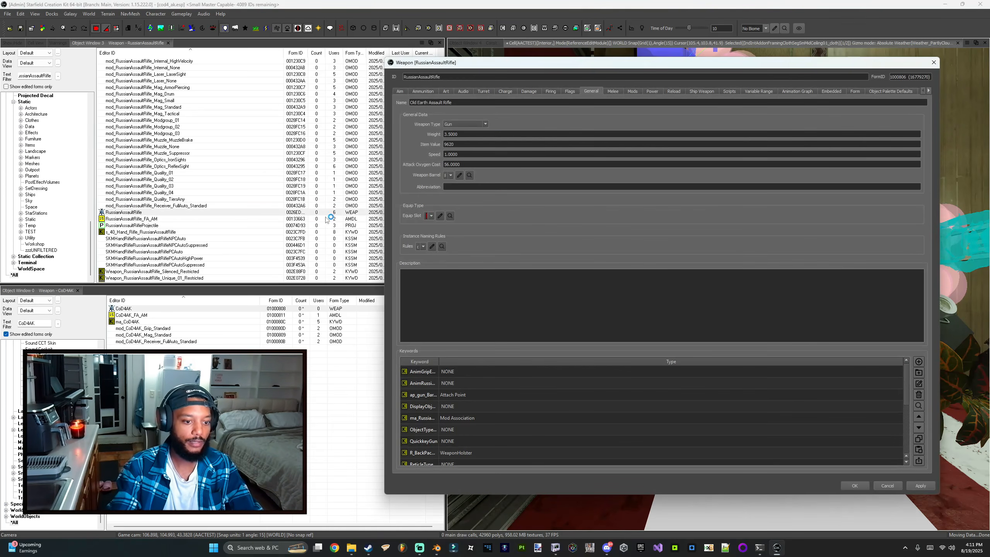
left_click(633, 92)
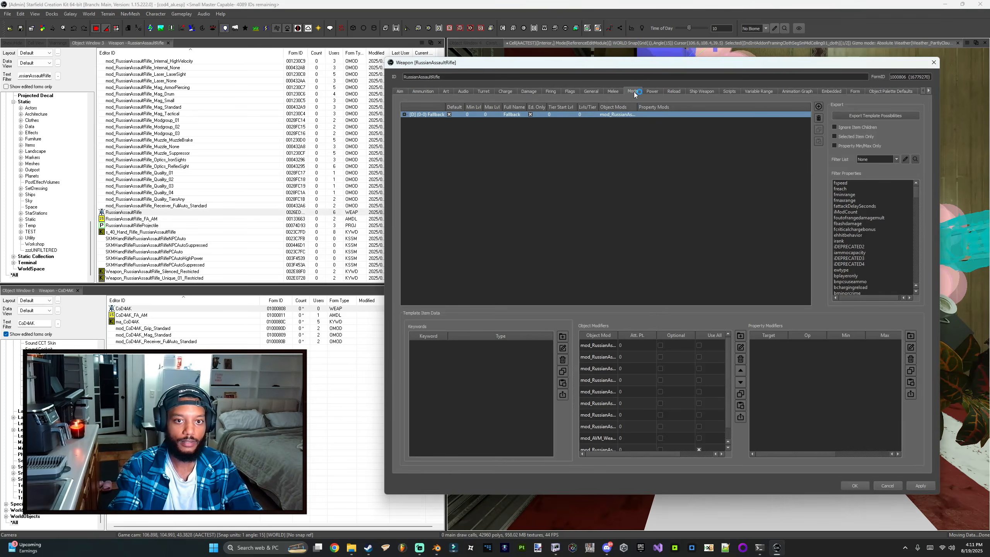
double_click(621, 335)
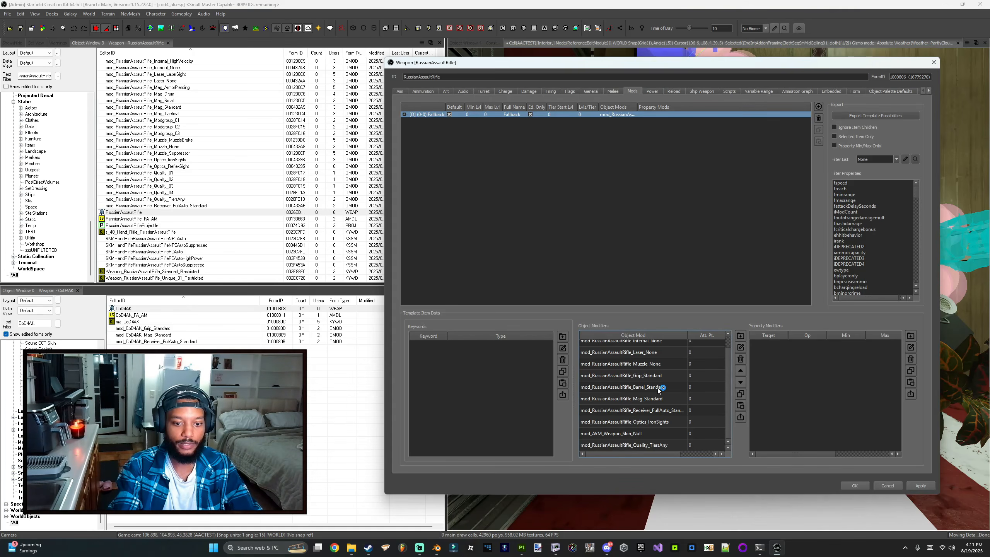
double_click(157, 316)
key("Escape")
Step: Copy the mod_AVM_Weapon_Skin_Null object modifier from the RussianAssaultRifle into the CoD4AK weapon's Mods template
double_click(143, 309)
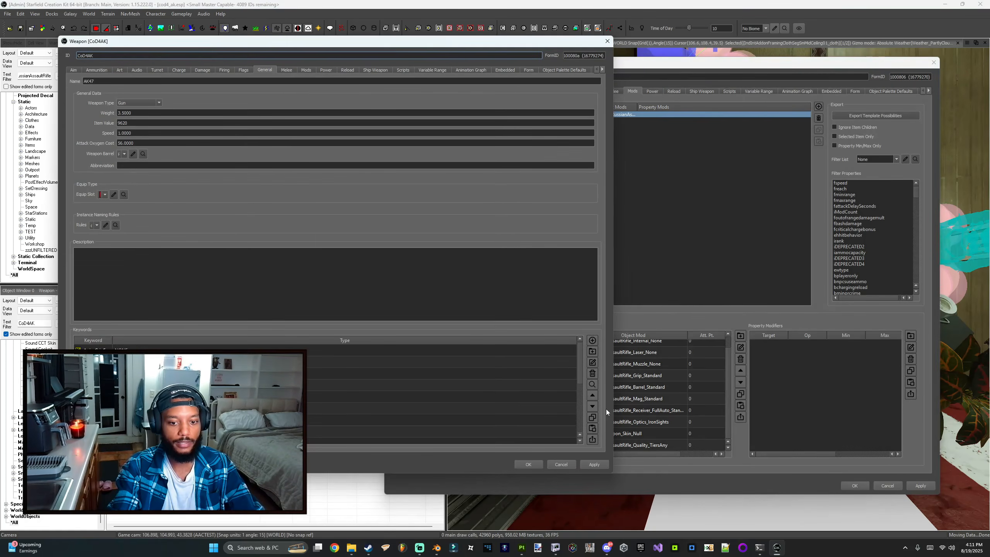
left_click(620, 421)
left_click(625, 432)
right_click(634, 435)
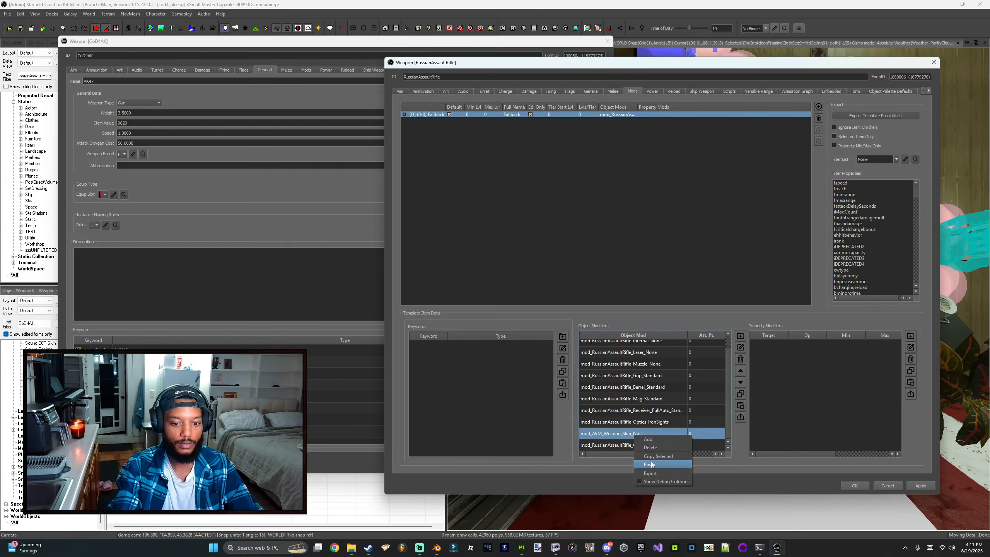
left_click(648, 457)
left_click(308, 71)
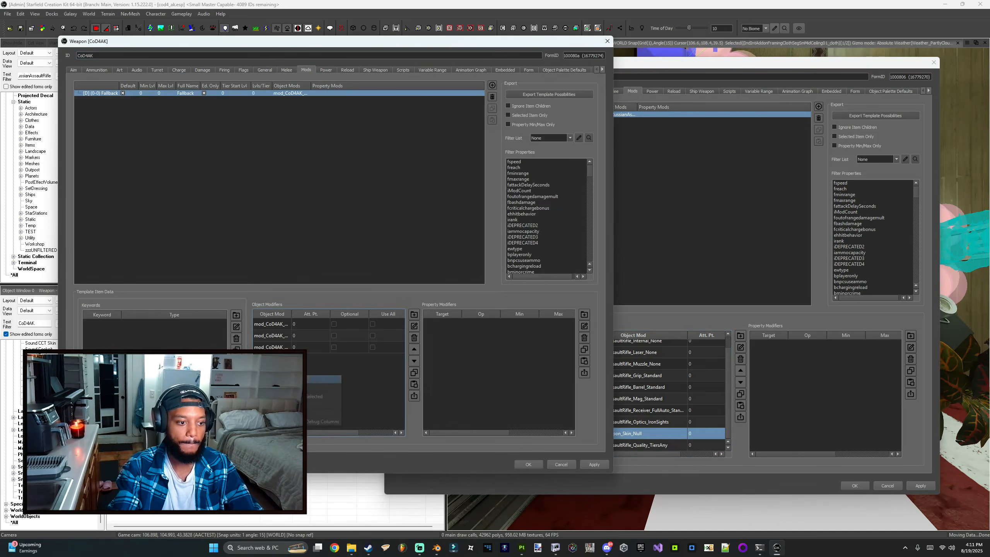
left_click(374, 359)
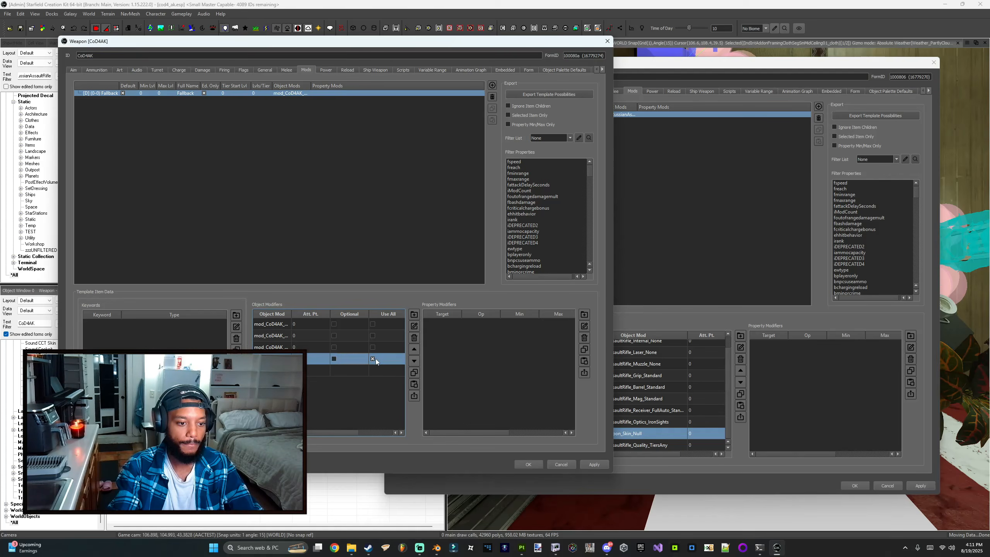
Step: Inspect the pasted skin object mod and widen the Object Mod column in the CoD4AK modifier list
double_click(365, 359)
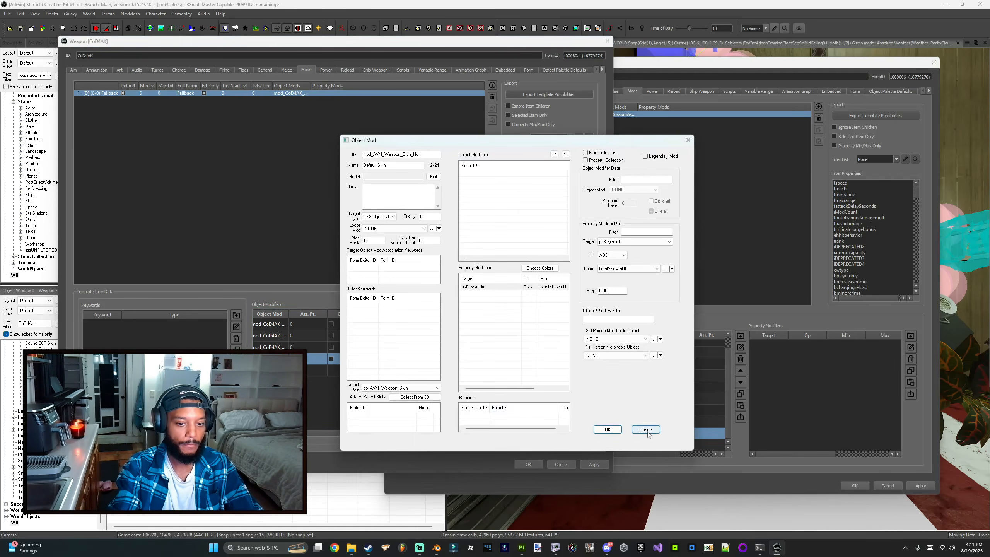
key("Escape")
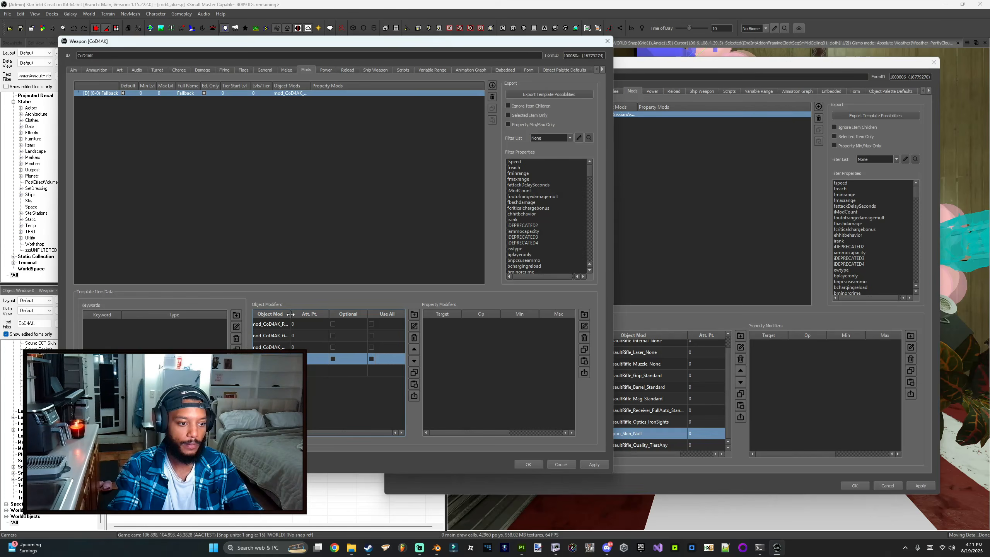
left_click_drag(290, 314, 352, 311)
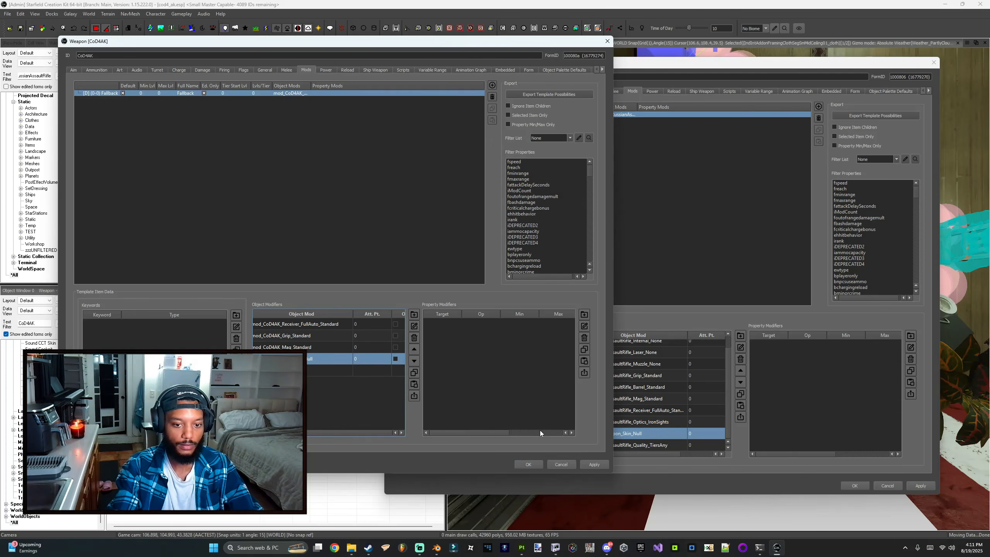
left_click(691, 226)
left_click(330, 405)
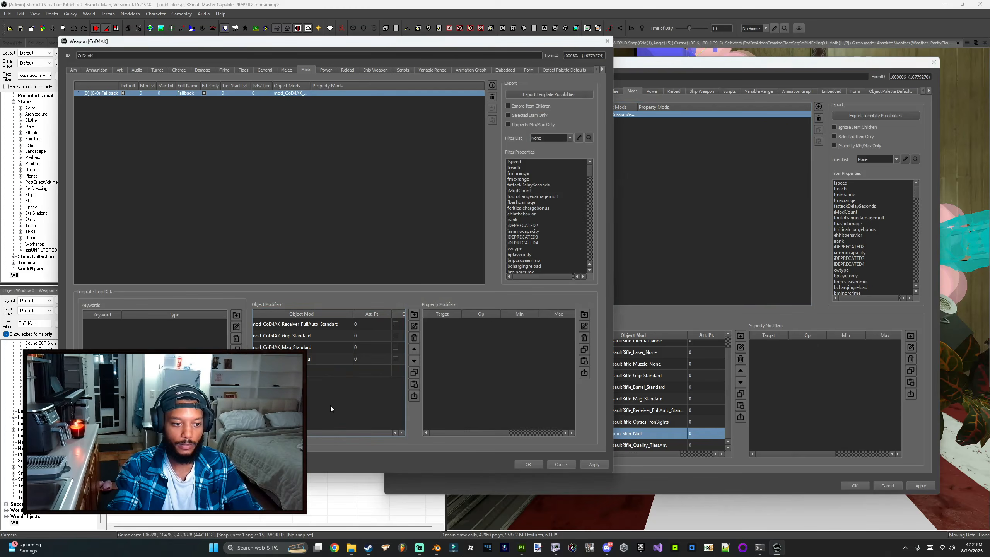
Step: Confirm the CoD4AK weapon changes, close the RussianAssaultRifle record unchanged, and save the plugin
left_click(529, 464)
left_click(886, 485)
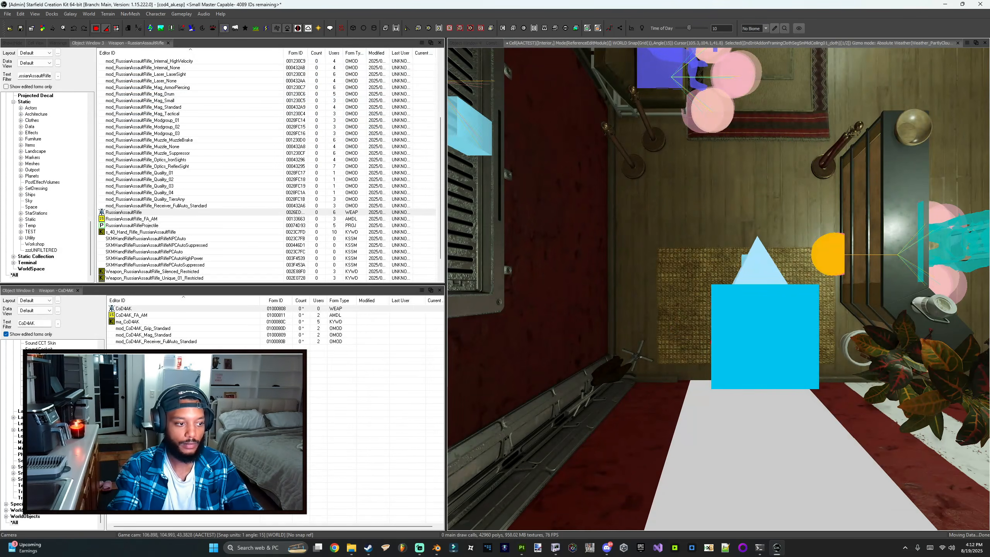
key("ctrl+s")
Step: Examine the AVM armor and weapon skin constructible object recipes filtered by avm
left_click(141, 312)
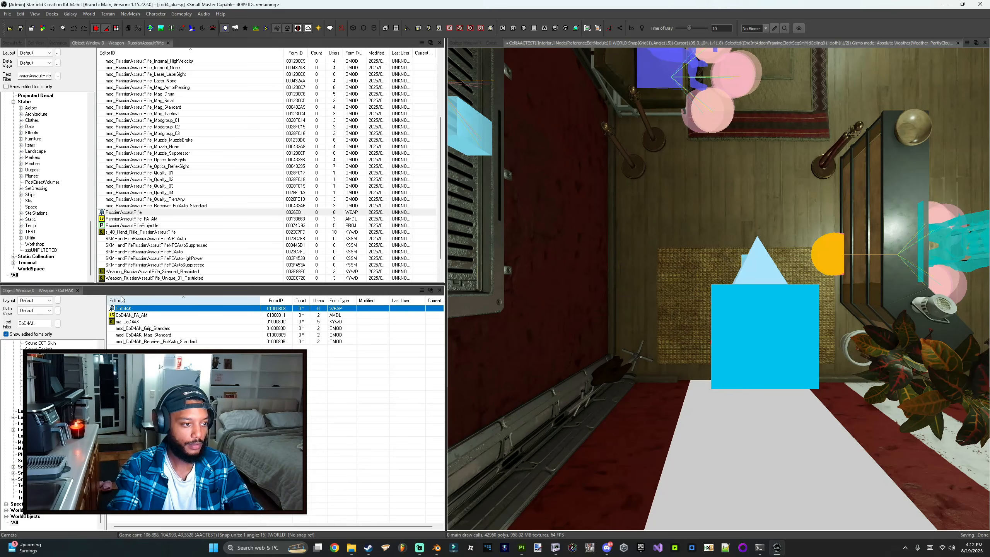
scroll(154, 269, "up", 5)
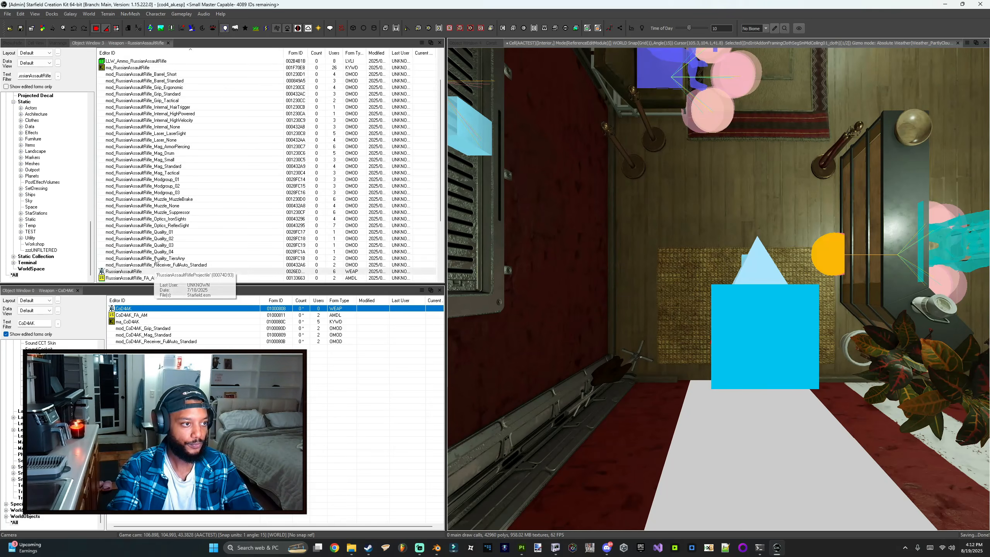
scroll(152, 271, "down", 6)
left_click(134, 278)
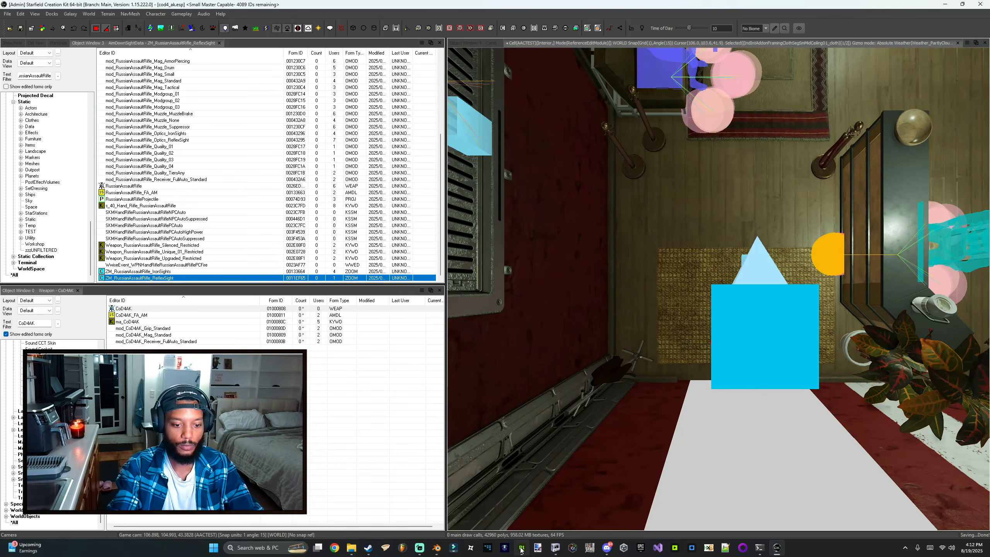
mouse_move(521, 551)
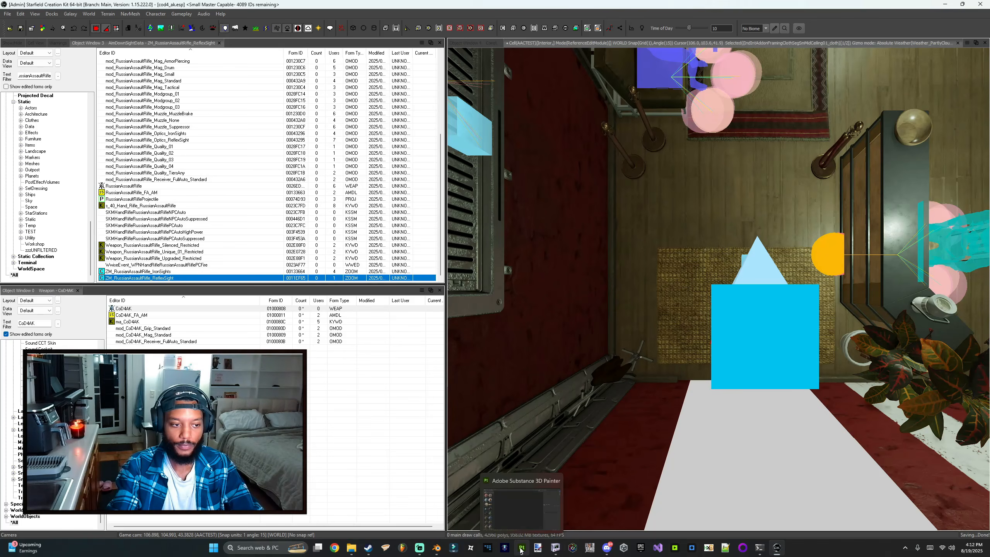
left_click(466, 43)
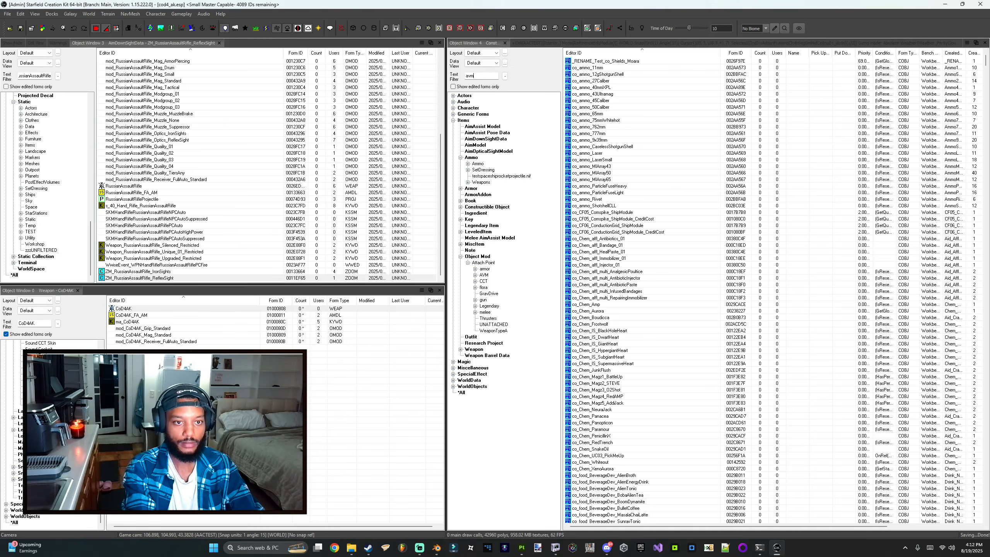
double_click(607, 61)
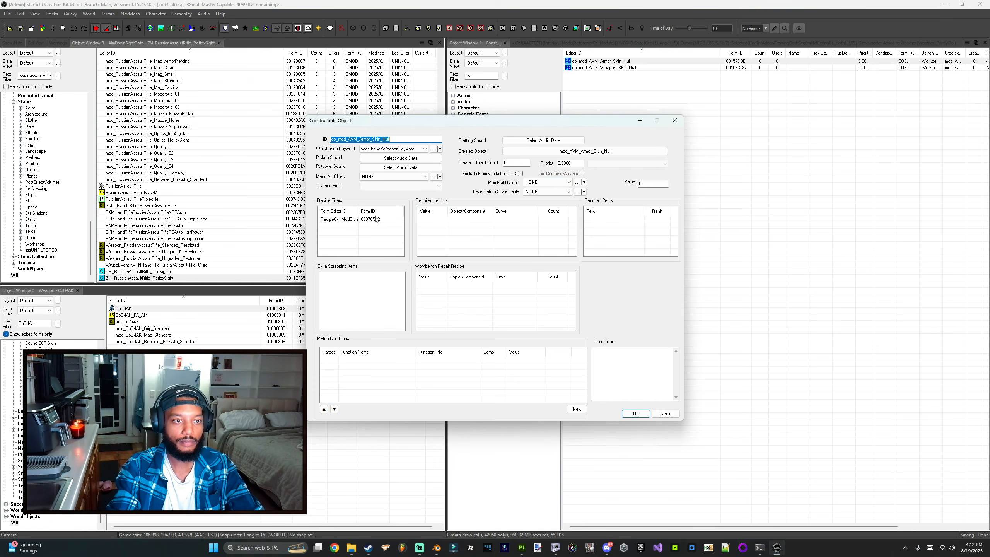
key("Escape")
double_click(614, 68)
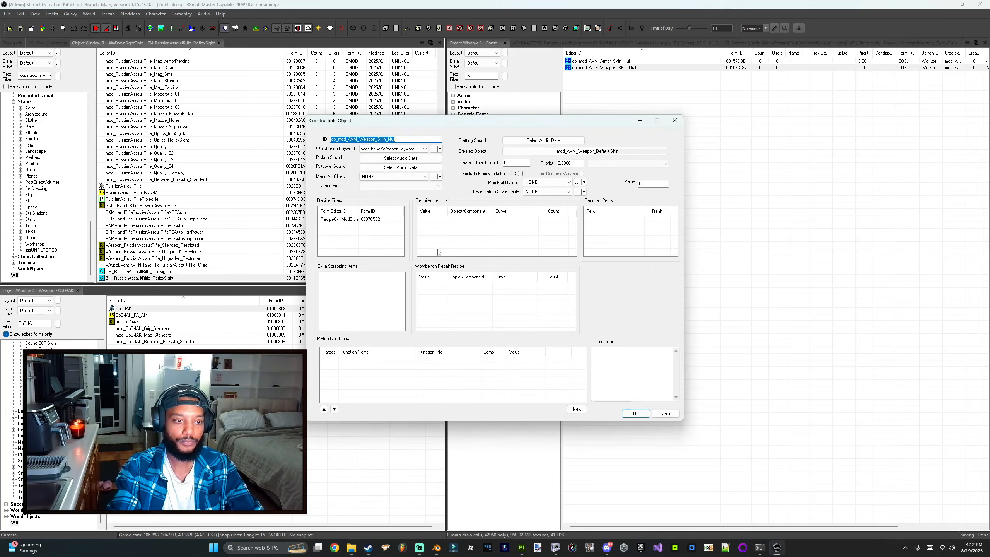
key("Escape")
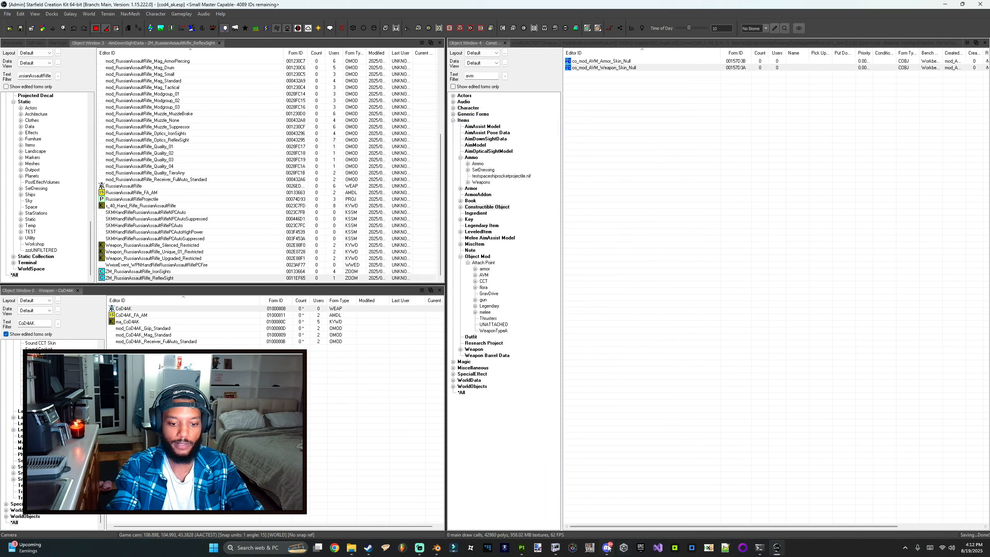
Step: Switch to Adobe Substance 3D Painter and open the recent ak_sp project
left_click(523, 546)
left_click(7, 14)
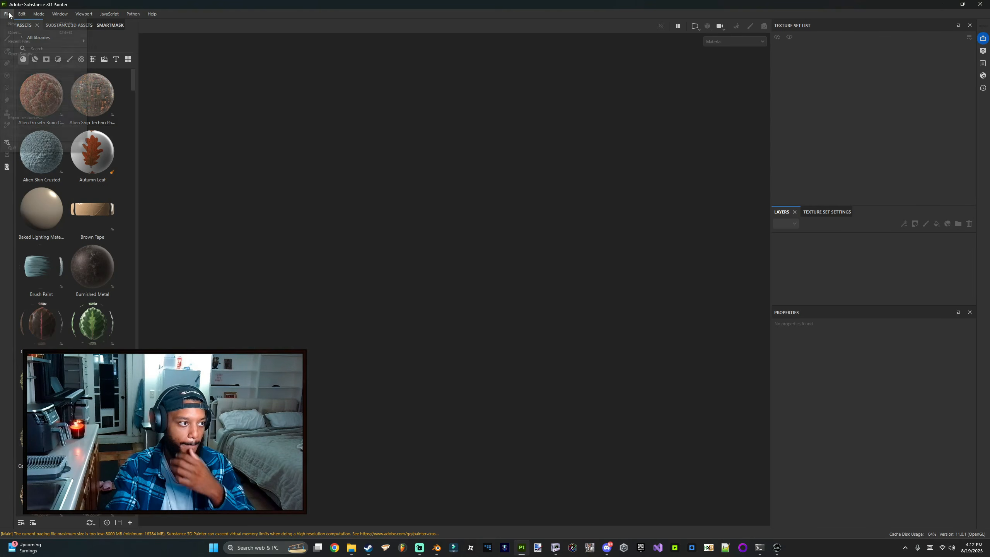
mouse_move(30, 42)
left_click(121, 41)
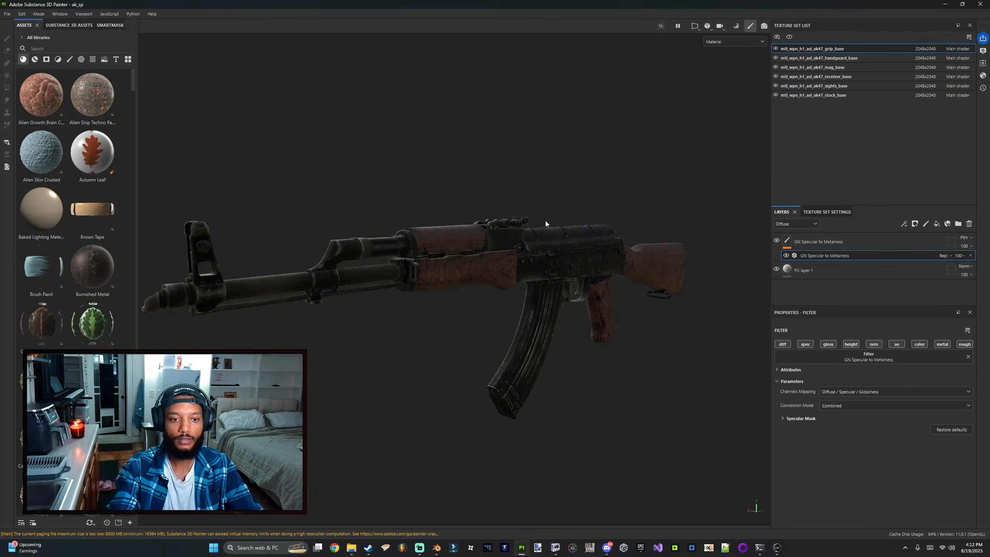
left_click_drag(545, 221, 576, 232, "alt")
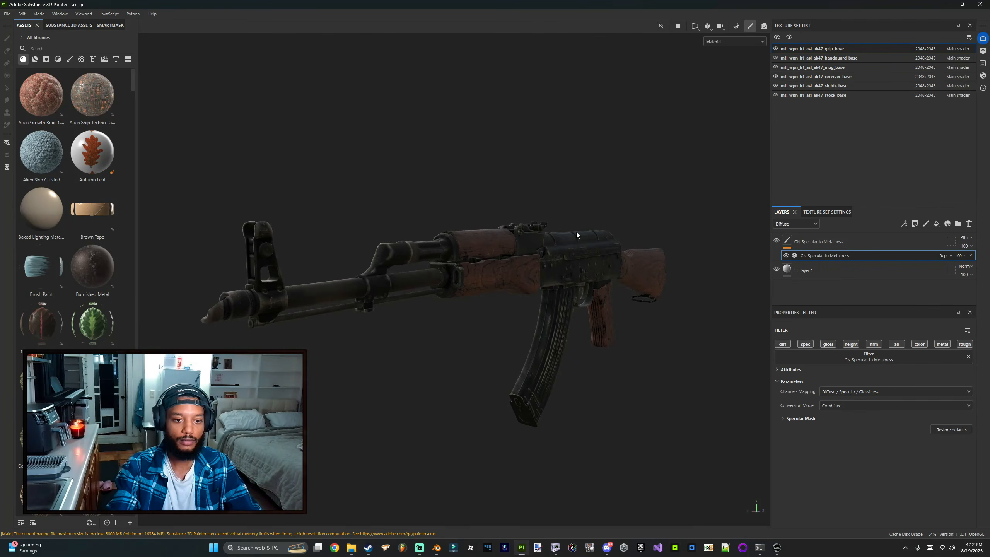
Step: Compare the exported AK-47 texture images in the export folder with the cod4_ak texture folder
mouse_move(351, 548)
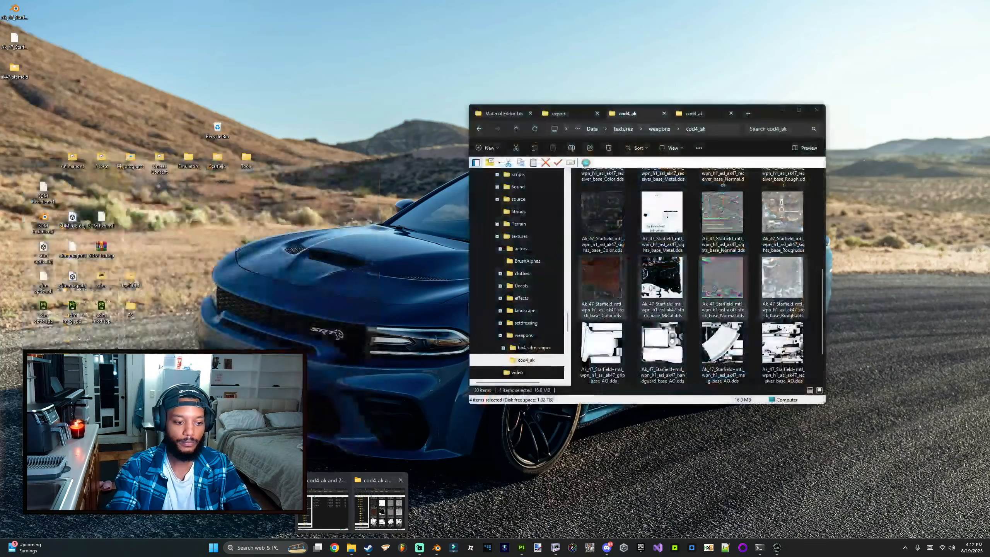
left_click(361, 511)
left_click(694, 114)
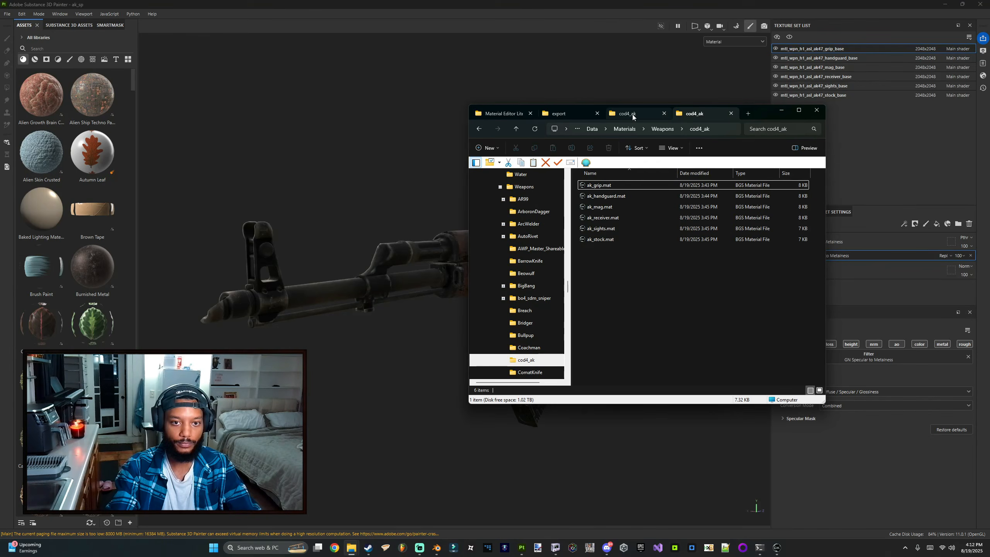
left_click(623, 115)
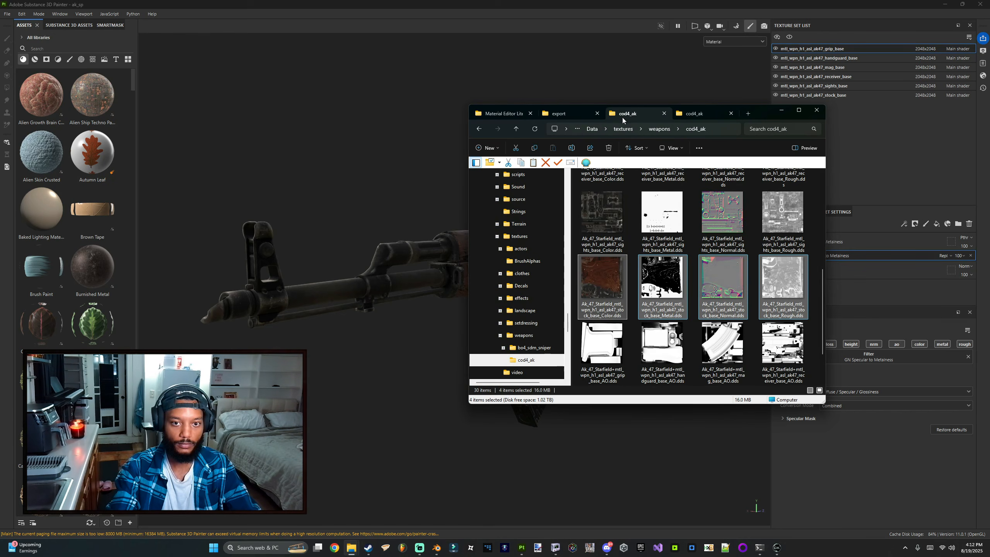
scroll(594, 268, "up", 5)
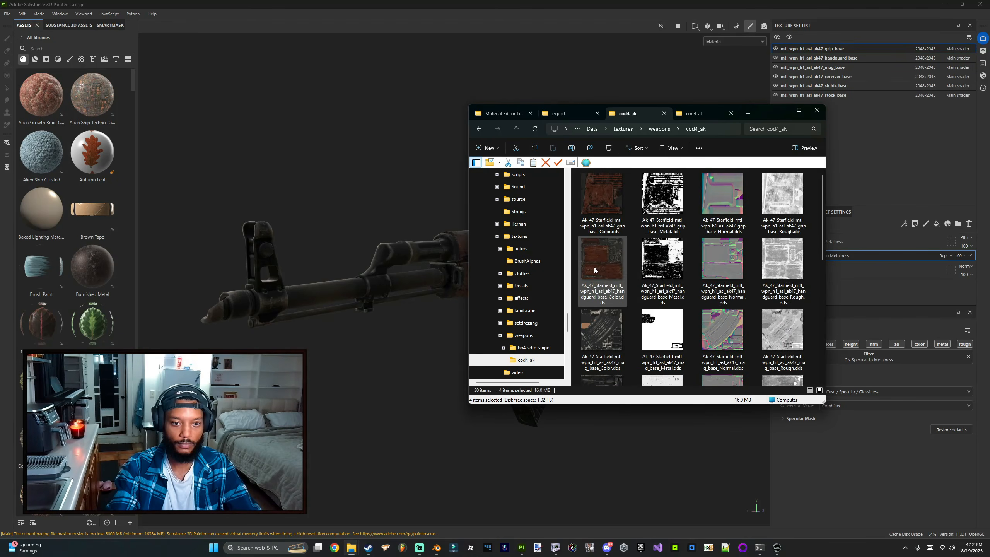
left_click(606, 206)
left_click(574, 114)
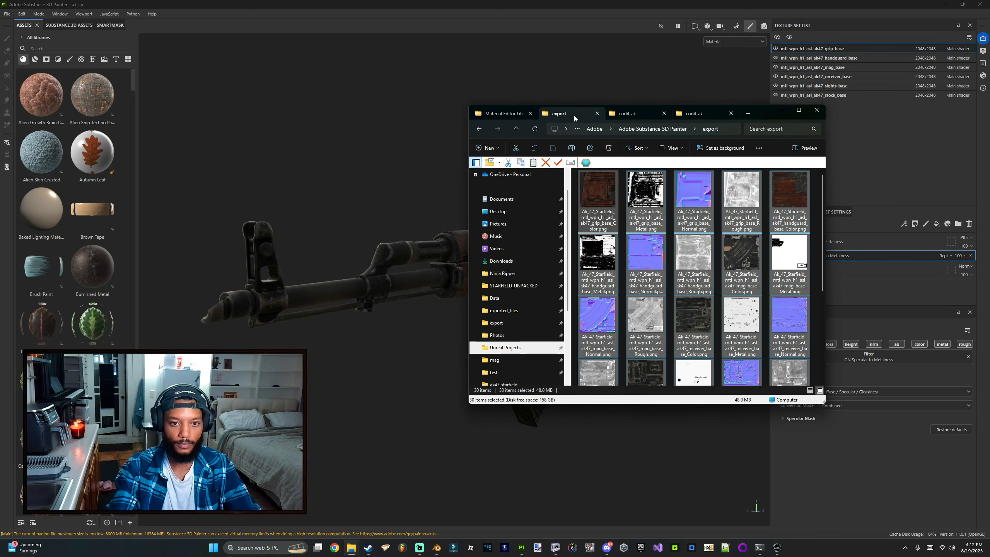
left_click(627, 114)
left_click(582, 113)
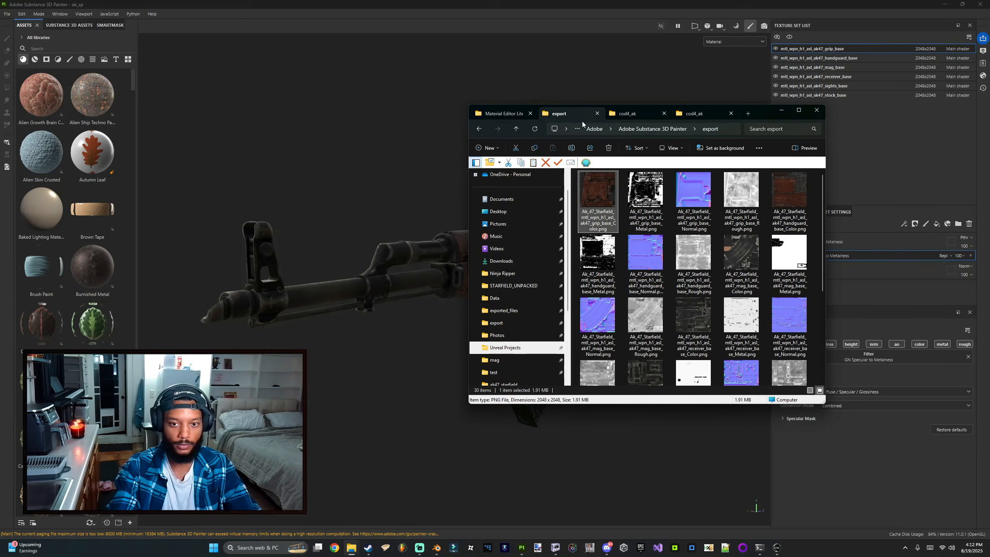
left_click(628, 114)
left_click(561, 114)
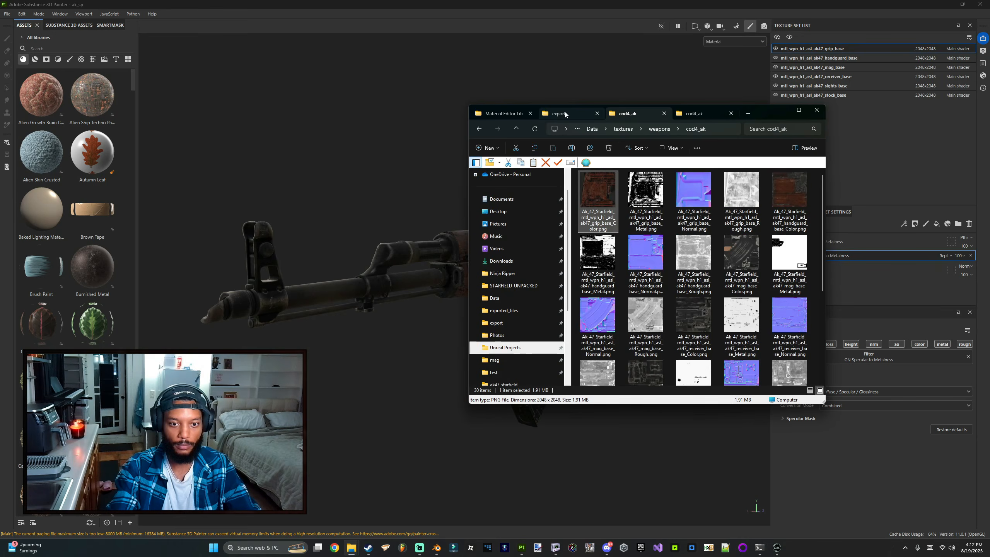
left_click(627, 113)
left_click(576, 114)
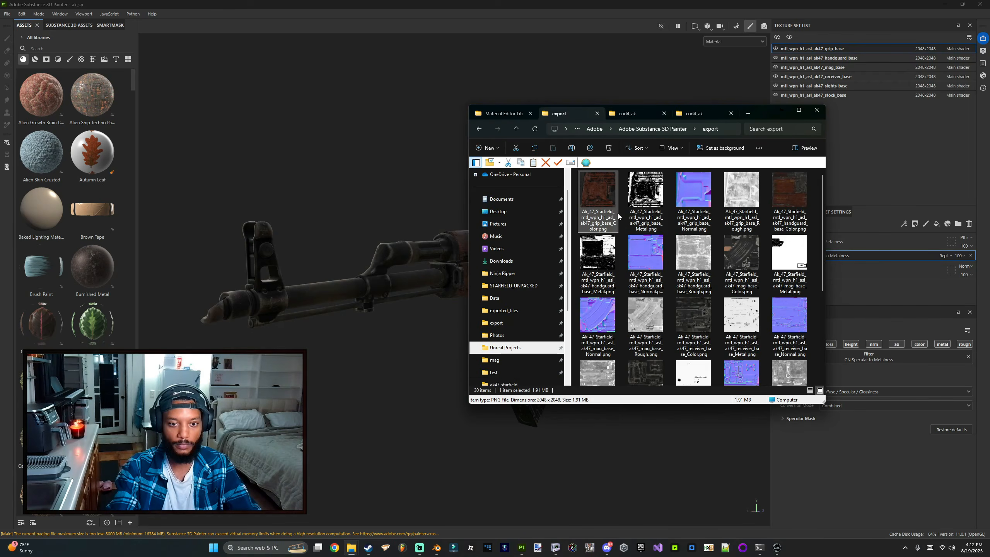
Step: Close the file explorer and inspect the fill layer's material channels on the AK-47 model
left_click(628, 113)
left_click(382, 203)
left_click_drag(381, 203, 496, 237, "alt")
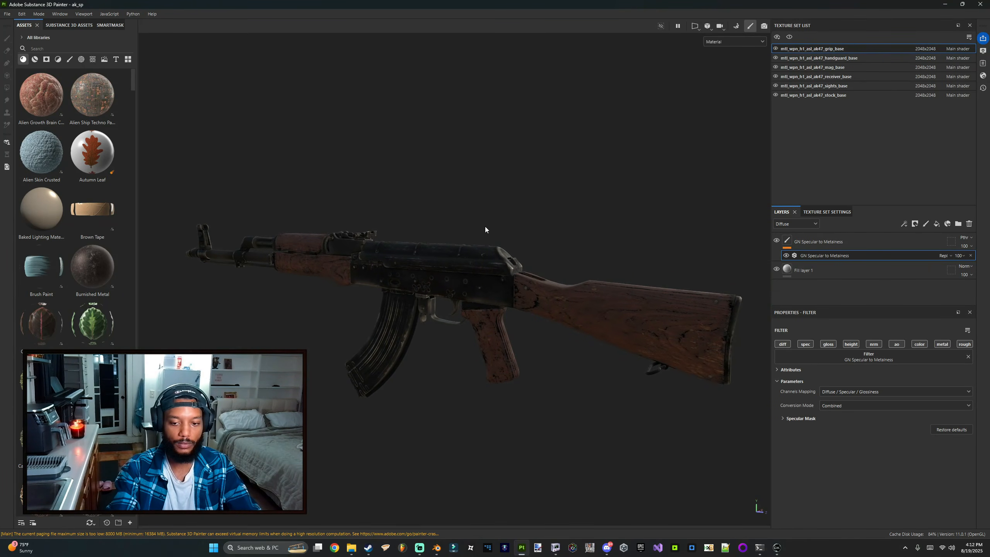
left_click(803, 270)
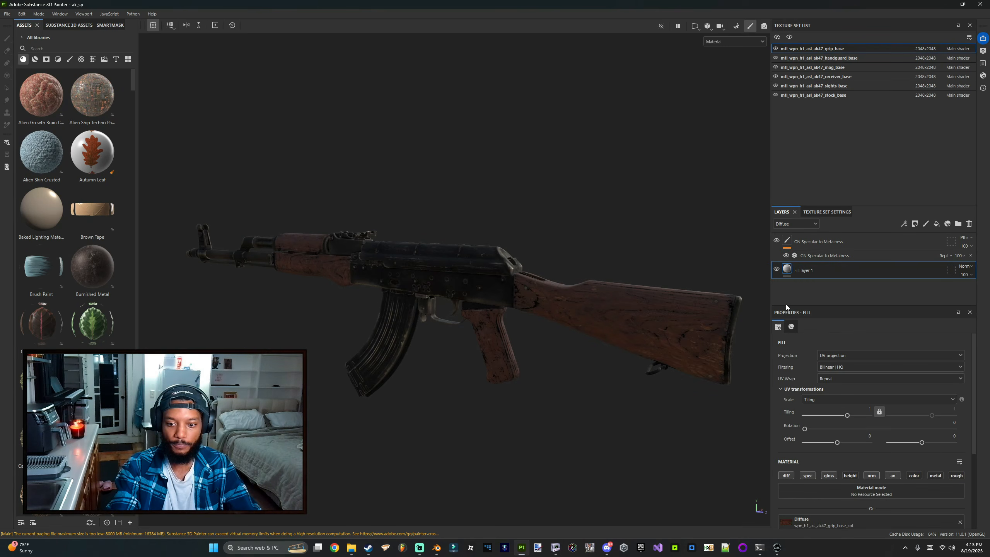
scroll(834, 375, "down", 2)
left_click_drag(541, 336, 456, 308, "alt")
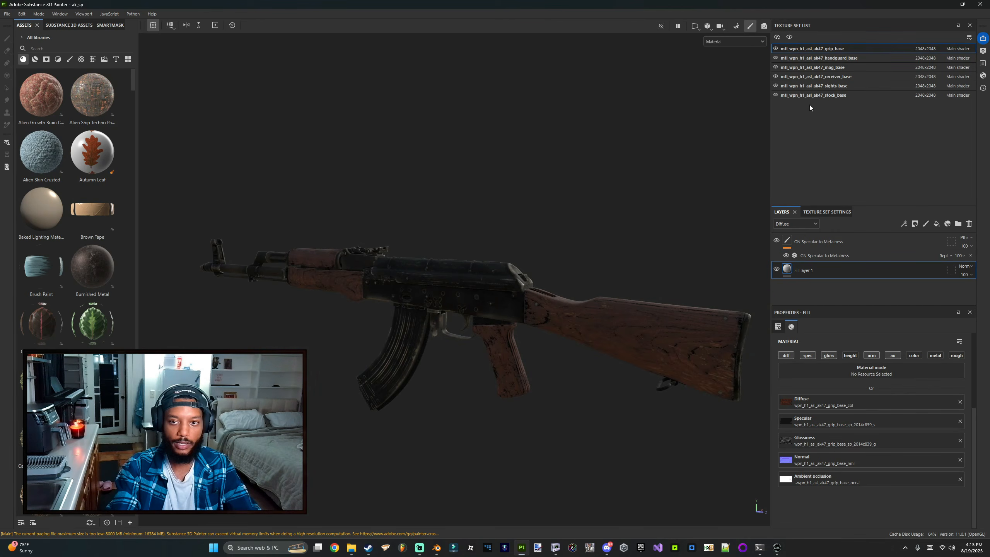
Step: Select the receiver_base texture set and add the CamoPattern066 material as a new layer
left_click(794, 77)
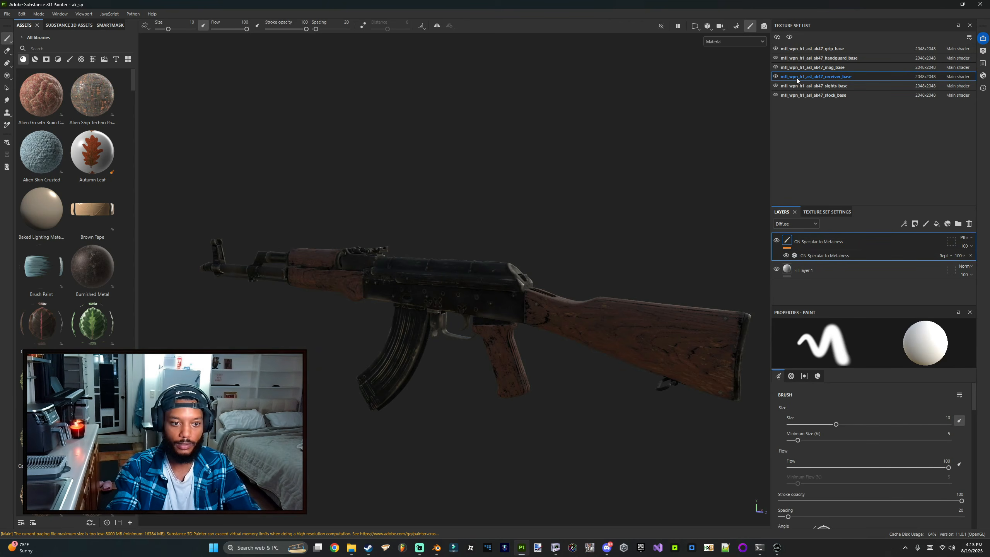
left_click(35, 59)
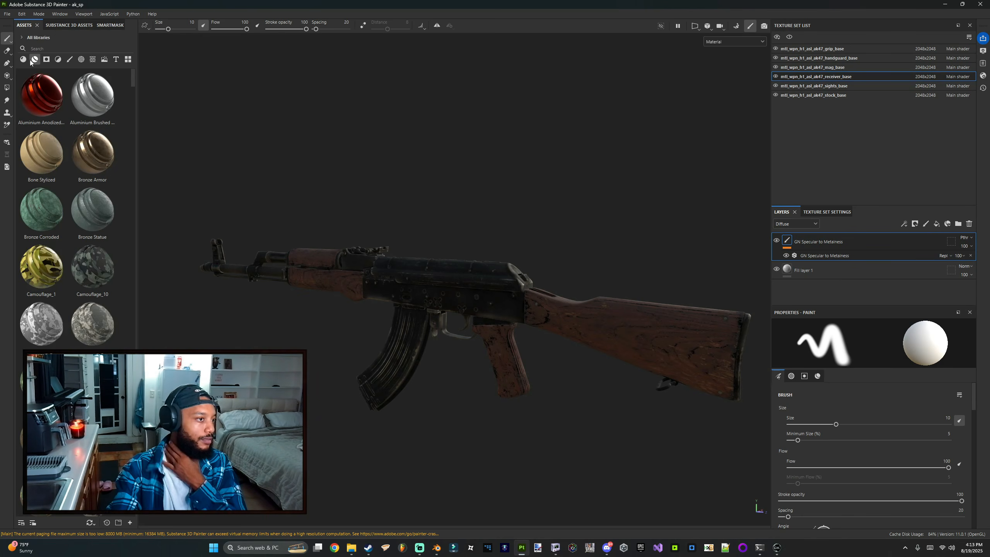
left_click(23, 60)
scroll(58, 219, "down", 10)
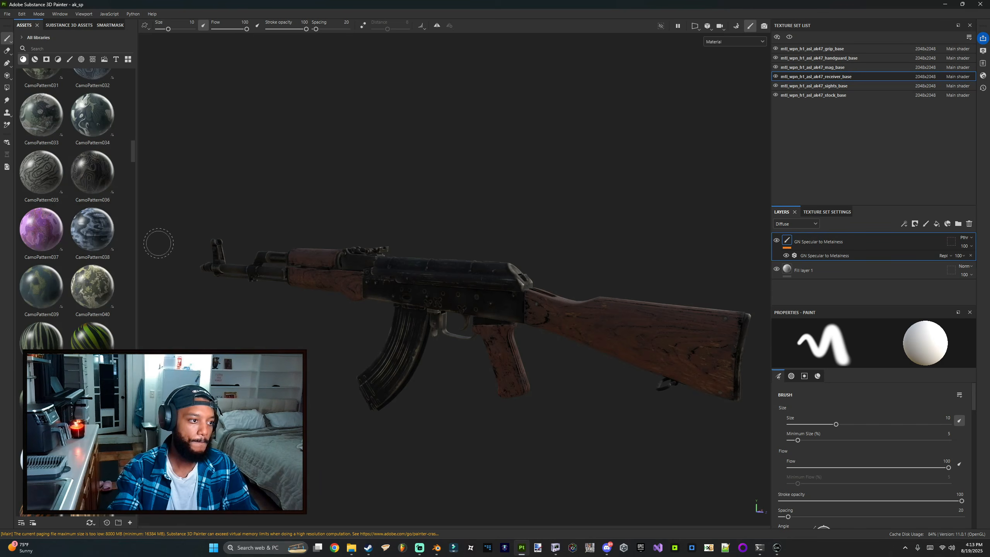
scroll(65, 257, "down", 3)
scroll(64, 273, "down", 12)
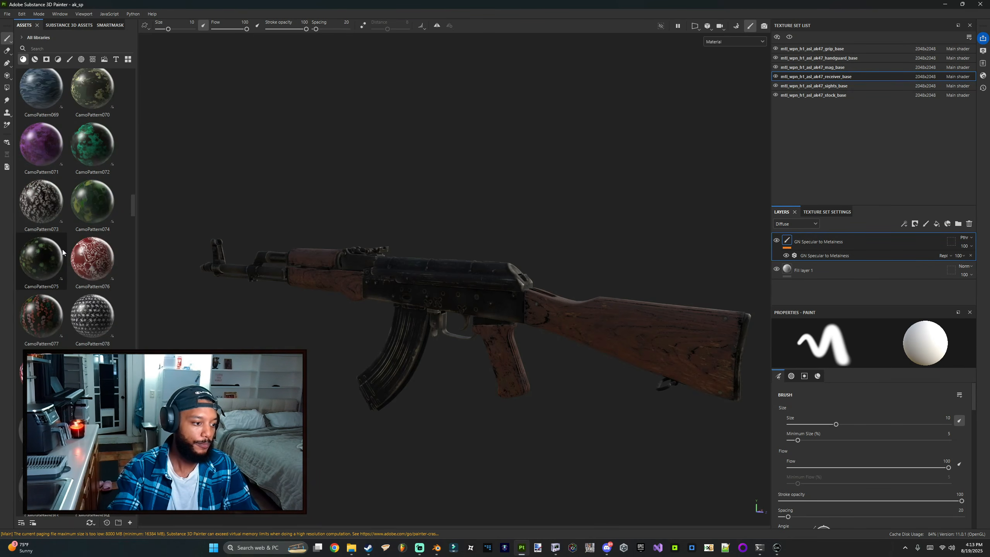
scroll(68, 314, "up", 6)
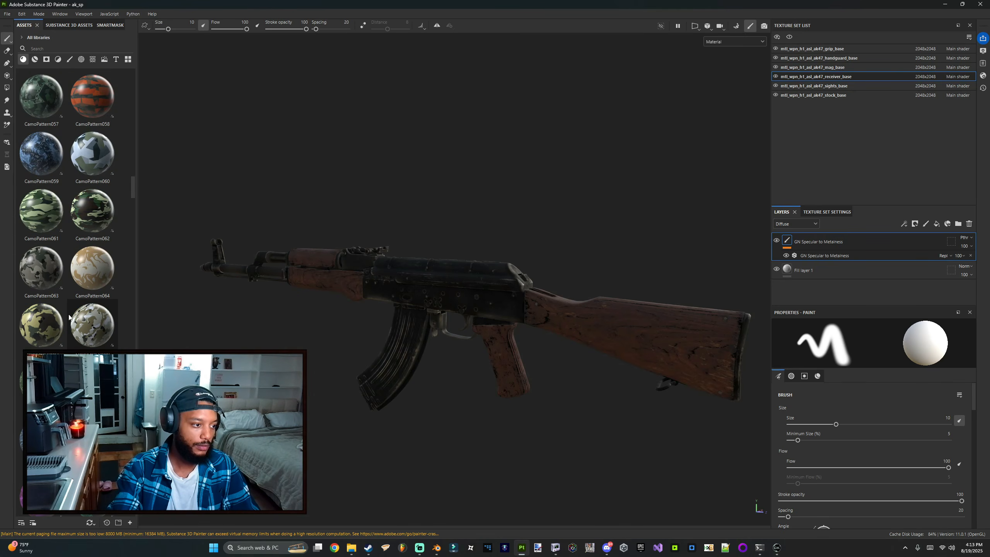
left_click_drag(80, 325, 831, 234)
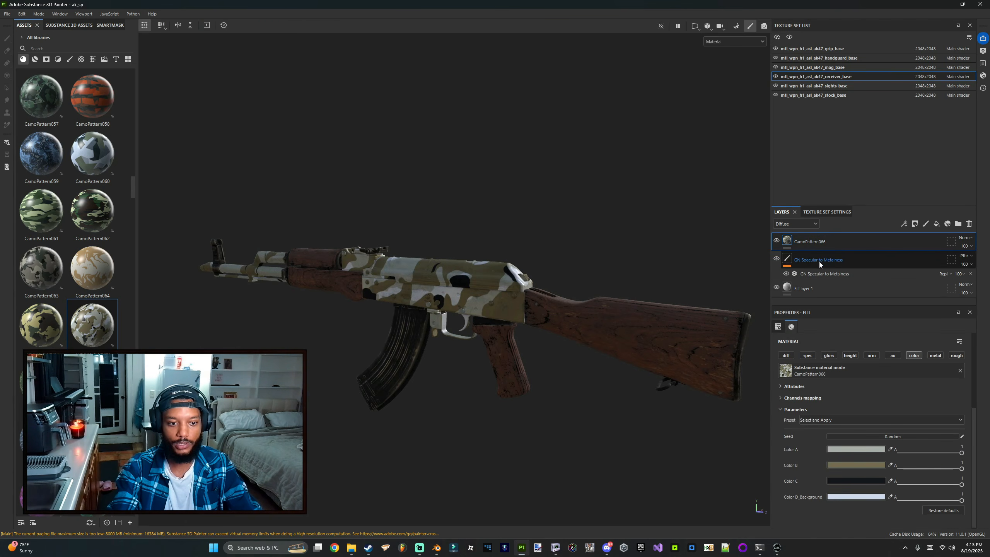
Step: Add a black mask to the CamoPattern066 layer
scroll(504, 321, "up", 3)
mouse_move(504, 321)
left_mouse_down("alt")
mouse_move(413, 292)
mouse_move(463, 320)
mouse_move(491, 316)
left_mouse_up("alt")
scroll(413, 292, "up", 2)
right_click(810, 246)
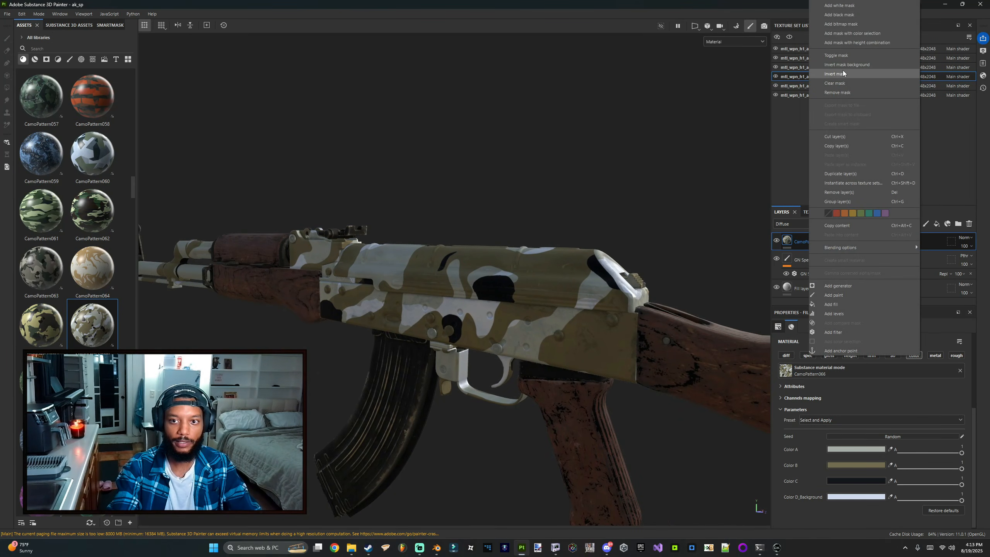
left_click(838, 14)
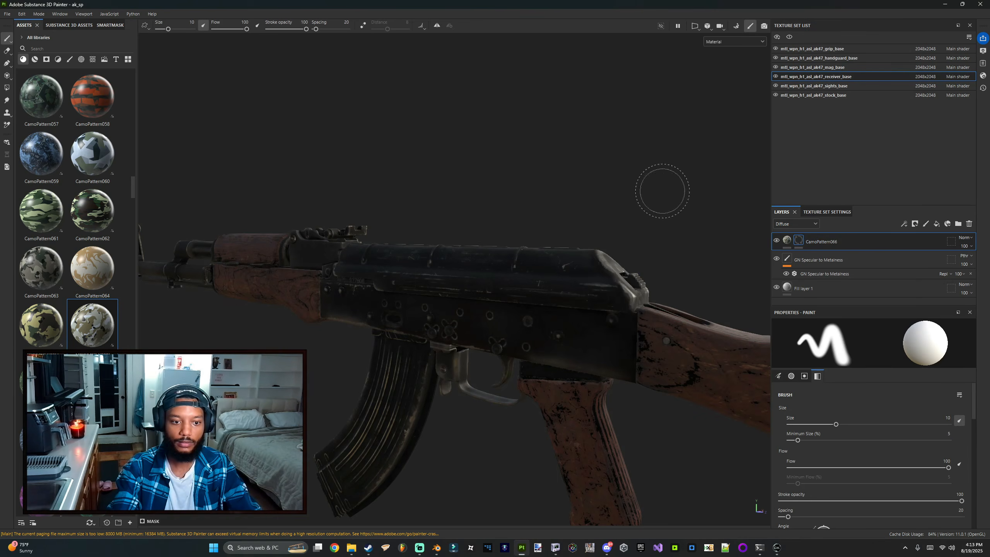
Step: Use polygon fill in UV chunk mode to reveal the camo on the receiver's UV islands in the mask
key("4")
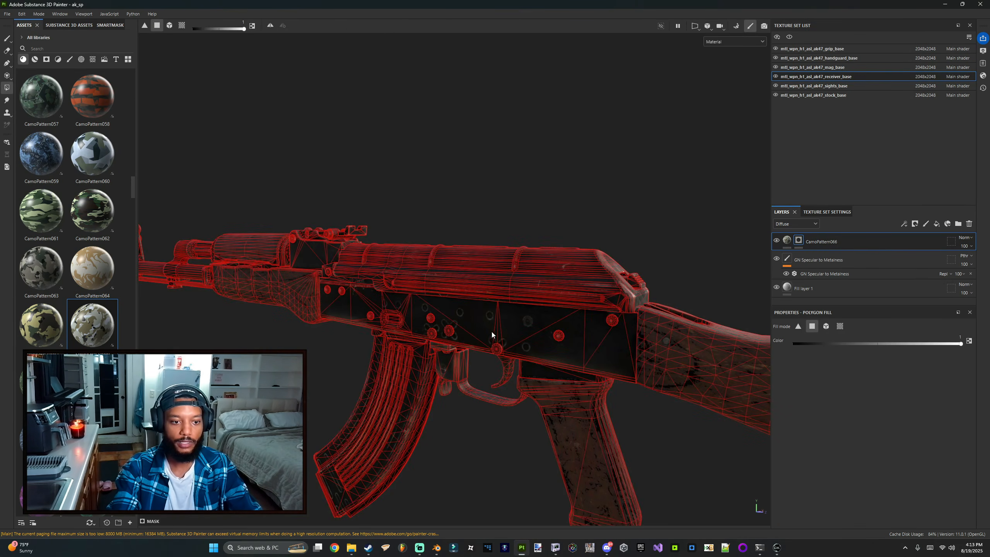
left_click_drag(442, 349, 492, 335, "alt")
key("F3")
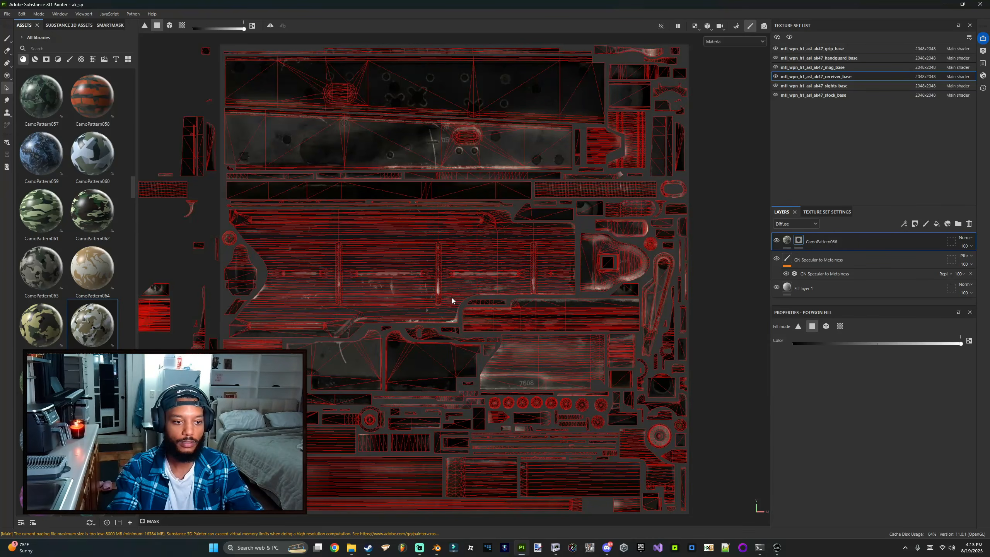
scroll(452, 297, "down", 2)
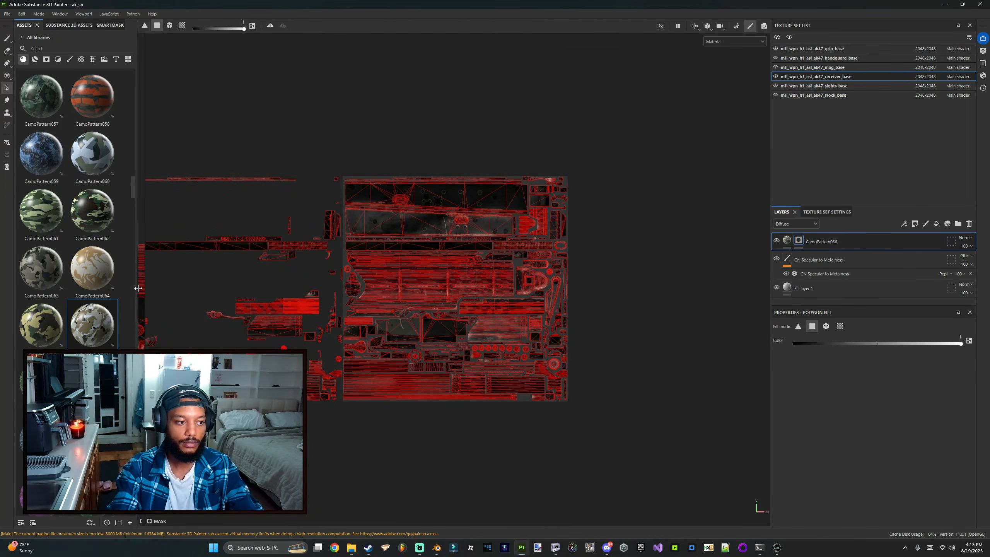
left_click_drag(146, 290, 170, 296)
key("F3")
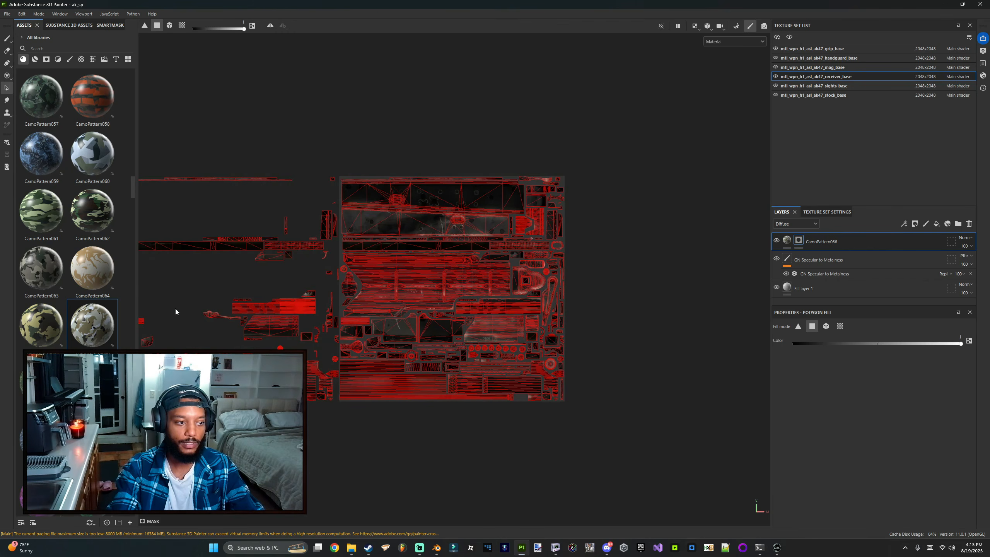
key("F1")
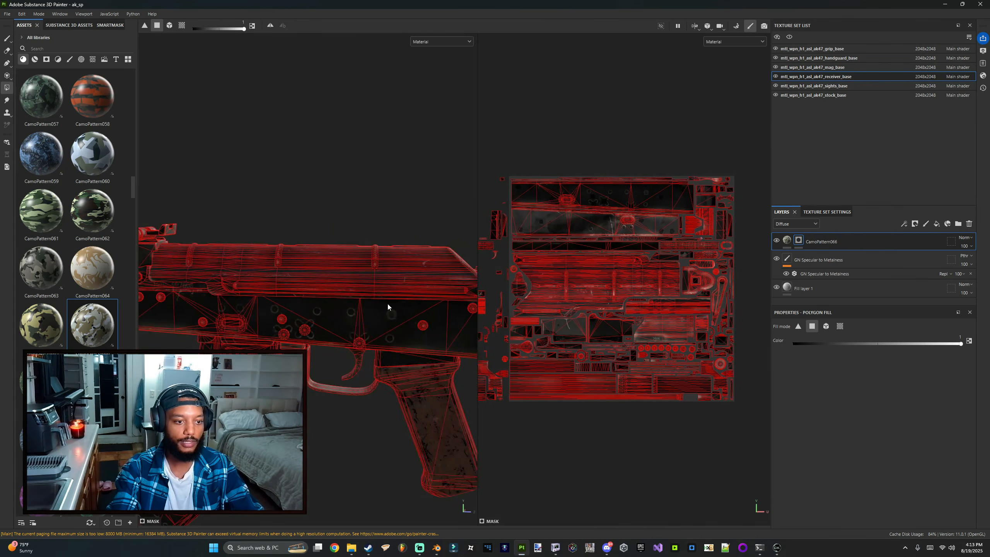
left_click_drag(387, 307, 444, 206, "alt")
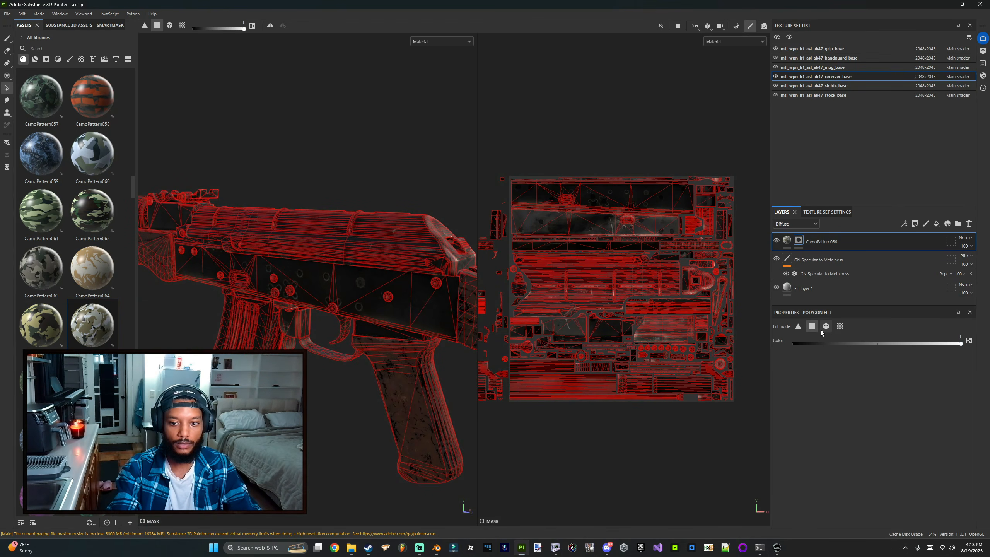
left_click(619, 194)
left_click_drag(422, 210, 419, 252, "alt")
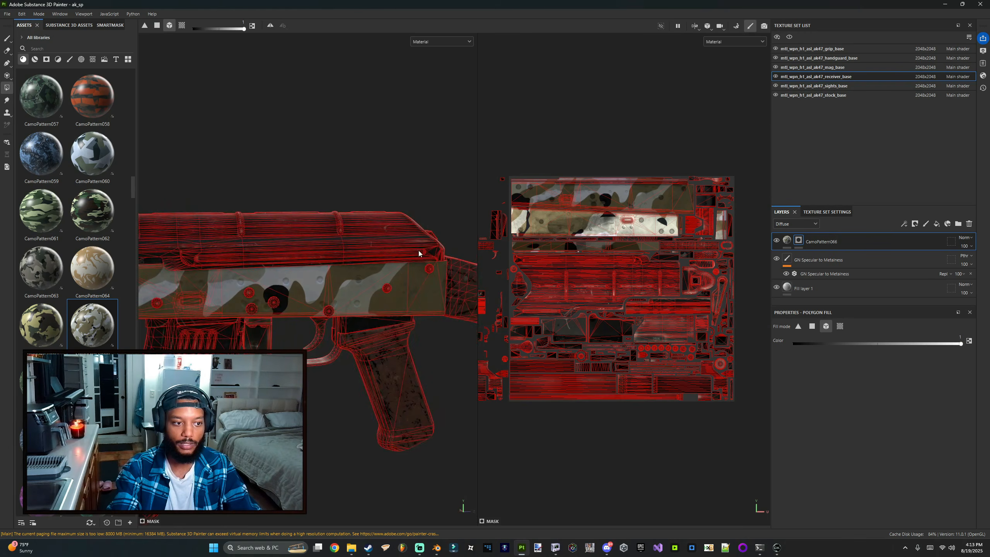
right_click_drag(418, 252, 393, 263, "alt")
middle_click_drag(393, 264, 483, 253, "alt")
scroll(579, 228, "up", 3)
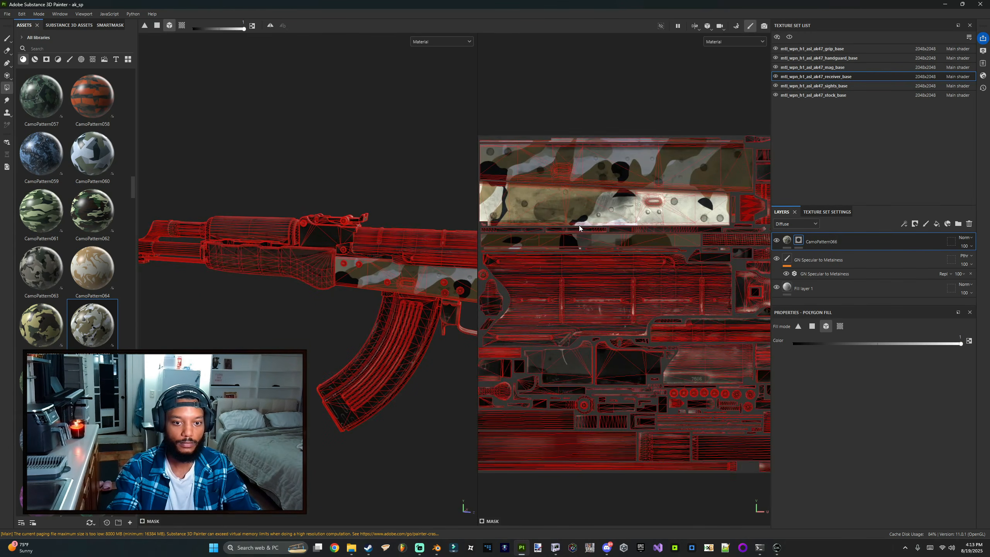
middle_click_drag(382, 243, 351, 217, "alt")
right_click_drag(625, 331, 559, 325, "alt")
scroll(355, 293, "up", 2)
mouse_move(362, 231)
left_mouse_down("alt")
mouse_move(355, 211)
mouse_move(363, 229)
left_mouse_up("alt")
left_click(355, 207)
right_click_drag(364, 229, 265, 249, "alt")
left_click_drag(265, 249, 450, 230, "alt")
scroll(394, 248, "up", 3)
middle_click_drag(450, 230, 332, 242, "alt")
left_click_drag(332, 243, 341, 228, "alt")
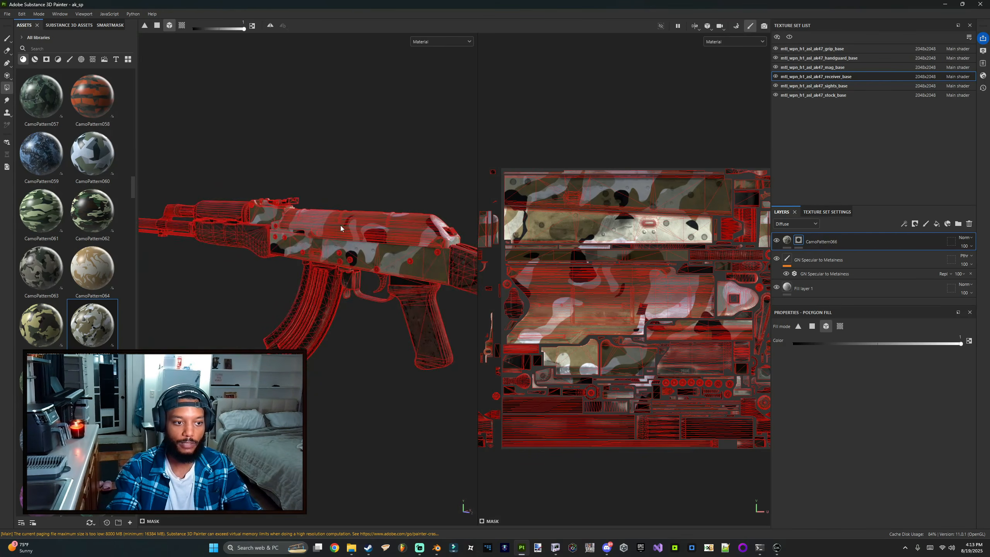
Step: Add the Soft Damage generator to the camo layer's mask
key("F2")
left_click_drag(438, 252, 488, 236, "alt")
left_click(787, 240)
scroll(557, 269, "up", 3)
left_click(59, 60)
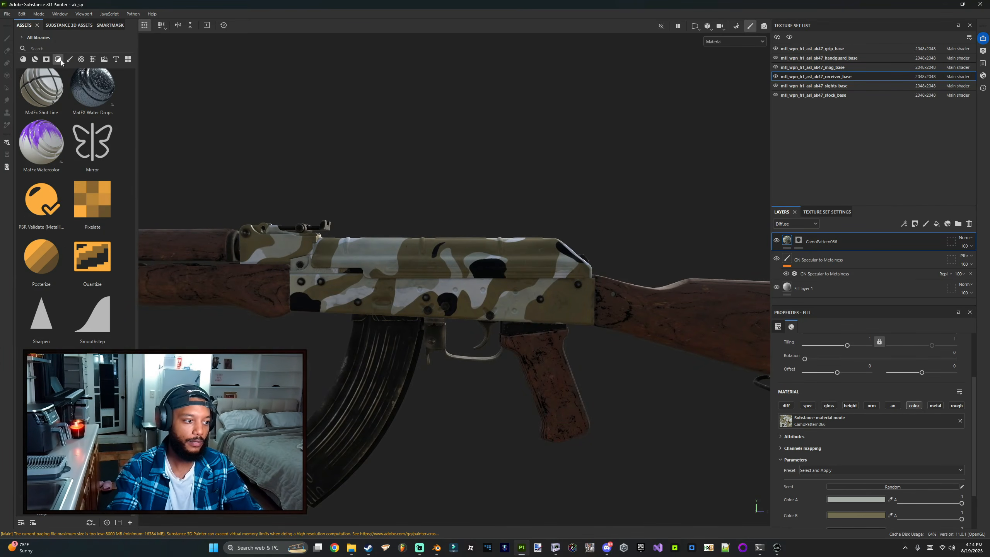
left_click(47, 60)
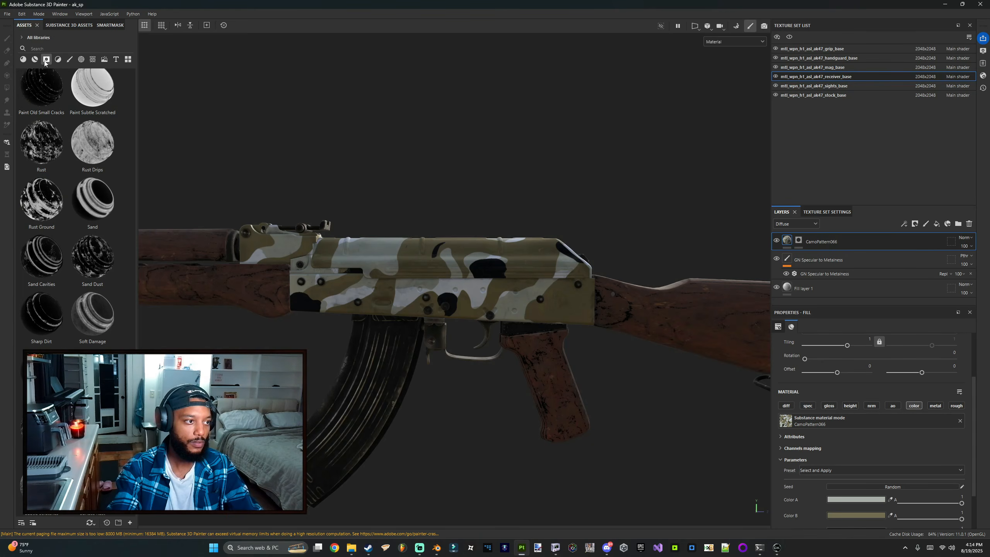
left_click_drag(76, 290, 799, 243)
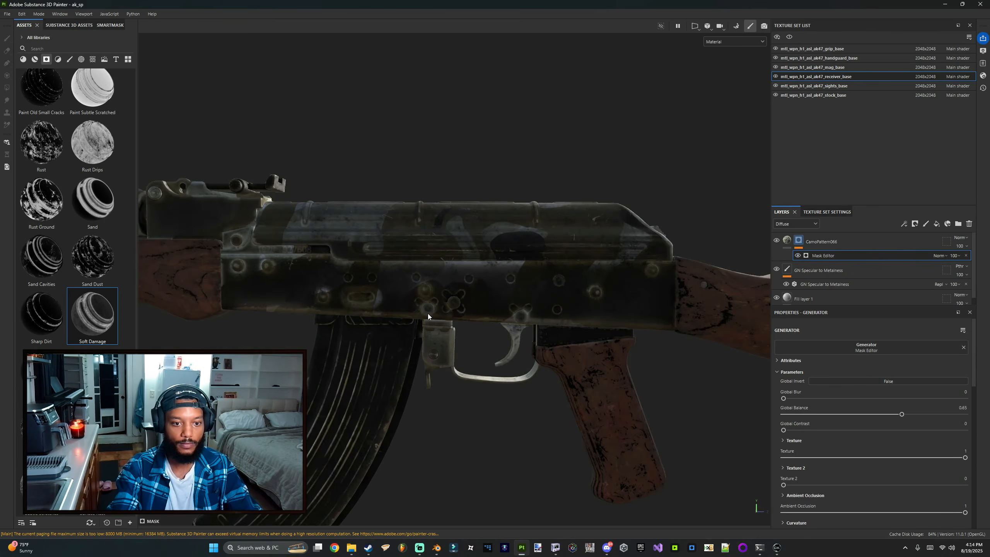
Step: Set the Soft Damage mask generator's blending mode to Multiply
left_click_drag(428, 317, 403, 317, "alt")
left_click(941, 256)
left_click(947, 296)
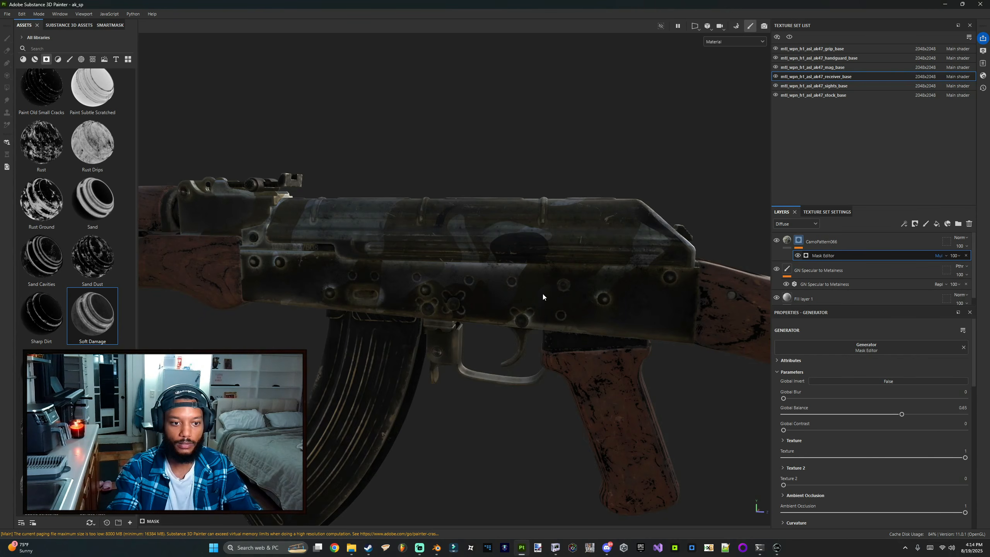
Step: Set the generator's Global Balance to 0.91 and Global Contrast to 0.7
left_click_drag(543, 297, 507, 244, "alt")
scroll(850, 376, "down", 2)
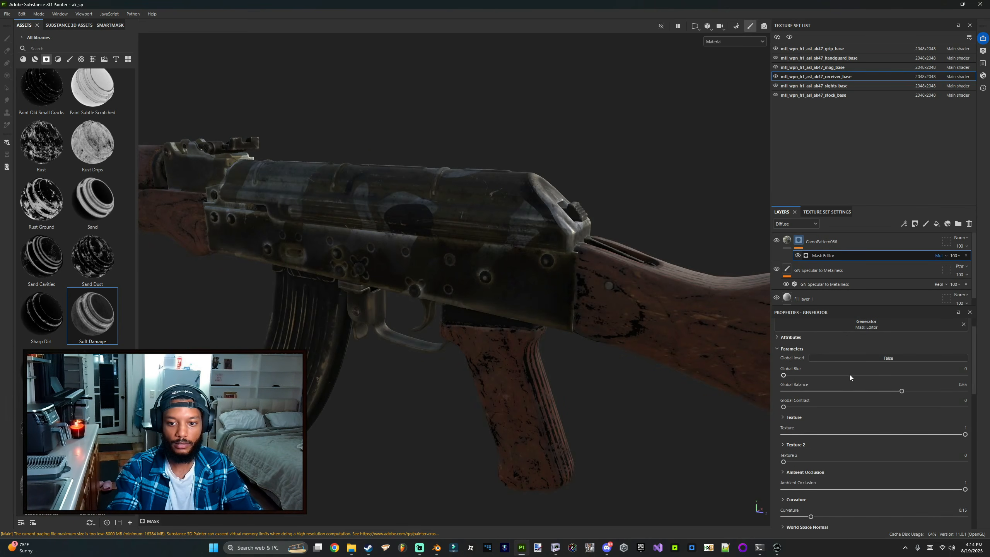
left_click_drag(902, 391, 948, 393)
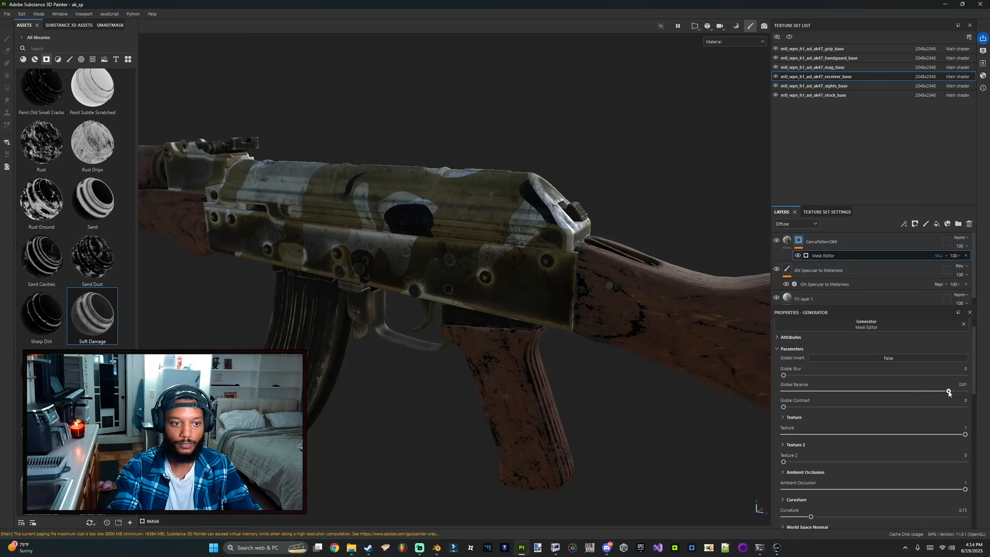
left_click_drag(783, 407, 910, 406)
left_click_drag(584, 335, 573, 285, "alt")
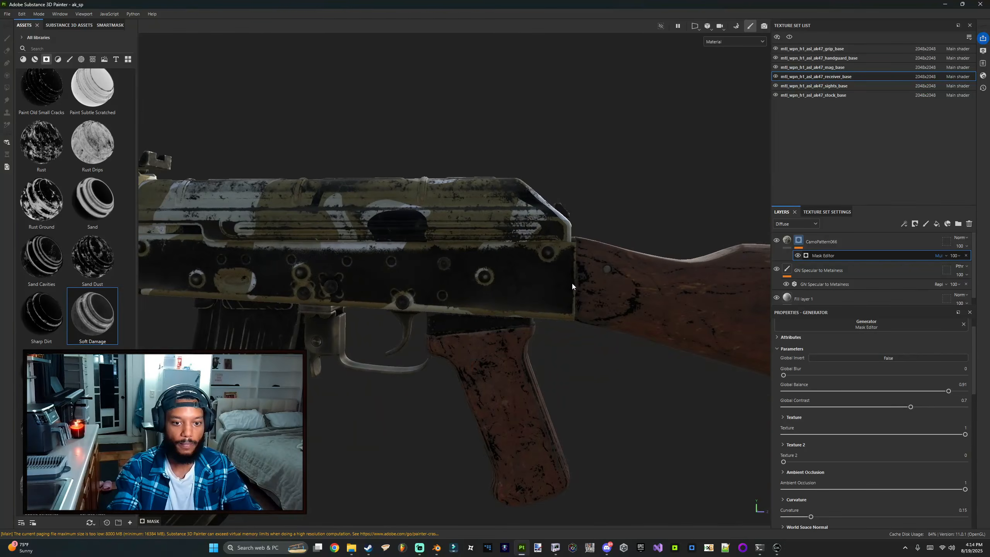
right_click_drag(572, 285, 495, 290, "alt")
middle_click_drag(494, 290, 491, 294, "alt")
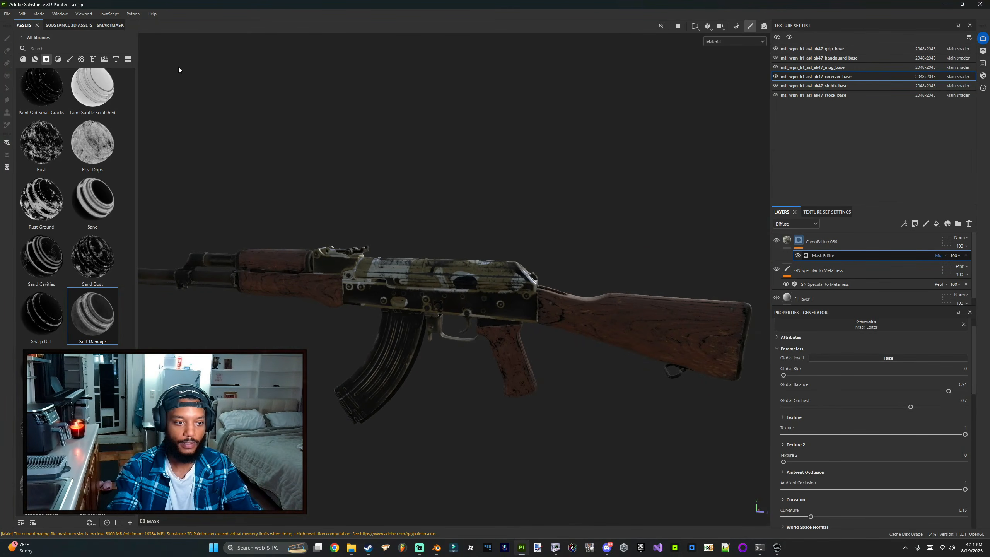
Step: Save the Substance Painter project
left_click(7, 15)
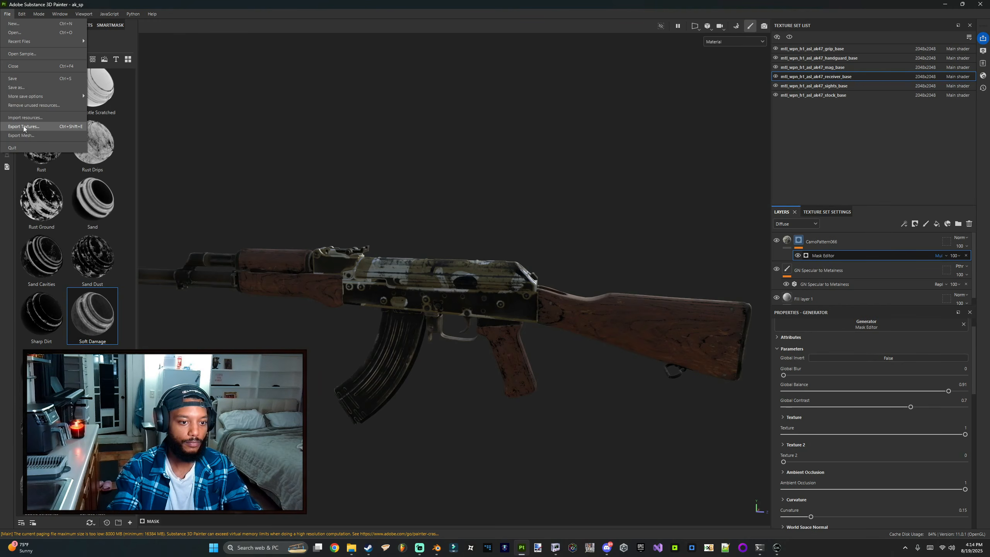
left_click(213, 27)
key("ctrl+s")
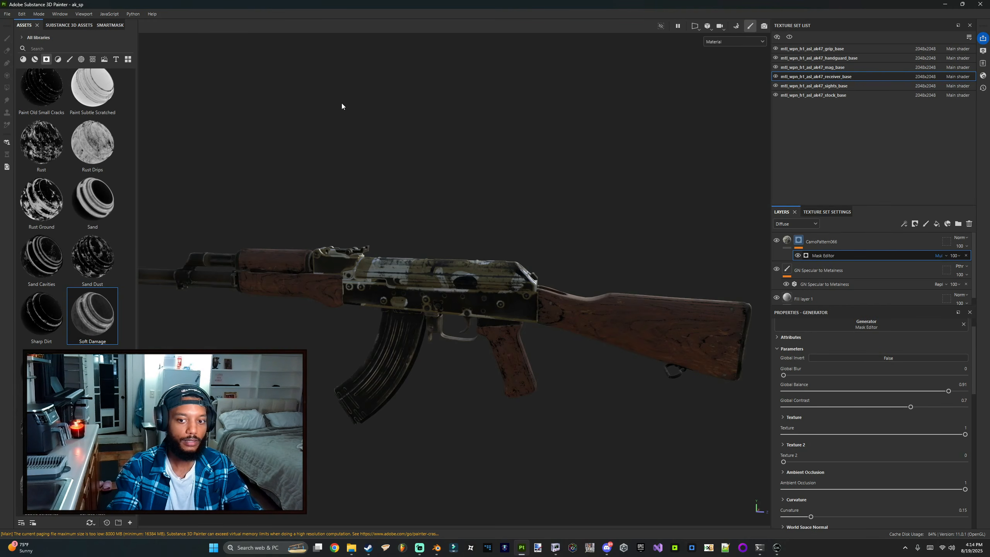
Step: Export textures for only the receiver_base texture set using the COD with AO template, then close the export dialog
left_click(7, 14)
left_click(32, 129)
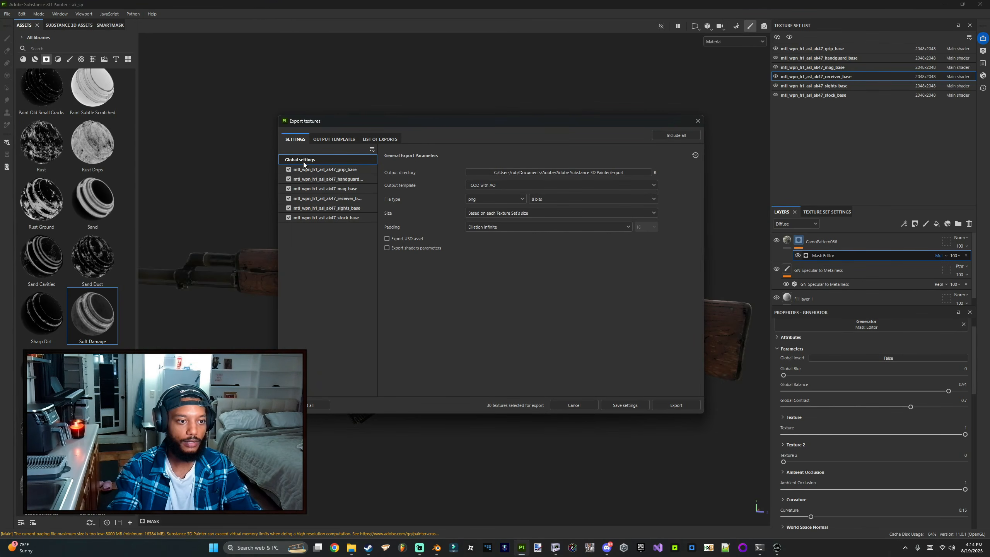
left_click(372, 149)
left_click(379, 171)
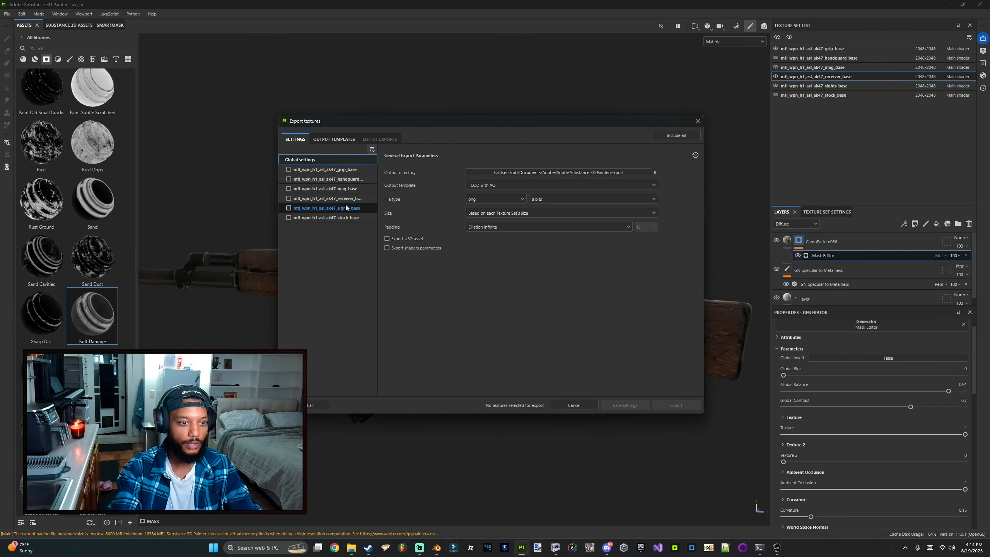
left_click(293, 199)
left_click(288, 198)
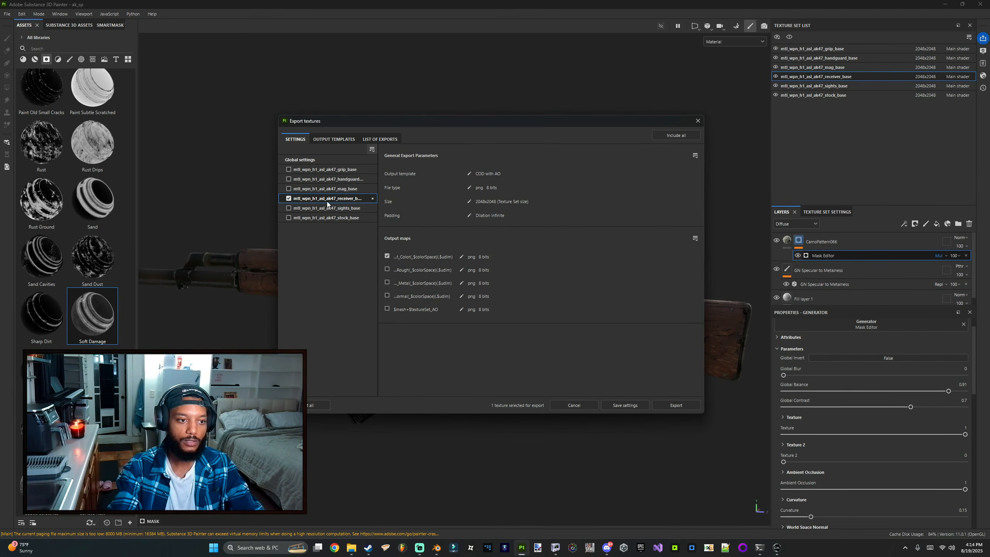
left_click(662, 408)
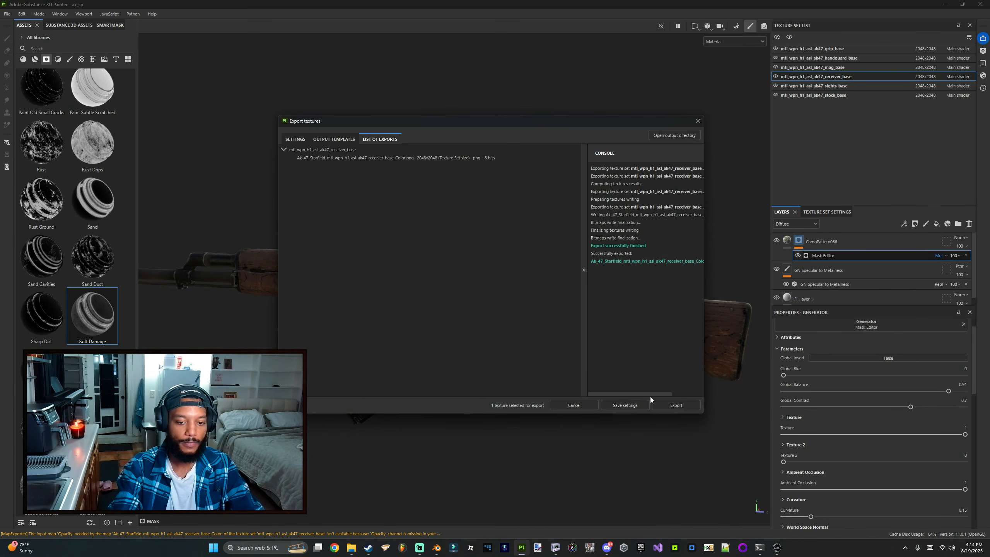
left_click(564, 407)
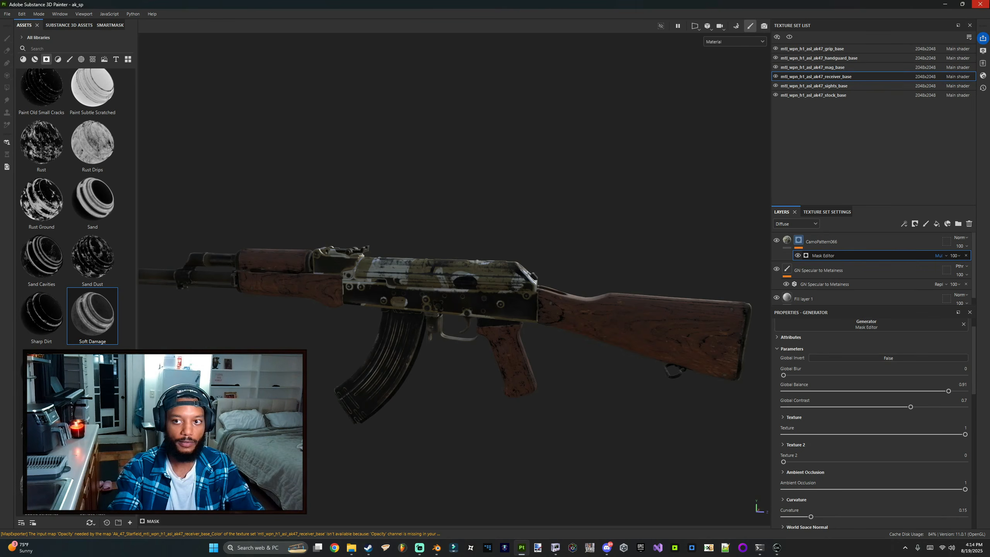
Step: Queue the exported receiver_base Color PNG for DDS conversion in Standard1Layer Lite
left_click(980, 4)
left_click(503, 112)
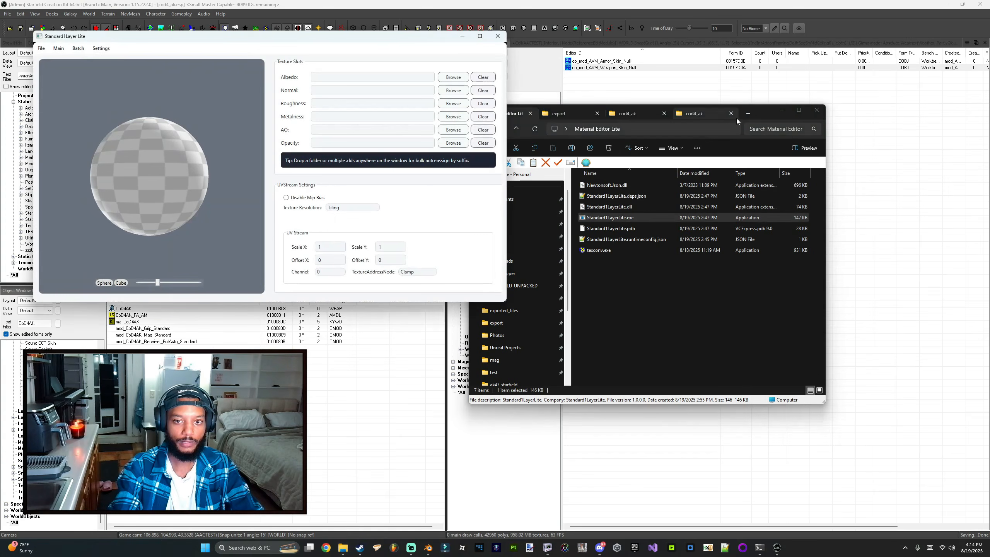
left_click(580, 118)
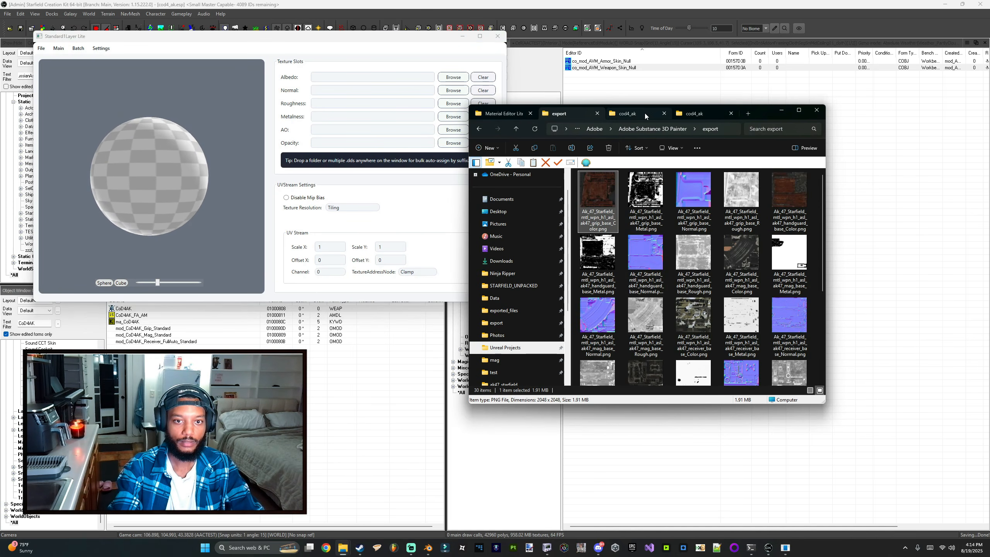
left_click_drag(597, 200, 332, 144)
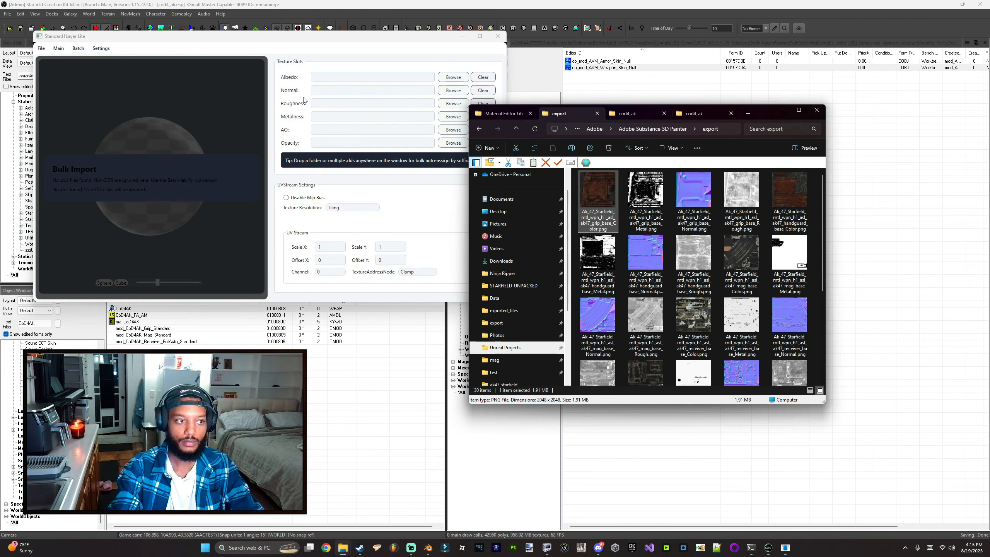
left_click_drag(188, 37, 184, 71)
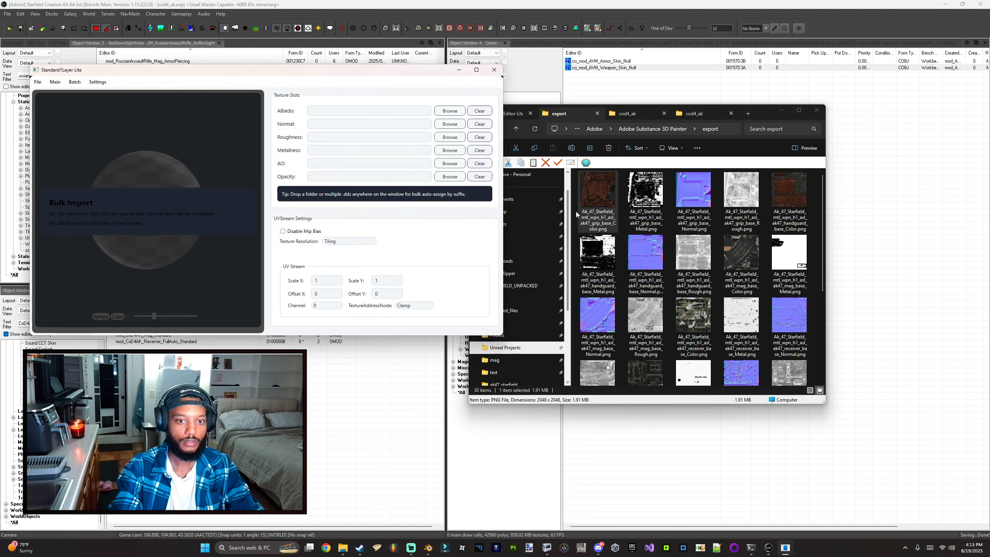
left_click(601, 205)
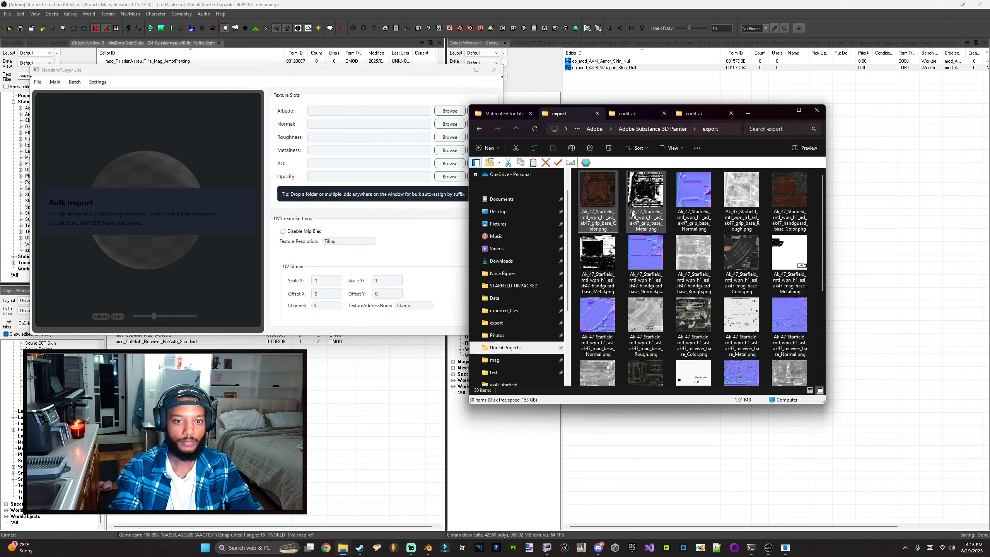
left_click_drag(693, 315, 297, 117)
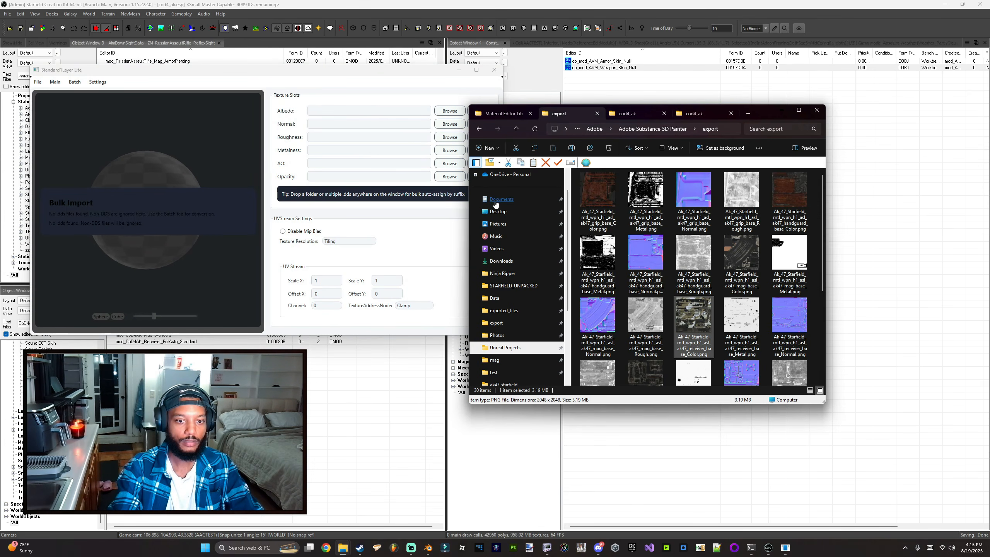
left_click_drag(100, 65, 184, 187)
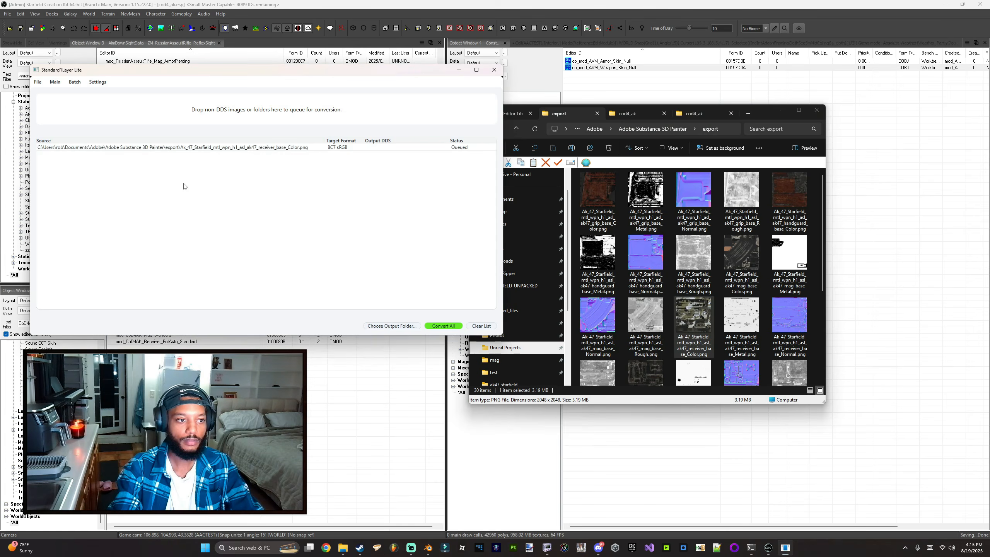
Step: Set the conversion output folder to a new folder named skins inside Data\textures\weapons\cod4_ak
left_click(392, 326)
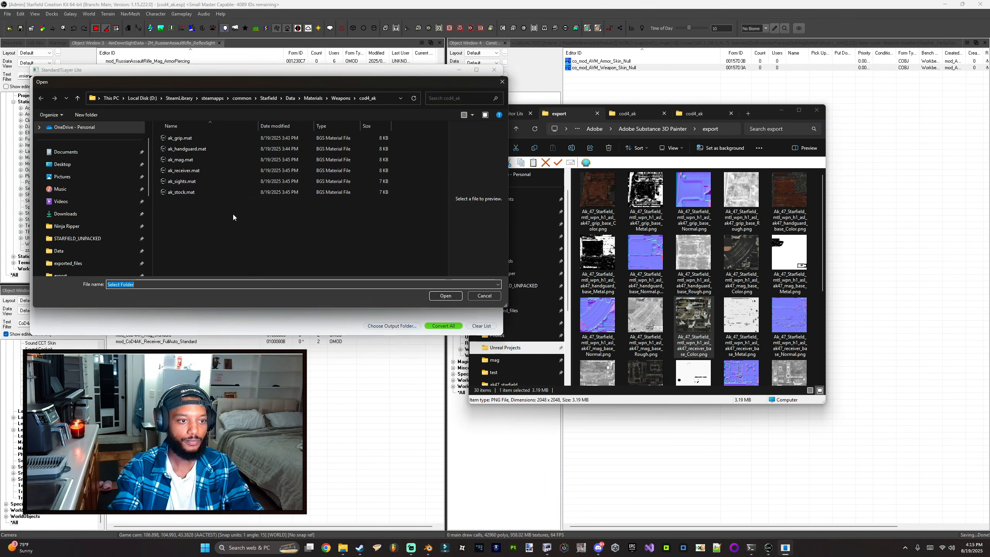
left_click(290, 98)
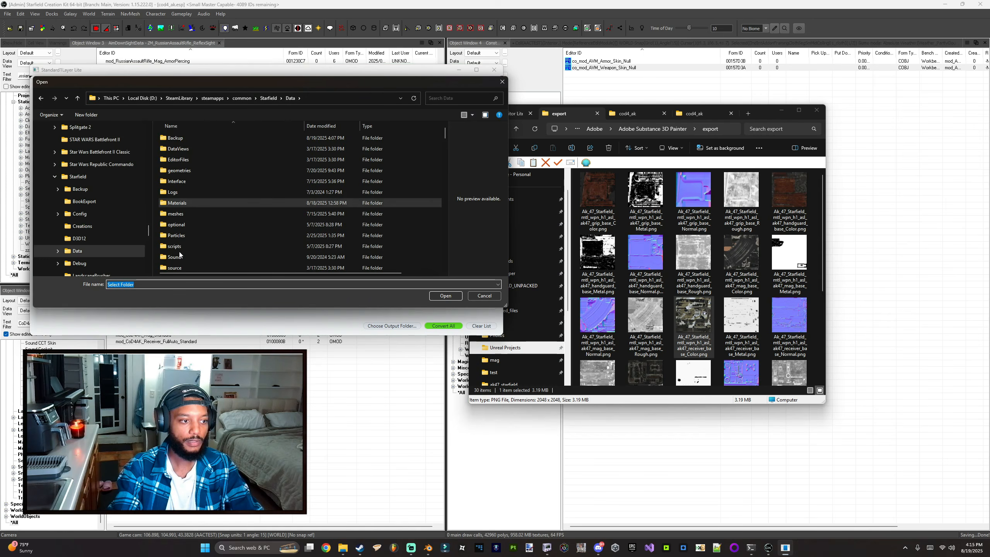
double_click(186, 214)
double_click(183, 214)
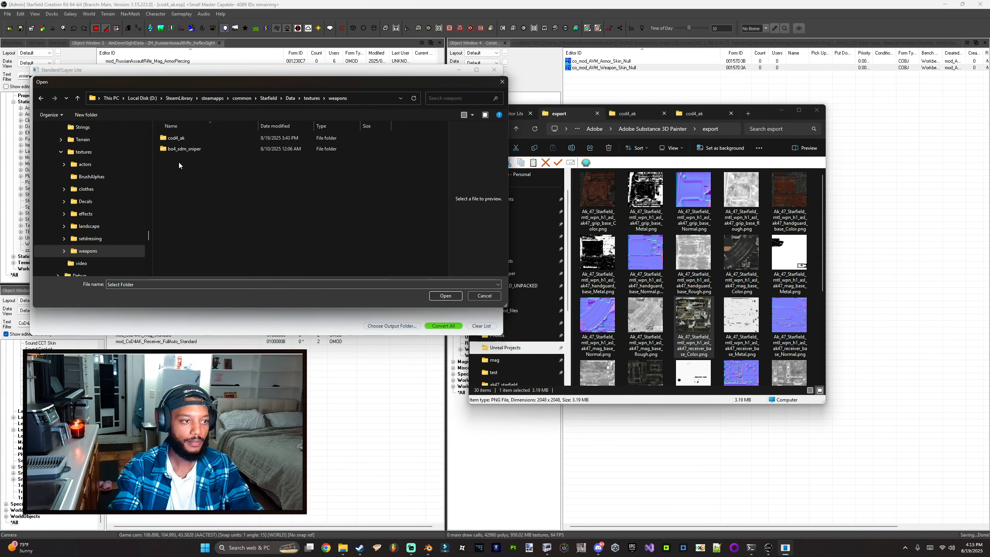
double_click(181, 140)
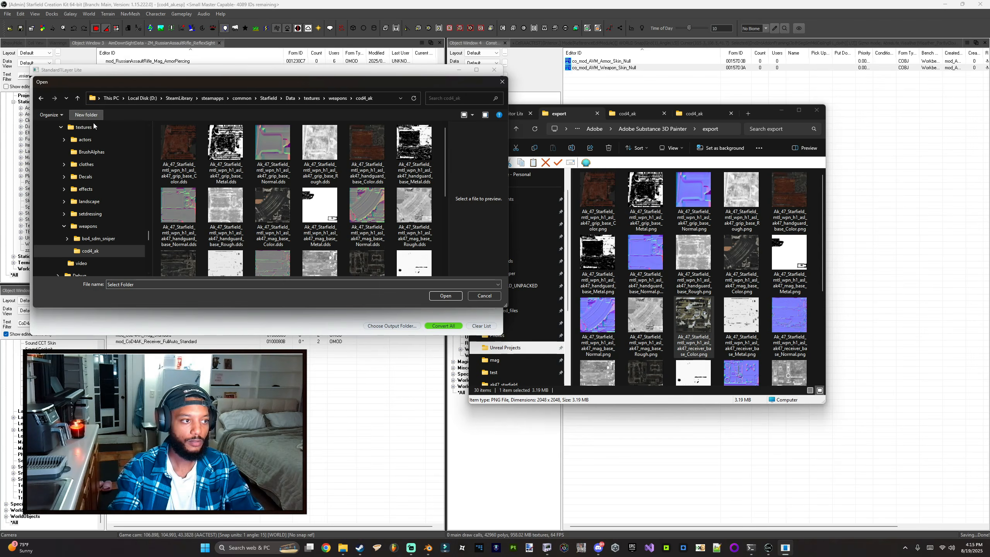
key("ctrl+shift+n")
type("skin")
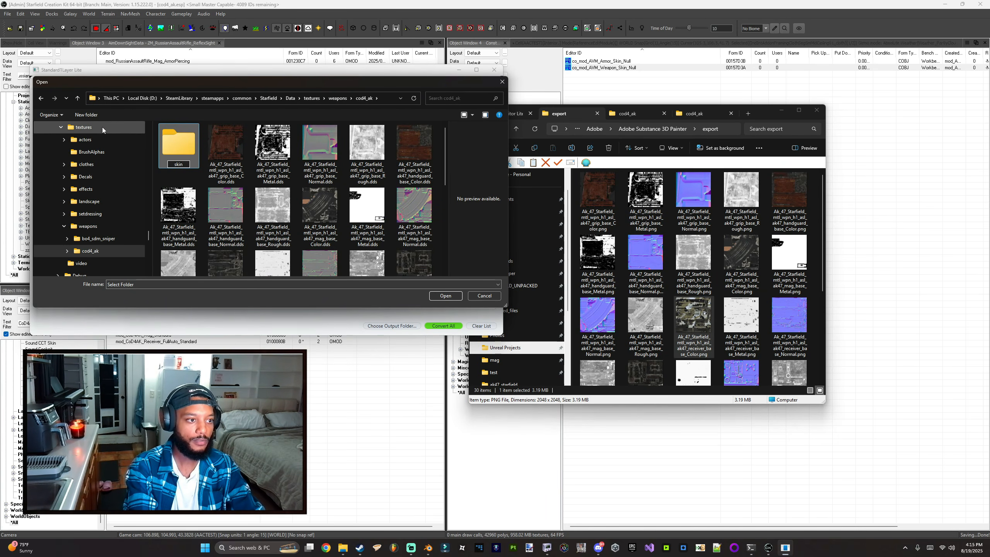
type("s")
key("Return")
key("Return")
left_click(443, 298)
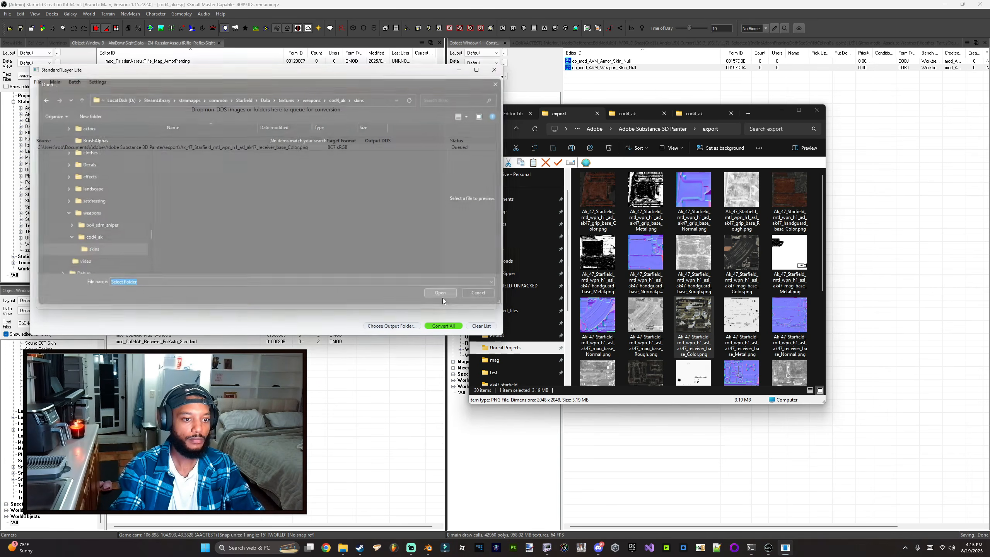
Step: Convert the queued texture to DDS, close the converter, and open the skins folder to check the result
left_click(443, 326)
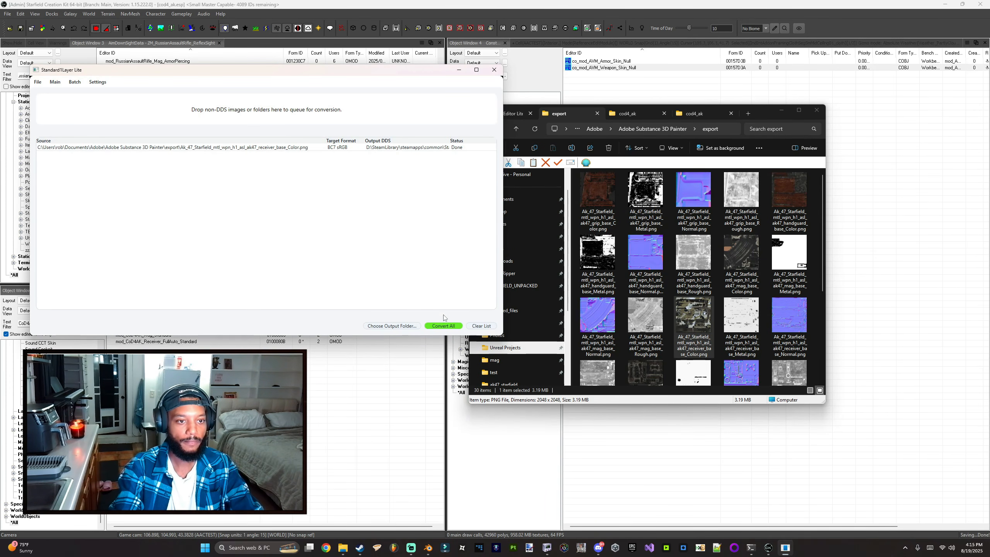
left_click_drag(323, 141, 314, 140)
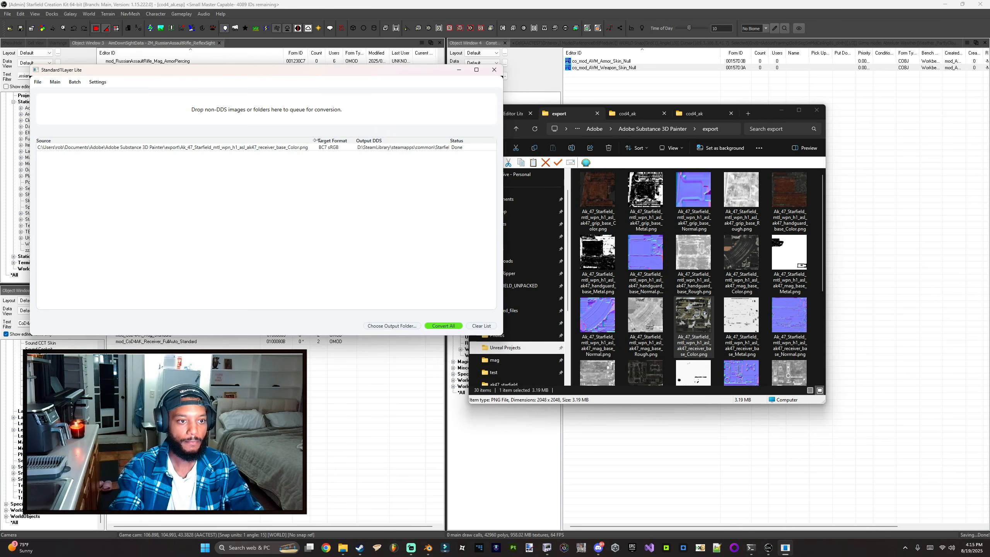
left_click(494, 69)
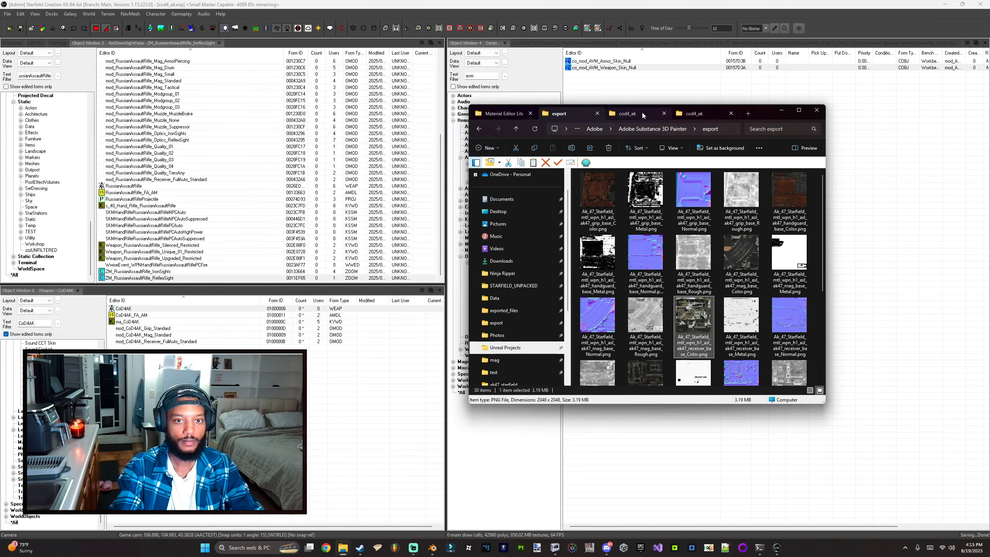
left_click(628, 113)
double_click(602, 193)
left_click(600, 201)
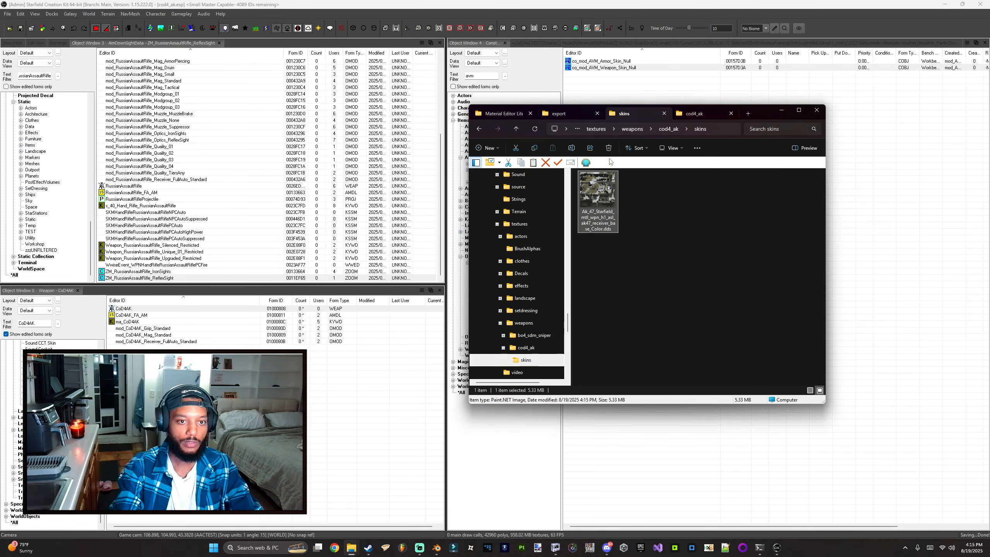
left_click(511, 115)
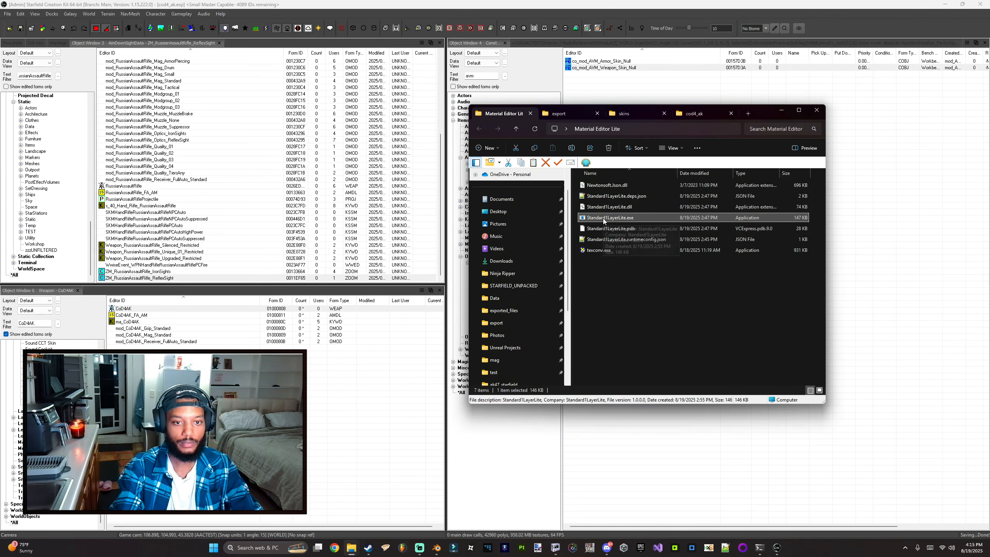
left_click(624, 114)
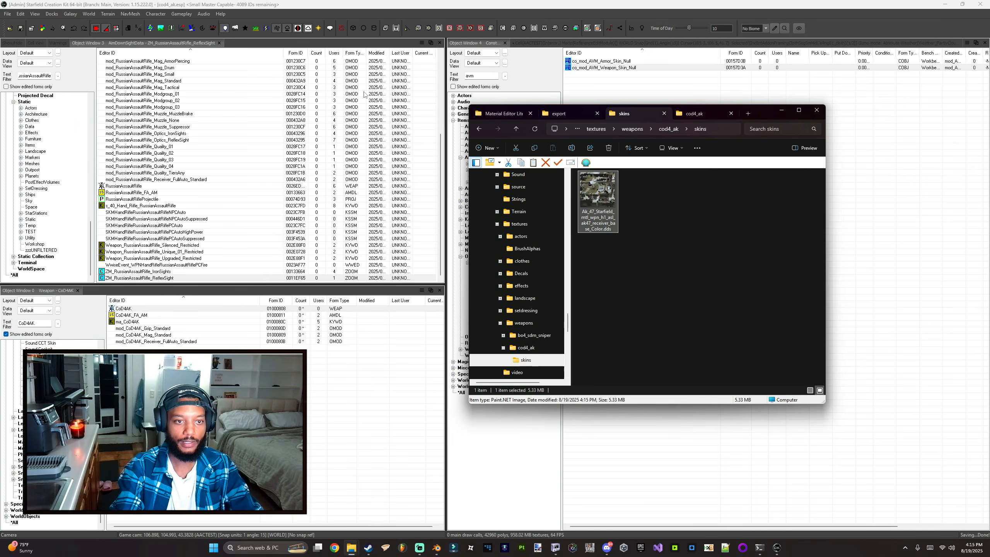
Step: Open the Material Editor and save the ak_receiver material as a copy named ak_receiver_desert.mat
left_click(30, 30)
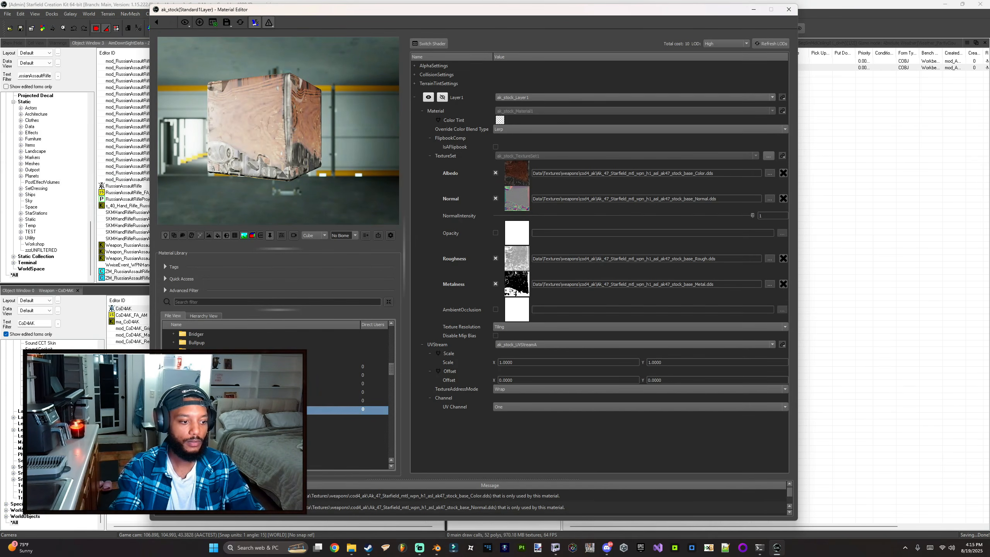
left_click(211, 392)
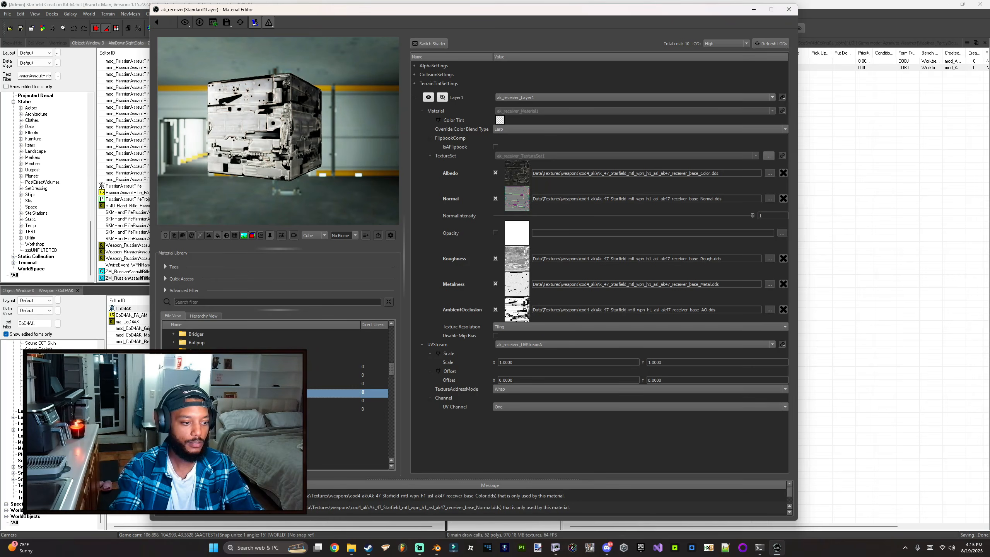
key("ctrl+shift+s")
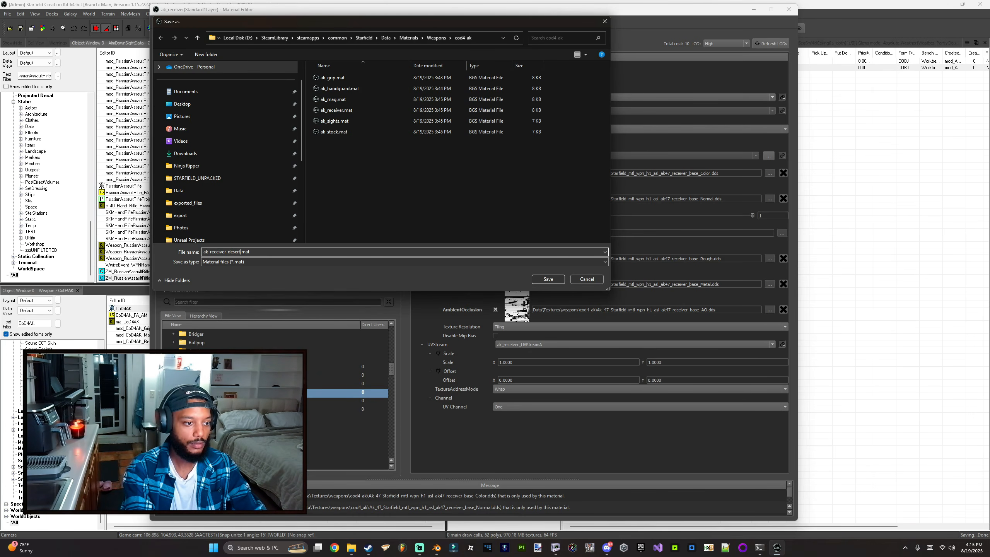
key("Return")
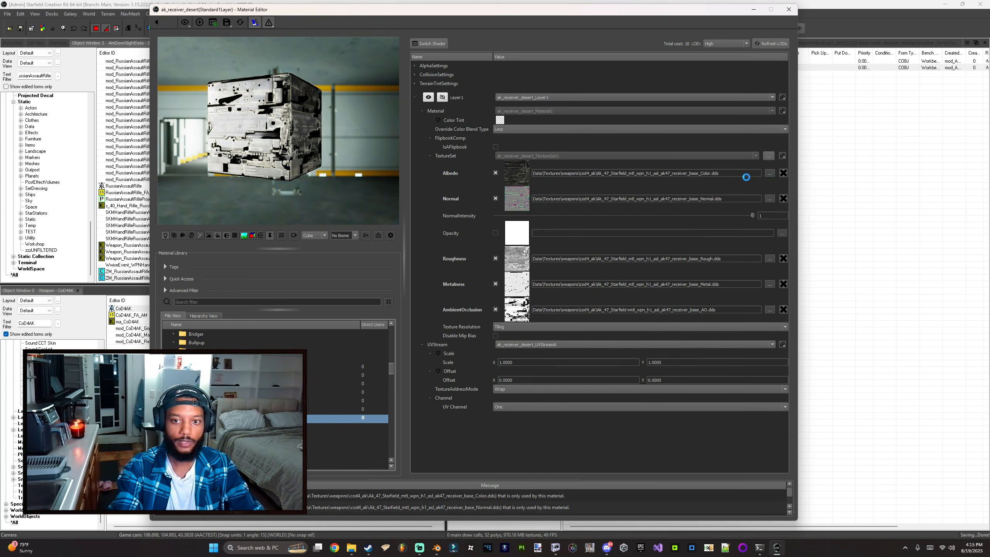
Step: Set the desert material's Albedo texture to the receiver_base_Color.dds in the skins folder and save the material
scroll(424, 289, "down", 14)
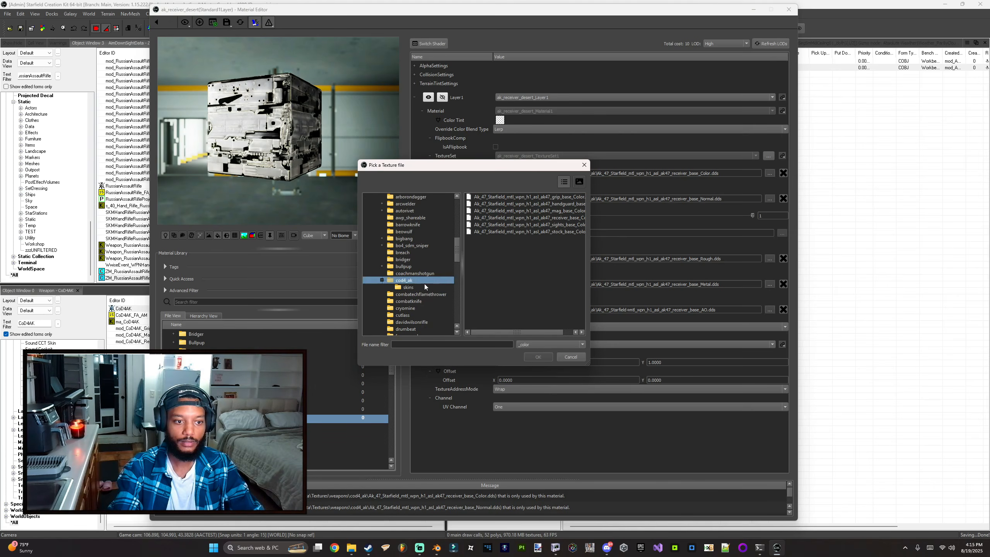
left_click(411, 287)
double_click(495, 198)
left_click_drag(325, 165, 350, 151)
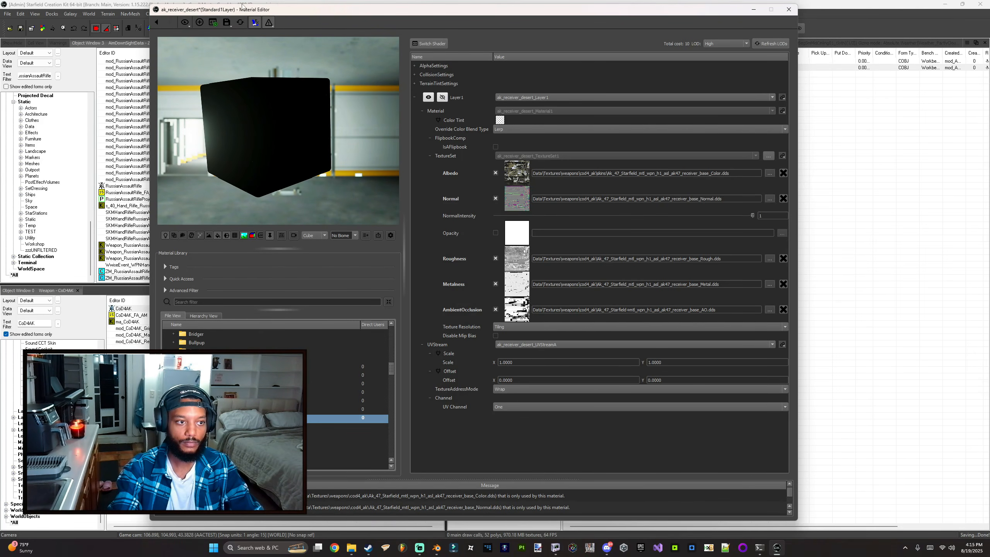
left_click_drag(263, 160, 343, 174)
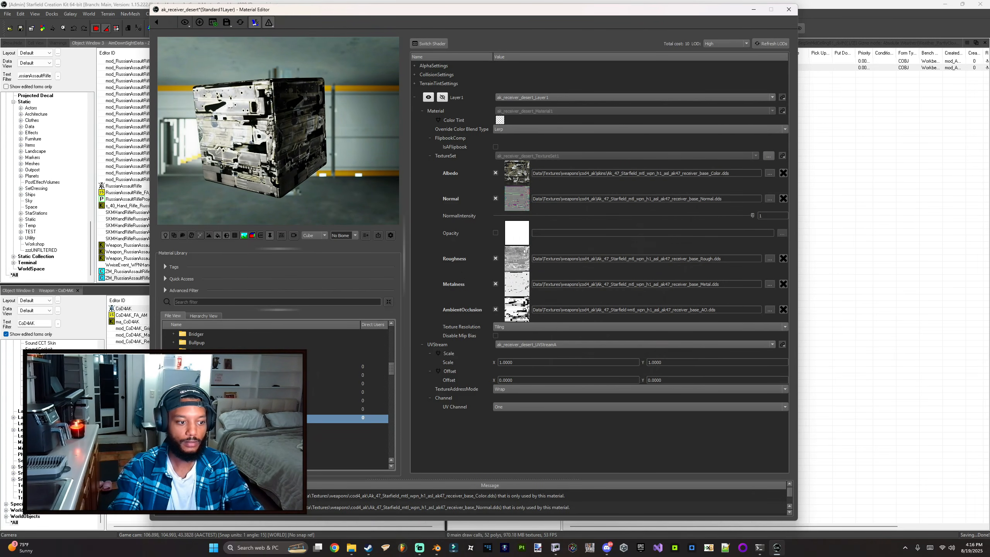
key("ctrl+s")
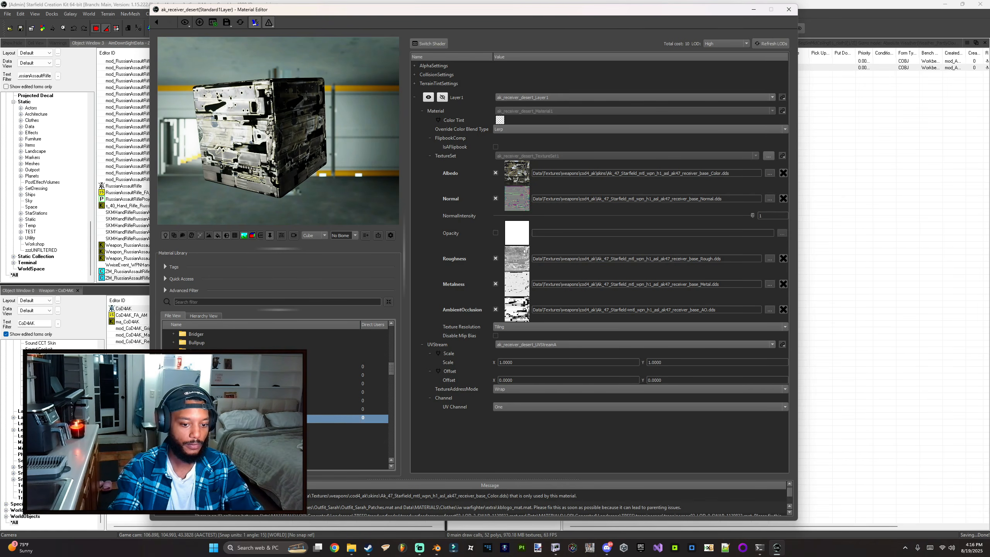
Step: Browse the other AK materials in the library preview, then close the Material Editor
left_click(343, 409)
left_click(343, 401)
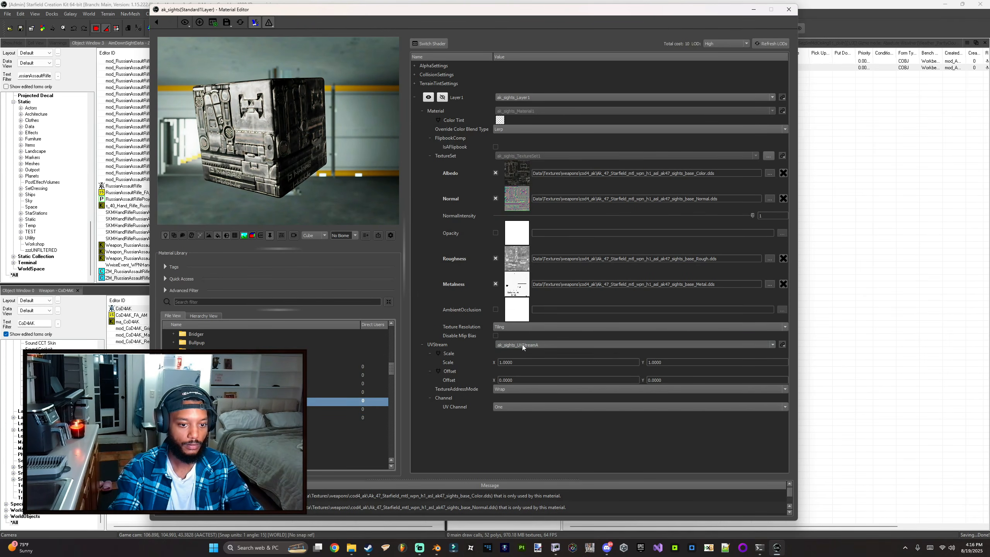
key("Up")
key("Up")
key("Up")
key("Up")
key("Down")
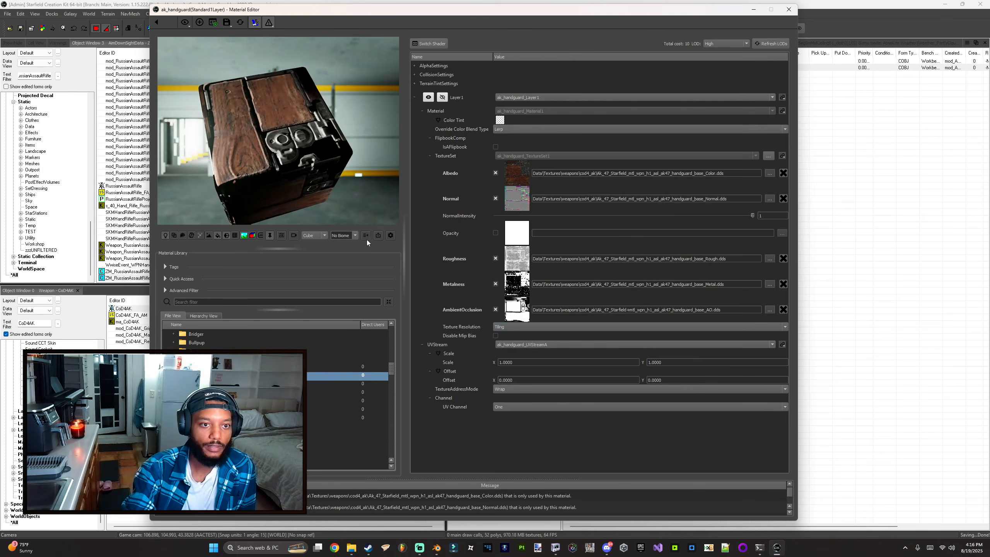
left_click_drag(367, 84, 198, 189)
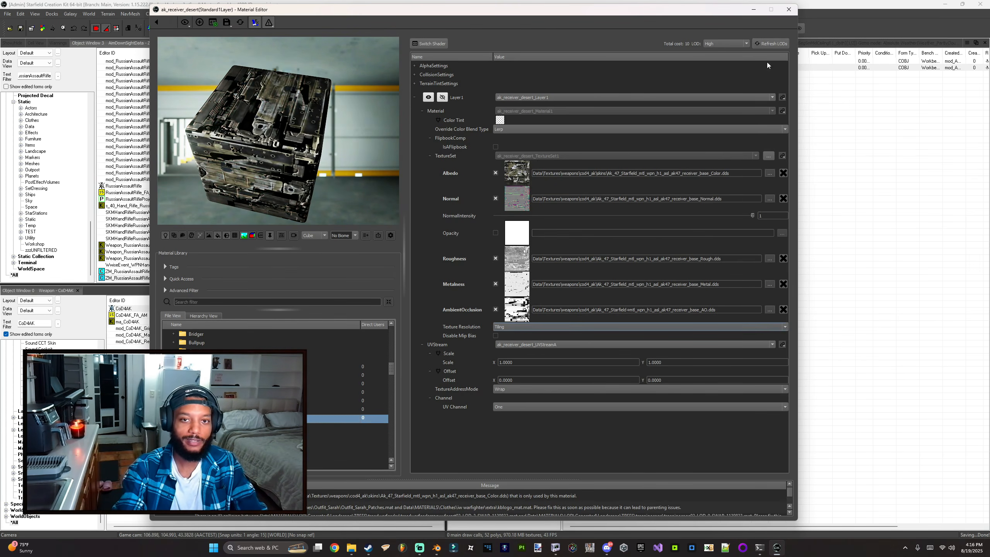
left_click(791, 11)
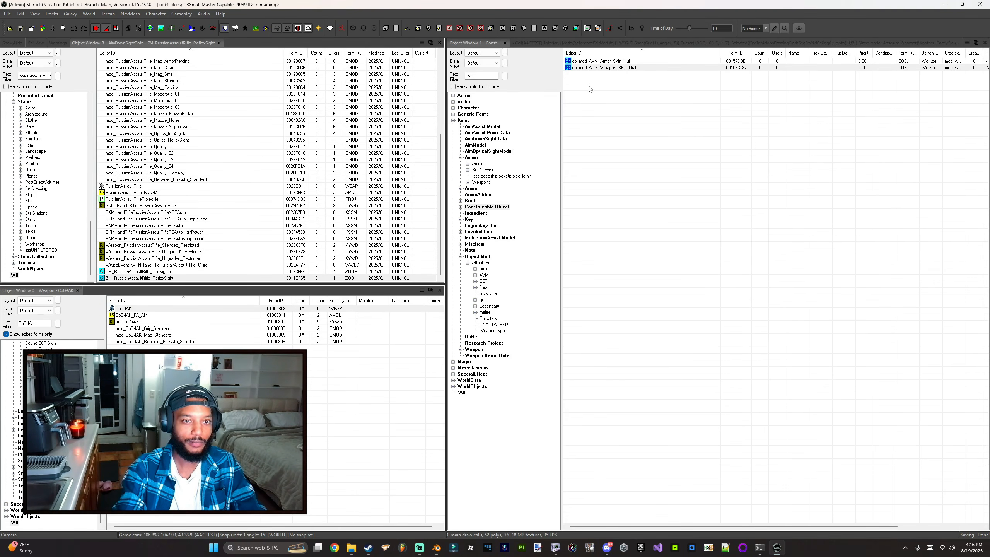
Step: Open the mod_AVM_Cutter_Heller object mod and delete its Form property modifier
left_click(598, 68)
left_click(91, 314)
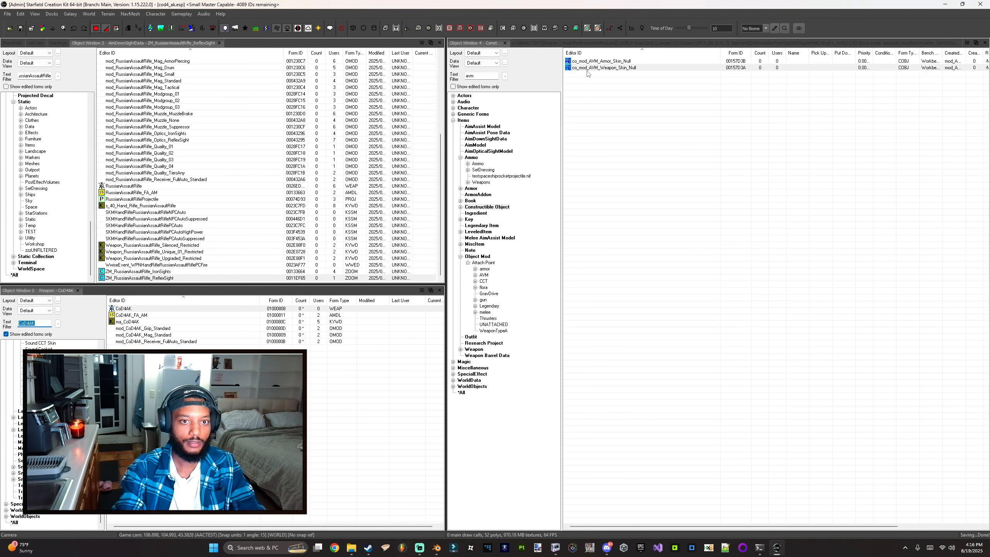
left_click(462, 393)
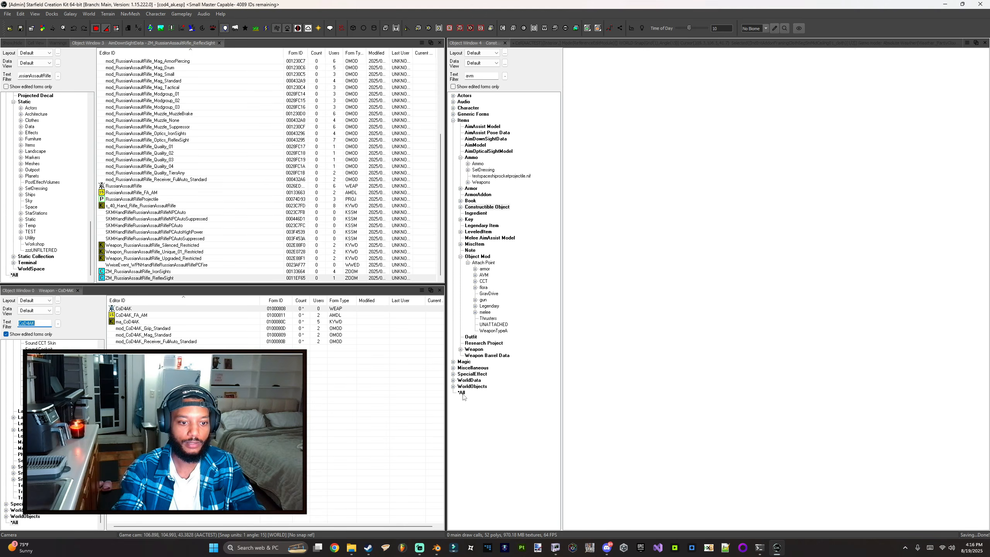
scroll(592, 221, "down", 7)
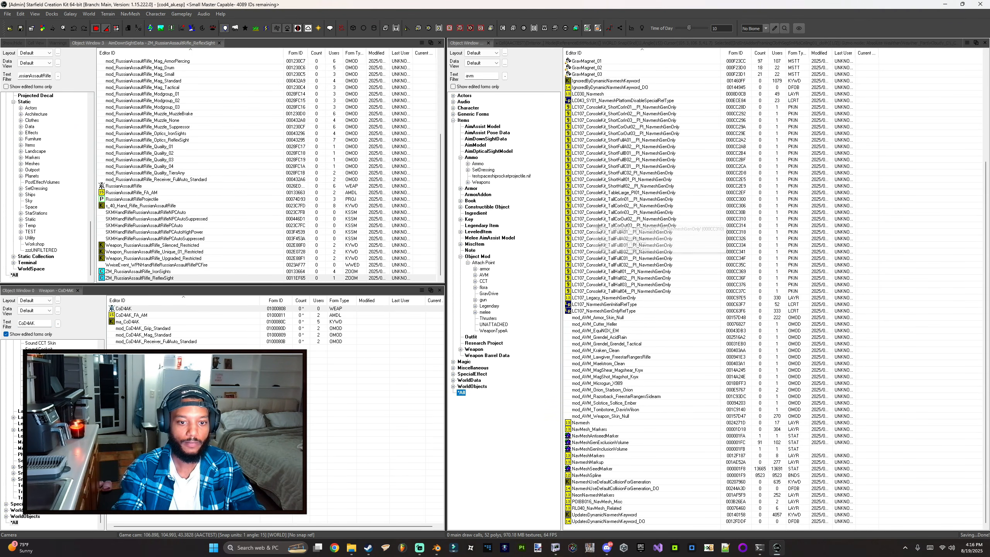
left_click(594, 324)
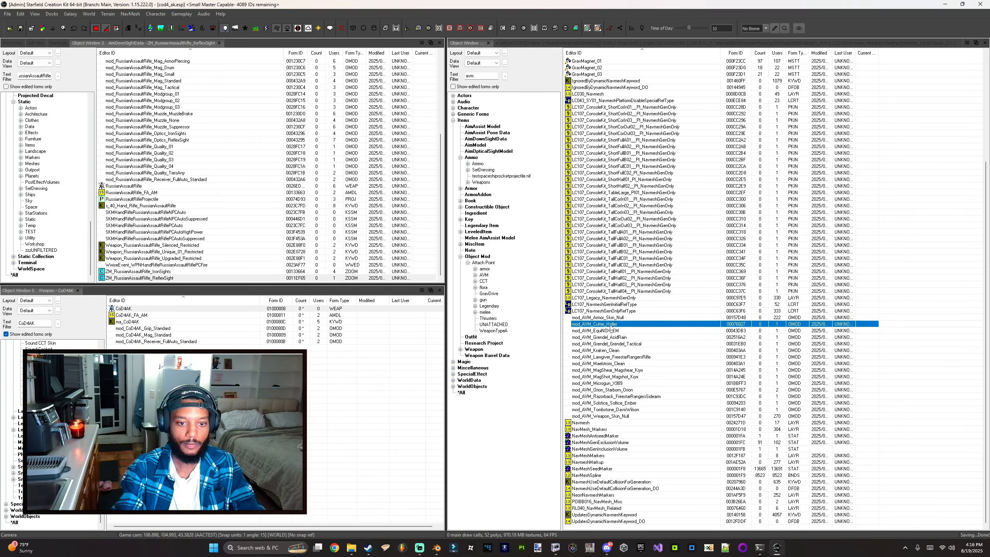
double_click(587, 326)
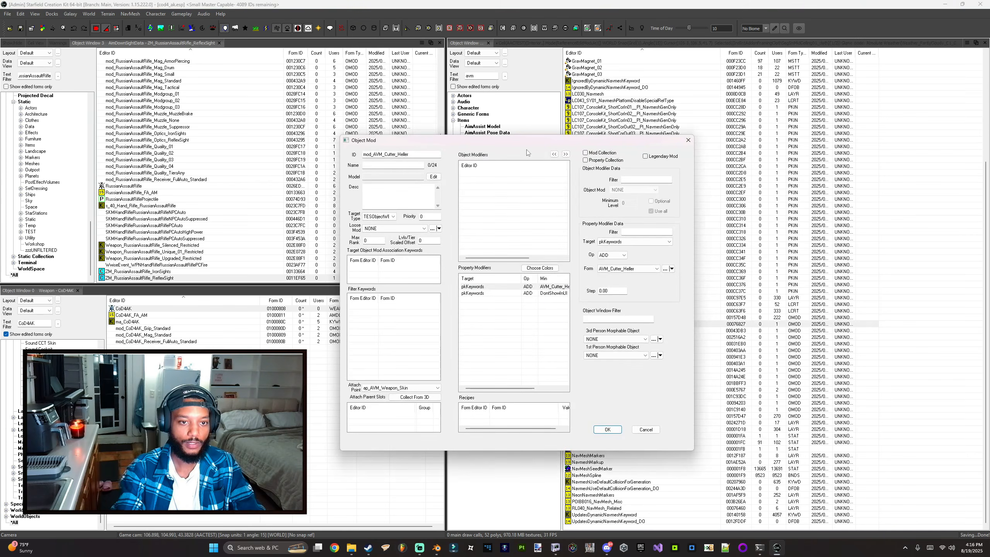
left_click_drag(528, 137, 416, 380)
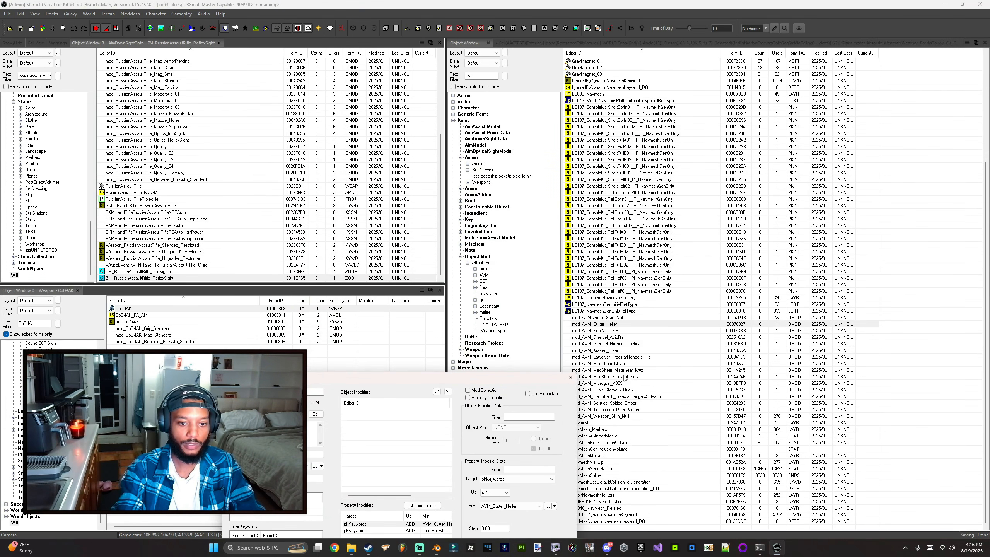
left_click_drag(520, 381, 503, 359)
left_click(411, 502)
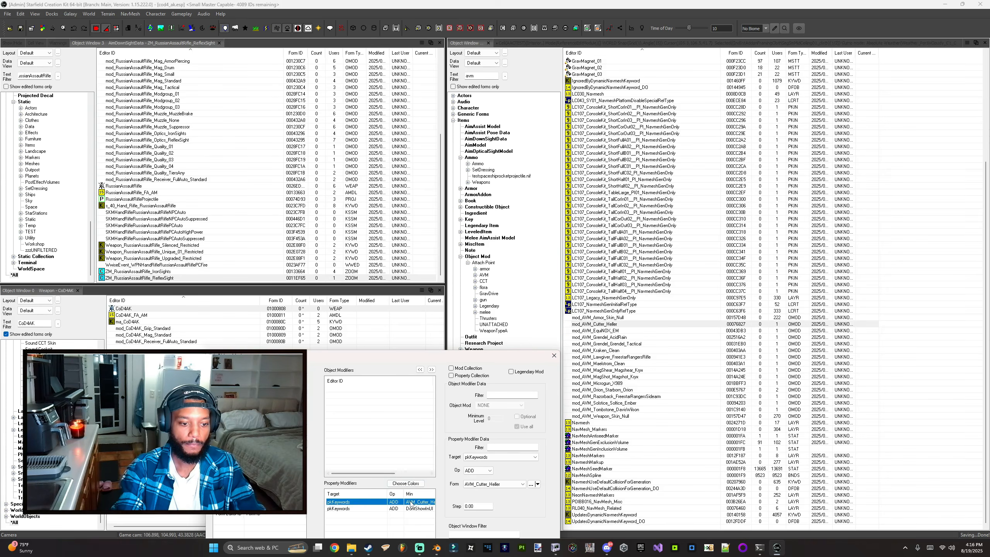
key("Delete")
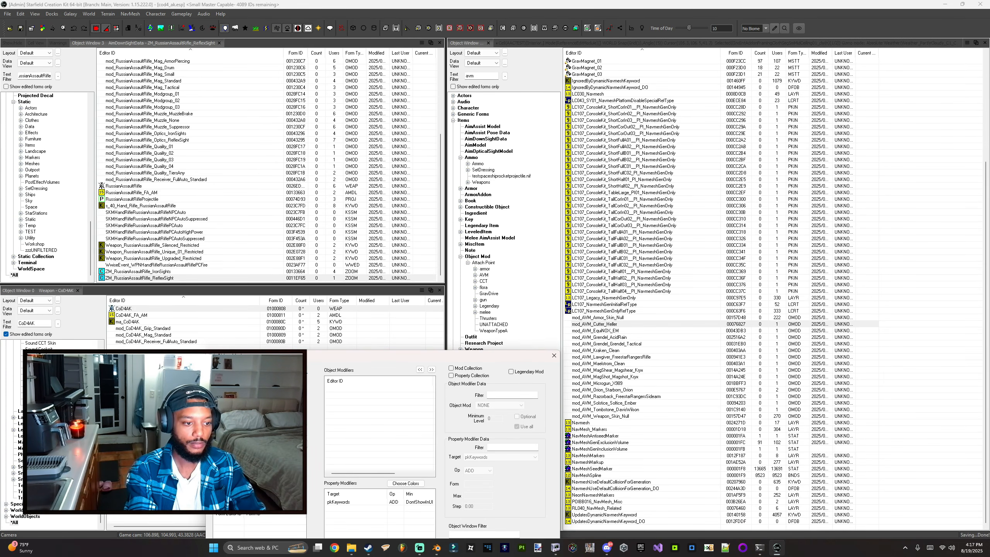
Step: Delete the remaining pkKeywords modifier and add the ma_CoD4AK keyword to the target object mod association keywords
left_click_drag(280, 354, 277, 133)
left_click(339, 282)
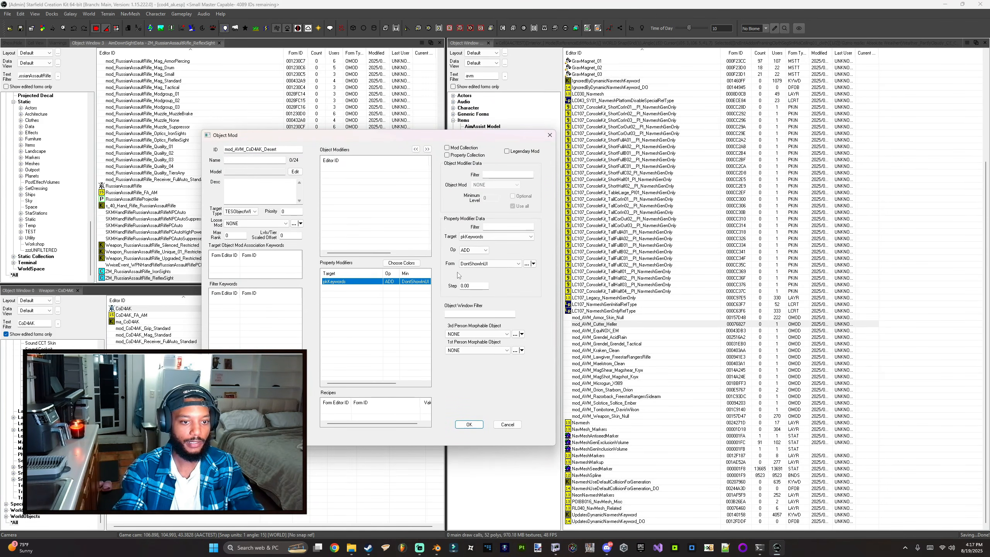
key("Delete")
right_click(380, 295)
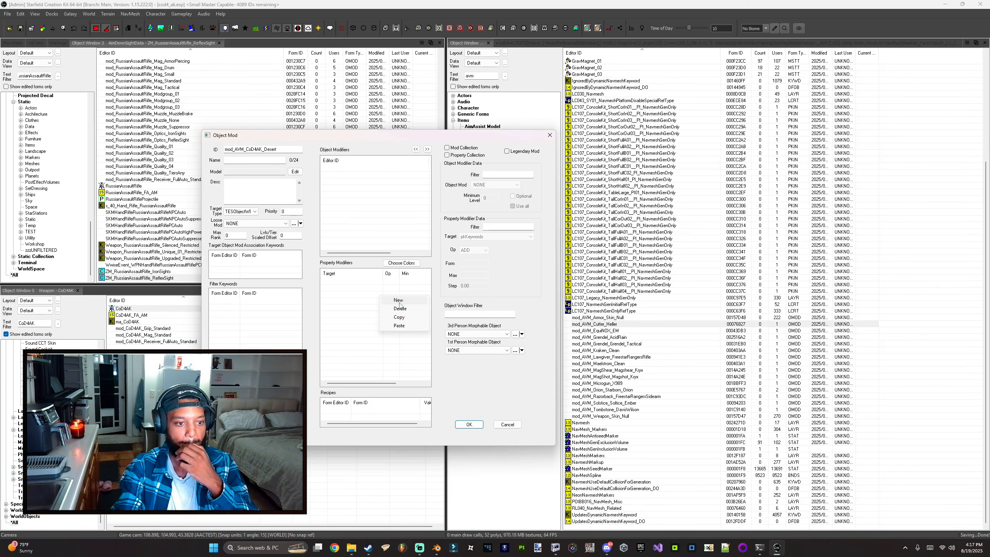
left_click(346, 298)
left_click_drag(145, 321, 257, 273)
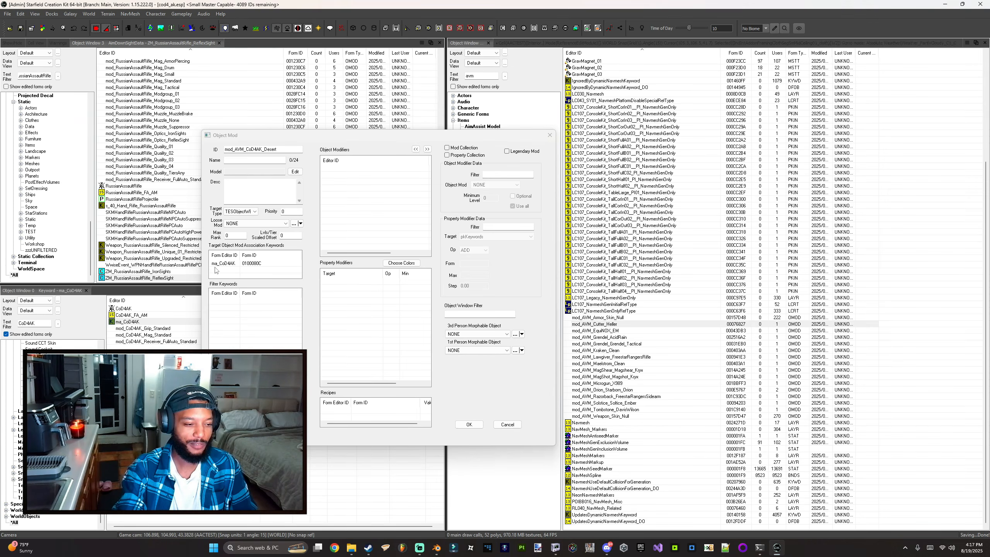
Step: Add a new property modifier targeting pwLayeredMaterialSwaps, filtered by "material", with the SET operation
right_click(346, 298)
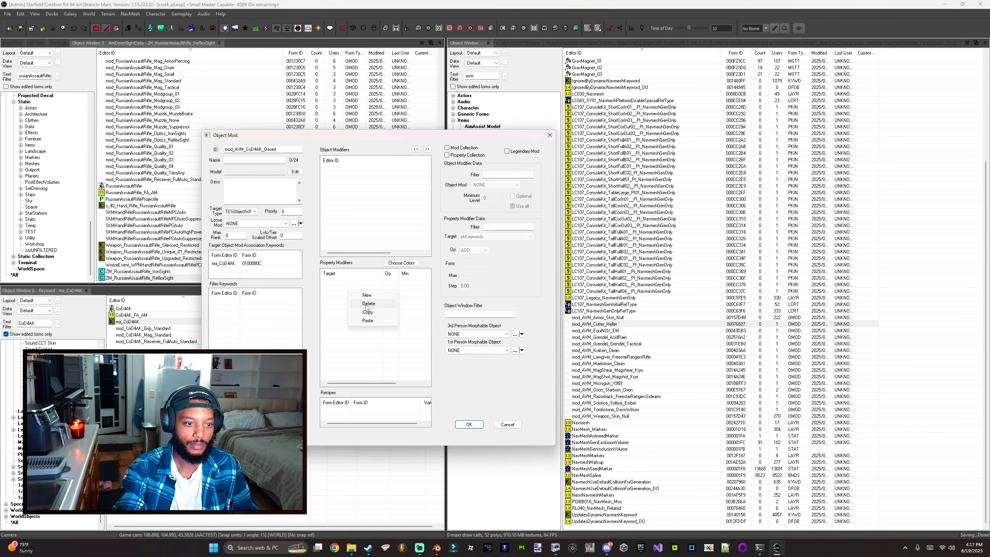
right_click(375, 293)
left_click(395, 298)
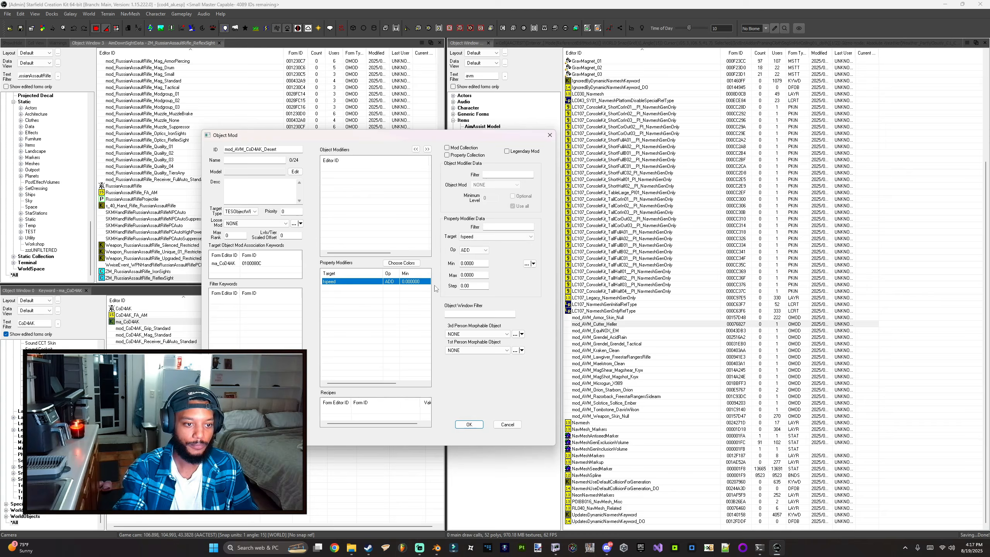
left_click(497, 237)
left_click_drag(541, 352, 541, 333)
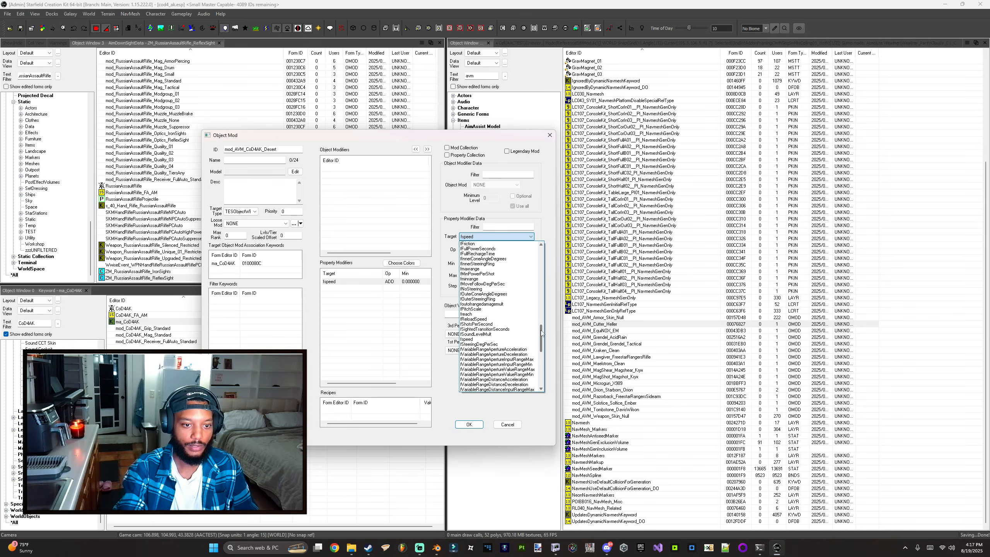
left_click(504, 226)
type("material")
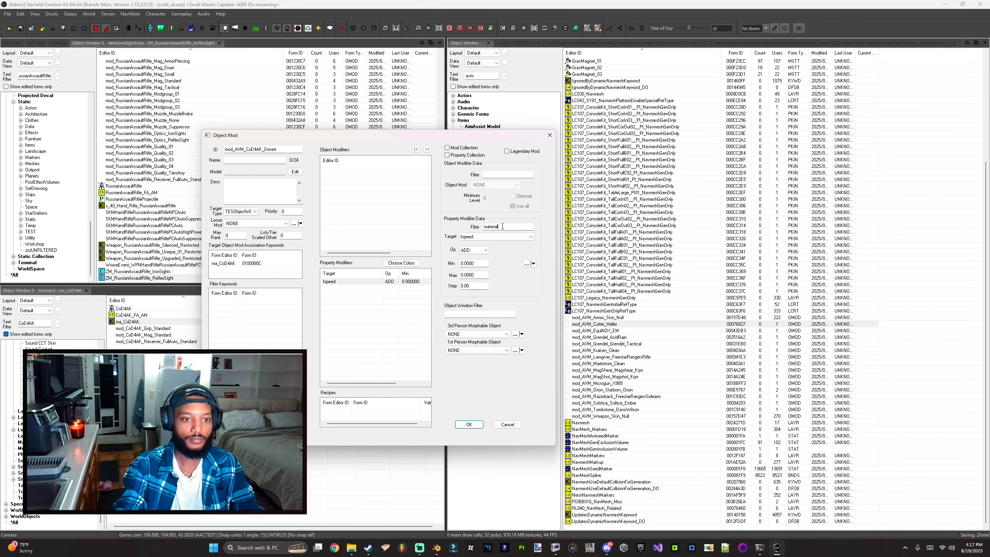
left_click(489, 236)
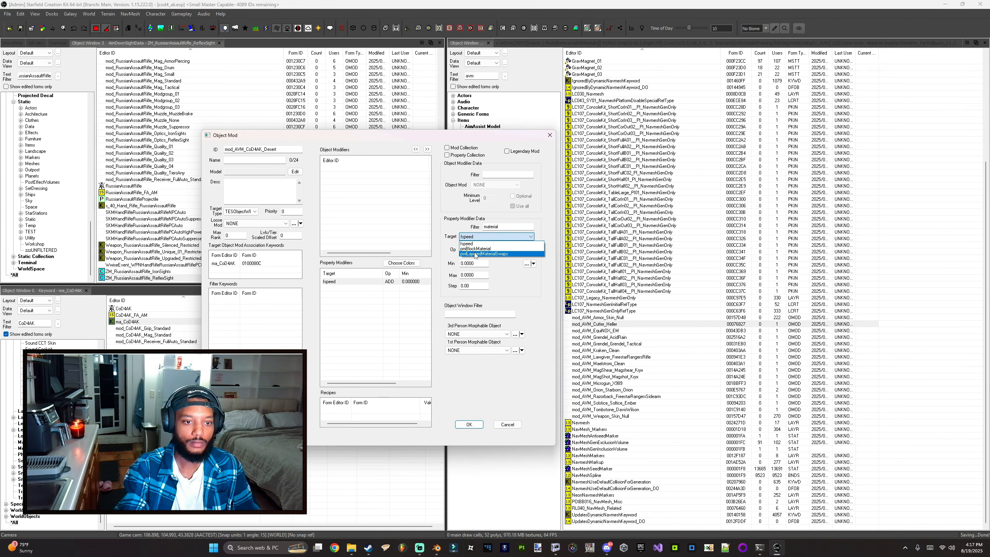
left_click(475, 254)
left_click(474, 249)
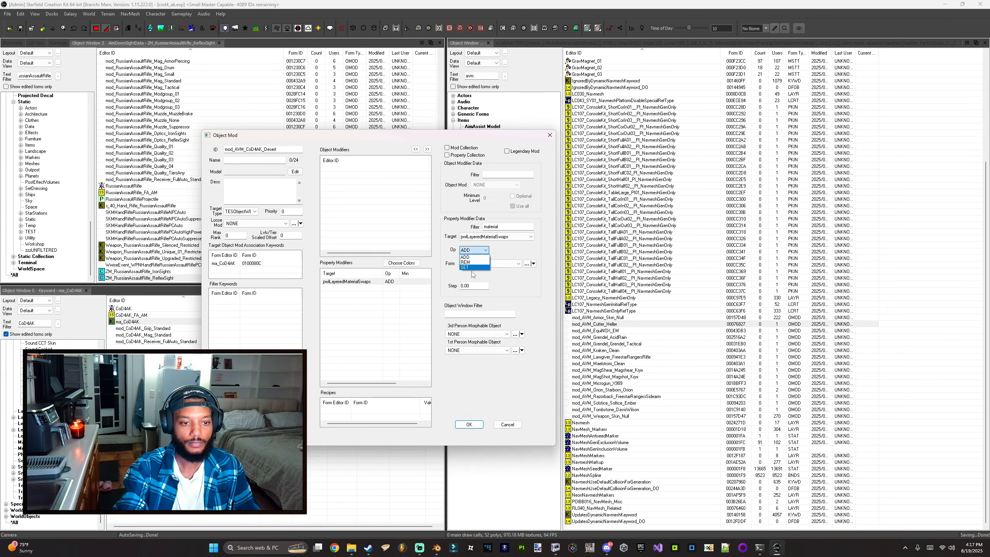
left_click(475, 268)
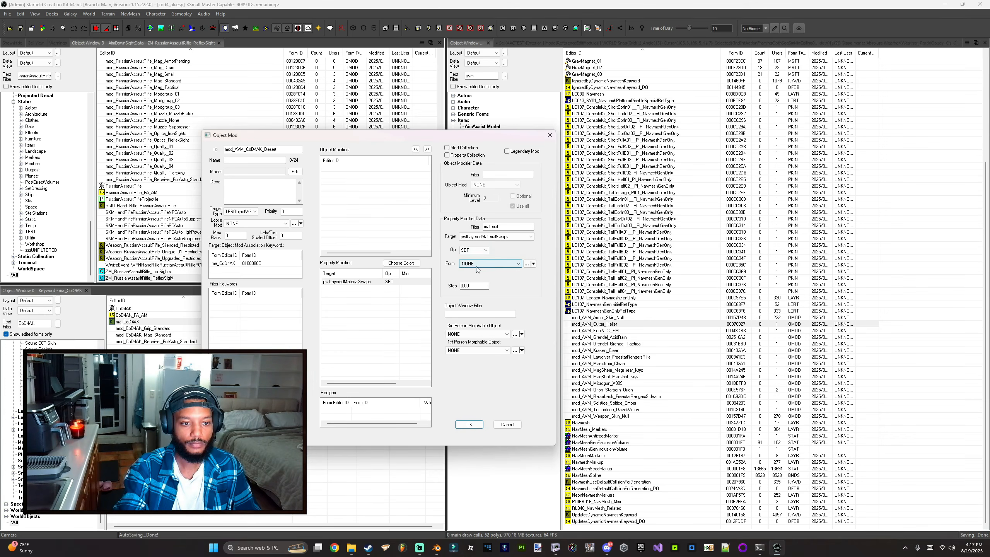
Step: Browse the modifier's Form list without choosing one, then save the object mod as mod_AVM_CoD4AK_Desert
left_click(485, 265)
left_click(485, 264)
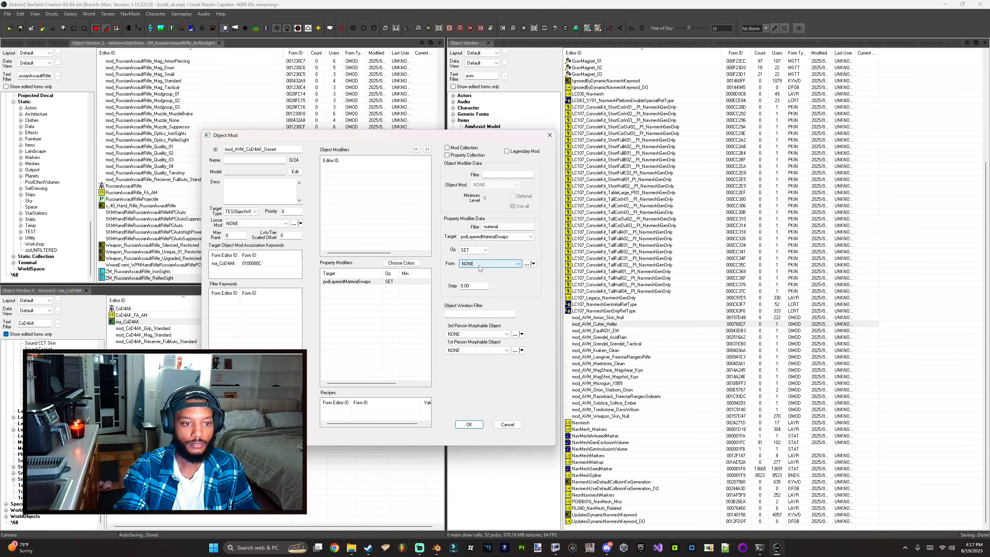
left_click(479, 264)
left_click(478, 263)
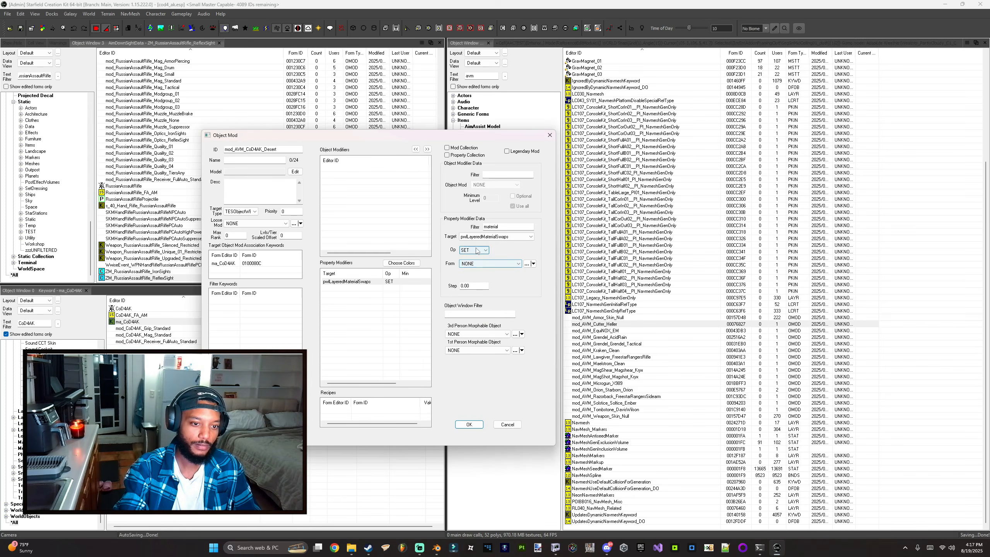
left_click(509, 265)
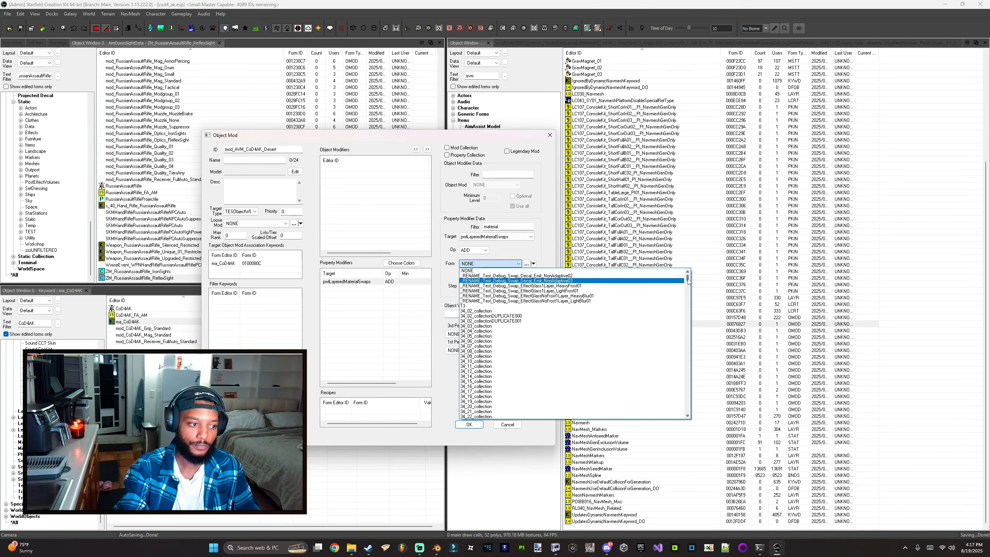
left_click_drag(687, 279, 687, 337)
left_click(426, 328)
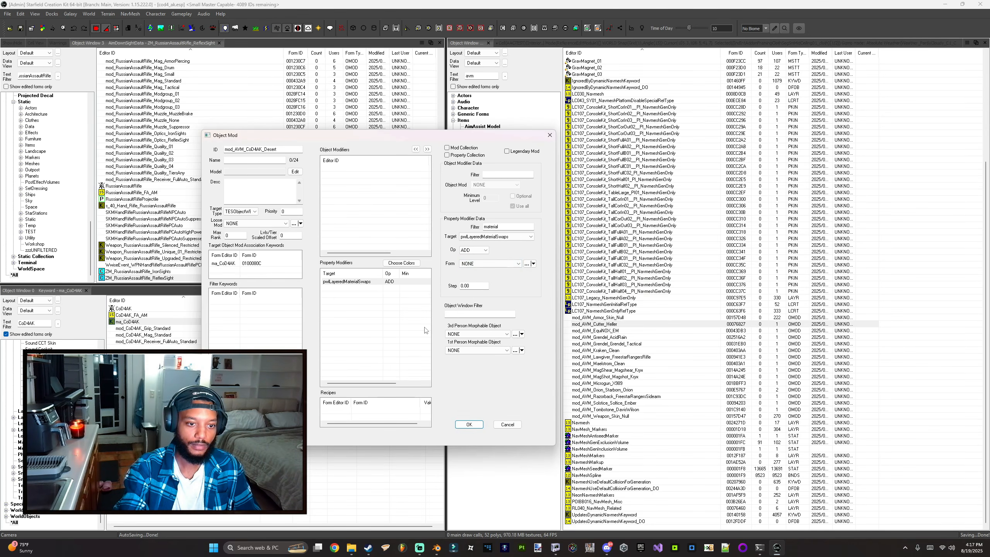
left_click(487, 267)
mouse_move(687, 276)
left_mouse_down()
mouse_move(682, 411)
mouse_move(694, 289)
left_mouse_up()
left_click(452, 339)
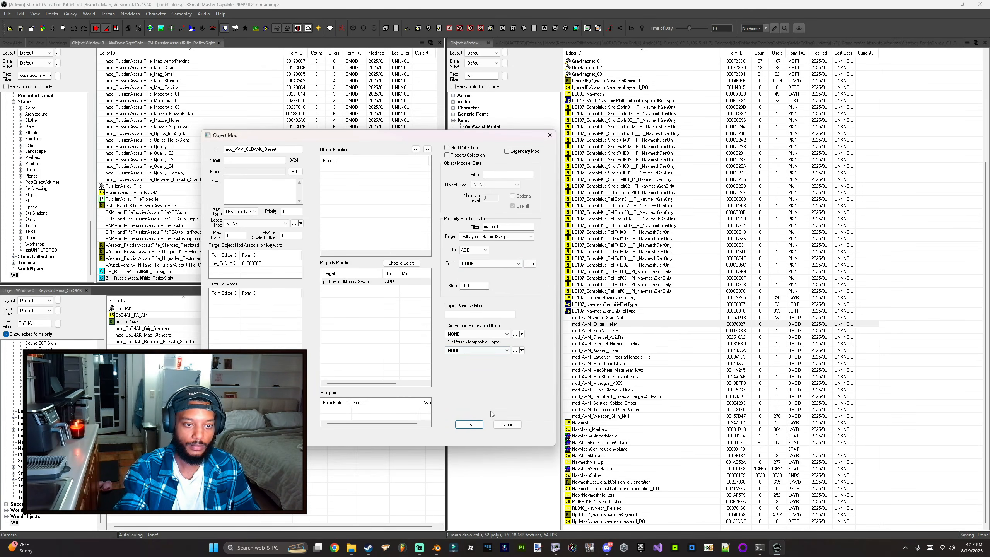
left_click(468, 424)
Step: Locate the mod_AVM_Cutter_Heller and new desert mod entries in the object list
left_click(498, 326)
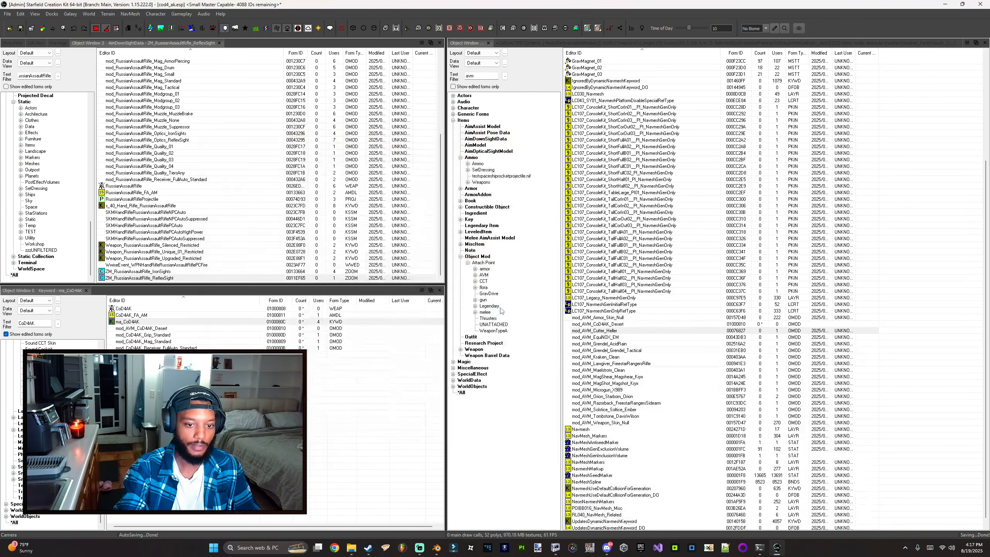
scroll(661, 334, "down", 1)
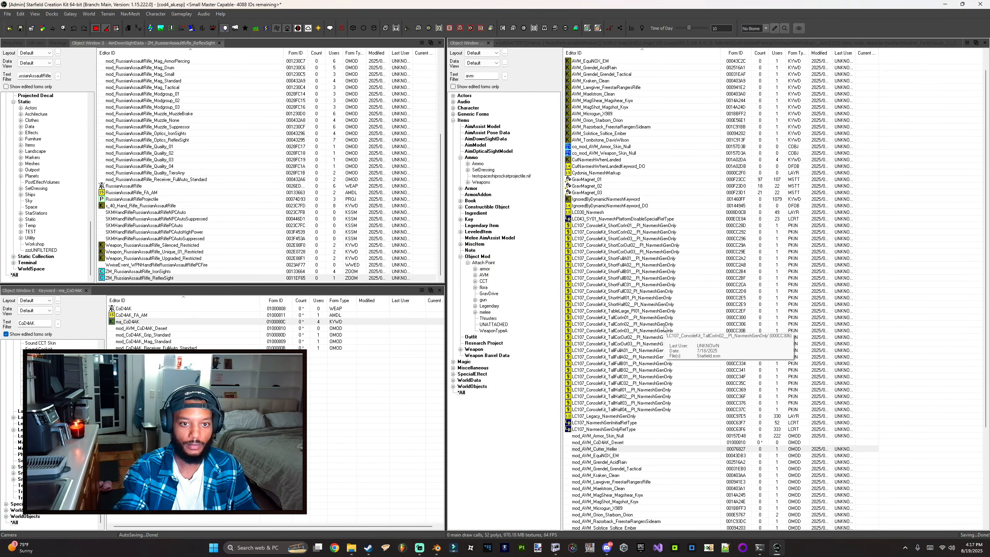
scroll(647, 330, "up", 3)
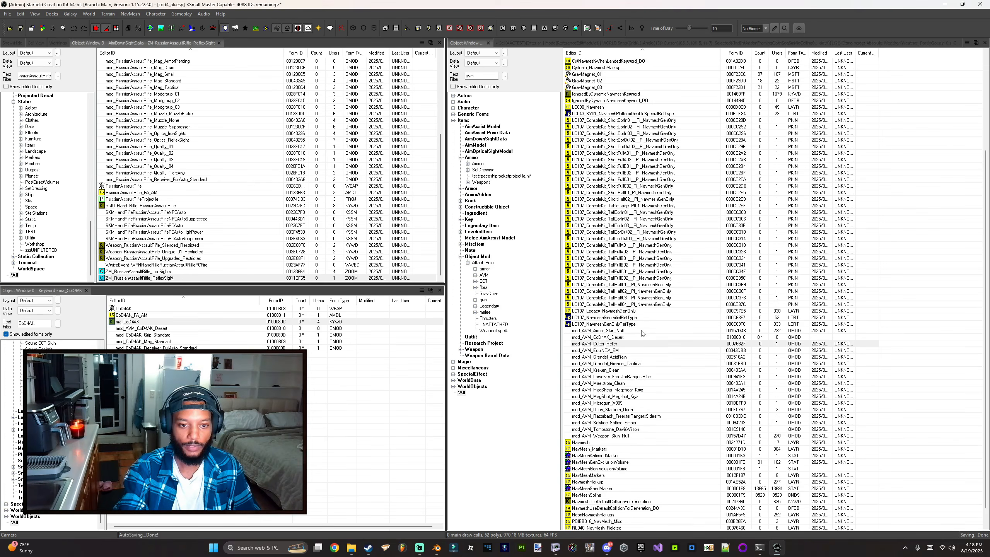
left_click(603, 343)
left_click(601, 344)
left_click_drag(593, 344, 619, 344)
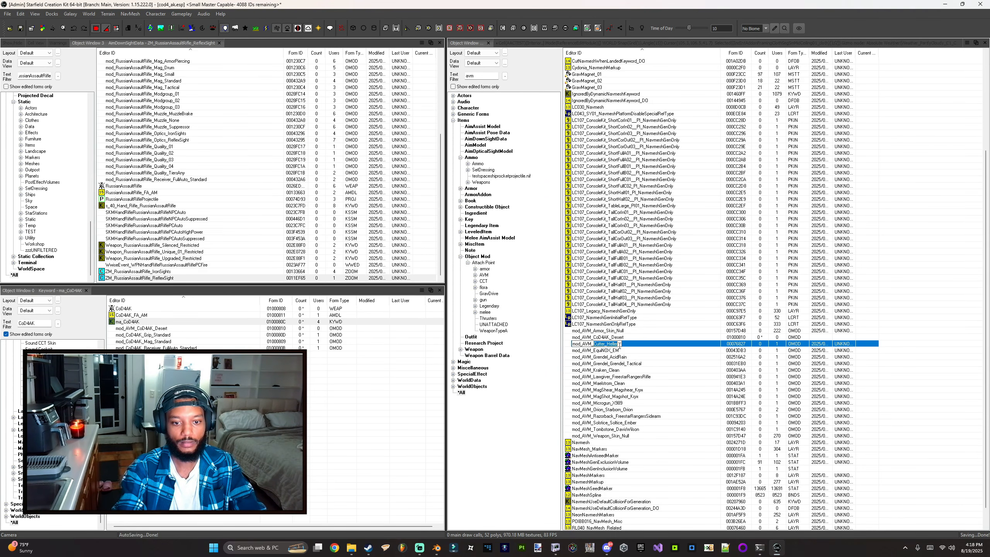
scroll(626, 346, "up", 7)
scroll(627, 335, "down", 8)
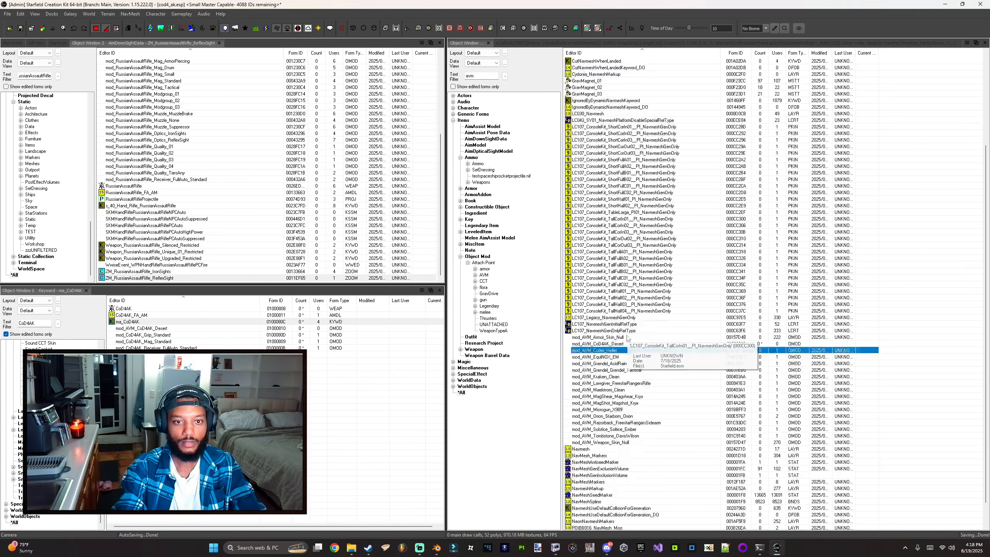
Step: Filter the object list for LMS, open the LMS_Weapon_Cutter_Worn layered material swap, and inspect its keyword selection
double_click(35, 324)
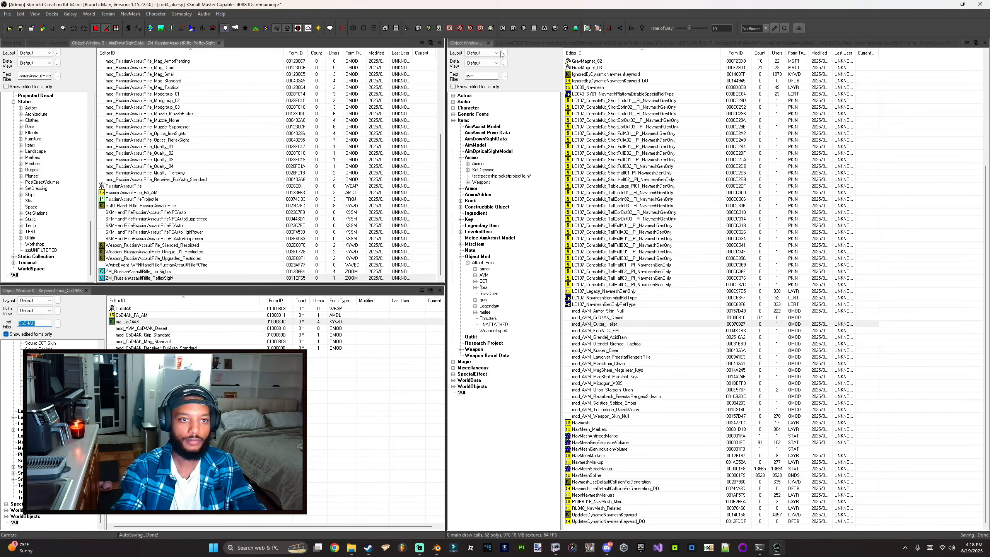
double_click(482, 75)
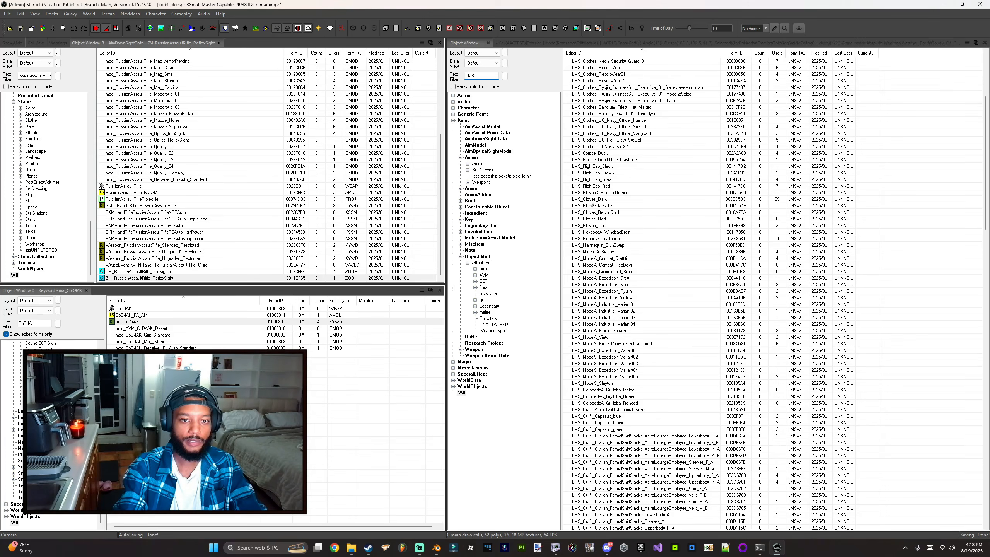
scroll(600, 190, "up", 6)
scroll(599, 189, "down", 20)
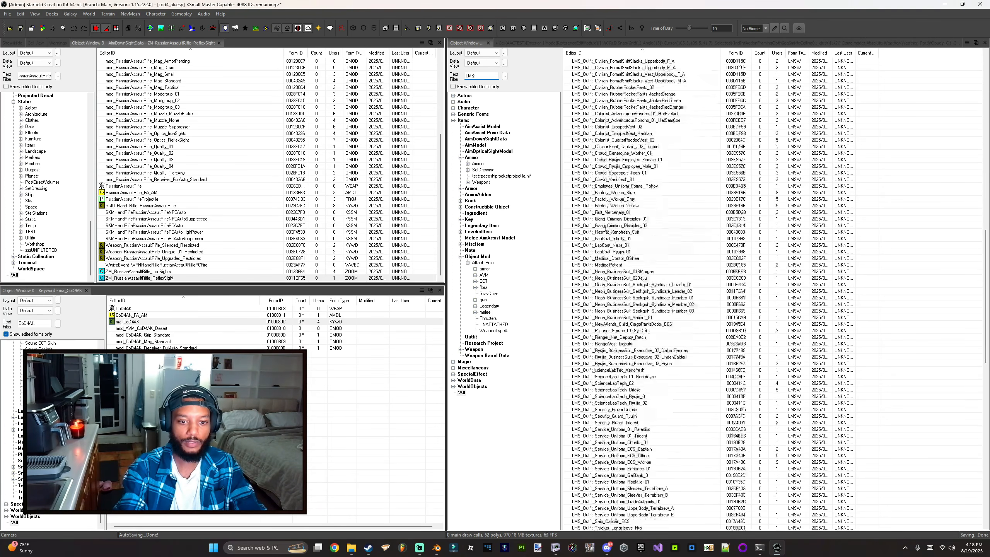
left_click_drag(987, 333, 989, 490)
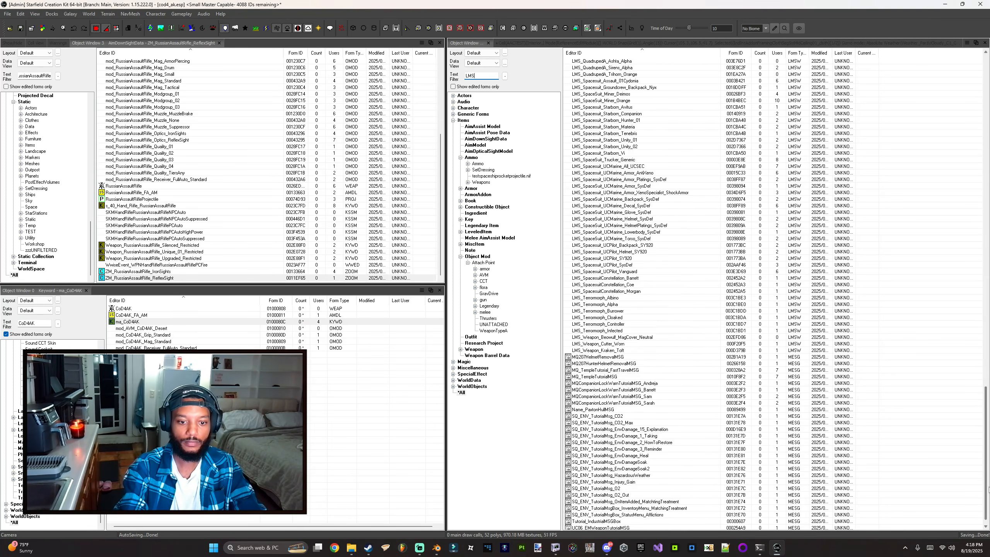
left_click(589, 344)
left_click(589, 349)
double_click(592, 344)
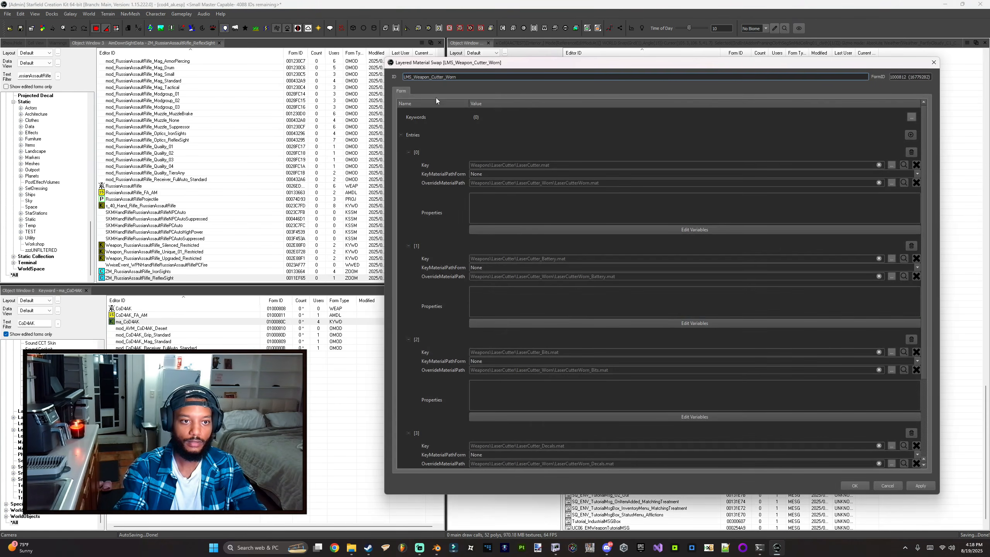
left_click(912, 118)
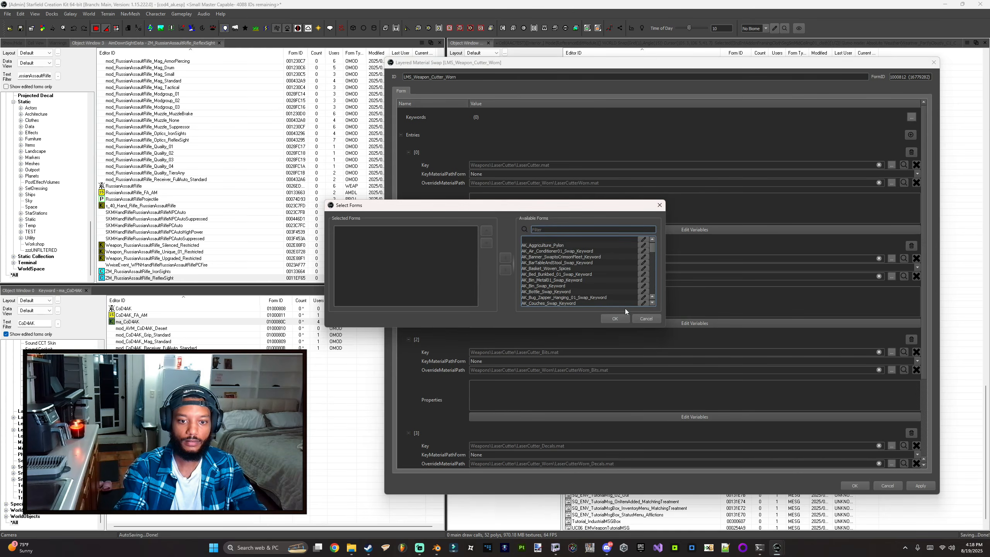
left_click(646, 318)
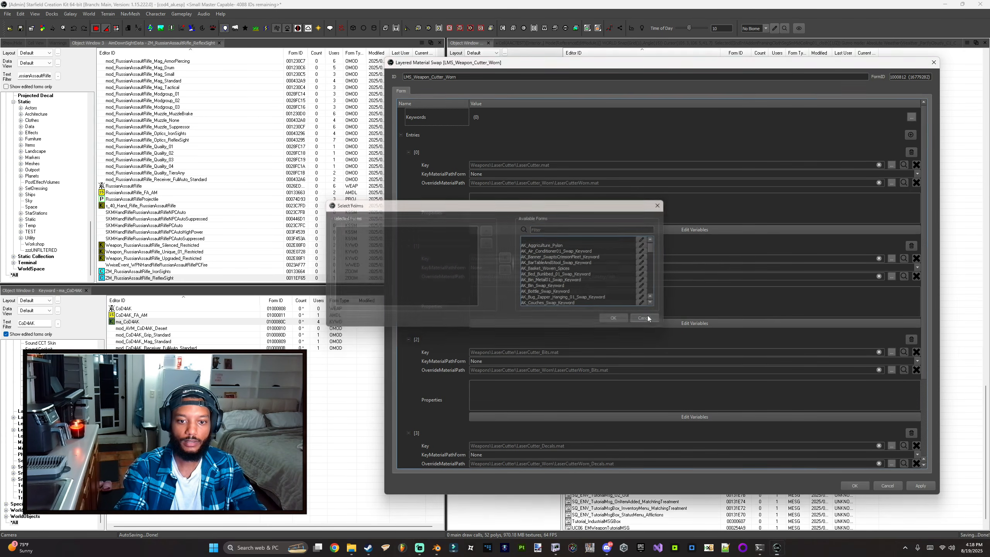
Step: Delete the existing entries from the LMS_Weapon_Cutter_Worn layered material swap
left_click(907, 152)
left_click(917, 152)
left_click(917, 151)
left_click(917, 151)
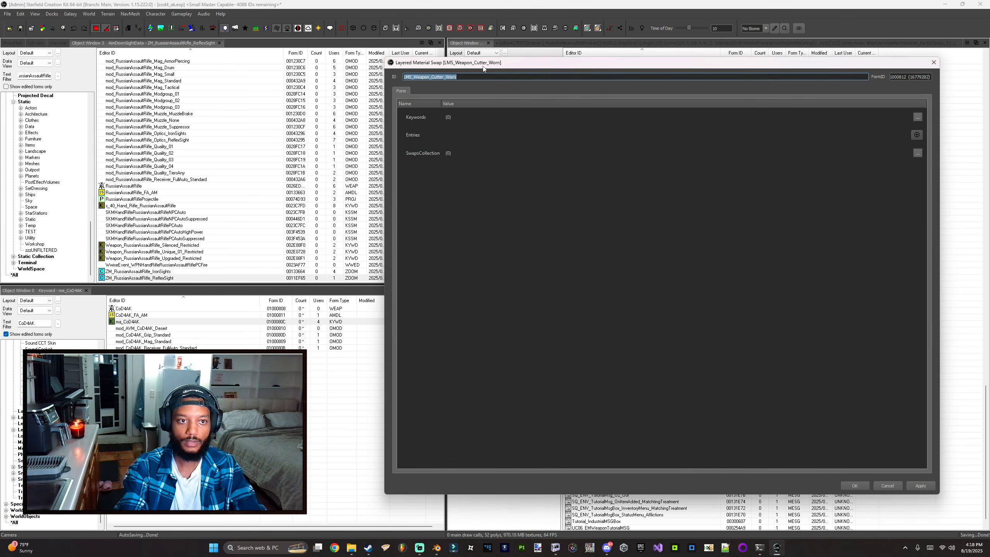
Step: Rename the layered material swap's ID to LMS_Weapon_CoD4AK_Desert and save it as a new form
left_click(444, 77)
left_click_drag(457, 78, 433, 77)
type("CoD4AK")
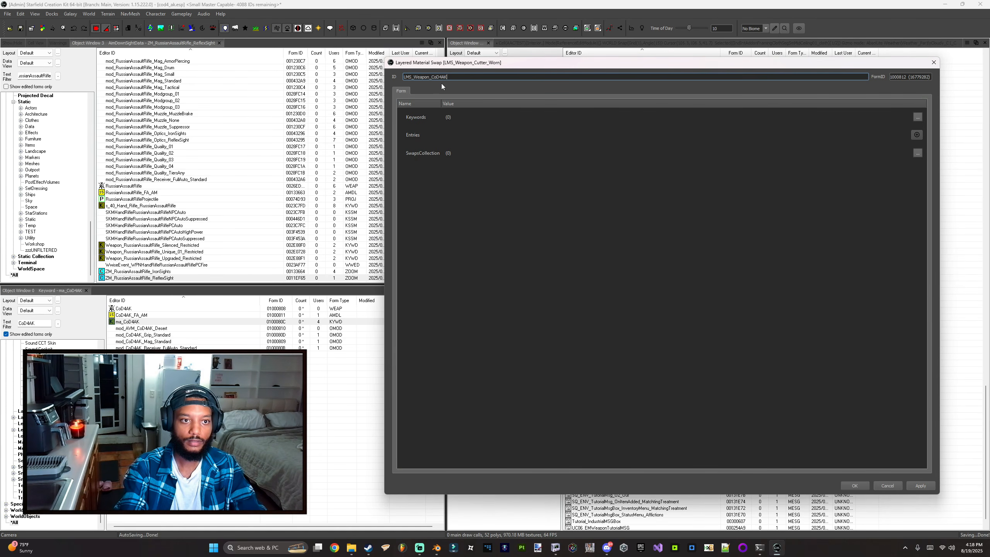
type("_Desert")
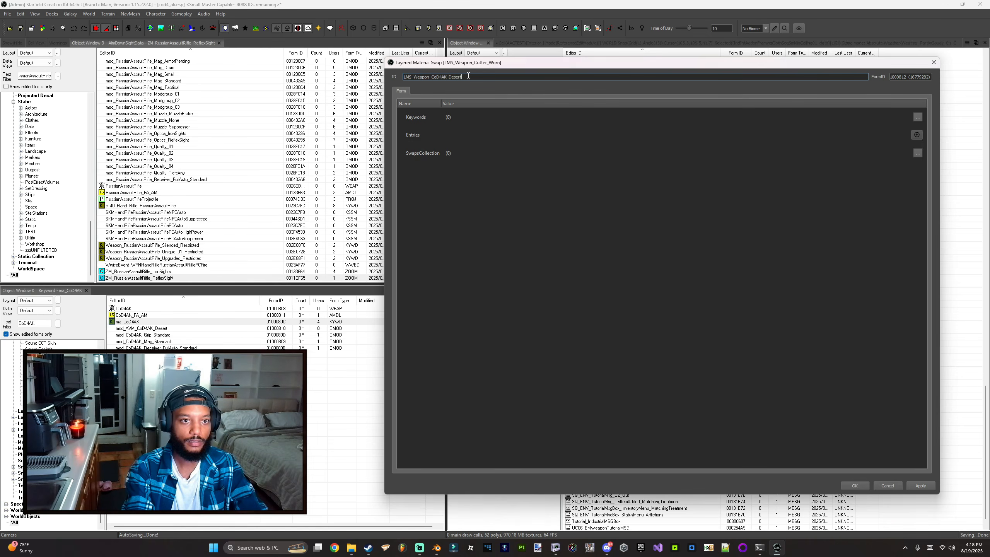
left_click_drag(429, 62, 397, 62)
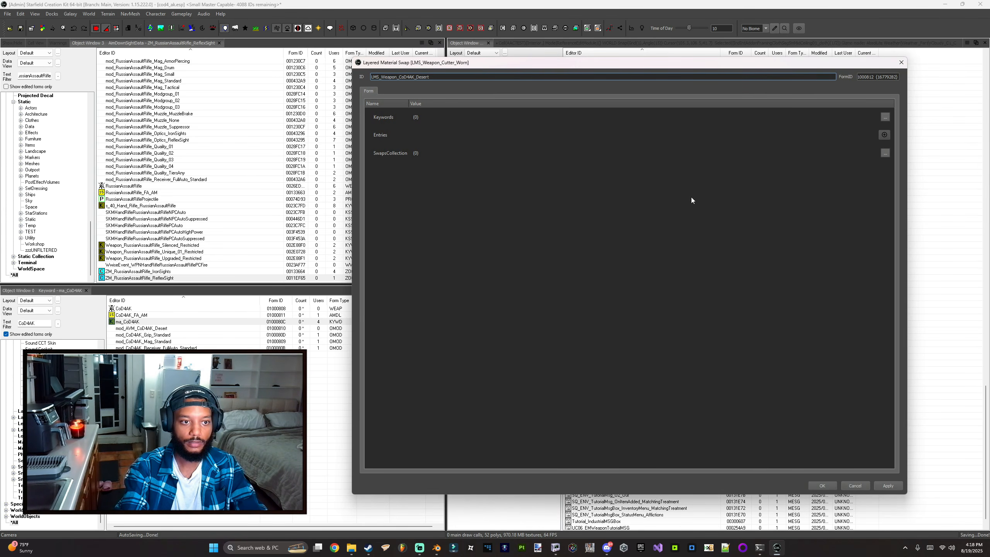
left_click(822, 485)
left_click(584, 289)
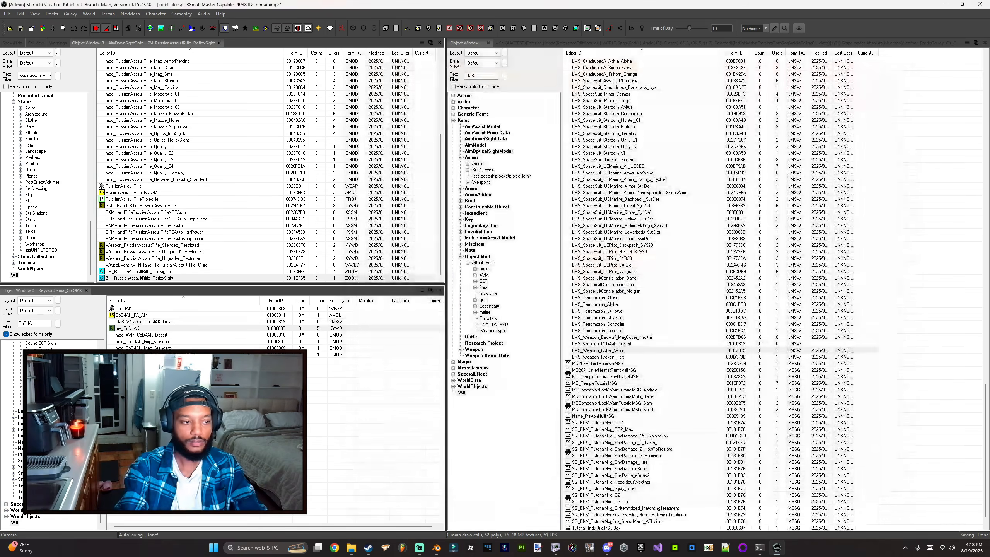
Step: Open LMS_Weapon_CoD4AK_Desert, add an entry, and set its key material to Weapons\cod4_ak\ak_receiver.mat
left_click(161, 322)
double_click(162, 322)
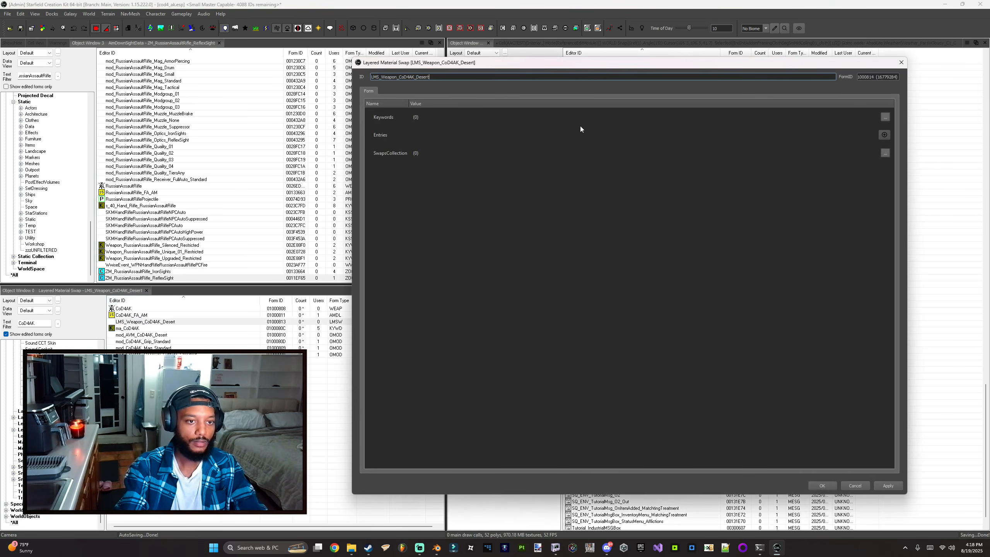
left_click(884, 136)
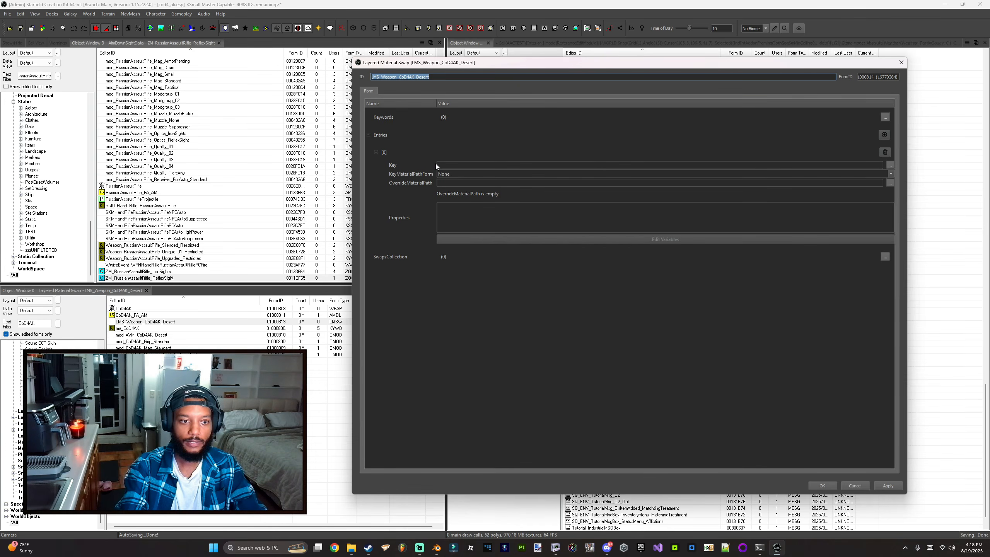
left_click(890, 166)
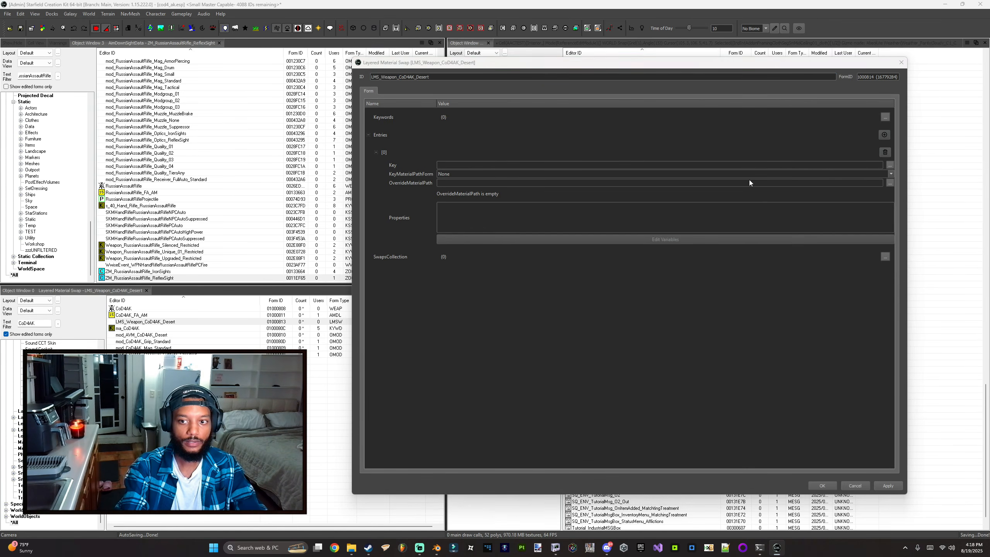
scroll(513, 250, "down", 3)
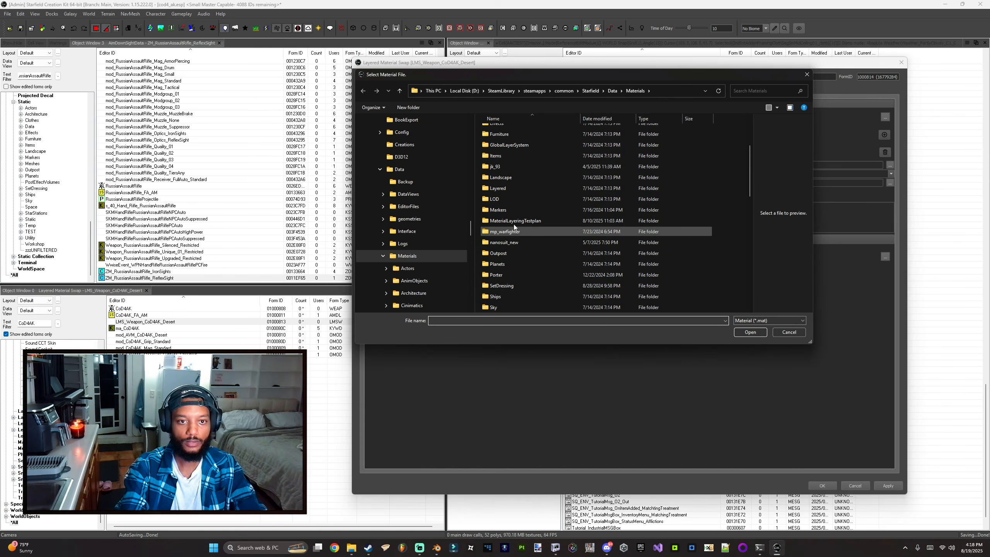
scroll(501, 286, "down", 4)
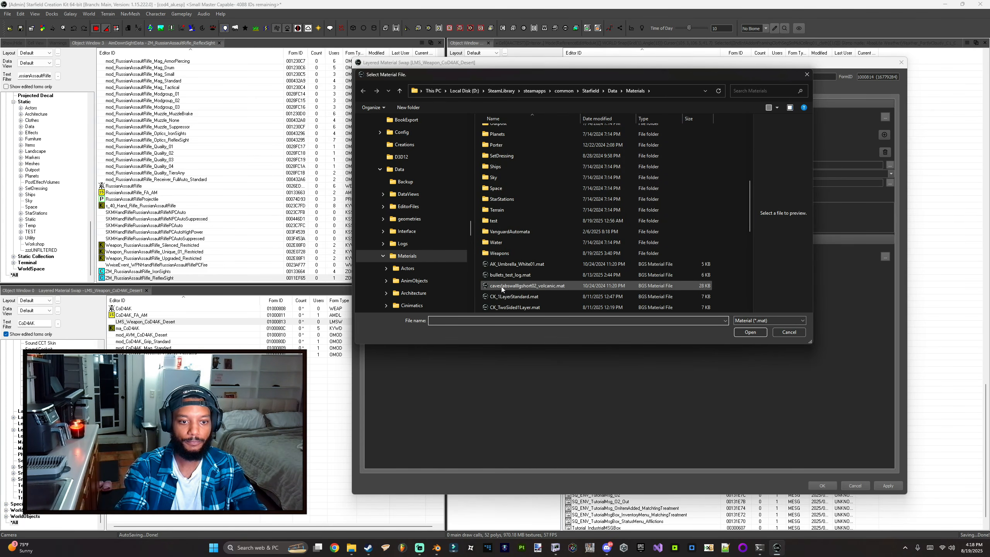
double_click(499, 253)
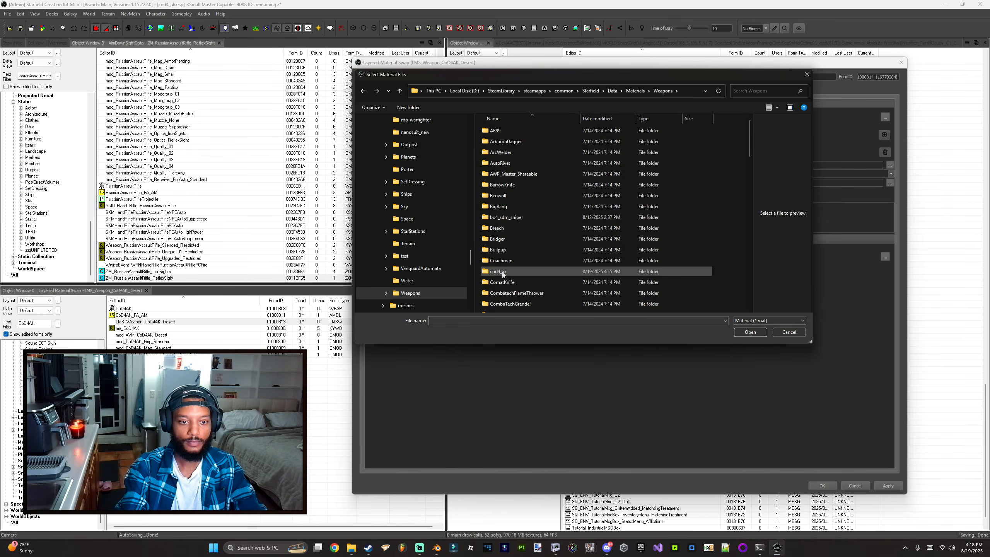
left_click(504, 271)
double_click(504, 272)
double_click(505, 164)
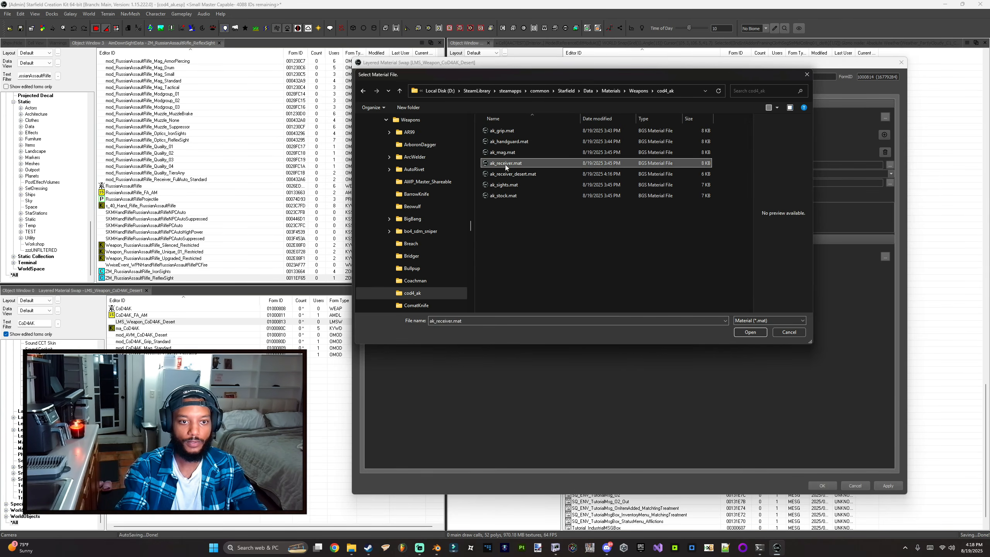
Step: Set the entry's override material to ak_receiver_desert.mat and save the layered material swap
left_click(889, 183)
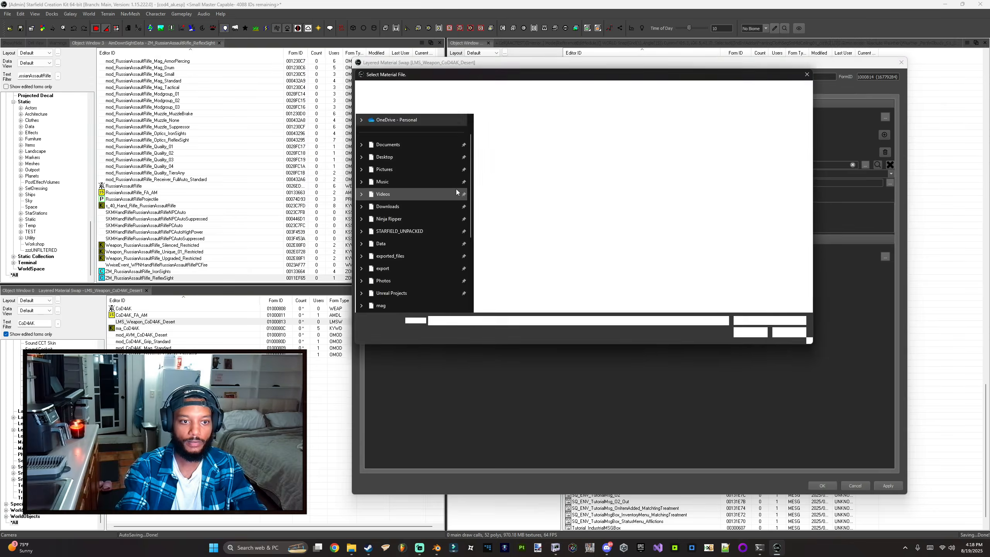
double_click(512, 177)
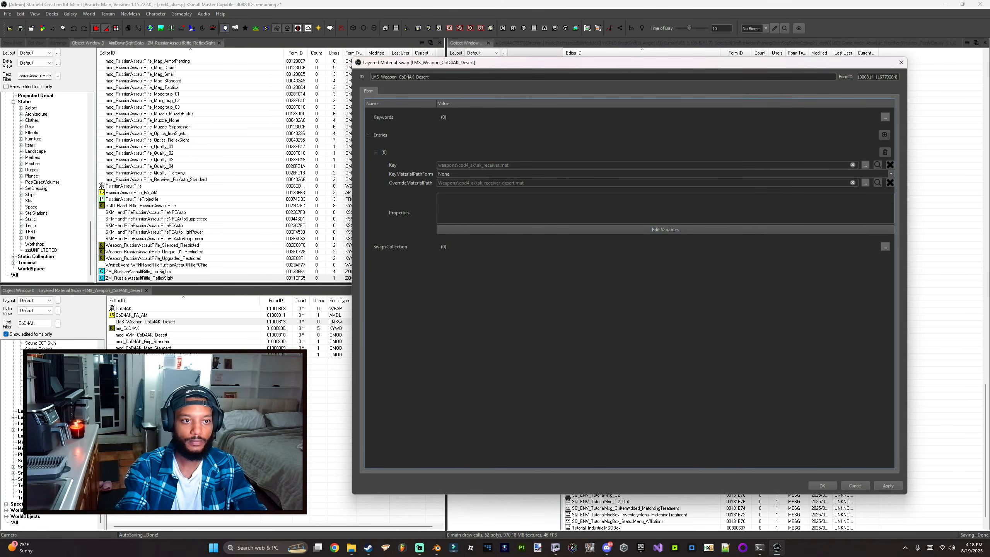
left_click(821, 485)
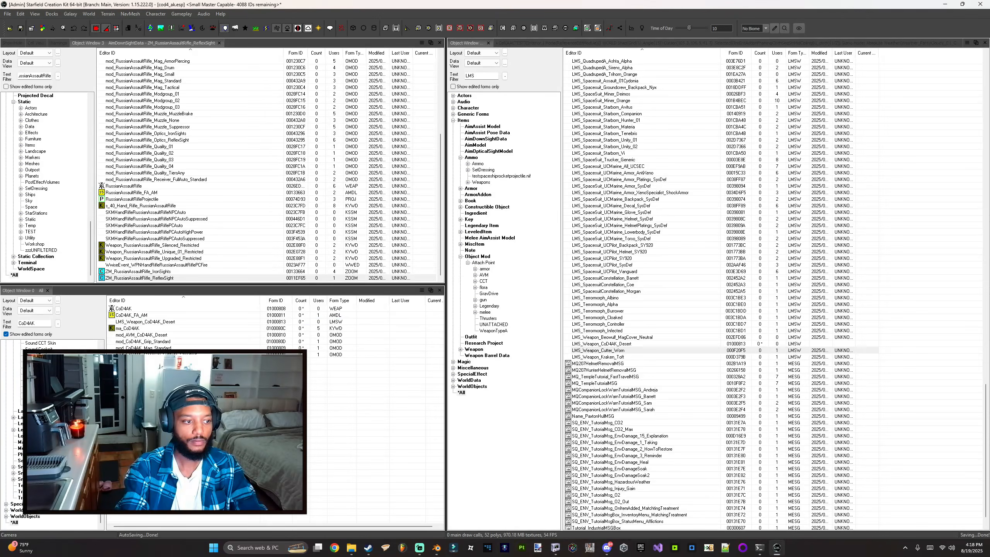
Step: Open mod_AVM_CoD4AK_Desert and set its pwLayeredMaterialSwaps modifier form to LMS_Weapon_CoD4AK_Desert
left_click(147, 341)
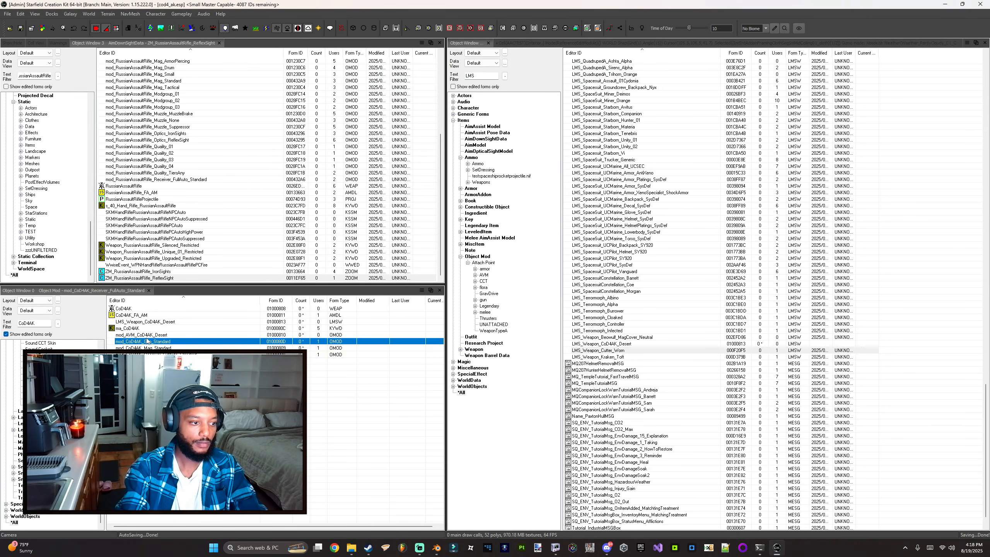
left_click(151, 335)
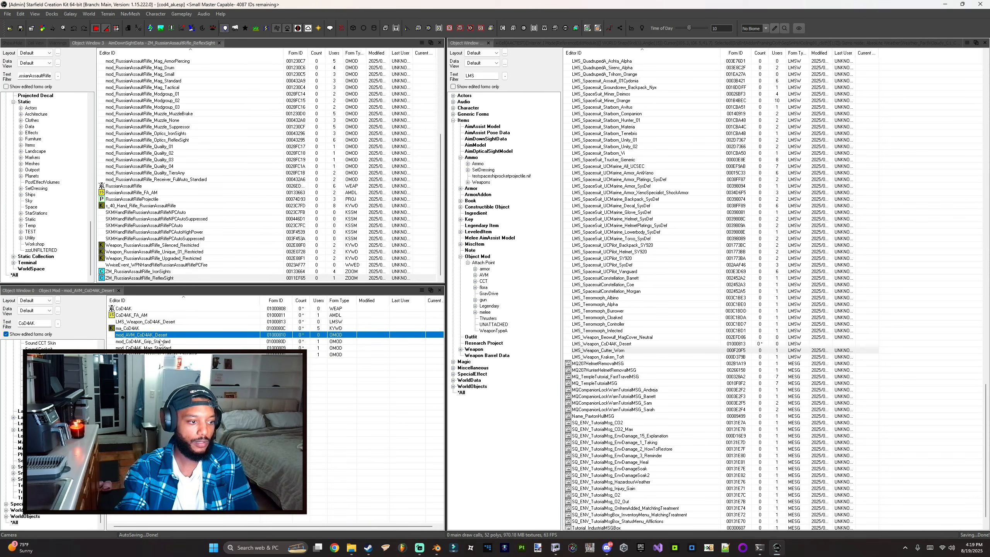
double_click(135, 335)
left_click(347, 281)
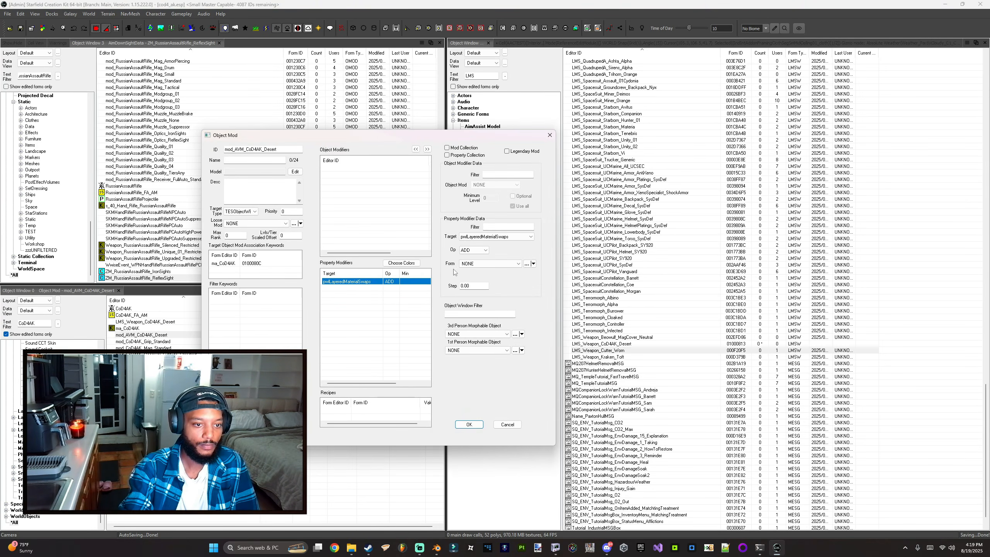
left_click(500, 264)
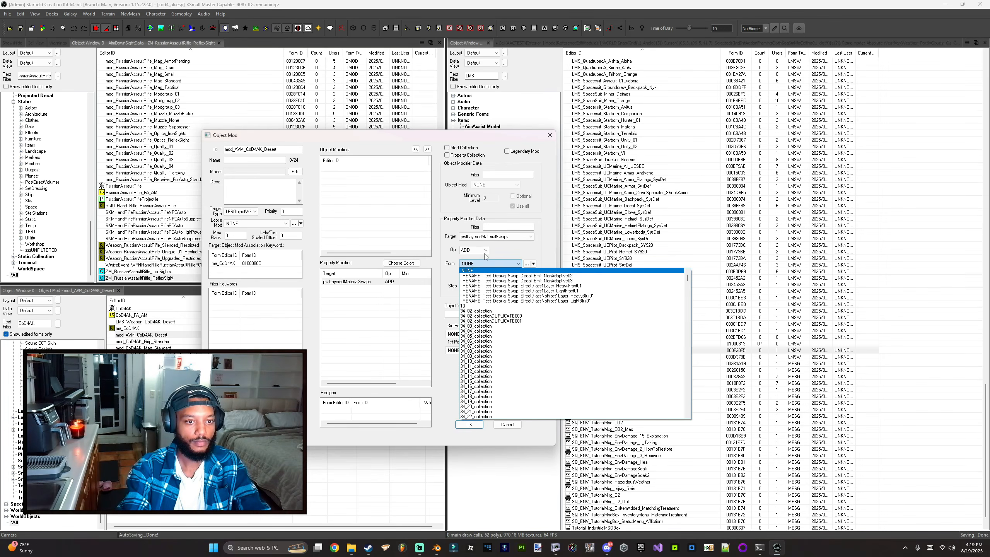
left_click_drag(688, 277, 688, 344)
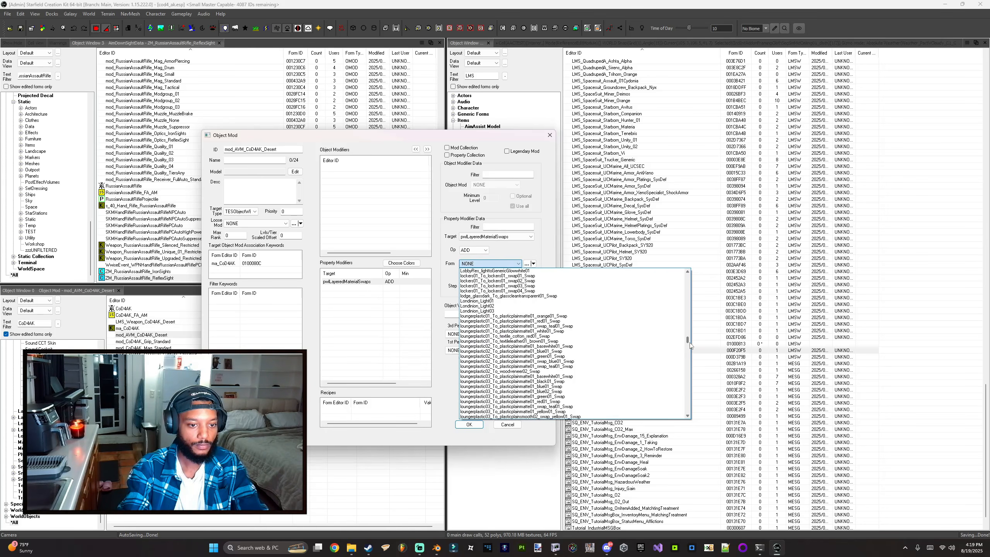
scroll(511, 311, "up", 5)
scroll(511, 310, "up", 2)
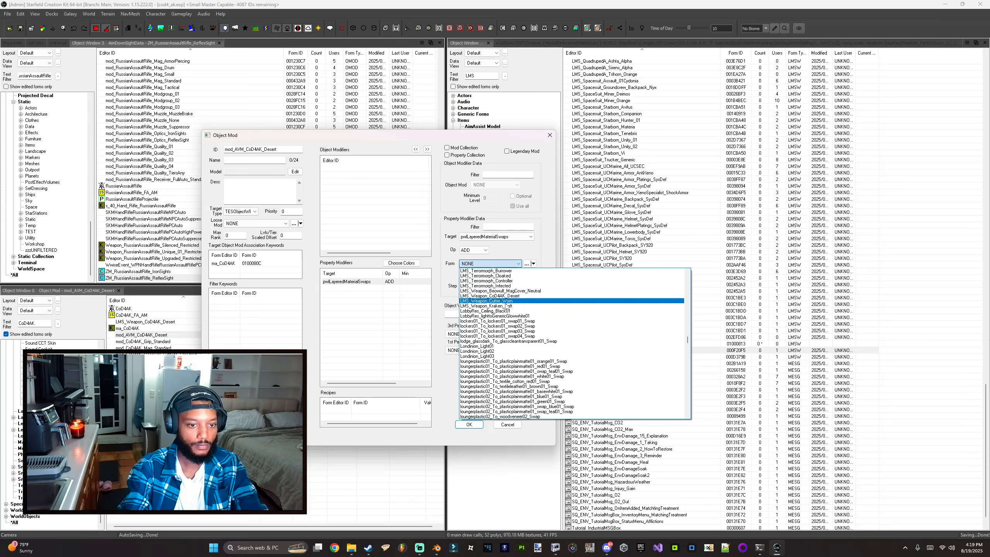
left_click(494, 304)
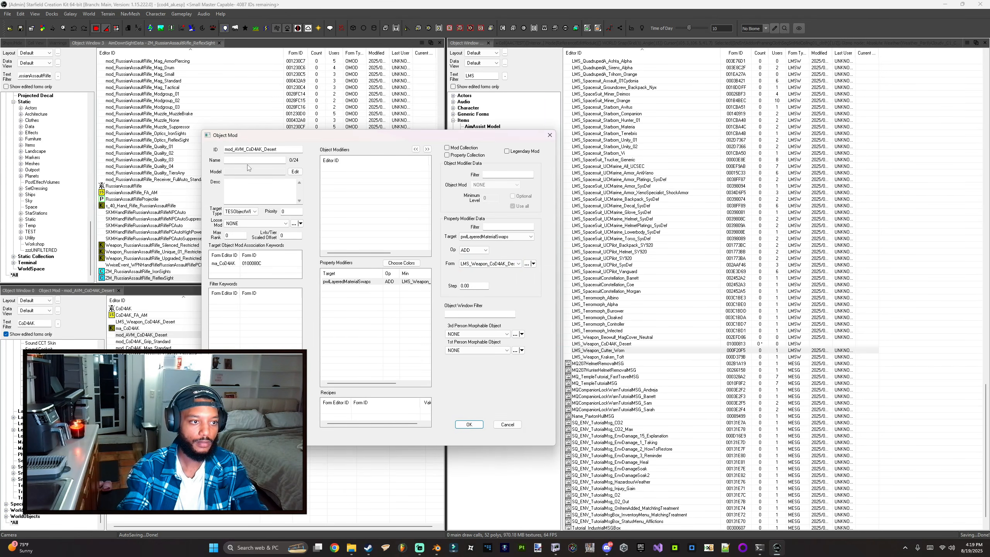
Step: Filter the object list for AVM and open mod_AVM_Kraken_Clean to compare its settings
scroll(603, 353, "up", 12)
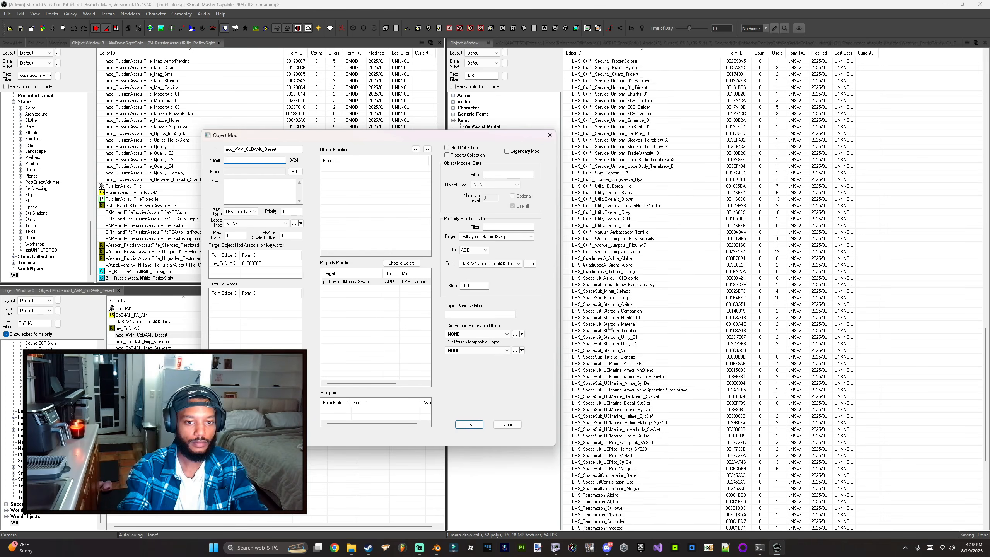
left_click(479, 77)
double_click(479, 77)
type("AVM")
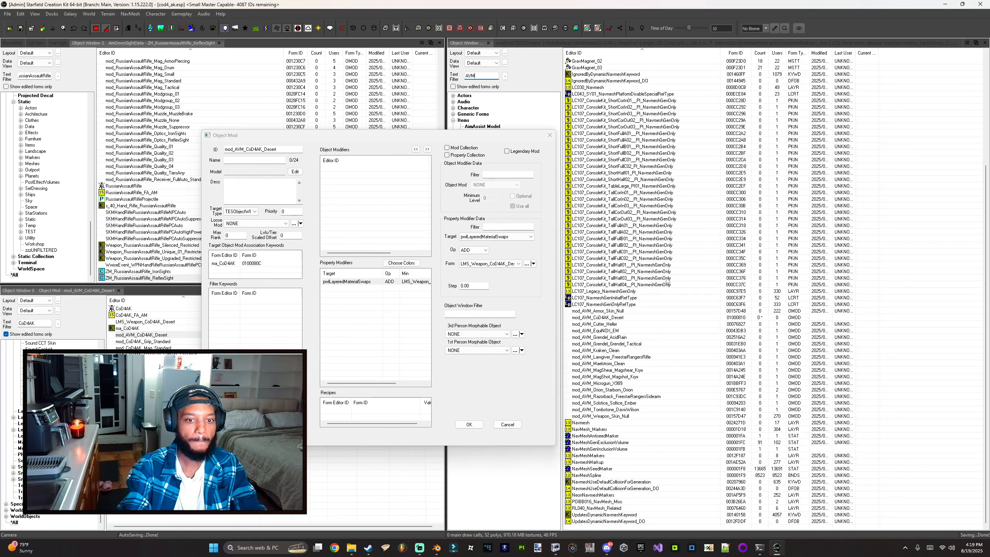
left_click(602, 351)
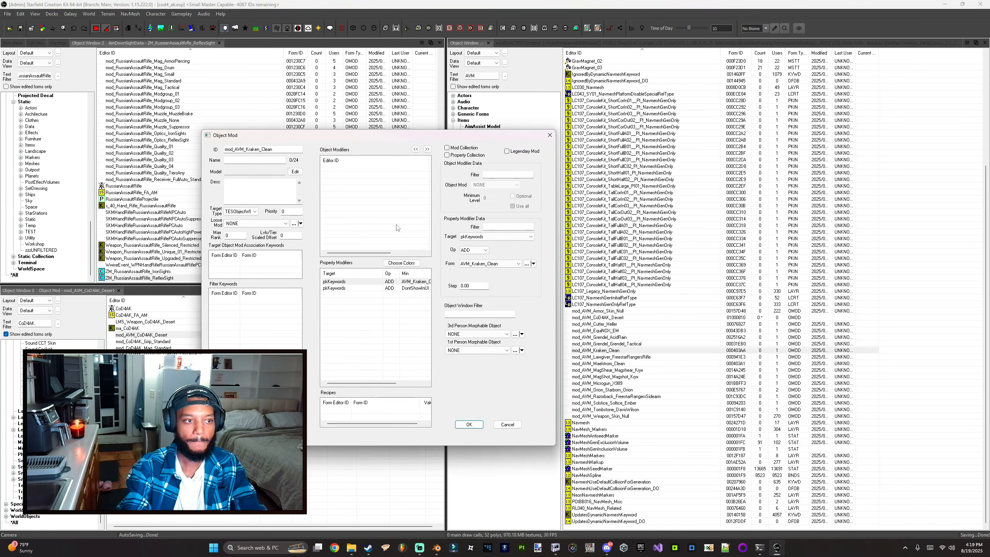
left_click(549, 135)
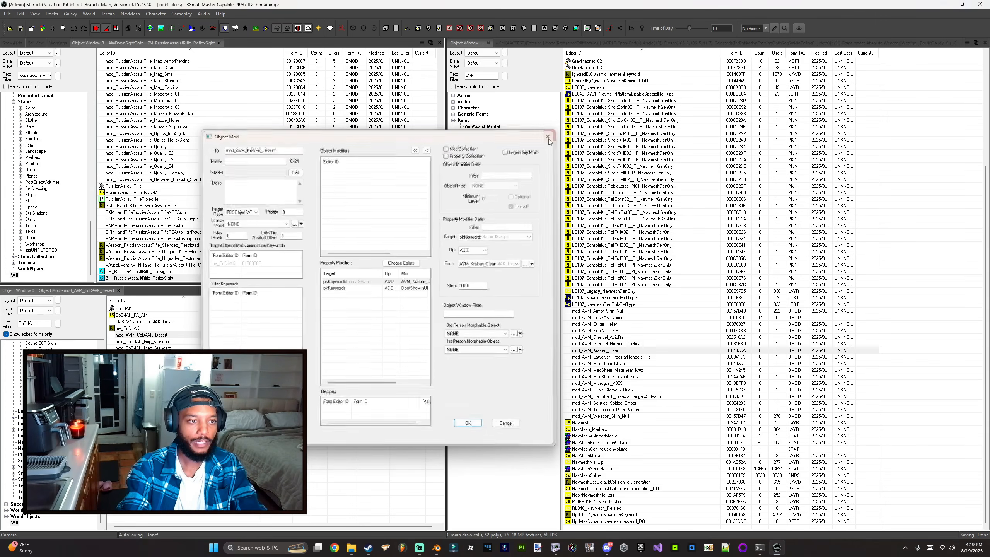
Step: Name the desert object mod Desert and save it
left_click(267, 160)
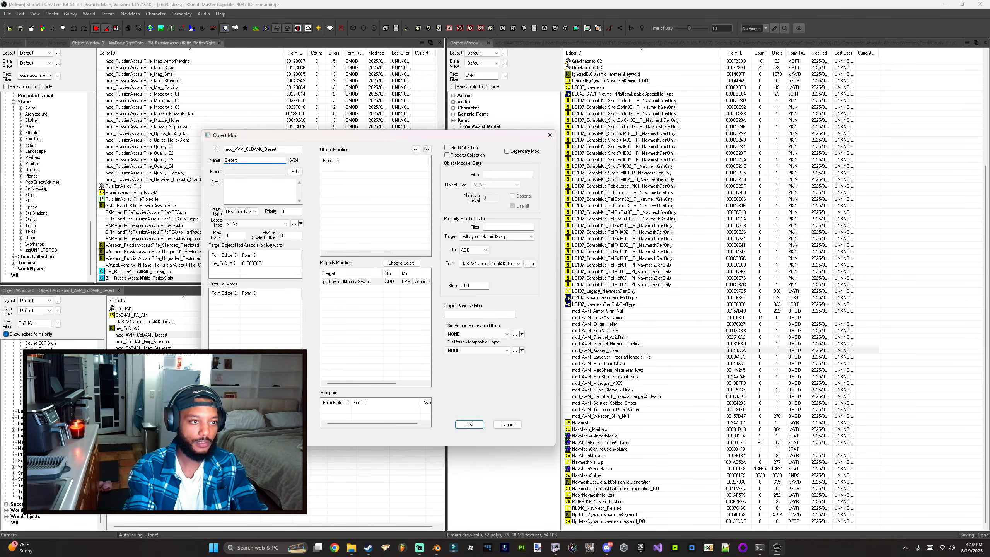
key("Return")
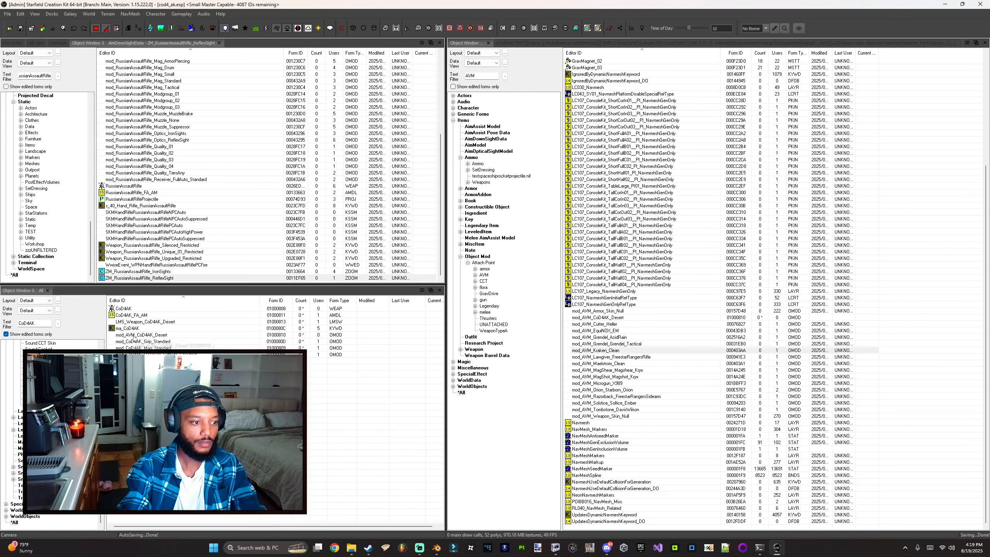
Step: Open the co_mod_AVM_Weapon_Skin_Null constructible object recipe for editing
left_click(133, 336)
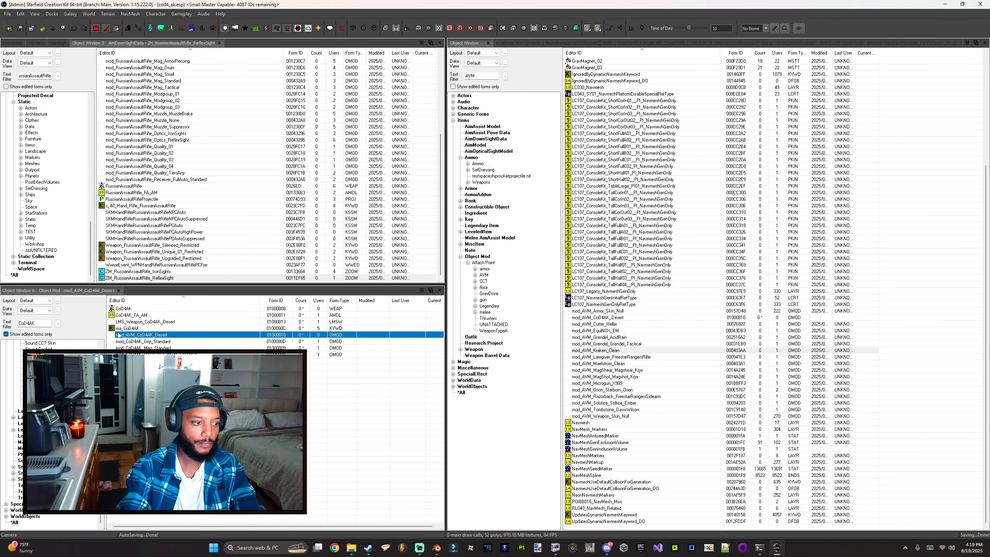
scroll(608, 195, "up", 7)
left_click(594, 173)
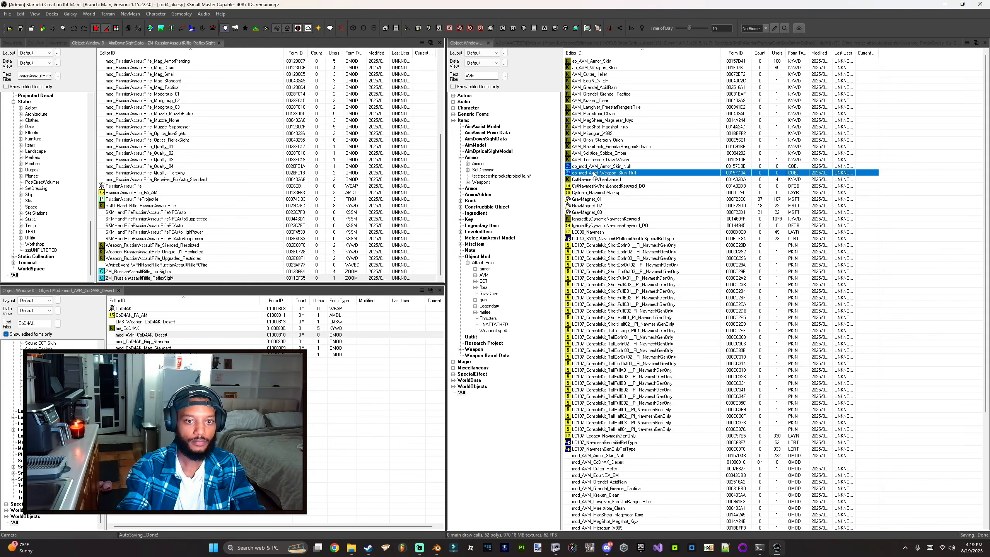
left_click(593, 173)
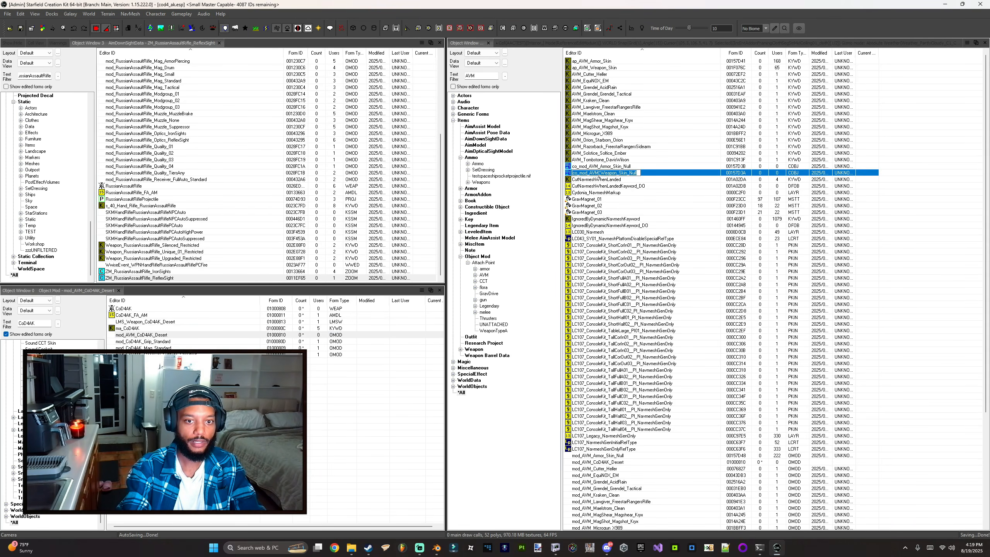
double_click(598, 174)
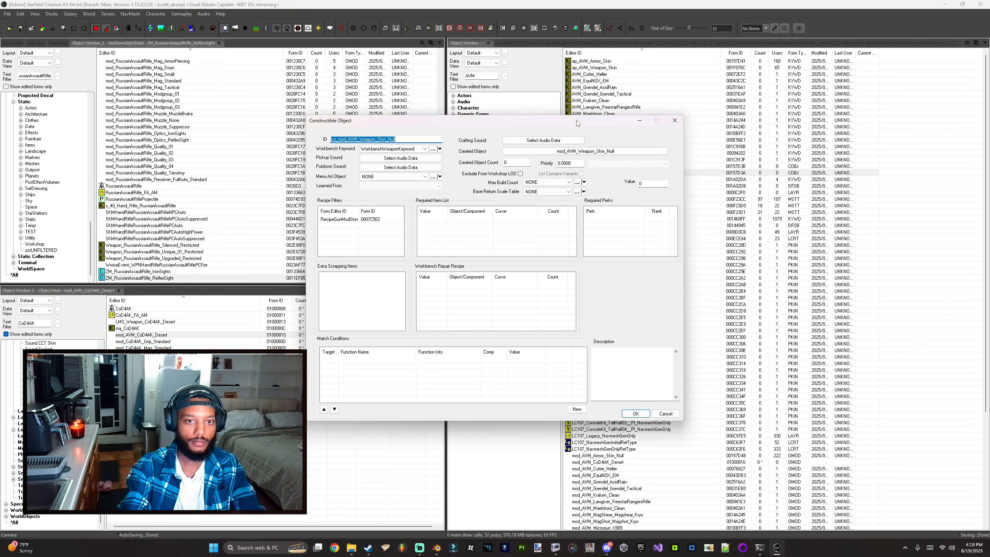
left_click_drag(577, 123, 695, 190)
Step: Change the recipe ID to co_mod_AVM_CoD4AK_Desert and set its created object to mod_AVM_CoD4AK_Desert
left_click(125, 334)
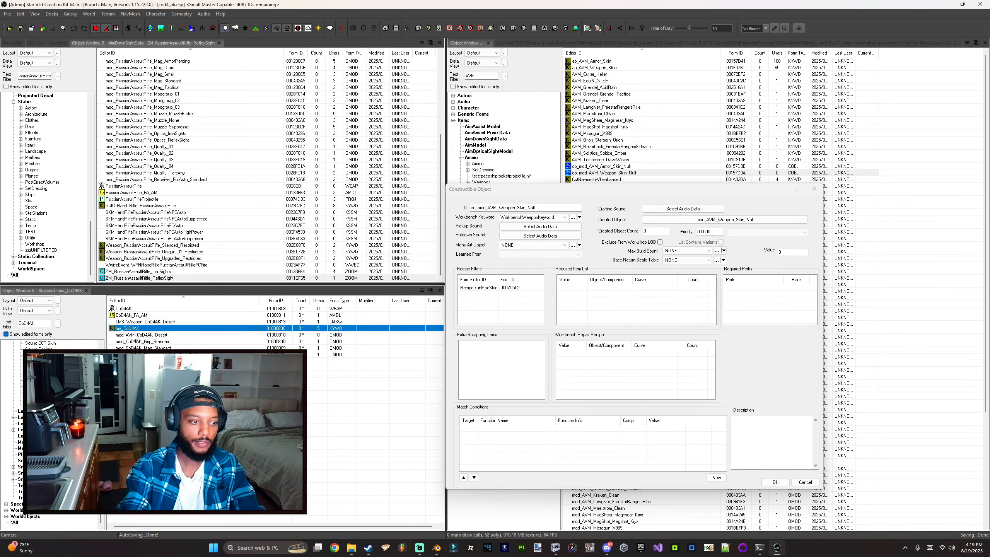
left_click(156, 334)
key("ctrl+c")
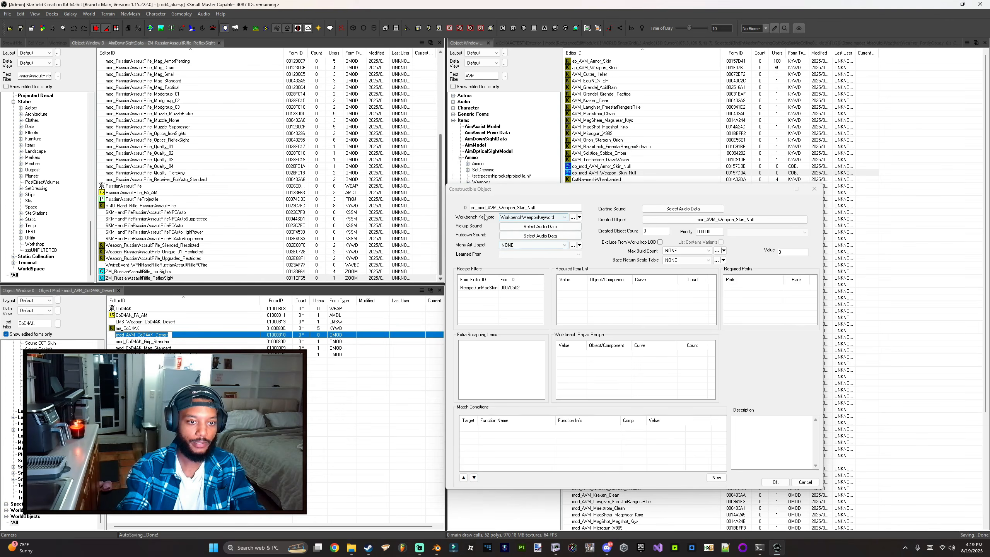
left_click_drag(479, 207, 537, 208)
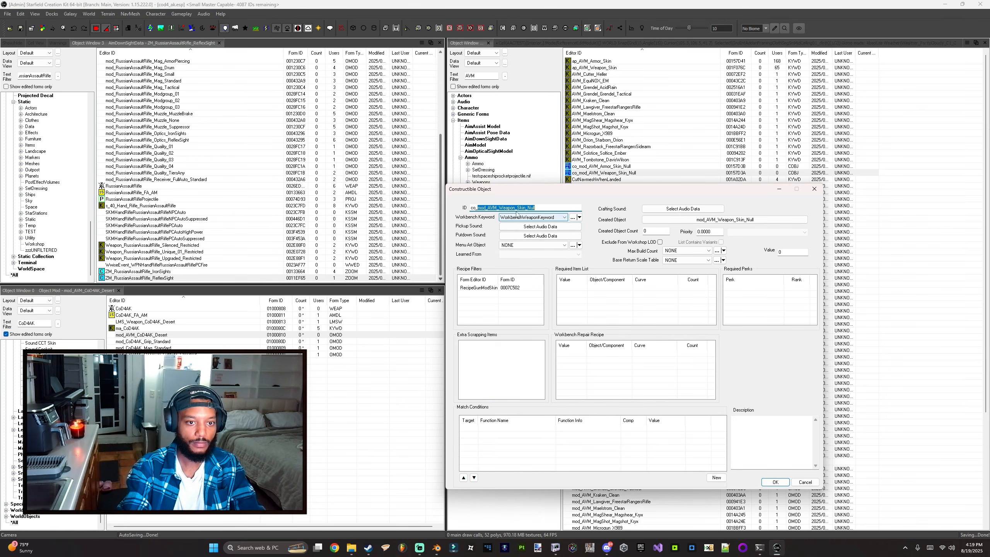
key("ctrl+v")
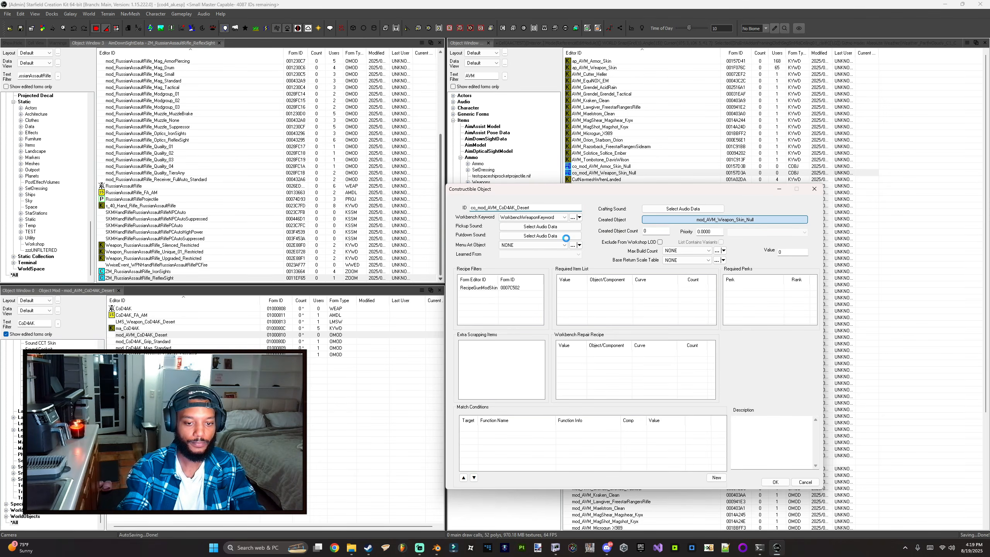
key("ctrl+v")
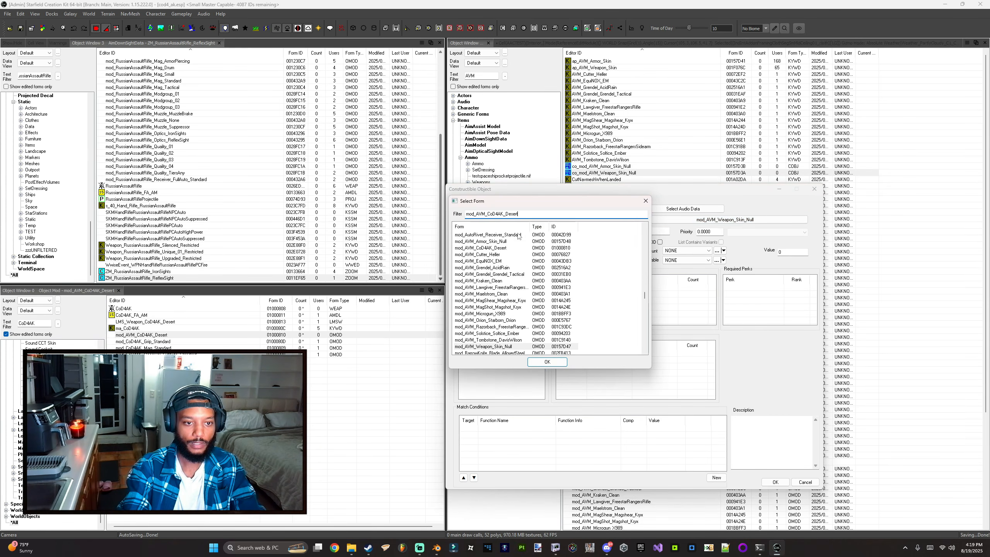
double_click(485, 240)
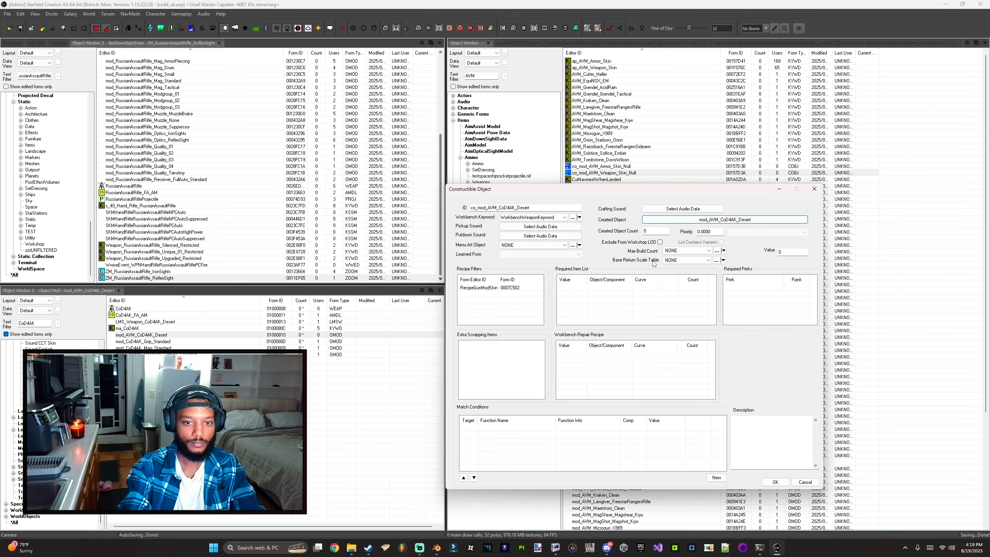
Step: Set the recipe's created object count to 1 and save it as a new recipe
double_click(655, 231)
type("1")
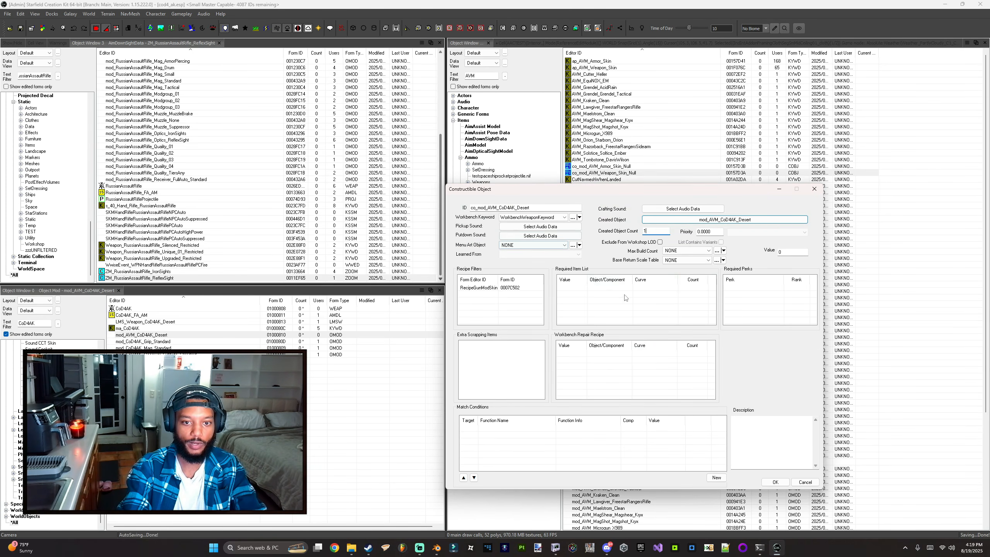
key("Return")
left_click(287, 406)
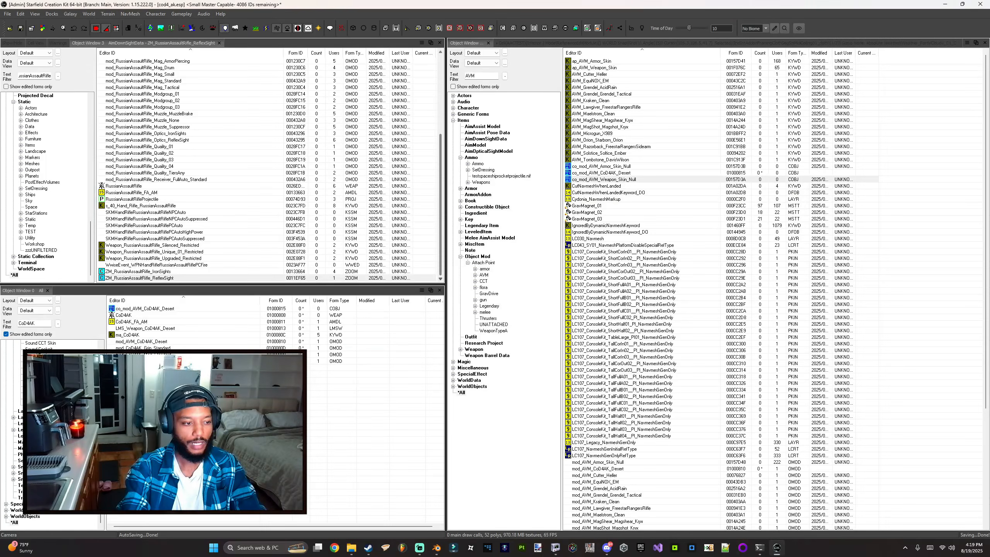
Step: Convert the active plugin file to a Small Master and acknowledge the conversion
left_click(7, 15)
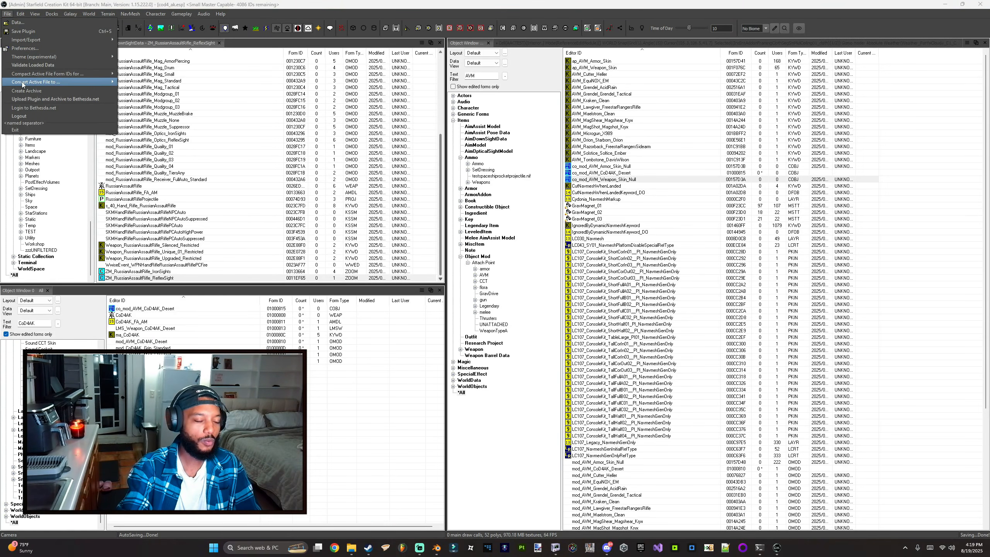
mouse_move(24, 86)
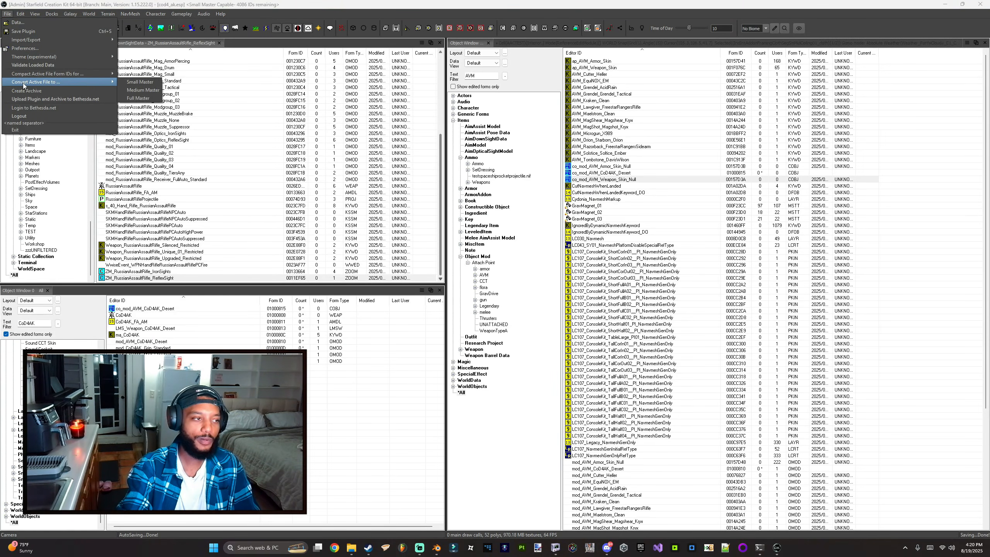
left_click(131, 83)
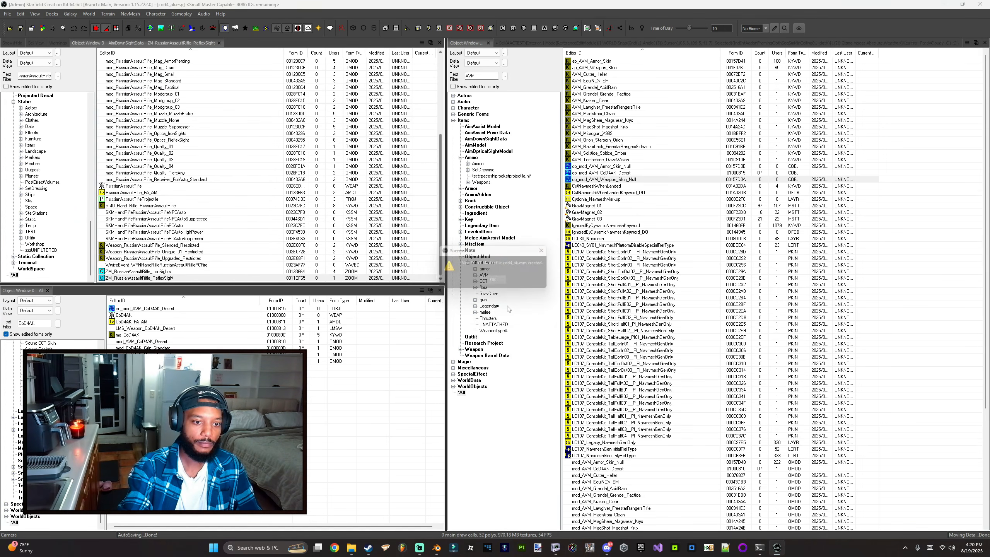
left_click(492, 279)
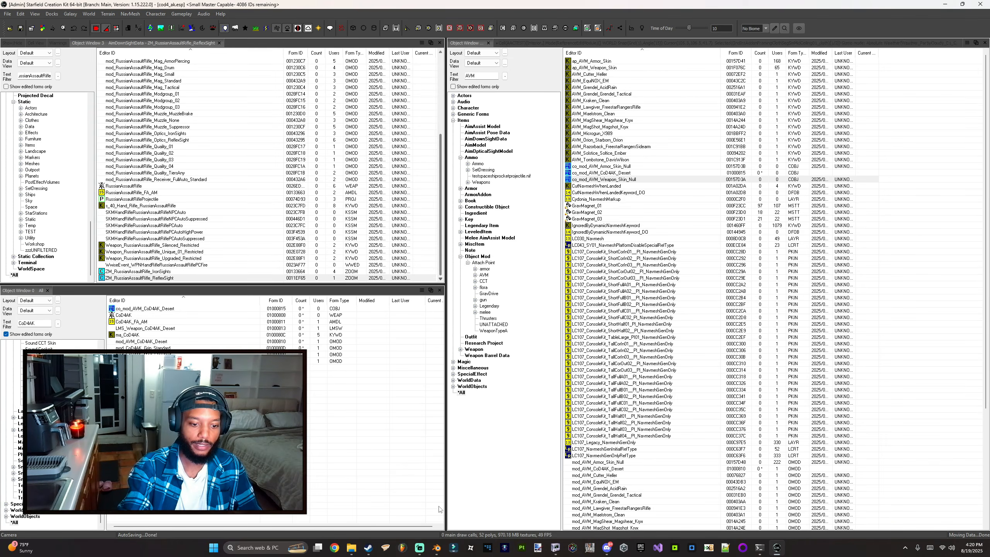
Step: Launch Starfield and install the Desert skin on the AK47 at the weapon workbench
right_click(372, 550)
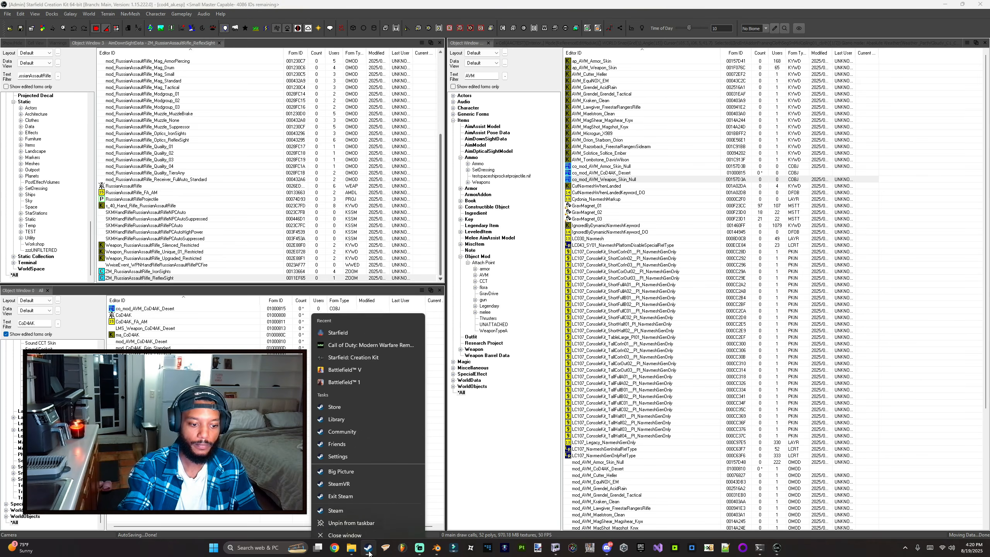
left_click(355, 325)
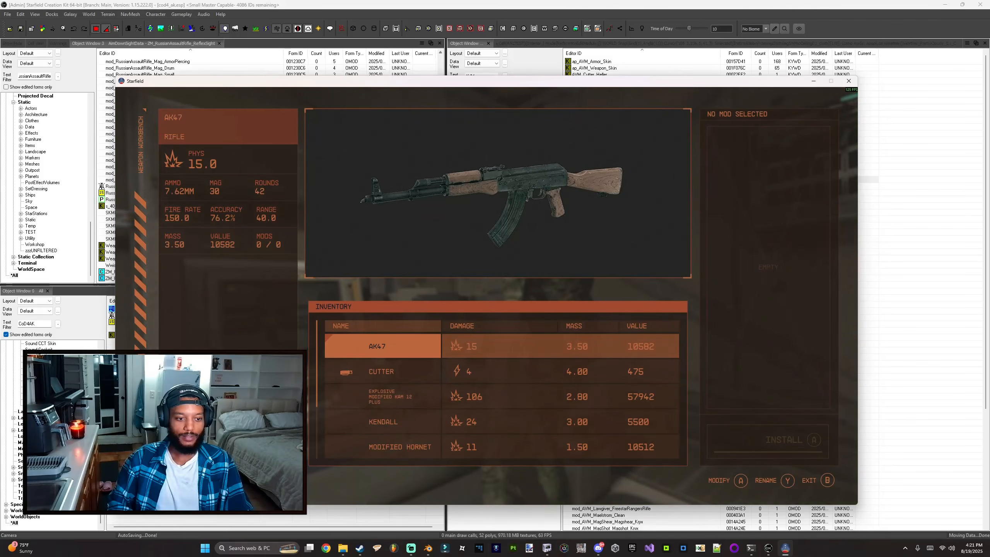
key("Return")
key("Return")
key("Down")
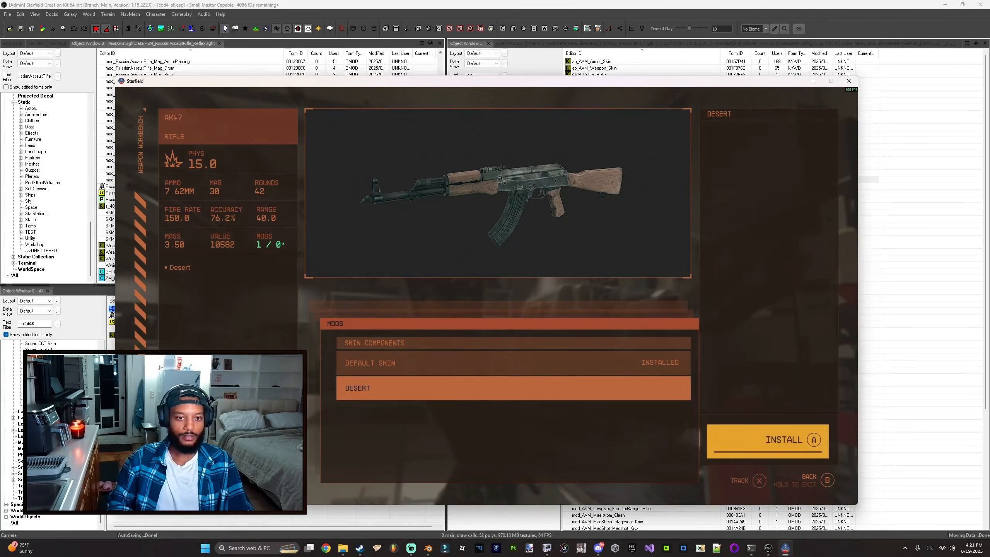
key("Return")
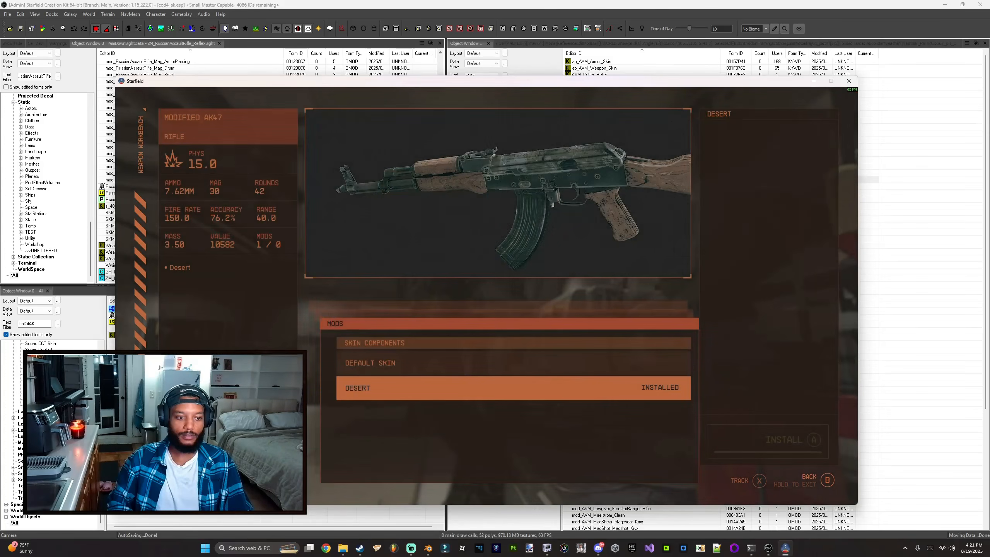
Step: Leave the workbench and inspect the reskinned AK47 in first person
key("Up")
key("Down")
key("Escape")
key("Escape")
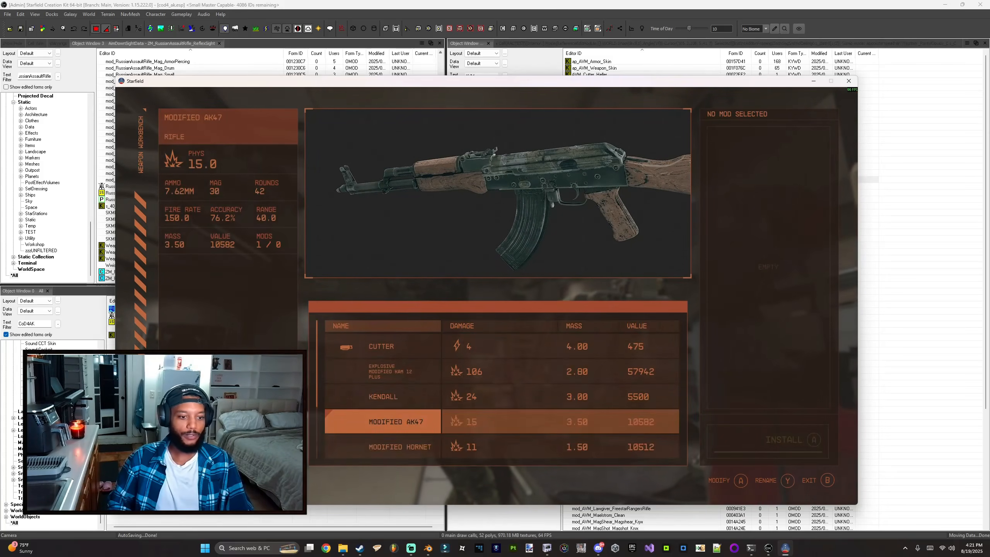
key("Escape")
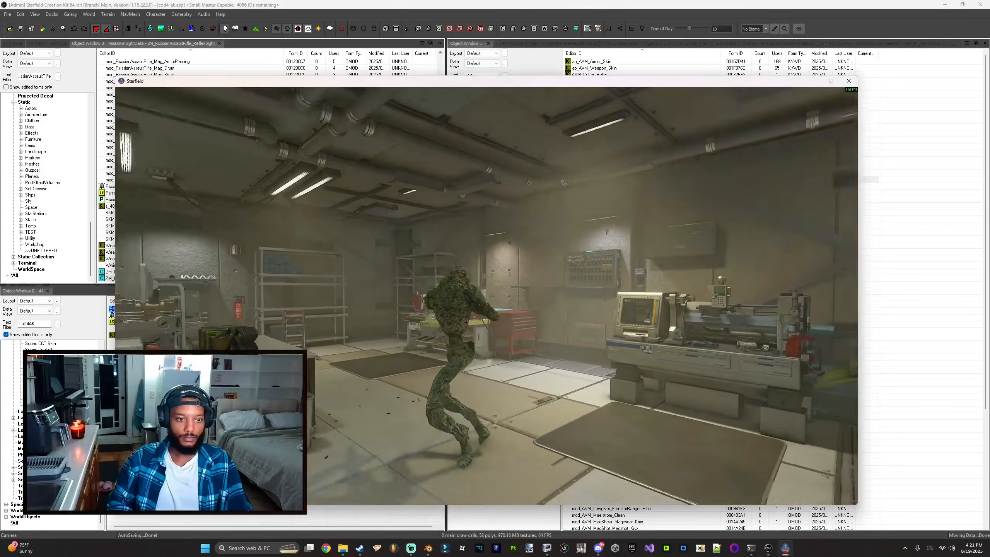
key("q")
left_click(486, 295)
key("s")
left_click(486, 296)
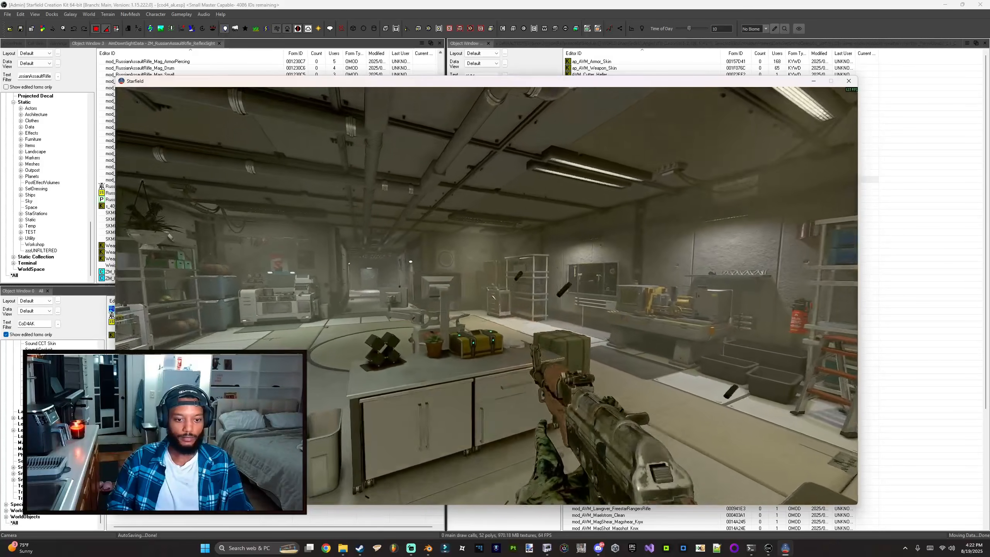
key("w")
key("w")
key("r")
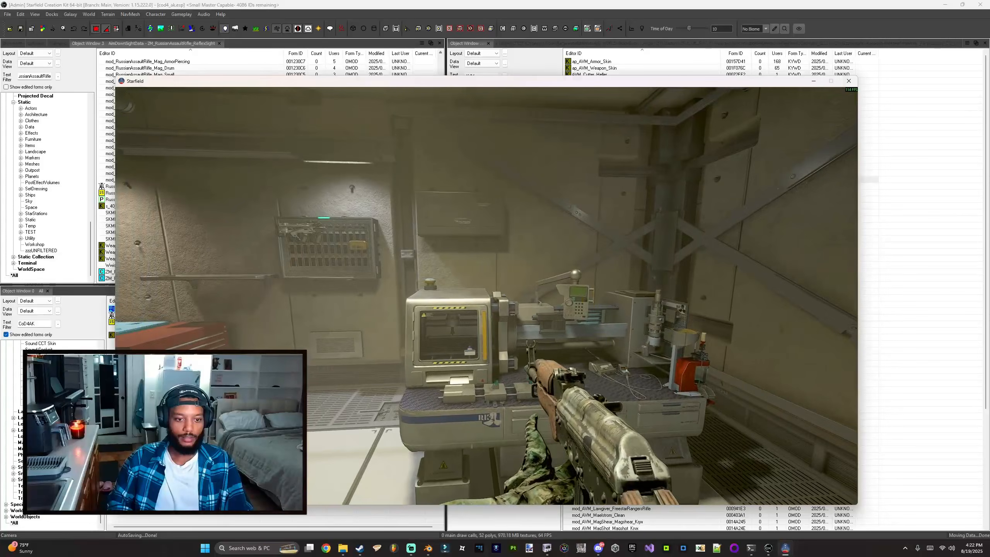
key("i")
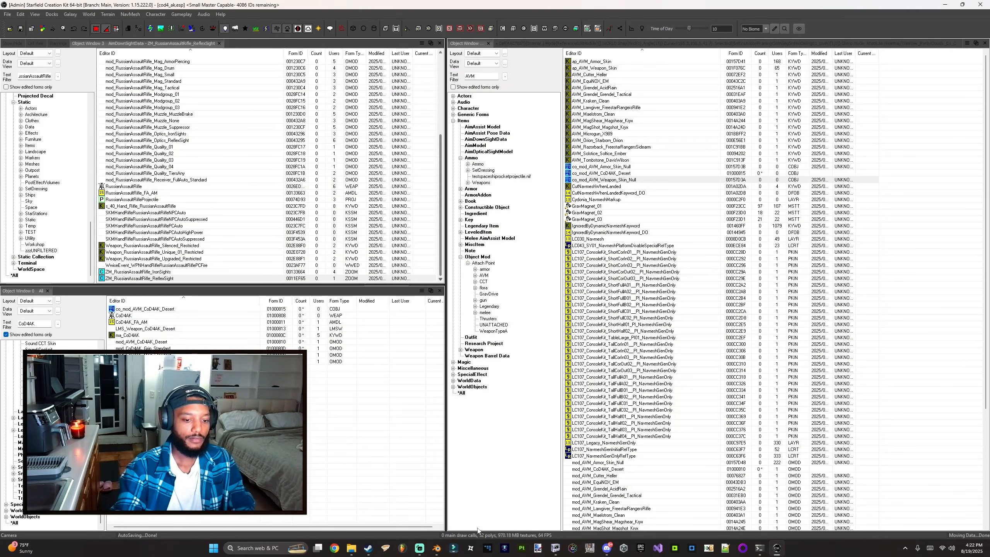
Step: Switch to Blender, show the whole AK collection and hide the russianassaultrifle_grip.nif object
left_click(436, 548)
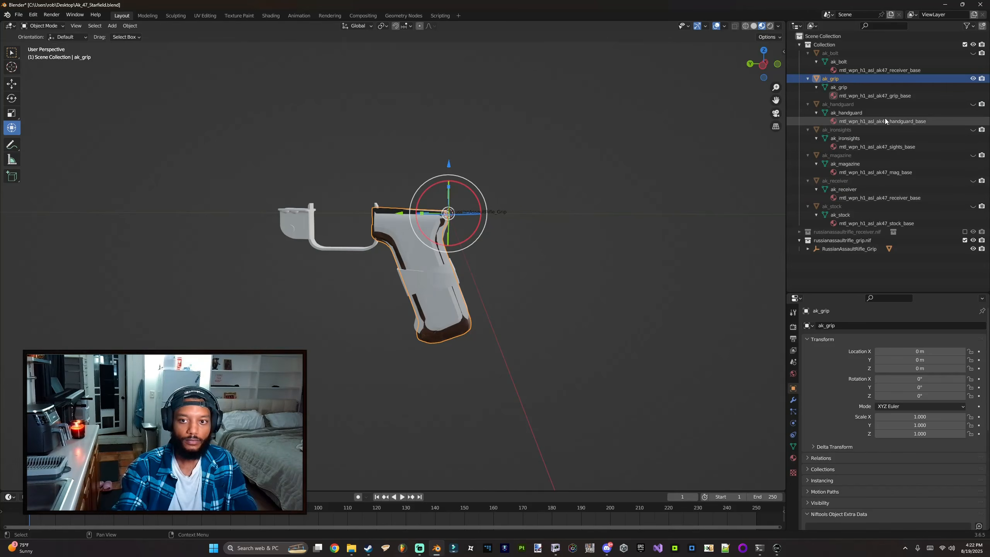
left_click(973, 45, "shift")
left_click(973, 45, "shift")
scroll(381, 233, "down", 3)
middle_click_drag(380, 233, 380, 233)
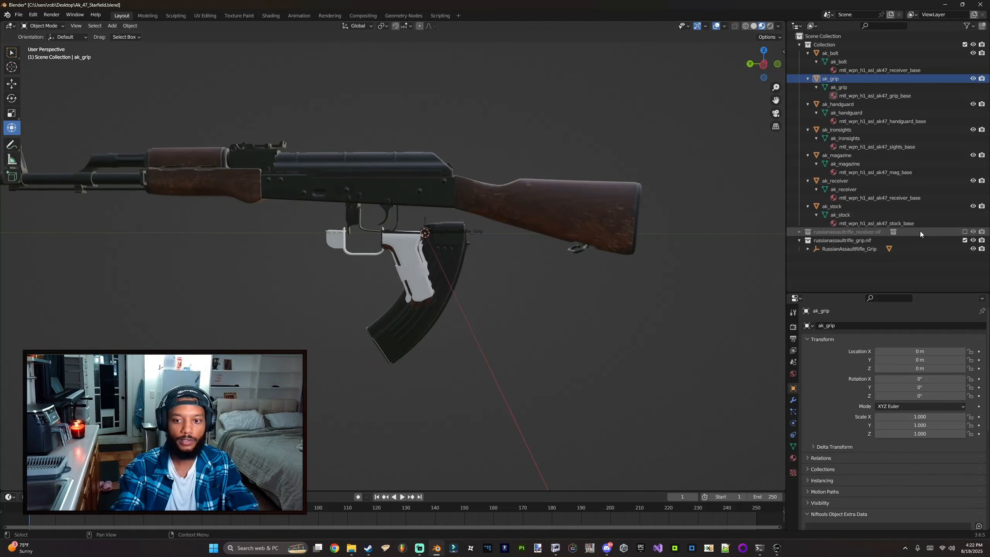
left_click(965, 240)
middle_click_drag(434, 252, 479, 306)
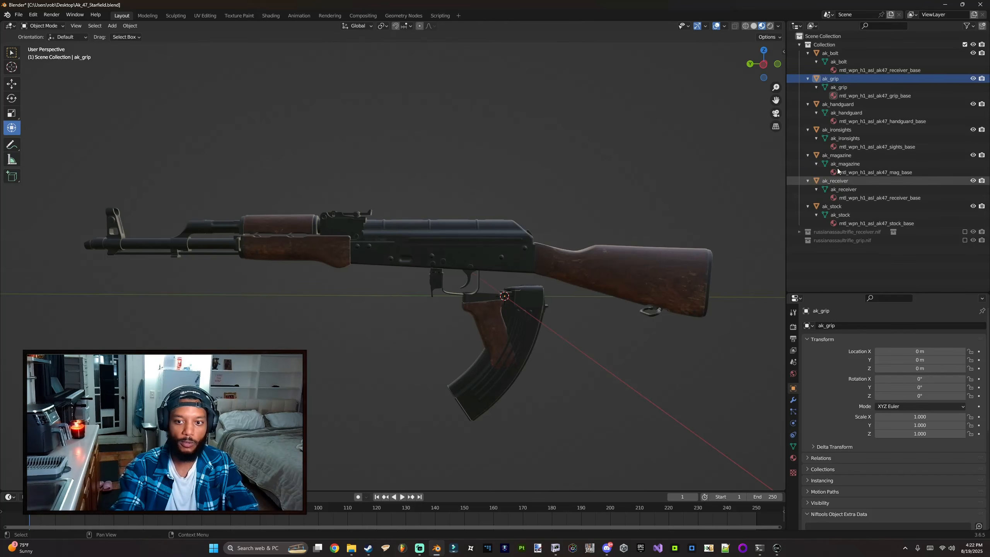
Step: Launch Standard1LayerLite from the Material Editor Lite folder and position its window
left_click(437, 546)
mouse_move(351, 547)
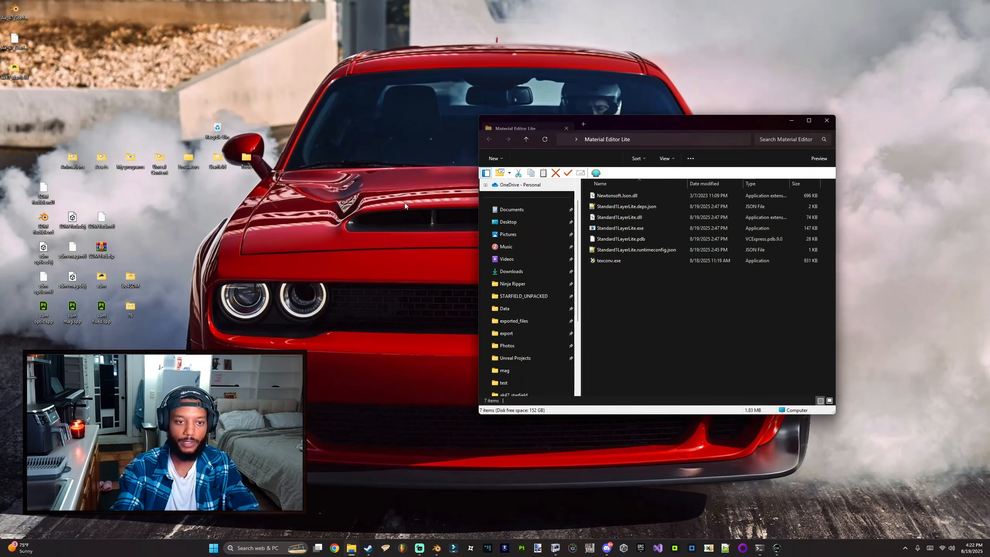
double_click(622, 229)
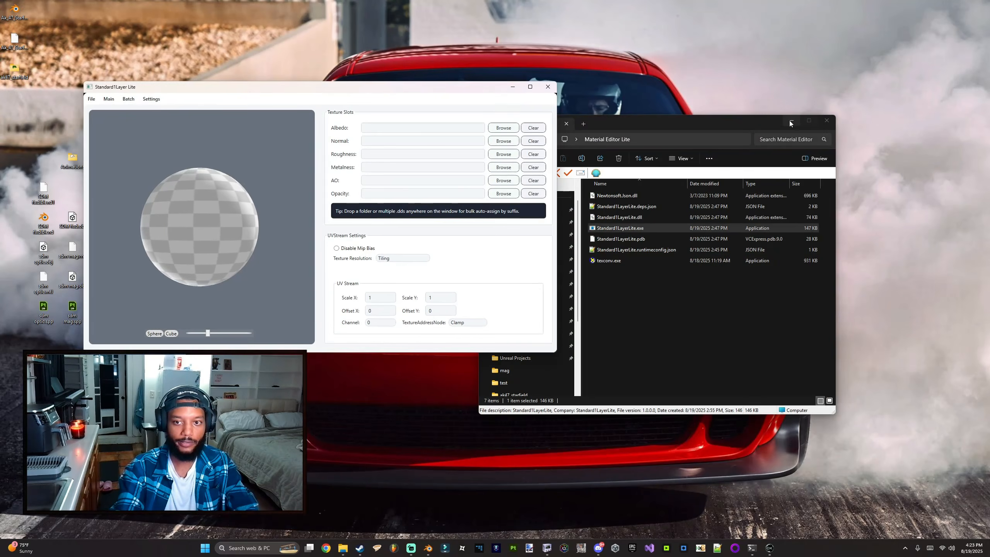
left_click(789, 122)
left_click_drag(413, 89, 557, 154)
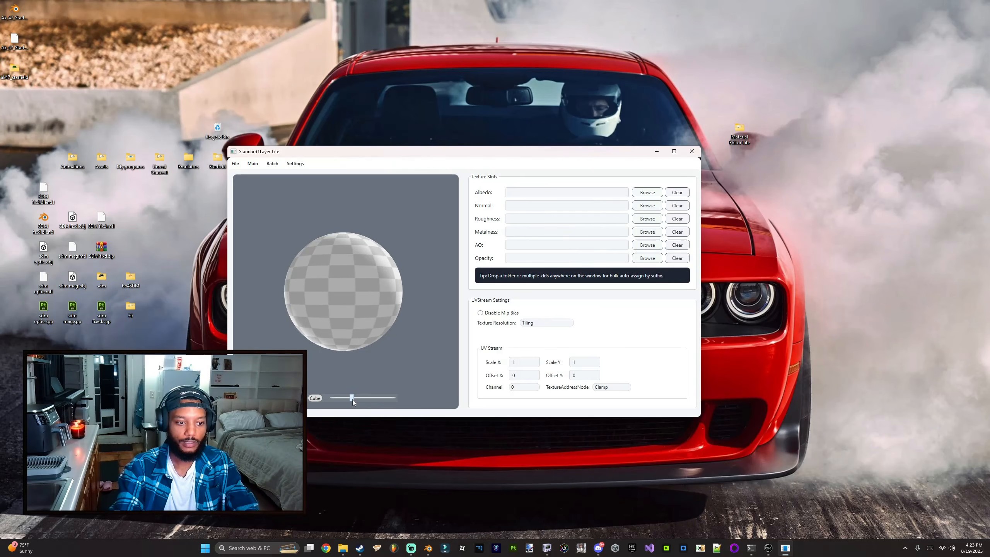
mouse_move(352, 399)
left_mouse_down()
mouse_move(370, 397)
mouse_move(356, 397)
left_mouse_up()
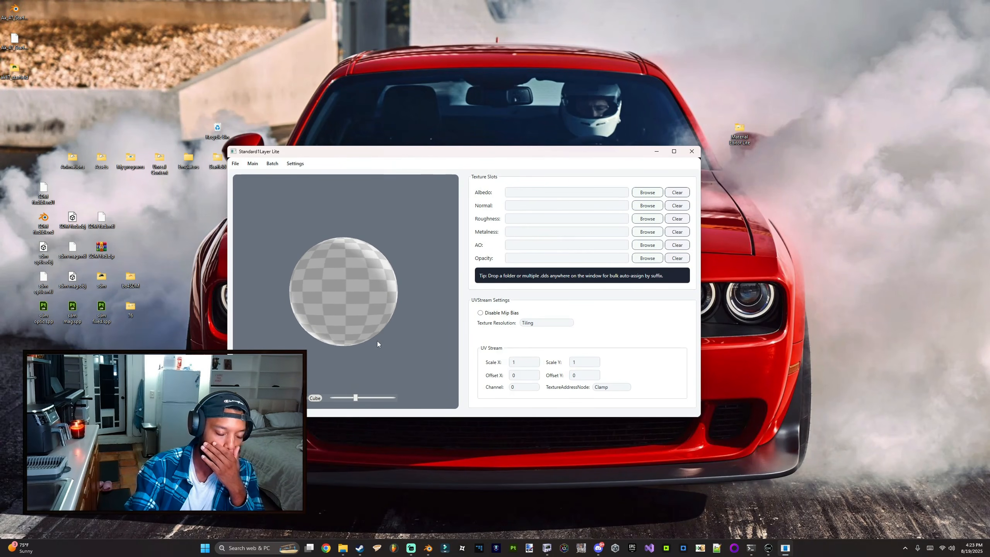
Step: Bring the cod4_ak skins texture folder up beside the material editor
mouse_move(343, 548)
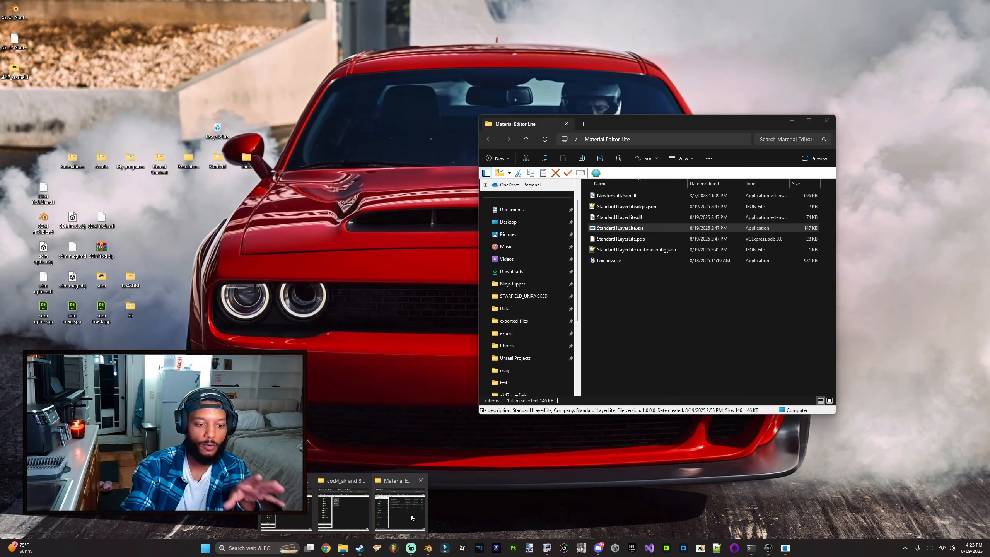
left_click(391, 517)
mouse_move(343, 548)
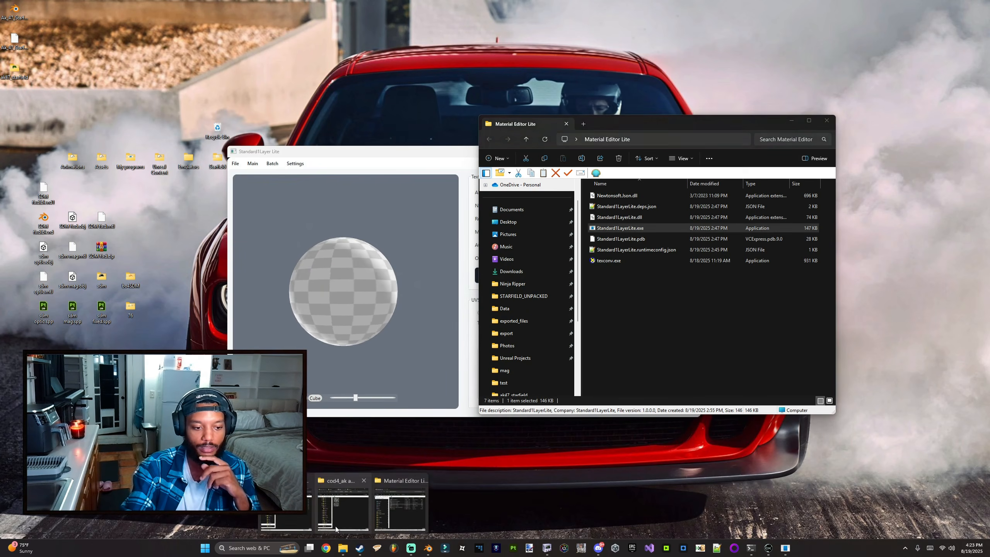
left_click(337, 520)
left_click_drag(758, 116, 815, 125)
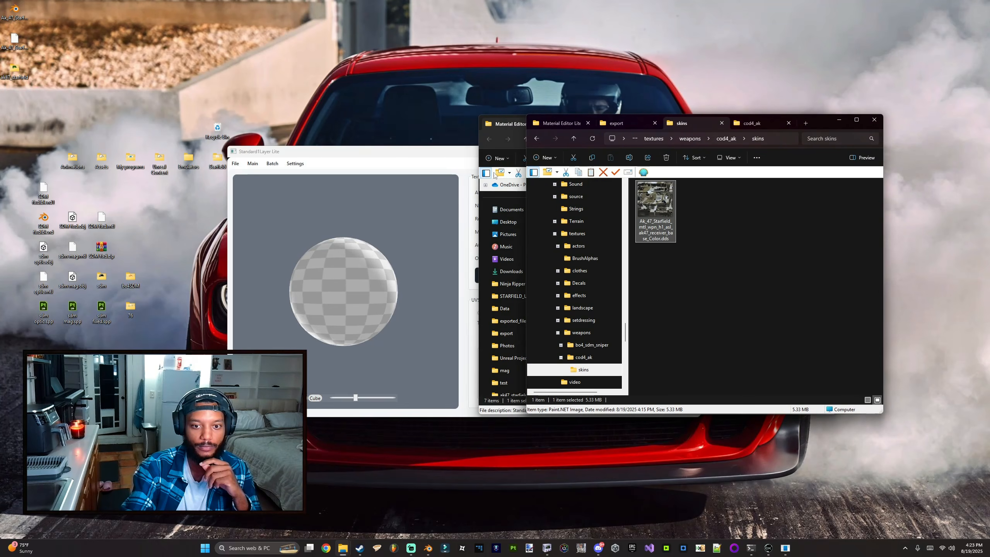
Step: Reposition the Standard1Layer Lite and skins folder windows, then return to the Creation Kit Material Editor
left_click_drag(415, 153, 269, 174)
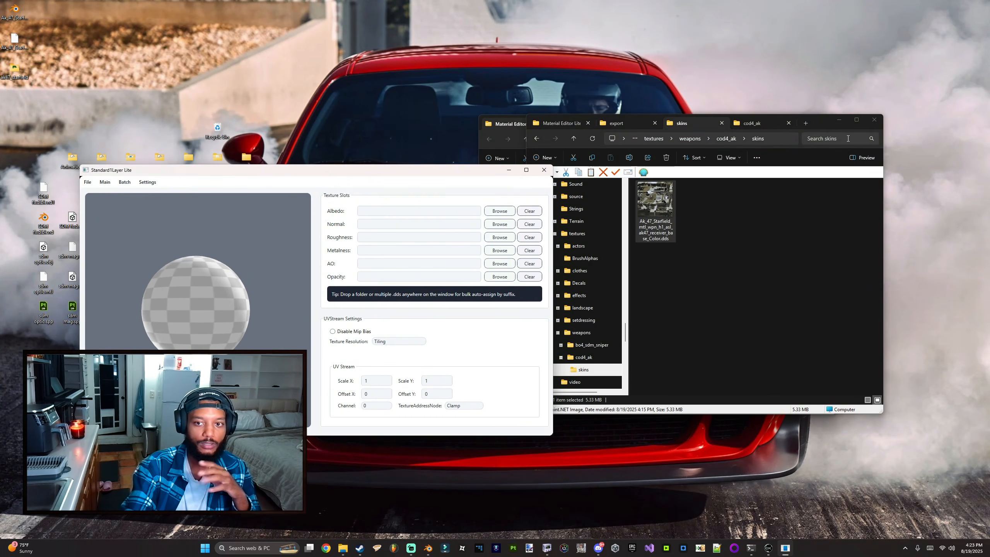
left_click(519, 125)
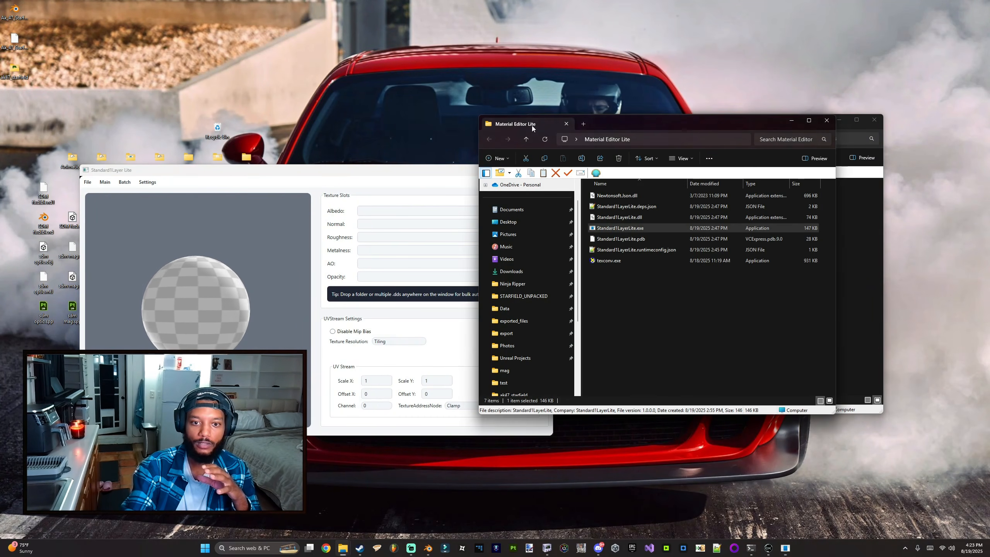
left_click(790, 121)
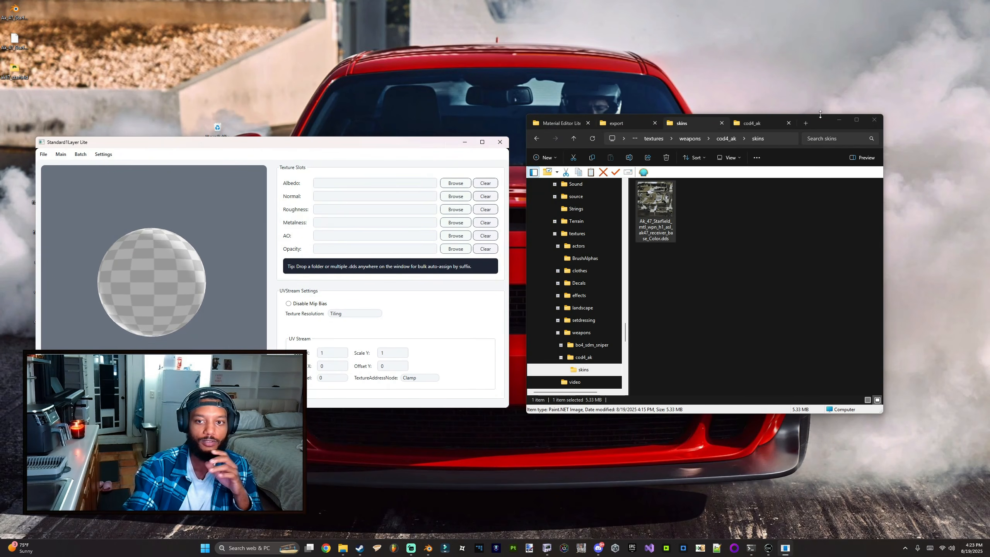
left_click_drag(821, 117, 848, 127)
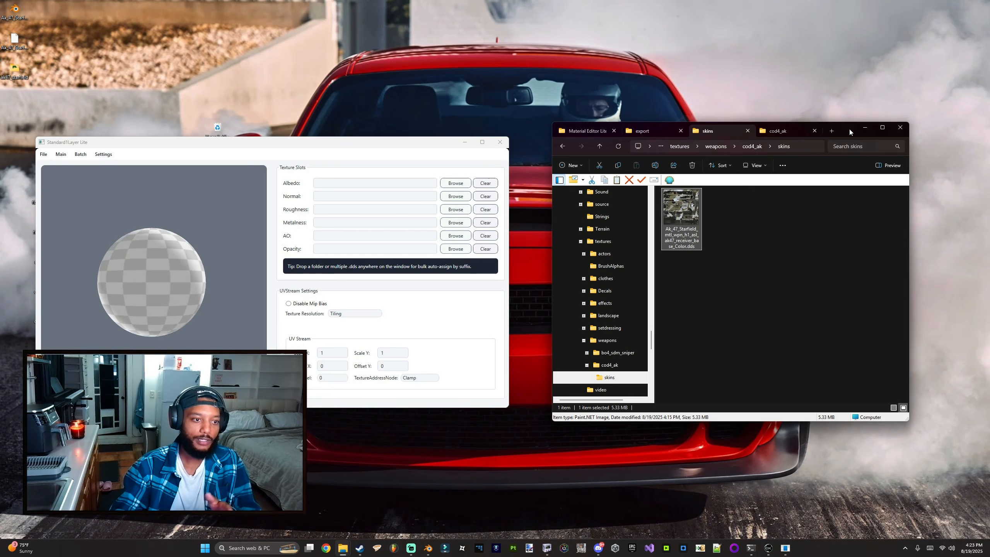
left_click(768, 547)
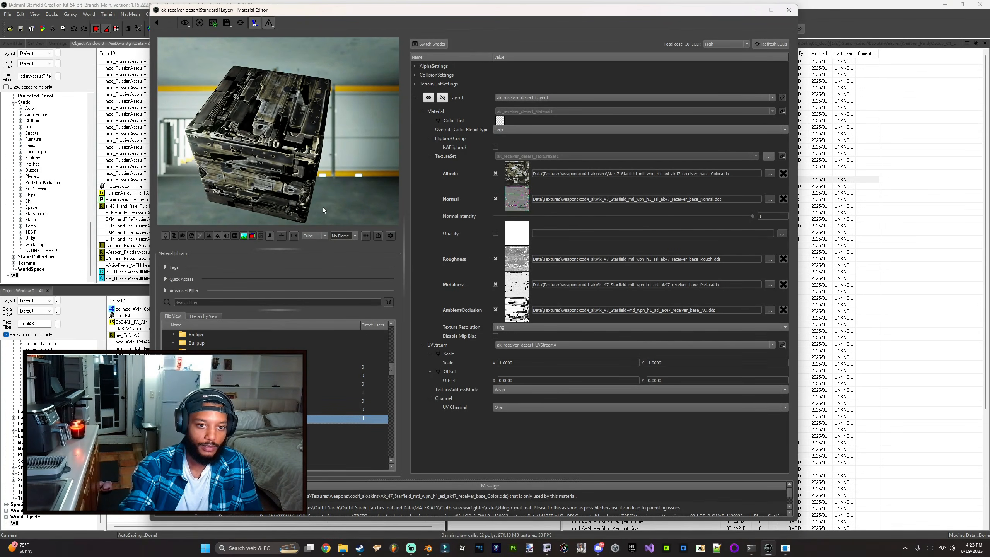
Step: Rotate the receiver preview and browse the shader models available for ak_receiver_desert, cancelling without switching
left_click_drag(323, 210, 274, 199)
left_click_drag(334, 180, 385, 38)
left_click(430, 44)
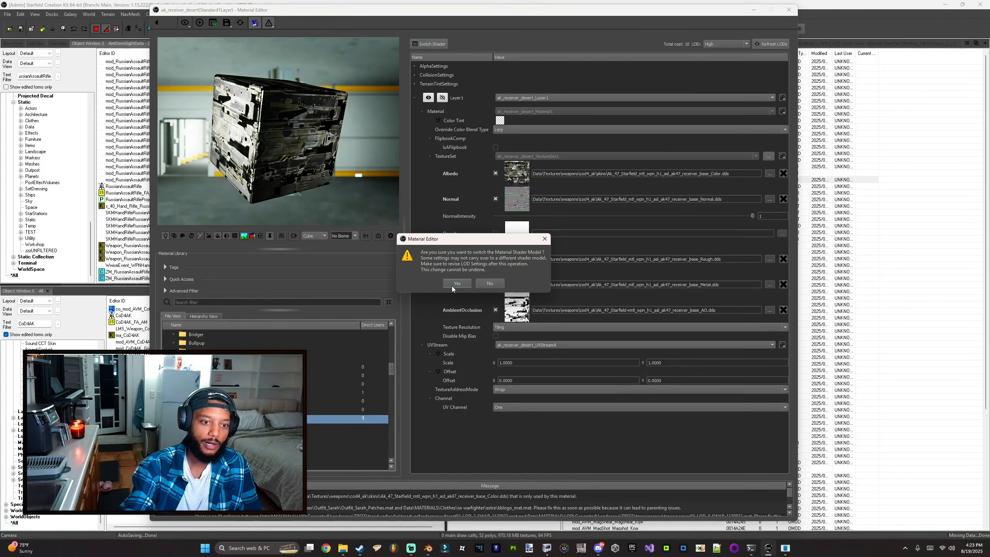
left_click(452, 284)
scroll(431, 280, "down", 15)
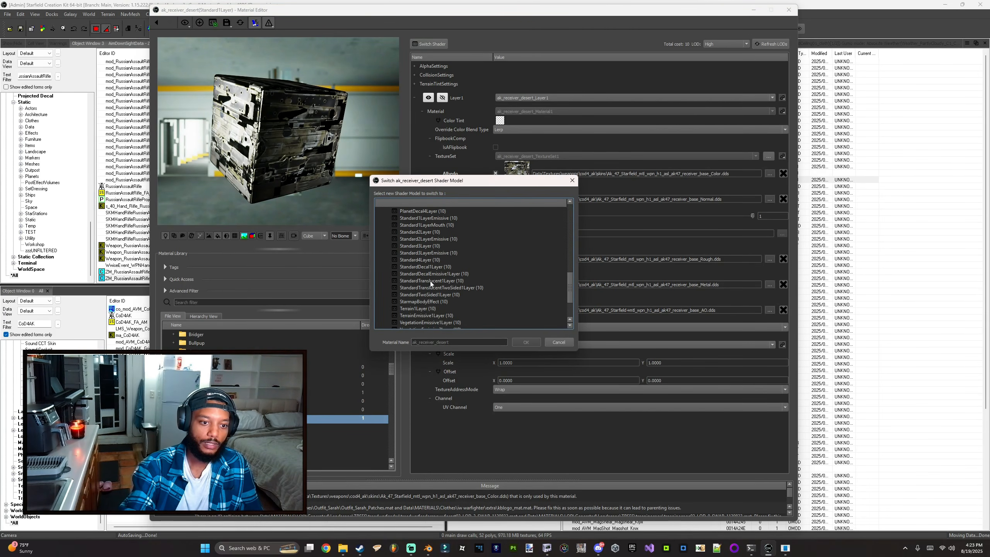
scroll(430, 268, "up", 2)
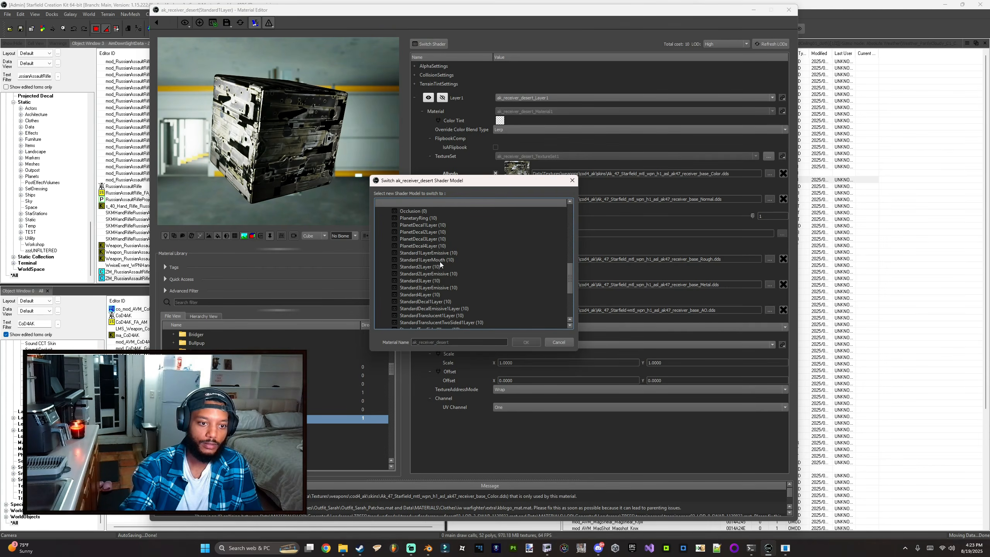
scroll(440, 291, "down", 4)
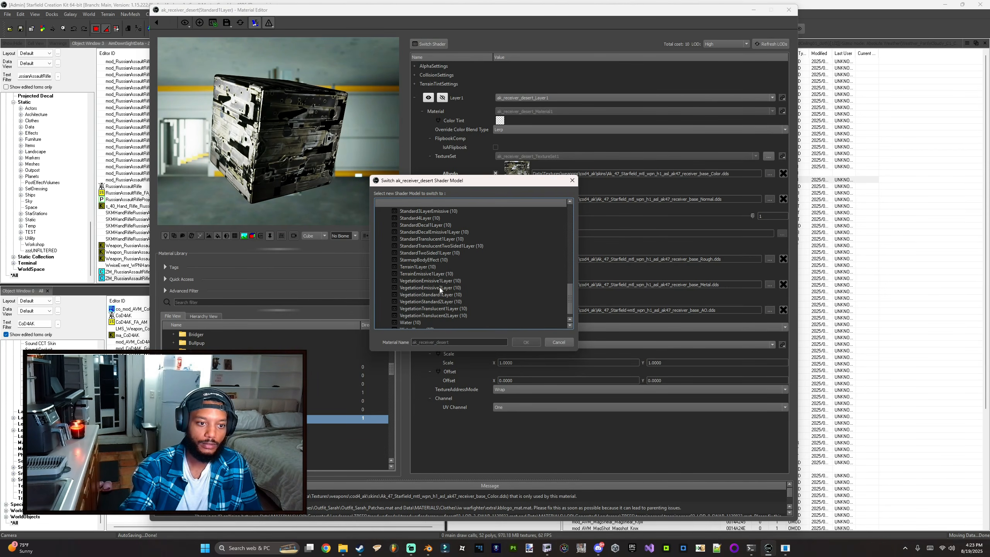
scroll(438, 281, "up", 2)
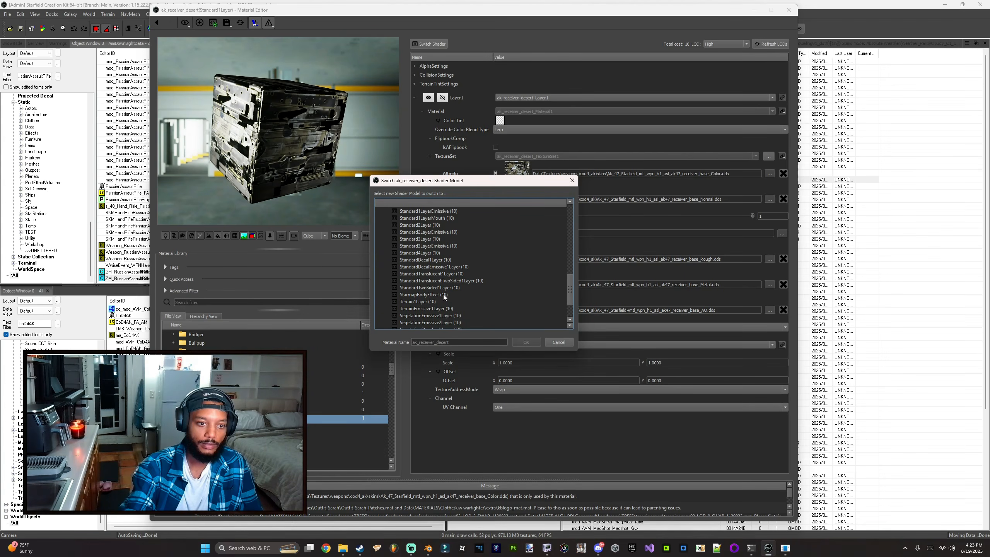
scroll(443, 294, "up", 1)
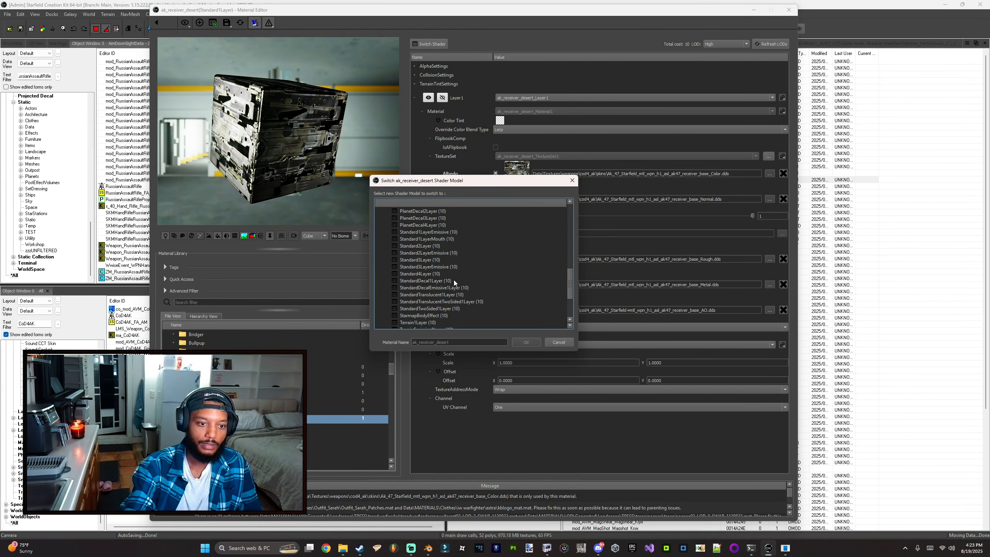
scroll(452, 279, "up", 2)
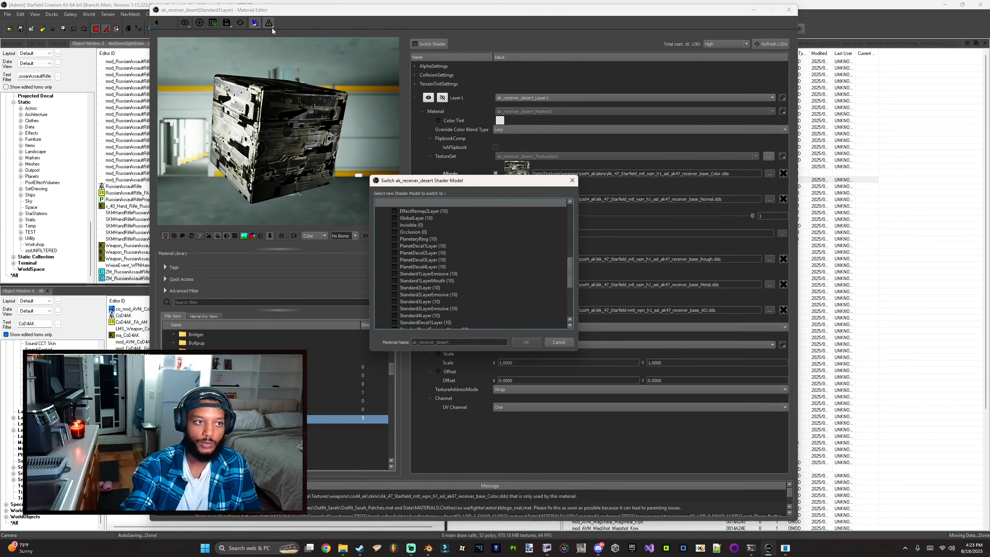
left_click(559, 342)
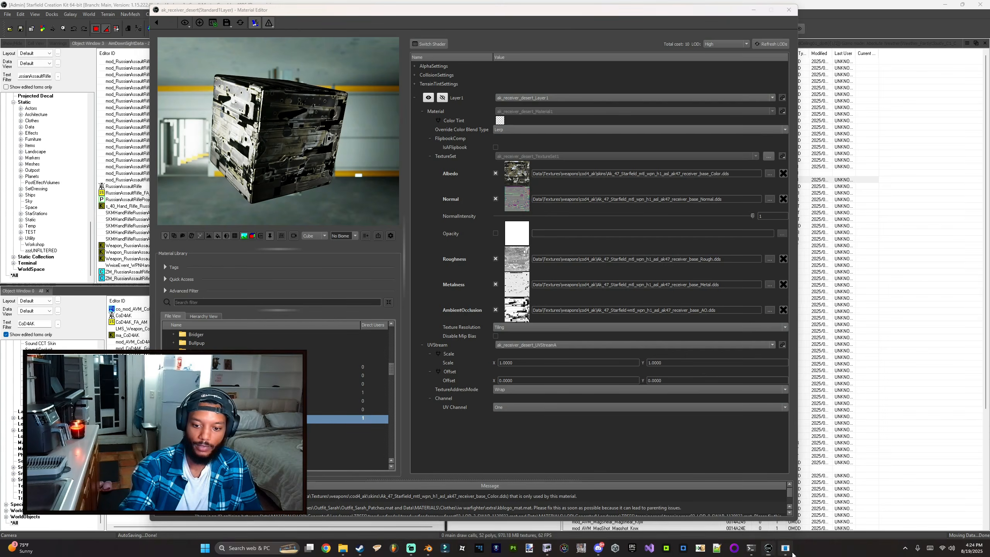
Step: Examine the Texture Resolution options of the ak_receiver_desert material without changing them
left_click_drag(362, 151, 833, 48)
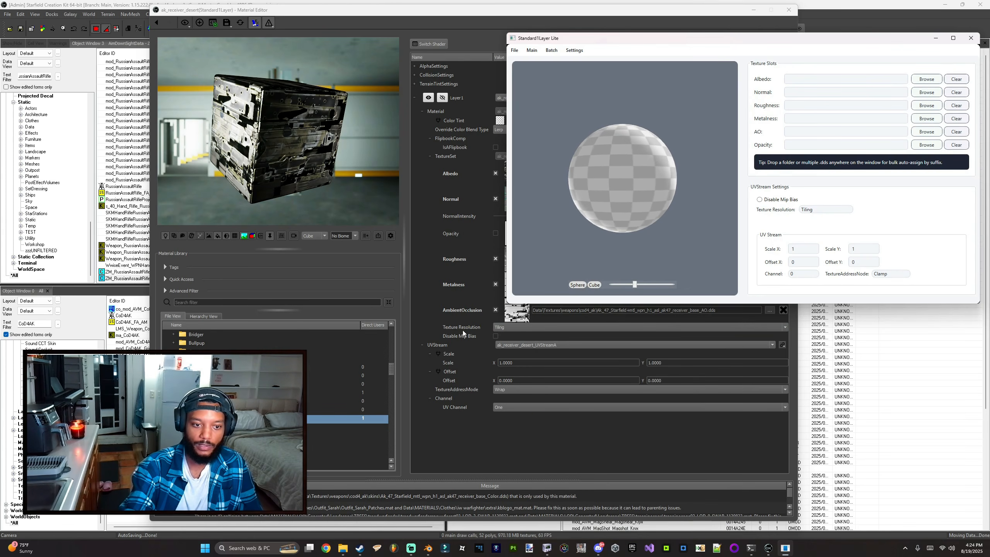
left_click(505, 328)
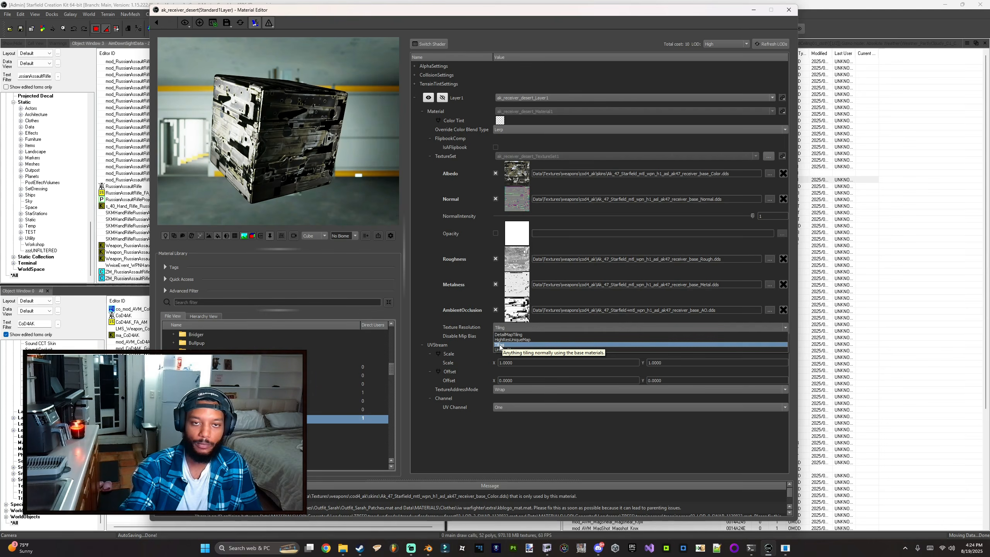
left_click(482, 345)
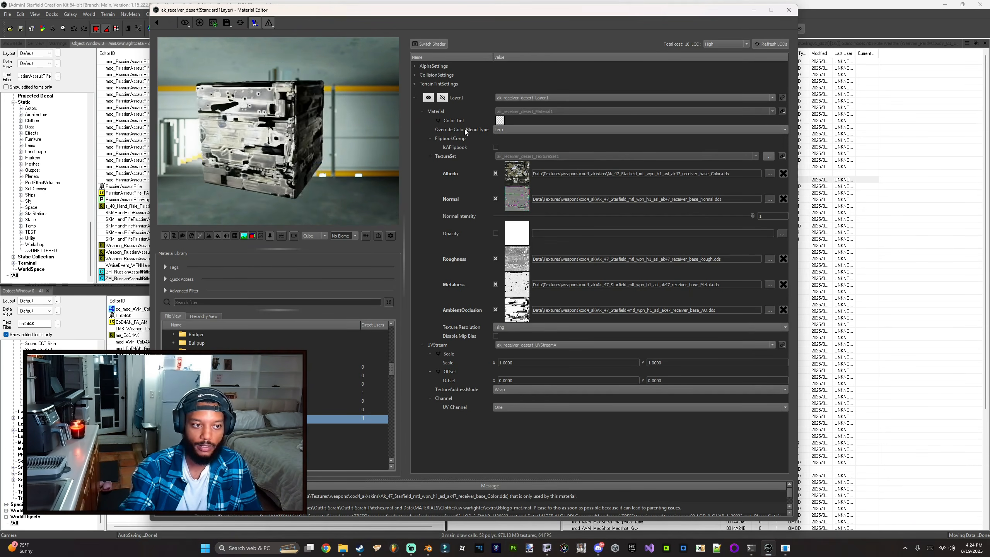
left_click(518, 327)
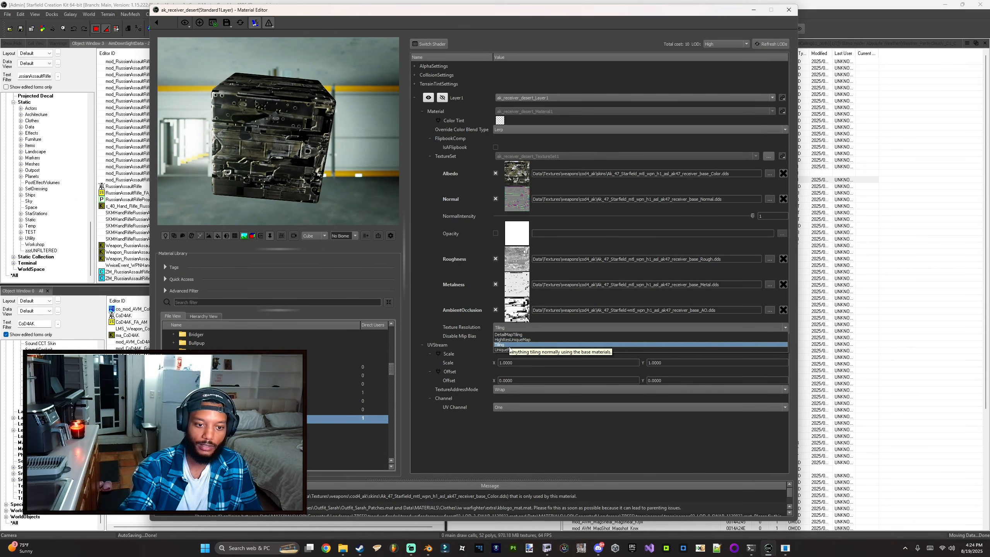
left_click(520, 344)
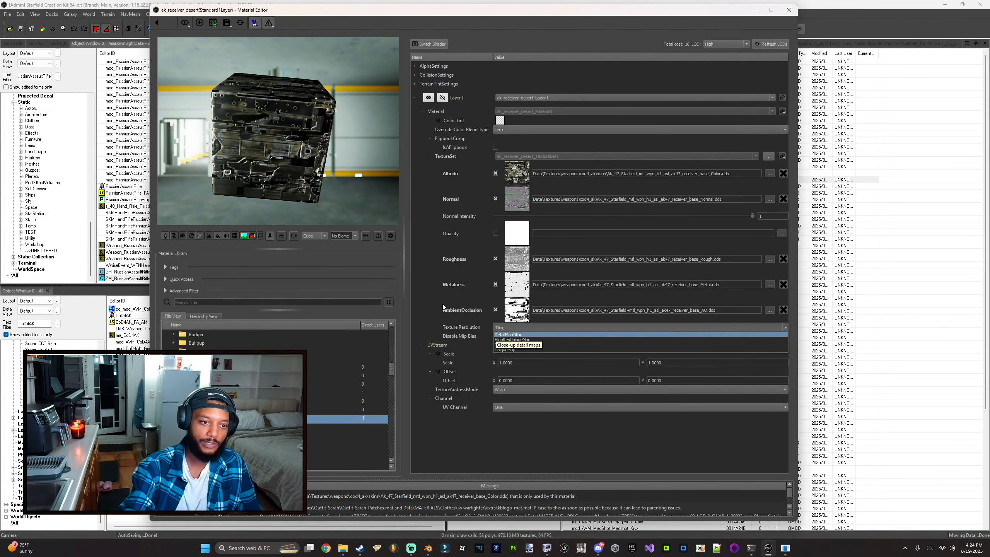
left_click_drag(279, 129, 298, 136)
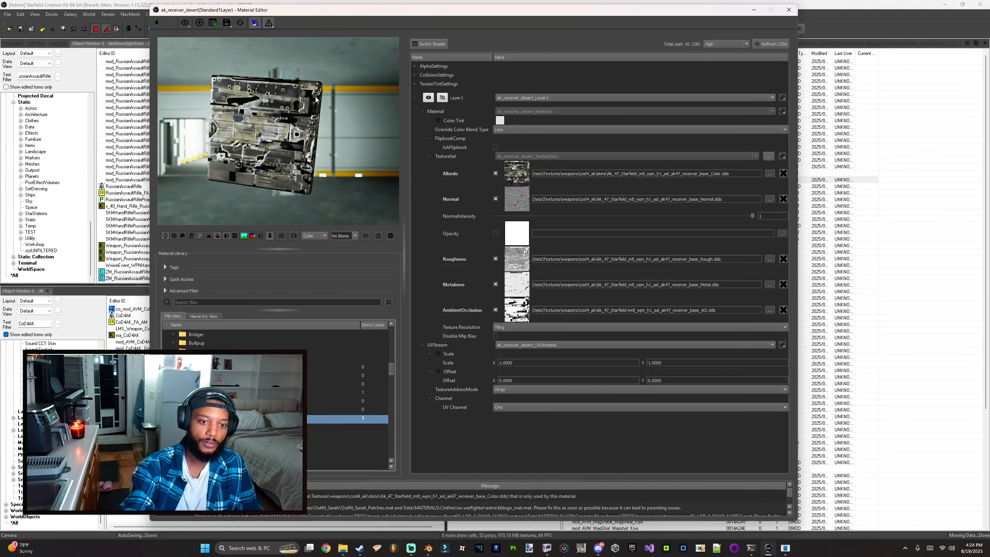
Step: In Standard1Layer Lite, open Standard1Layer_withOpacity_Tiling.mat from Data\Materials\test and preview it on a cube
mouse_move(519, 315)
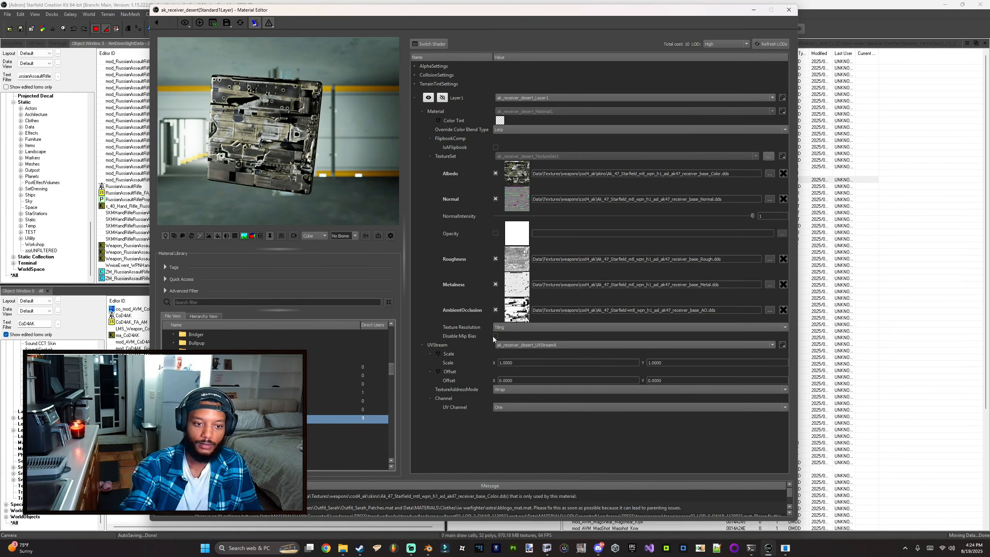
left_click(785, 548)
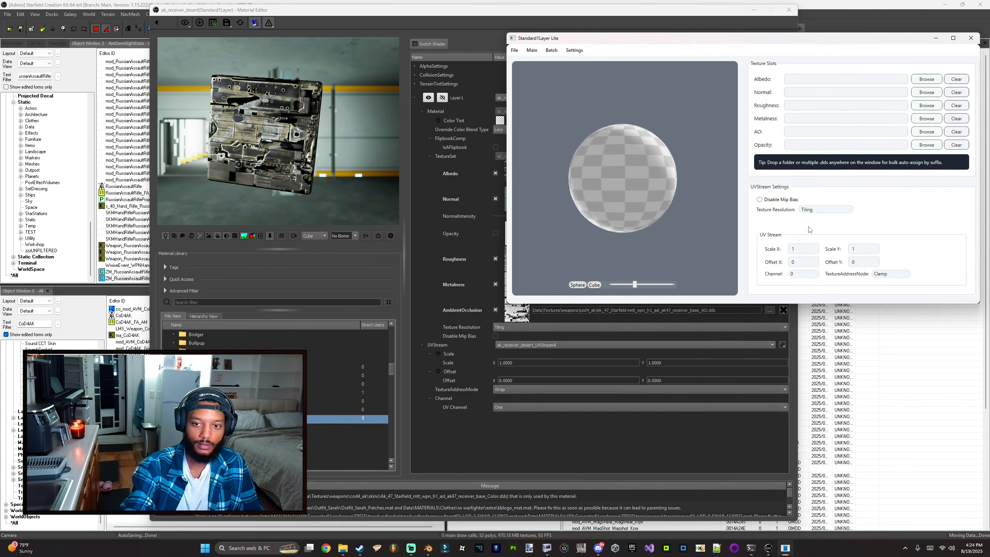
left_click(825, 210)
left_click(807, 217)
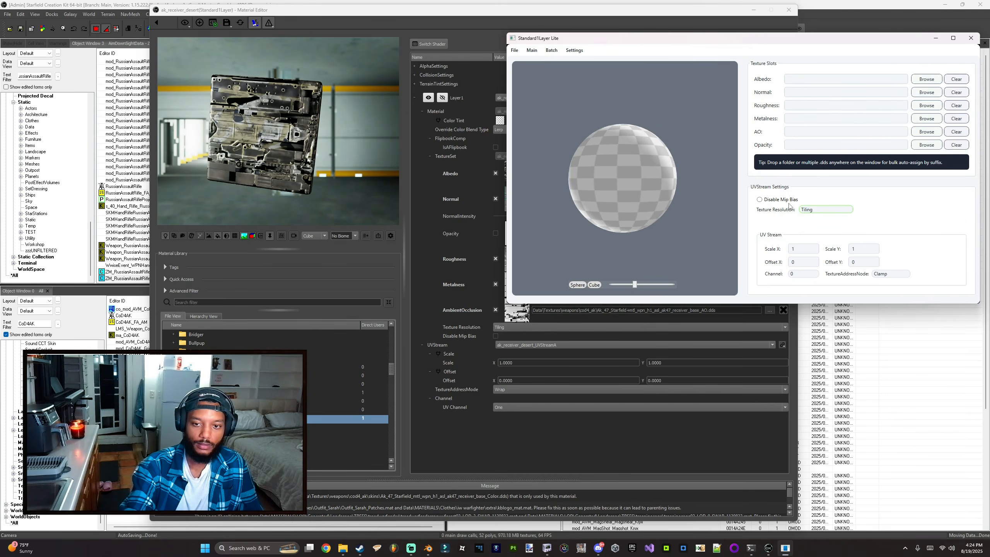
left_click(514, 49)
left_click(528, 70)
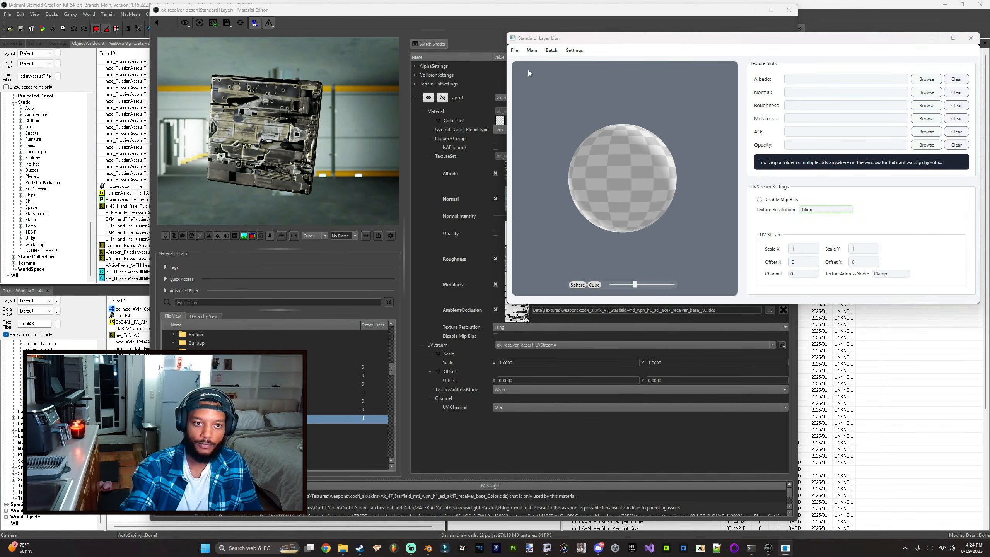
left_click(526, 72)
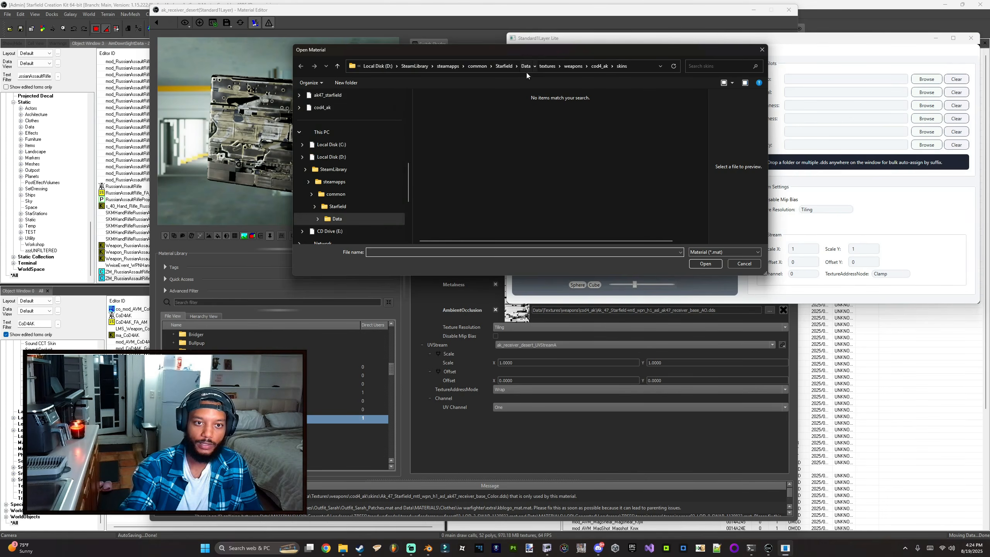
double_click(444, 136)
scroll(444, 192, "down", 5)
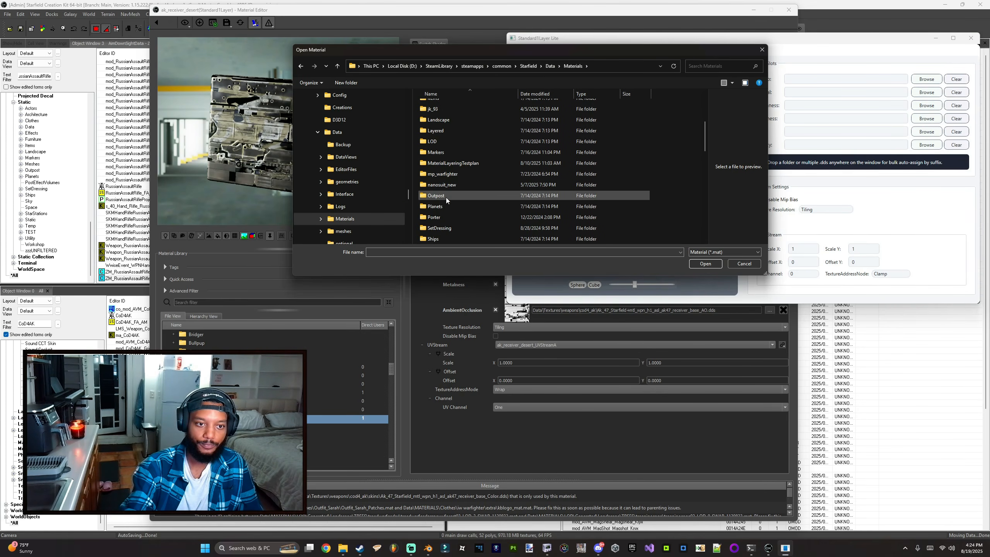
double_click(442, 195)
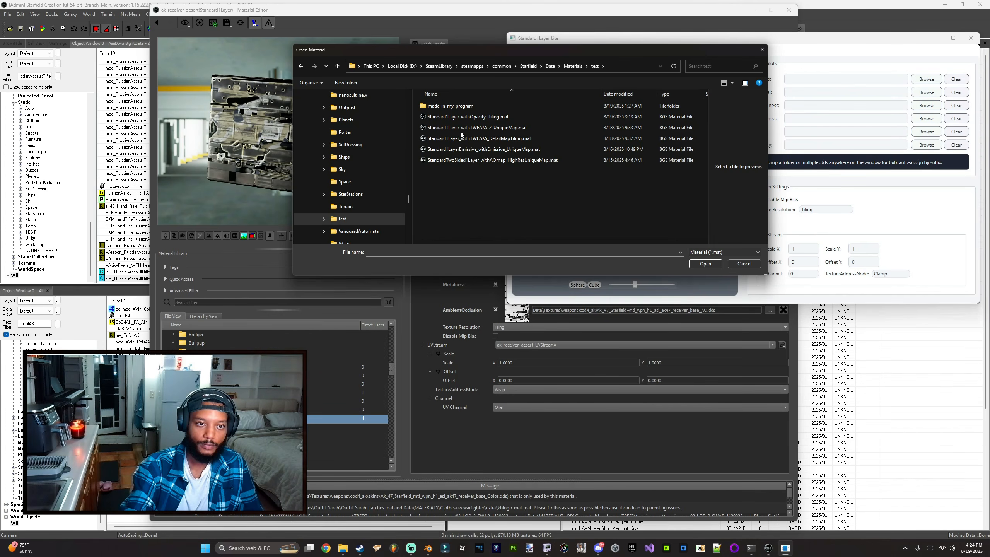
left_click_drag(499, 51, 335, 57)
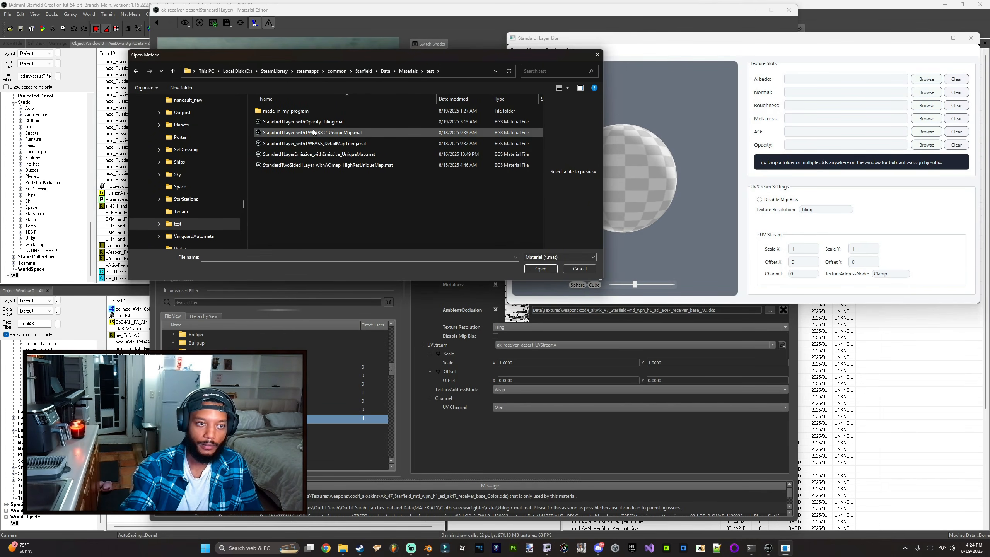
double_click(325, 123)
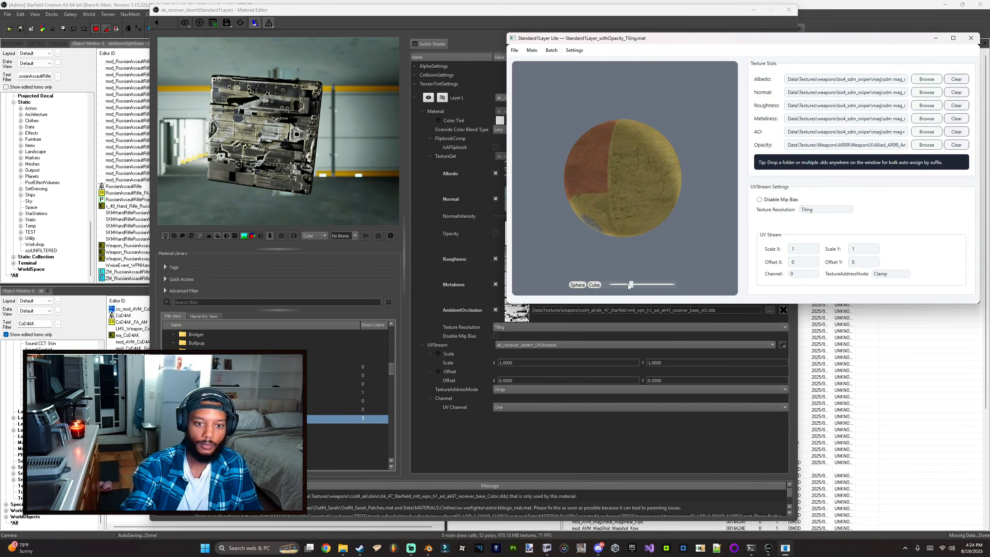
left_click_drag(634, 285, 626, 284)
left_click(595, 284)
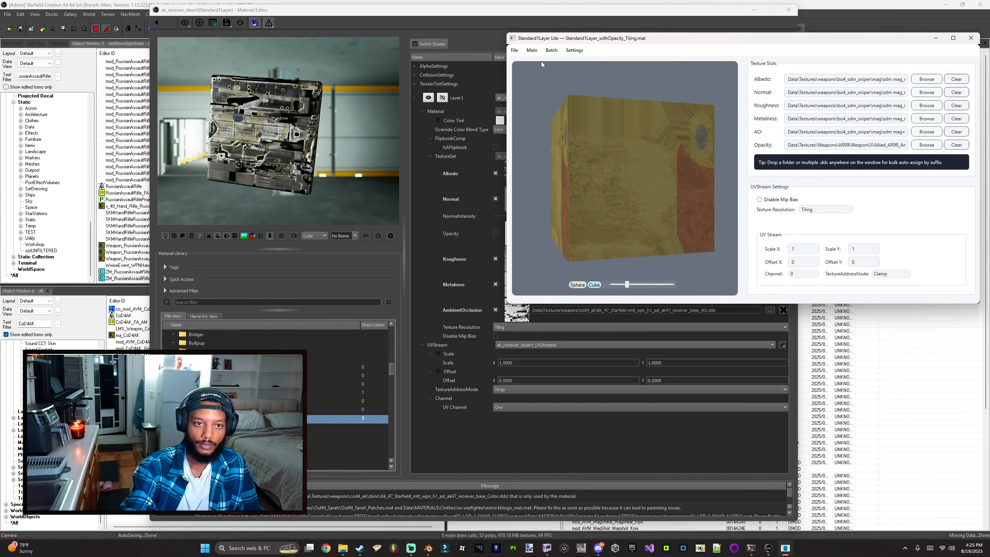
Step: Open the Standard1LayerEmissive_withEmissive_UniqueMap.mat test material in Standard1Layer Lite
left_click(515, 50)
left_click(524, 62)
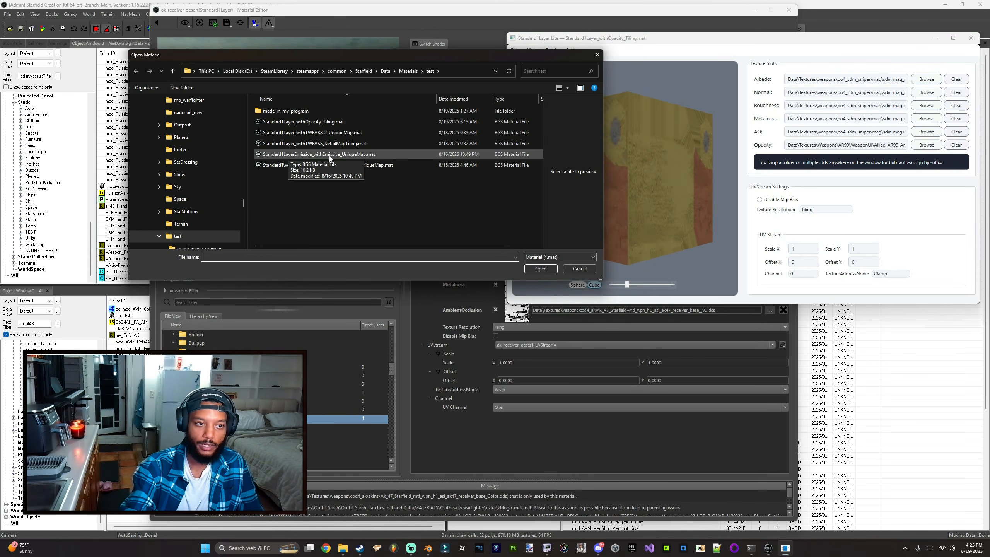
double_click(356, 154)
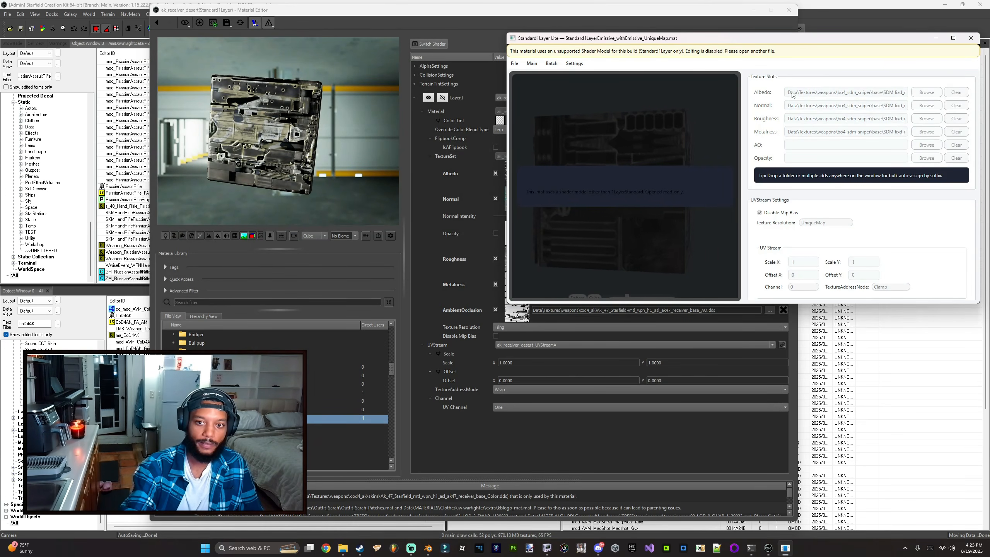
Step: Open the StandardTwoSided1Layer_withAOmap_HighResUniqueMap.mat test material in Standard1Layer Lite
left_click(514, 63)
left_click(518, 82)
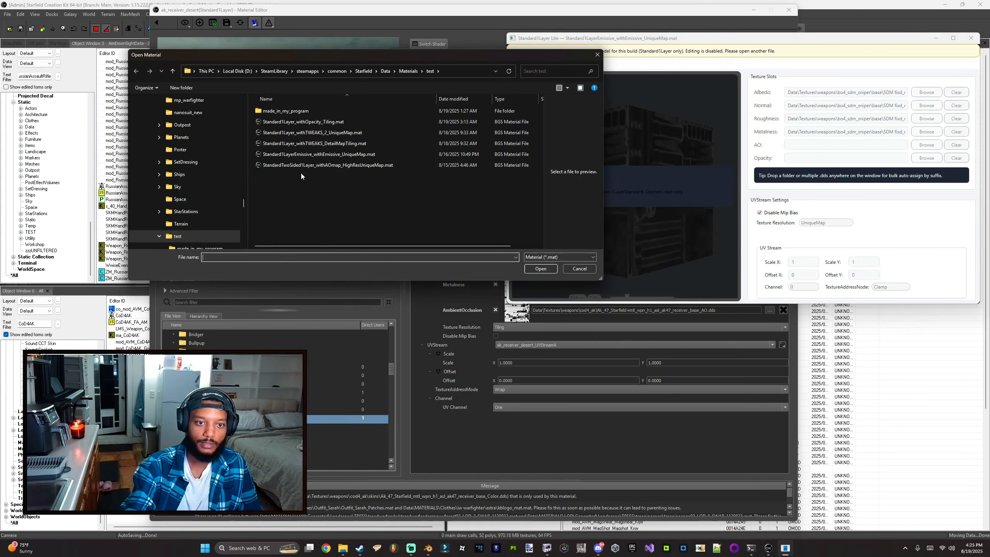
double_click(436, 166)
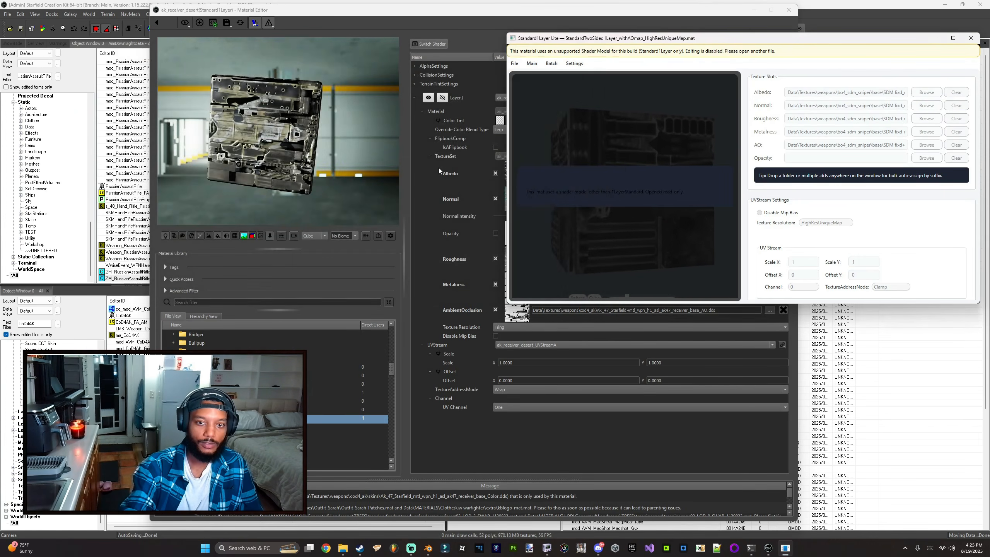
Step: Open the Standard1Layer_withTWEAKS_DetailMapTiling.mat test material in Standard1Layer Lite
left_click(514, 63)
left_click(517, 83)
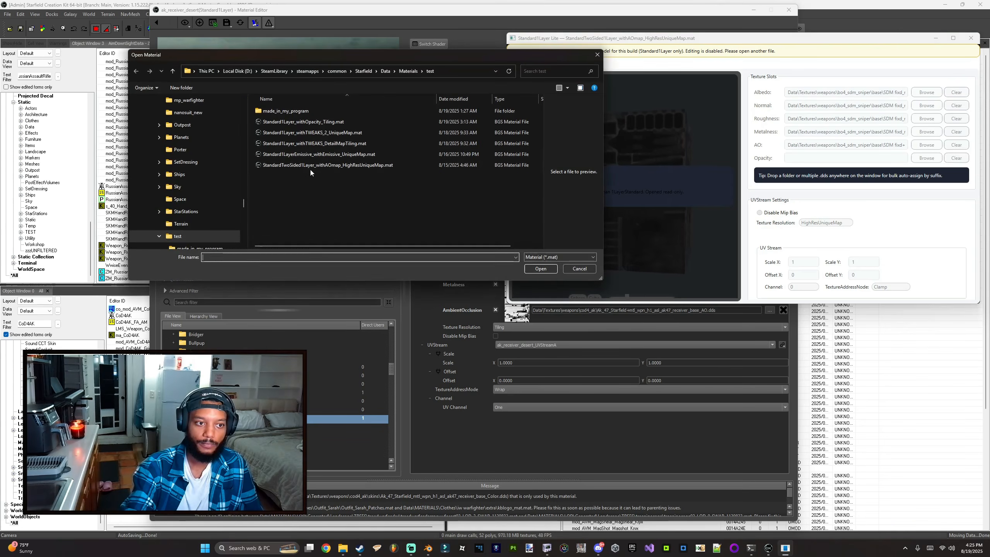
double_click(290, 144)
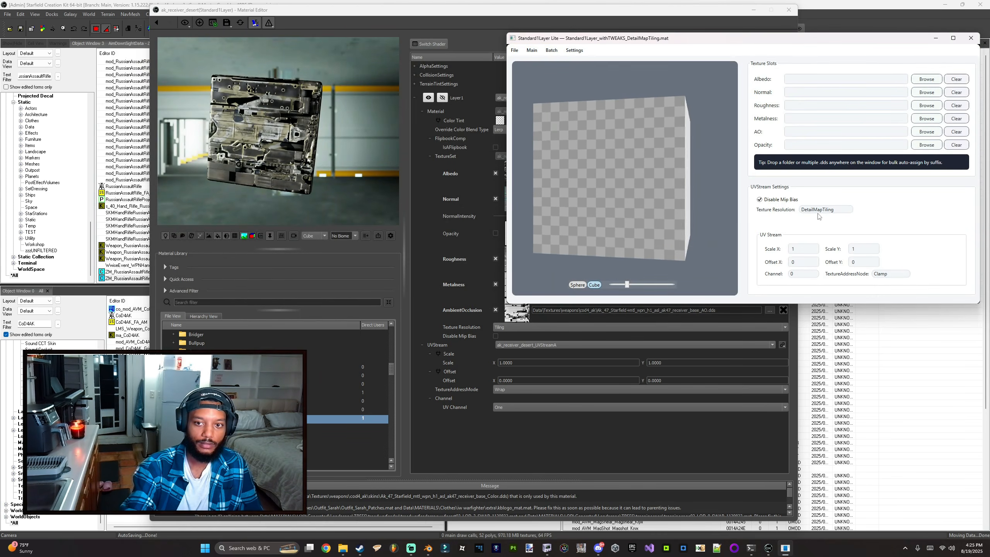
Step: Try a UV stream scale of 5 on both X and Y, then set both scales back to 1
left_click(821, 211)
left_click(821, 211)
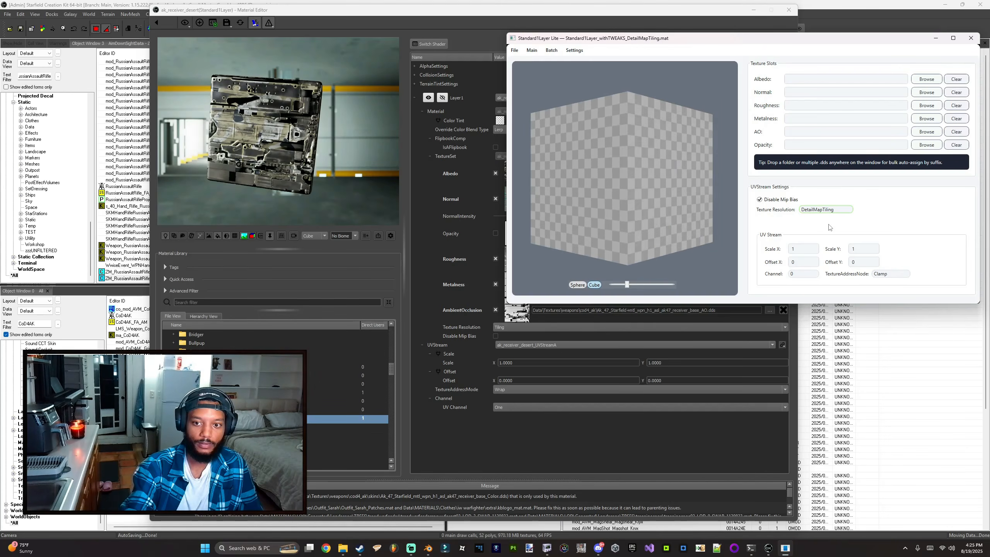
left_click(823, 211)
left_click(823, 211)
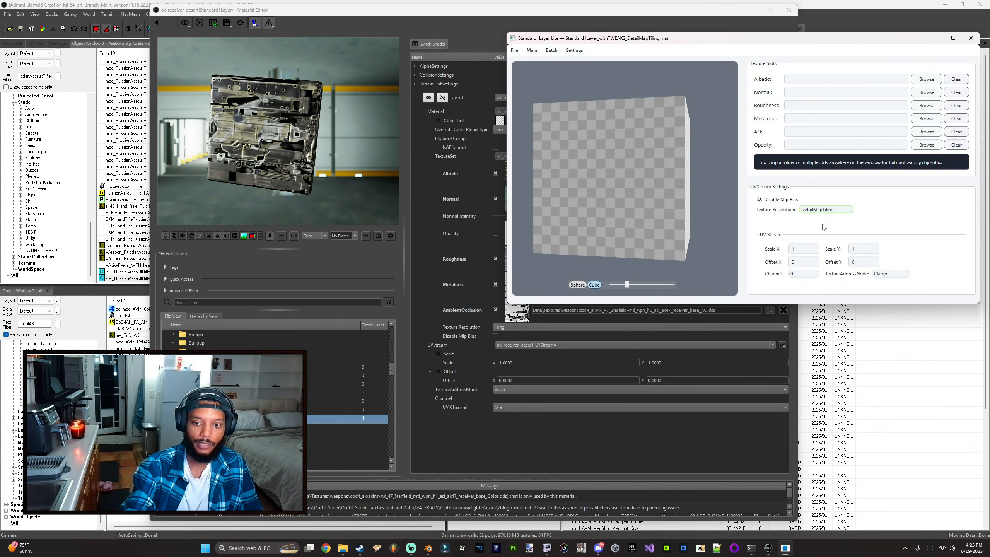
double_click(797, 248)
type("5")
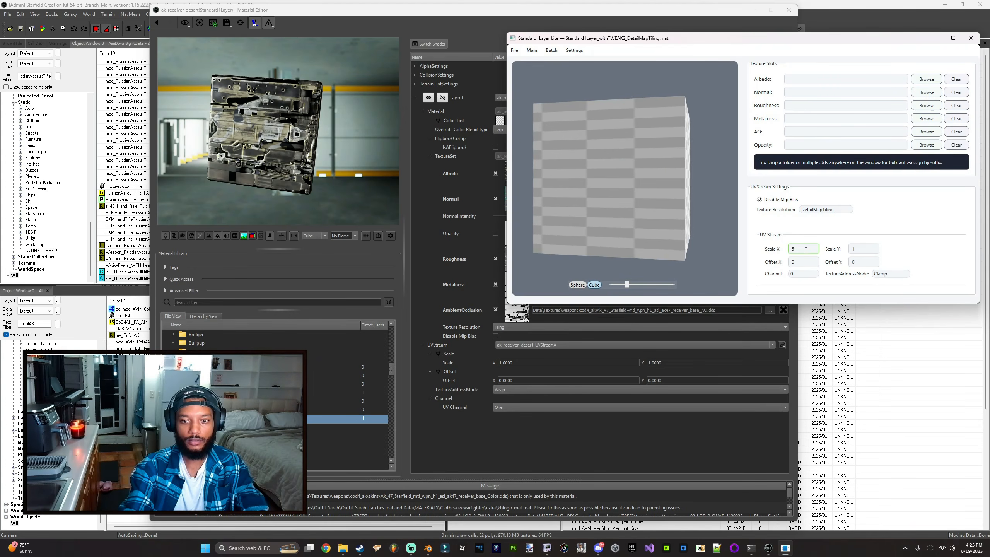
key("Tab")
type("5")
double_click(803, 249)
type("1")
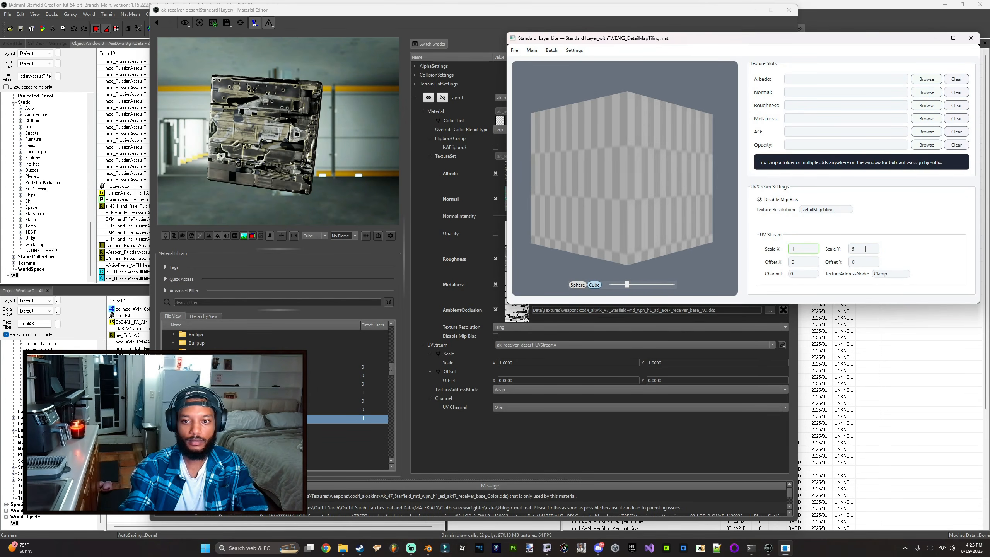
key("Tab")
type("1")
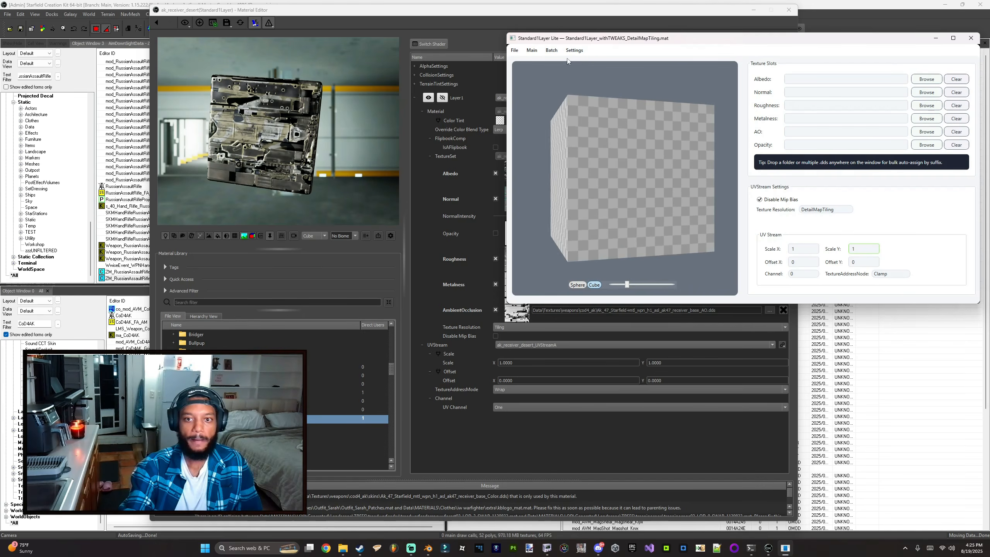
left_click(514, 50)
left_click(525, 61)
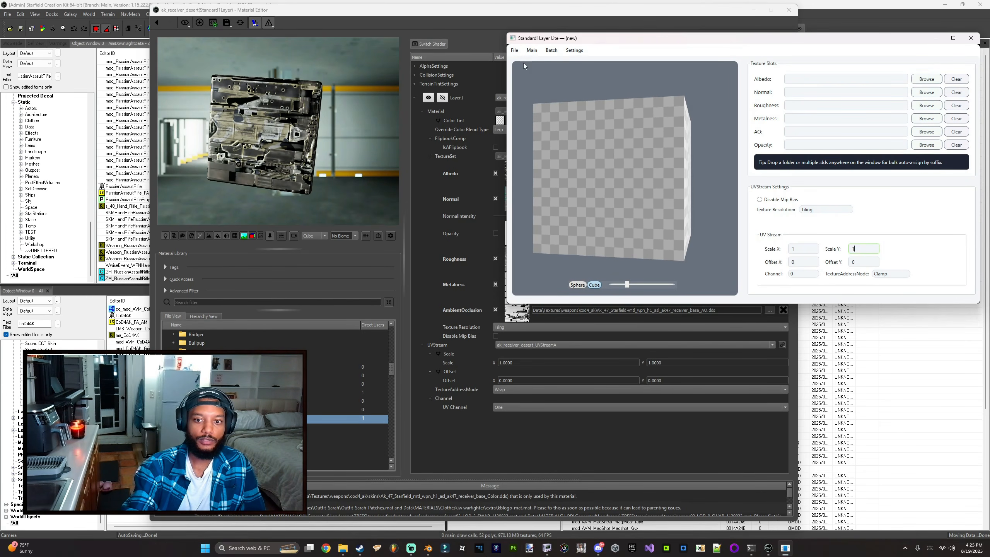
left_click_drag(614, 45, 133, 109)
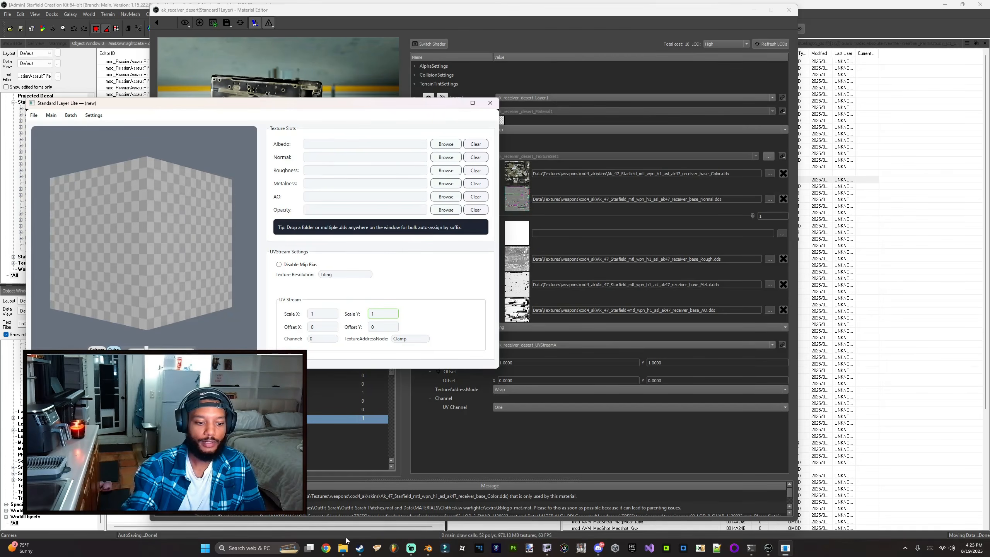
mouse_move(342, 547)
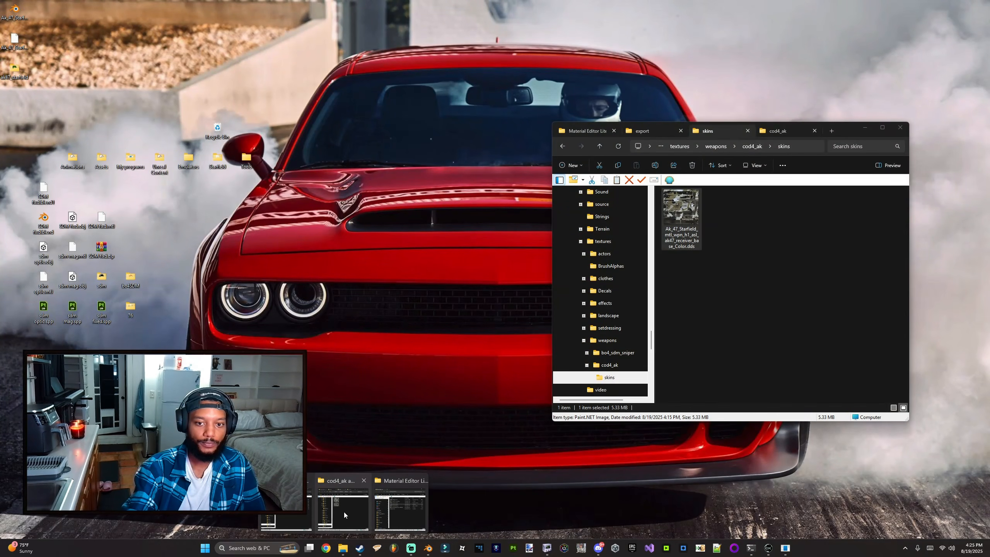
left_click(349, 508)
left_click_drag(682, 218, 170, 252)
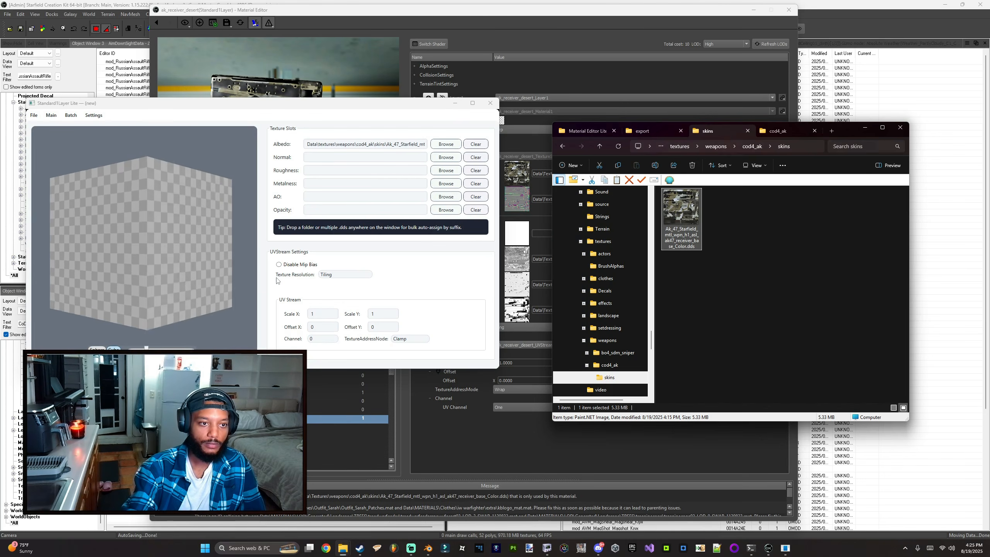
left_click(343, 144)
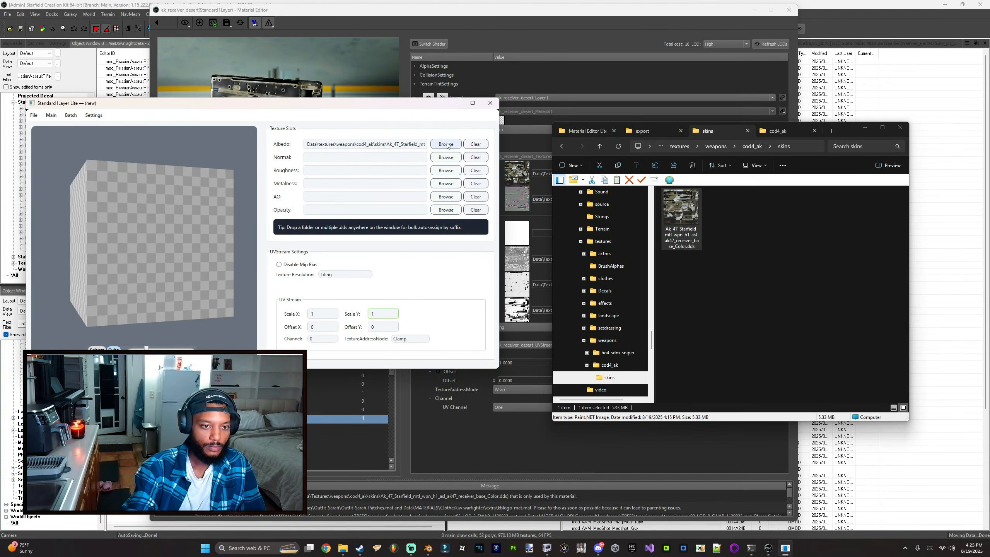
left_click(475, 144)
left_click(655, 130)
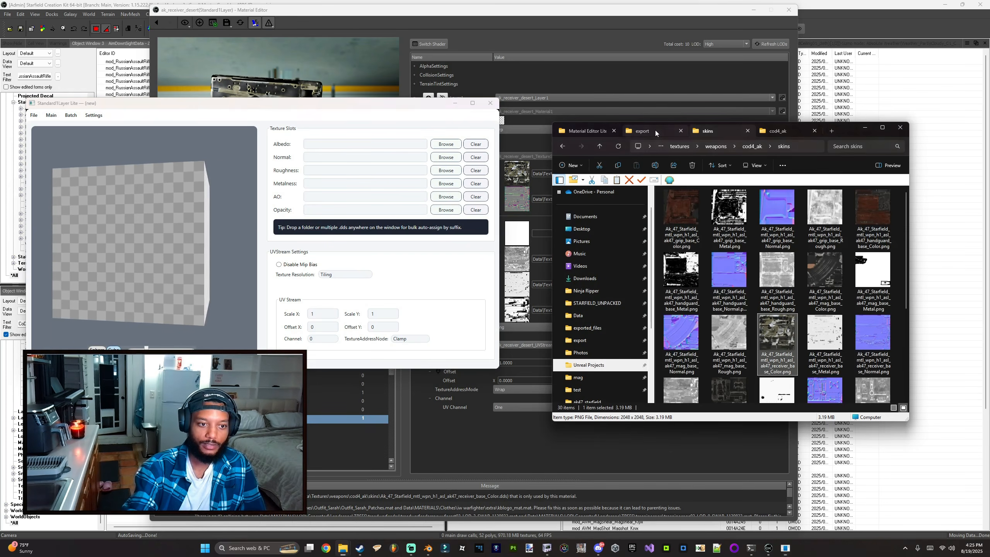
left_click(490, 103)
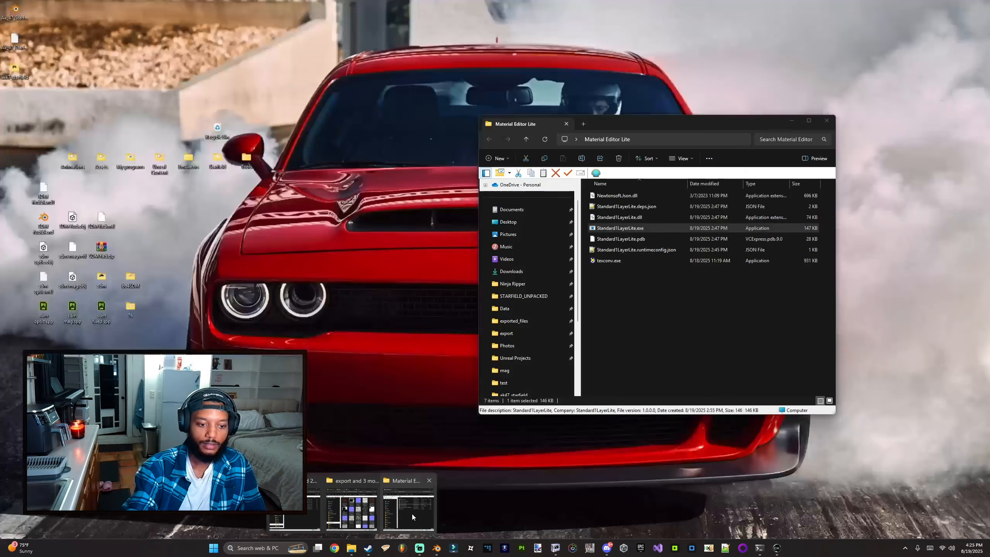
Step: Relaunch Standard1Layer Lite from its program folder and return to the skins folder in the file browser
left_click(410, 514)
double_click(614, 228)
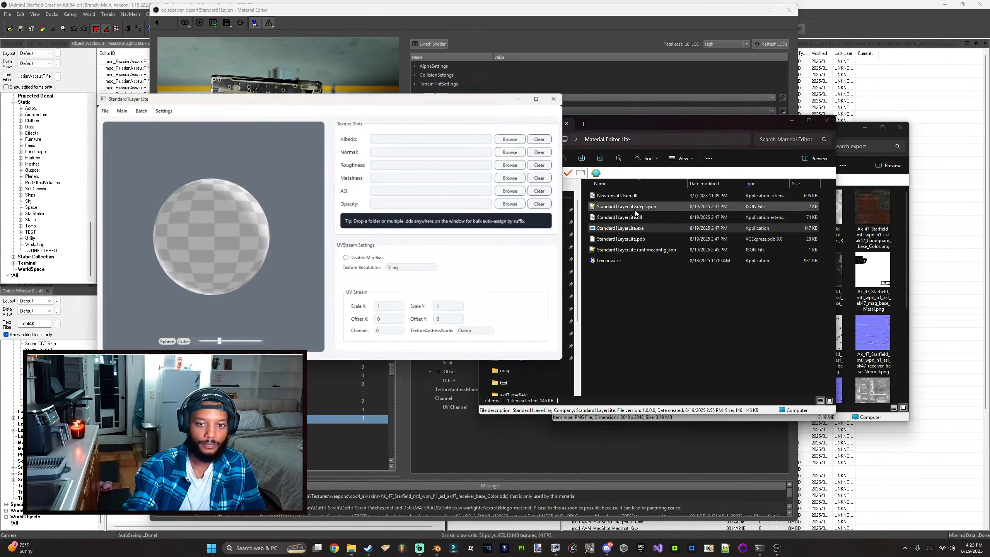
left_click(791, 120)
left_click(707, 131)
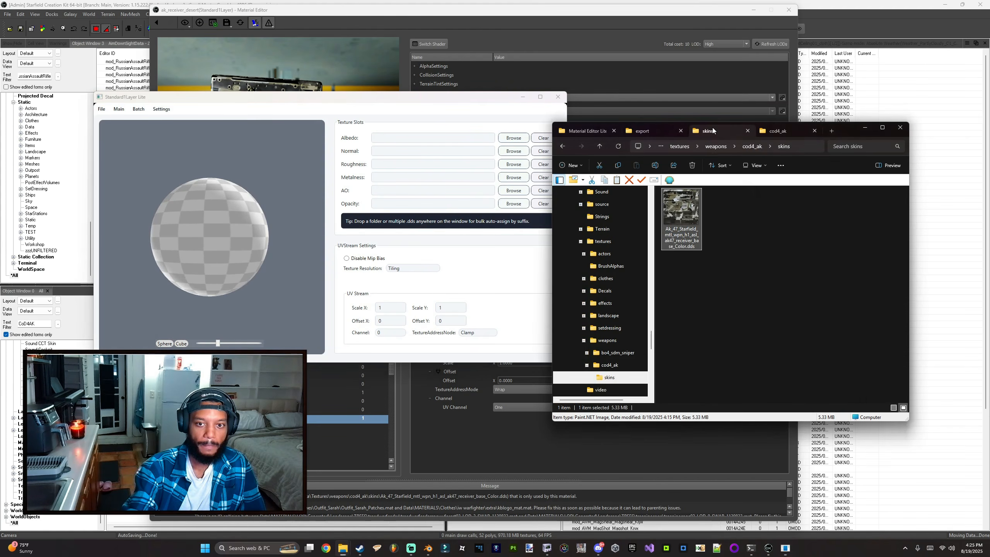
Step: Assign the Ak_47 receiver base Color DDS from textures\weapons\cod4_ak\skins as the Albedo texture and preview it on the sphere
left_click_drag(680, 213, 359, 141)
left_click(513, 138)
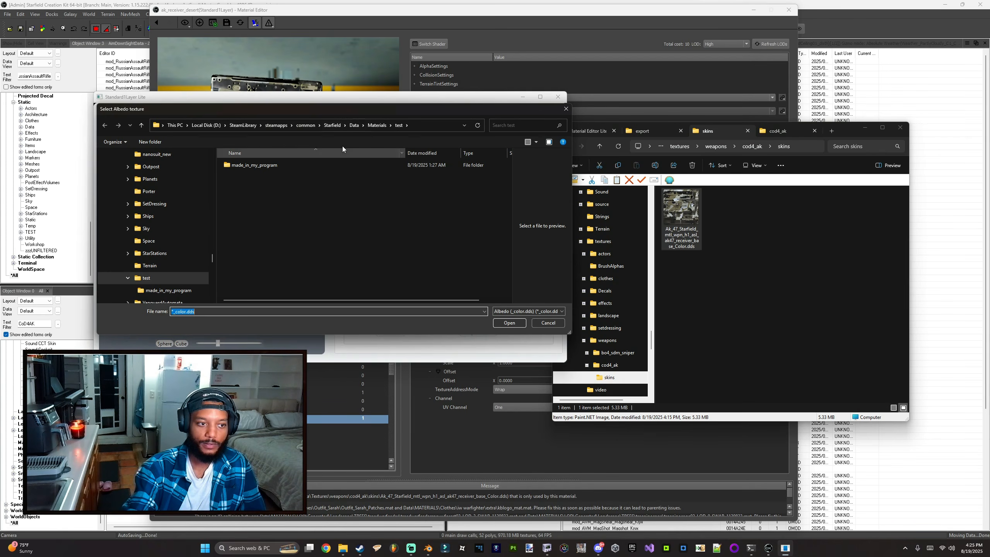
left_click(351, 127)
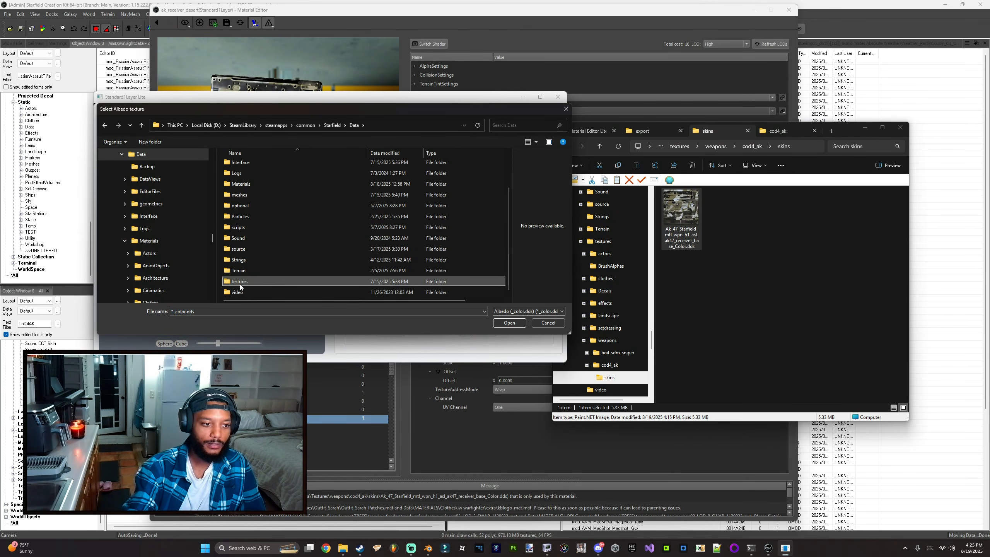
double_click(242, 283)
double_click(241, 241)
double_click(259, 168)
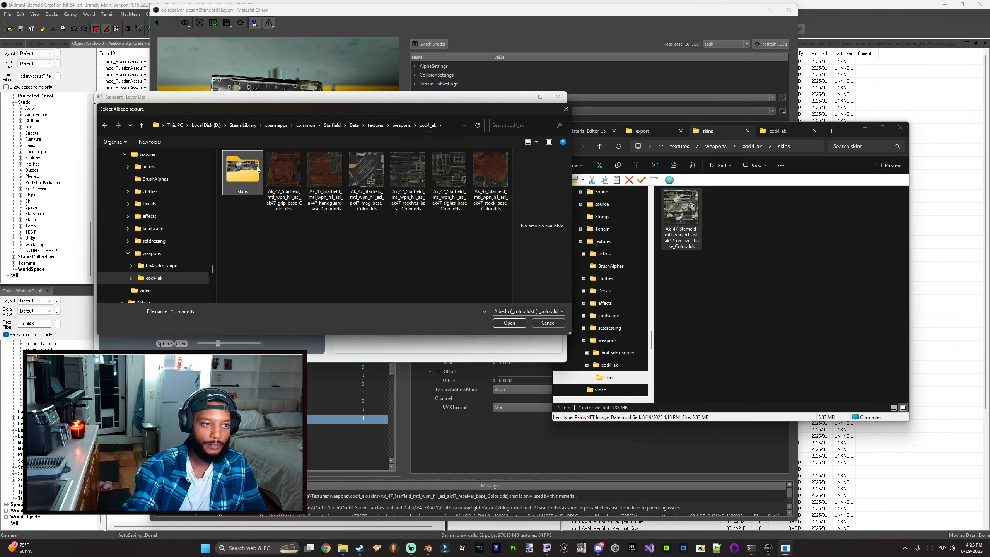
double_click(238, 171)
double_click(242, 173)
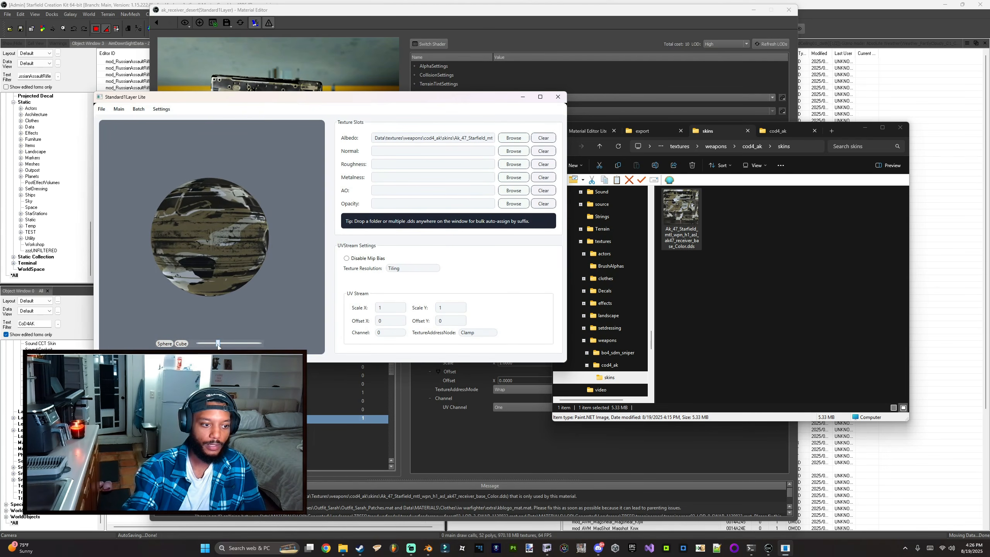
mouse_move(217, 343)
left_mouse_down()
mouse_move(234, 342)
mouse_move(209, 340)
left_mouse_up()
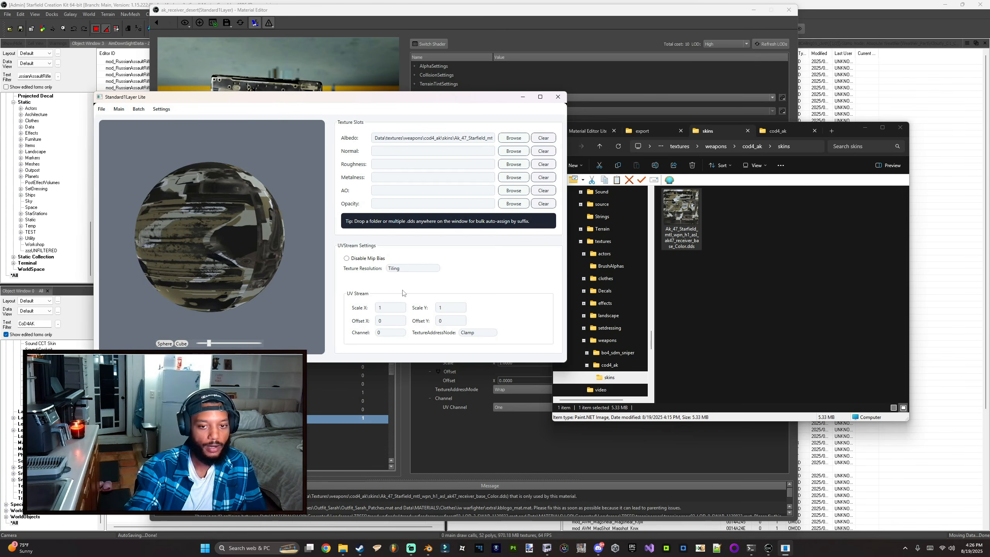
Step: Inspect the AK receiver model and its connect points in NifSkope, then return to Standard1Layer Lite
left_click(256, 73)
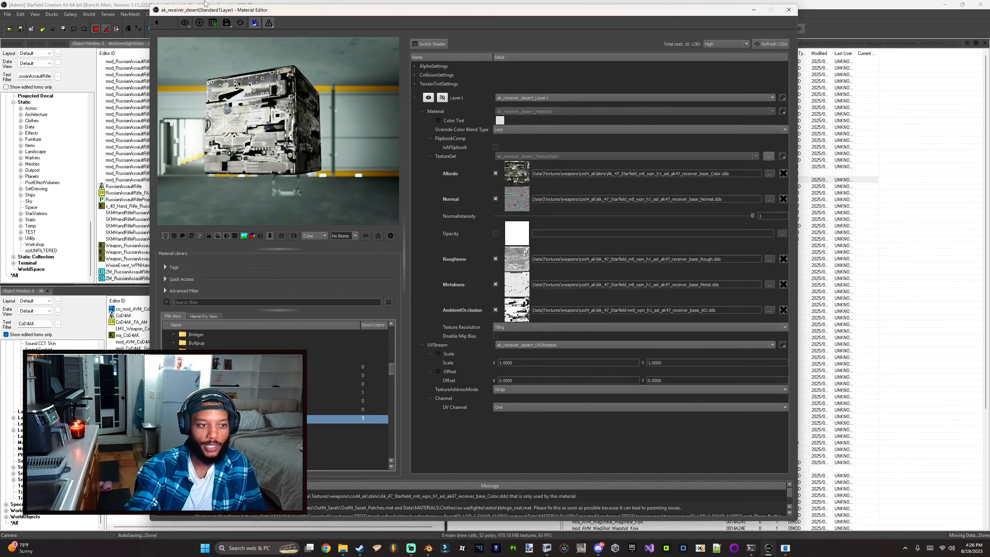
left_click(547, 547)
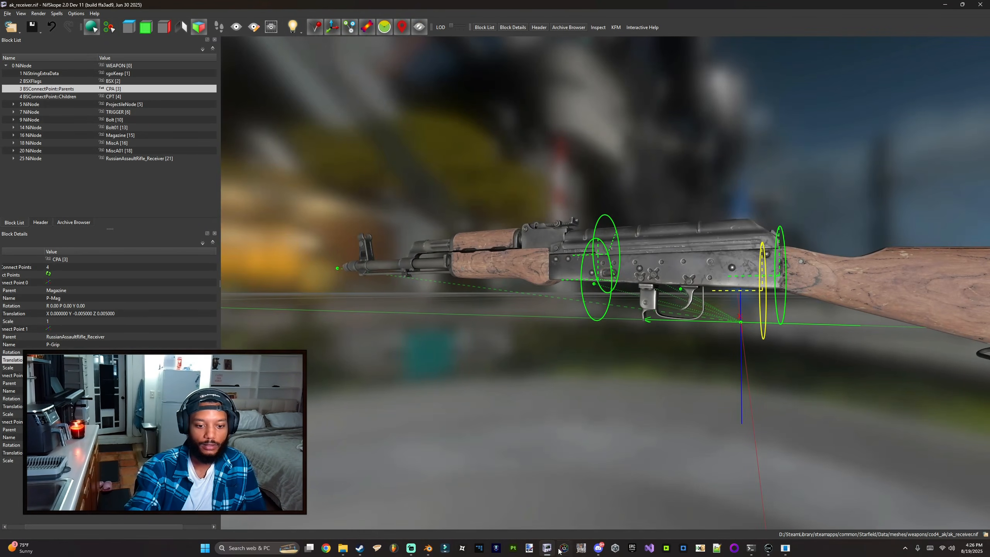
left_click_drag(584, 448, 595, 429)
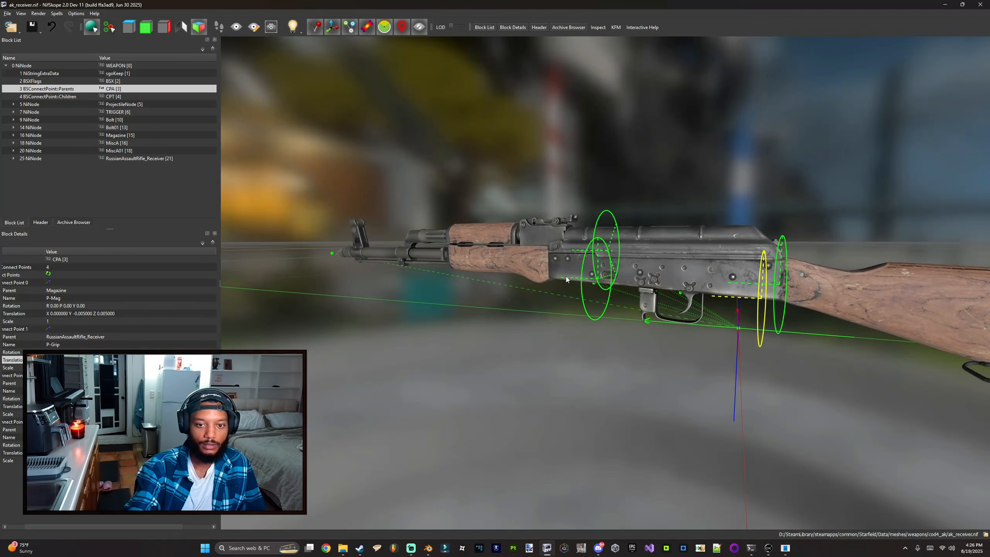
left_click_drag(587, 314, 600, 312)
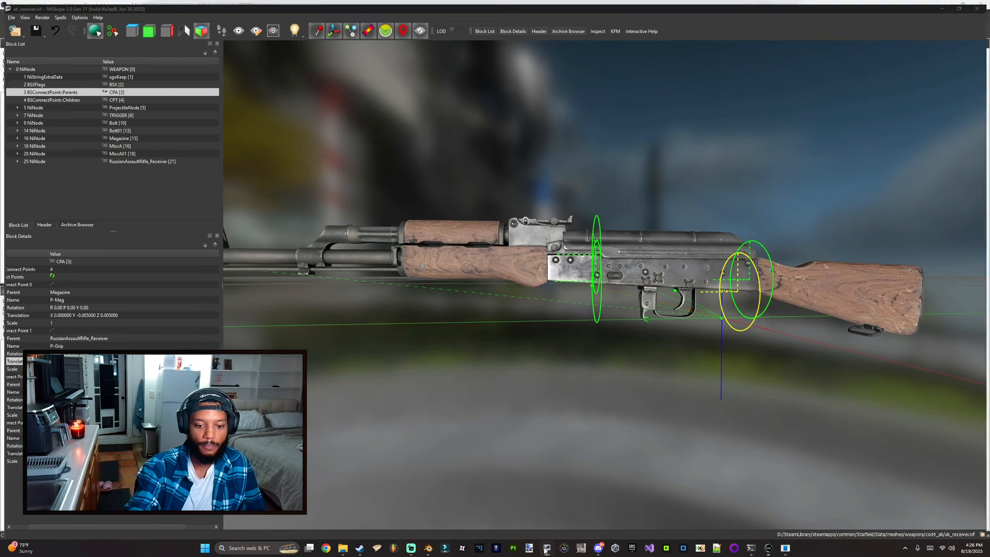
left_click(768, 548)
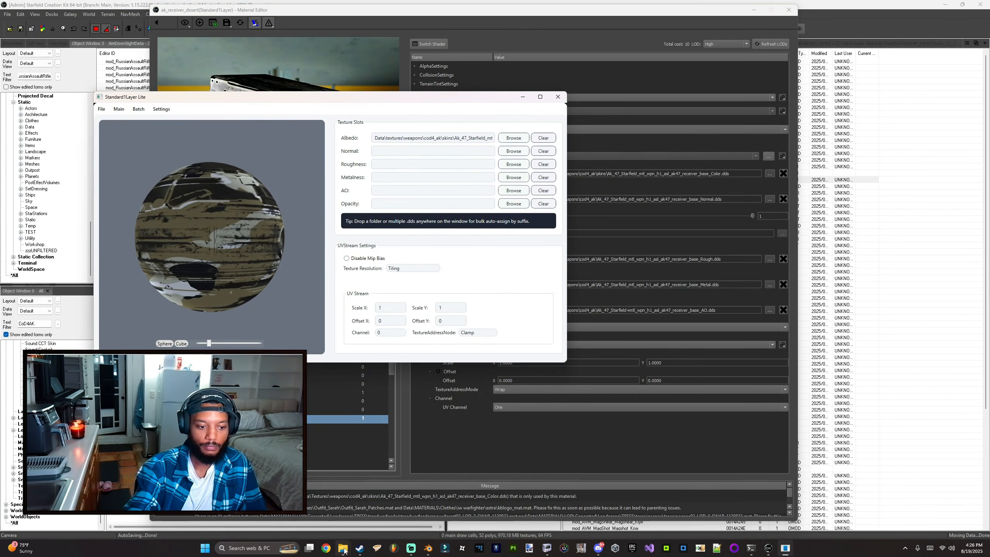
Step: Bulk-assign the AK-47 grip base Color, Metal, Normal and Rough DDS files from the cod4_ak folder by dropping them onto the material
mouse_move(344, 551)
mouse_move(387, 499)
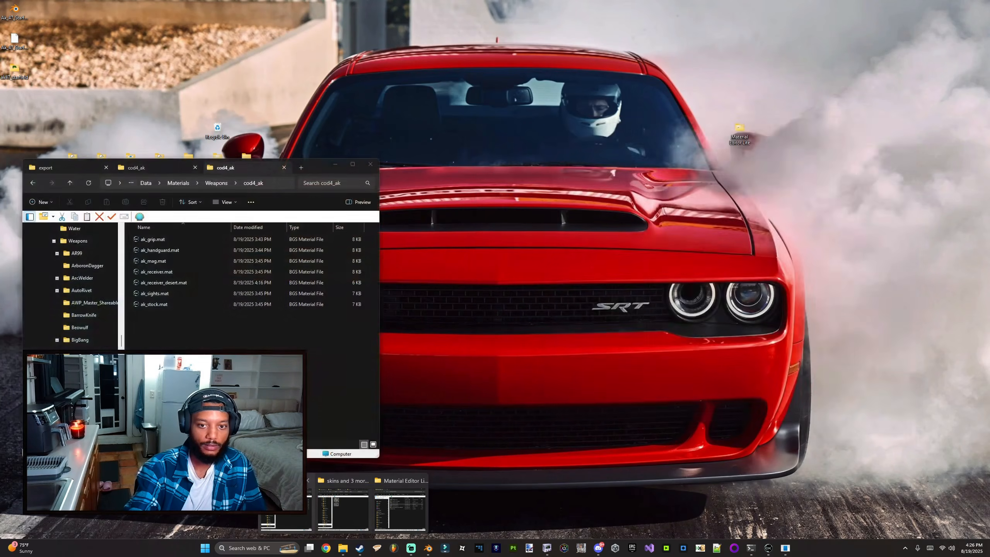
left_click(338, 503)
key("alt+Left")
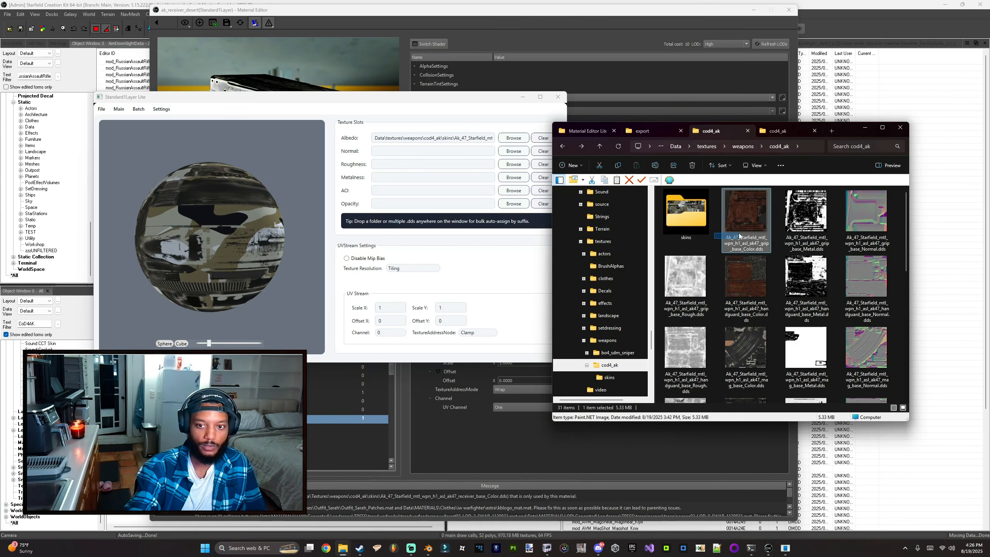
left_click_drag(739, 236, 879, 225)
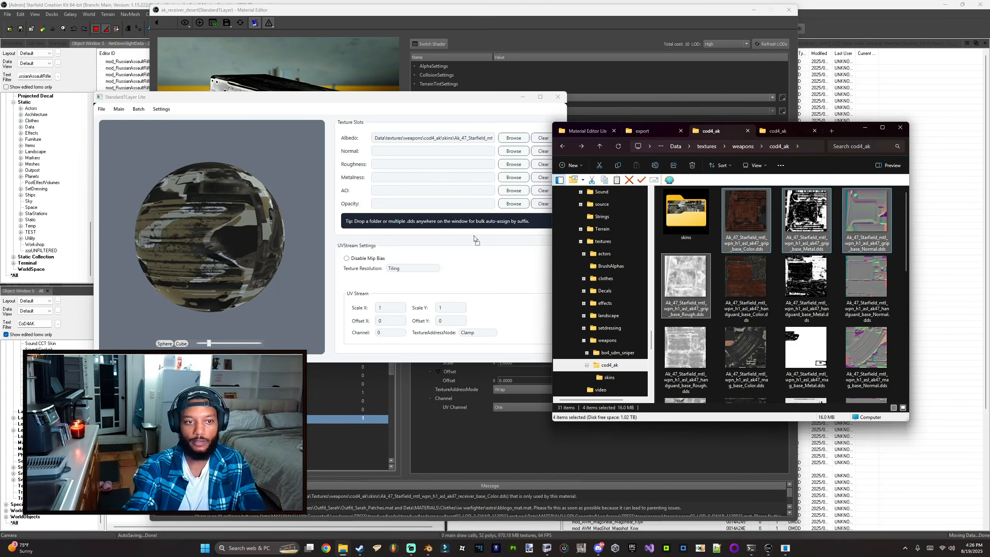
left_click_drag(476, 240, 370, 179)
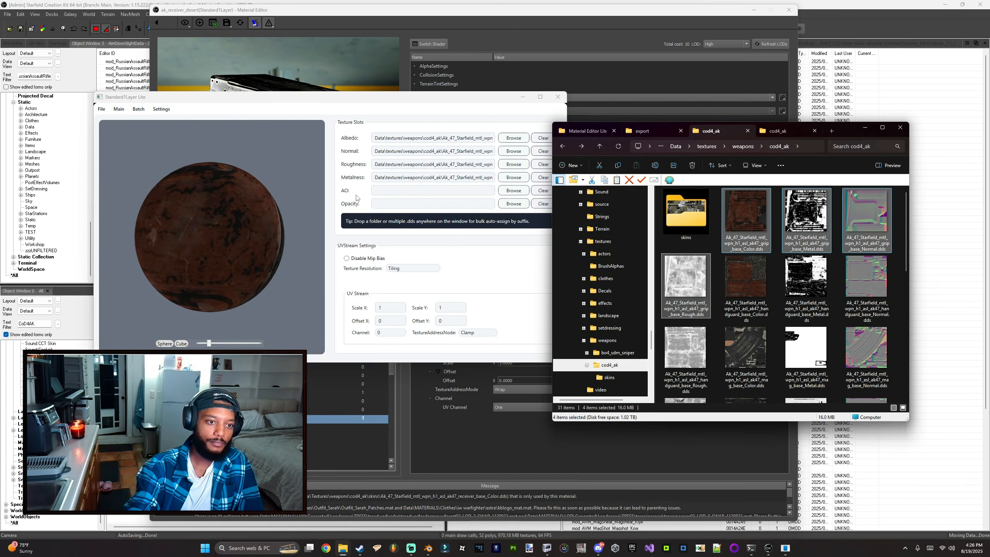
Step: Look through the Settings and Batch pages of Standard1Layer Lite, then return to the Main page
left_click_drag(143, 99, 167, 99)
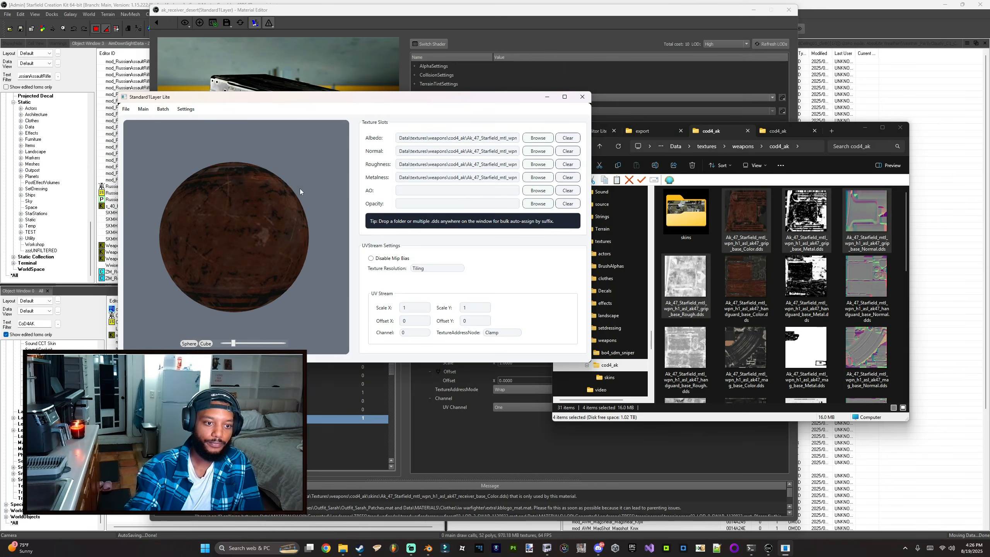
left_click_drag(322, 109, 266, 121)
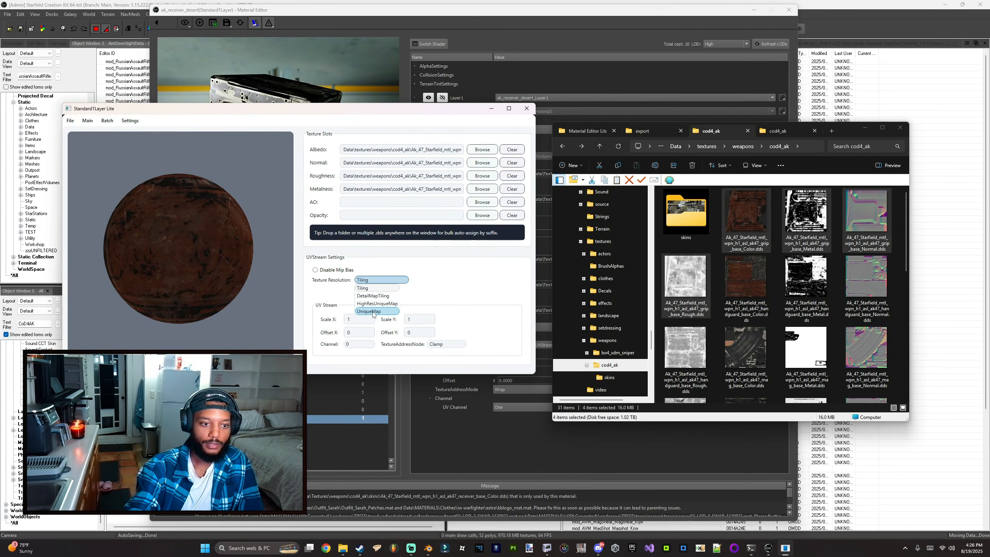
left_click(130, 121)
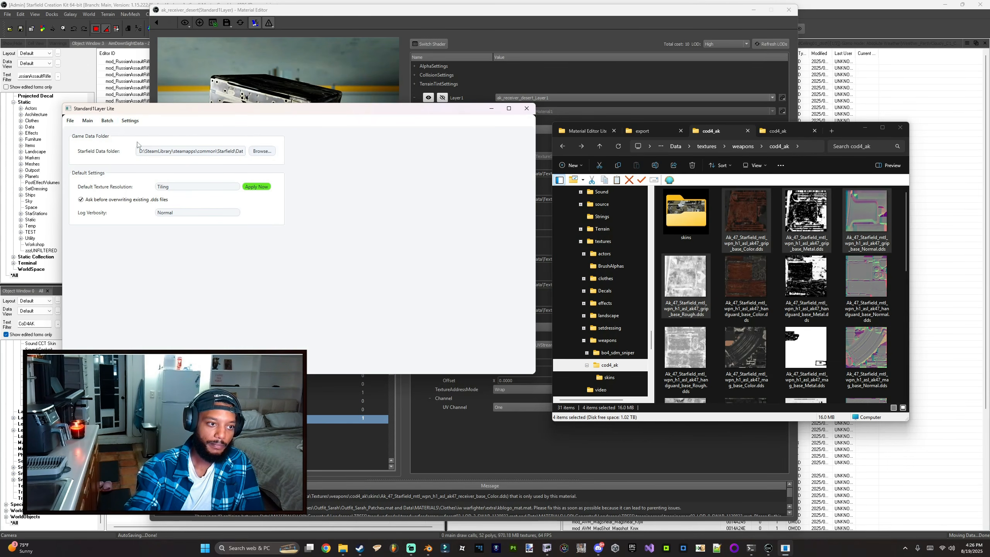
left_click(110, 124)
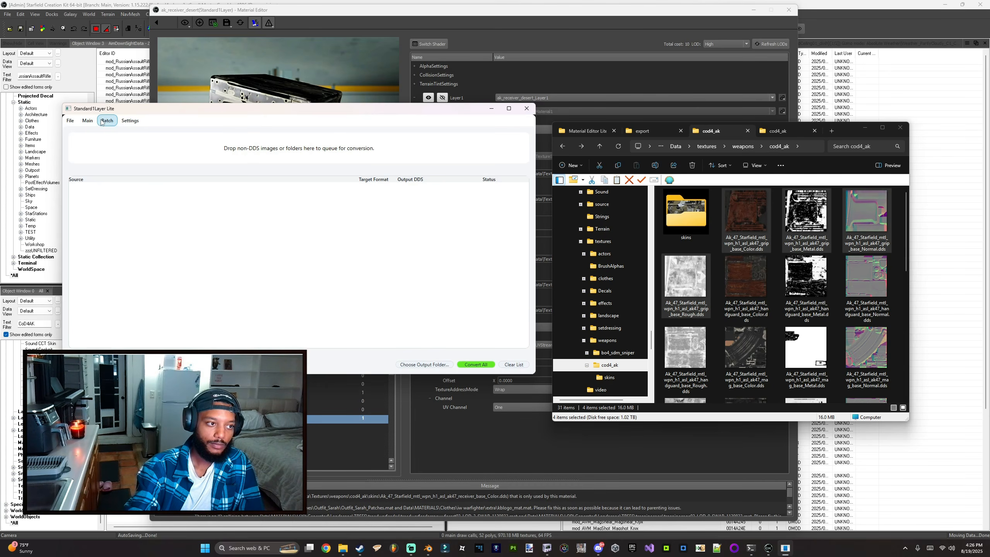
left_click_drag(189, 113, 166, 126)
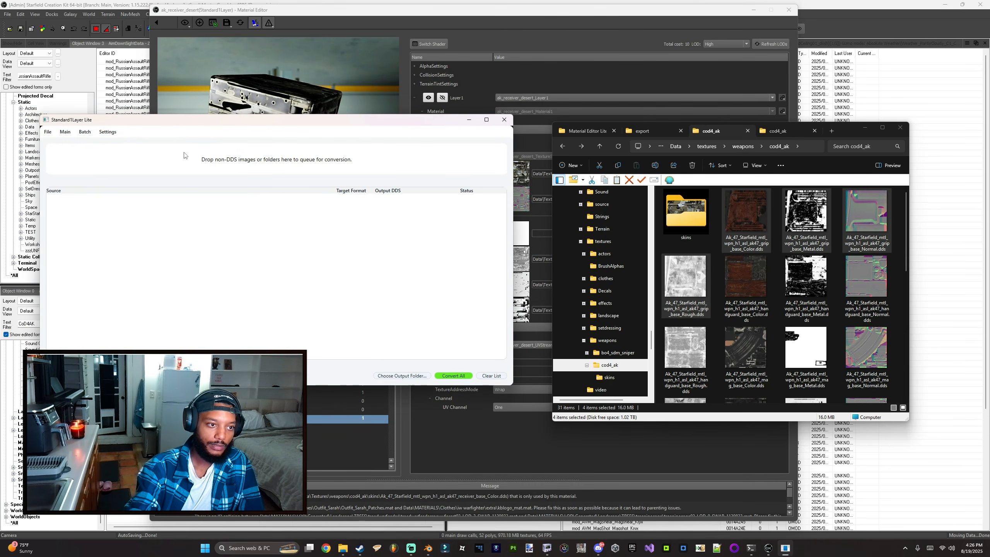
left_click(68, 136)
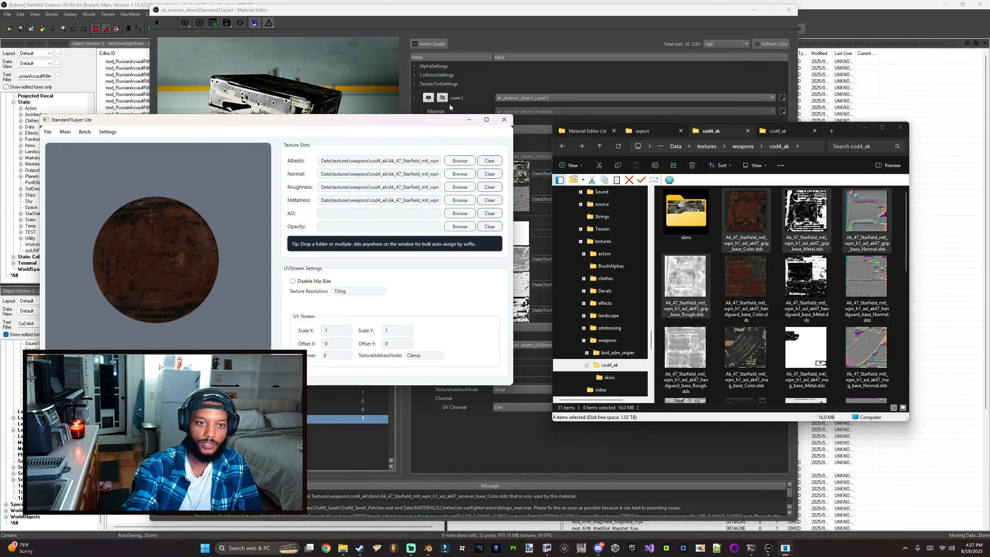
mouse_move(481, 123)
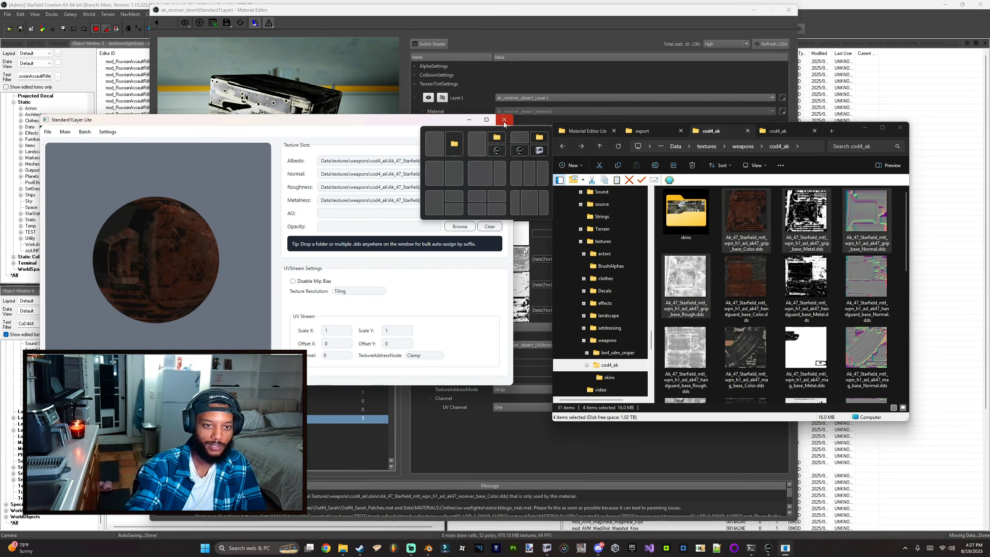
Step: Close Standard1Layer Lite, the file explorer and the Material Editor to return to the Creation Kit
left_click(590, 130)
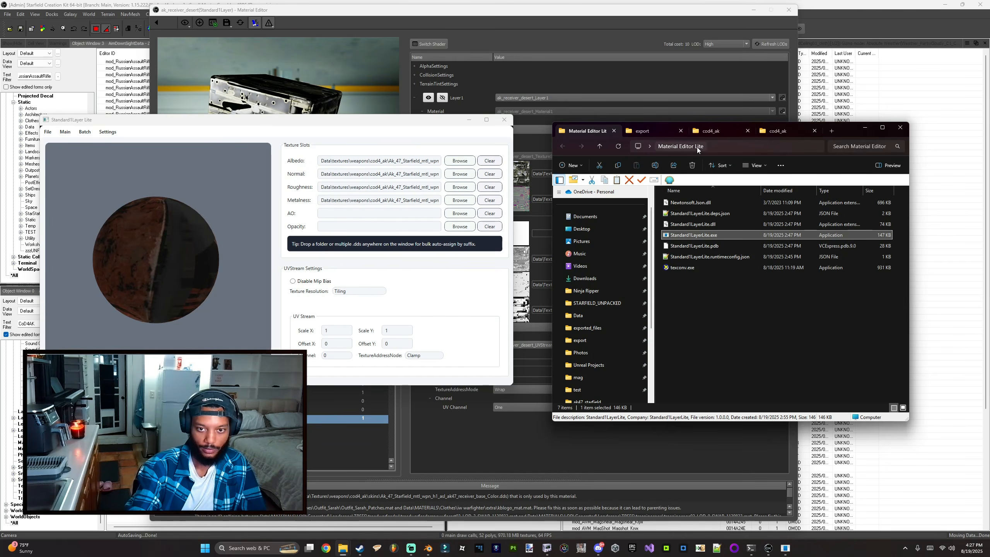
left_click(648, 132)
left_click_drag(443, 130, 450, 141)
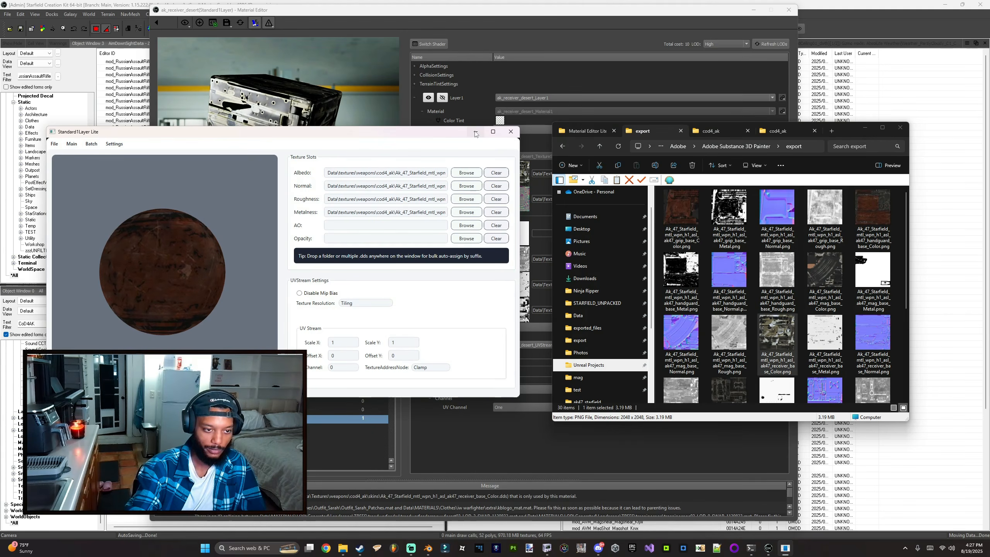
left_click(506, 133)
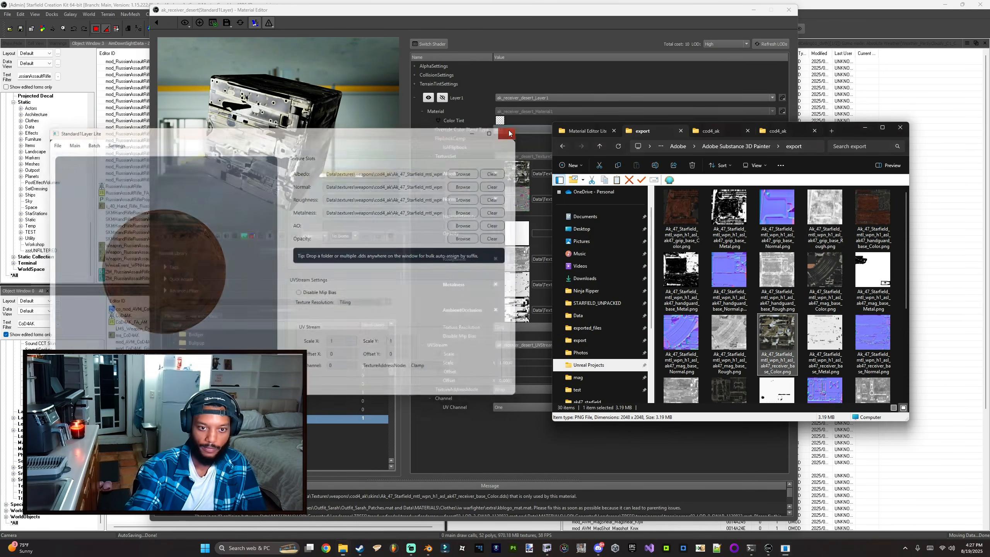
left_click(868, 130)
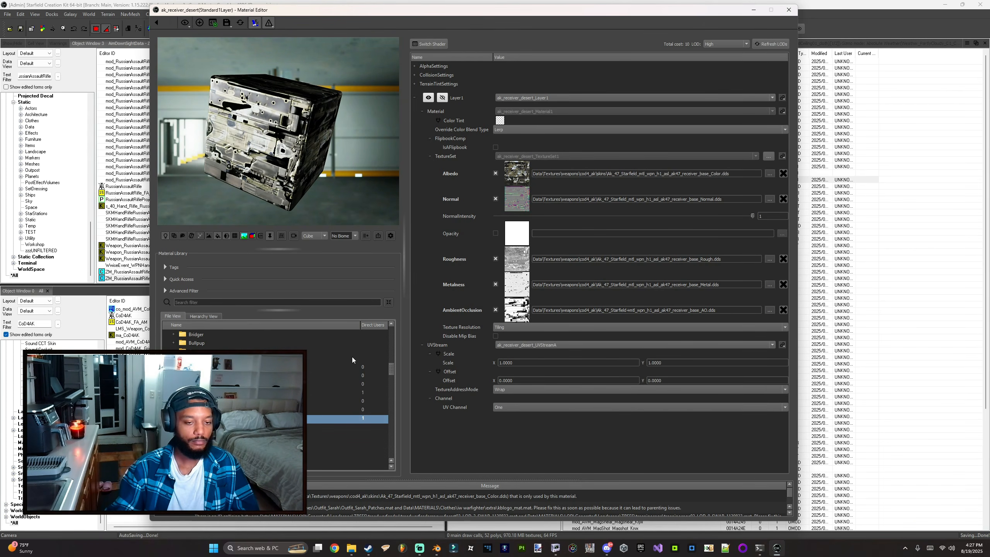
left_click(788, 11)
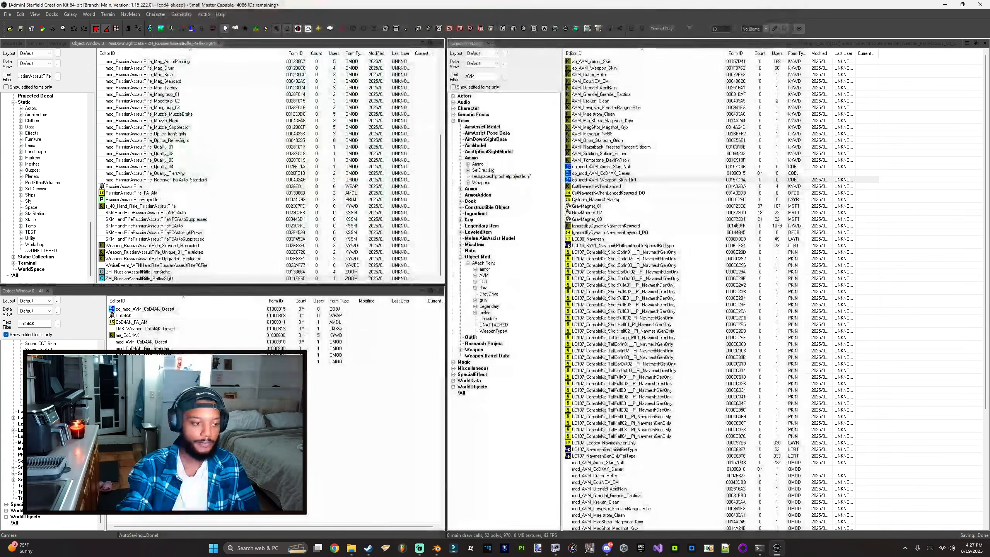
Step: Preview the CoD4AK weapon record and orbit the camera around the rifle, then close the preview
left_click(130, 315)
right_click(131, 315)
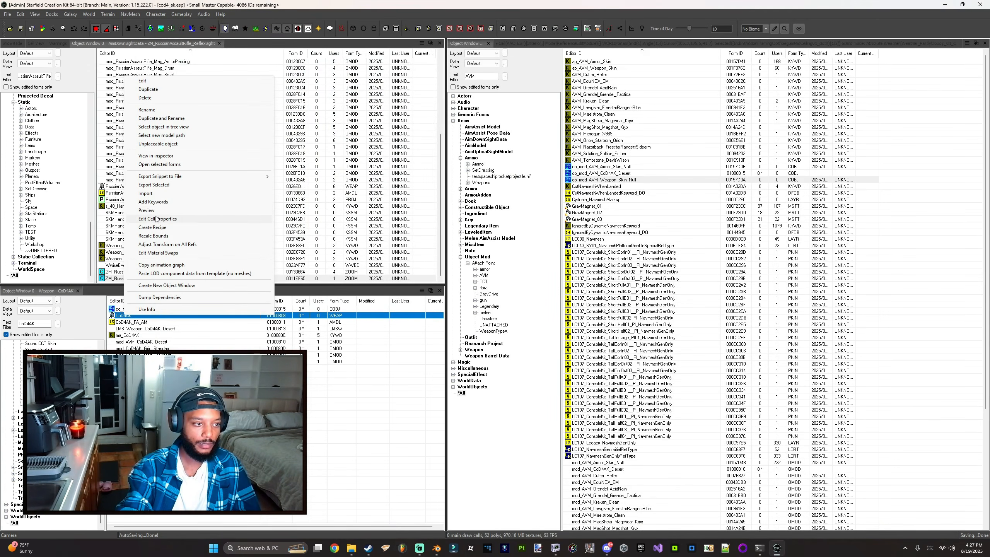
left_click(149, 219)
scroll(382, 220, "up", 10)
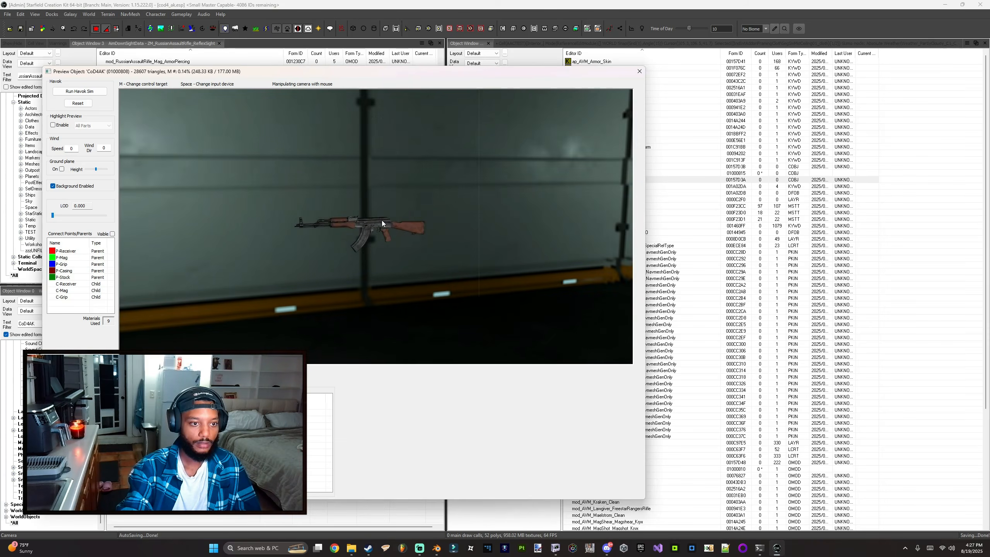
left_click_drag(325, 229, 488, 133)
left_click(639, 72)
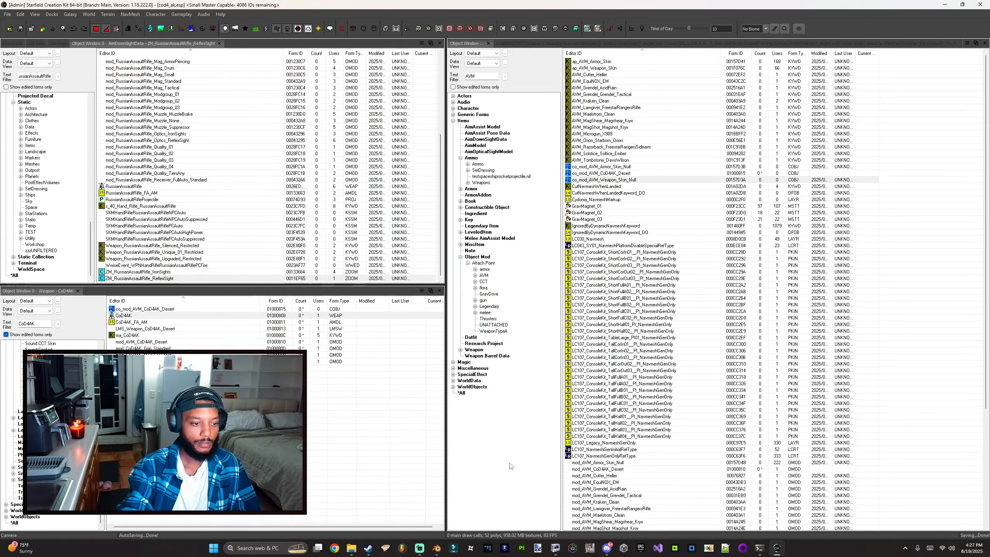
left_click(419, 548)
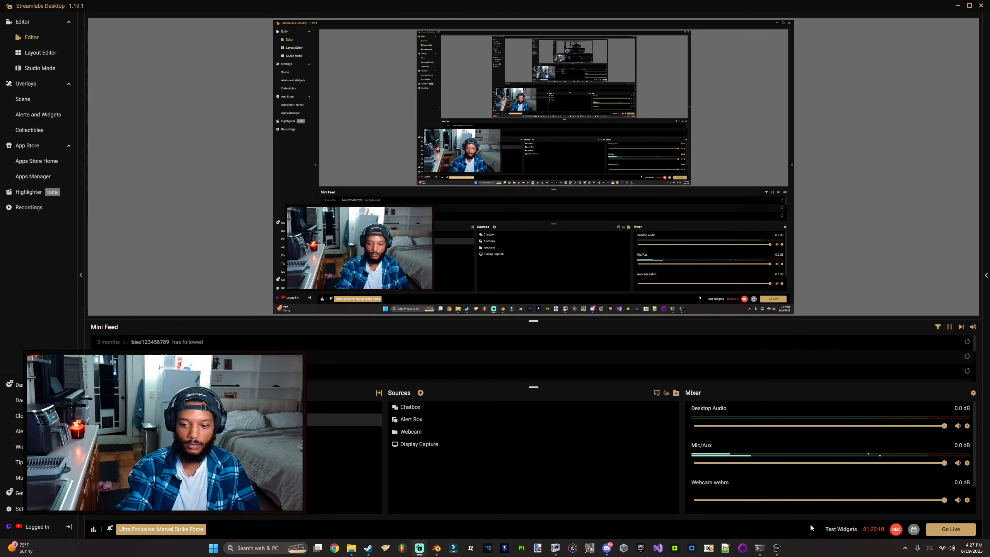